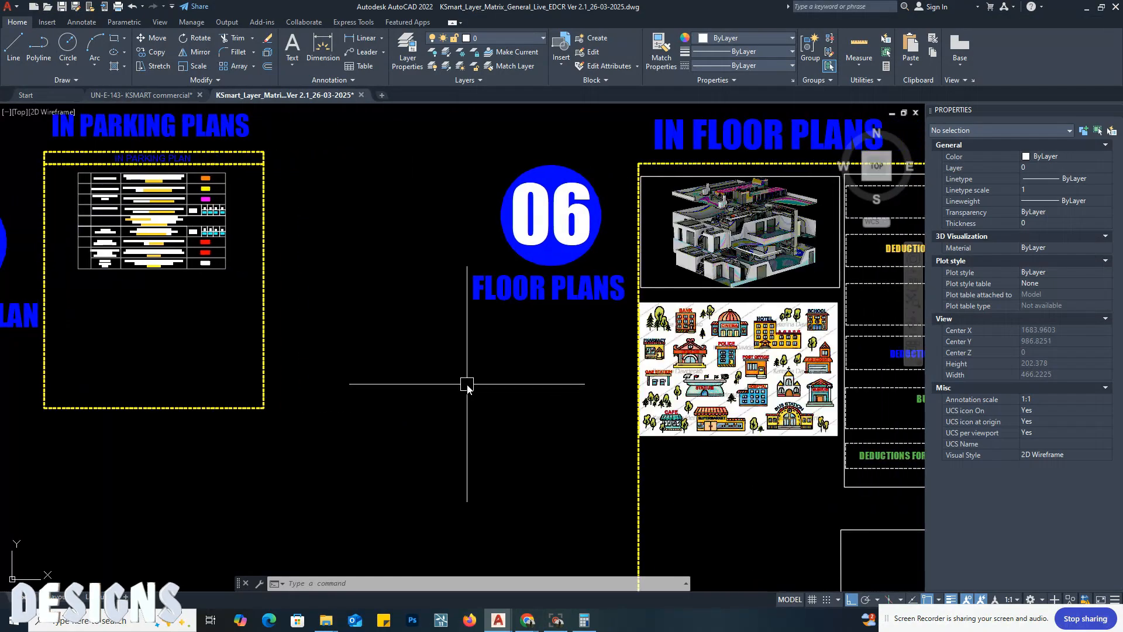
Step: Examine the proposed built-up area table in the layer matrix around the Block 01, Floor 0 swatch
scroll(685, 369, "up", 5)
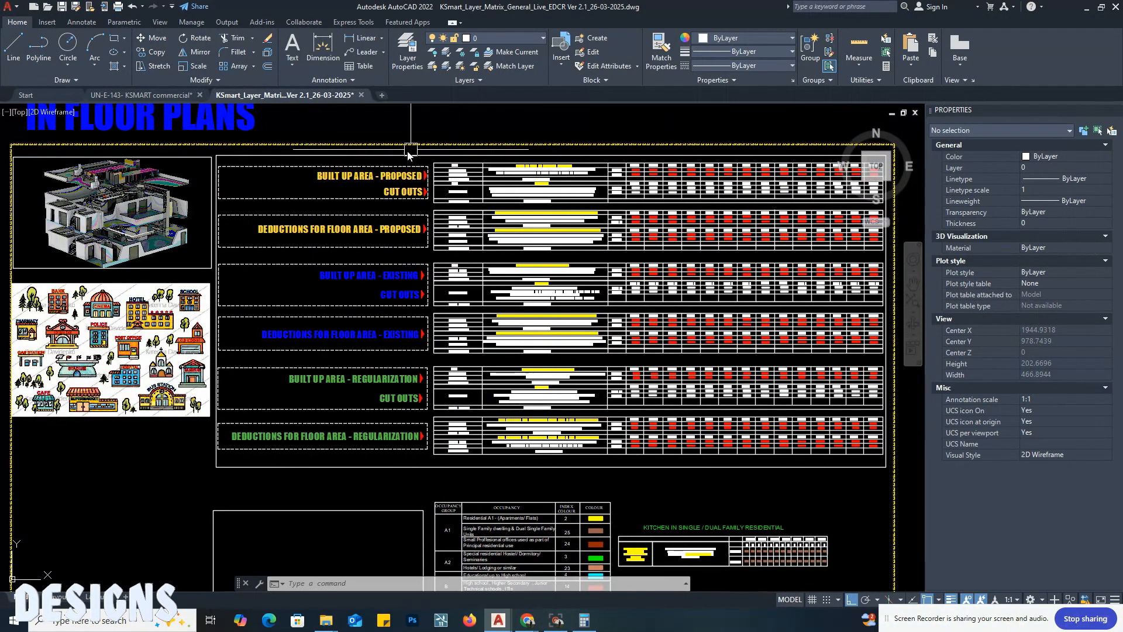
scroll(425, 147, "up", 4)
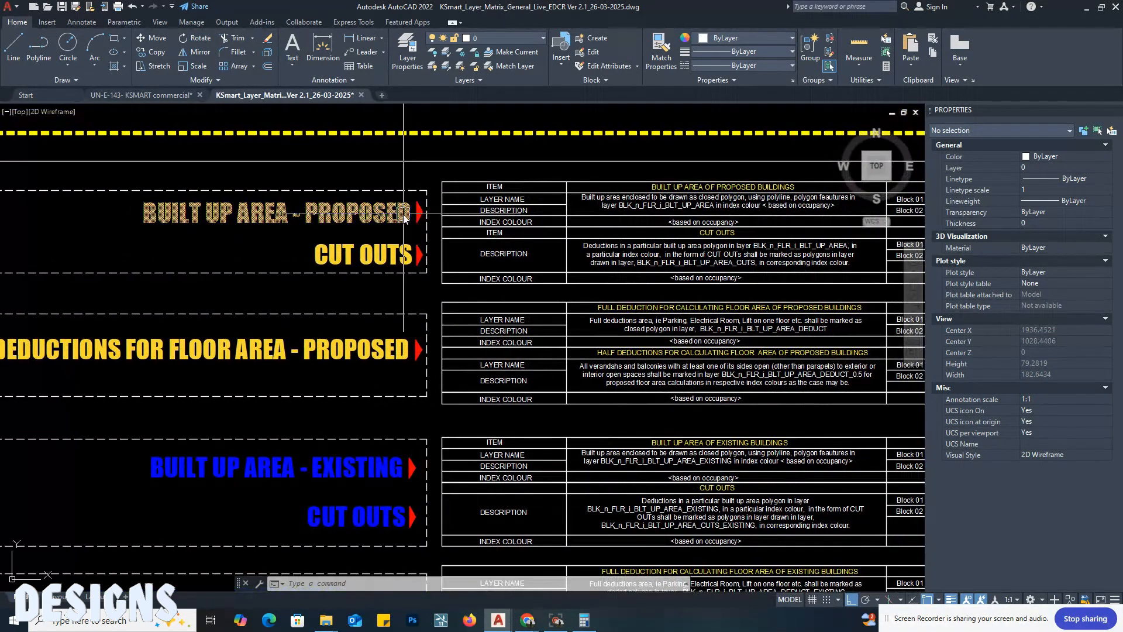
middle_click_drag(546, 221, 301, 234)
middle_click_drag(403, 222, 270, 246)
middle_click_drag(503, 244, 298, 258)
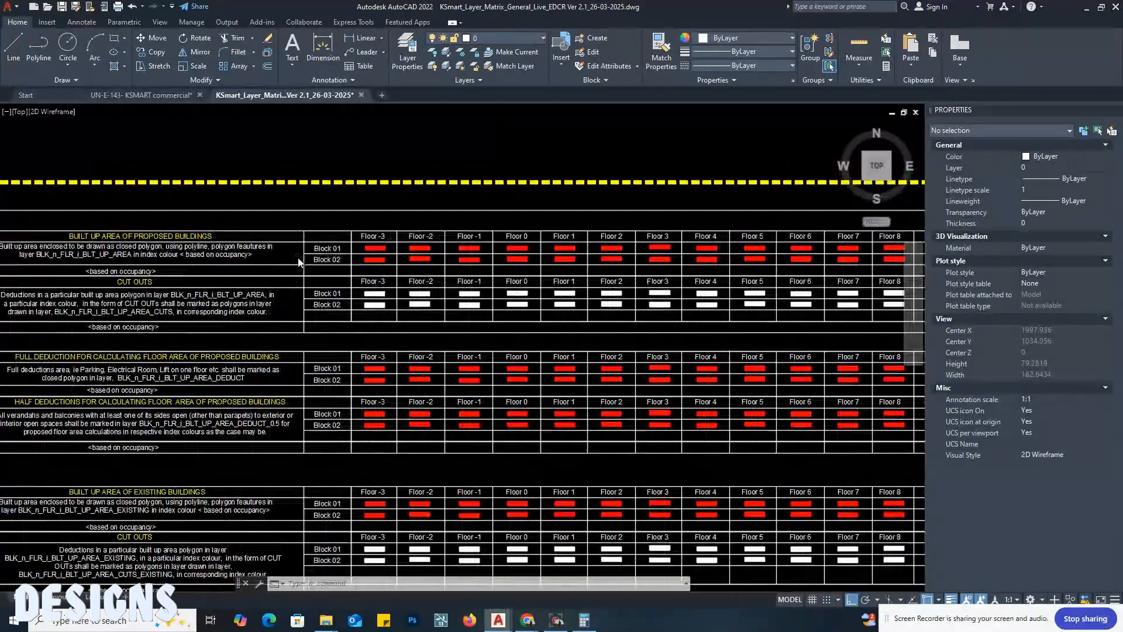
scroll(489, 253, "up", 4)
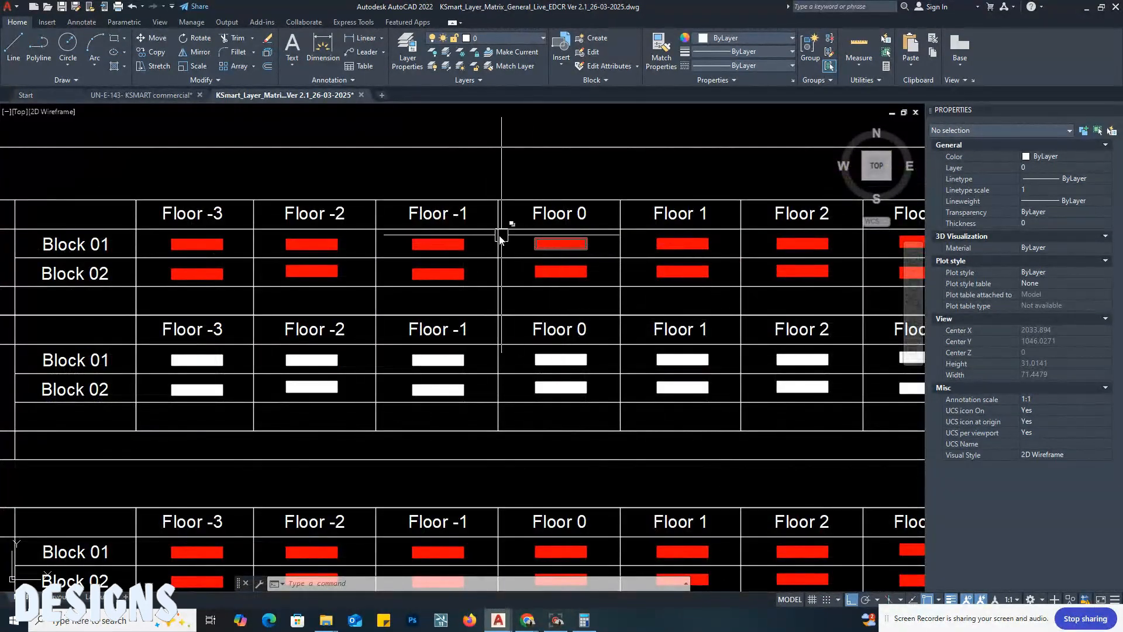
scroll(566, 265, "up", 4)
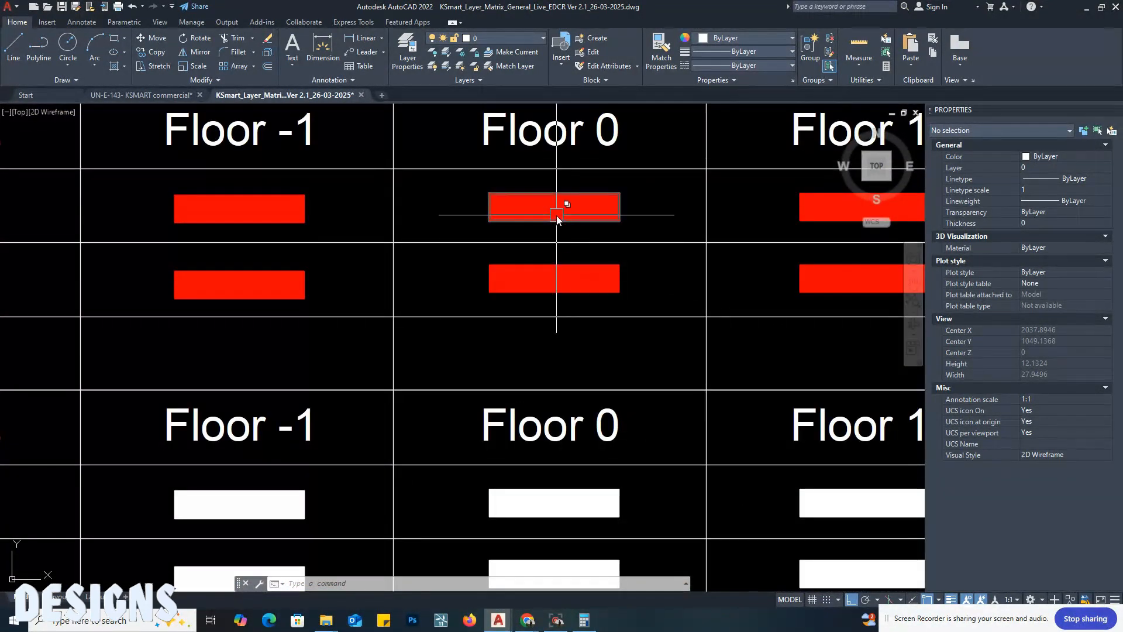
Step: In the KSMART commercial drawing, copy the leftmost spare outline by its lower-left corner onto the ground floor plan's lower-left outer wall corner
left_click(167, 97)
scroll(577, 234, "down", 15)
middle_click_drag(260, 224, 642, 224)
scroll(321, 338, "down", 5)
scroll(41, 364, "up", 5)
middle_click_drag(88, 379, 211, 391)
scroll(156, 388, "up", 4)
type("co")
key("Return")
left_click(167, 407)
key("Return")
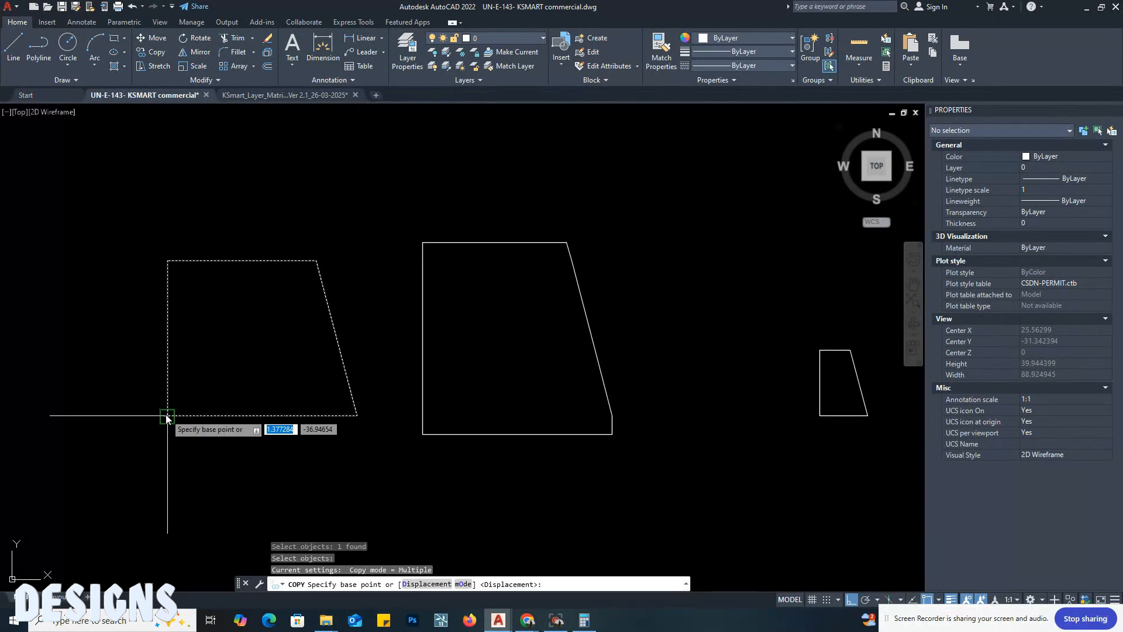
left_click(168, 415)
scroll(234, 471, "down", 5)
scroll(157, 316, "up", 8)
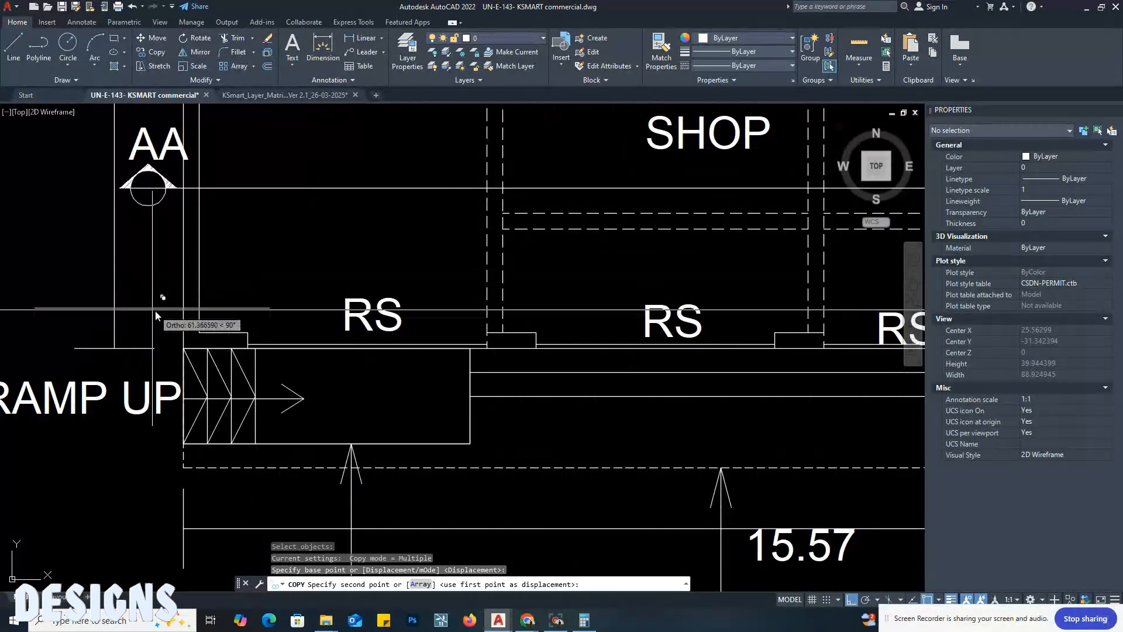
scroll(156, 316, "up", 5)
left_click(184, 349)
key("Escape")
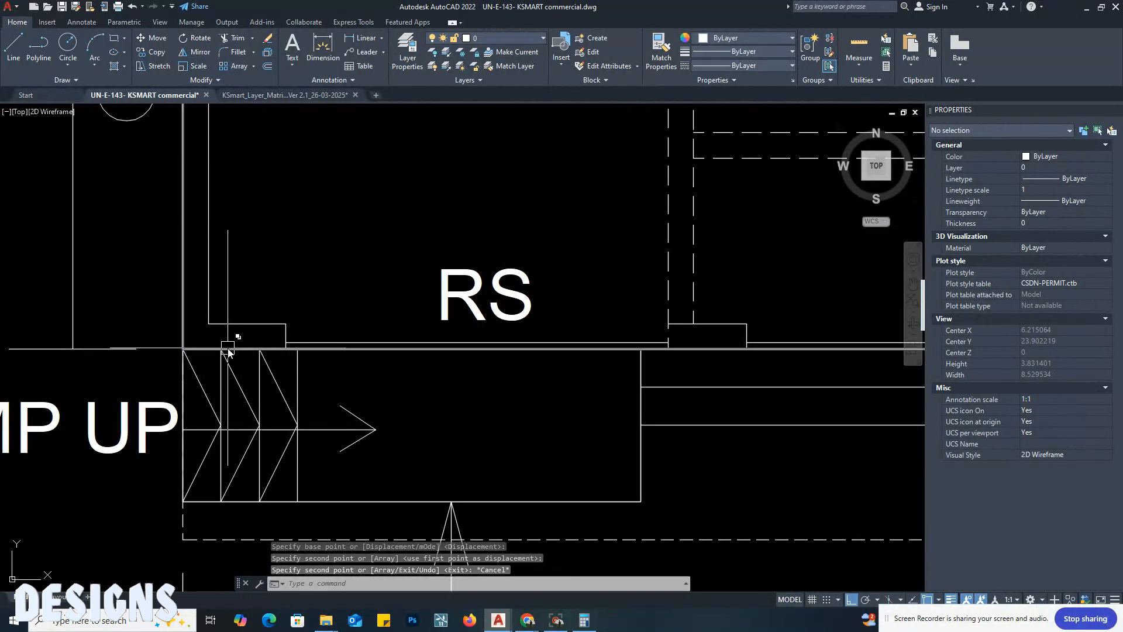
Step: Match the ground floor outline's properties to the layer matrix's proposed built-up area swatch for Block 01, Floor 0
left_click(228, 348)
scroll(215, 388, "down", 5)
scroll(323, 323, "down", 5)
middle_click_drag(326, 251, 333, 376)
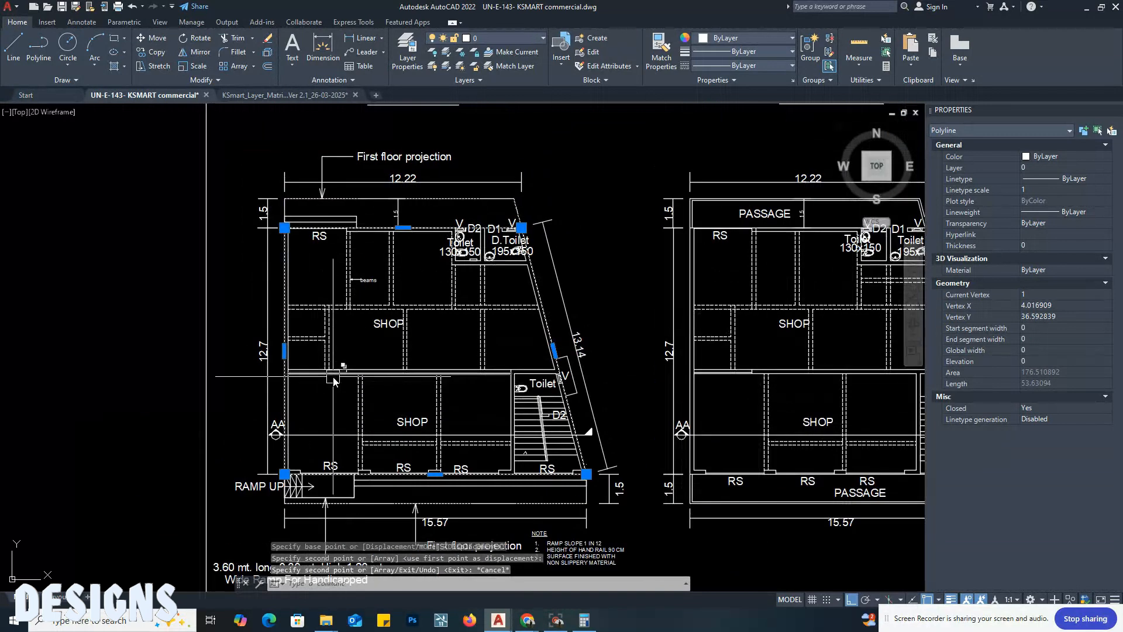
left_click(284, 95)
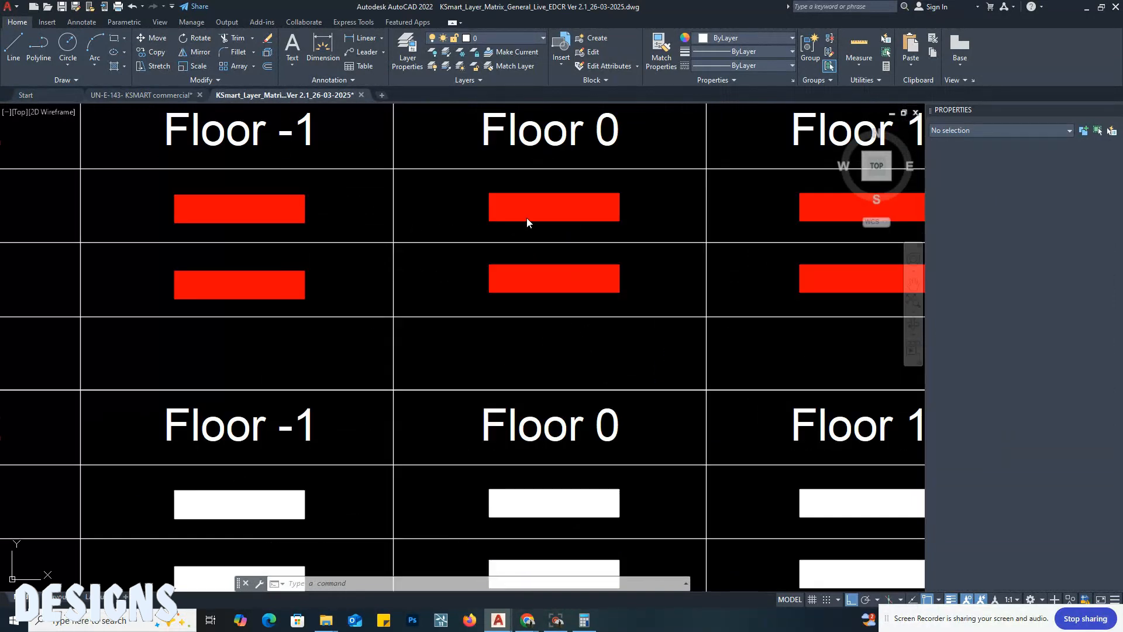
left_click(425, 205)
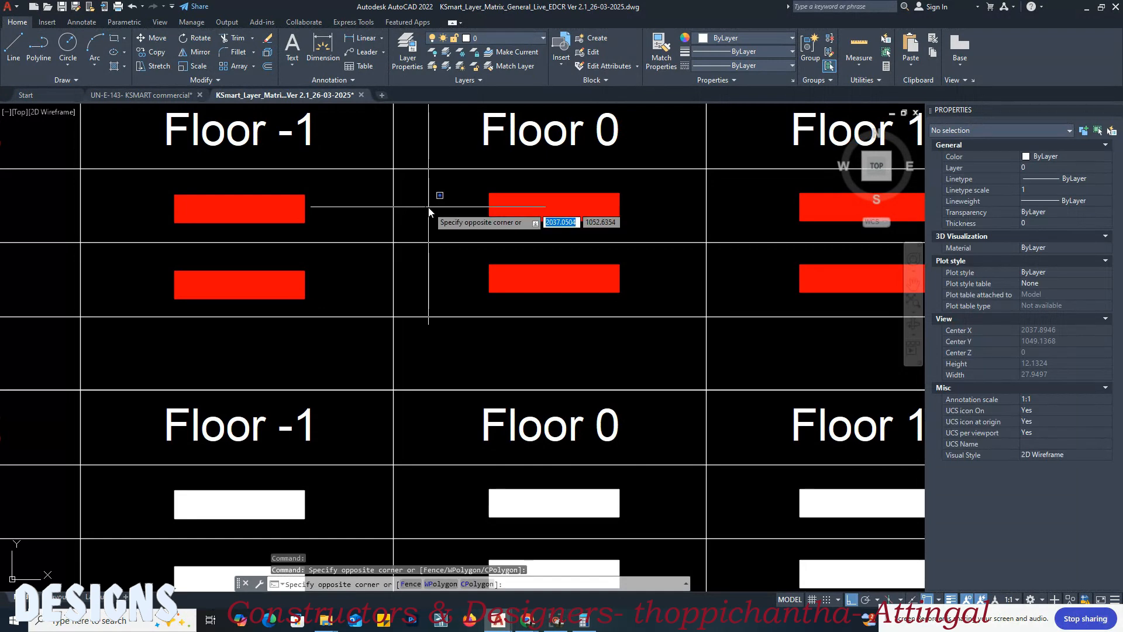
type("MA")
key("Return")
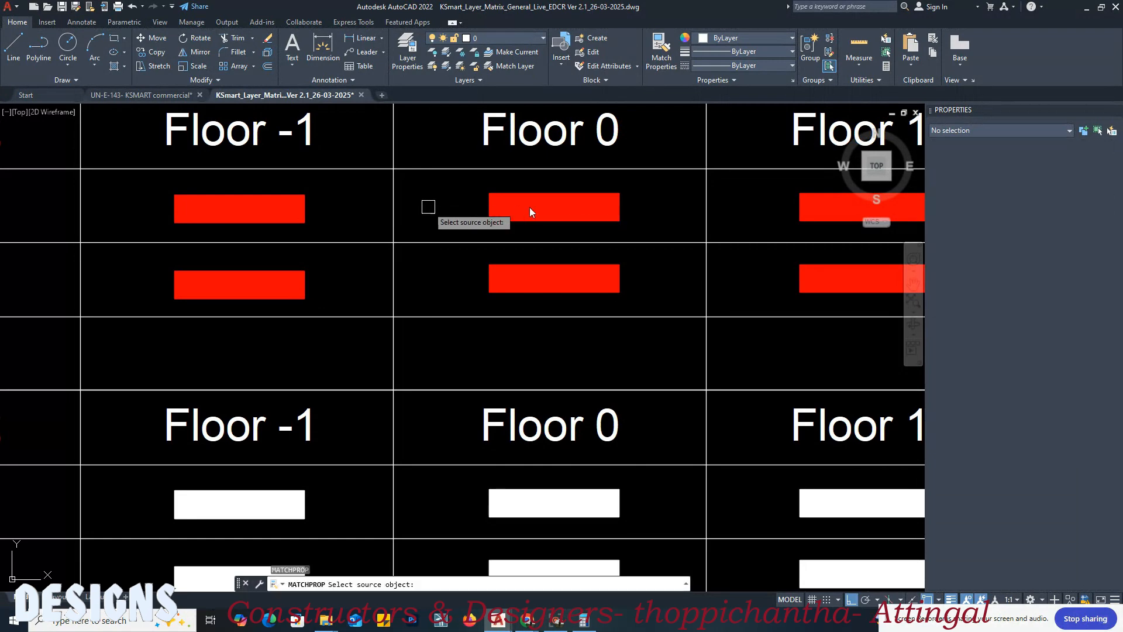
left_click(542, 208)
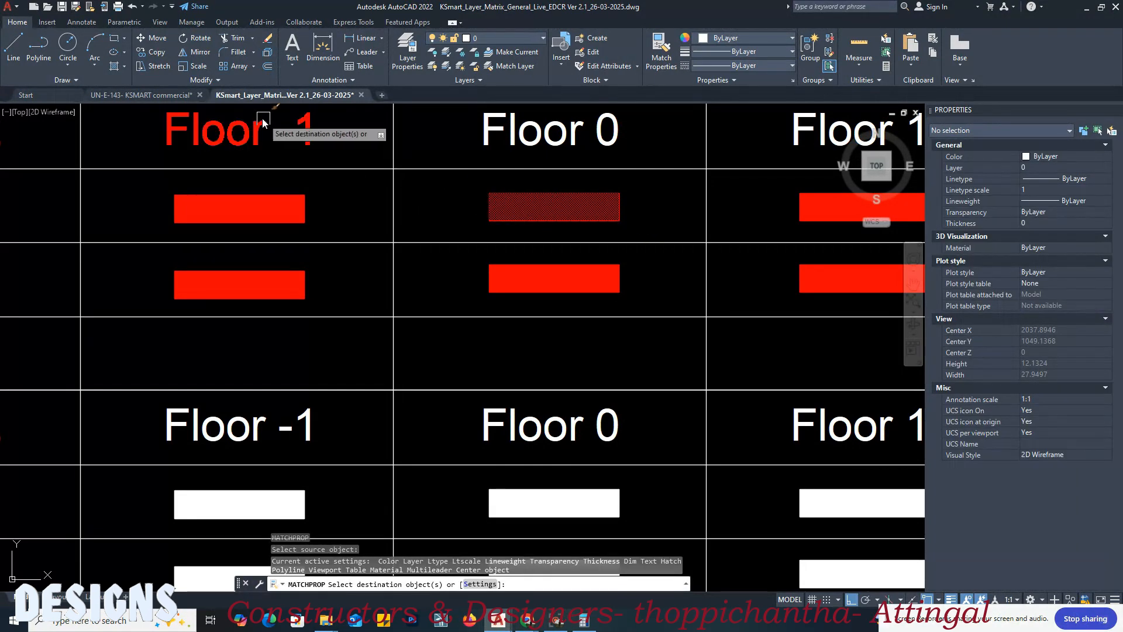
left_click(177, 97)
left_click(284, 244)
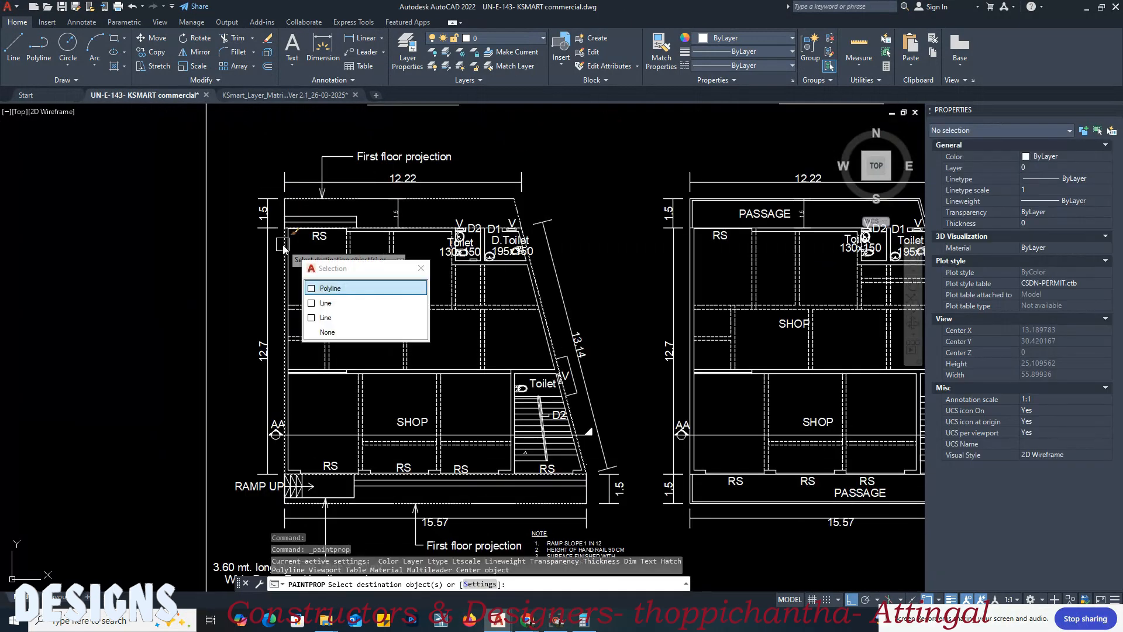
left_click(323, 291)
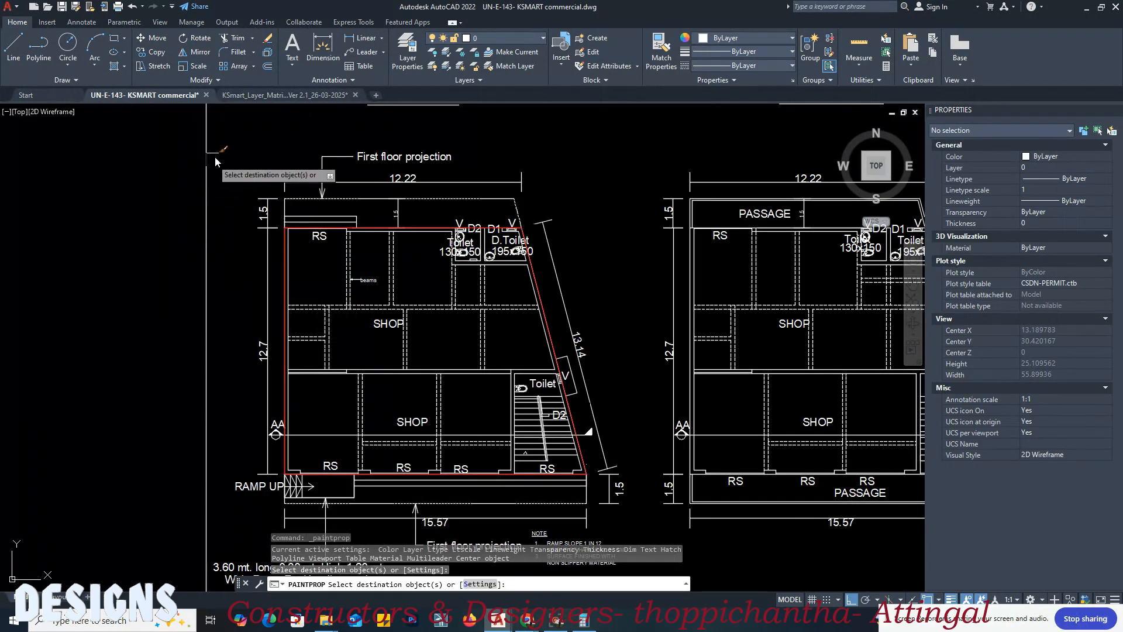
key("Return")
left_click(275, 95)
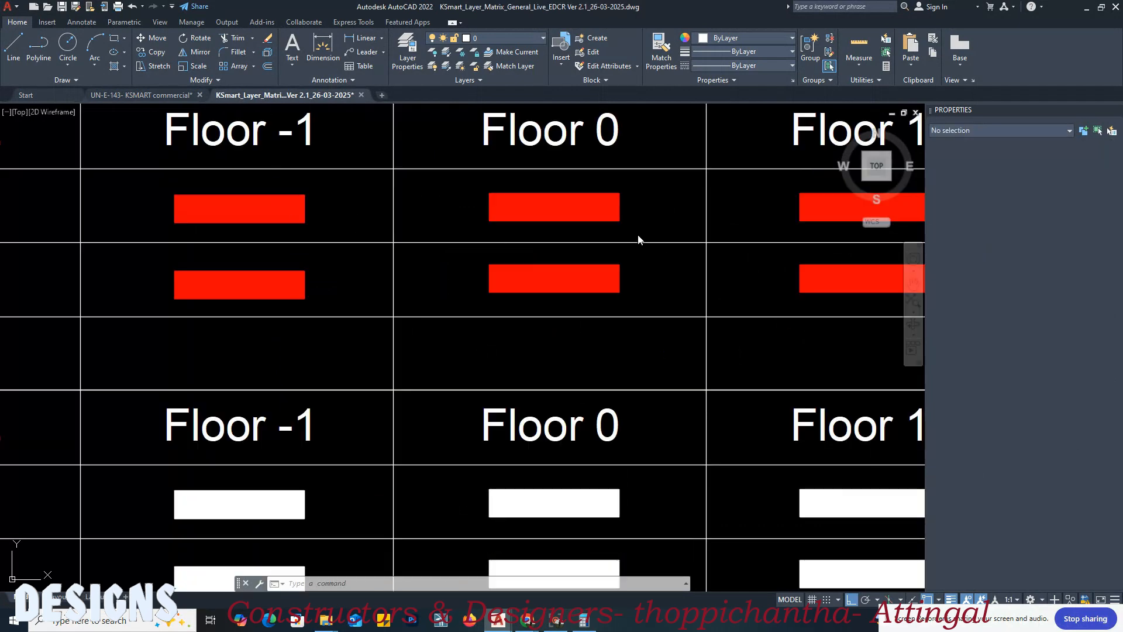
middle_click_drag(612, 236, 494, 240)
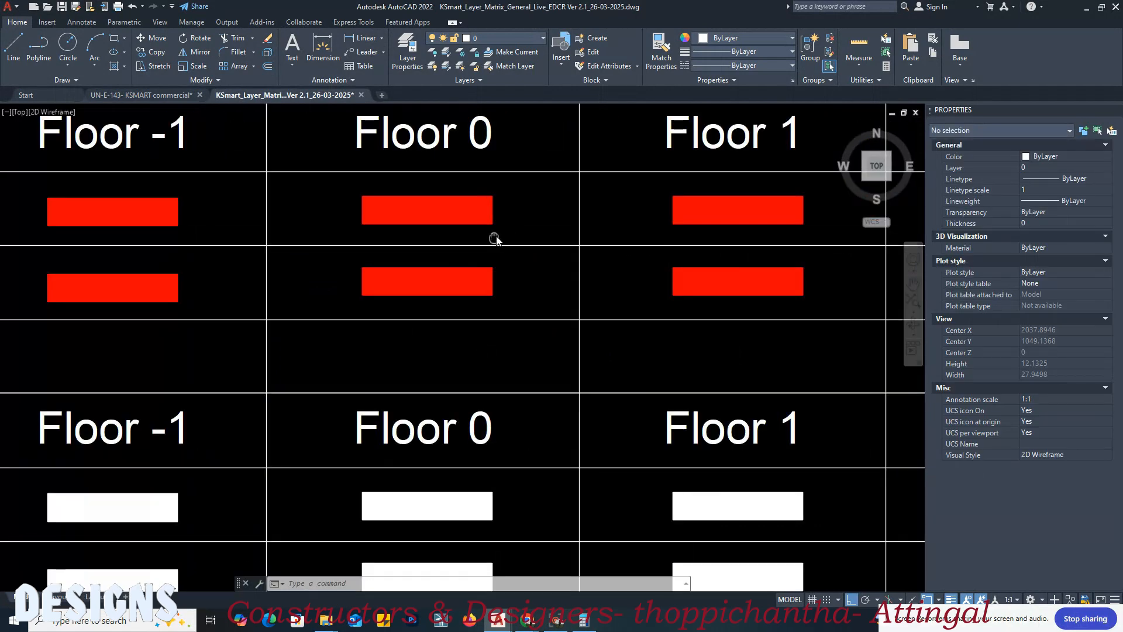
left_click(173, 95)
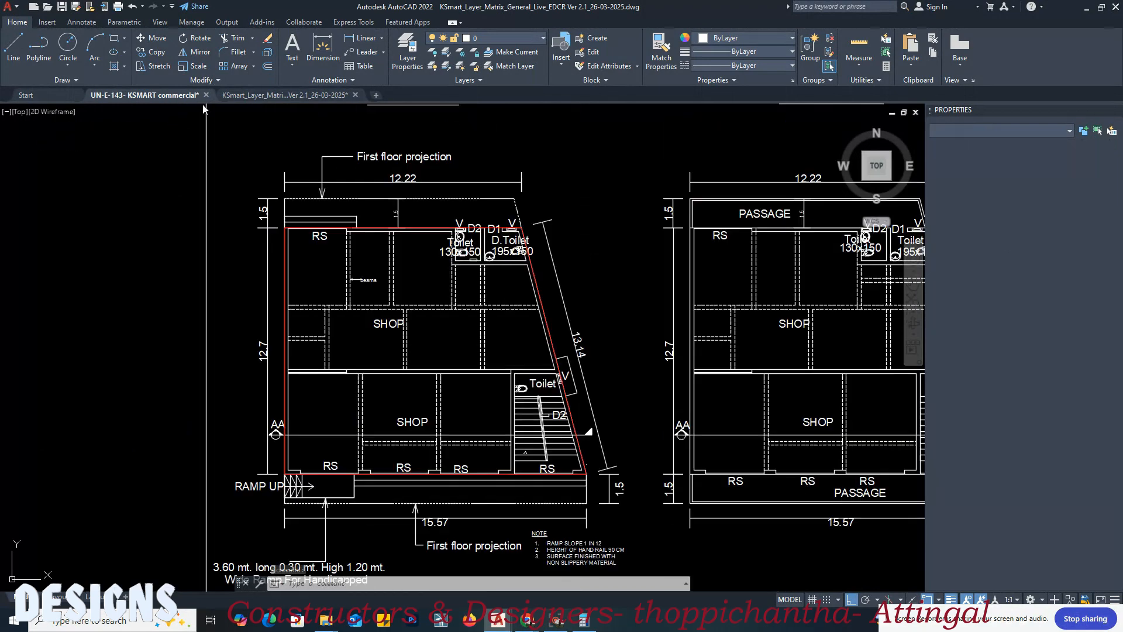
Step: Copy the middle spare outline by its lower-left corner onto the first floor plan, at the passage's lower-left outer corner
scroll(514, 408, "down", 5)
scroll(513, 408, "up", 3)
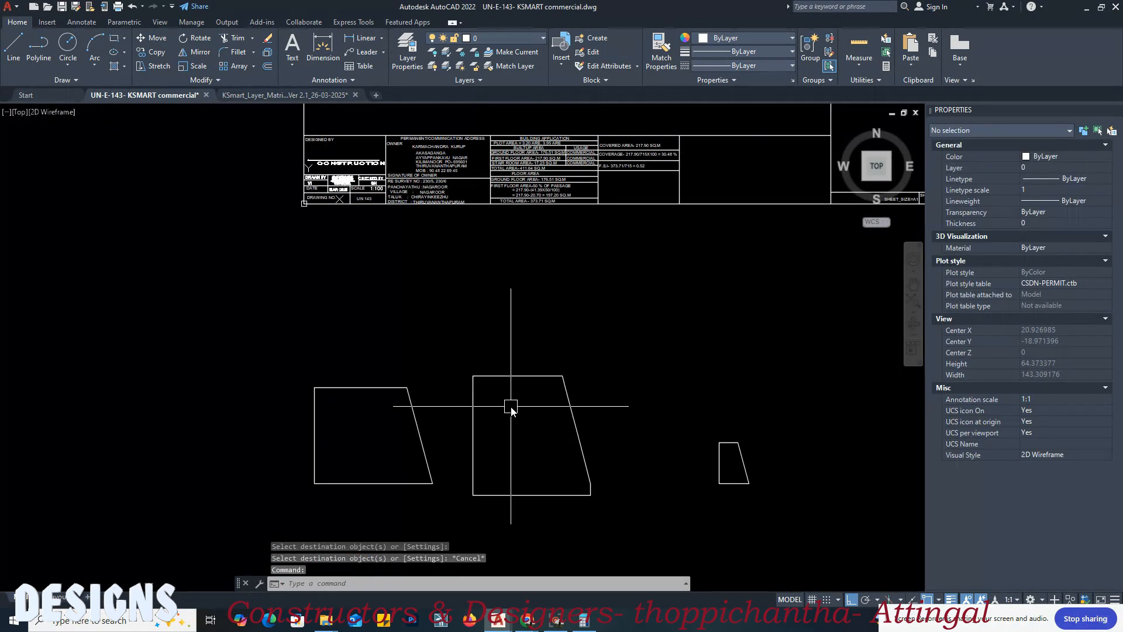
key("Return")
left_click(472, 421)
scroll(484, 525, "up", 4)
key("Return")
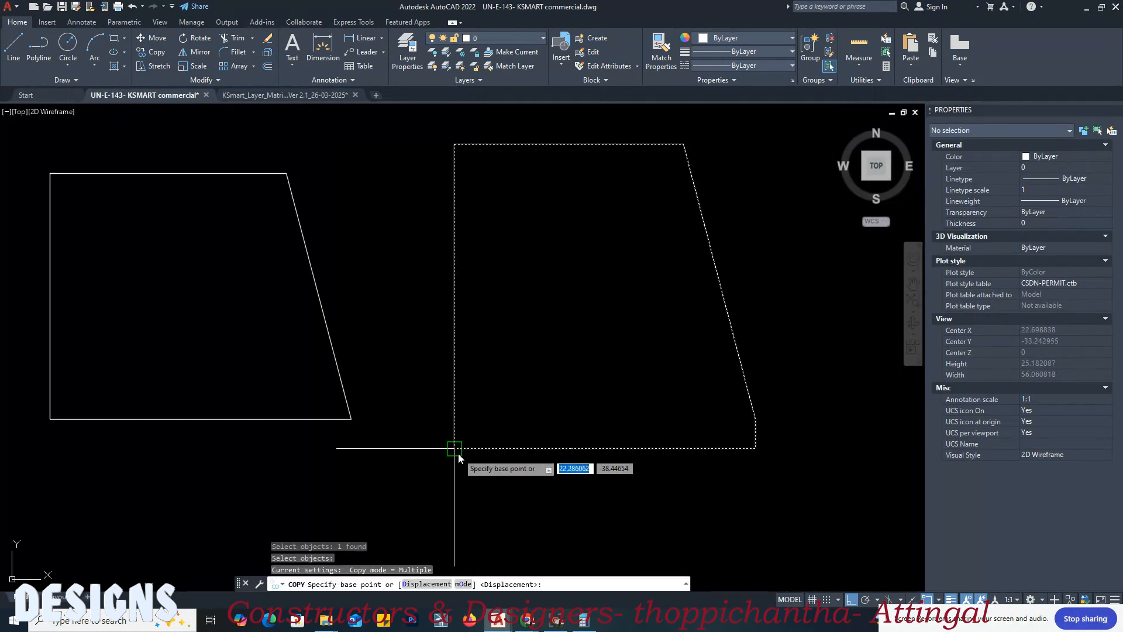
left_click(457, 452)
scroll(458, 457, "down", 6)
scroll(537, 345, "up", 8)
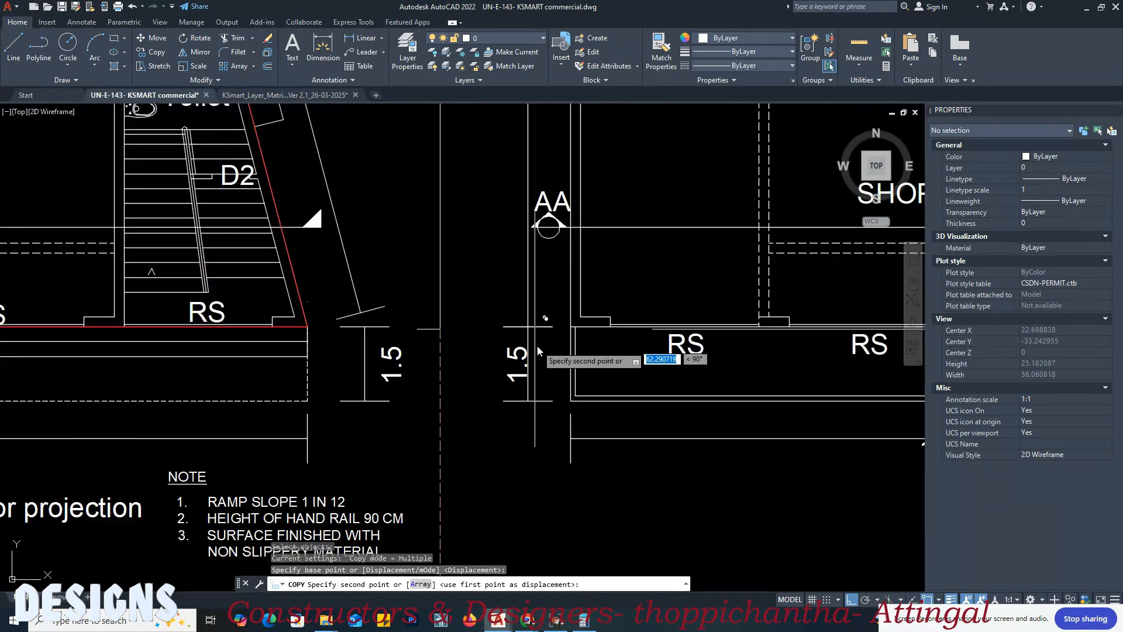
left_click(570, 403)
scroll(475, 418, "down", 3)
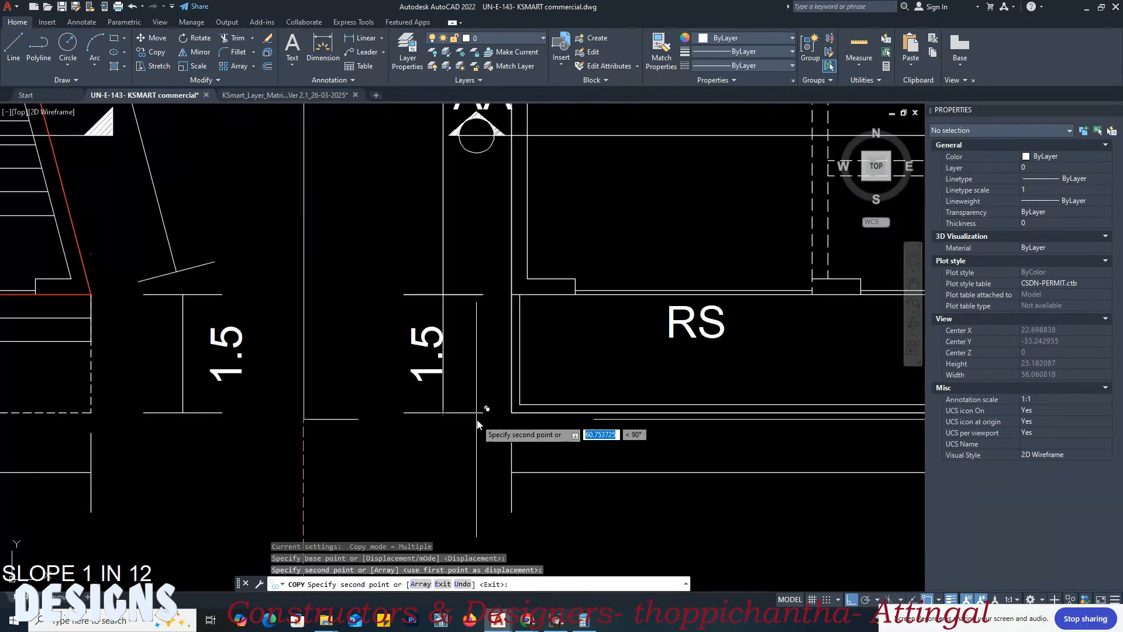
key("Escape")
left_click(524, 411)
scroll(503, 404, "down", 3)
key("Escape")
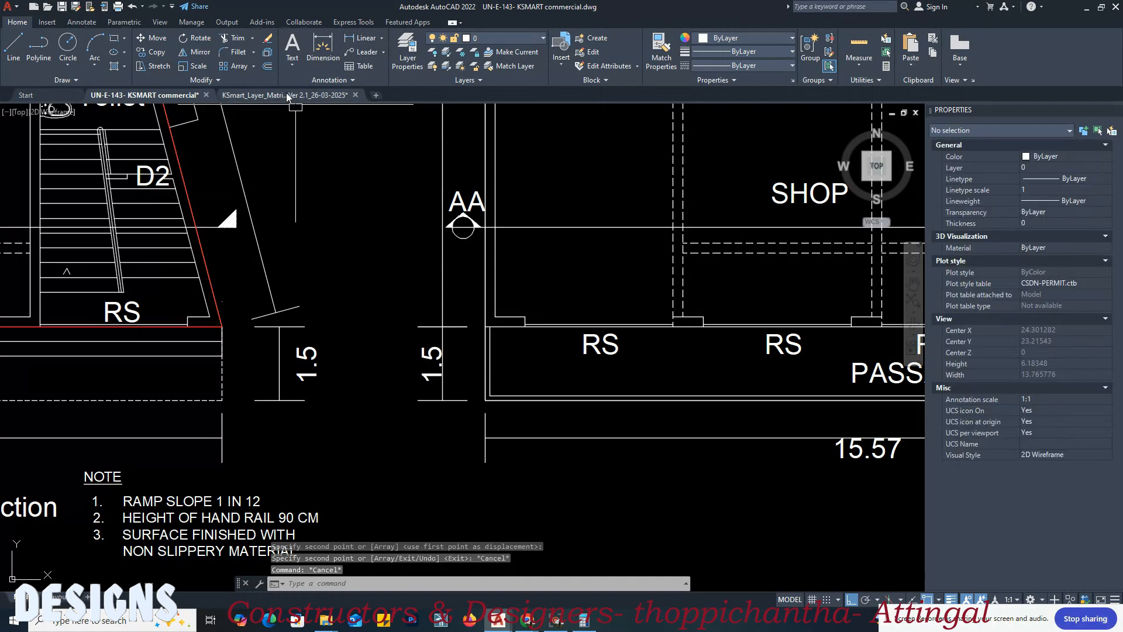
Step: Match the first floor outline's properties to the layer matrix's proposed built-up area swatch for Block 01, Floor 1
left_click(287, 95)
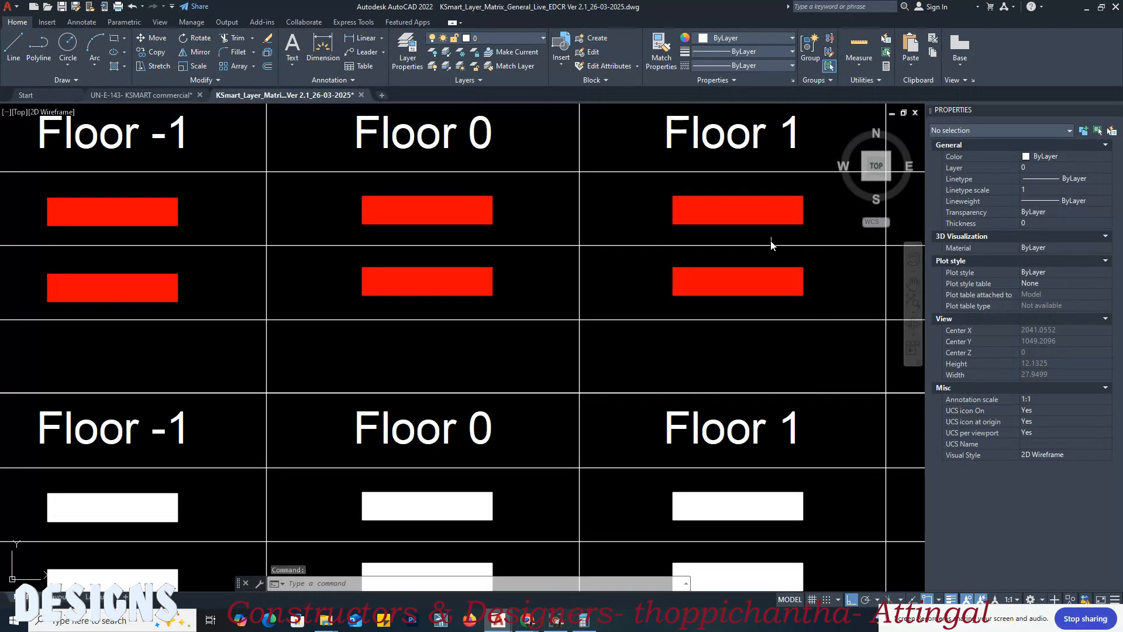
middle_click_drag(670, 225, 620, 234)
type("ma")
key("Return")
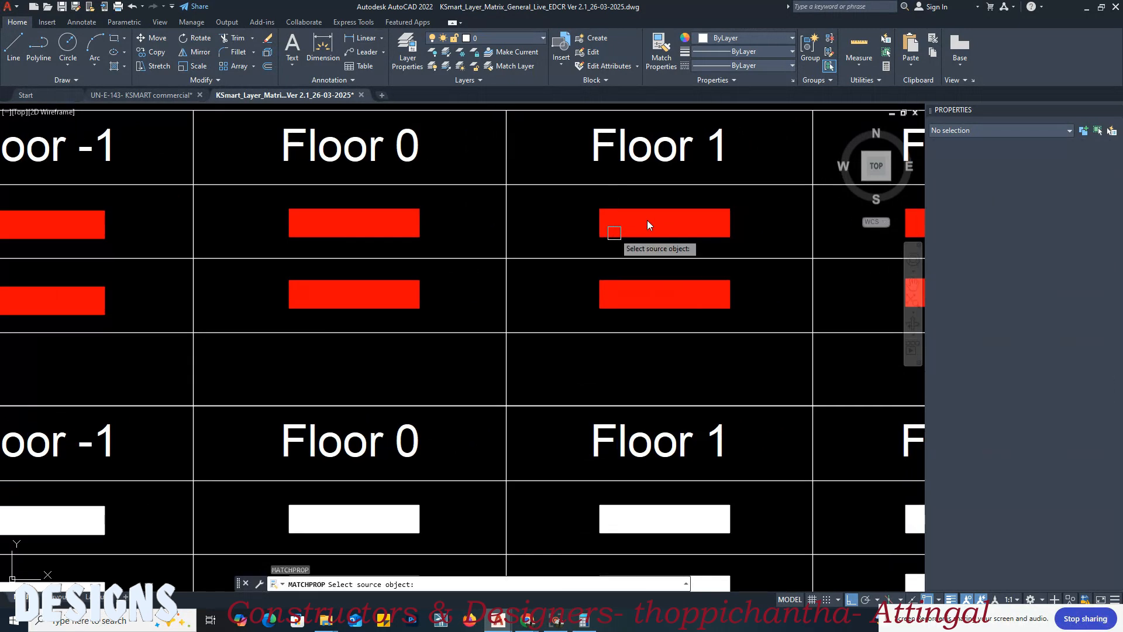
left_click(674, 218)
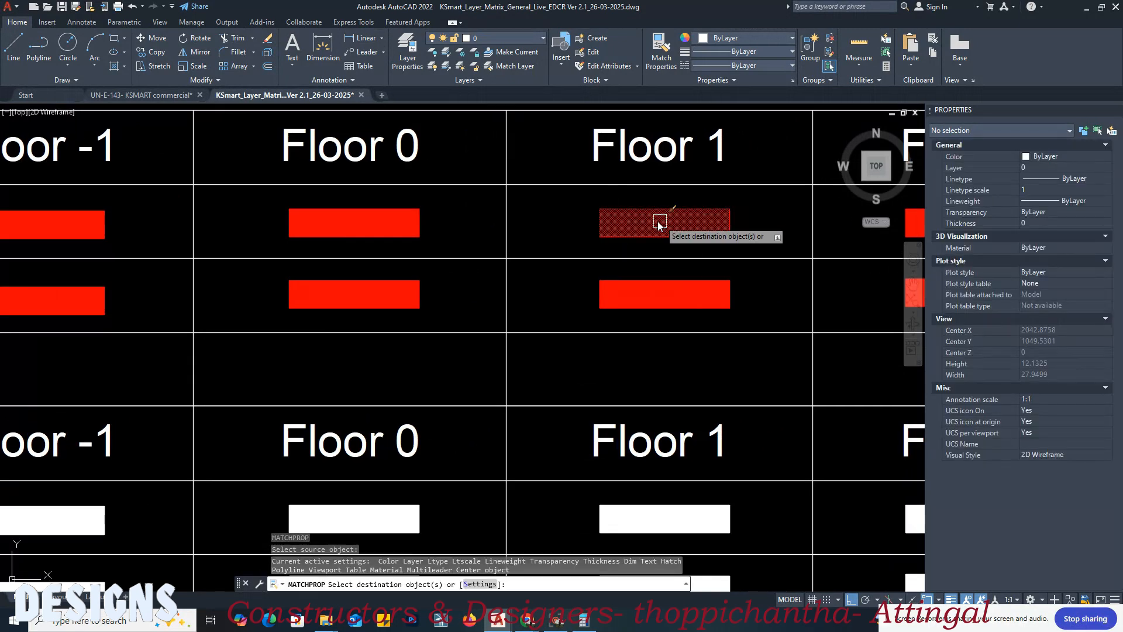
left_click(192, 96)
left_click(485, 278)
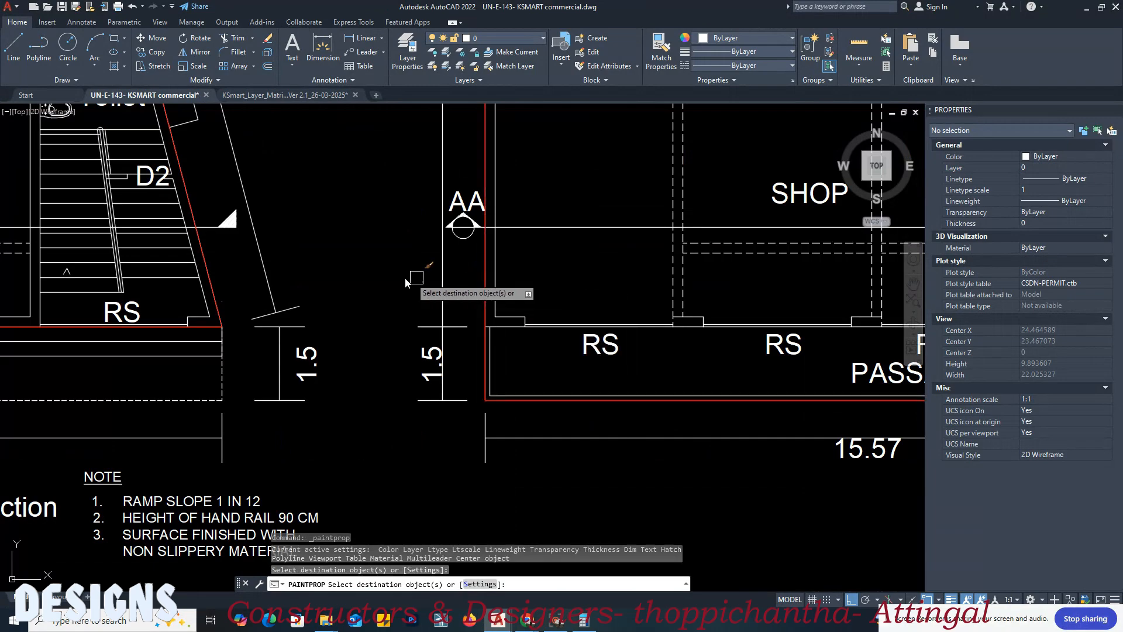
scroll(395, 280, "down", 6)
middle_click_drag(451, 244, 400, 305)
key("Return")
middle_click_drag(571, 216, 528, 223)
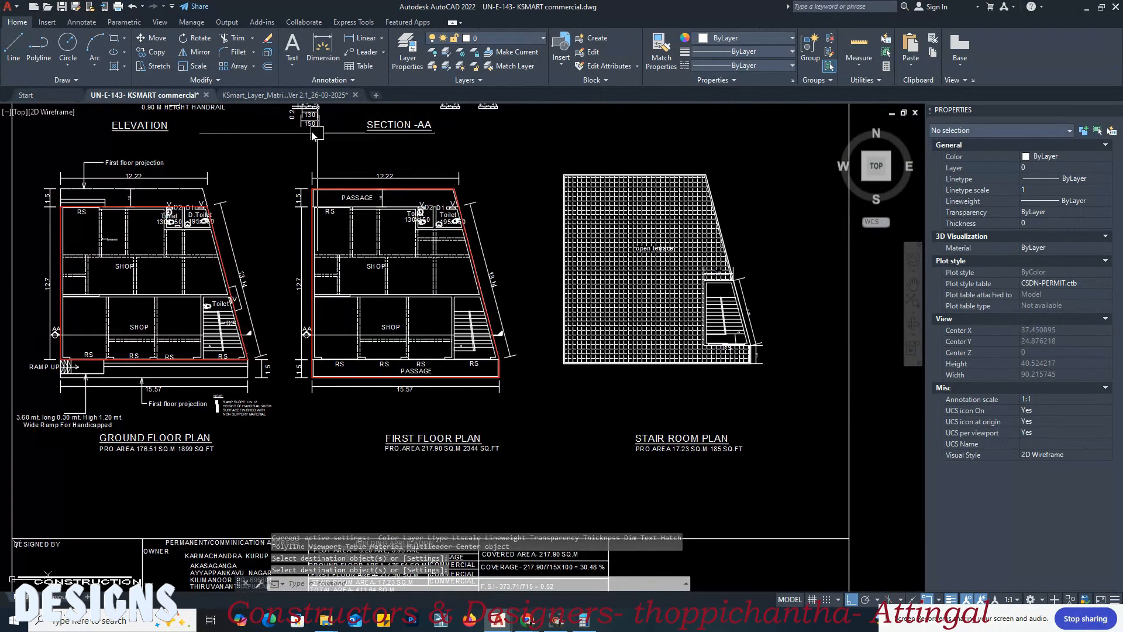
Step: Match the small spare outline below the sheet to the layer matrix's proposed built-up area swatch for Block 01, Floor 2
left_click(291, 97)
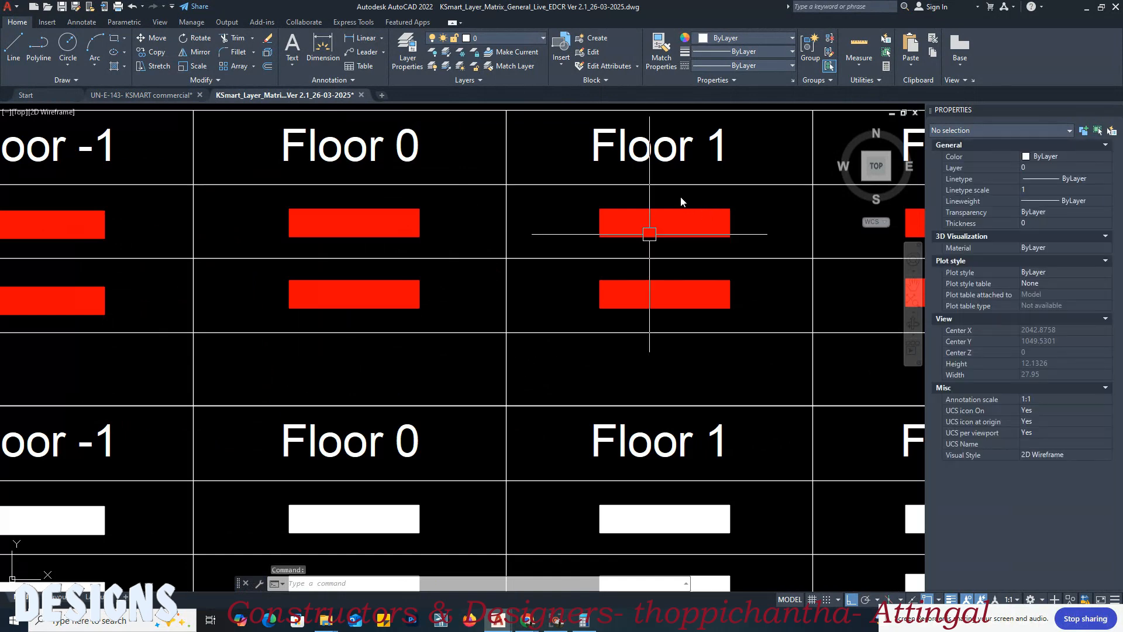
middle_click_drag(724, 201, 528, 248)
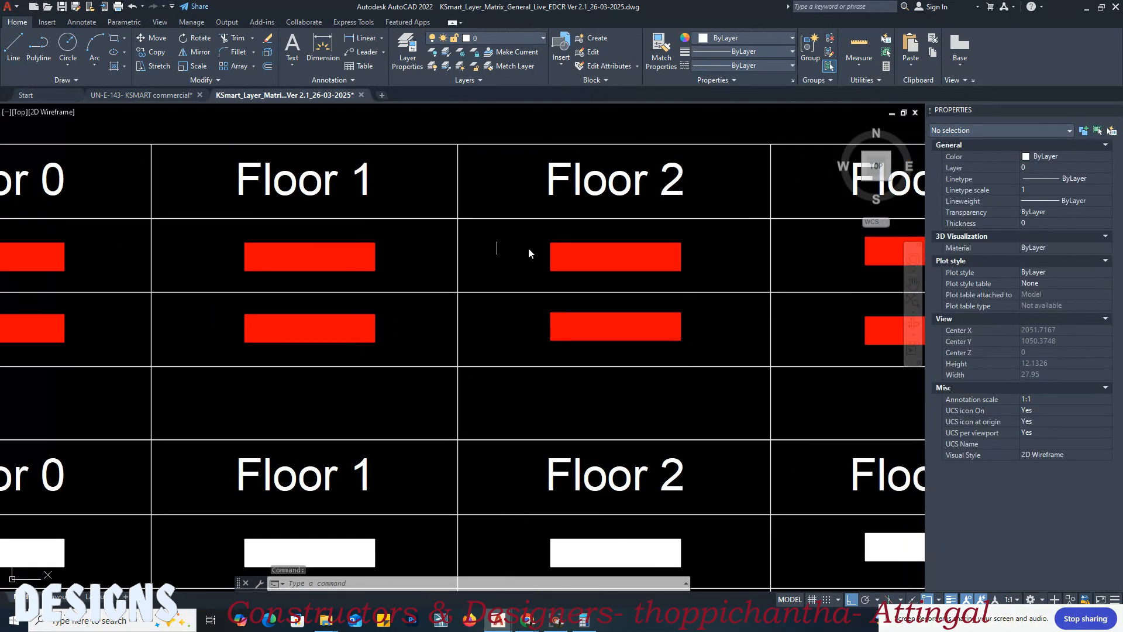
type("A")
key("Return")
left_click(571, 257)
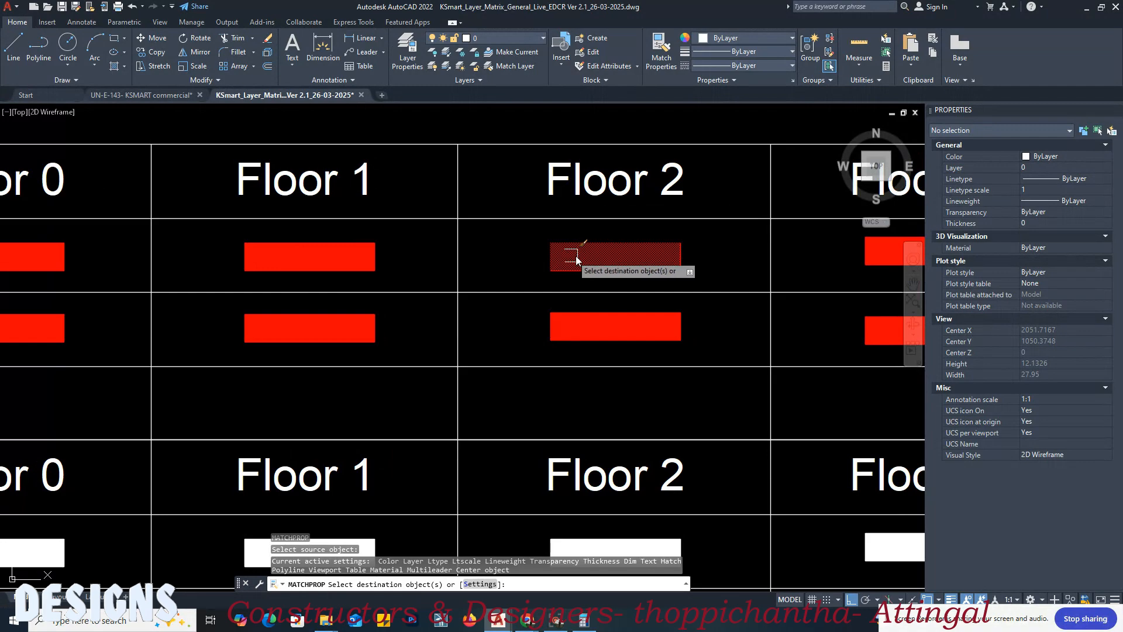
left_click(167, 95)
scroll(725, 365, "up", 4)
scroll(451, 185, "down", 6)
middle_click_drag(455, 375, 517, 217)
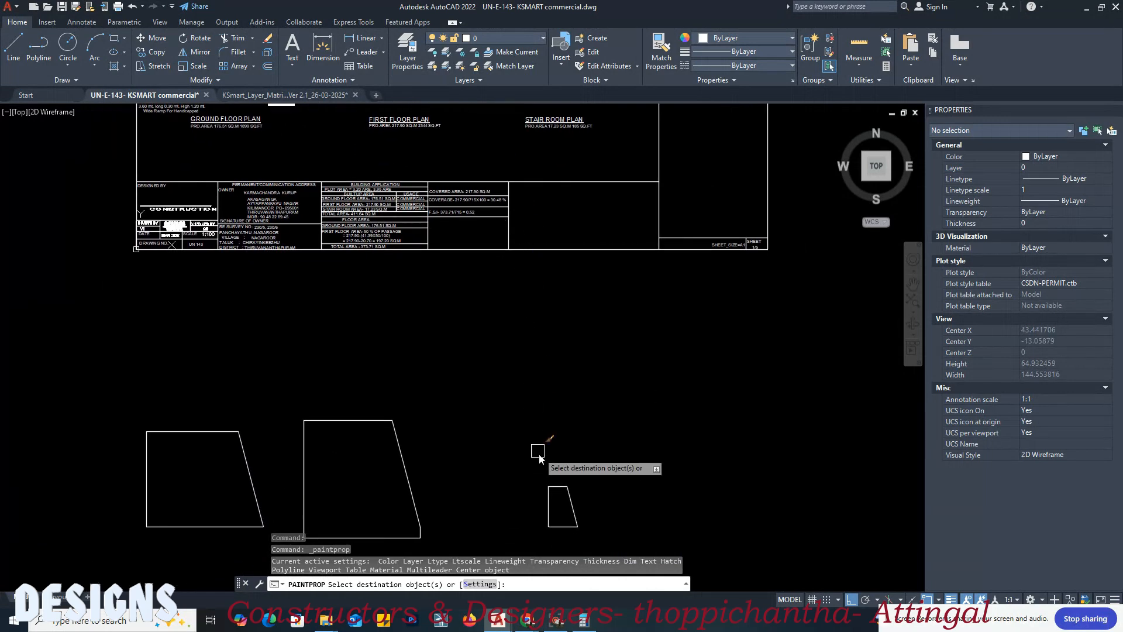
left_click(543, 491)
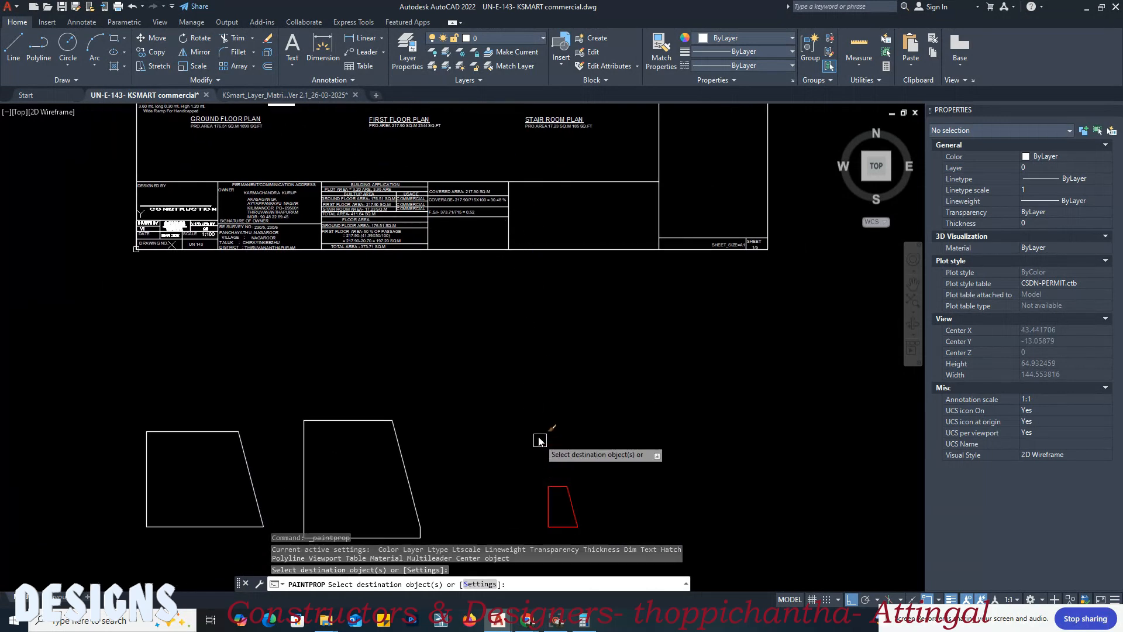
key("Return")
Step: Move the small spare outline by its lower-left corner onto the stair room plan, at the stair room's lower-left outer corner
scroll(531, 415, "down", 2)
type("m")
key("Return")
left_click(556, 472)
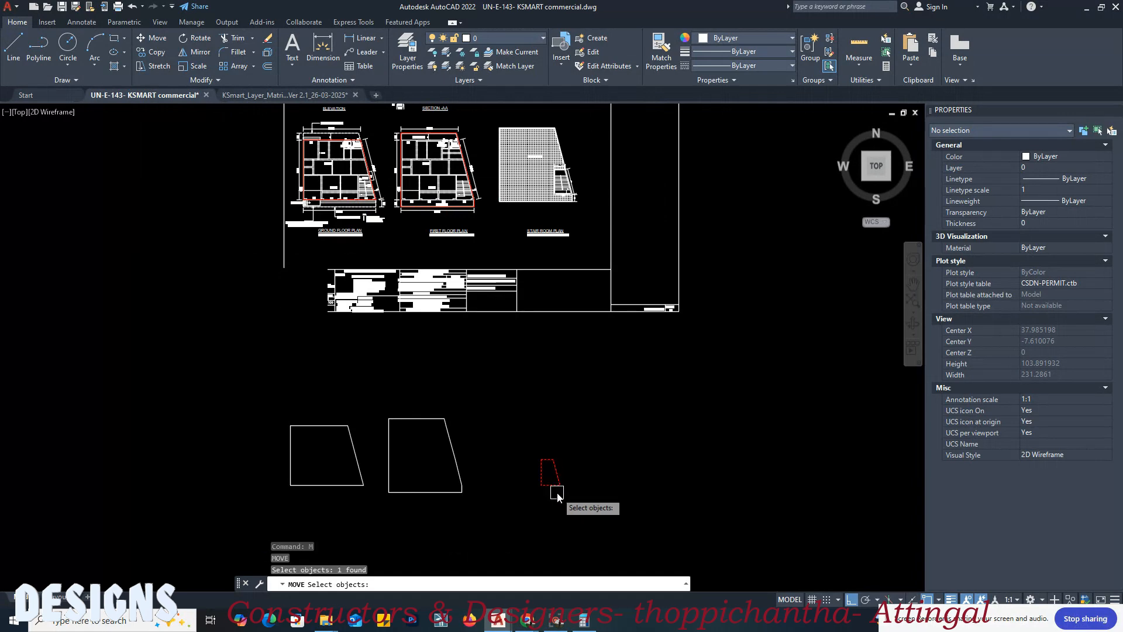
scroll(556, 490, "up", 5)
key("Return")
left_click(498, 467)
scroll(487, 241, "down", 6)
scroll(515, 209, "up", 8)
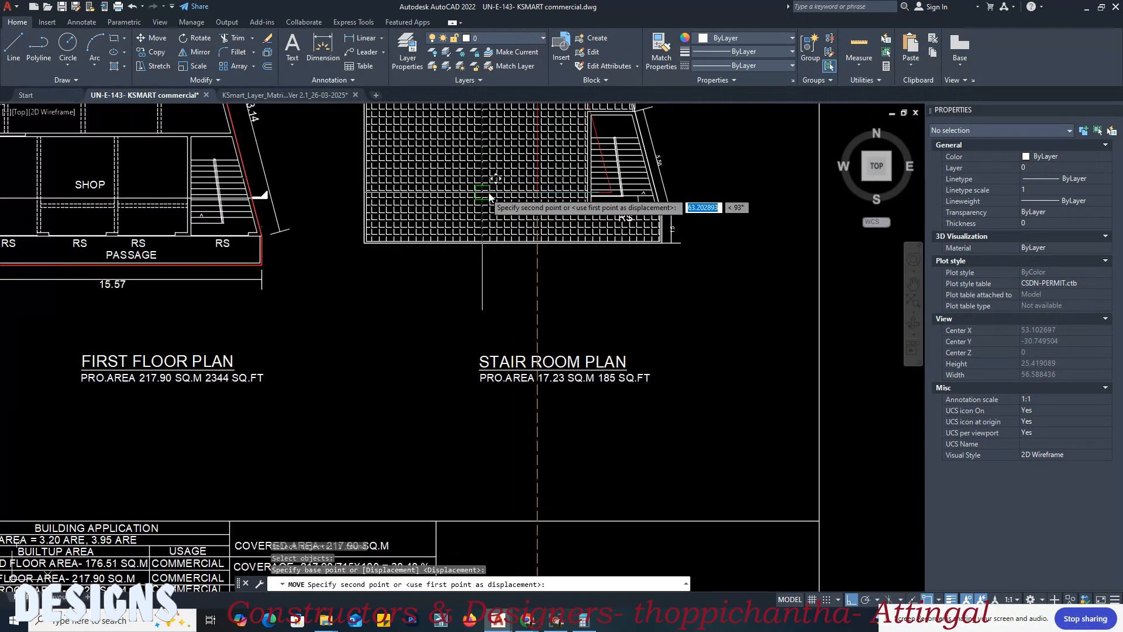
left_click(562, 283)
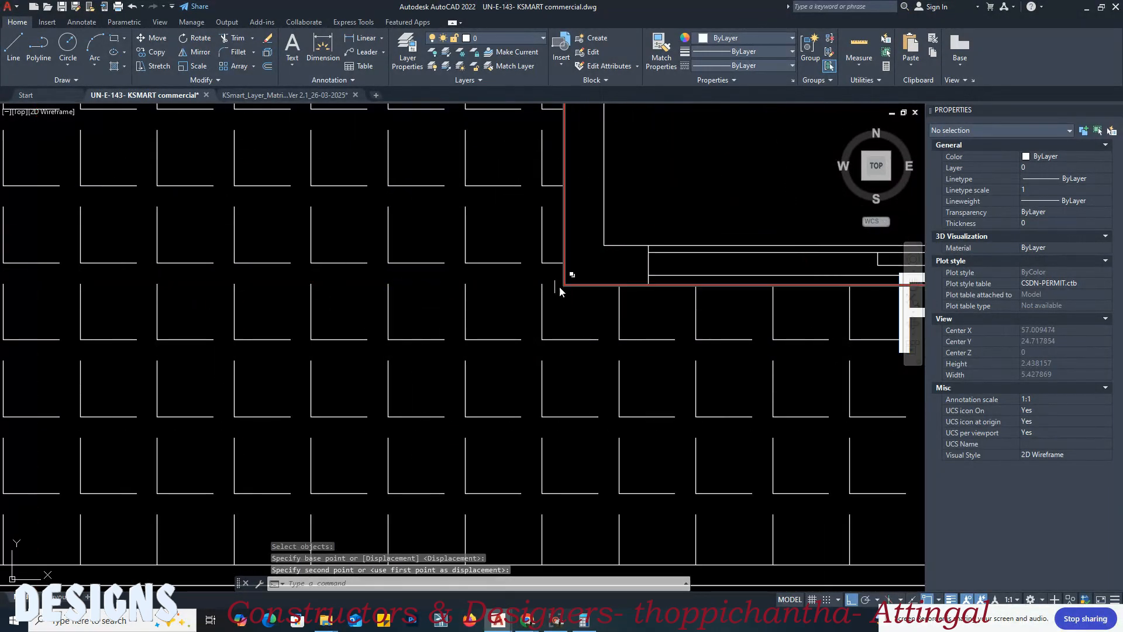
scroll(490, 313, "down", 4)
left_click(687, 277)
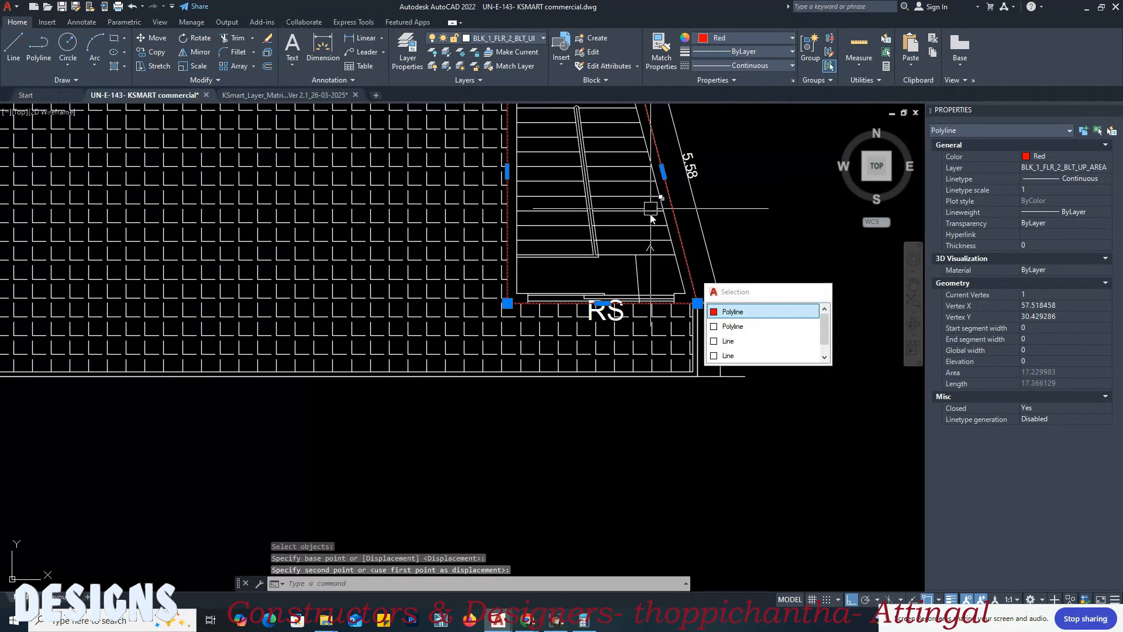
scroll(643, 222, "down", 2)
key("Escape")
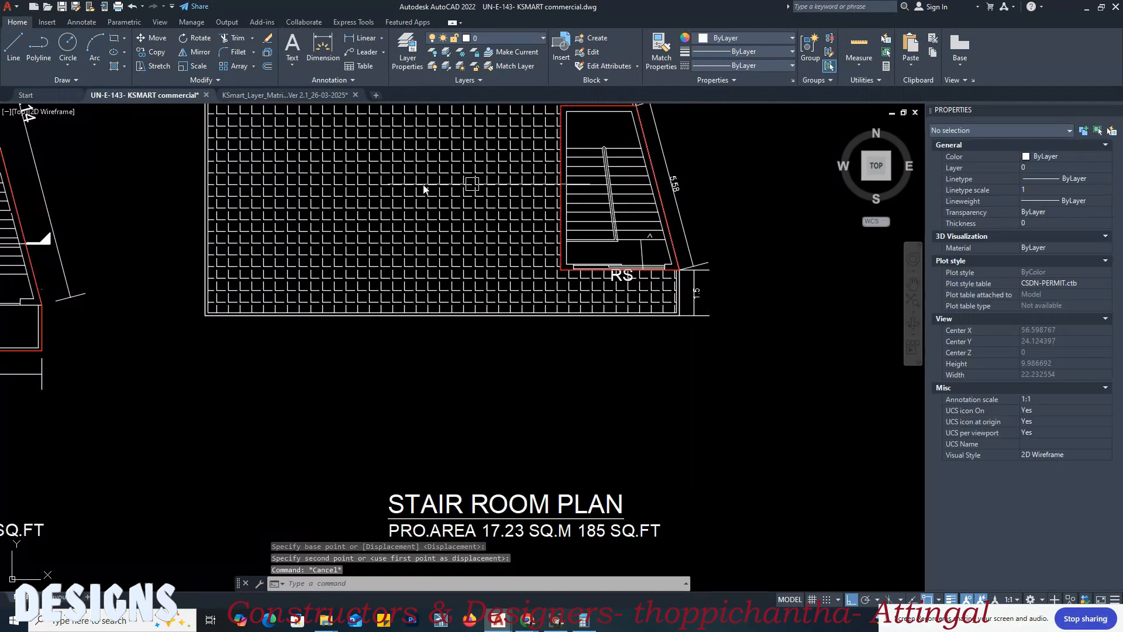
Step: Examine the layer matrix's full deduction entry for calculating the floor area of proposed buildings
left_click(290, 98)
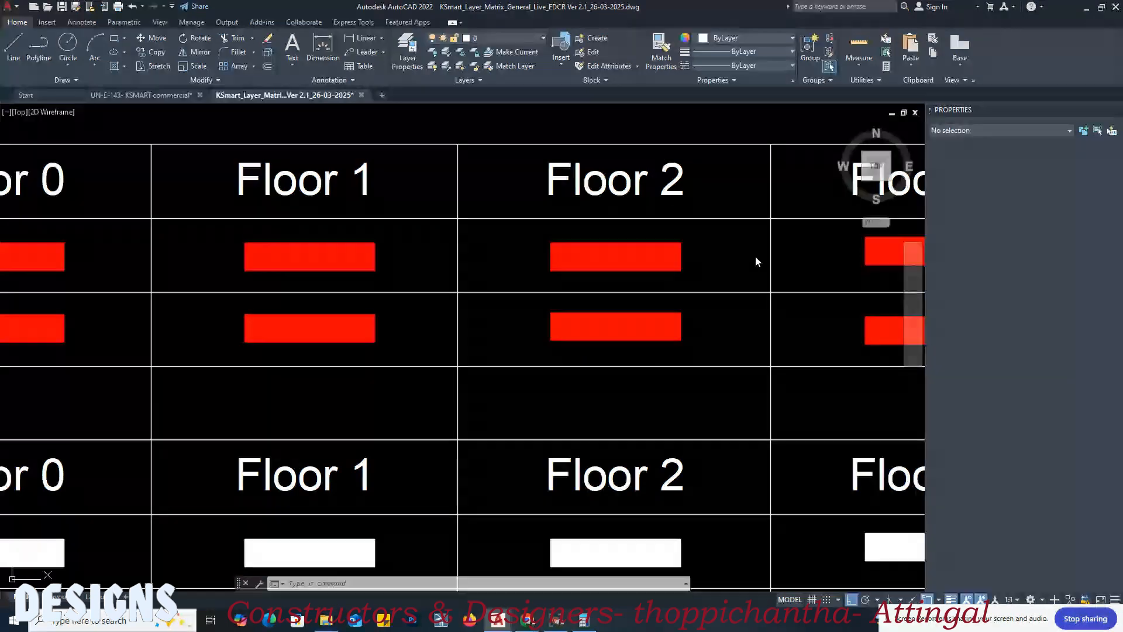
left_click(723, 252)
left_click(717, 258)
scroll(728, 252, "down", 2)
middle_click_drag(316, 257, 561, 257)
scroll(702, 255, "down", 2)
mouse_move(246, 302)
middle_mouse_down()
mouse_move(460, 298)
mouse_move(294, 321)
middle_mouse_up()
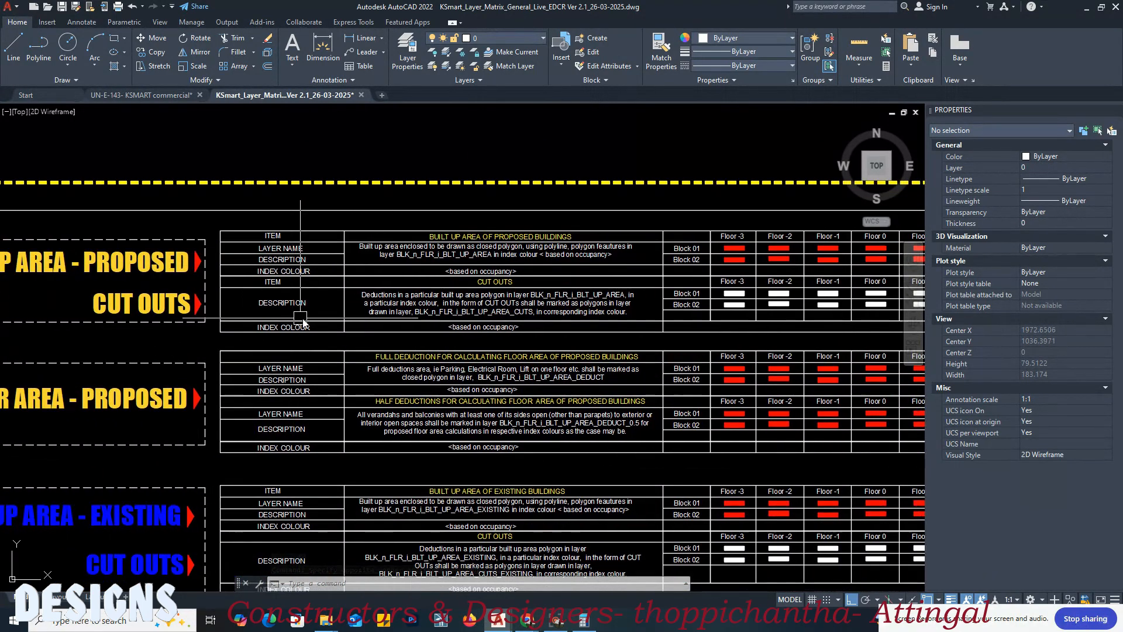
scroll(516, 327, "up", 1)
middle_click_drag(612, 310, 453, 313)
scroll(454, 313, "down", 1)
mouse_move(275, 293)
middle_mouse_down()
mouse_move(591, 287)
mouse_move(529, 278)
middle_mouse_up()
scroll(694, 320, "up", 3)
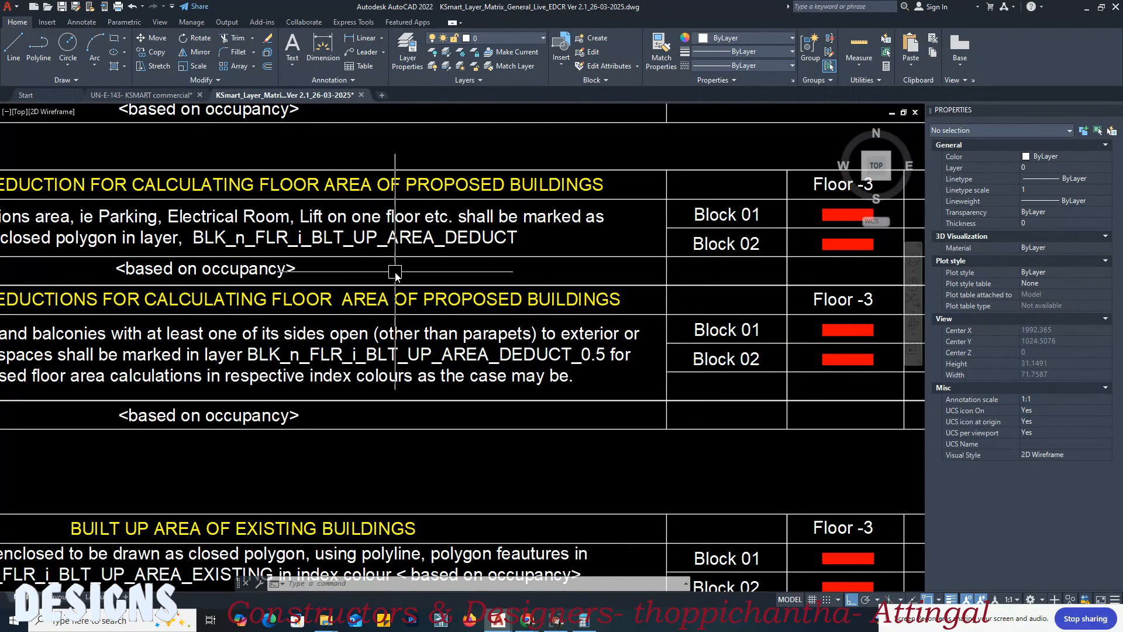
scroll(386, 275, "down", 1)
scroll(251, 245, "up", 1)
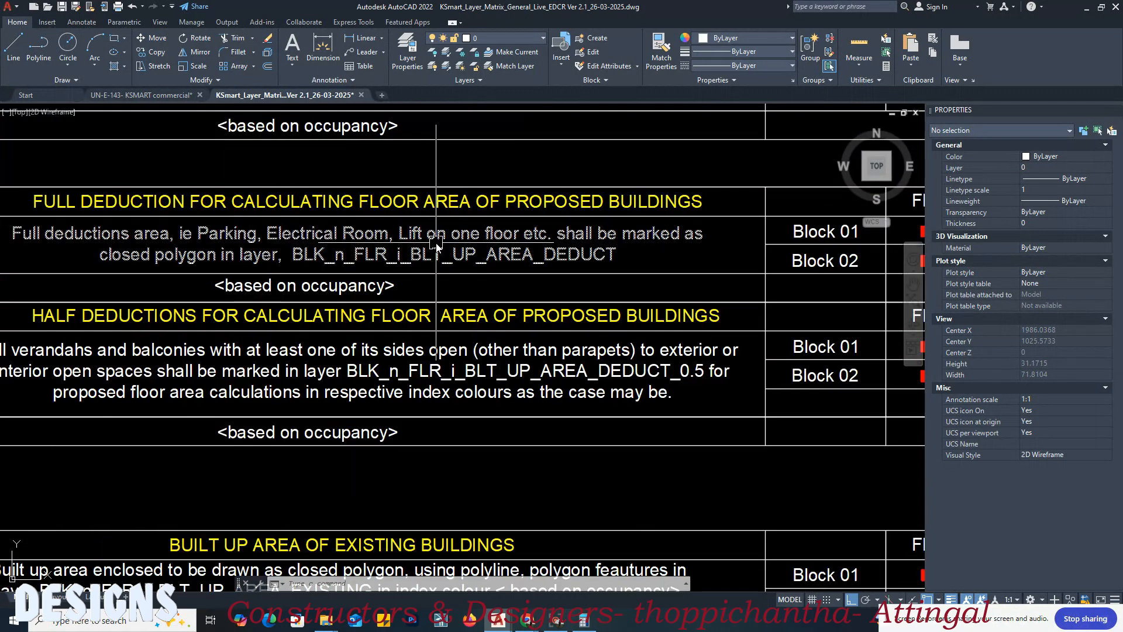
middle_click_drag(336, 241, 509, 242)
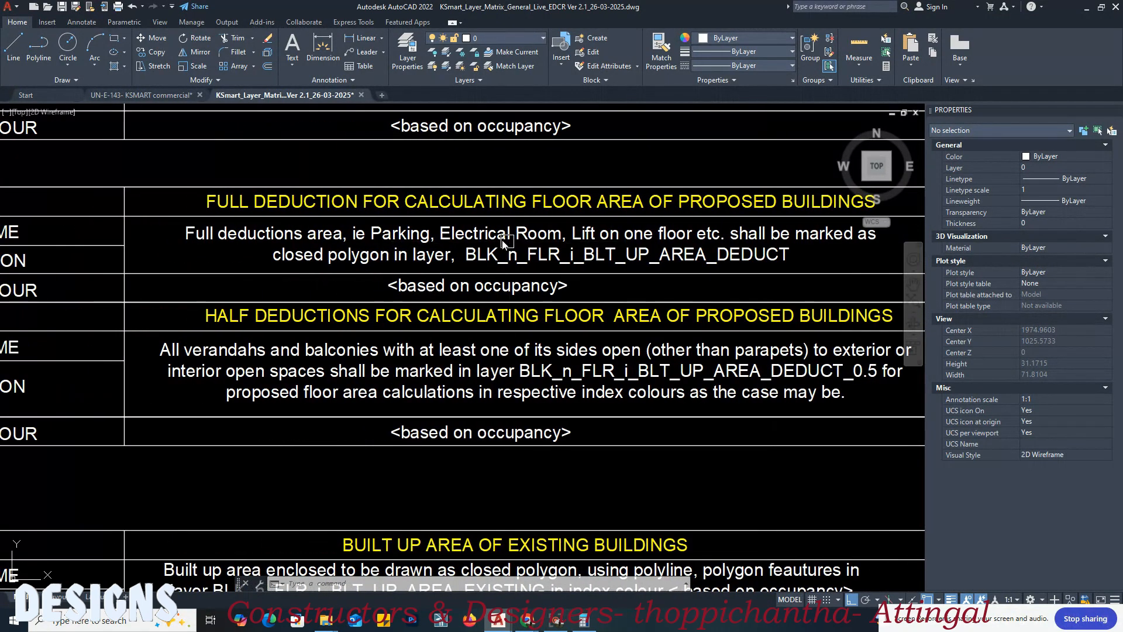
Step: Examine the layer matrix's half deduction entry for proposed buildings' verandahs and balconies, including its per-floor swatches
scroll(504, 275, "down", 2)
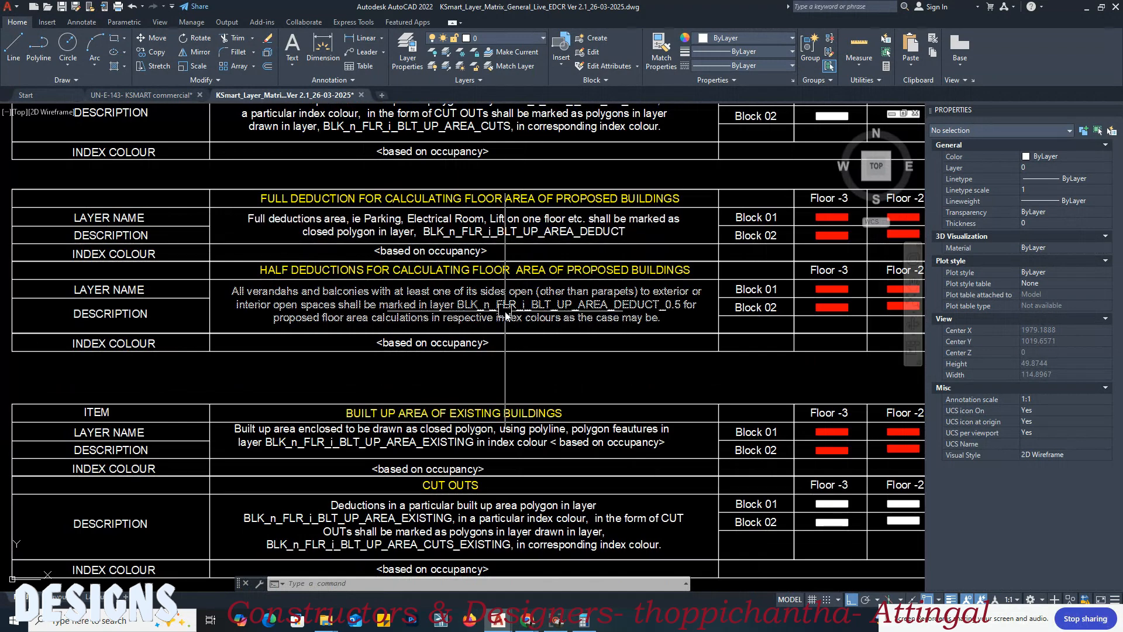
scroll(434, 319, "up", 2)
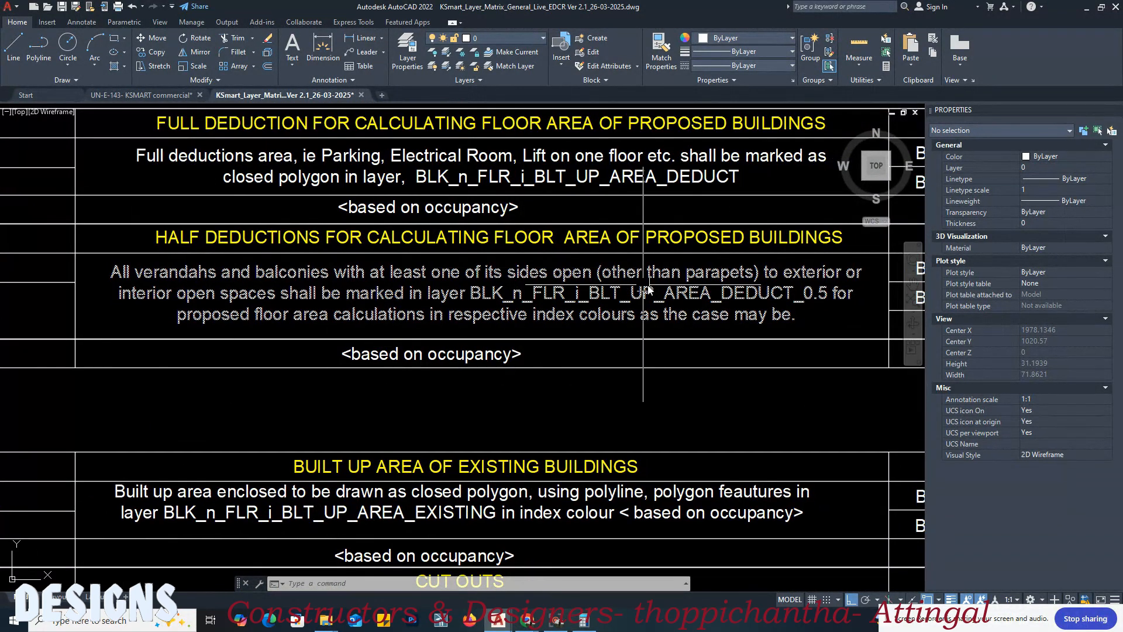
scroll(631, 281, "down", 2)
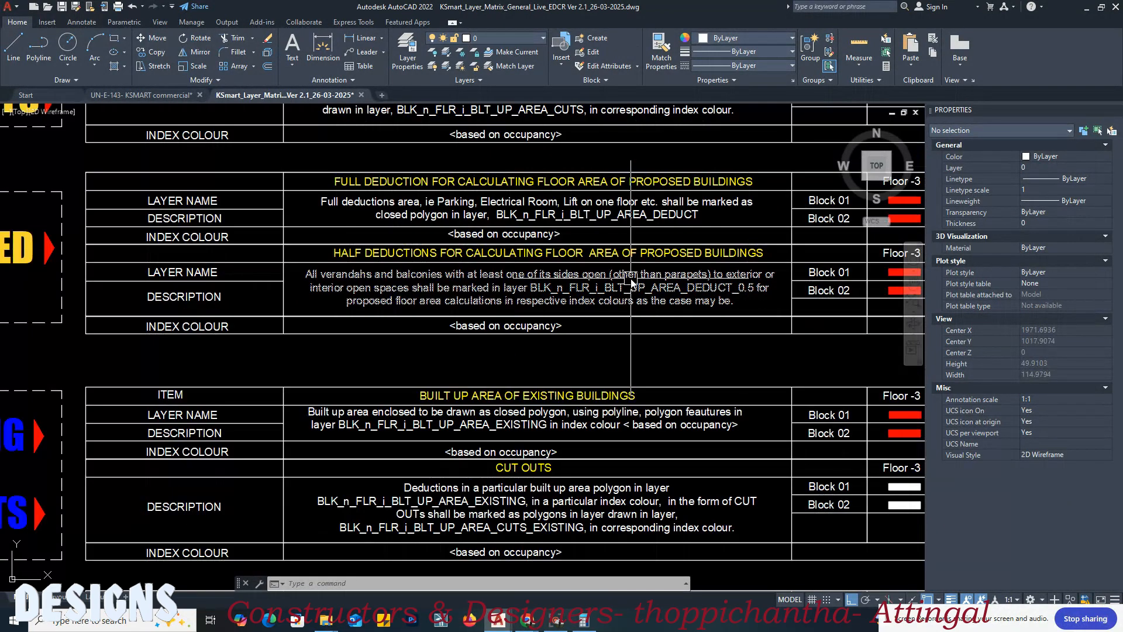
scroll(474, 296, "down", 2)
middle_click_drag(475, 294, 395, 294)
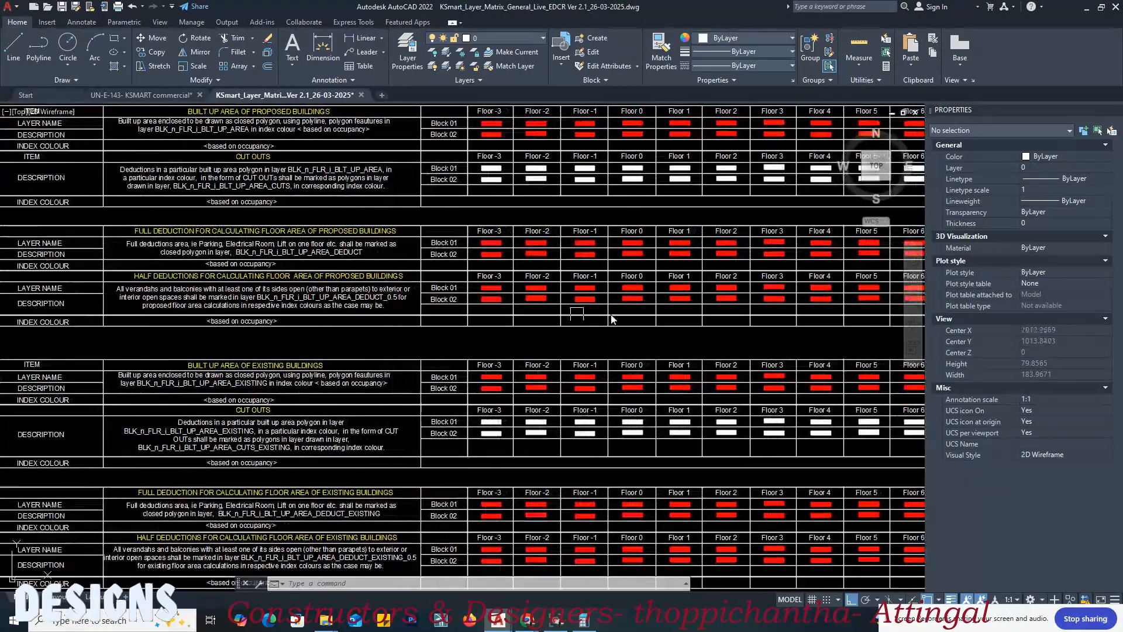
scroll(644, 317, "up", 2)
middle_click_drag(643, 287, 540, 310)
Step: Draw a rectangle around the first floor plan's lower passage, from its lower-left outer corner to its upper-right outer corner
left_click(141, 95)
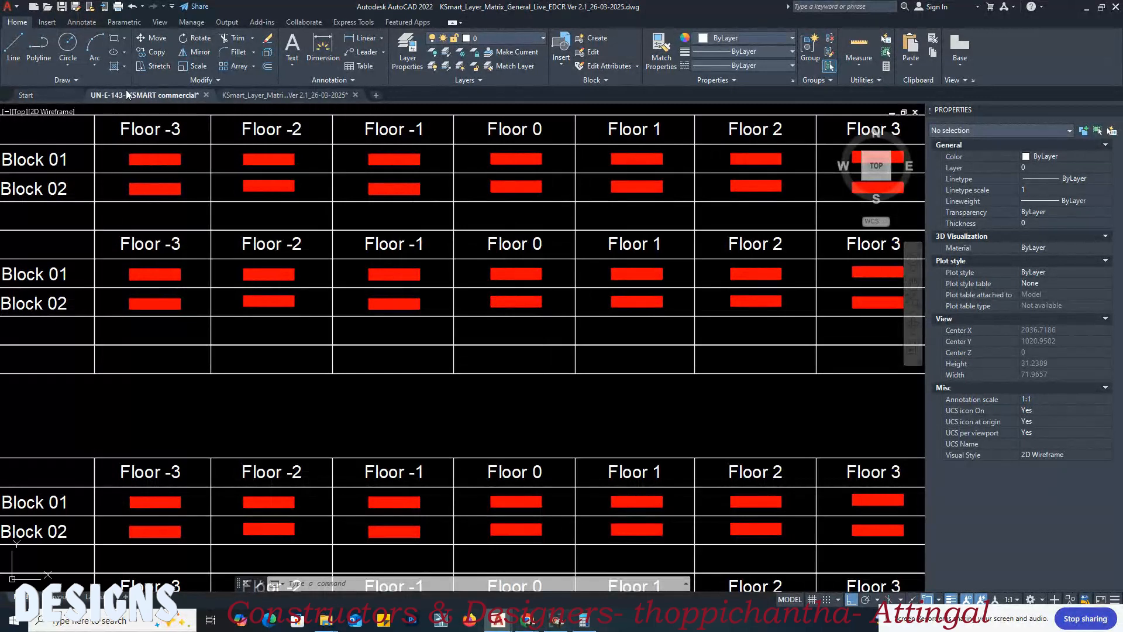
scroll(661, 304, "down", 2)
scroll(369, 325, "up", 4)
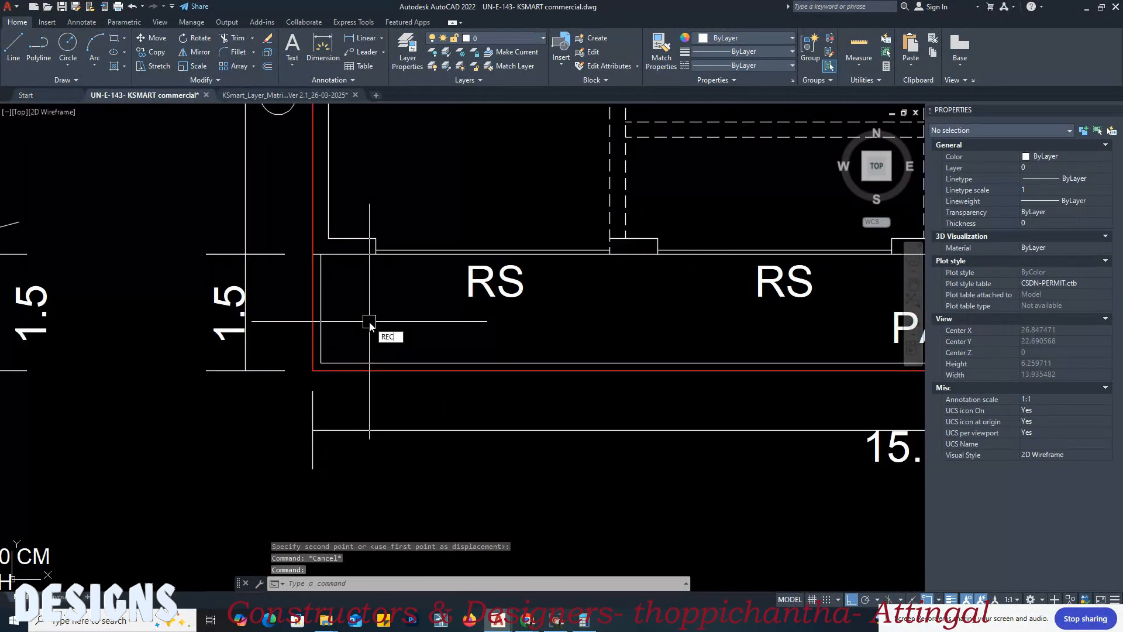
key("Return")
left_click(313, 370)
scroll(234, 389, "down", 2)
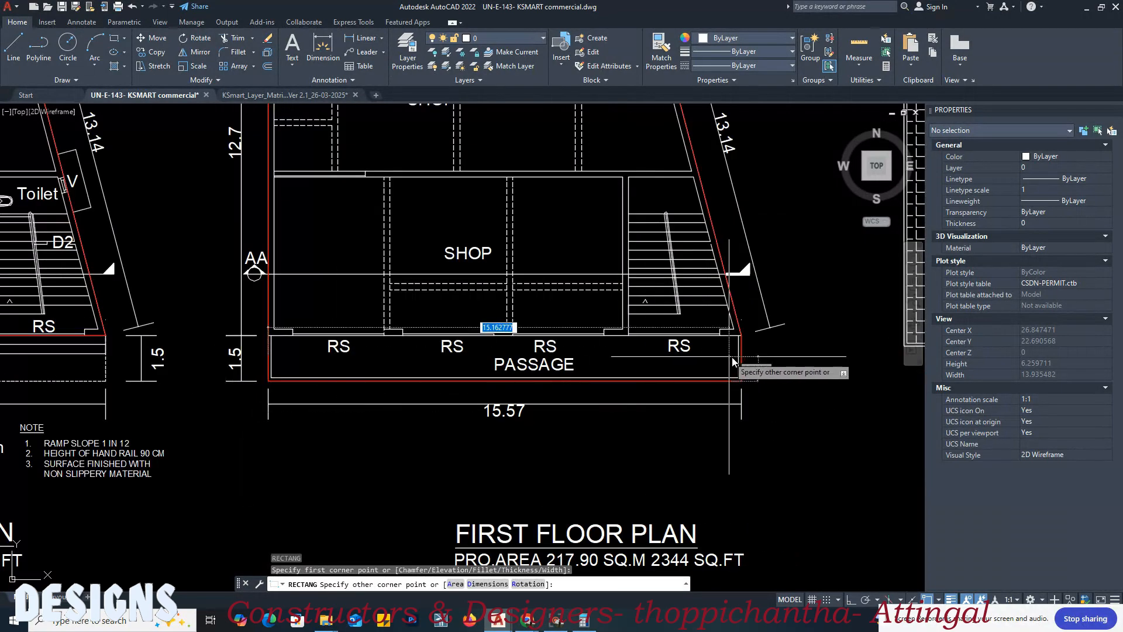
scroll(737, 351, "up", 3)
left_click(751, 300)
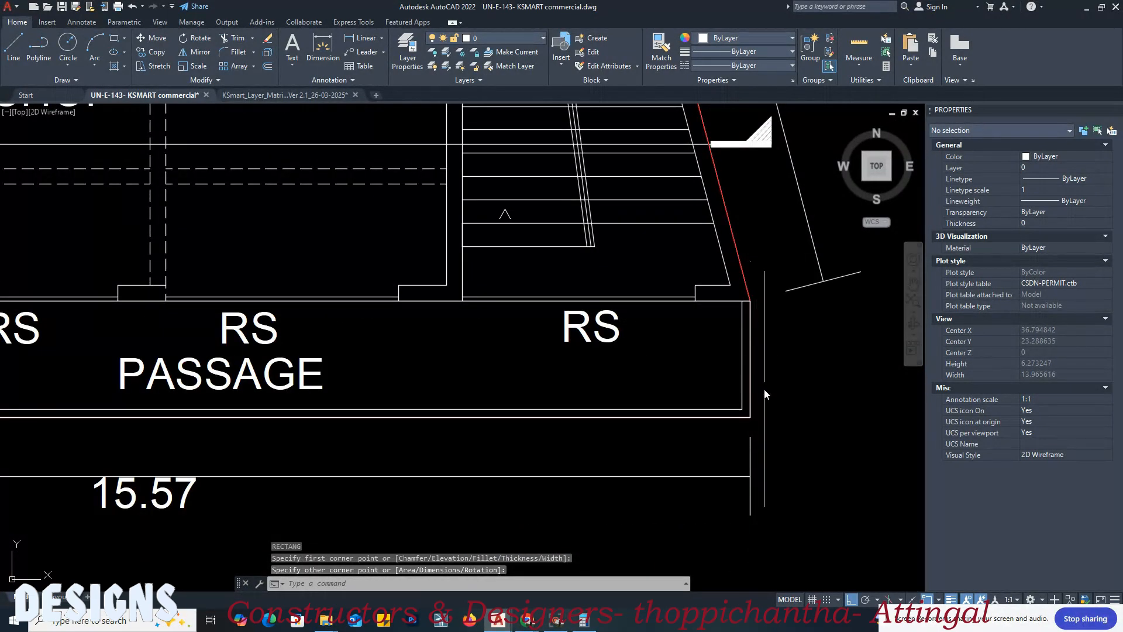
Step: Trace the first floor plan's upper passage with a closed four-sided polyline, following the slanted outer edge at its right end
scroll(765, 391, "down", 4)
scroll(438, 267, "up", 5)
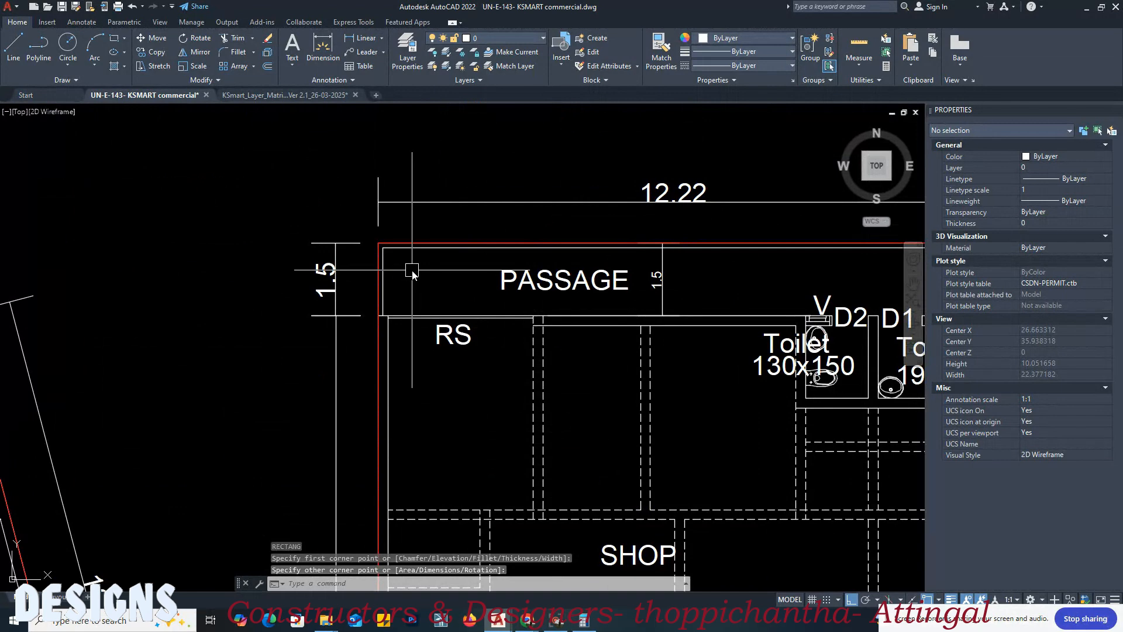
key("Return")
left_click(379, 243)
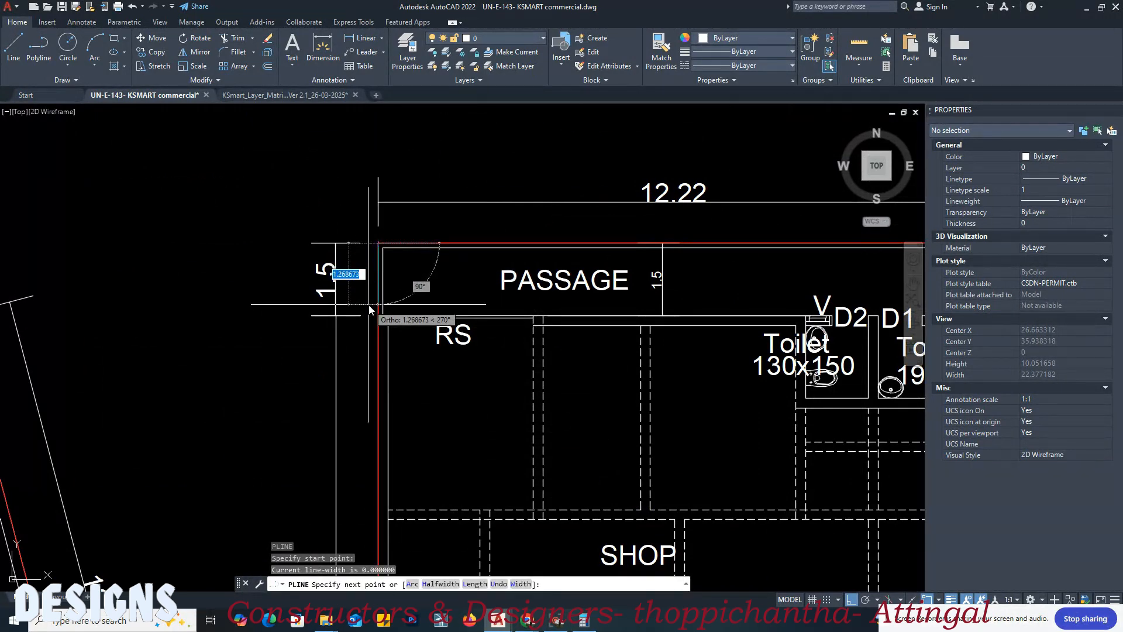
left_click(379, 316)
middle_click_drag(796, 317, 276, 338)
scroll(466, 331, "up", 3)
scroll(396, 359, "up", 2)
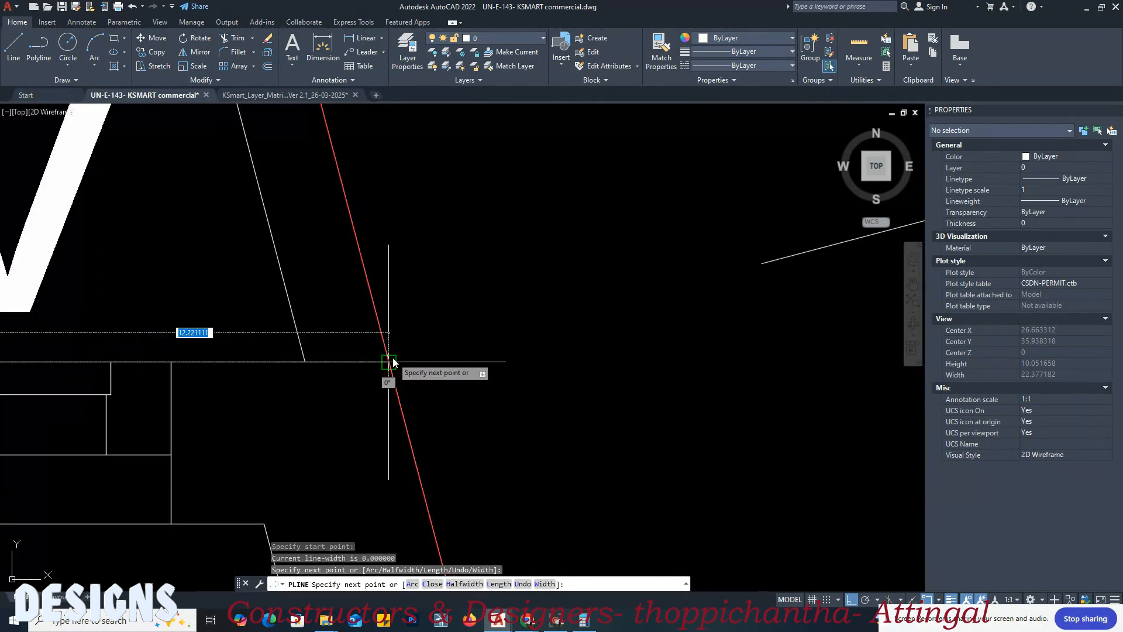
left_click(389, 362)
scroll(449, 363, "down", 4)
middle_click_drag(394, 206, 473, 418)
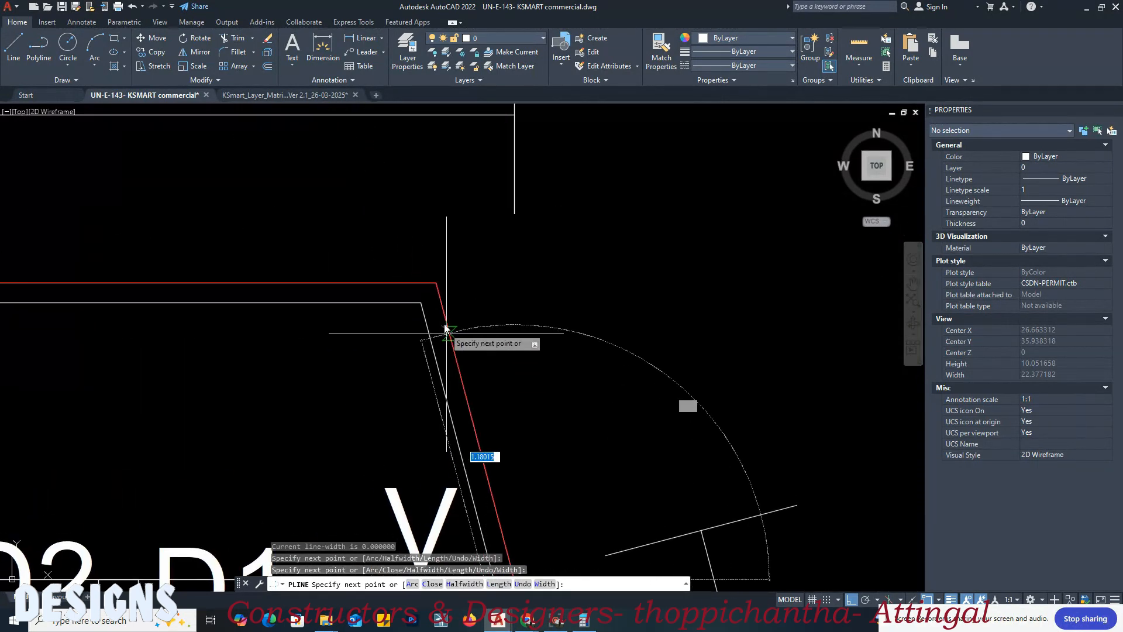
left_click(436, 284)
scroll(679, 342, "down", 8)
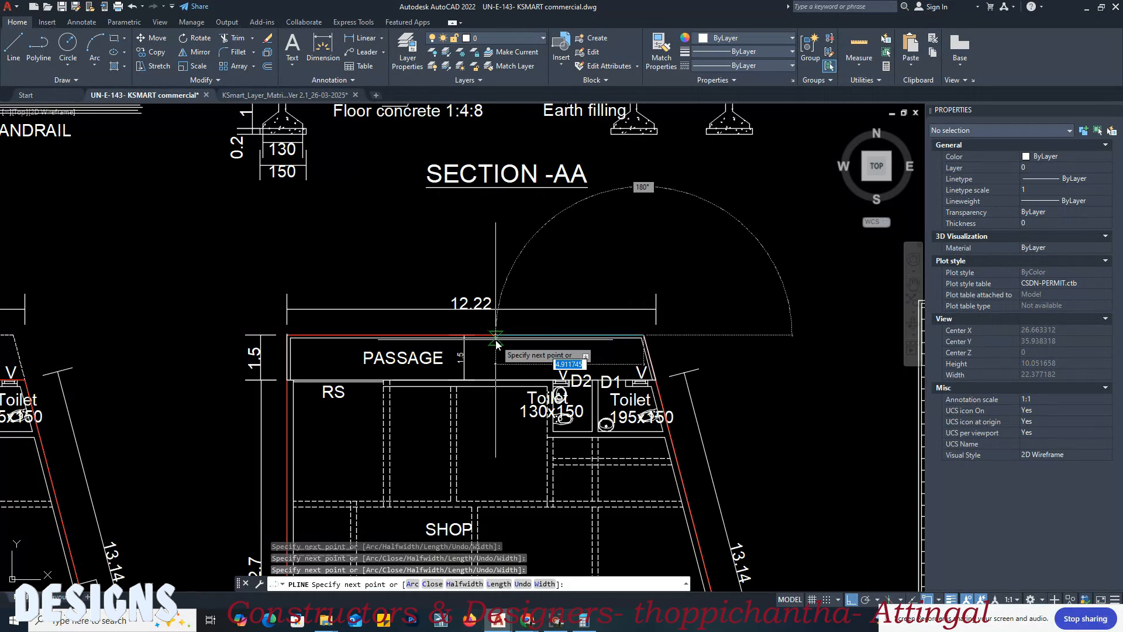
key("Return")
Step: Match the upper passage outline's properties to the layer matrix's proposed half deduction swatch for Block 01, Floor 1
scroll(332, 353, "up", 4)
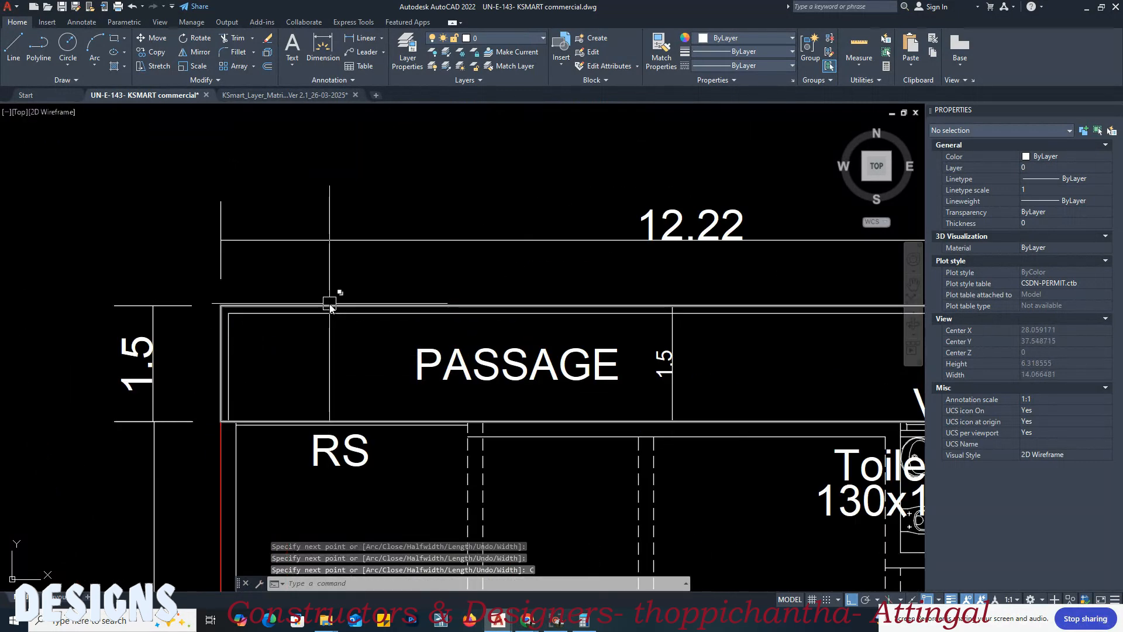
left_click(287, 95)
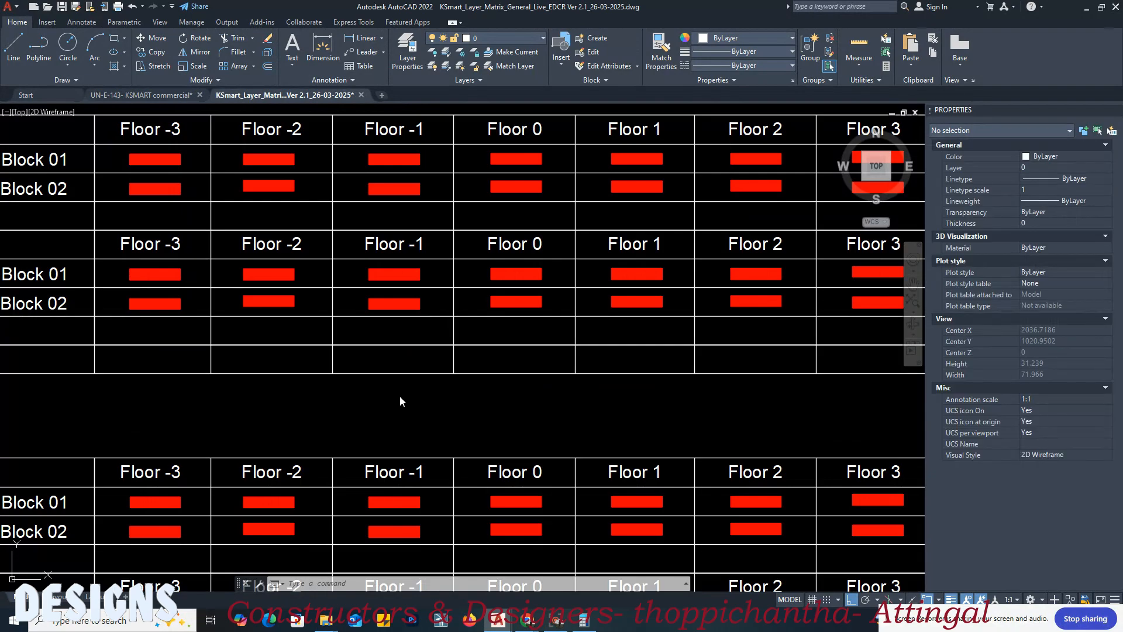
scroll(481, 319, "down", 3)
scroll(312, 341, "up", 3)
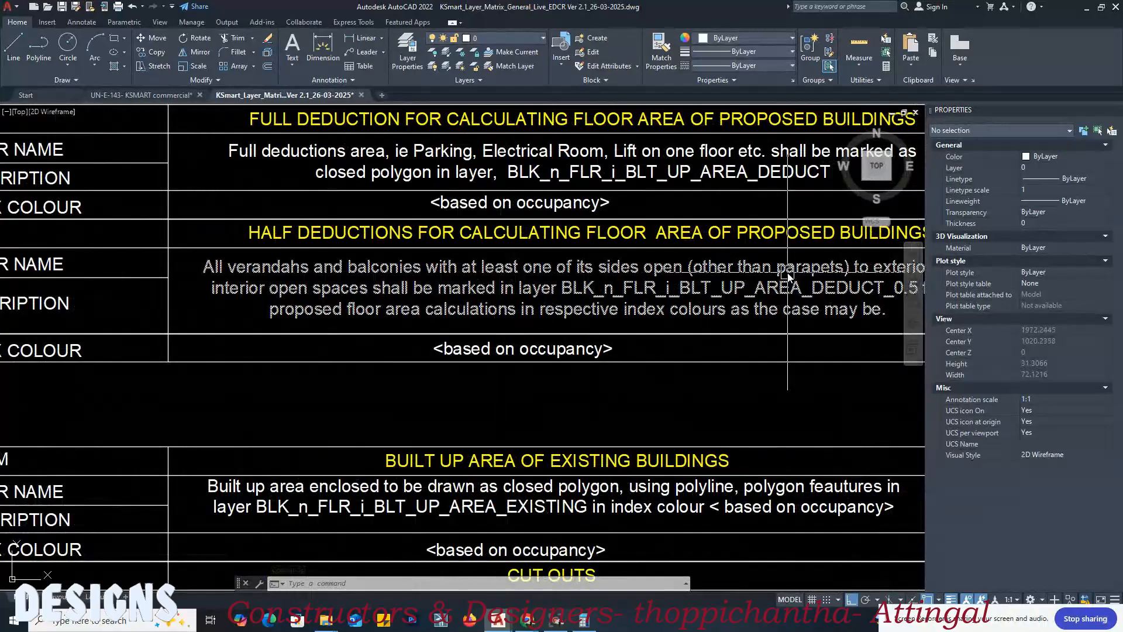
middle_click_drag(787, 274, 617, 297)
middle_click_drag(753, 326, 493, 328)
middle_click_drag(677, 325, 442, 343)
middle_click_drag(773, 317, 507, 323)
scroll(664, 318, "up", 1)
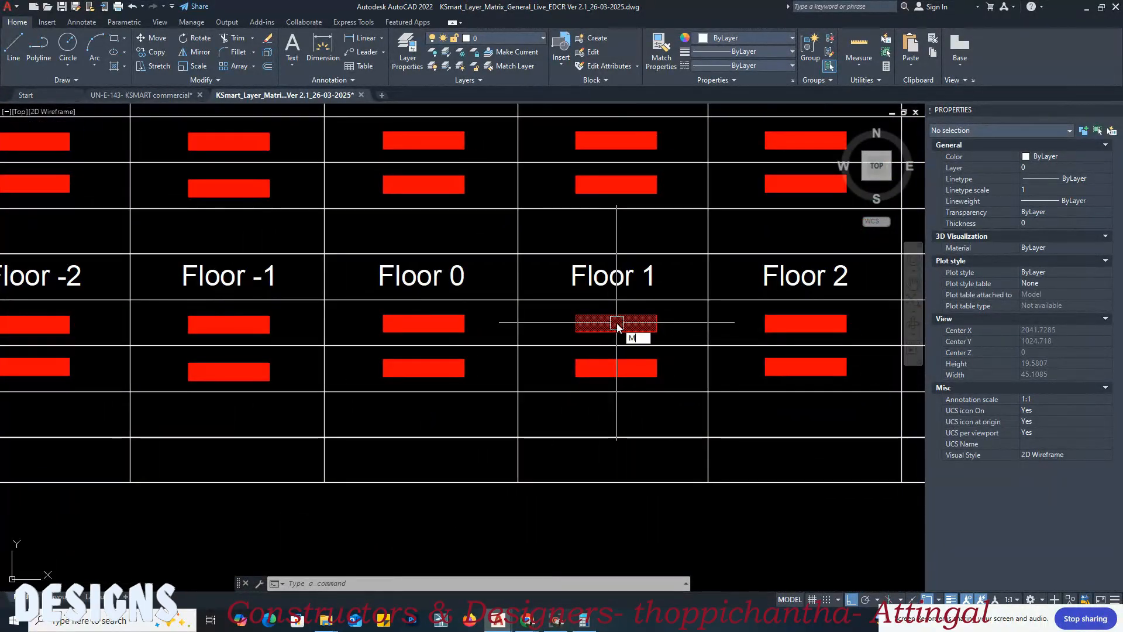
type("A")
key("Return")
left_click(616, 324)
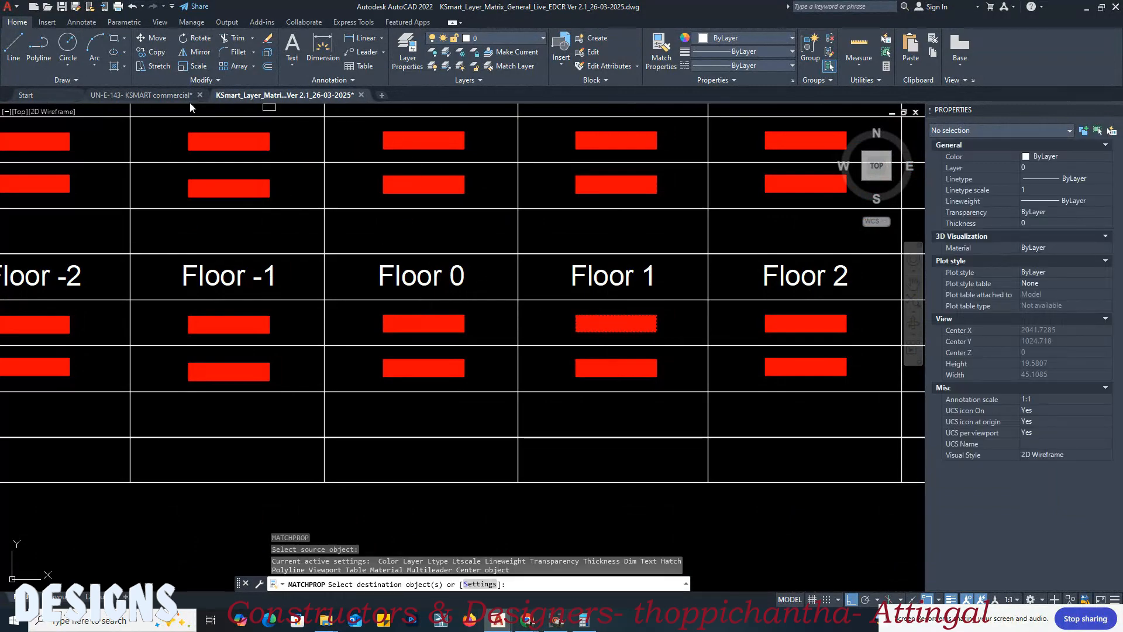
left_click(174, 95)
left_click(347, 304)
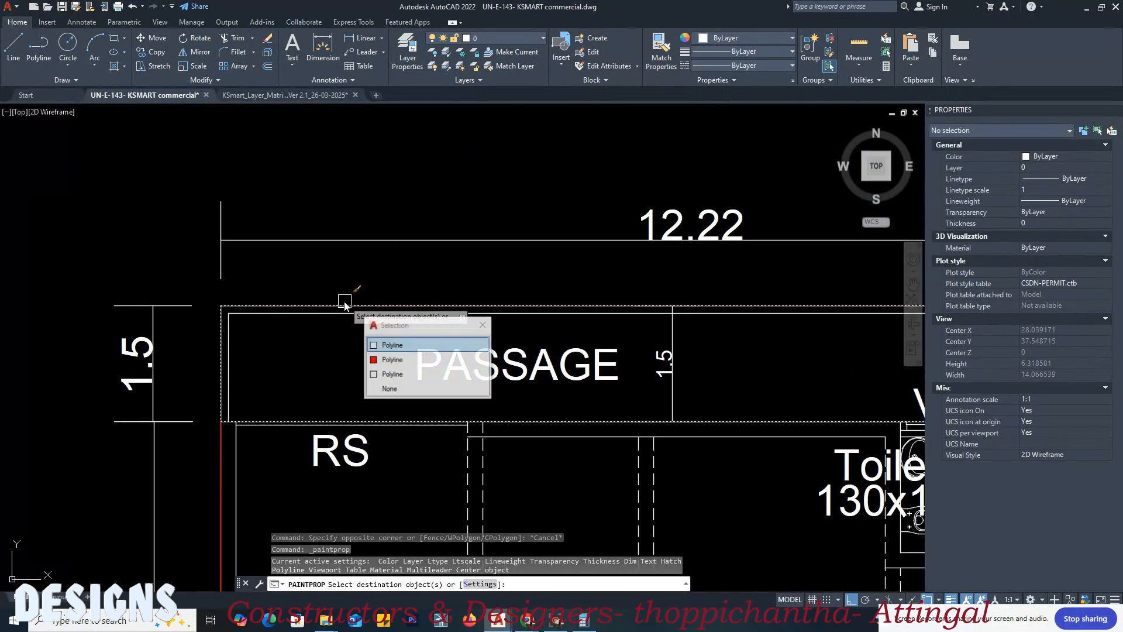
left_click(342, 278)
Step: Apply the same half deduction properties to the rectangle around the first floor plan's lower passage
scroll(358, 193, "down", 2)
scroll(358, 198, "down", 5)
scroll(725, 420, "up", 8)
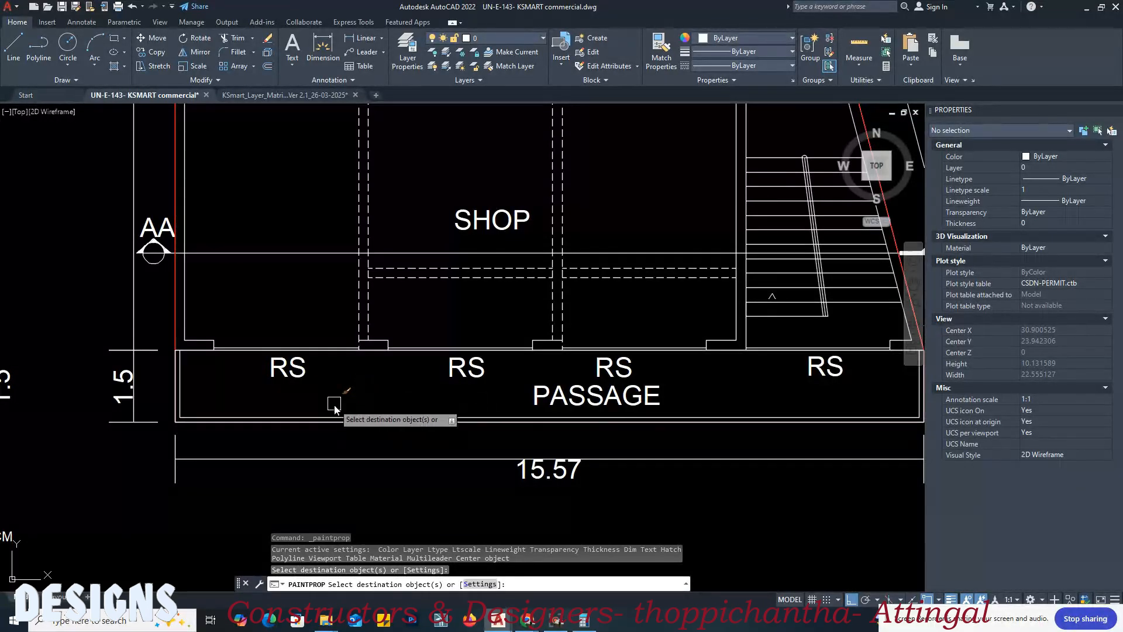
left_click(330, 419)
left_click(404, 469)
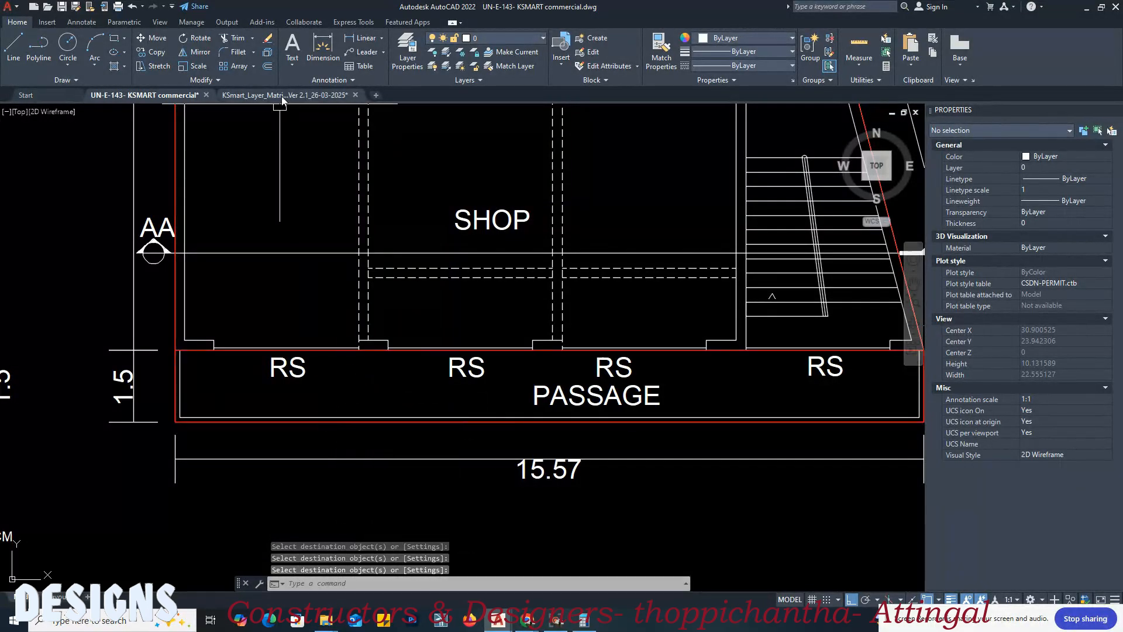
Step: Examine the layer matrix's floor plan sections for proposed, existing and regularization built-up areas, cut outs and deductions
left_click(284, 95)
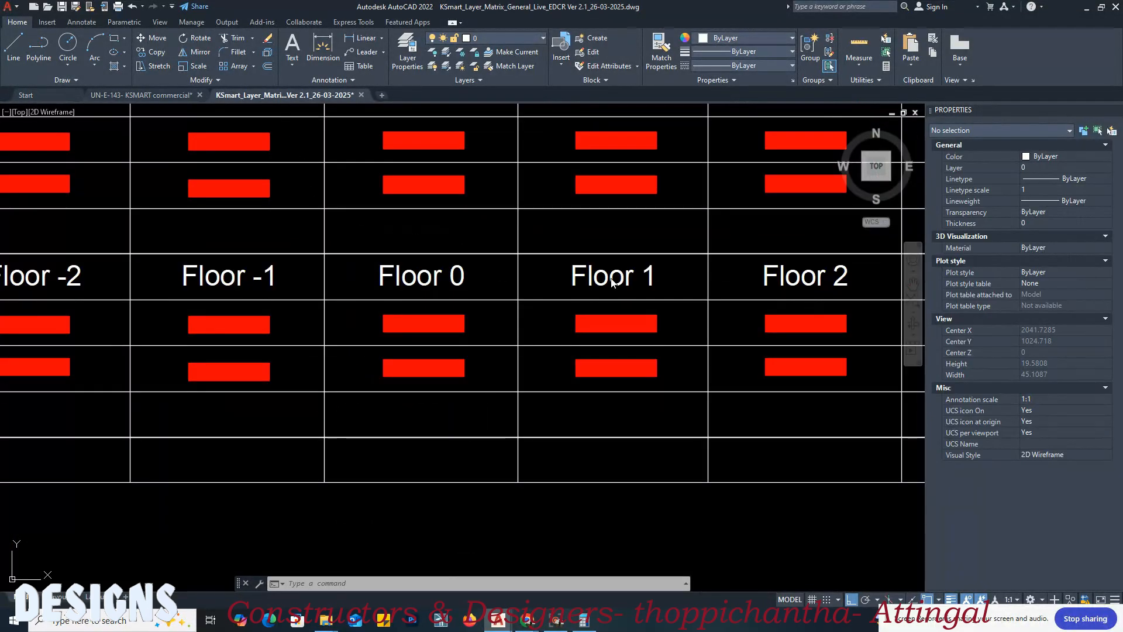
scroll(610, 284, "down", 6)
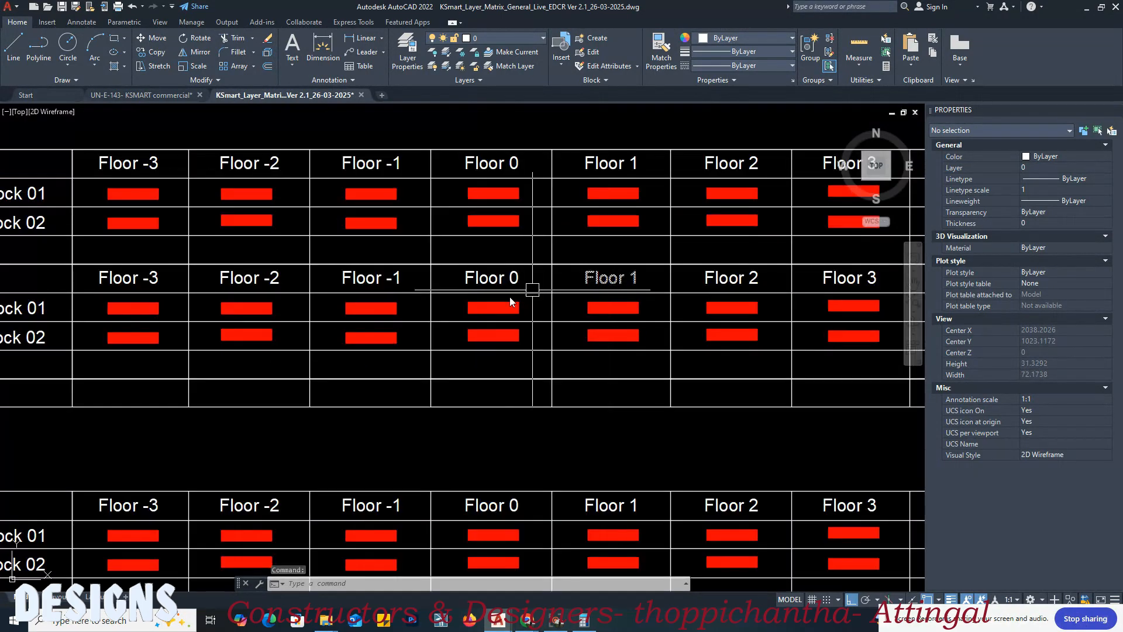
mouse_move(265, 306)
middle_mouse_down()
mouse_move(655, 297)
mouse_move(281, 271)
middle_mouse_up()
middle_click_drag(417, 345, 364, 344)
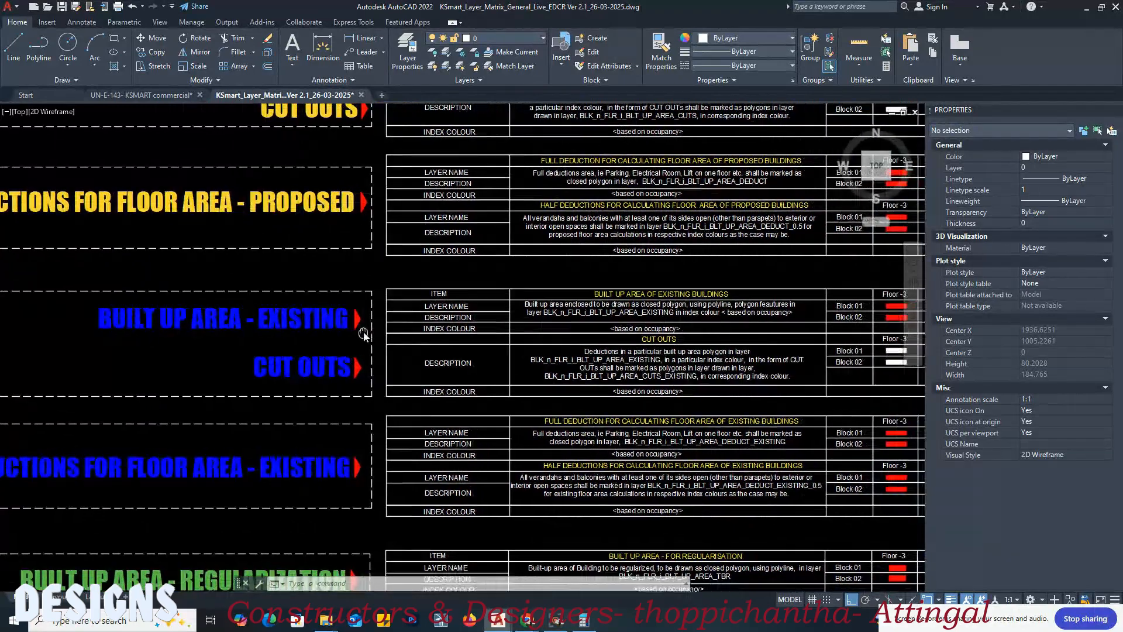
mouse_move(367, 403)
middle_mouse_down()
mouse_move(362, 347)
mouse_move(538, 276)
middle_mouse_up()
mouse_move(491, 472)
middle_mouse_down()
mouse_move(384, 334)
mouse_move(258, 374)
middle_mouse_up()
scroll(304, 440, "down", 2)
scroll(305, 444, "down", 2)
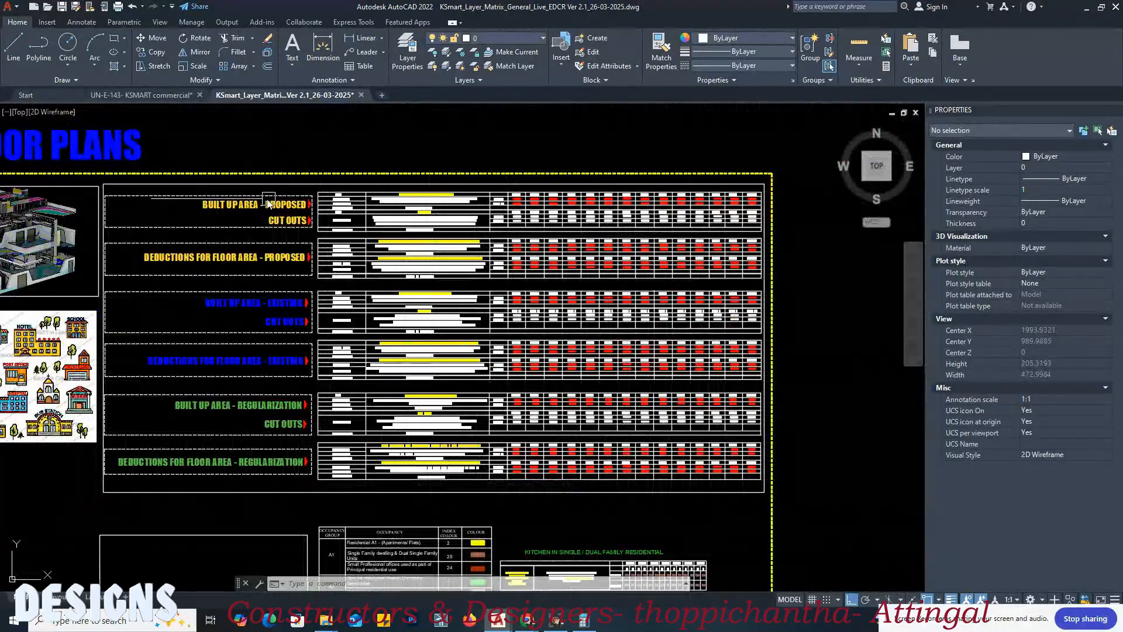
Step: Locate the occupancy index colour table below the layer matrix's floor plan sections
scroll(264, 198, "up", 4)
scroll(392, 275, "down", 2)
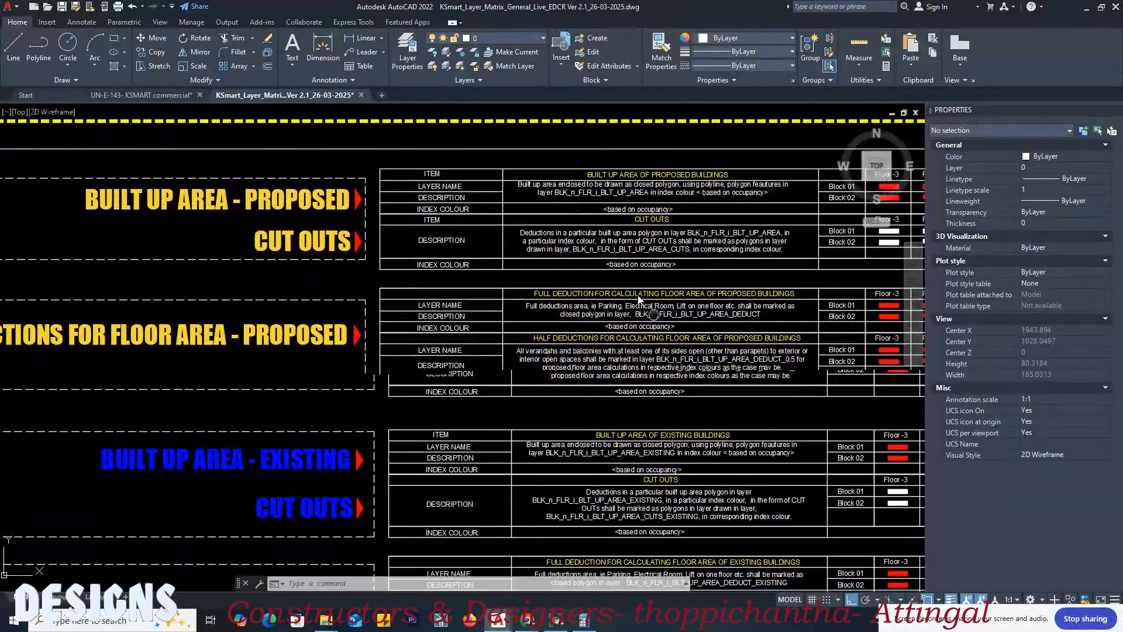
mouse_move(398, 385)
middle_mouse_down()
mouse_move(409, 245)
mouse_move(440, 308)
middle_mouse_up()
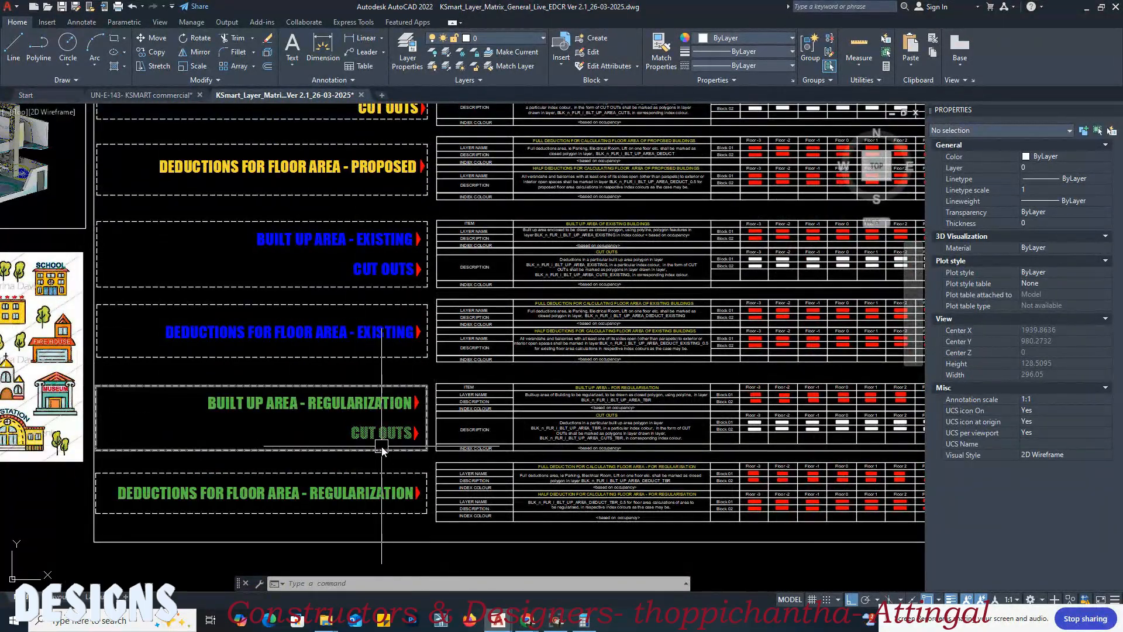
middle_click_drag(320, 449, 341, 328)
middle_click_drag(722, 403, 677, 259)
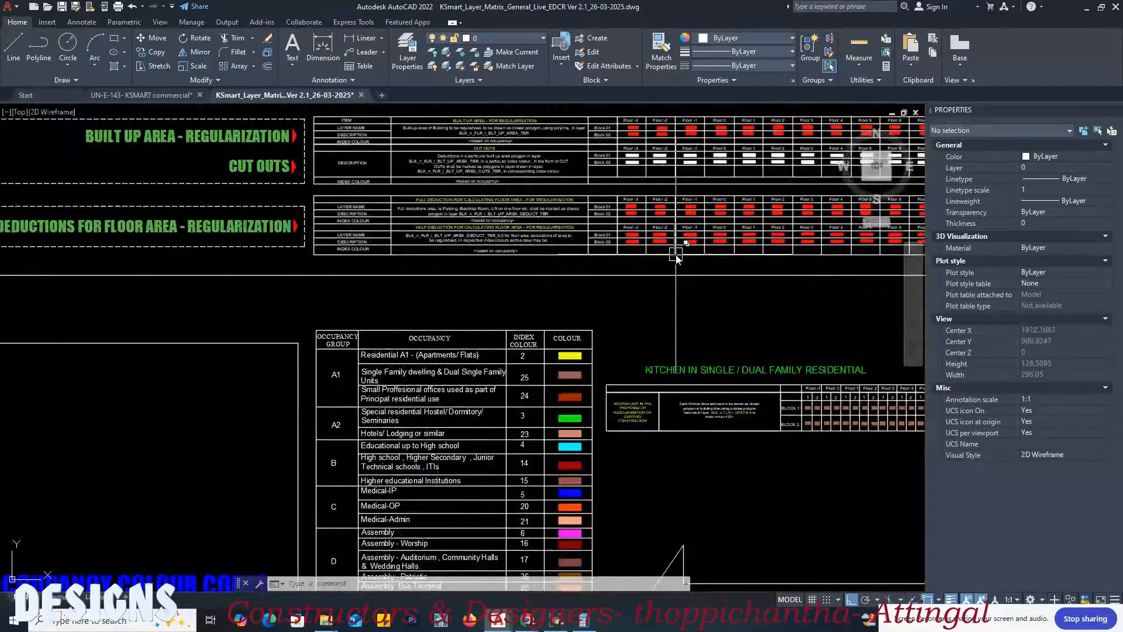
middle_click_drag(673, 316, 605, 272)
scroll(411, 351, "up", 2)
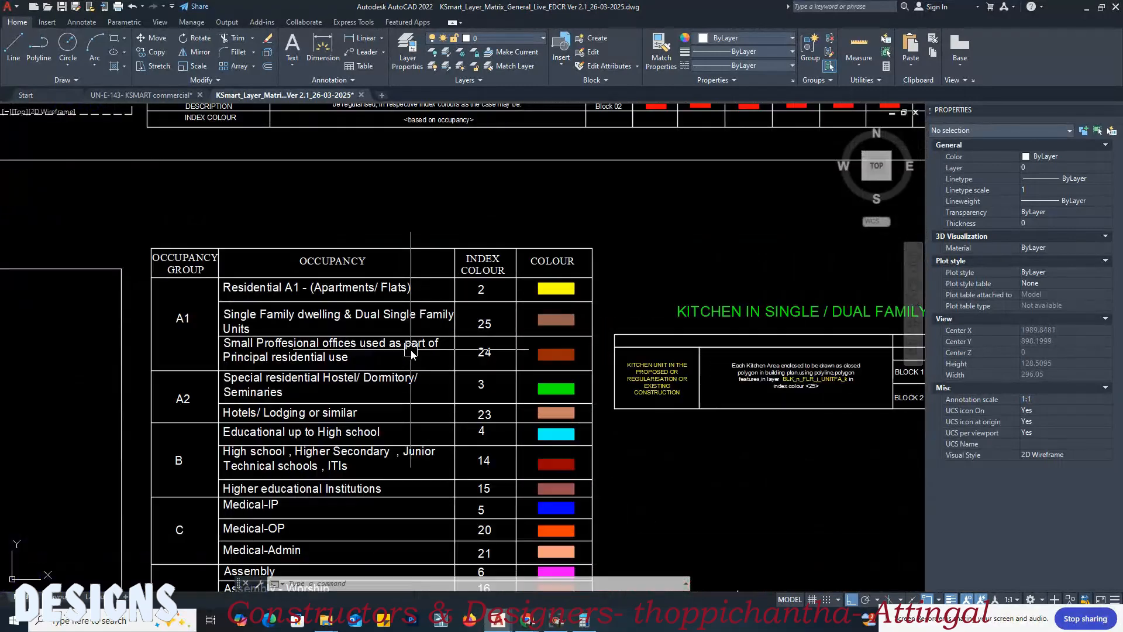
middle_click_drag(480, 312, 493, 272)
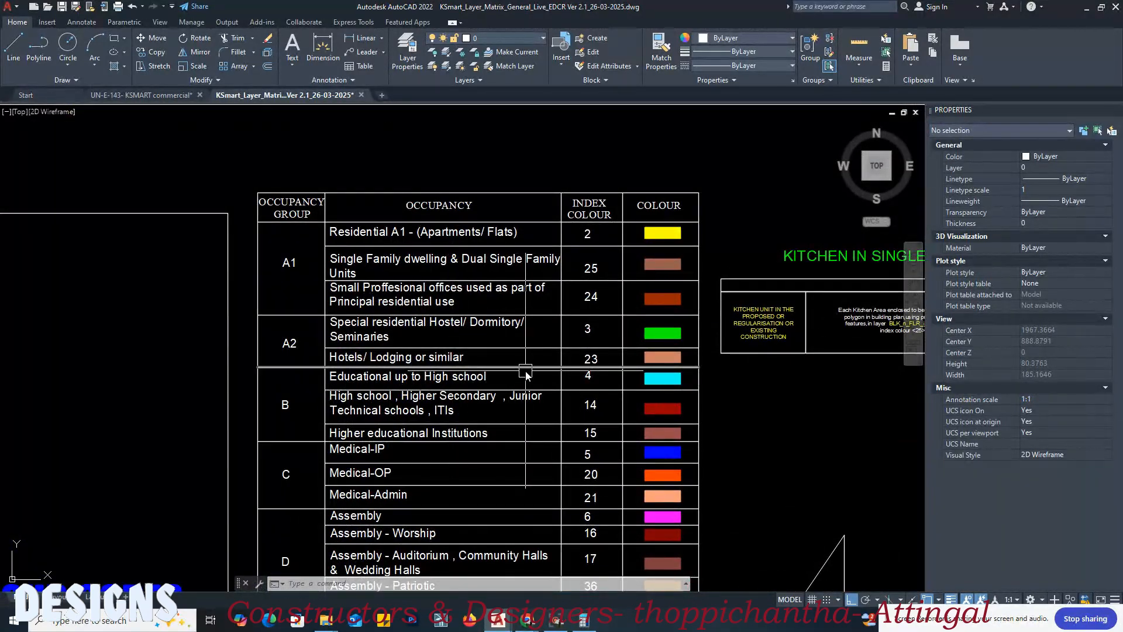
middle_click_drag(525, 371, 536, 367)
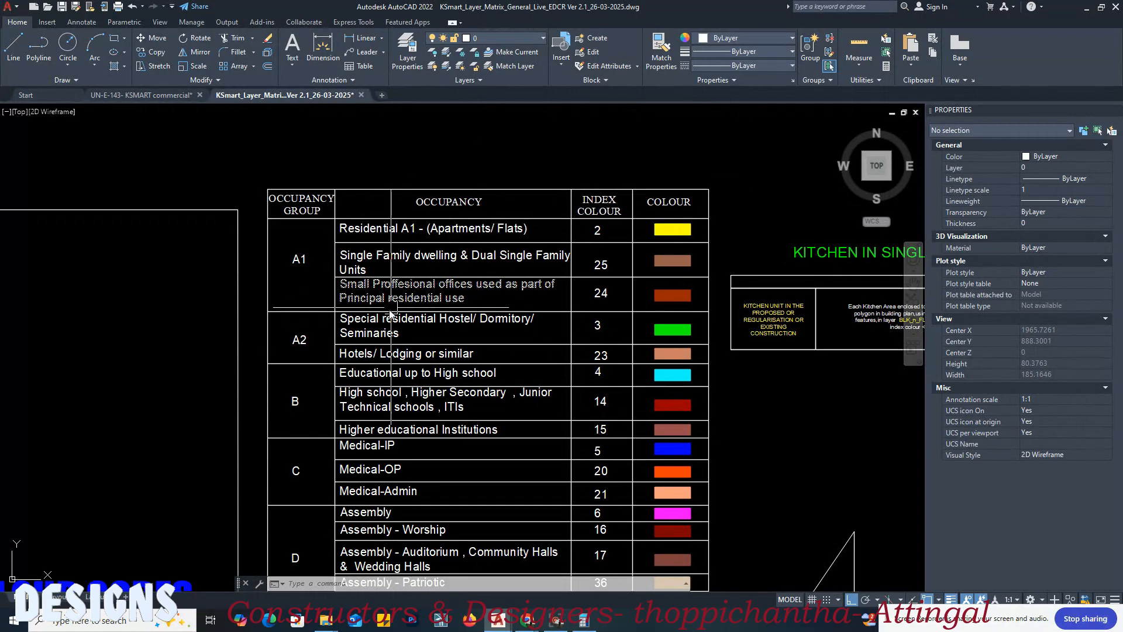
Step: Examine the index colours listed for residential occupancy groups A1 and A2 in the occupancy colour table
middle_click_drag(387, 320, 399, 248)
scroll(313, 187, "up", 3)
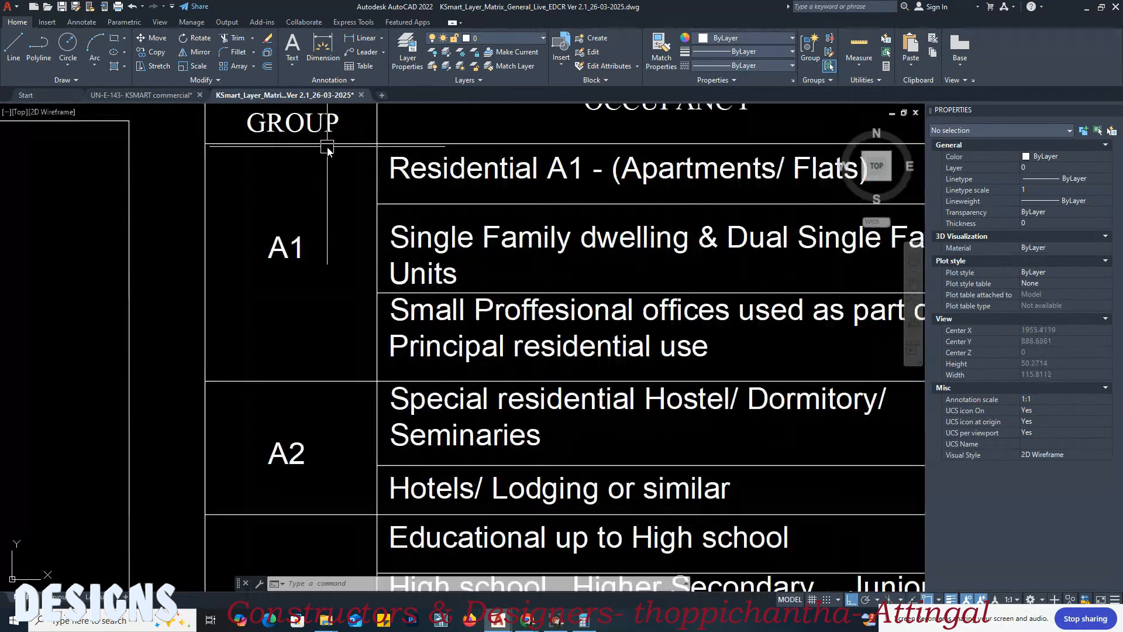
scroll(321, 176, "down", 2)
scroll(374, 187, "up", 2)
mouse_move(498, 140)
middle_mouse_down()
mouse_move(469, 351)
mouse_move(418, 261)
middle_mouse_up()
middle_click_drag(146, 390, 152, 345)
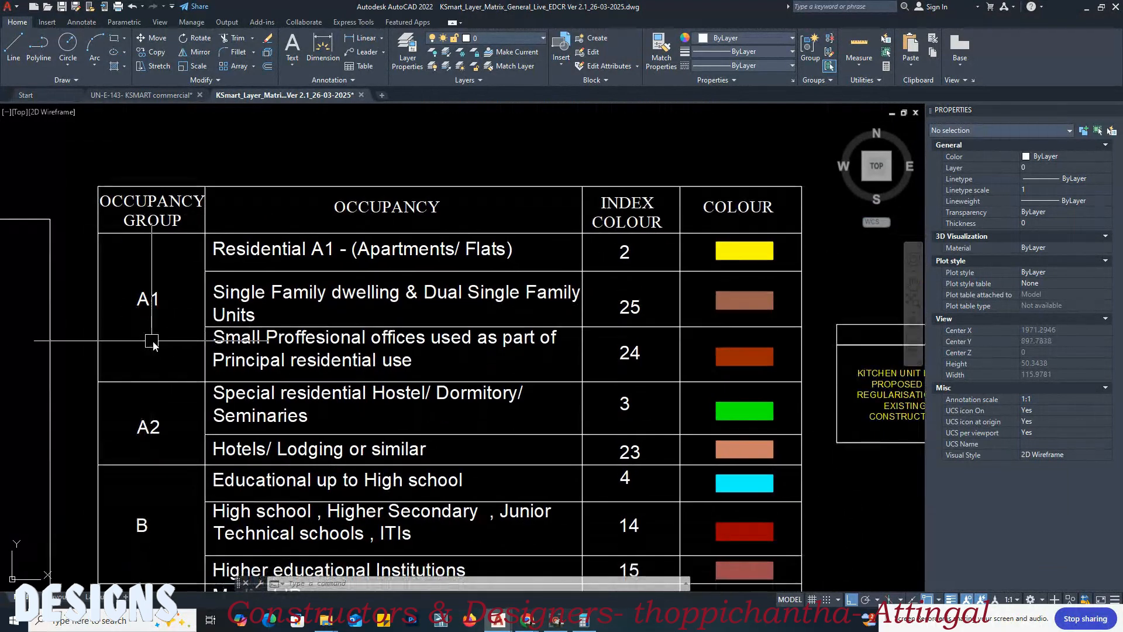
middle_click_drag(636, 280, 634, 223)
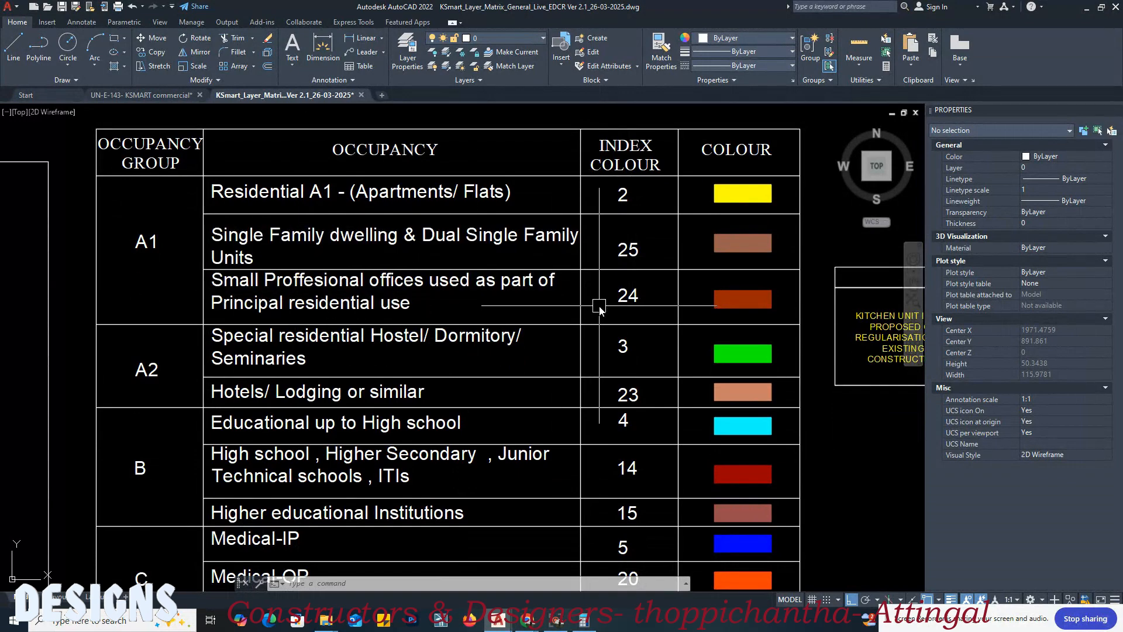
middle_click_drag(375, 263, 316, 253)
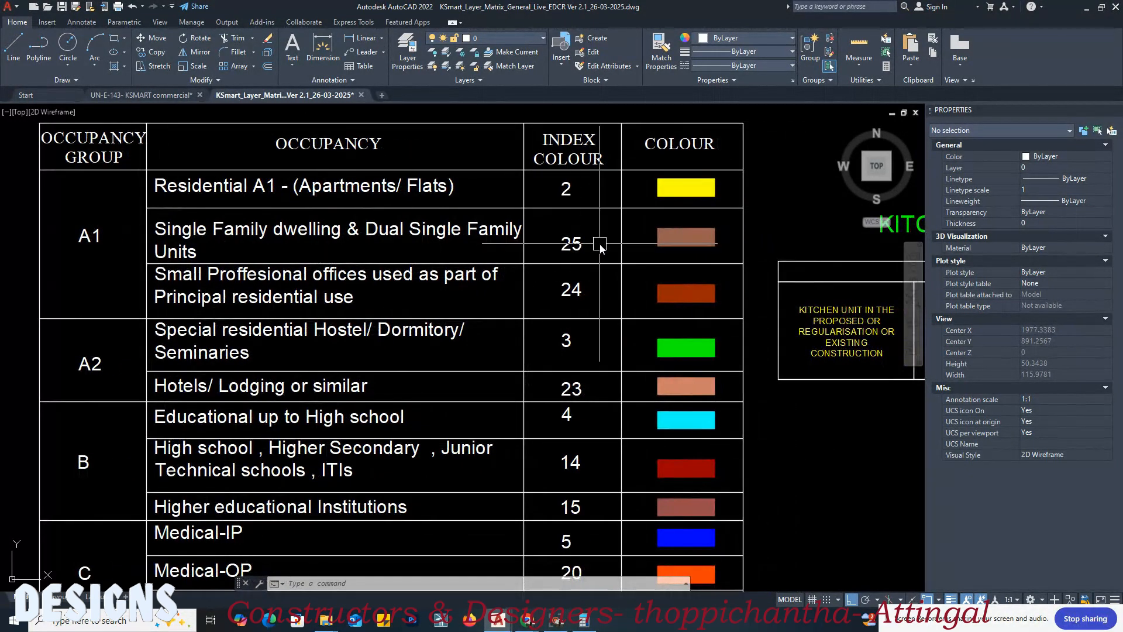
scroll(195, 193, "up", 2)
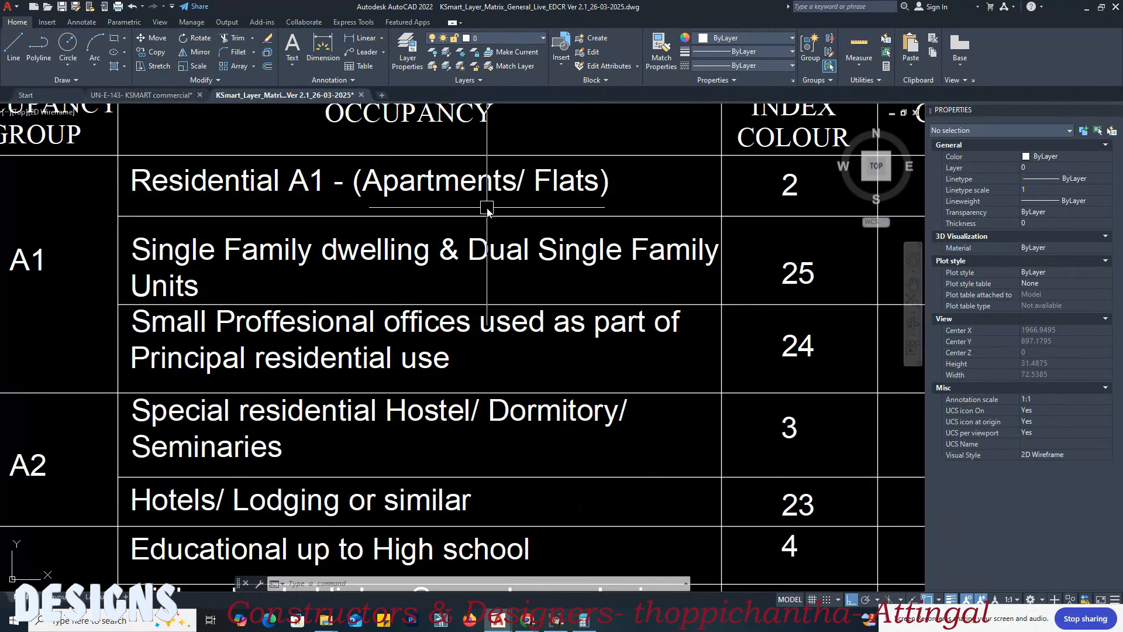
scroll(657, 217, "down", 2)
middle_click_drag(673, 261, 675, 234)
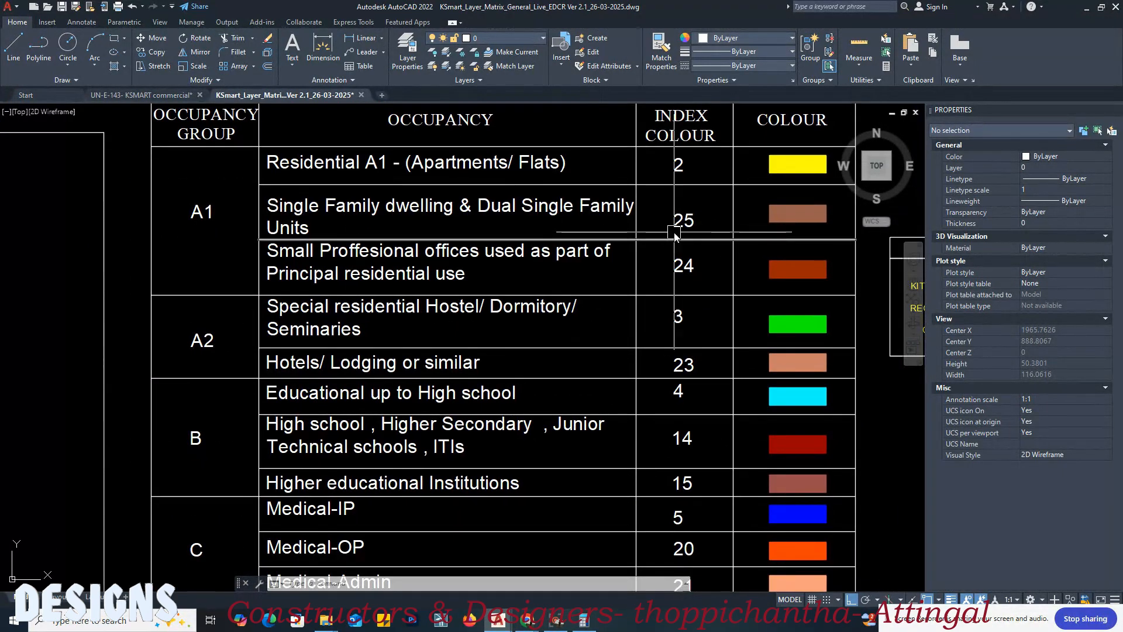
middle_click_drag(573, 288, 519, 243)
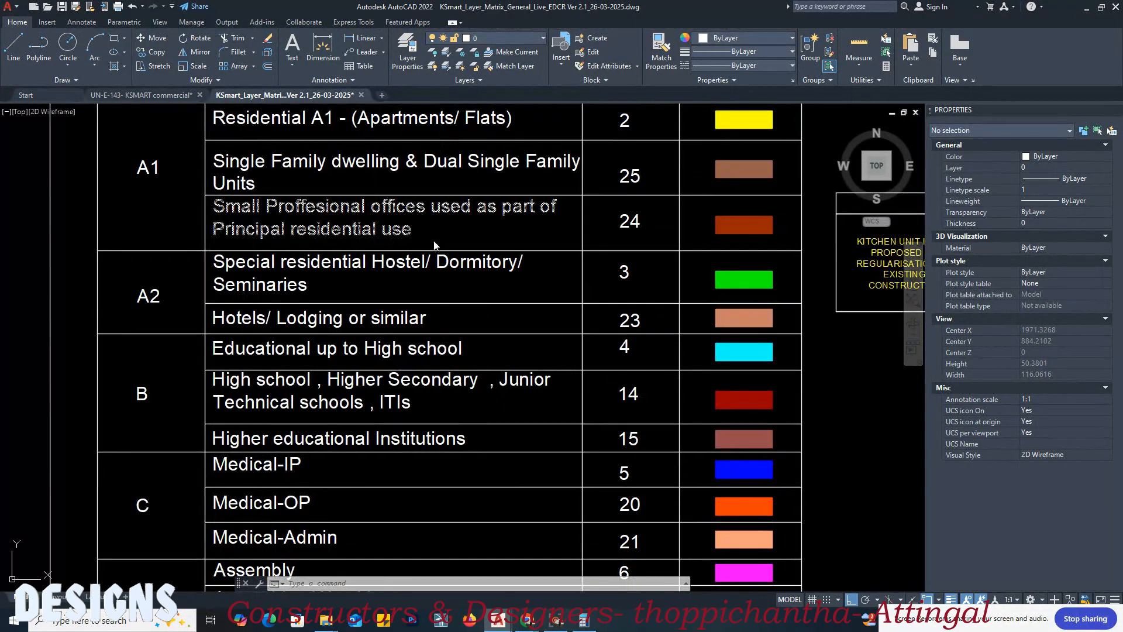
Step: Look up the index colour for the Commercial / Parking plaza occupancy in group F of the occupancy table
scroll(595, 221, "down", 2)
middle_click_drag(413, 305, 406, 261)
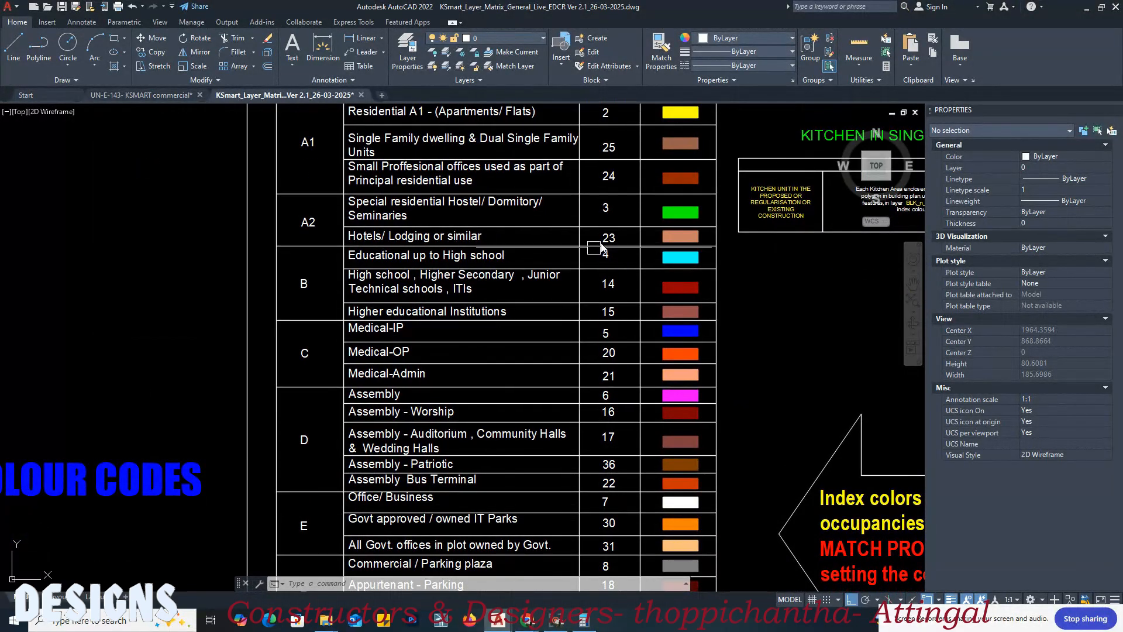
middle_click_drag(517, 314, 503, 264)
middle_click_drag(429, 346, 427, 282)
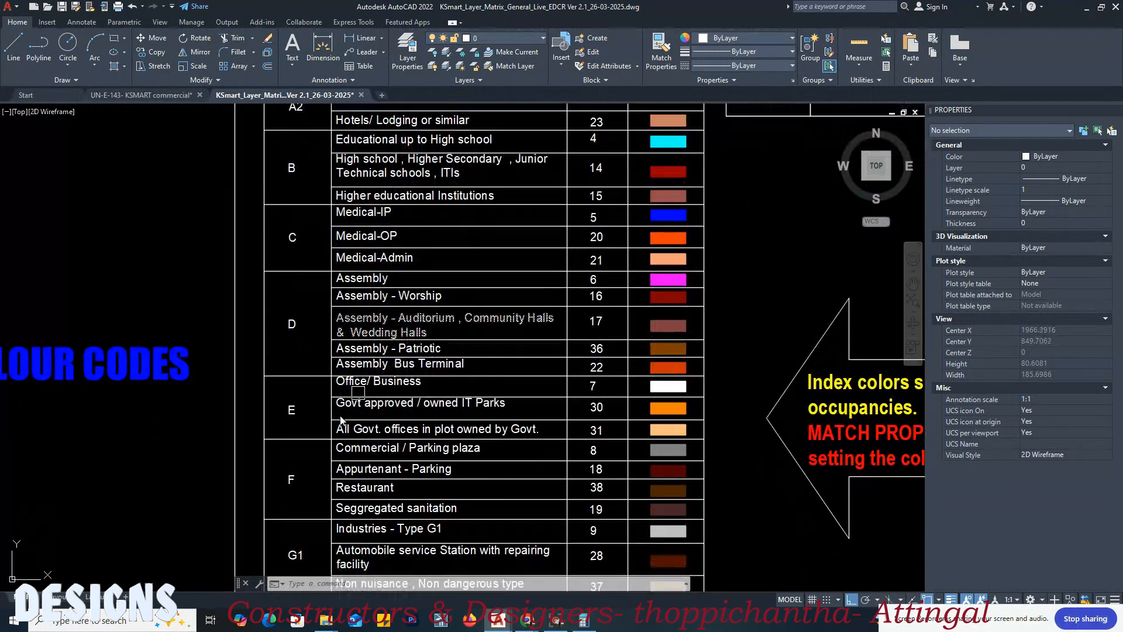
scroll(284, 503, "up", 2)
middle_click_drag(283, 504, 224, 473)
scroll(328, 409, "up", 2)
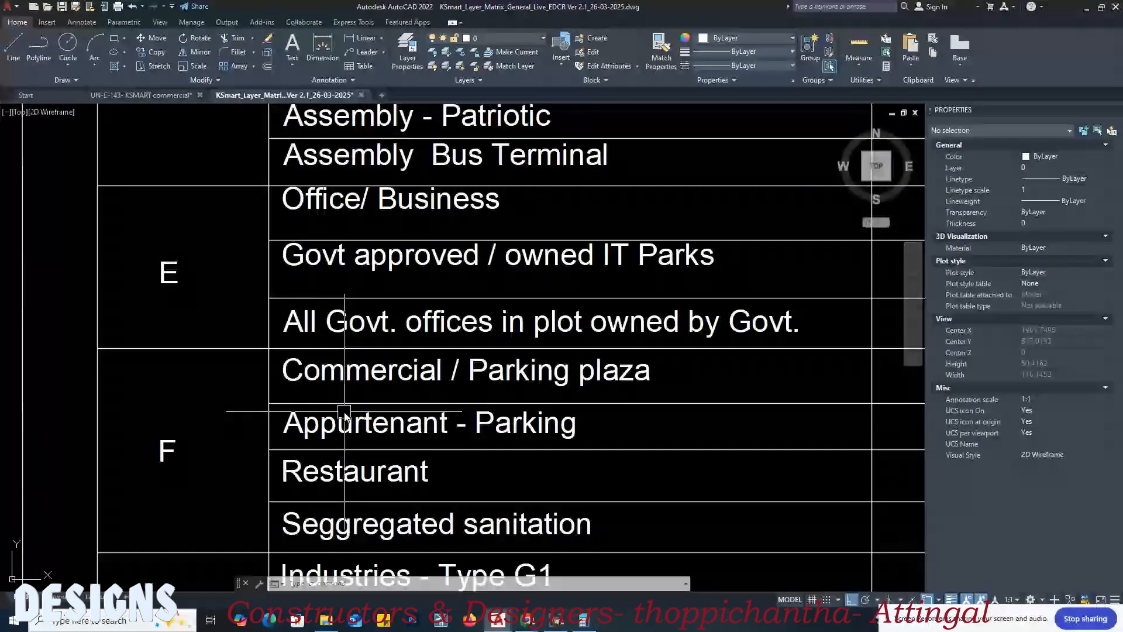
middle_click_drag(426, 394, 375, 347)
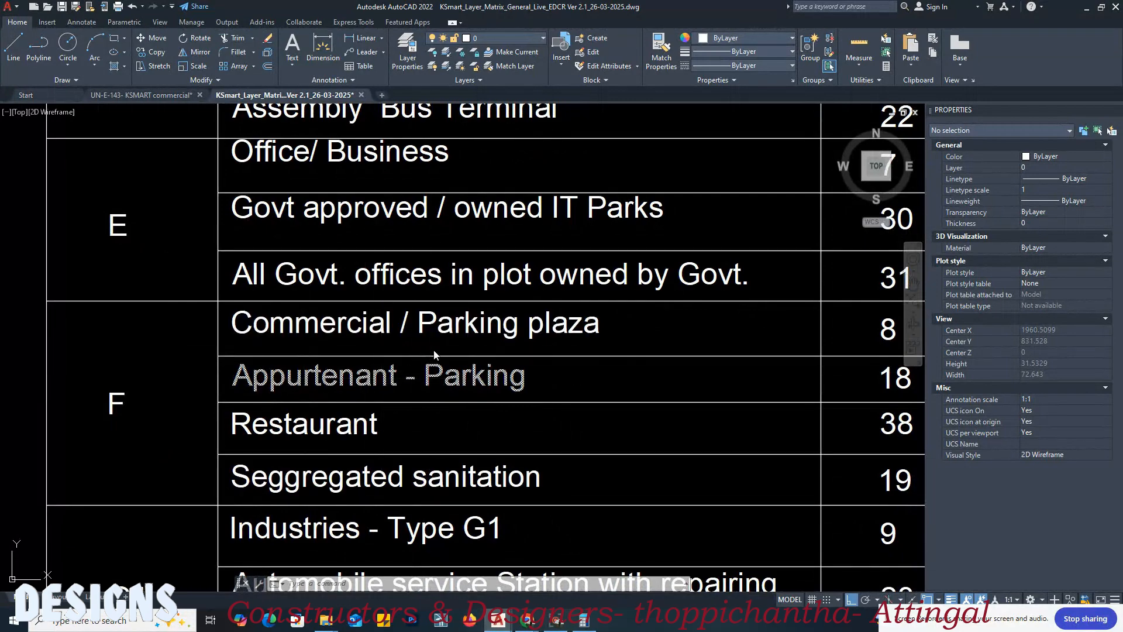
middle_click_drag(538, 336, 331, 349)
scroll(486, 346, "down", 6)
mouse_move(645, 377)
middle_mouse_down()
mouse_move(648, 511)
mouse_move(616, 295)
middle_mouse_up()
scroll(616, 428, "up", 2)
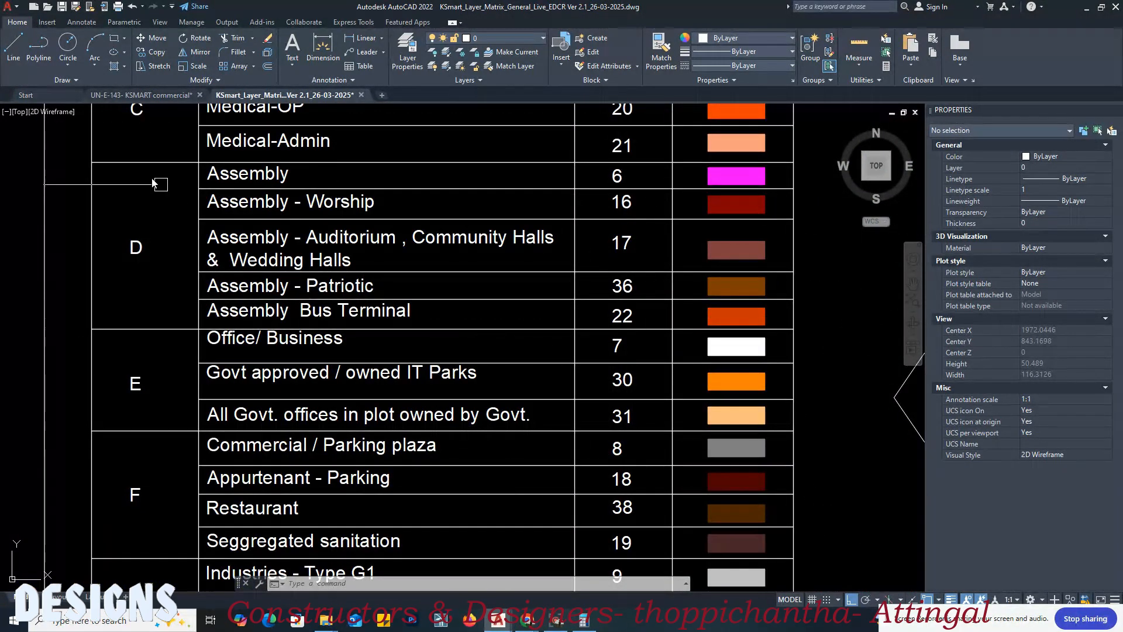
Step: Switch back to the UN-E-143- KSMART commercial drawing and set the ground floor plan's built-up area outline to index color 8
left_click(156, 92)
scroll(479, 358, "down", 8)
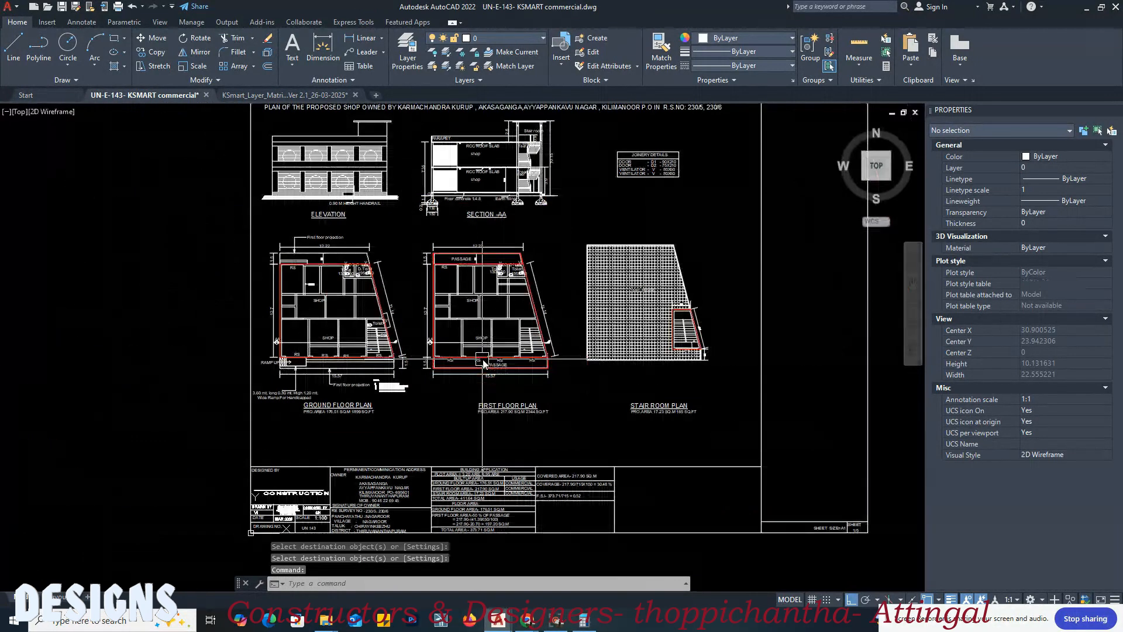
scroll(518, 336, "up", 8)
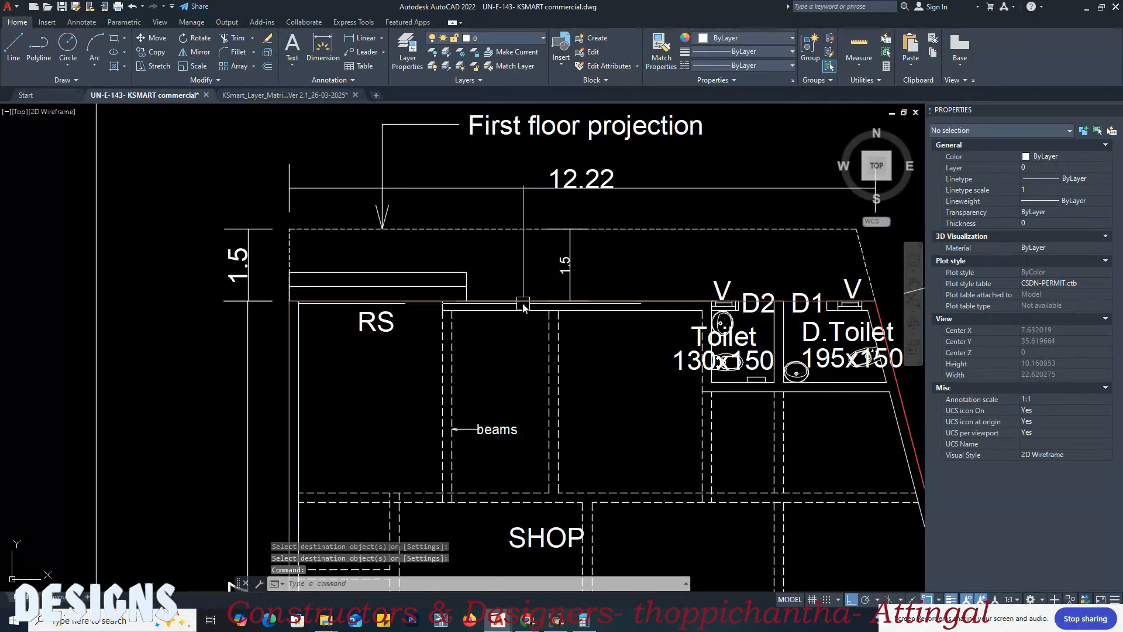
left_click(520, 300)
middle_click_drag(513, 279, 458, 265)
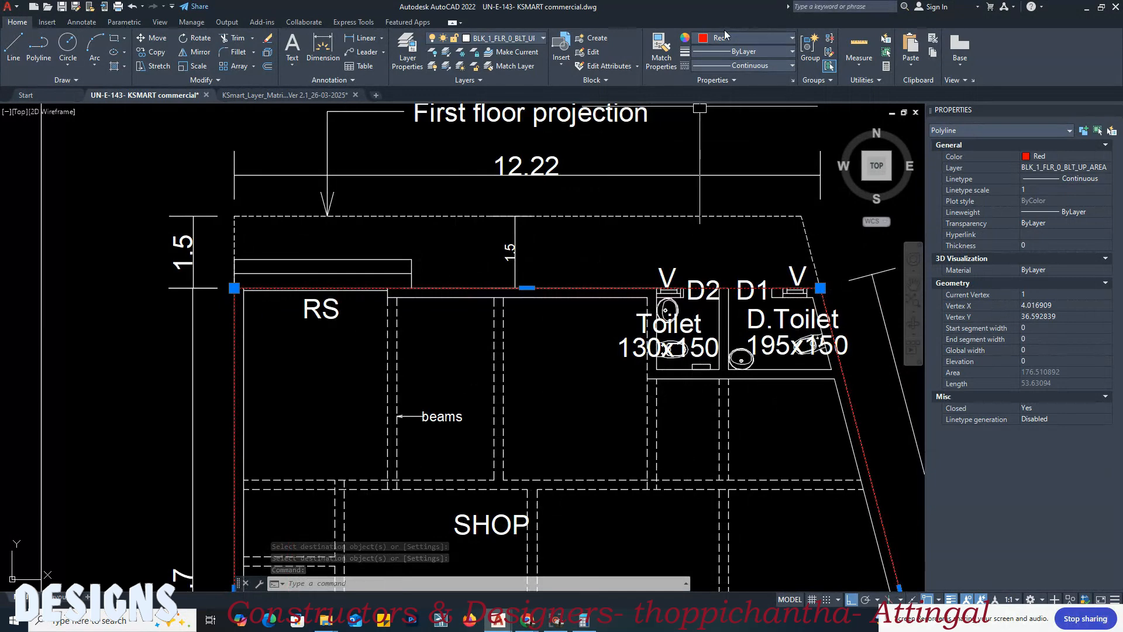
left_click(774, 40)
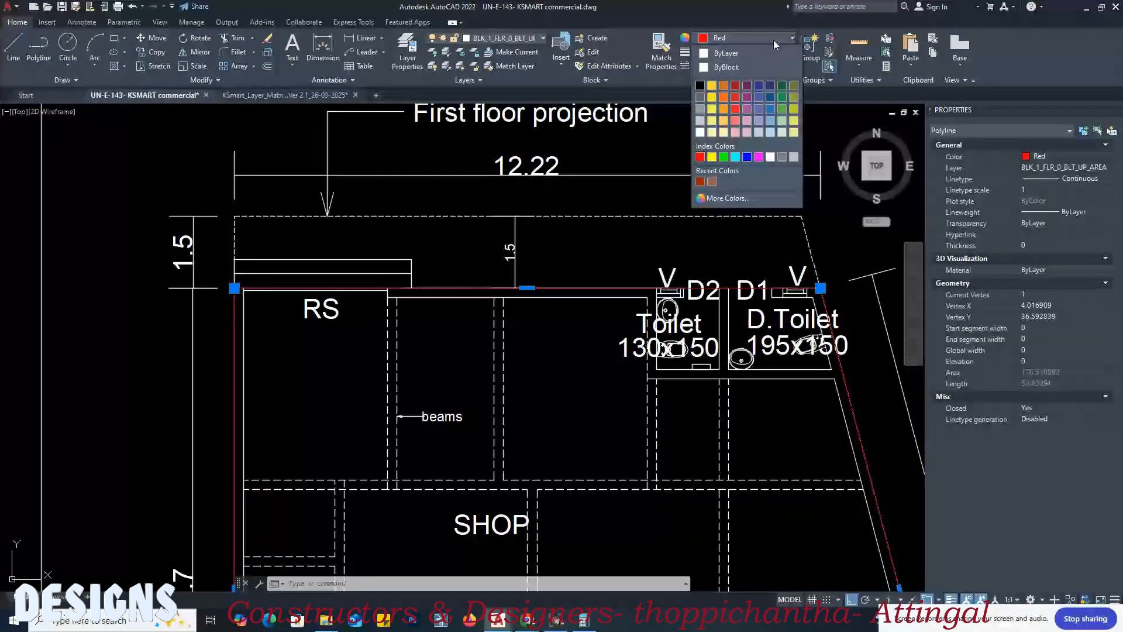
left_click(729, 198)
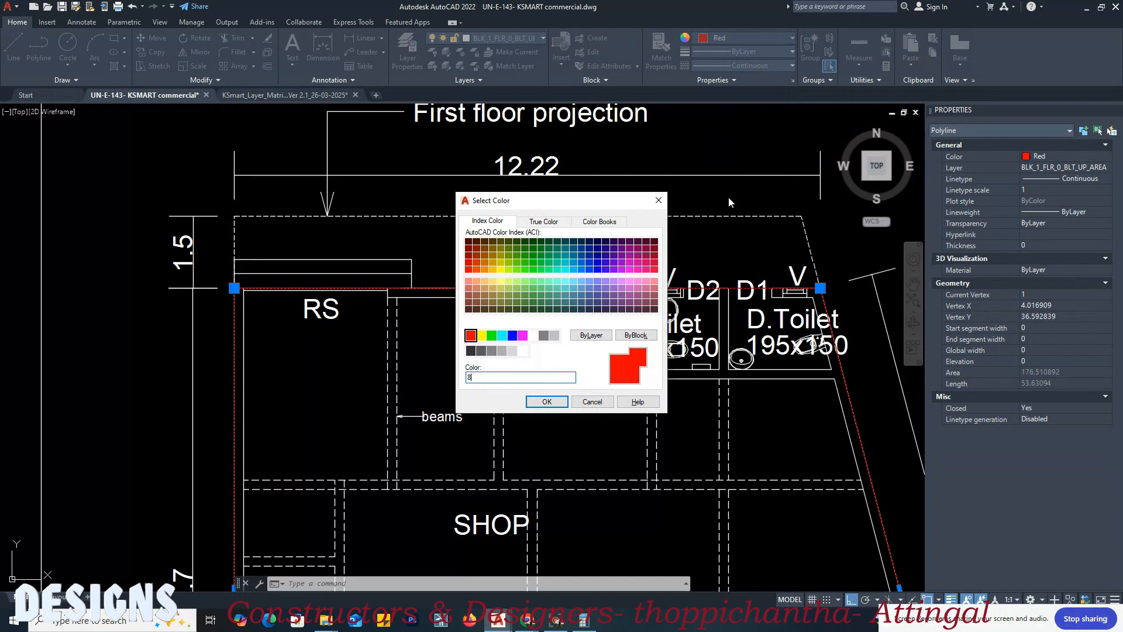
left_click(545, 400)
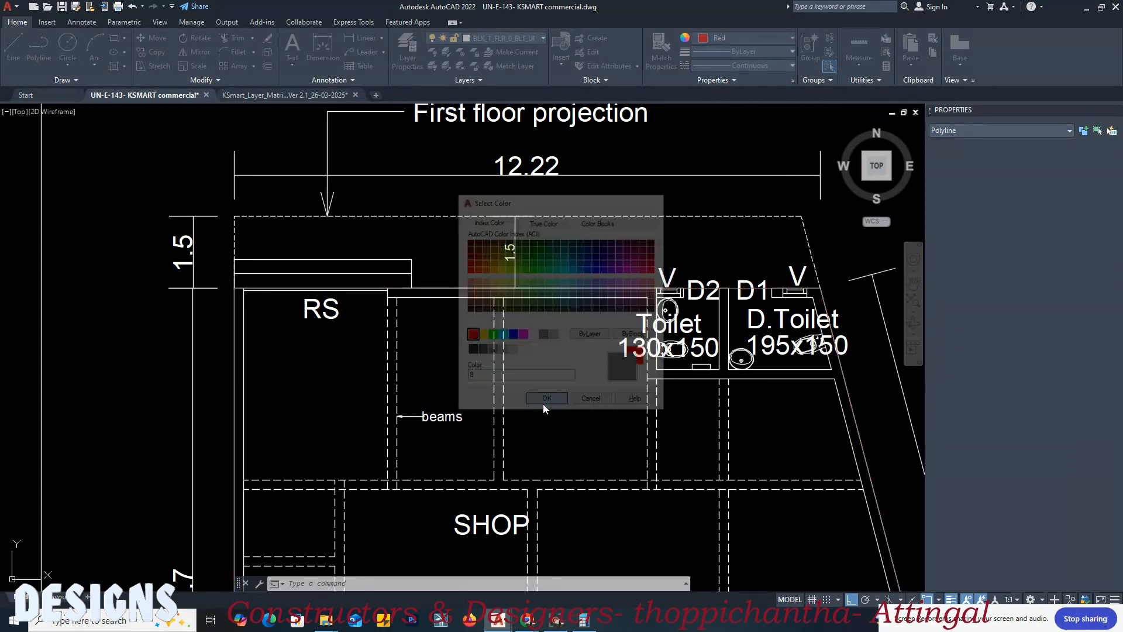
scroll(240, 288, "up", 4)
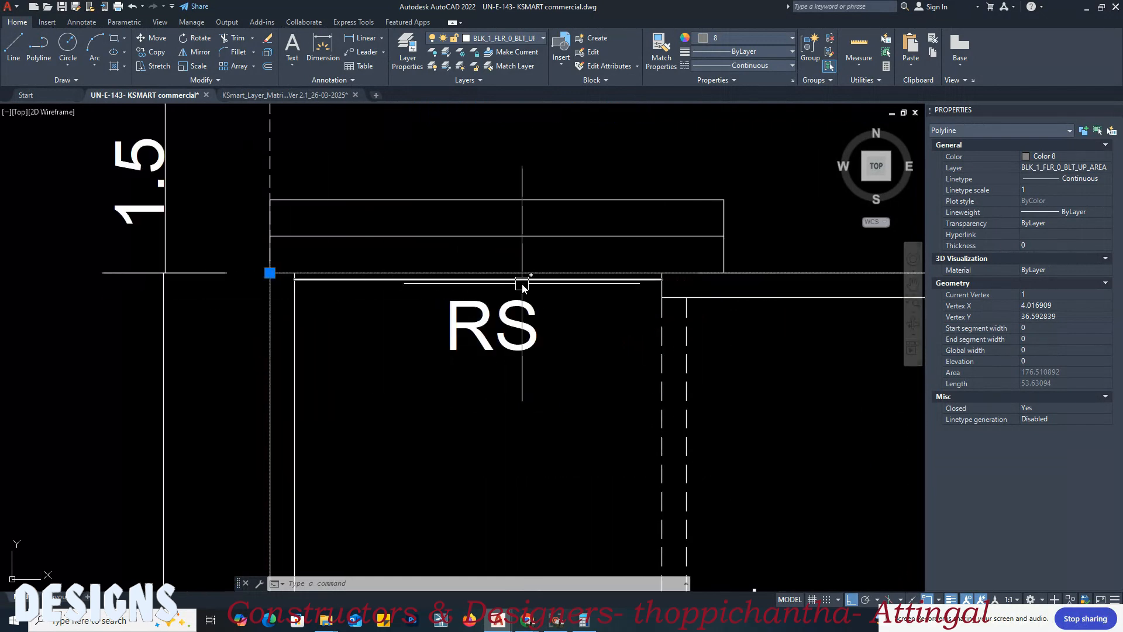
scroll(228, 290, "down", 6)
middle_click_drag(515, 345, 199, 321)
key("Escape")
Step: Set the first floor plan's overall built-up area outline to index color 8
scroll(573, 260, "up", 4)
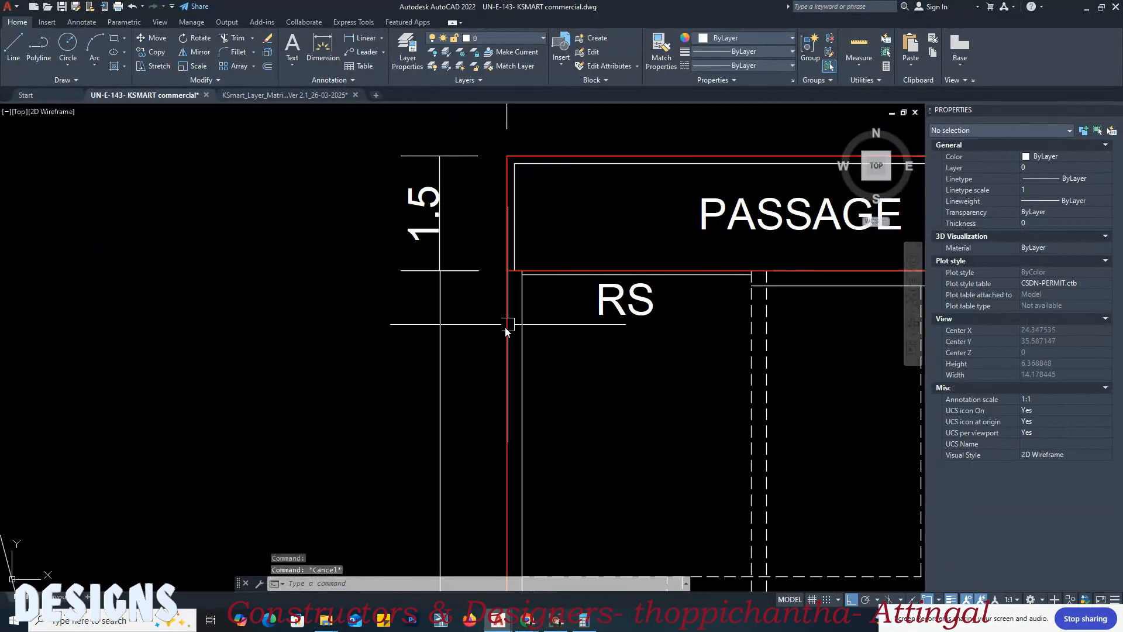
left_click(515, 319)
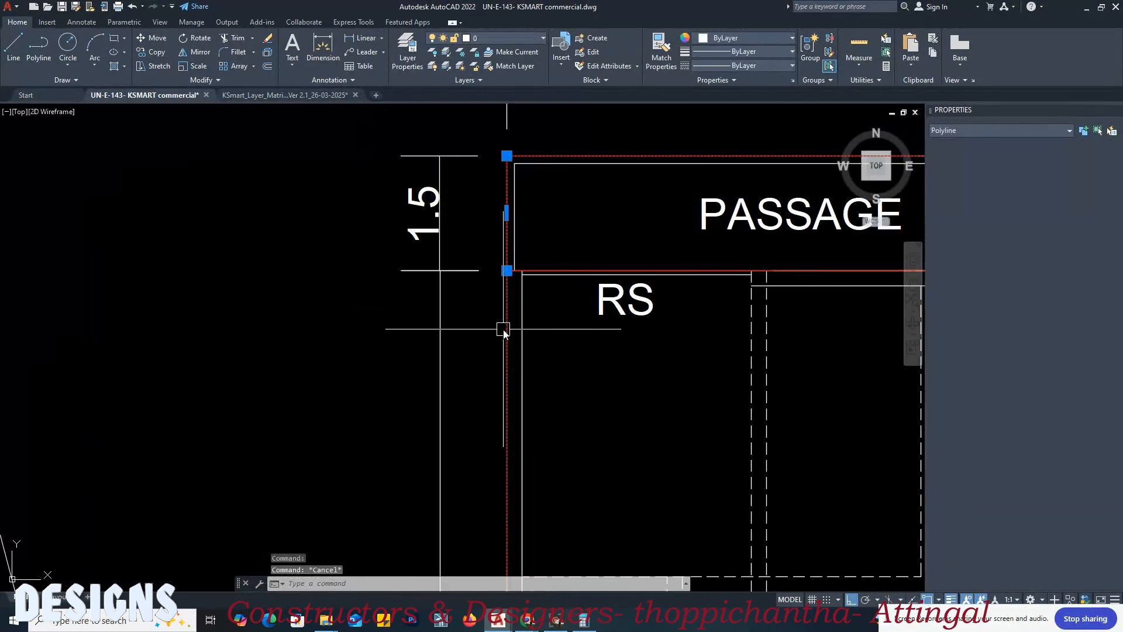
left_click(746, 37)
left_click(726, 198)
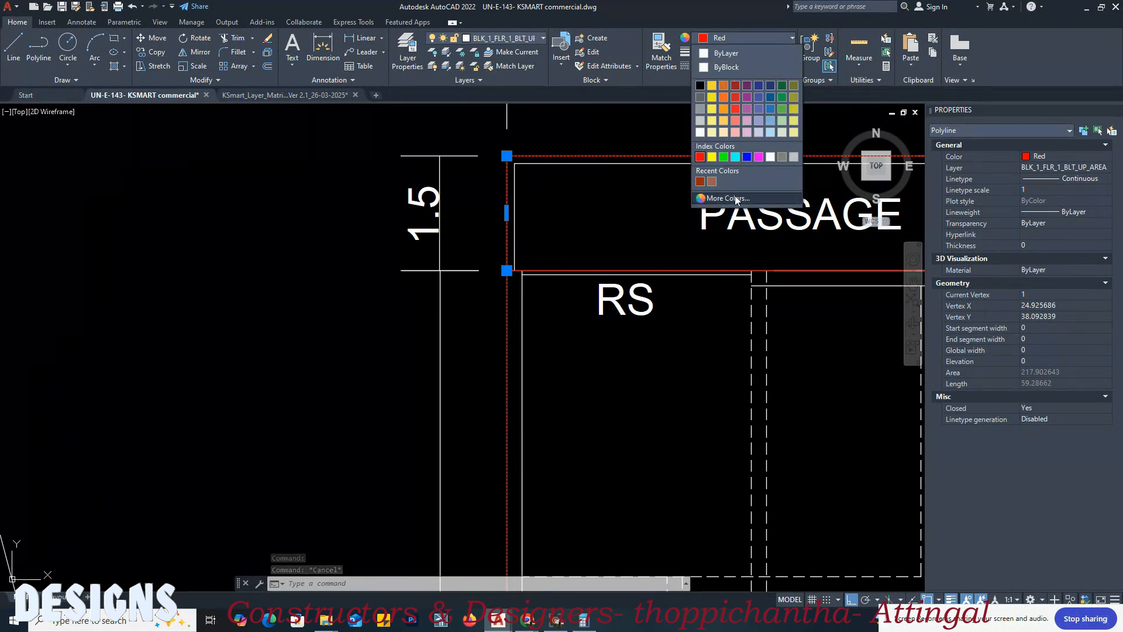
type("8")
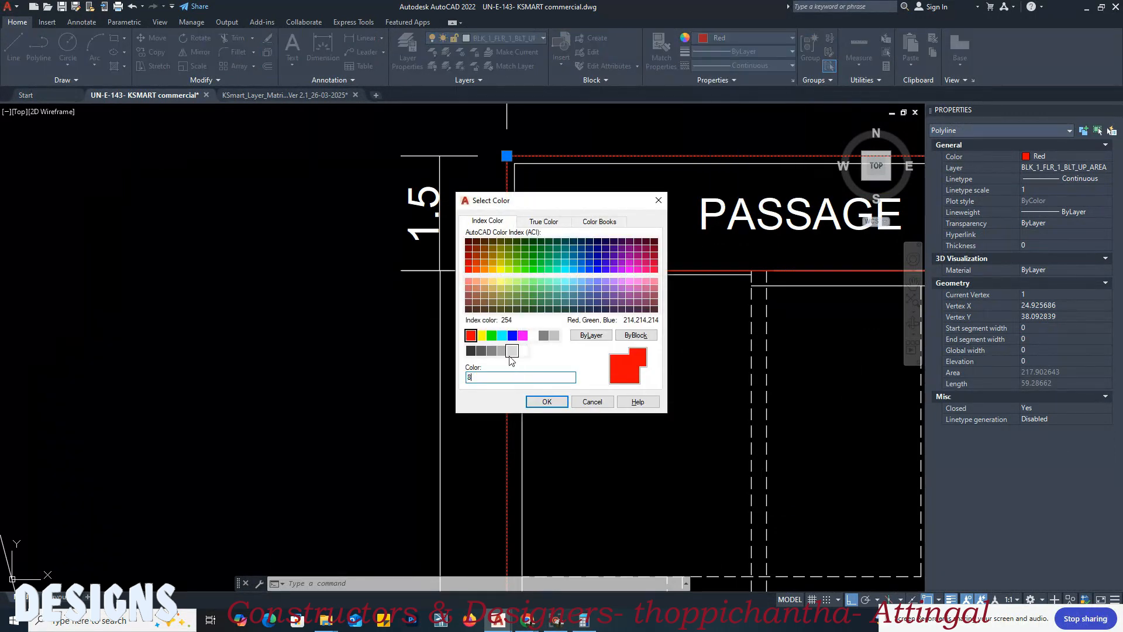
key("Return")
key("Escape")
Step: Set the first floor plan's upper passage half deduction outline to index color 8
left_click(583, 270)
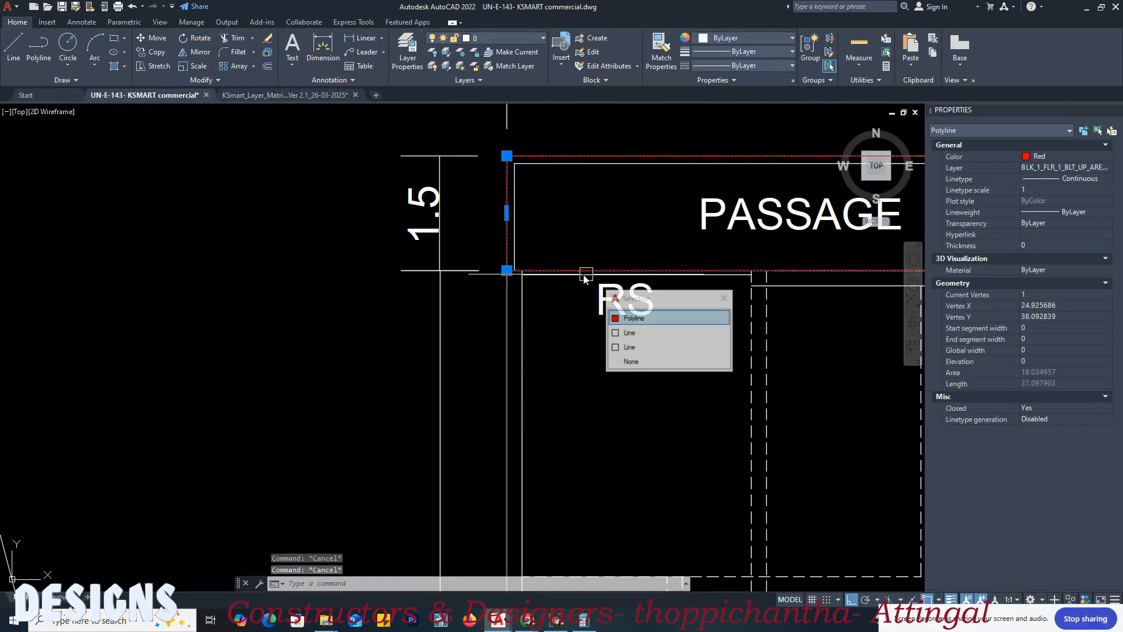
left_click(754, 36)
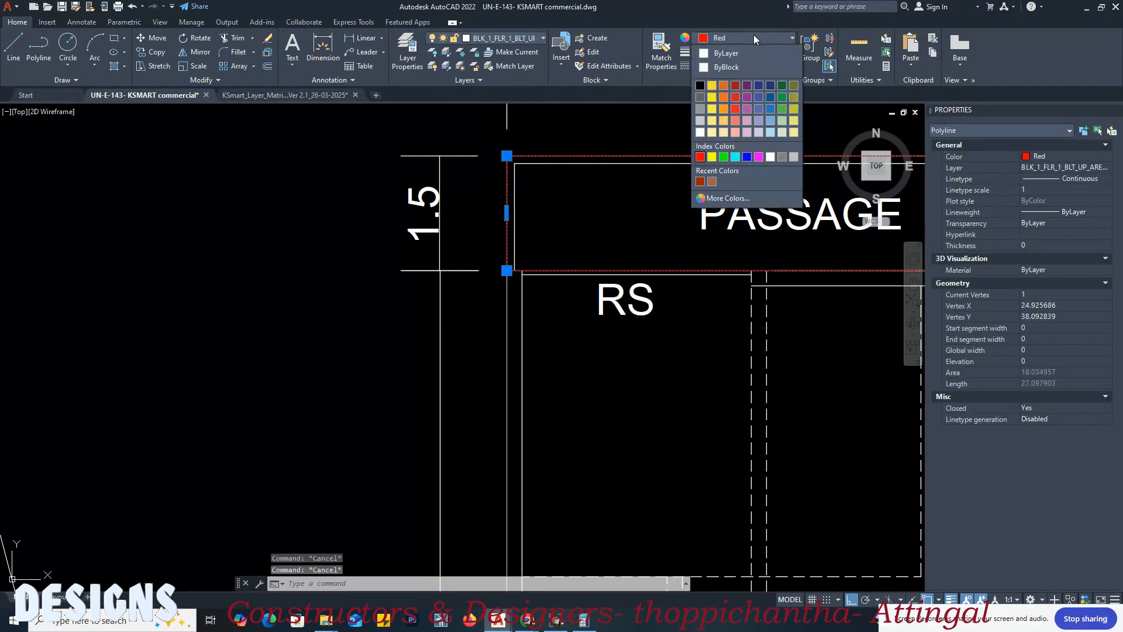
left_click(728, 199)
type("8")
key("Return")
scroll(445, 252, "down", 8)
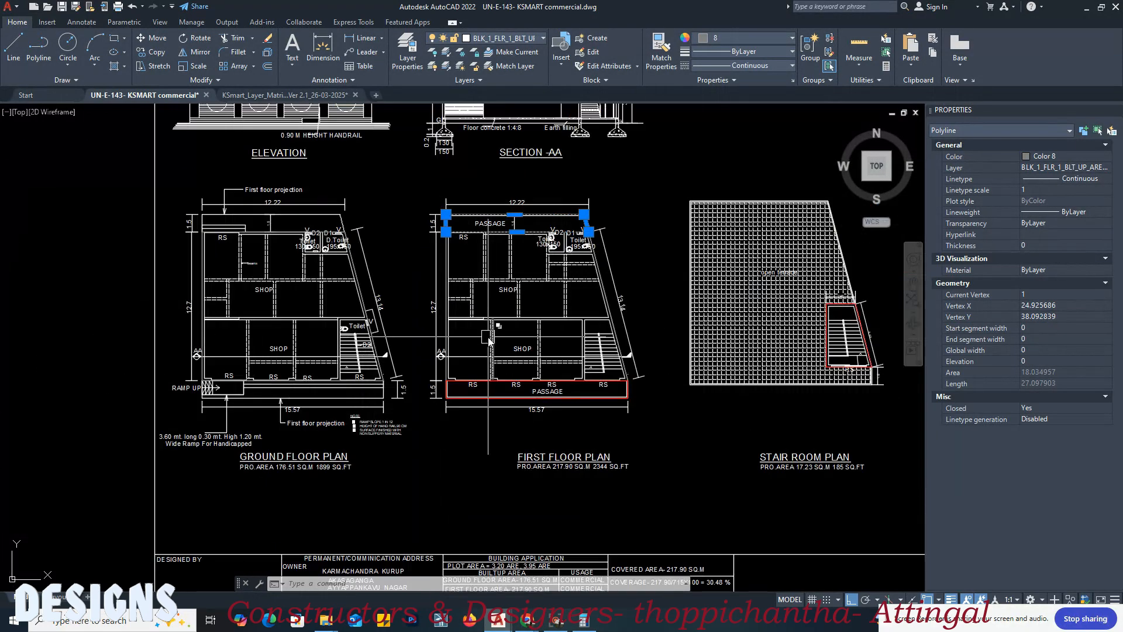
scroll(455, 409, "up", 6)
left_click(474, 322)
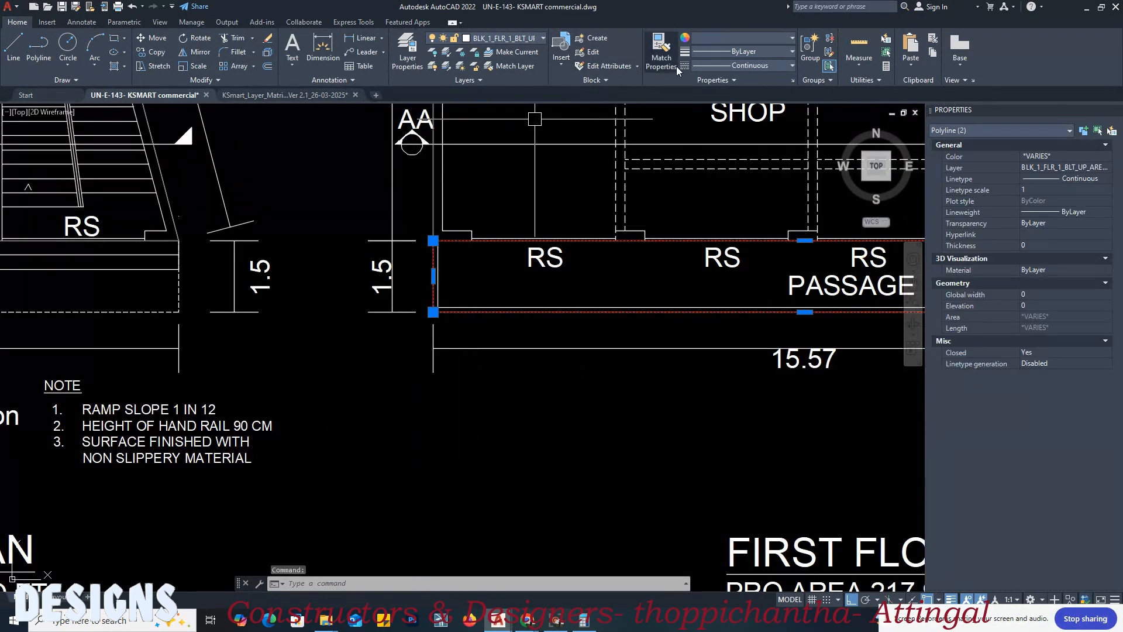
left_click(731, 41)
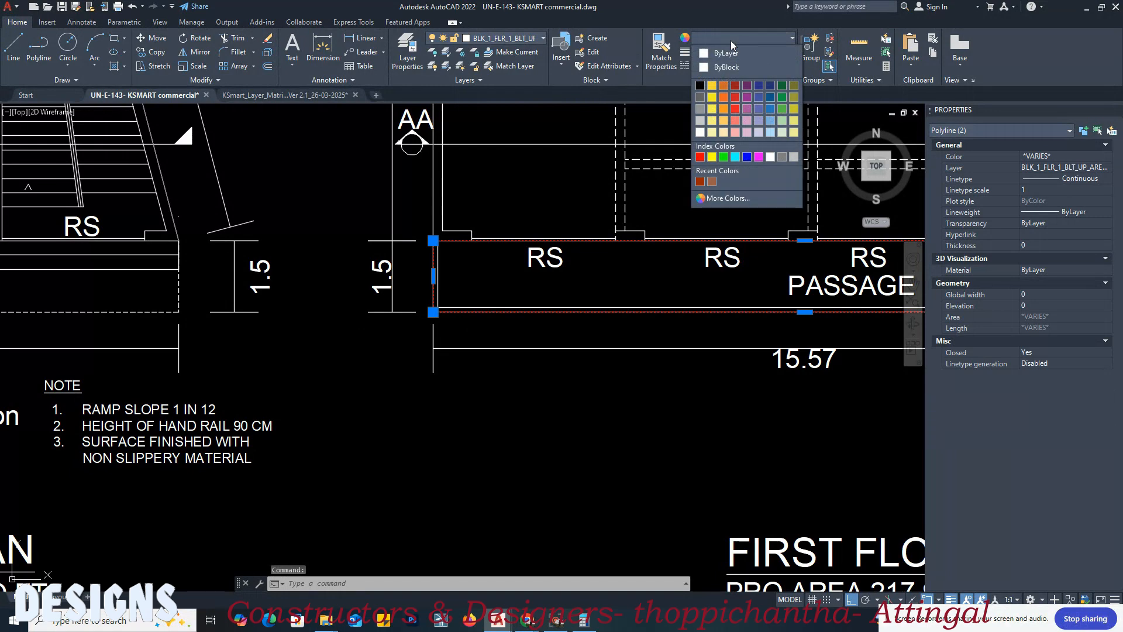
left_click(717, 202)
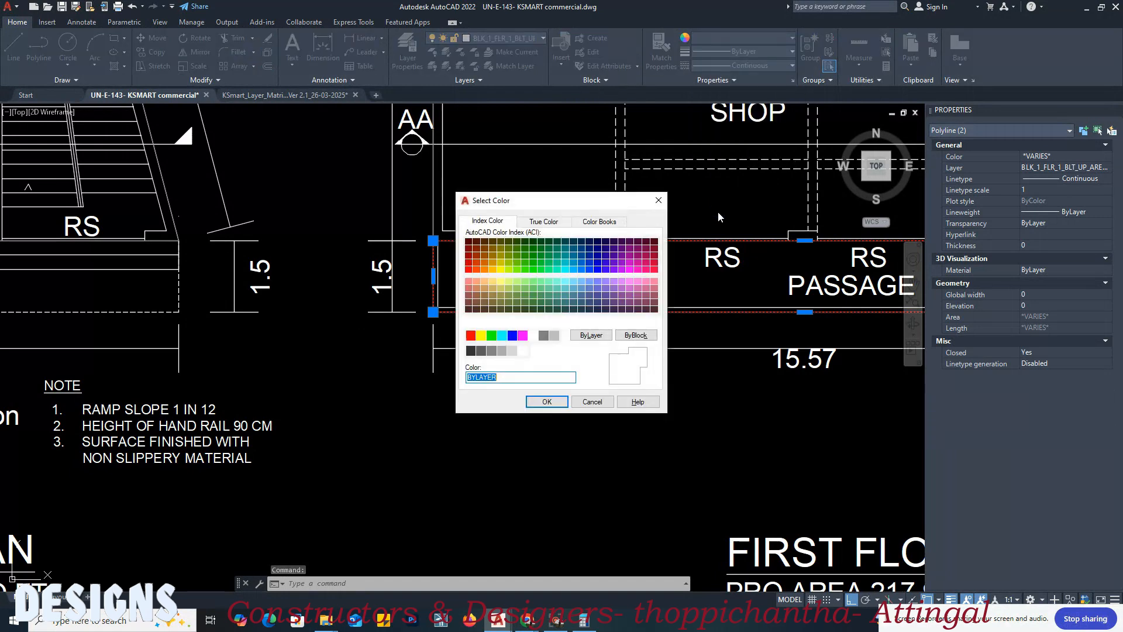
left_click(595, 404)
key("Escape")
Step: Set the first floor plan's lower passage half deduction outline to index color 8
left_click(577, 316)
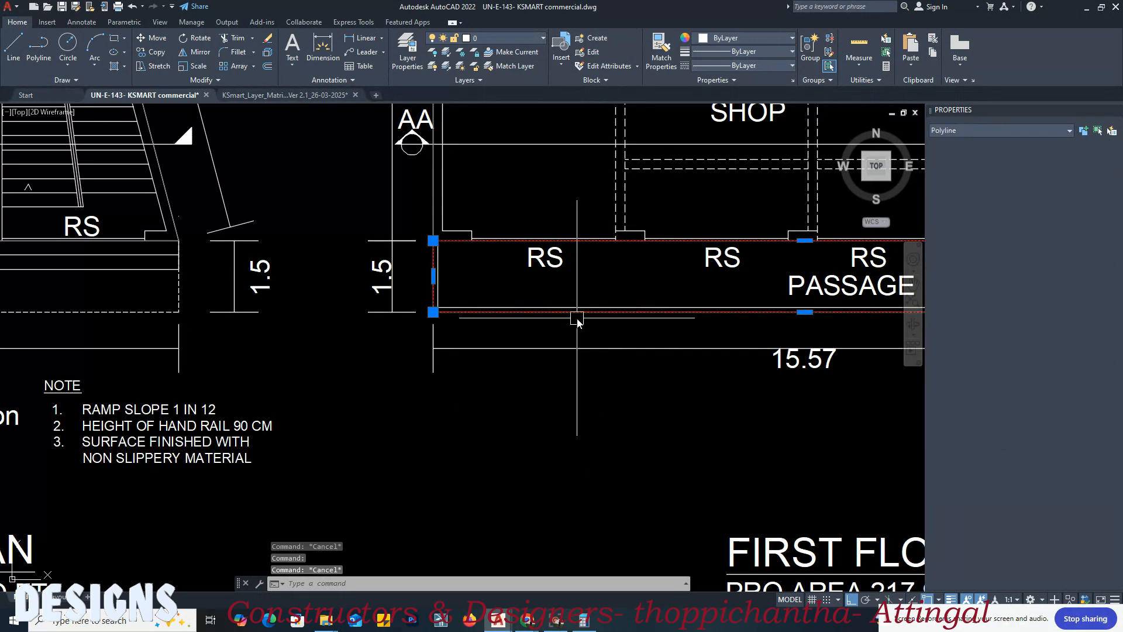
left_click(757, 40)
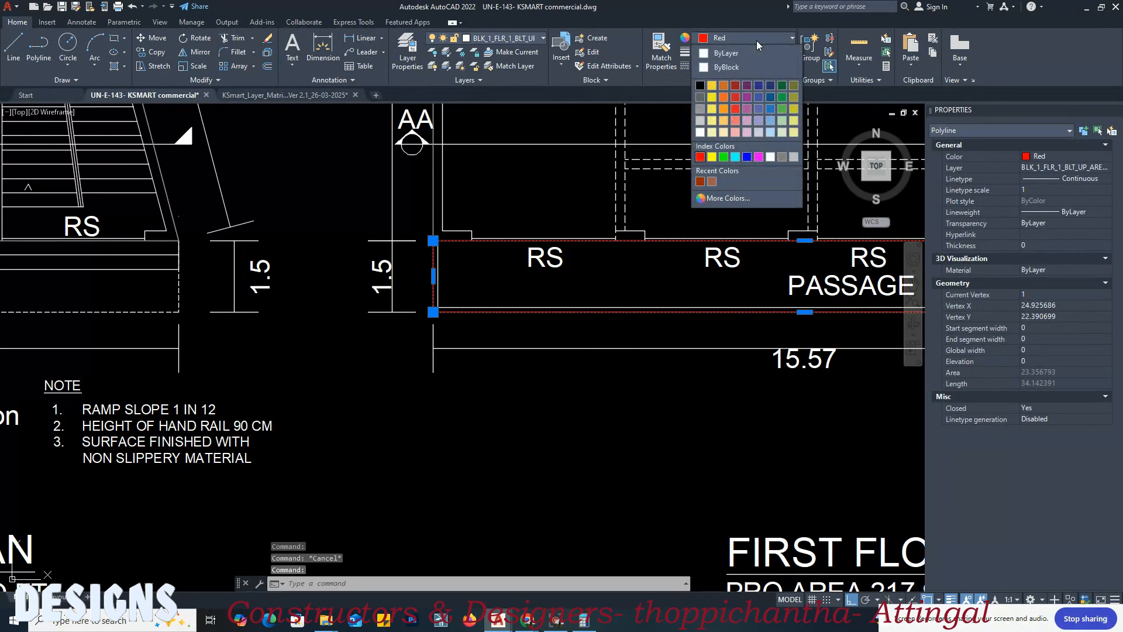
left_click(738, 195)
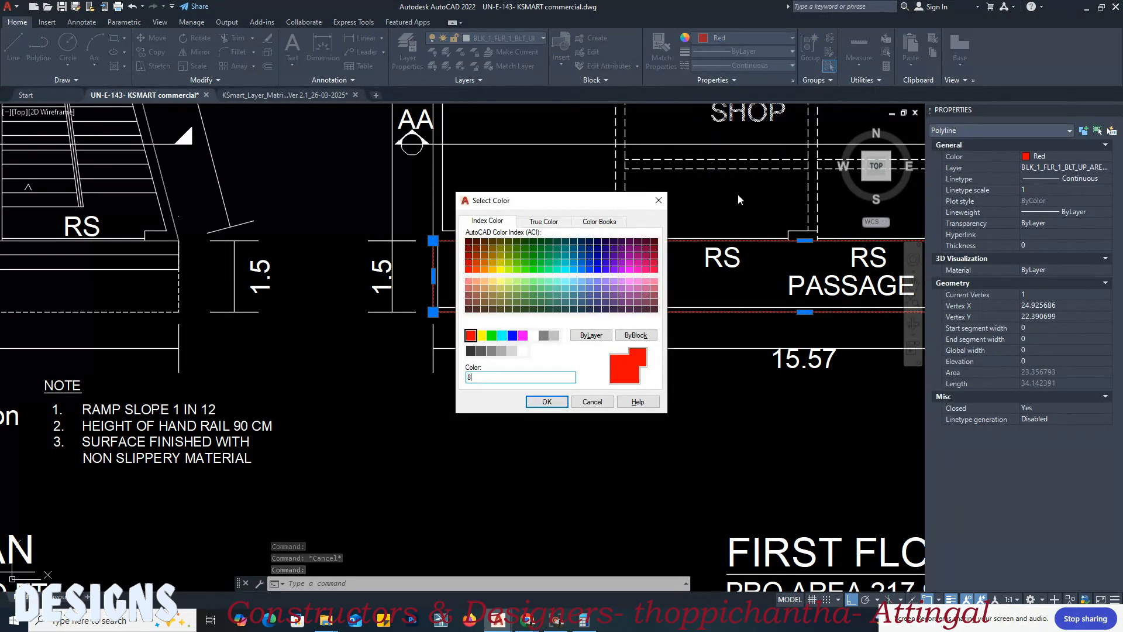
left_click(540, 401)
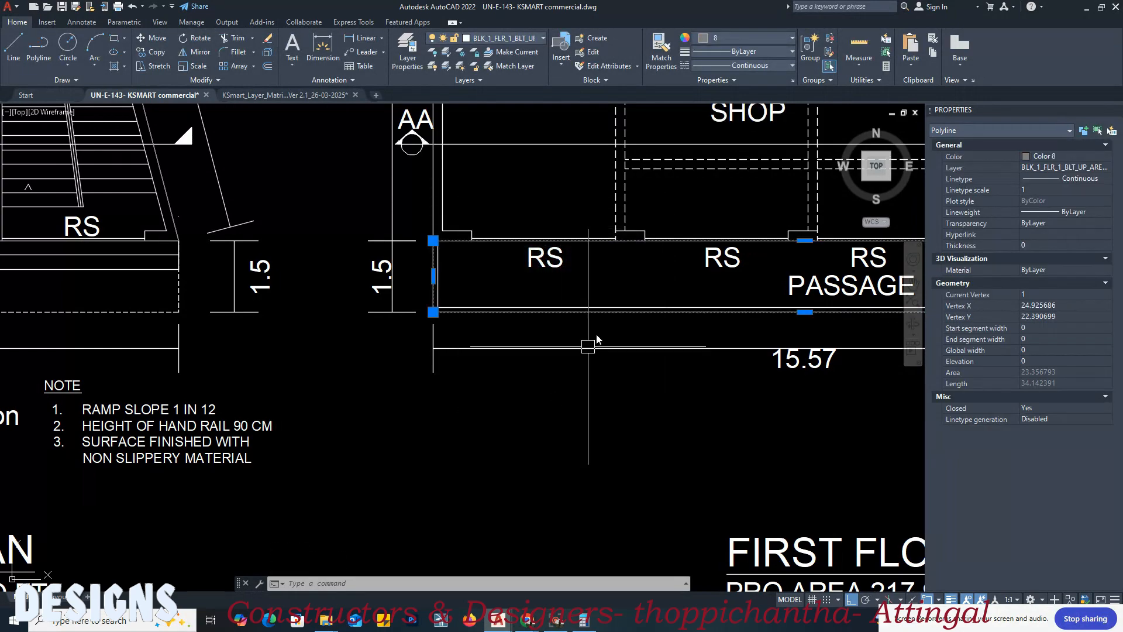
scroll(401, 357, "down", 6)
middle_click_drag(567, 354, 300, 368)
key("Escape")
Step: Set the stair room's built-up area outline on the stair room plan to index color 8 and save the drawing
scroll(503, 340, "up", 4)
scroll(503, 342, "up", 5)
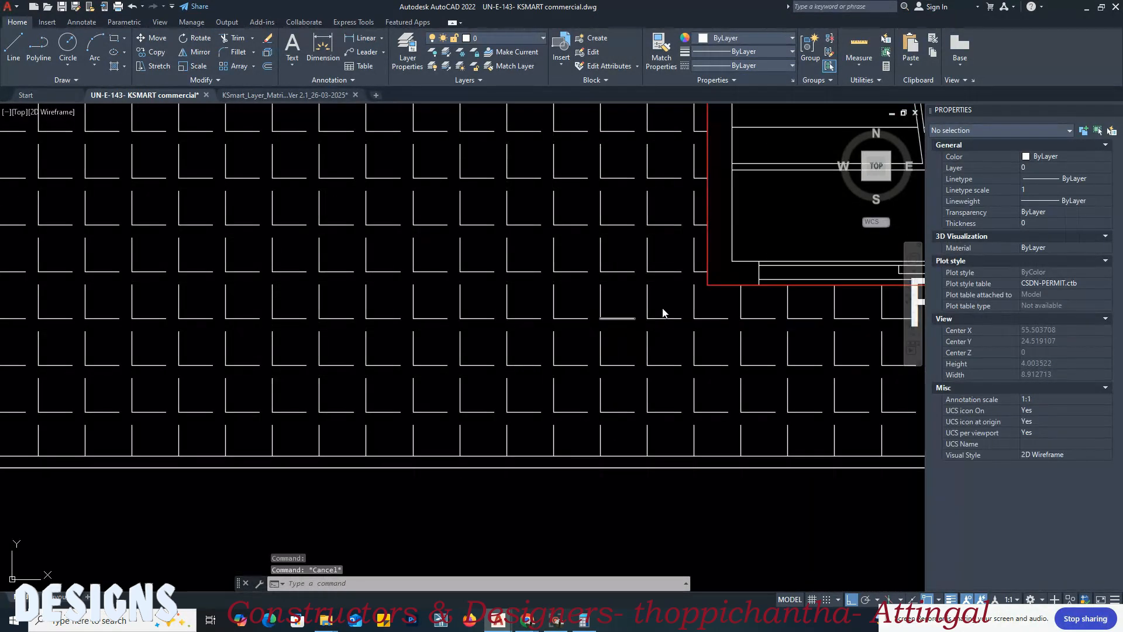
left_click(709, 287)
left_click(729, 38)
left_click(729, 199)
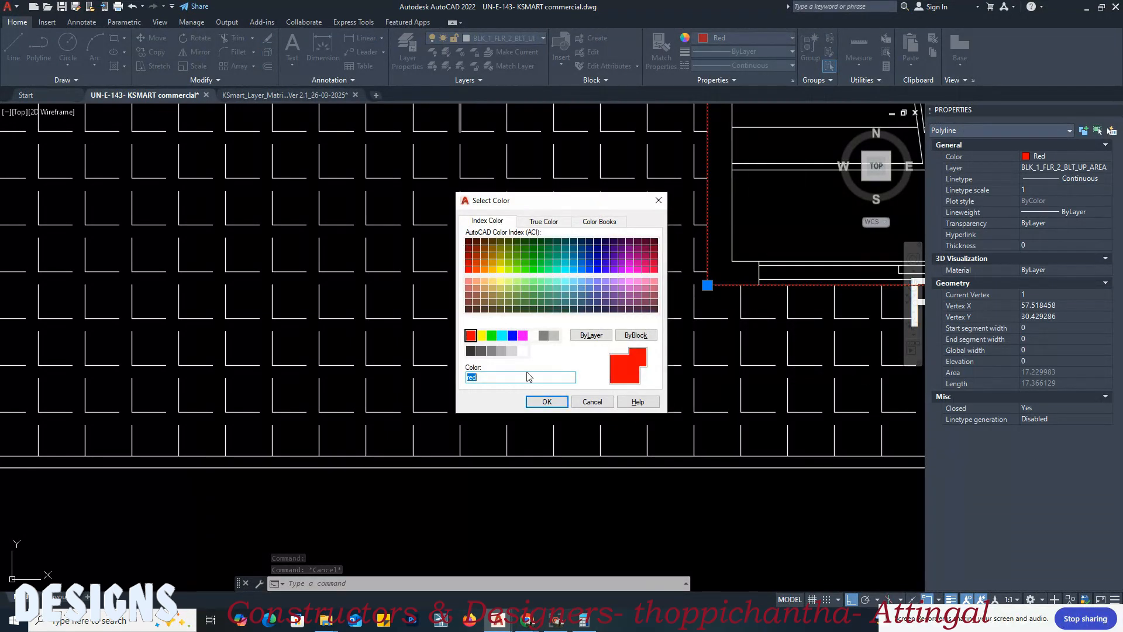
key("Return")
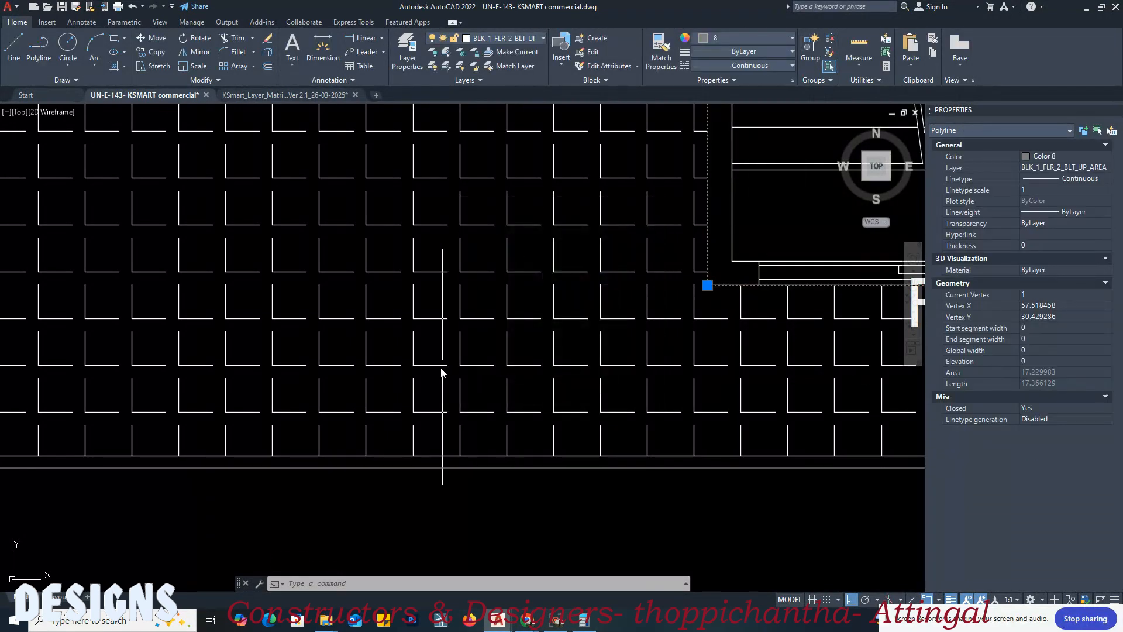
scroll(463, 368, "down", 4)
key("Escape")
scroll(711, 334, "down", 4)
key("ctrl+s")
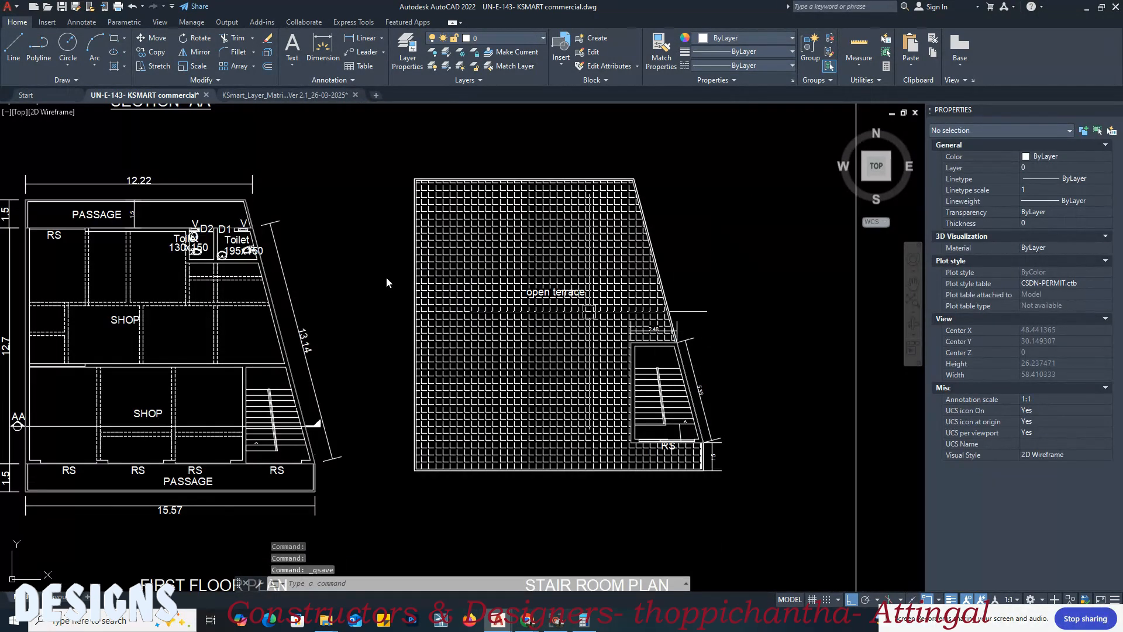
Step: Switch to the KSmart layer matrix drawing and examine the kitchen layer requirements for single / dual family residential beside the occupancy colour table
left_click(302, 96)
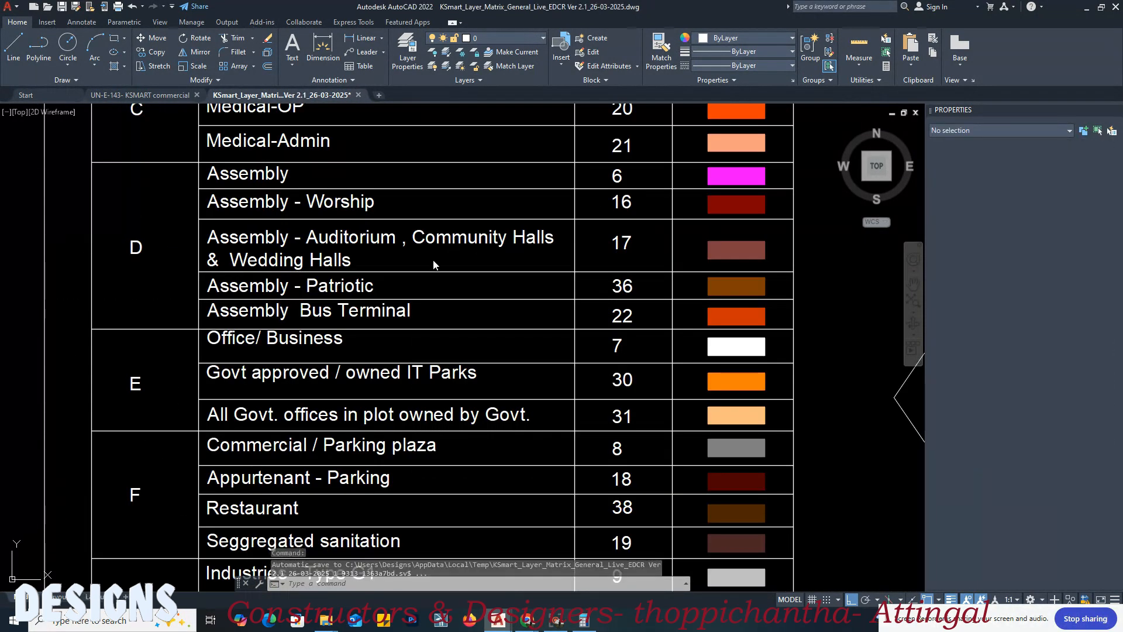
scroll(433, 264, "down", 5)
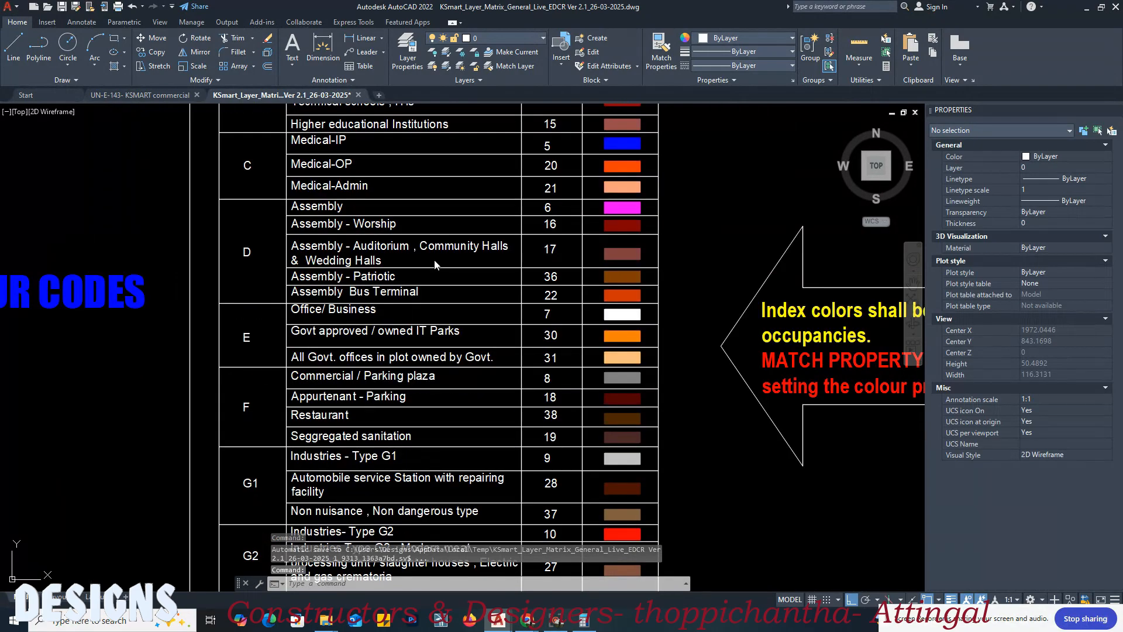
middle_click_drag(569, 267, 458, 359)
scroll(482, 282, "up", 2)
middle_click_drag(515, 282, 431, 514)
scroll(459, 357, "down", 2)
middle_click_drag(480, 294, 421, 420)
scroll(421, 420, "up", 5)
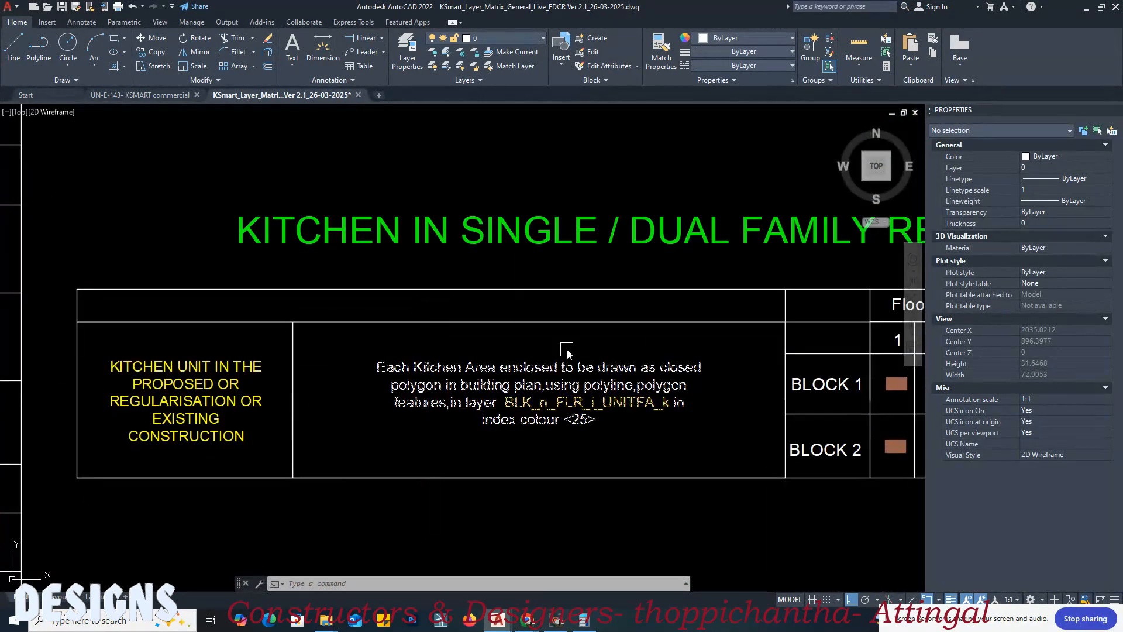
scroll(374, 322, "down", 4)
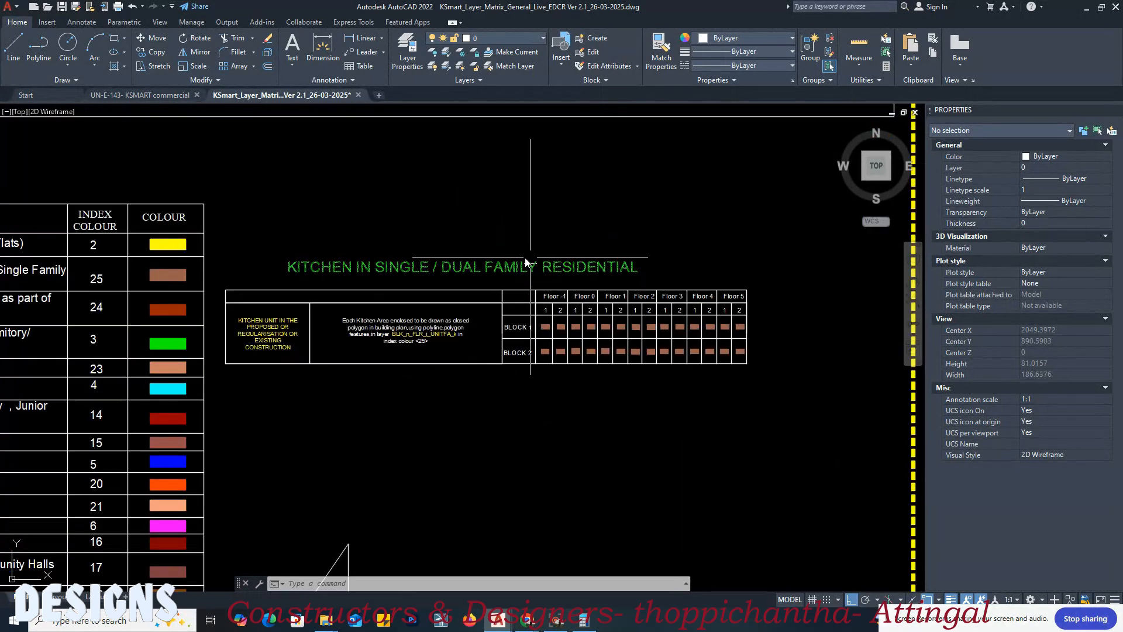
scroll(316, 363, "up", 2)
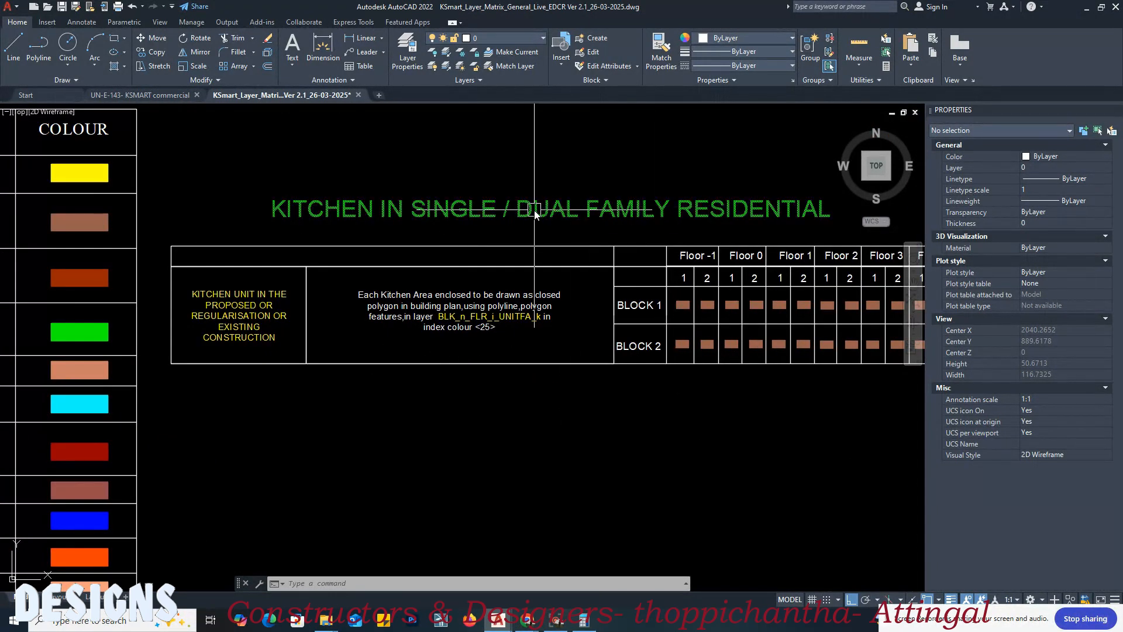
scroll(771, 234, "down", 2)
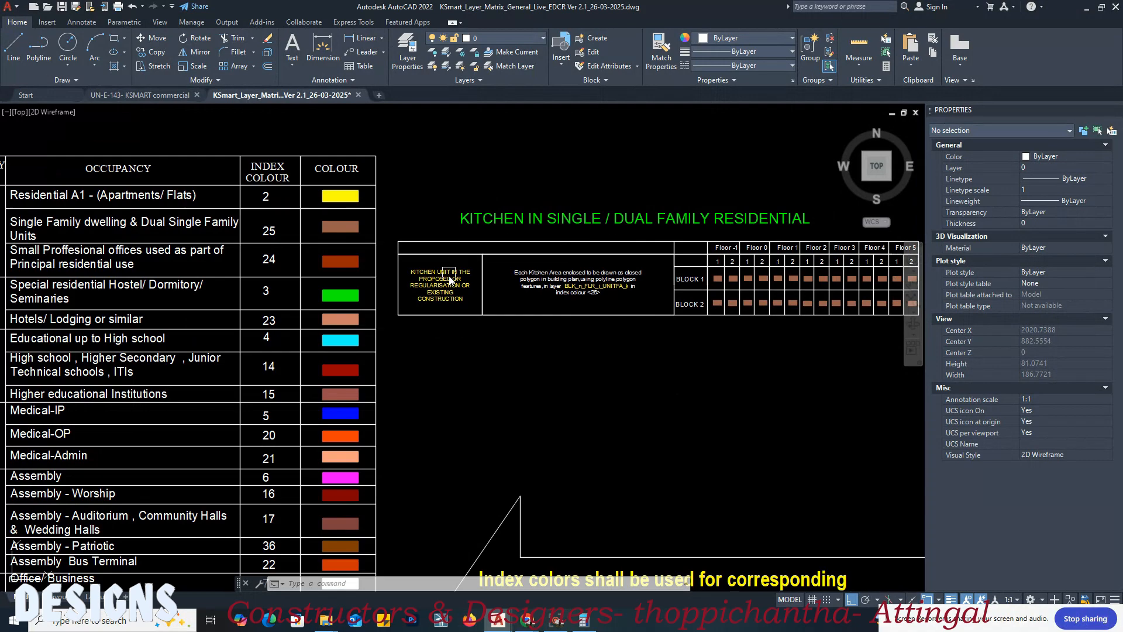
middle_click_drag(607, 351, 601, 234)
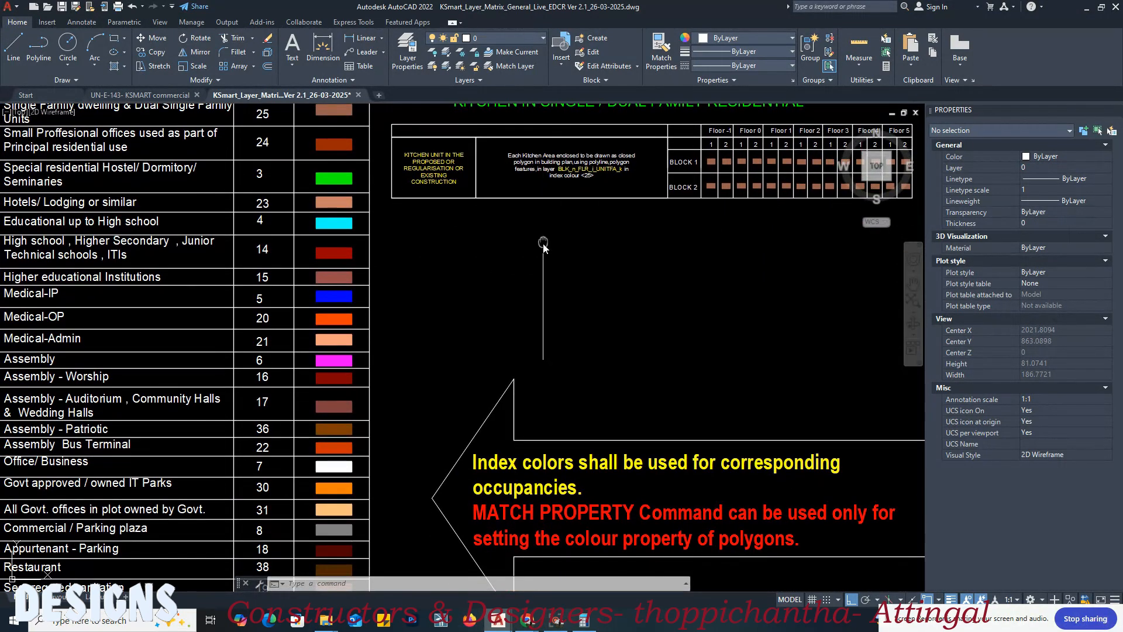
Step: Examine the layer matrix rules for typical floors and for the parking area inside the building
scroll(543, 245, "down", 5)
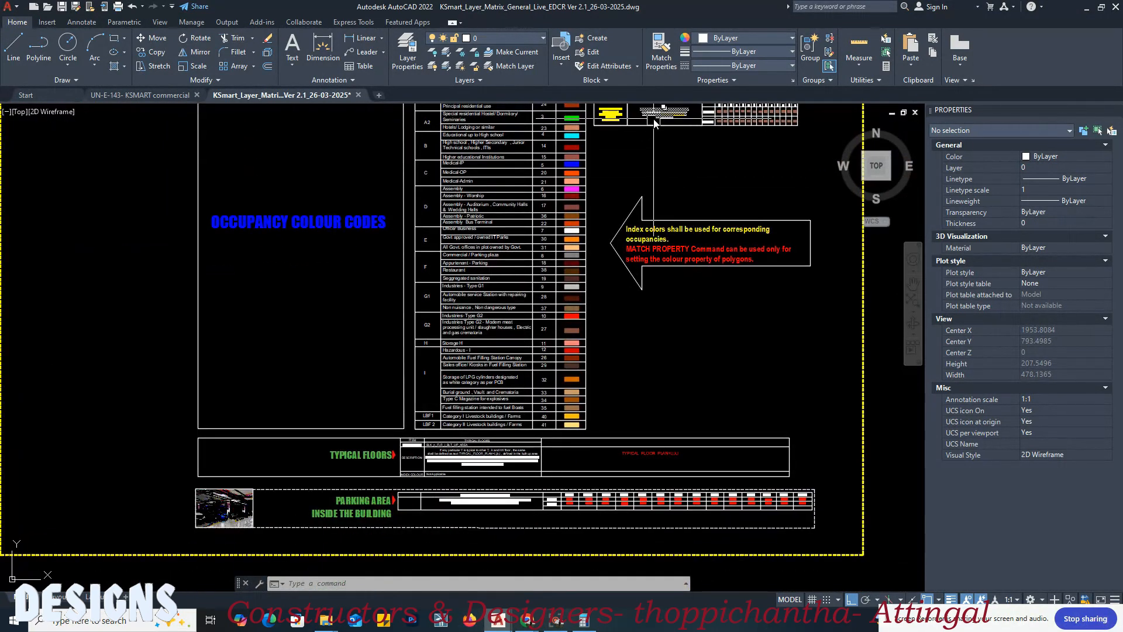
scroll(387, 386, "up", 4)
scroll(386, 384, "up", 2)
scroll(240, 310, "down", 2)
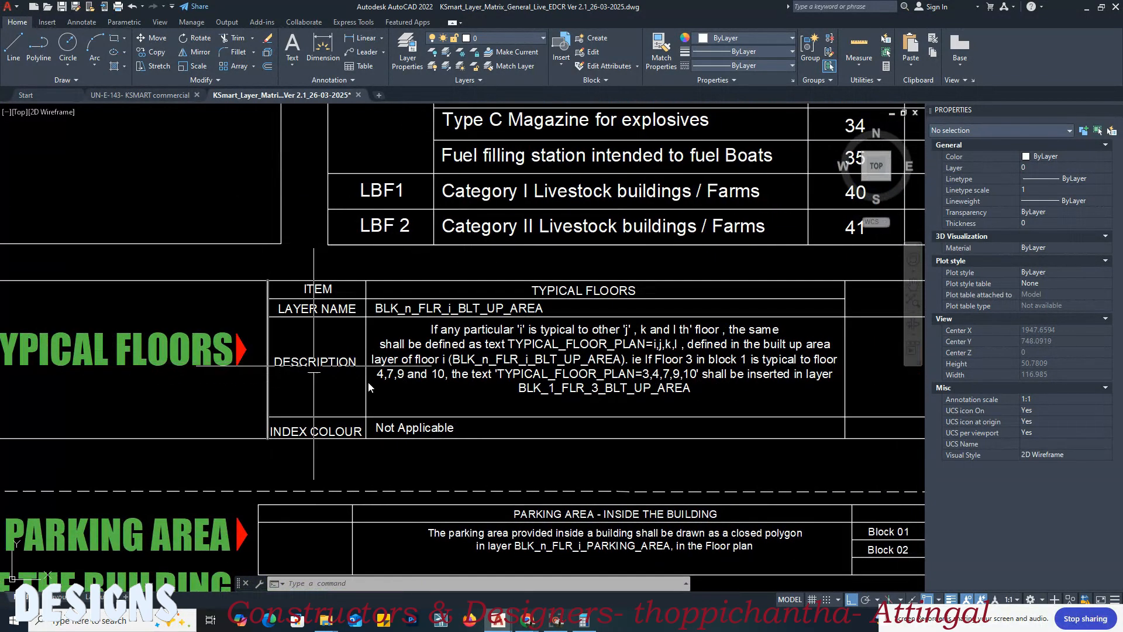
middle_click_drag(722, 386, 650, 335)
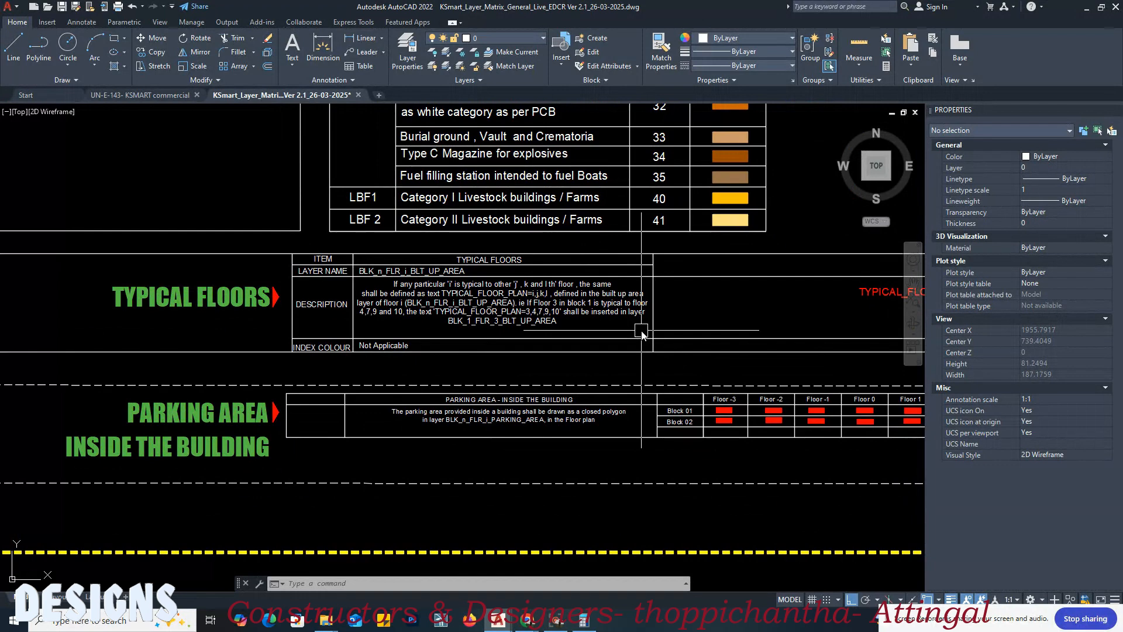
middle_click_drag(512, 363, 489, 306)
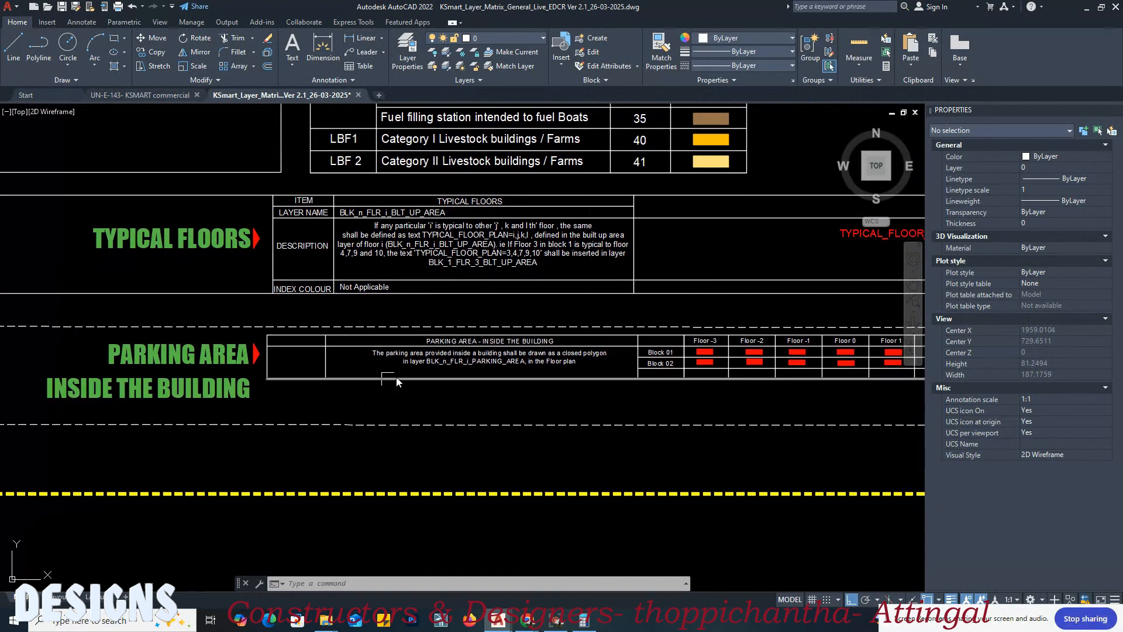
middle_click_drag(161, 407, 172, 357)
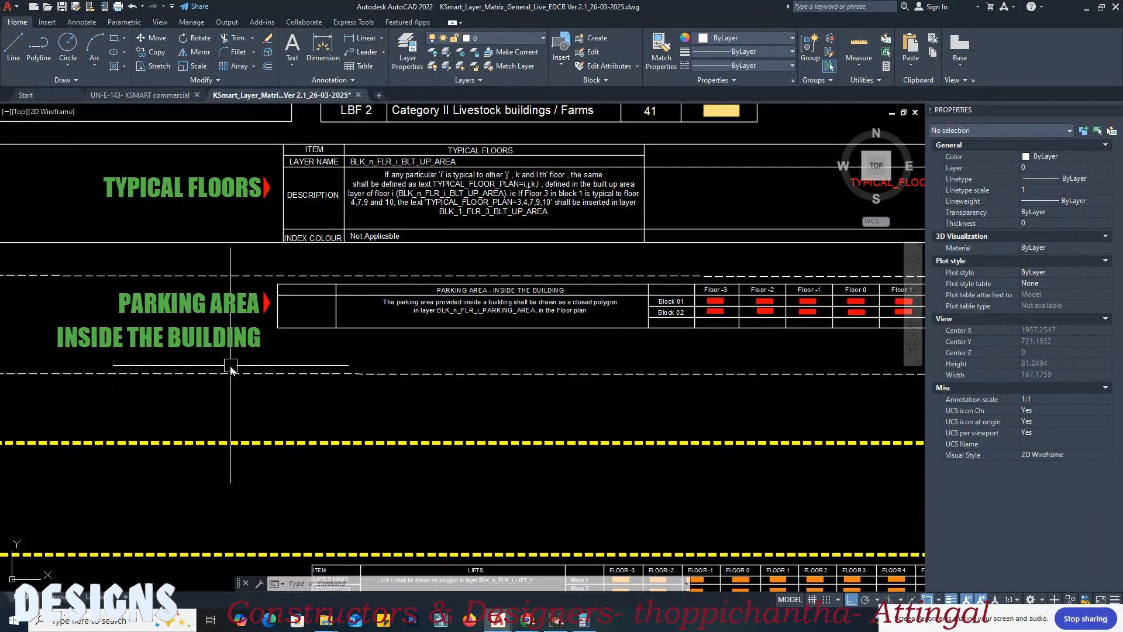
middle_click_drag(397, 319, 203, 317)
scroll(610, 265, "down", 2)
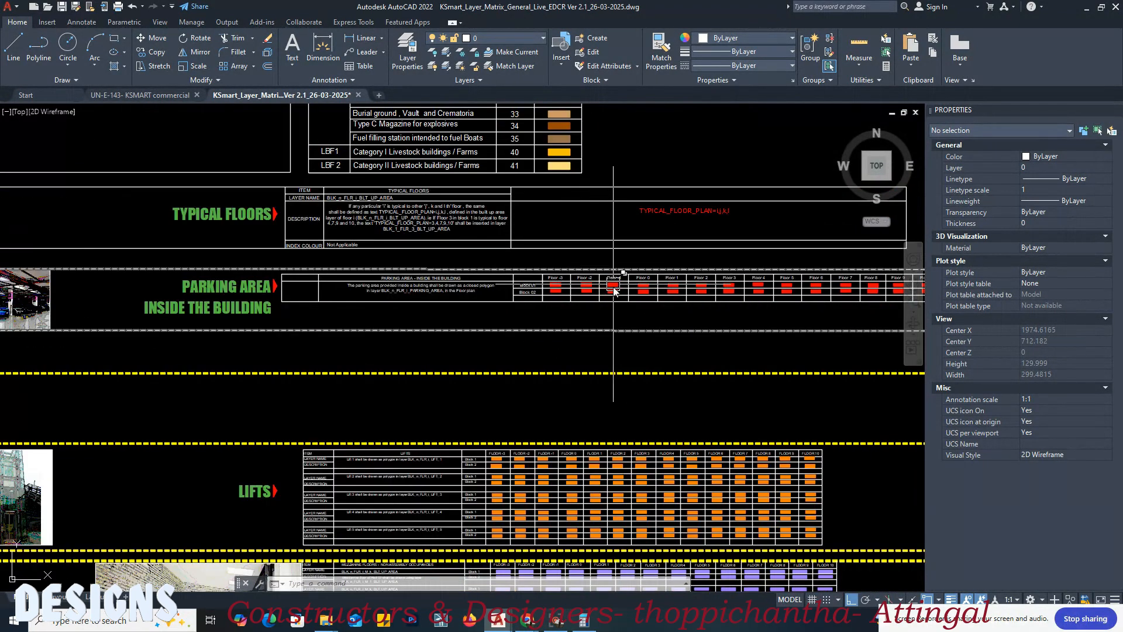
scroll(393, 298, "up", 2)
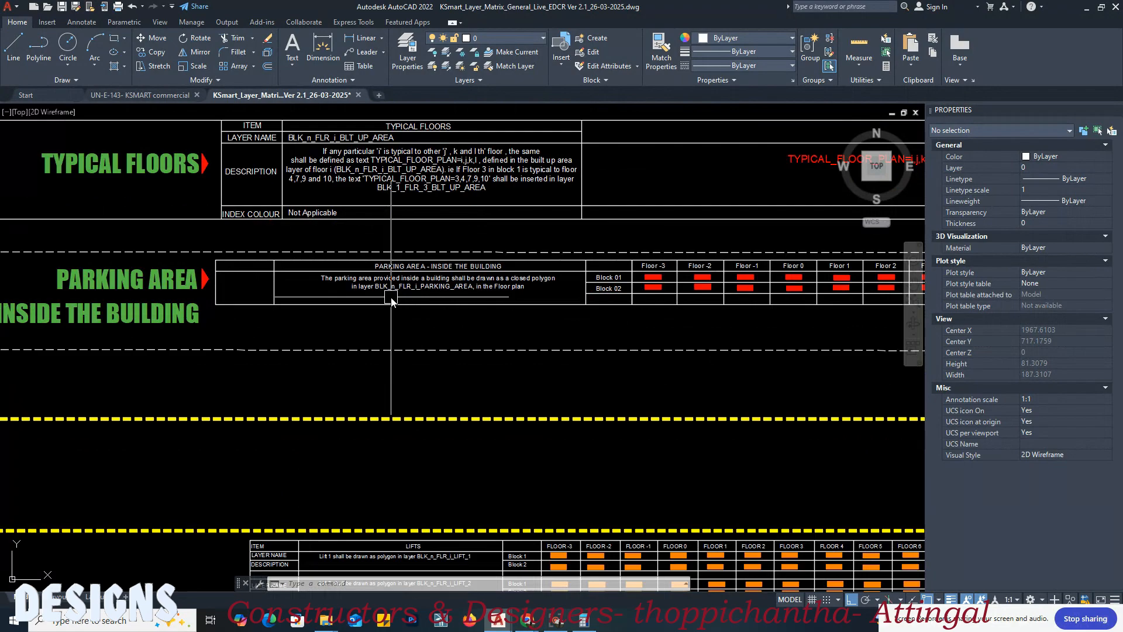
Step: Examine the lifts section of the layer matrix for the layer names of the individual lifts
scroll(673, 245, "down", 4)
scroll(538, 351, "up", 2)
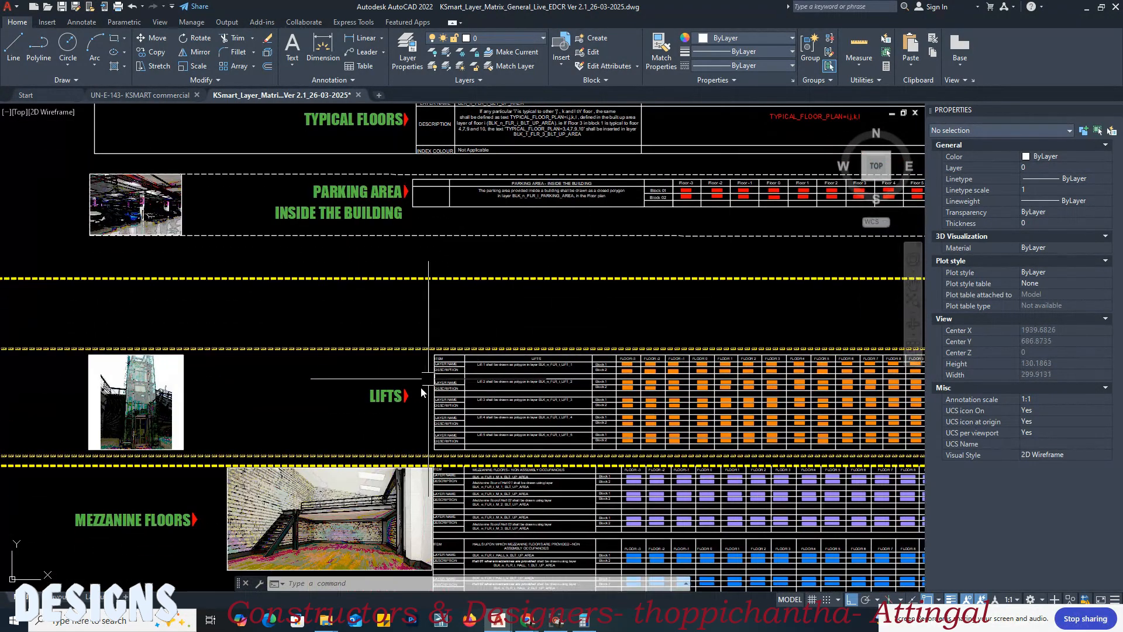
middle_click_drag(420, 432, 313, 362)
scroll(401, 319, "up", 3)
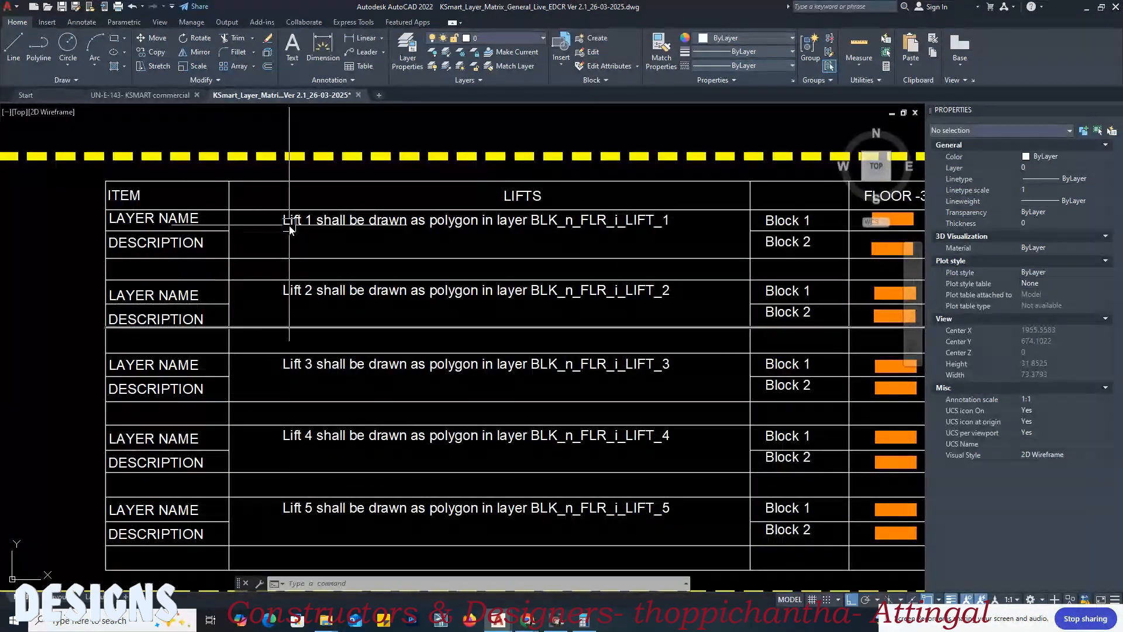
scroll(460, 246, "down", 3)
scroll(338, 227, "up", 3)
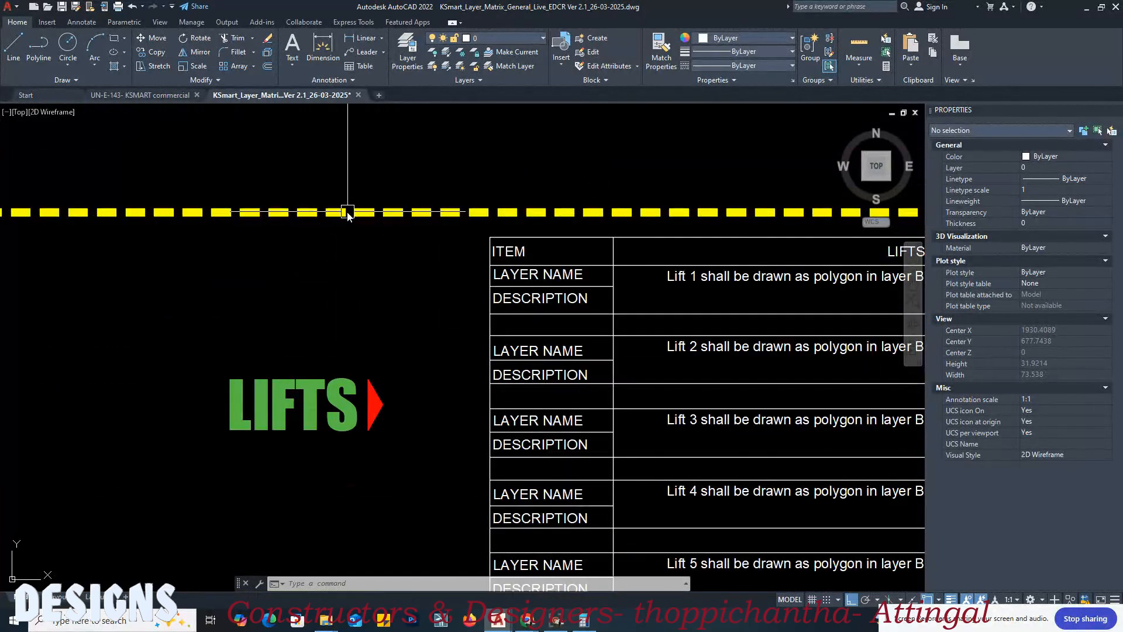
scroll(348, 212, "down", 1)
middle_click_drag(625, 269, 499, 212)
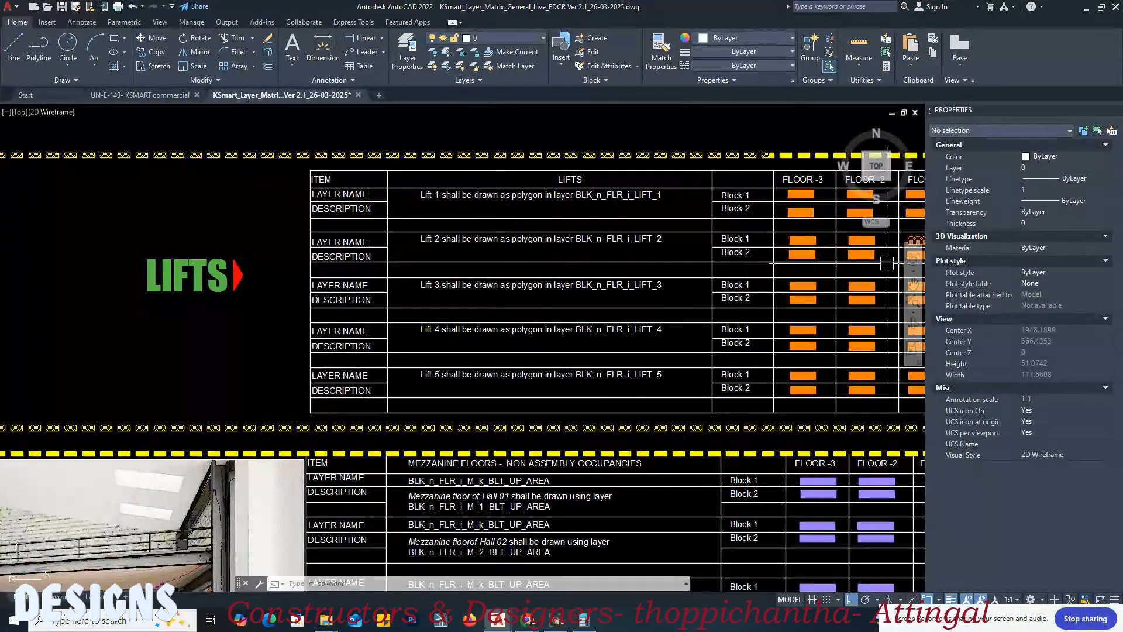
Step: Look over the mezzanine floors section of the layer matrix and examine the fire escape stair diagram and its layer table
scroll(649, 260, "down", 4)
middle_click_drag(414, 288, 460, 221)
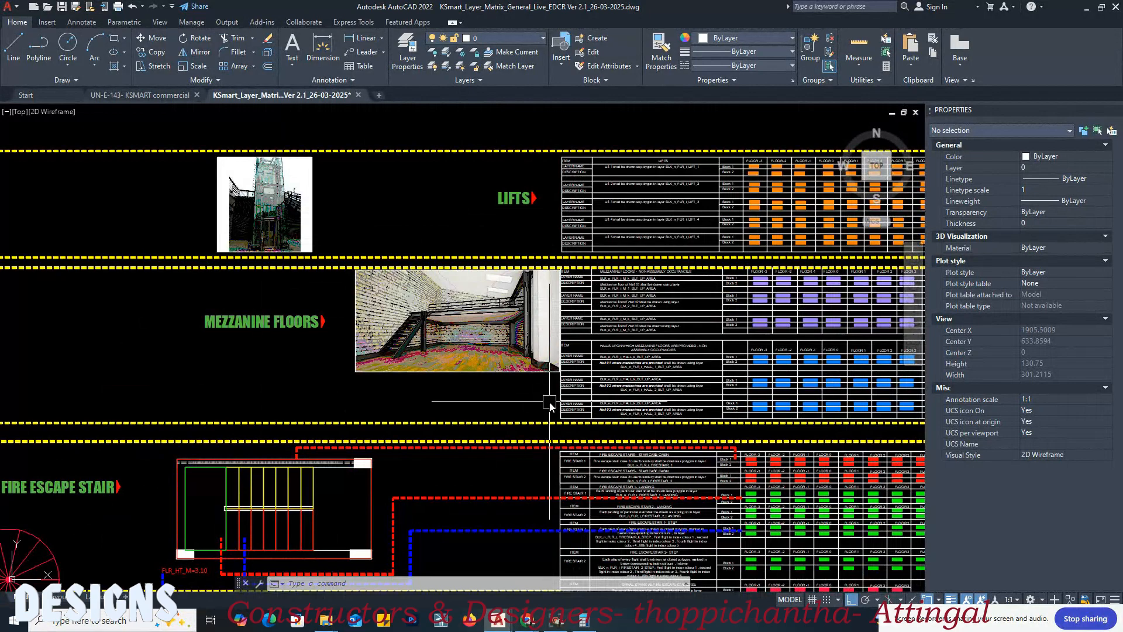
middle_click_drag(549, 402, 450, 391)
scroll(418, 286, "down", 1)
middle_click_drag(358, 316, 355, 270)
scroll(166, 391, "up", 4)
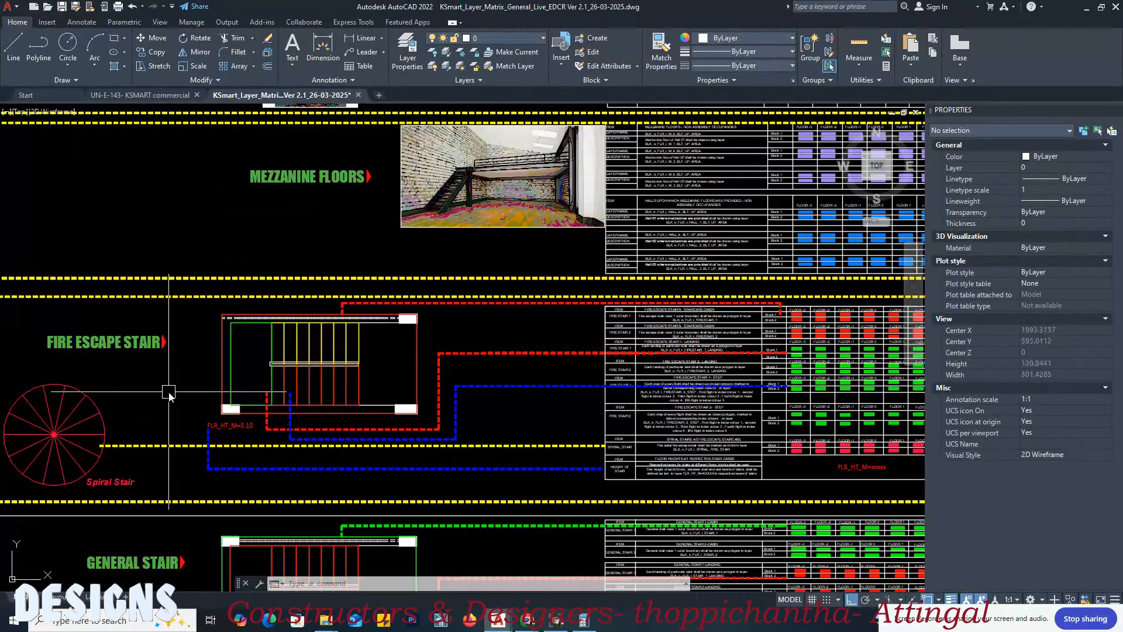
scroll(119, 363, "down", 4)
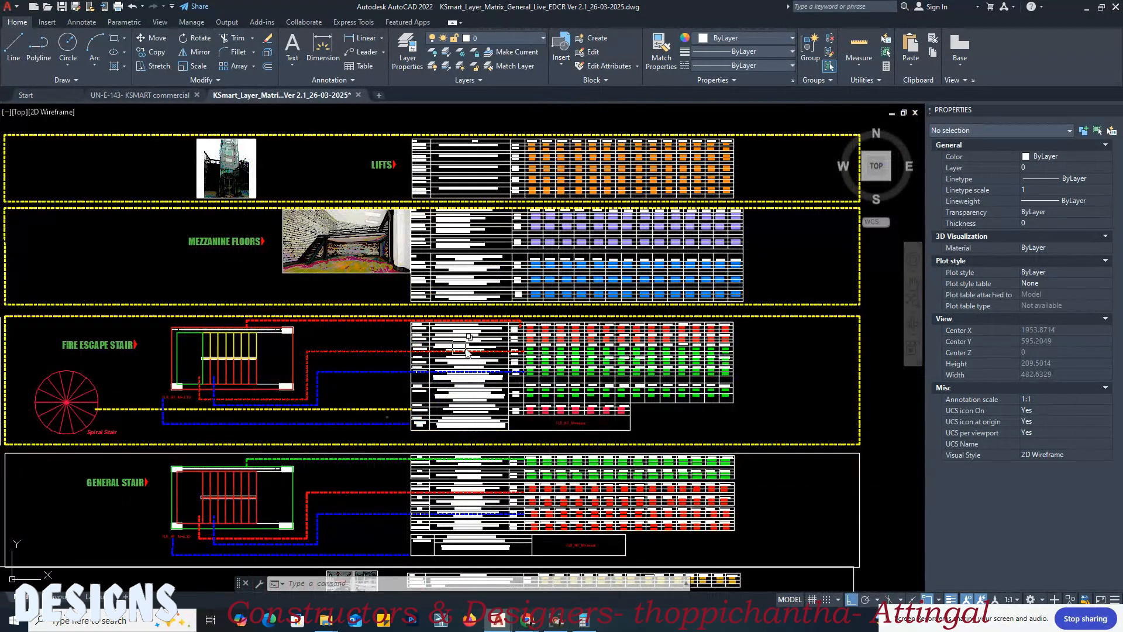
middle_click_drag(104, 389, 124, 355)
scroll(124, 356, "up", 4)
scroll(228, 326, "down", 2)
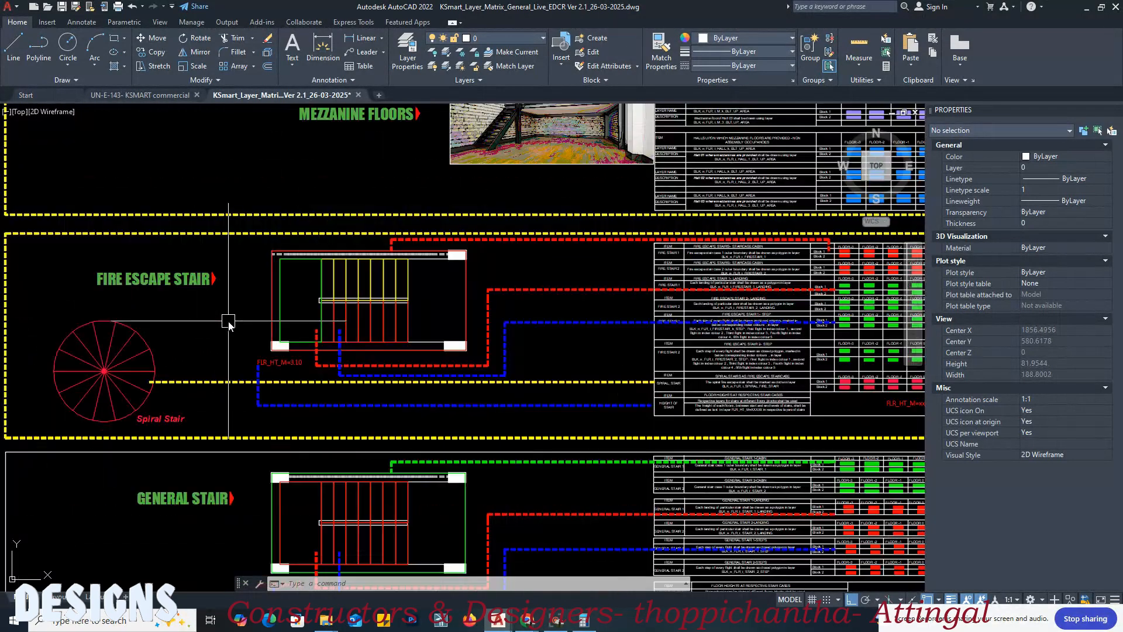
middle_click_drag(389, 357, 312, 356)
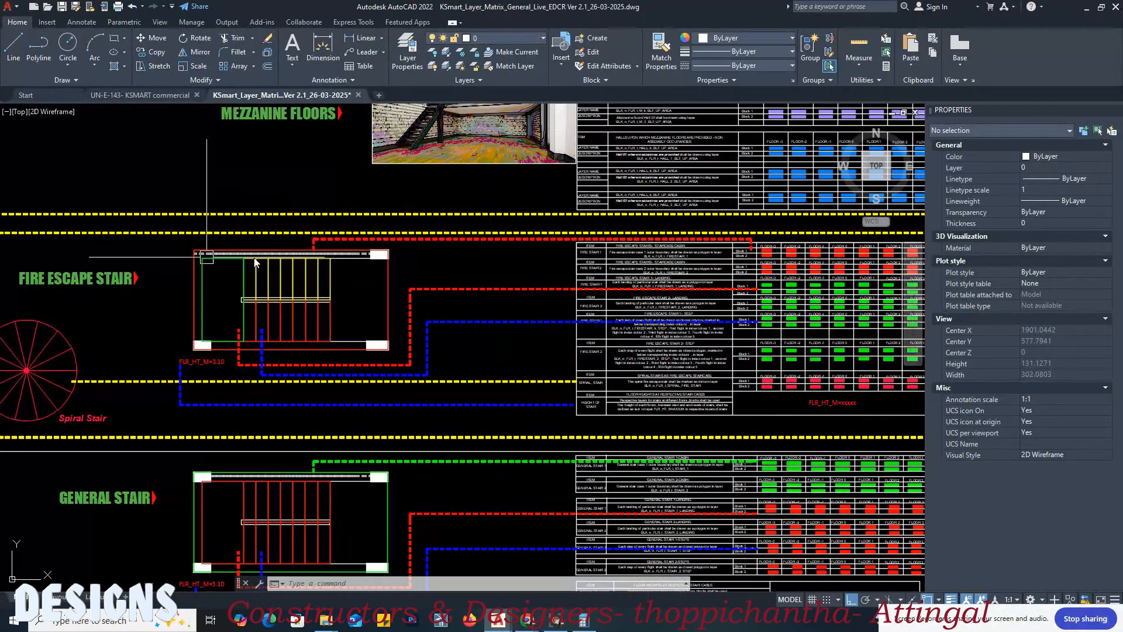
Step: Find the general stair section of the layer matrix and examine its cabin layer rows by block and floor
scroll(561, 263, "down", 2)
middle_click_drag(612, 482, 446, 456)
scroll(136, 426, "up", 2)
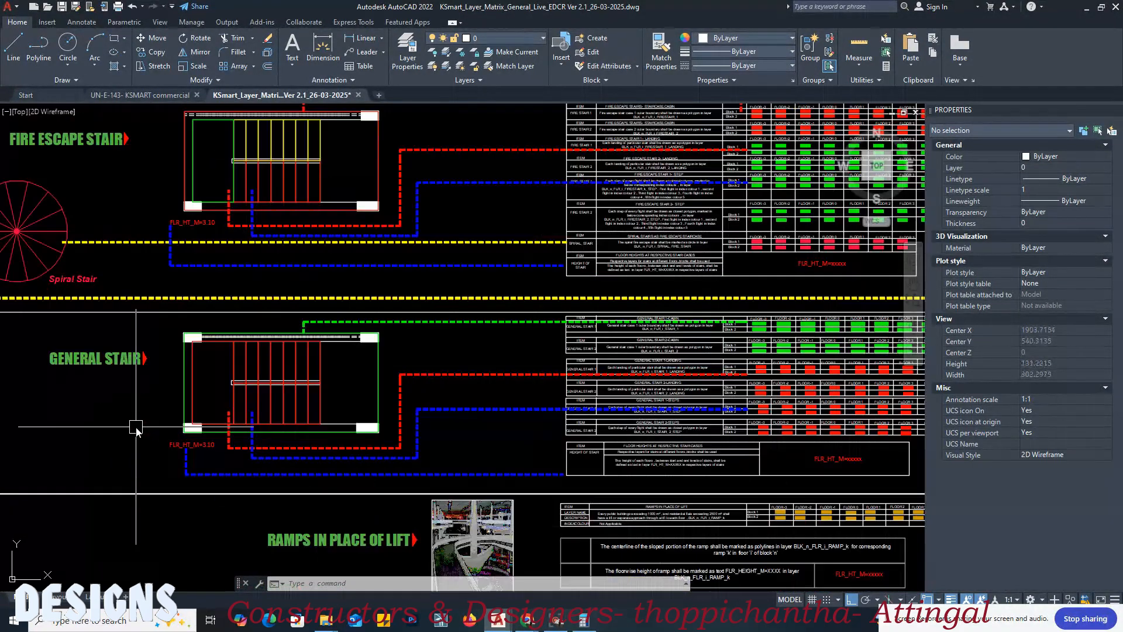
scroll(588, 338, "up", 6)
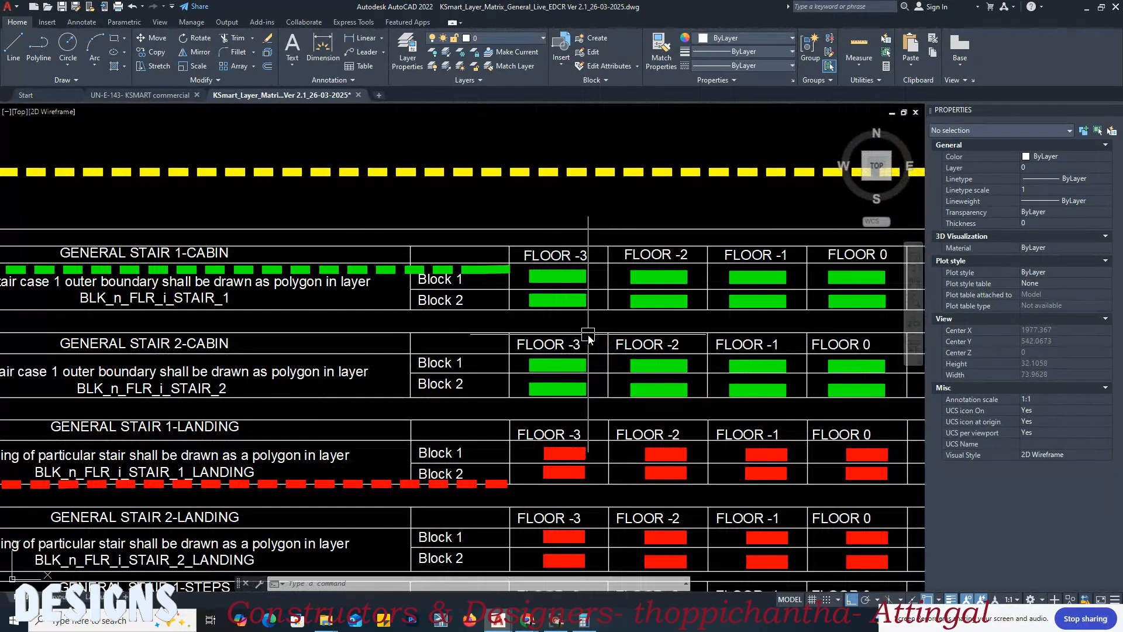
scroll(661, 315, "down", 2)
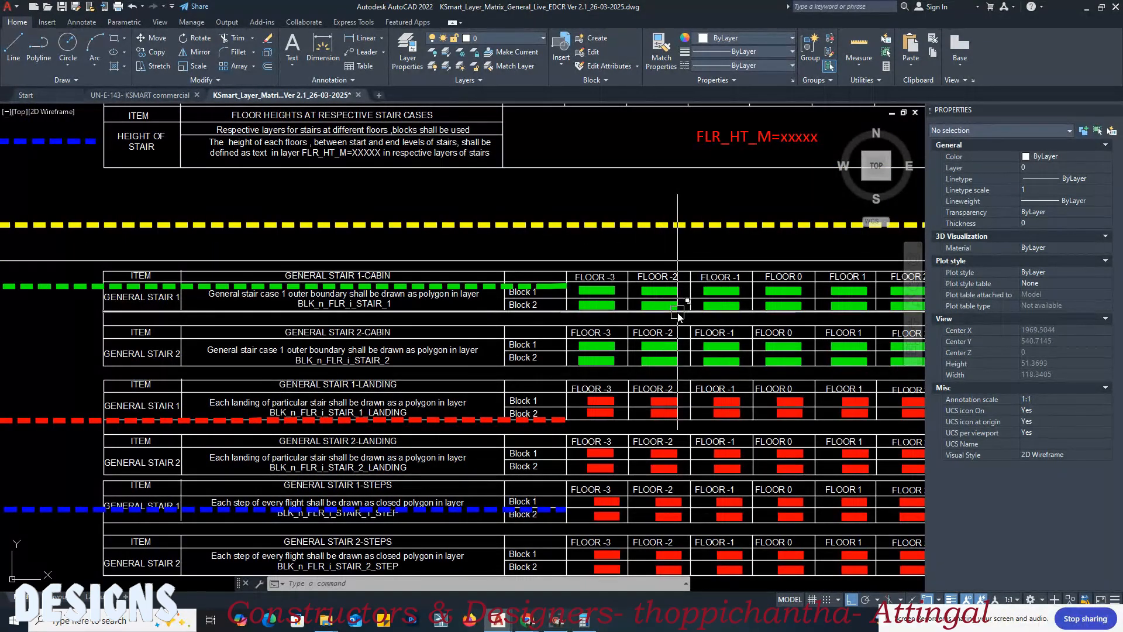
scroll(704, 315, "down", 2)
scroll(248, 376, "up", 2)
mouse_move(248, 376)
middle_mouse_down()
mouse_move(539, 383)
mouse_move(316, 386)
middle_mouse_up()
scroll(730, 244, "up", 2)
middle_click_drag(755, 279, 577, 270)
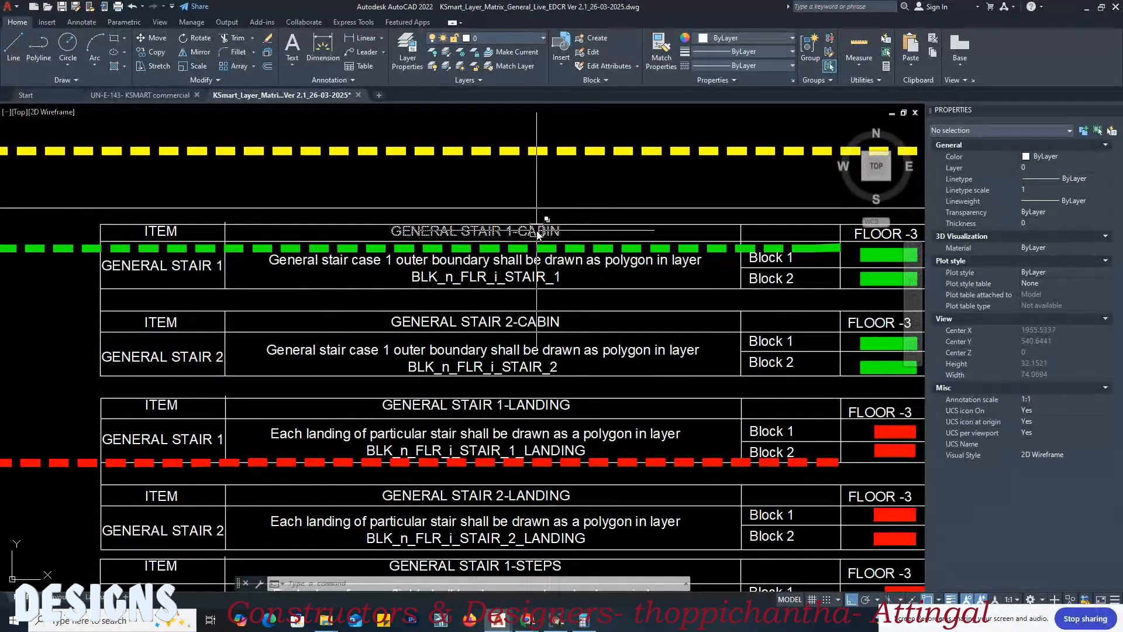
Step: Read the layer naming rules for the general stair cabins, landings, steps and floor heights
middle_click_drag(577, 326, 552, 243)
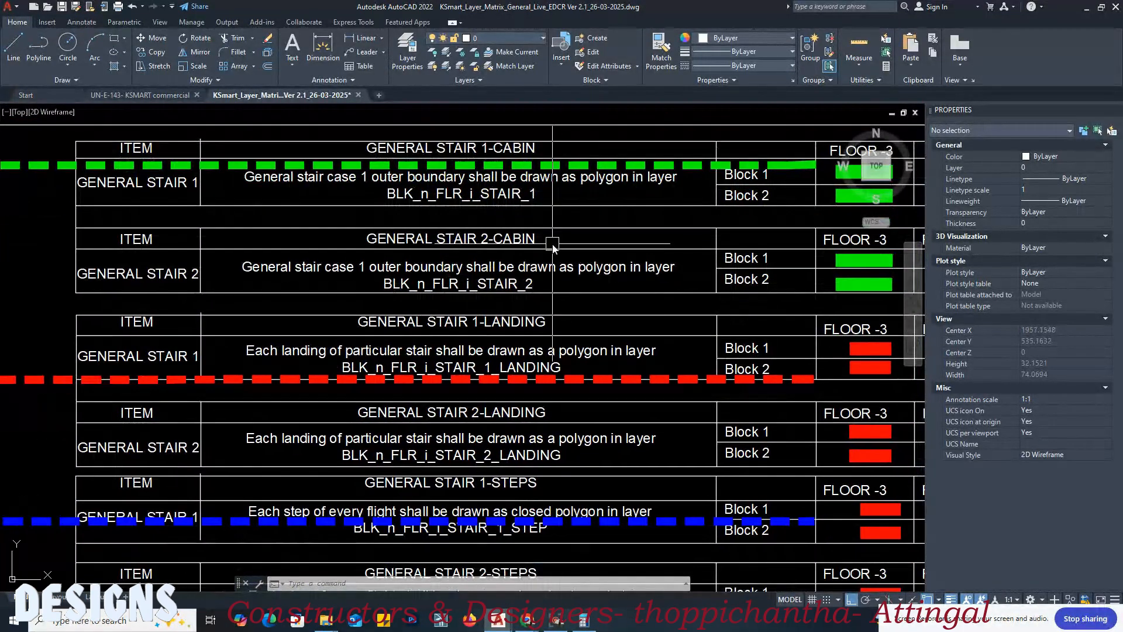
middle_click_drag(569, 321, 563, 267)
middle_click_drag(565, 319, 616, 257)
middle_click_drag(606, 303, 605, 246)
middle_click_drag(579, 348, 578, 311)
middle_click_drag(610, 386, 582, 316)
scroll(581, 316, "down", 1)
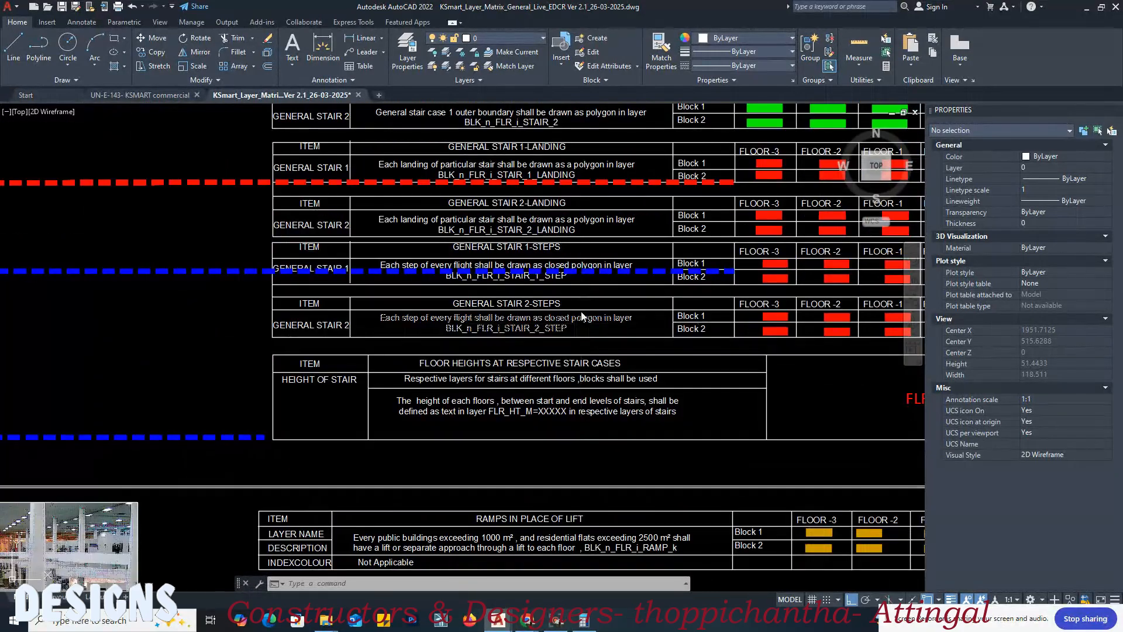
scroll(582, 317, "down", 4)
scroll(555, 280, "up", 6)
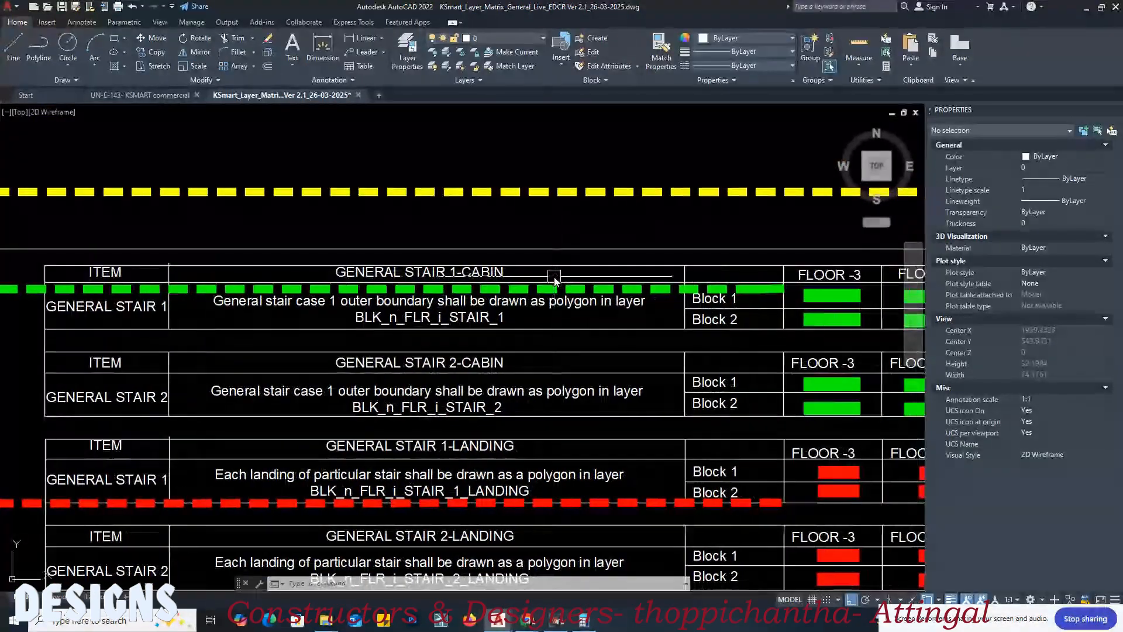
Step: Check the layers of the outer boundary and landing polylines in the general stair diagram
scroll(551, 305, "down", 6)
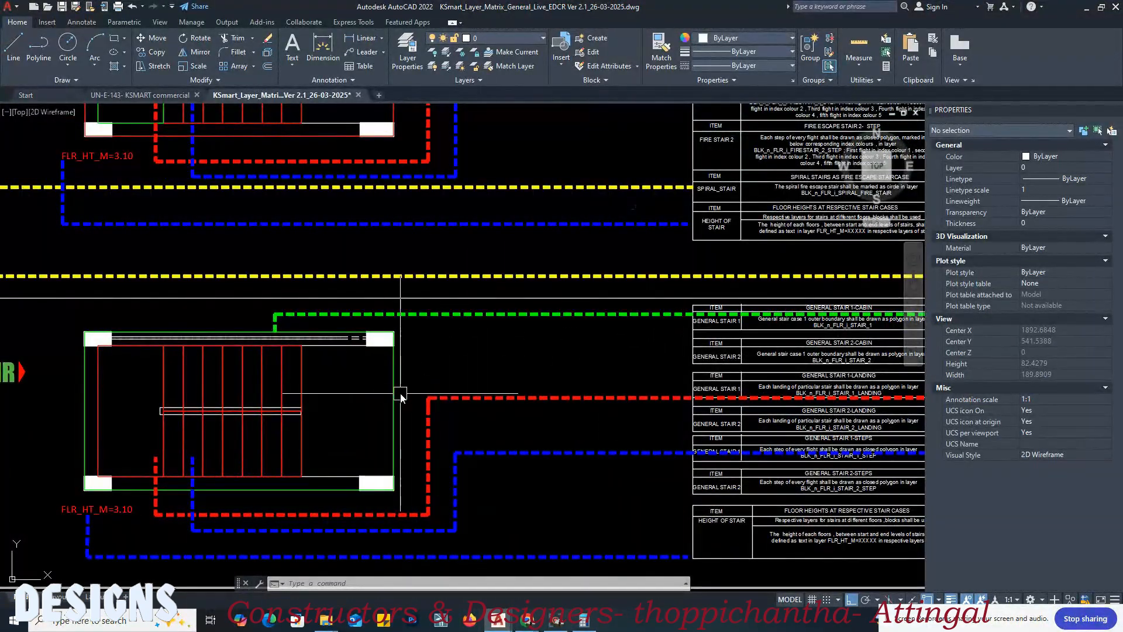
left_click(395, 390)
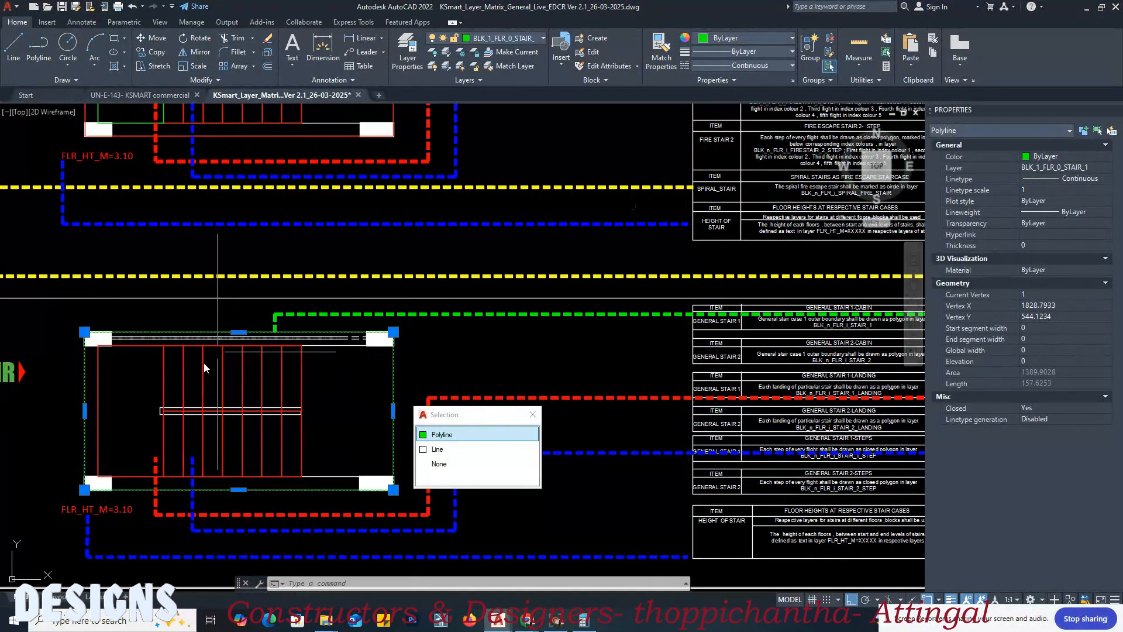
key("Escape")
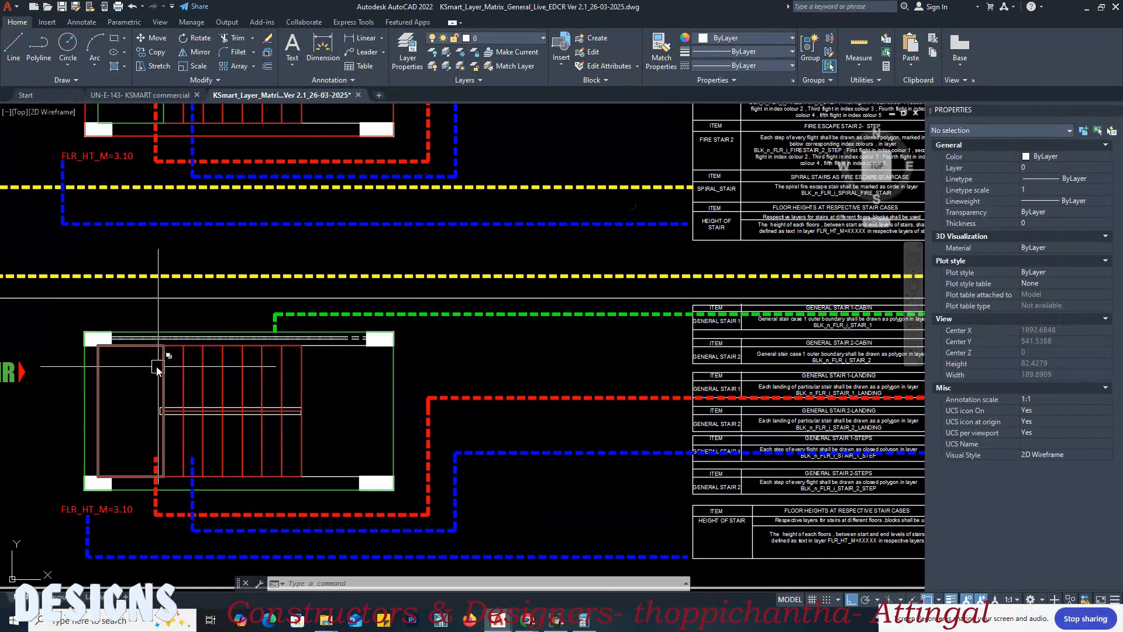
left_click(98, 397)
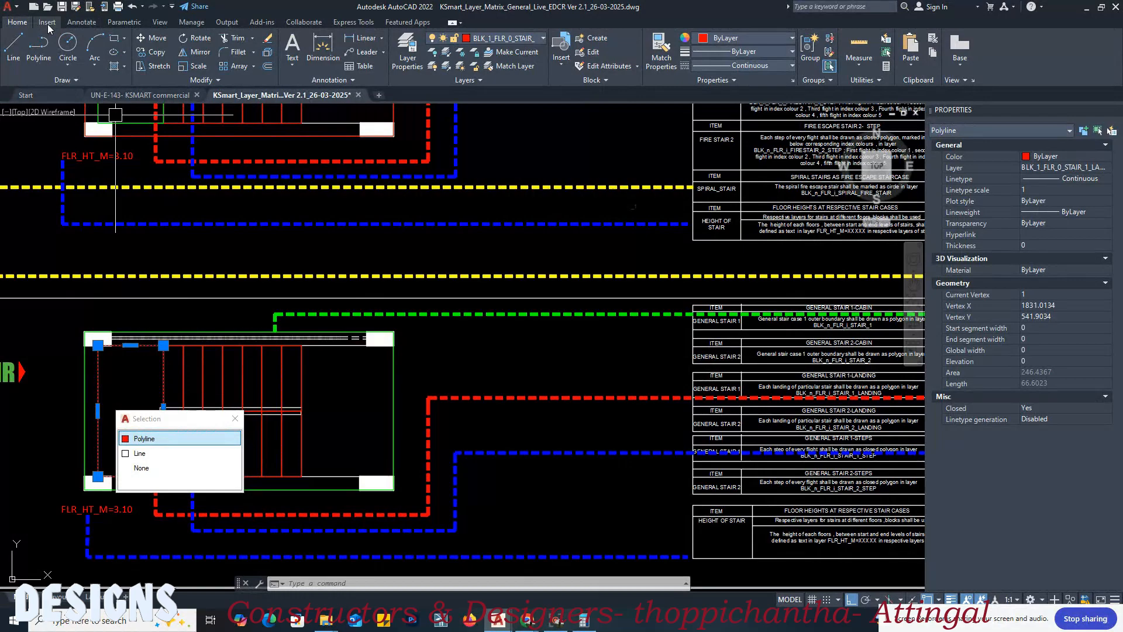
key("Escape")
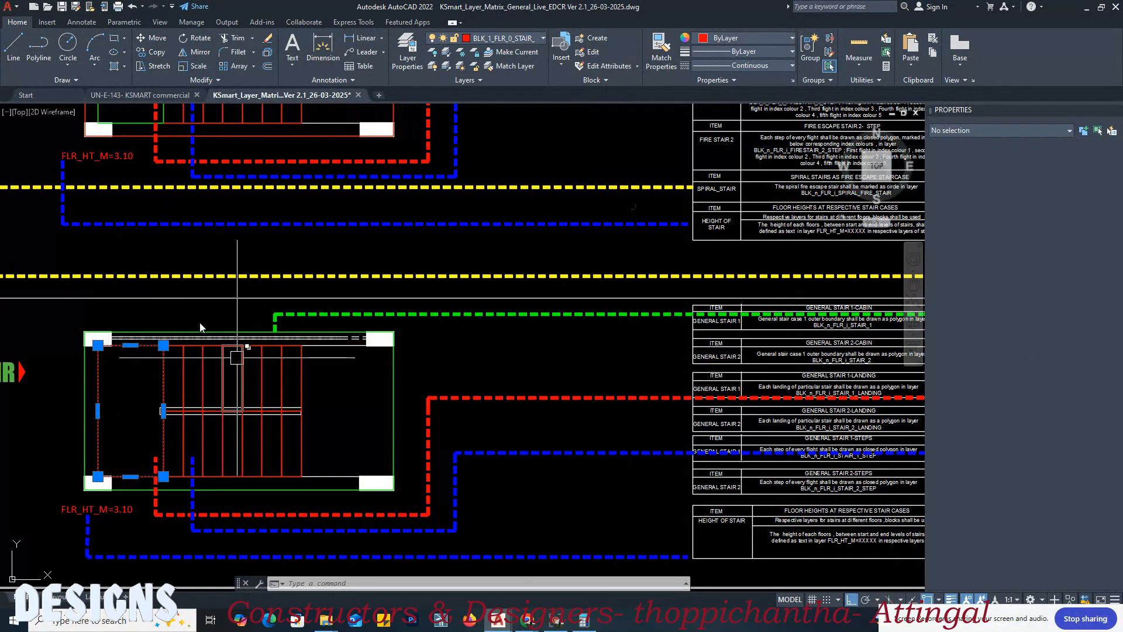
Step: Compare the general stair diagram with its table and find the General Stair 1 cabin swatches for each floor
middle_click_drag(341, 454, 298, 375)
middle_click_drag(518, 384, 360, 397)
middle_click_drag(449, 337, 376, 380)
mouse_move(232, 340)
middle_mouse_down()
mouse_move(409, 351)
mouse_move(238, 363)
middle_mouse_up()
scroll(682, 328, "up", 6)
scroll(686, 329, "down", 8)
scroll(217, 287, "up", 5)
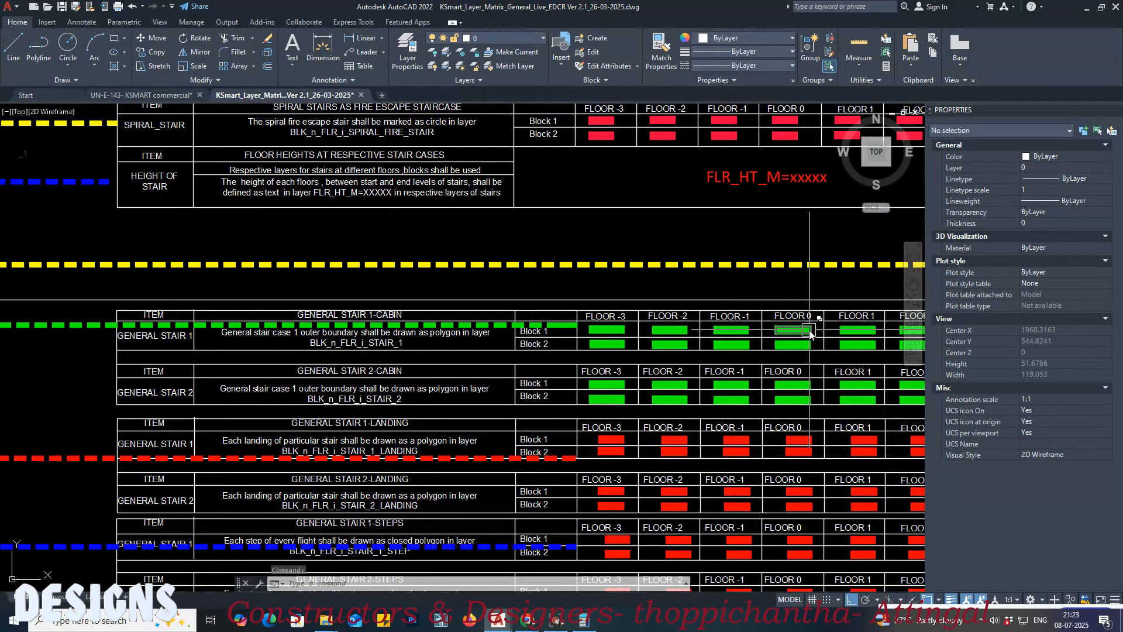
scroll(785, 333, "up", 4)
Step: In the commercial building drawing, trace the ground floor staircase and toilet enclosure with a closed polyline along the inner walls
left_click(139, 96)
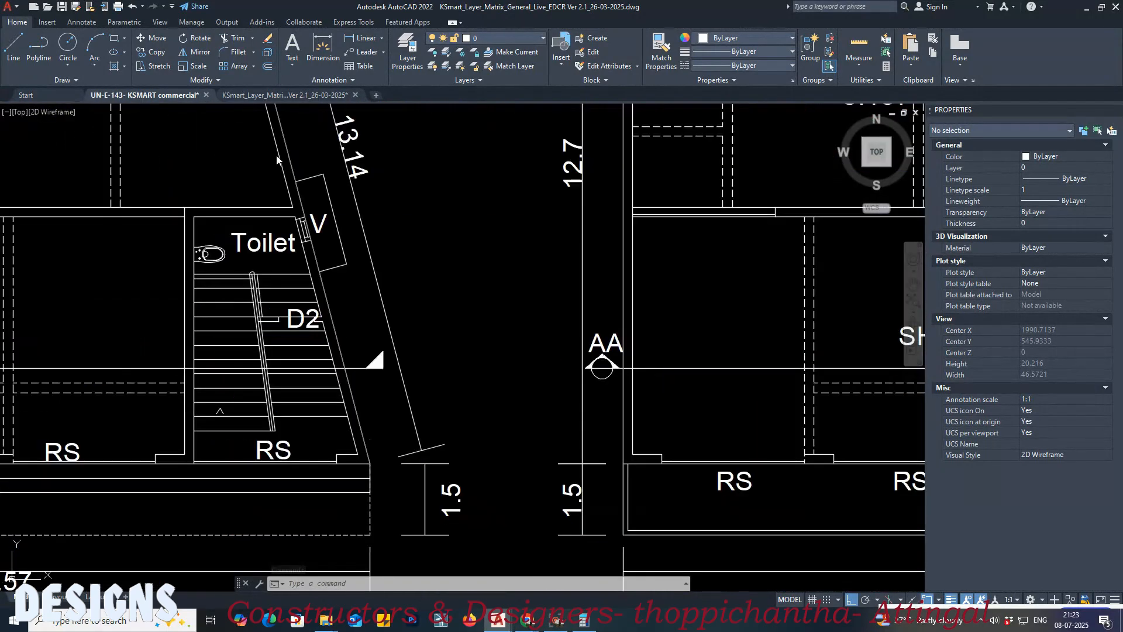
scroll(196, 235, "up", 3)
type("LINE Specify start point:")
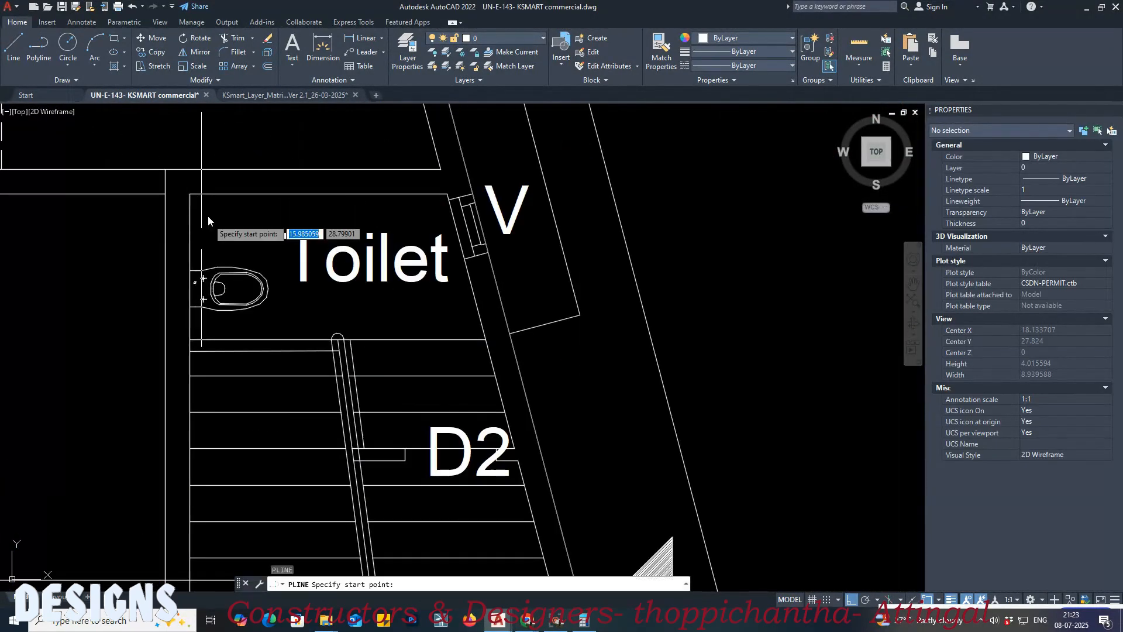
key("Return")
left_click(190, 194)
left_click(430, 194)
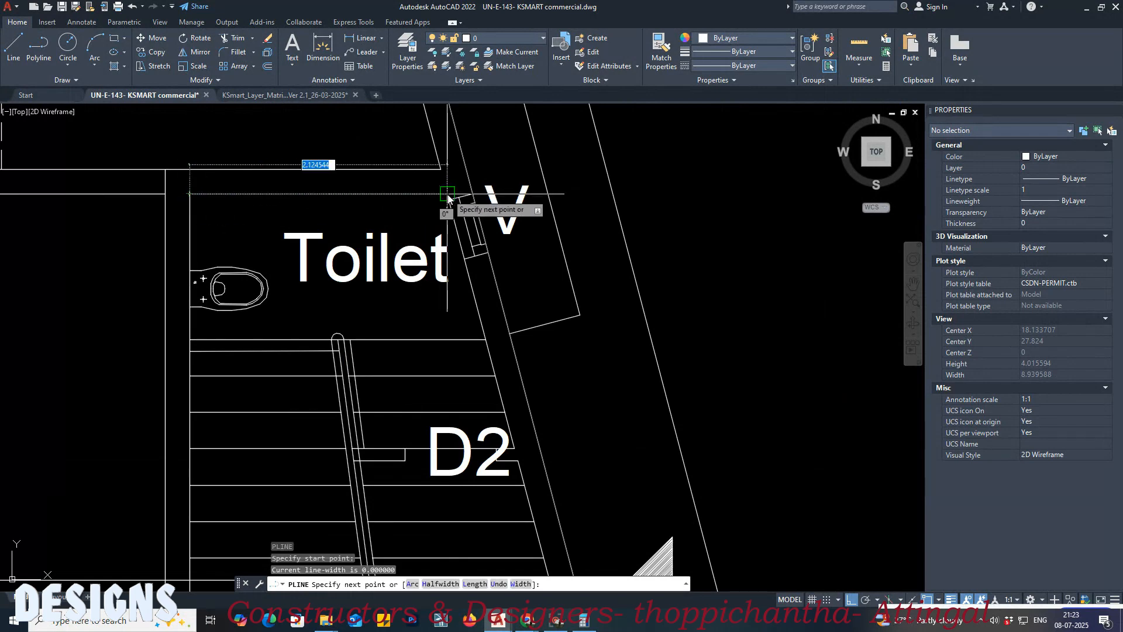
scroll(447, 175, "down", 2)
scroll(496, 405, "up", 3)
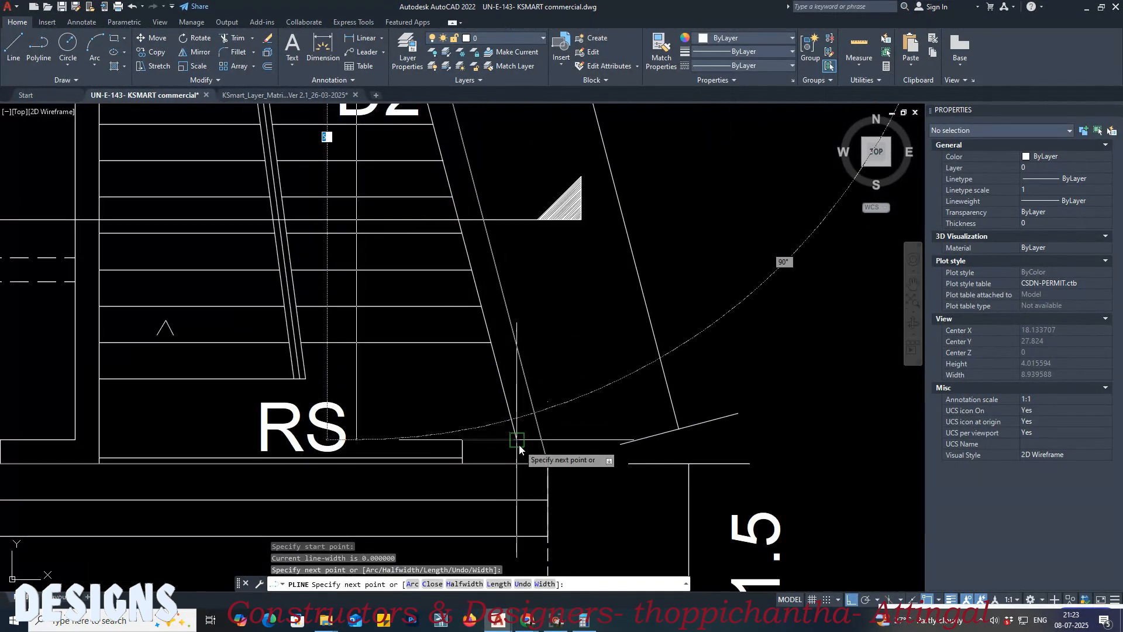
left_click(518, 443)
left_click(100, 440)
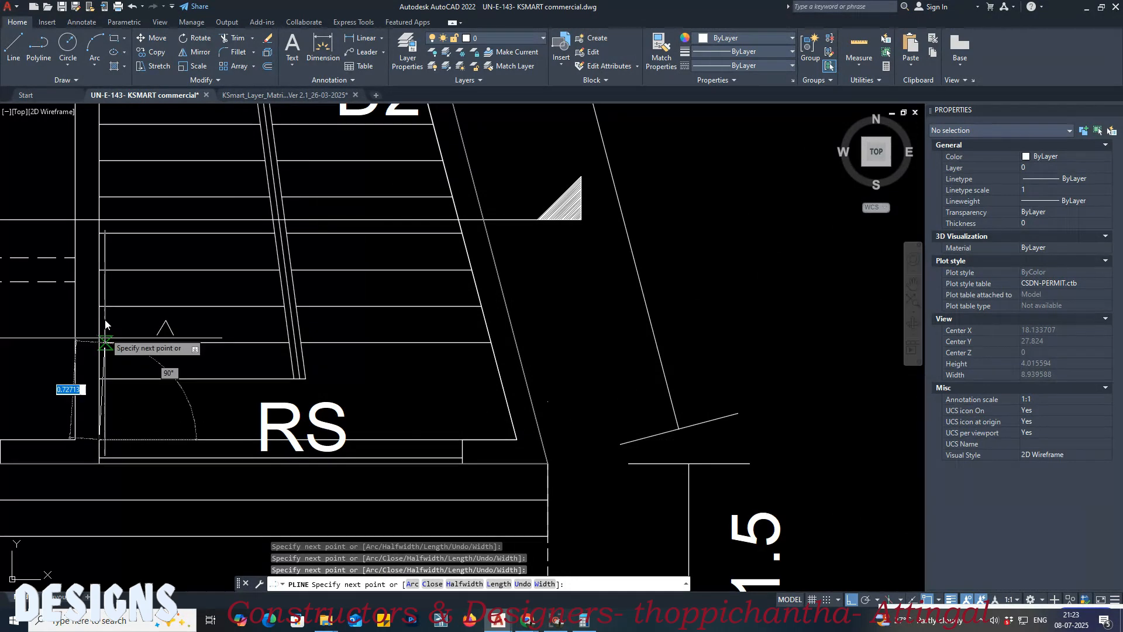
middle_click_drag(105, 321, 175, 447)
key("Return")
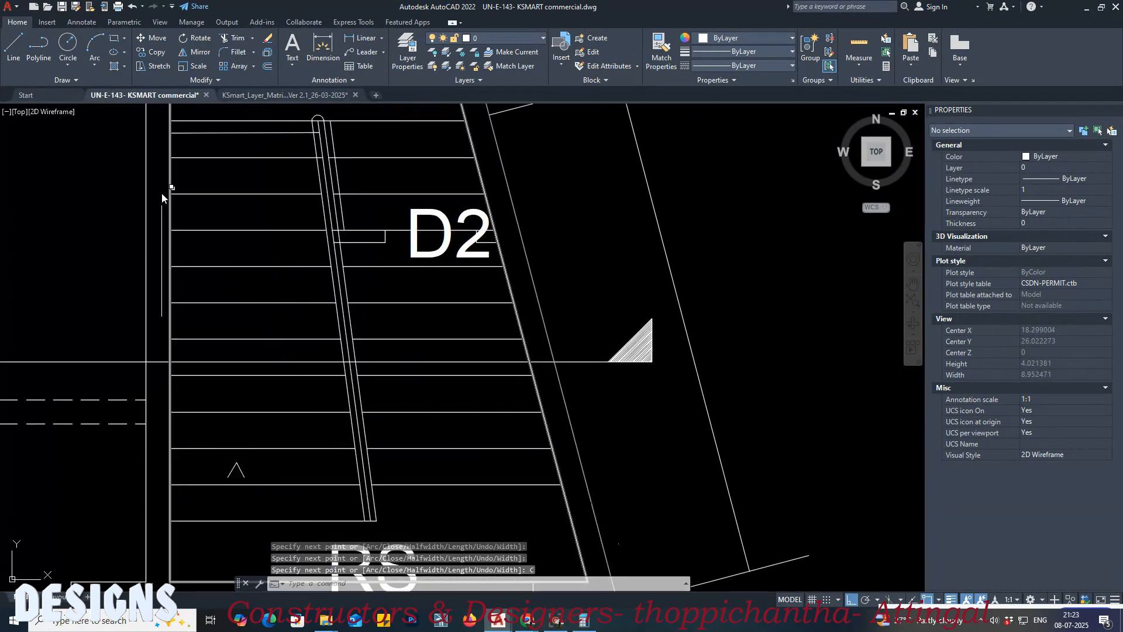
middle_click_drag(166, 169, 185, 329)
Step: Match the ground floor stair outline's properties to the layer matrix swatch for General Stair 1 cabin, Block 1, Floor 0
left_click(253, 96)
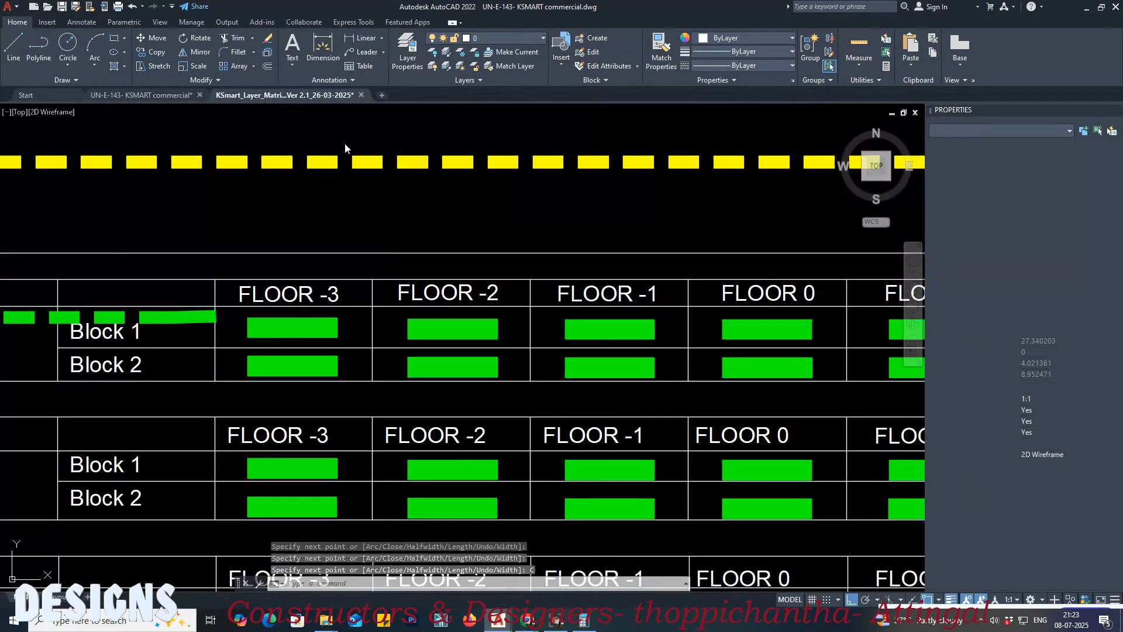
type("ma")
key("Return")
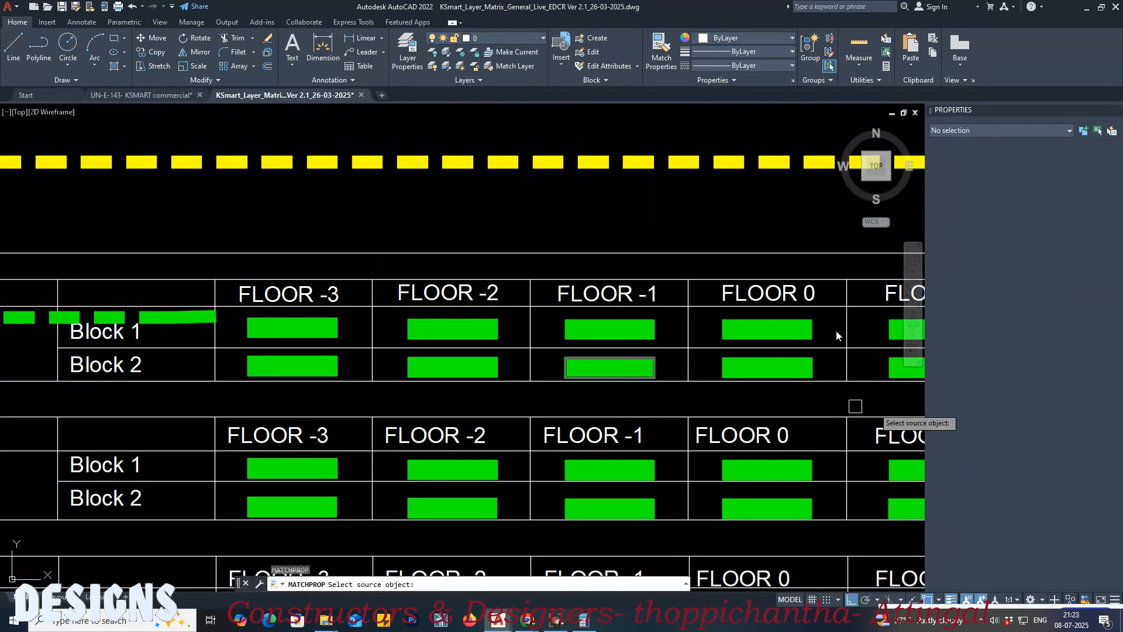
left_click(779, 330)
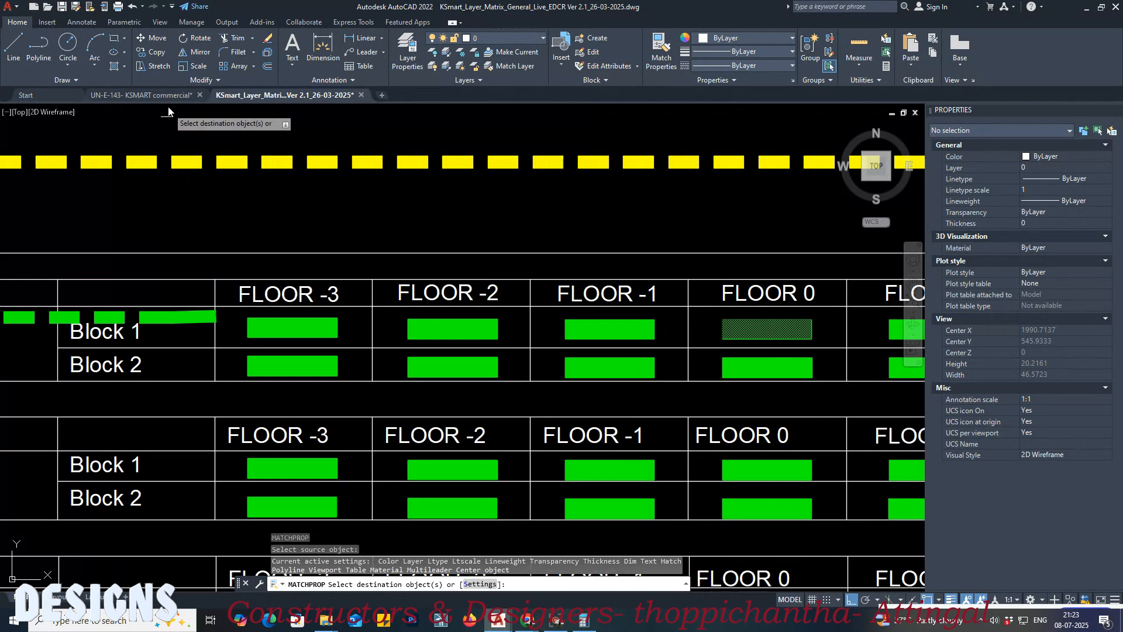
left_click(142, 94)
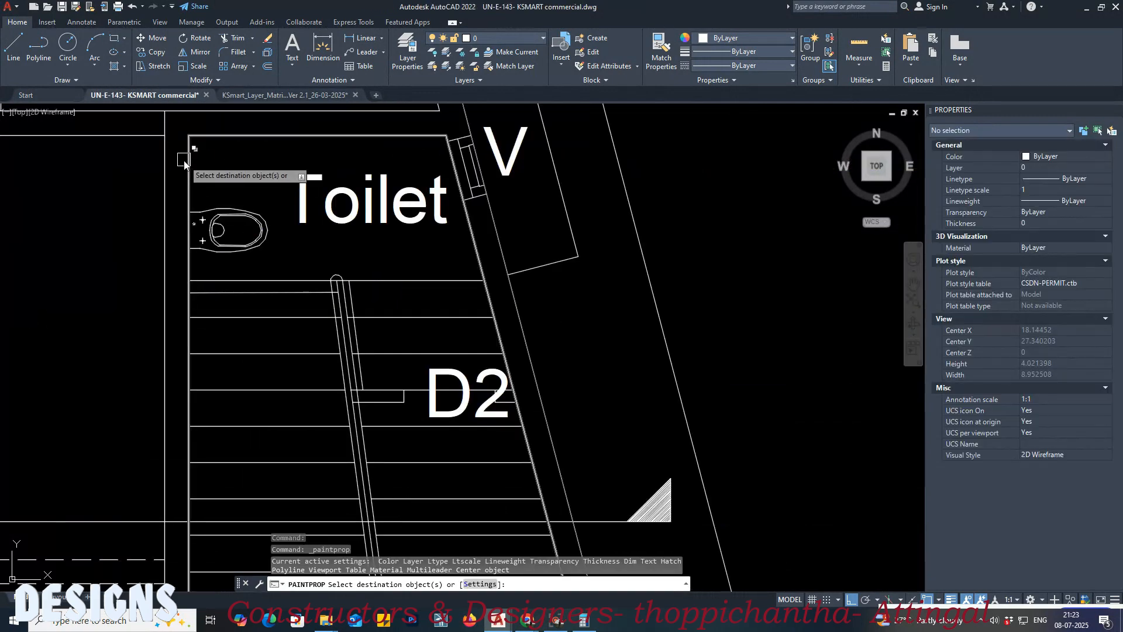
left_click(188, 159)
scroll(106, 198, "down", 3)
middle_click_drag(346, 239, 327, 241)
key("Return")
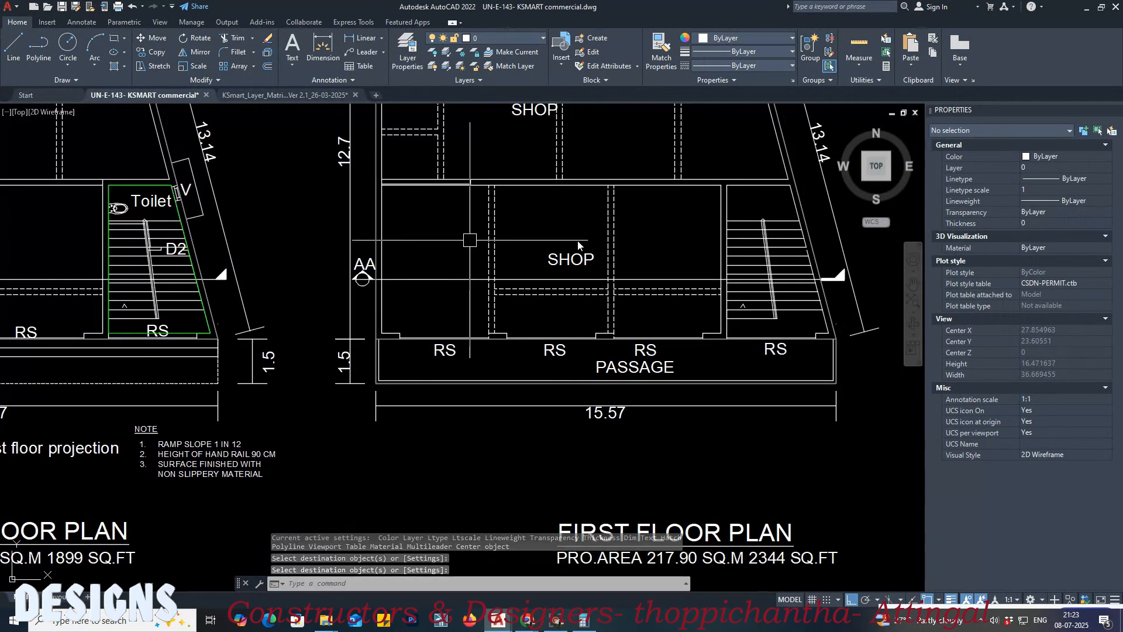
Step: Trace the first floor plan's staircase enclosure with a closed polyline along the inner walls and check the resulting object
scroll(608, 222, "up", 4)
type("PL")
key("Return")
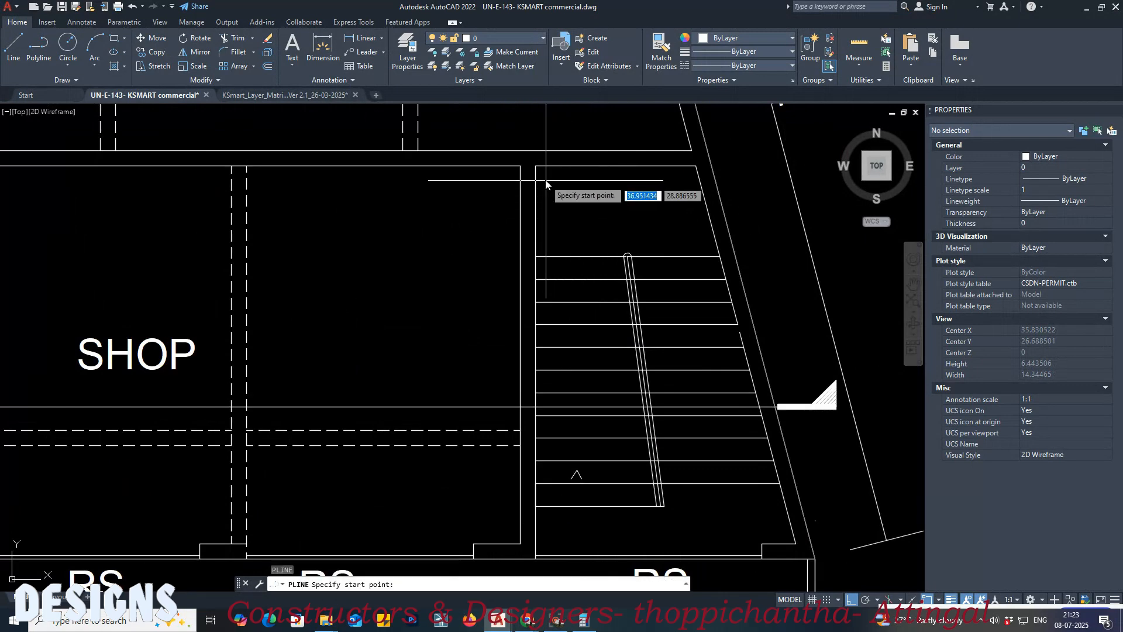
left_click(535, 166)
left_click(696, 167)
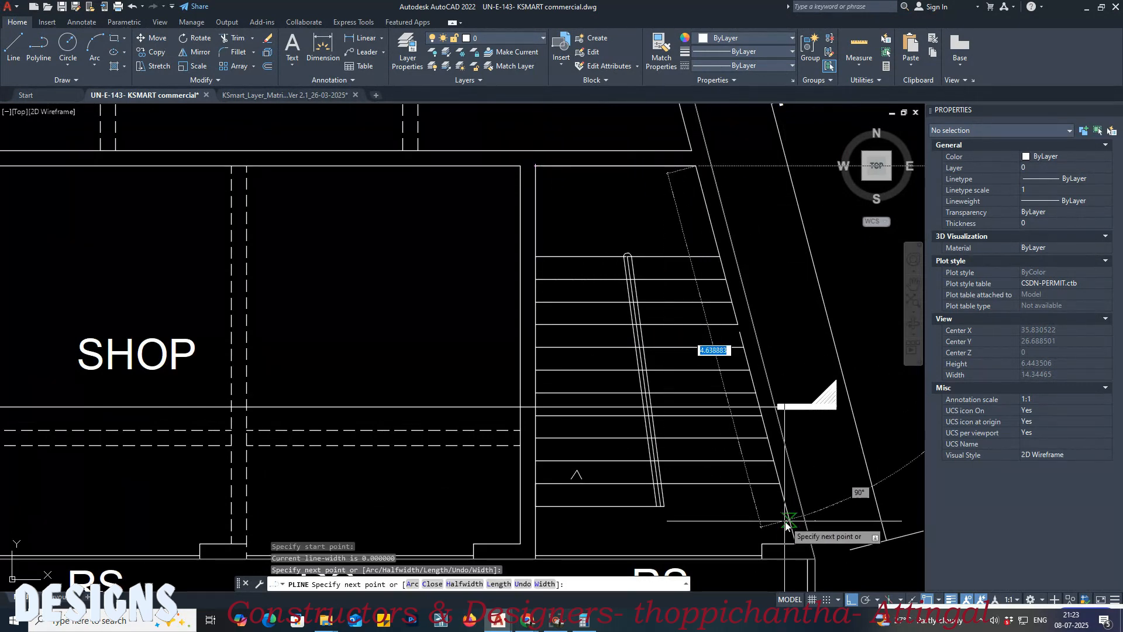
left_click(796, 543)
left_click(536, 545)
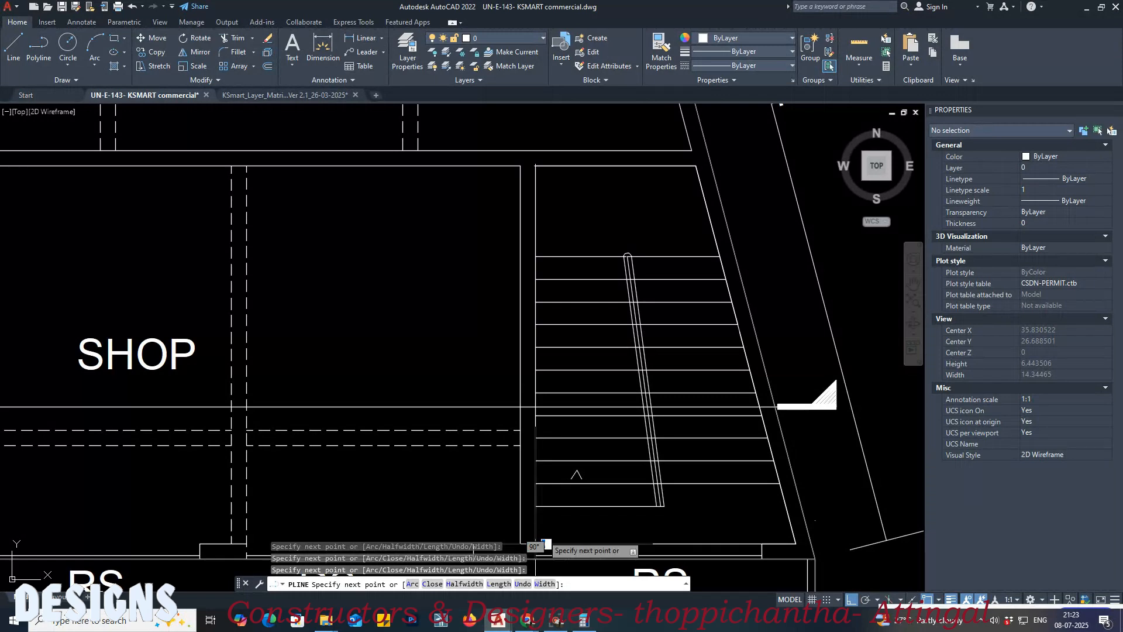
type("C")
key("Return")
left_click(544, 227)
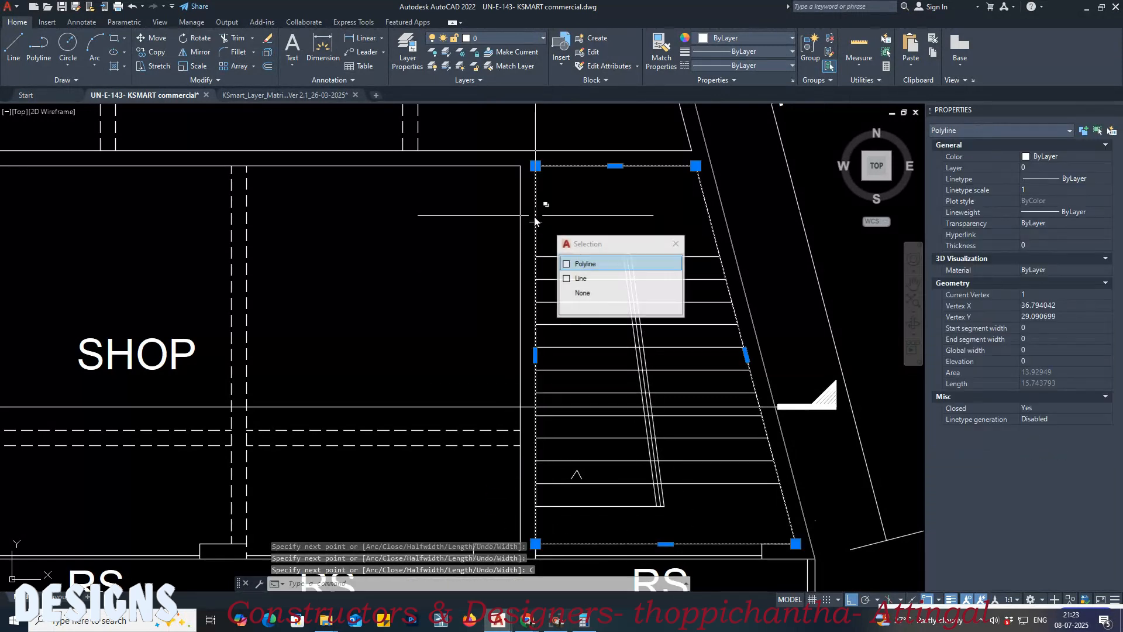
key("Escape")
Step: Match the first floor stair outline's properties to the layer matrix swatch for General Stair 1 cabin, Block 1, Floor 1
left_click(287, 95)
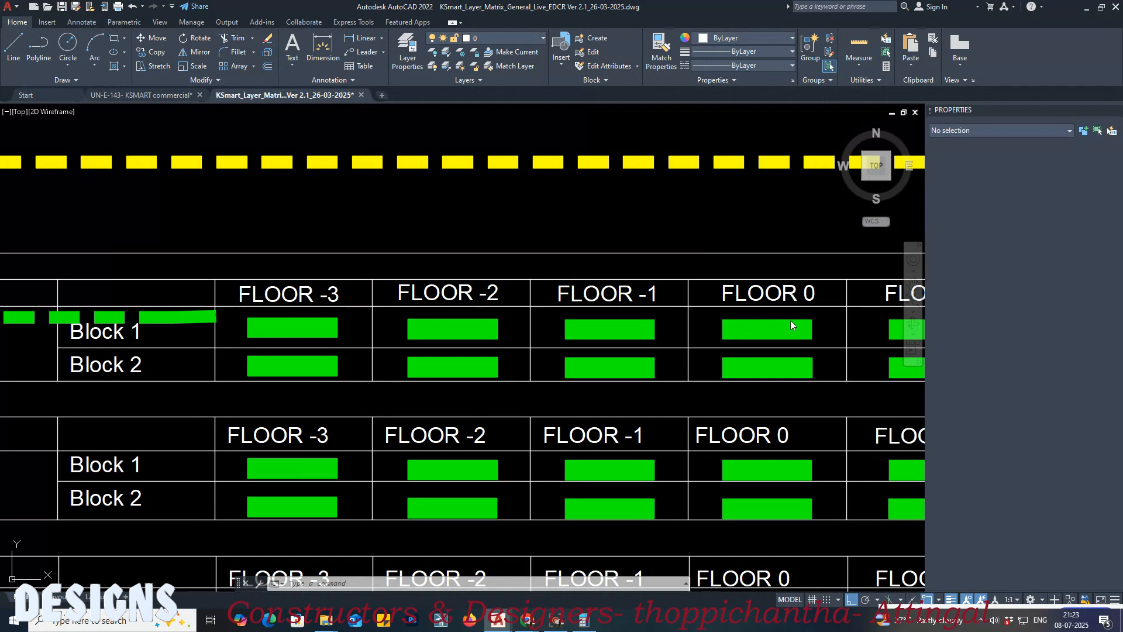
middle_click_drag(891, 321, 678, 345)
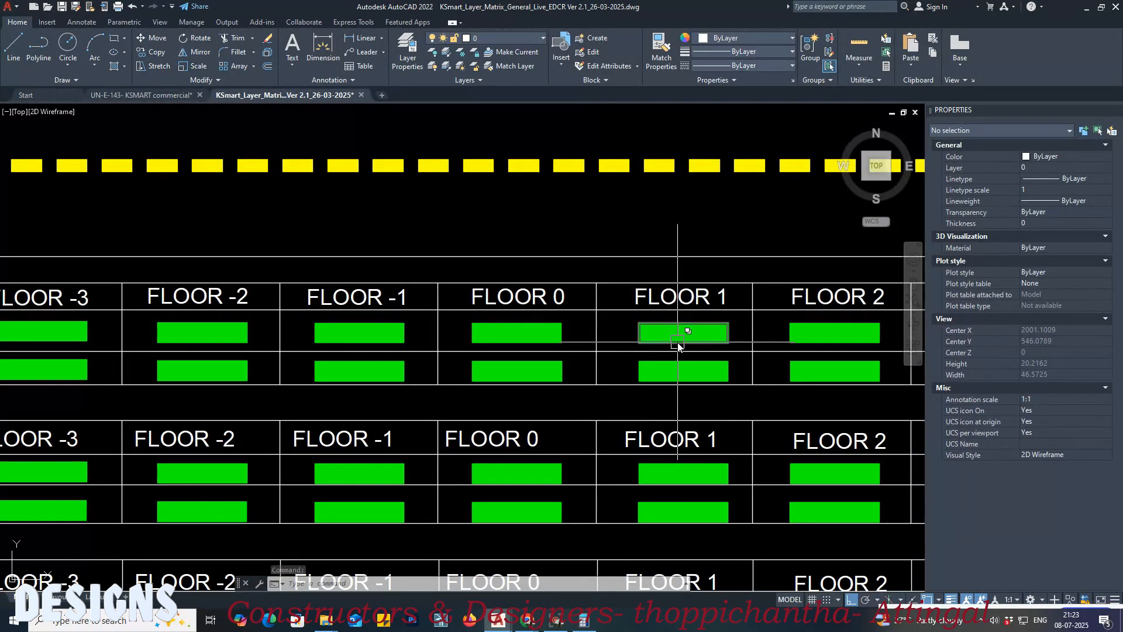
key("Return")
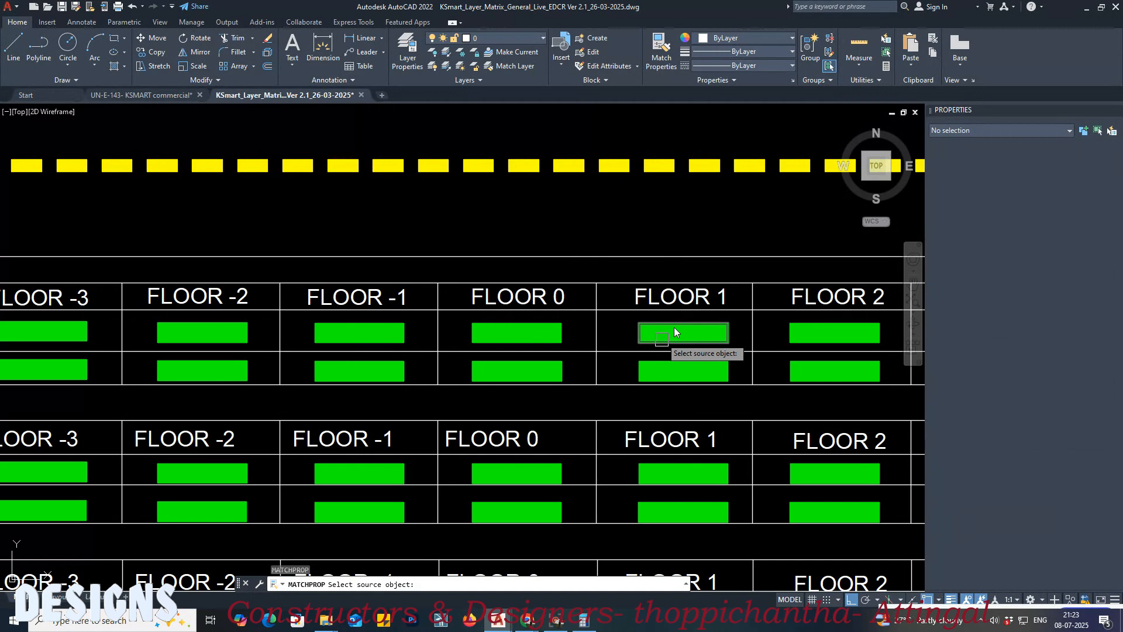
left_click(675, 331)
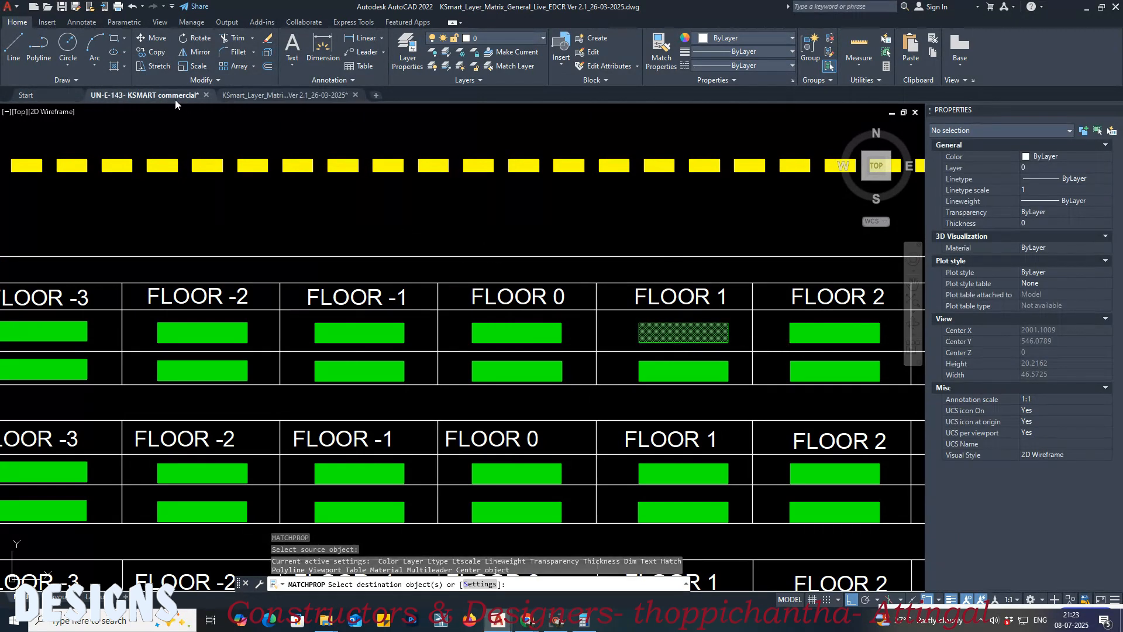
left_click(174, 98)
left_click(535, 202)
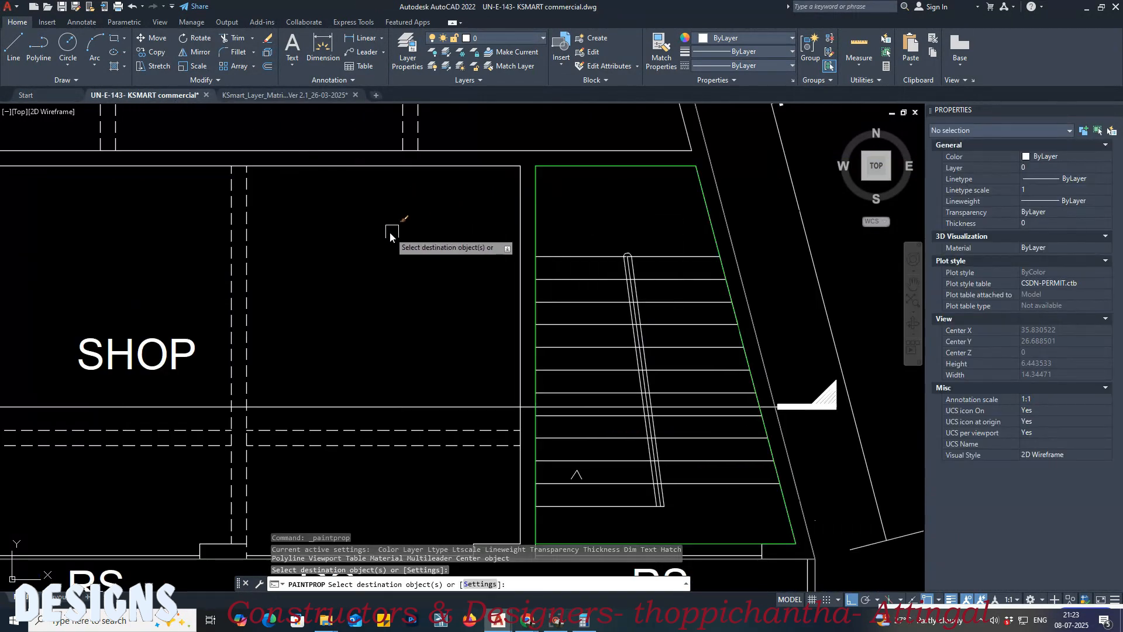
key("Return")
scroll(363, 252, "down", 5)
middle_click_drag(650, 261, 218, 282)
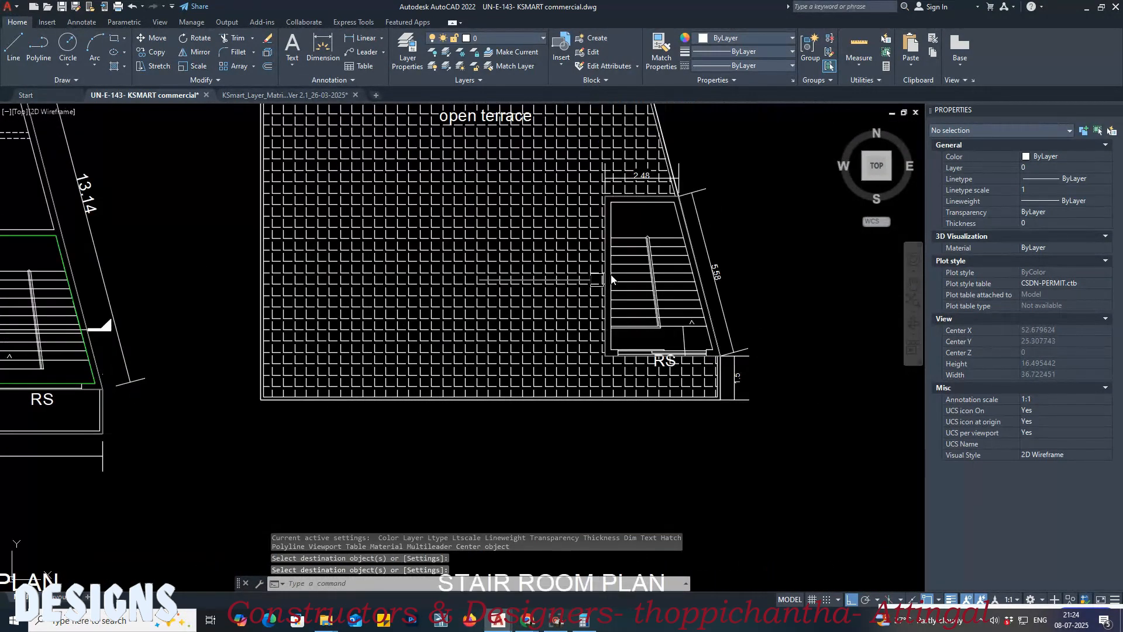
scroll(635, 234, "up", 5)
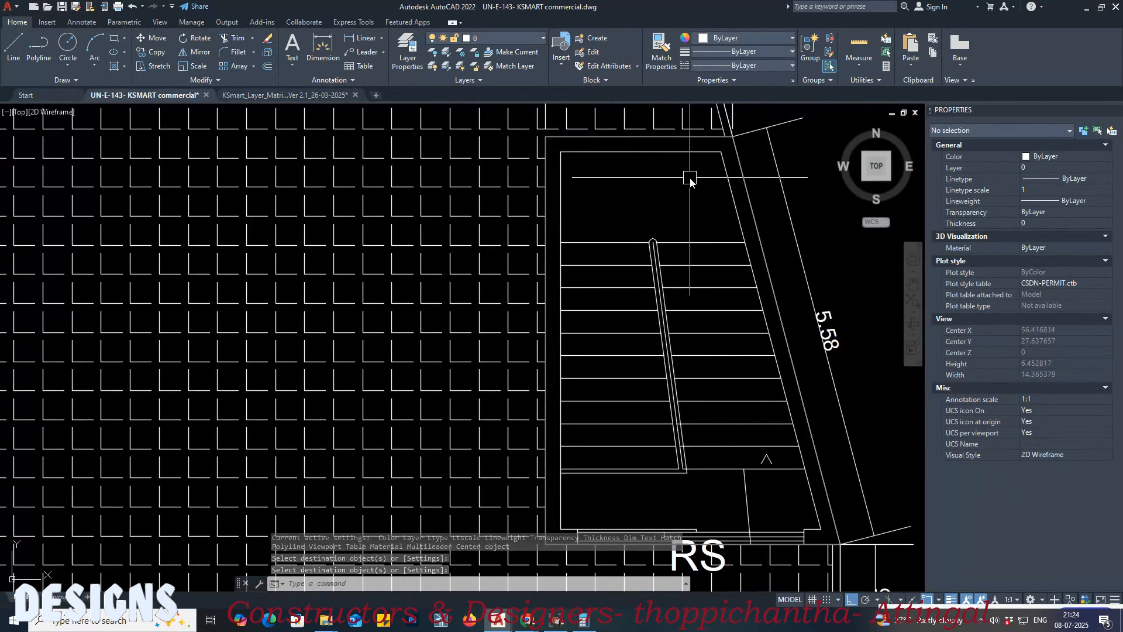
scroll(614, 188, "down", 4)
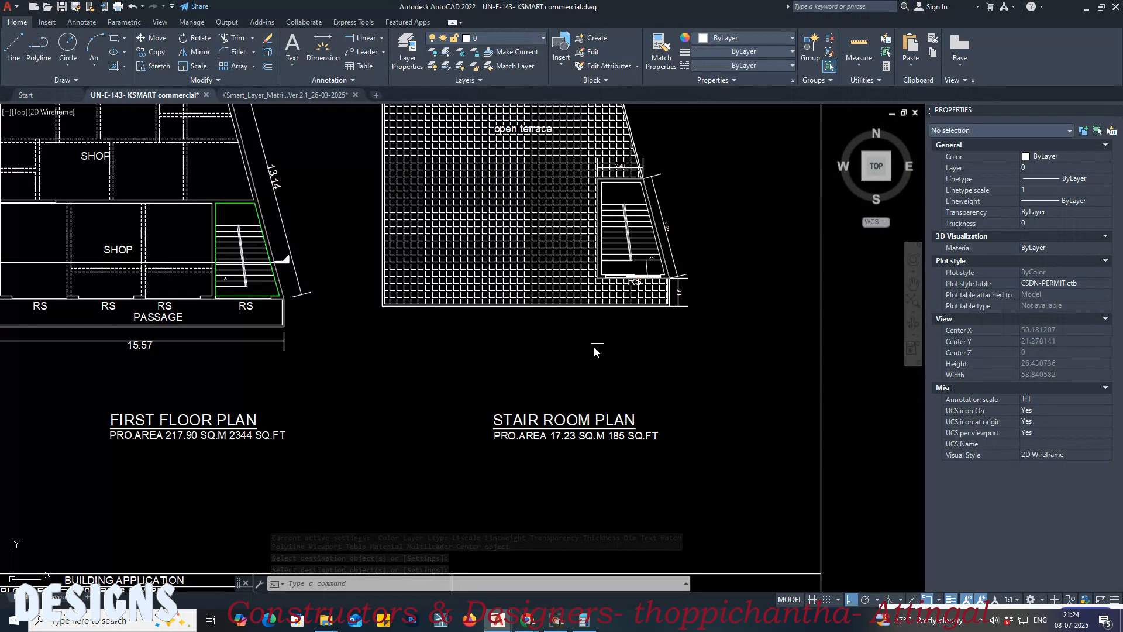
scroll(599, 154, "up", 6)
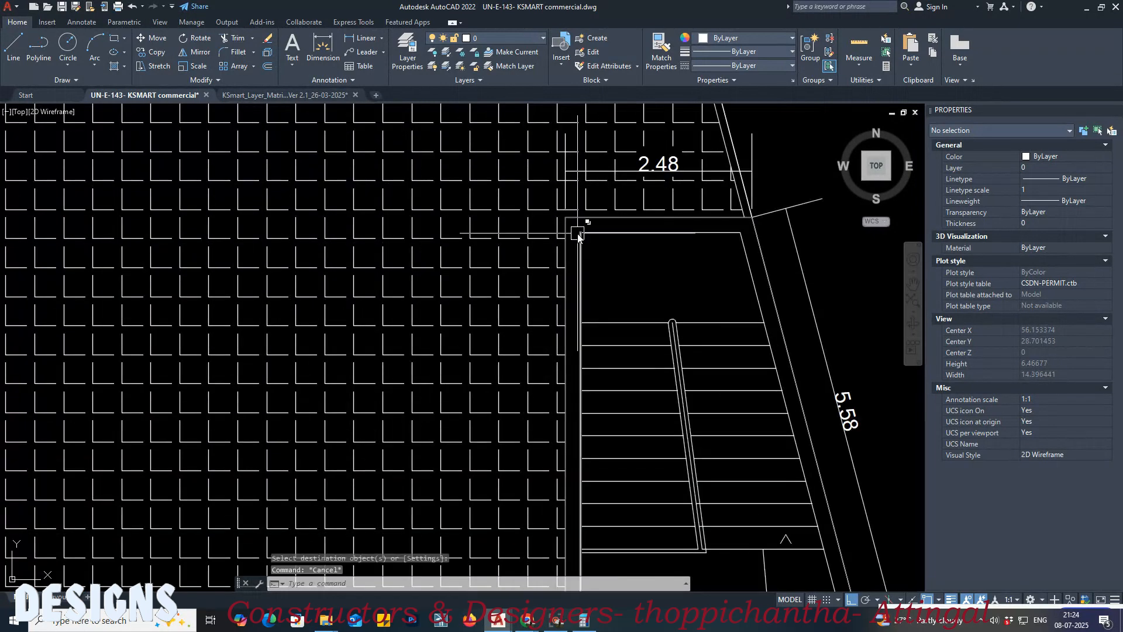
key("Return")
scroll(567, 218, "up", 2)
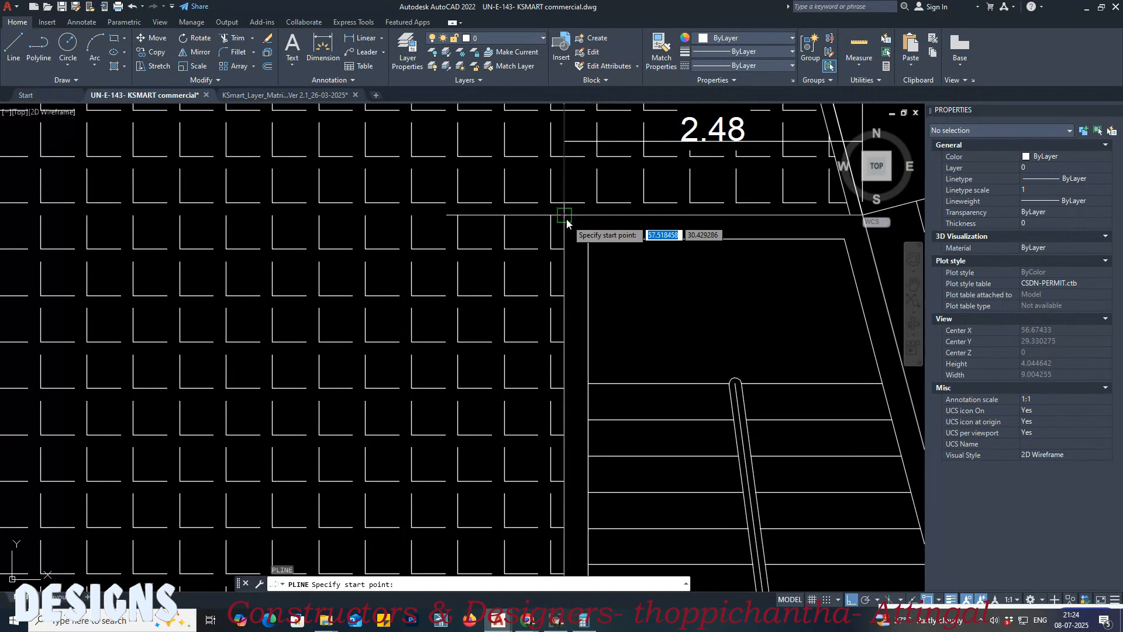
key("Escape")
key("Escape")
Step: Copy the stair room plan's outer wall outline, placing the duplicate slightly below the original
type("C")
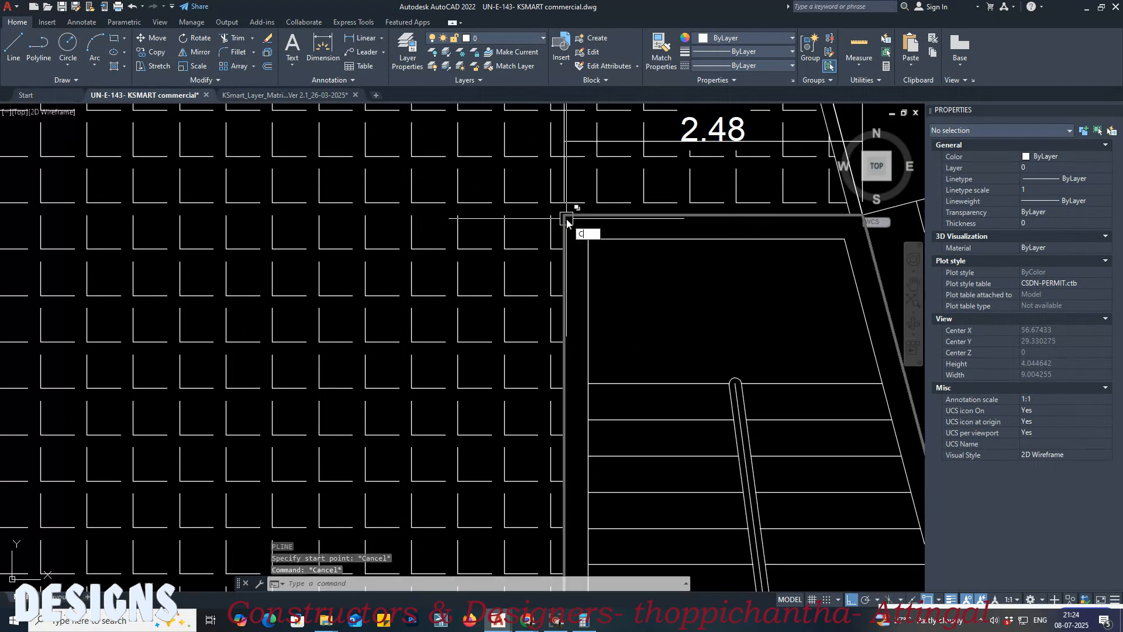
key("Return")
scroll(566, 232, "up", 2)
left_click(564, 231)
key("Return")
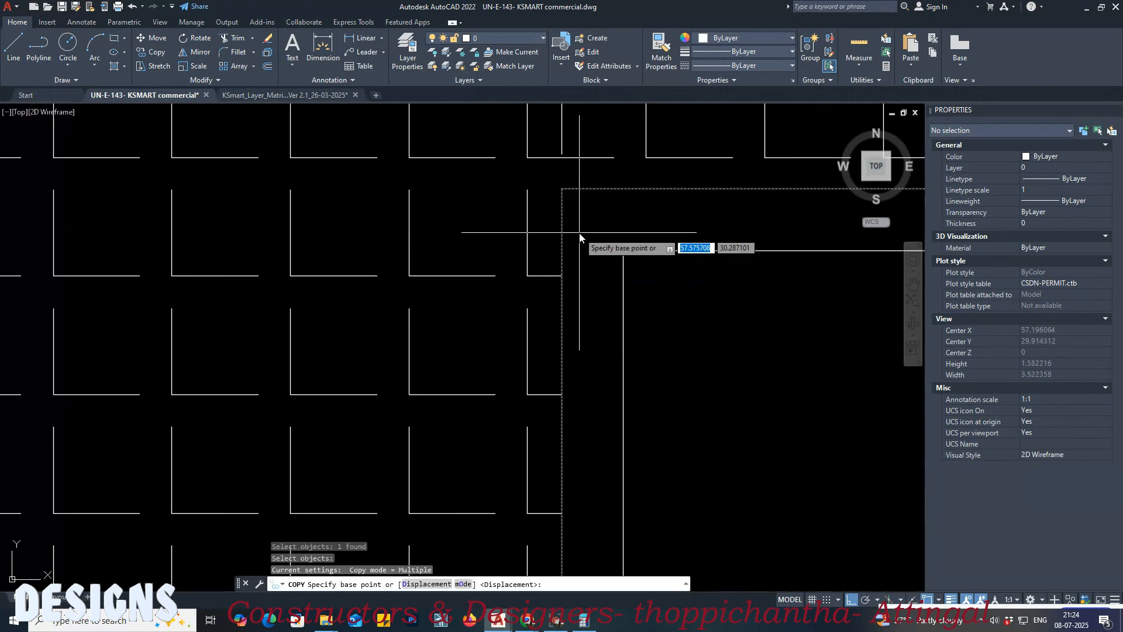
double_click(580, 232)
key("Return")
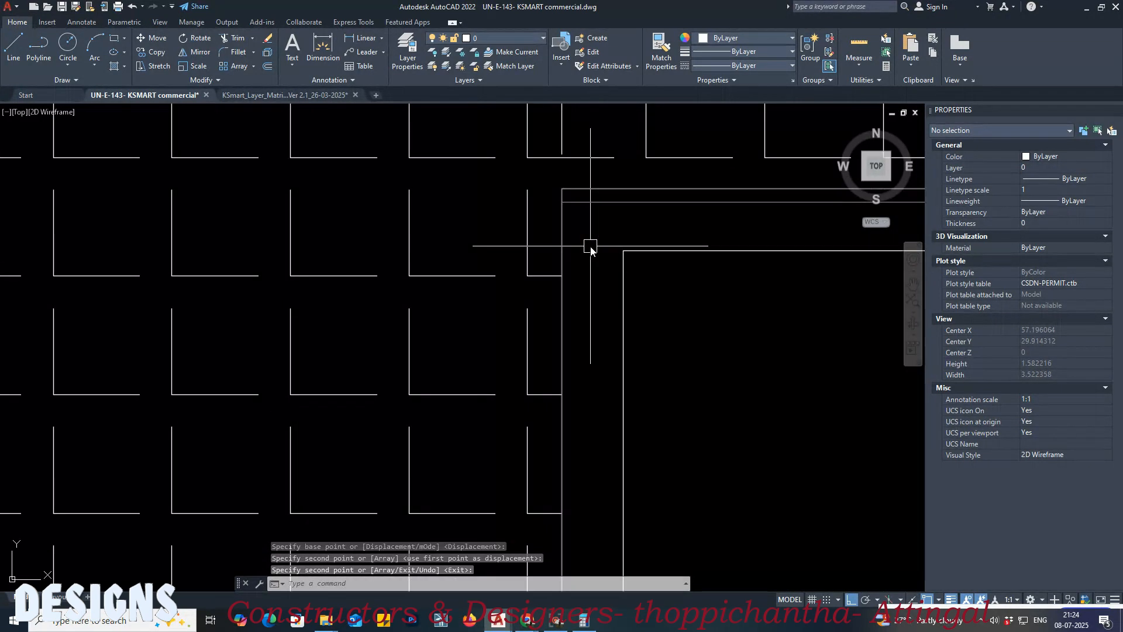
Step: Match the copied stair room outline's properties to the layer matrix swatch for General Stair 1 cabin, Block 1, Floor 1
left_click(290, 97)
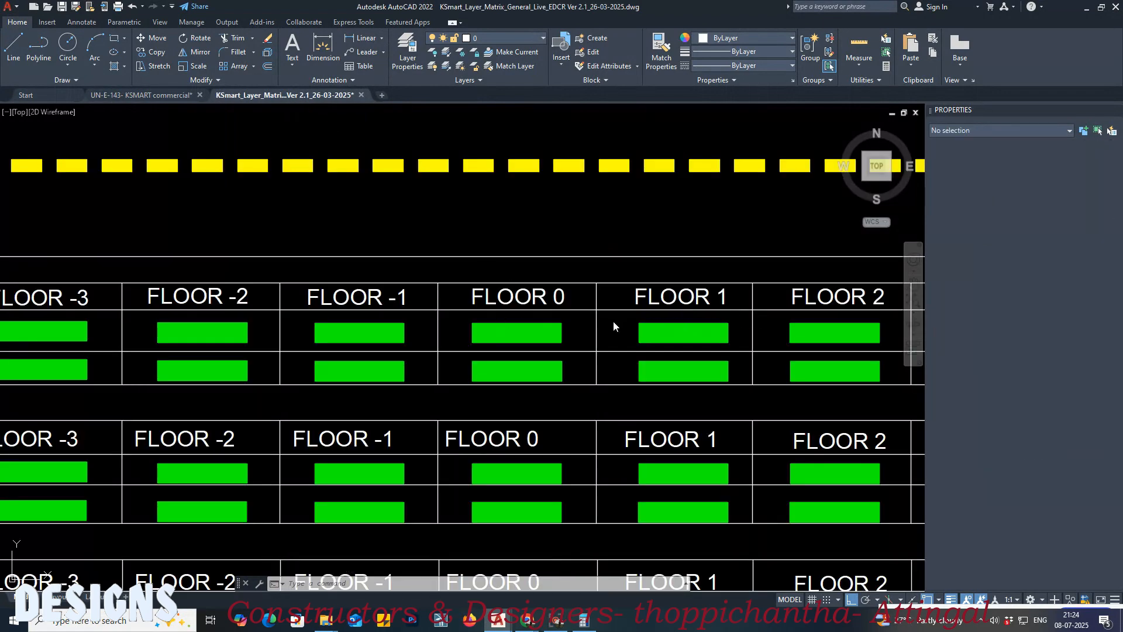
key("Return")
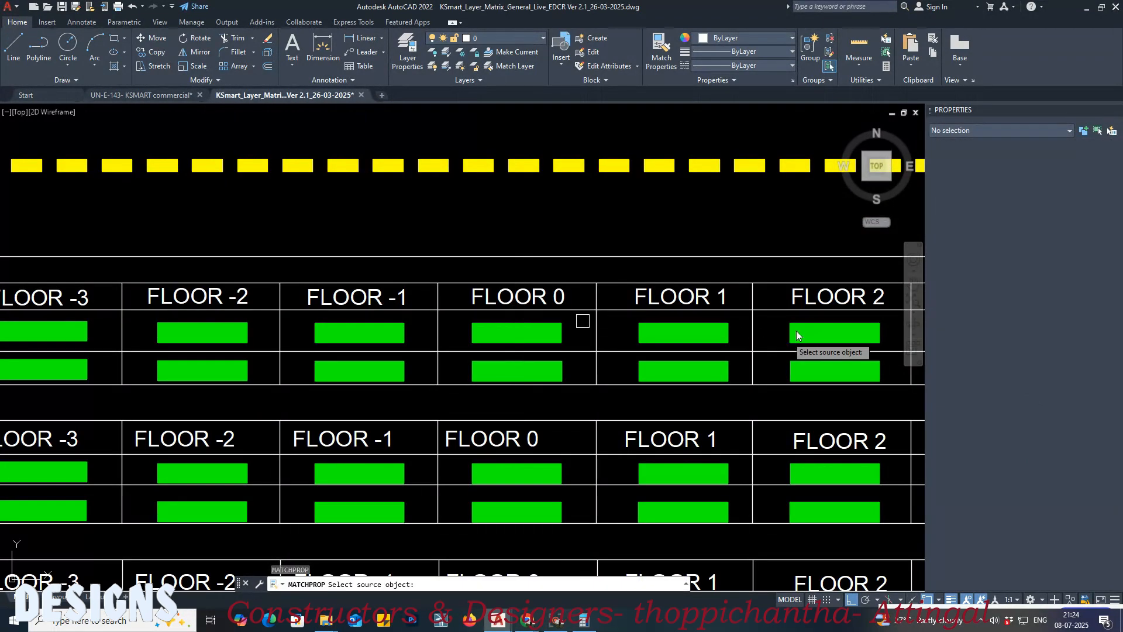
left_click(709, 331)
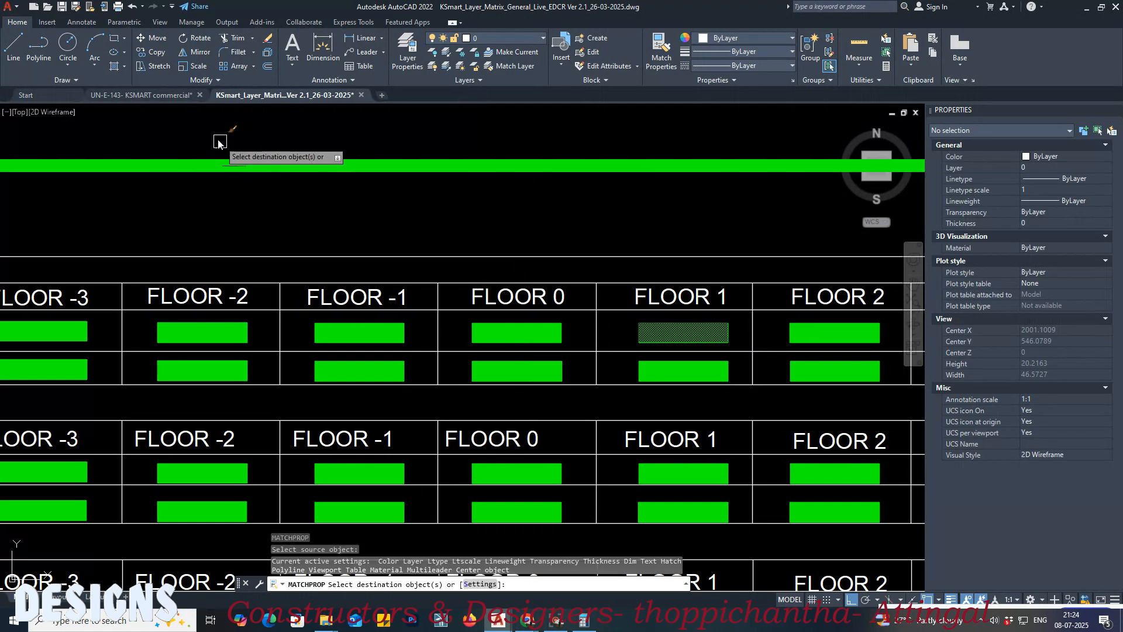
left_click(183, 97)
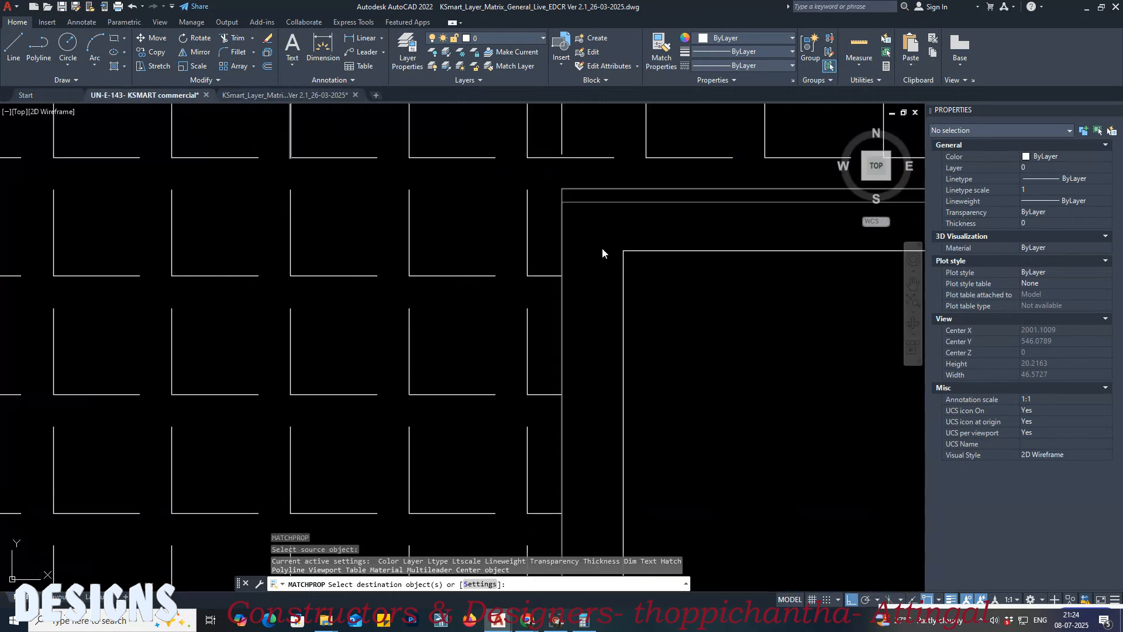
Step: Move the green stair room outline by its upper corner onto the matching corner of the original wall outline
type("m")
key("Return")
left_click(588, 205)
key("Return")
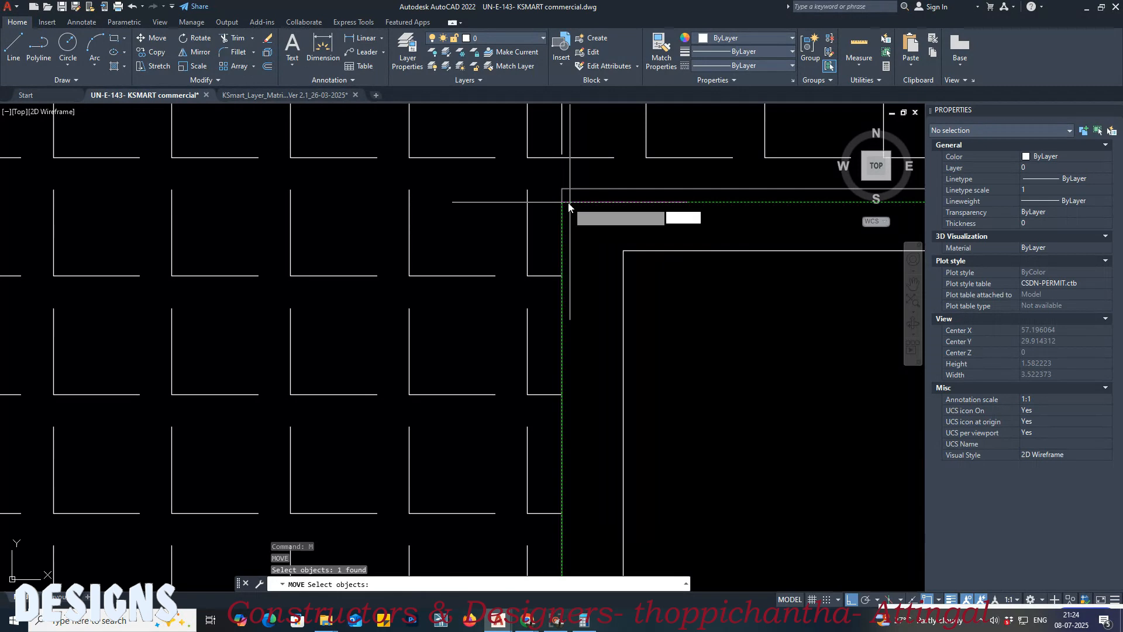
left_click(562, 202)
left_click(562, 189)
scroll(490, 185, "down", 5)
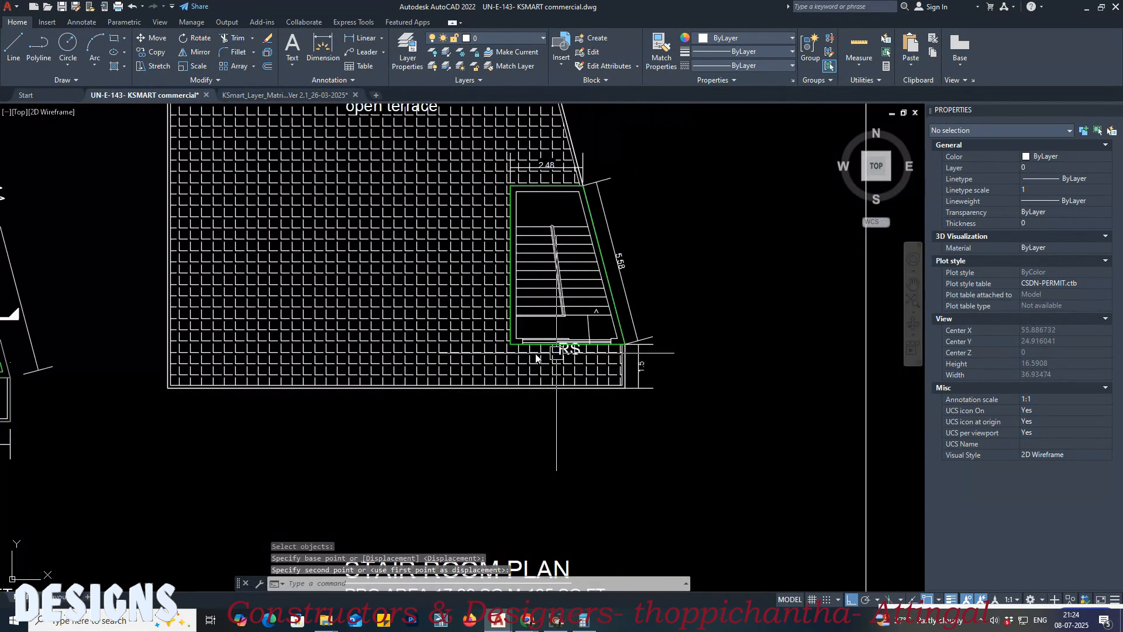
middle_click_drag(282, 316, 527, 368)
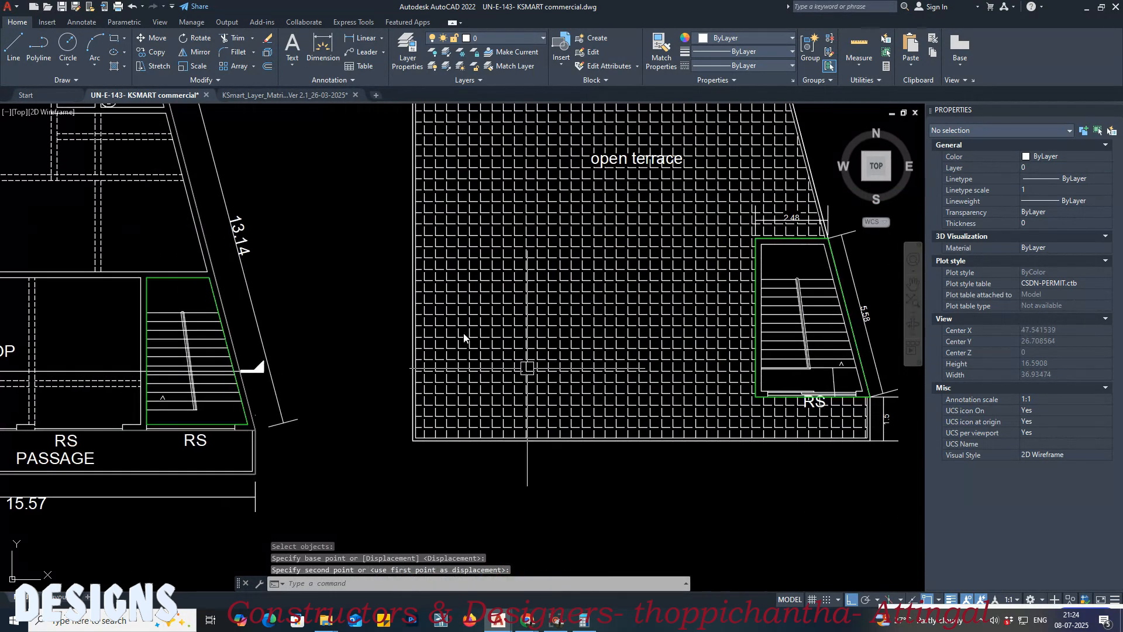
Step: In the layer matrix, examine the general stair cabin, landing and step layer rows and the sample general stair drawing
left_click(255, 98)
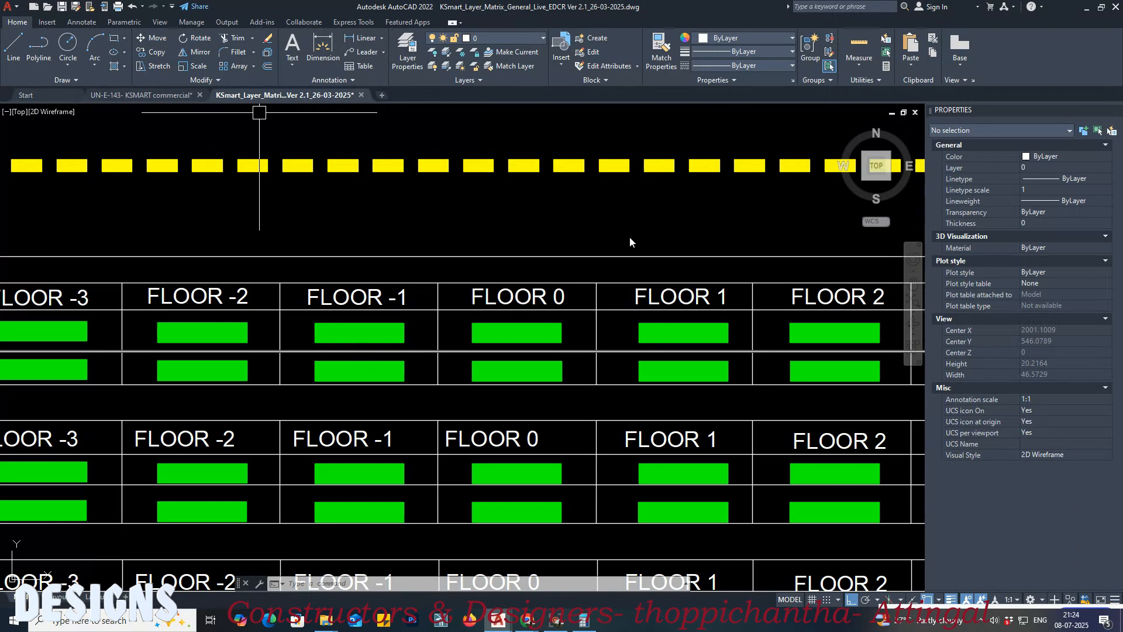
scroll(684, 249, "down", 8)
middle_click_drag(663, 256, 732, 257)
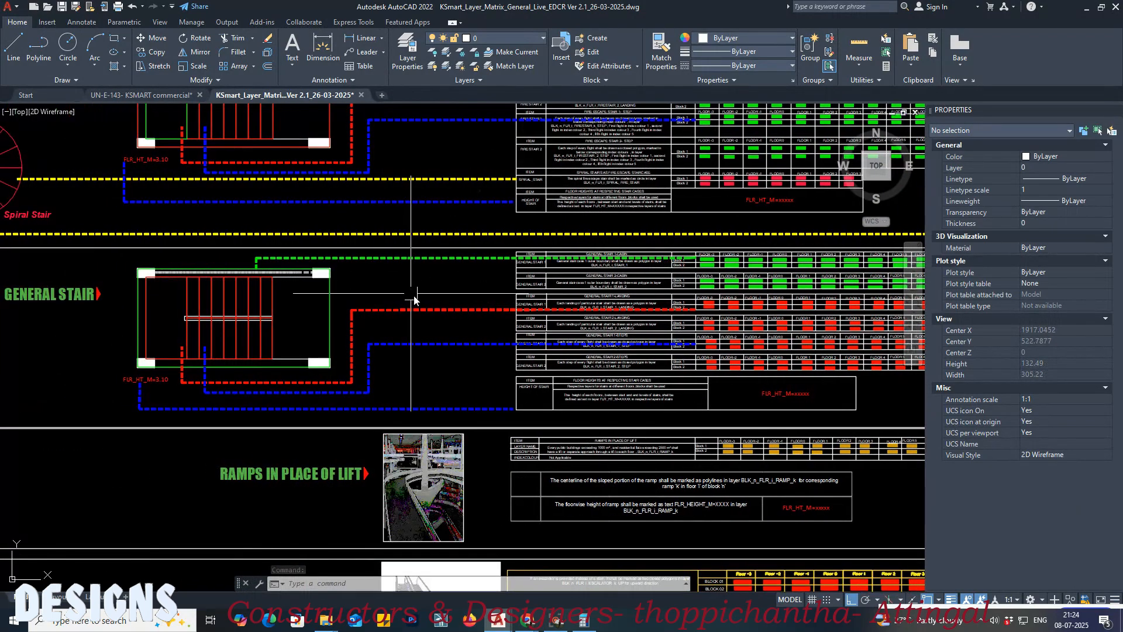
scroll(679, 298, "up", 4)
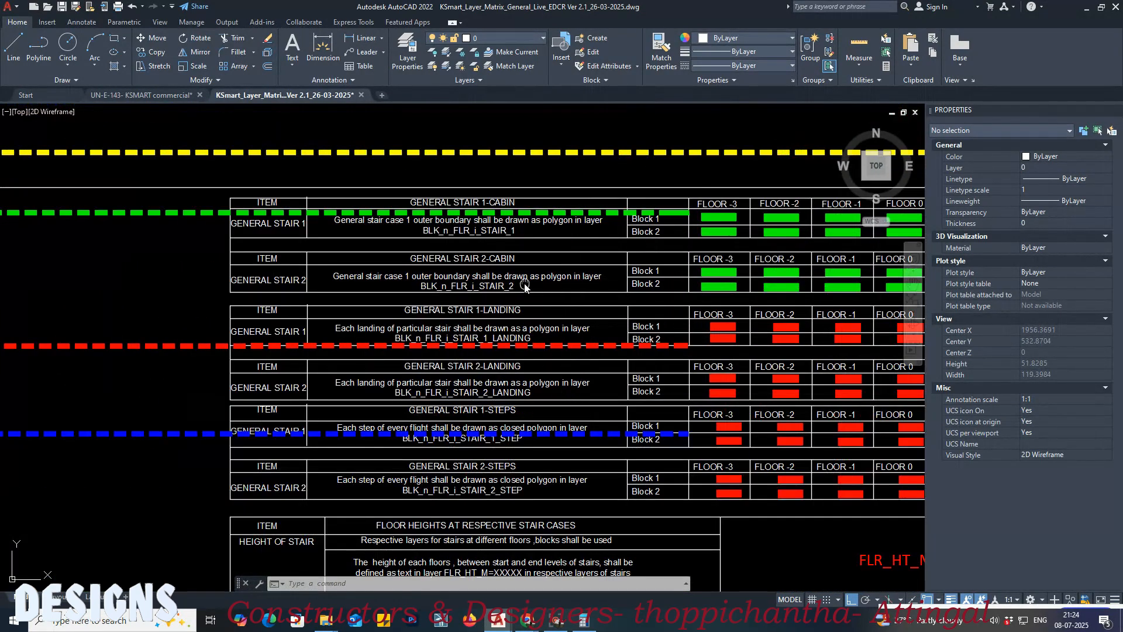
scroll(481, 234, "up", 4)
scroll(553, 245, "down", 2)
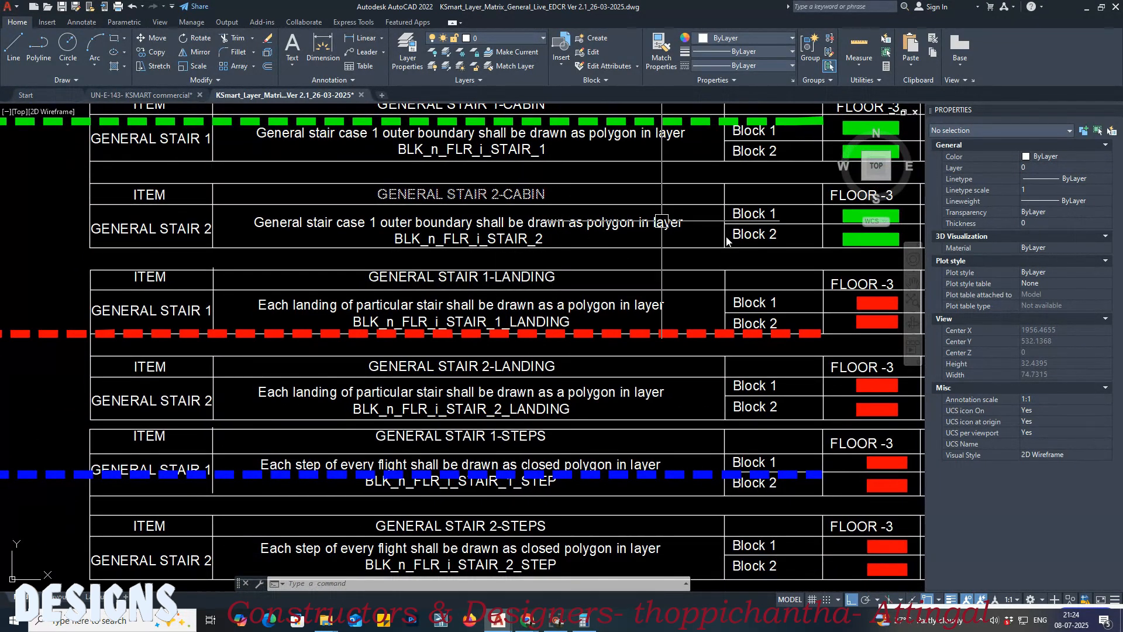
middle_click_drag(599, 268, 485, 301)
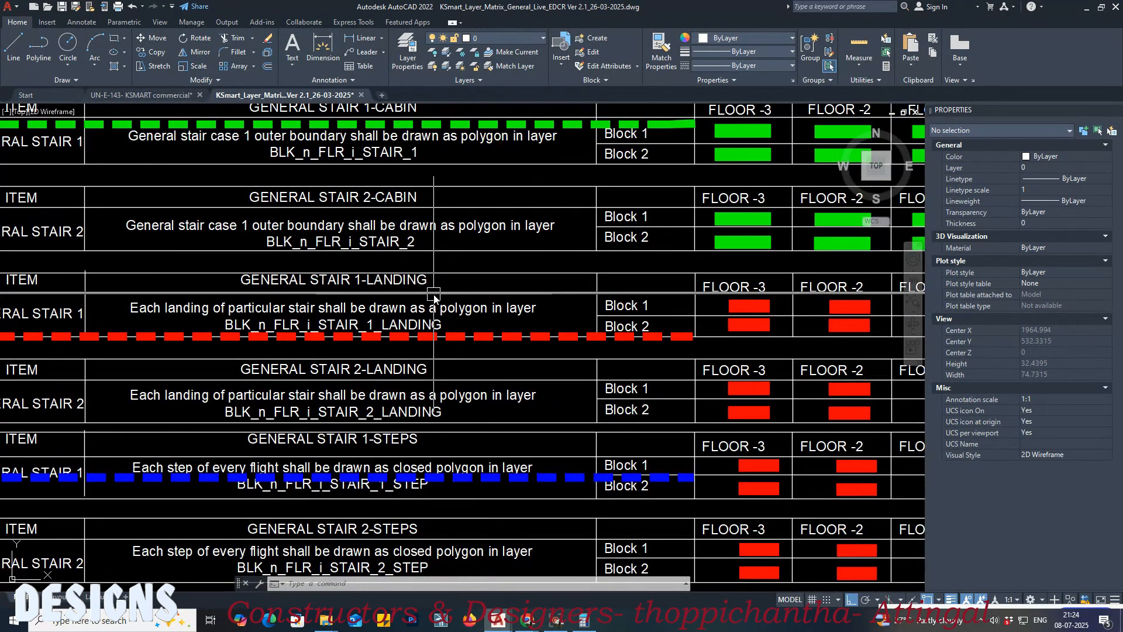
middle_click_drag(573, 297, 816, 345)
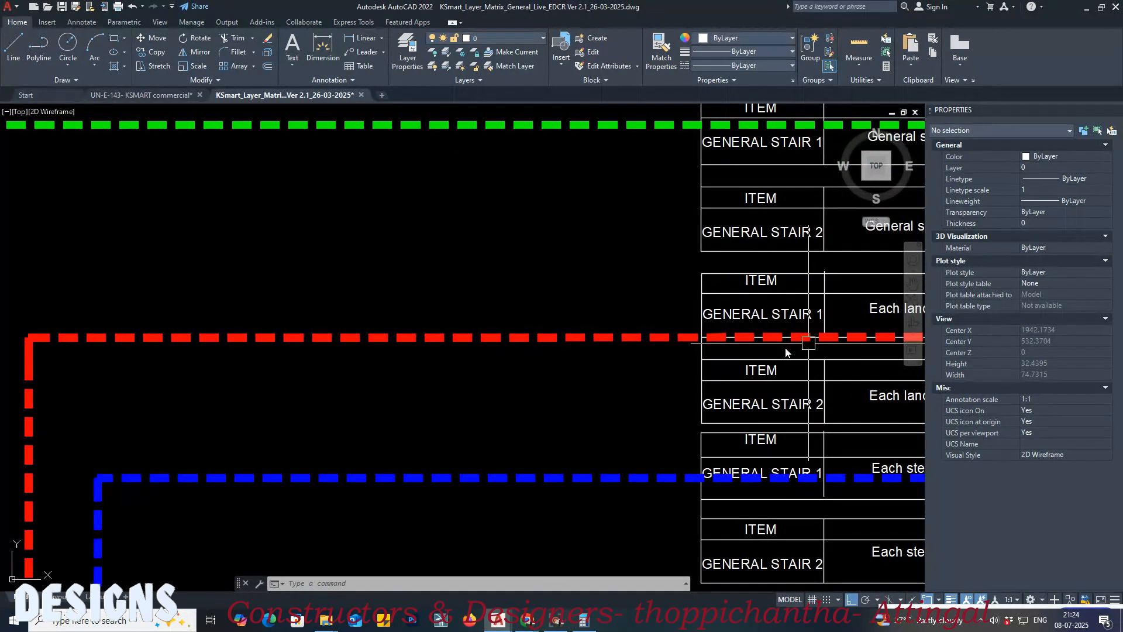
scroll(552, 264, "down", 5)
scroll(351, 363, "up", 3)
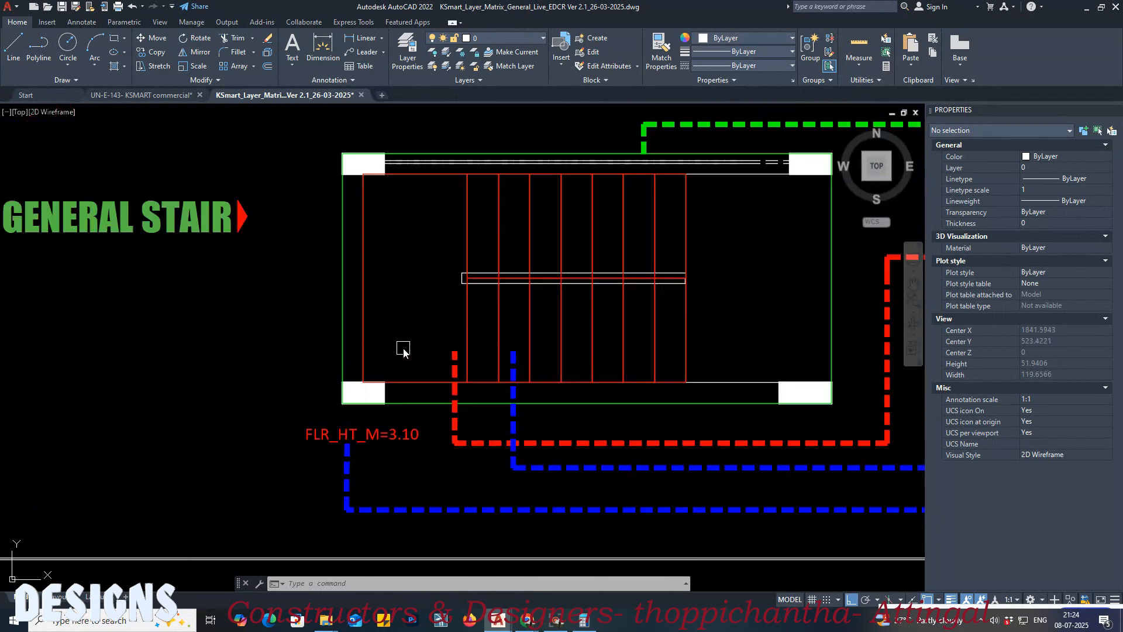
Step: Inspect the properties of the sample stair's landing polyline and overlapping line, and locate the matrix's general stair landing rows
left_click(368, 320)
left_click(365, 315)
left_click(365, 302)
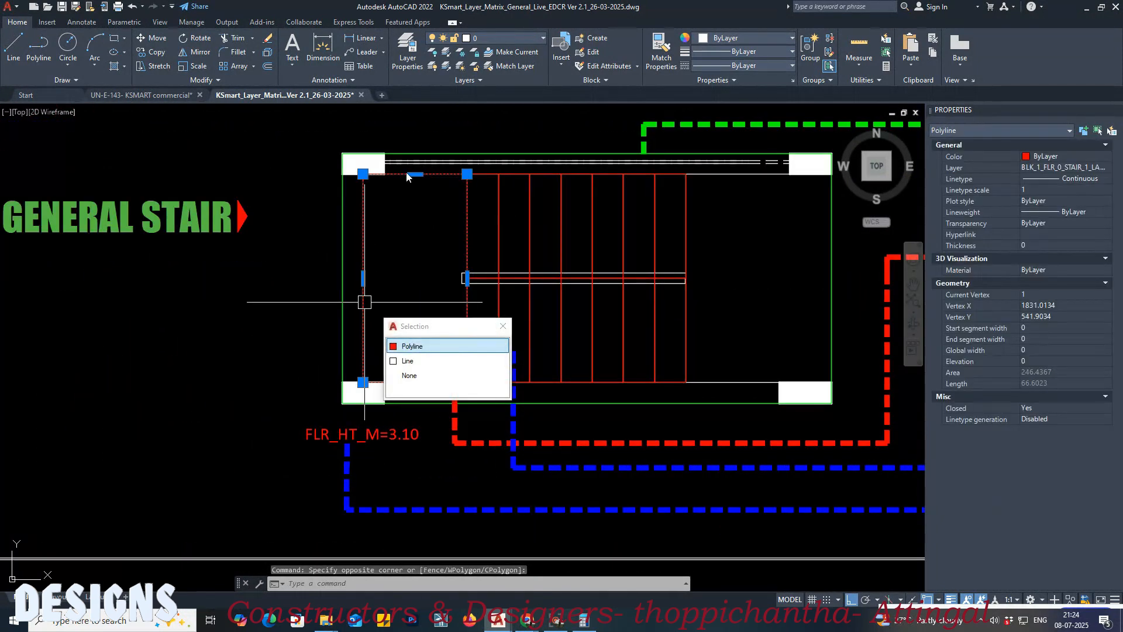
key("Down")
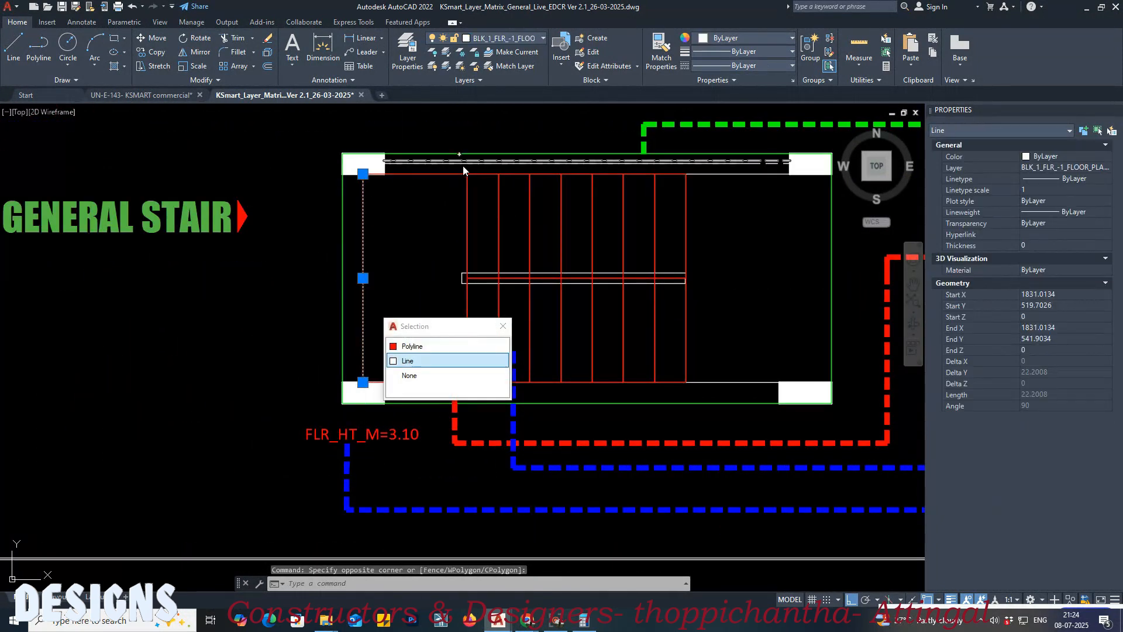
middle_click_drag(677, 301, 371, 325)
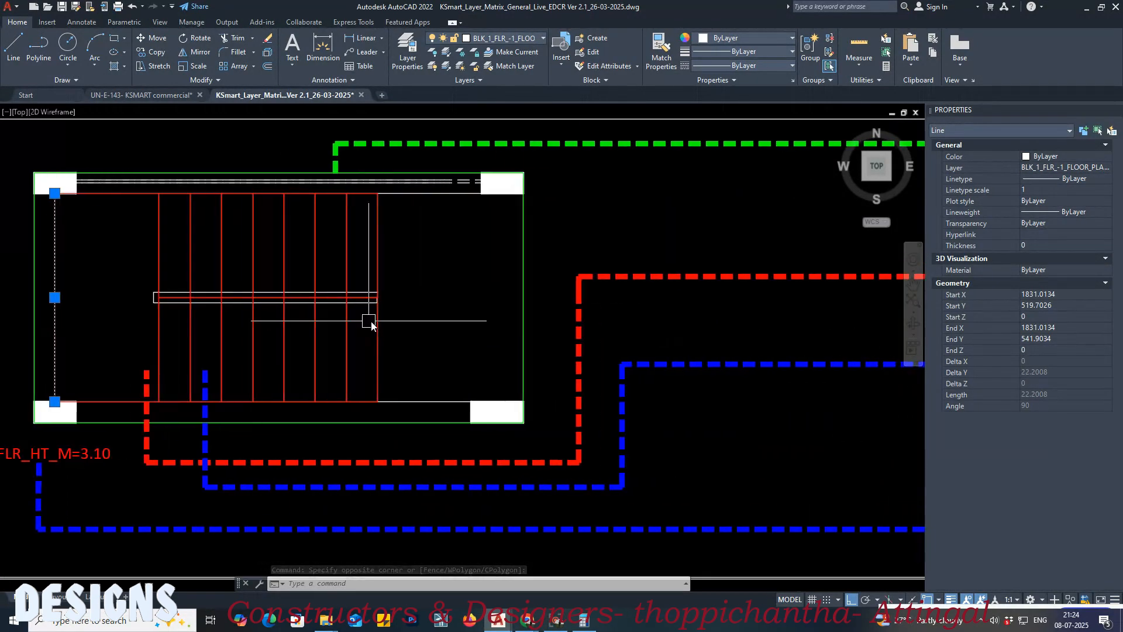
middle_click_drag(760, 339, 259, 328)
middle_click_drag(706, 272, 233, 317)
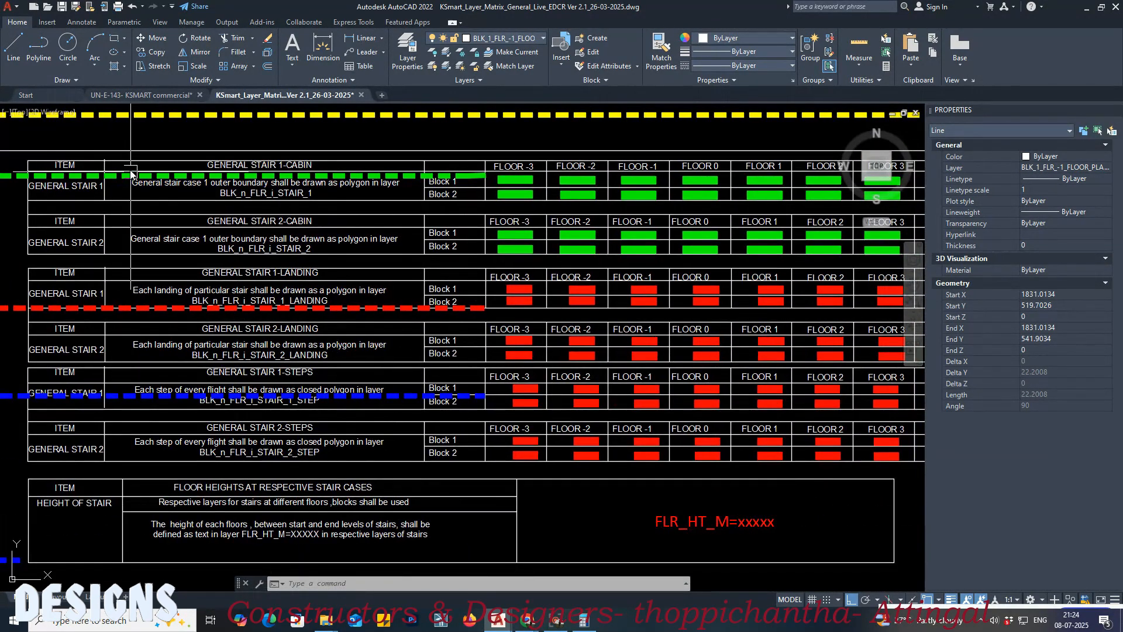
Step: In the commercial building drawing, trace the ground floor stair landing around the toilet area with a closed polyline ending at the first step line
left_click(147, 96)
scroll(346, 290, "down", 3)
scroll(76, 306, "down", 2)
scroll(170, 286, "up", 10)
key("Escape")
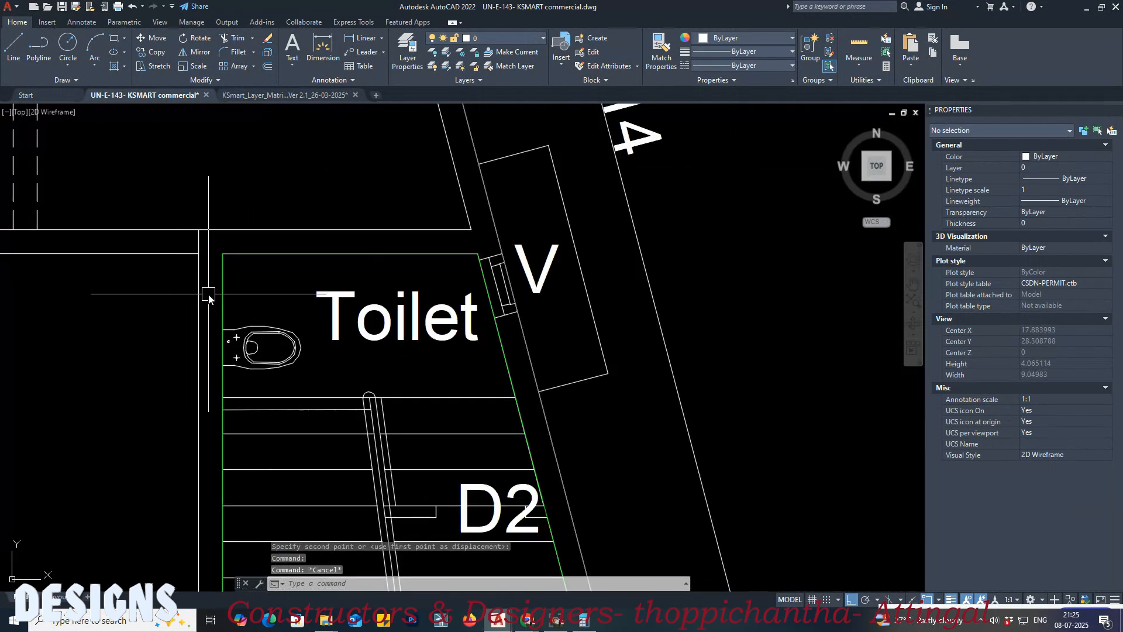
type("PL")
key("Return")
left_click(223, 254)
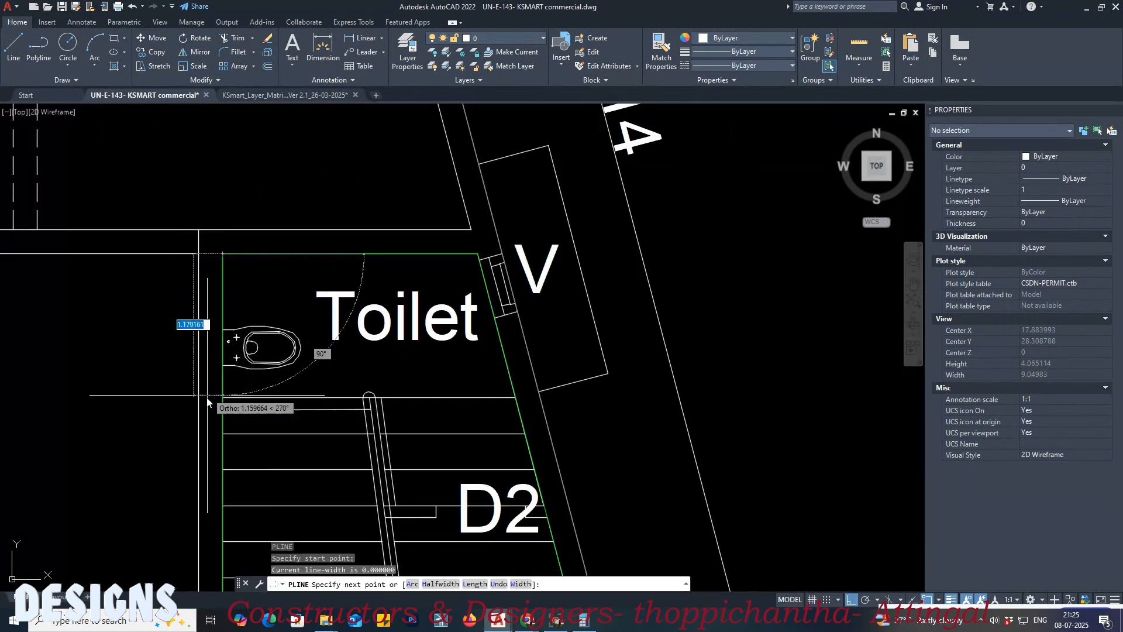
left_click(218, 397)
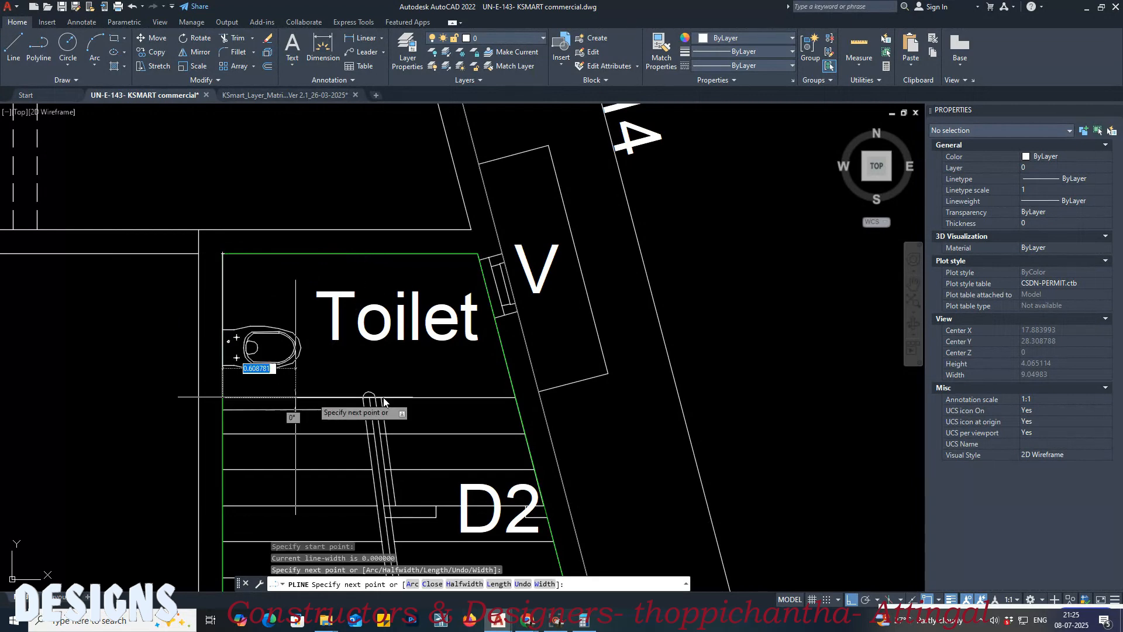
left_click(509, 399)
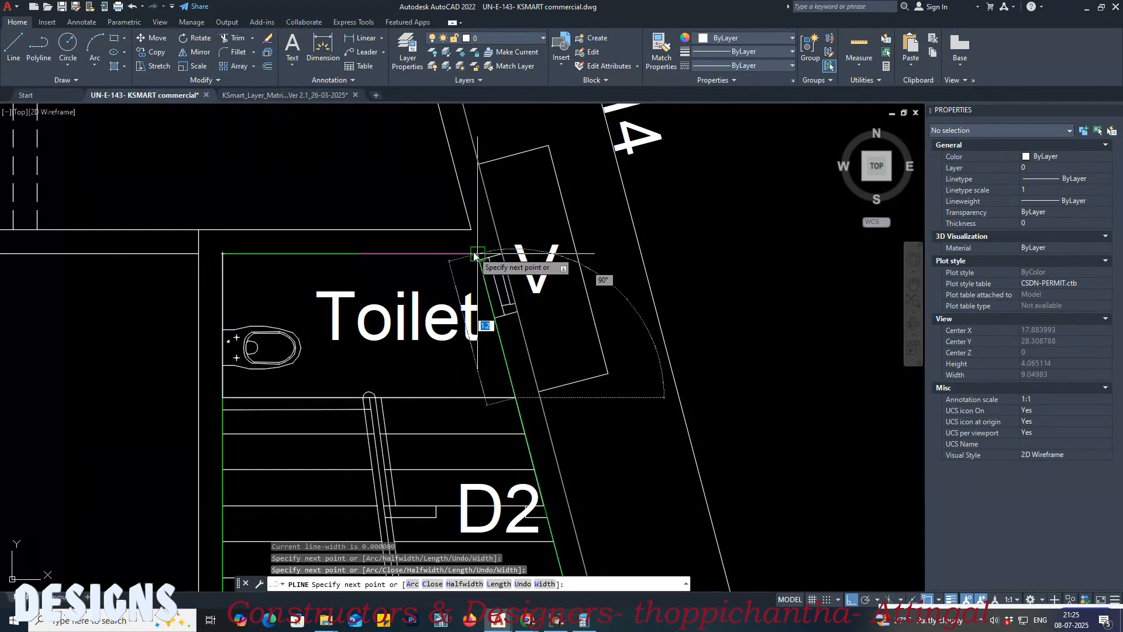
scroll(474, 258, "up", 4)
left_click(487, 255)
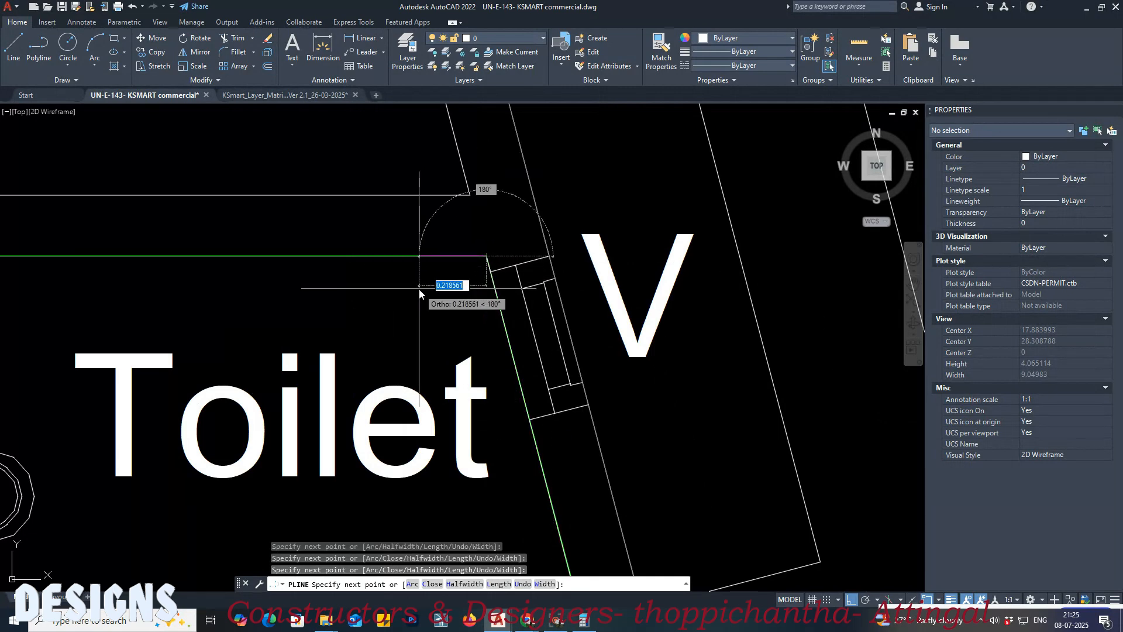
type("c")
key("Return")
Step: Trace the first floor plan's stair landing with a closed polyline from the inner walls to the first step line
scroll(419, 289, "down", 3)
middle_click_drag(864, 322, 529, 327)
middle_click_drag(857, 351, 617, 354)
scroll(616, 353, "up", 2)
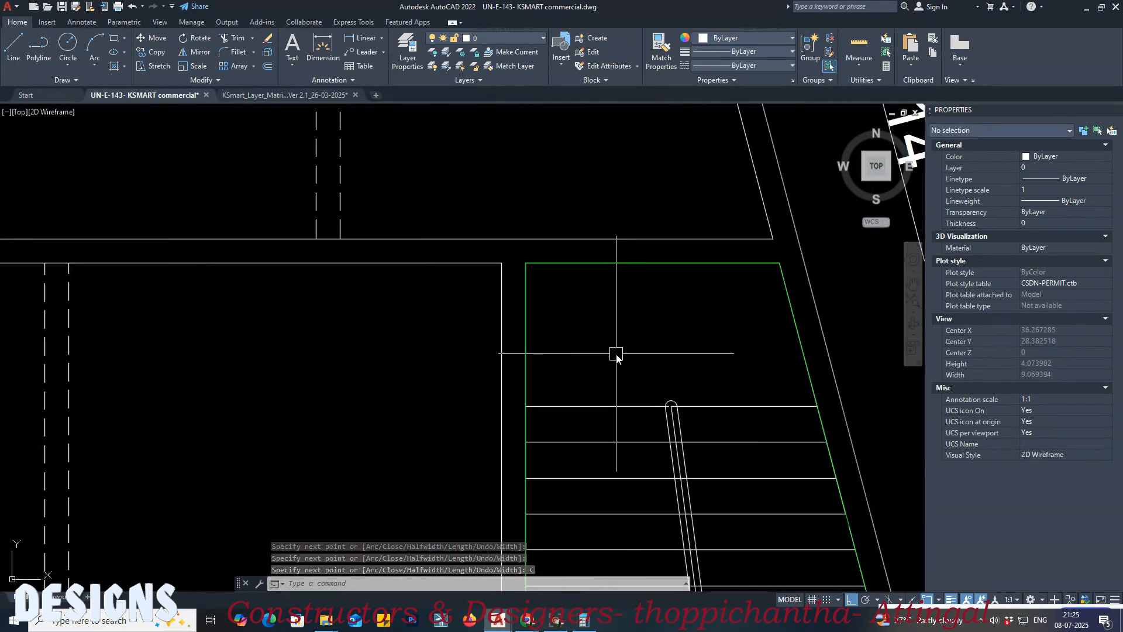
key("Return")
left_click(526, 406)
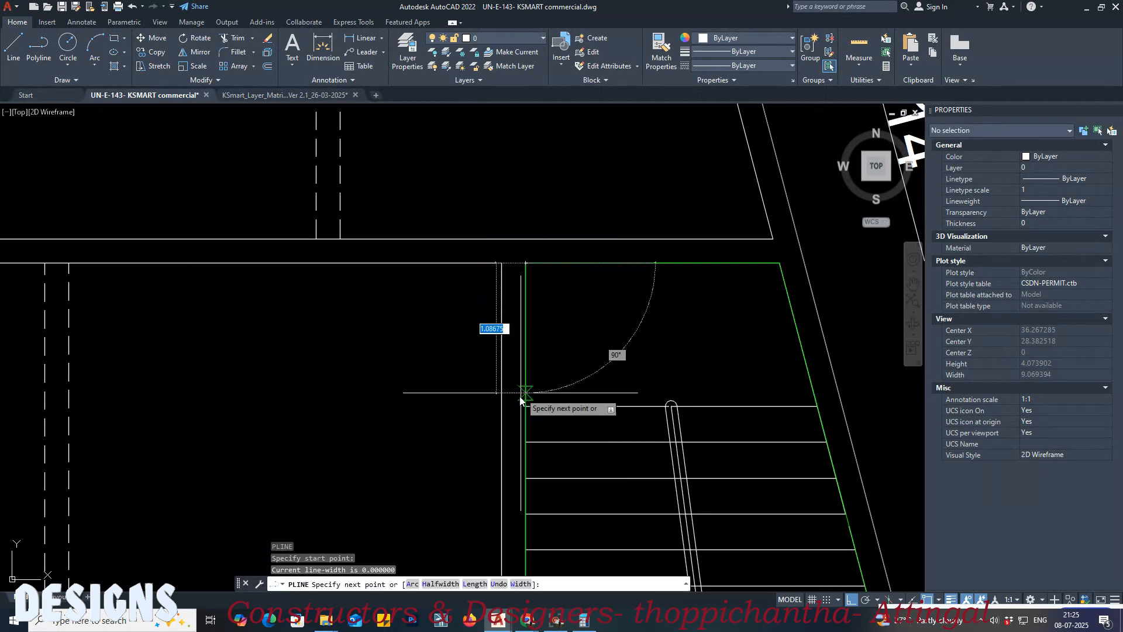
left_click(819, 408)
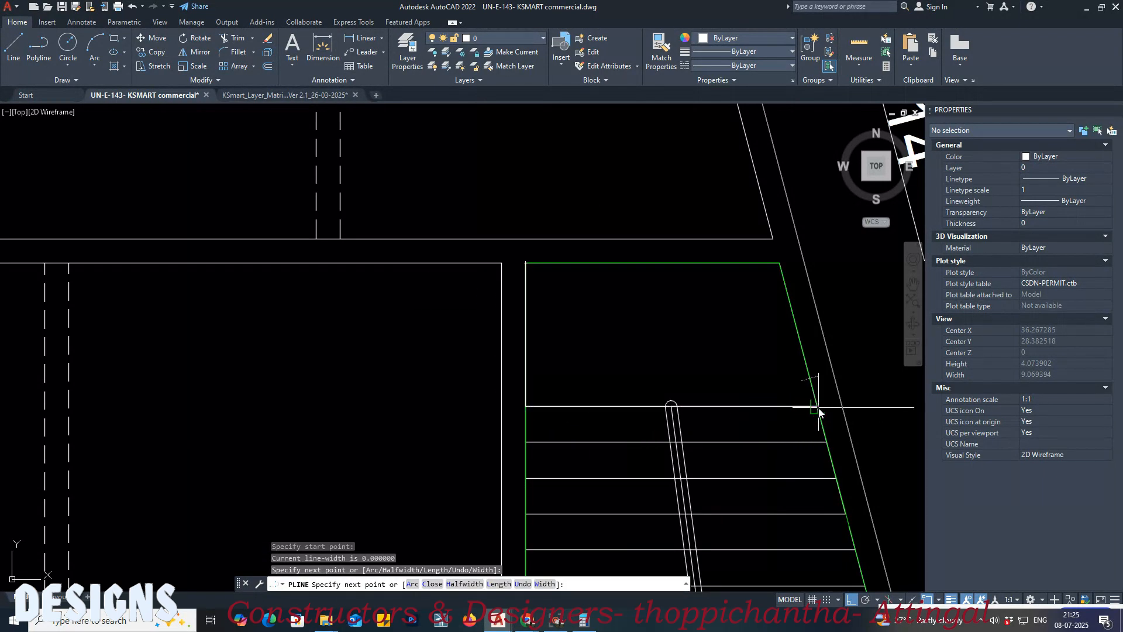
left_click(783, 265)
key("Return")
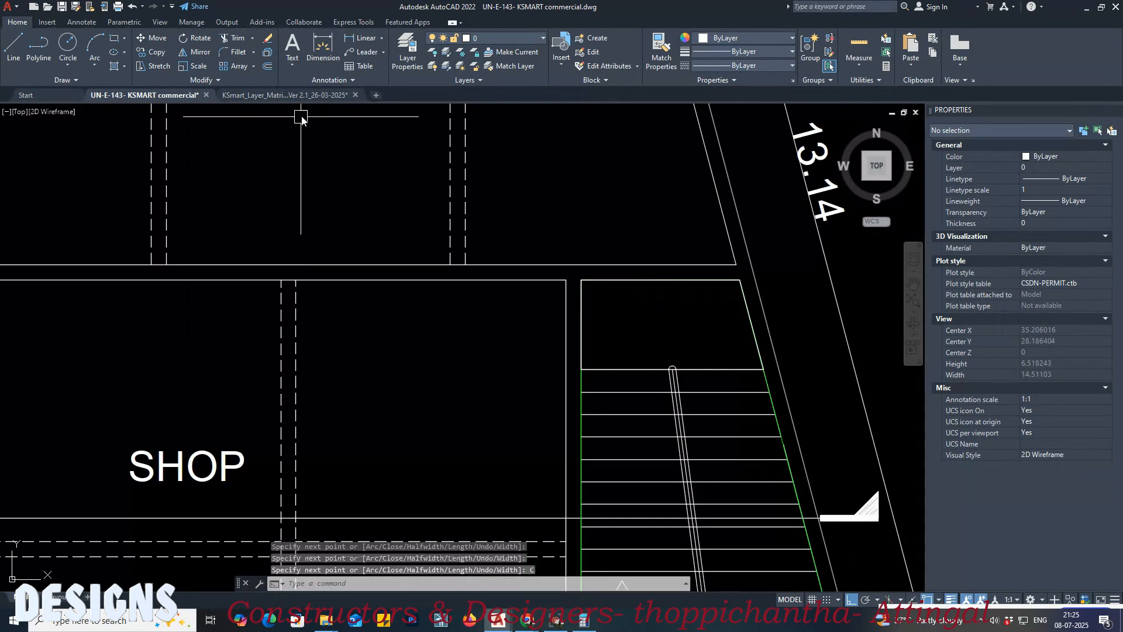
Step: Match the ground floor stair landing polyline to the layer matrix's General Stair 1 landing hatch for Block 1, Floor 0
left_click(285, 95)
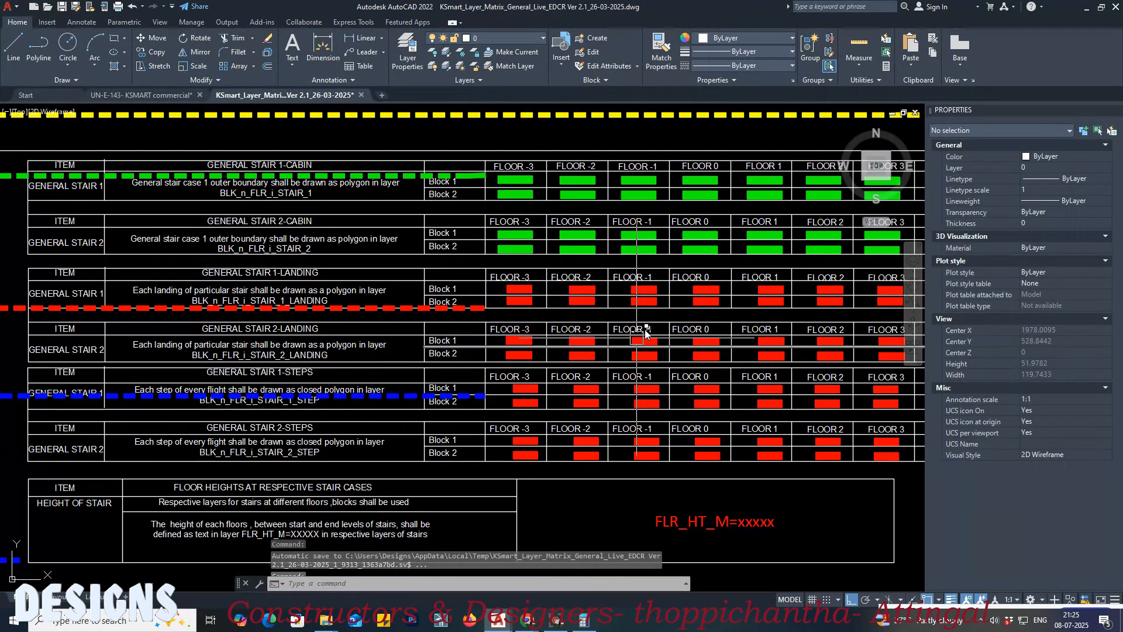
scroll(646, 333, "up", 4)
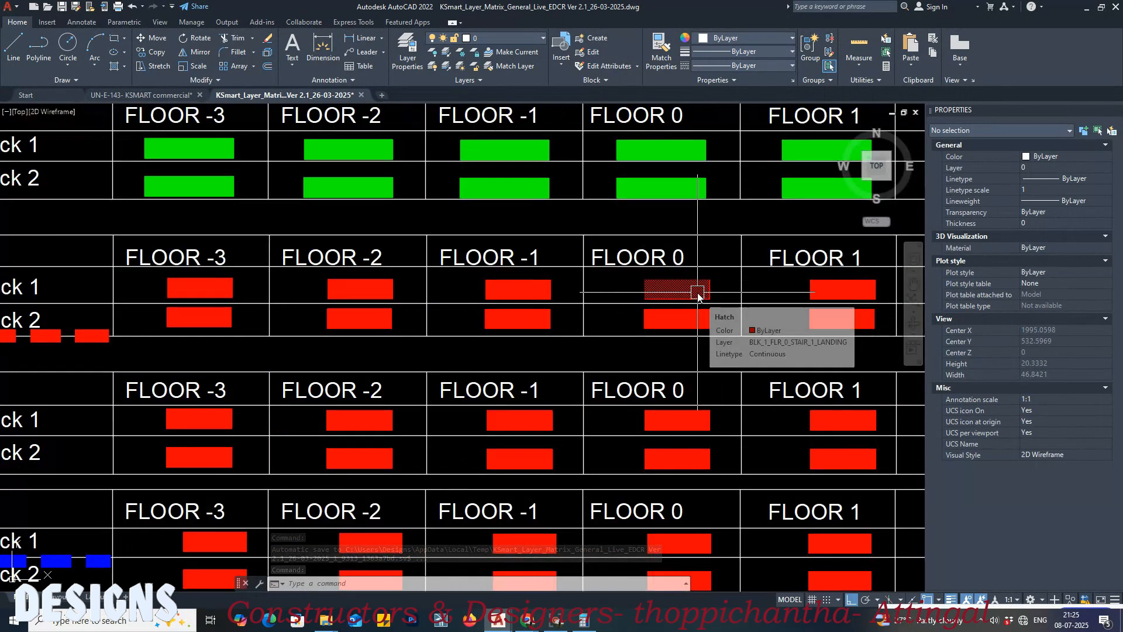
type("MA")
key("Return")
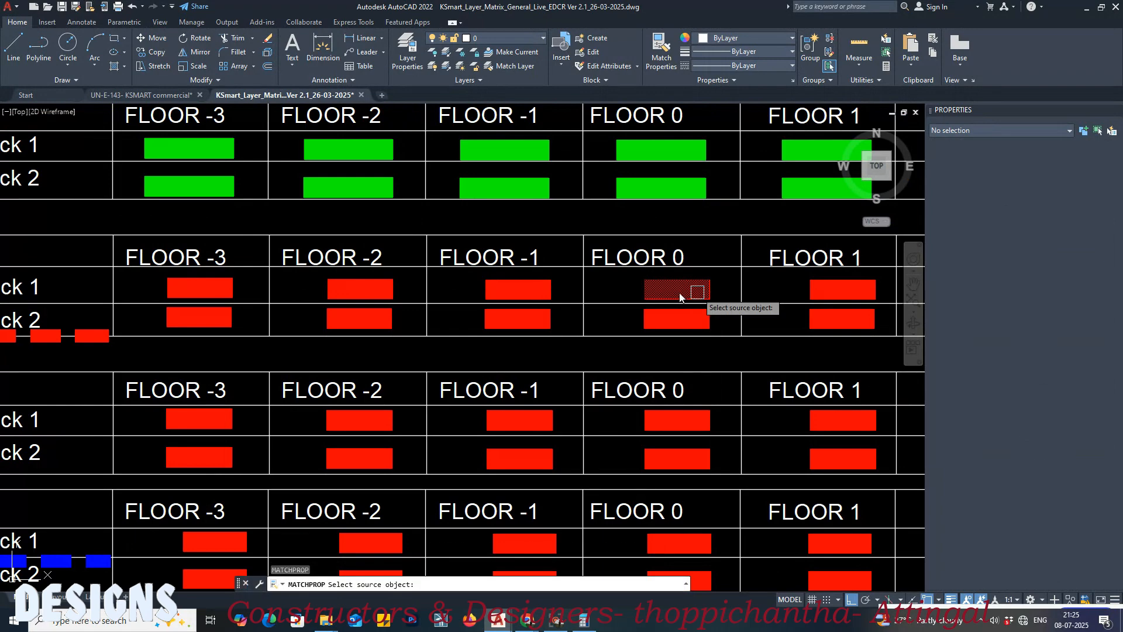
left_click(679, 297)
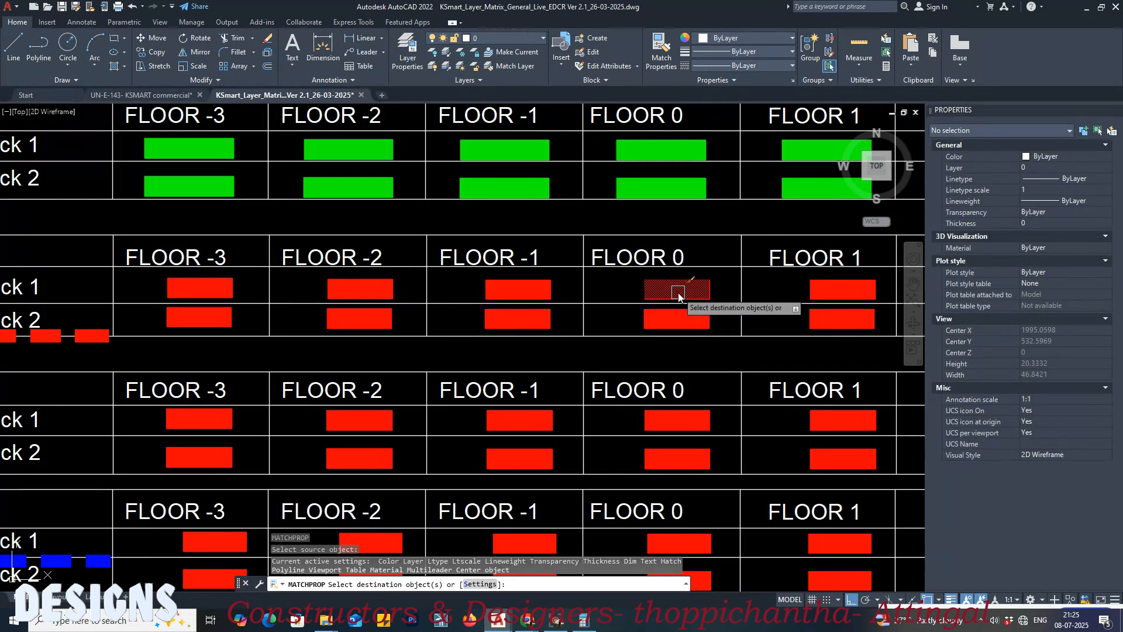
scroll(679, 296, "down", 2)
middle_click_drag(678, 292, 907, 318)
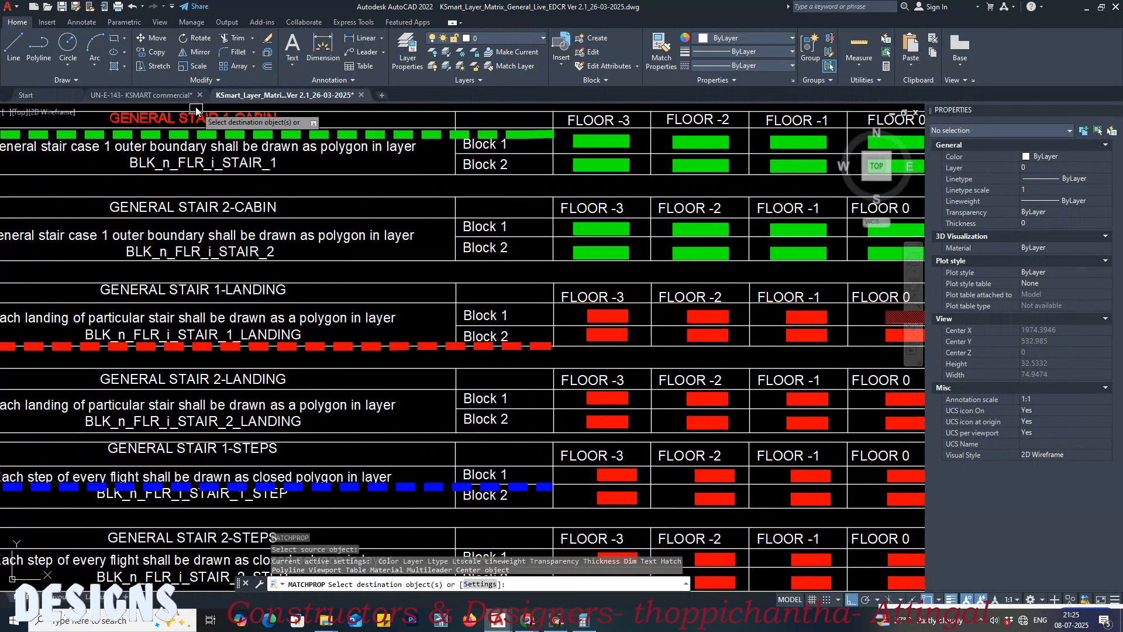
left_click(166, 98)
scroll(300, 302, "down", 3)
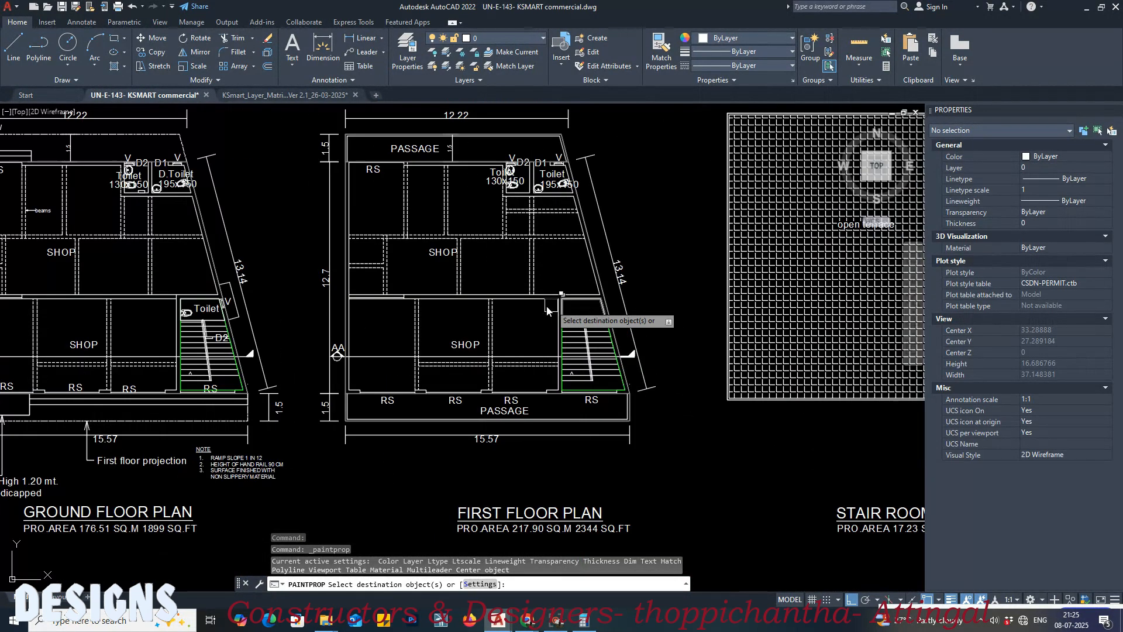
scroll(160, 322, "up", 6)
left_click(256, 252)
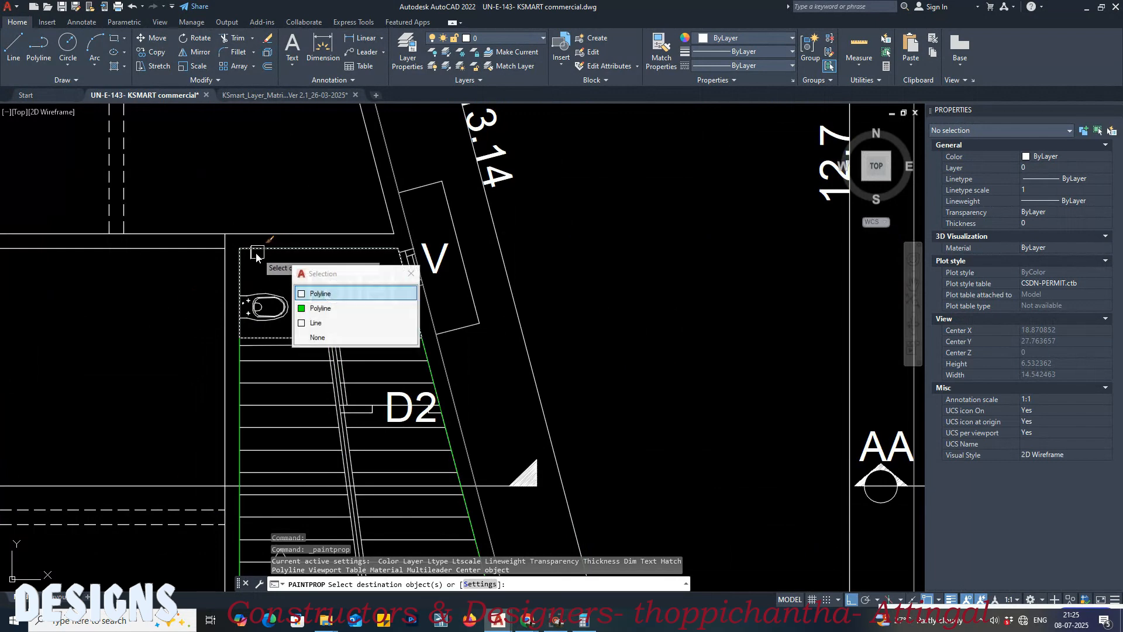
key("Return")
key("Return")
Step: Match the first floor stair landing polyline to the layer matrix's General Stair 1 landing hatch for Block 1, Floor 1
left_click(349, 97)
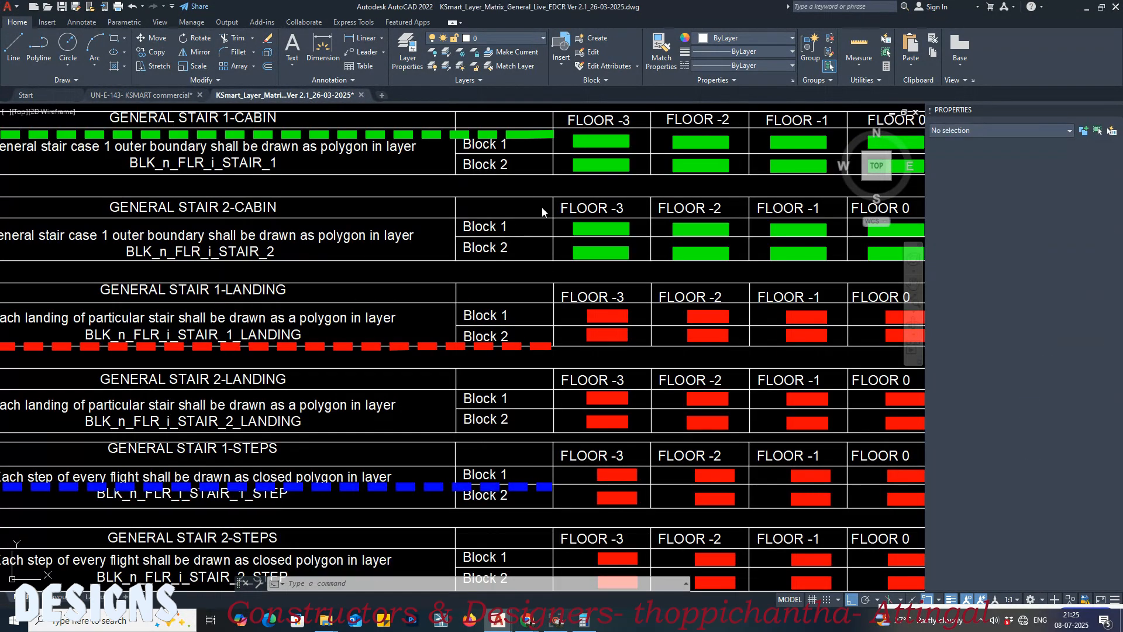
scroll(447, 251, "down", 2)
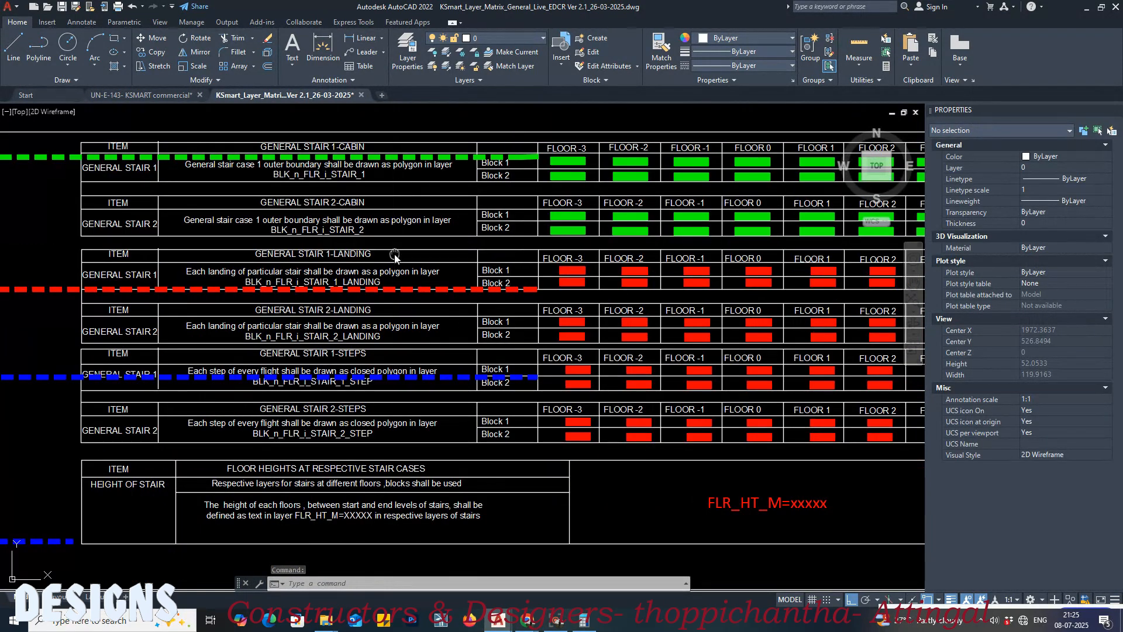
scroll(676, 282, "up", 6)
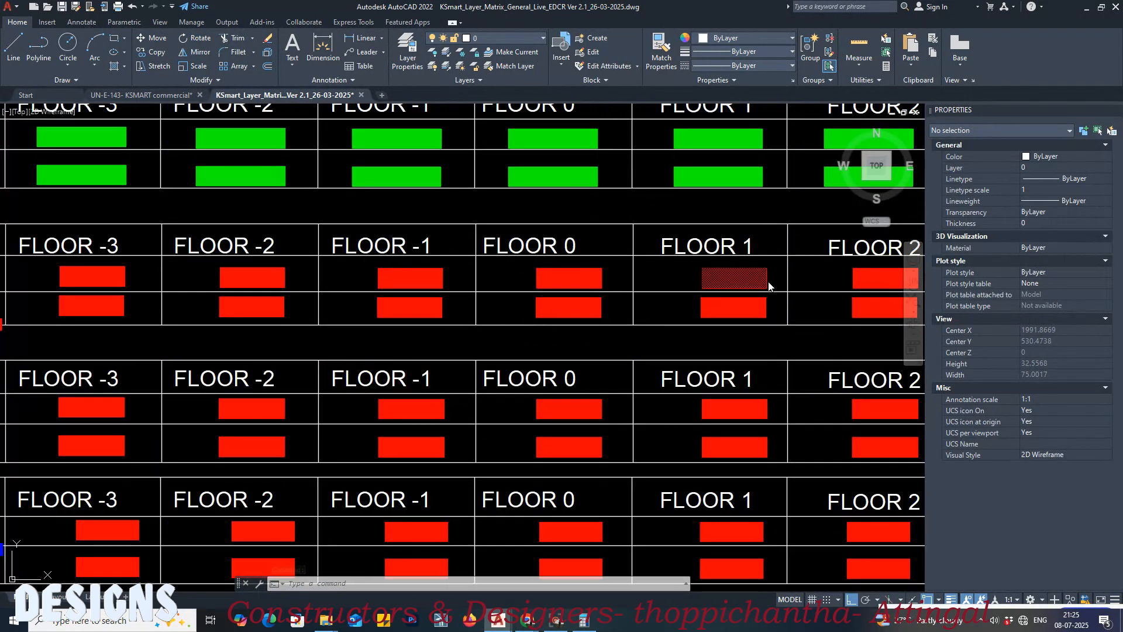
type("ma")
key("Return")
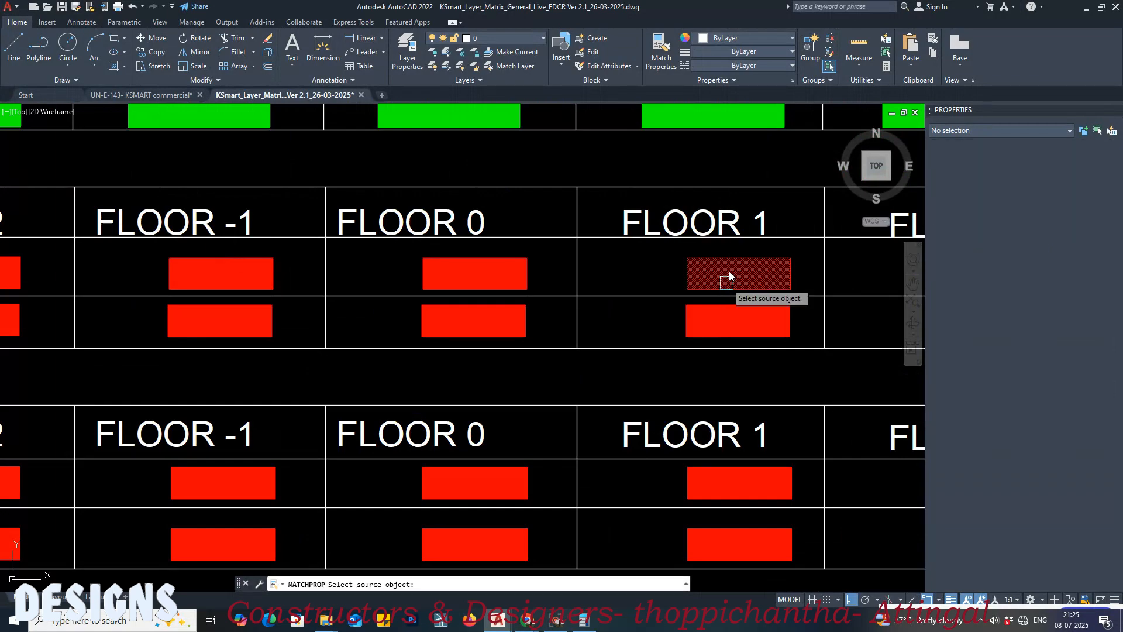
left_click(732, 275)
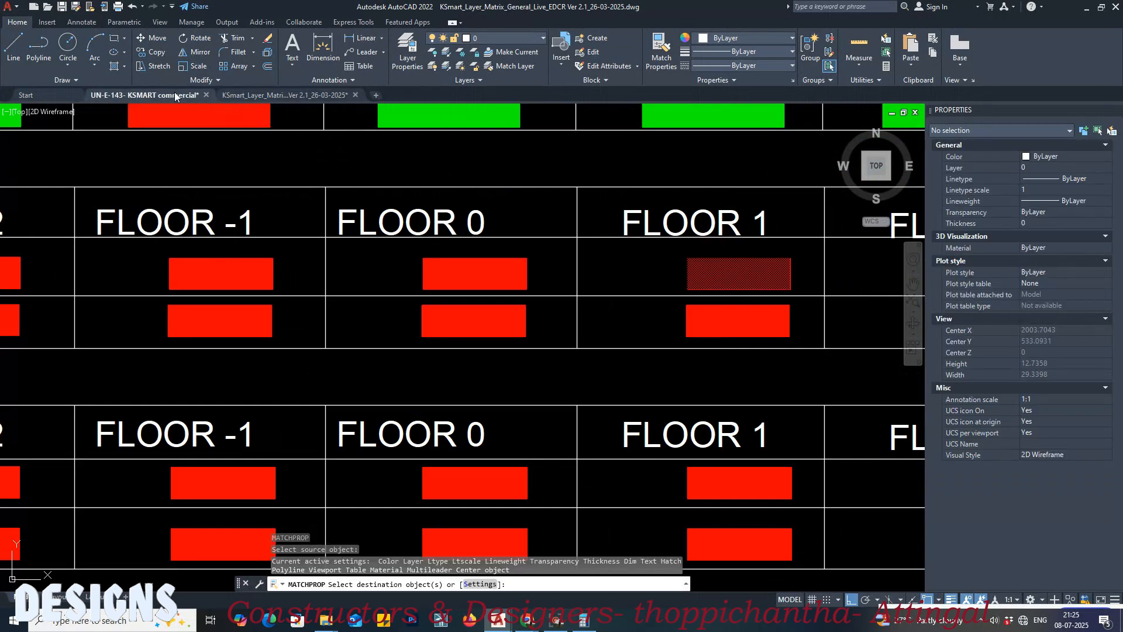
left_click(174, 97)
scroll(353, 281, "down", 5)
scroll(492, 299, "up", 4)
scroll(493, 299, "up", 4)
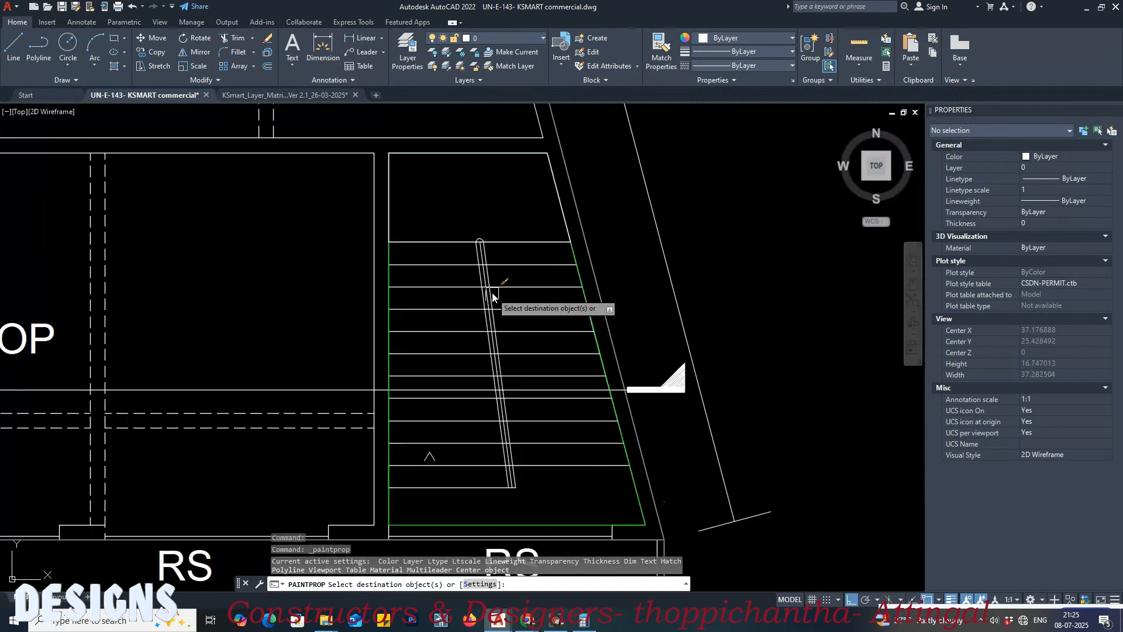
left_click(463, 154)
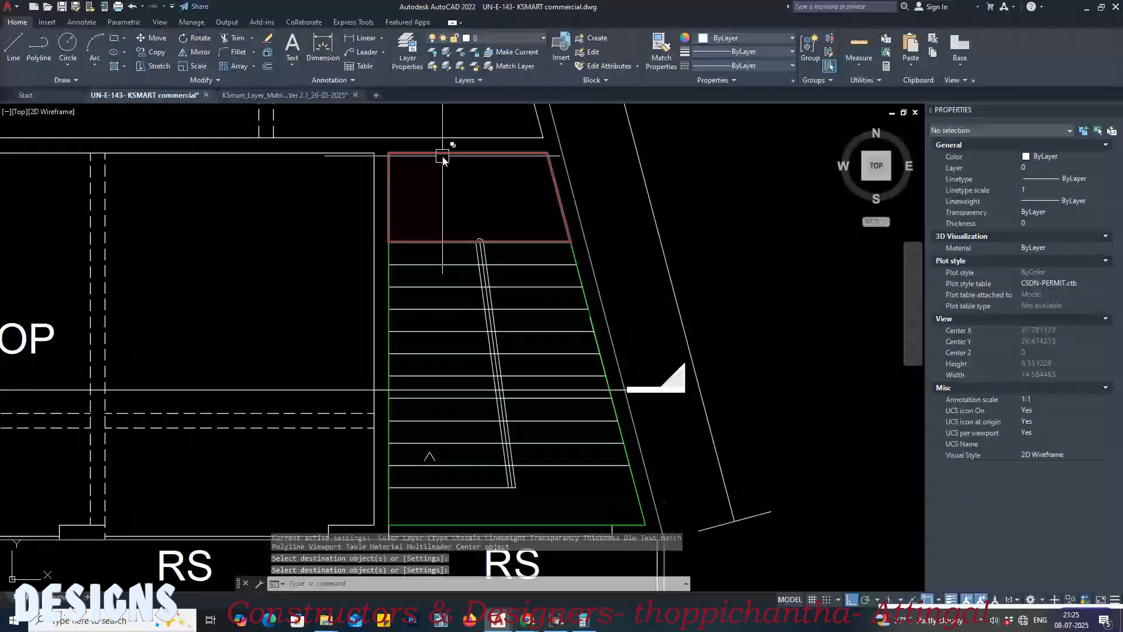
Step: Check the layers assigned to the first floor and ground floor stair landing polylines
left_click(440, 155)
key("Escape")
middle_click_drag(342, 186, 781, 200)
scroll(781, 199, "down", 2)
middle_click_drag(175, 236, 497, 237)
key("Escape")
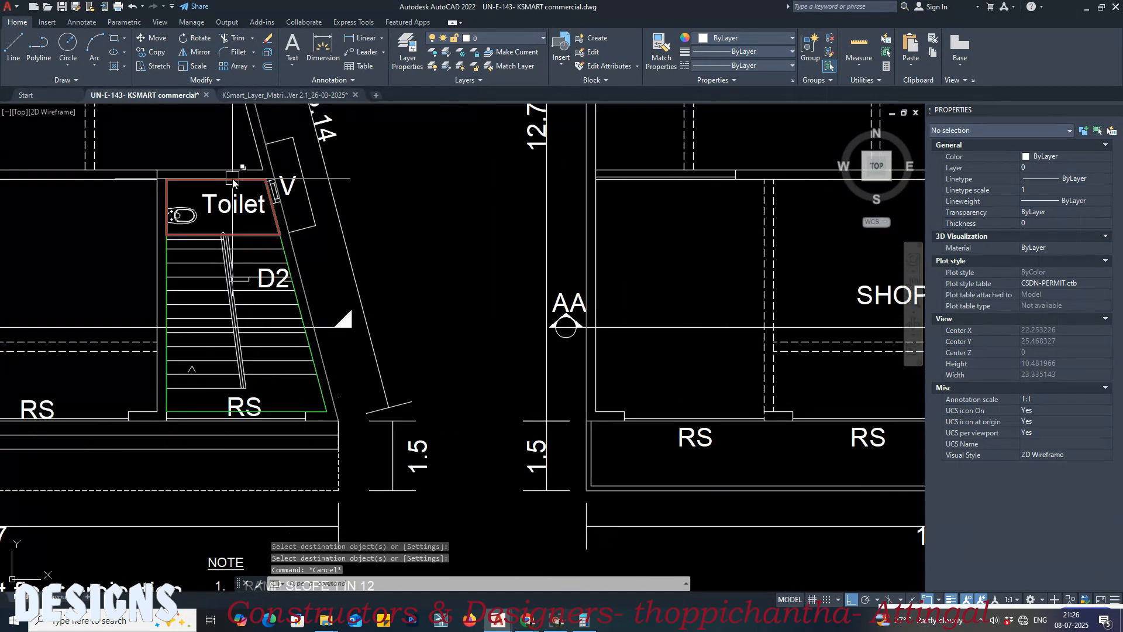
left_click(233, 182)
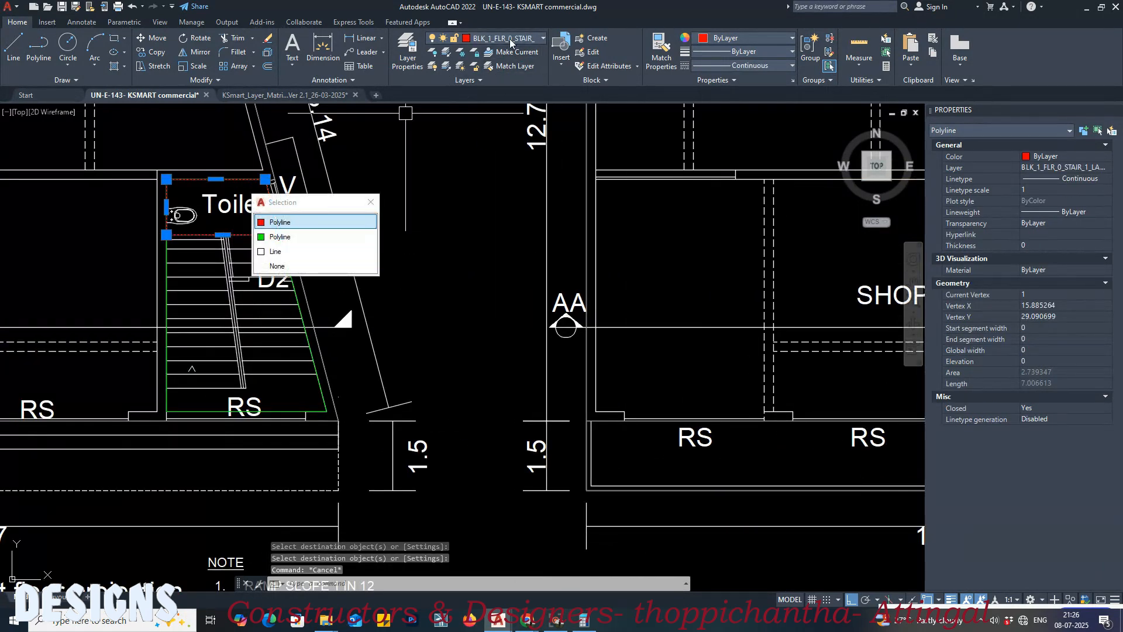
key("Escape")
scroll(253, 269, "down", 5)
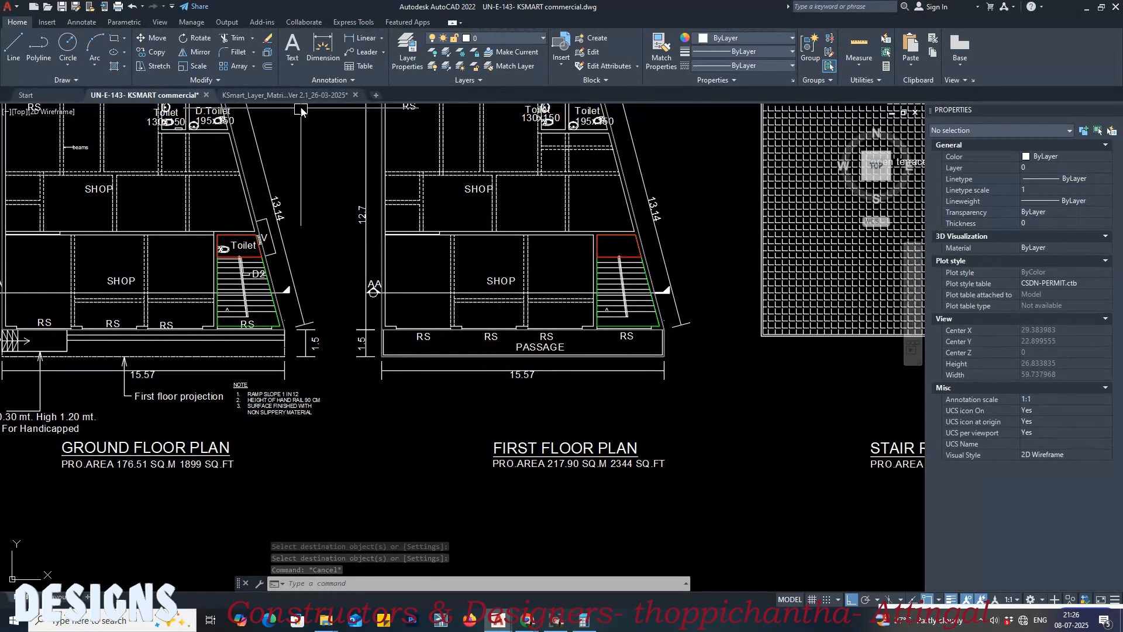
Step: Glance at the layer matrix's stair landing rows, and save the commercial building drawing
left_click(285, 95)
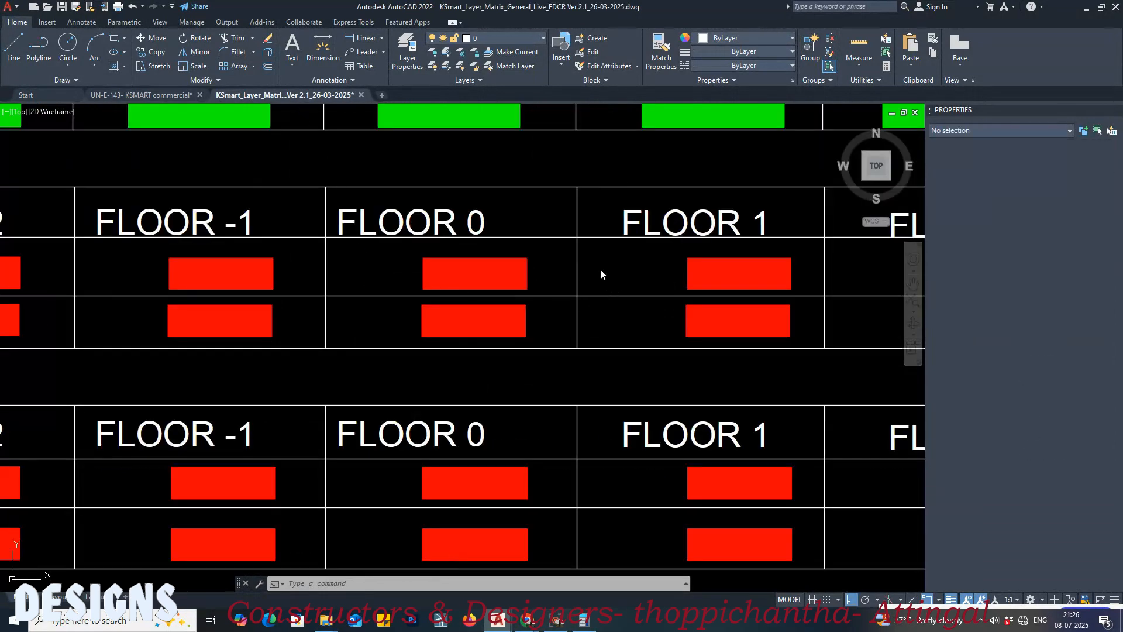
scroll(600, 269, "down", 2)
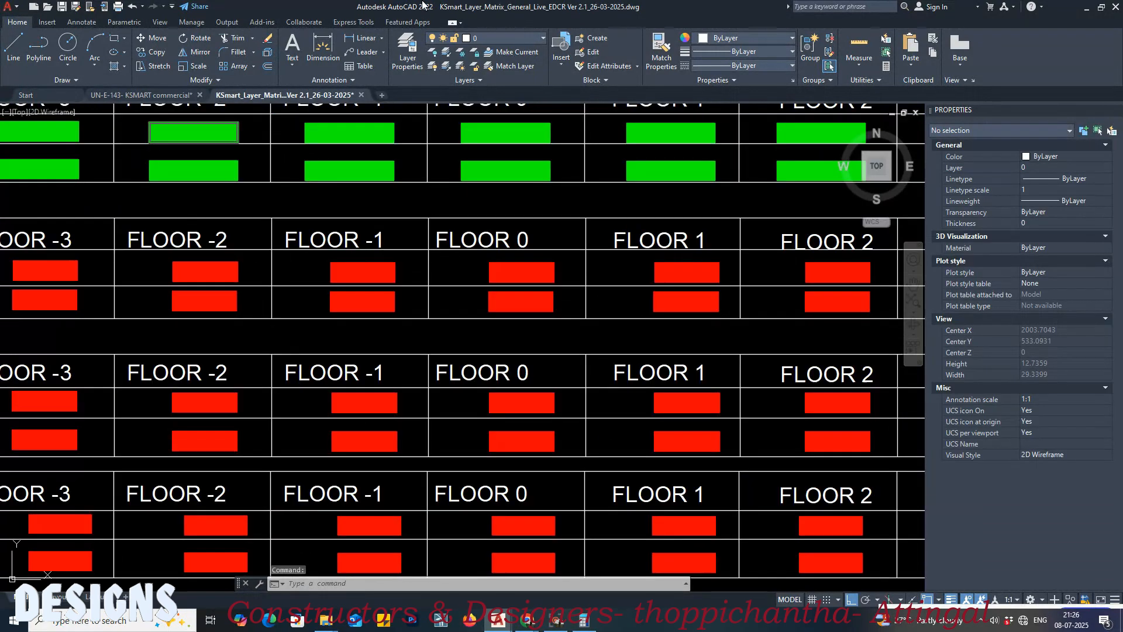
left_click(175, 94)
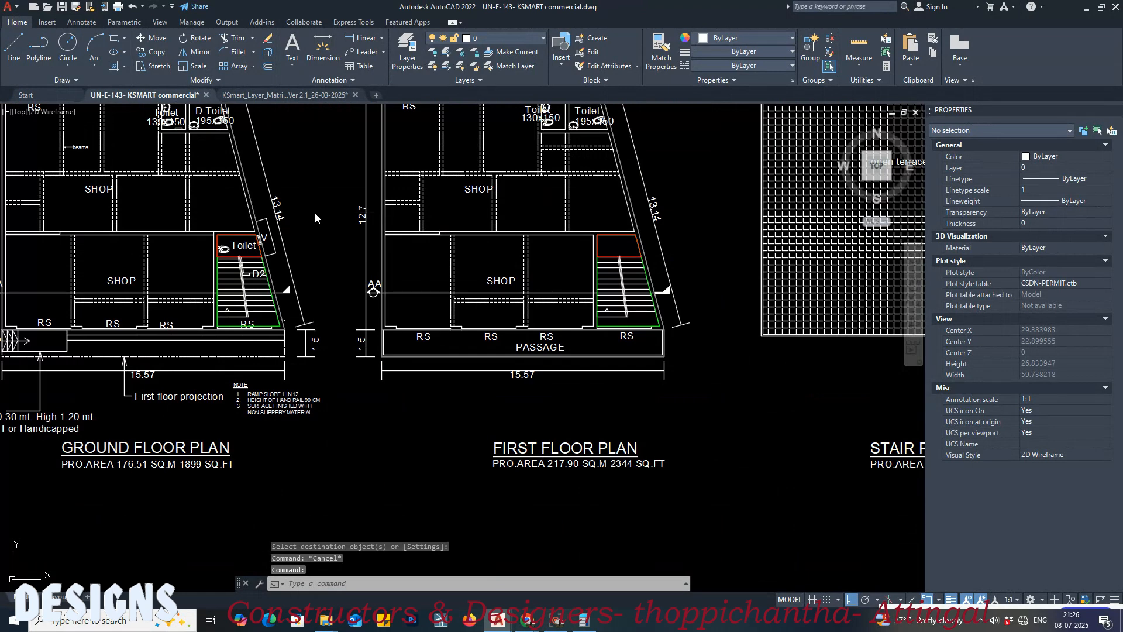
key("ctrl+s")
Step: In the layer matrix, examine the General Stair 1 and 2 step layer rows across the floors and blocks
left_click(281, 96)
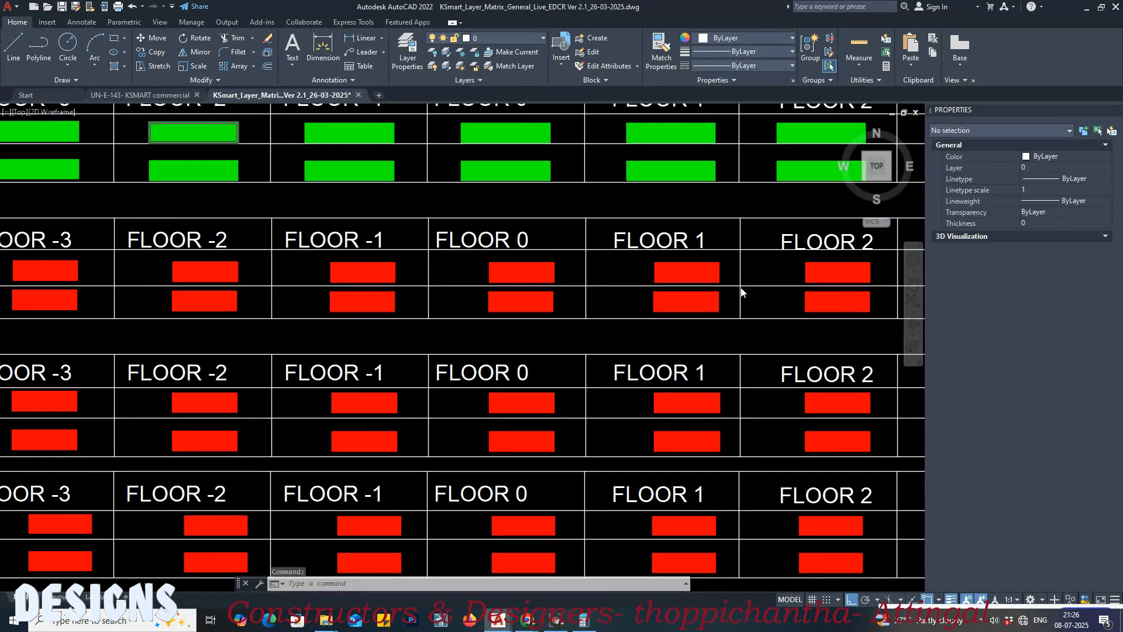
scroll(731, 286, "down", 5)
middle_click_drag(506, 300, 686, 288)
mouse_move(384, 345)
middle_mouse_down()
mouse_move(488, 308)
mouse_move(673, 306)
mouse_move(619, 305)
middle_mouse_up()
scroll(729, 308, "up", 4)
scroll(524, 305, "down", 4)
middle_click_drag(670, 332, 395, 332)
middle_click_drag(749, 363, 615, 368)
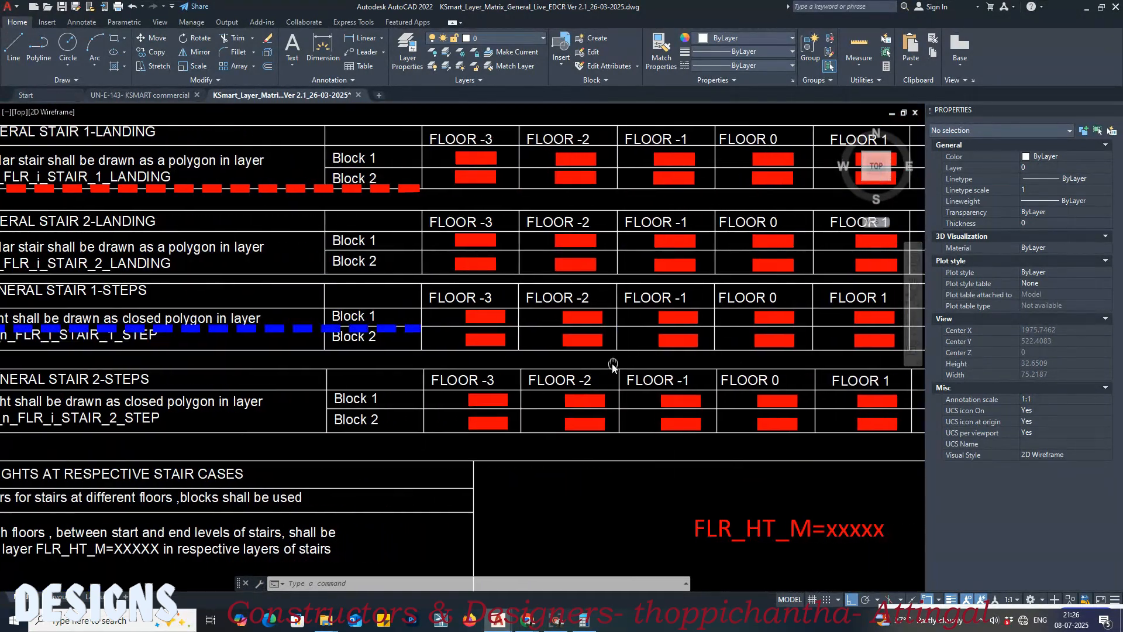
middle_click_drag(703, 367, 498, 360)
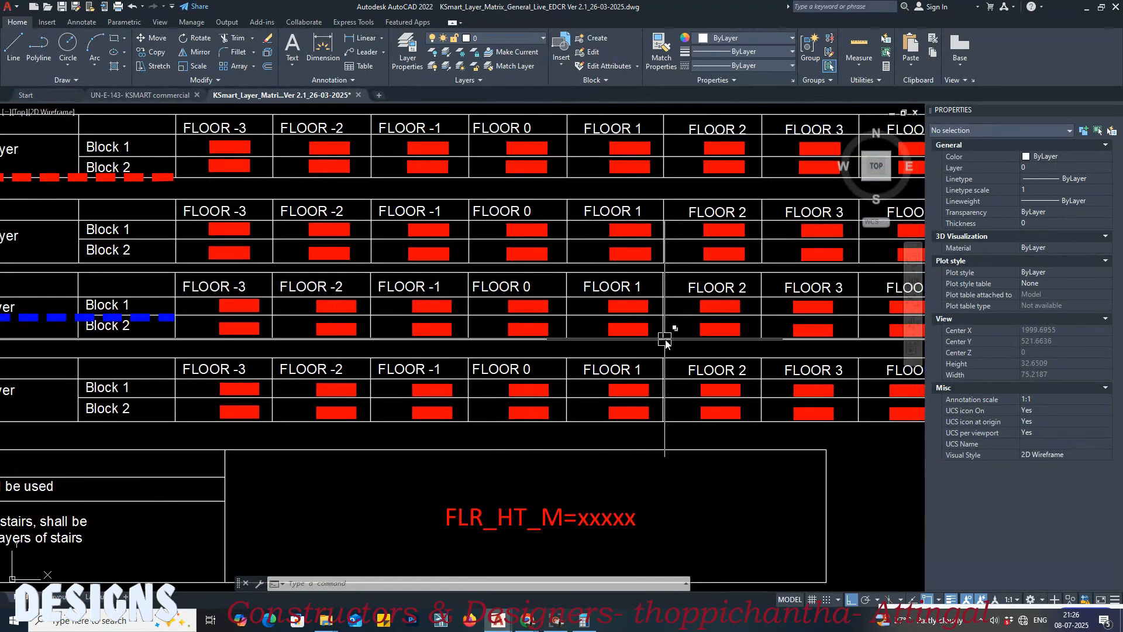
Step: Inspect how a step of the matrix's sample general stair is drawn and which layer its closed polyline uses
scroll(685, 343, "down", 2)
middle_click_drag(410, 333, 736, 333)
middle_click_drag(209, 332, 726, 333)
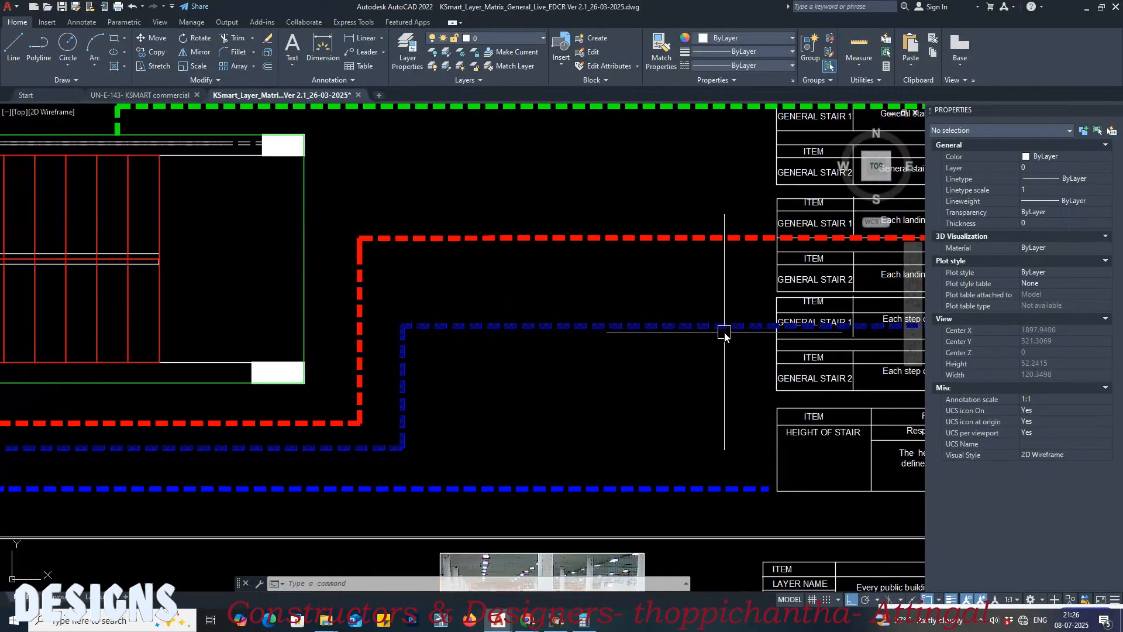
scroll(726, 333, "down", 2)
scroll(275, 338, "up", 4)
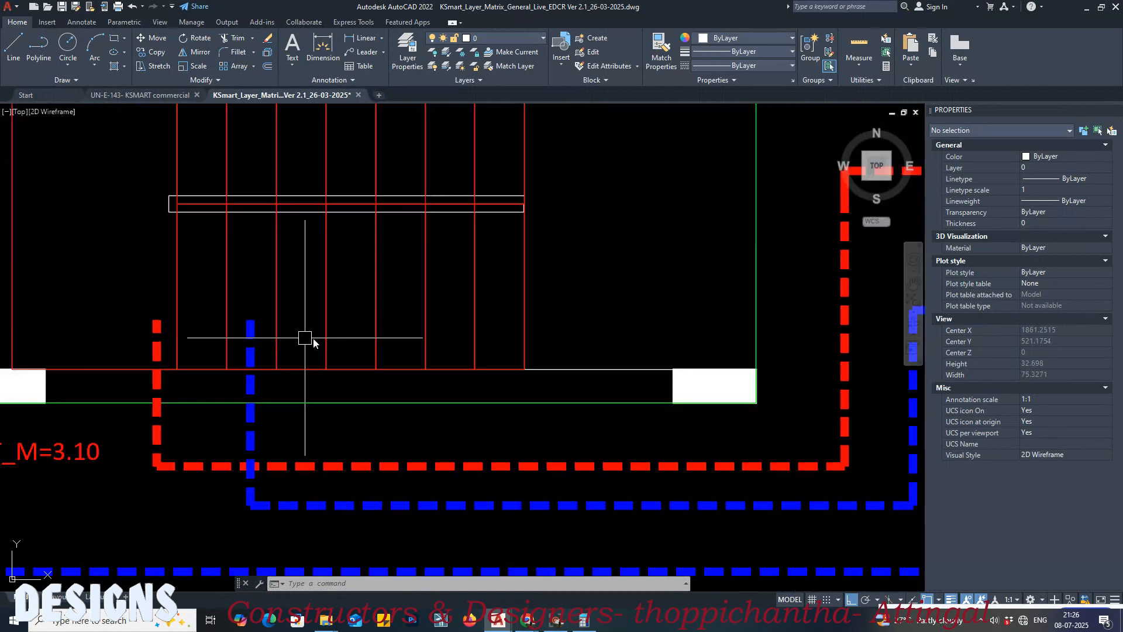
left_click(521, 309)
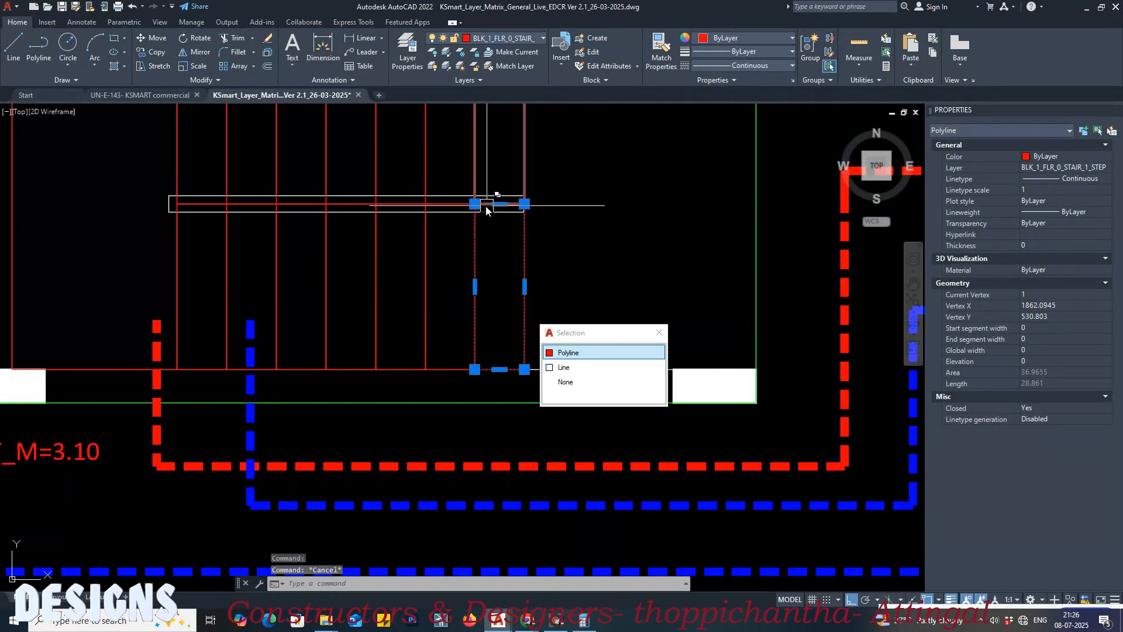
key("Escape")
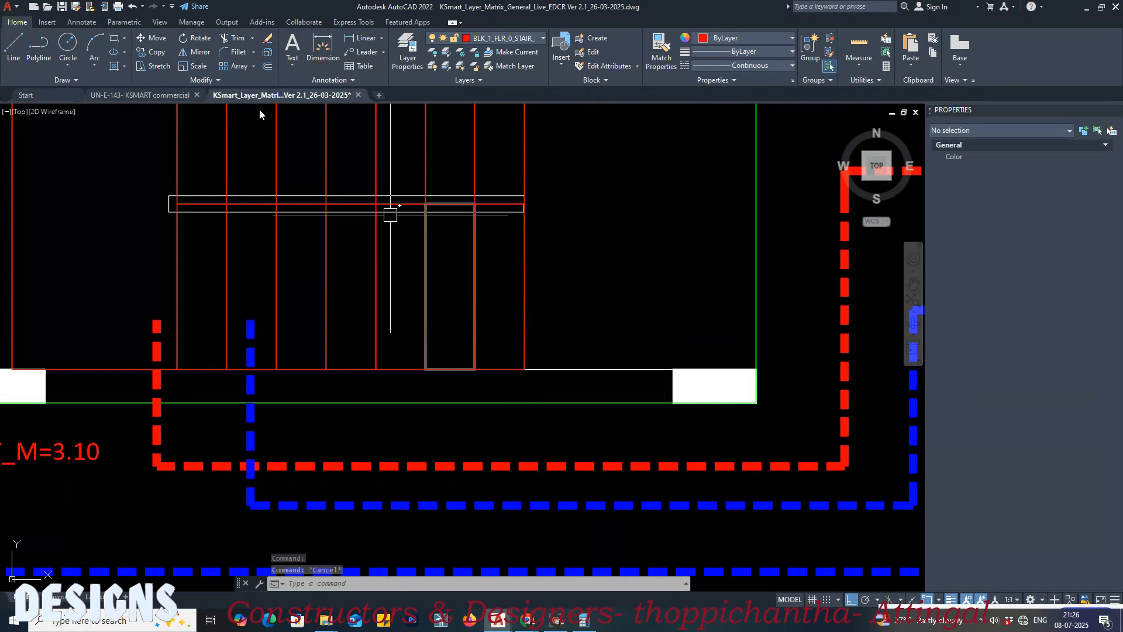
Step: Save the commercial building drawing and trace the ground floor stair's first step with a polyline, starting where its upper step line meets the wall
left_click(156, 94)
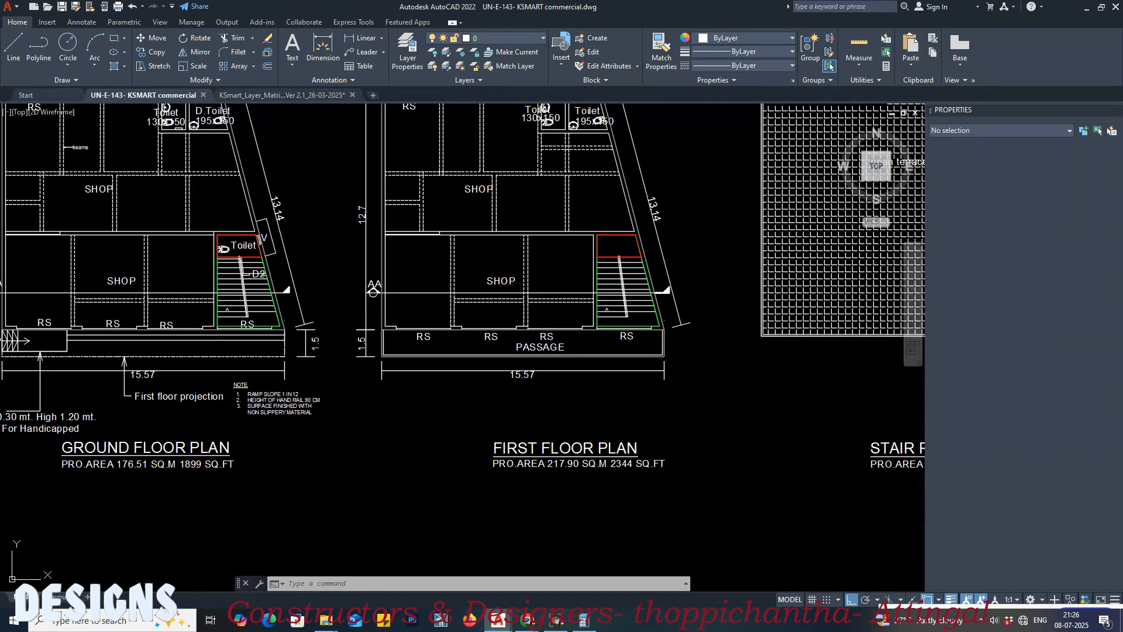
key("ctrl+s")
scroll(193, 337, "up", 5)
scroll(193, 337, "up", 4)
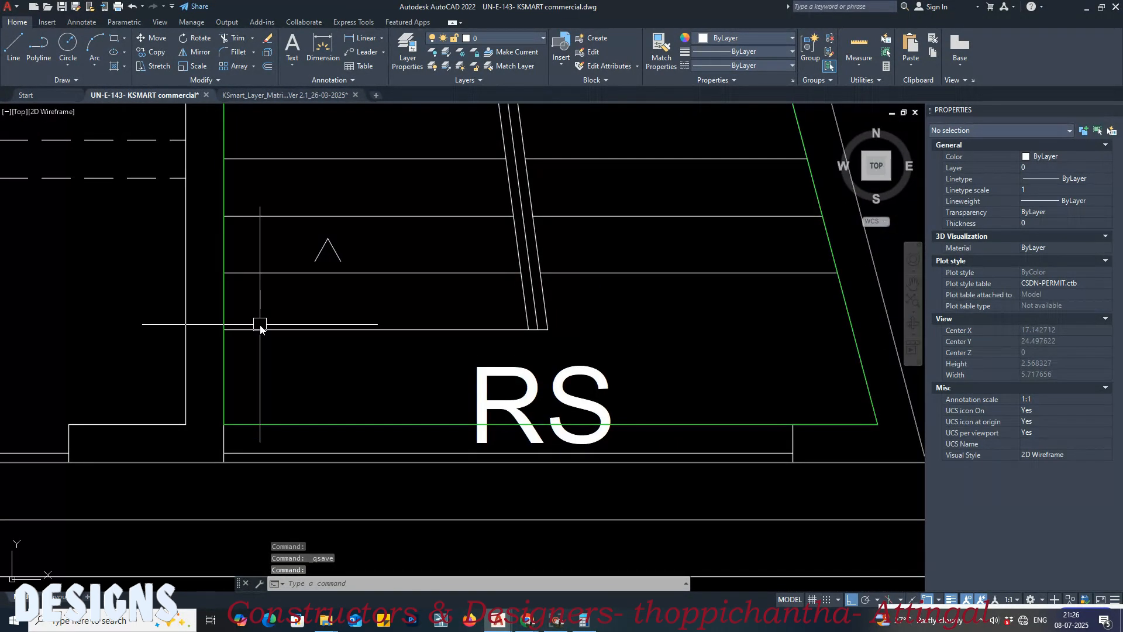
middle_click_drag(478, 307, 486, 324)
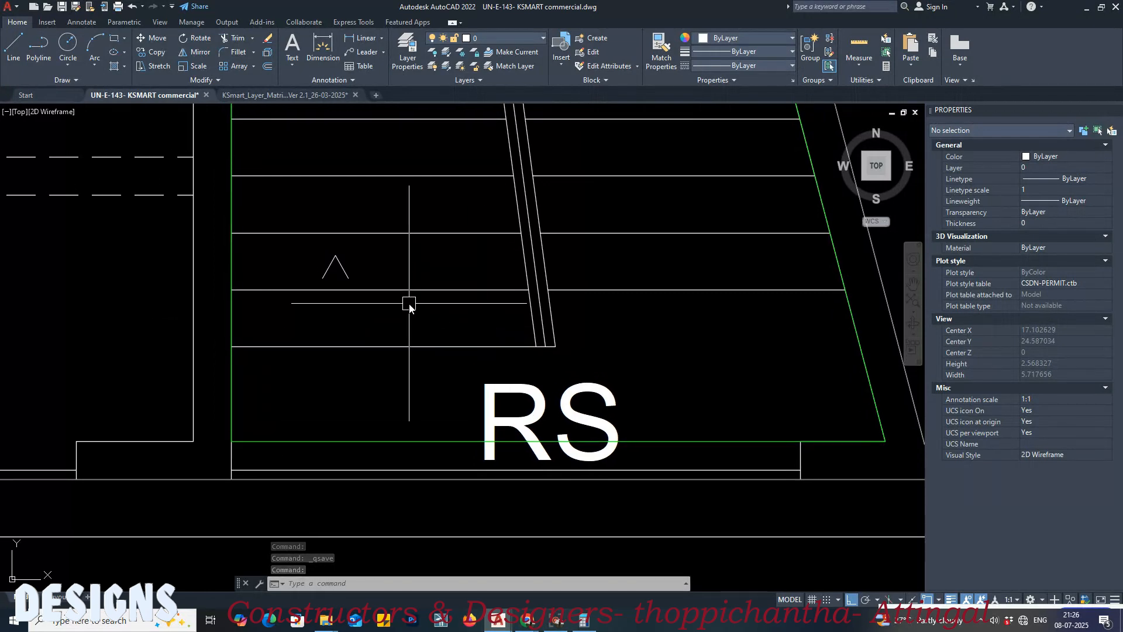
type("l")
key("Return")
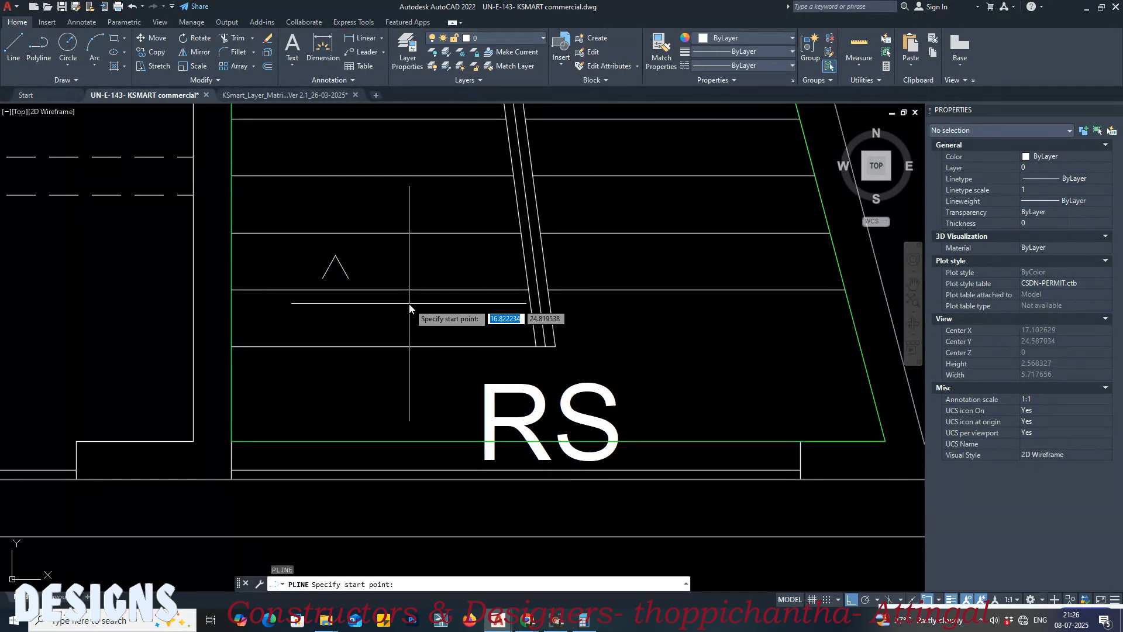
scroll(581, 354, "up", 4)
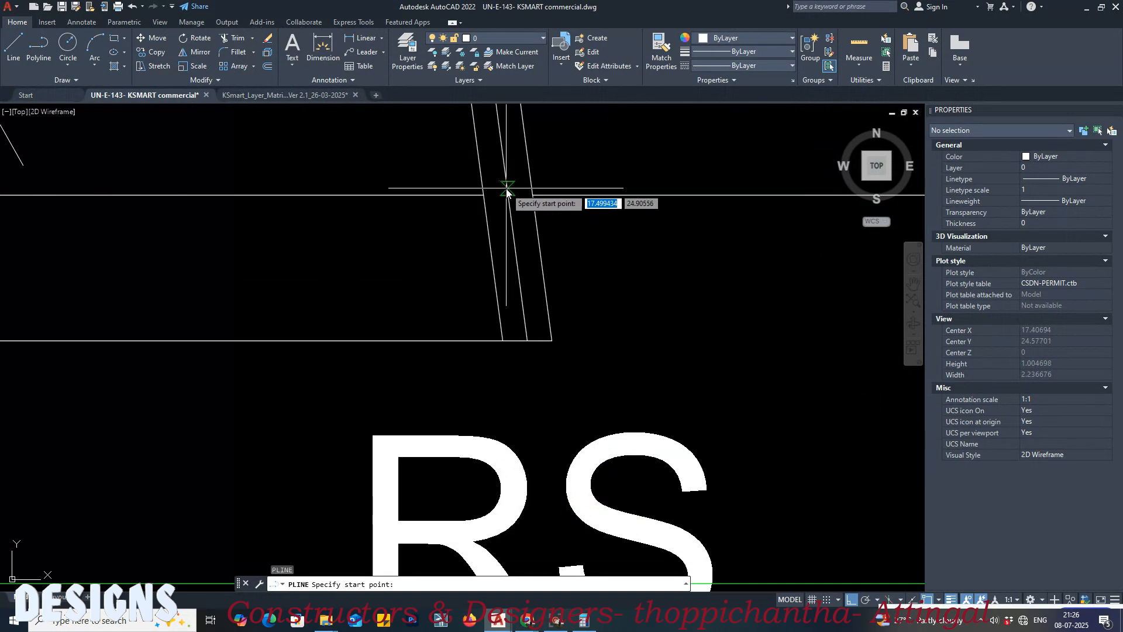
scroll(470, 249, "down", 4)
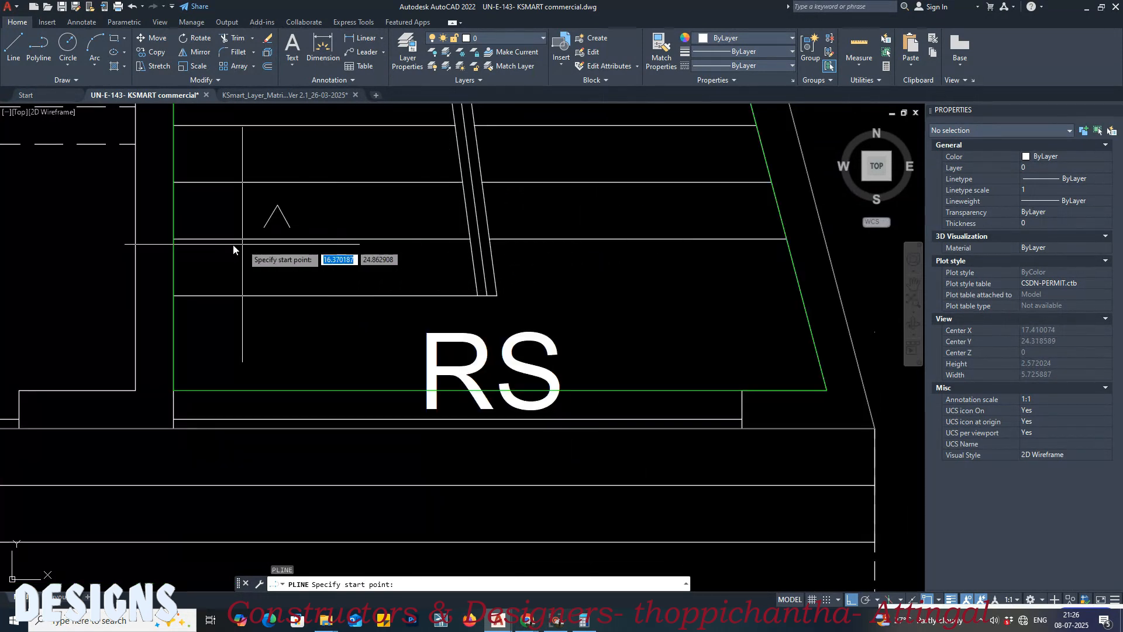
left_click(174, 239)
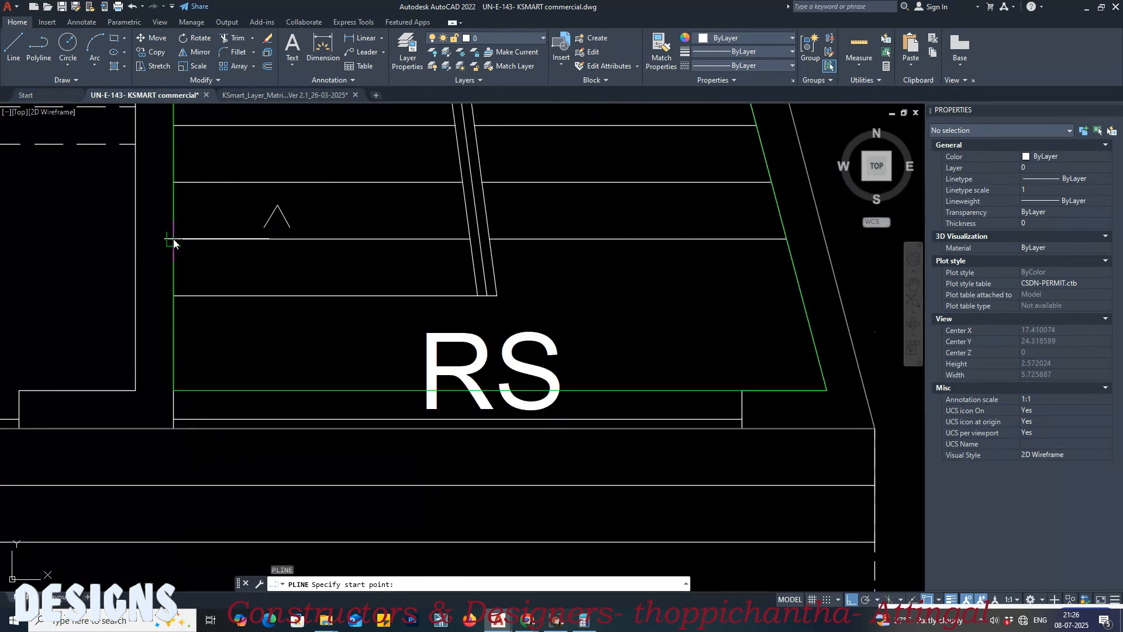
scroll(479, 234, "up", 4)
scroll(502, 250, "up", 4)
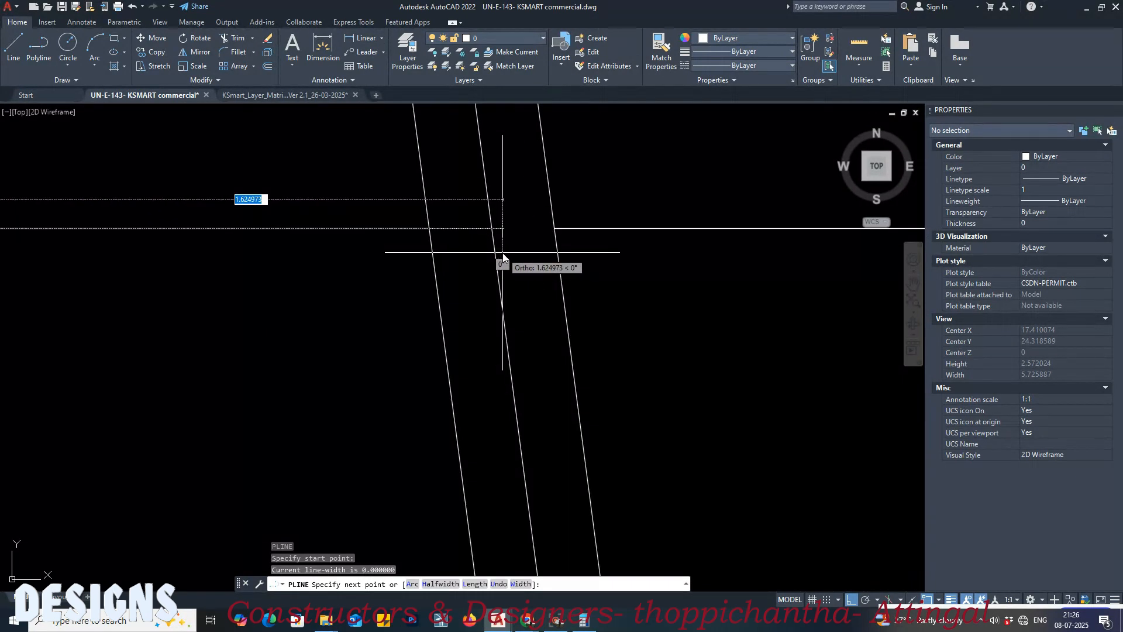
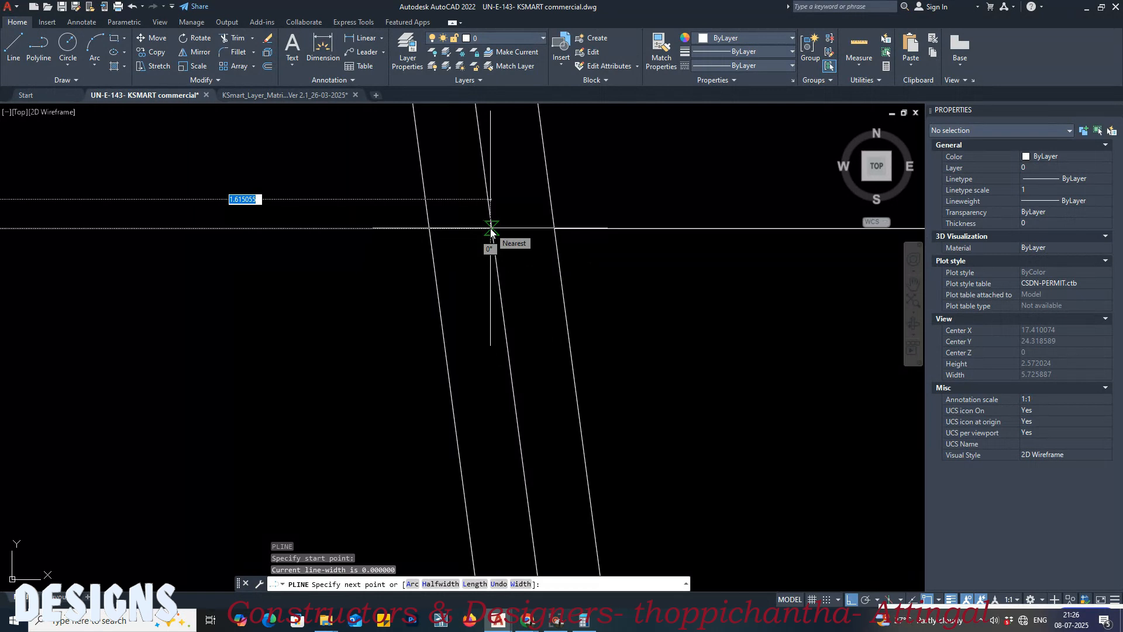
Step: Finish the first step's polyline along its upper line, down the handrail's middle line and back to the wall, and close it
left_click(491, 229)
scroll(462, 158, "down", 3)
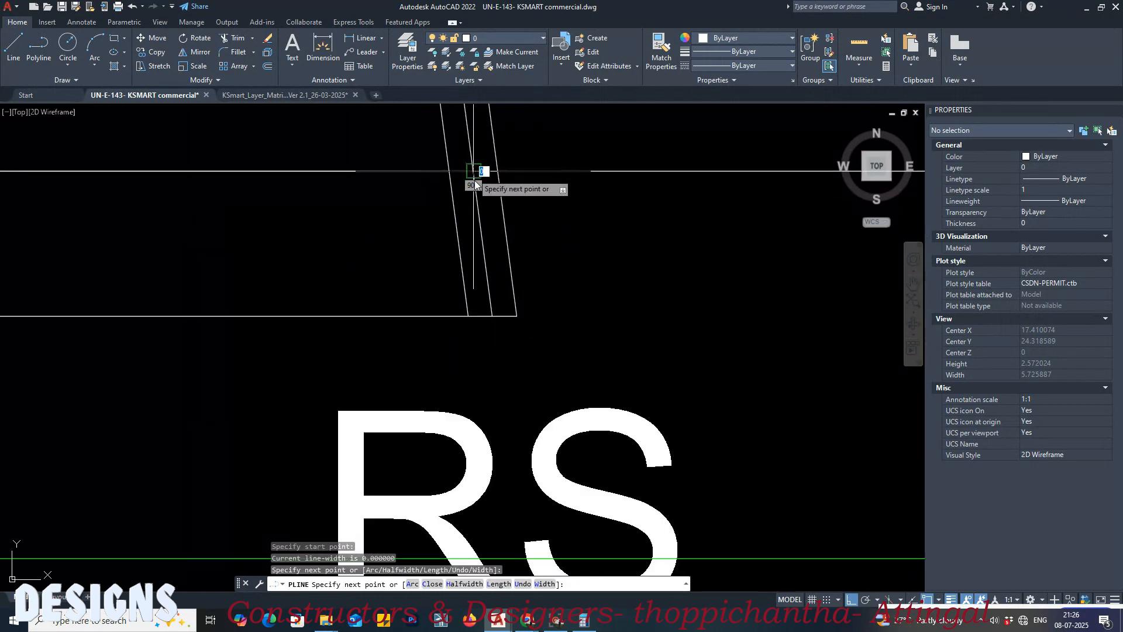
left_click(492, 316)
scroll(569, 296, "down", 3)
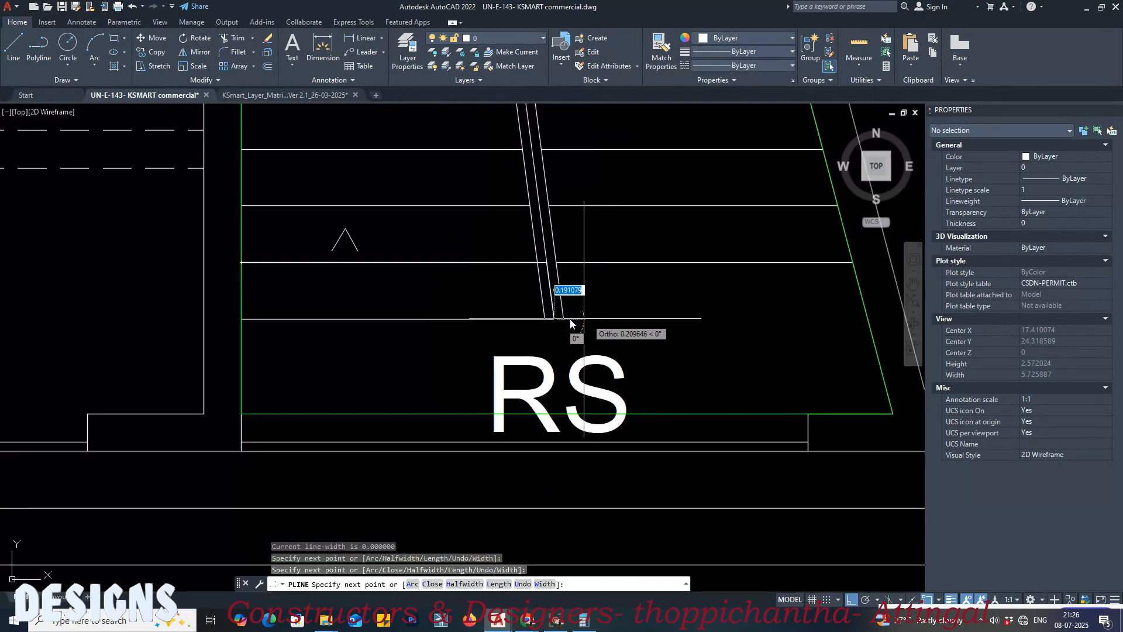
left_click(241, 320)
type("C")
key("Return")
Step: Check the first step's closed outline and look over the remaining steps of that flight up to the landing
left_click(251, 262)
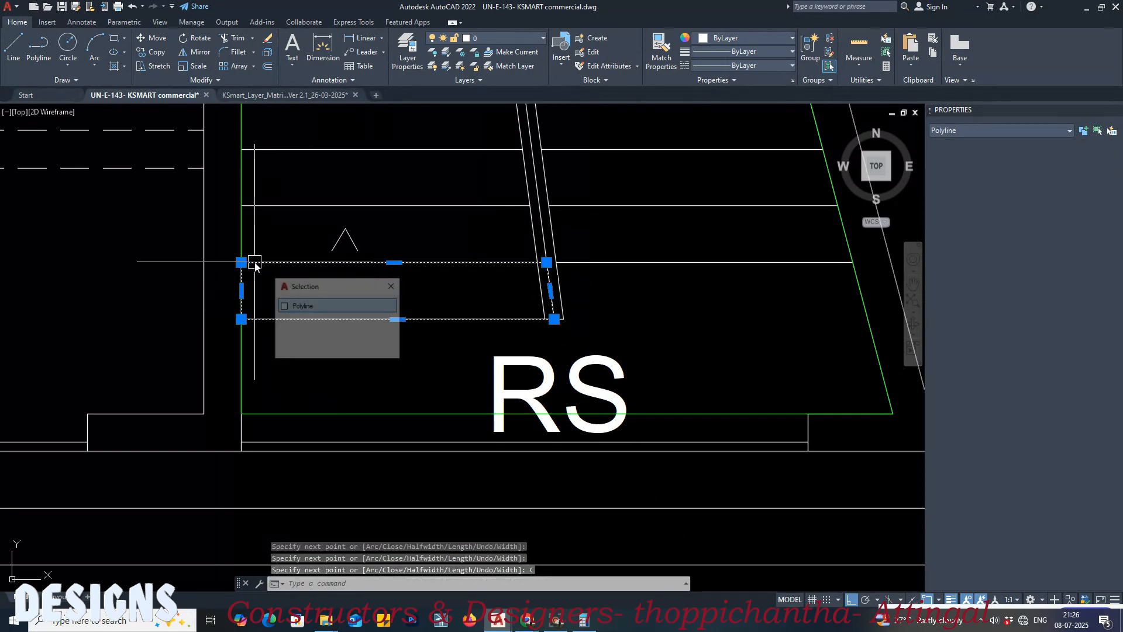
scroll(526, 246, "up", 2)
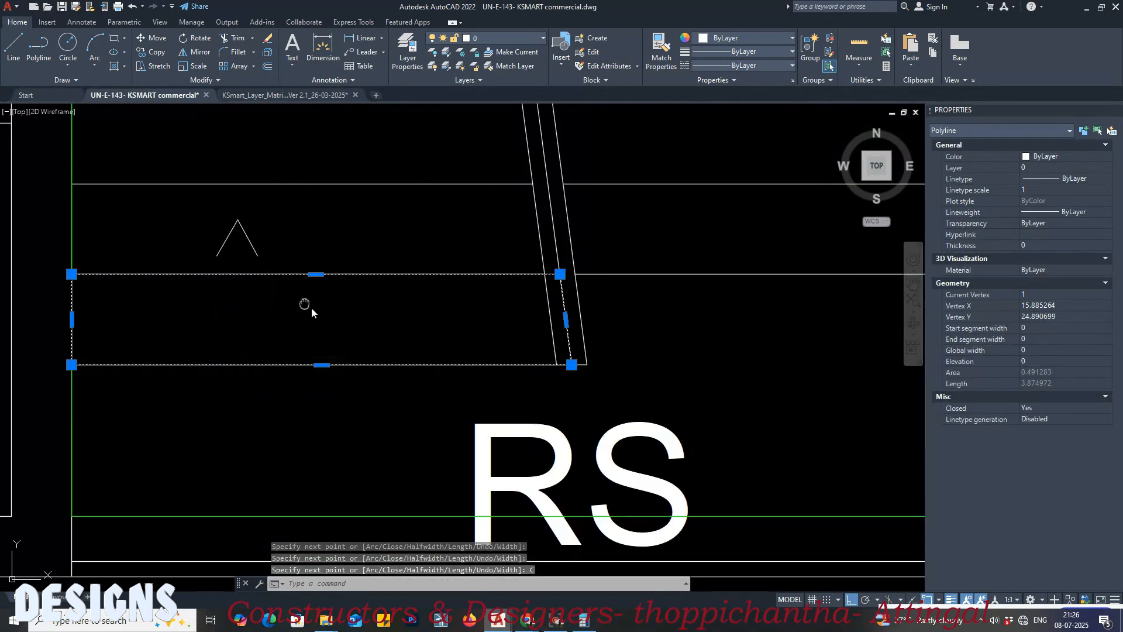
scroll(471, 256, "down", 4)
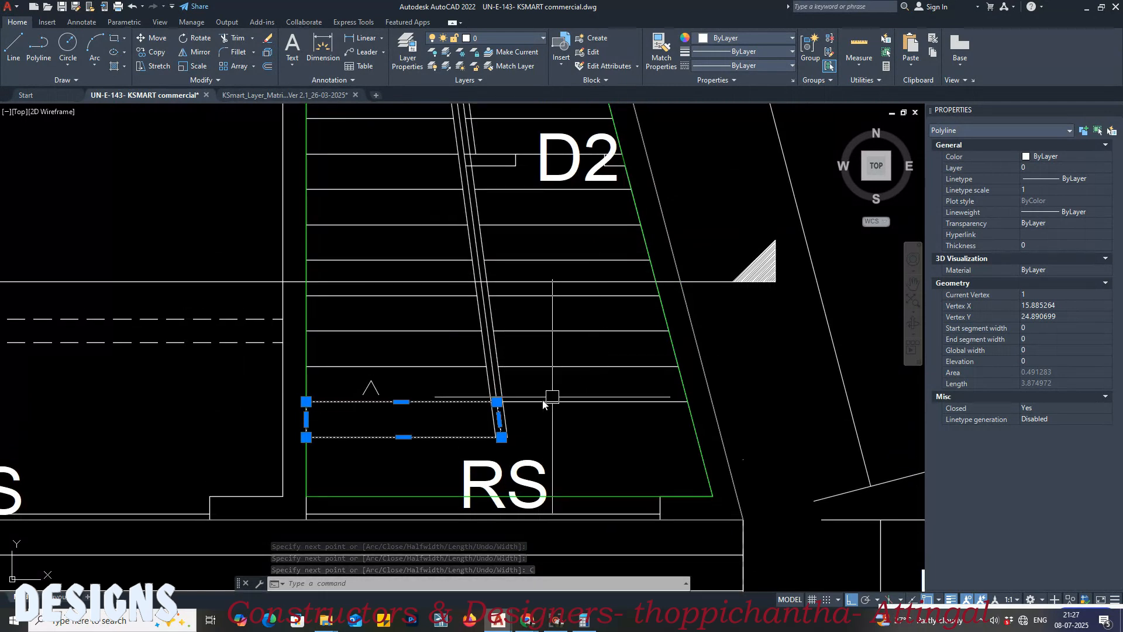
middle_click_drag(398, 264, 430, 385)
scroll(474, 170, "up", 3)
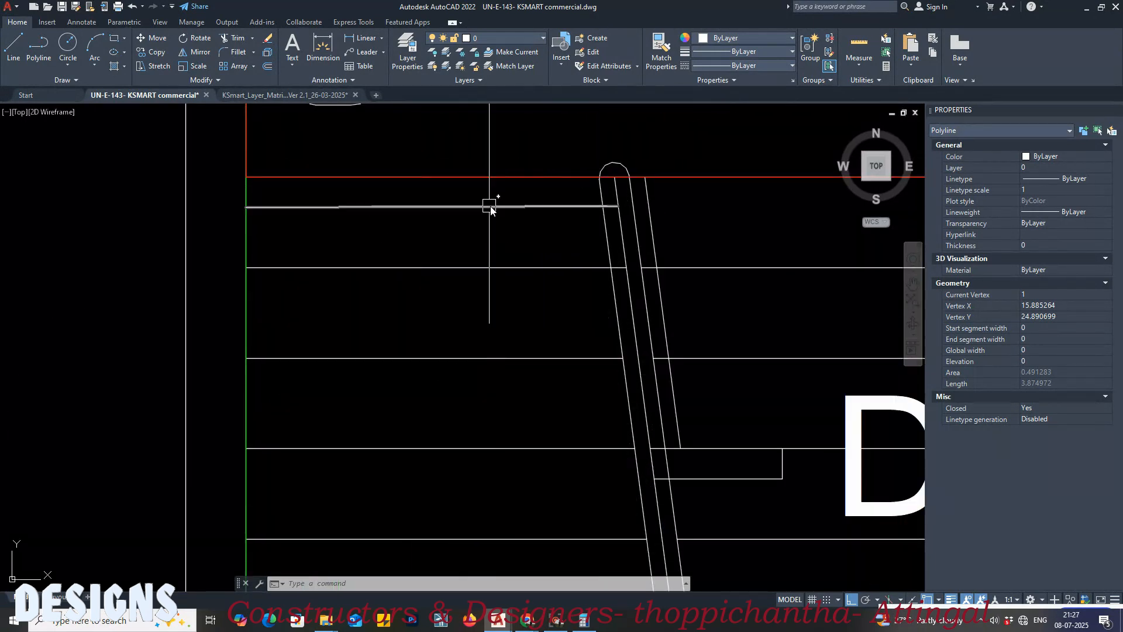
scroll(507, 202, "down", 3)
middle_click_drag(543, 346, 517, 238)
key("Escape")
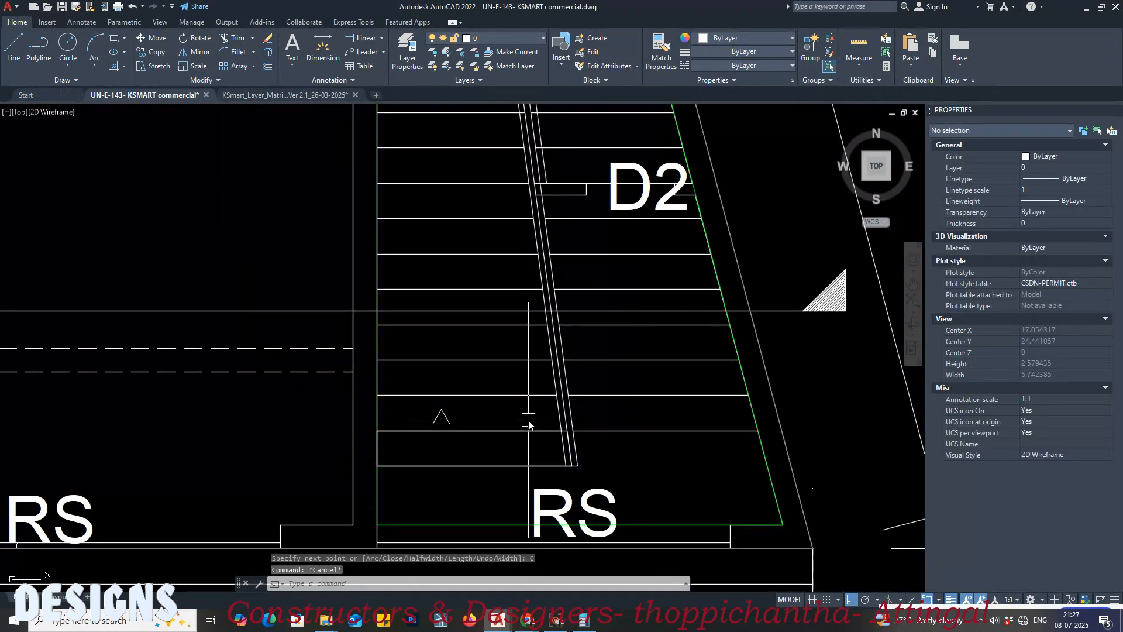
key("space")
scroll(395, 432, "up", 2)
left_click(379, 428)
scroll(462, 455, "down", 2)
scroll(643, 450, "up", 3)
left_click(506, 444)
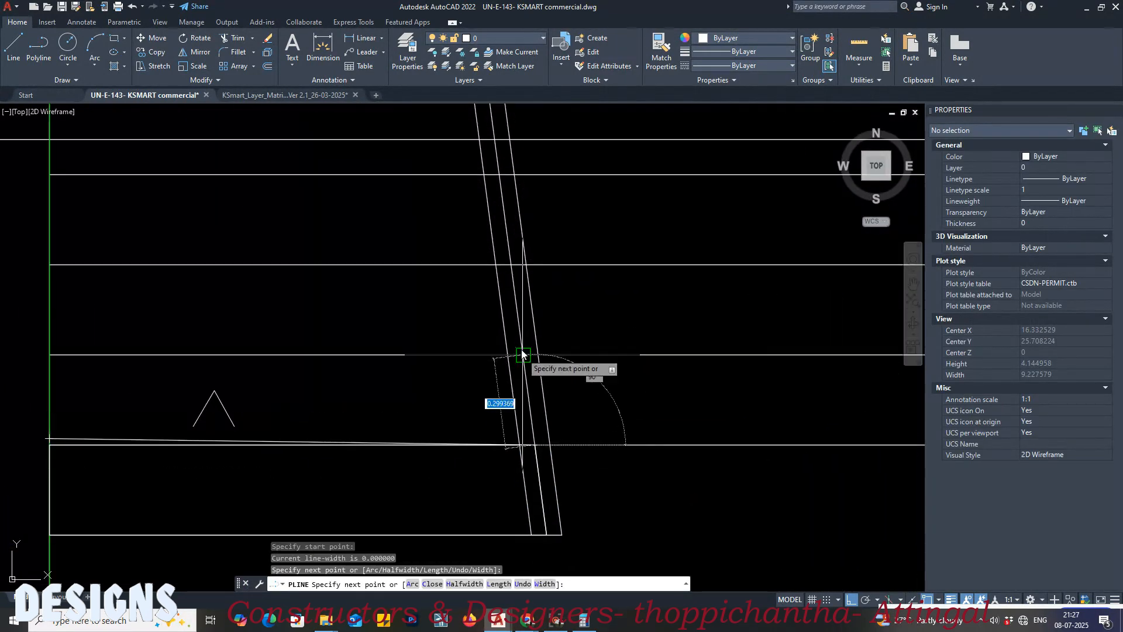
key("ctrl+z")
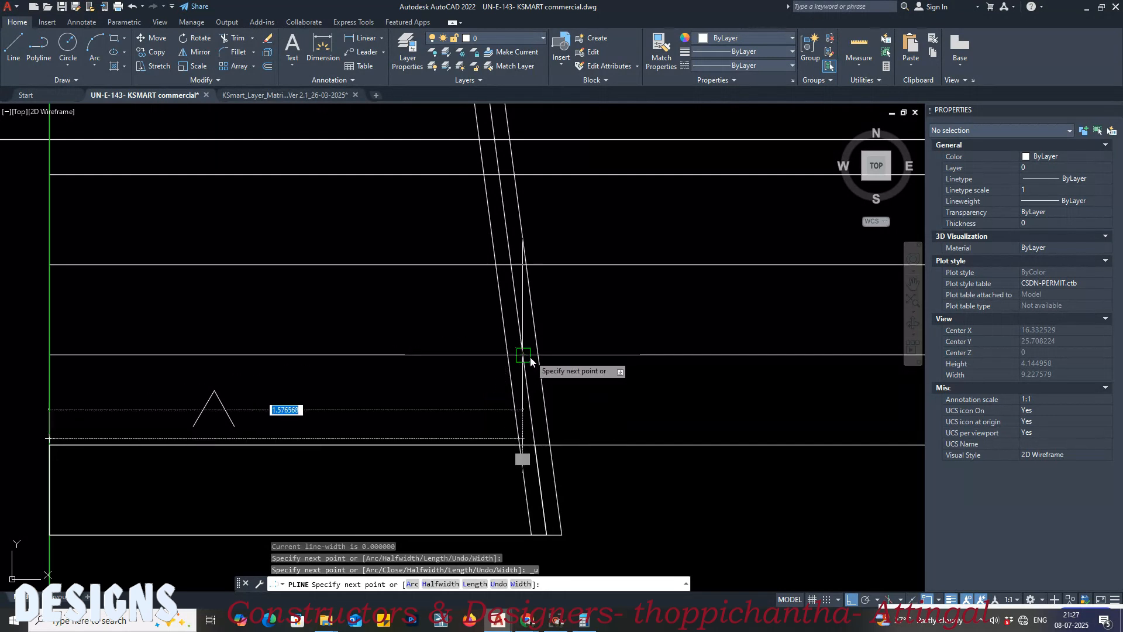
key("Escape")
Step: Outline the second step with a closed polyline from the first step's upper wall corner, between the wall and the handrail's middle line
middle_click_drag(272, 367, 583, 343)
type("p")
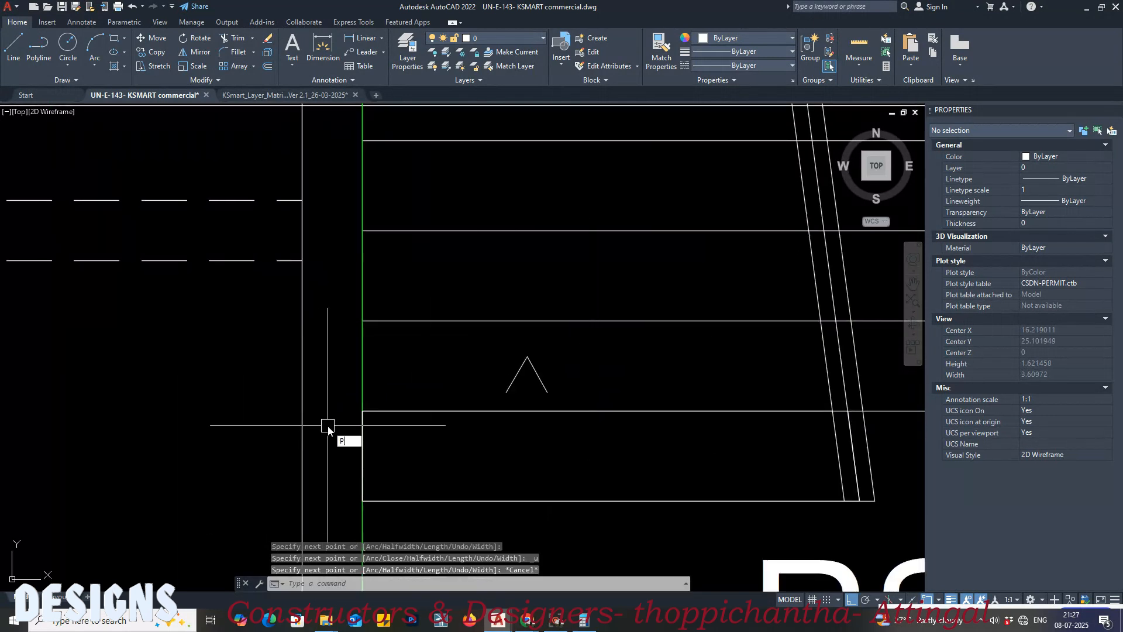
type("l")
key("space")
scroll(367, 414, "up", 4)
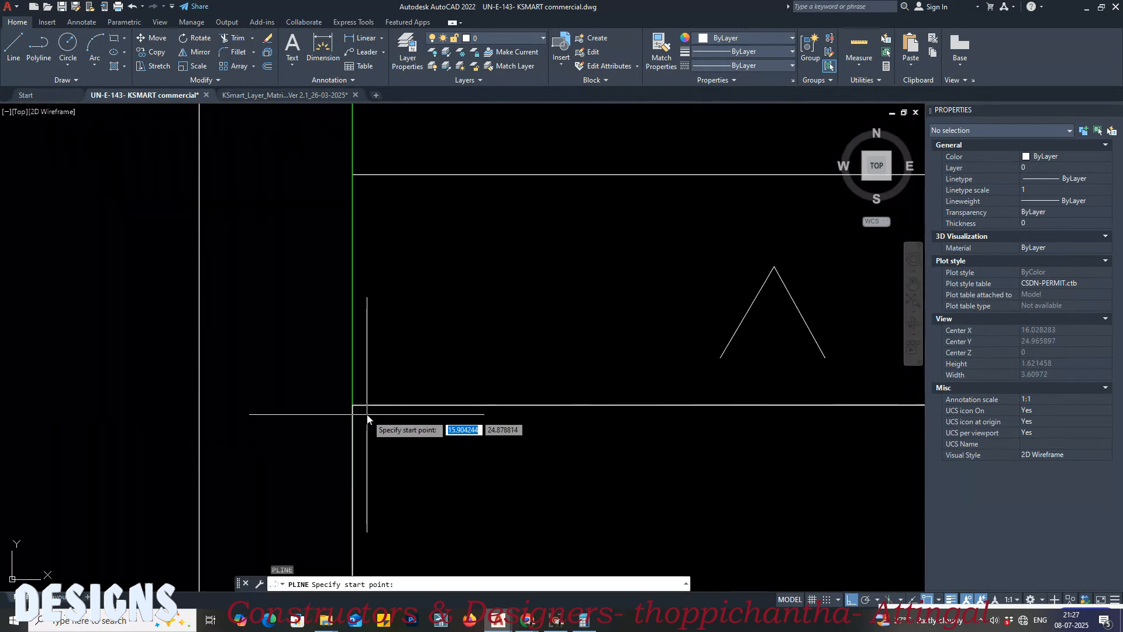
left_click(353, 405)
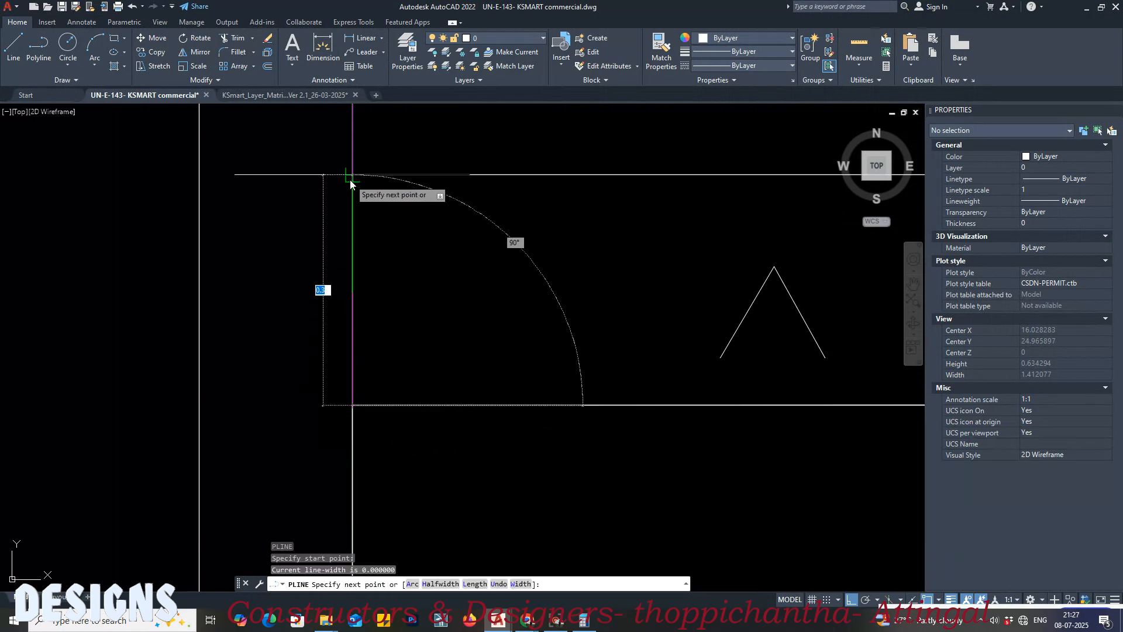
left_click(352, 176)
scroll(276, 251, "down", 4)
scroll(797, 441, "up", 2)
left_click(776, 310)
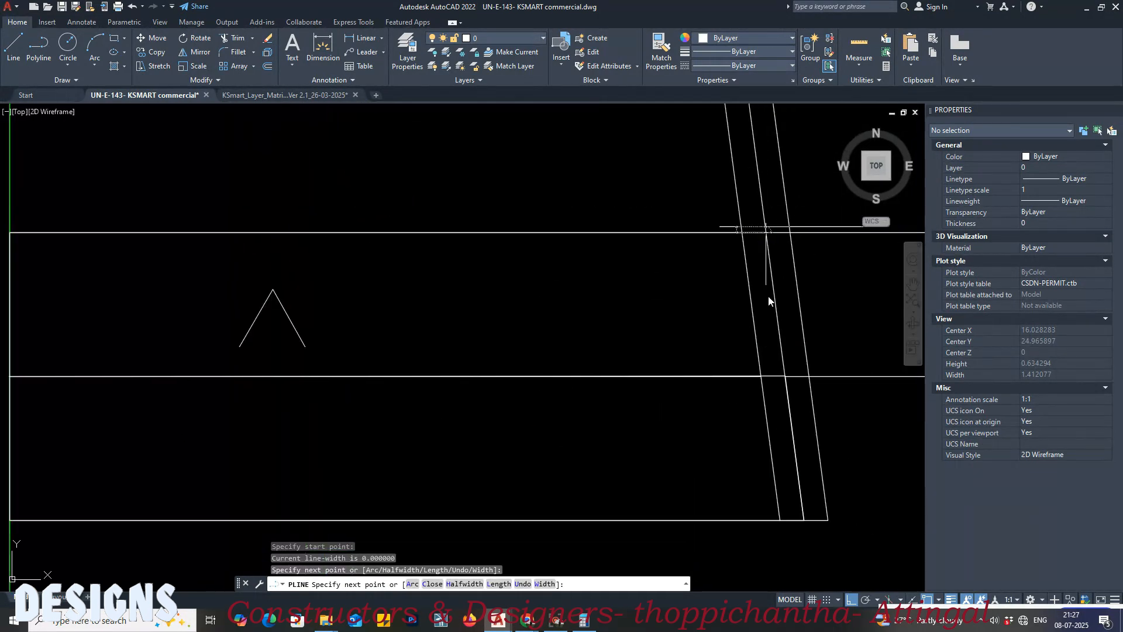
left_click(785, 378)
type("c")
key("Return")
scroll(600, 385, "down", 4)
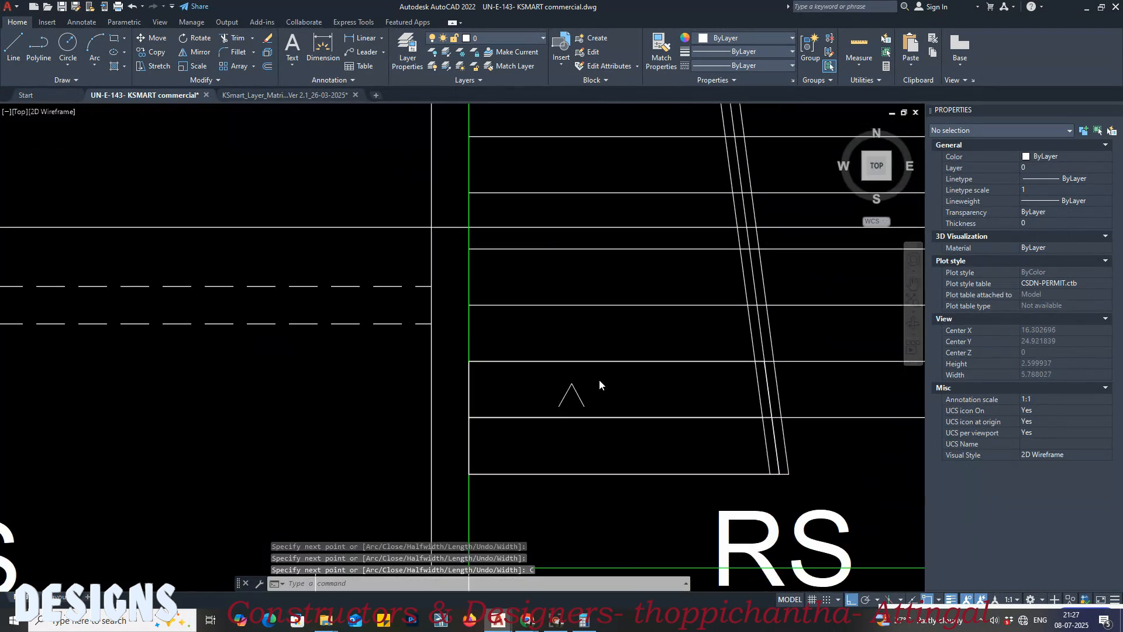
Step: Outline the flight's third step with a closed polyline, starting at the wall end of its upper line
key("Return")
left_click(471, 305)
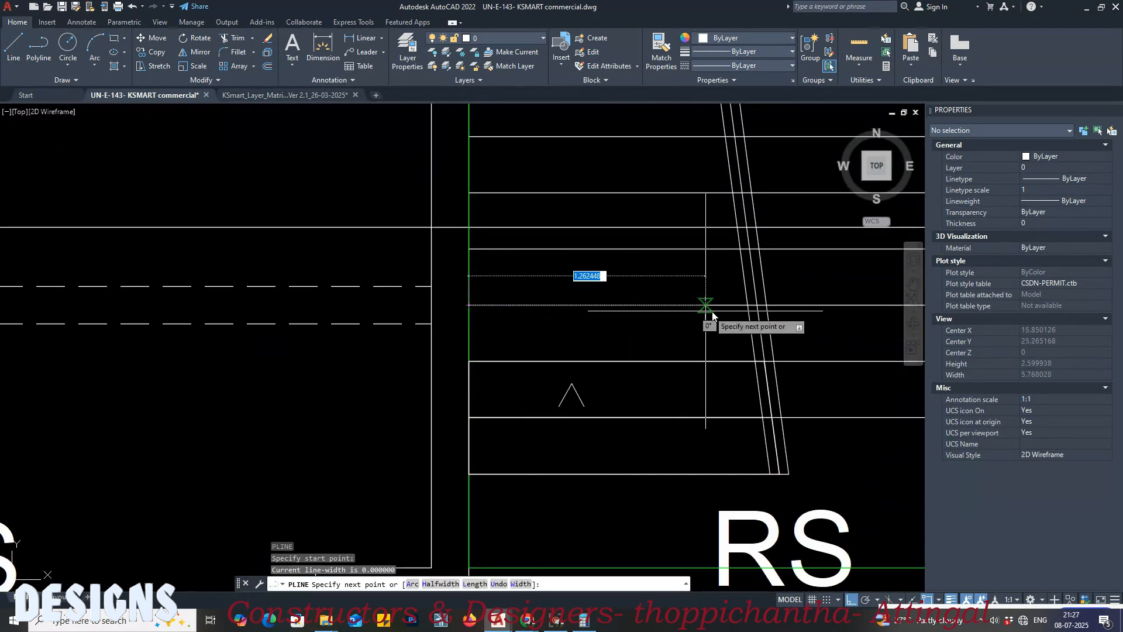
left_click(762, 306)
scroll(543, 346, "up", 2)
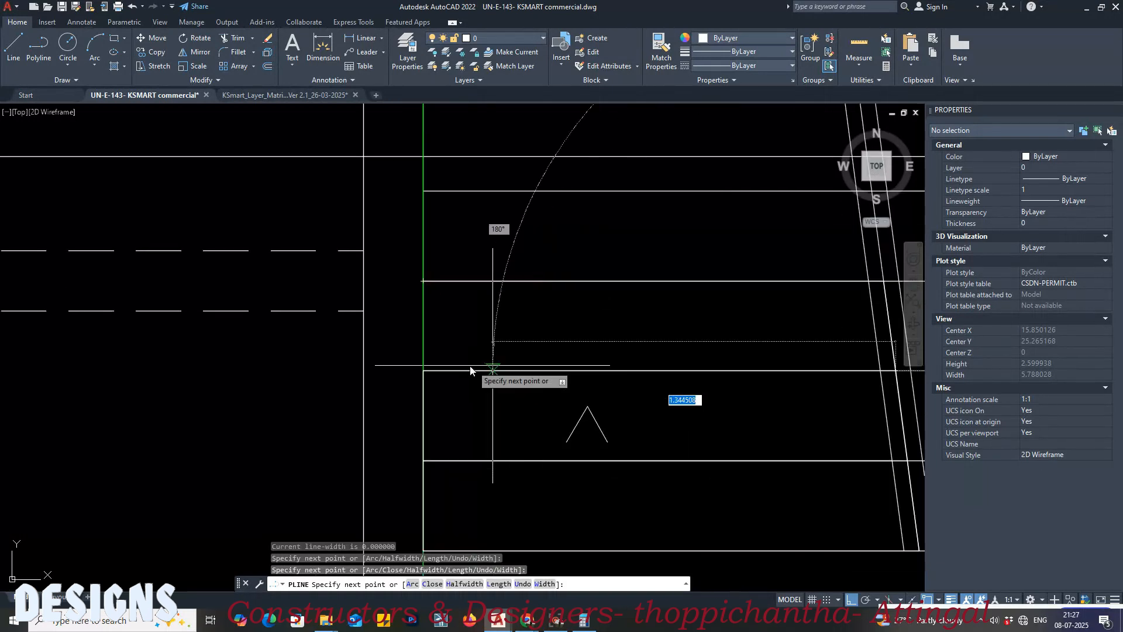
left_click(423, 371)
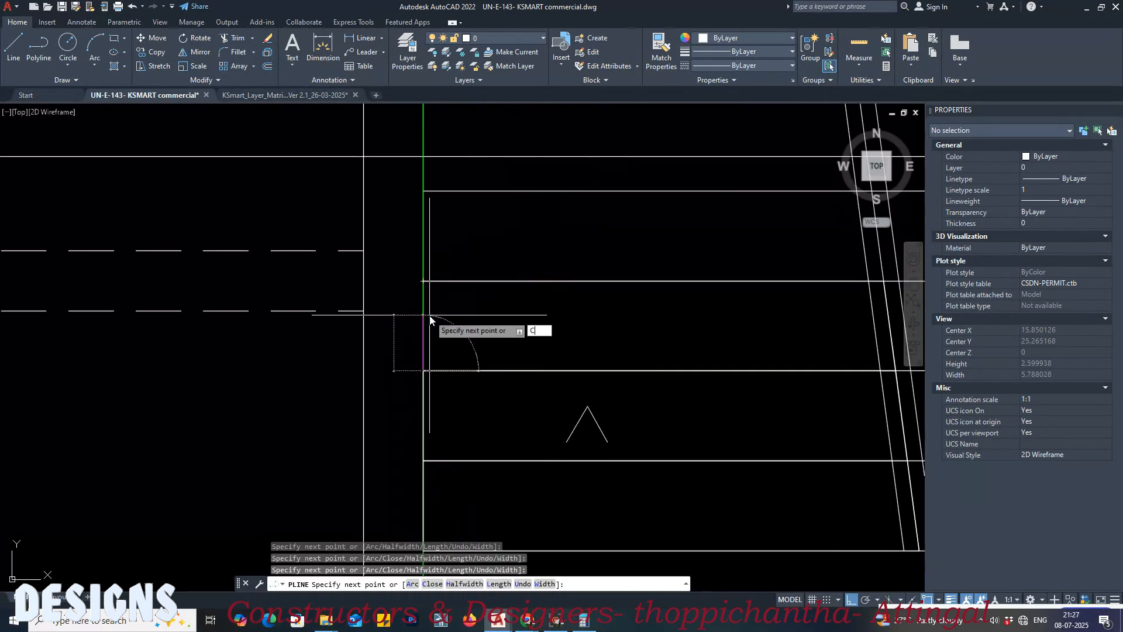
key("Return")
key("Return")
Step: Trace a closed polyline around the fourth step, from the wall to the handrail's middle line and back
middle_click_drag(430, 203, 409, 294)
left_click(401, 282)
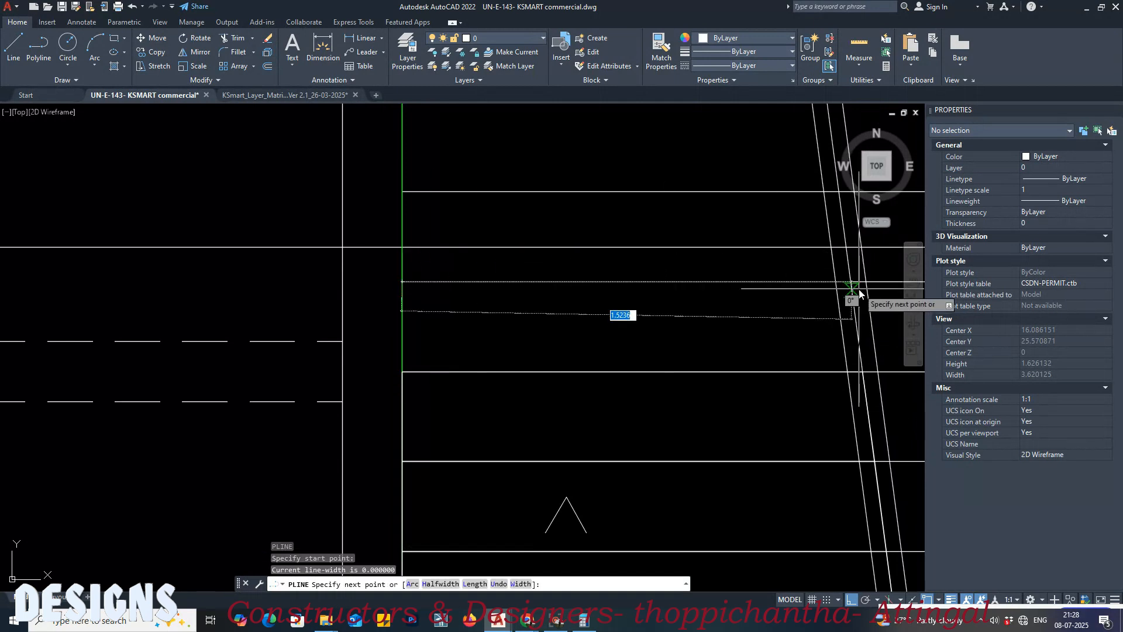
left_click(851, 283)
left_click(864, 370)
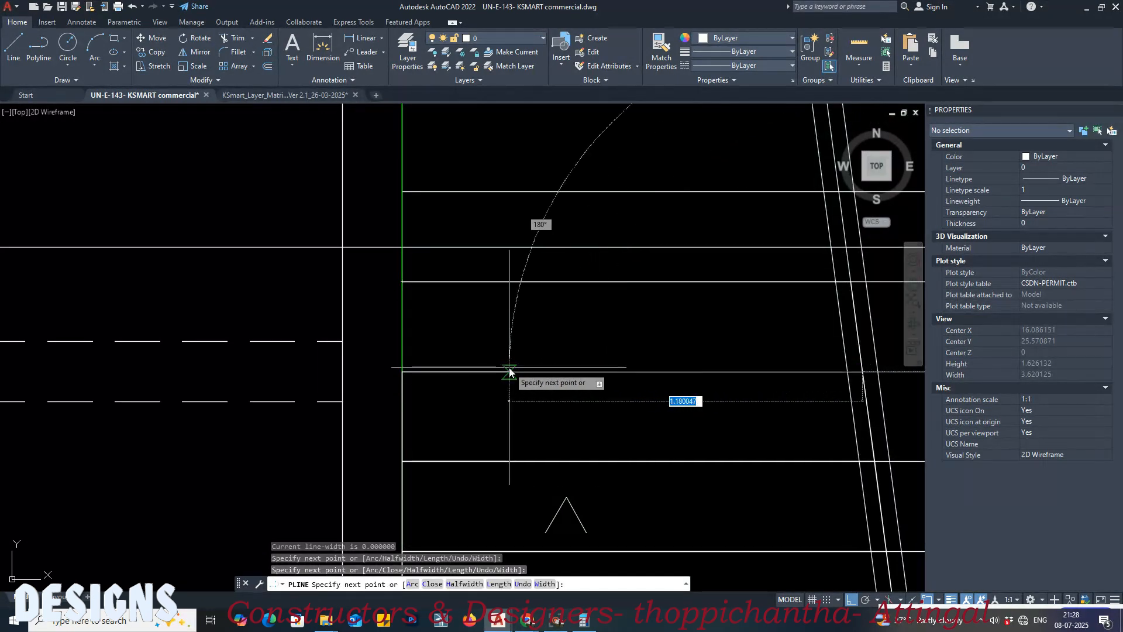
left_click(401, 371)
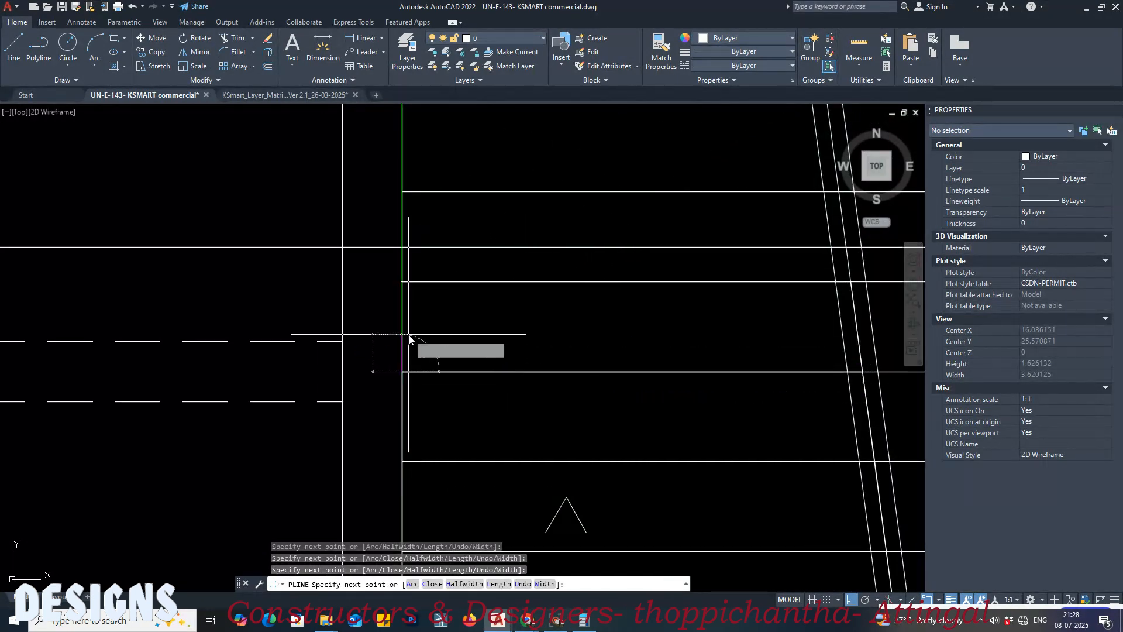
type("c")
key("Return")
Step: Trace the fifth step as a closed polyline, starting at the fourth step's upper wall corner
middle_click_drag(424, 275, 406, 397)
key("Return")
left_click(386, 403)
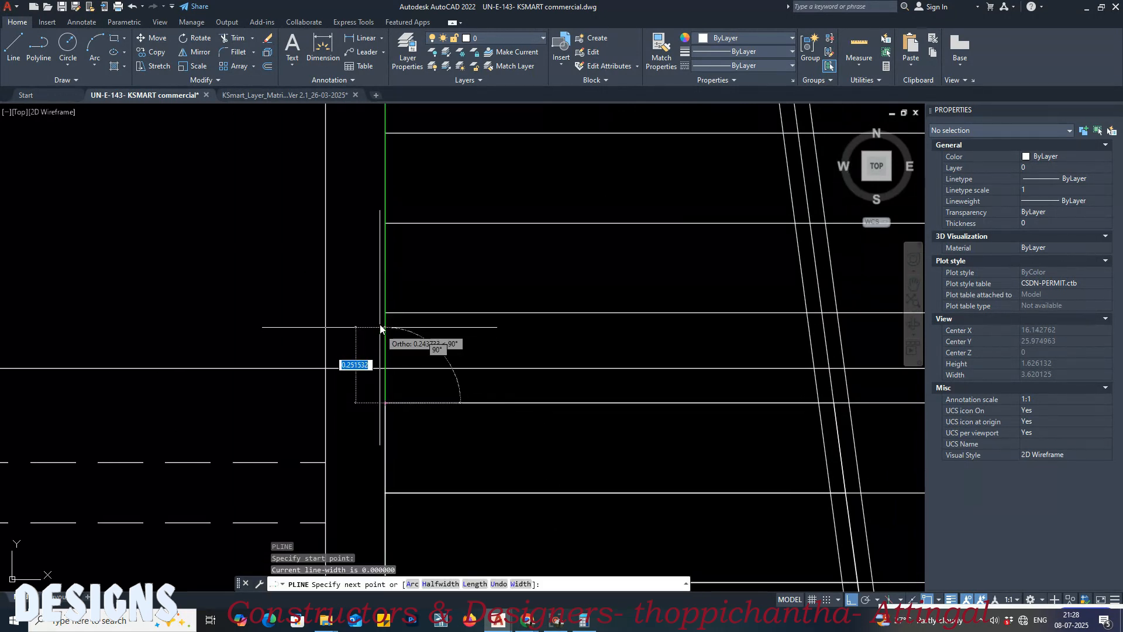
left_click(384, 313)
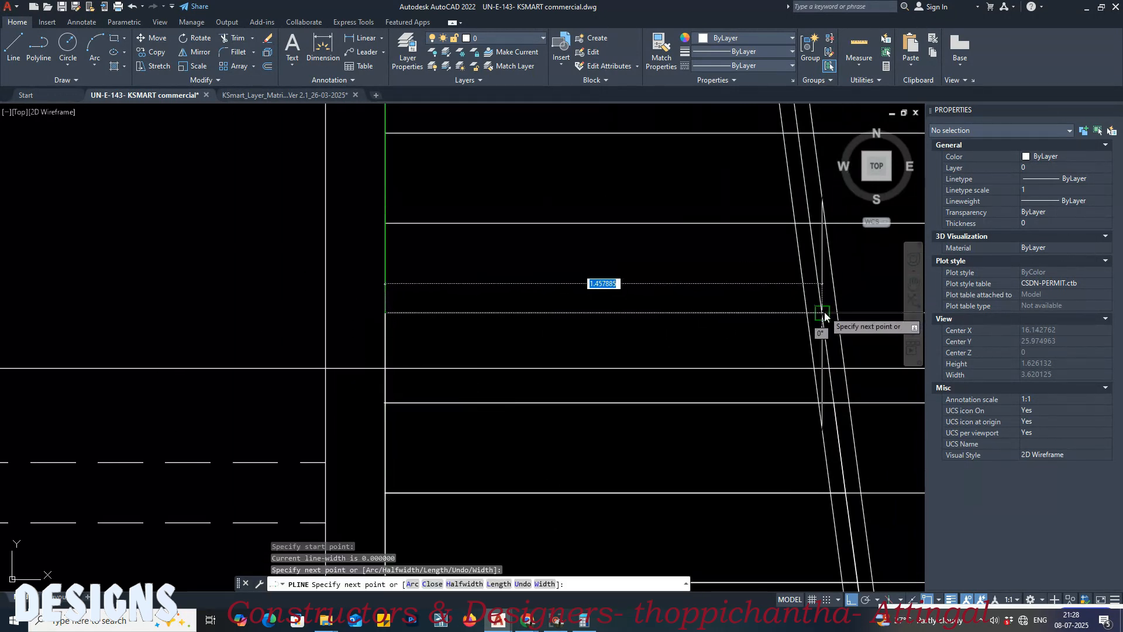
left_click(822, 315)
left_click(837, 403)
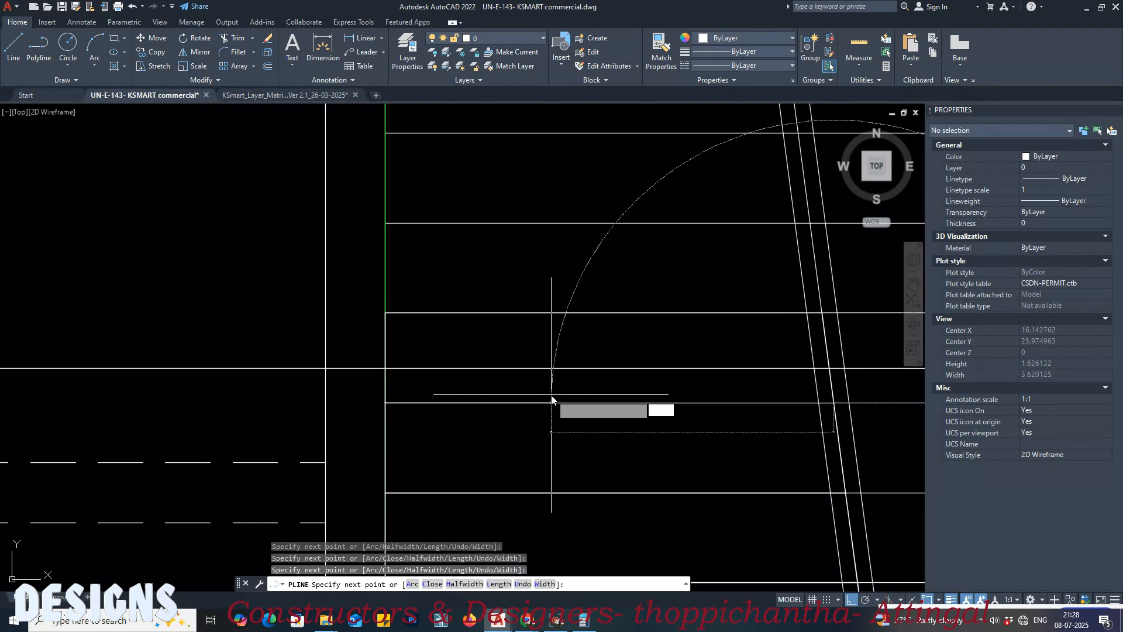
type("c")
key("Return")
Step: Draw a closed polyline around the sixth step between the wall and the handrail's middle line
middle_click_drag(394, 283, 397, 359)
key("Return")
left_click(389, 300)
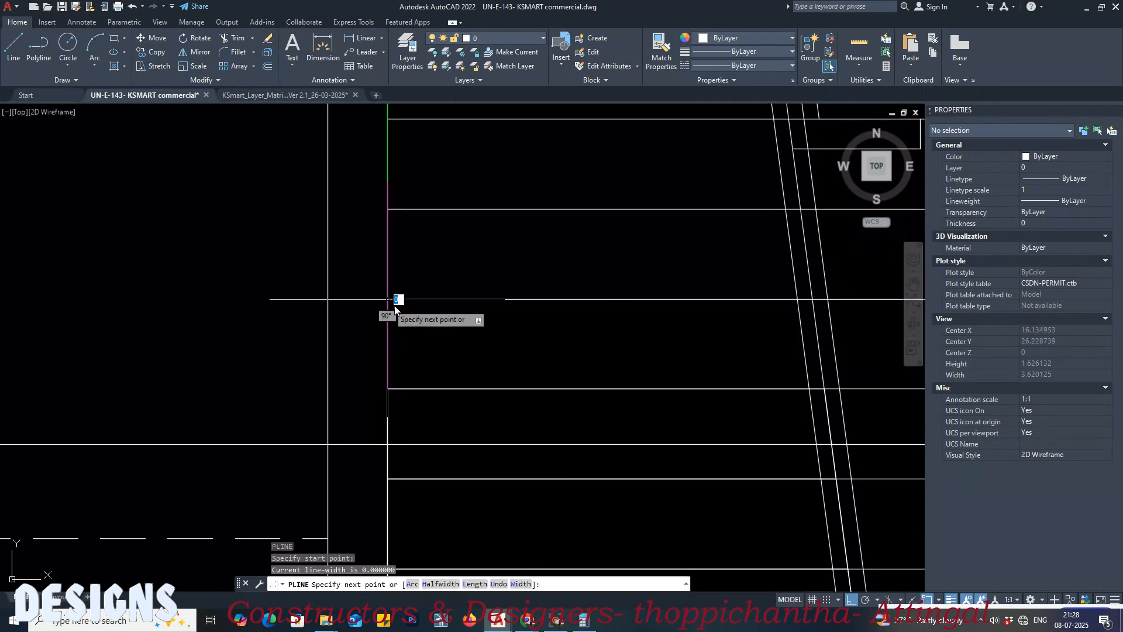
left_click(825, 299)
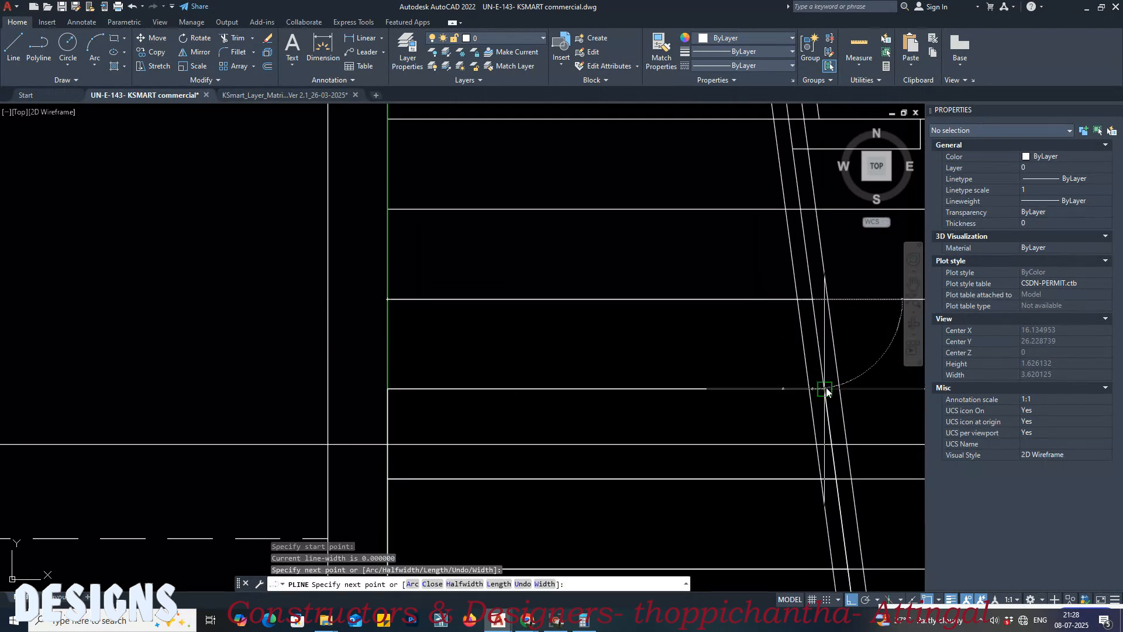
left_click(826, 387)
left_click(389, 390)
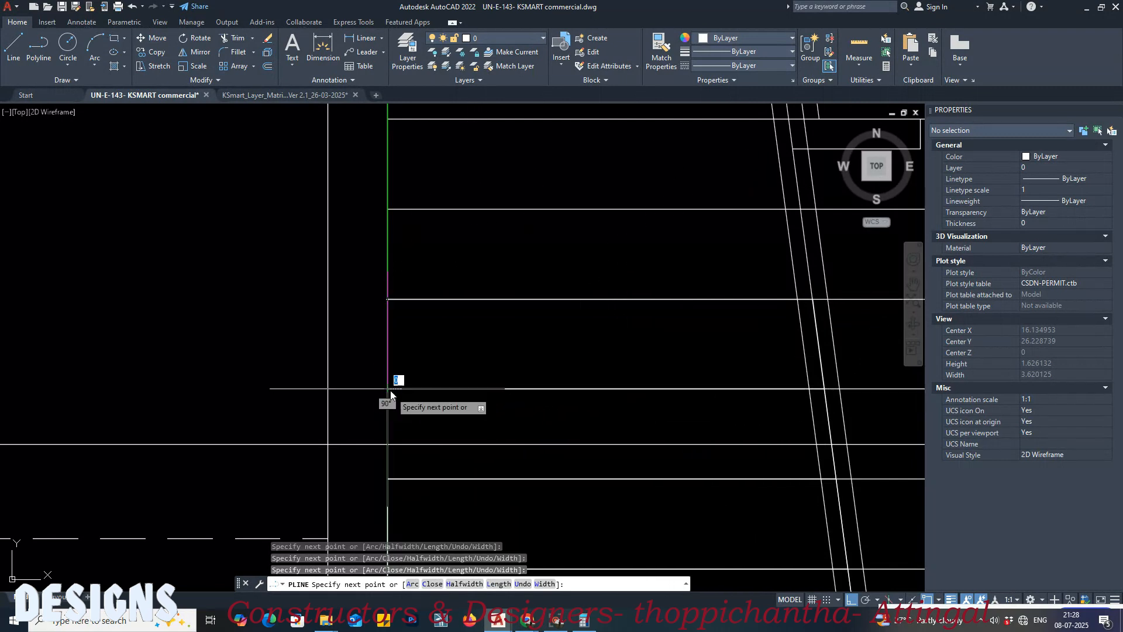
key("Return")
Step: Draw the seventh step's closed polyline from the sixth step's upper wall corner across to the handrail's middle line
middle_click_drag(401, 271, 396, 389)
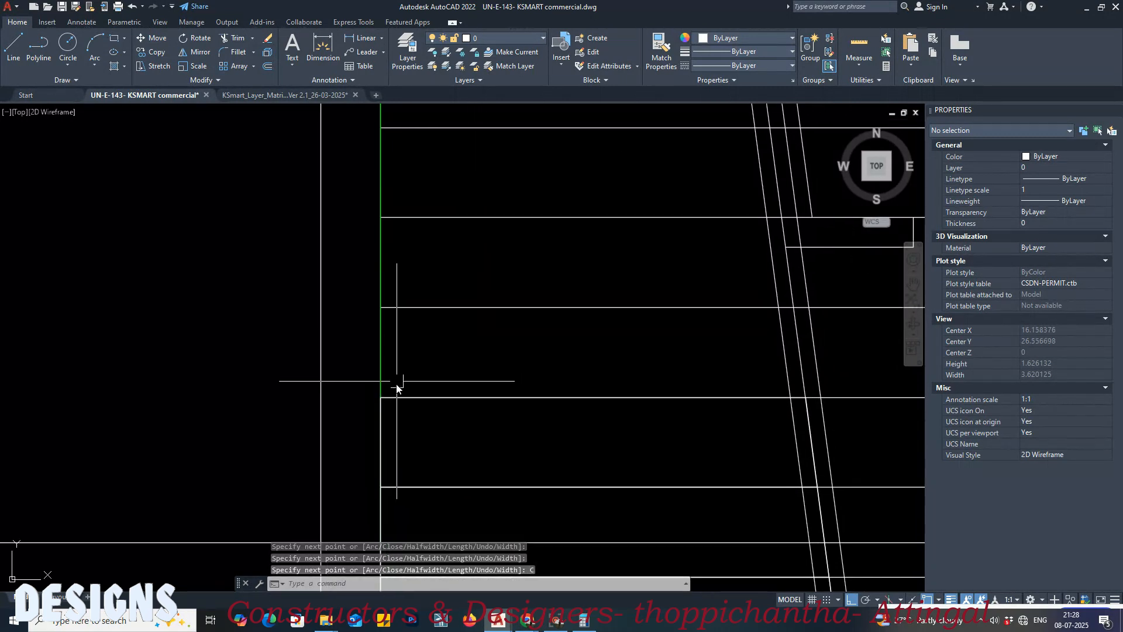
key("Return")
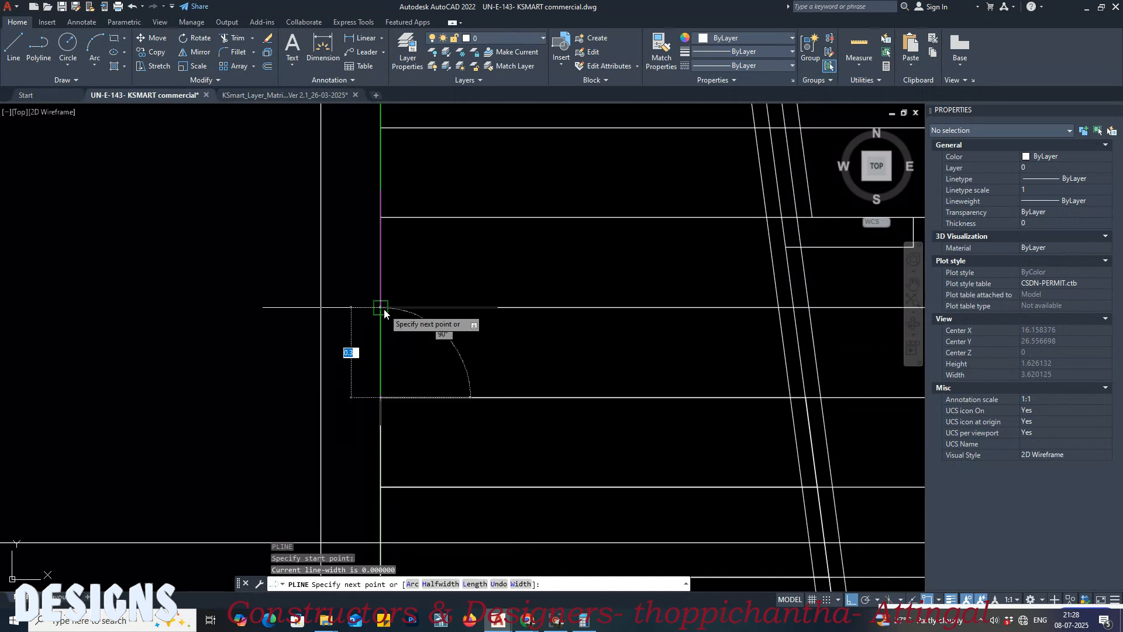
left_click(381, 309)
left_click(794, 307)
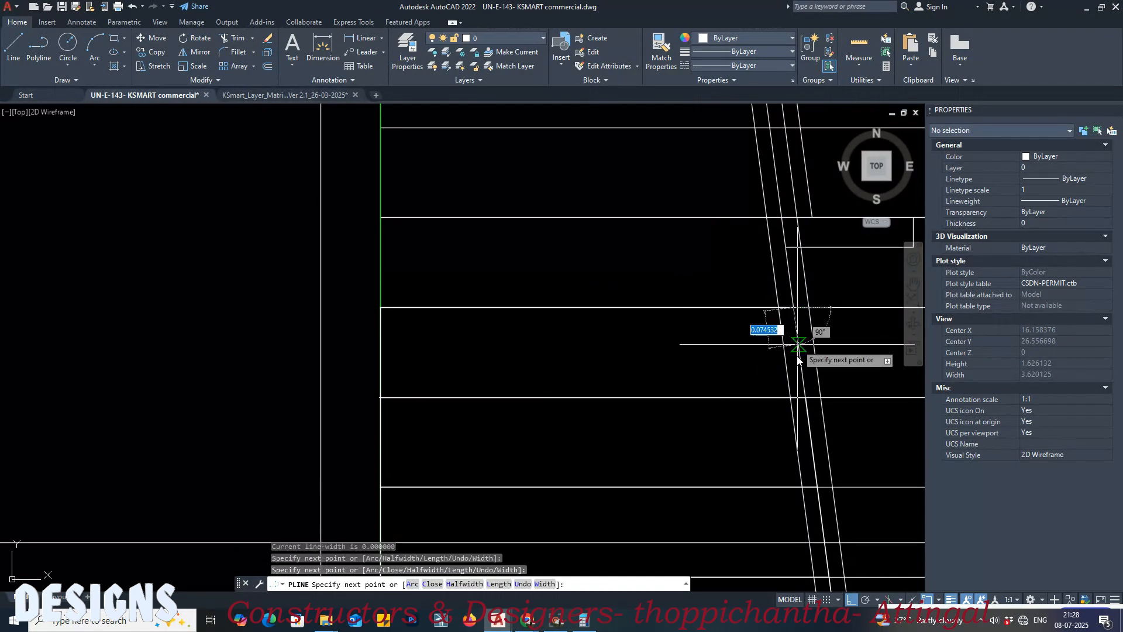
left_click(802, 399)
key("Return")
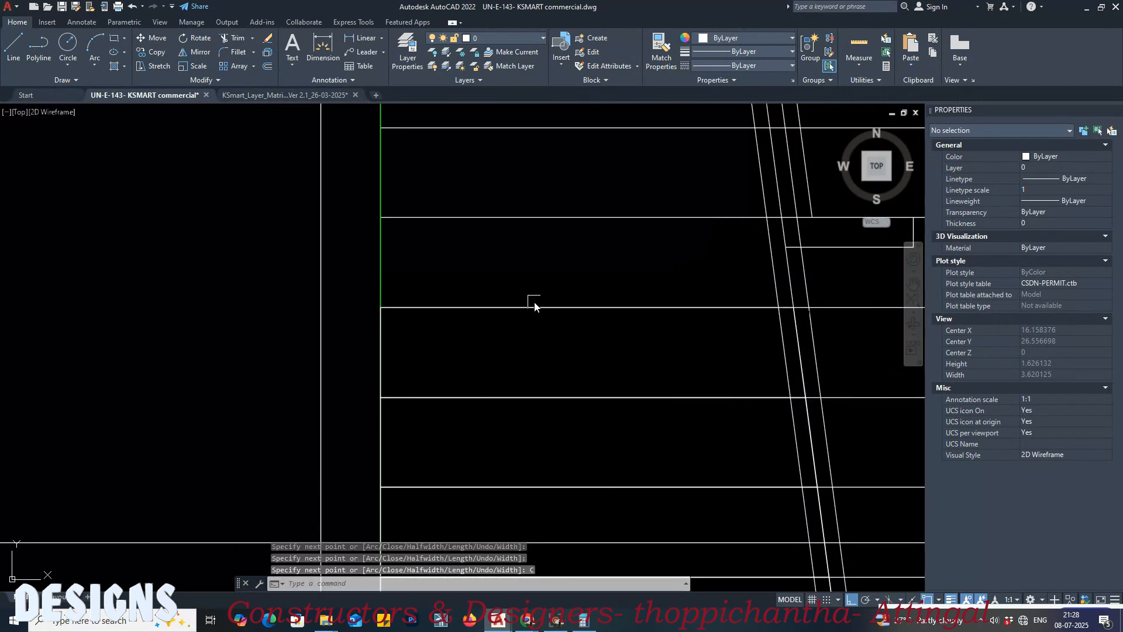
Step: Outline the eighth step with a closed polyline between the wall and the handrail's middle line
middle_click_drag(533, 302, 532, 391)
key("Return")
left_click(380, 396)
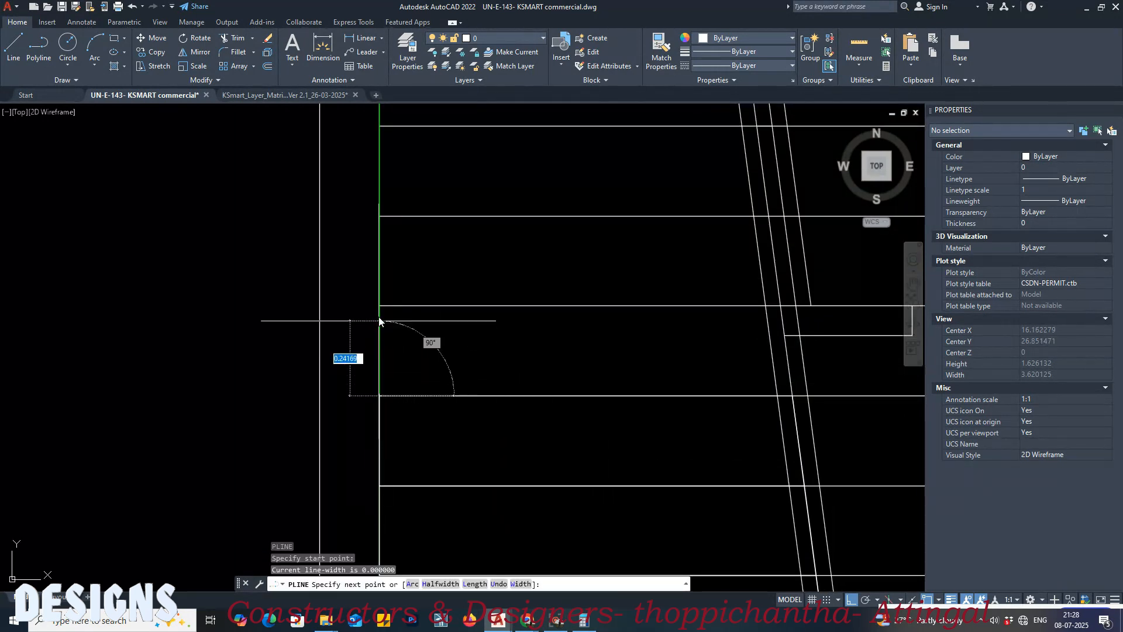
left_click(379, 305)
left_click(787, 306)
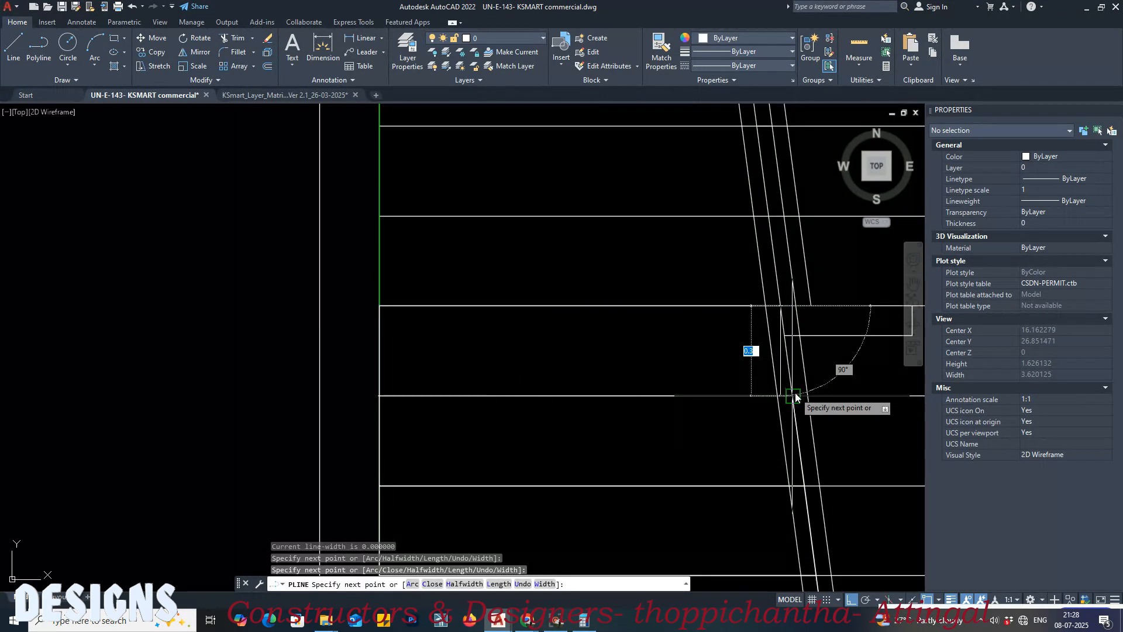
left_click(788, 396)
type("c")
key("Return")
Step: Outline the ninth step with a closed polyline from the wall across to the handrail's middle line
middle_click_drag(492, 276, 514, 363)
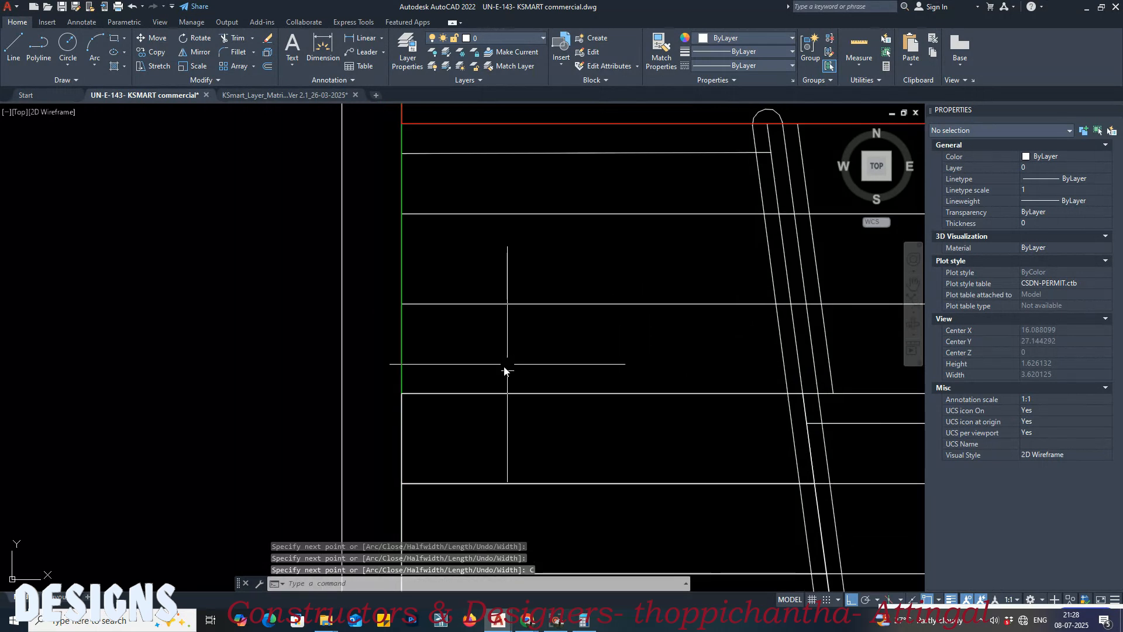
key("Return")
left_click(403, 395)
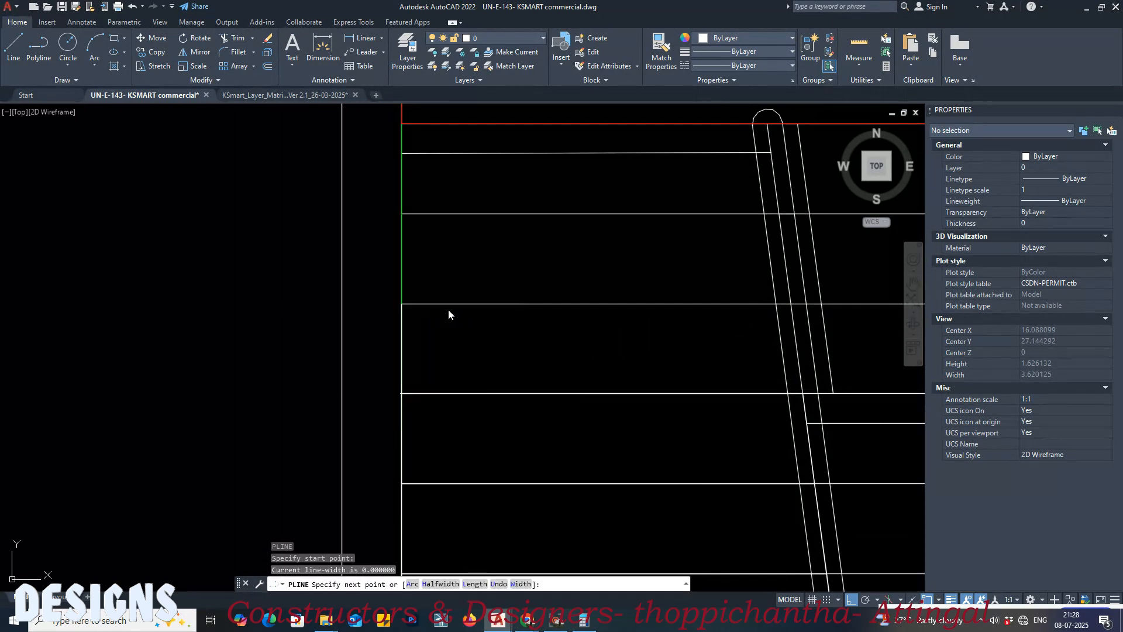
left_click(416, 315)
left_click(790, 309)
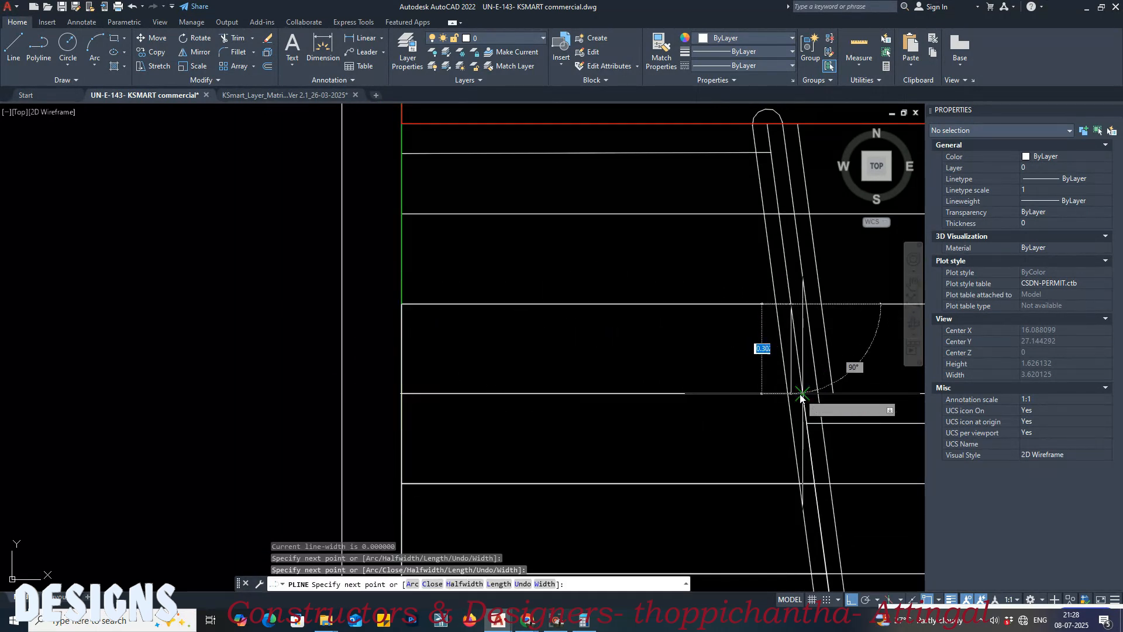
left_click(800, 395)
key("c")
key("Return")
Step: Trace the tenth step's polyline, starting at the ninth step's upper wall corner and following the wall upward
middle_click_drag(441, 323, 496, 456)
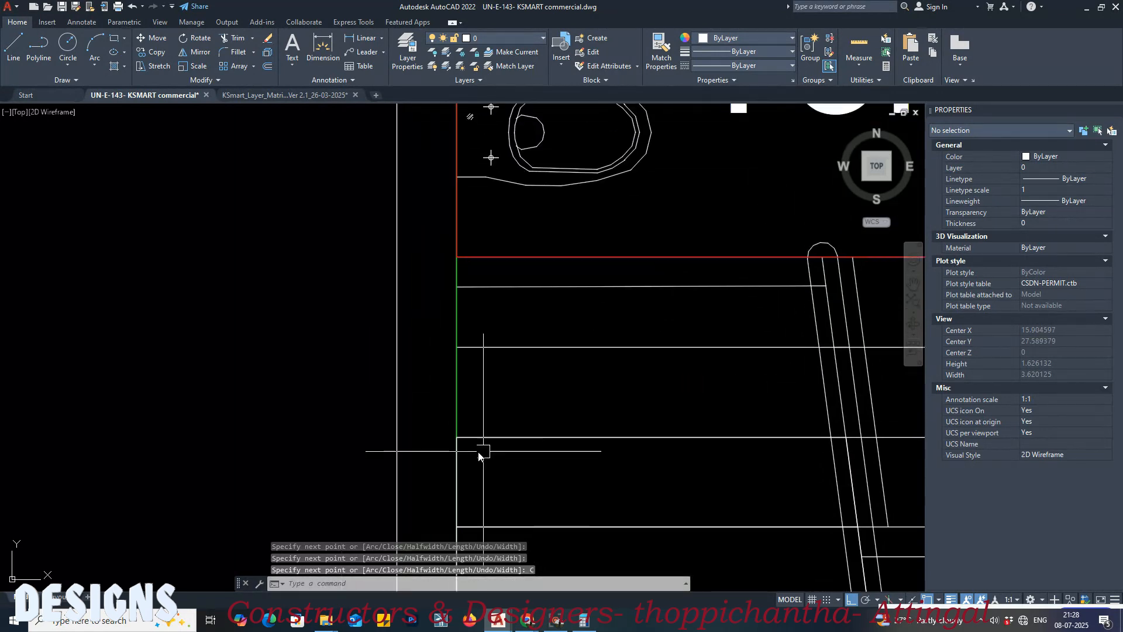
key("Return")
left_click(458, 438)
left_click(456, 349)
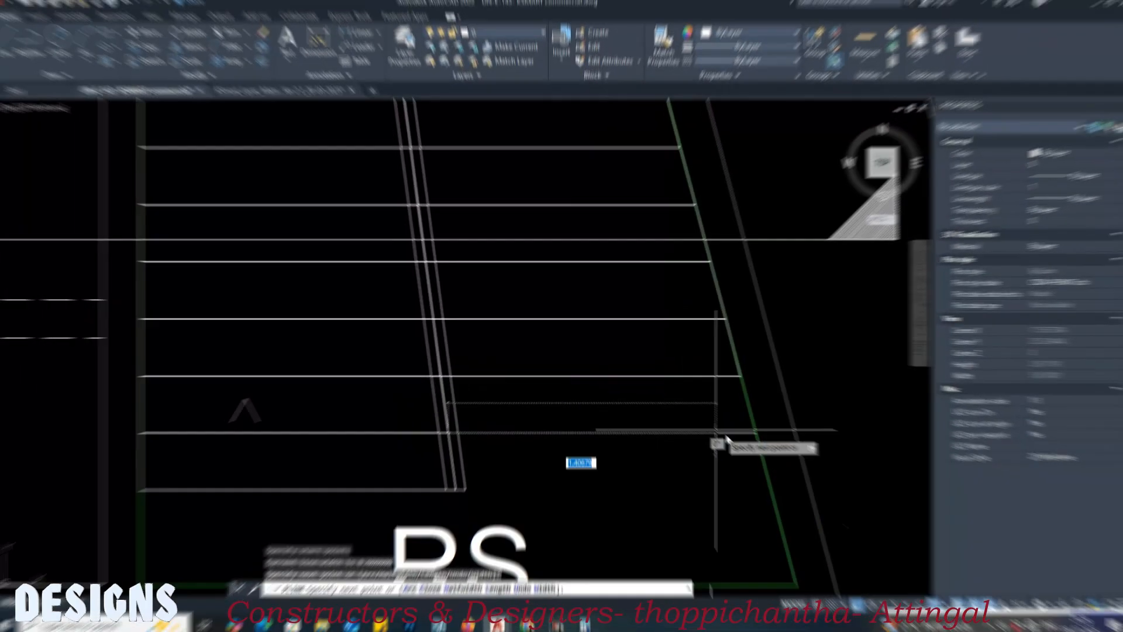
Step: Complete a closed polyline around the second flight's lowest step, between the handrail's middle line and the slanted wall
left_click(756, 433)
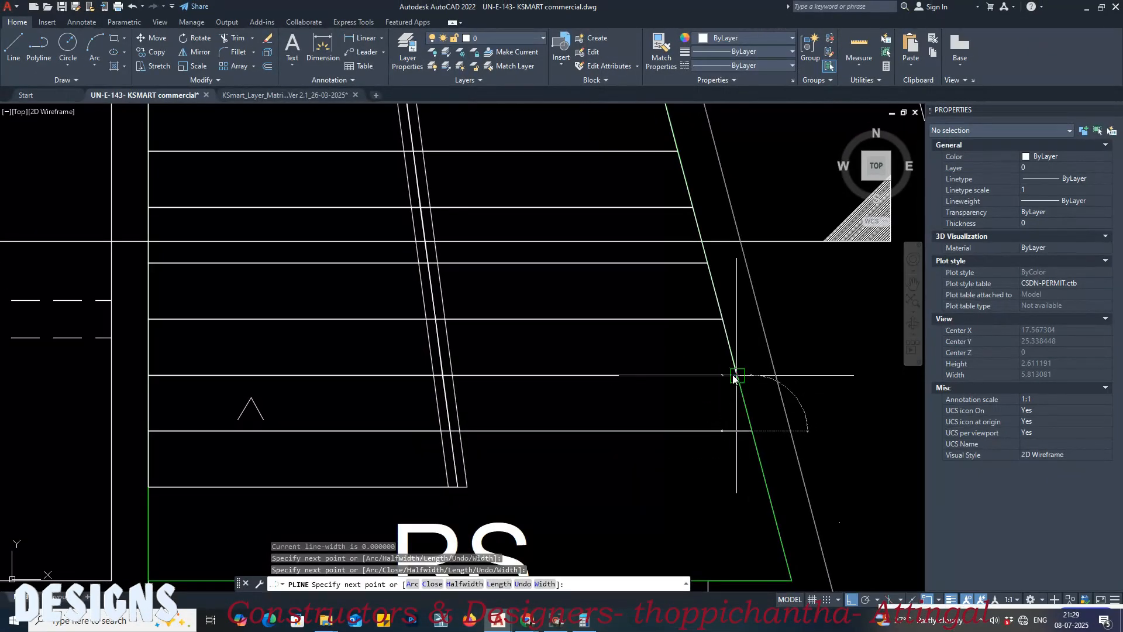
left_click(734, 378)
key("Return")
Step: Copy all the step polylines of both flights from the ground floor stair to the matching wall corner on the first floor plan
left_click(616, 432)
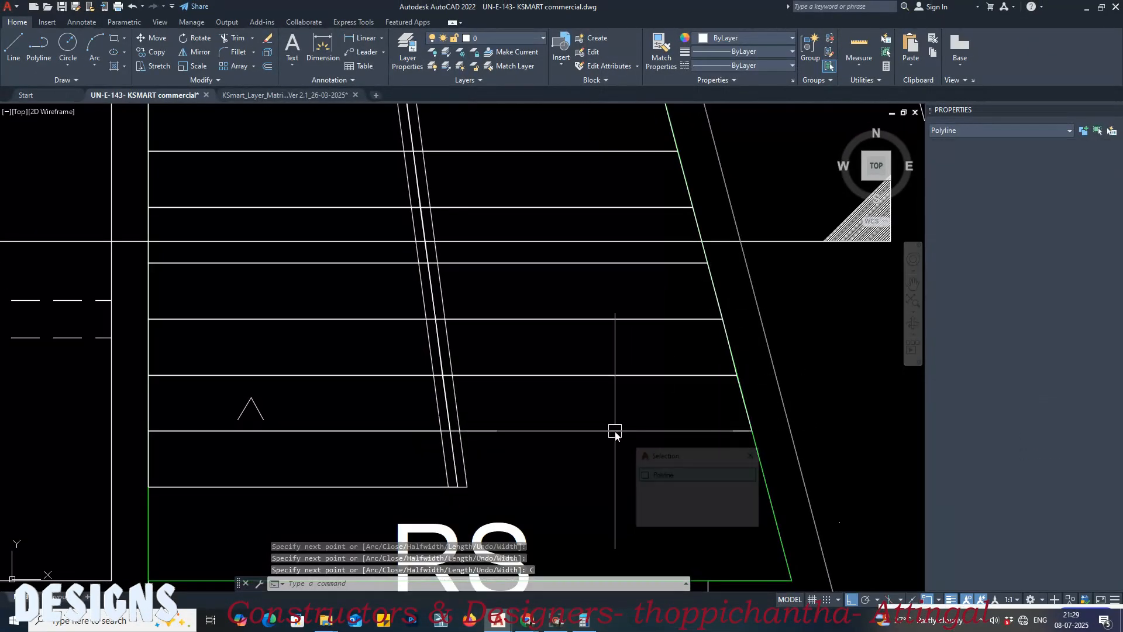
scroll(522, 446, "down", 2)
left_click(437, 471)
left_click(432, 401)
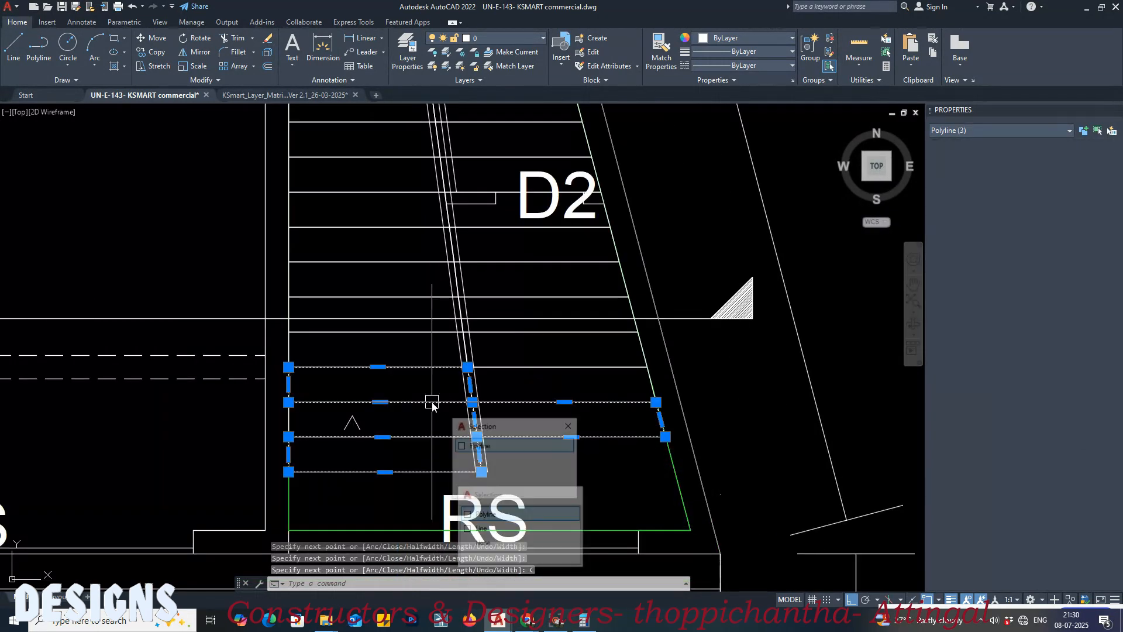
scroll(284, 421, "up", 2)
left_click(291, 409)
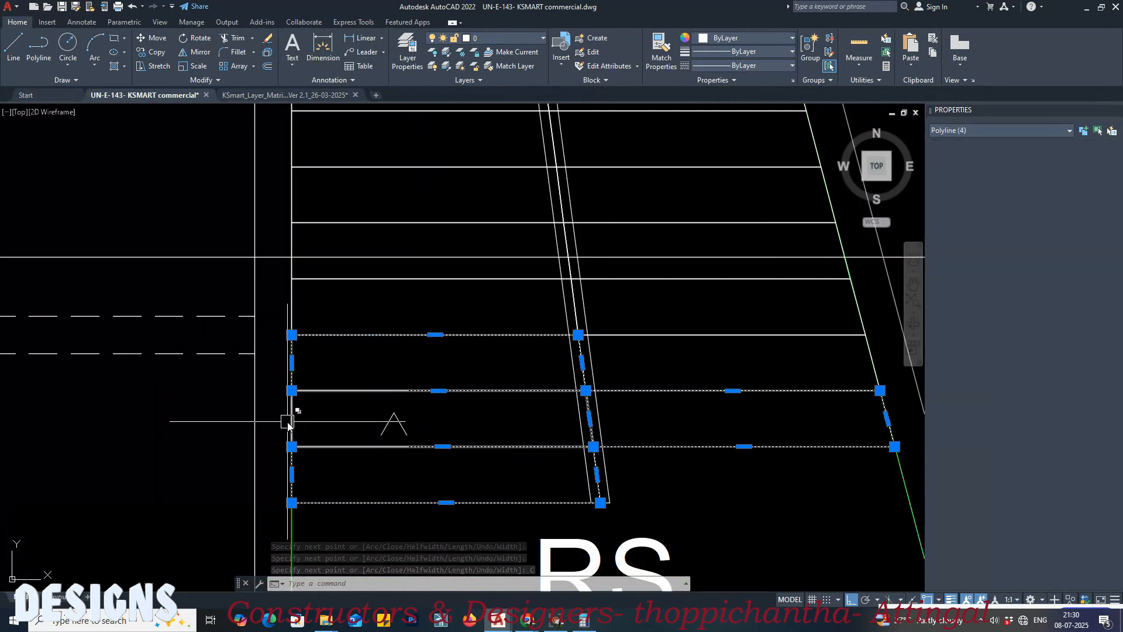
left_click(281, 310)
middle_click_drag(276, 288, 313, 438)
left_click(336, 392)
left_click(335, 393)
left_click(328, 375)
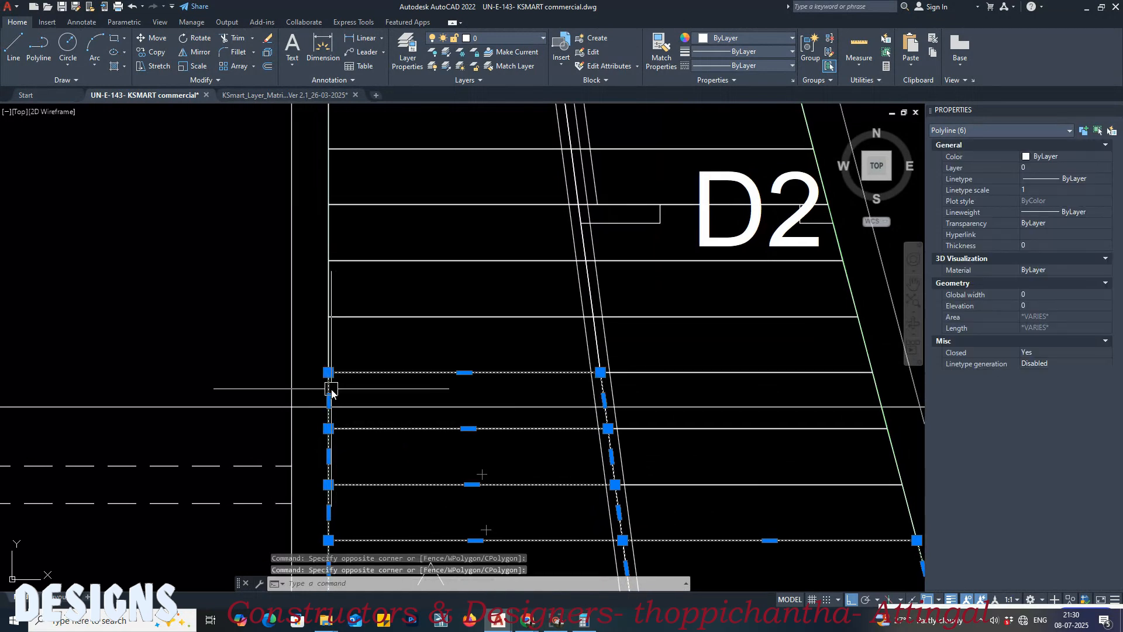
left_click(329, 345)
left_click(325, 316)
left_click(329, 261)
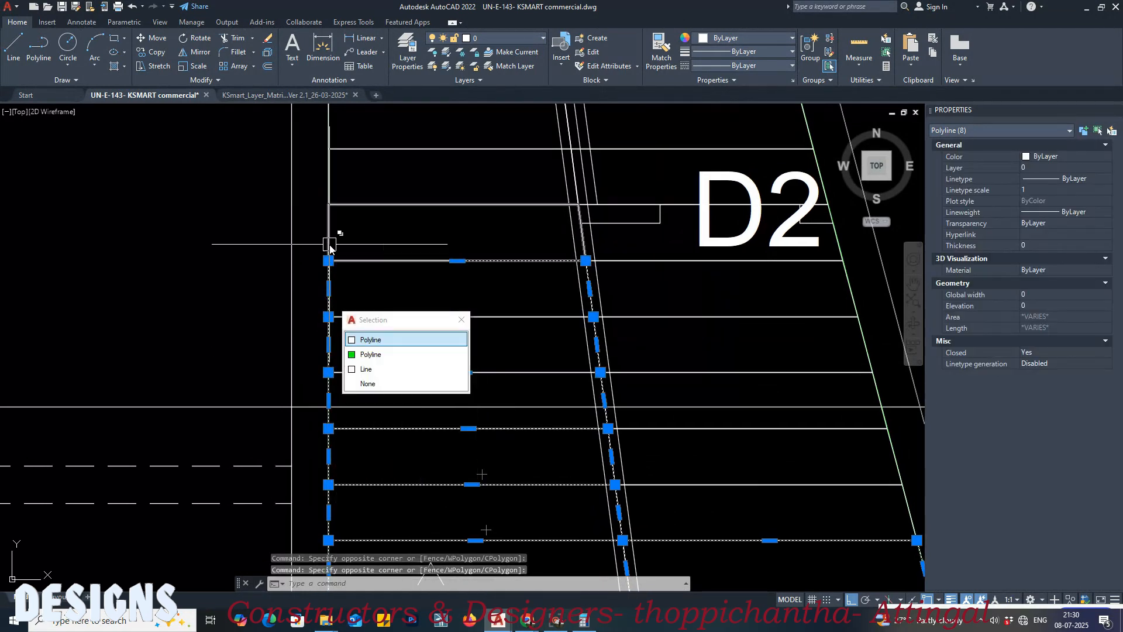
left_click(328, 205)
middle_click_drag(335, 187, 350, 372)
left_click(346, 364)
left_click(345, 308)
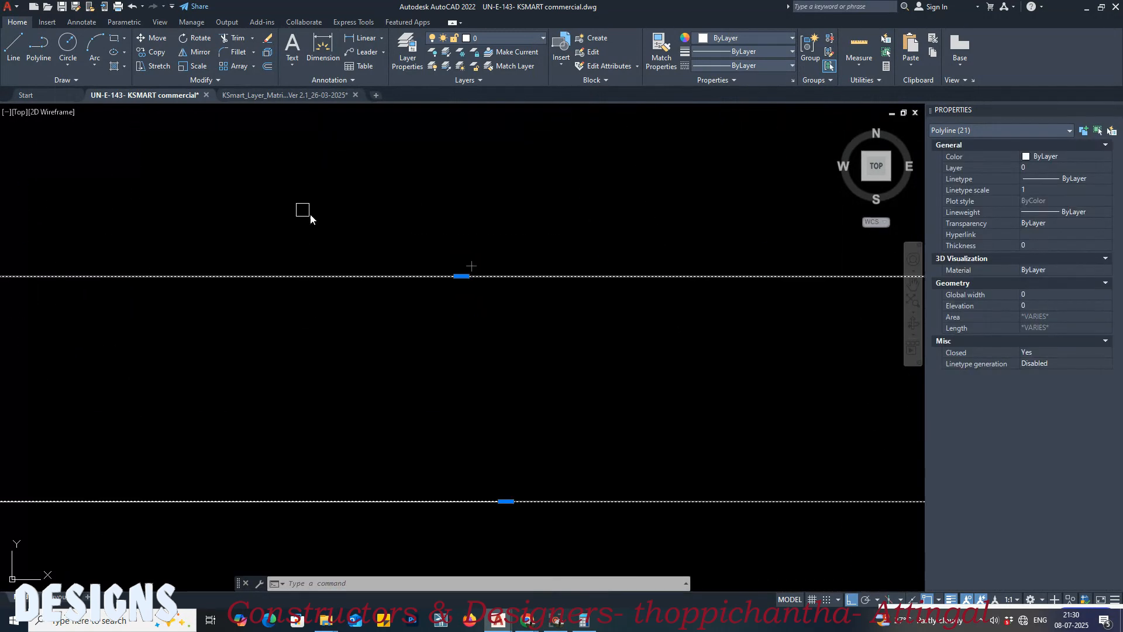
scroll(530, 254, "down", 6)
mouse_move(424, 359)
middle_mouse_down()
mouse_move(479, 384)
mouse_move(510, 381)
middle_mouse_up()
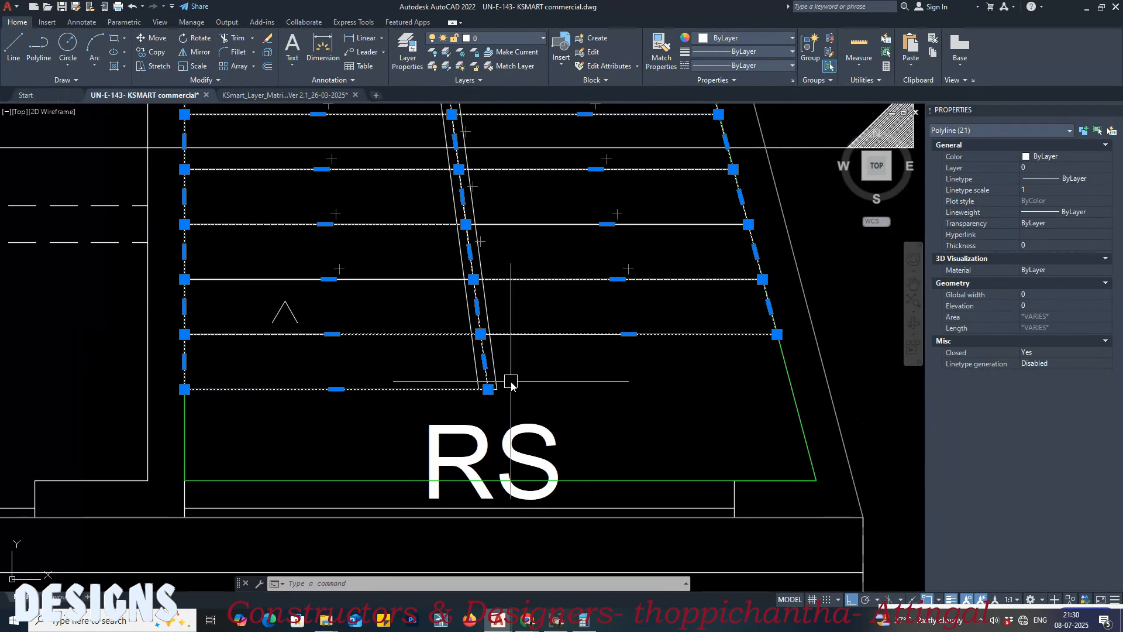
key("Return")
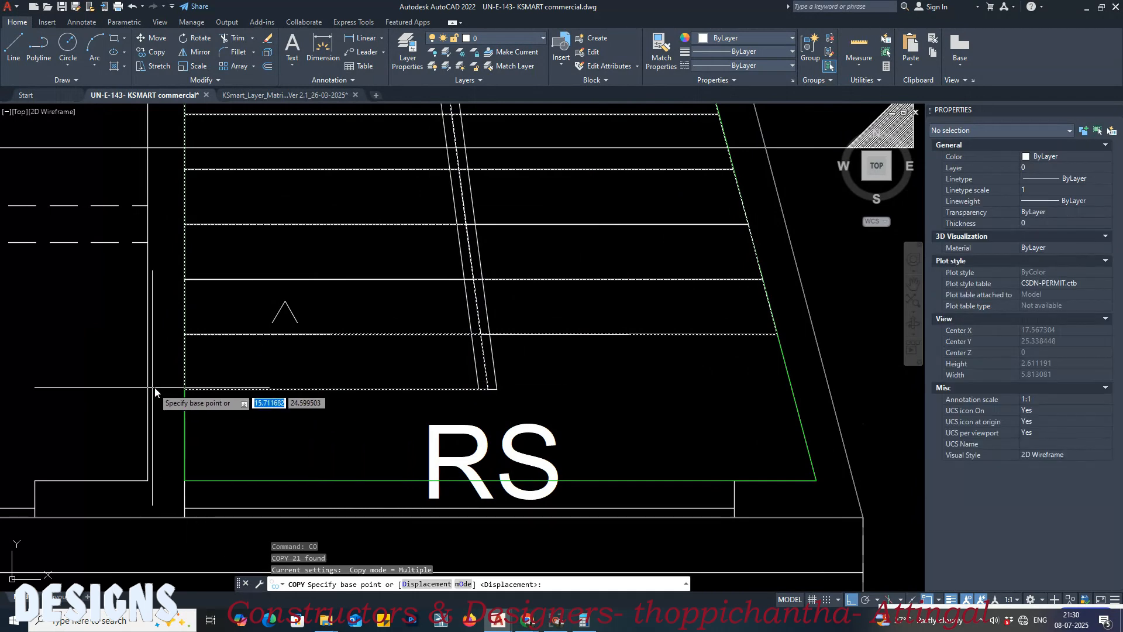
left_click(185, 389)
scroll(181, 392, "down", 9)
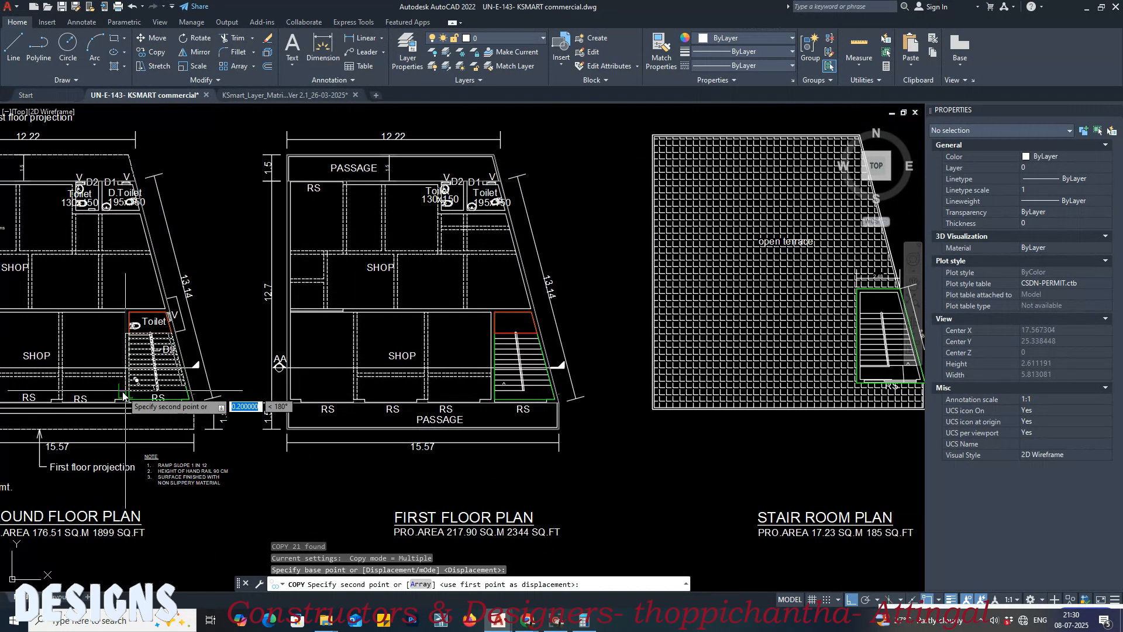
scroll(480, 391, "up", 10)
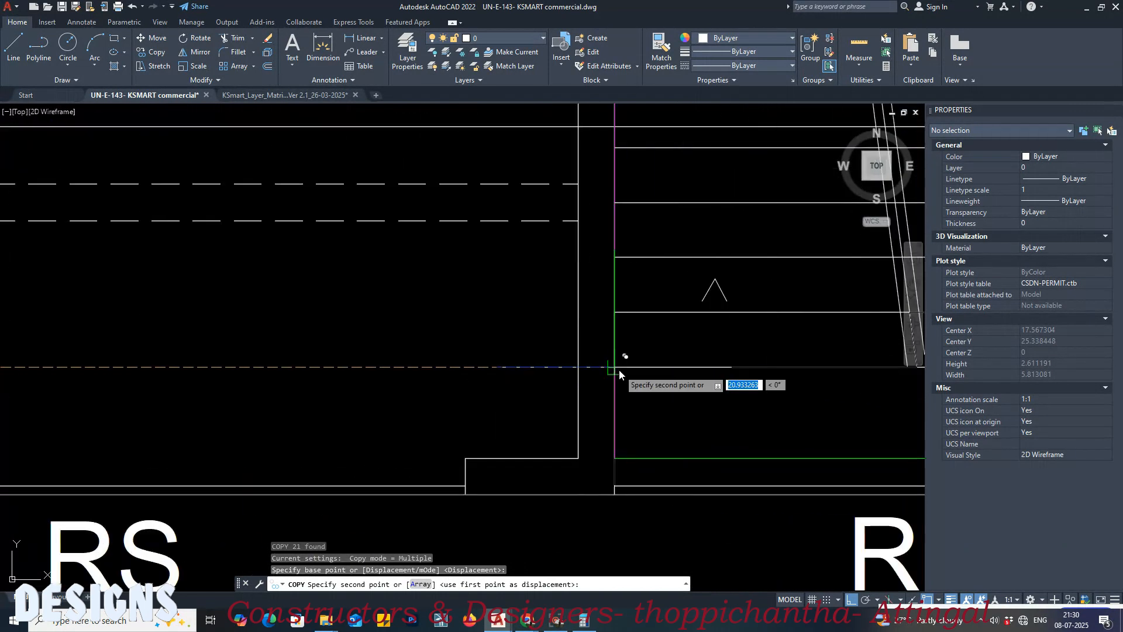
left_click(619, 370)
key("Return")
scroll(486, 418, "down", 6)
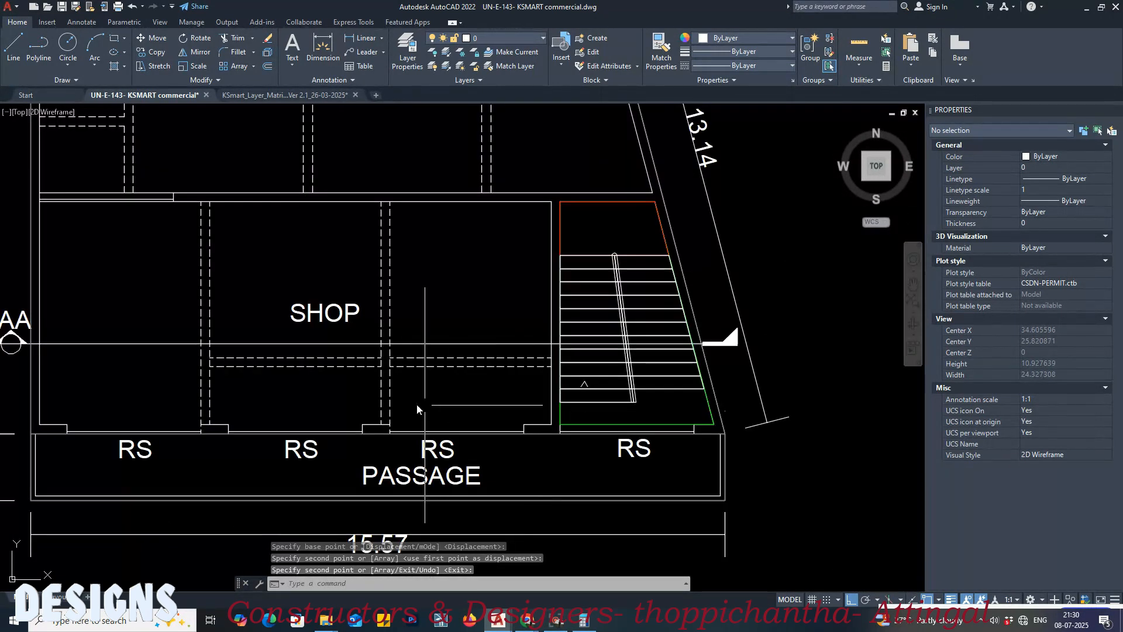
Step: In the KSmart layer matrix drawing, pick the General Stair 1-Steps swatch for Block 1, Floor 0 as the Match Properties source
scroll(402, 402, "up", 2)
middle_click_drag(402, 402, 643, 407)
scroll(601, 404, "down", 4)
middle_click_drag(143, 169, 234, 172)
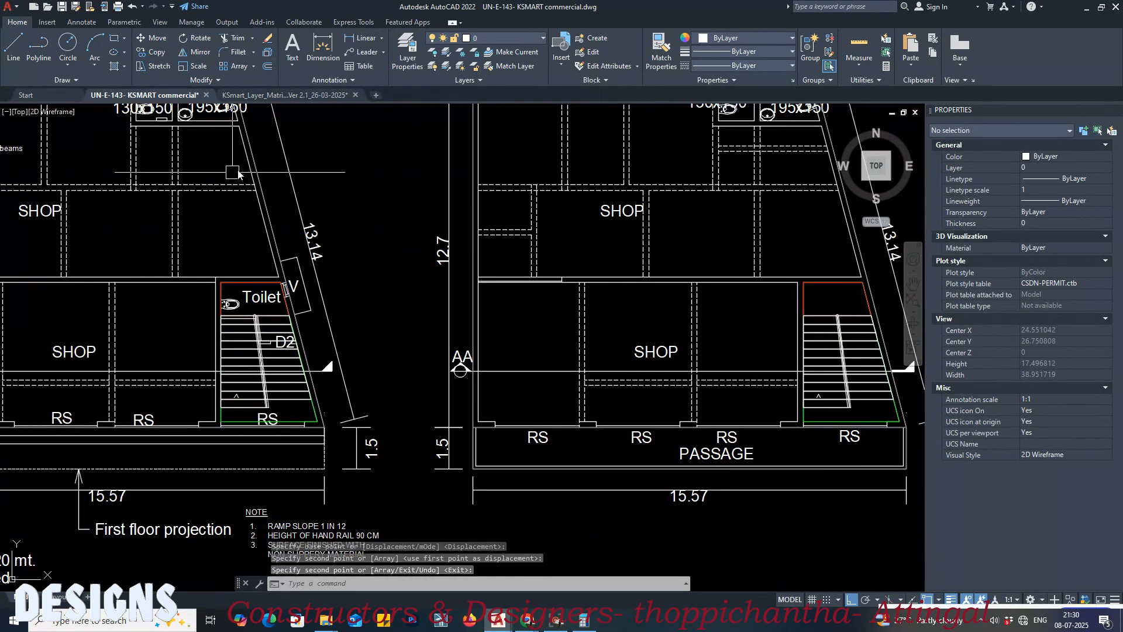
left_click(293, 96)
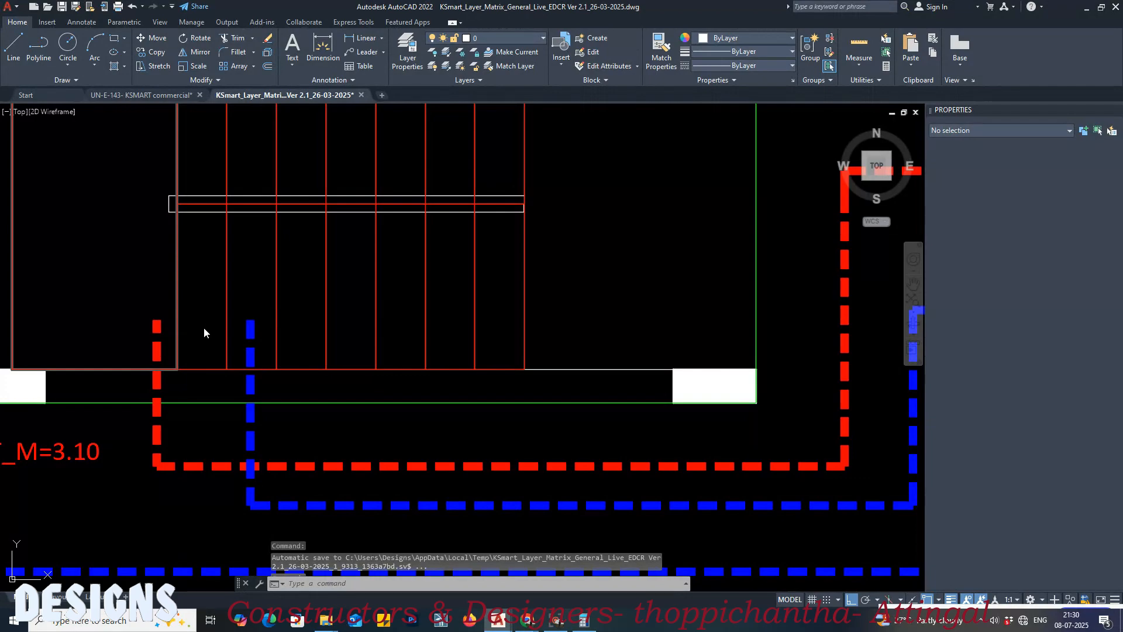
scroll(231, 330, "down", 2)
scroll(248, 315, "down", 2)
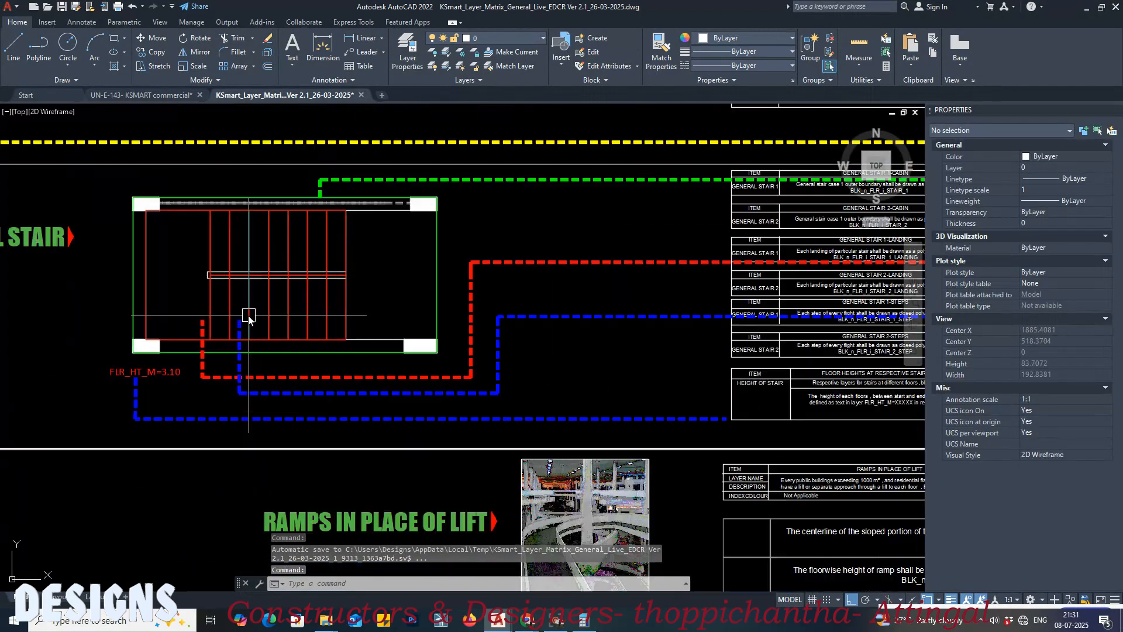
middle_click_drag(779, 321, 415, 325)
mouse_move(641, 315)
middle_mouse_down()
mouse_move(507, 337)
mouse_move(459, 303)
middle_mouse_up()
scroll(302, 287, "up", 4)
middle_click_drag(528, 372, 487, 304)
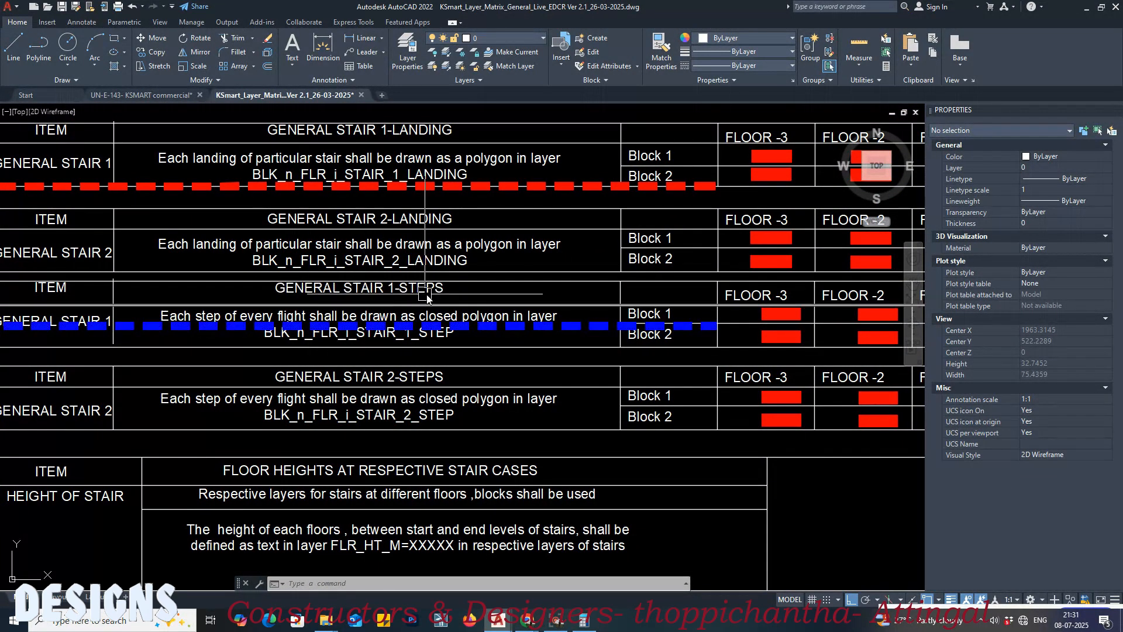
middle_click_drag(477, 294, 359, 296)
mouse_move(574, 313)
middle_mouse_down()
mouse_move(406, 316)
mouse_move(447, 328)
middle_mouse_up()
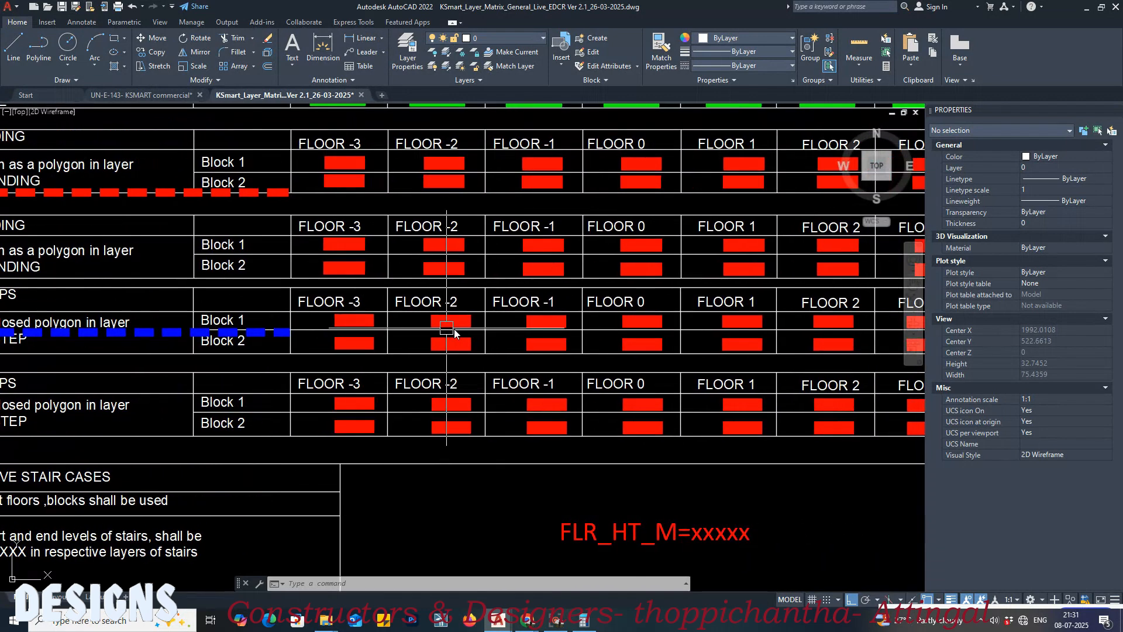
scroll(623, 333, "up", 2)
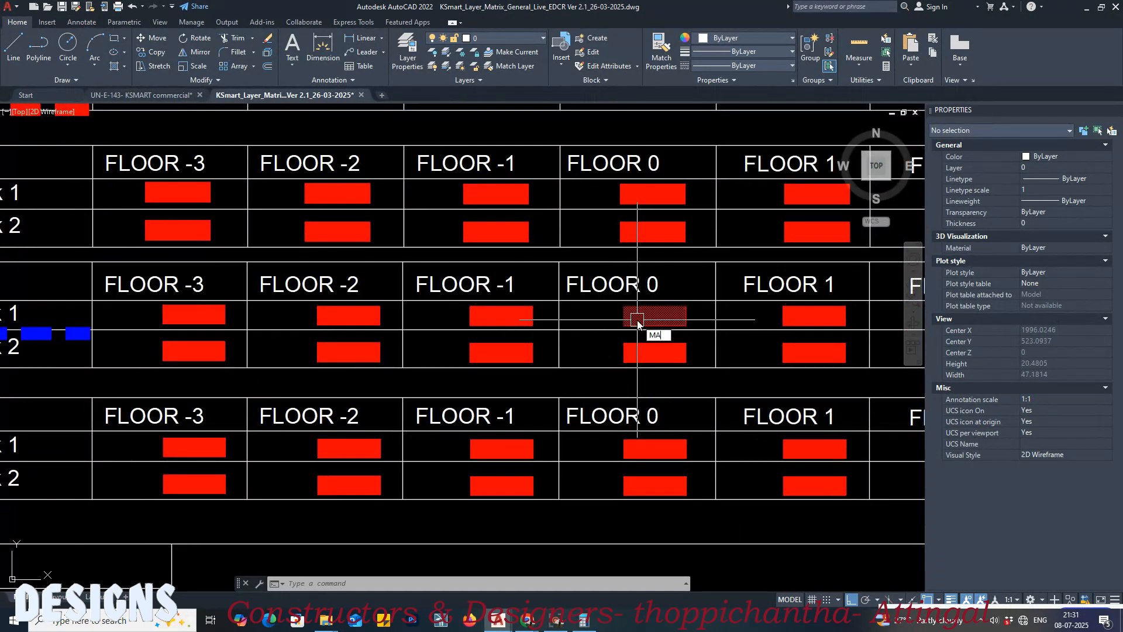
key("Return")
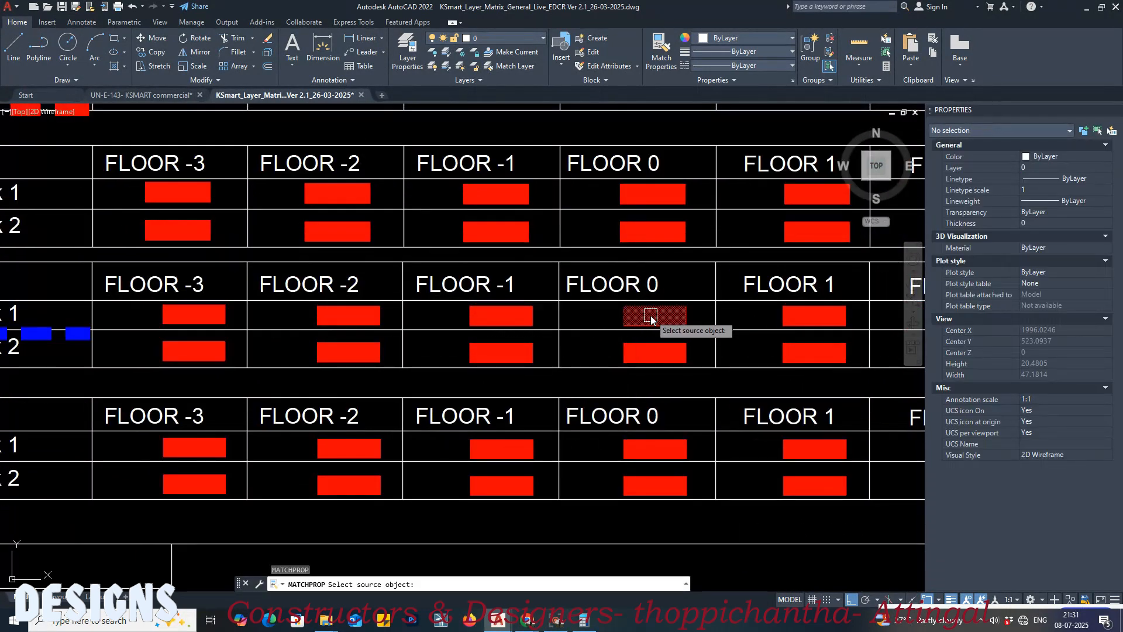
left_click(657, 317)
Step: Back in the commercial drawing, apply the matched step layer properties to the upper step polylines of both ground floor flights
left_click(185, 96)
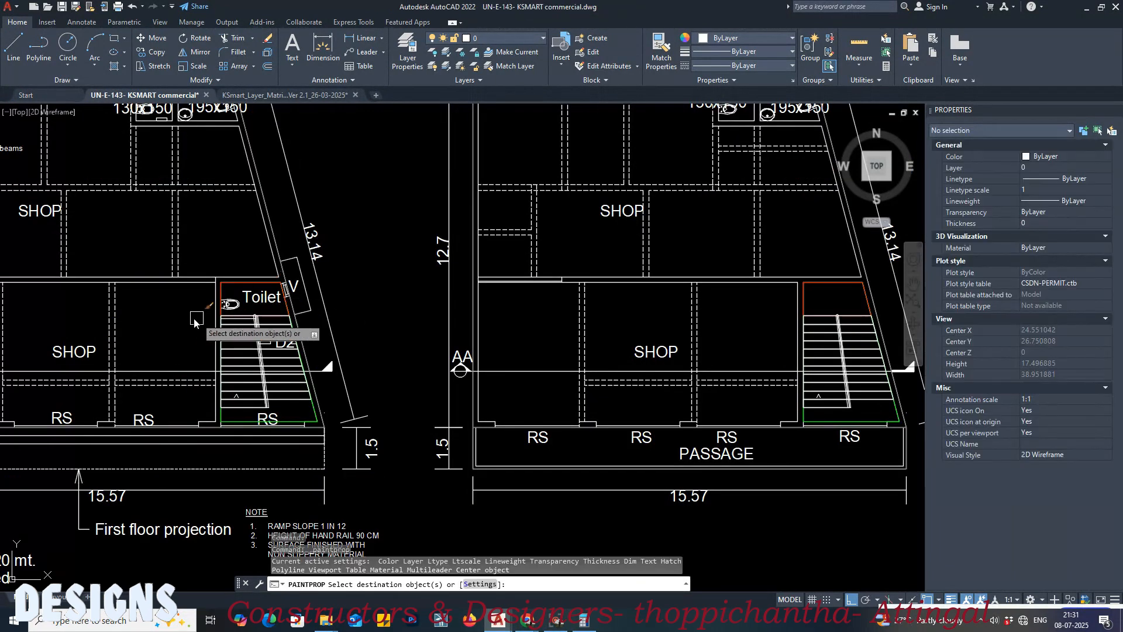
middle_click_drag(743, 334, 454, 333)
scroll(585, 345, "up", 6)
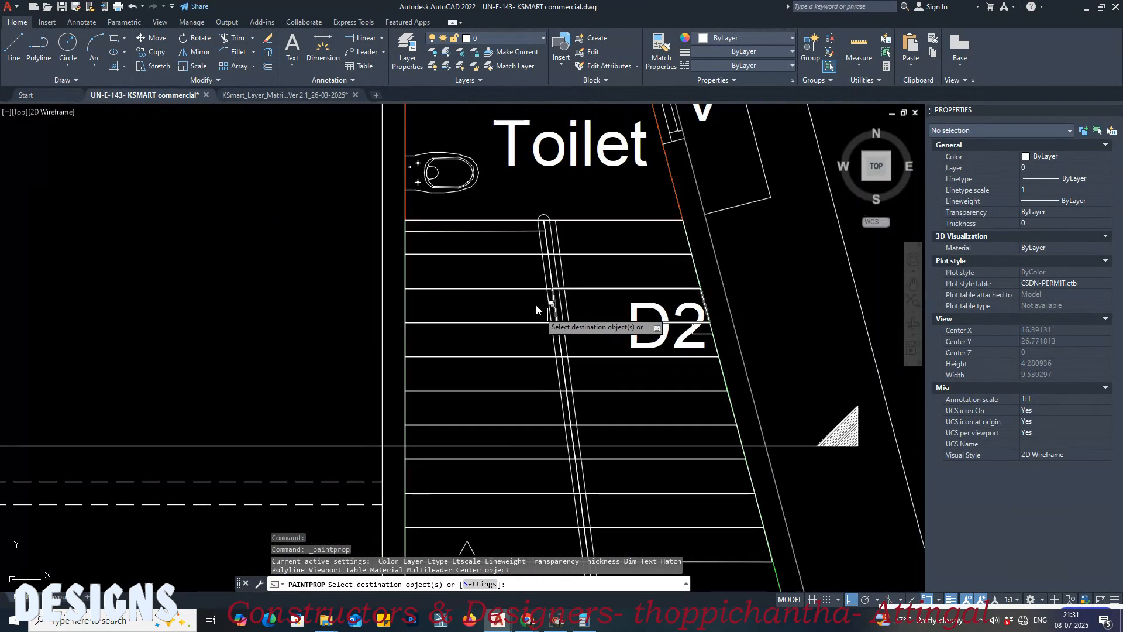
left_click(515, 221)
left_click(574, 220)
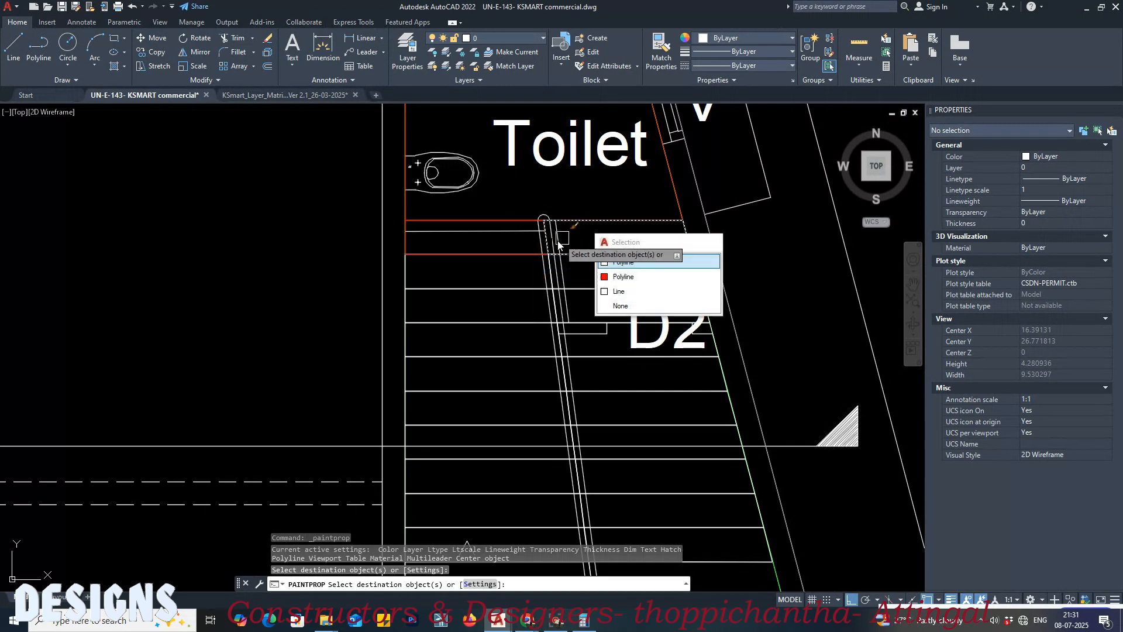
left_click(508, 287)
left_click(601, 289)
left_click(601, 255)
left_click(495, 322)
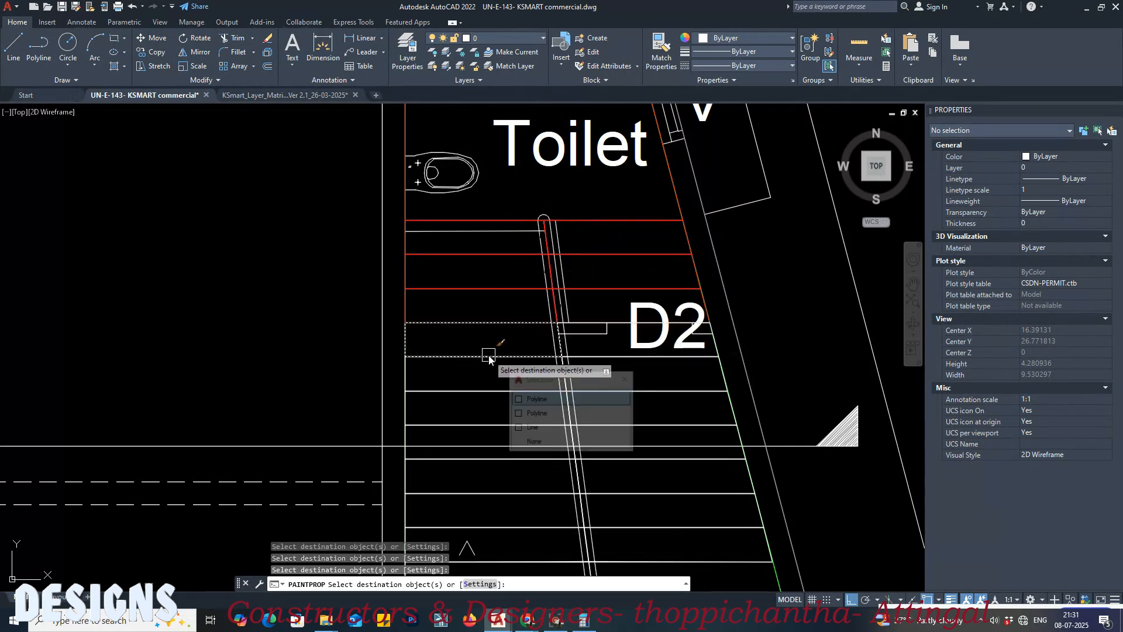
left_click(594, 363)
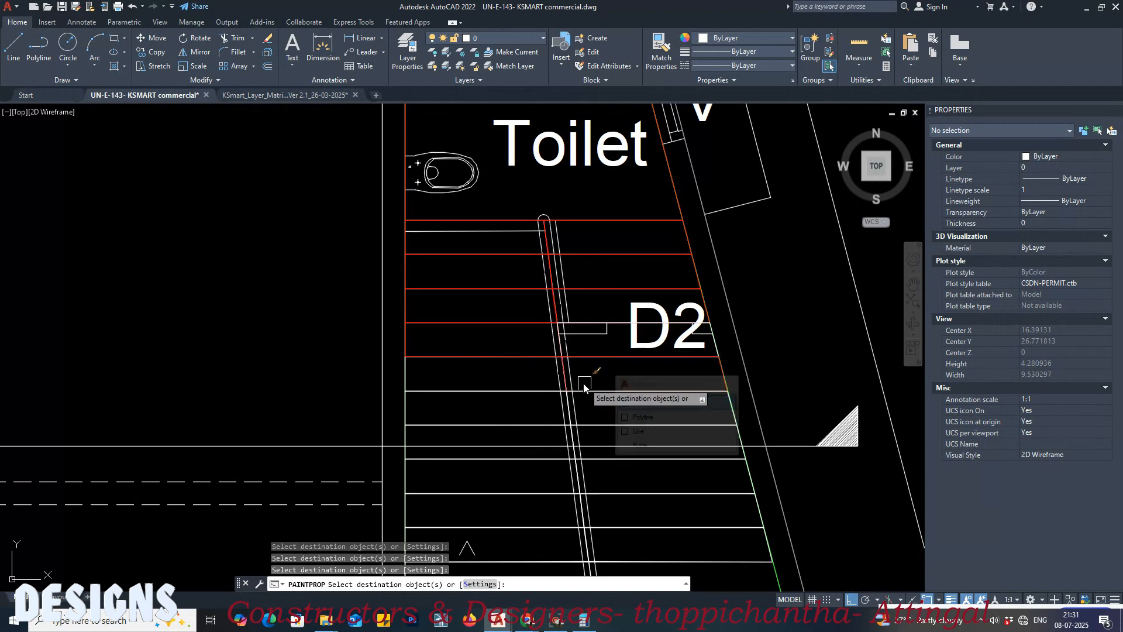
left_click(626, 319)
Step: Apply the matched step layer properties to the remaining lower step polylines of both ground floor flights, and end the command
middle_click_drag(500, 405, 492, 311)
left_click(494, 297)
left_click(584, 301)
left_click(503, 334)
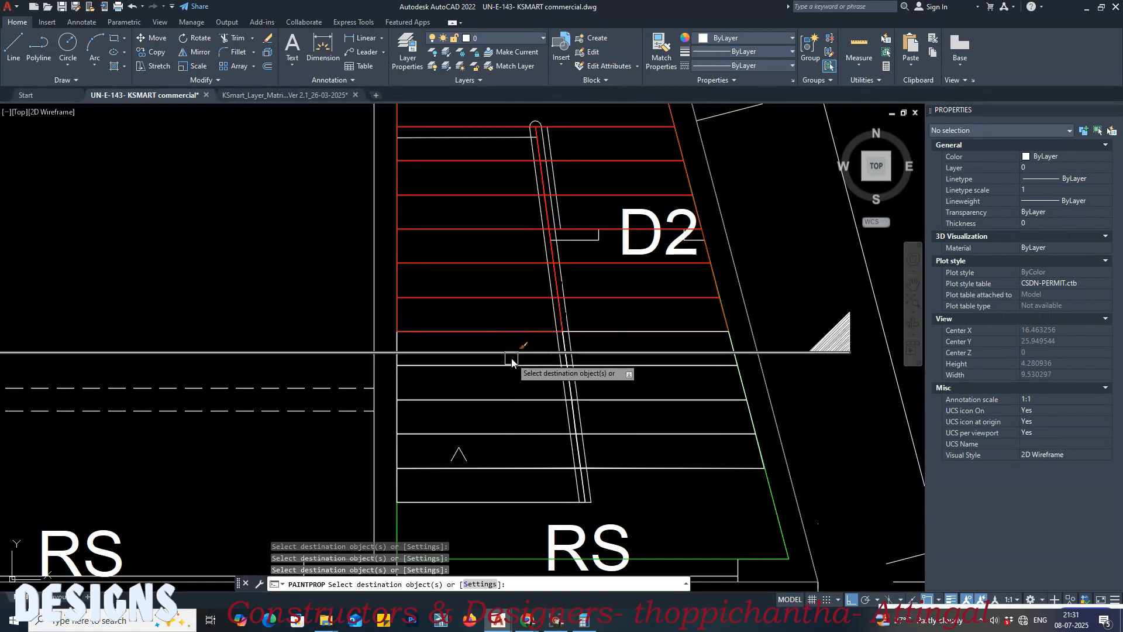
left_click(518, 371)
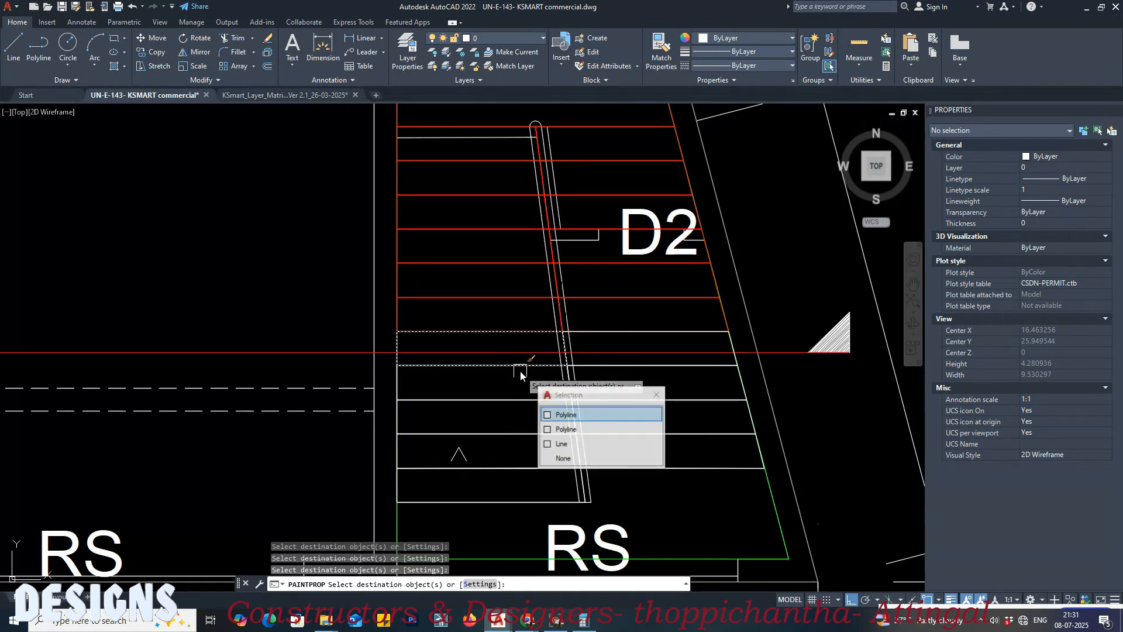
left_click(612, 373)
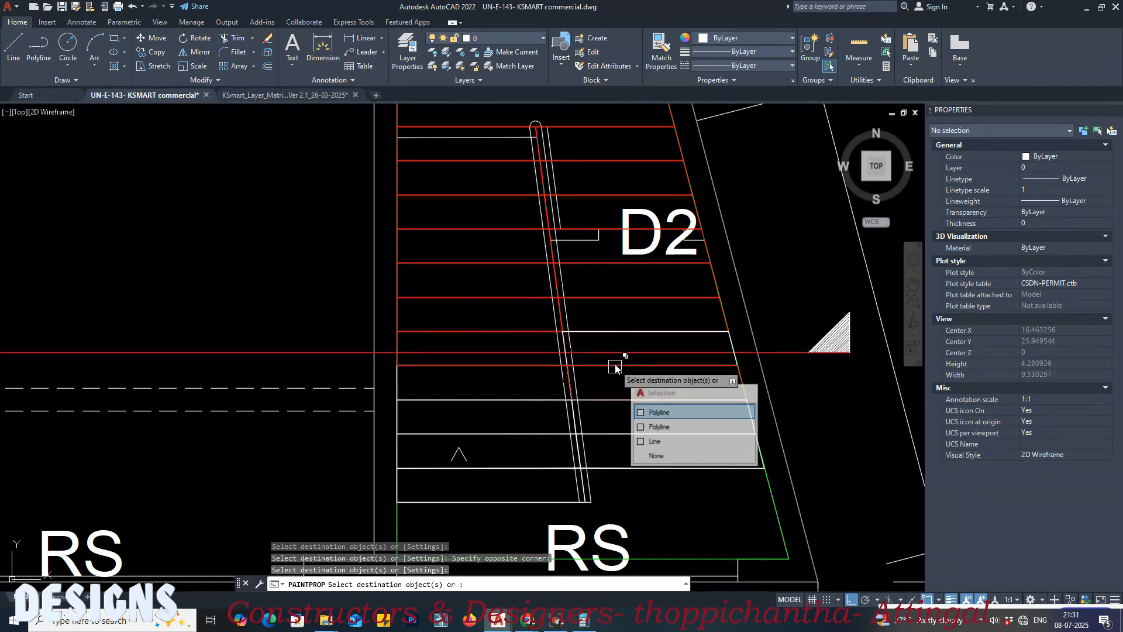
left_click(514, 401)
left_click(519, 477)
left_click(631, 472)
left_click(525, 505)
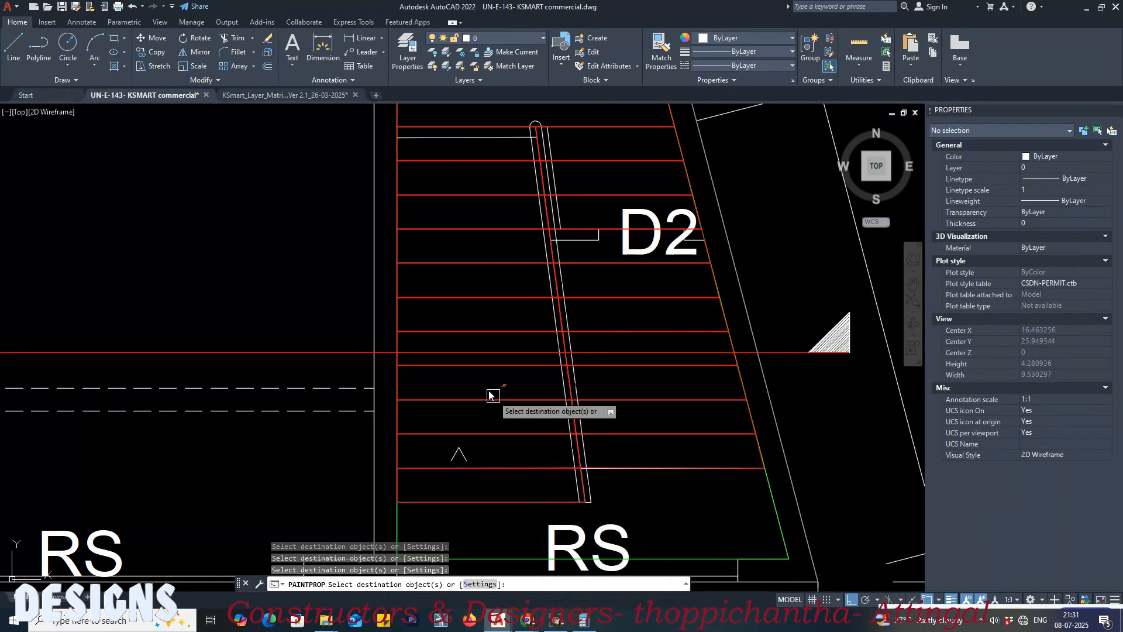
scroll(482, 389, "down", 2)
key("Escape")
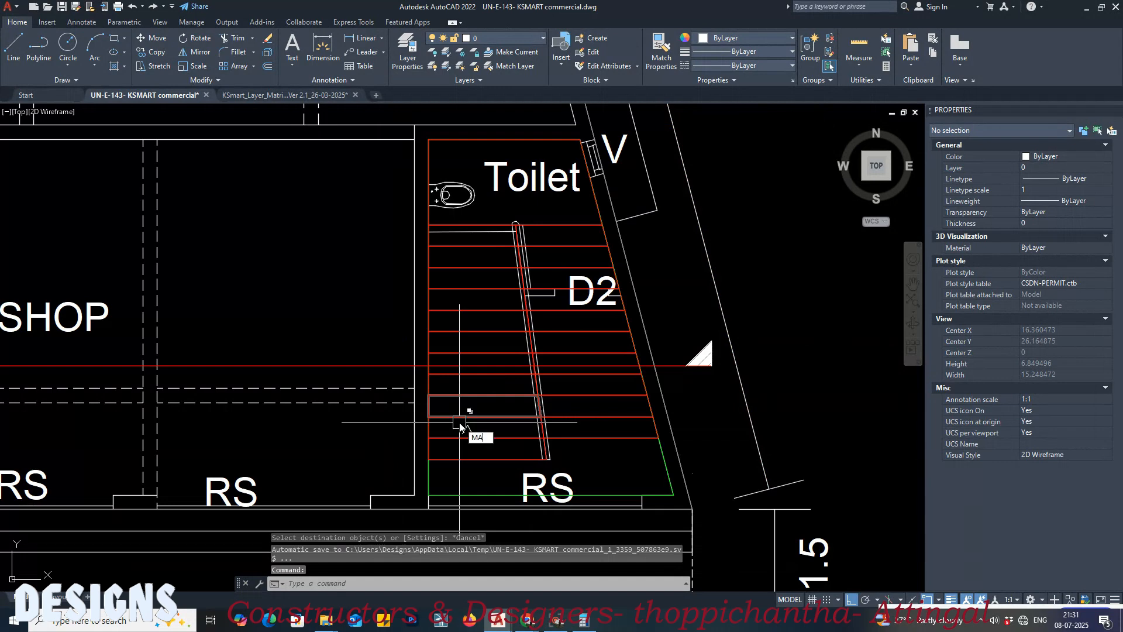
Step: Restore the section line crossing the stair by matching its properties to the white wall line beside the shop
type("MA")
key("Return")
left_click(386, 497)
left_click(376, 364)
left_click(351, 371)
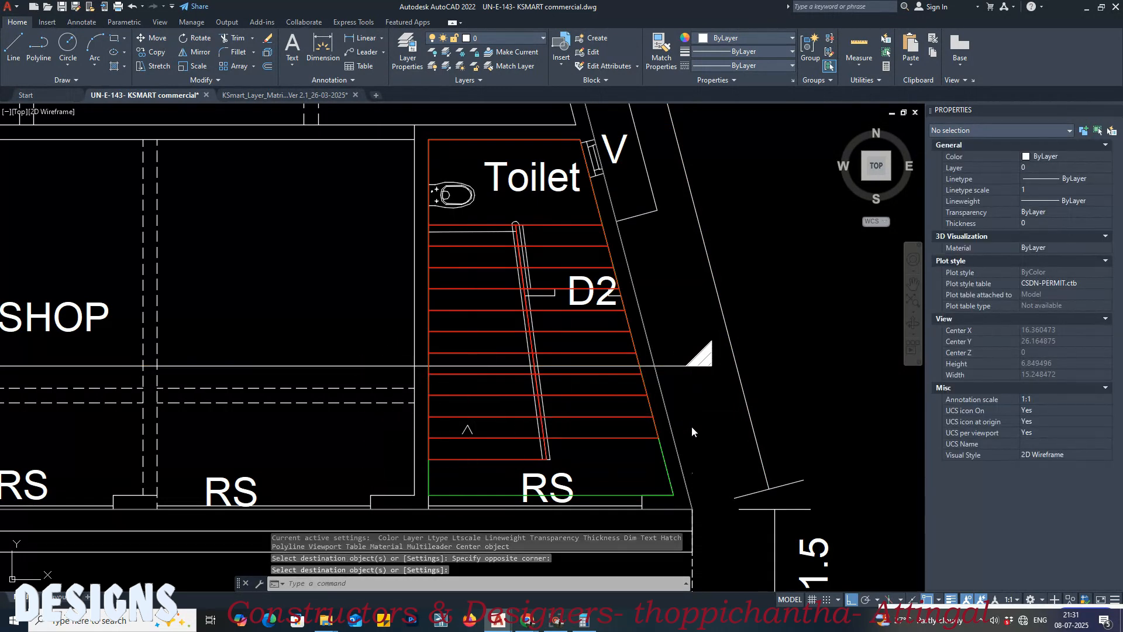
Step: End the property matching and save the commercial drawing
key("Return")
key("ctrl+s")
scroll(488, 218, "down", 4)
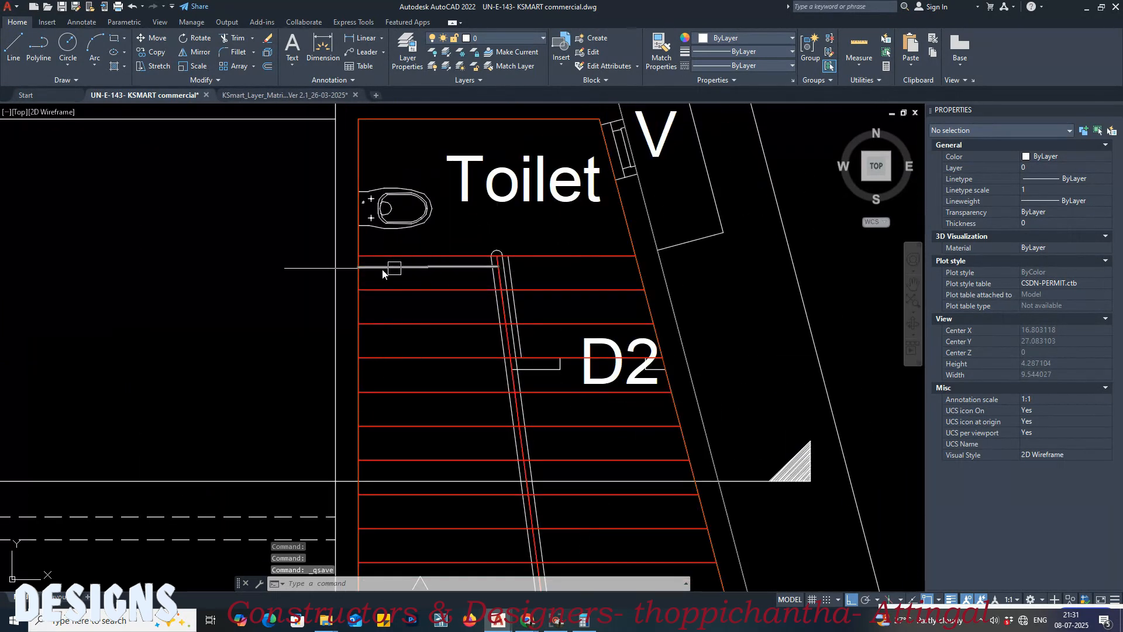
Step: In the KSmart layer matrix drawing, pick the General Stair 1-Steps swatch for Block 1, Floor 1 as the Match Properties source
middle_click_drag(442, 313, 340, 291)
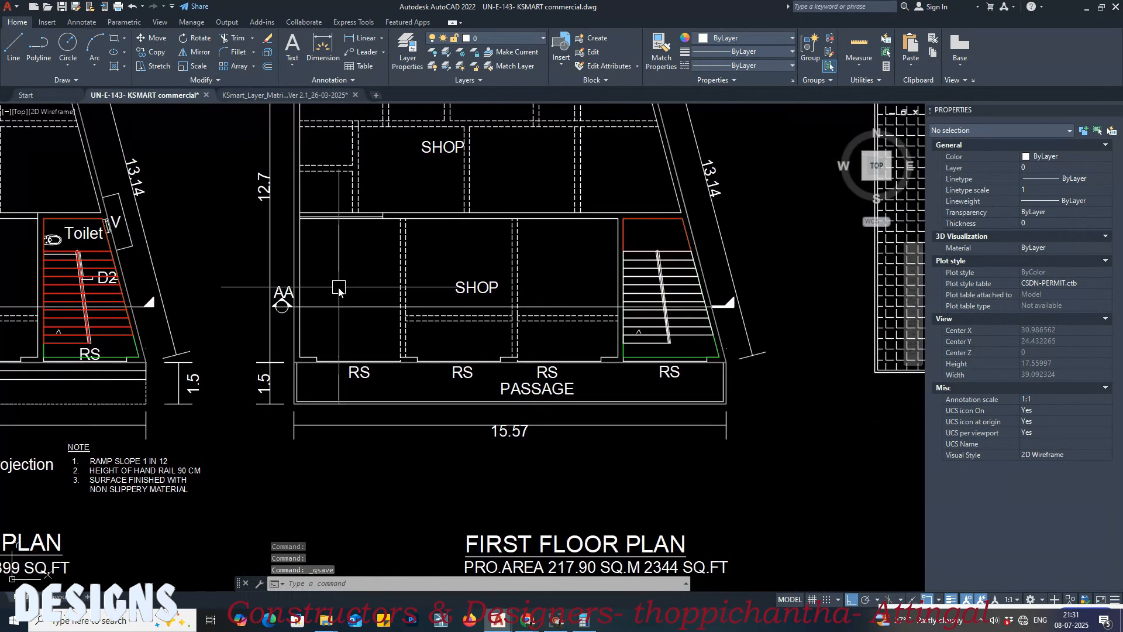
left_click(250, 96)
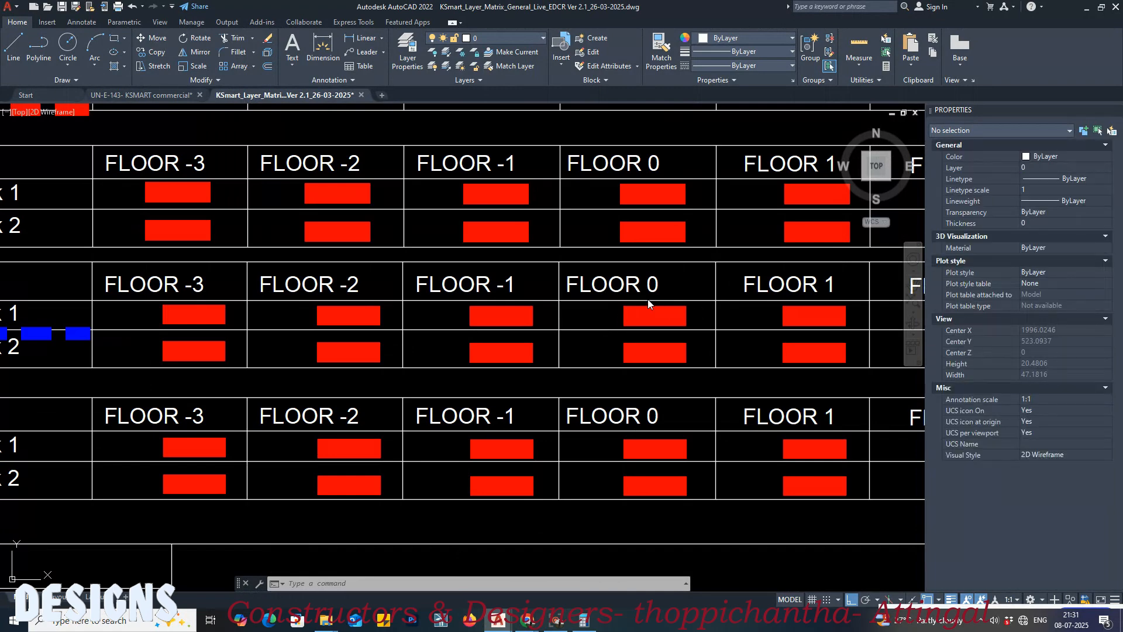
scroll(730, 255, "down", 2)
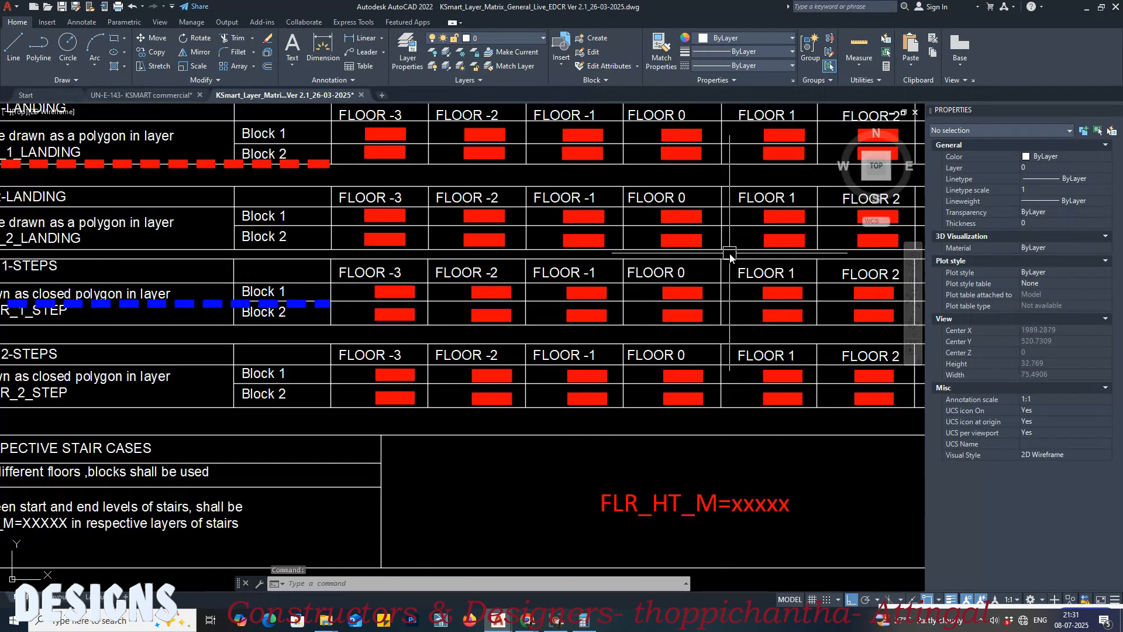
middle_click_drag(595, 280, 828, 288)
scroll(657, 303, "up", 5)
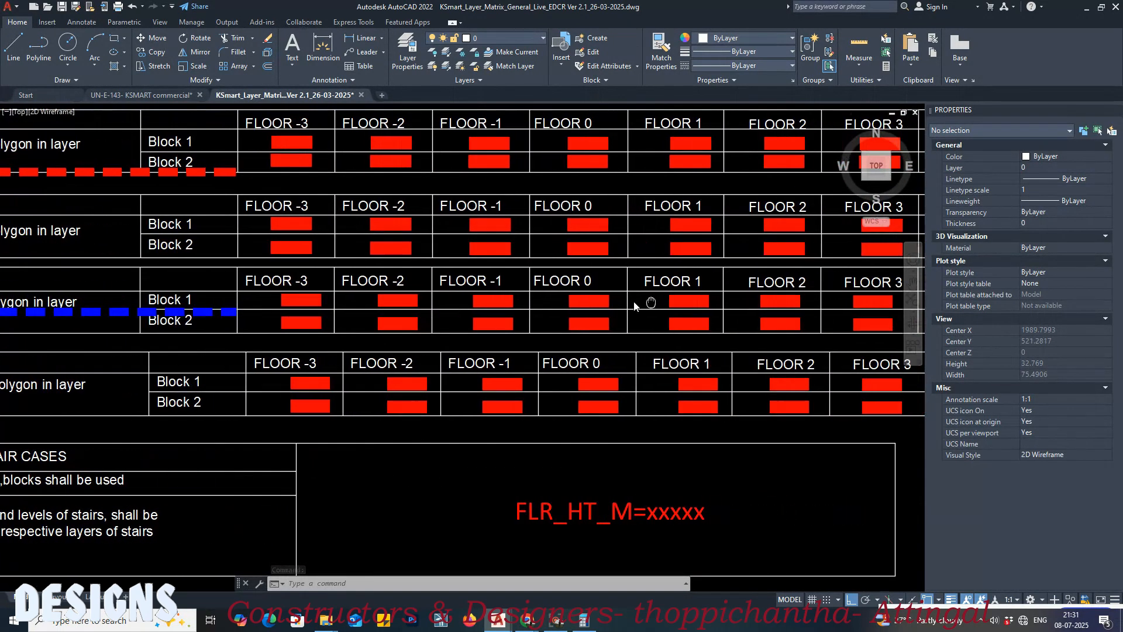
key("Return")
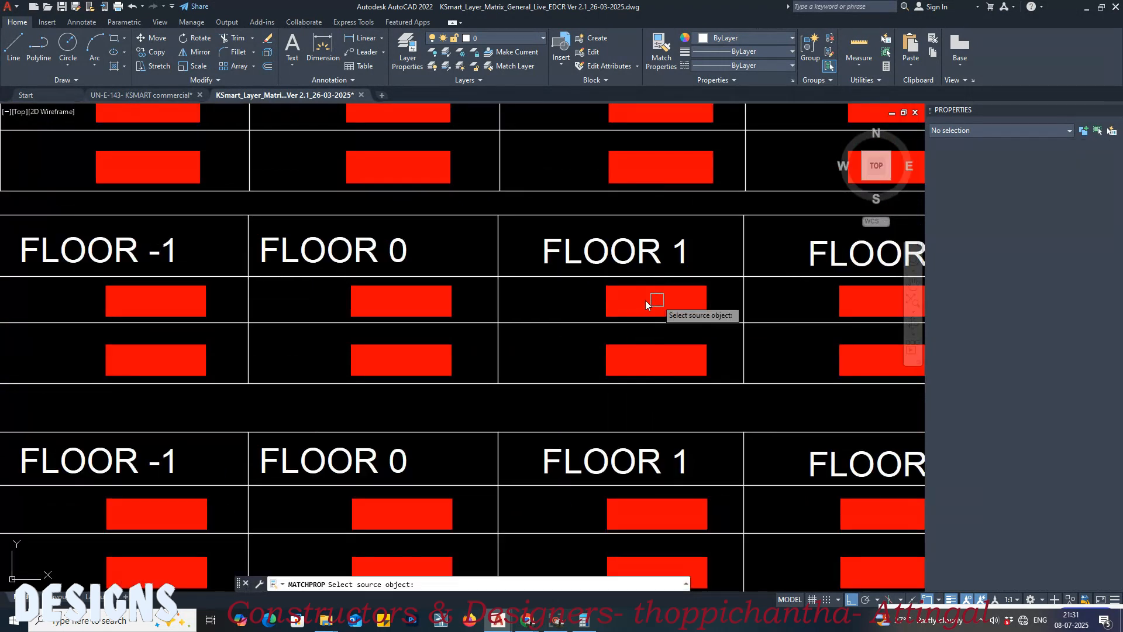
left_click(635, 305)
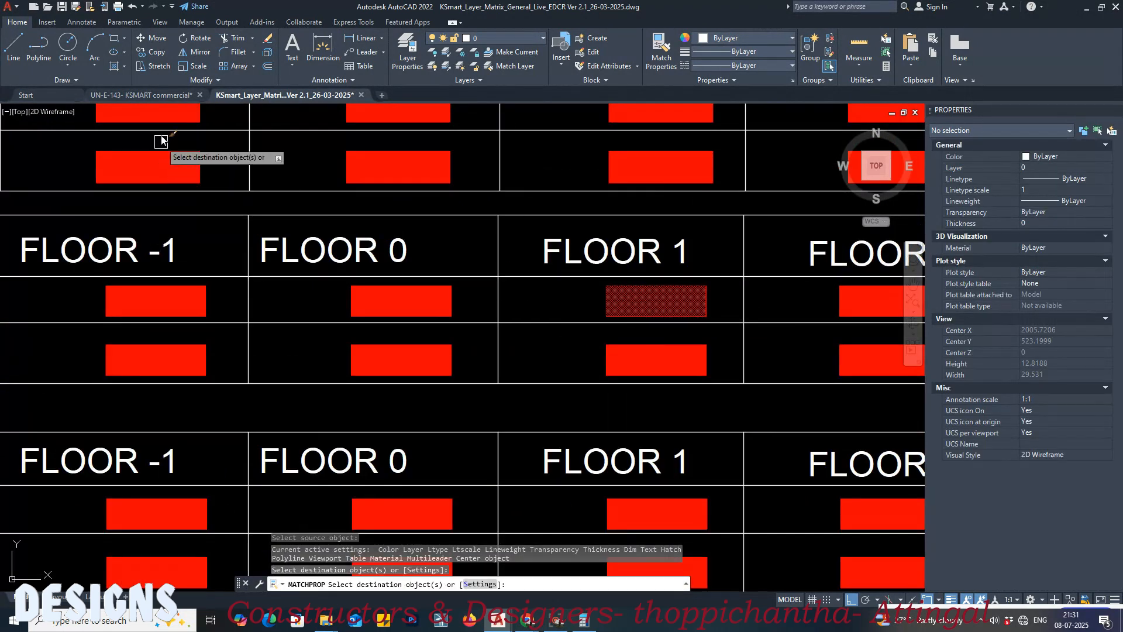
Step: Back in the commercial drawing, apply the matched Floor 1 step layer properties to the topmost step polylines of the first floor stair
left_click(165, 95)
scroll(593, 267, "up", 5)
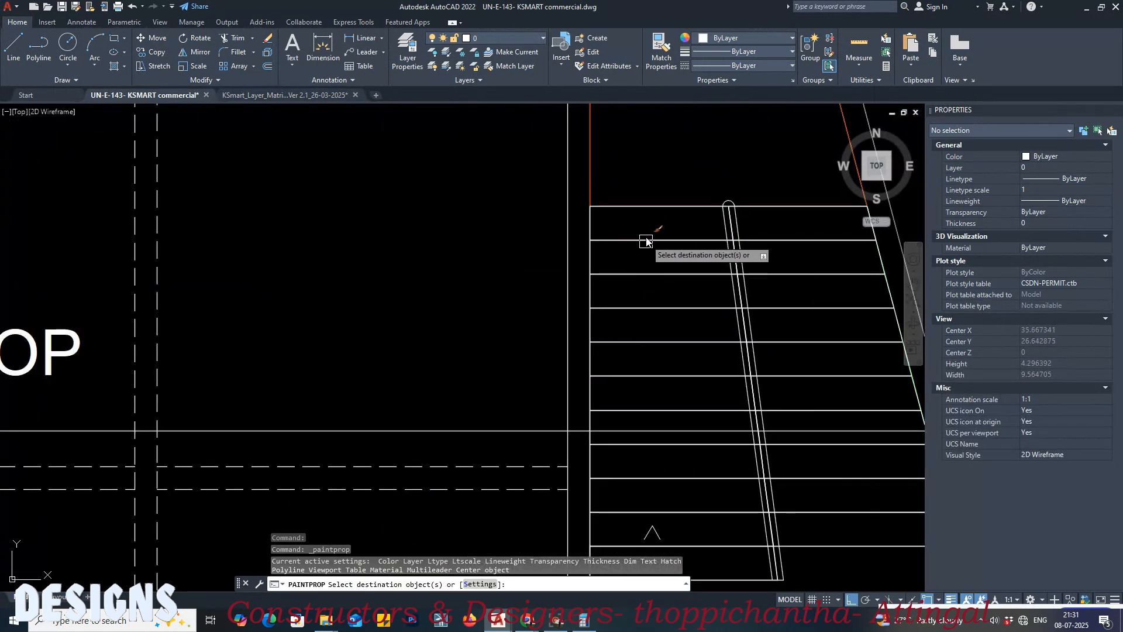
left_click(776, 213)
left_click(688, 273)
key("Return")
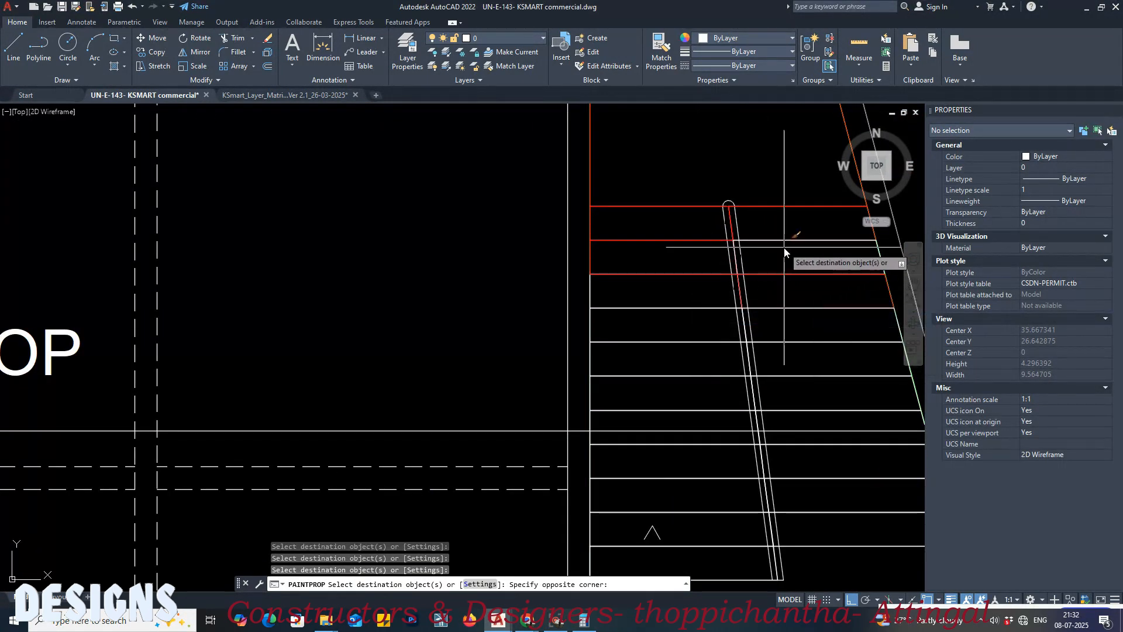
left_click(785, 252)
key("Return")
Step: Apply the matched step layer properties to the next step polylines down both first floor flights, and end the command
middle_click_drag(640, 301, 475, 248)
left_click(475, 245)
key("Return")
left_click(528, 284)
key("Return")
left_click(673, 314)
key("Return")
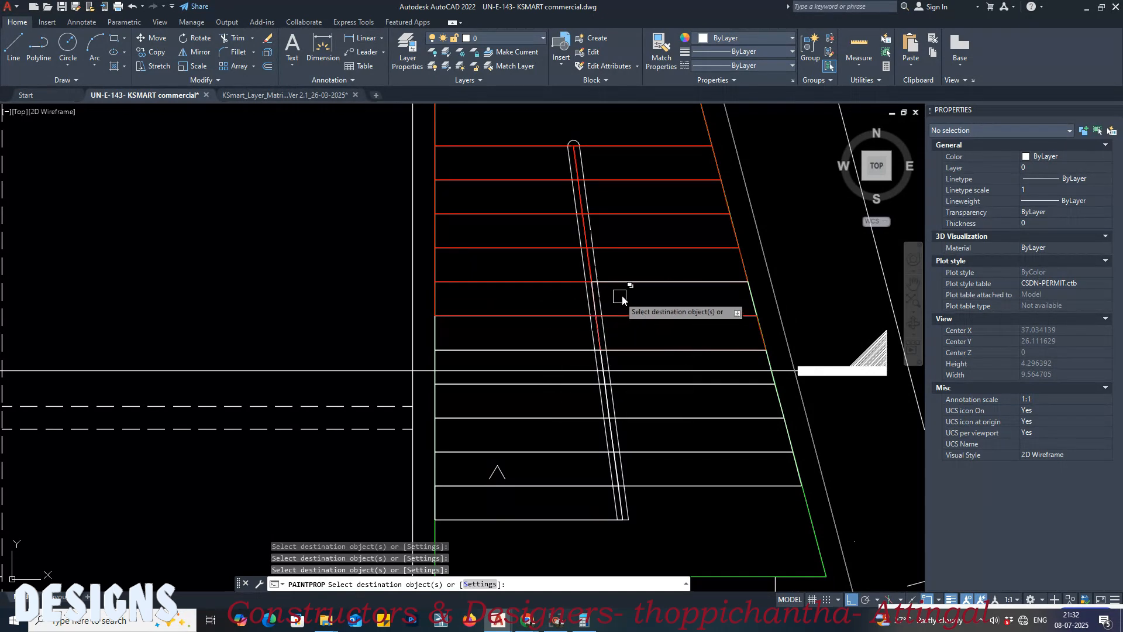
left_click(640, 283)
left_click(503, 350)
middle_click_drag(526, 341, 233, 231)
key("Return")
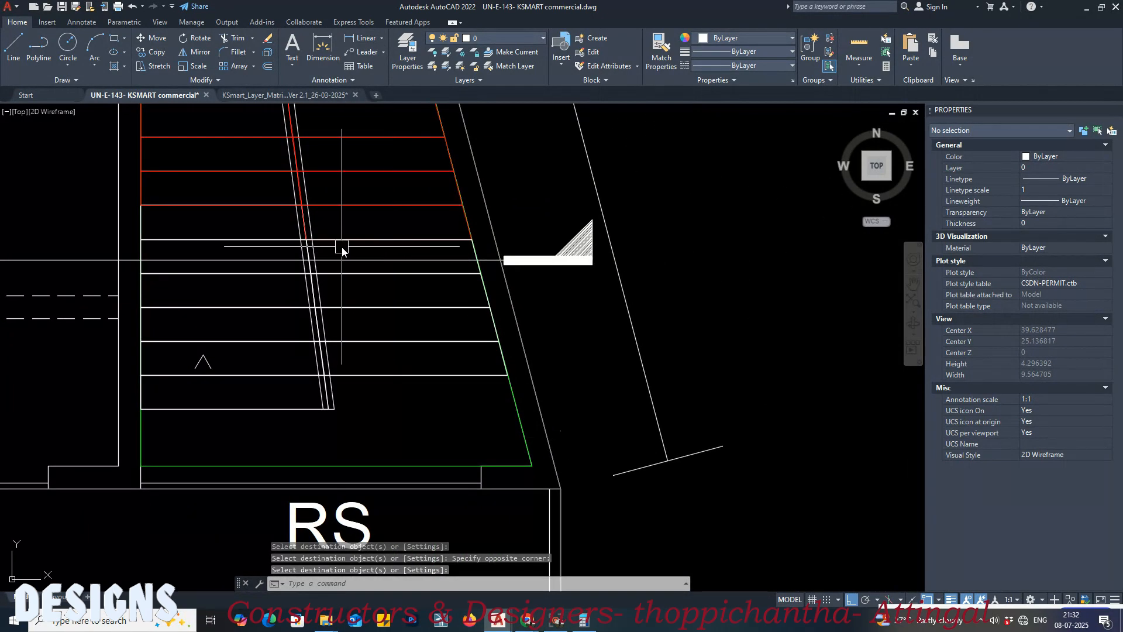
Step: Restart Match Properties from an already matched first floor step polyline and apply it to the next unmatched step of the left-hand flight
key("Return")
left_click(357, 204)
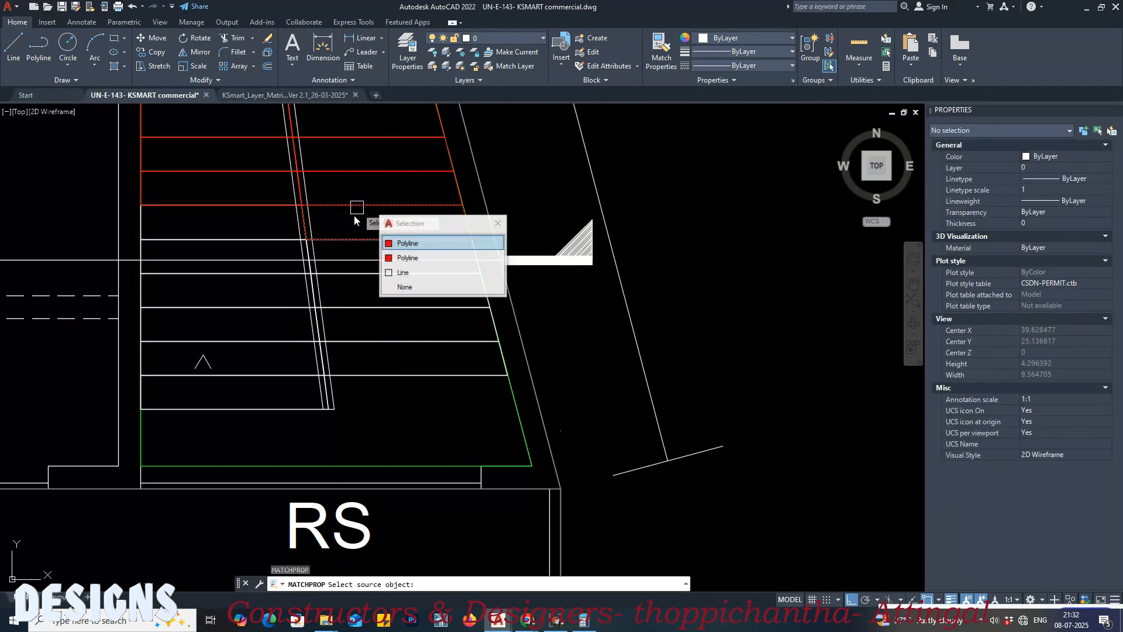
key("Return")
left_click(272, 239)
key("Return")
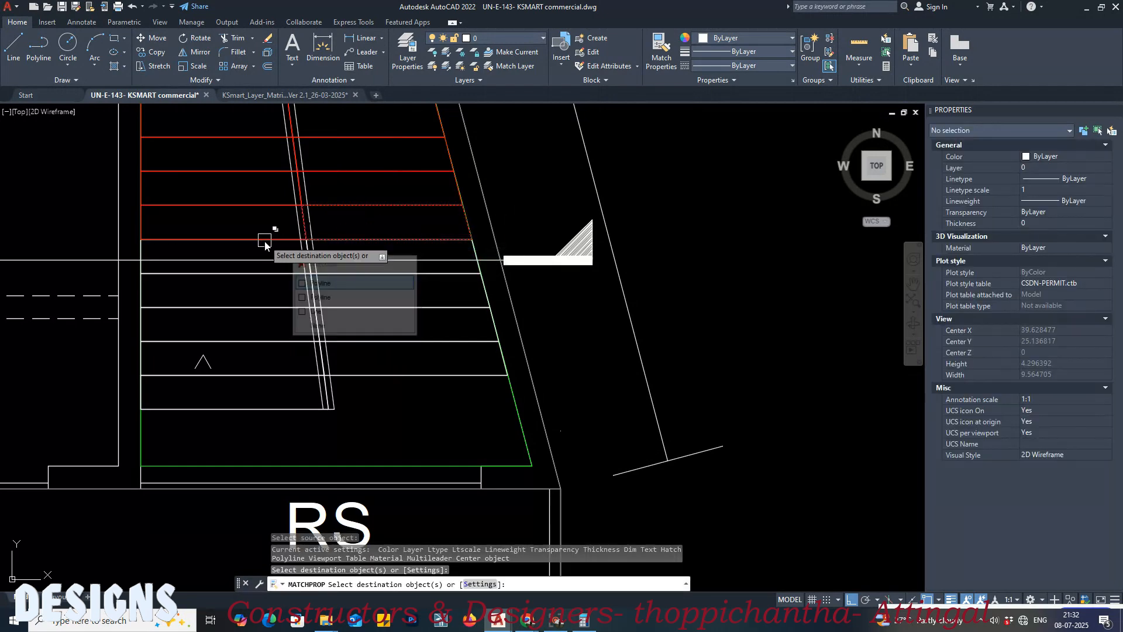
Step: Apply the matched step layer properties to the first floor step polylines just below the section line in both flights
left_click(174, 275)
left_click(224, 307)
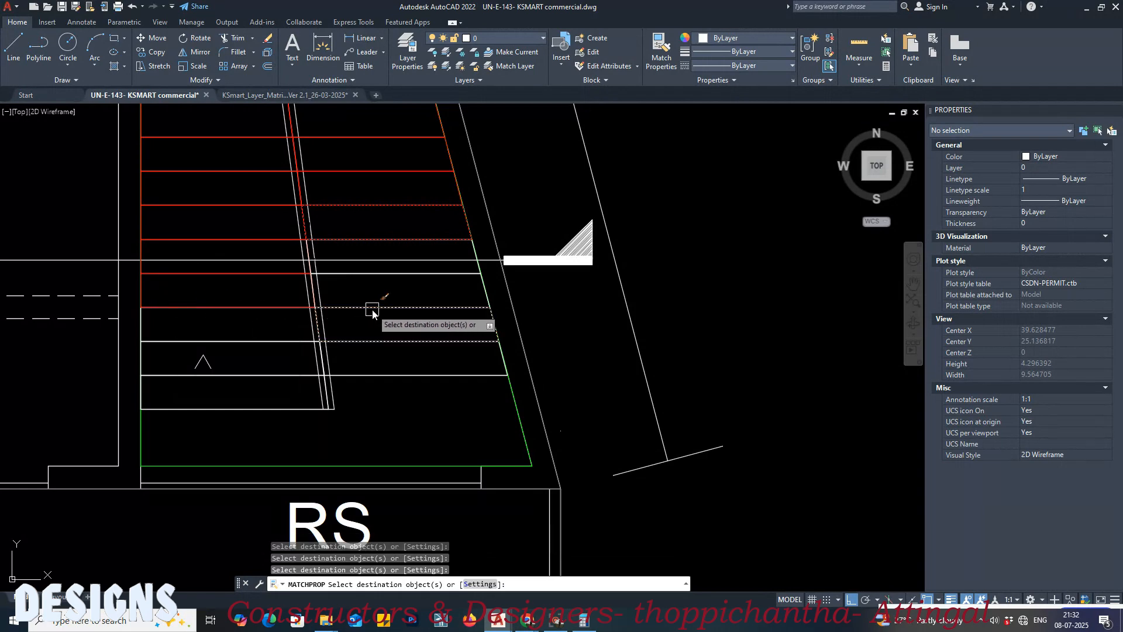
left_click(362, 276)
key("Return")
scroll(474, 266, "up", 6)
left_click(479, 206)
key("Return")
scroll(392, 193, "down", 4)
scroll(368, 253, "down", 4)
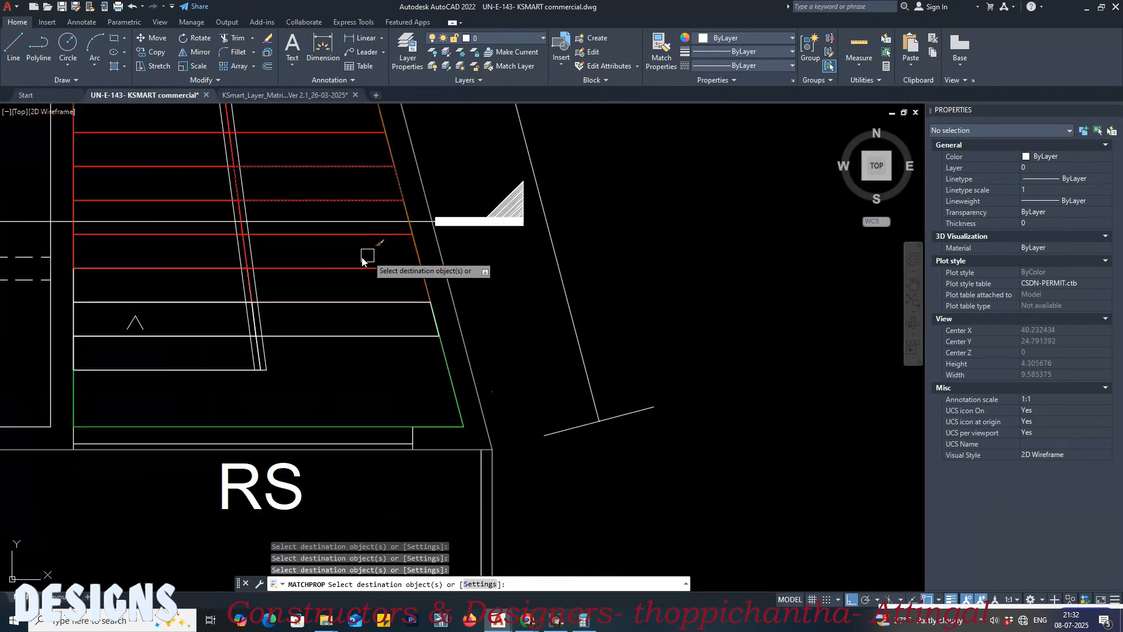
Step: Apply the matched step layer properties to the remaining lowest first floor steps, end the command and save the drawing
left_click(241, 289)
key("Return")
left_click(240, 309)
key("Return")
left_click(228, 330)
key("Return")
scroll(303, 328, "up", 6)
scroll(344, 326, "down", 8)
key("Return")
middle_click_drag(375, 326, 404, 355)
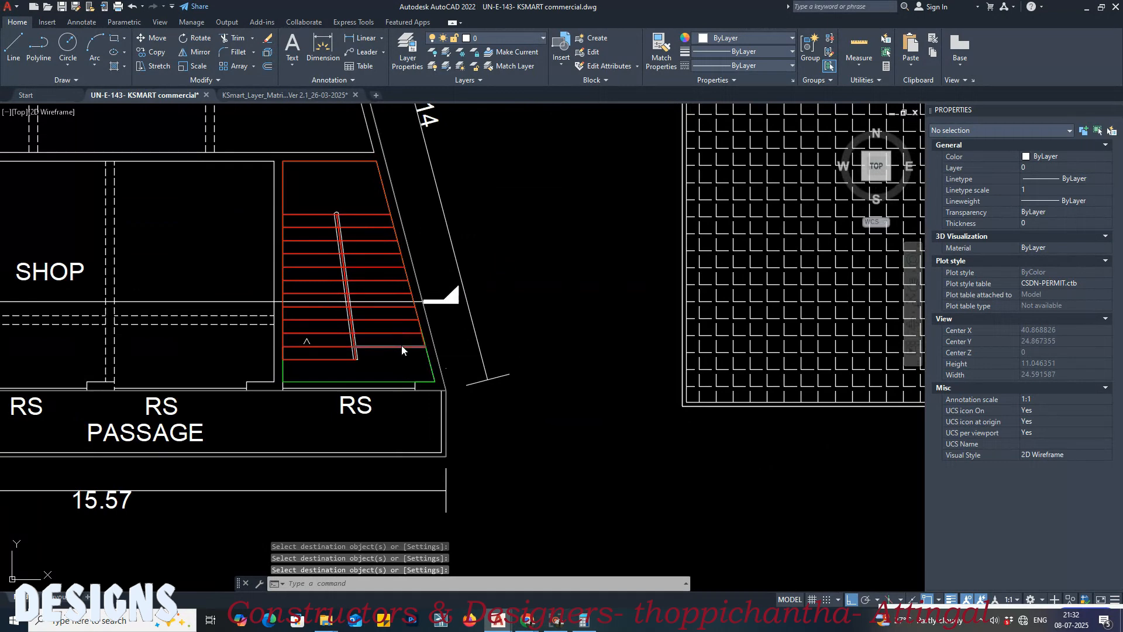
key("ctrl+s")
Step: In the layer matrix drawing, examine the Height of Stair rules on defining floor heights as text in the respective stair layers
left_click(279, 97)
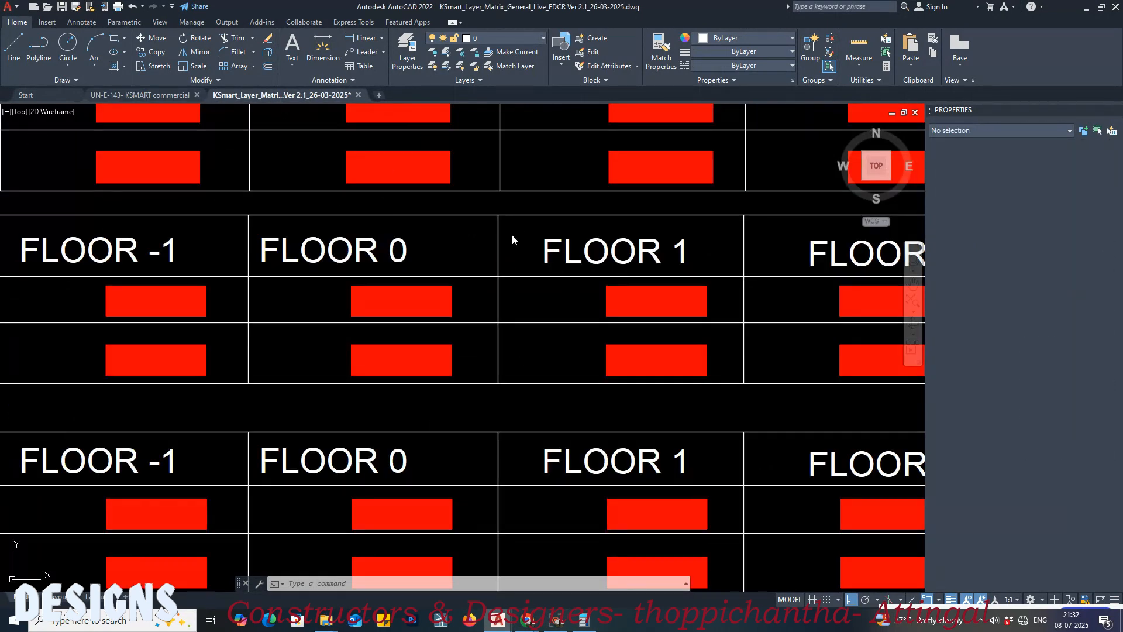
scroll(534, 261, "down", 5)
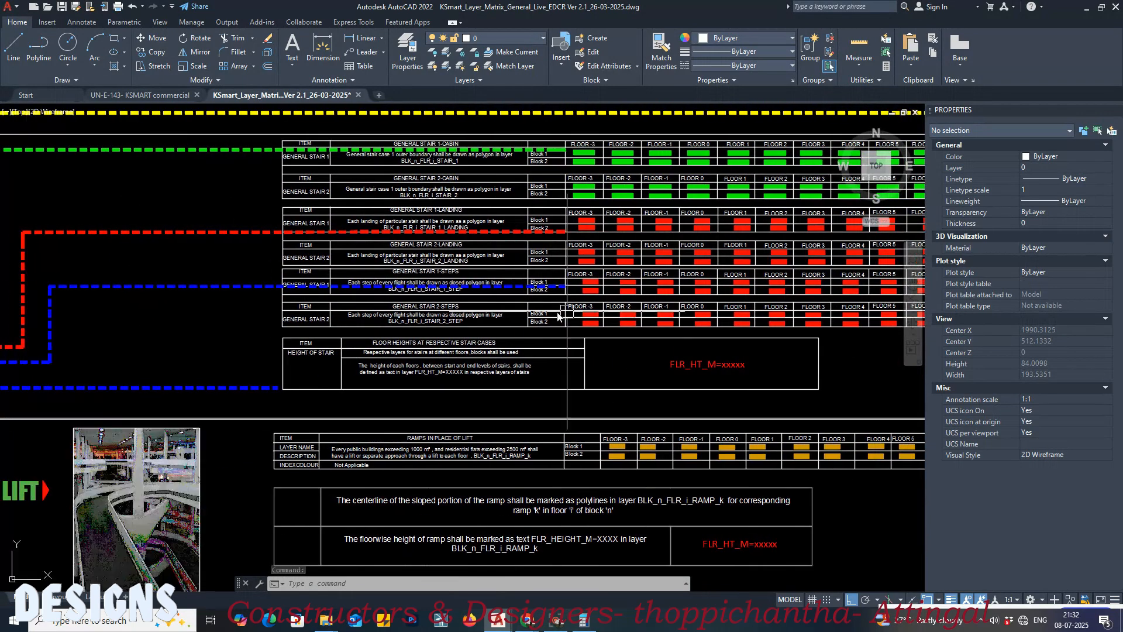
scroll(567, 317, "up", 5)
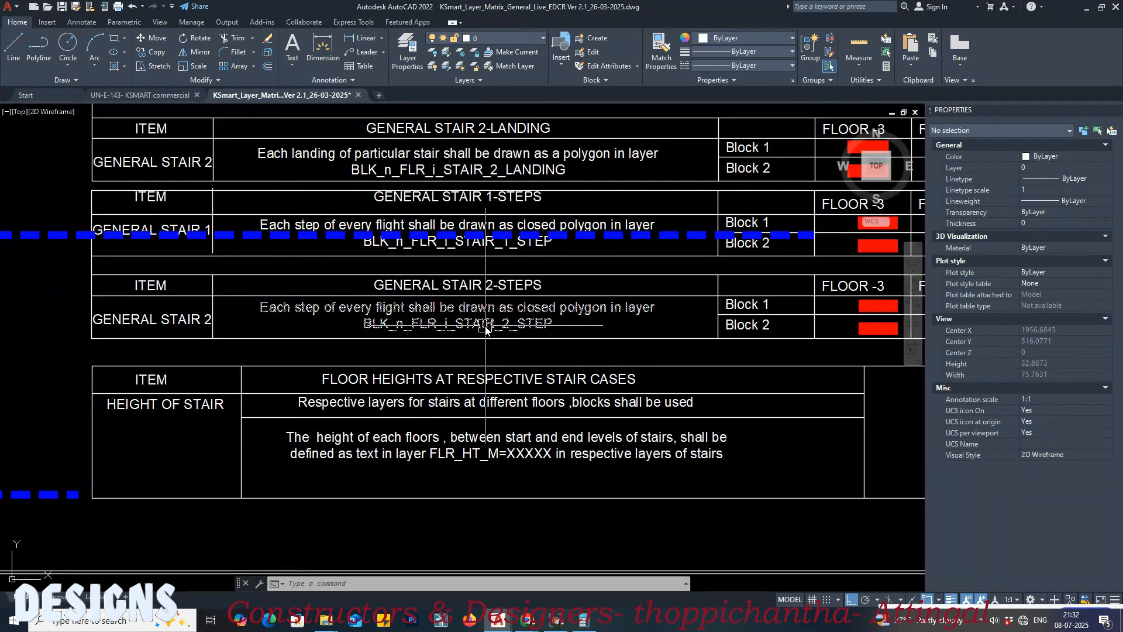
middle_click_drag(485, 326, 488, 331)
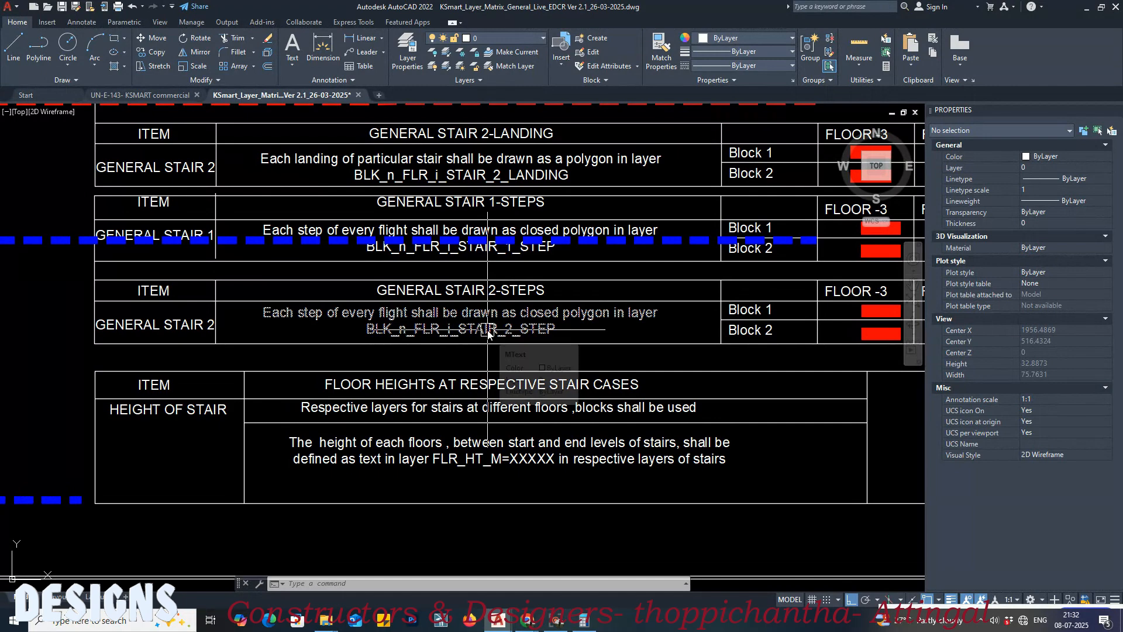
middle_click_drag(490, 333, 482, 330)
middle_click_drag(546, 360, 452, 342)
middle_click_drag(346, 363, 350, 331)
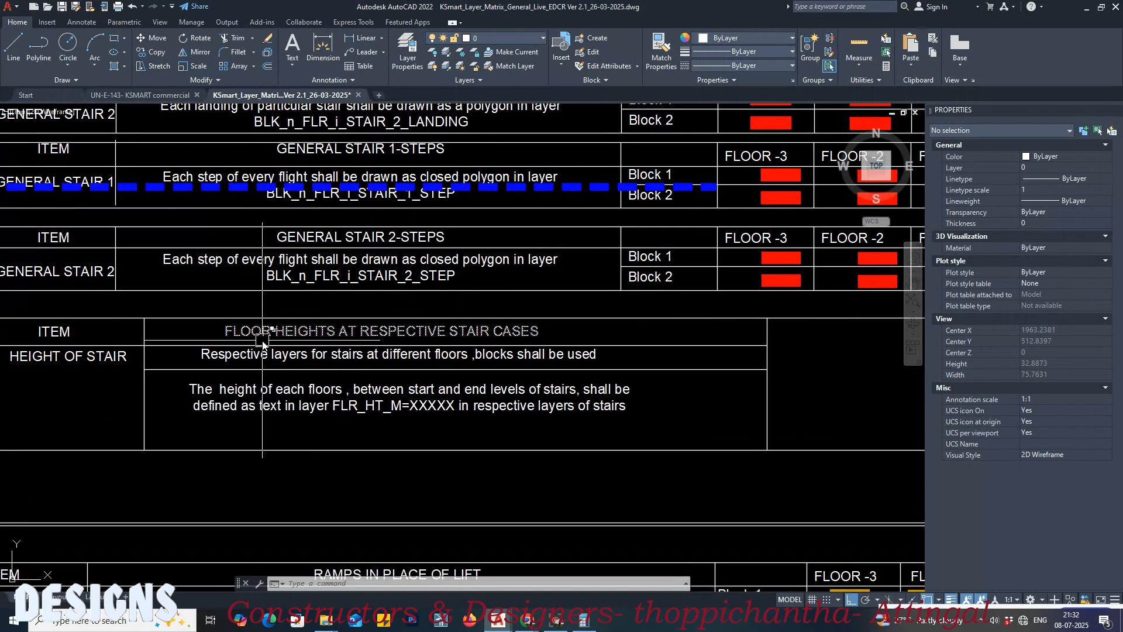
scroll(262, 340, "up", 2)
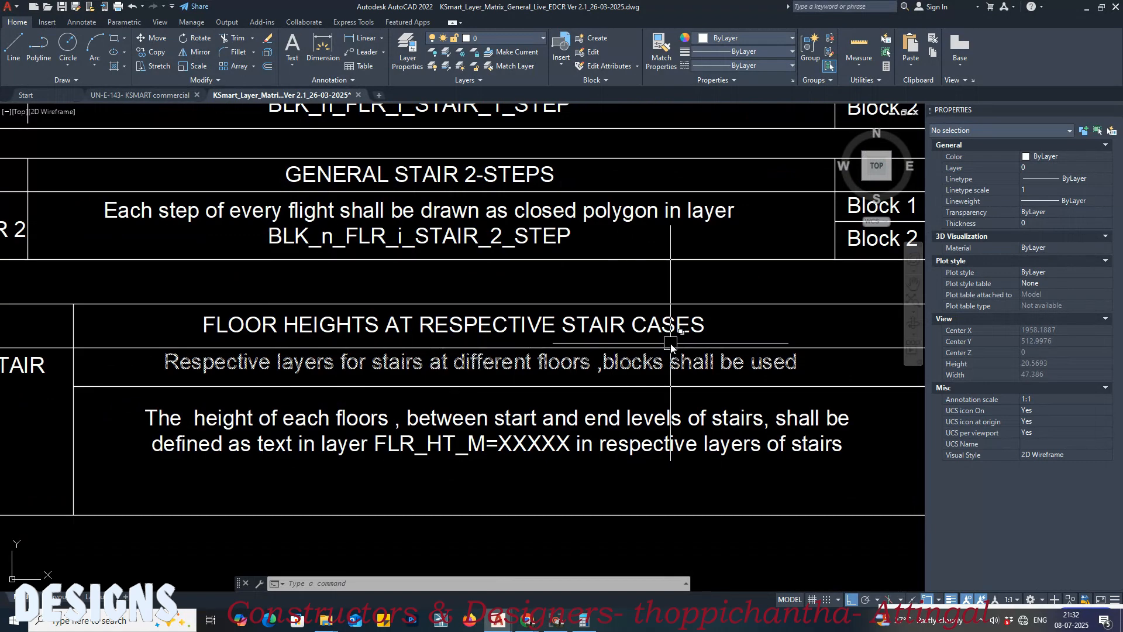
scroll(671, 346, "down", 4)
scroll(589, 343, "up", 2)
middle_click_drag(511, 398, 450, 383)
middle_click_drag(576, 384, 335, 382)
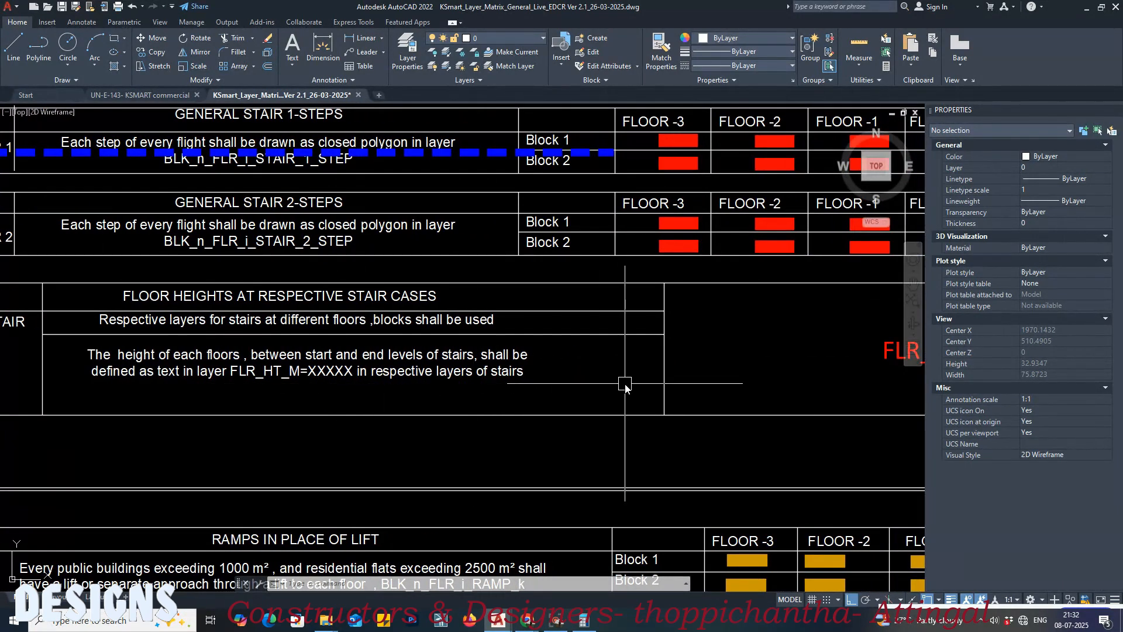
middle_click_drag(625, 384, 277, 385)
Step: Copy the FLR_HT_M=xxxxx sample text from the matrix's Height of Stair table
left_click(608, 358)
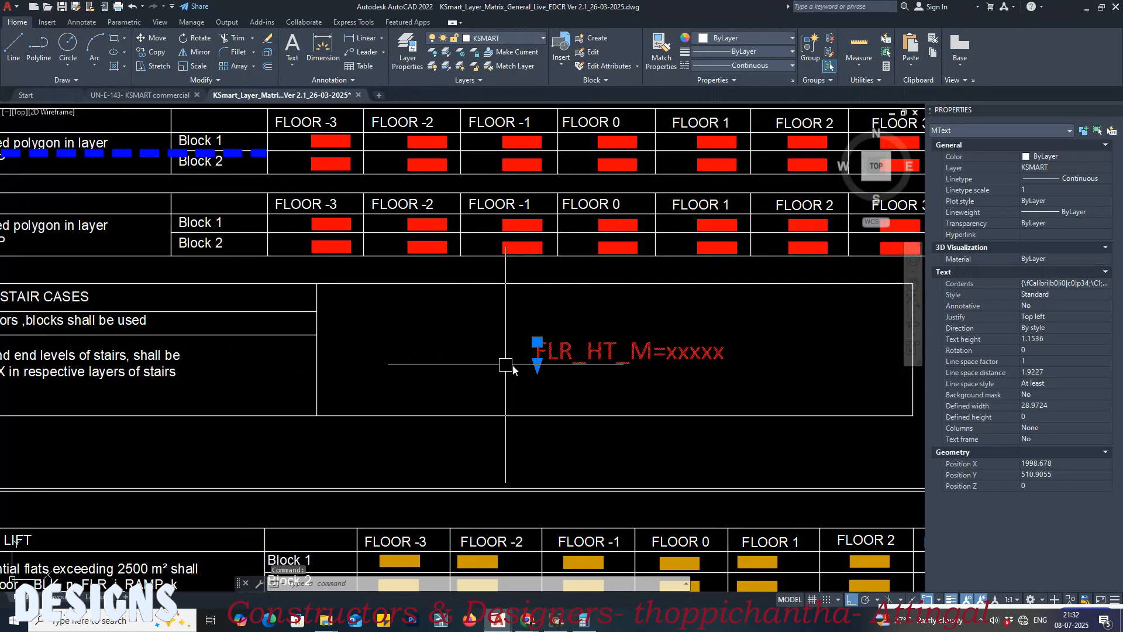
scroll(714, 335, "down", 2)
scroll(452, 347, "up", 1)
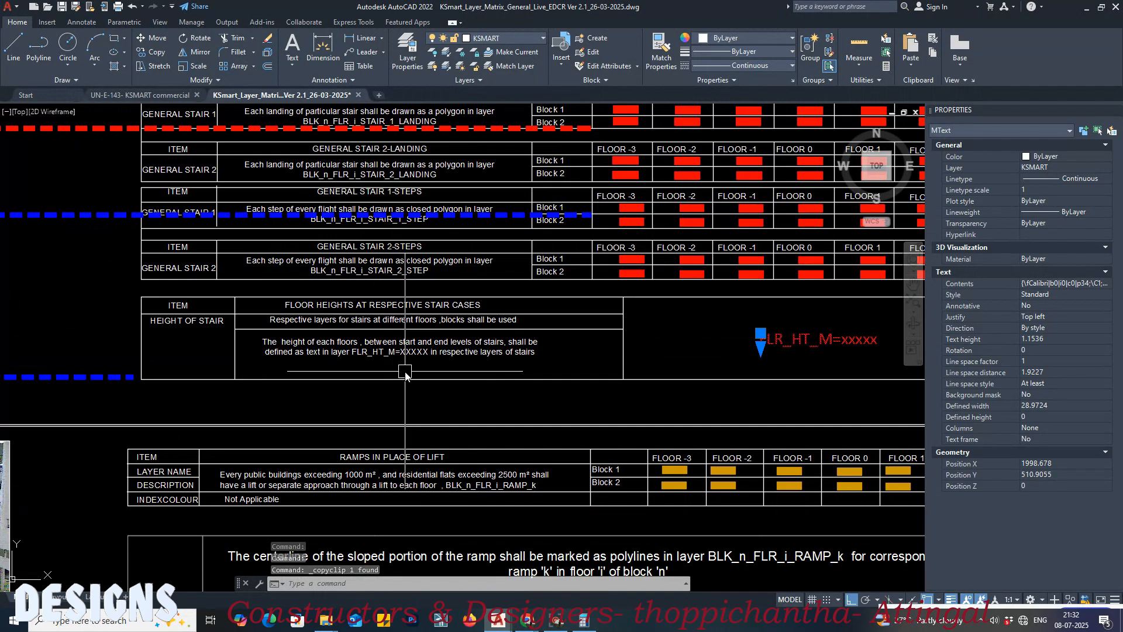
Step: Switch to the commercial drawing and paste the FLR_HT_M=xxxxx text over the ground floor stair
left_click(146, 96)
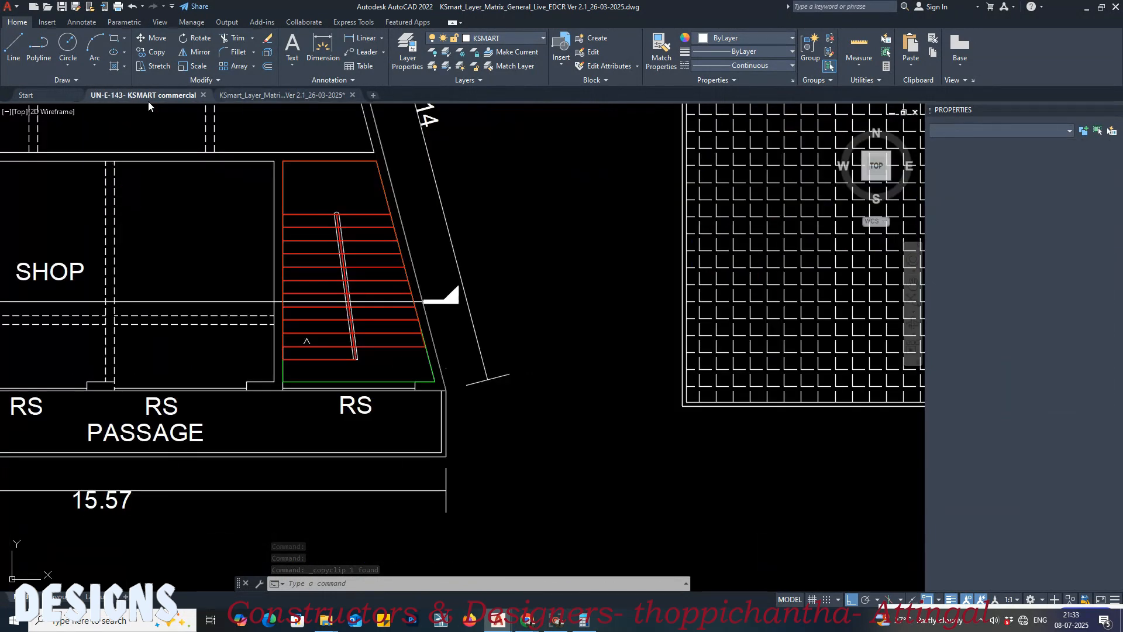
scroll(497, 316, "down", 3)
scroll(345, 328, "up", 3)
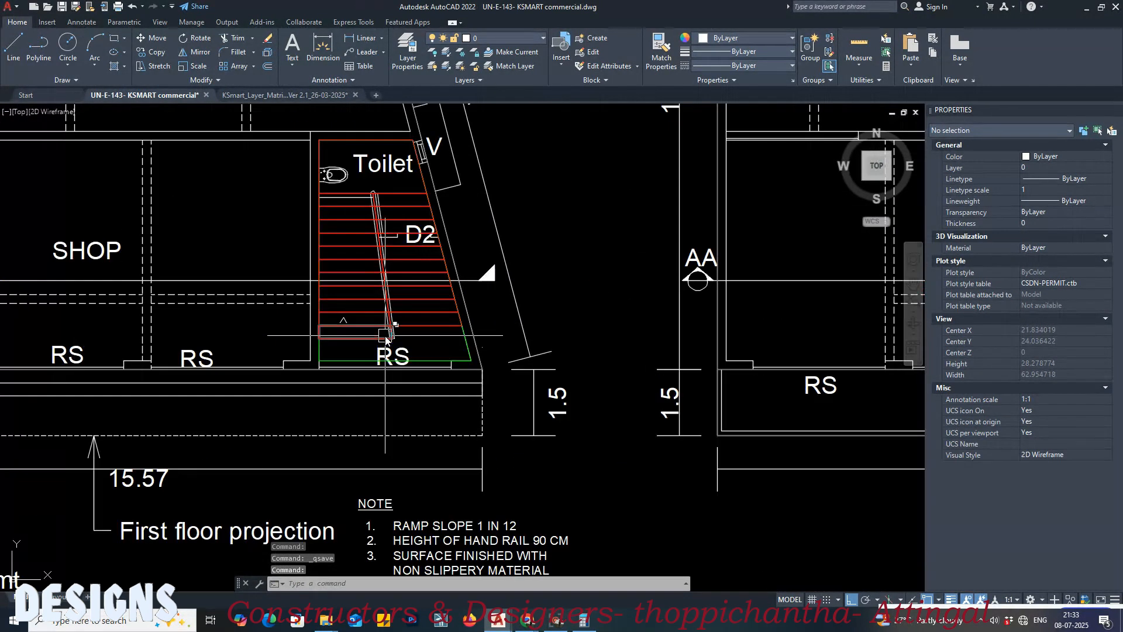
type("FLR_HT_M=xxxxx")
left_click(332, 271)
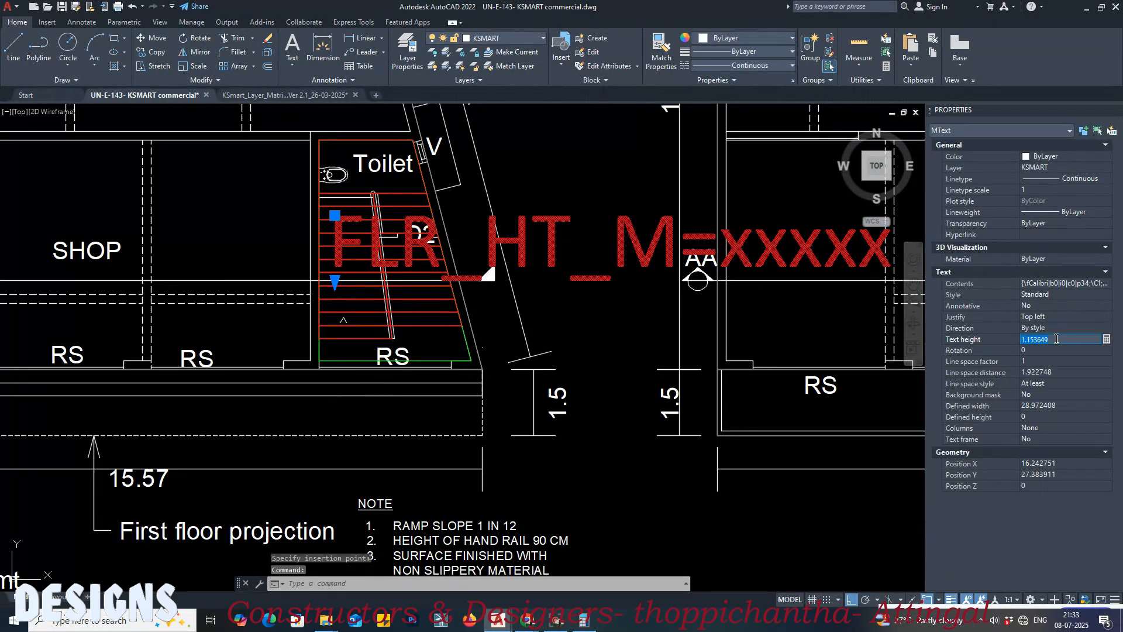
Step: Set the pasted FLR_HT_M text's height to 0.4 and clear the selection
type("0.4")
key("Tab")
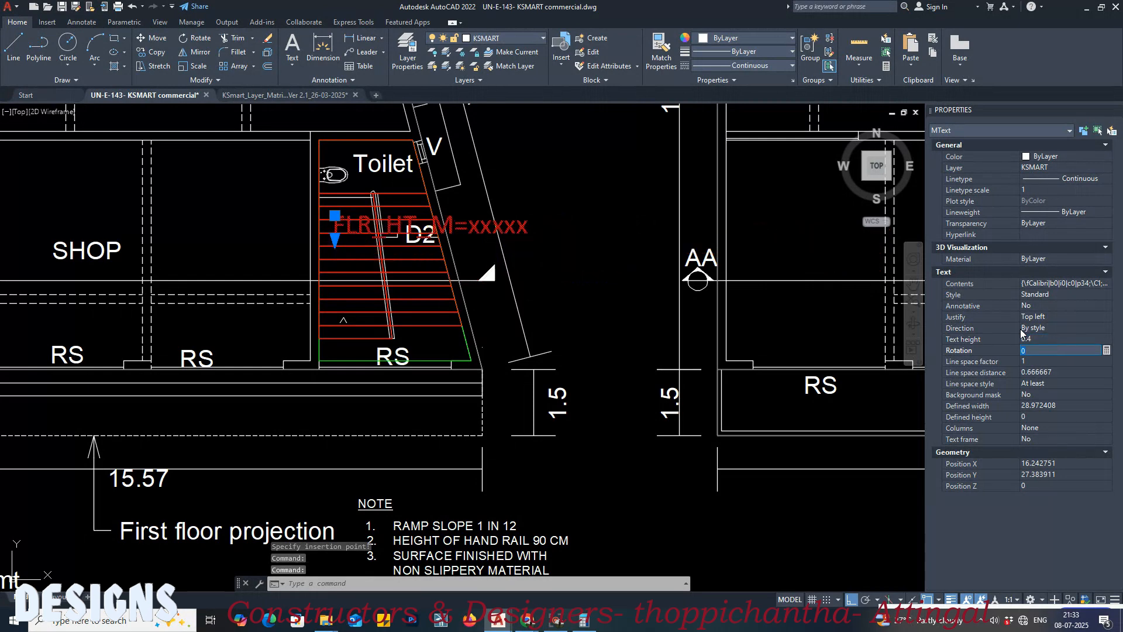
middle_click_drag(507, 217, 509, 317)
key("Escape")
Step: Move the FLR_HT_M text up and to the right, starting over the upper steps of the ground floor stair
scroll(491, 318, "up", 3)
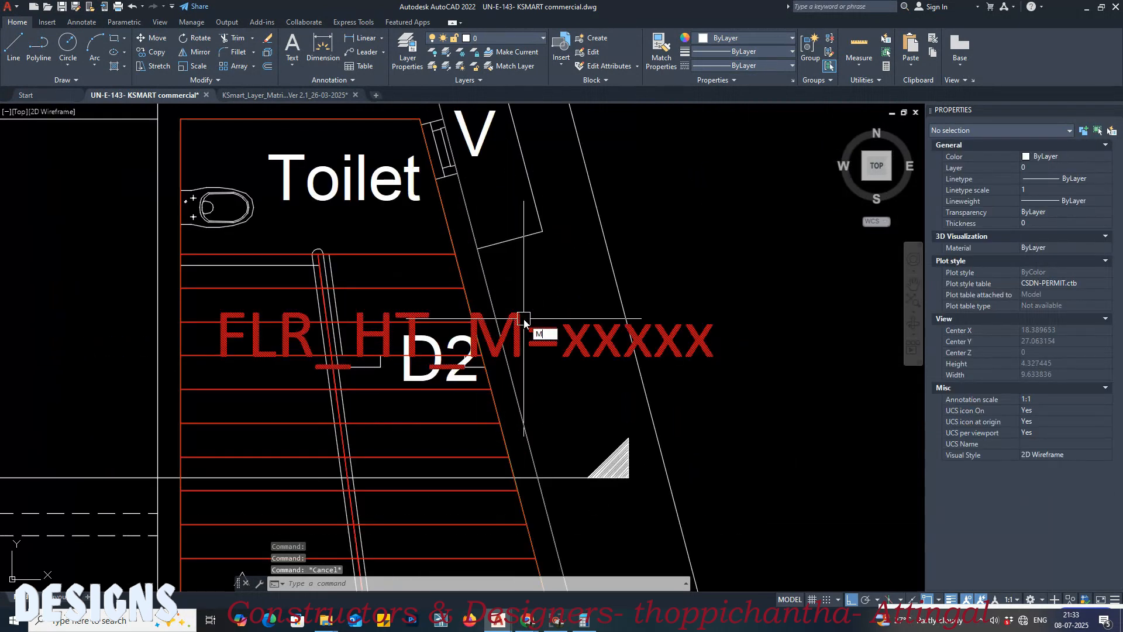
key("space")
left_click(526, 323)
key("space")
left_click(528, 319)
left_click(562, 270)
key("space")
left_click(512, 273)
key("space")
left_click(504, 274)
left_click(589, 274)
left_click(579, 275)
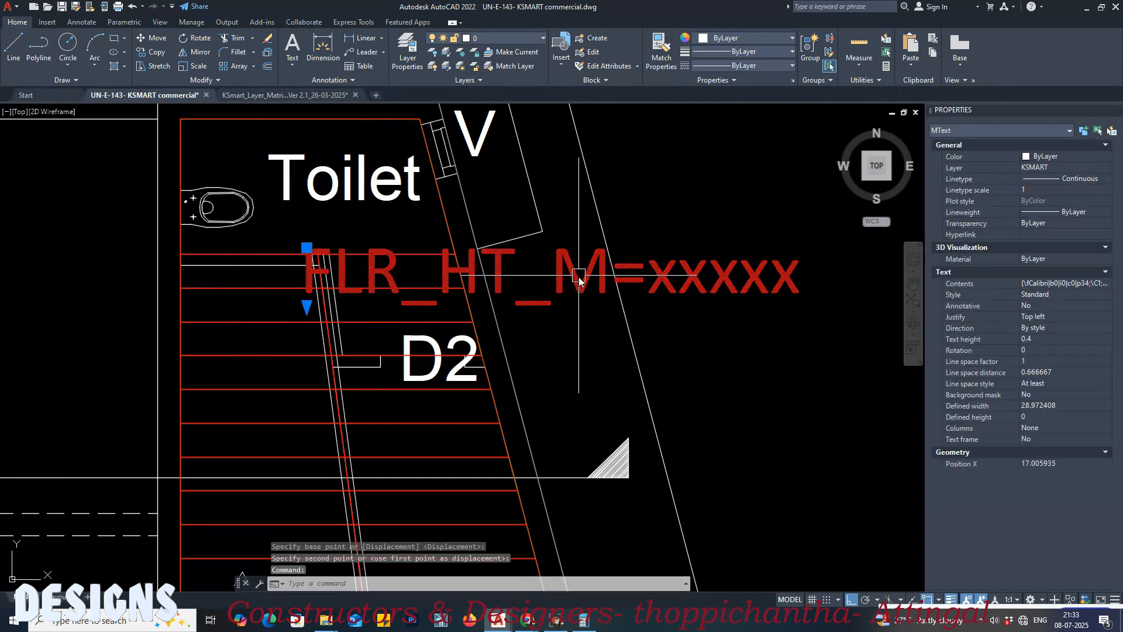
Step: Clear the text selection and examine the ground floor's height dimension in Section AA
scroll(572, 283, "down", 4)
middle_click_drag(620, 289, 661, 326)
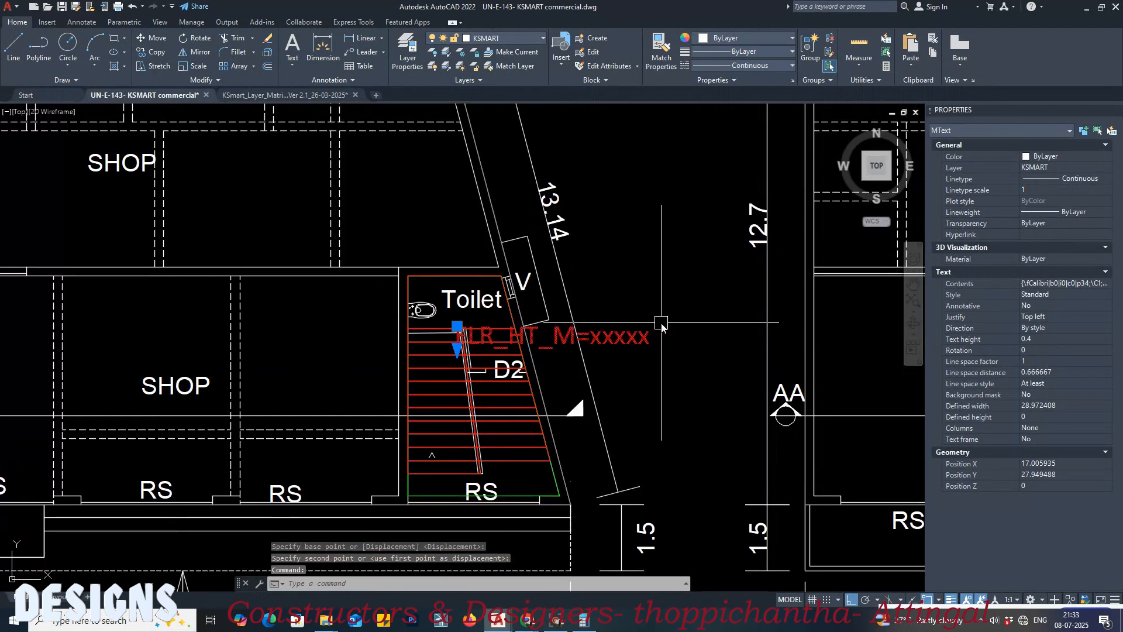
key("Escape")
left_click(636, 336)
scroll(627, 347, "down", 6)
middle_click_drag(833, 117, 760, 200)
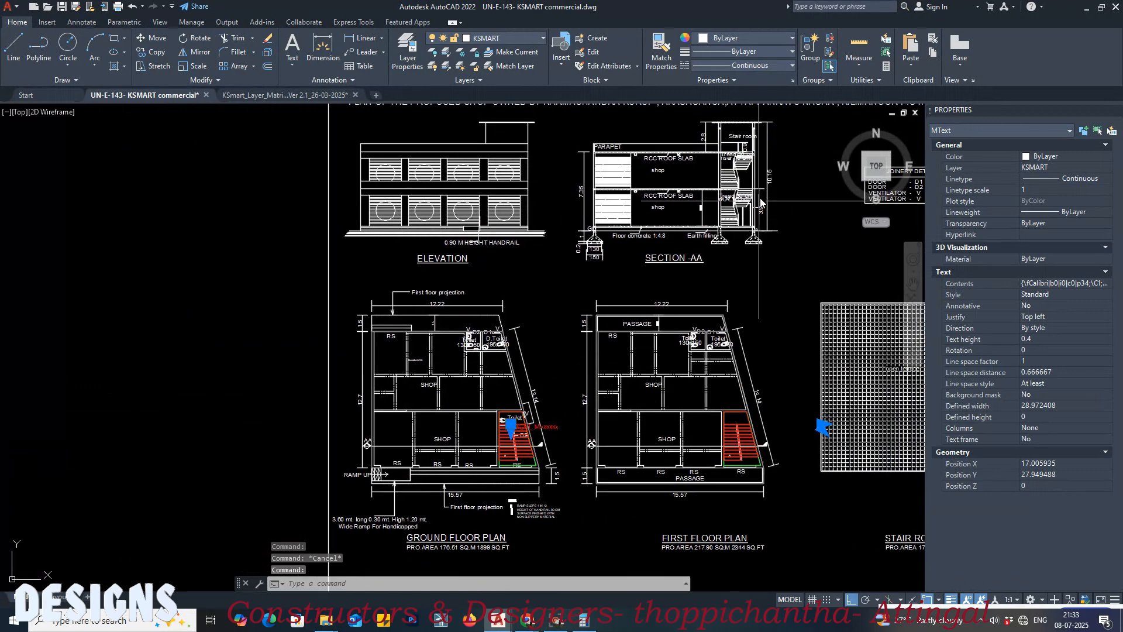
scroll(761, 202, "up", 8)
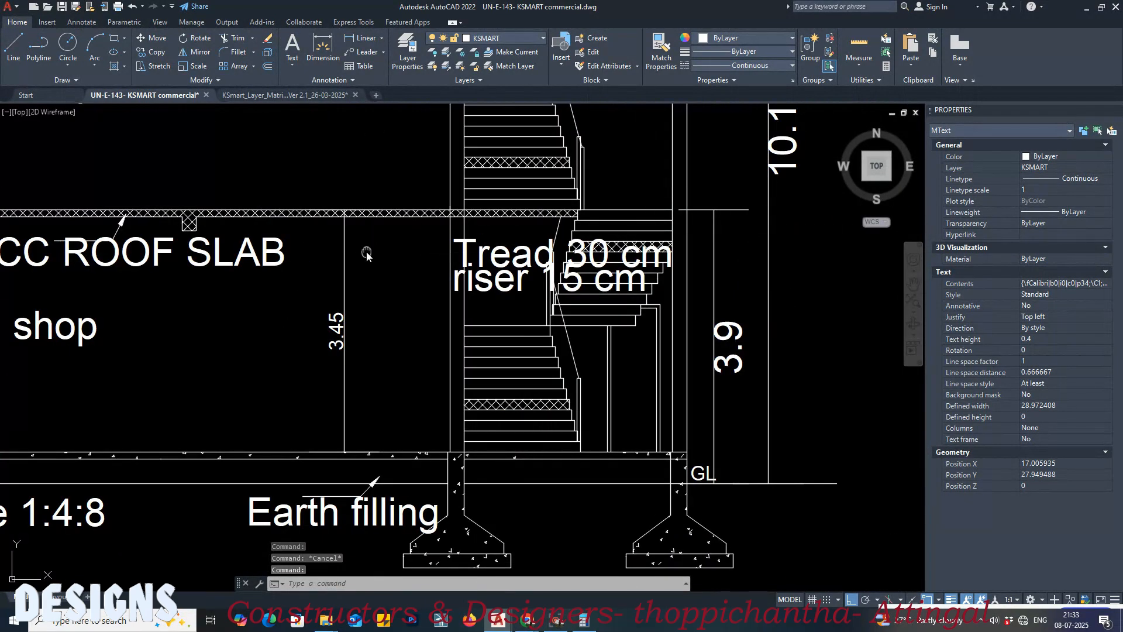
scroll(321, 351, "up", 2)
middle_click_drag(363, 238, 384, 296)
scroll(385, 241, "up", 5)
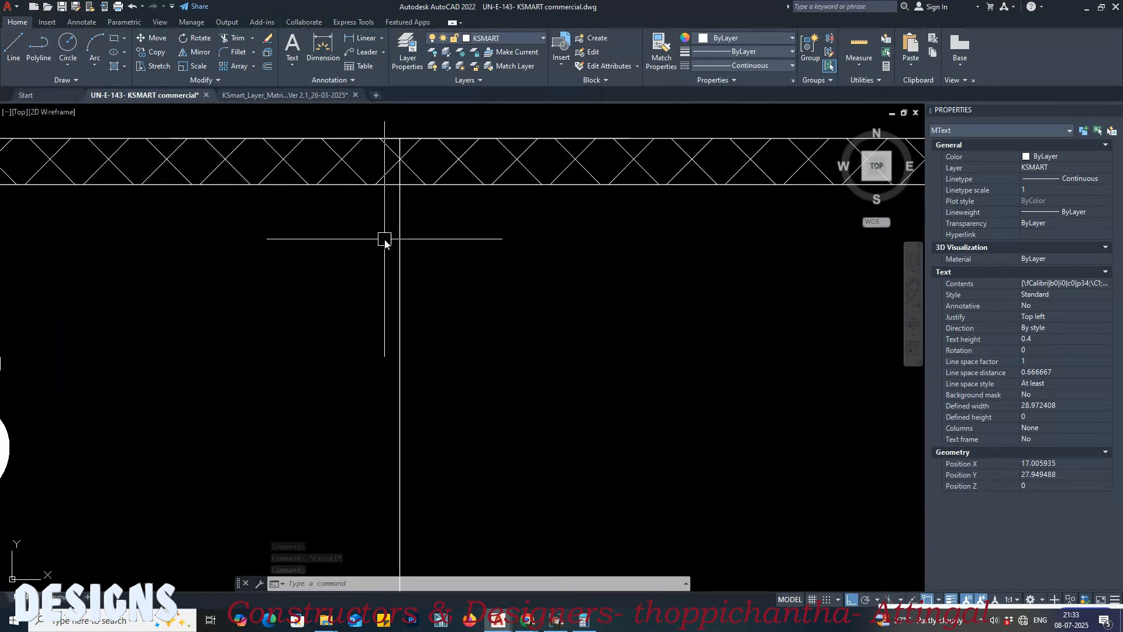
scroll(398, 234, "down", 7)
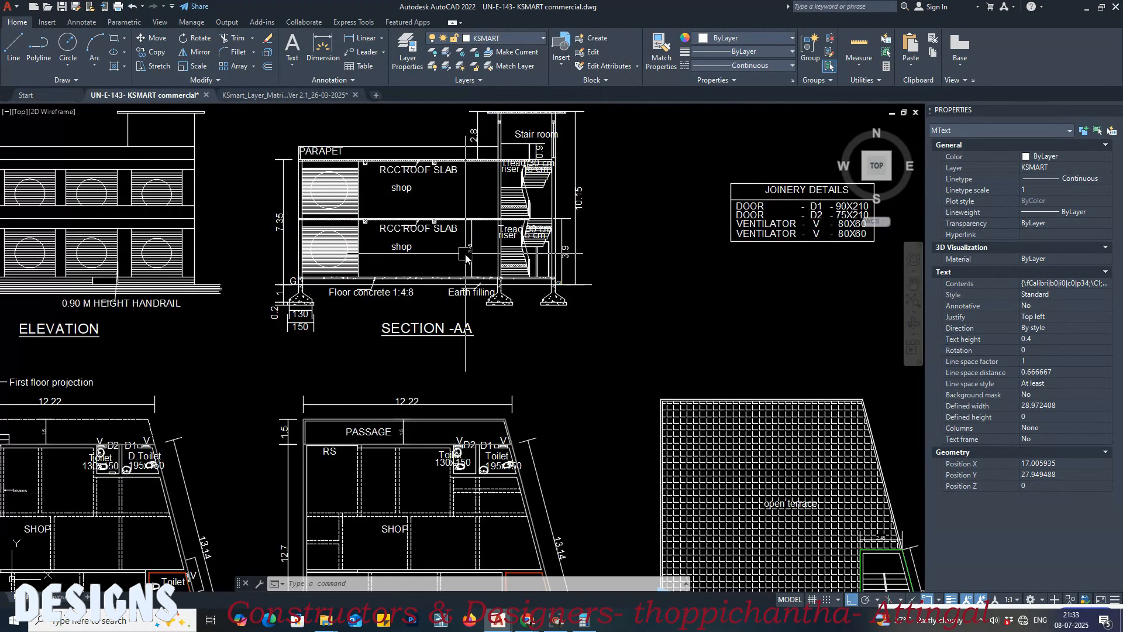
middle_click_drag(427, 303, 435, 238)
Step: Change the ground floor stair's height text to FLR_HT_M=3.45
scroll(318, 355, "down", 1)
scroll(226, 465, "up", 7)
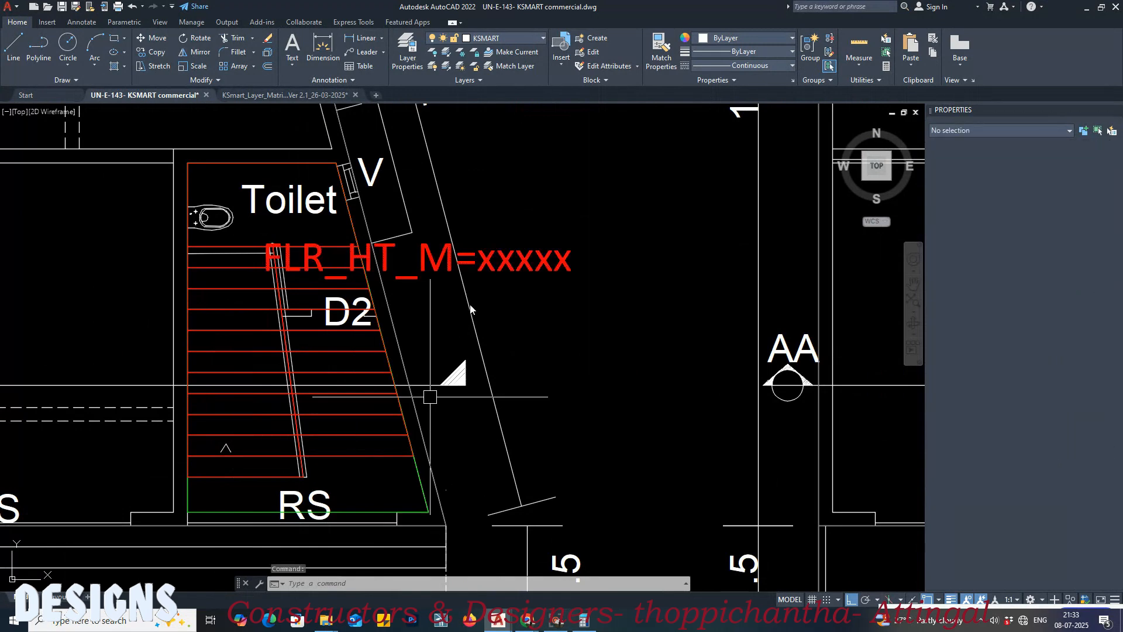
double_click(481, 268)
double_click(482, 268)
type("3.45")
left_click(612, 339)
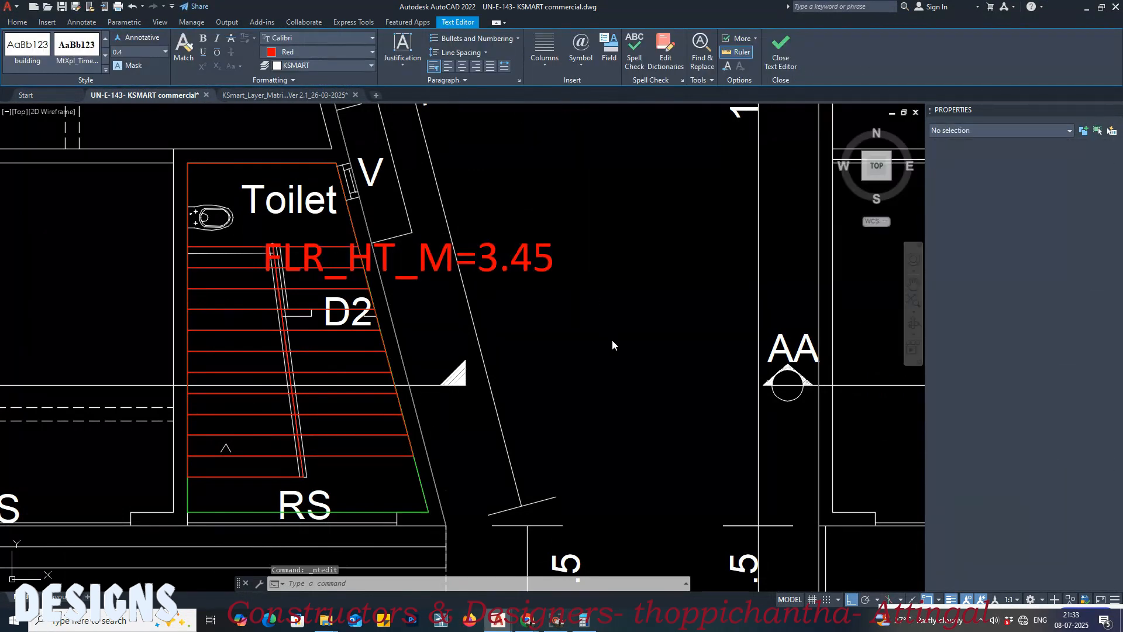
key("Escape")
Step: Measure the first floor's height in Section AA with a vertical linear dimension from the floor slab's top up to the roof slab
scroll(612, 340, "down", 6)
scroll(595, 218, "up", 8)
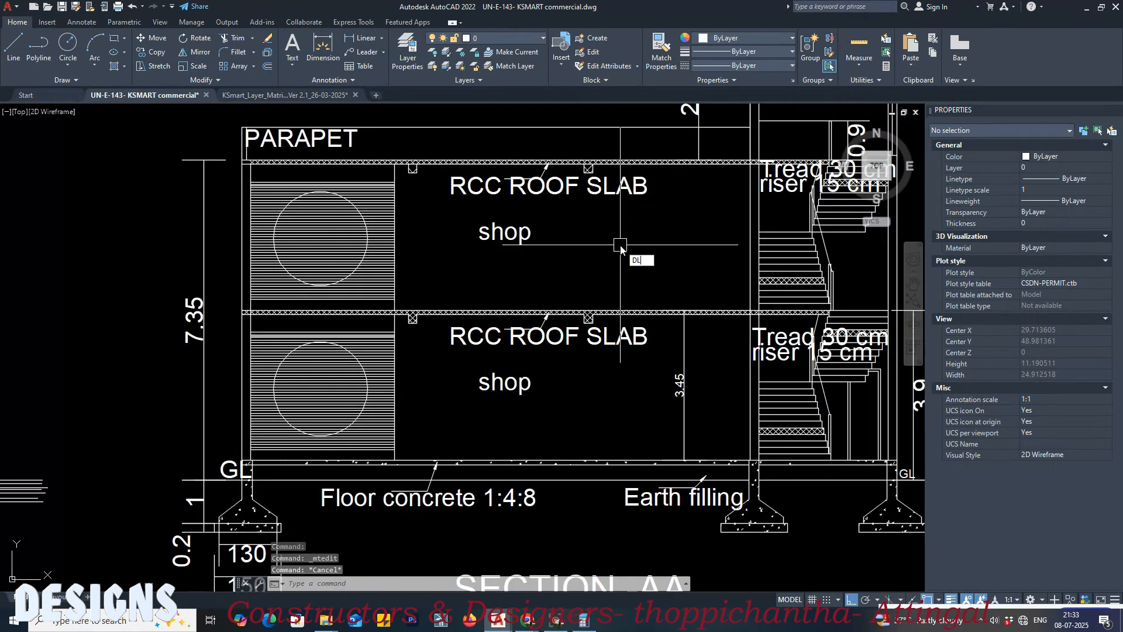
type("LI")
key("Return")
left_click(655, 312)
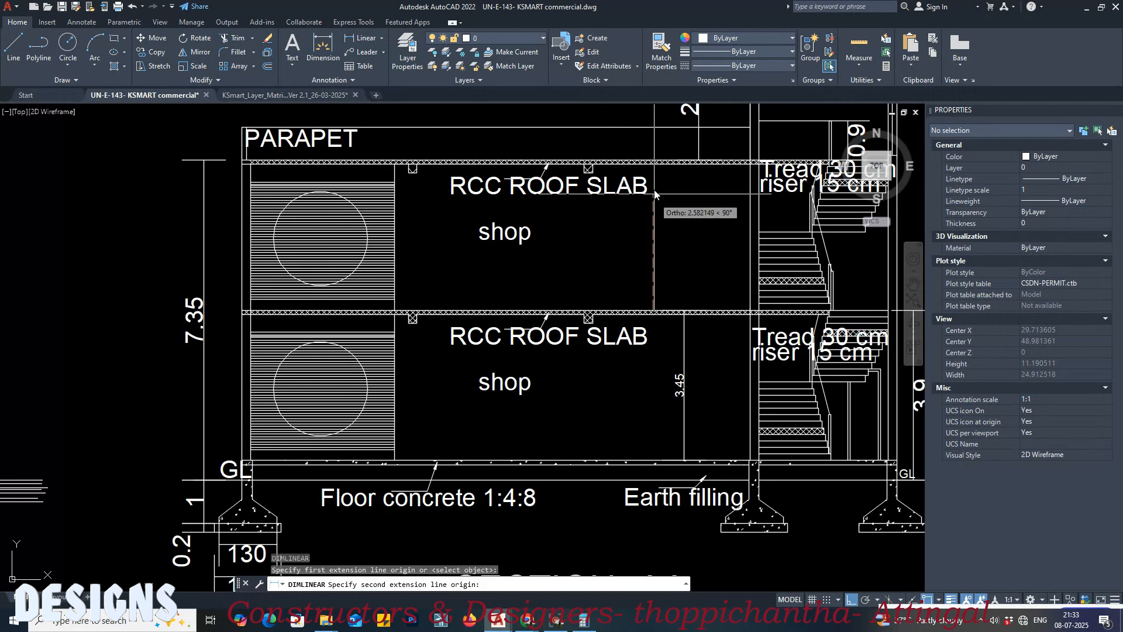
left_click(655, 165)
scroll(649, 213, "up", 2)
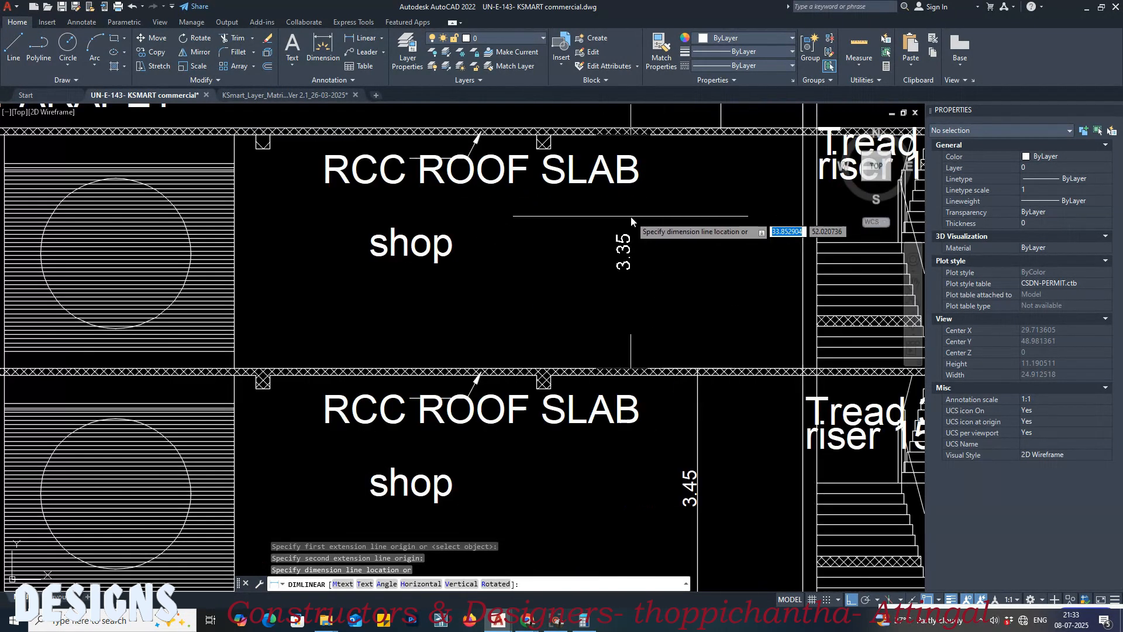
left_click(672, 221)
Step: Stretch the first floor dimension's upper end to the top of the roof slab, and delete the dimension once read
scroll(670, 135, "up", 3)
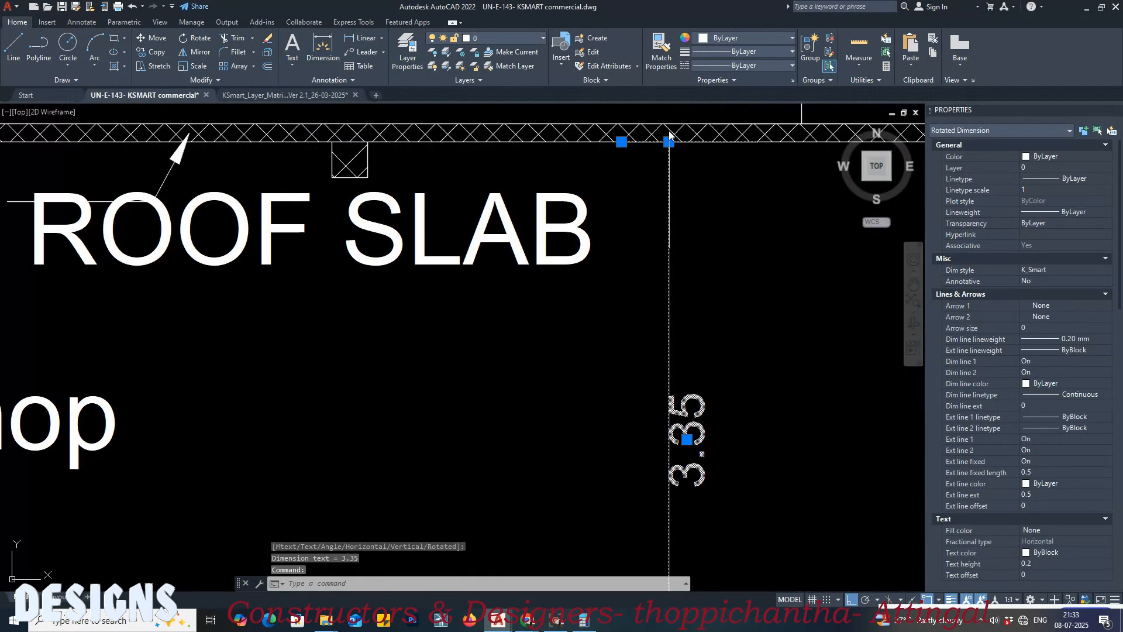
left_click(621, 142)
left_click(621, 120)
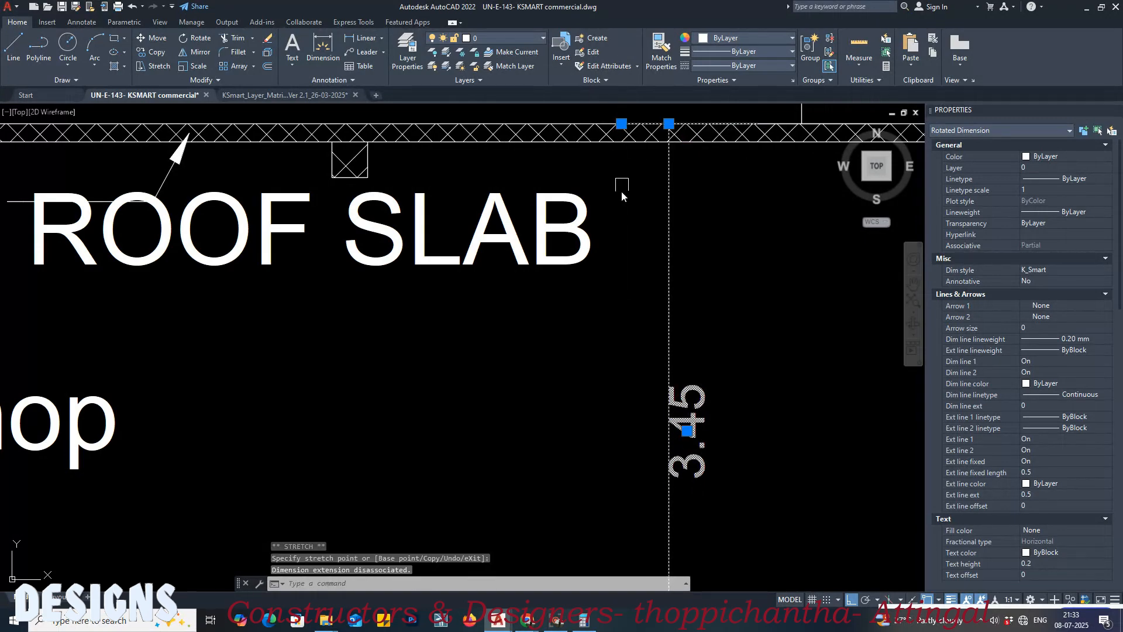
scroll(672, 260, "down", 3)
middle_click_drag(672, 260, 643, 224)
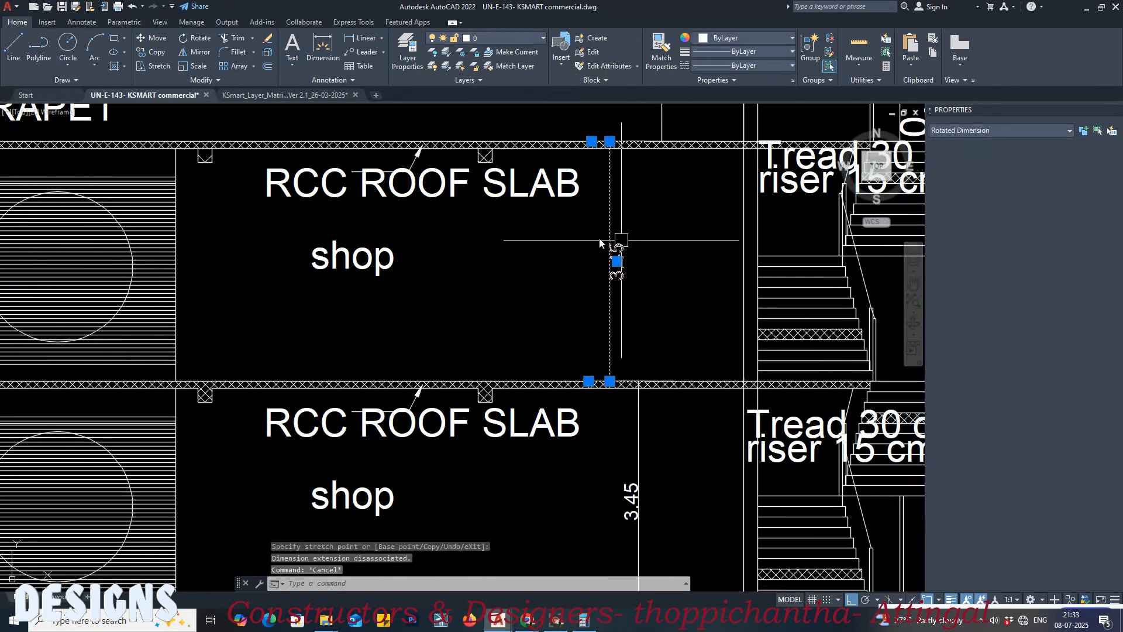
key("Delete")
Step: Switch to the layer matrix drawing and examine the layer rule for floor height texts in the Height of Stair table
scroll(599, 238, "down", 6)
scroll(283, 236, "up", 3)
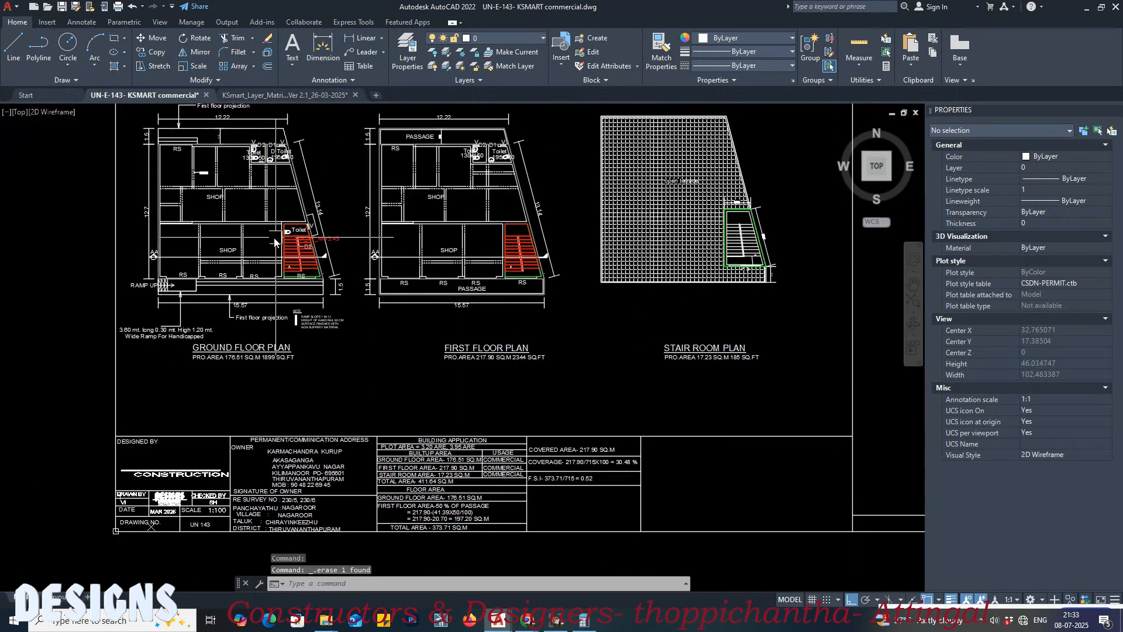
left_click(292, 96)
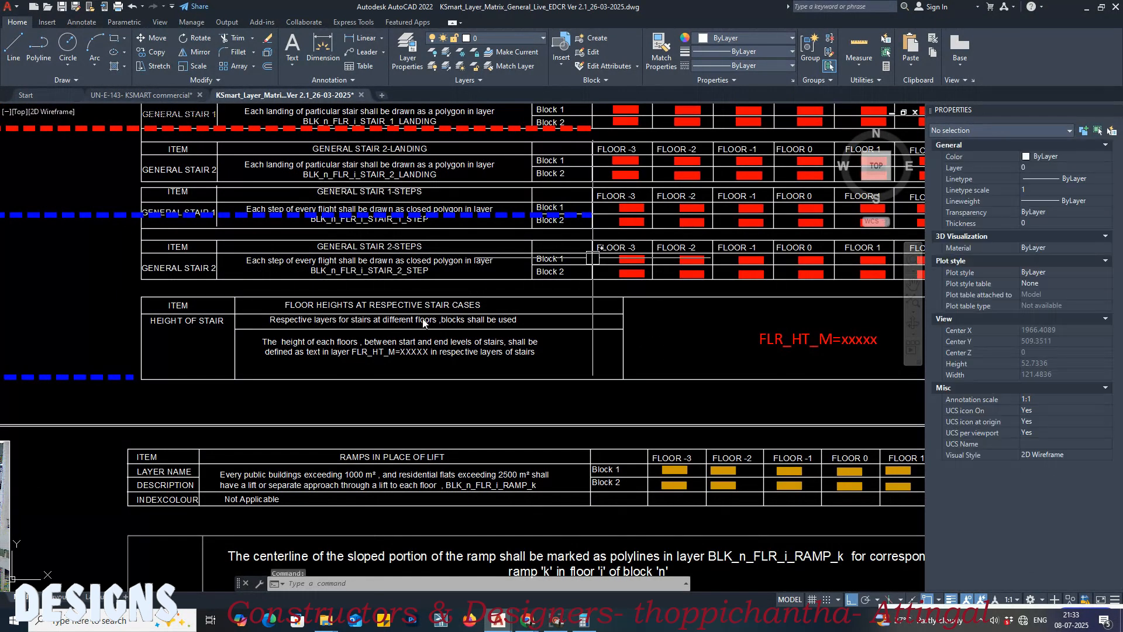
scroll(317, 339, "up", 4)
middle_click_drag(529, 314, 479, 303)
middle_click_drag(641, 375, 558, 372)
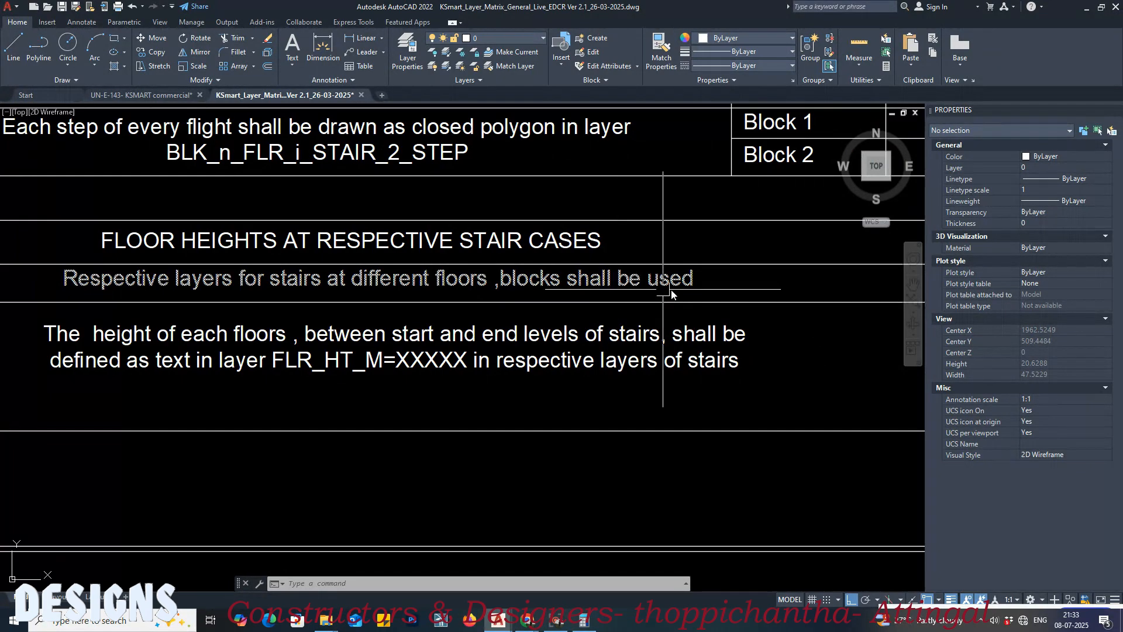
scroll(543, 351, "down", 2)
middle_click_drag(542, 351, 539, 339)
mouse_move(445, 340)
middle_mouse_down()
mouse_move(774, 327)
mouse_move(591, 325)
middle_mouse_up()
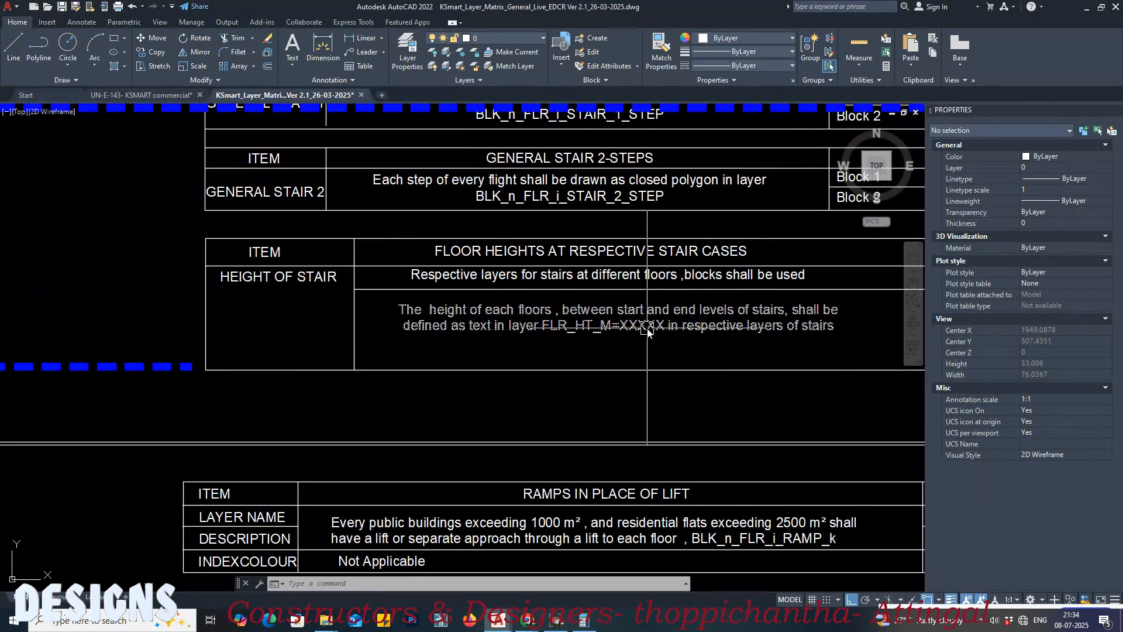
scroll(646, 325, "up", 4)
scroll(538, 337, "down", 4)
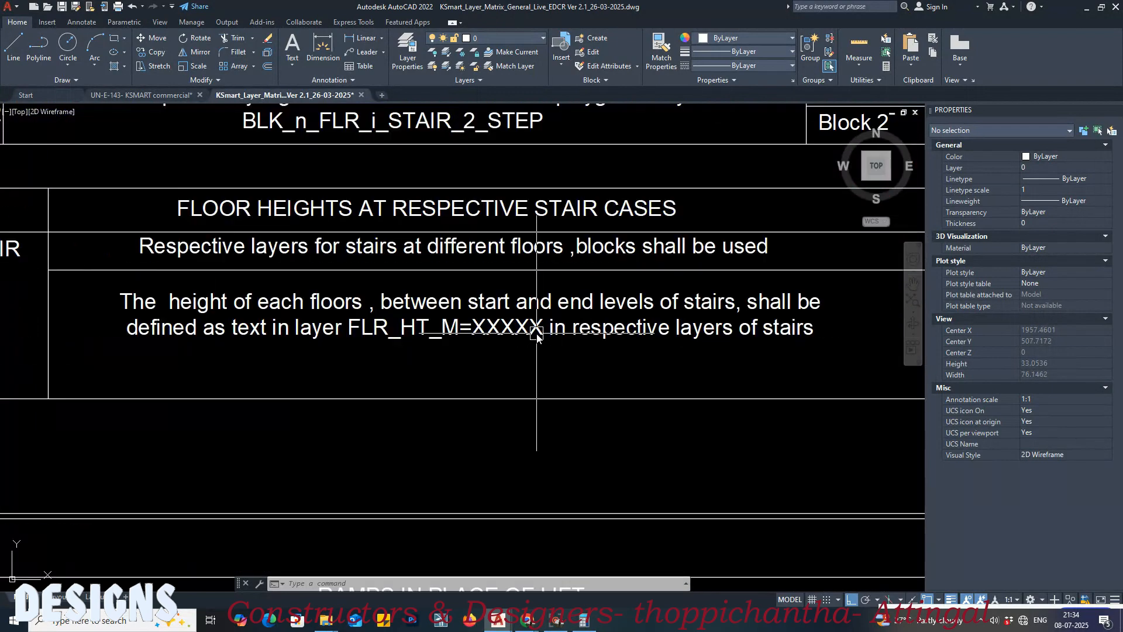
Step: Switch back to the commercial drawing and copy the FLR_HT_M=3.45 text from the ground floor stair to the first floor stair
left_click(191, 97)
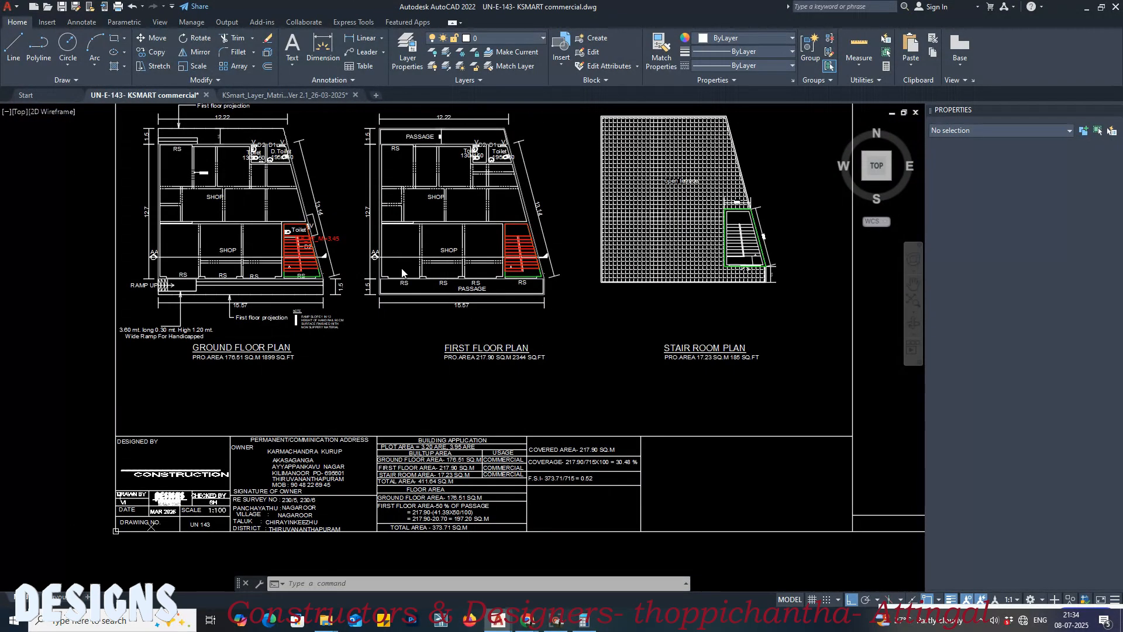
scroll(369, 244, "up", 4)
type("co")
key("space")
left_click(385, 235)
left_click(364, 239)
key("space")
left_click(350, 237)
middle_click_drag(452, 263, 316, 293)
scroll(703, 281, "up", 4)
middle_click_drag(739, 282, 537, 317)
left_click(725, 292)
key("space")
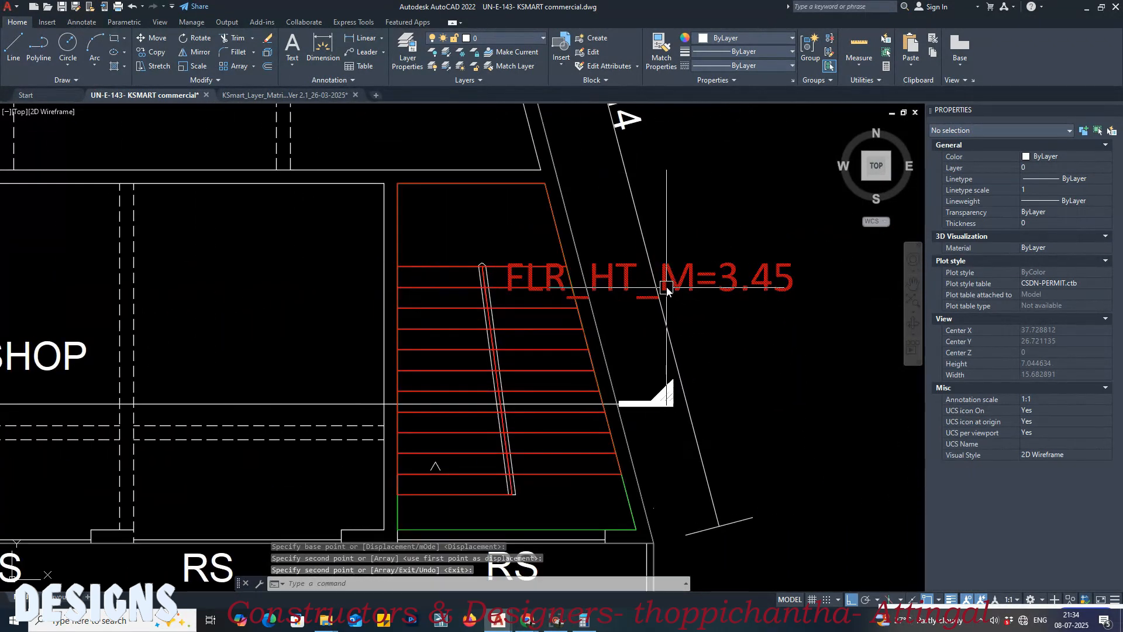
left_click(698, 279)
key("Escape")
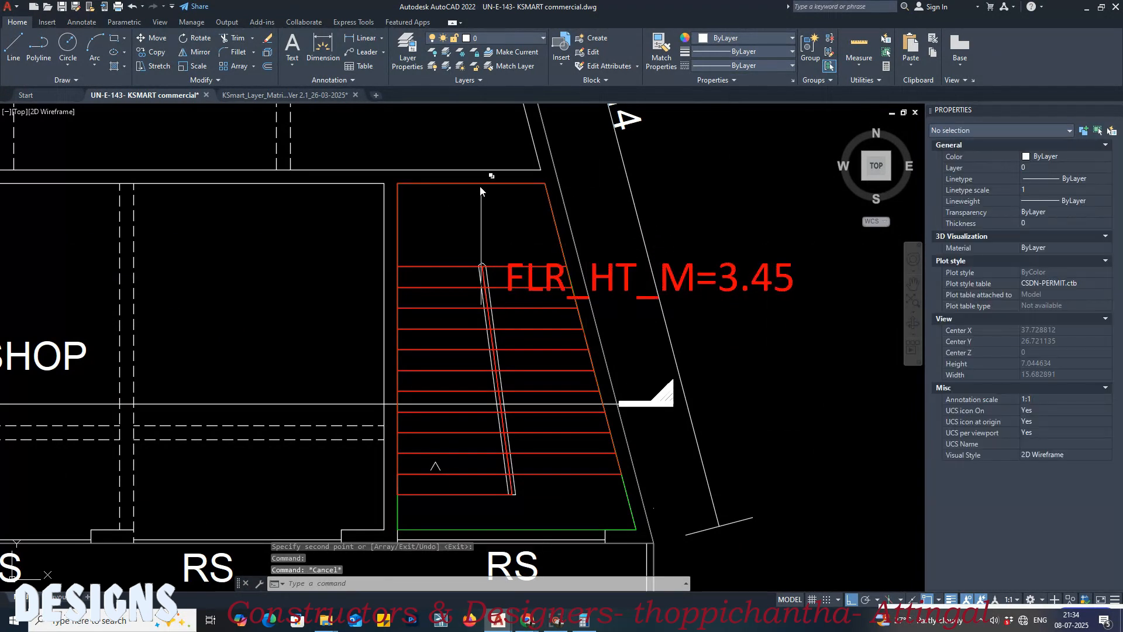
Step: Match the first floor FLR_HT_M text's properties to the stair outline on layer BLK_1_FLR_1_STAIR_1
scroll(396, 510, "up", 2)
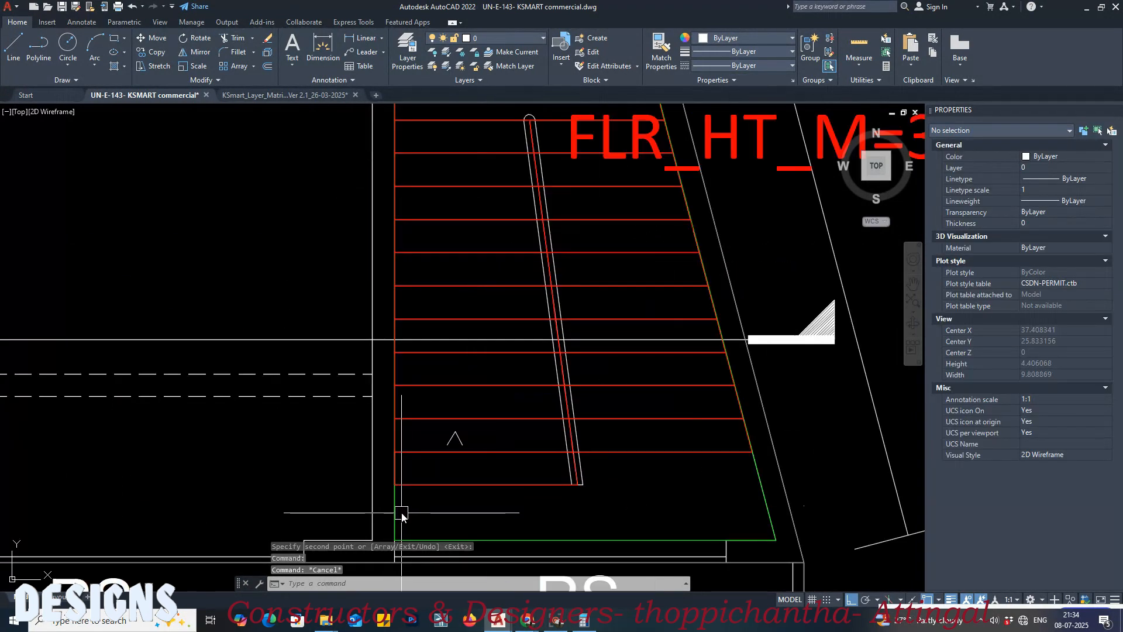
left_click(392, 506)
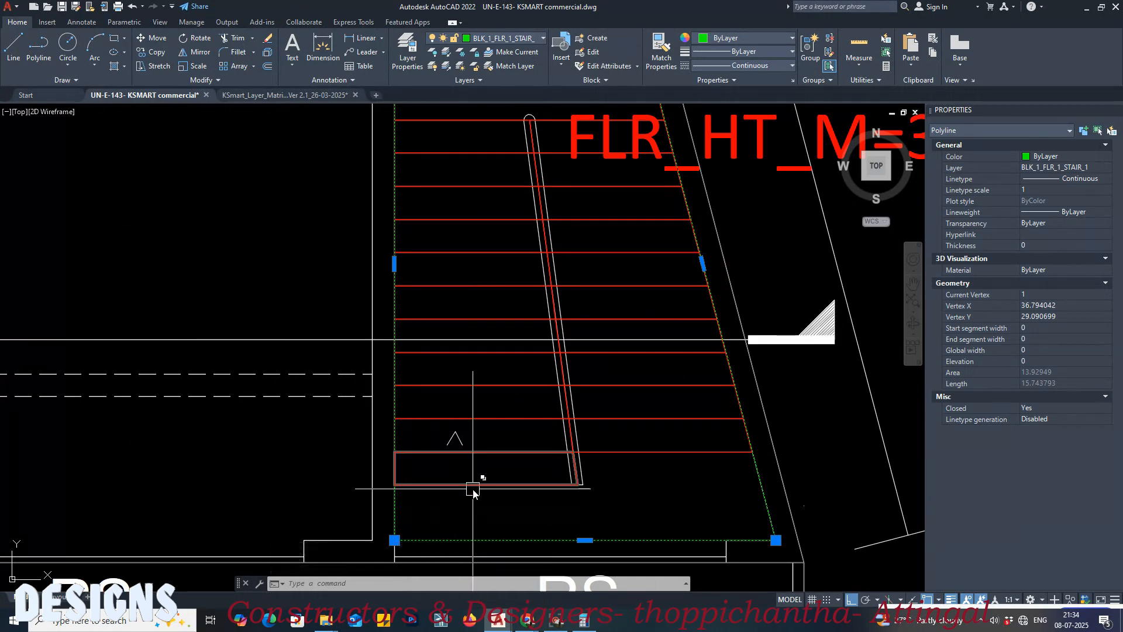
key("Escape")
key("Escape")
key("Return")
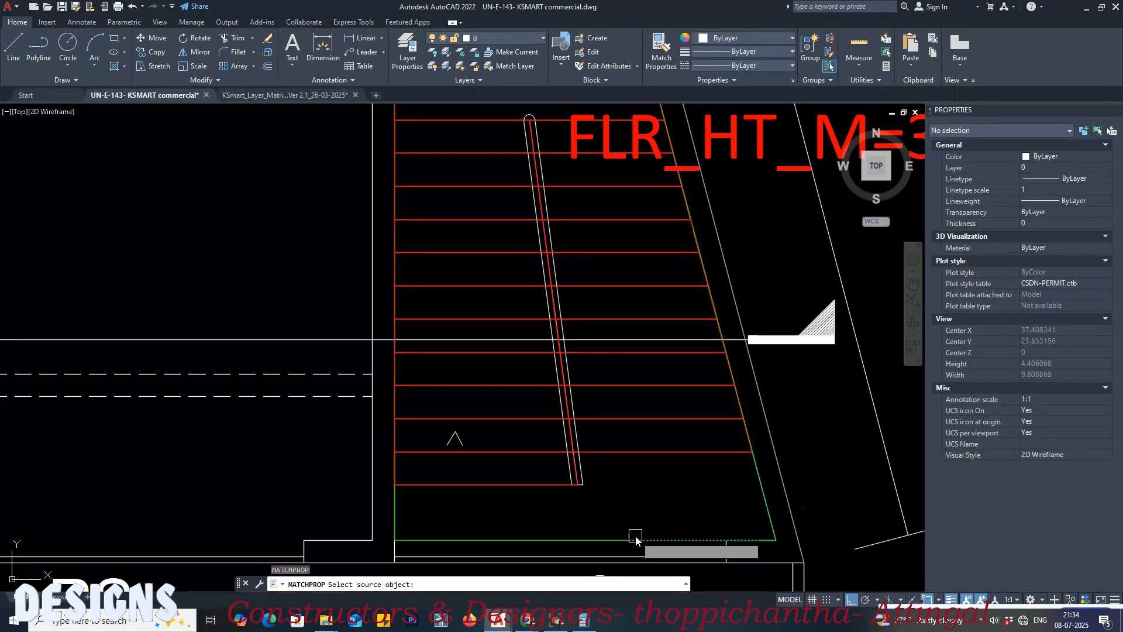
left_click(639, 538)
scroll(489, 508, "down", 4)
left_click(670, 367)
key("Return")
left_click(660, 377)
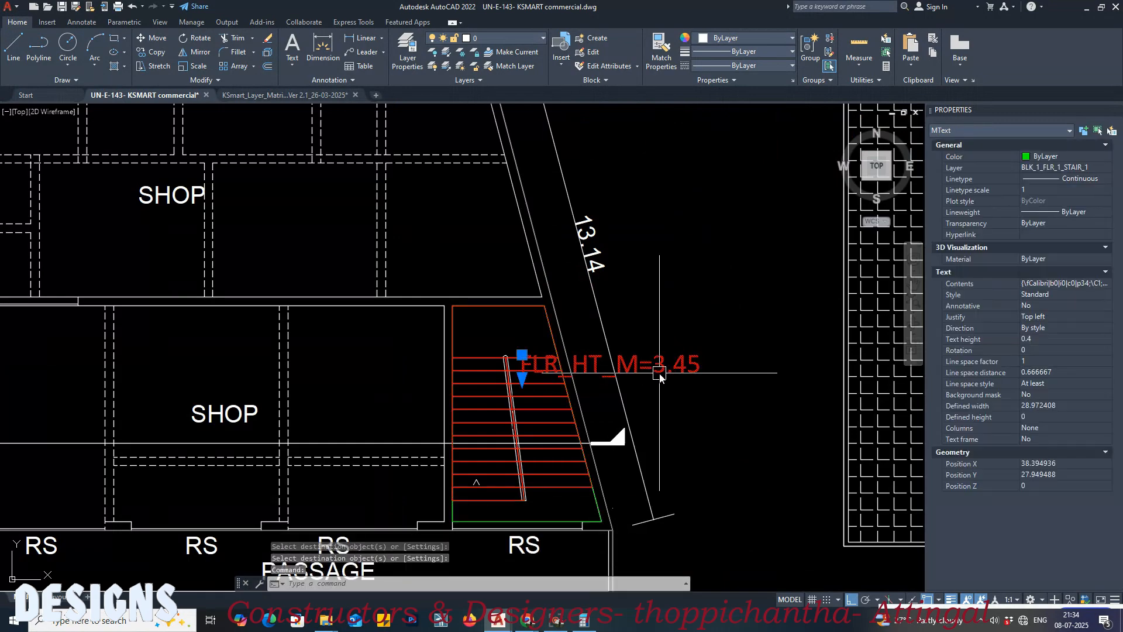
scroll(673, 311, "down", 6)
key("Escape")
Step: Match the ground floor FLR_HT_M text's properties to the ground floor stair outline and save the drawing
scroll(456, 288, "up", 8)
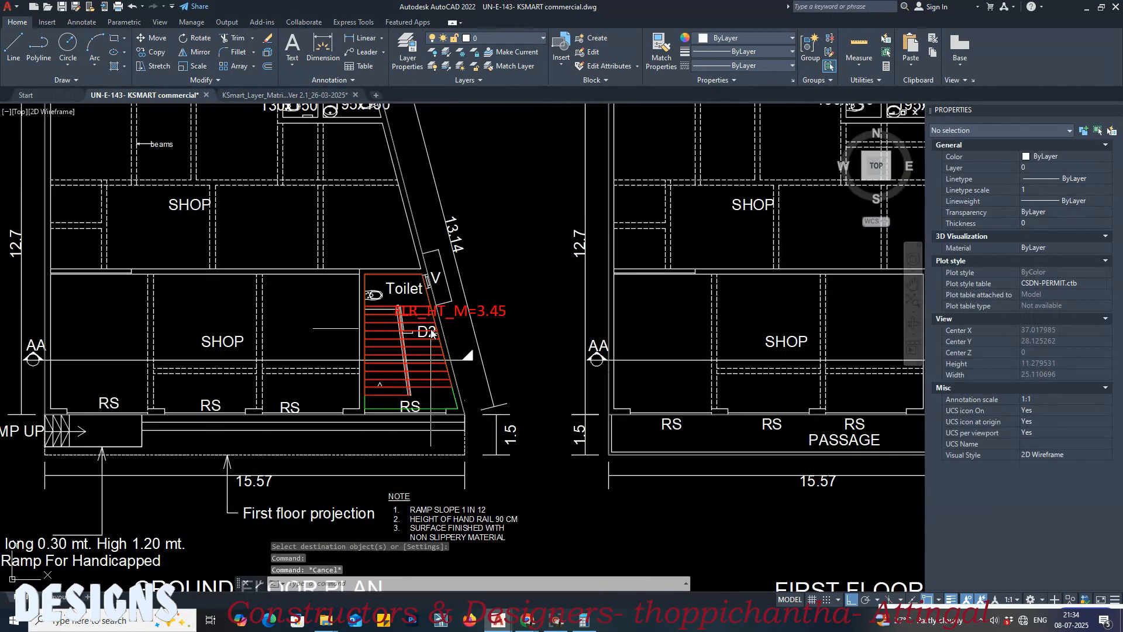
type("MA")
key("Return")
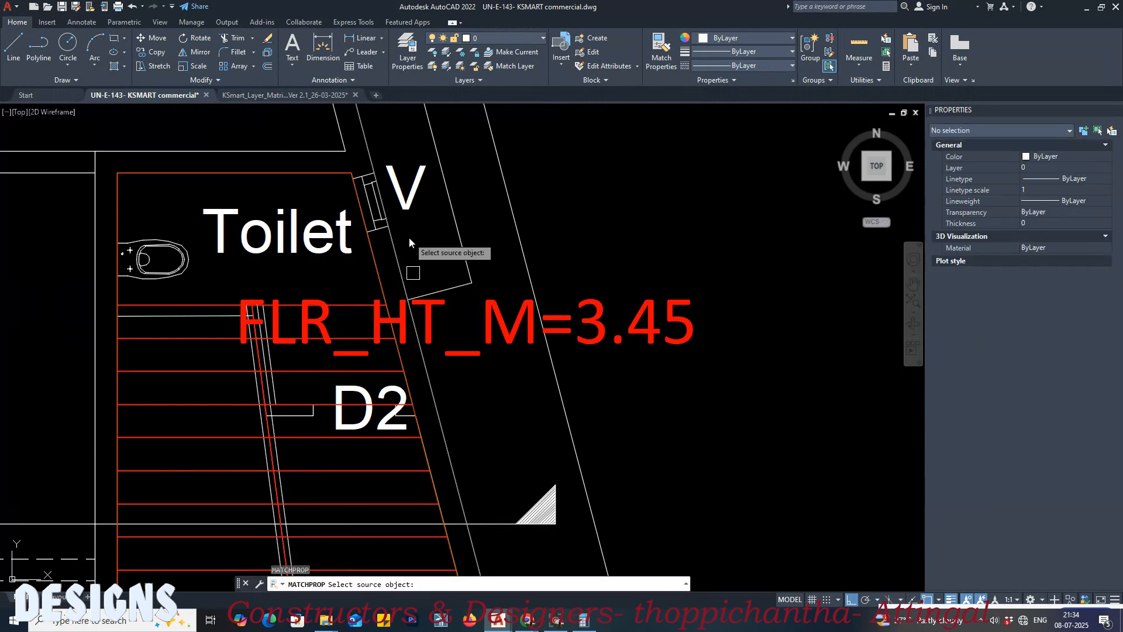
scroll(409, 236, "down", 3)
scroll(328, 444, "up", 3)
left_click(296, 476)
scroll(297, 479, "down", 4)
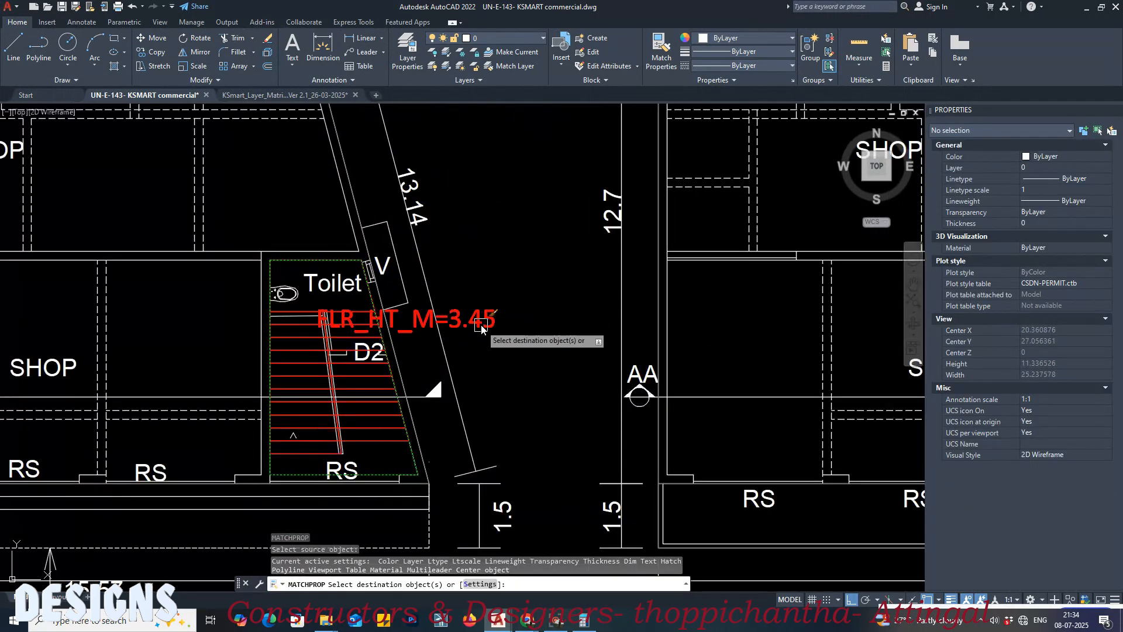
left_click(479, 319)
key("Return")
left_click(444, 320)
key("Escape")
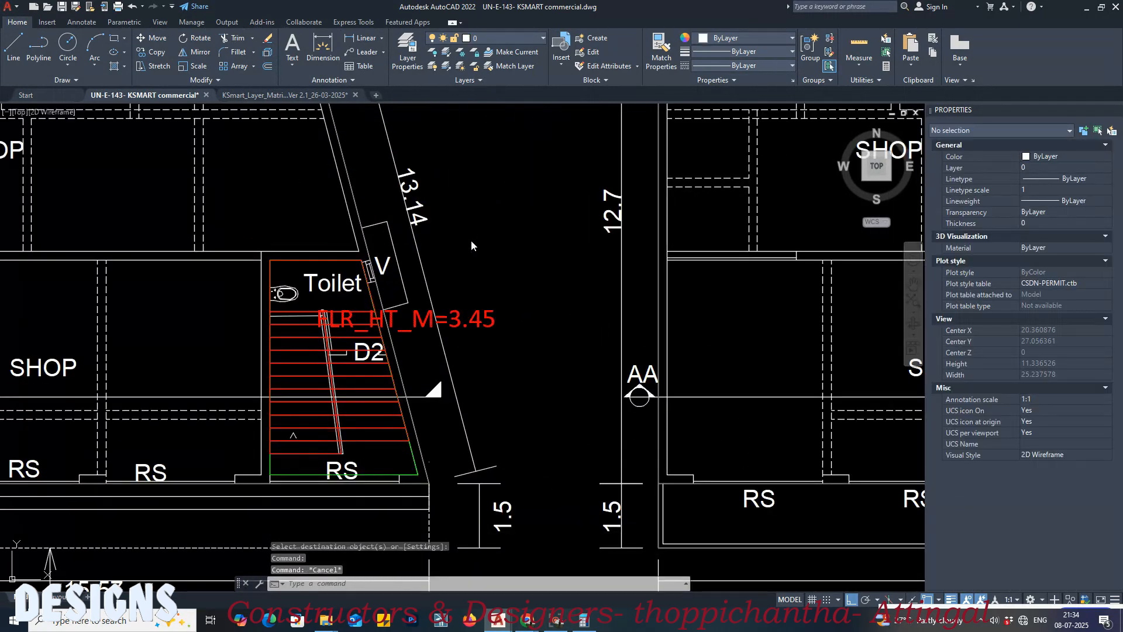
key("ctrl+s")
Step: Switch to the layer matrix drawing and examine the General Stair and Ramps in Place of Lift sections
left_click(316, 94)
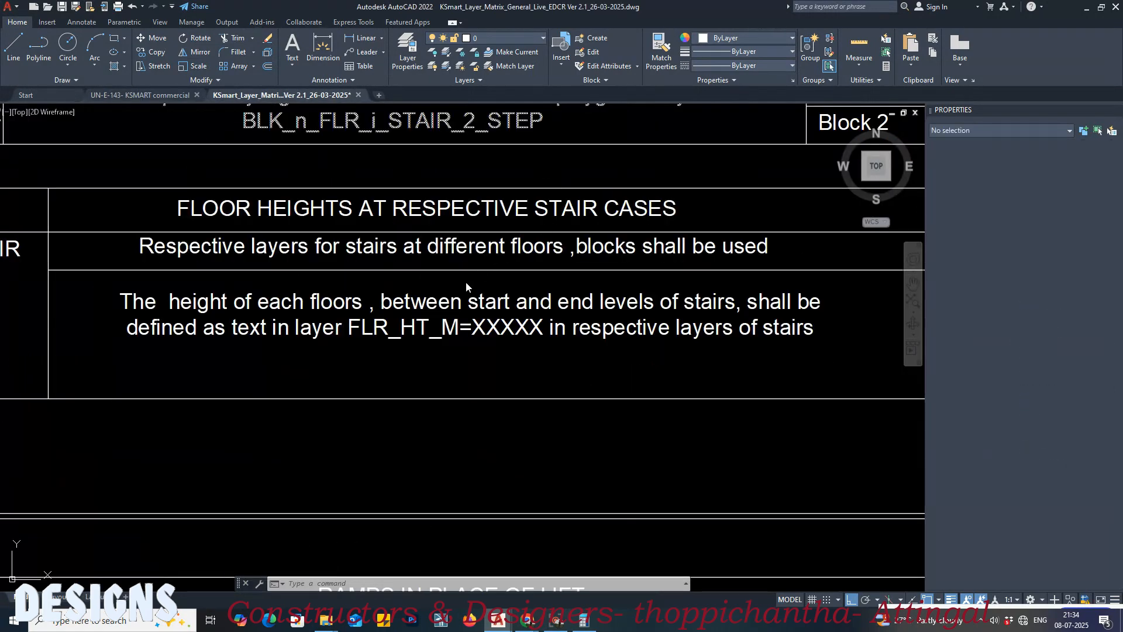
scroll(465, 293, "down", 5)
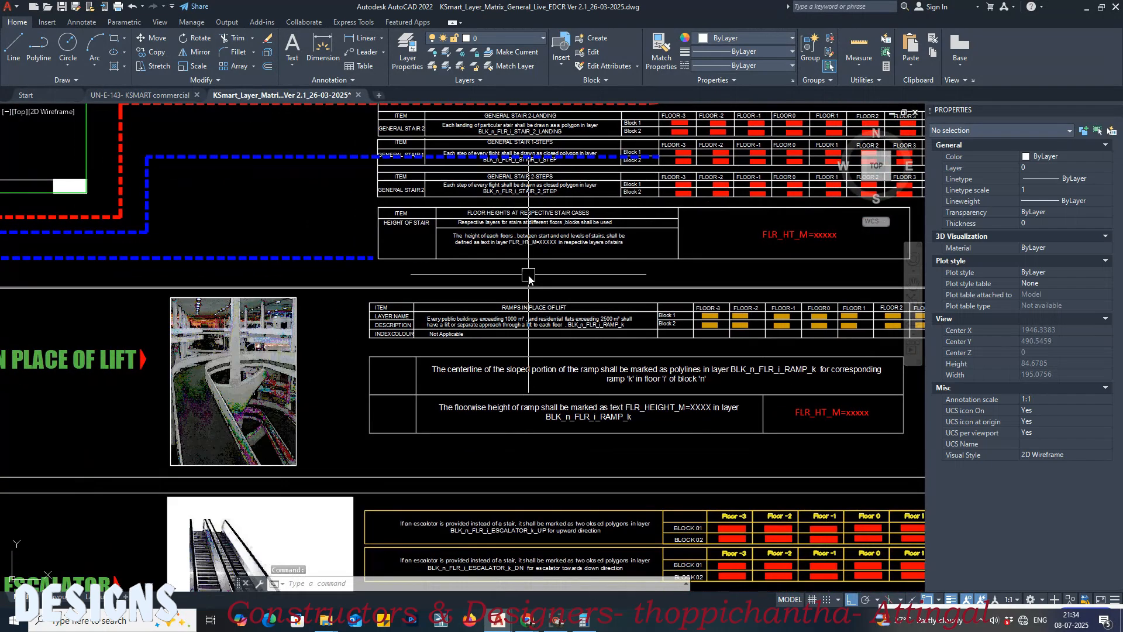
scroll(528, 279, "down", 4)
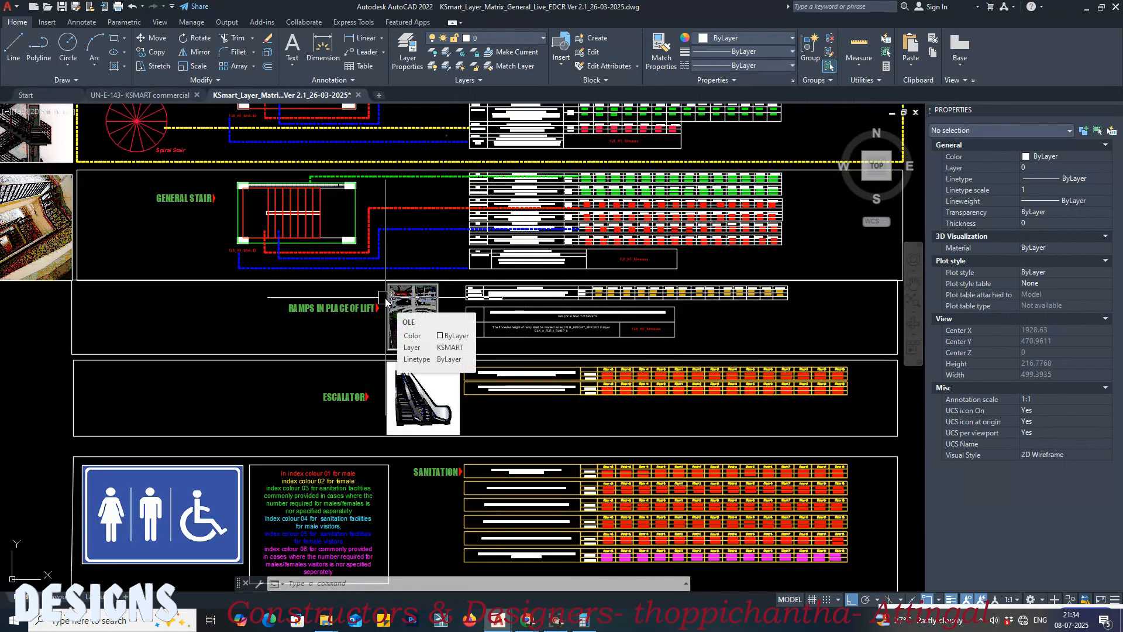
scroll(623, 269, "up", 4)
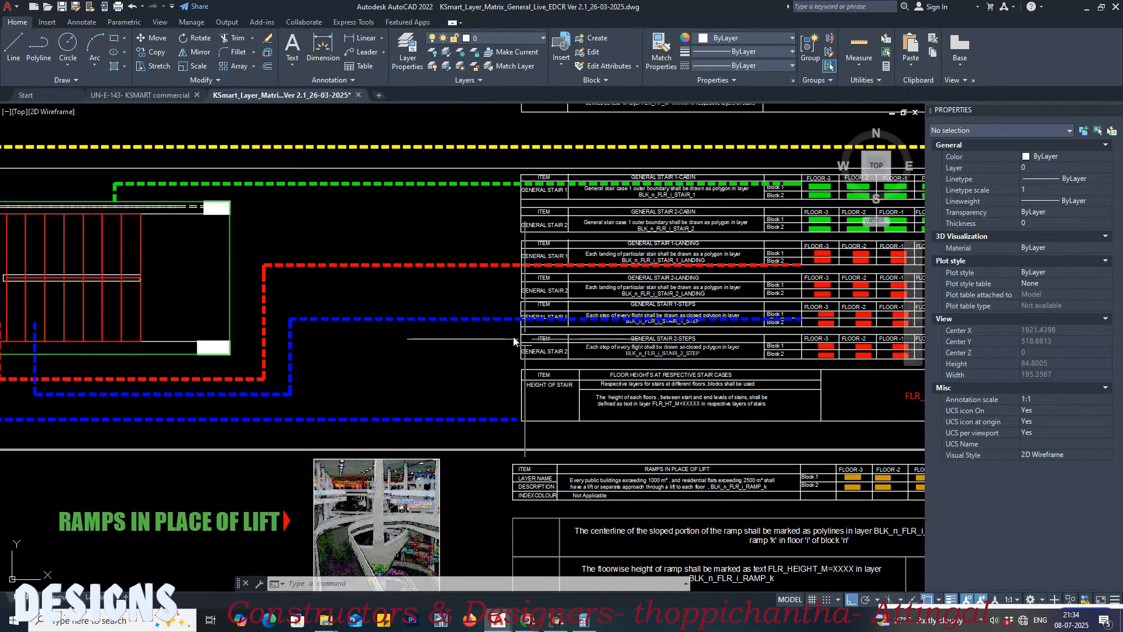
scroll(462, 318, "down", 4)
scroll(279, 412, "up", 2)
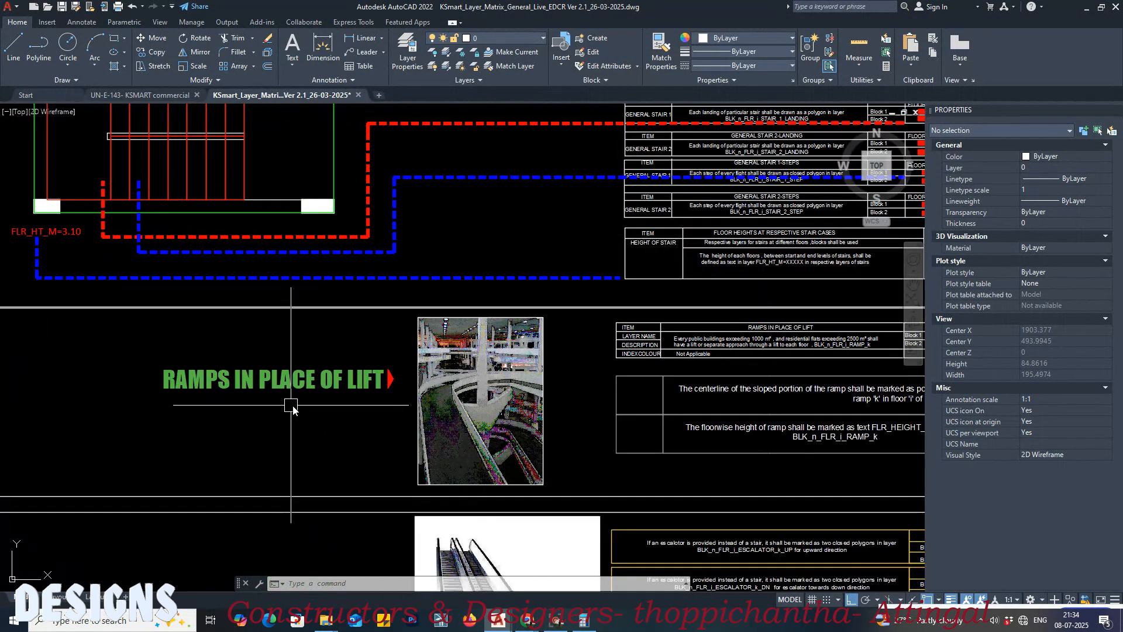
middle_click_drag(377, 418, 362, 376)
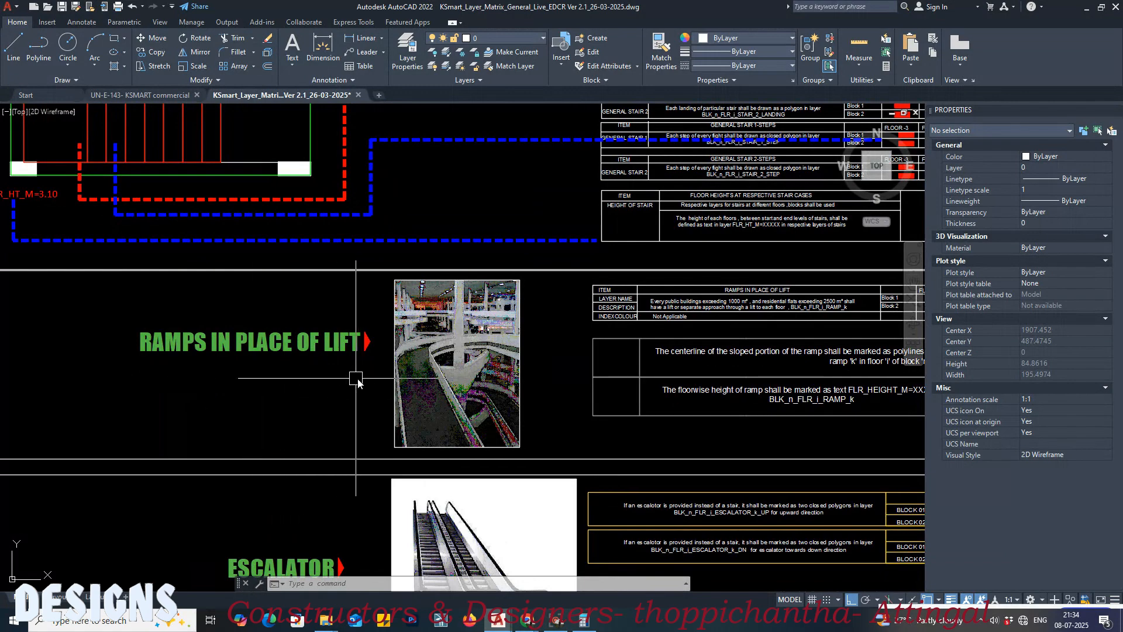
Step: Examine the layer matrix's Ramps in Place of Lift, Escalator and Sanitation sections
middle_click_drag(724, 380, 658, 334)
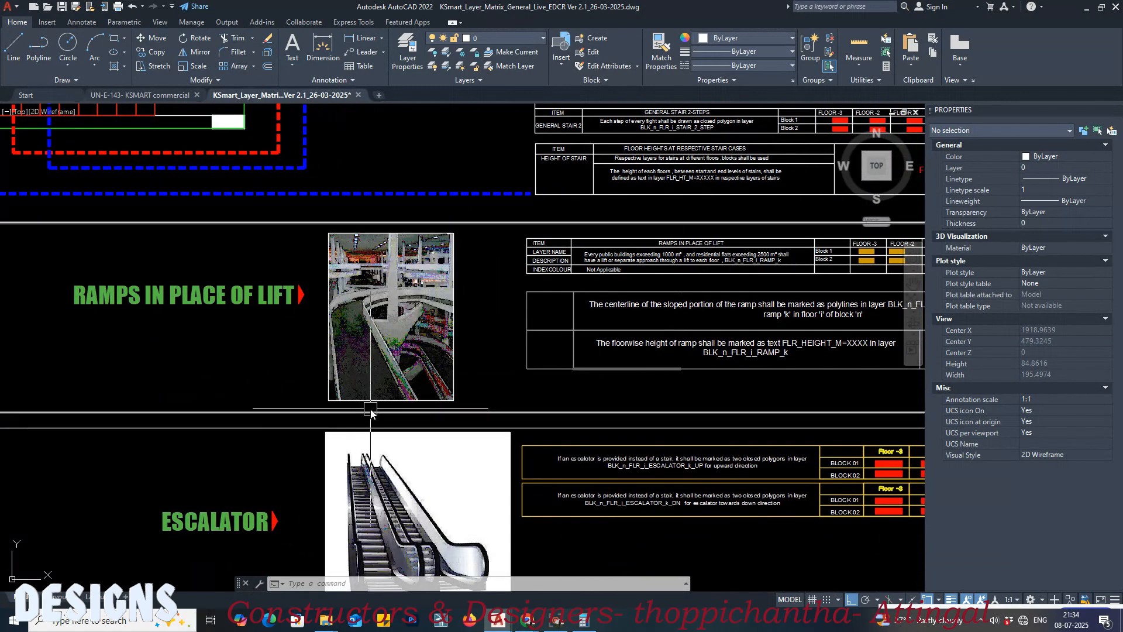
middle_click_drag(350, 432, 499, 313)
middle_click_drag(389, 449, 400, 313)
scroll(402, 298, "down", 2)
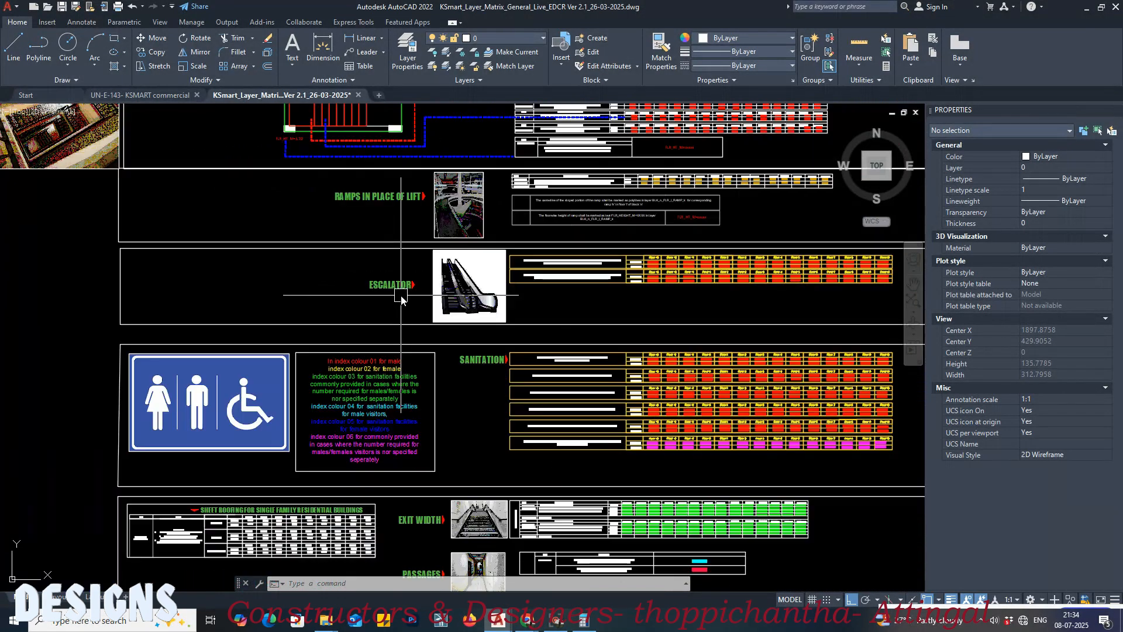
scroll(470, 361, "up", 2)
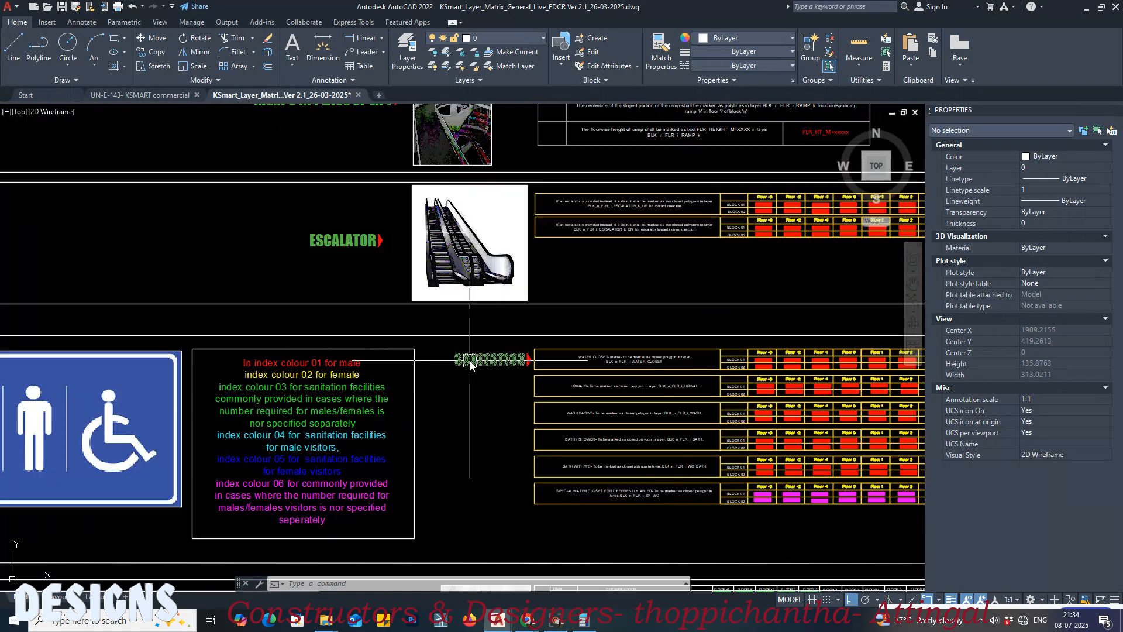
scroll(549, 265, "down", 3)
scroll(466, 273, "up", 6)
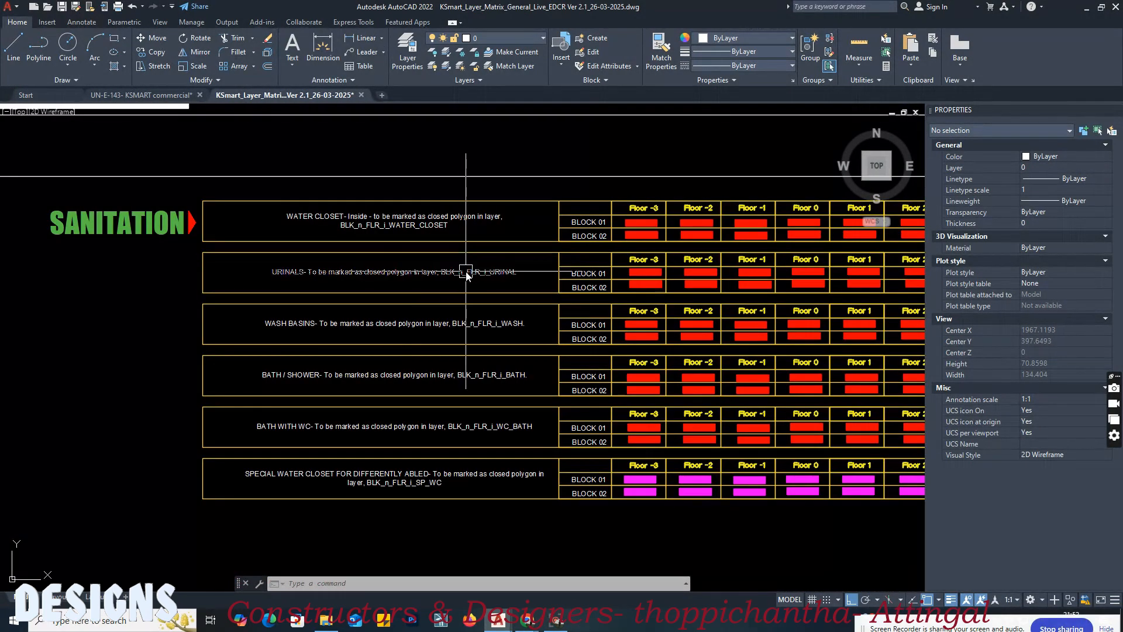
Step: Switch to the commercial drawing and examine the toilet calculation table and the ground floor plan's toilets
left_click(160, 91)
middle_click_drag(456, 277, 311, 258)
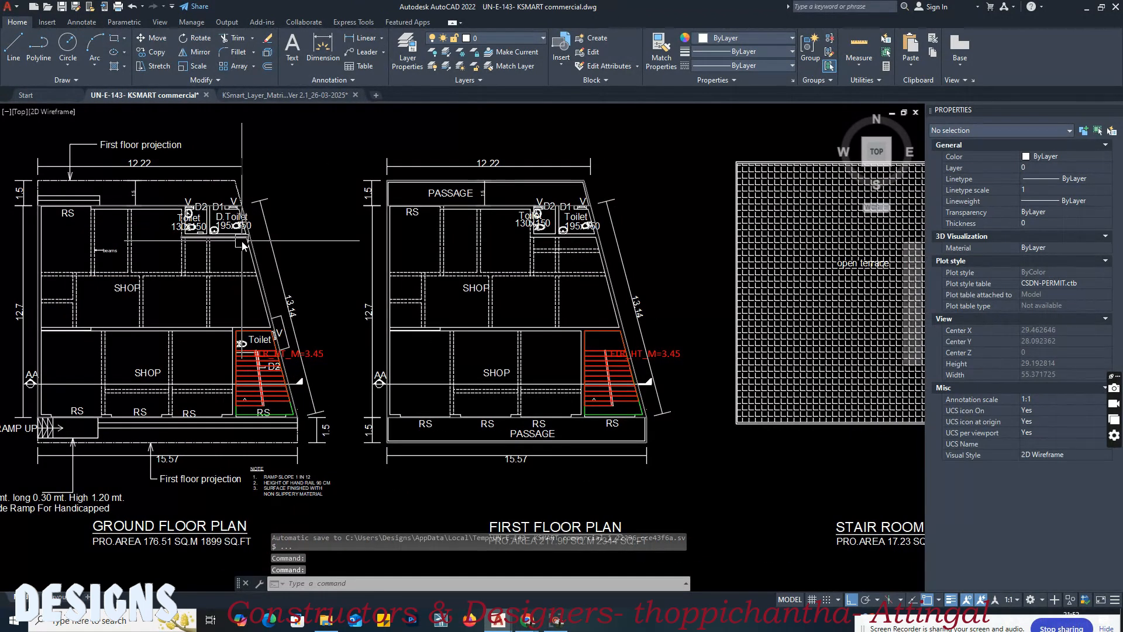
scroll(241, 261, "down", 5)
scroll(292, 266, "down", 5)
middle_click_drag(503, 292, 134, 297)
mouse_move(623, 319)
middle_mouse_down()
mouse_move(255, 318)
mouse_move(373, 322)
middle_mouse_up()
scroll(685, 306, "up", 8)
scroll(367, 262, "up", 2)
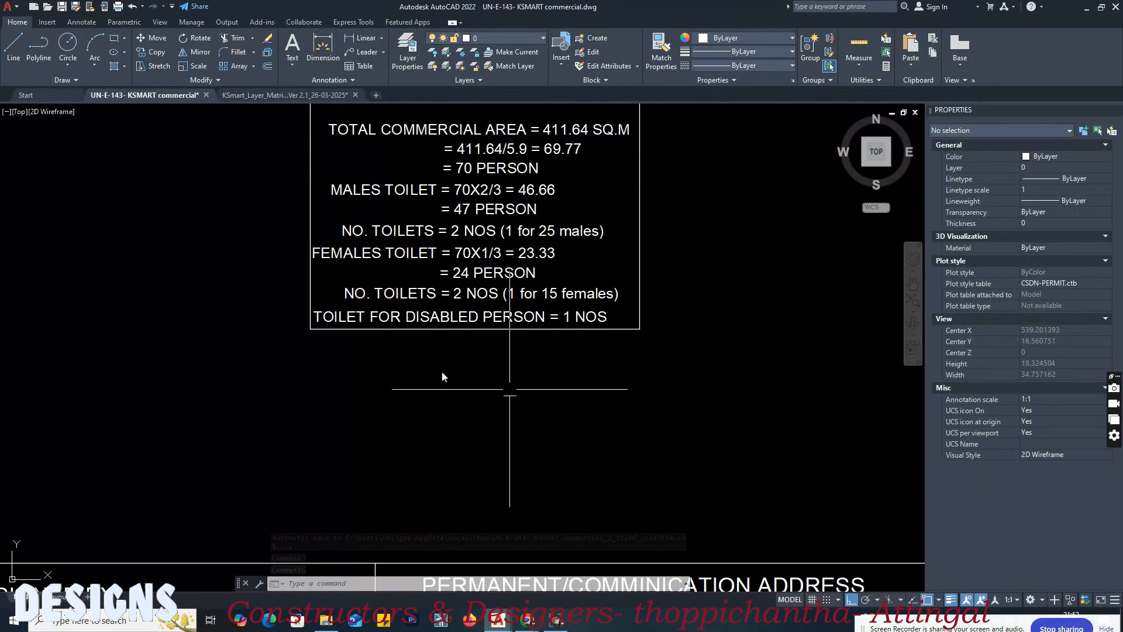
scroll(628, 349, "down", 3)
scroll(787, 310, "down", 5)
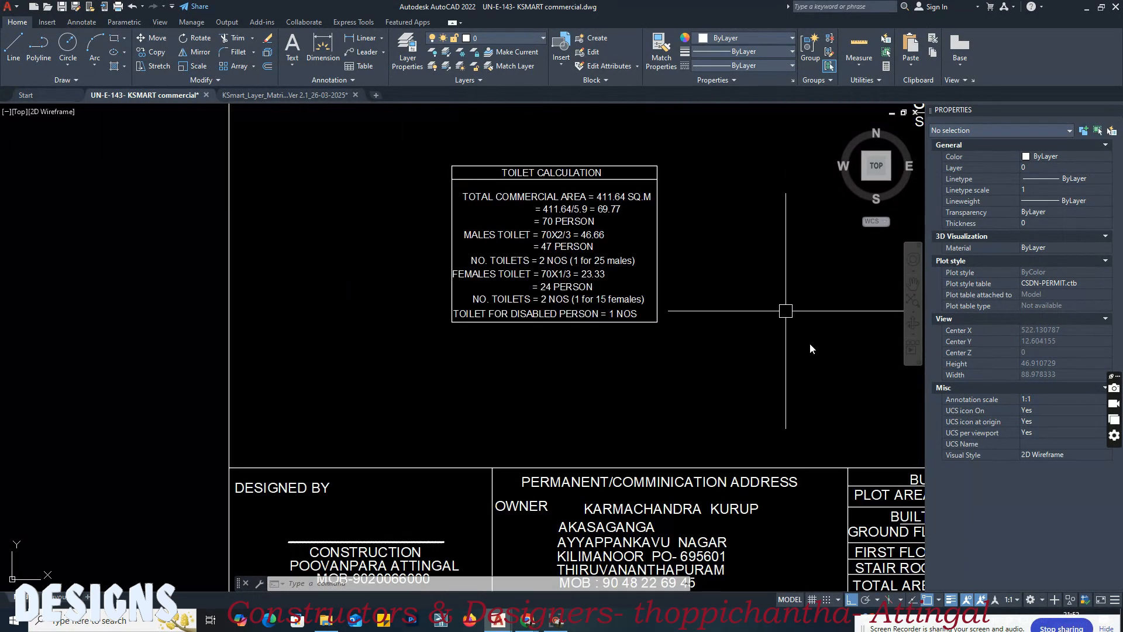
middle_click_drag(454, 383, 828, 374)
middle_click_drag(117, 272, 454, 299)
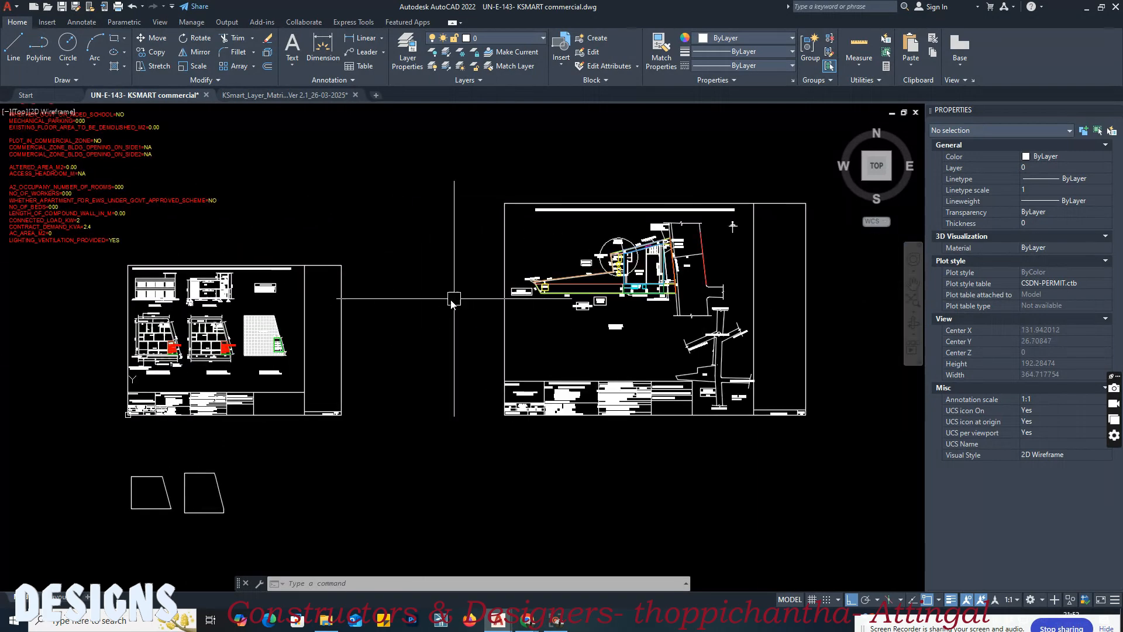
scroll(159, 315, "up", 15)
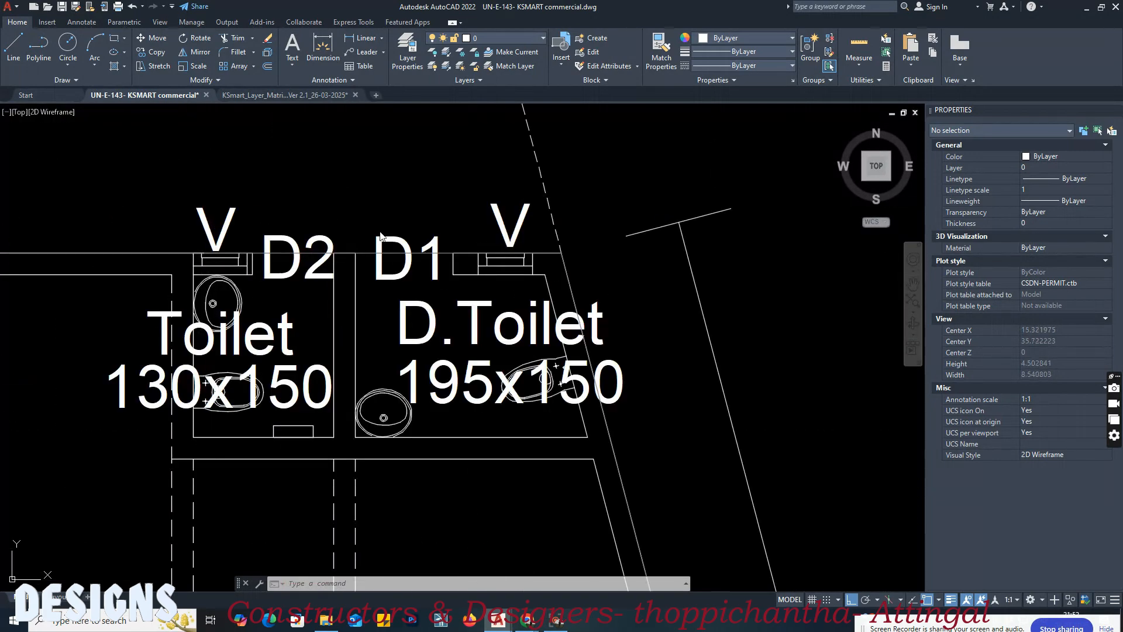
scroll(475, 257, "down", 4)
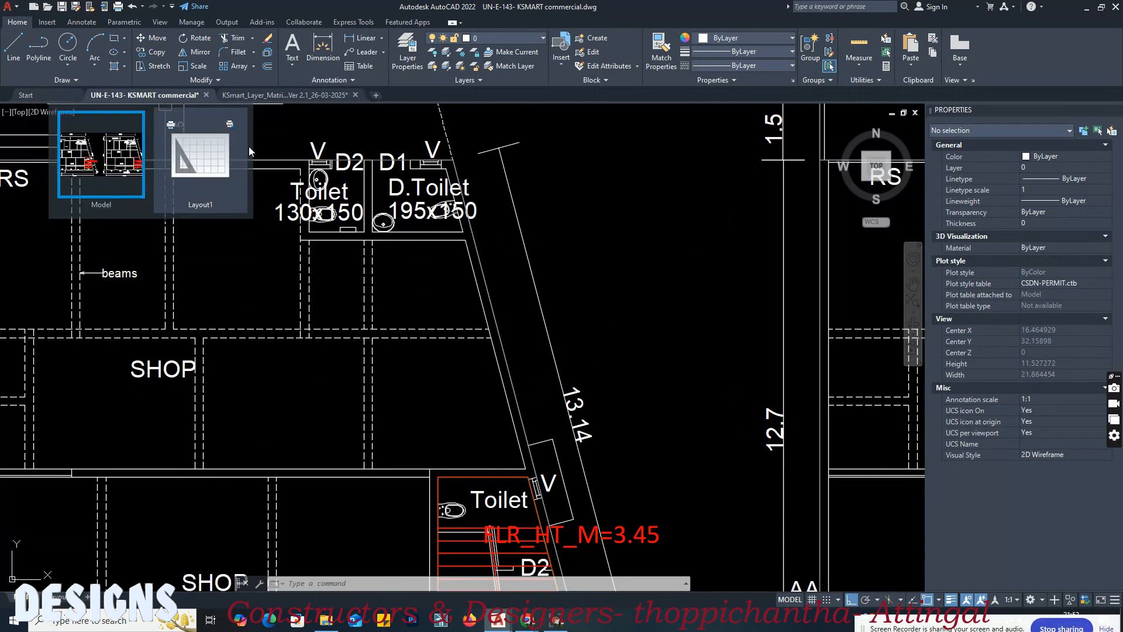
Step: Check the matrix's water closet row, and in the commercial drawing draw a rectangle along the inner walls of the ground floor 130x150 toilet
left_click(262, 96)
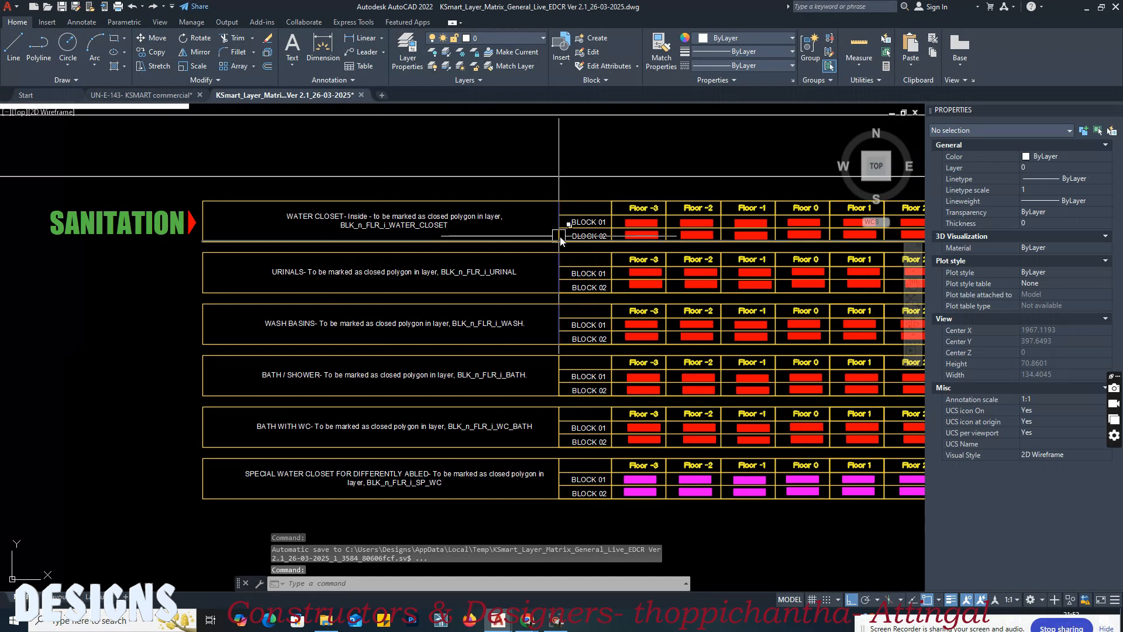
middle_click_drag(856, 231, 612, 230)
scroll(551, 223, "up", 4)
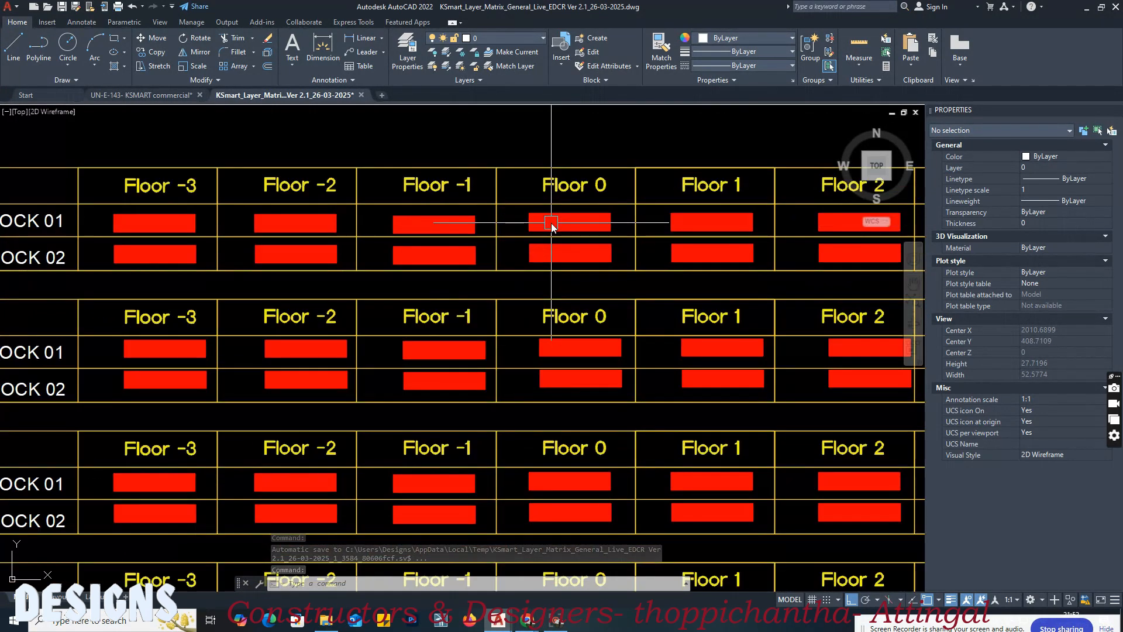
left_click(167, 96)
scroll(301, 168, "up", 4)
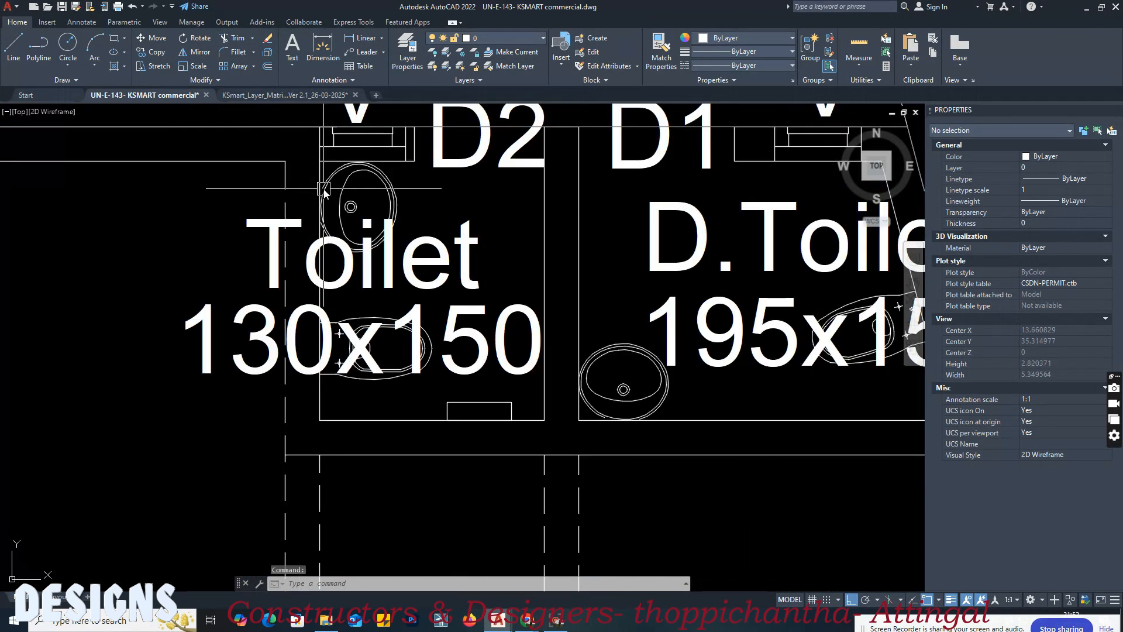
type("rec")
key("Return")
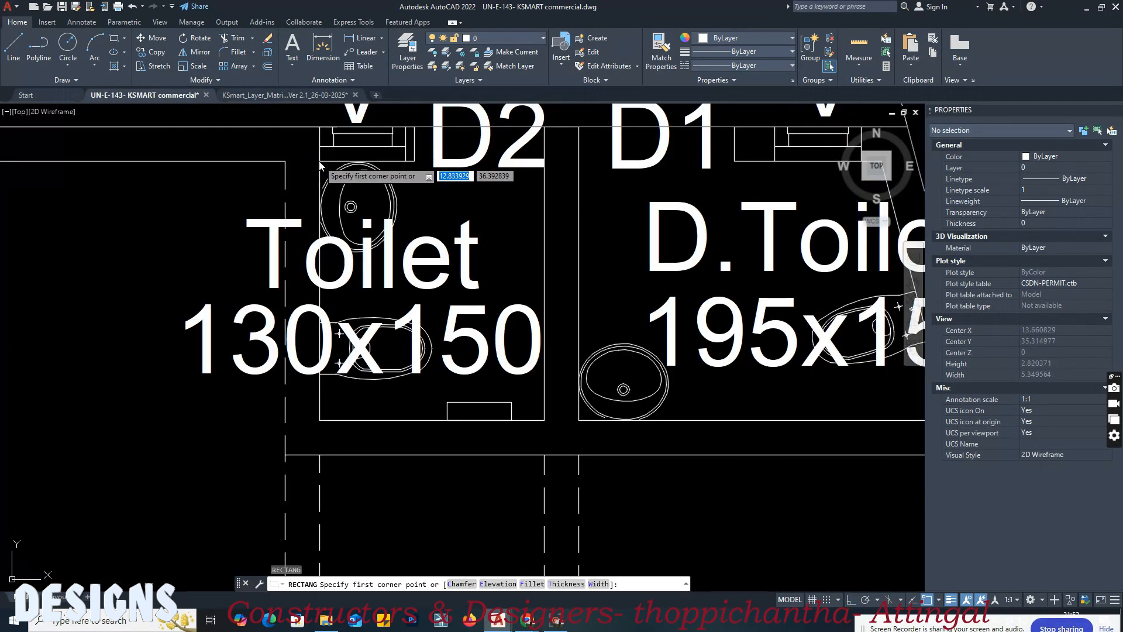
left_click(545, 420)
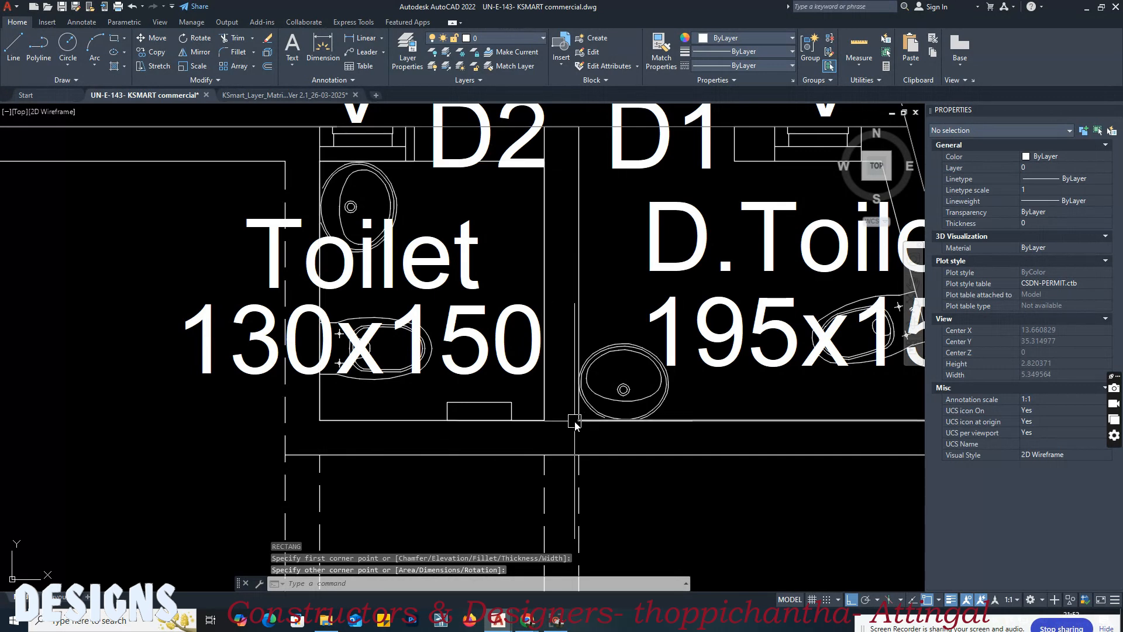
middle_click_drag(564, 428, 441, 445)
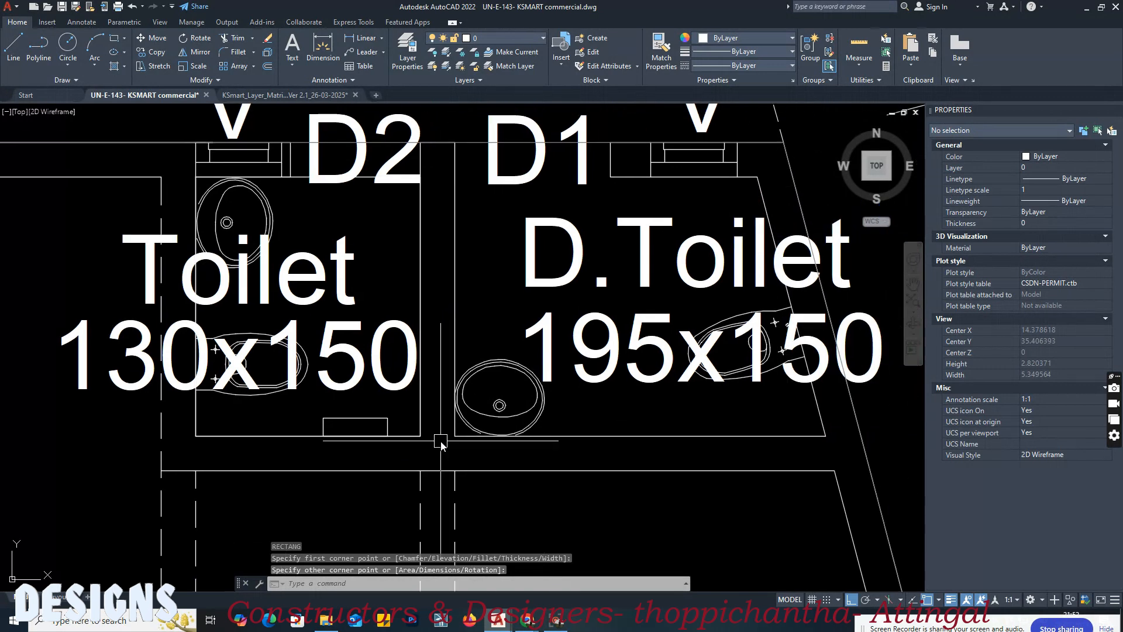
left_click(426, 251)
key("Escape")
Step: Match the ground floor 130x150 toilet's rectangle to the layer matrix's Block 01, Floor 0 water closet swatch
left_click(262, 95)
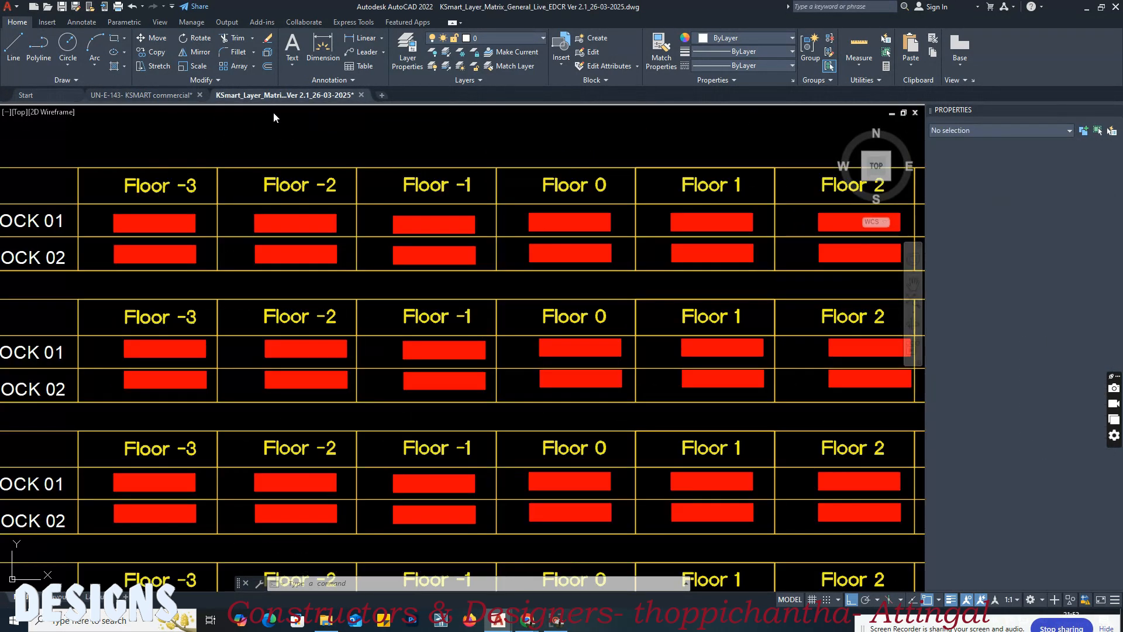
type("ma")
key("Return")
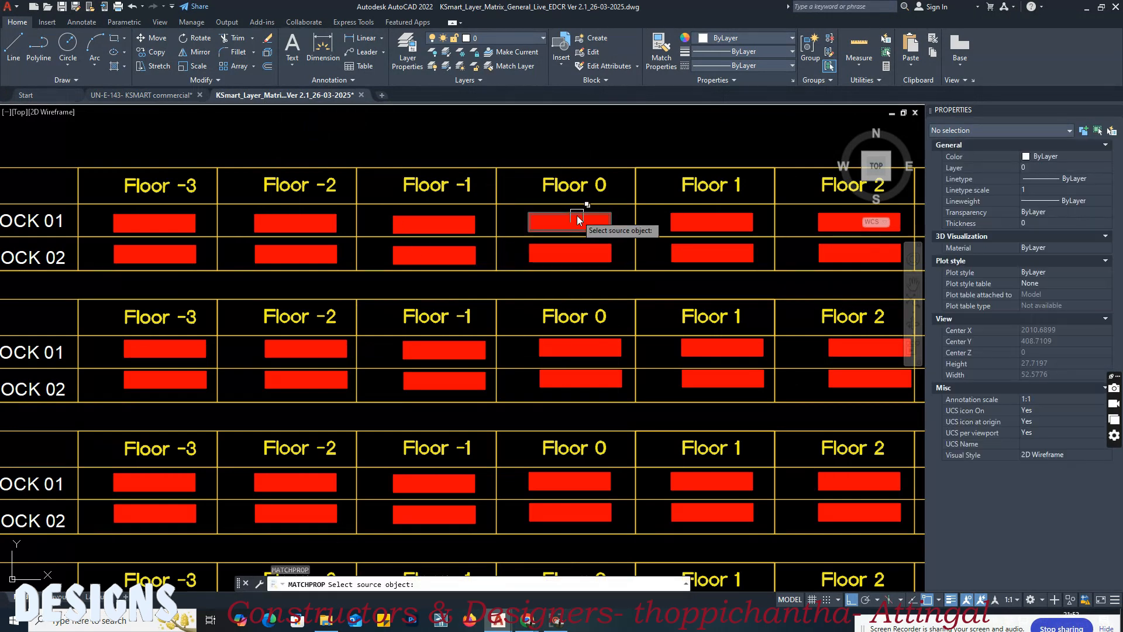
left_click(566, 228)
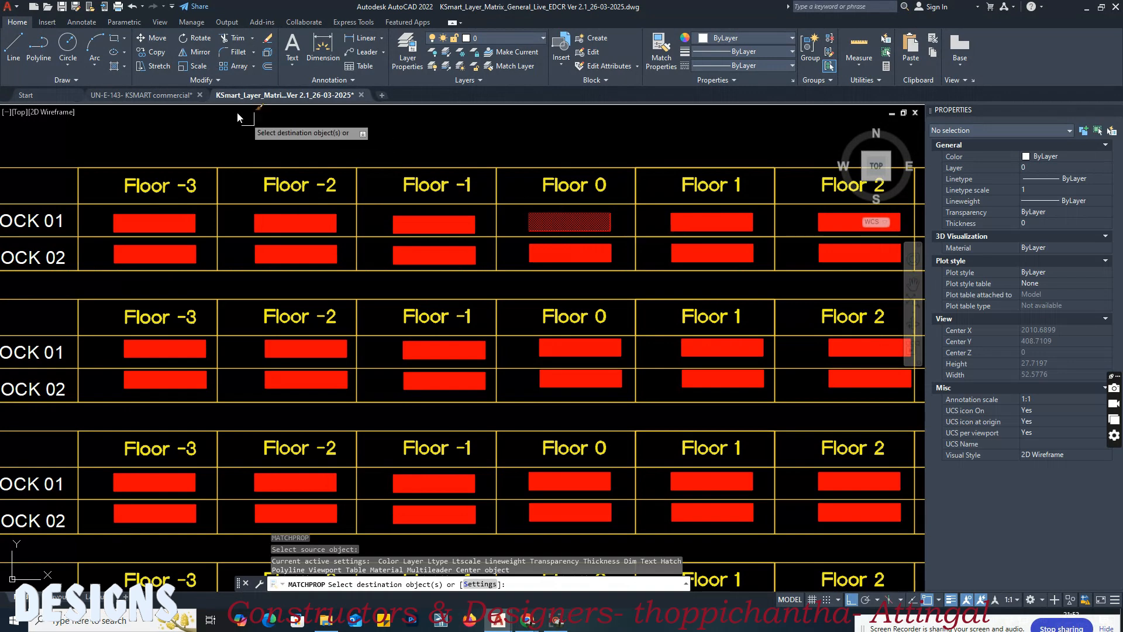
left_click(185, 93)
left_click(364, 176)
scroll(394, 212, "down", 6)
key("Escape")
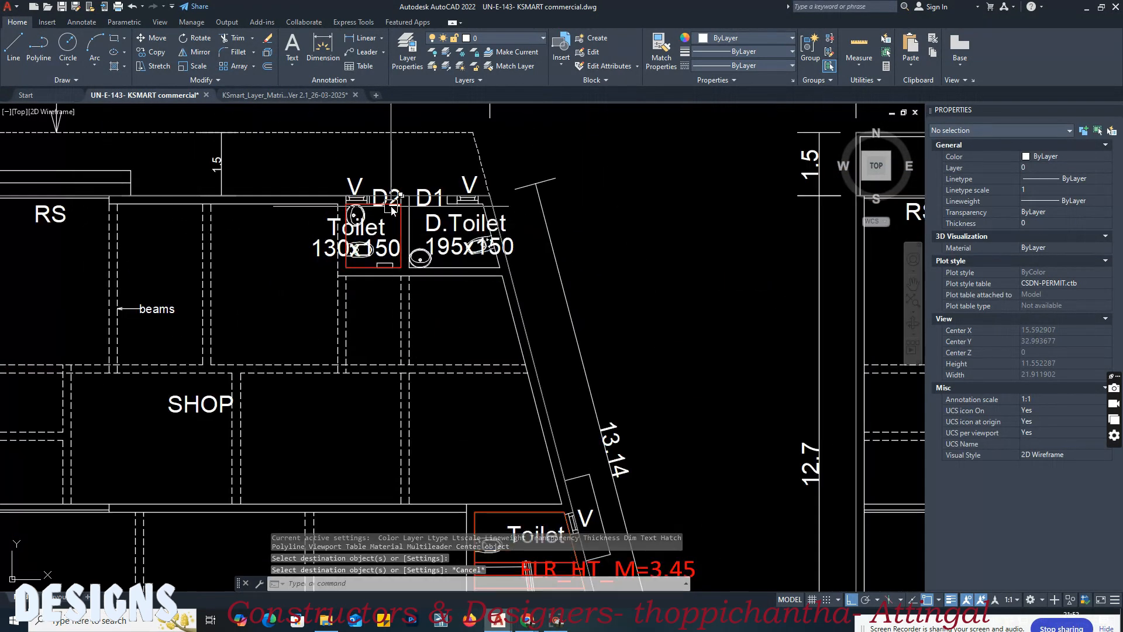
left_click(390, 205)
key("Escape")
Step: Switch to the layer matrix and examine the Sanitation rows' layer rules from water closet to special water closet
left_click(279, 95)
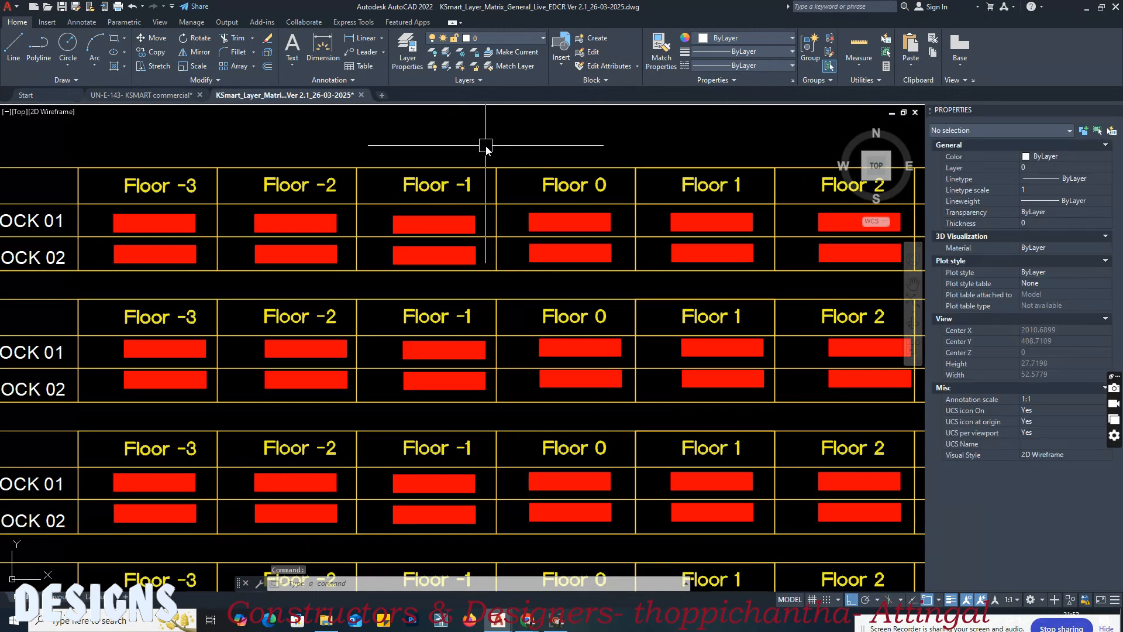
scroll(595, 233, "down", 4)
middle_click_drag(481, 249, 643, 271)
mouse_move(279, 264)
middle_mouse_down()
mouse_move(723, 267)
mouse_move(597, 270)
middle_mouse_up()
middle_click_drag(700, 275, 548, 276)
scroll(602, 257, "up", 2)
middle_click_drag(613, 259, 560, 254)
middle_click_drag(578, 308, 571, 271)
mouse_move(540, 359)
middle_mouse_down()
mouse_move(532, 344)
mouse_move(443, 312)
middle_mouse_up()
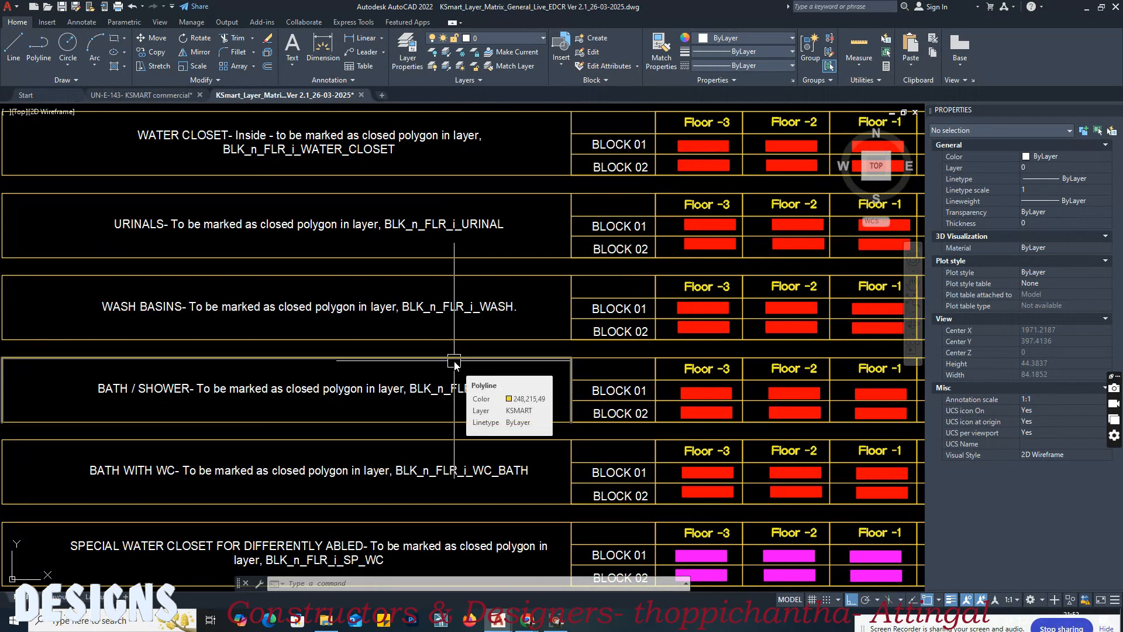
Step: Examine the Sanitation section's index colour notes 01 to 06 and the floor swatches of the sanitation rows
scroll(526, 325, "down", 4)
mouse_move(280, 339)
middle_mouse_down()
mouse_move(541, 351)
mouse_move(467, 351)
middle_mouse_up()
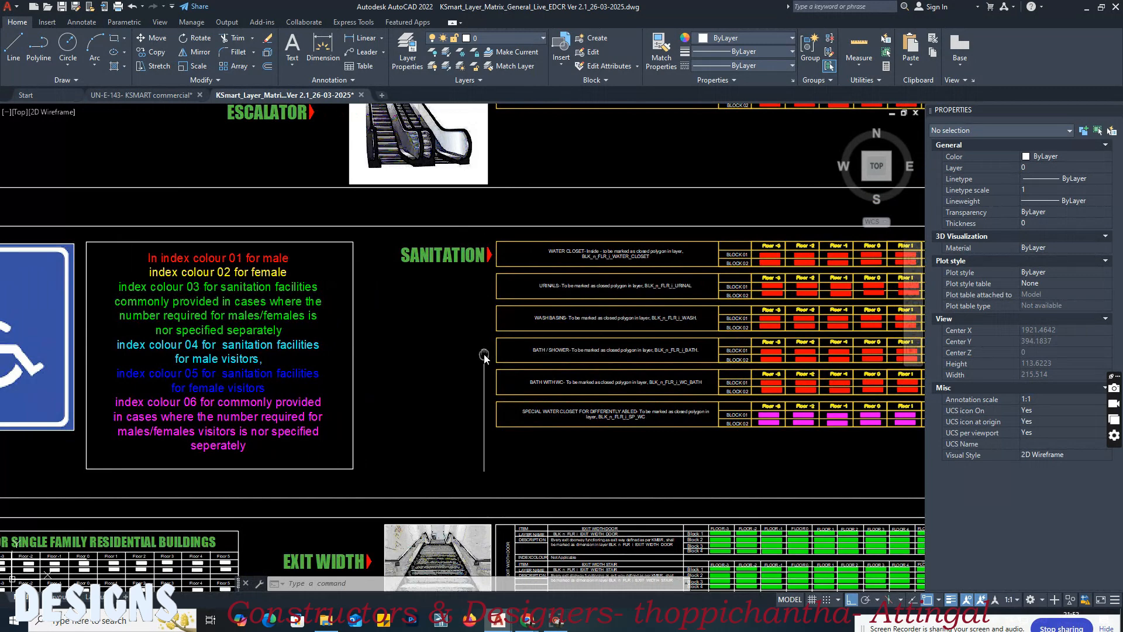
scroll(149, 273, "up", 4)
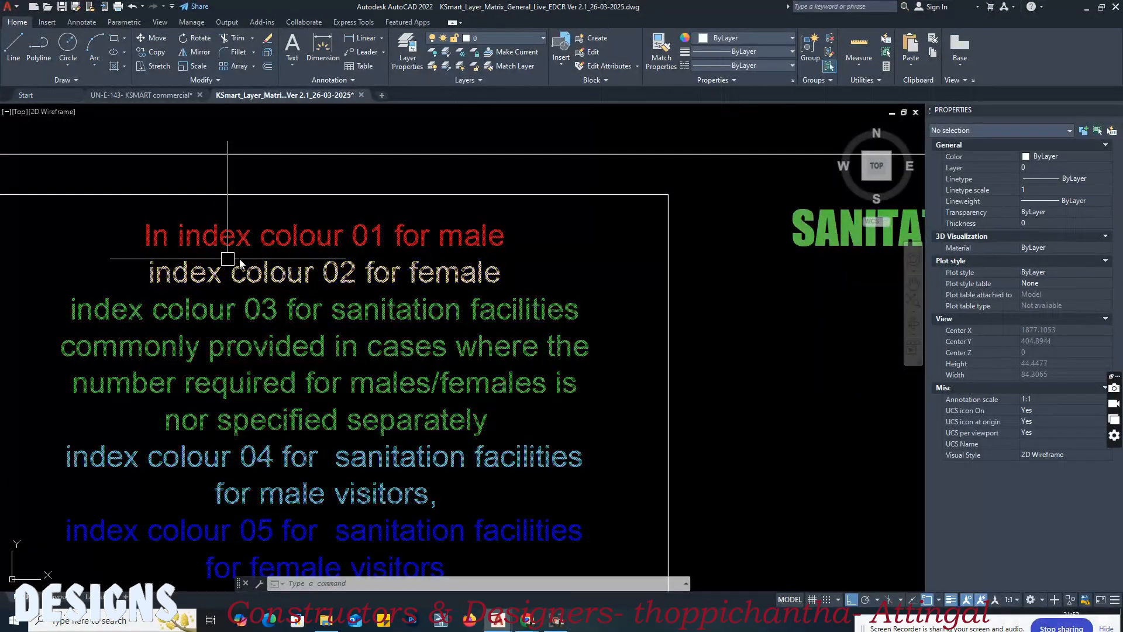
middle_click_drag(496, 267, 392, 241)
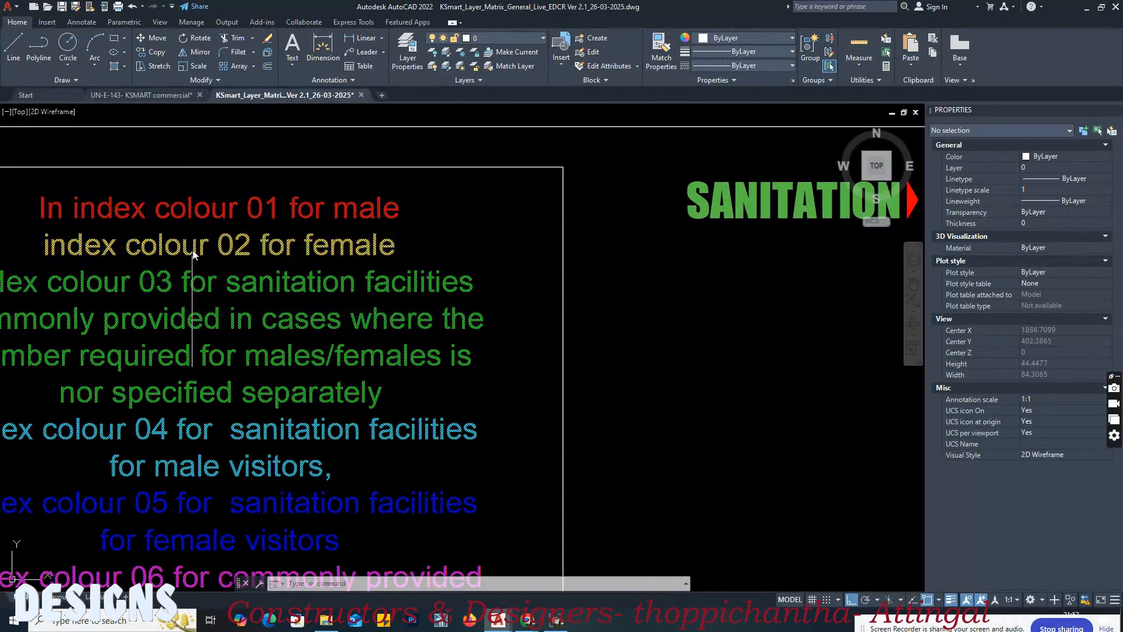
middle_click_drag(209, 252, 265, 253)
scroll(510, 275, "down", 2)
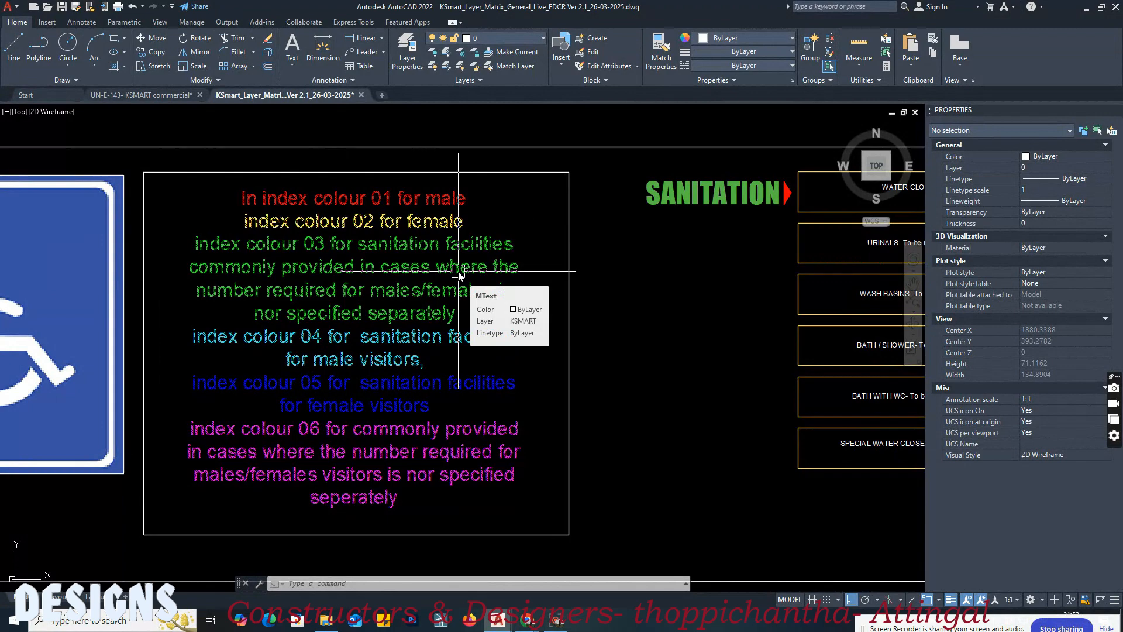
middle_click_drag(221, 446, 174, 387)
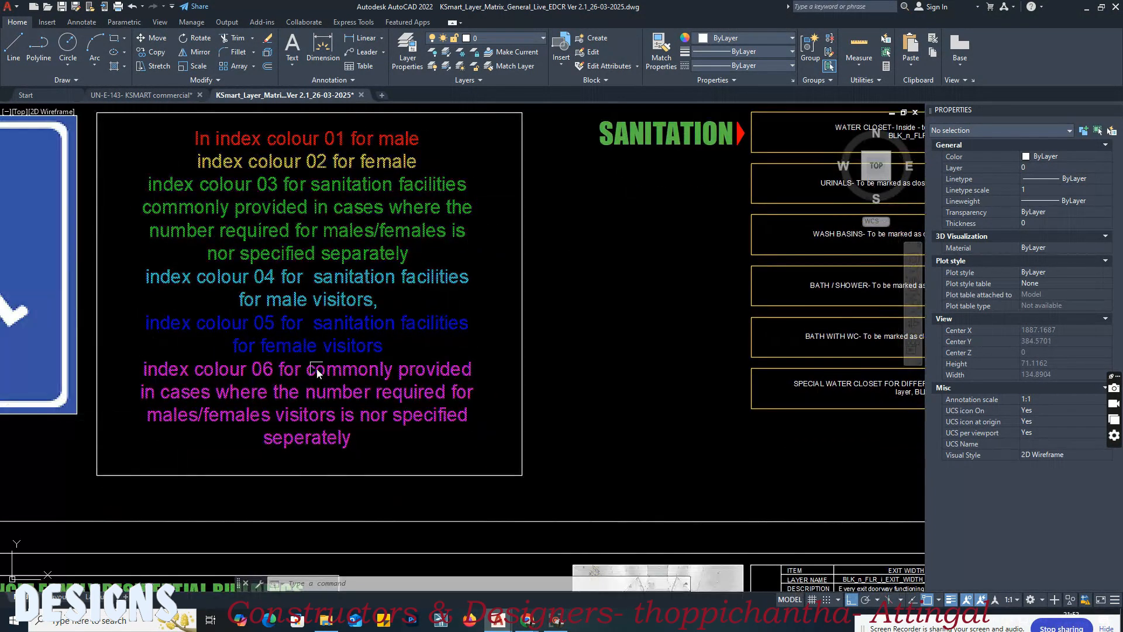
middle_click_drag(462, 391, 447, 359)
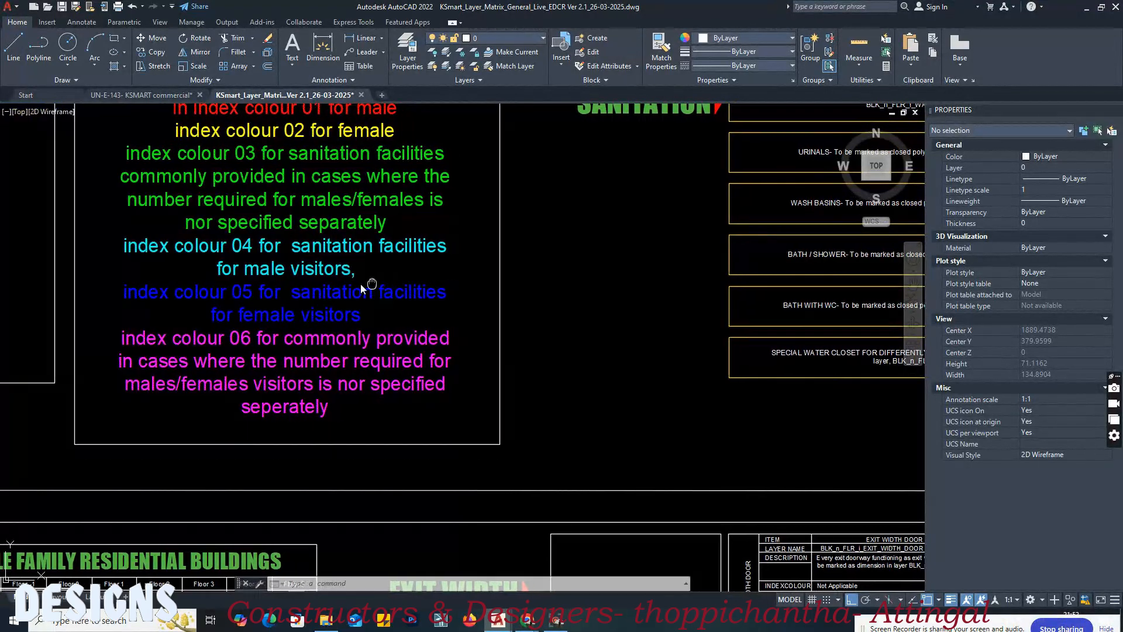
middle_click_drag(377, 297, 283, 289)
middle_click_drag(151, 185, 164, 307)
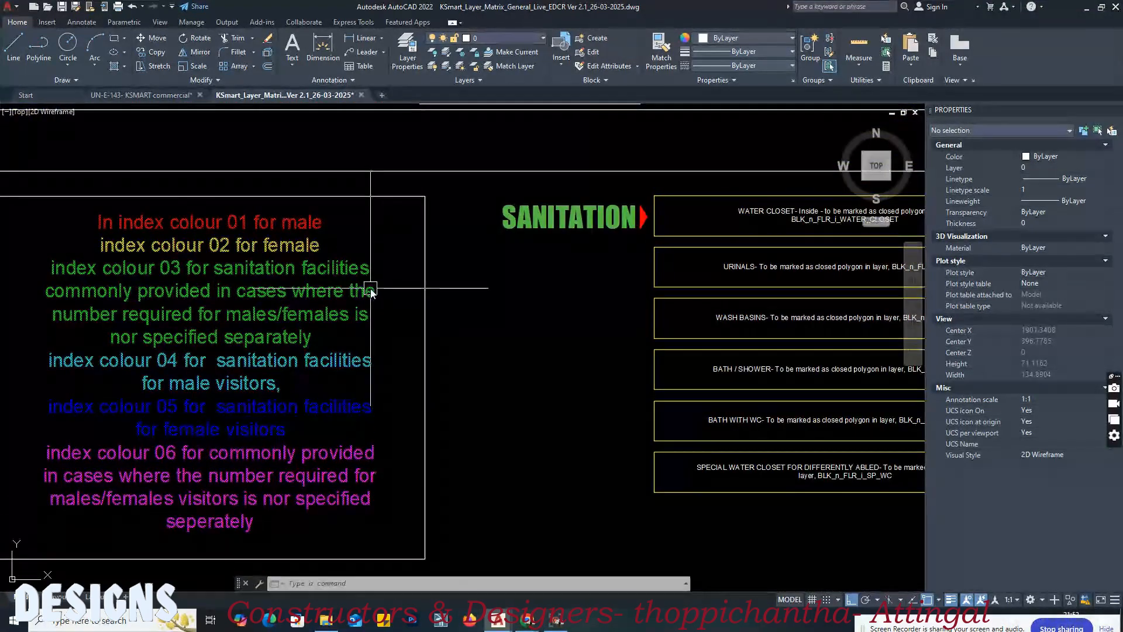
middle_click_drag(369, 289, 316, 291)
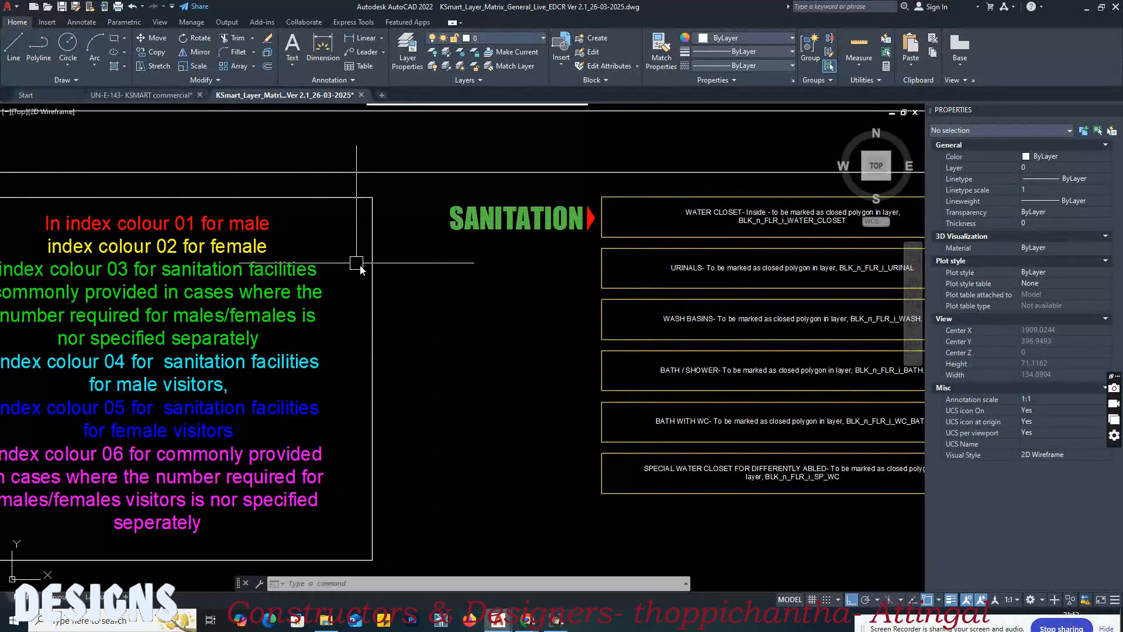
middle_click_drag(815, 284, 253, 285)
middle_click_drag(711, 225, 521, 250)
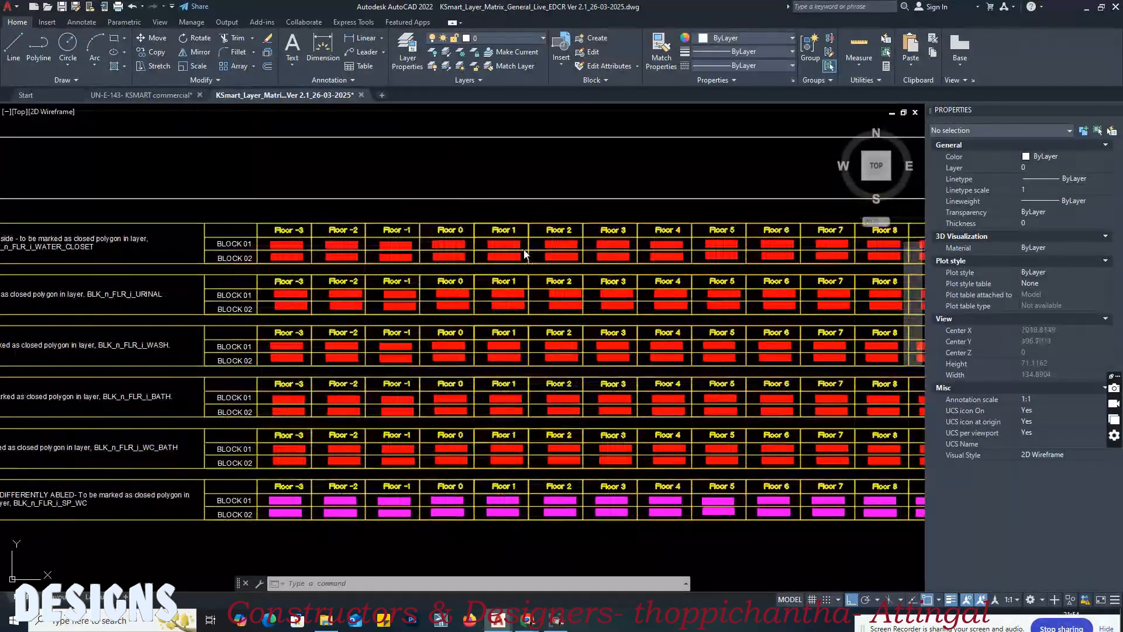
scroll(512, 242, "up", 2)
middle_click_drag(326, 237, 693, 256)
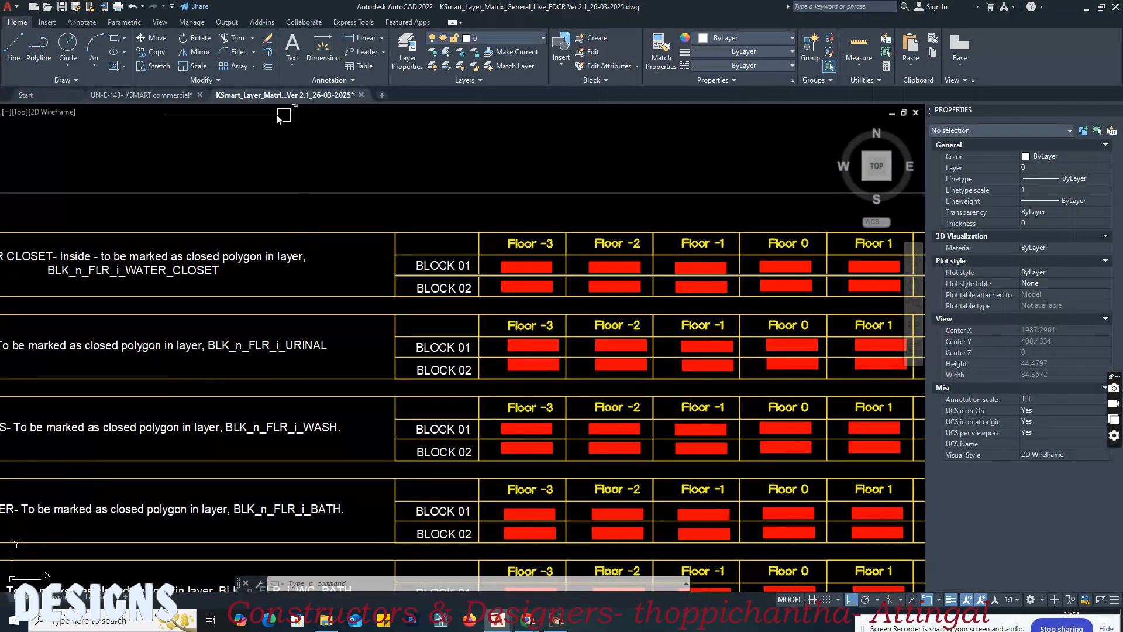
Step: Switch to the commercial drawing and draw a closed polyline along the inner walls of the ground floor 195x150 D.Toilet, and check it
left_click(143, 95)
scroll(419, 258, "up", 5)
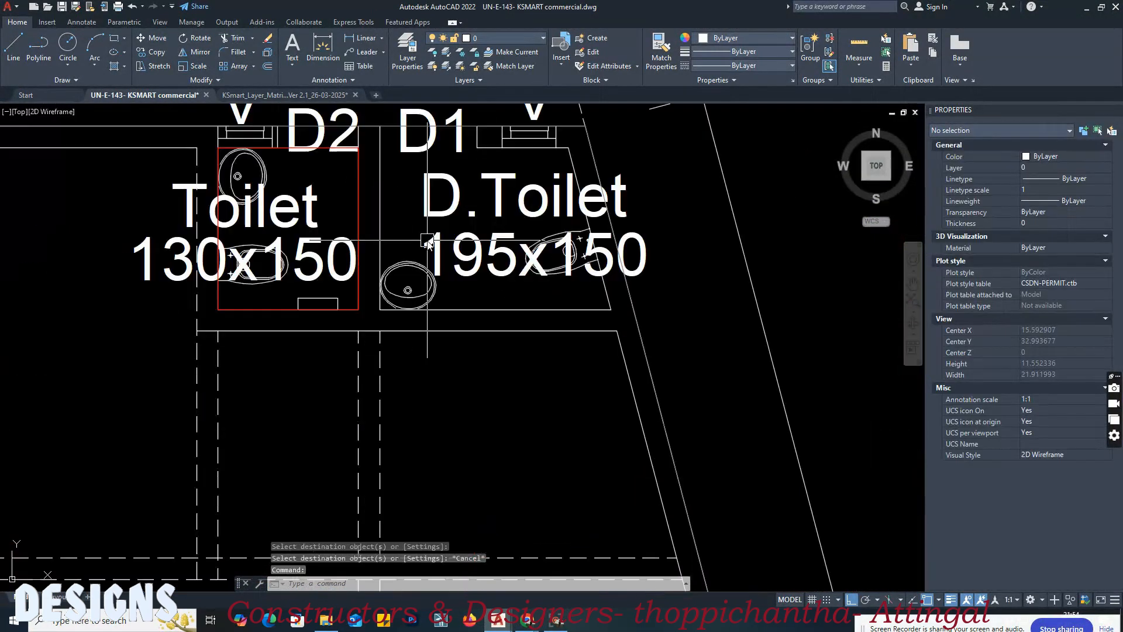
type("pl")
key("Return")
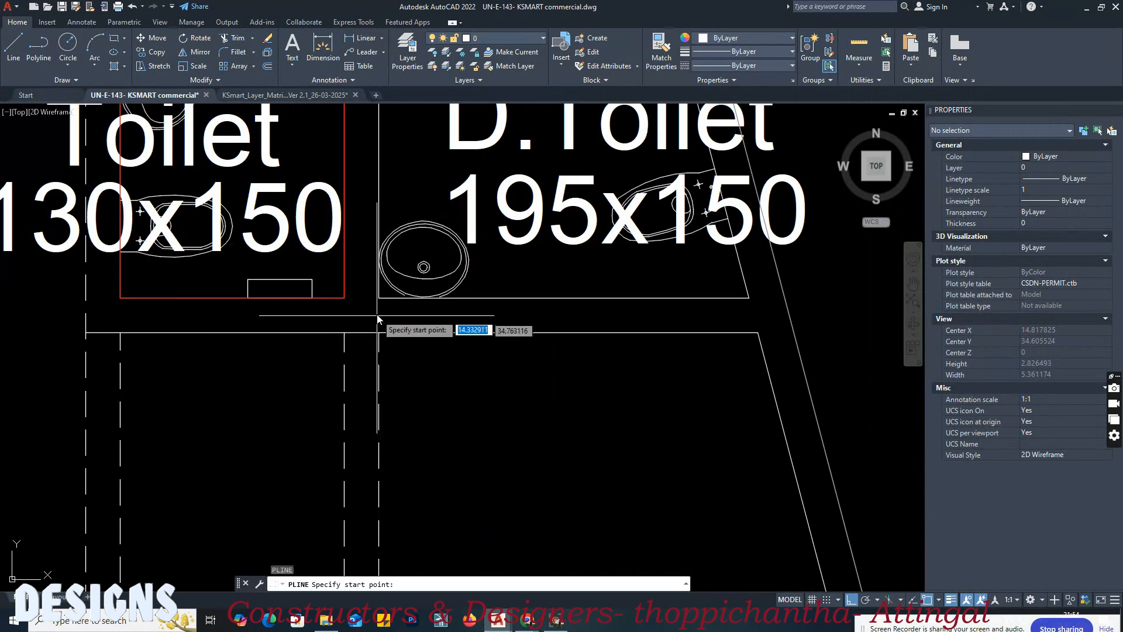
left_click(378, 299)
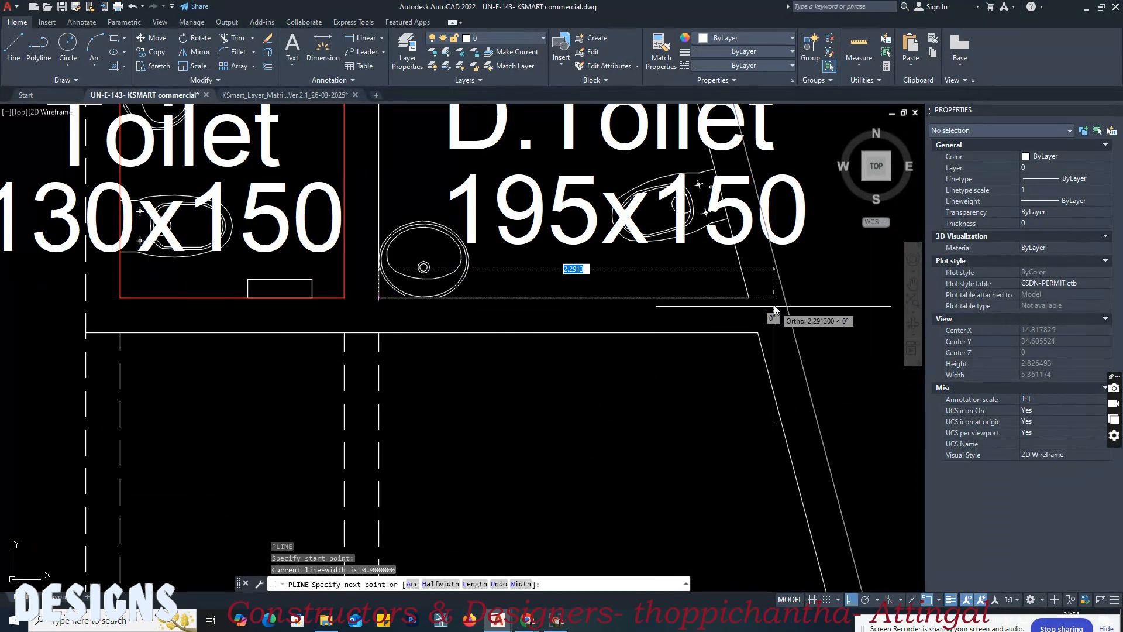
left_click(749, 298)
middle_click_drag(716, 341, 746, 557)
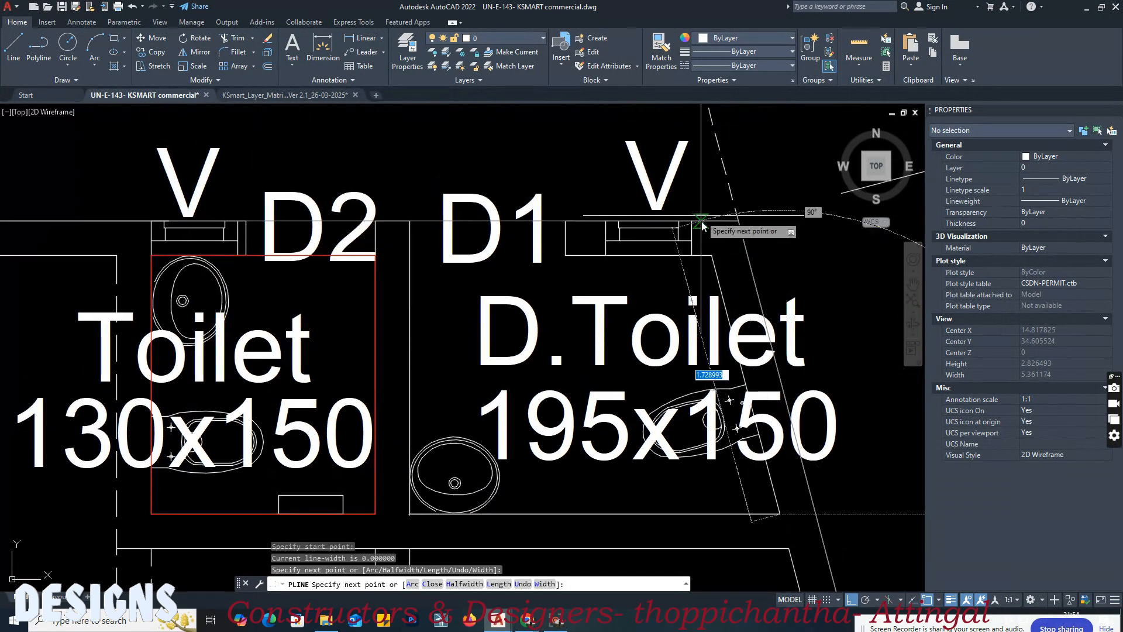
left_click(712, 256)
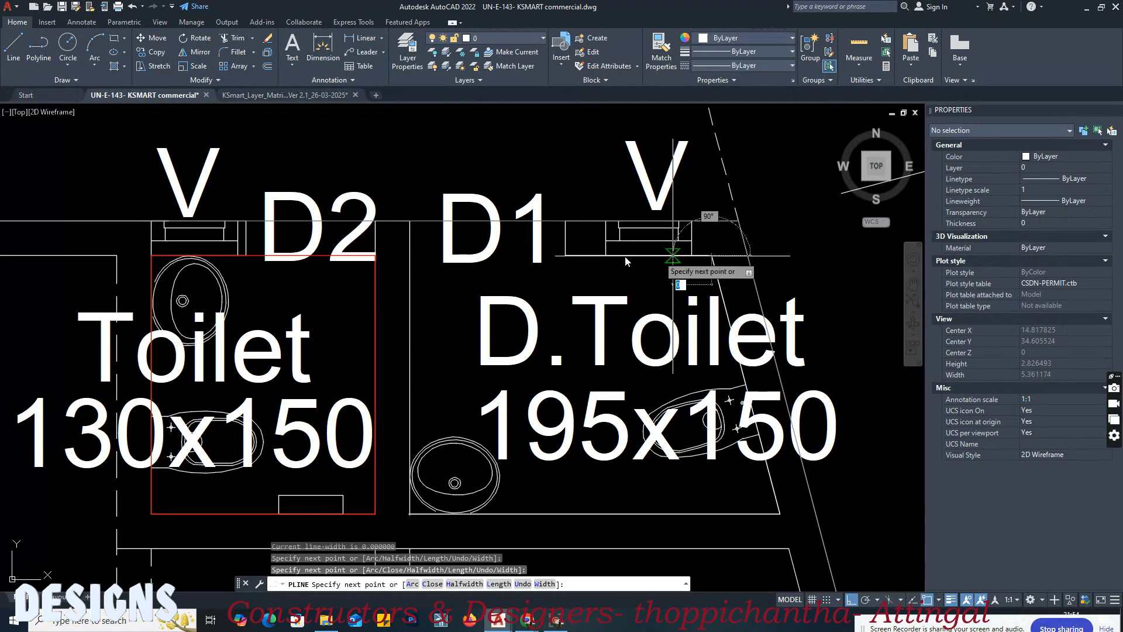
left_click(409, 257)
key("Return")
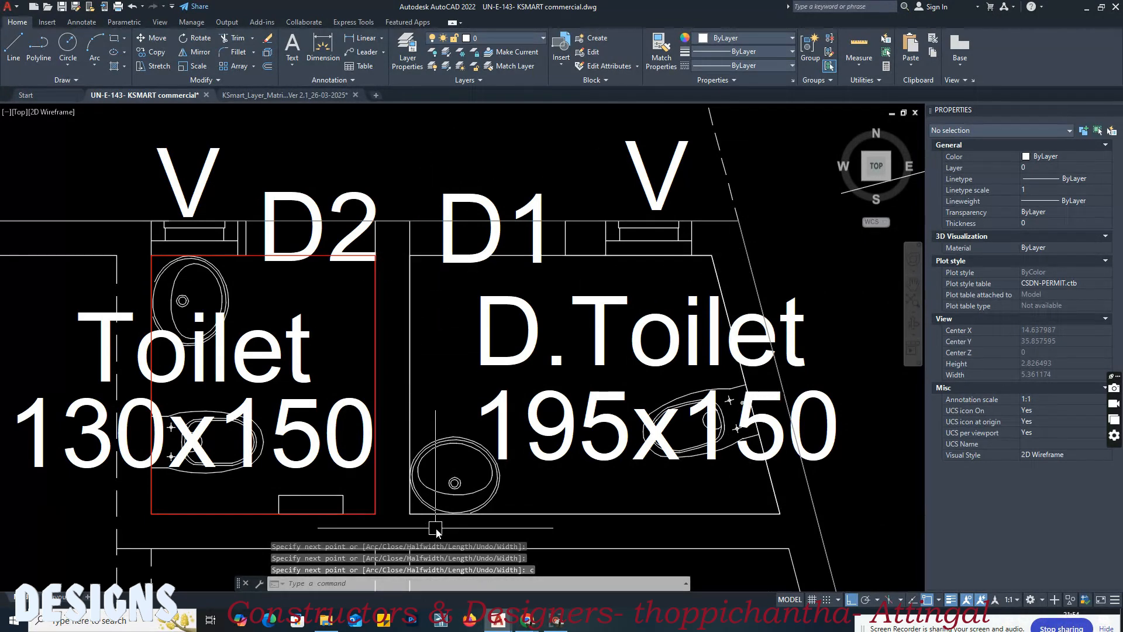
scroll(436, 526, "up", 4)
left_click(345, 501)
scroll(450, 354, "down", 6)
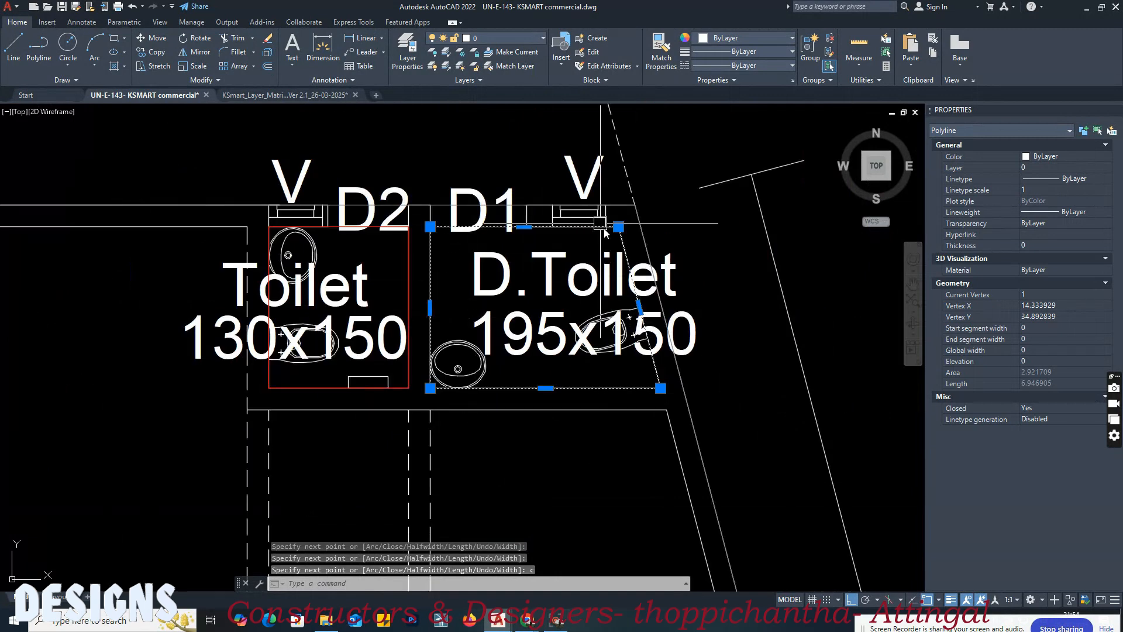
key("Escape")
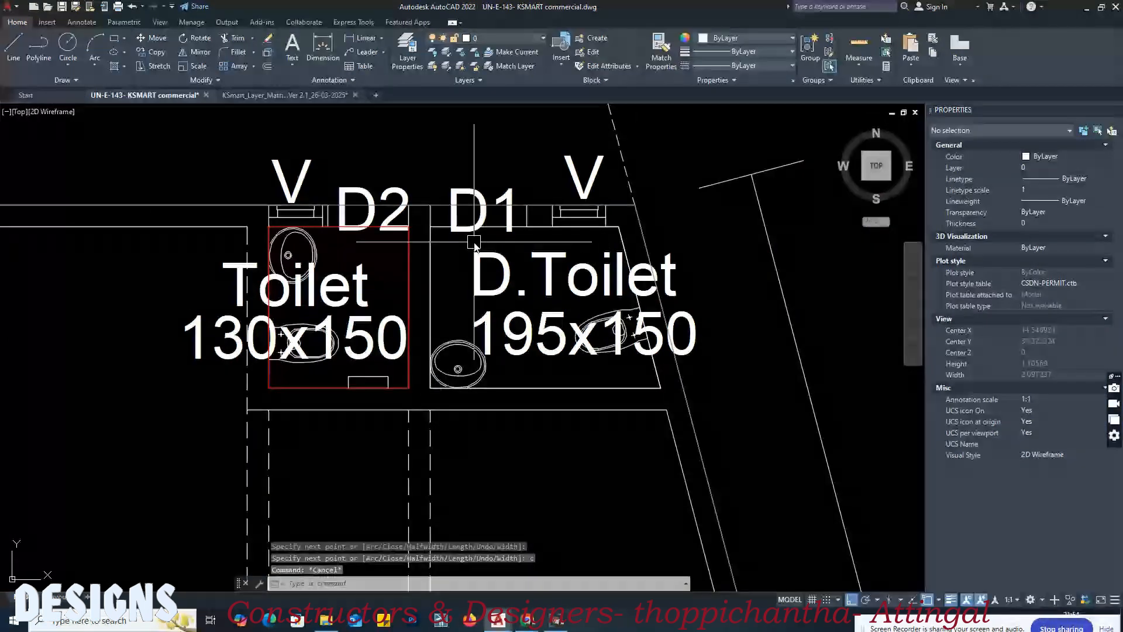
Step: Match the D.Toilet polyline to the layer matrix's Block 01, Floor 0 special water closet swatch, and save the commercial drawing
left_click(283, 95)
left_click(430, 217)
scroll(515, 214, "down", 4)
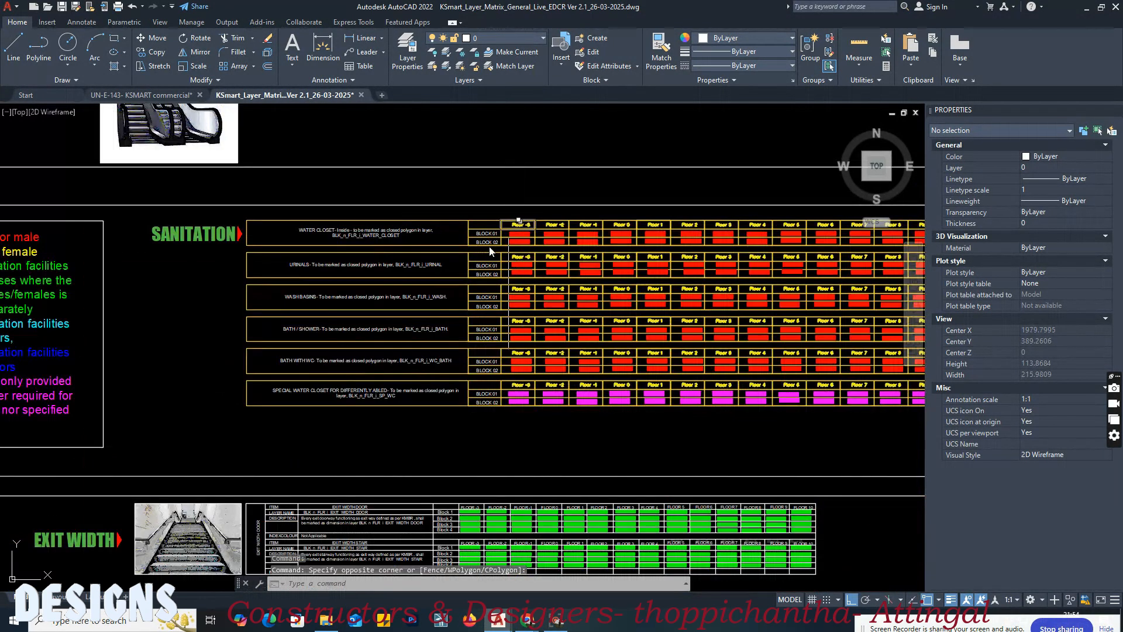
scroll(323, 401, "up", 4)
middle_click_drag(548, 393, 326, 394)
middle_click_drag(738, 422, 468, 425)
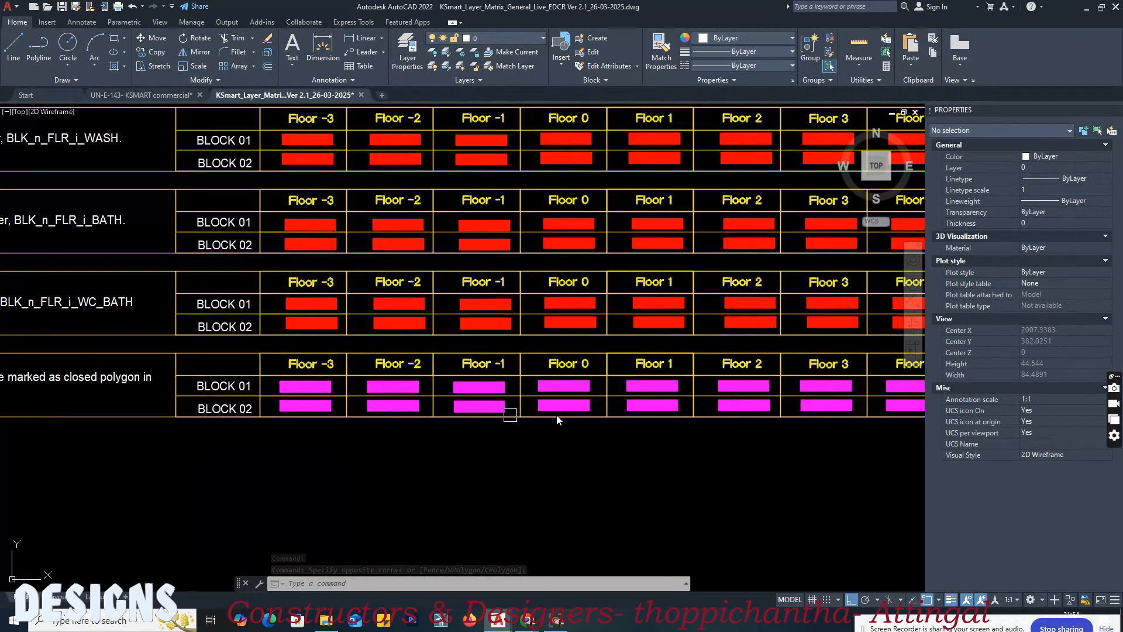
scroll(556, 404, "up", 4)
type("a")
key("Return")
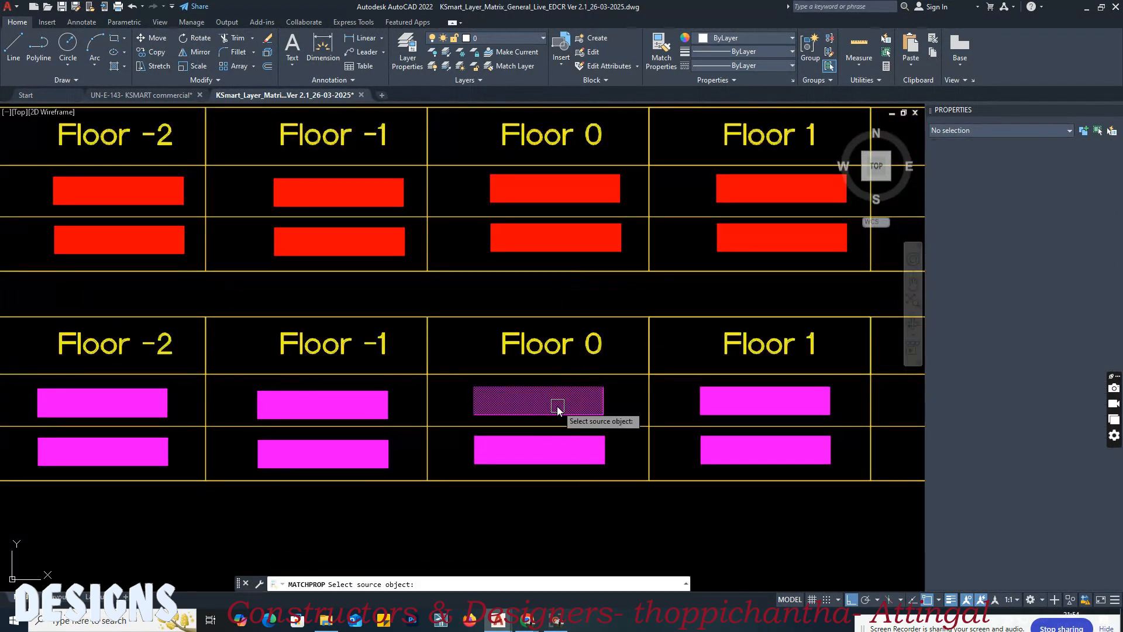
left_click(532, 398)
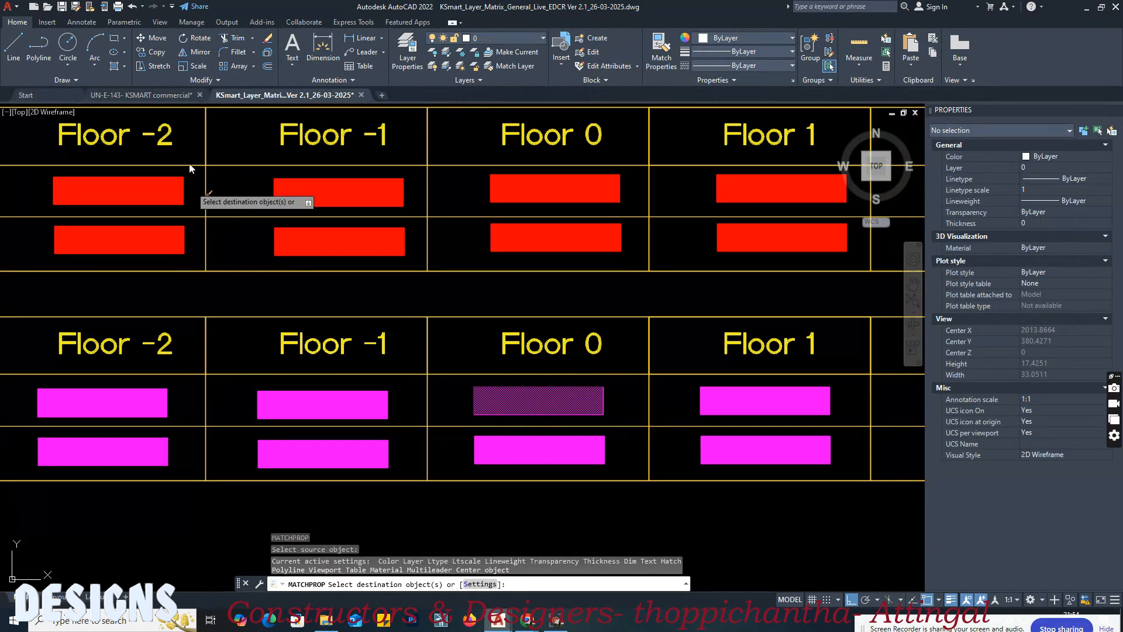
left_click(171, 93)
left_click(475, 219)
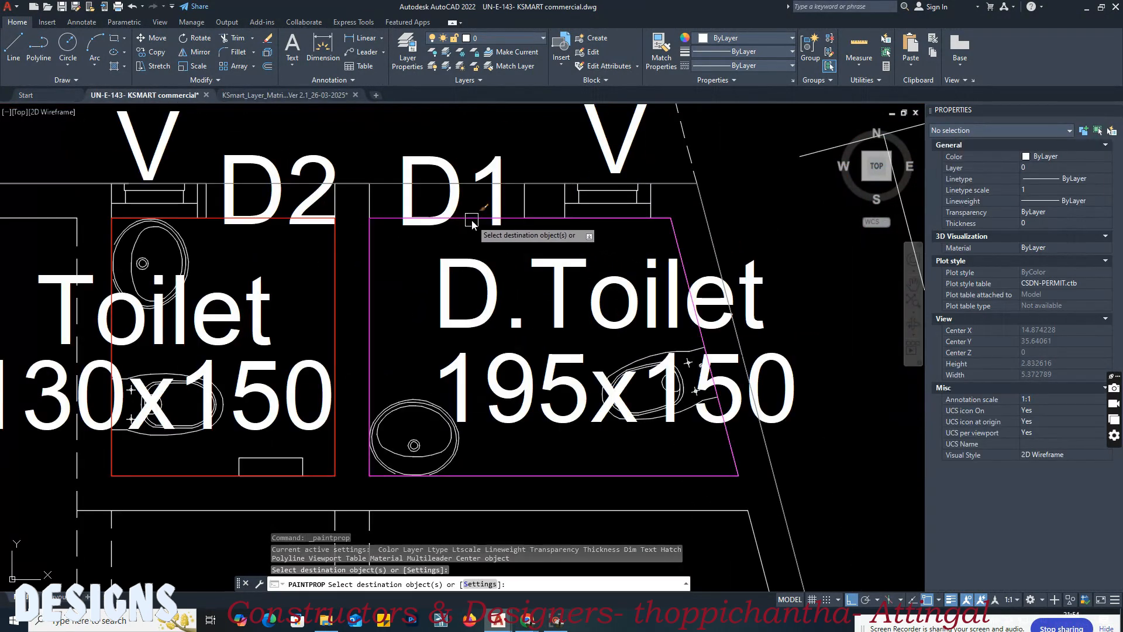
key("Escape")
mouse_move(539, 247)
middle_mouse_down()
mouse_move(486, 244)
mouse_move(557, 232)
middle_mouse_up()
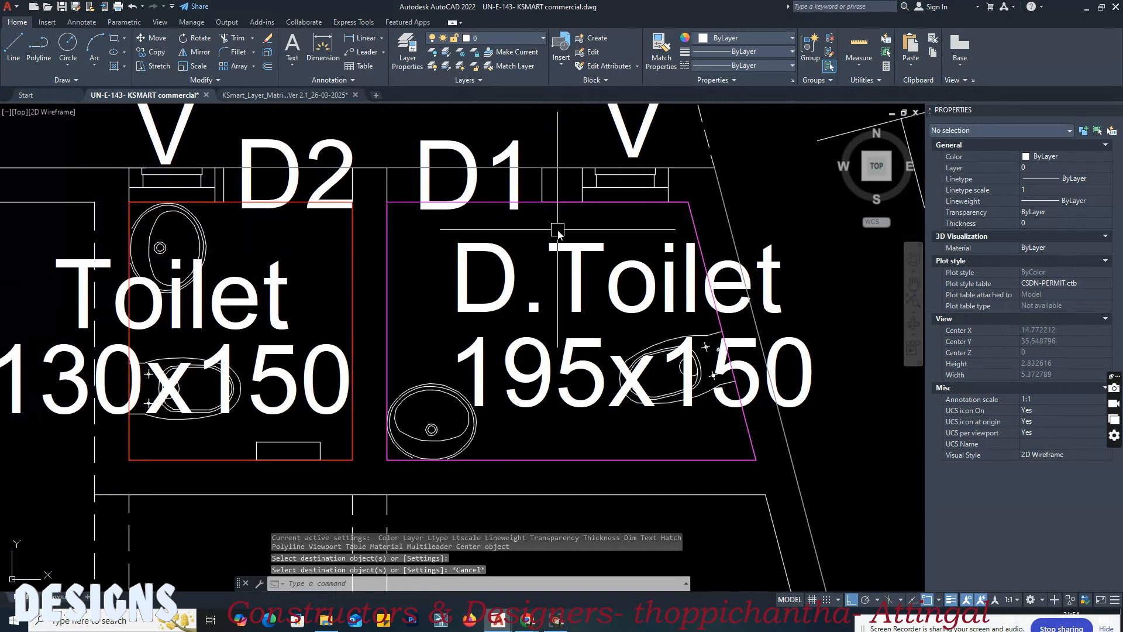
key("ctrl+s")
Step: Select the ground floor 130x150 toilet outline and examine the layer matrix's Sanitation index colour notes for male and female
middle_click_drag(210, 234, 422, 239)
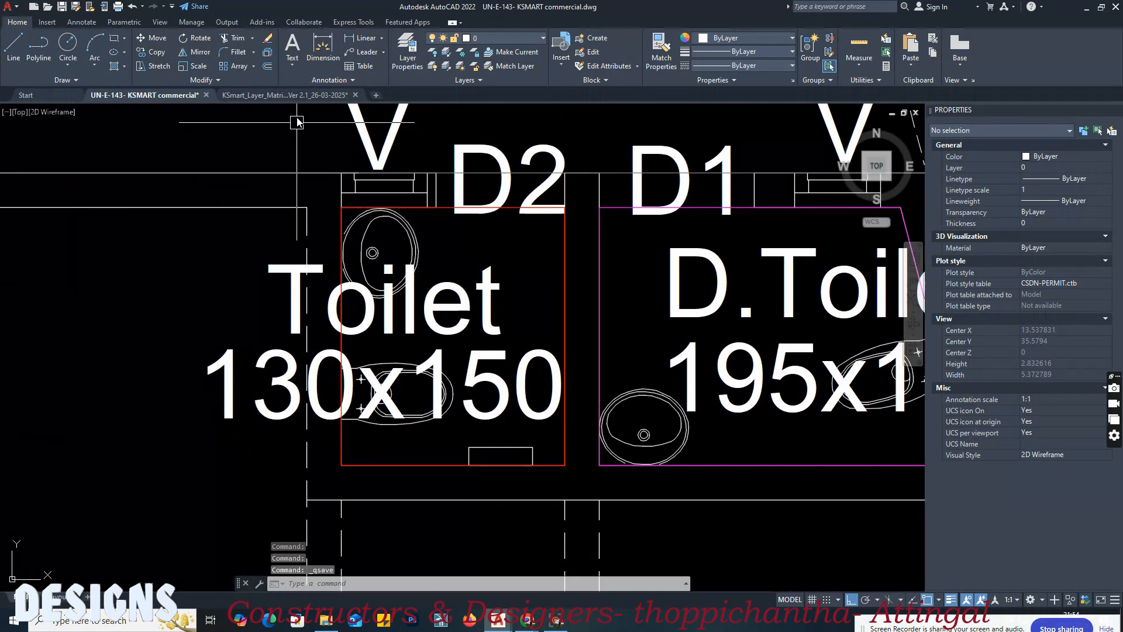
scroll(447, 153, "down", 2)
scroll(448, 153, "down", 1)
scroll(446, 188, "up", 1)
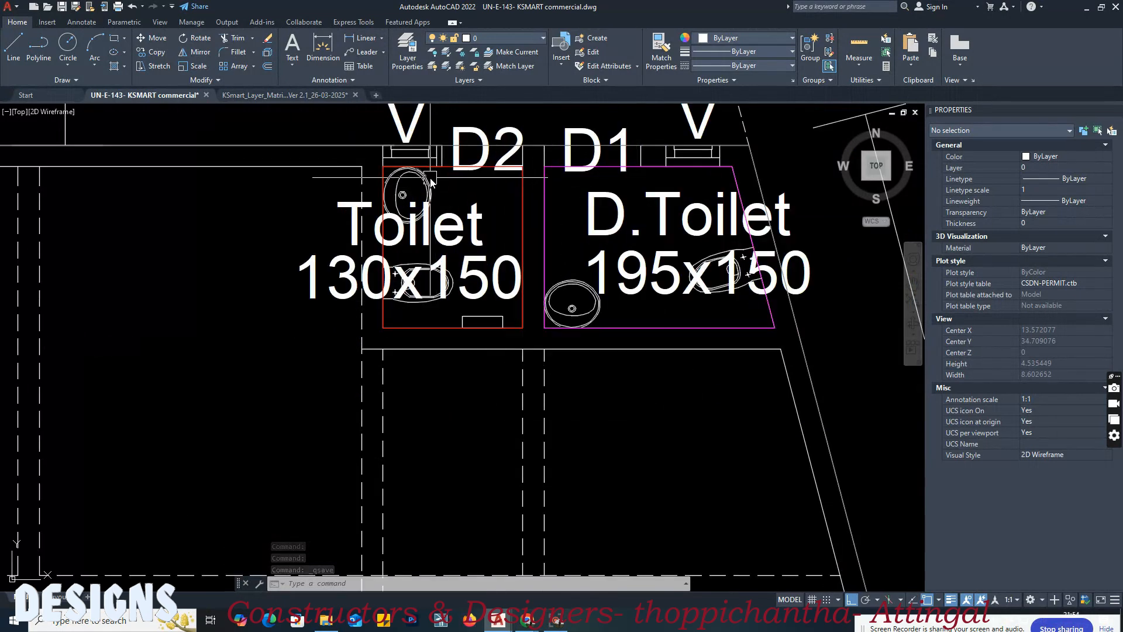
scroll(436, 175, "down", 2)
middle_click_drag(437, 150, 513, 222)
scroll(514, 222, "up", 4)
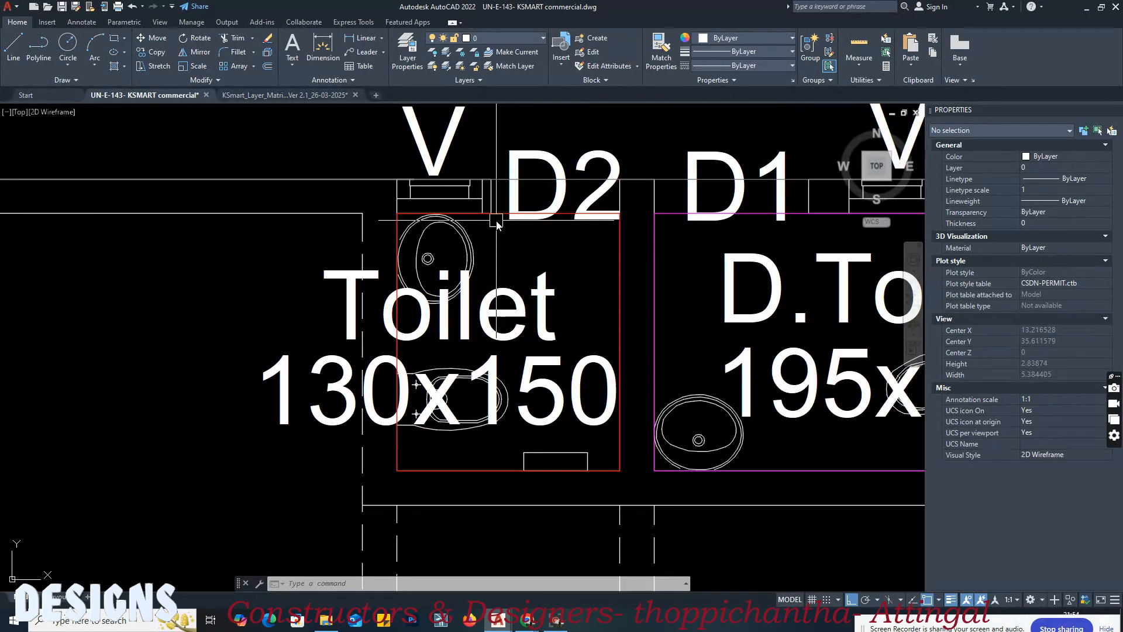
left_click(492, 217)
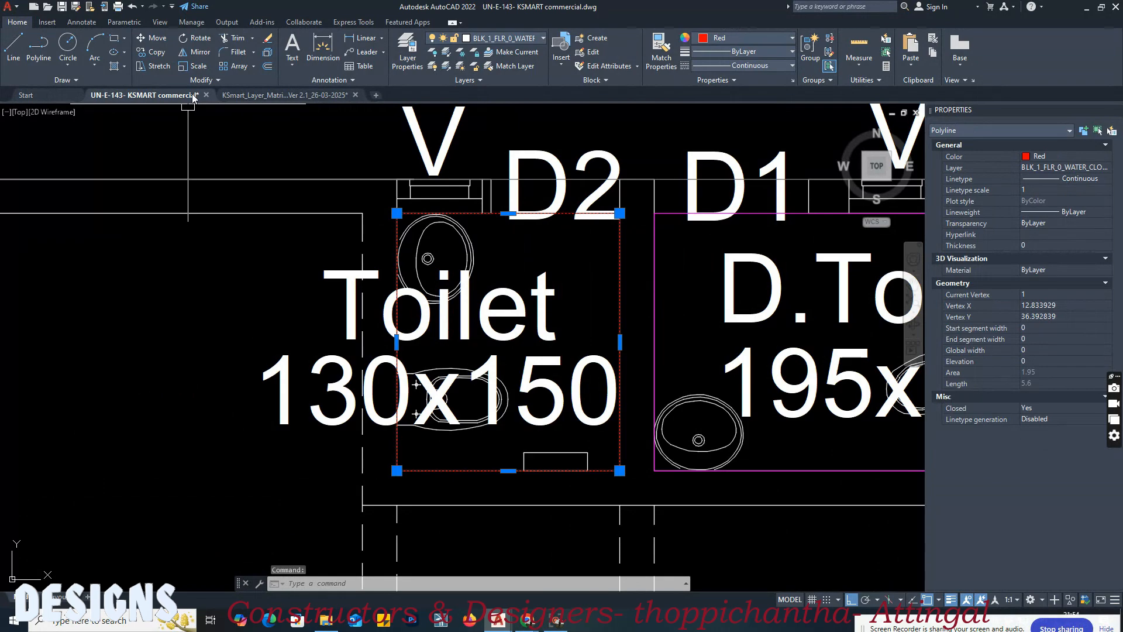
left_click(255, 95)
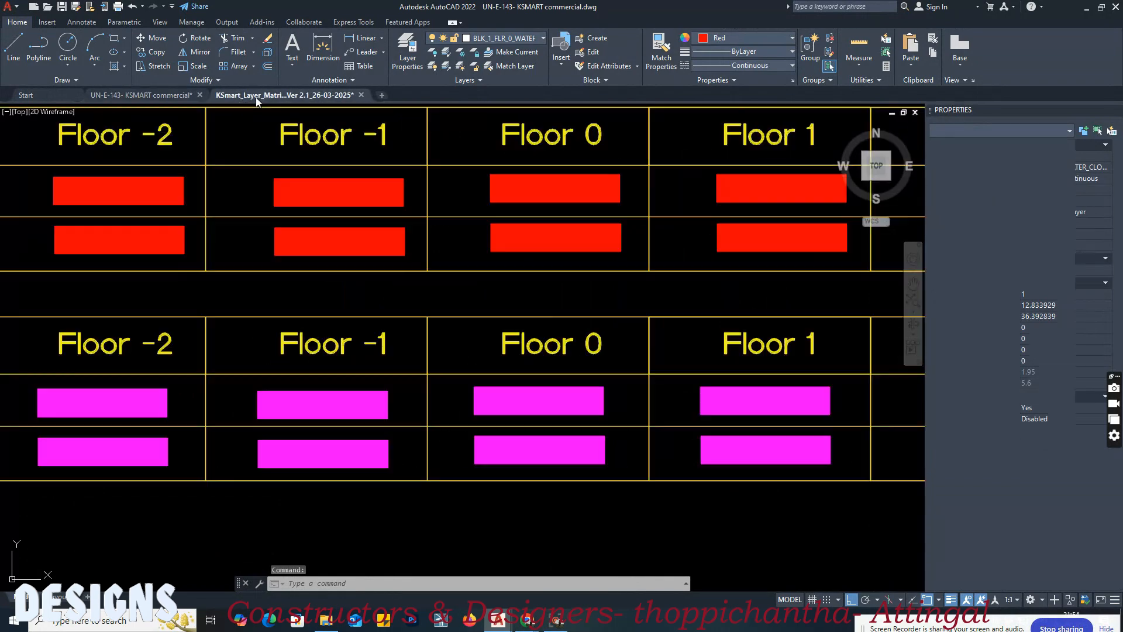
left_click(450, 270)
left_click(458, 252)
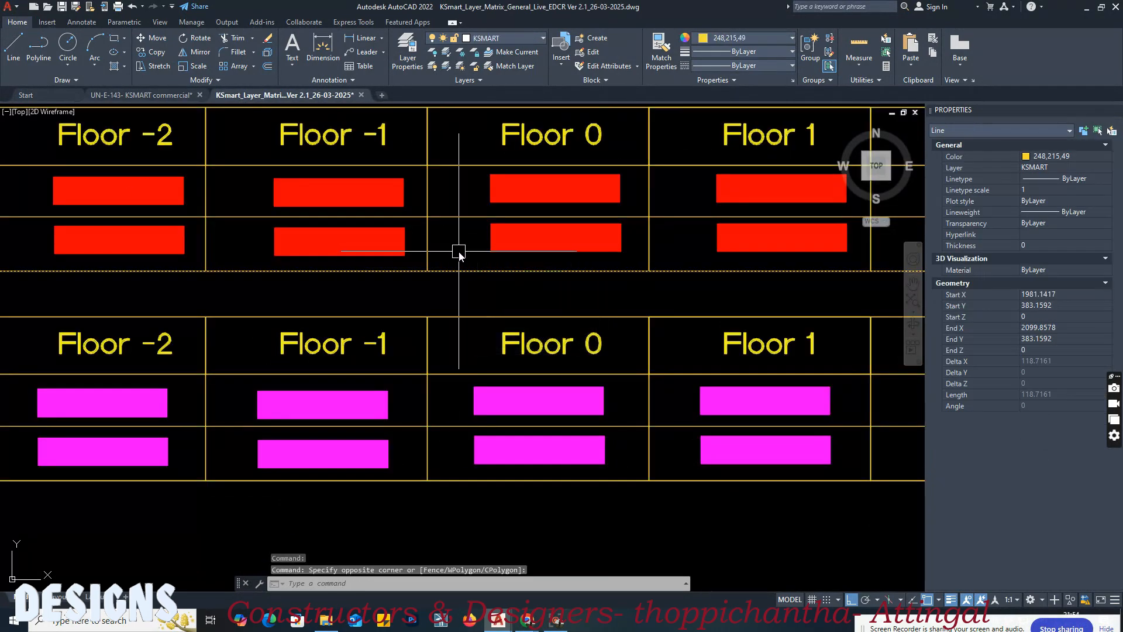
scroll(459, 251, "down", 4)
scroll(333, 369, "up", 8)
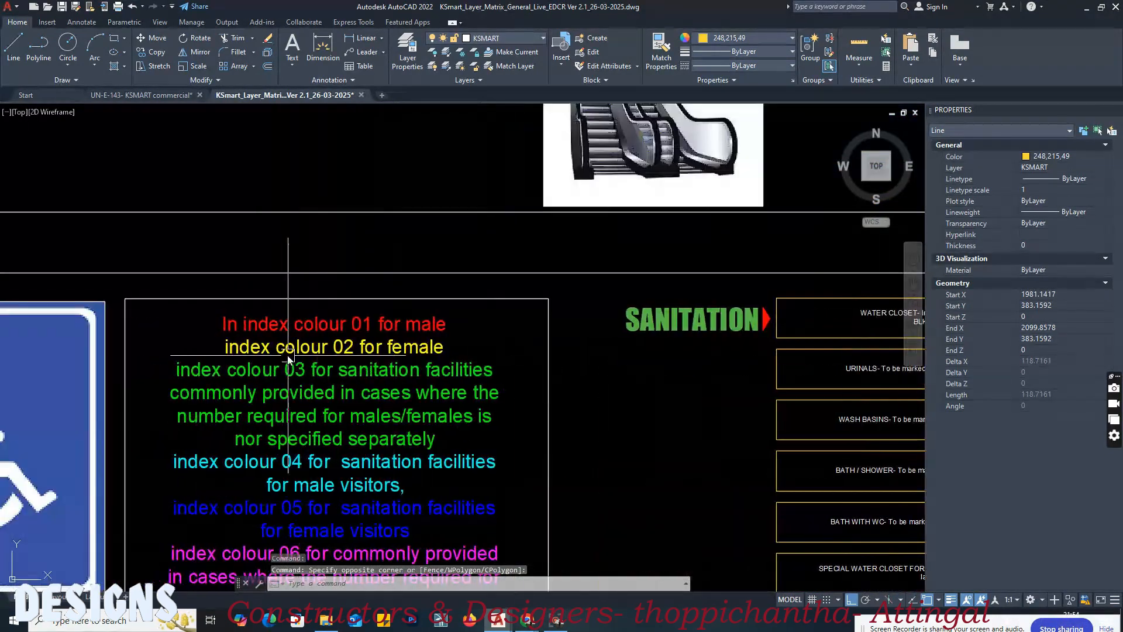
scroll(287, 358, "up", 4)
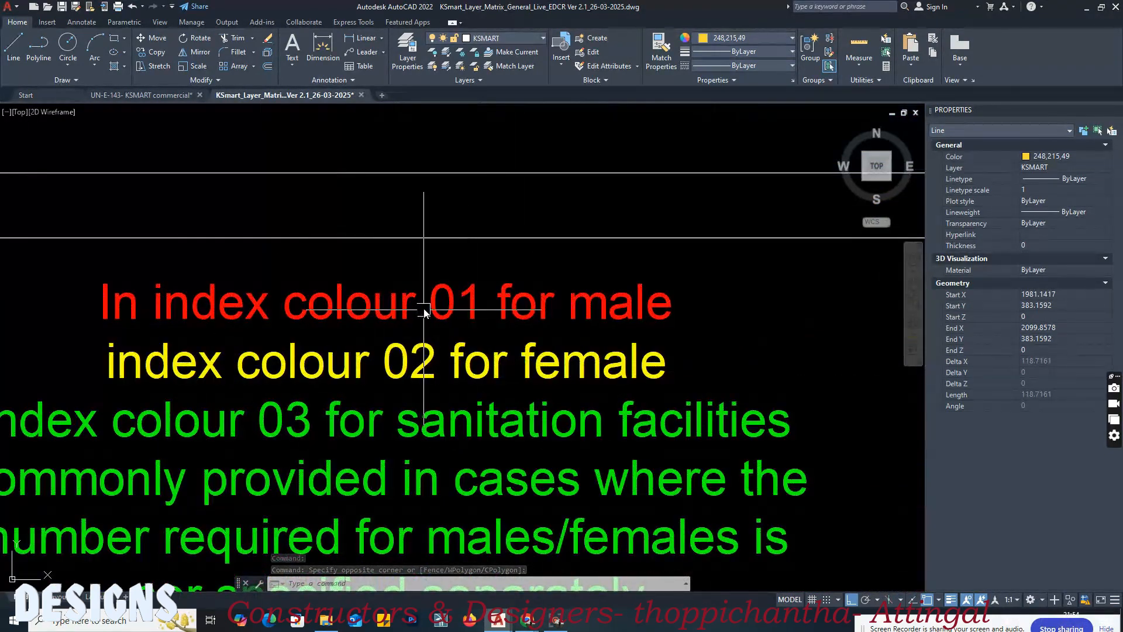
Step: In the commercial drawing, set the ground floor 130x150 toilet outline's colour to index colour 2 and deselect it
left_click(171, 95)
left_click(483, 212)
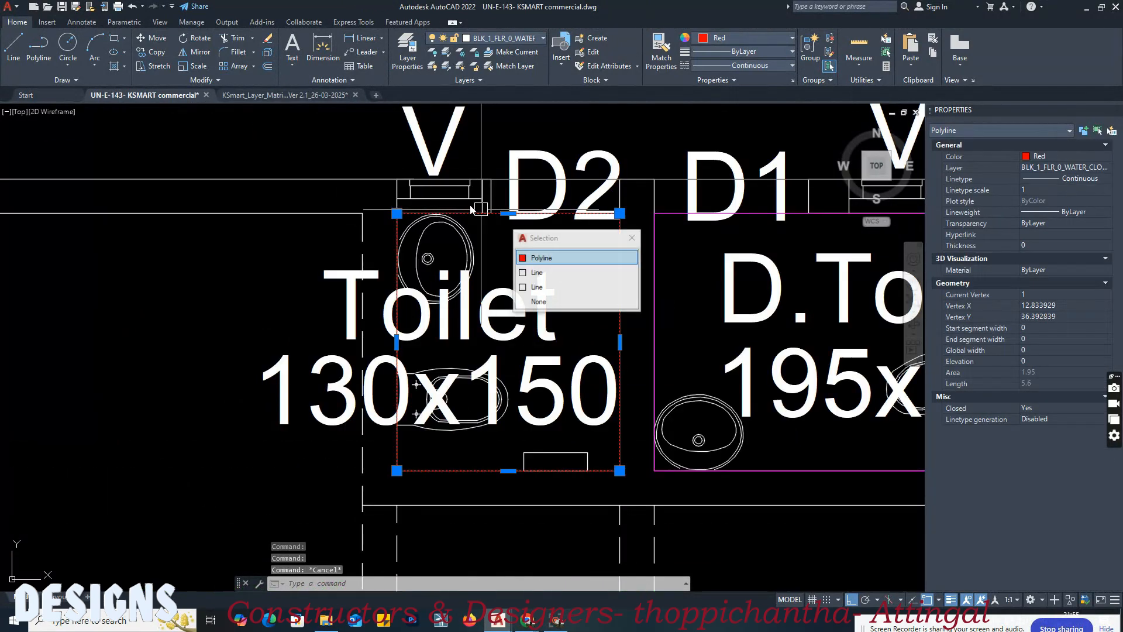
left_click(748, 38)
left_click(749, 37)
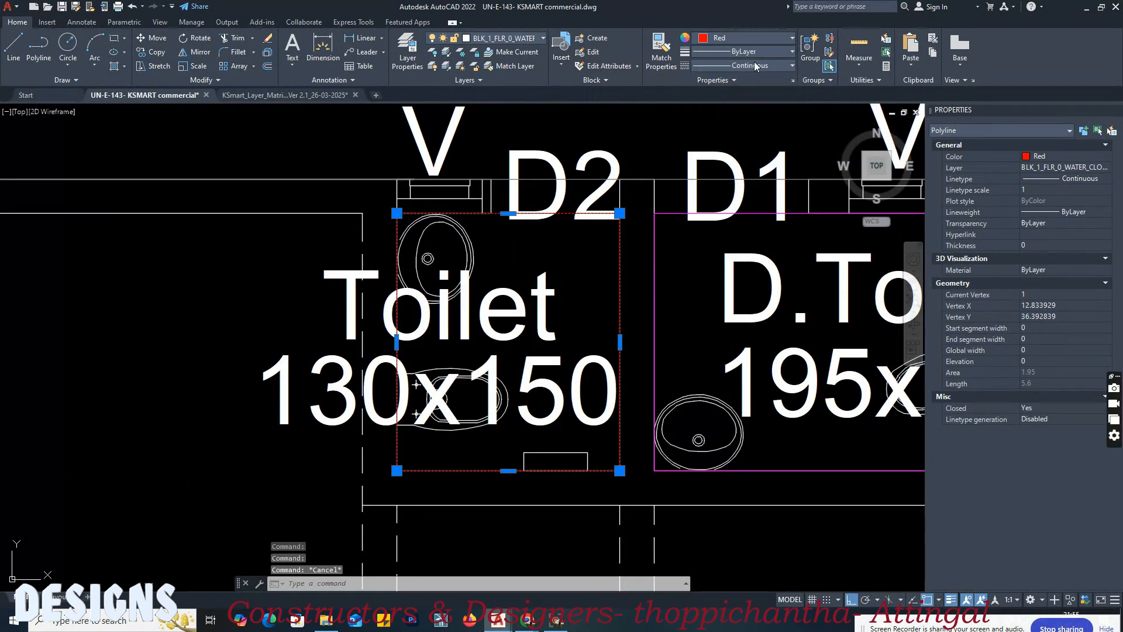
left_click(748, 79)
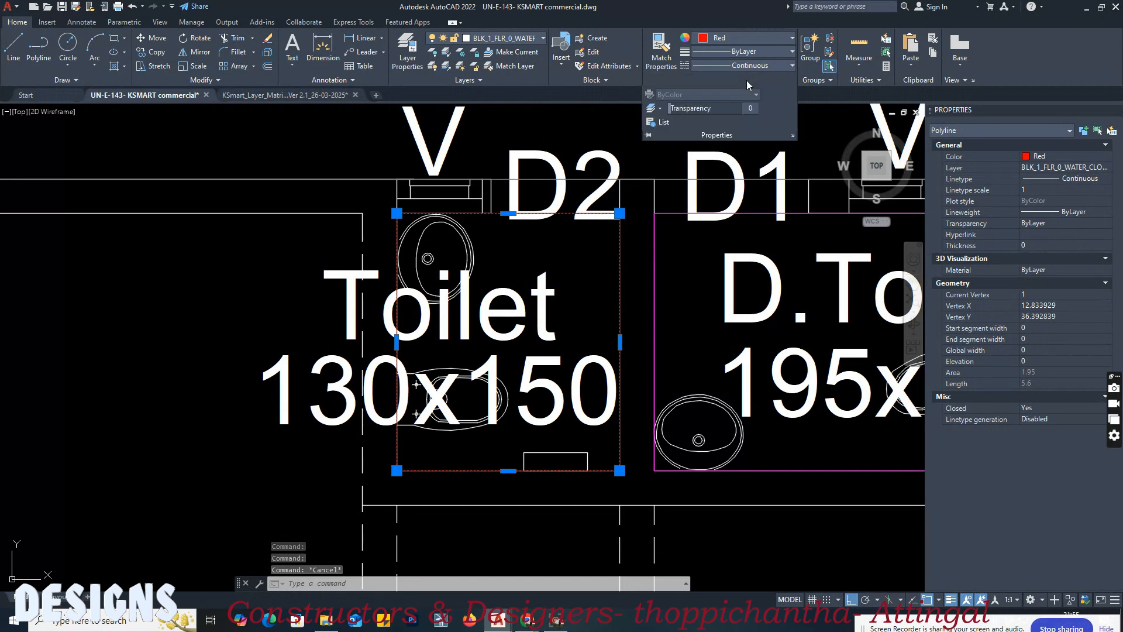
left_click(745, 37)
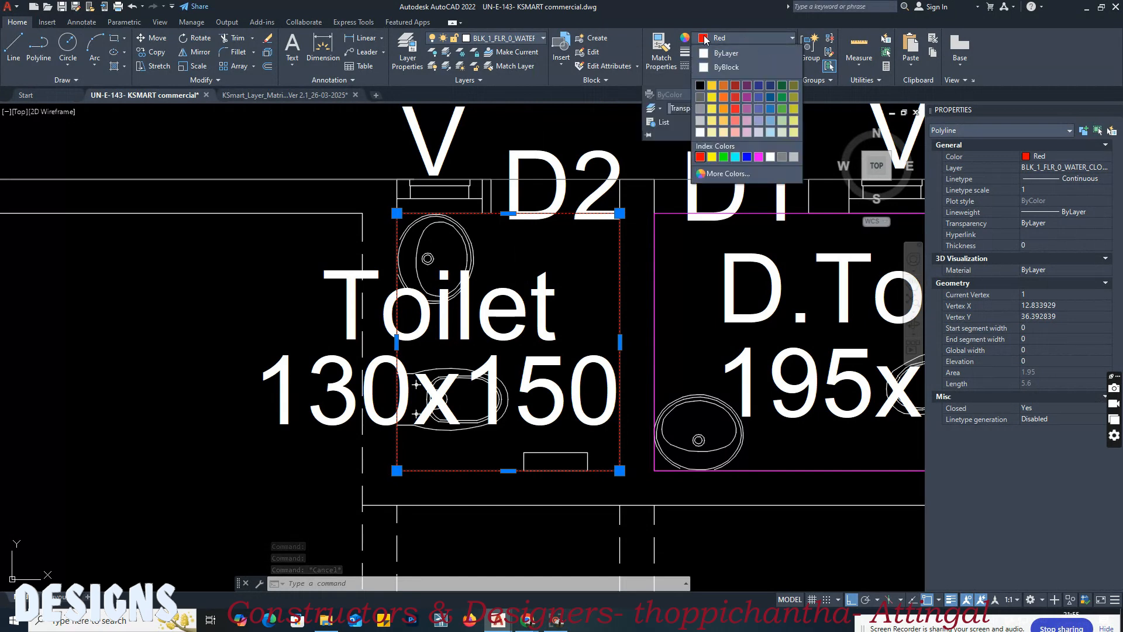
left_click(729, 173)
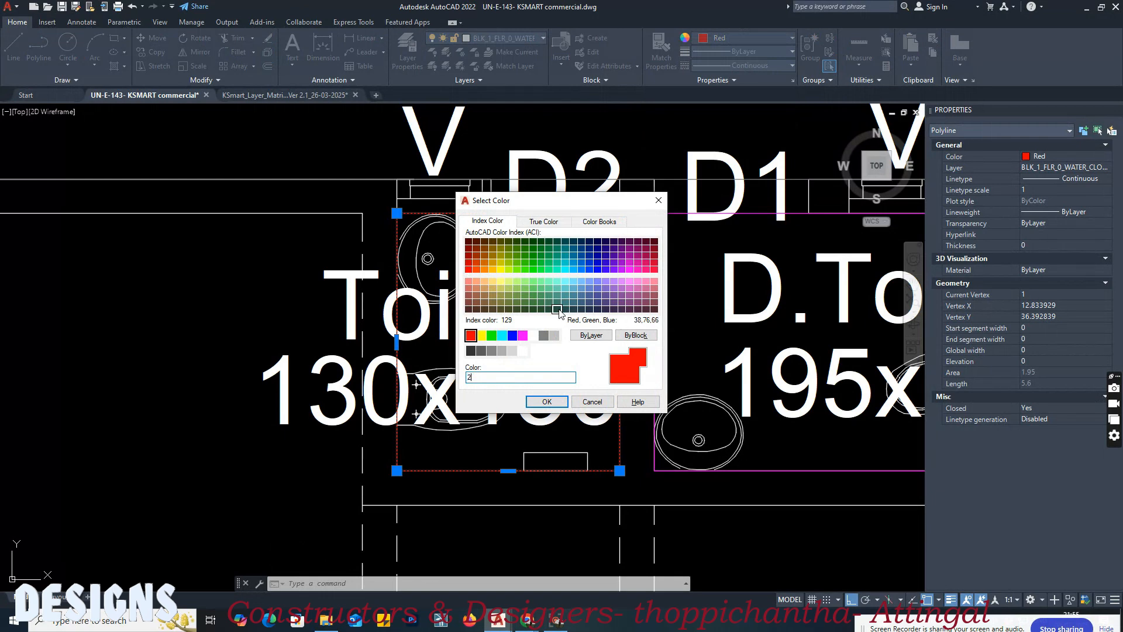
key("Return")
scroll(273, 248, "down", 4)
key("Escape")
key("Escape")
Step: Draw a four-sided polyline along the inner walls of the toilet under the staircase, about 2.7 wide at its lower edge, and check it
middle_click_drag(490, 373, 513, 241)
scroll(464, 495, "up", 2)
middle_click_drag(473, 472, 462, 382)
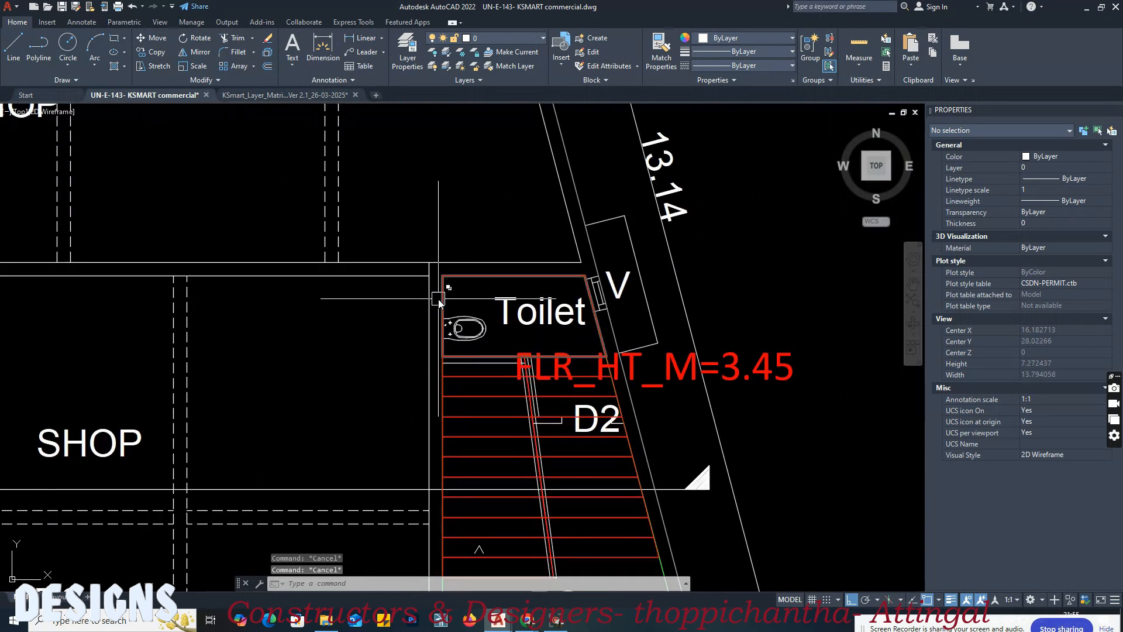
scroll(439, 300, "up", 2)
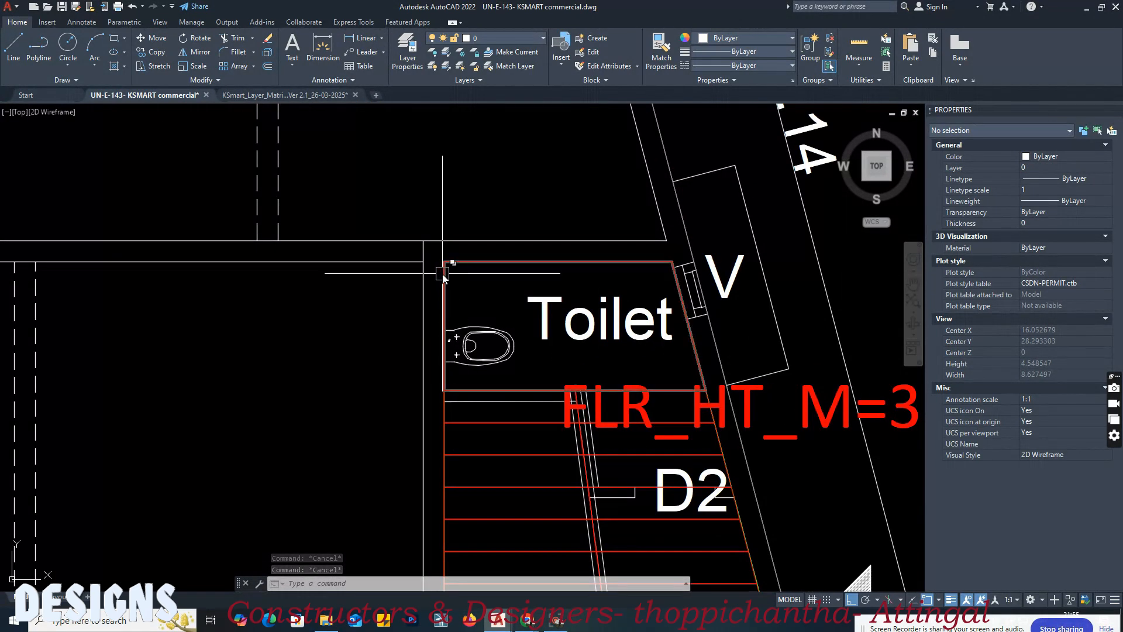
key("Escape")
type("pl")
key("Return")
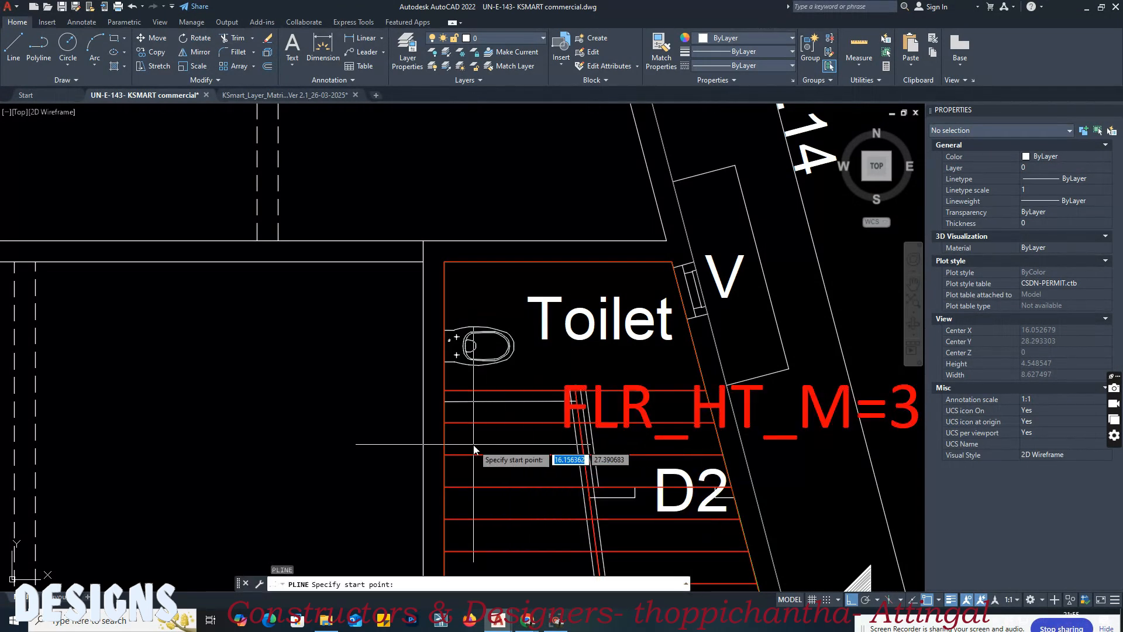
scroll(570, 438, "up", 3)
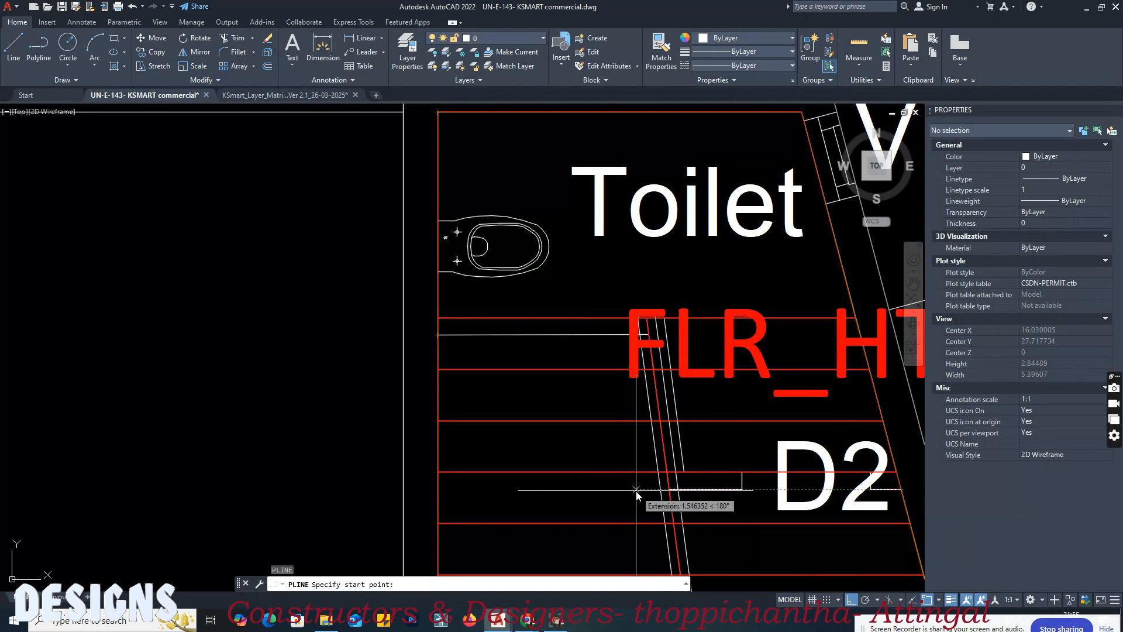
left_click(899, 492)
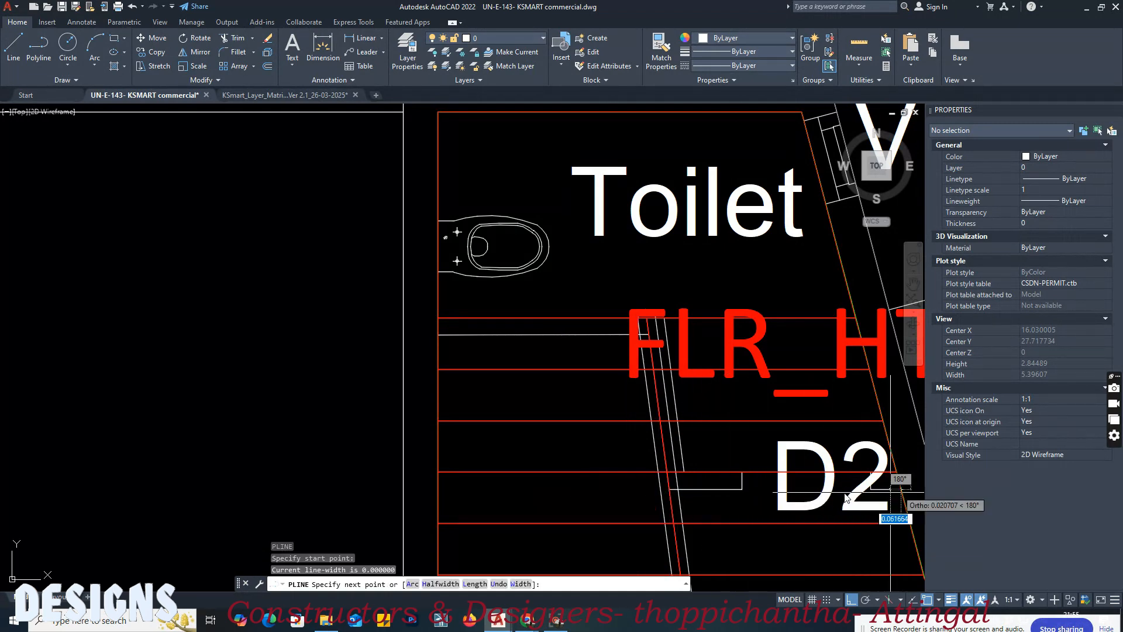
left_click(437, 491)
middle_click_drag(422, 335, 429, 443)
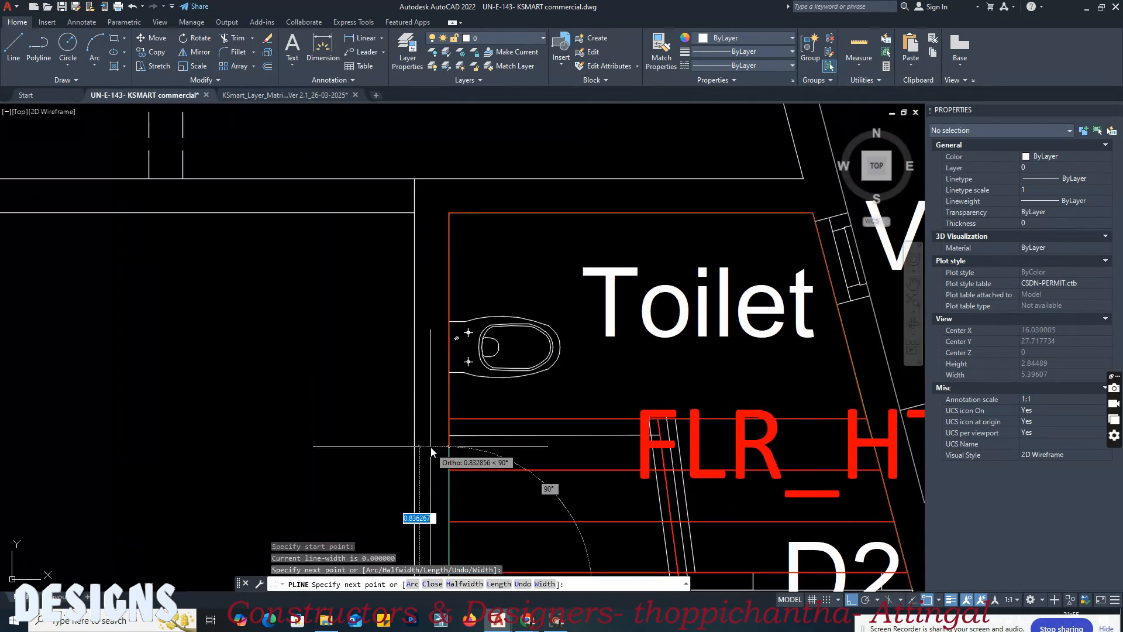
left_click(448, 214)
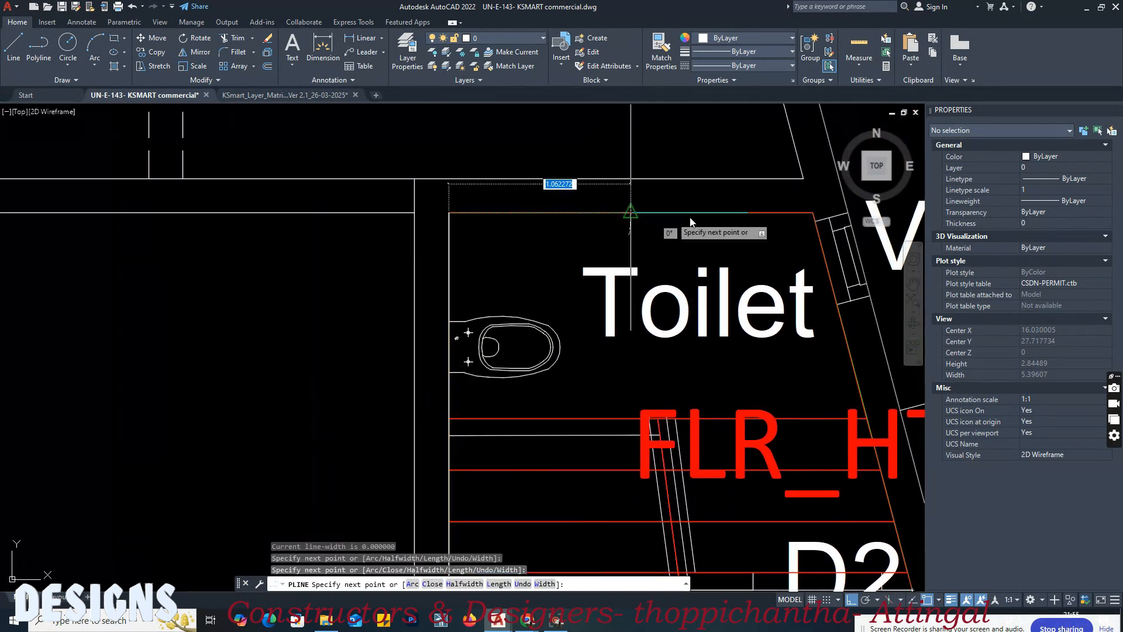
left_click(813, 215)
middle_click_drag(810, 275, 668, 185)
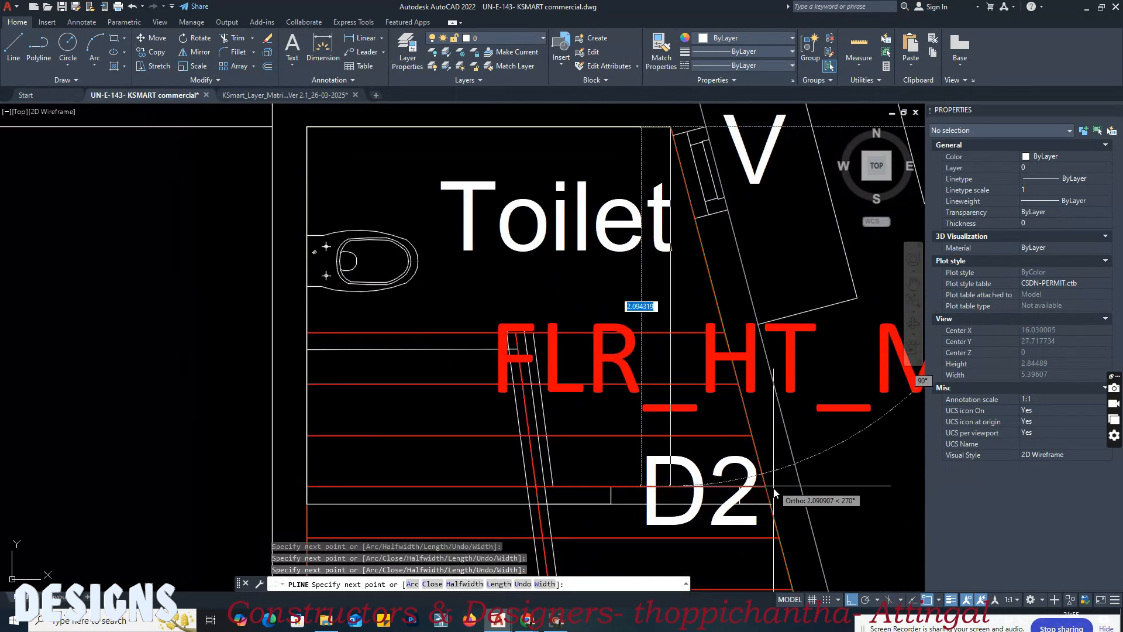
middle_click_drag(770, 486, 752, 449)
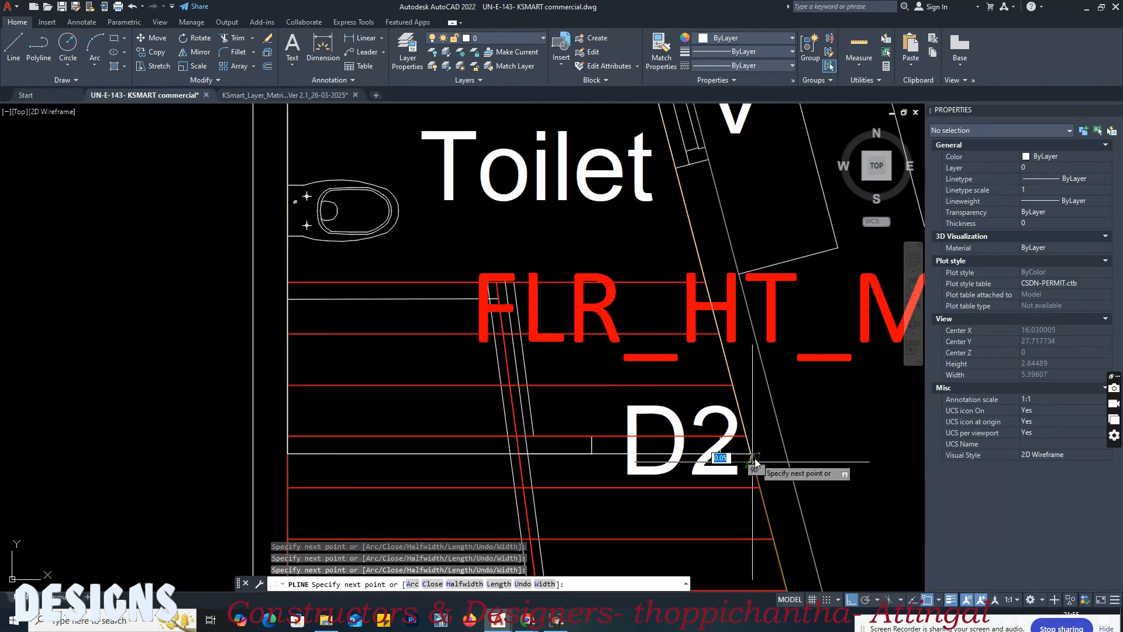
key("Escape")
left_click(724, 454)
scroll(403, 369, "down", 2)
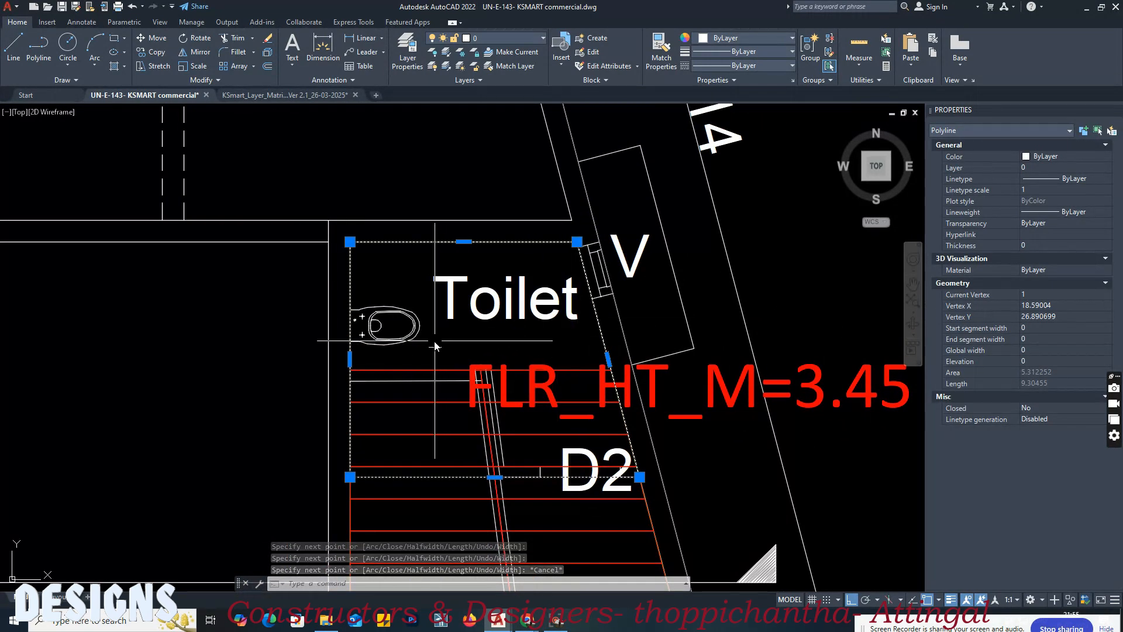
key("Escape")
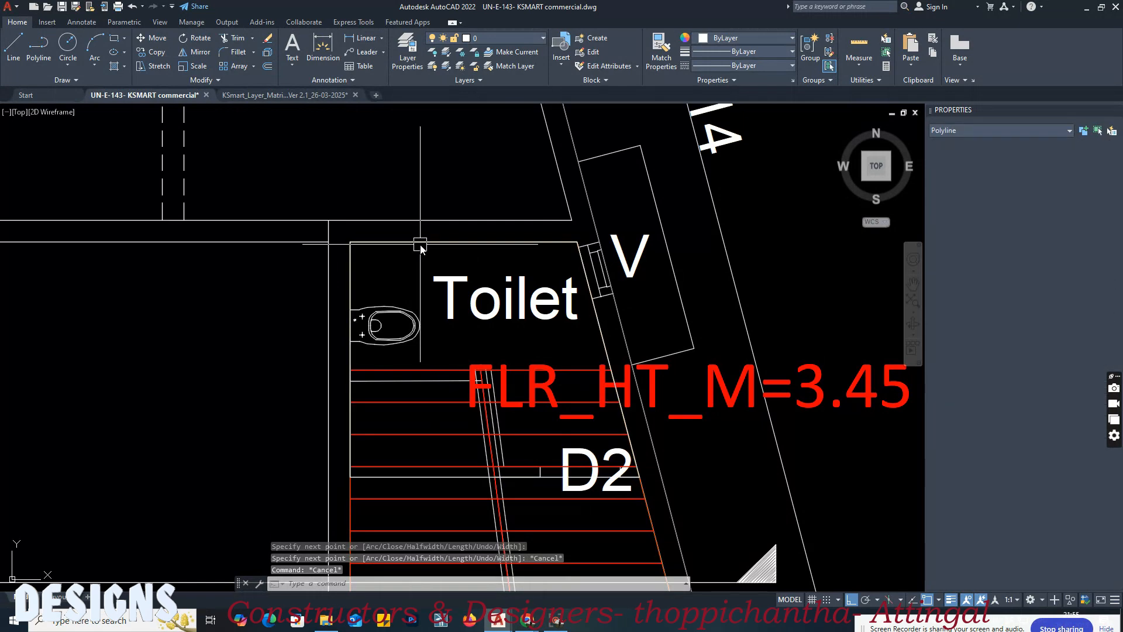
Step: Match the staircase toilet's polyline to the layer matrix's Block 01, Floor 0 water closet swatch
left_click(302, 93)
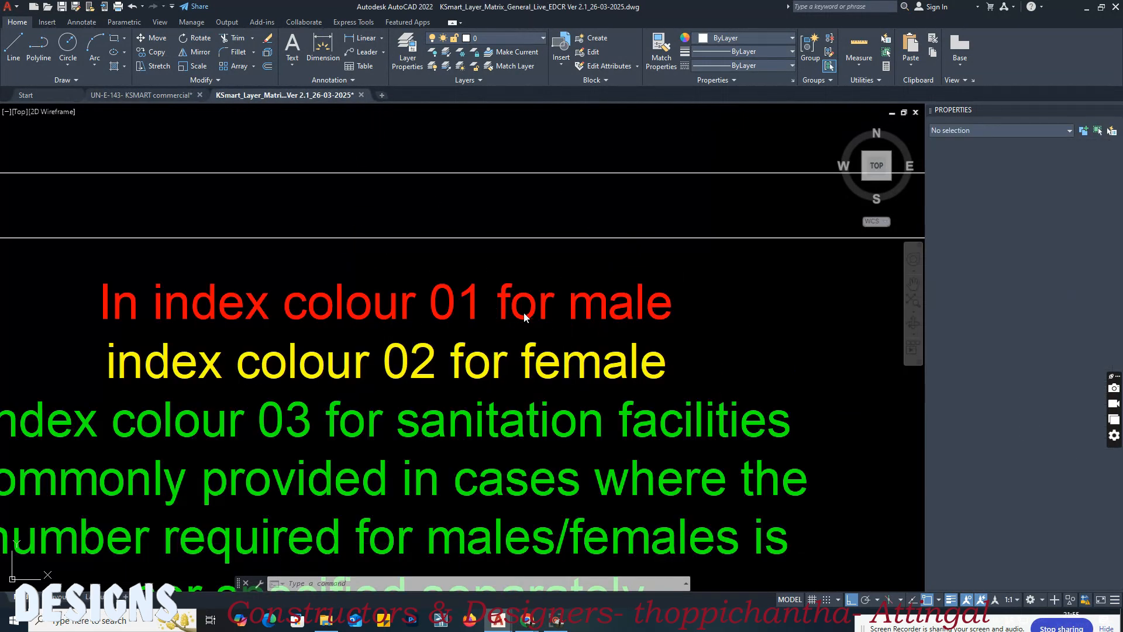
left_click(774, 319)
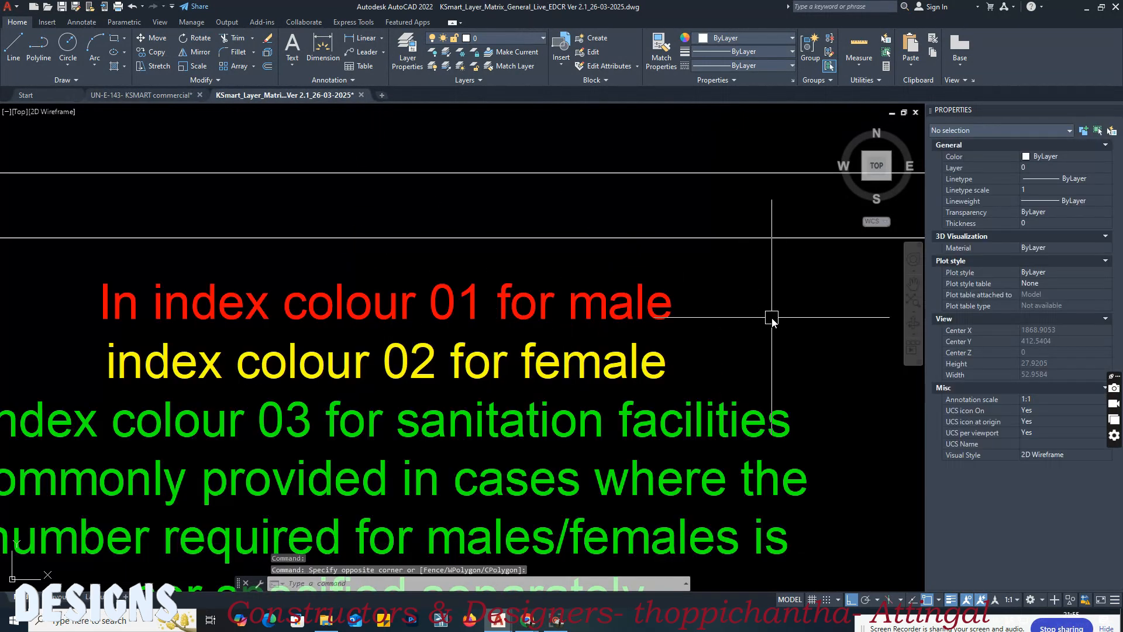
middle_click_drag(774, 319, 376, 317)
scroll(376, 317, "down", 4)
middle_click_drag(650, 350, 478, 343)
scroll(708, 316, "up", 2)
middle_click_drag(709, 318, 410, 323)
middle_click_drag(589, 324, 430, 324)
scroll(433, 311, "down", 2)
scroll(678, 302, "up", 6)
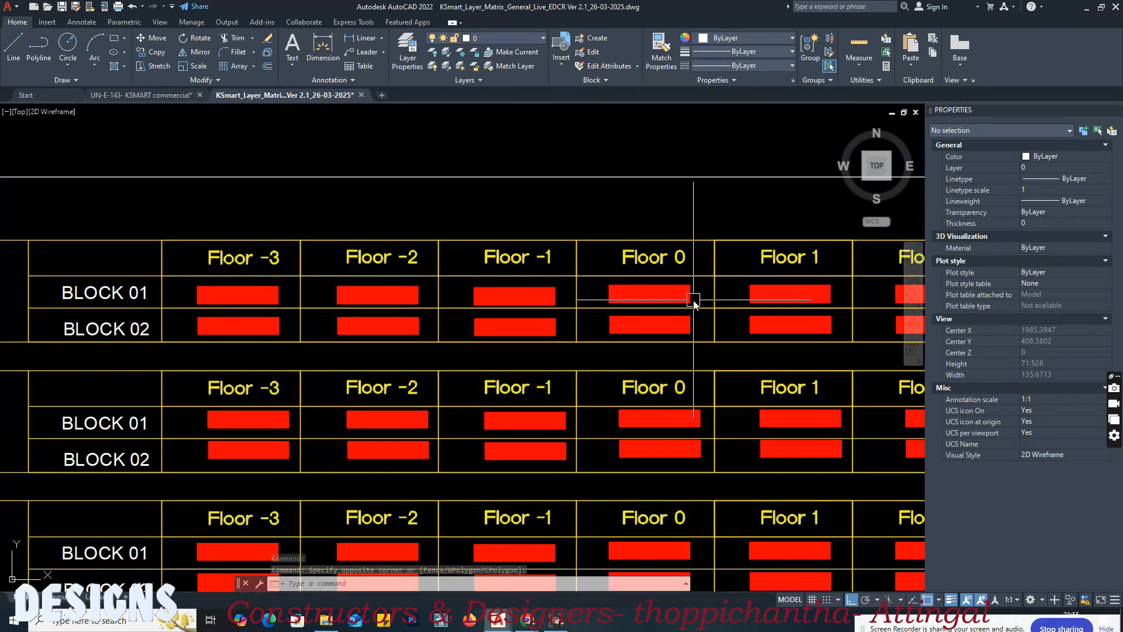
type("a")
key("Return")
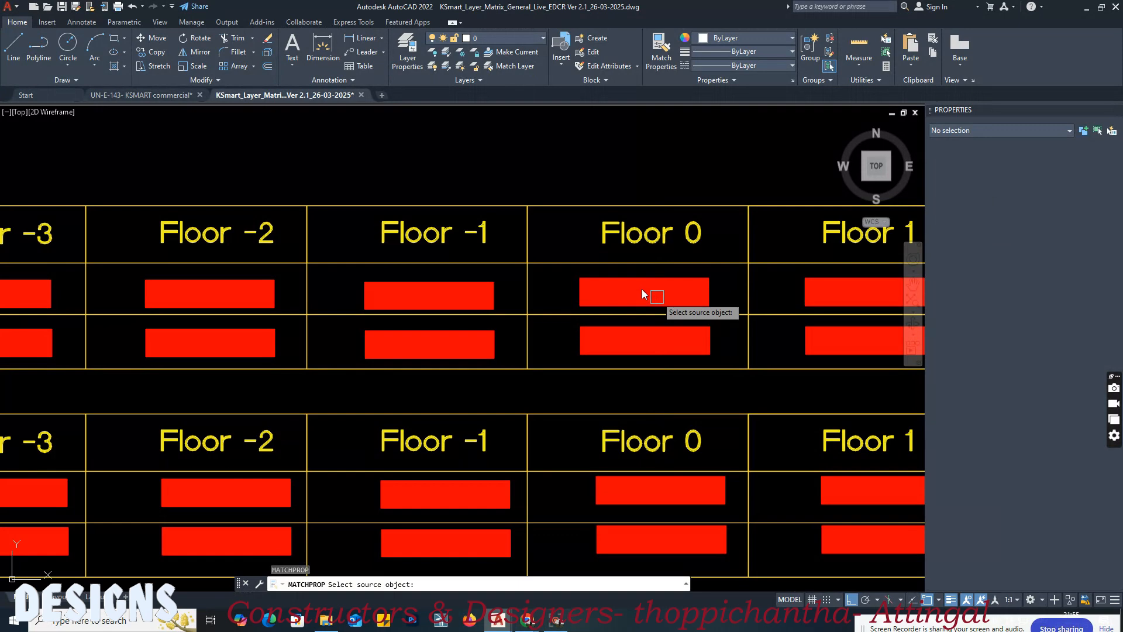
left_click(631, 290)
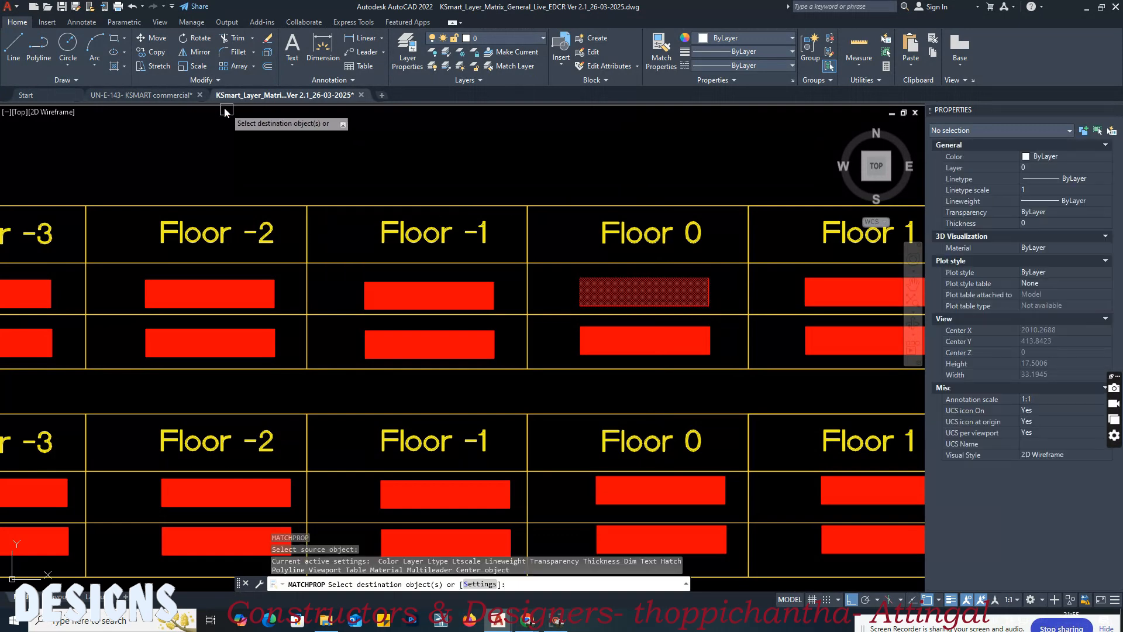
left_click(183, 97)
left_click(353, 267)
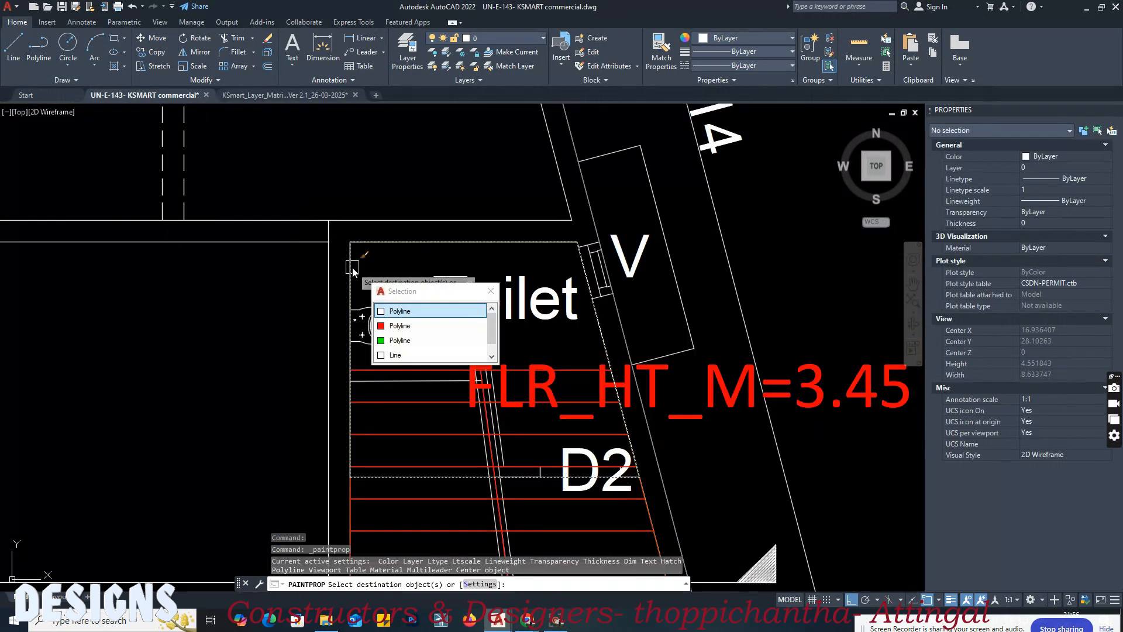
left_click(392, 311)
key("Return")
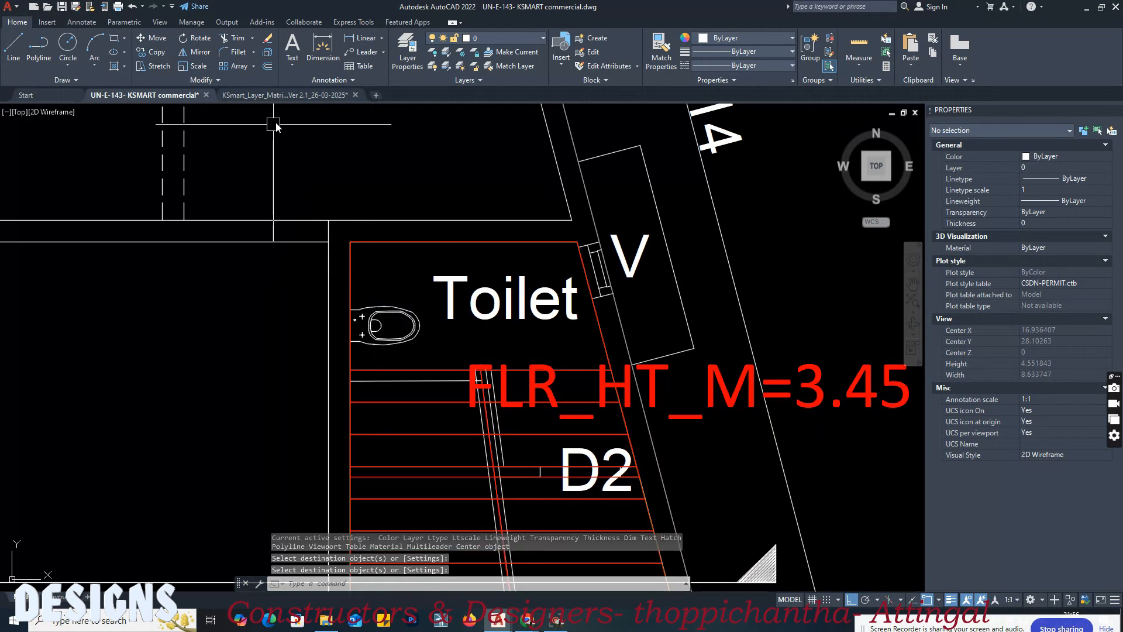
Step: In the layer matrix, examine the Sanitation rows and locate the Block 01, Floor 0 swatch for BLK_n_FLR_i_URINAL
left_click(290, 96)
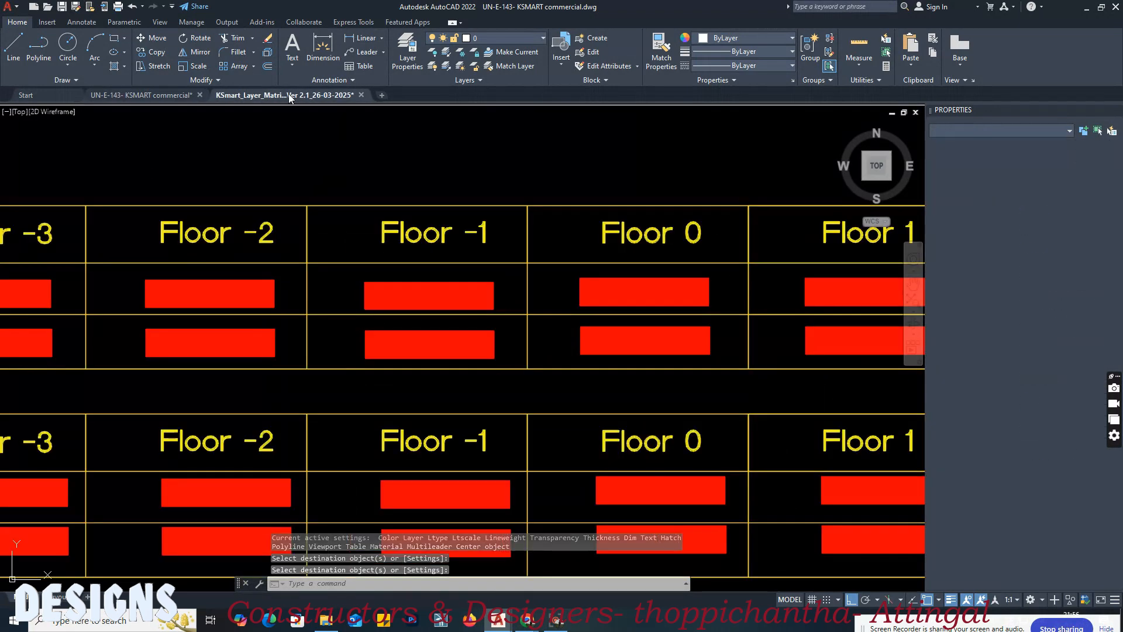
left_click(509, 250)
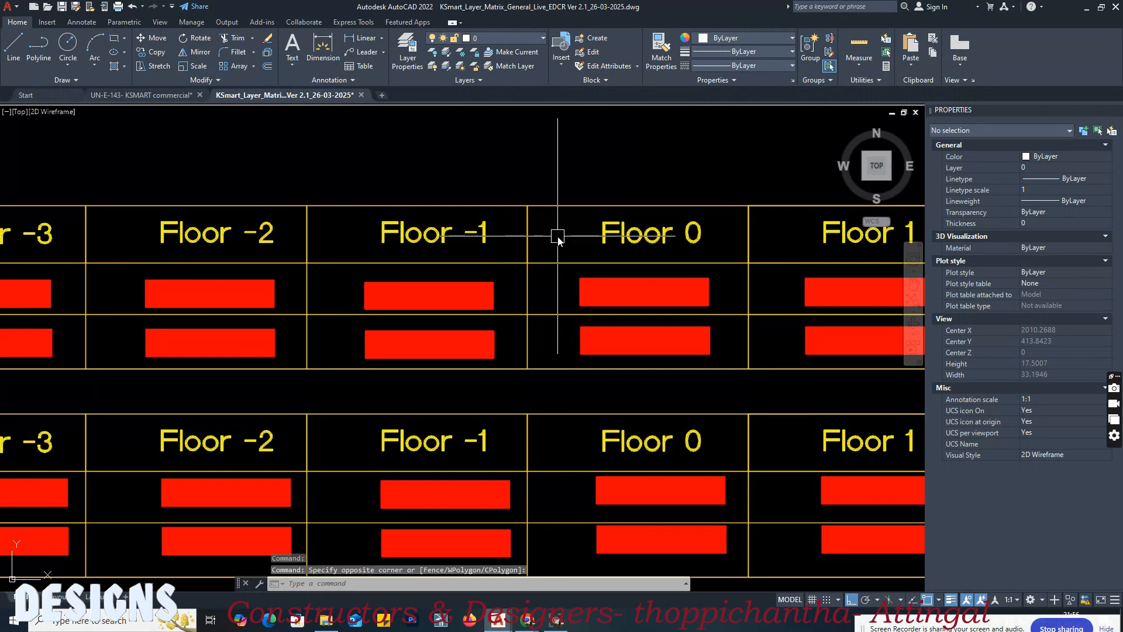
scroll(557, 236, "down", 5)
scroll(374, 318, "up", 3)
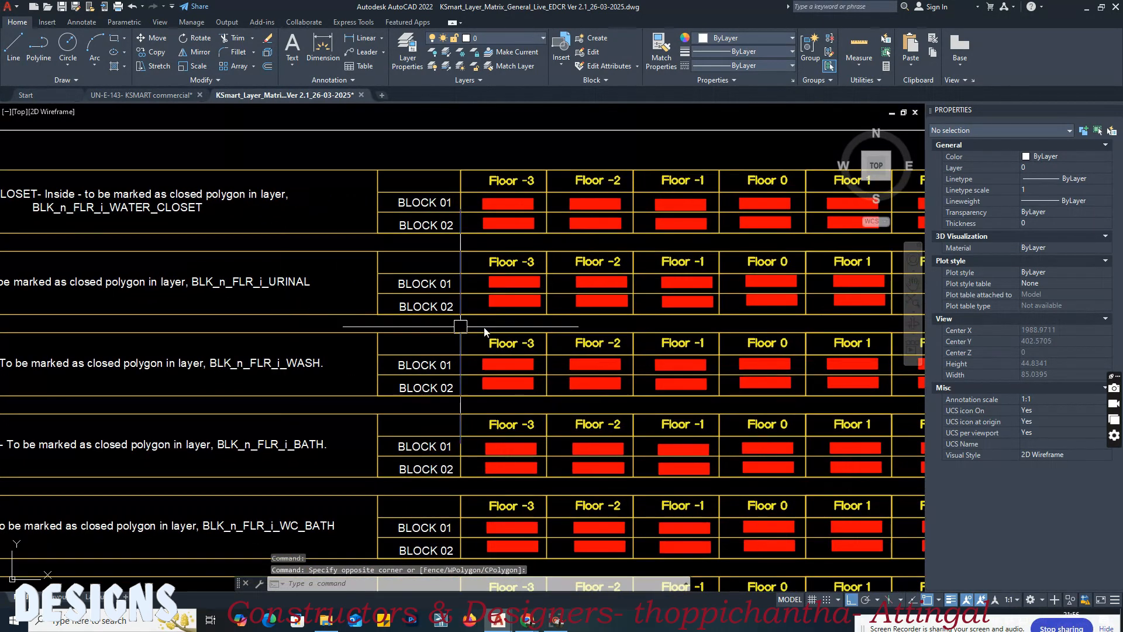
middle_click_drag(620, 321, 430, 326)
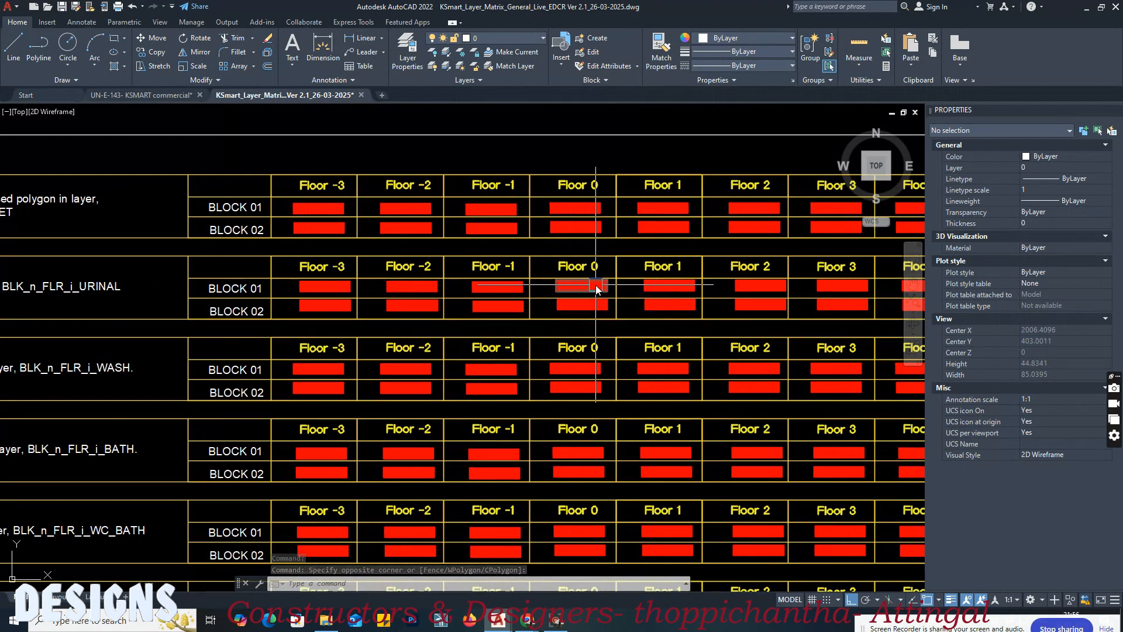
scroll(597, 288, "up", 2)
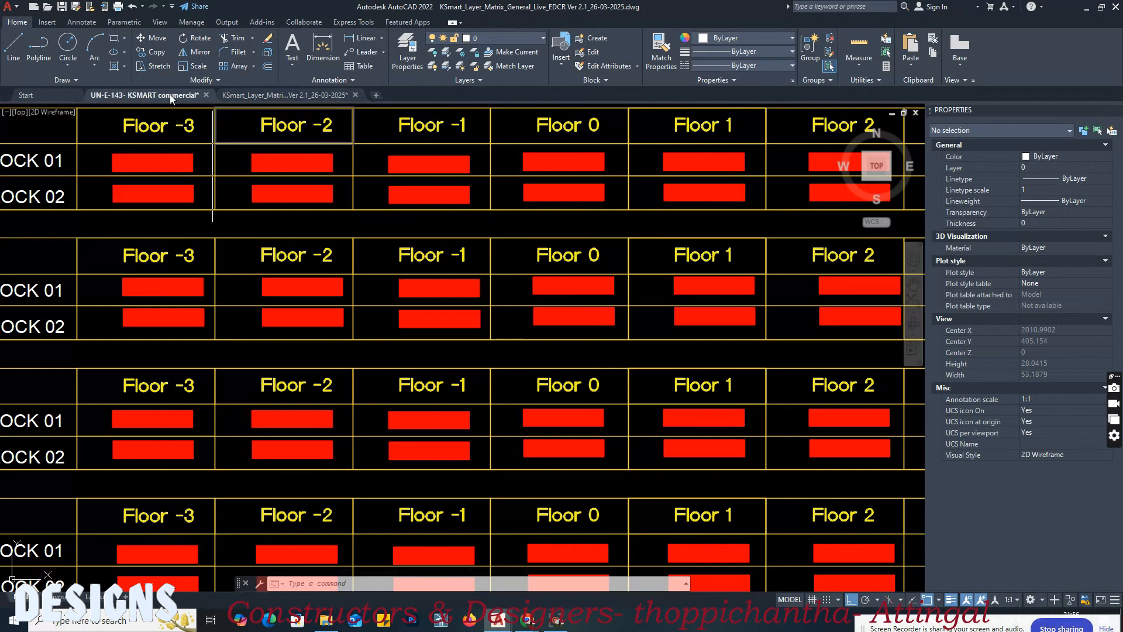
Step: In the commercial drawing, draw a rectangle about 0.68 by 0.82 from the staircase toilet's upper wall for the urinal, and check it
left_click(171, 95)
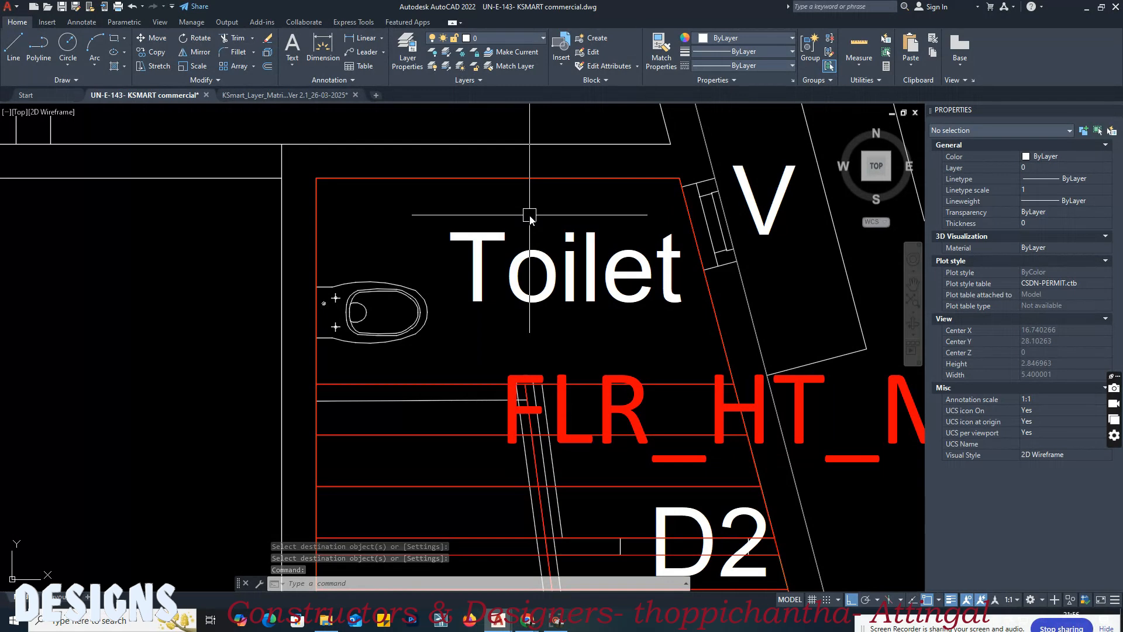
type("rec")
key("Return")
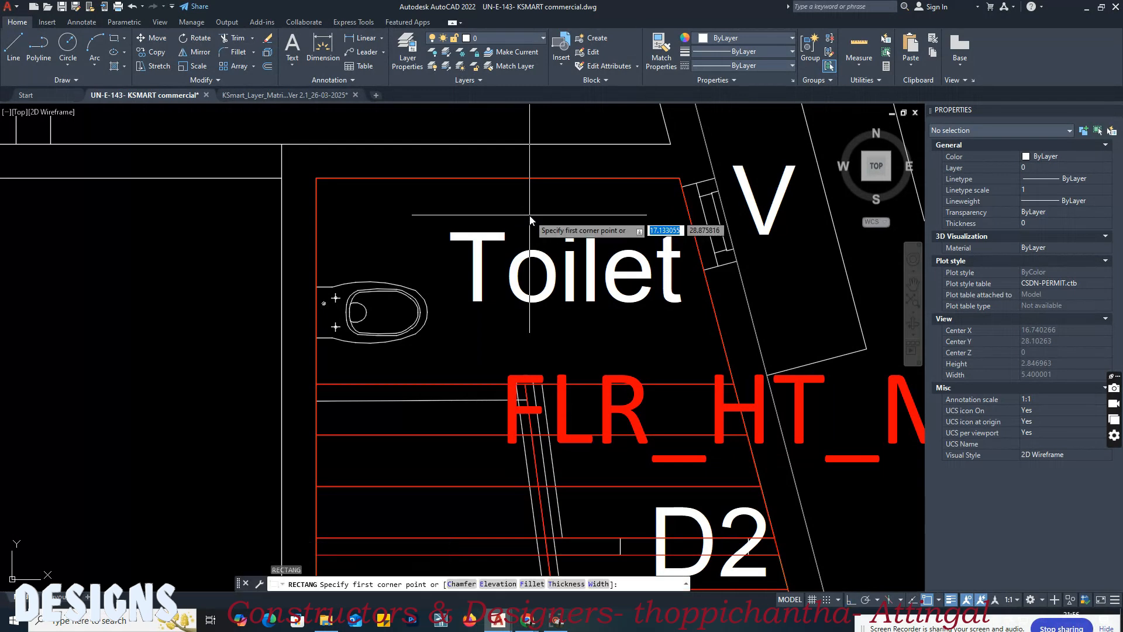
left_click(466, 179)
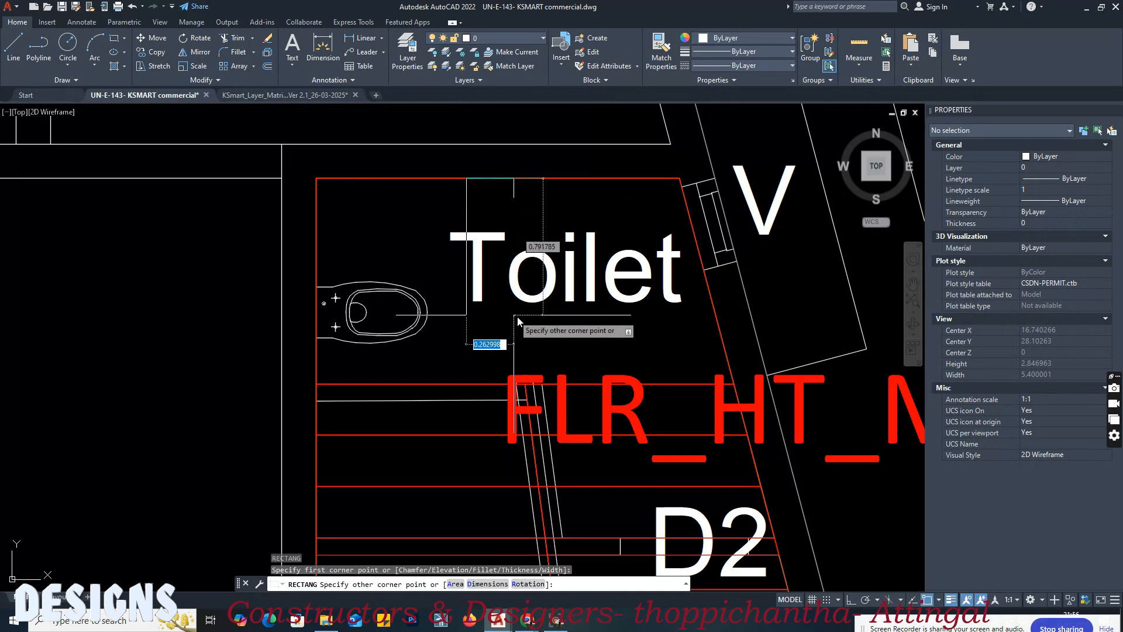
left_click(584, 319)
left_click(587, 210)
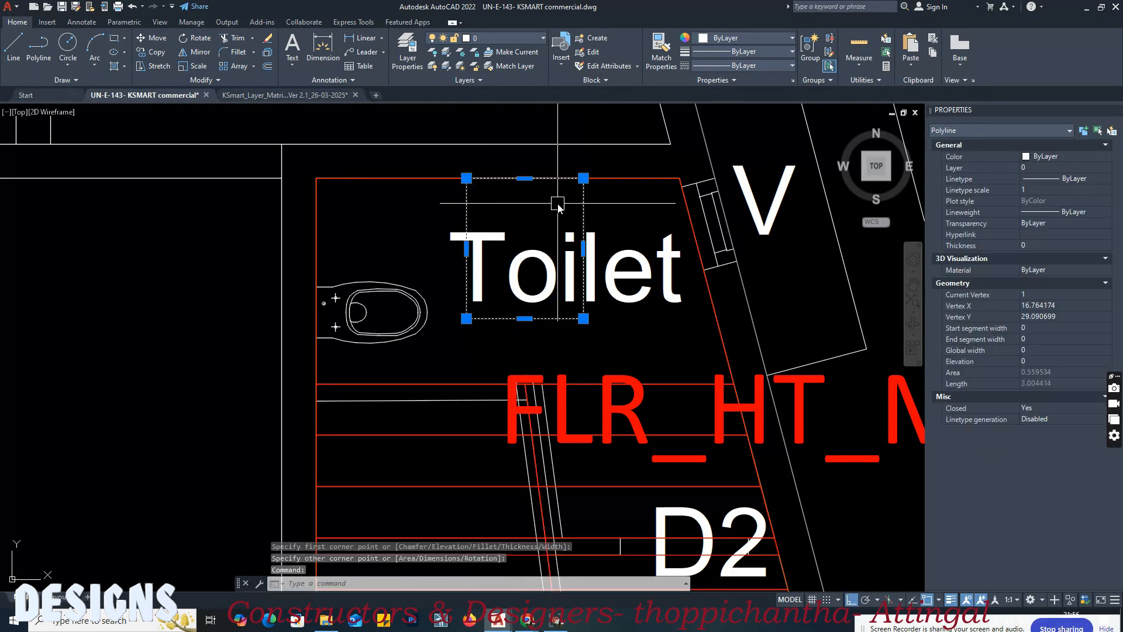
scroll(530, 205, "up", 2)
key("Escape")
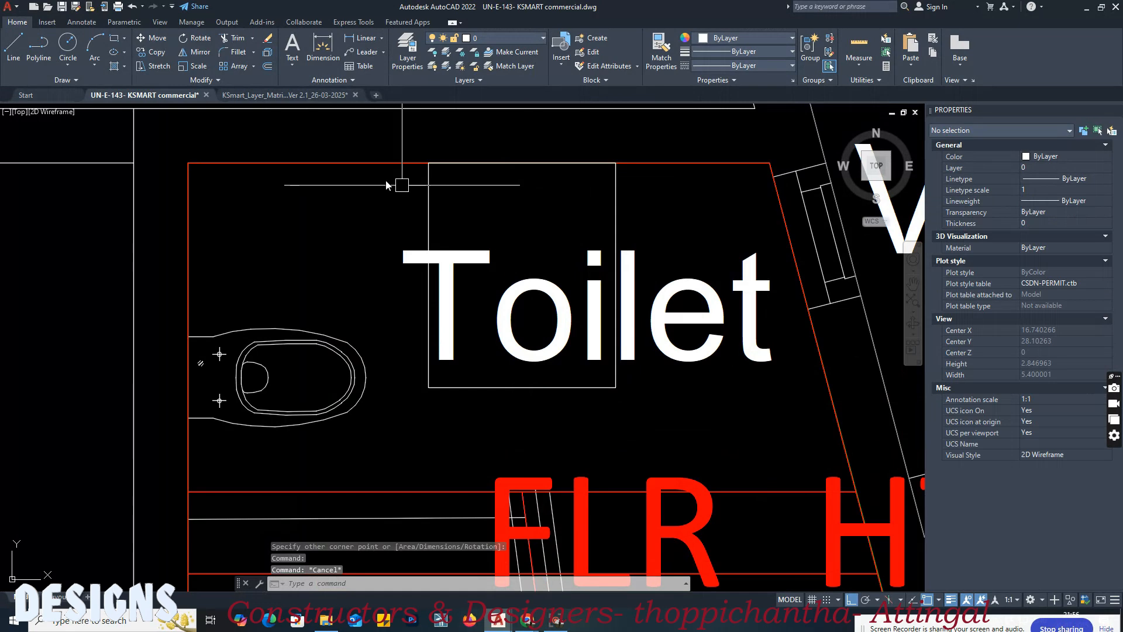
Step: Try to match the urinal rectangle to the layer matrix's Block 01, Floor 0 urinal swatch
left_click(295, 94)
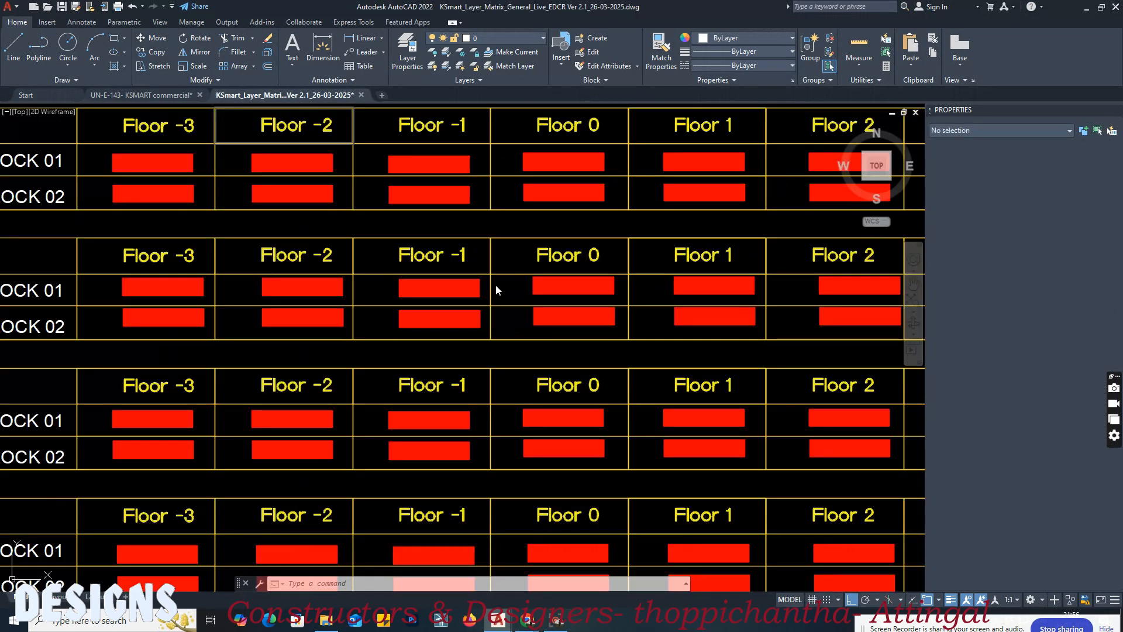
type("ma")
key("Return")
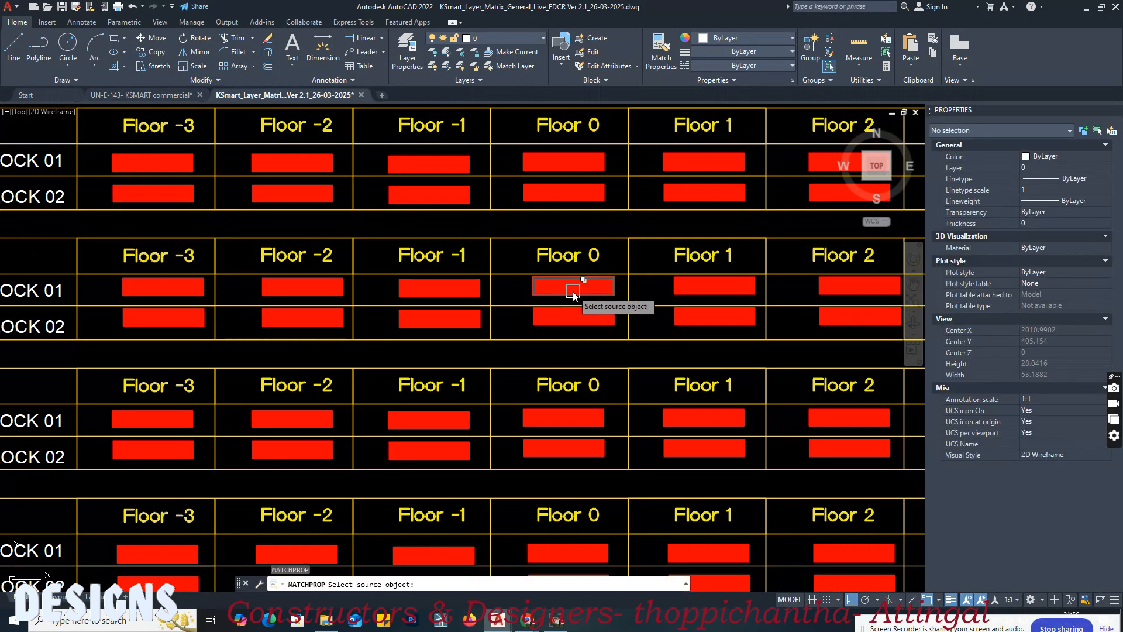
left_click(568, 286)
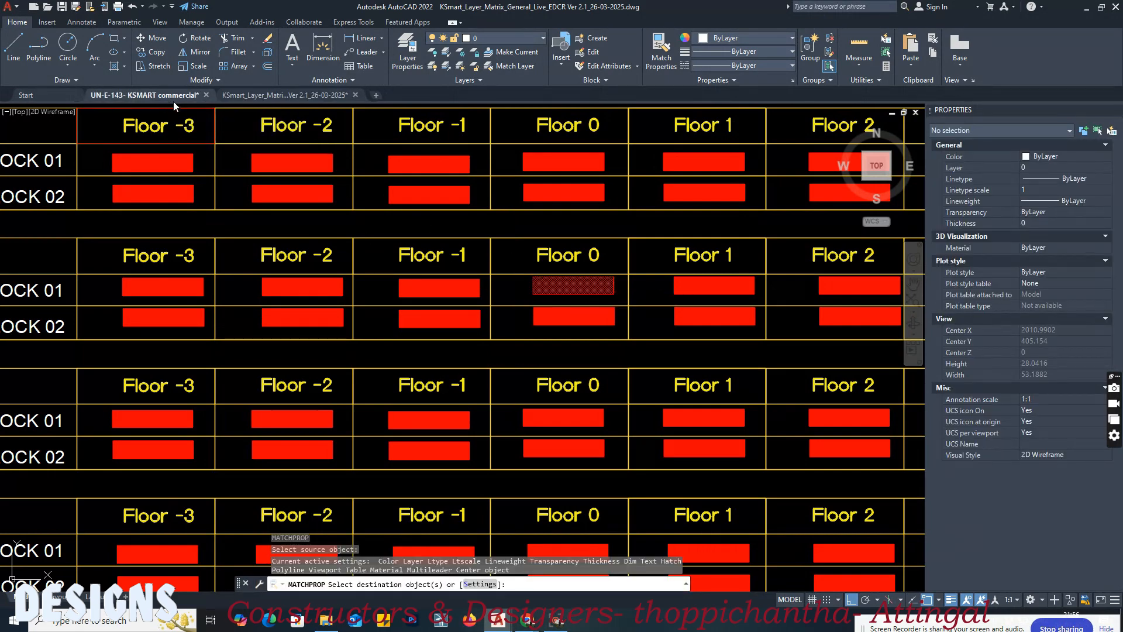
left_click(419, 210)
left_click(427, 208)
left_click(427, 209)
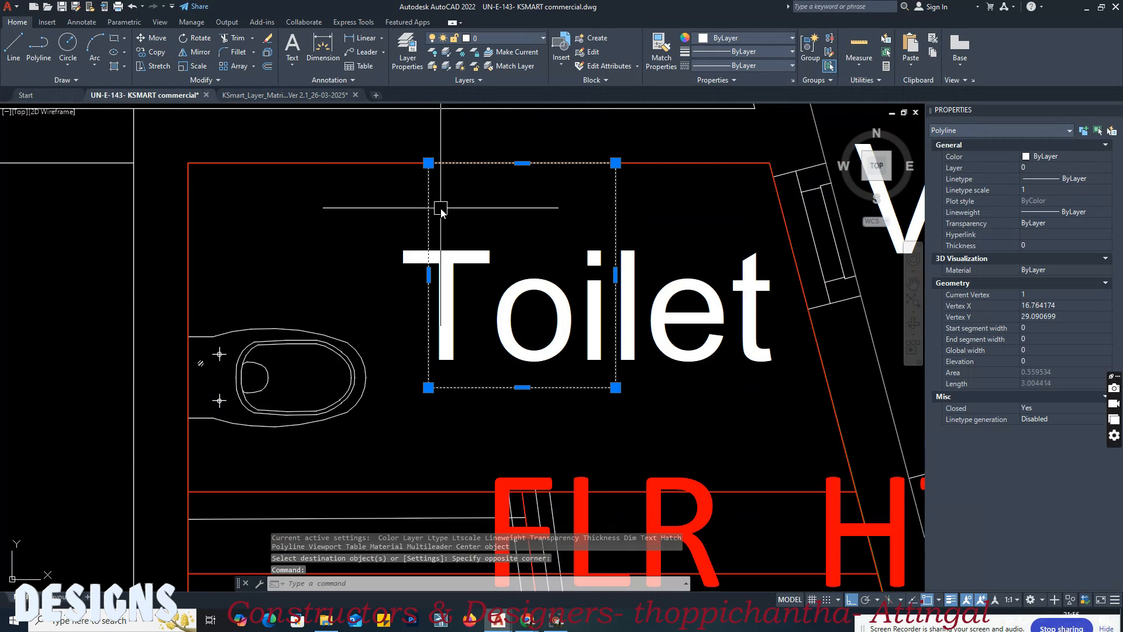
key("Escape")
Step: Apply the properties of the layer matrix's Block 01, Floor 0 urinal swatch to the rectangle in the staircase toilet
left_click(286, 94)
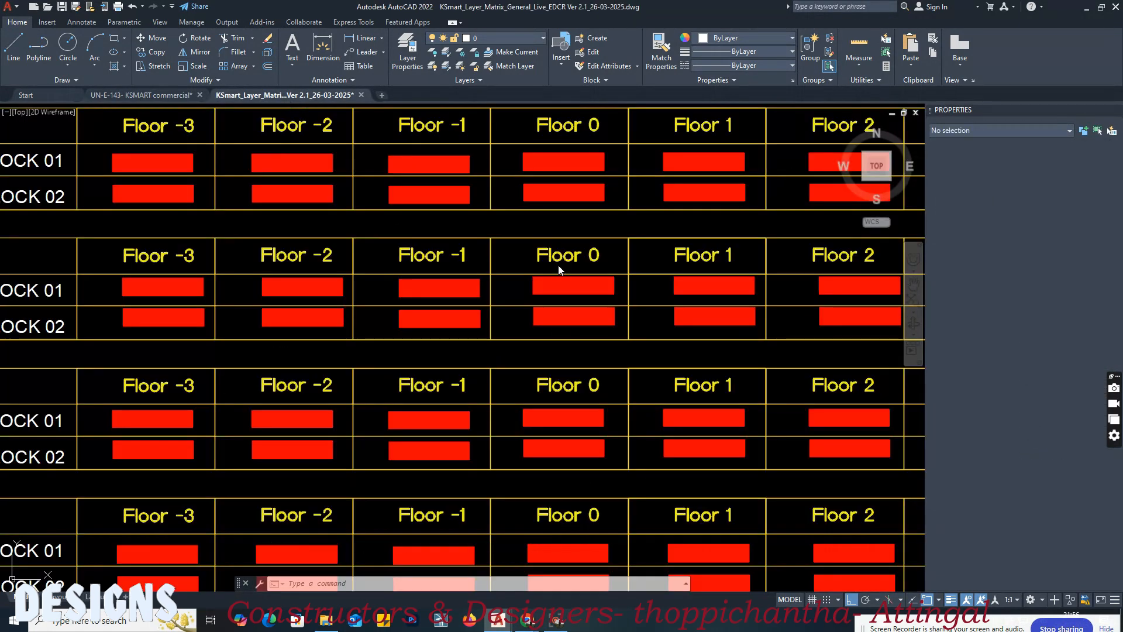
key("space")
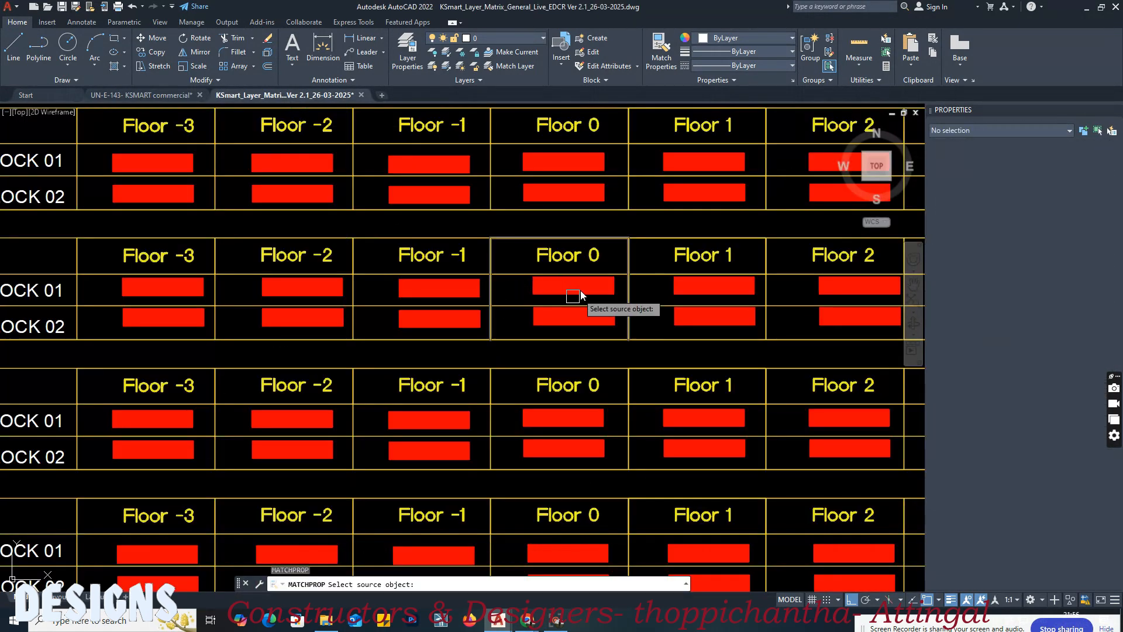
left_click(552, 287)
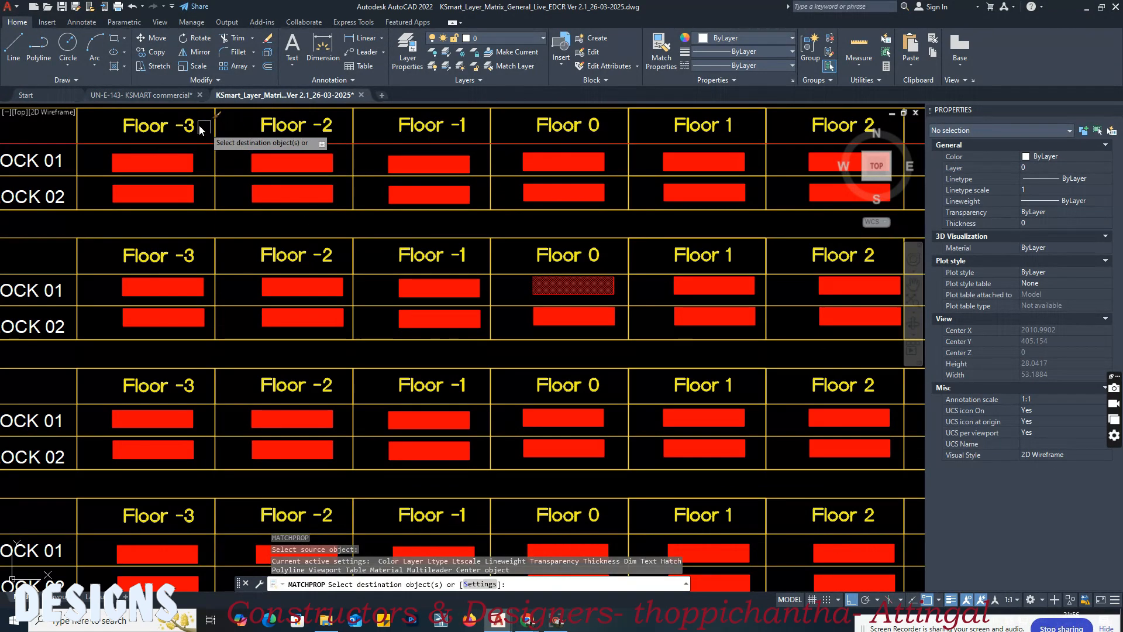
left_click(143, 94)
left_click(426, 238)
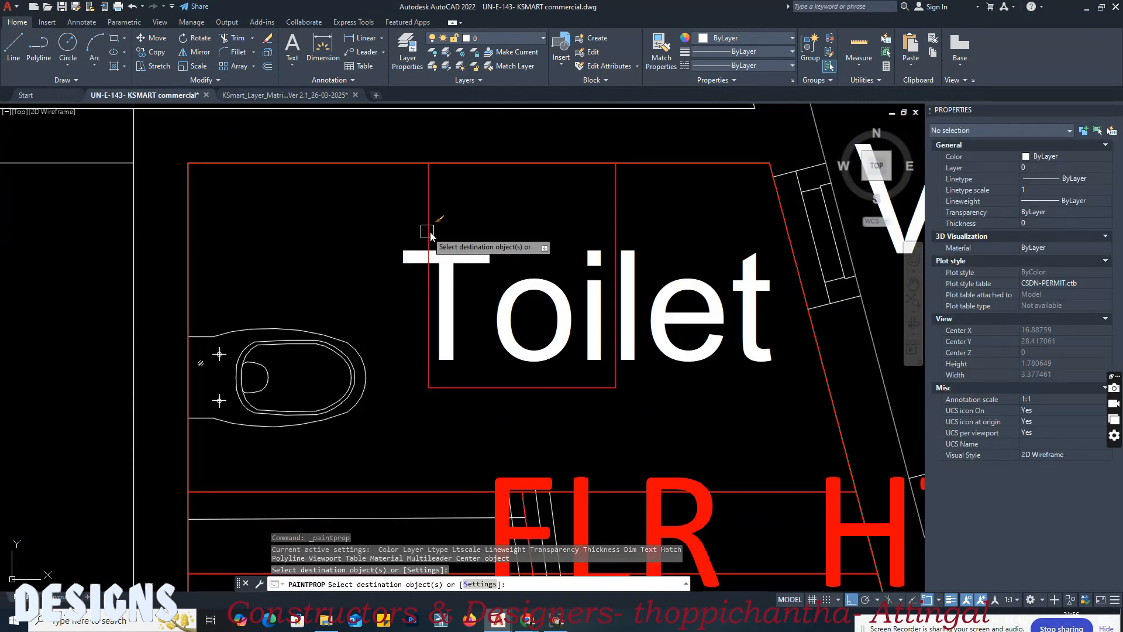
key("Return")
scroll(484, 297, "down", 10)
scroll(494, 181, "up", 8)
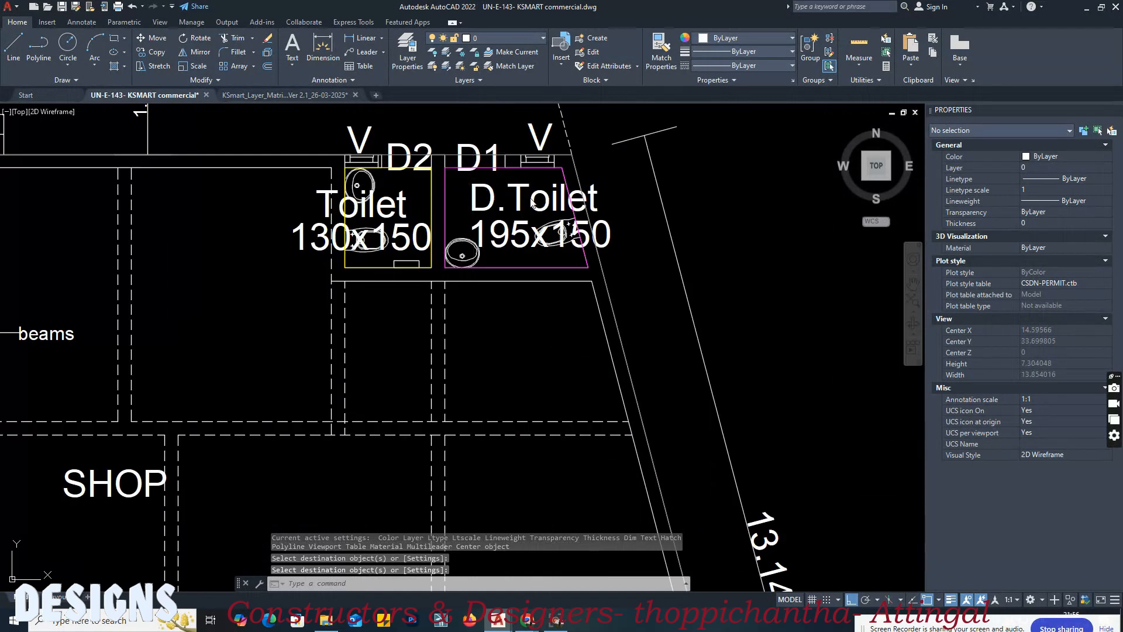
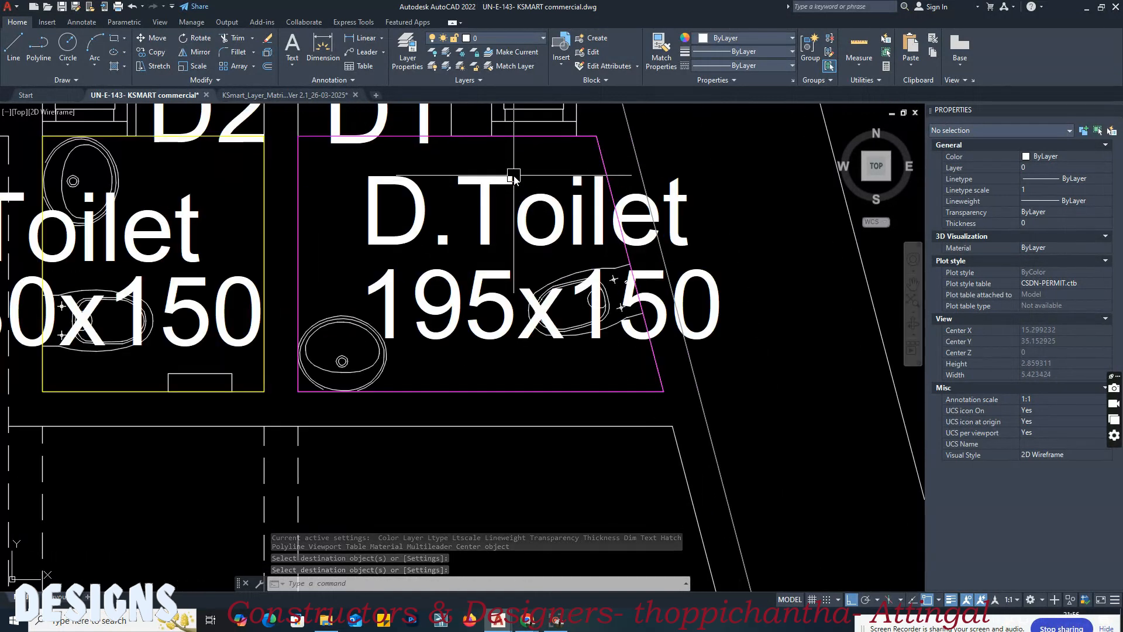
Step: Draw a rectangle about 0.64 wide in the upper part of the D.Toilet to outline a urinal
type("rec")
key("Return")
left_click(485, 156)
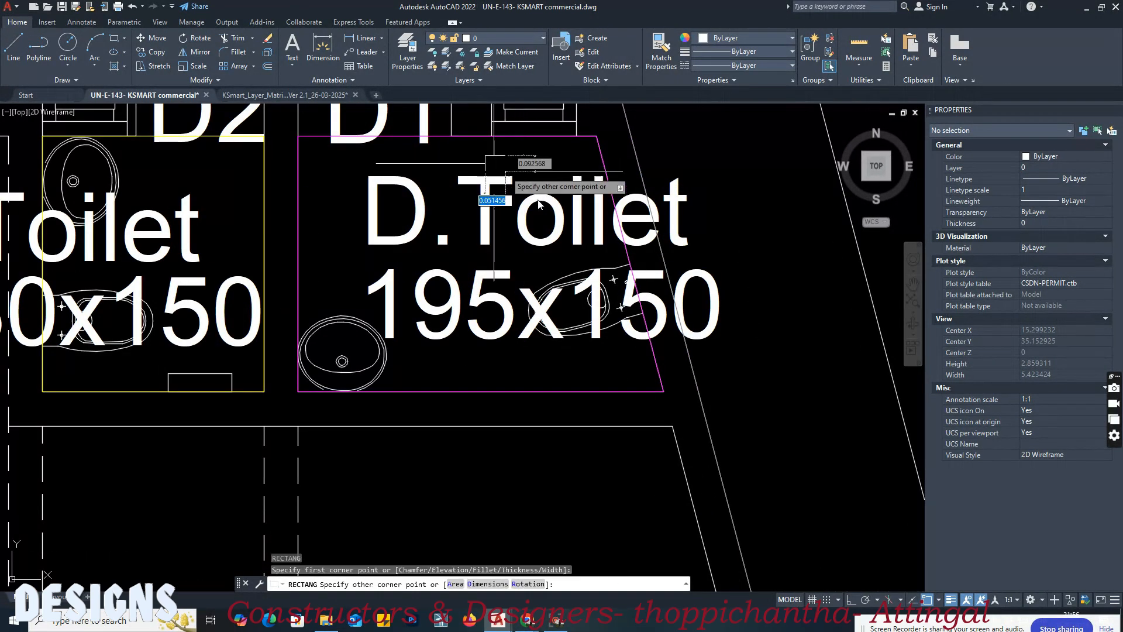
left_click(596, 228)
scroll(596, 157, "up", 2)
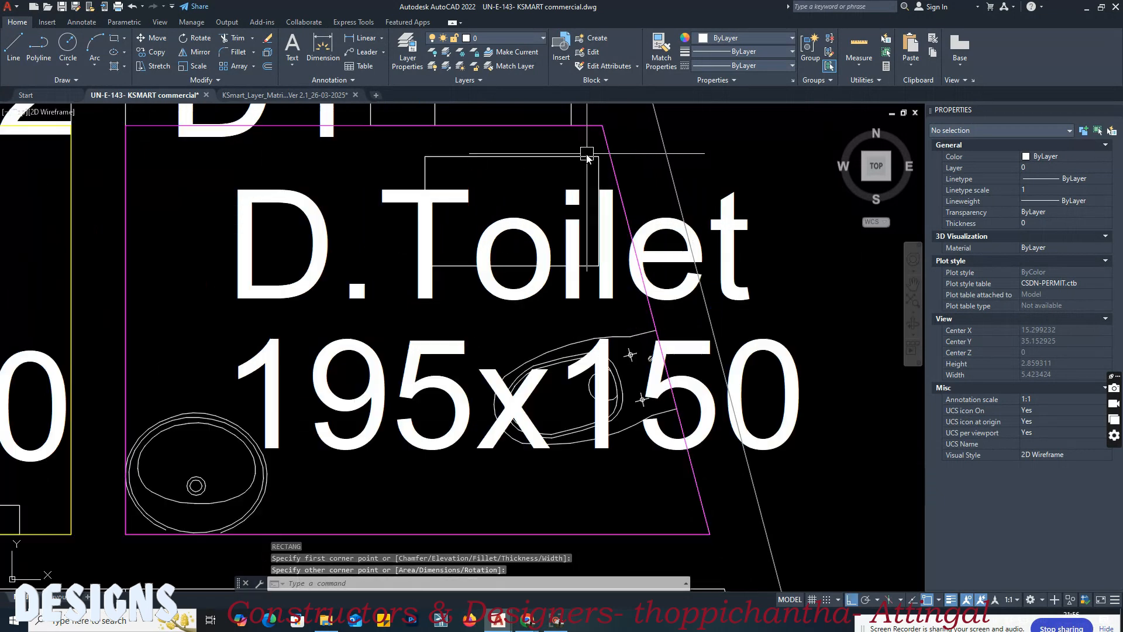
Step: Stretch the upper corners of the D.Toilet's urinal rectangle to the toilet's upper boundary line
left_click(592, 157)
mouse_move(596, 158)
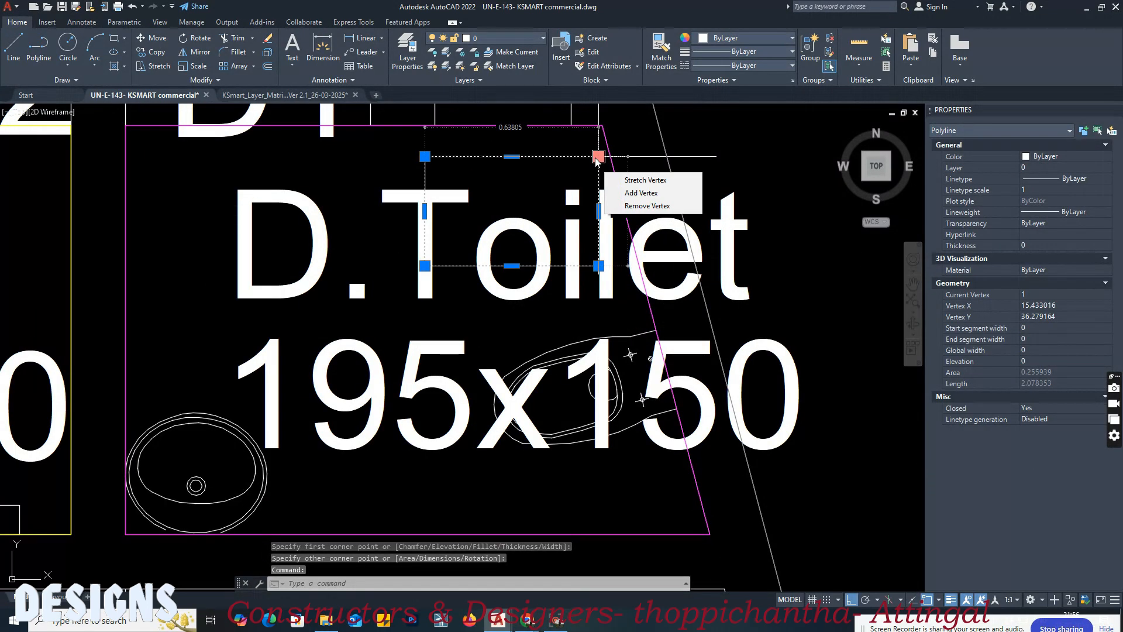
left_click(598, 156)
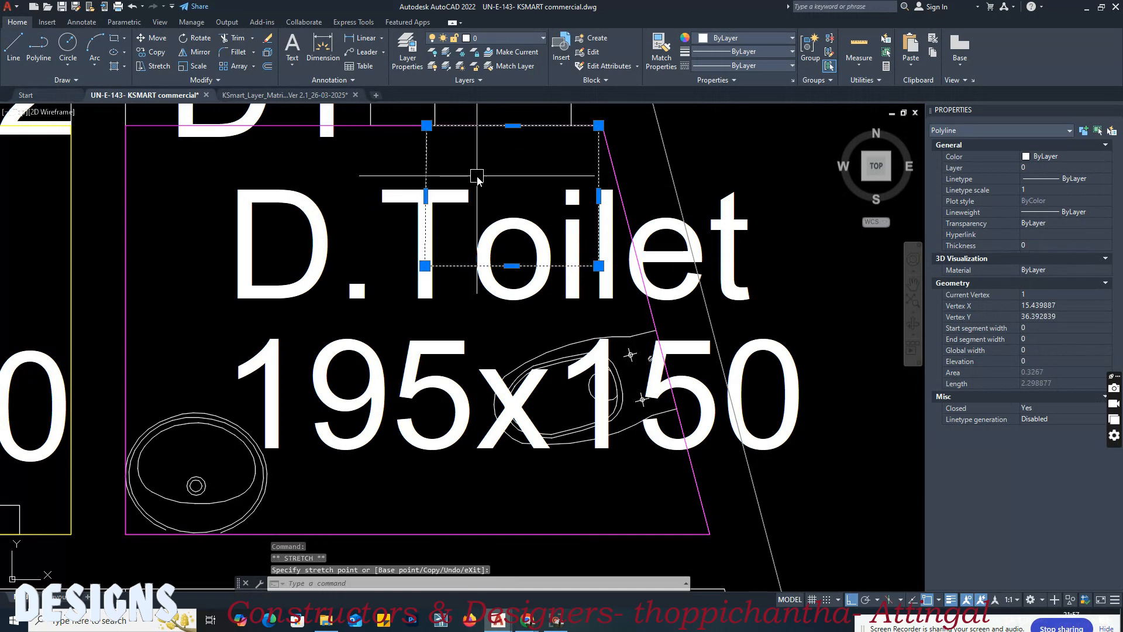
key("Escape")
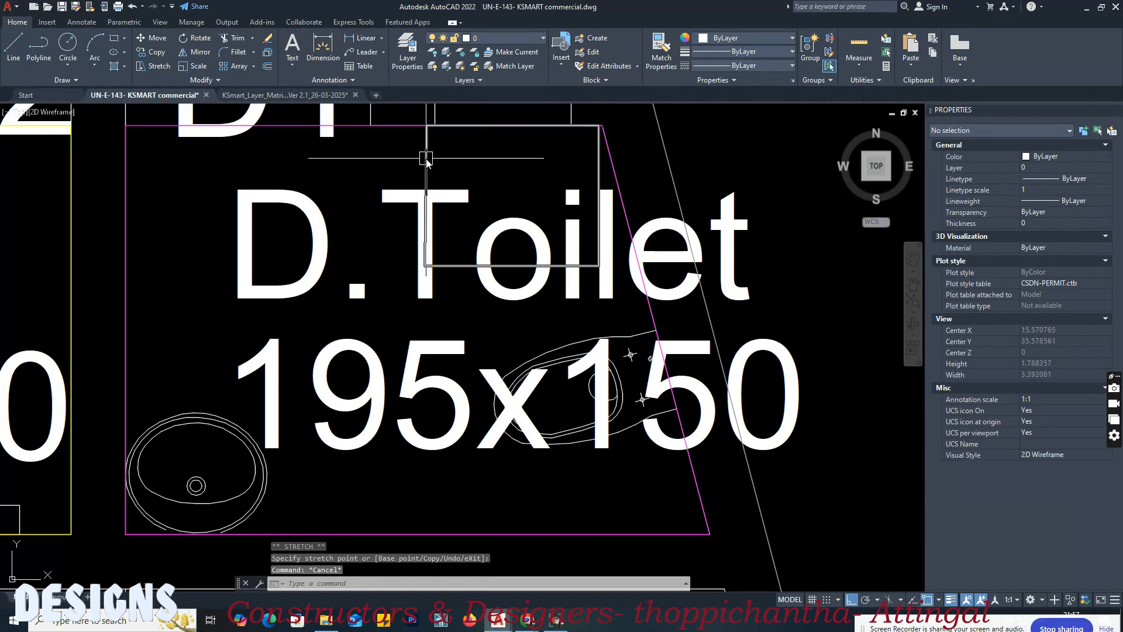
Step: Match the D.Toilet's urinal rectangle to the layer matrix's Block 01, Floor 0 swatch for BLK_n_FLR_i_URINAL
left_click(313, 96)
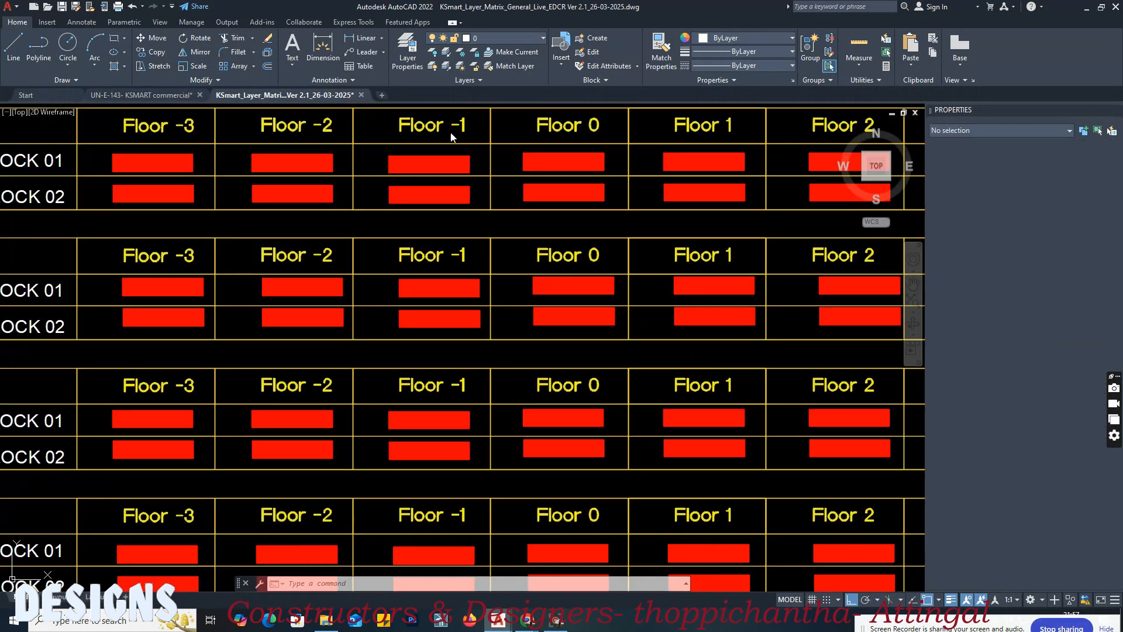
mouse_move(522, 354)
middle_mouse_down()
mouse_move(703, 382)
mouse_move(770, 378)
middle_mouse_up()
scroll(755, 363, "down", 3)
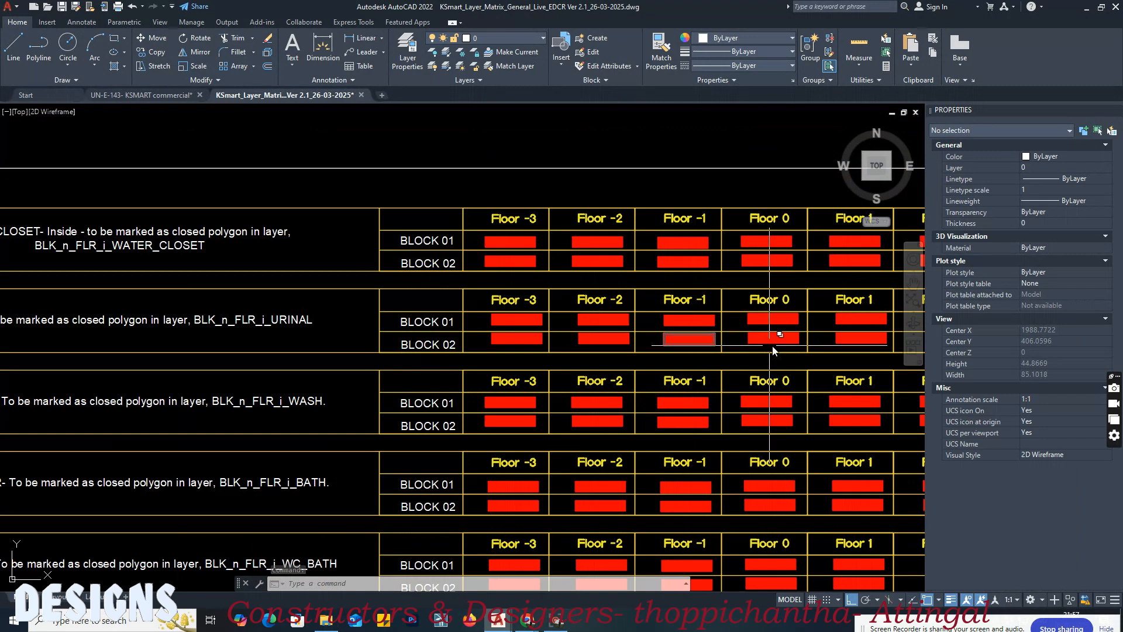
scroll(731, 345, "up", 5)
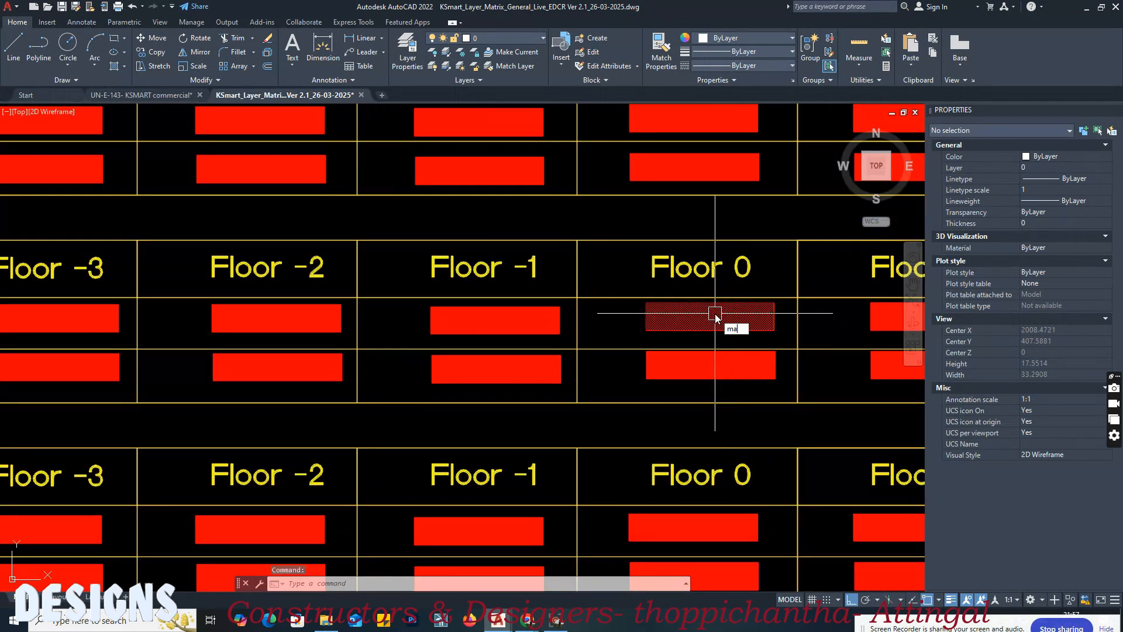
key("Return")
scroll(715, 319, "down", 2)
middle_click_drag(699, 319, 792, 321)
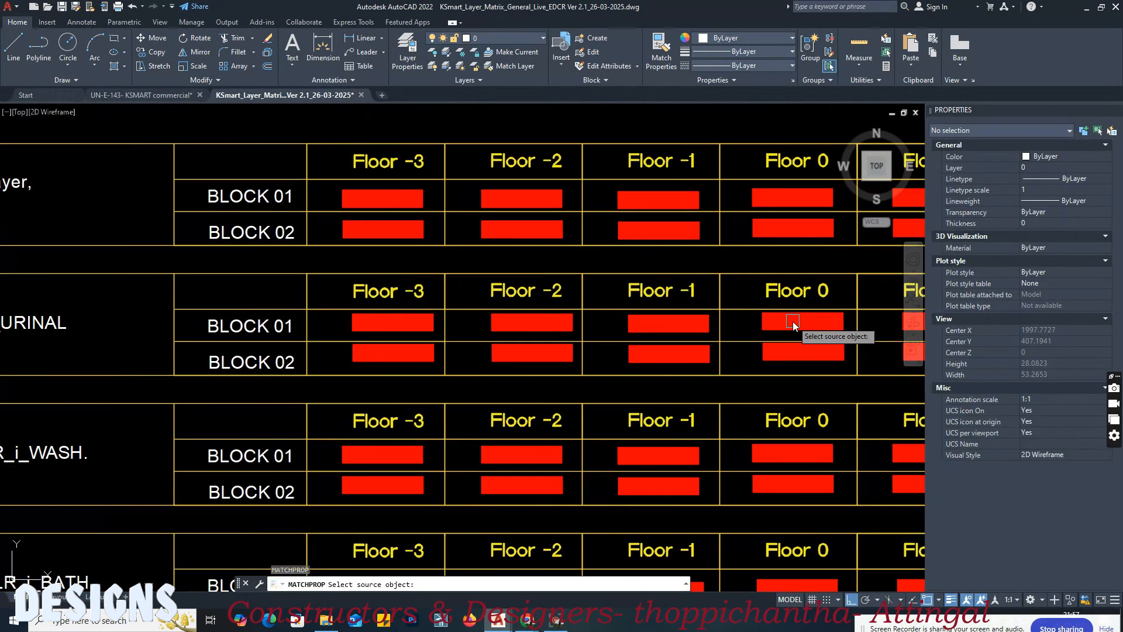
scroll(691, 288, "down", 5)
scroll(532, 455, "up", 4)
scroll(615, 437, "up", 1)
scroll(784, 201, "up", 2)
scroll(763, 233, "up", 2)
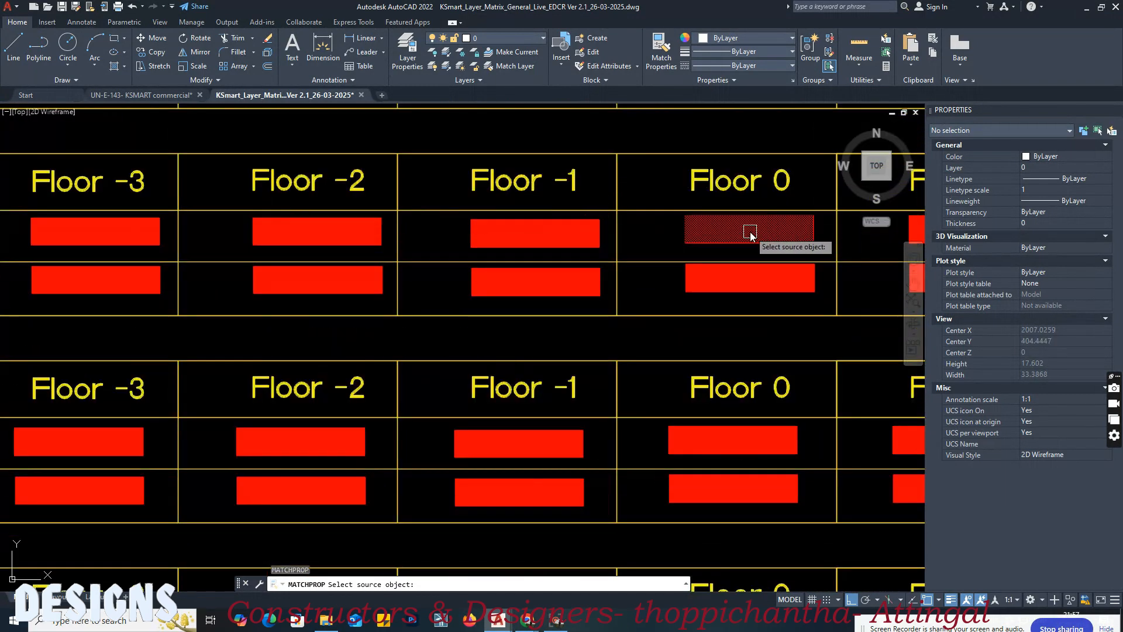
scroll(750, 231, "down", 5)
scroll(750, 232, "up", 3)
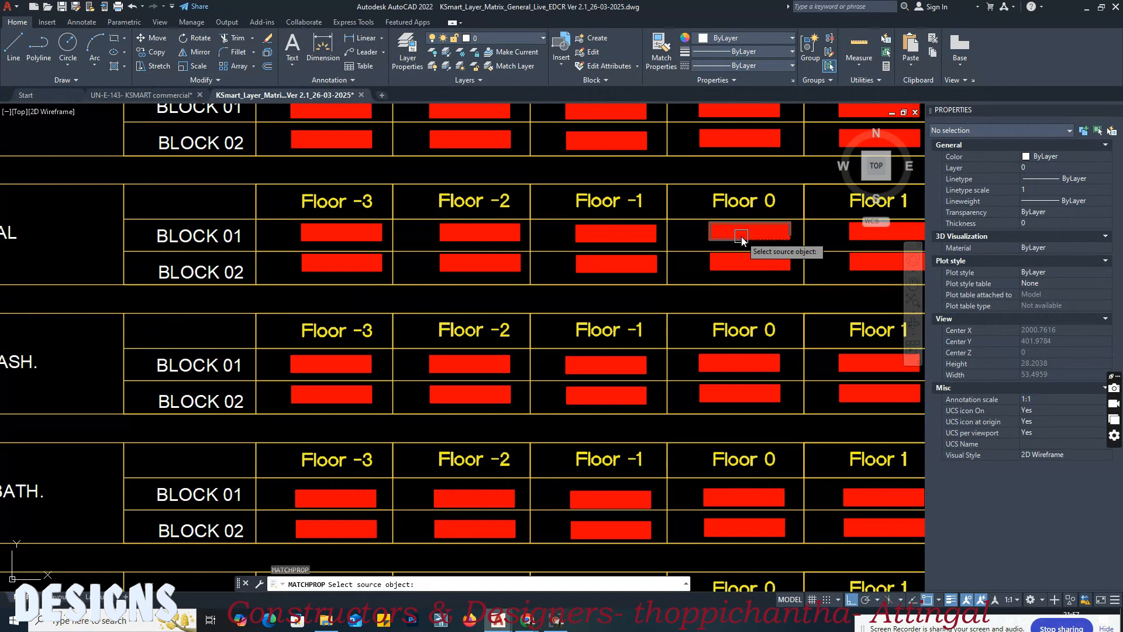
left_click(742, 237)
left_click(778, 274)
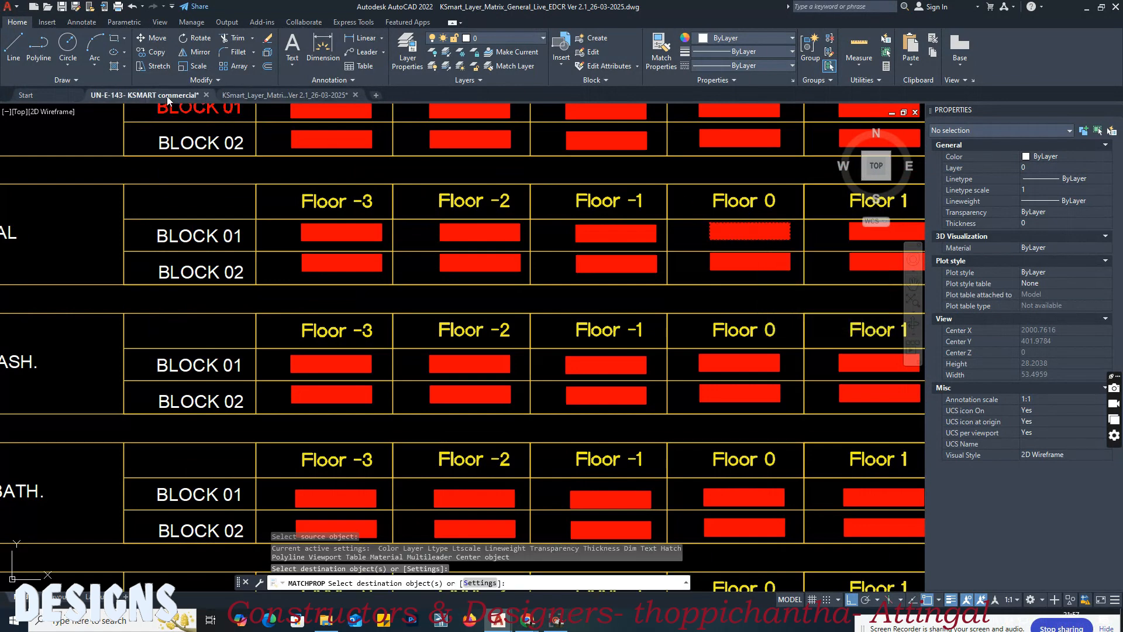
left_click(167, 96)
left_click(477, 180)
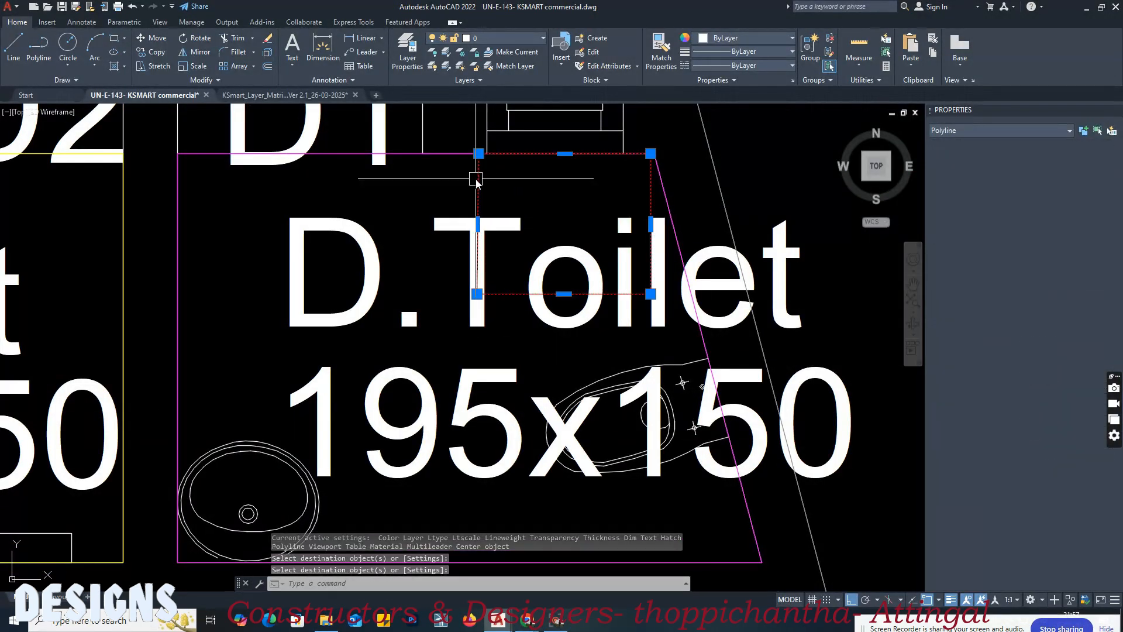
key("Return")
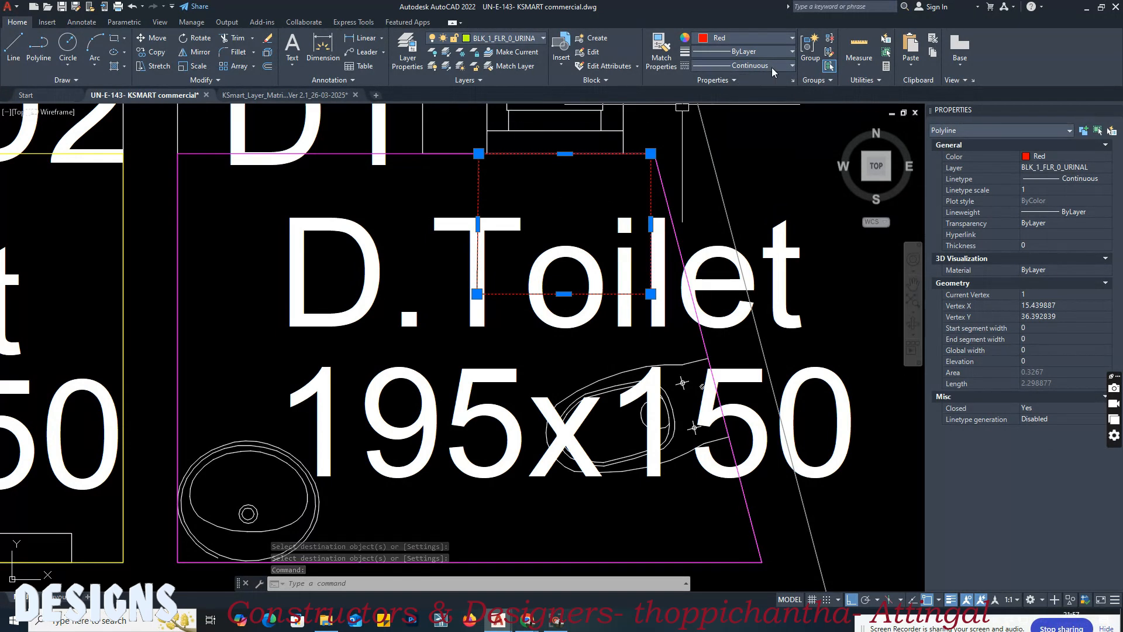
Step: Set the colour of the D.Toilet's urinal rectangle to Magenta
left_click(753, 40)
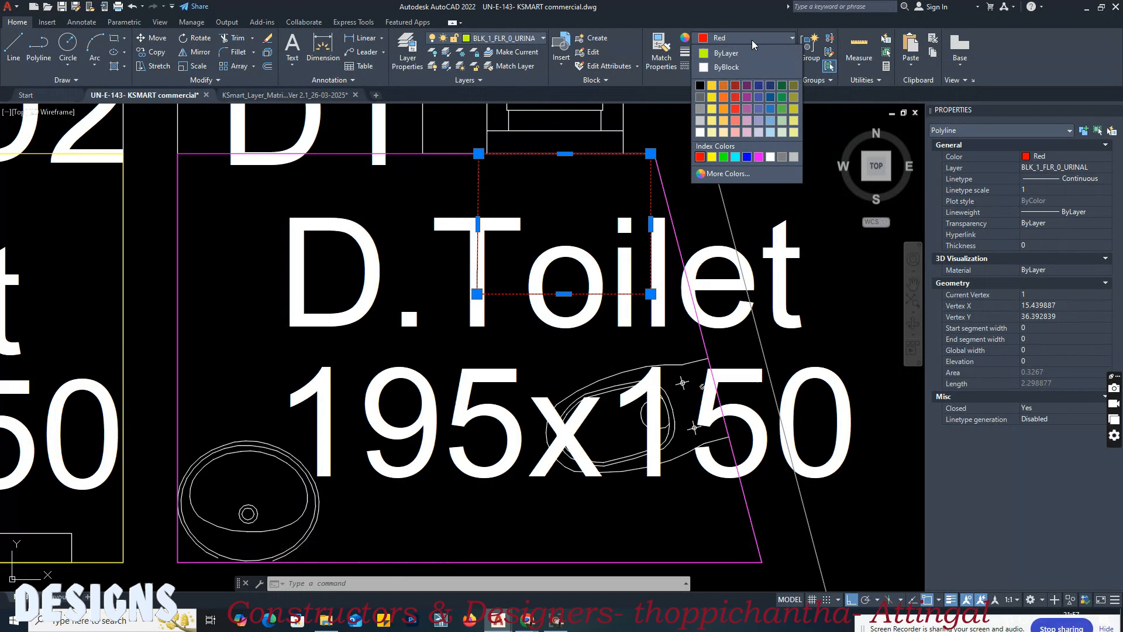
left_click(756, 157)
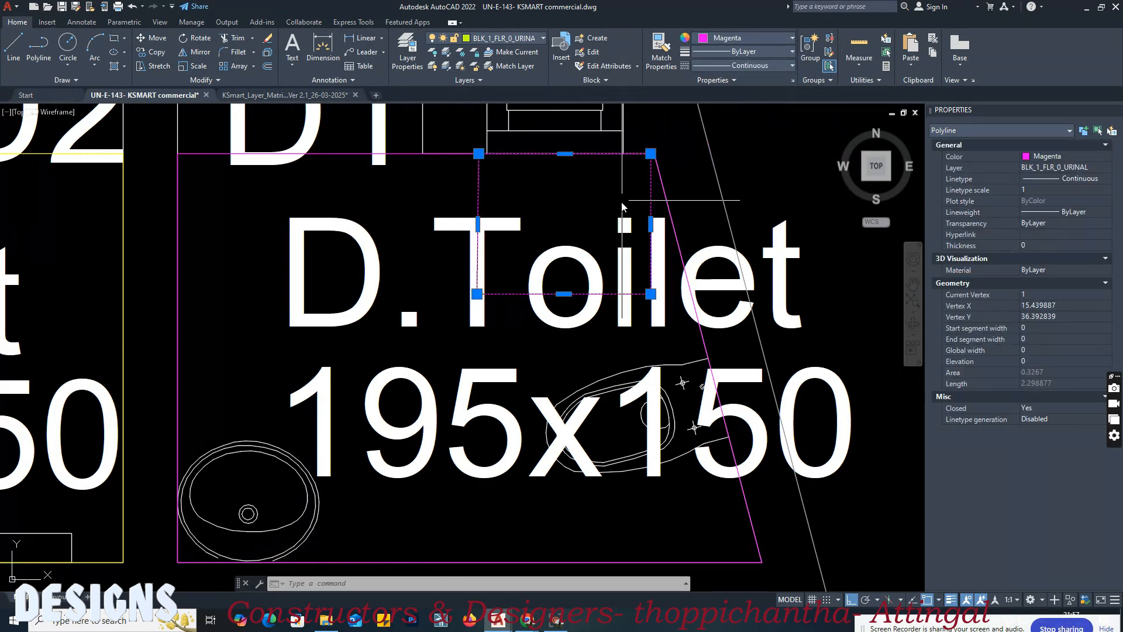
scroll(544, 263, "down", 6)
middle_click_drag(272, 265, 512, 263)
key("Escape")
Step: In the layer matrix, examine the index colour notes for sanitation facilities and the layer rows for each fixture
middle_click_drag(692, 238, 365, 277)
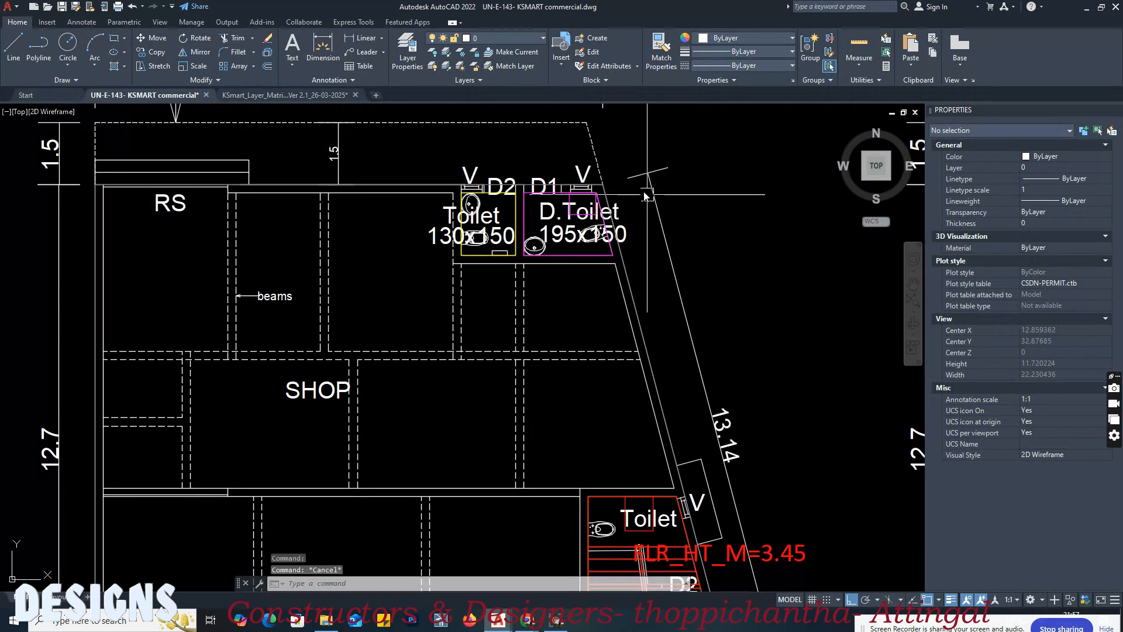
scroll(608, 193, "up", 4)
left_click(261, 95)
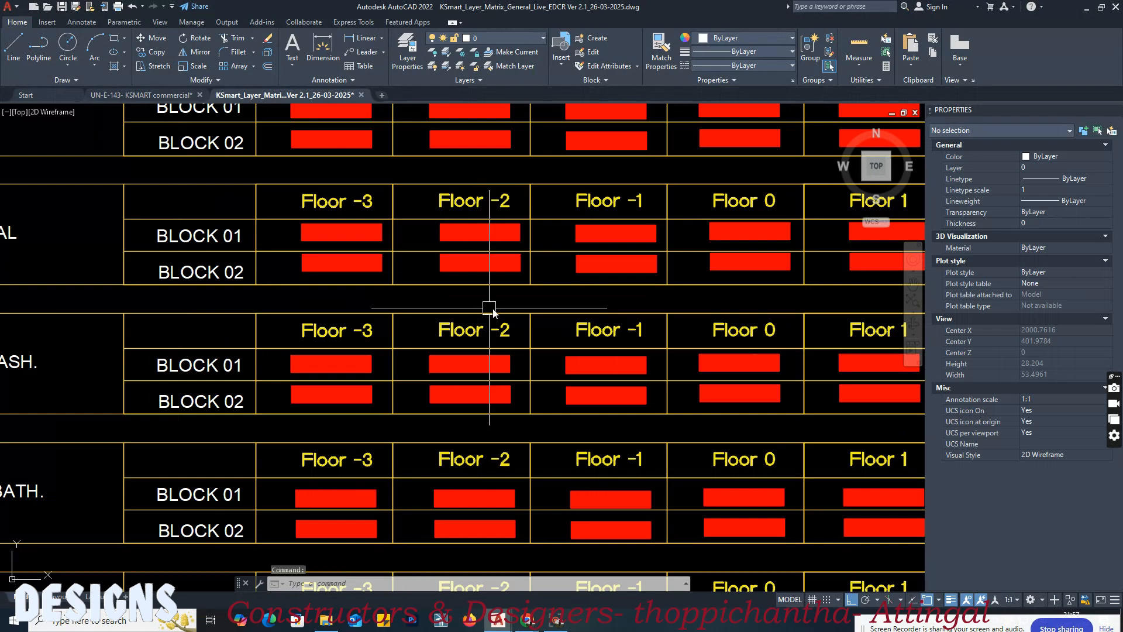
scroll(493, 312, "down", 5)
scroll(220, 356, "up", 5)
middle_click_drag(402, 187, 336, 275)
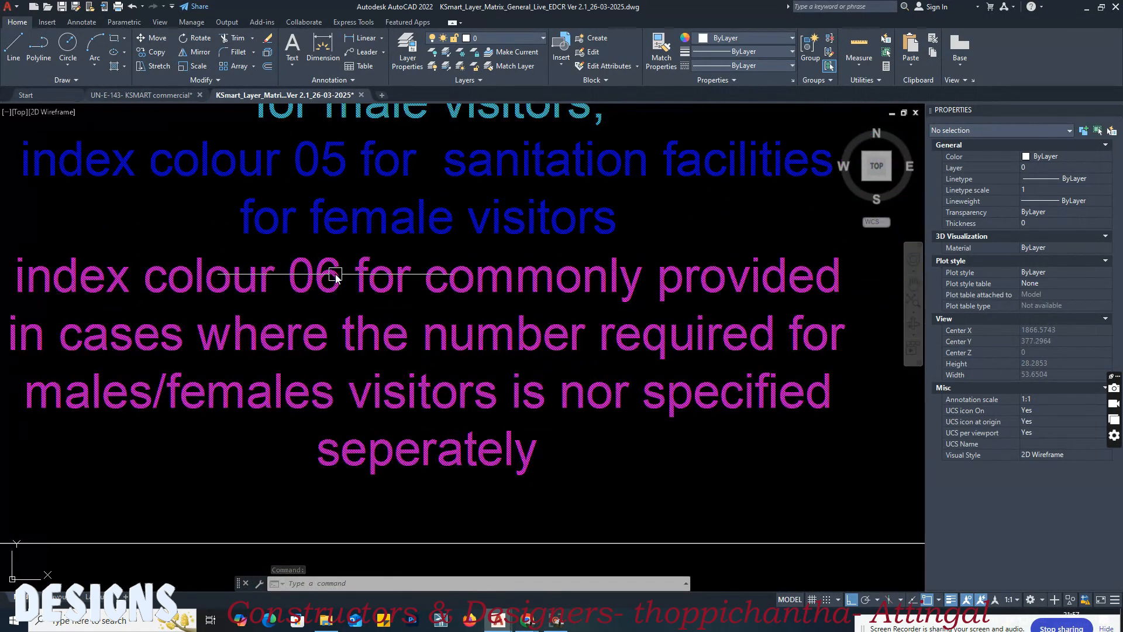
scroll(265, 319, "down", 2)
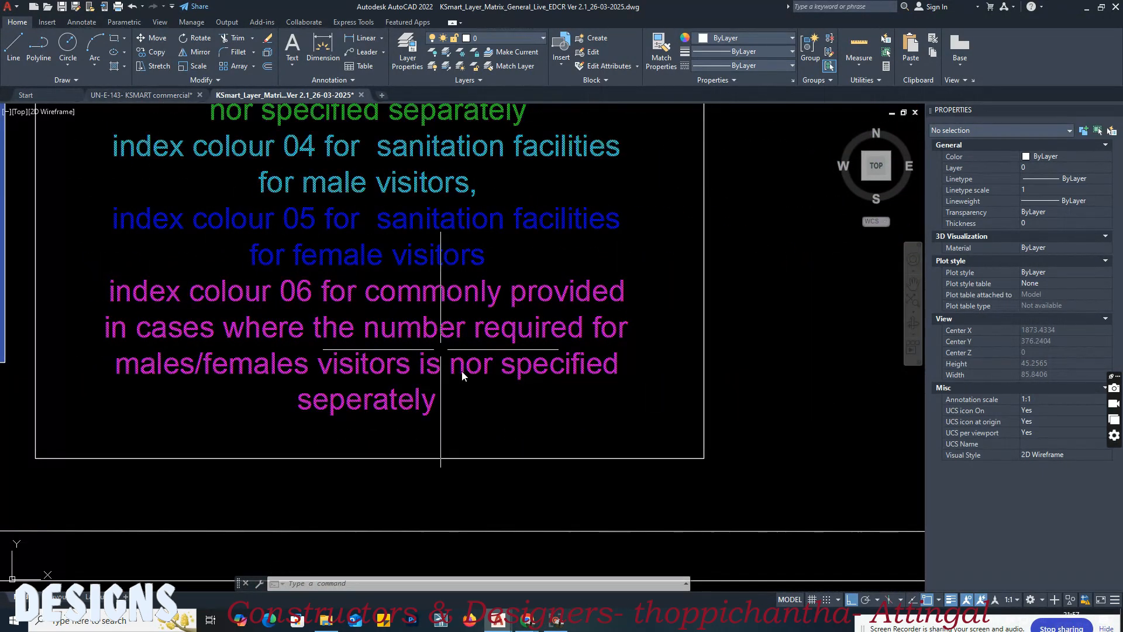
middle_click_drag(477, 375, 210, 376)
scroll(210, 378, "down", 3)
scroll(509, 249, "up", 4)
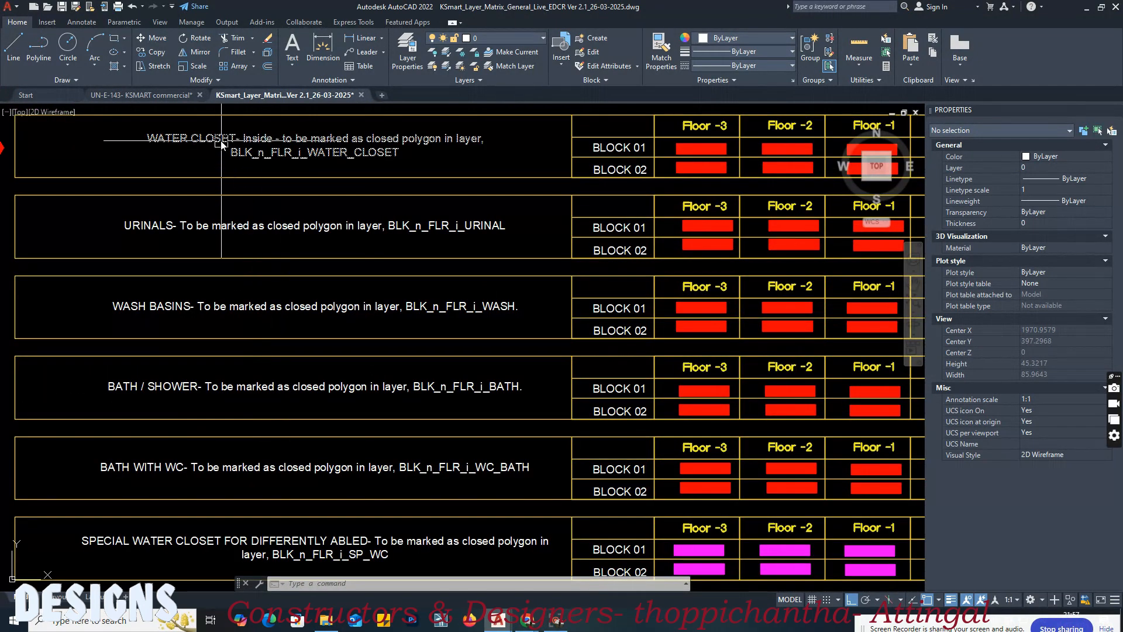
Step: In the commercial drawing, draw a rectangle with an area of about 0.35 around the 130x150 toilet's wash basin
left_click(163, 96)
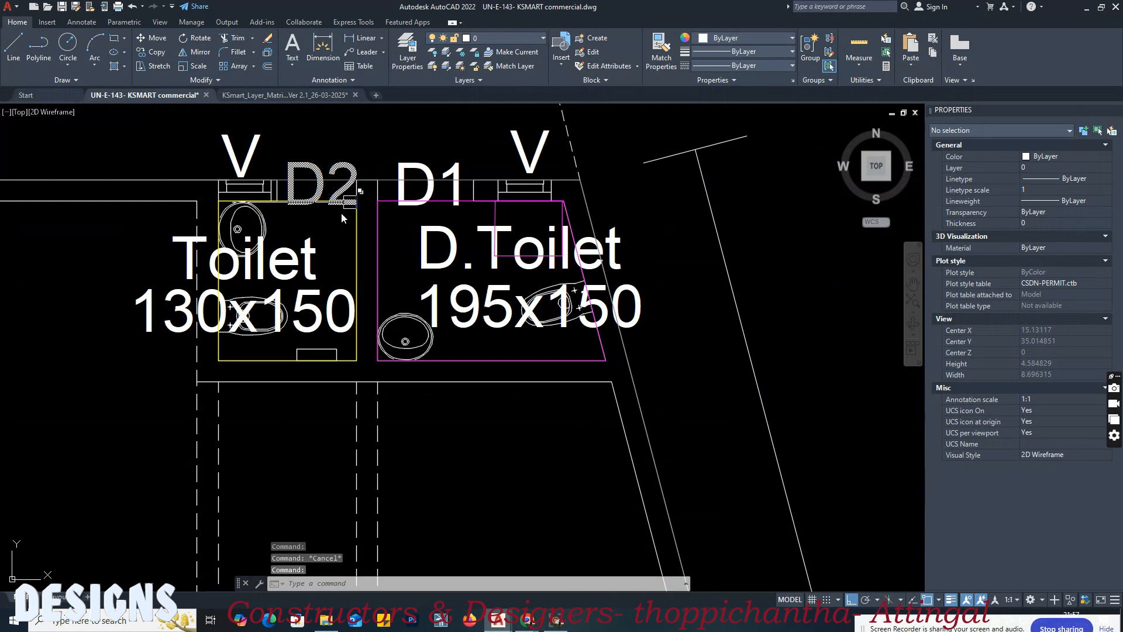
scroll(345, 404, "up", 4)
middle_click_drag(342, 403, 351, 422)
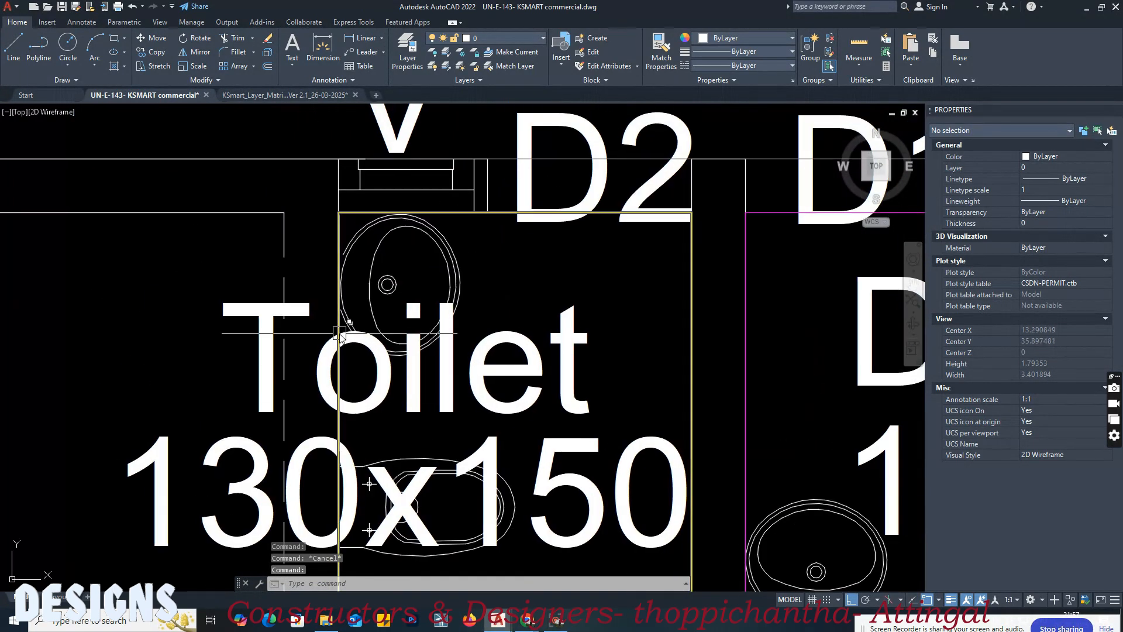
key("Return")
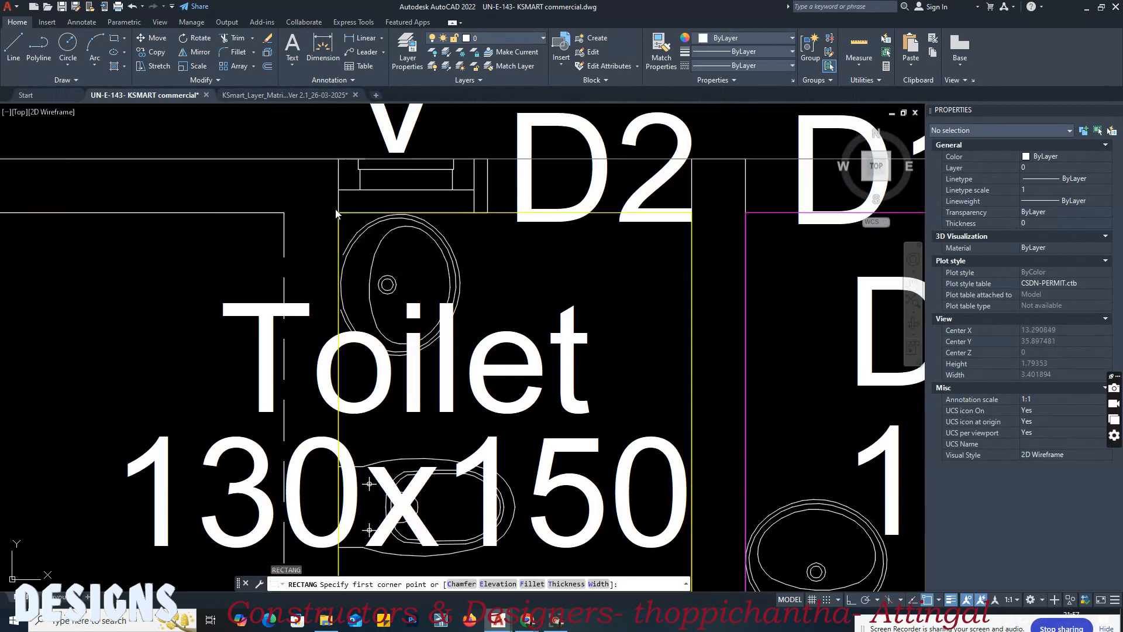
left_click(339, 214)
left_click(474, 404)
left_click(473, 317)
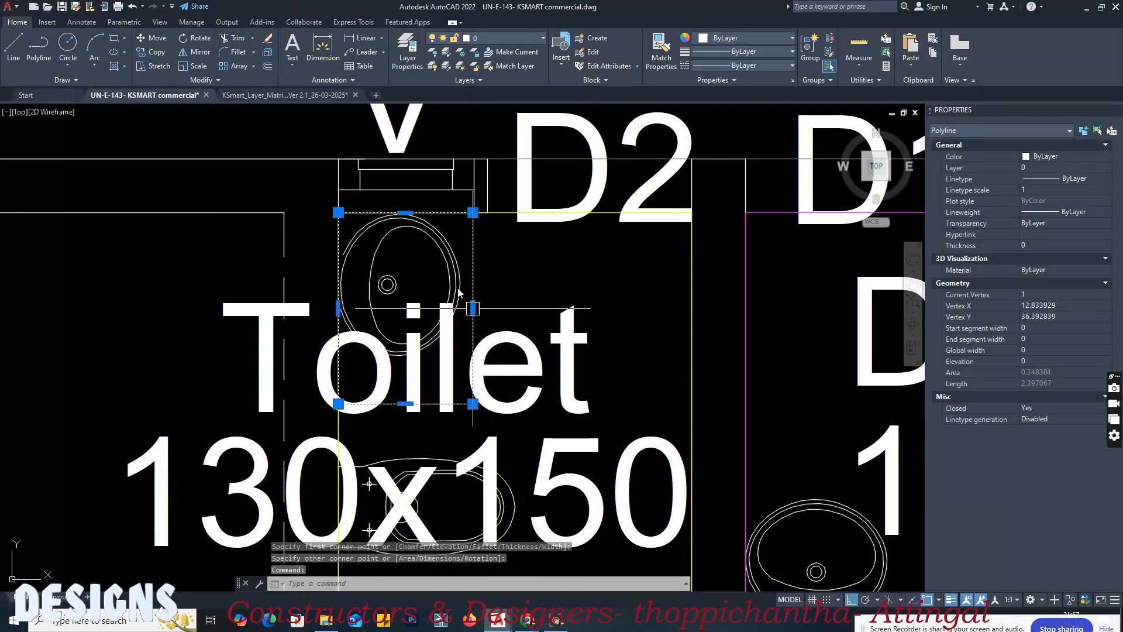
Step: Match the 130x150 toilet's basin rectangle to the layer matrix's Block 01, Floor 0 swatch for BLK_n_FLR_i_WASH
left_click(289, 96)
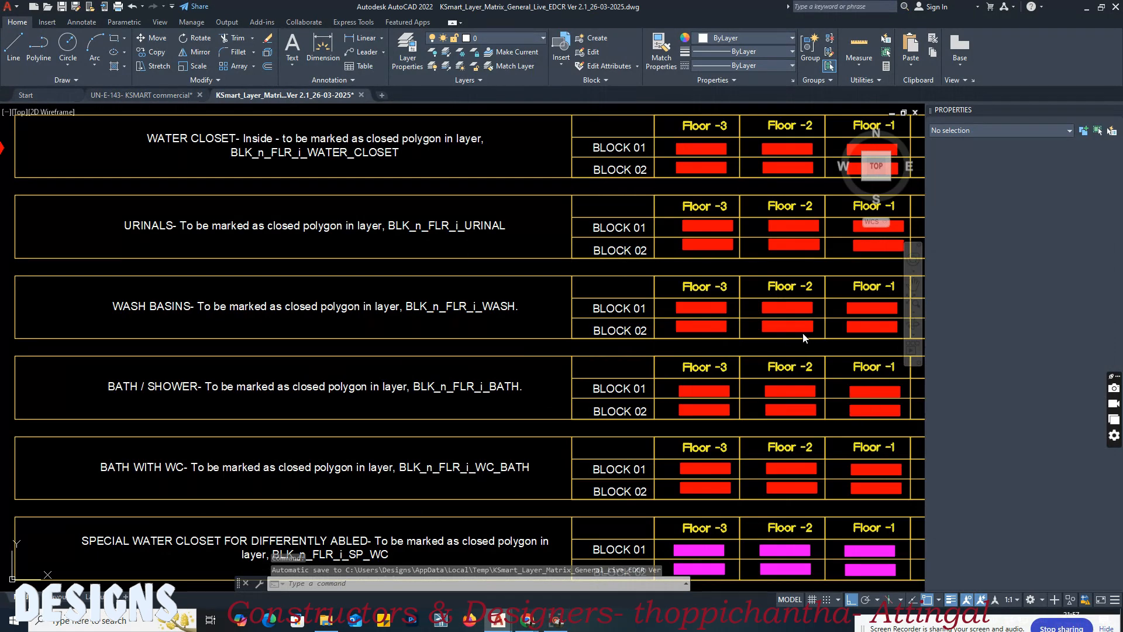
left_click(717, 341)
middle_click_drag(735, 340, 376, 338)
scroll(577, 297, "up", 4)
key("Escape")
scroll(590, 328, "up", 2)
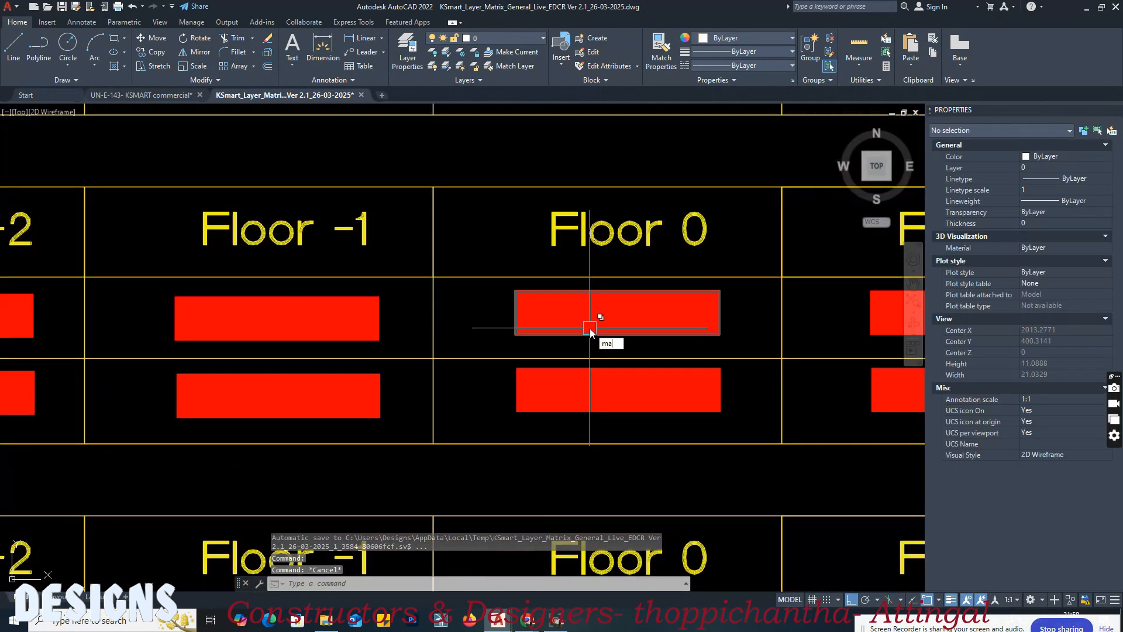
type("ma")
key("Return")
left_click(601, 306)
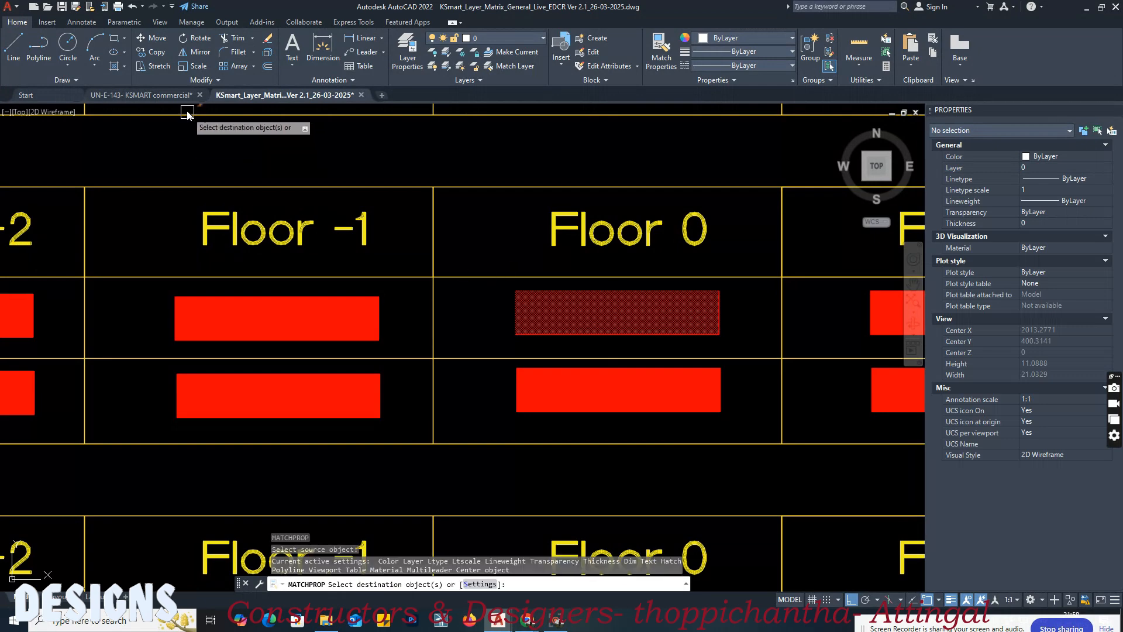
left_click(171, 93)
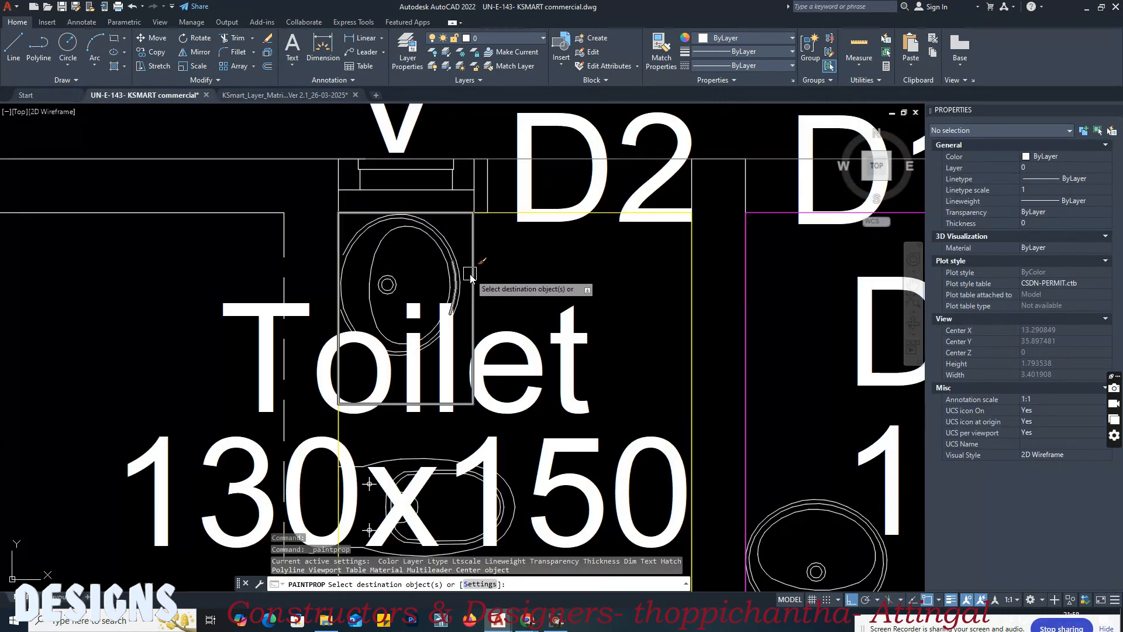
left_click(473, 254)
key("Return")
Step: Set the colour of the 130x150 toilet's basin rectangle to index colour 2
left_click(473, 254)
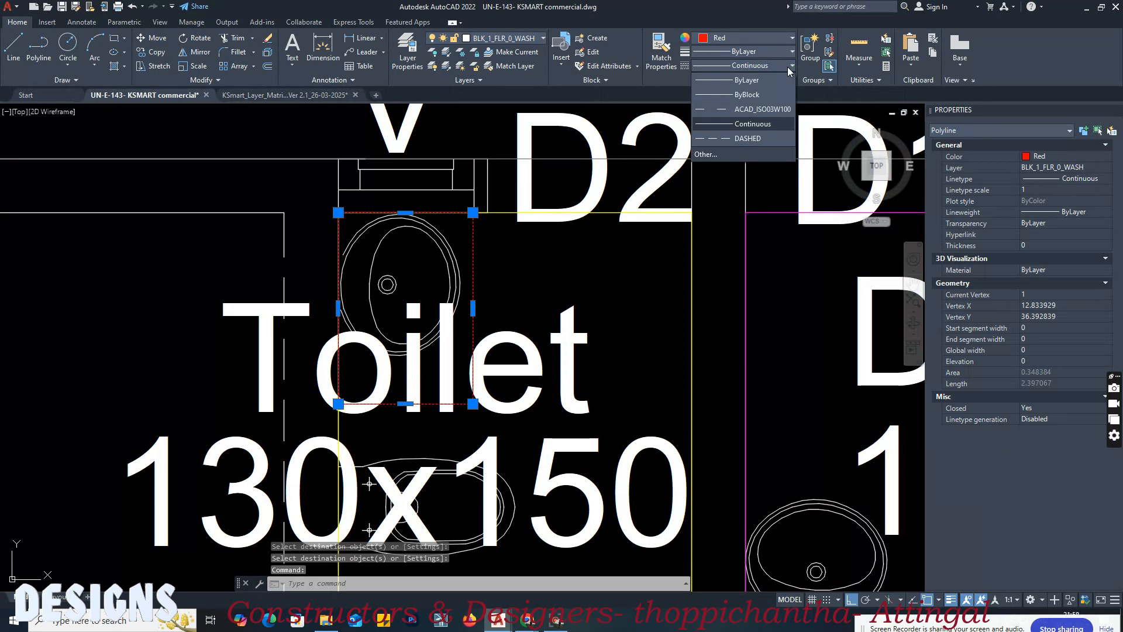
left_click(768, 36)
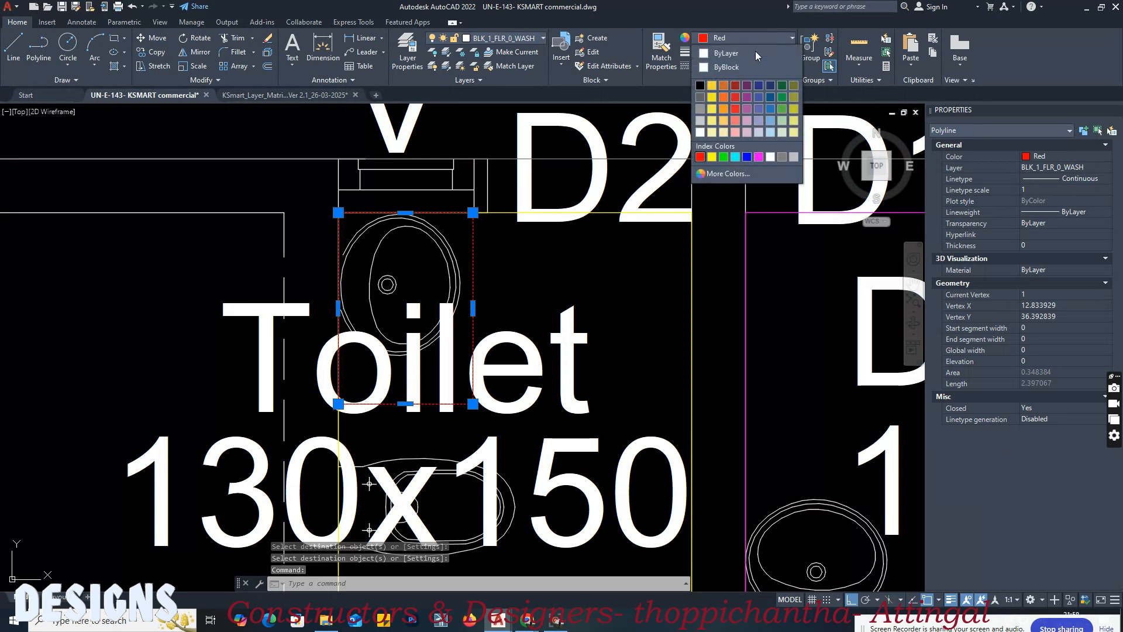
left_click(731, 173)
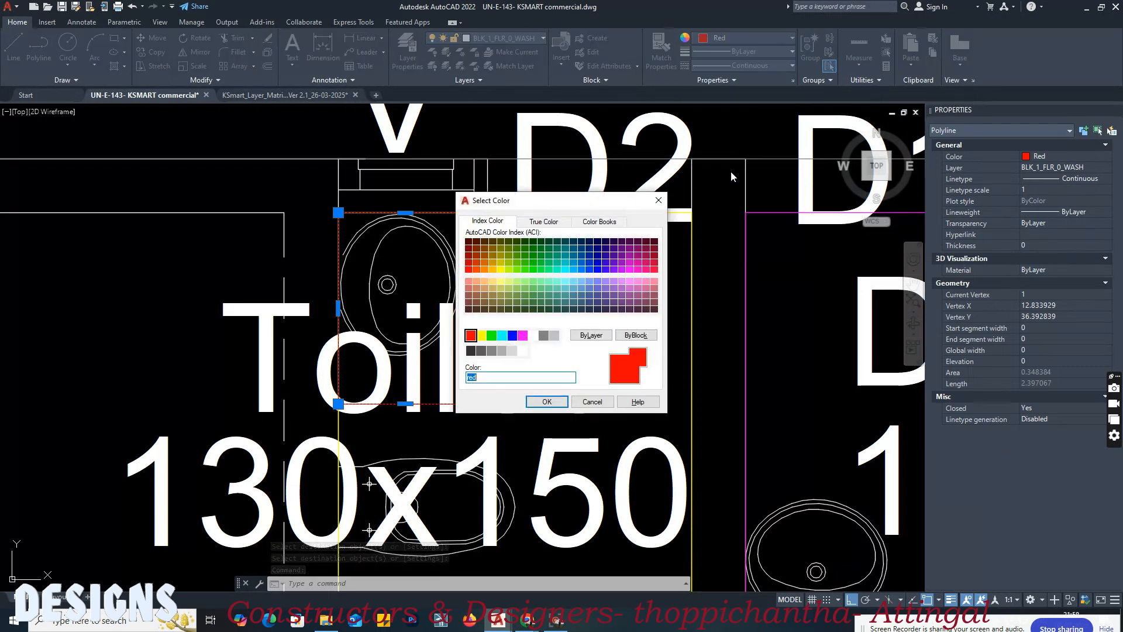
type("2")
key("Return")
key("Escape")
Step: Draw a rectangle with an area of about 0.37 around the D.Toilet's wash basin
scroll(445, 354, "down", 5)
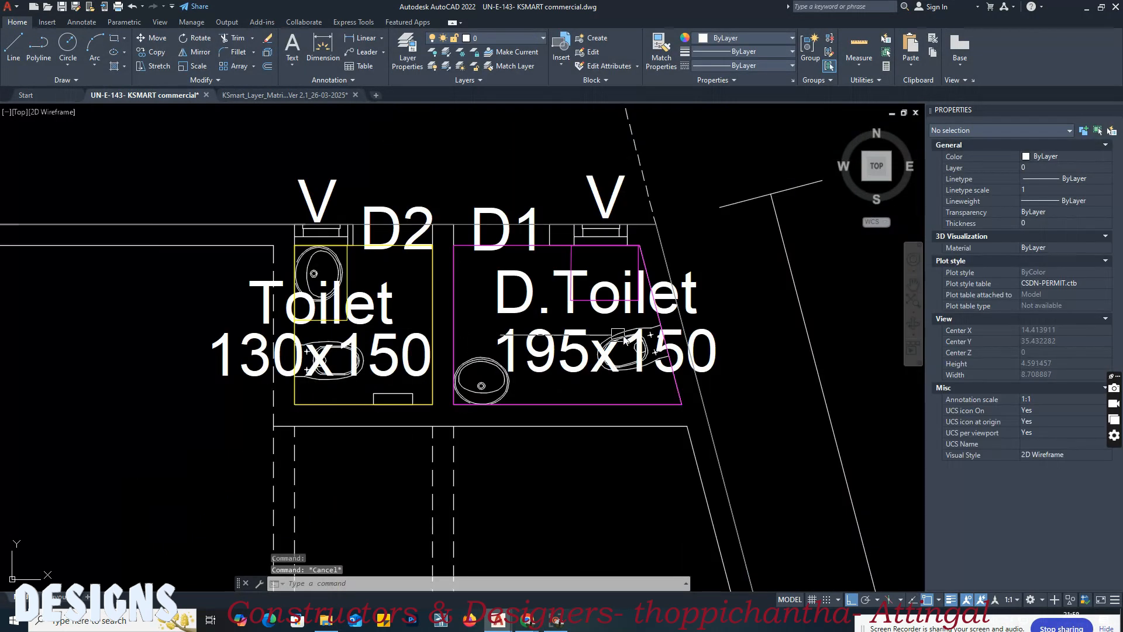
scroll(446, 354, "up", 2)
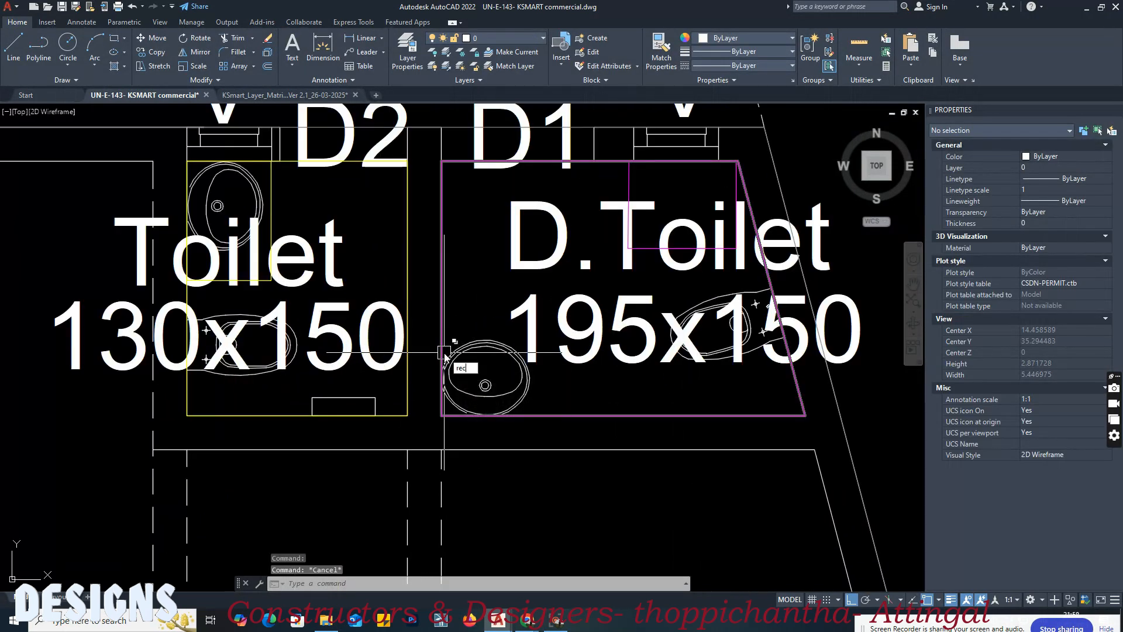
key("Return")
left_click(442, 331)
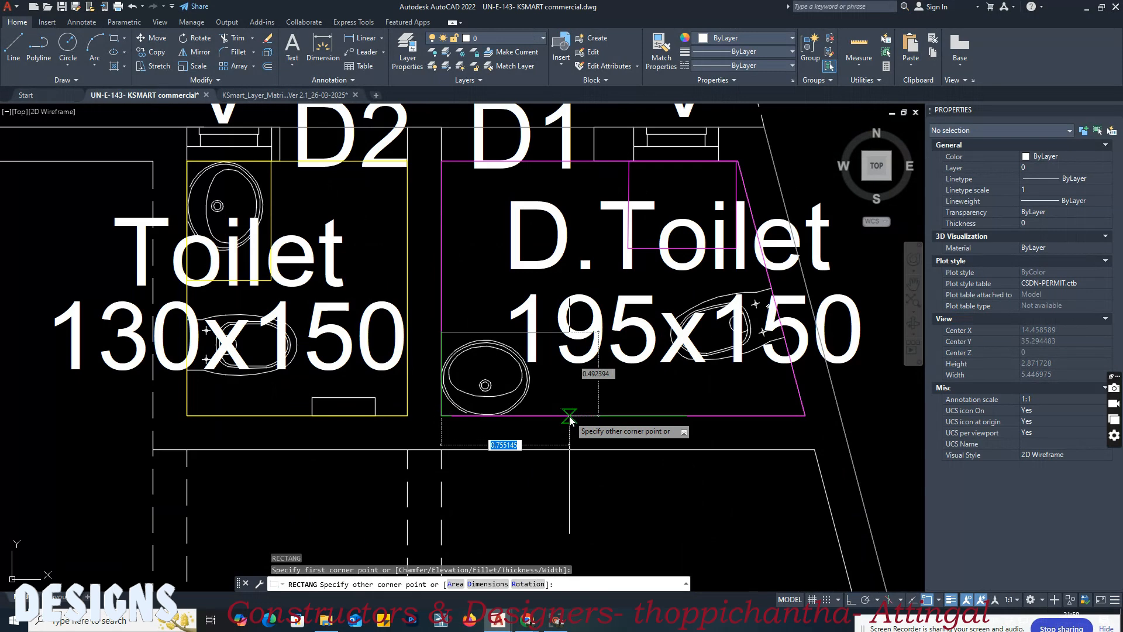
left_click(568, 415)
left_click(572, 397)
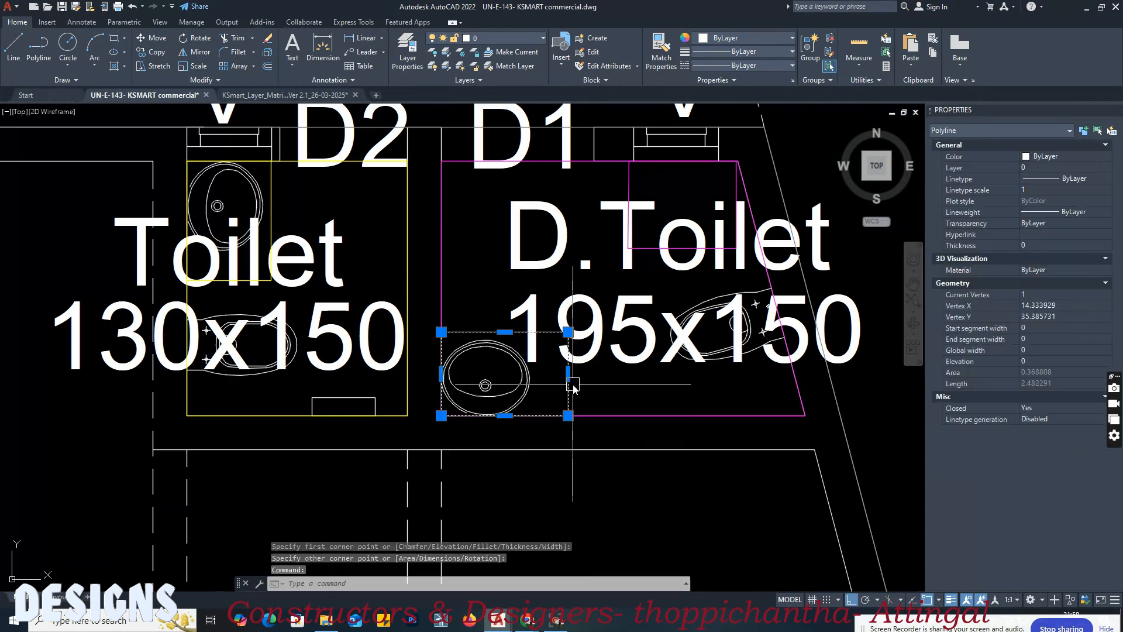
key("Escape")
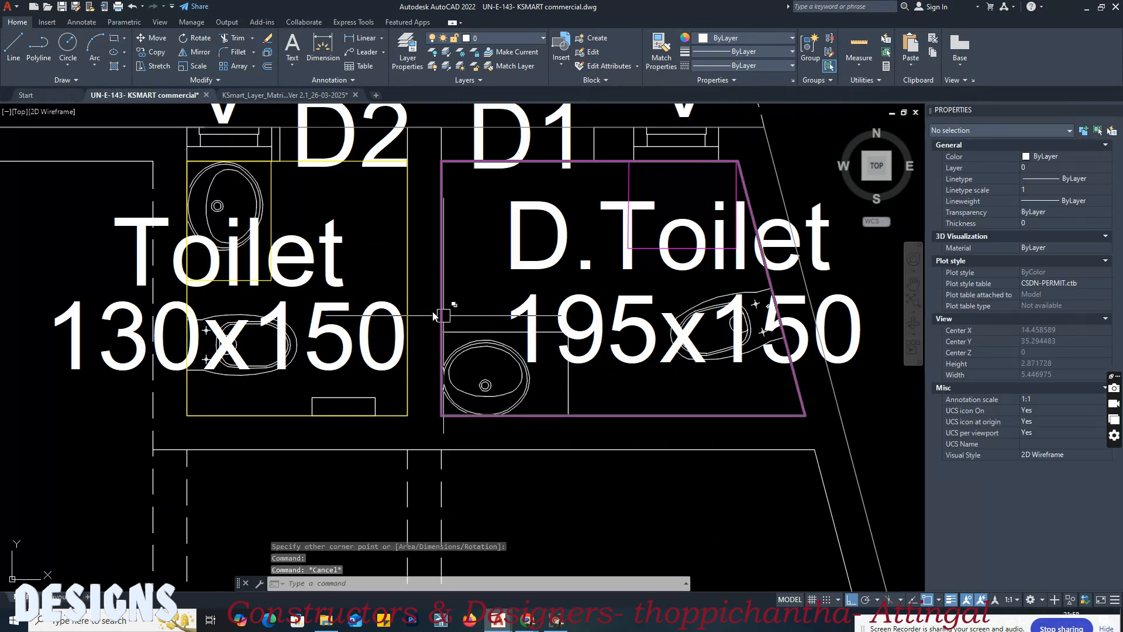
Step: Match the D.Toilet's basin rectangle to the properties of the 130x150 toilet's basin rectangle
type("ma")
key("Return")
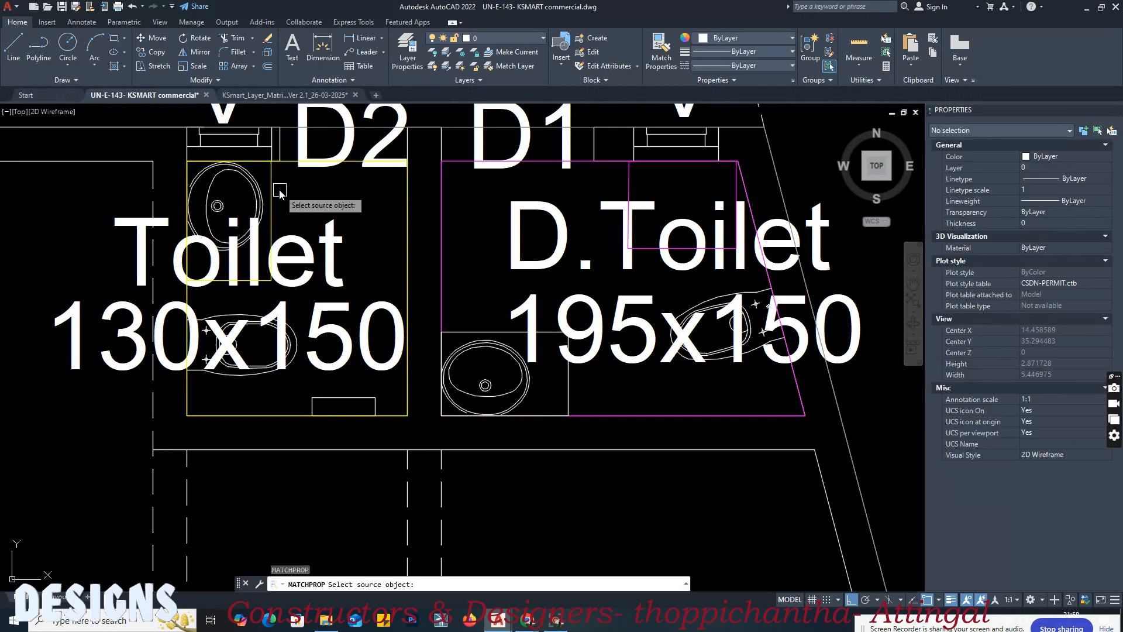
left_click(270, 199)
left_click(572, 387)
key("Return")
Step: Set the colour of the D.Toilet's basin rectangle to index colour 6
left_click(567, 386)
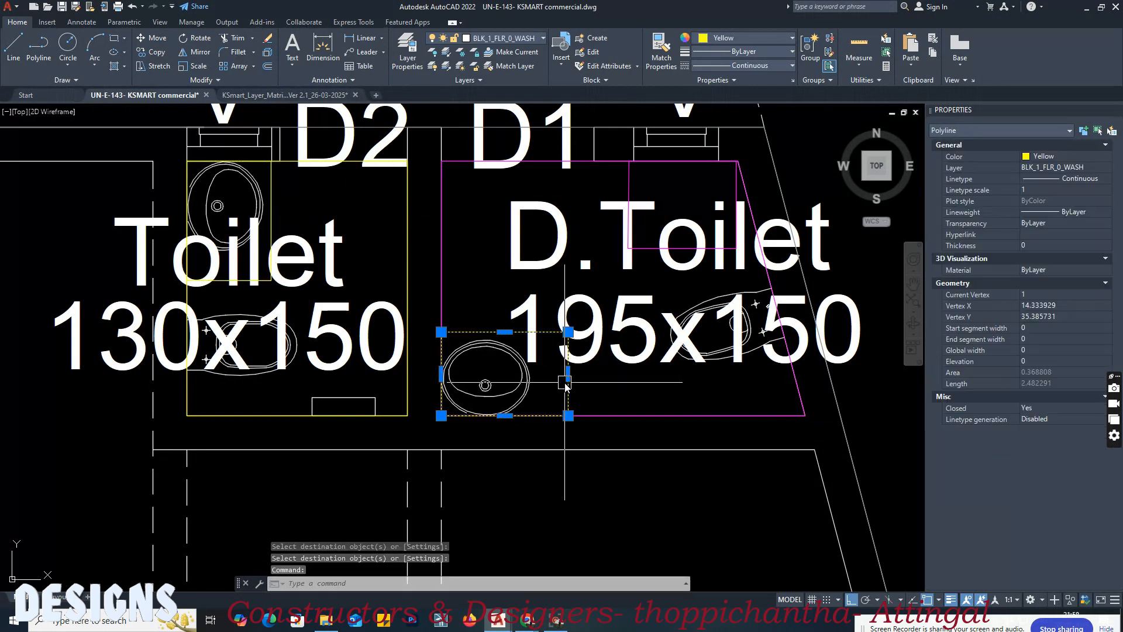
left_click(749, 38)
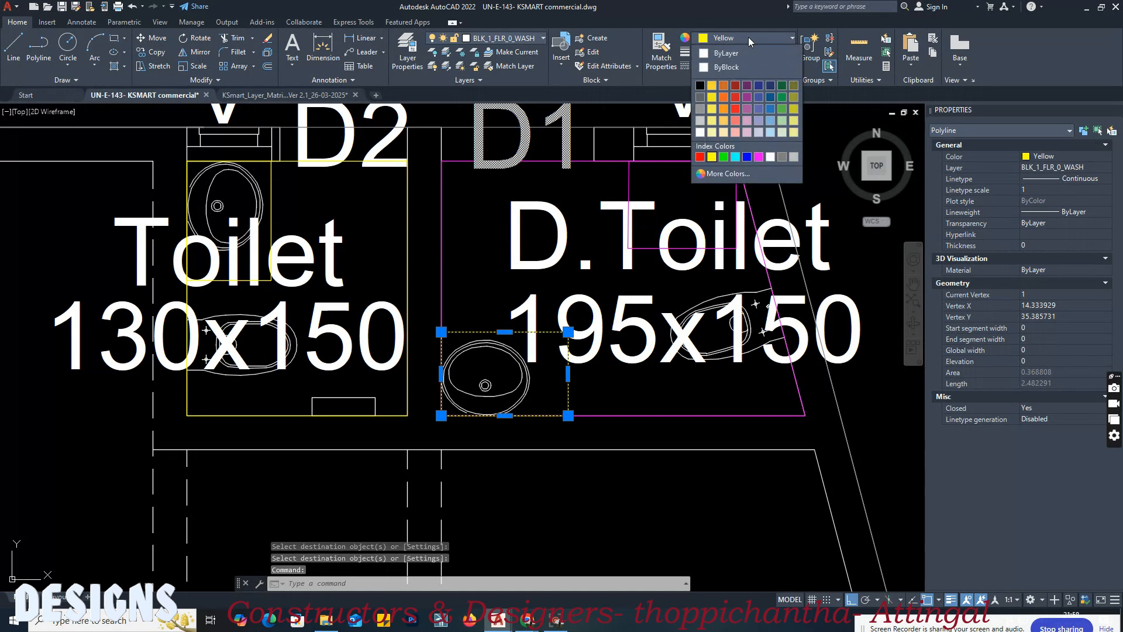
left_click(736, 172)
type("6")
key("Return")
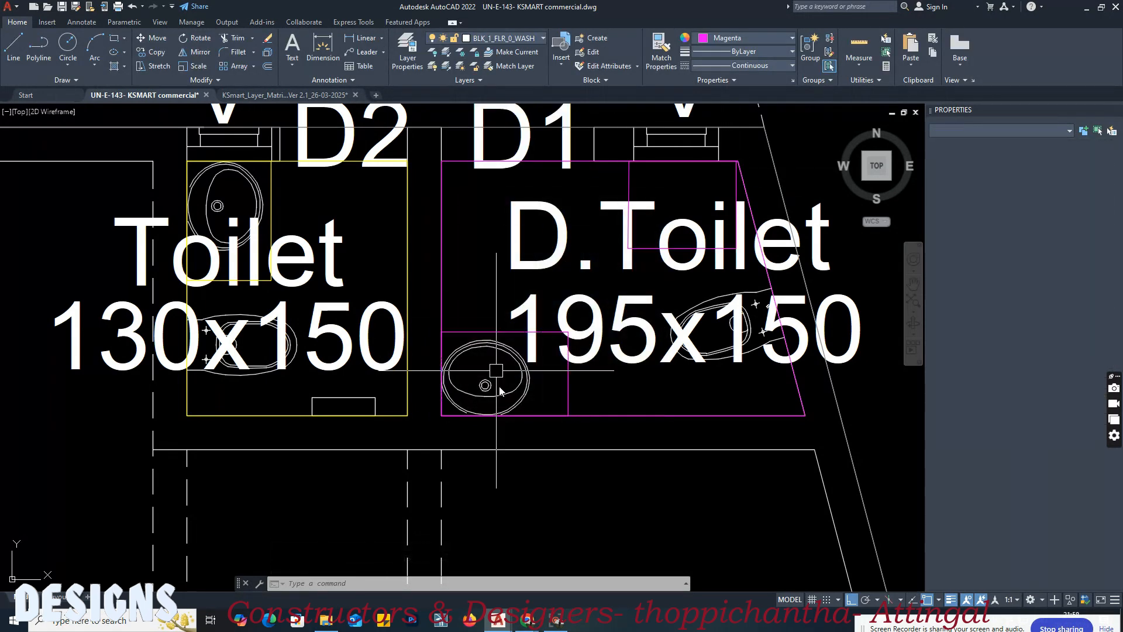
key("Escape")
scroll(588, 314, "down", 6)
middle_click_drag(579, 410, 544, 239)
scroll(596, 455, "up", 4)
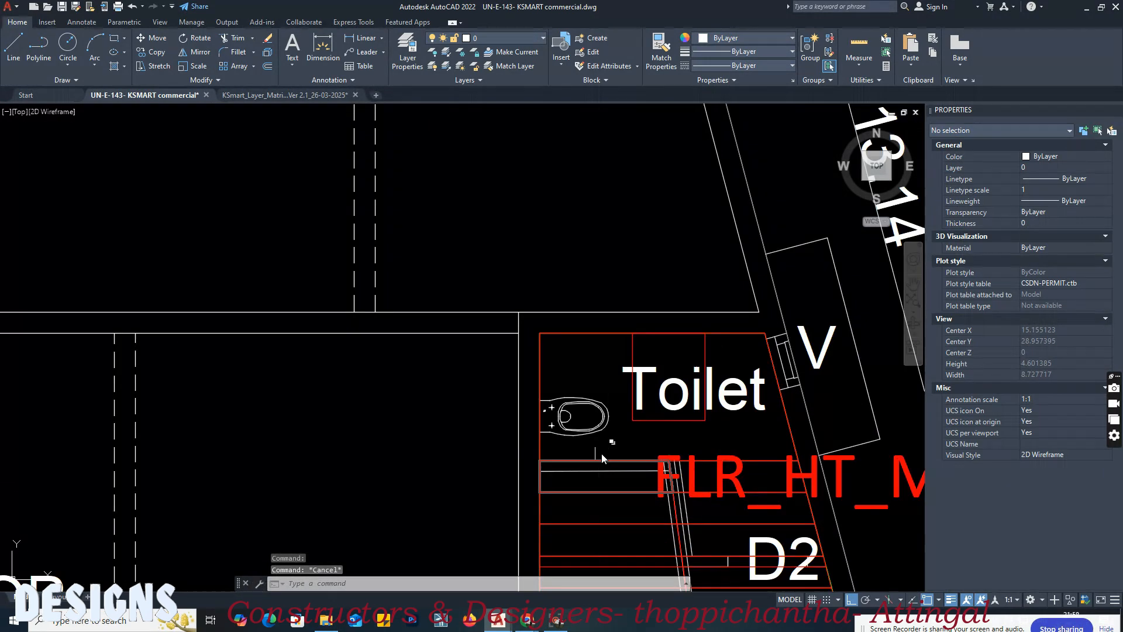
scroll(545, 356, "up", 2)
scroll(531, 328, "down", 2)
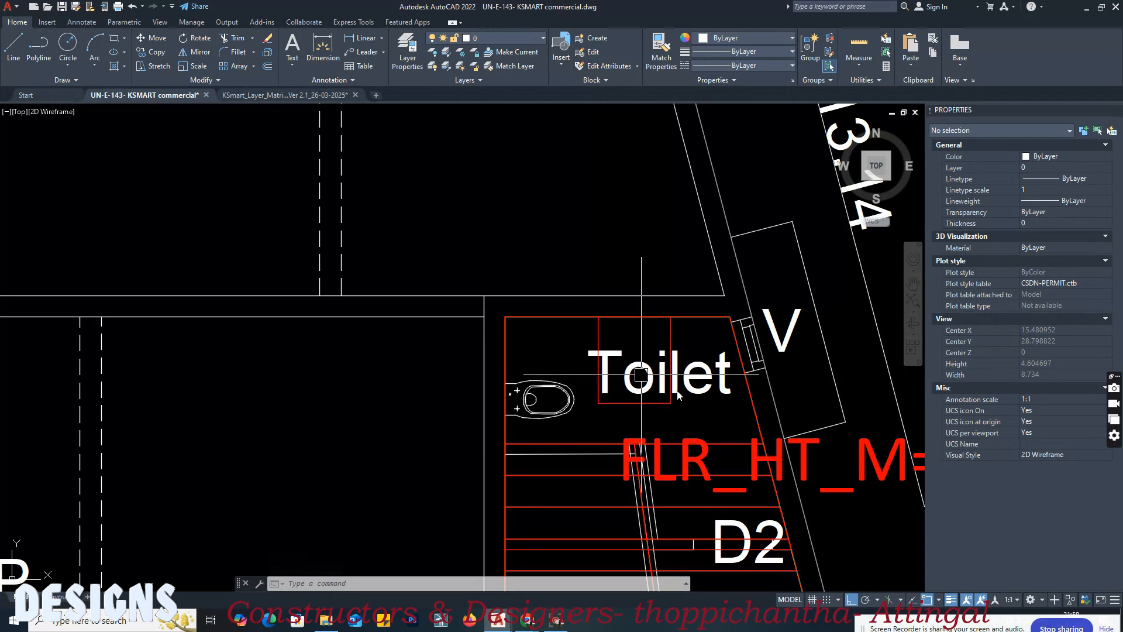
scroll(735, 405, "up", 2)
key("Return")
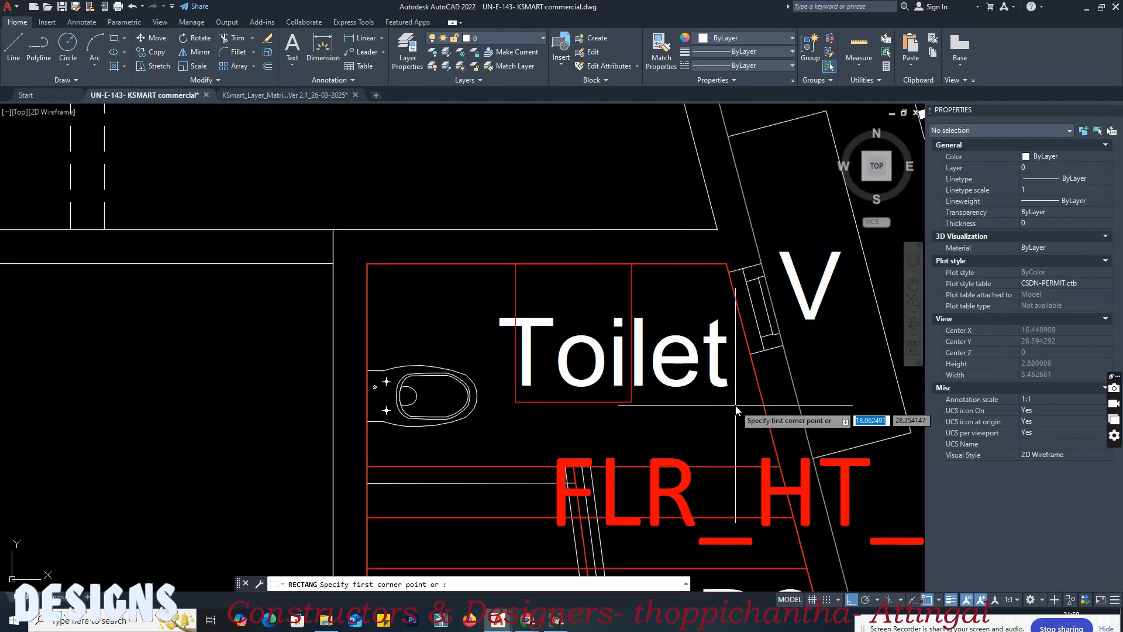
middle_click_drag(735, 405, 716, 274)
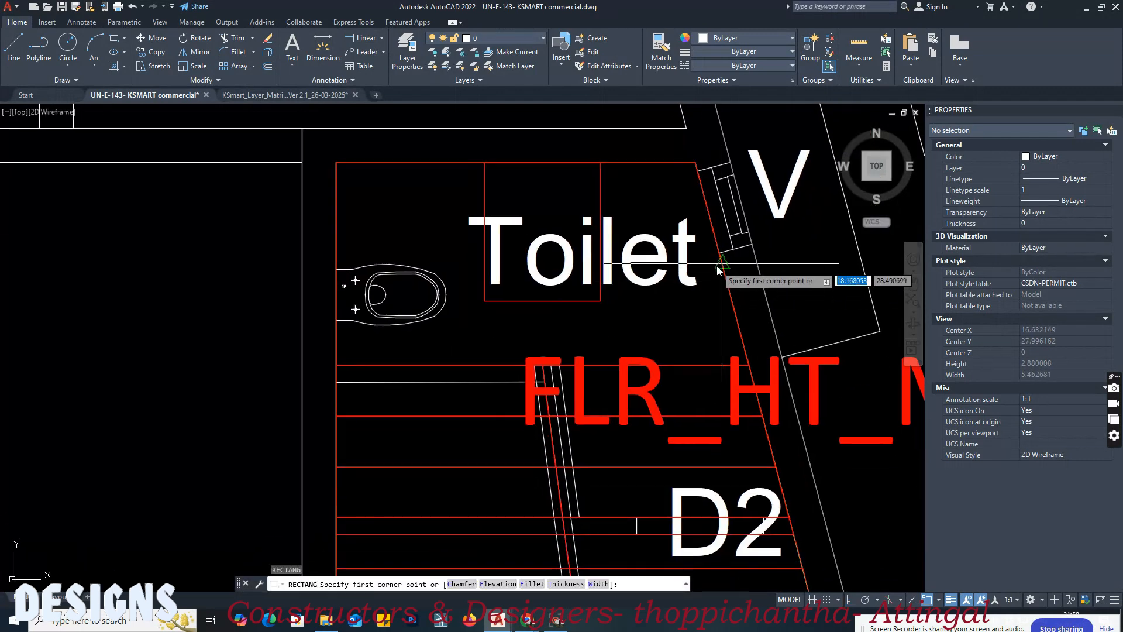
left_click(722, 263)
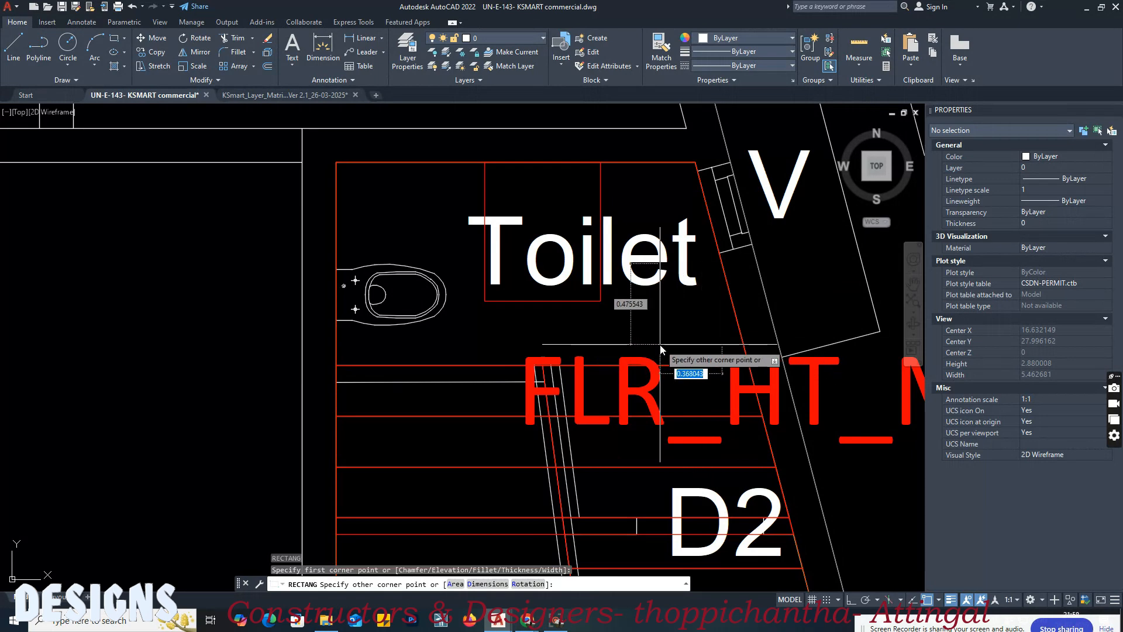
key("Escape")
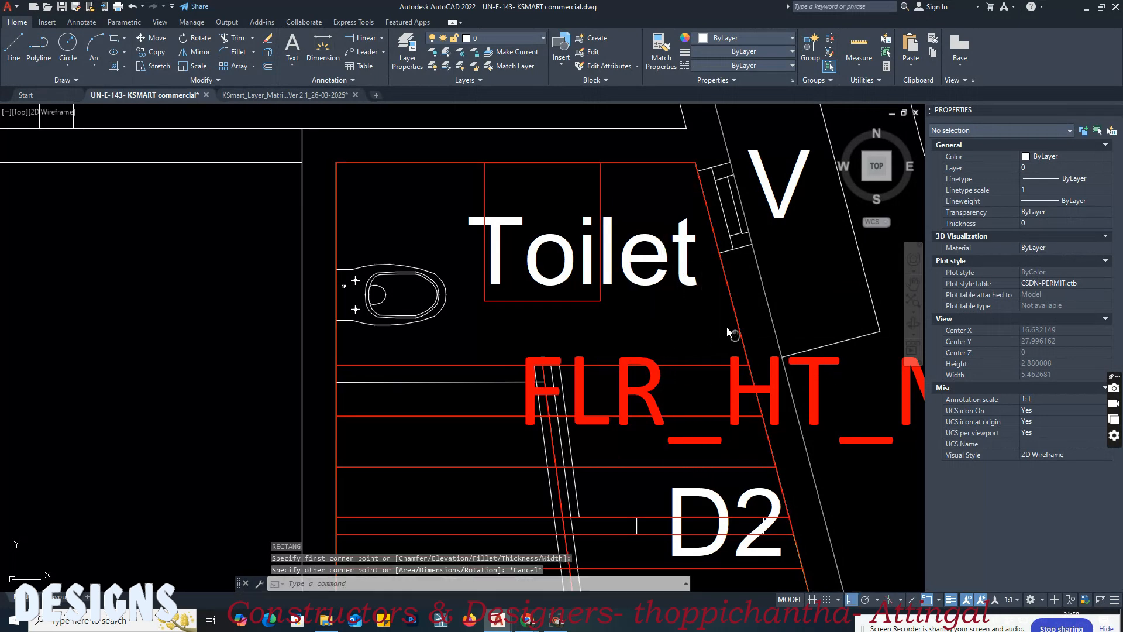
middle_click_drag(732, 334, 717, 316)
middle_click_drag(579, 299, 689, 326)
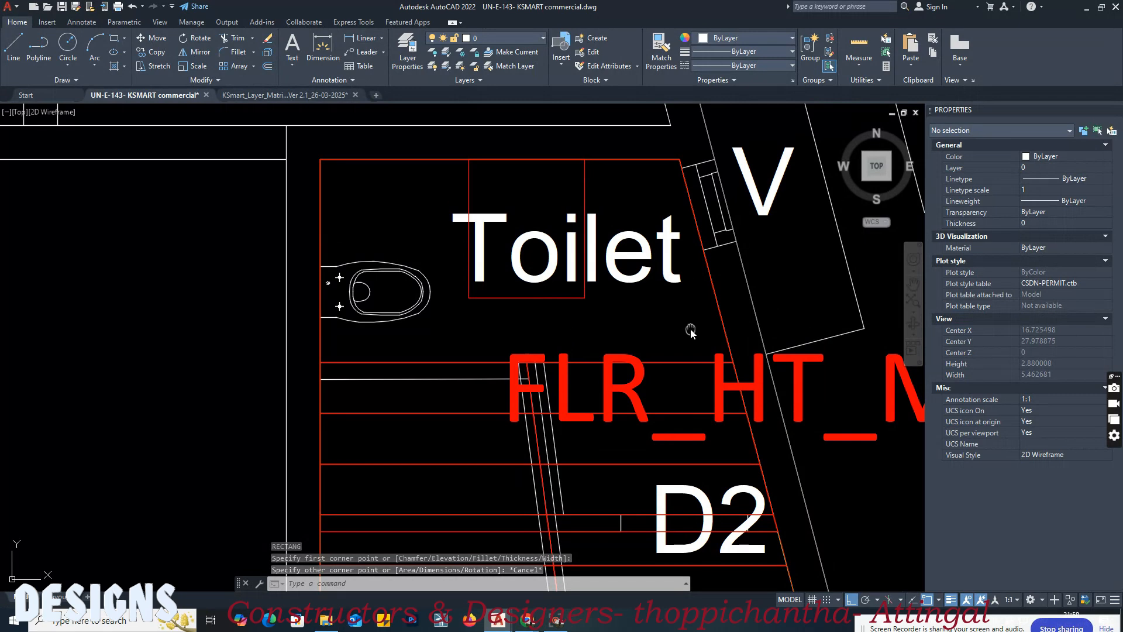
scroll(689, 332, "down", 6)
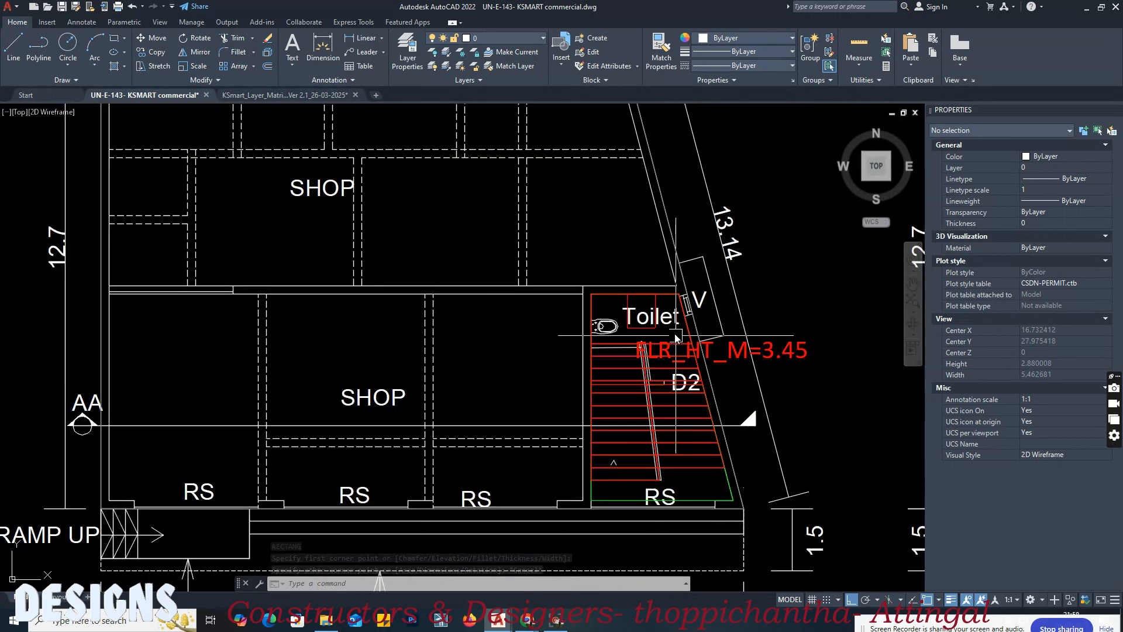
middle_click_drag(685, 316, 704, 398)
middle_click_drag(572, 196, 522, 321)
scroll(584, 218, "up", 5)
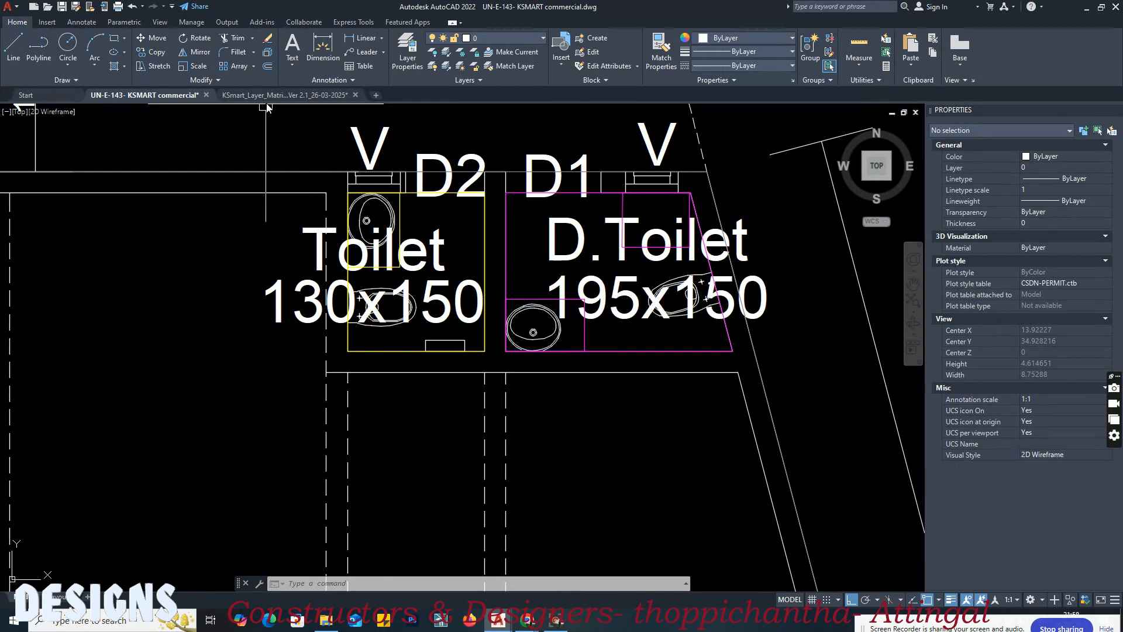
Step: In the adjacent first-floor plan, draw a rectangle with an area of 1.95 along the inner walls of the 130x150 toilet
scroll(305, 214, "down", 3)
middle_click_drag(549, 291, 364, 266)
middle_click_drag(619, 306, 494, 277)
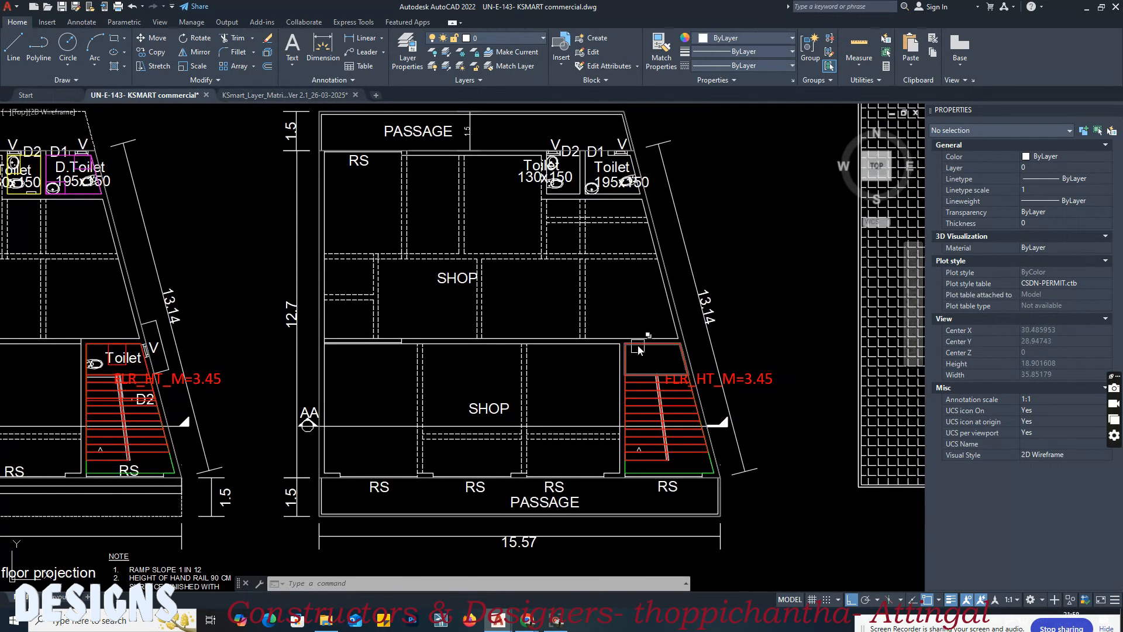
scroll(568, 154, "up", 7)
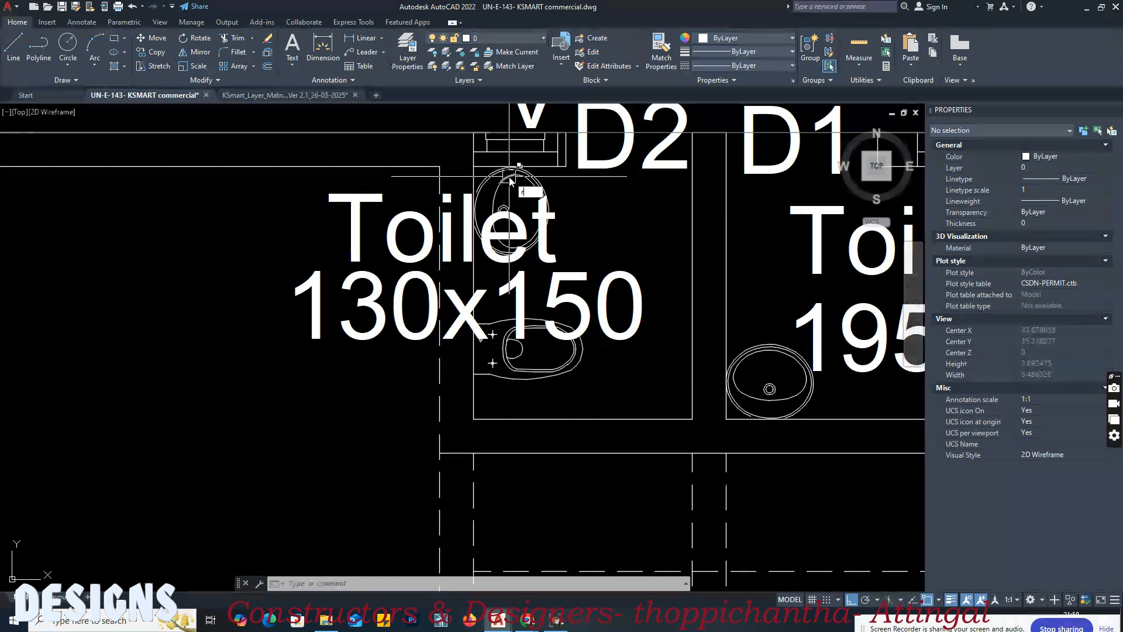
key("Return")
left_click(473, 166)
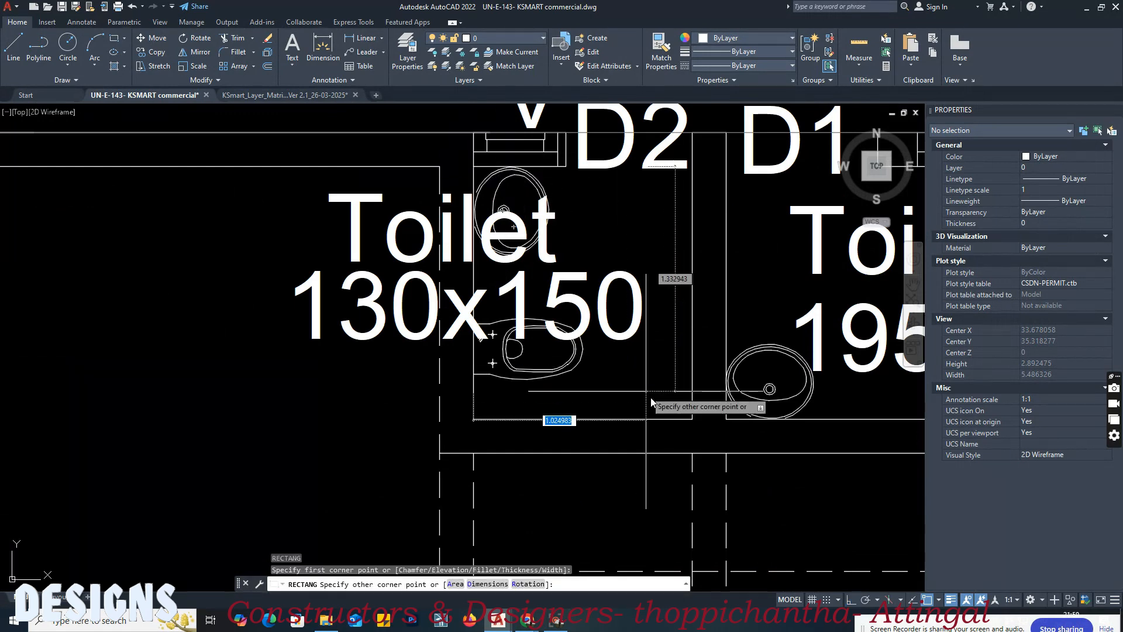
left_click(685, 420)
Step: Draw a rectangle in the first floor's 195x150 toilet, reaching from the corner beside the basin to the slanted wall's upper end
middle_click_drag(684, 418, 541, 430)
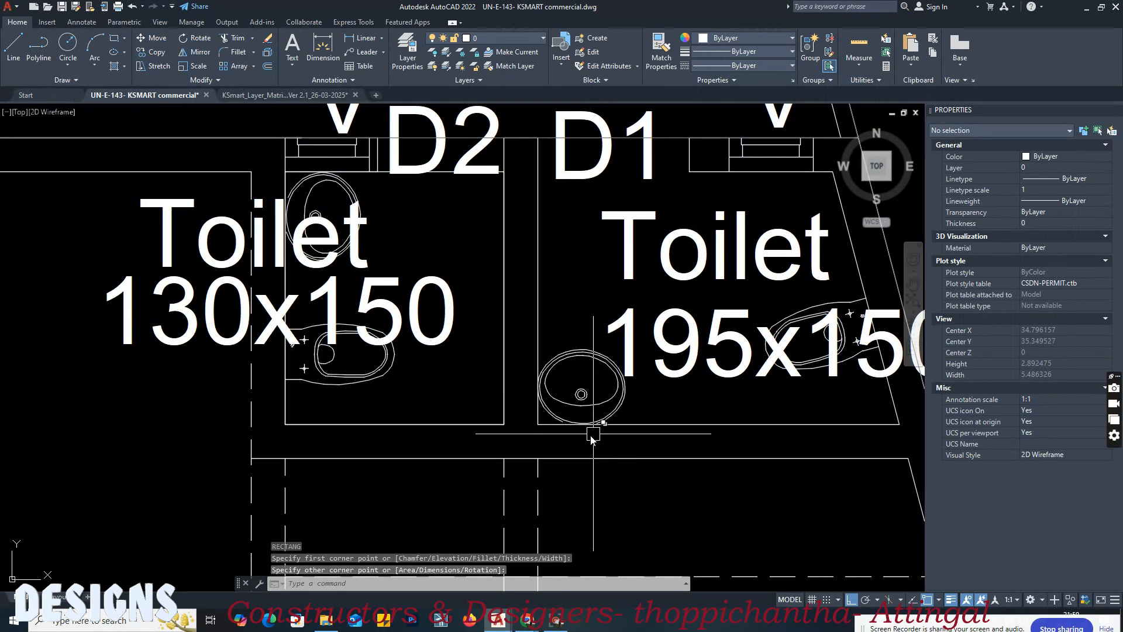
key("Return")
left_click(537, 425)
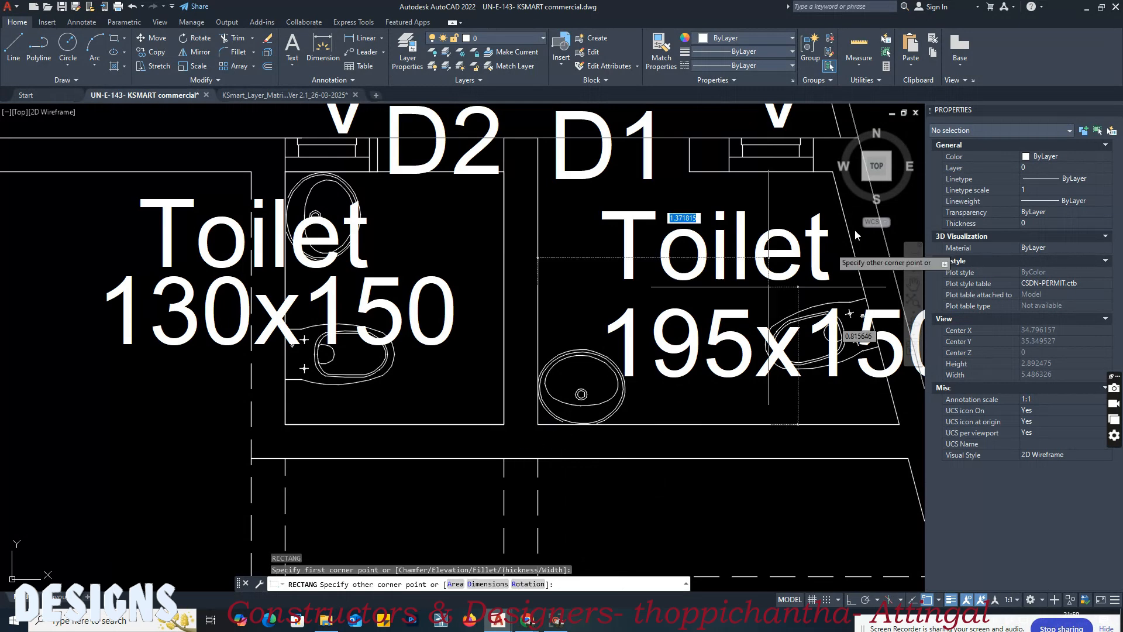
left_click(832, 172)
middle_click_drag(802, 346, 662, 330)
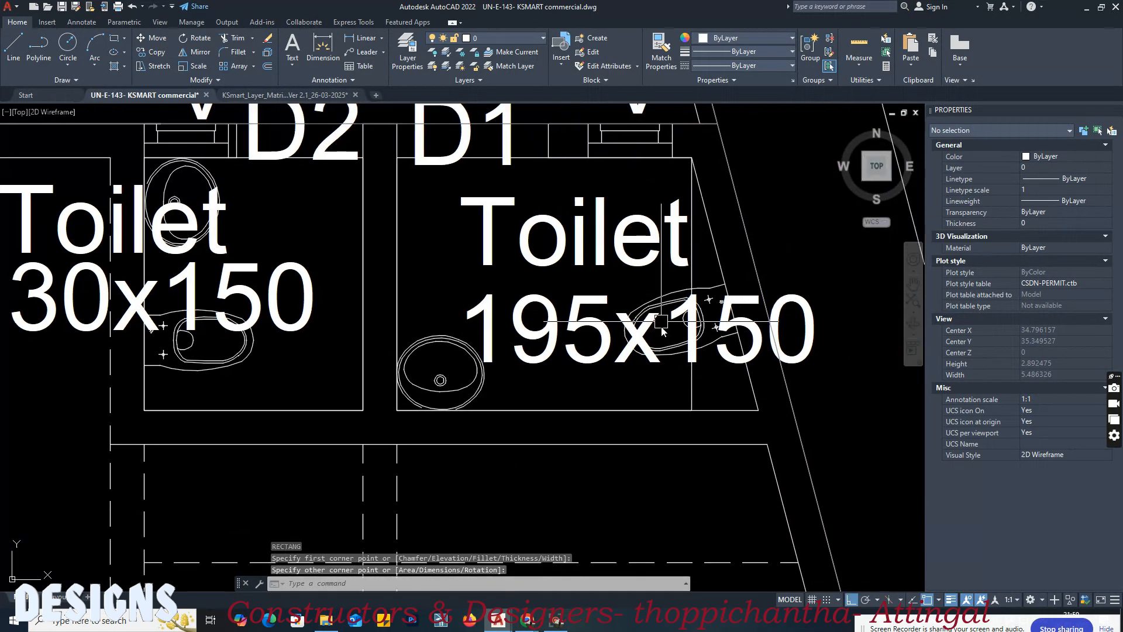
Step: Stretch the lower outer corner of the 195x150 toilet's rectangle to the slanted wall's lower end
left_click(694, 393)
key("Escape")
left_click(695, 400)
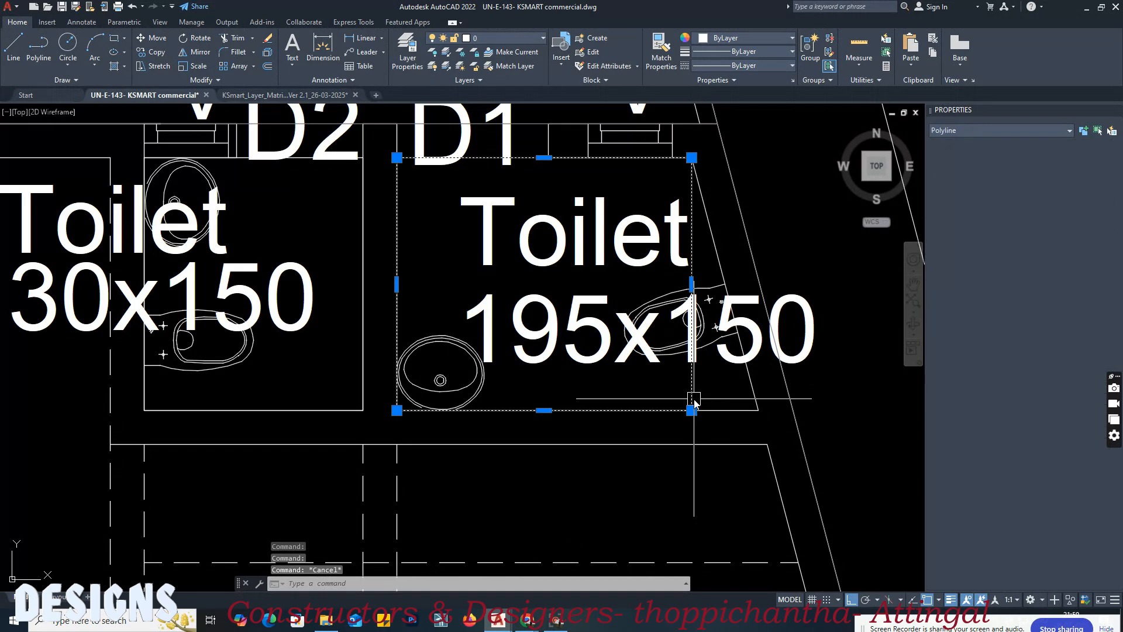
left_click(692, 410)
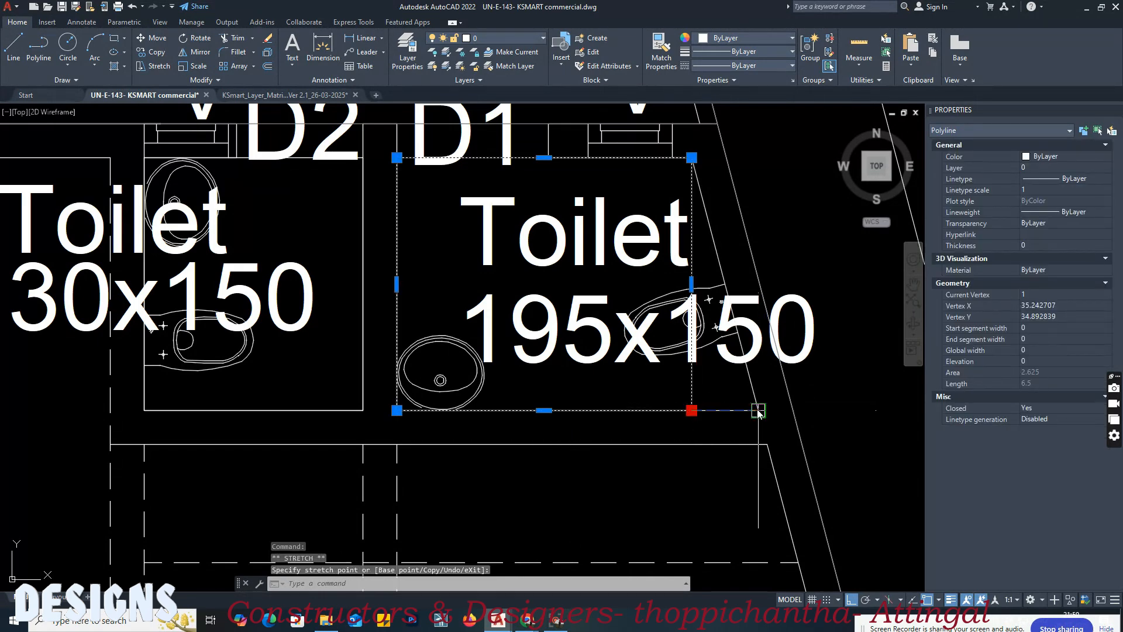
left_click(758, 410)
key("Escape")
Step: Match the first floor's 130x150 and 195x150 toilet outlines to the layer matrix's Block 01, Floor 1 swatch for BLK_n_FLR_i_WATER_CLOSET
left_click(304, 96)
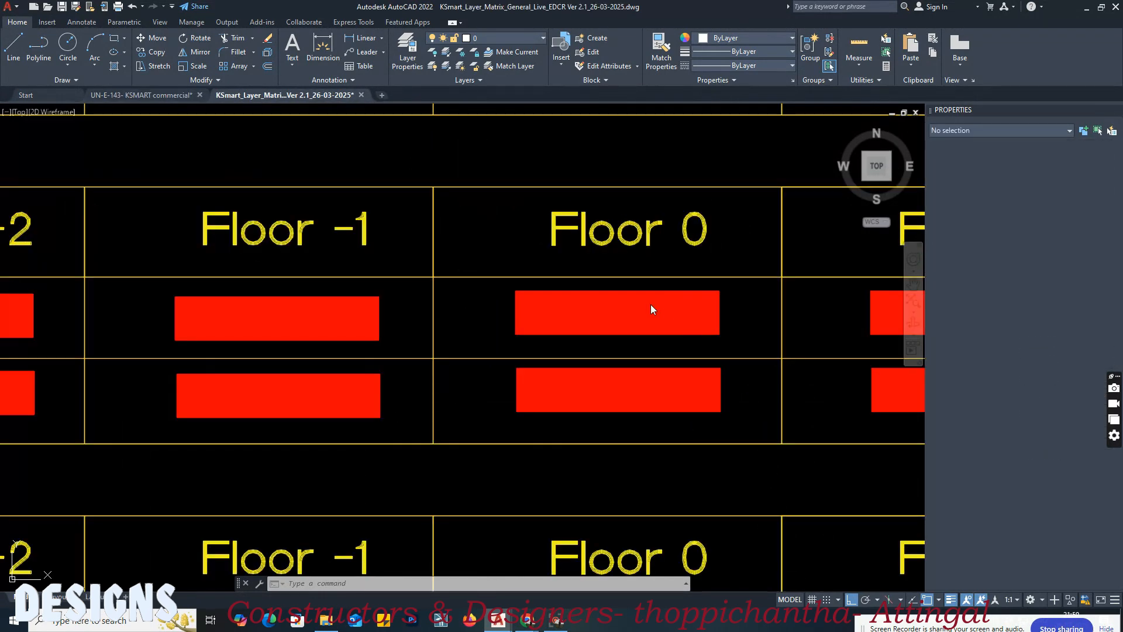
left_click(726, 234)
left_click(718, 253)
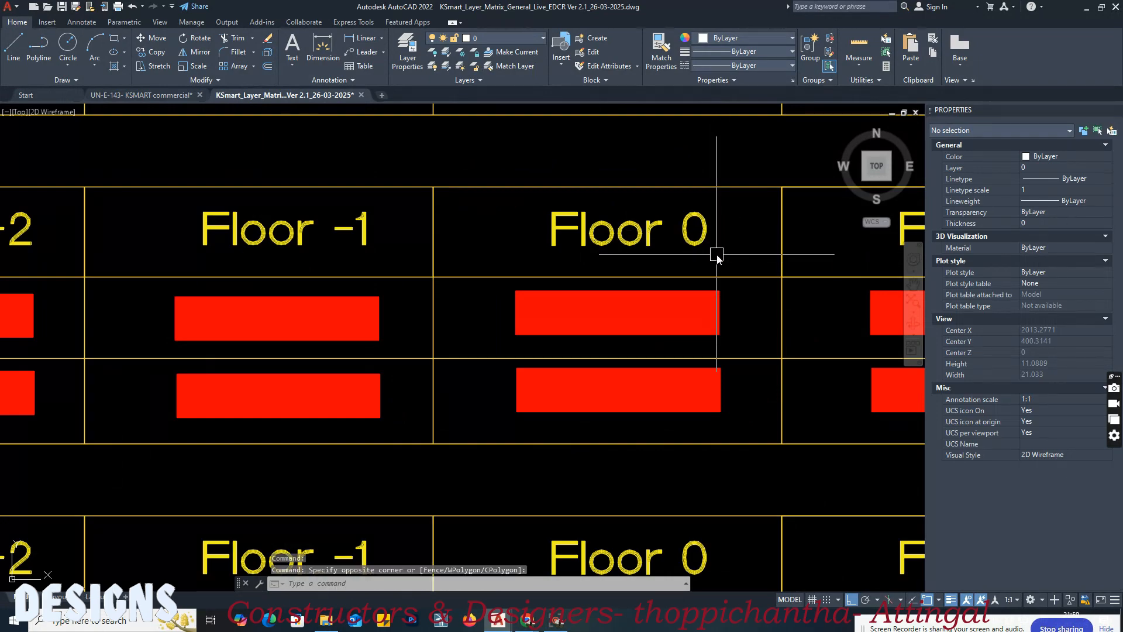
scroll(574, 339, "down", 4)
middle_click_drag(615, 267, 607, 300)
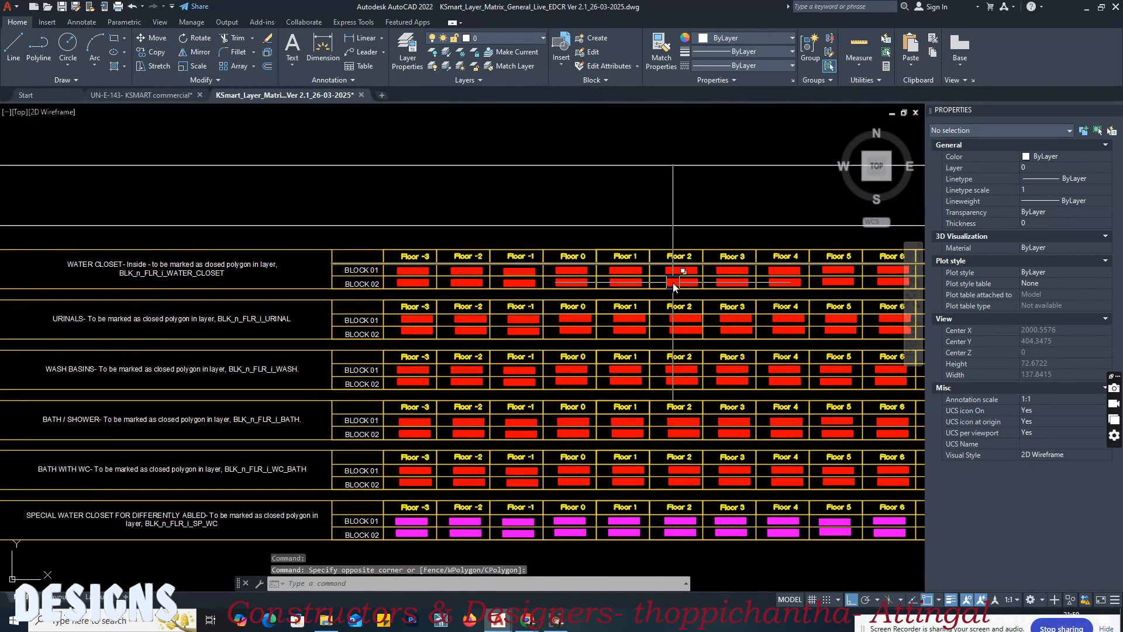
scroll(602, 251, "up", 3)
scroll(536, 251, "up", 2)
type("ma")
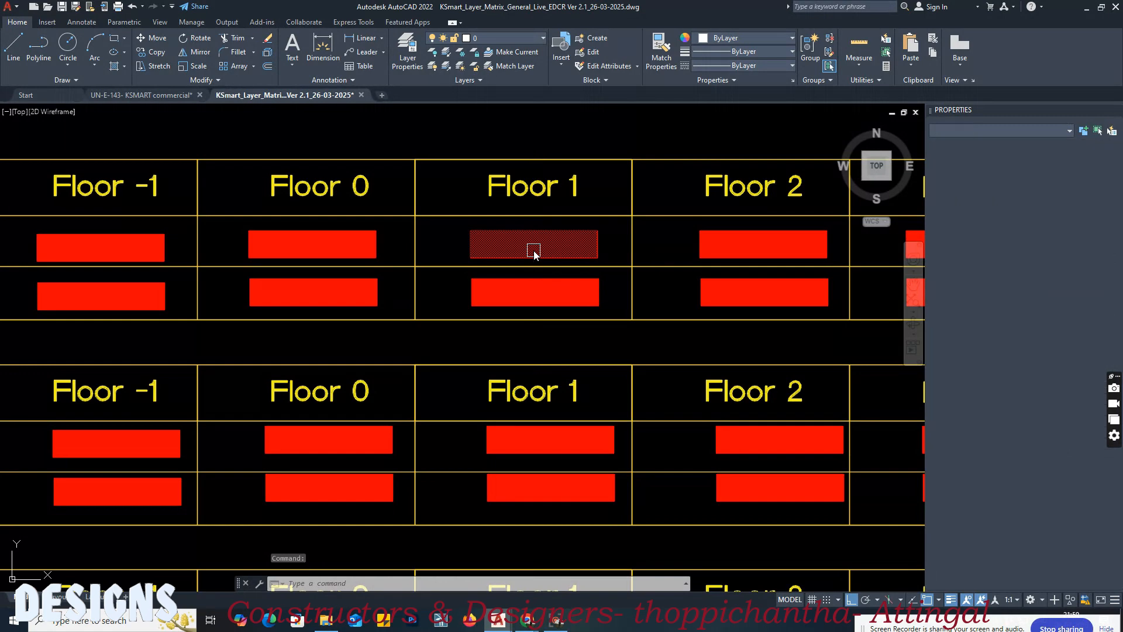
key("Return")
left_click(531, 245)
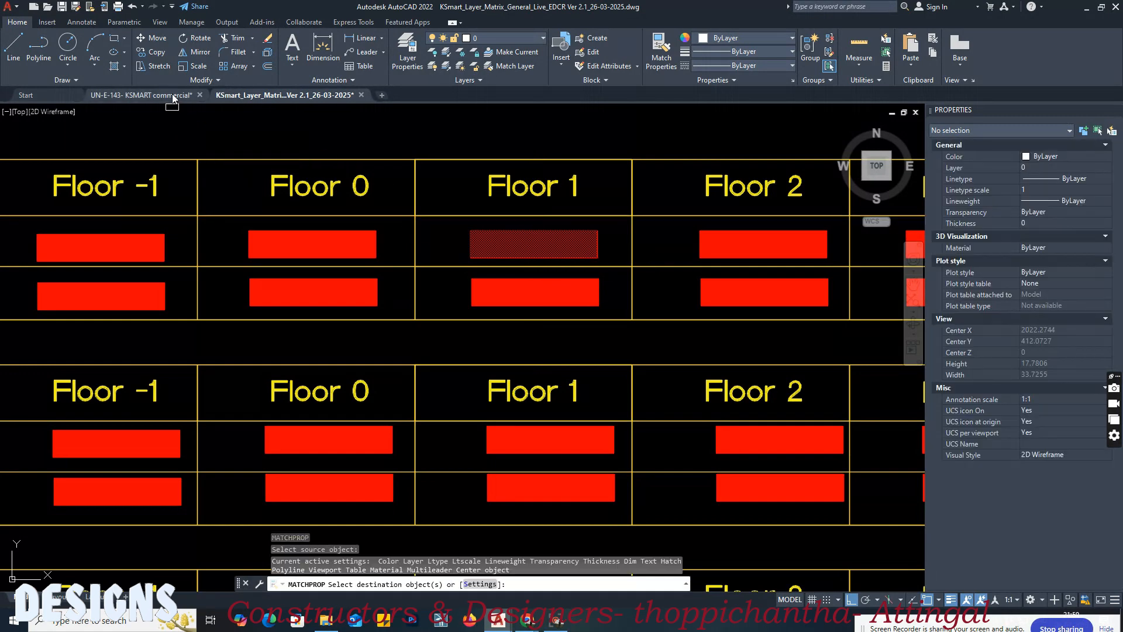
left_click(140, 95)
left_click(358, 246)
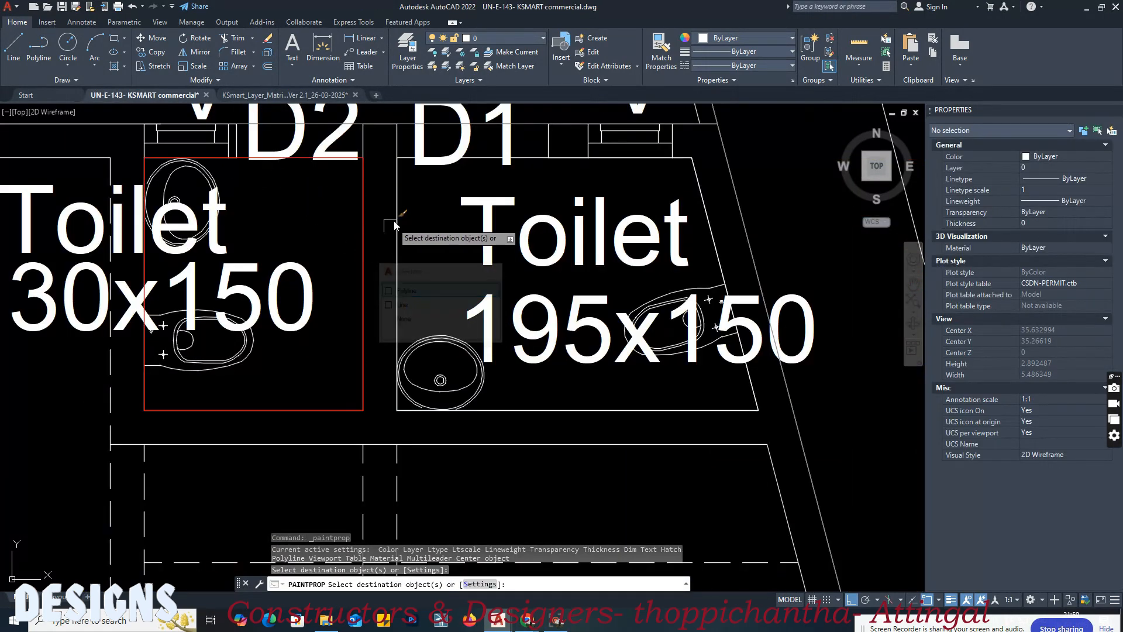
left_click(399, 218)
key("Return")
Step: Set the colour of the first floor's 130x150 toilet outline to index colour 2
left_click(363, 226)
left_click(774, 63)
left_click(767, 51)
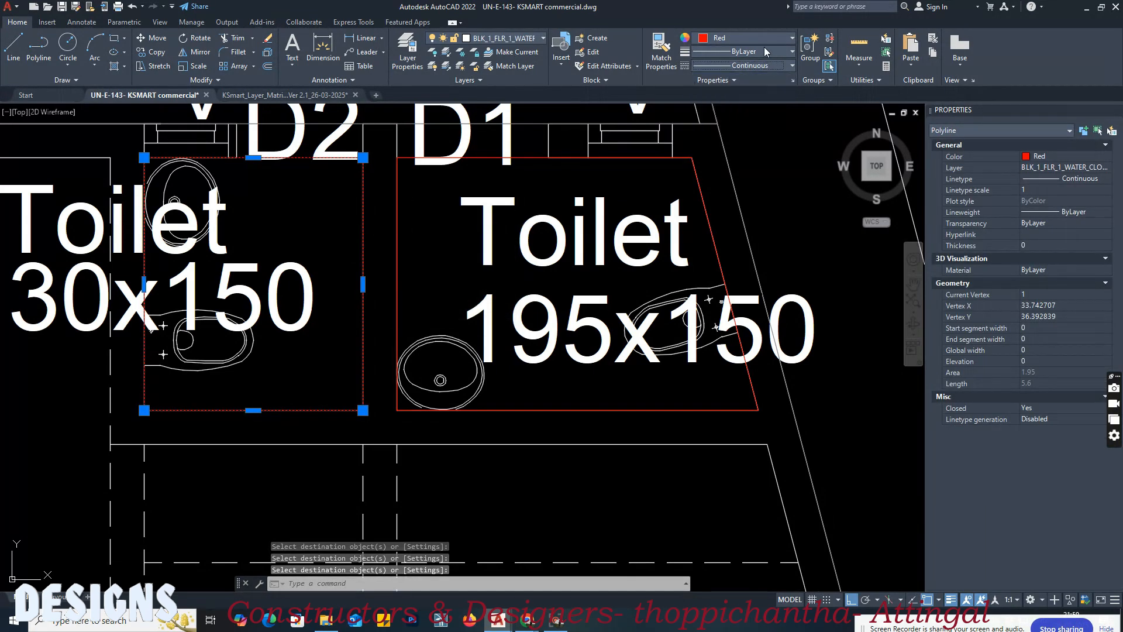
left_click(758, 38)
left_click(734, 171)
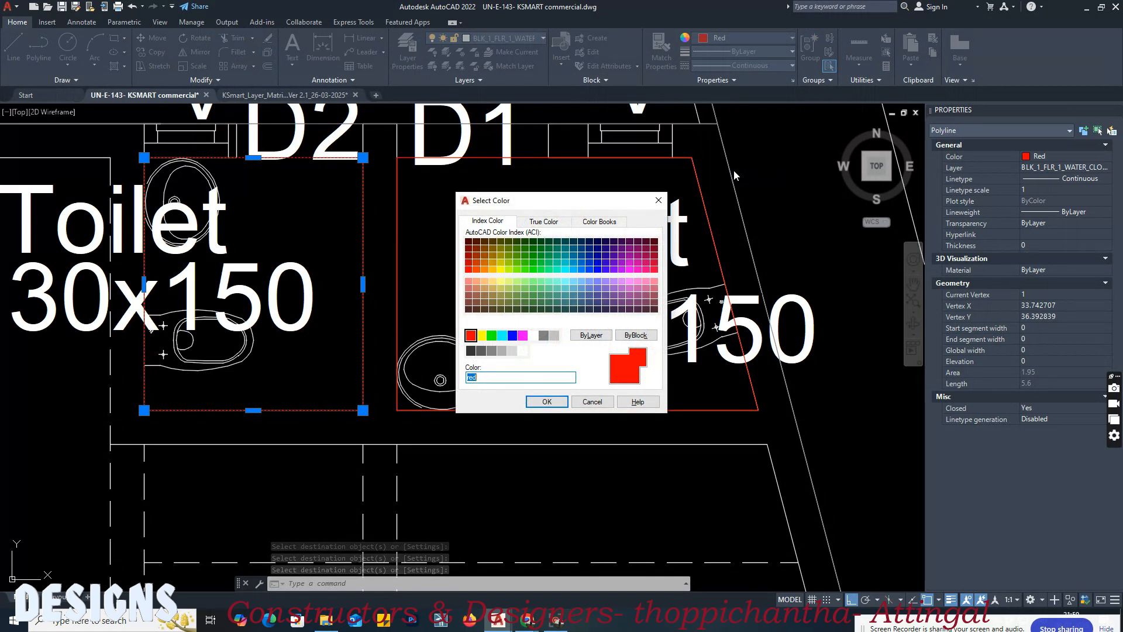
type("2")
key("Return")
key("Escape")
Step: Draw a rectangle about 0.57 by 0.66 around the wash basin in the first floor's 130x150 toilet, starting from the room's upper corner
middle_click_drag(473, 194, 491, 230)
middle_click_drag(249, 399, 415, 324)
type("rec")
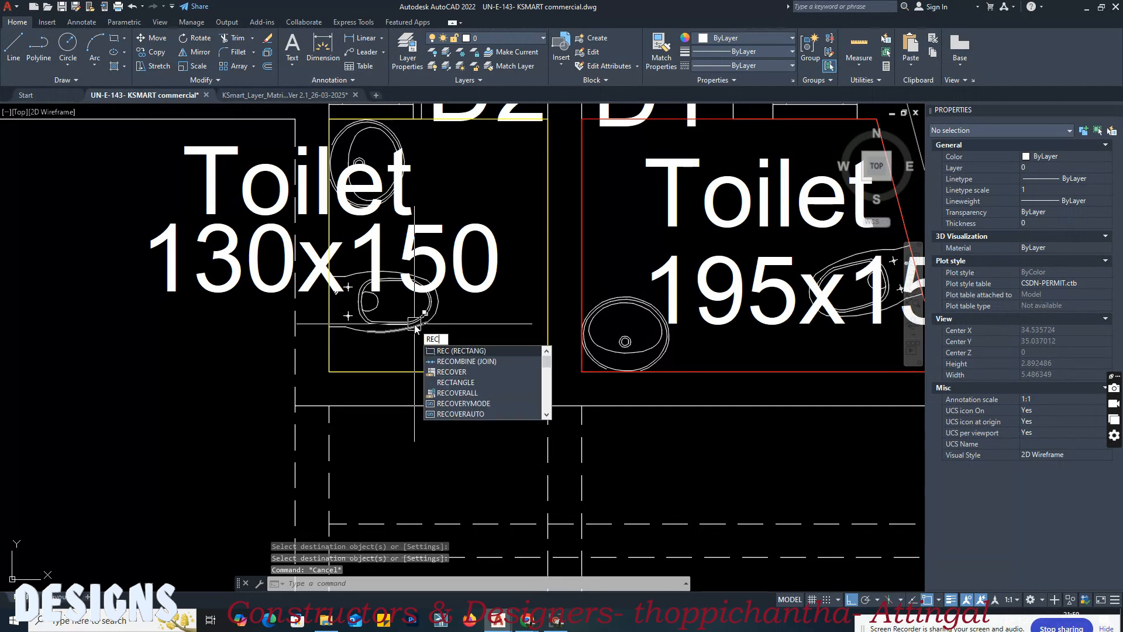
key("Return")
left_click(329, 119)
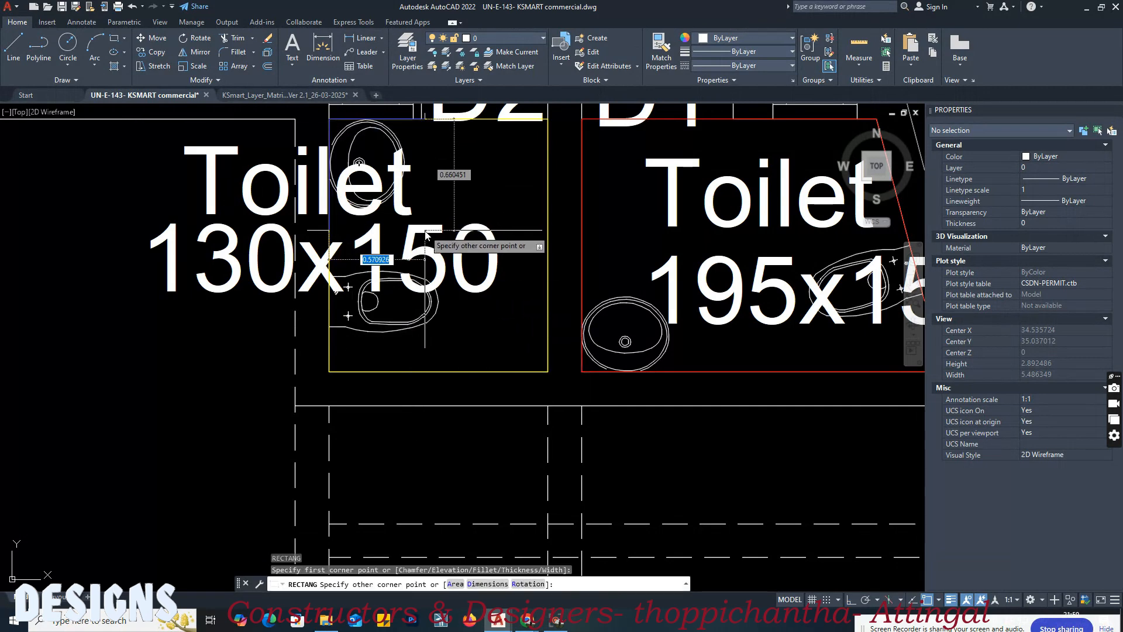
left_click(425, 228)
middle_click_drag(476, 308, 421, 286)
Step: Draw a rectangle around the wash basin in the 195x150 toilet, ending on the room's lower wall
key("Return")
left_click(526, 251)
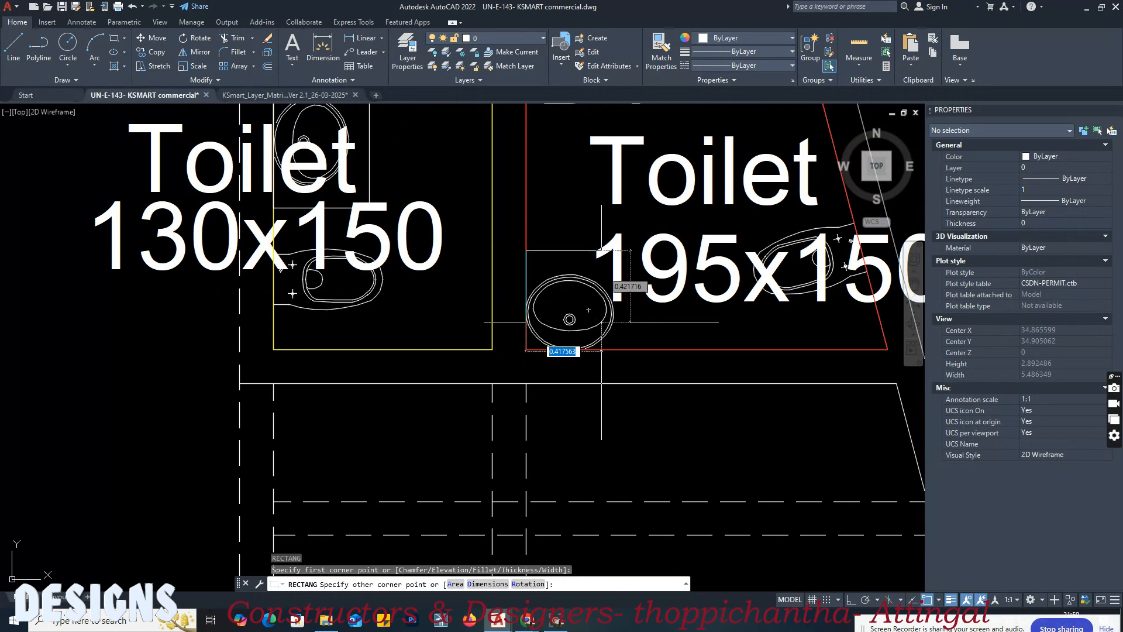
left_click(649, 349)
middle_click_drag(735, 346, 596, 455)
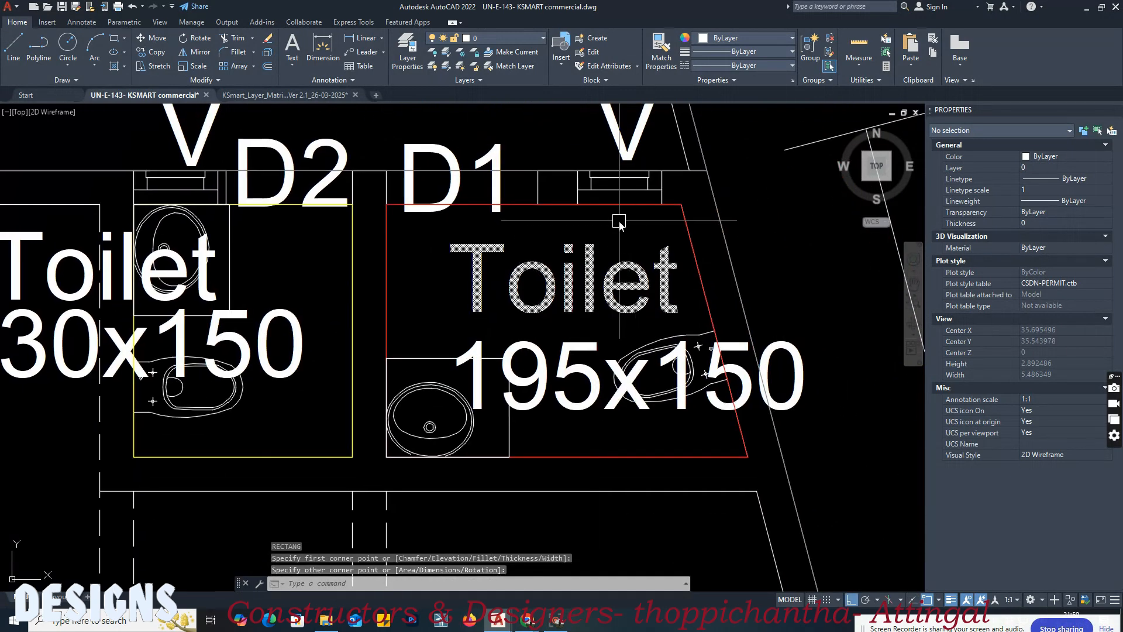
Step: Draw a urinal rectangle about 0.68 by 0.52 against the upper wall of the 195x150 toilet, beside the slanted wall
key("Return")
left_click(567, 205)
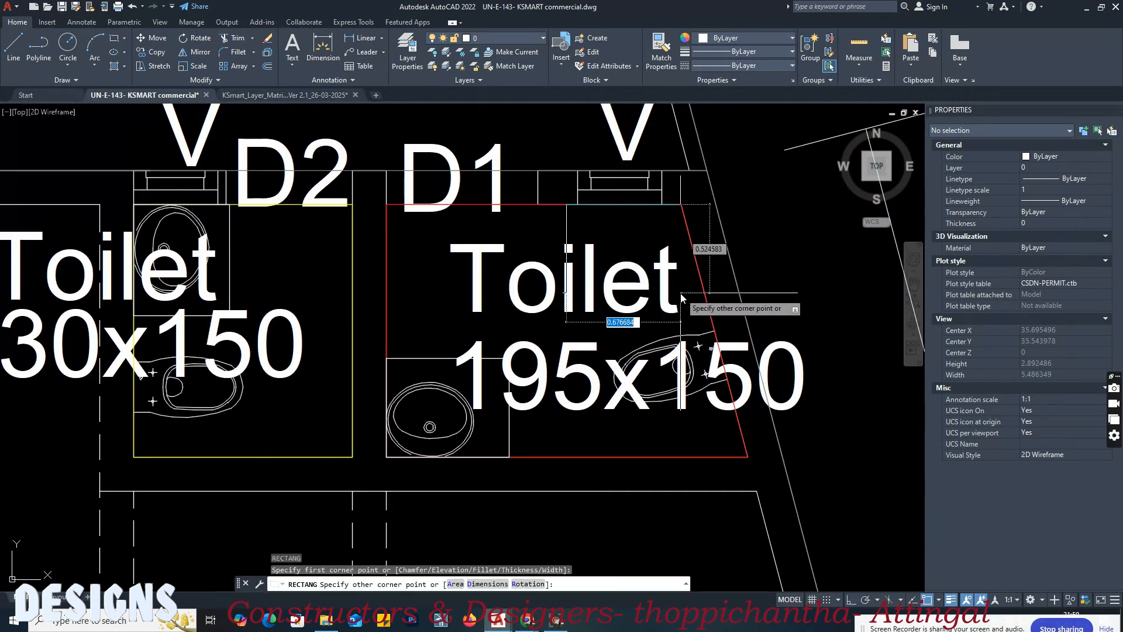
left_click(681, 292)
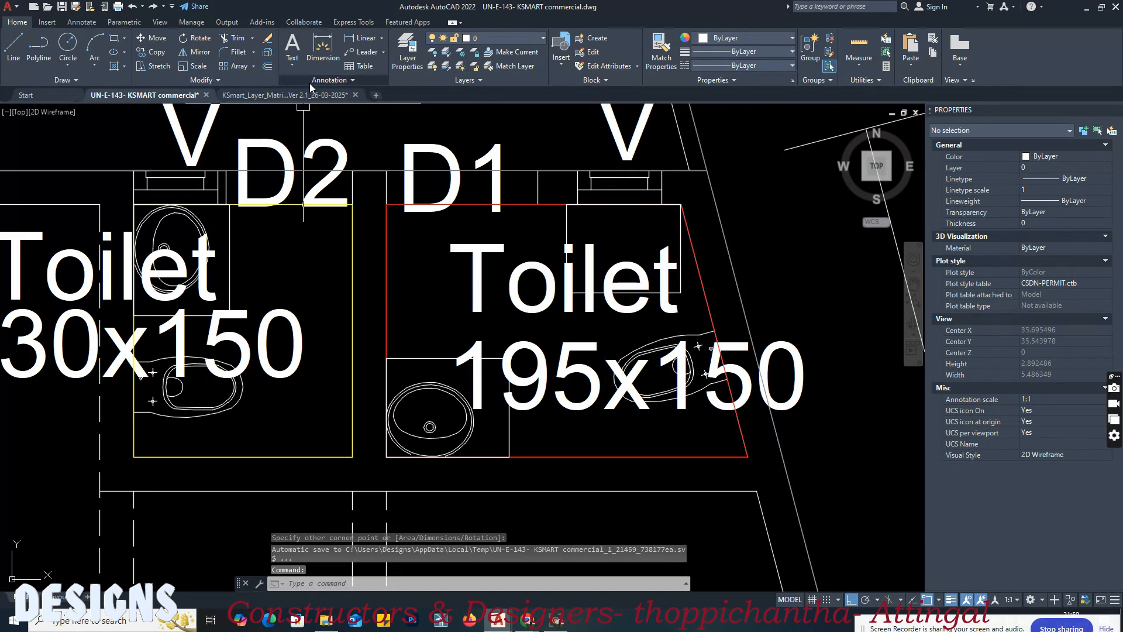
Step: Match the urinal rectangle in the 195x150 toilet to the layer matrix's Block 01, Floor 1 swatch for BLK_n_FLR_i_URINAL
mouse_move(290, 95)
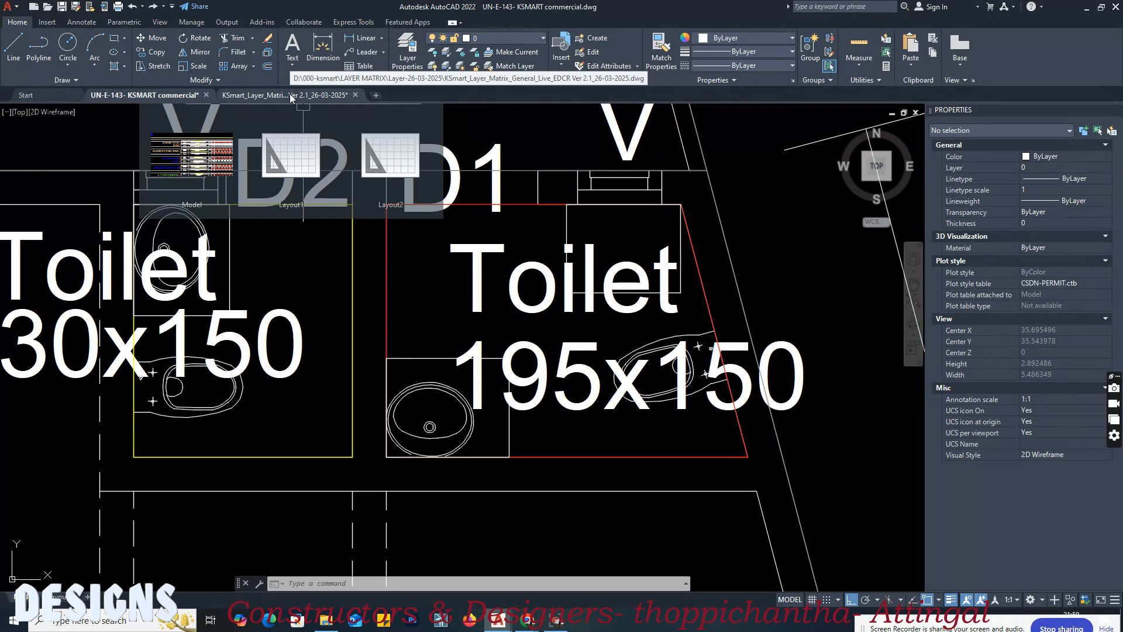
left_click(290, 95)
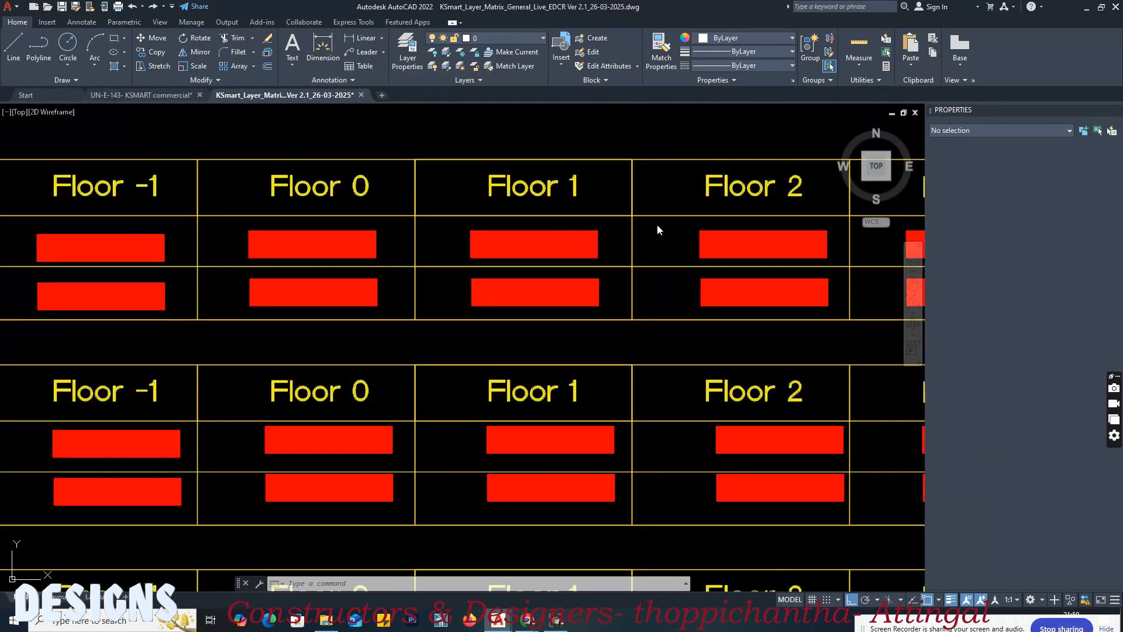
left_click(664, 244)
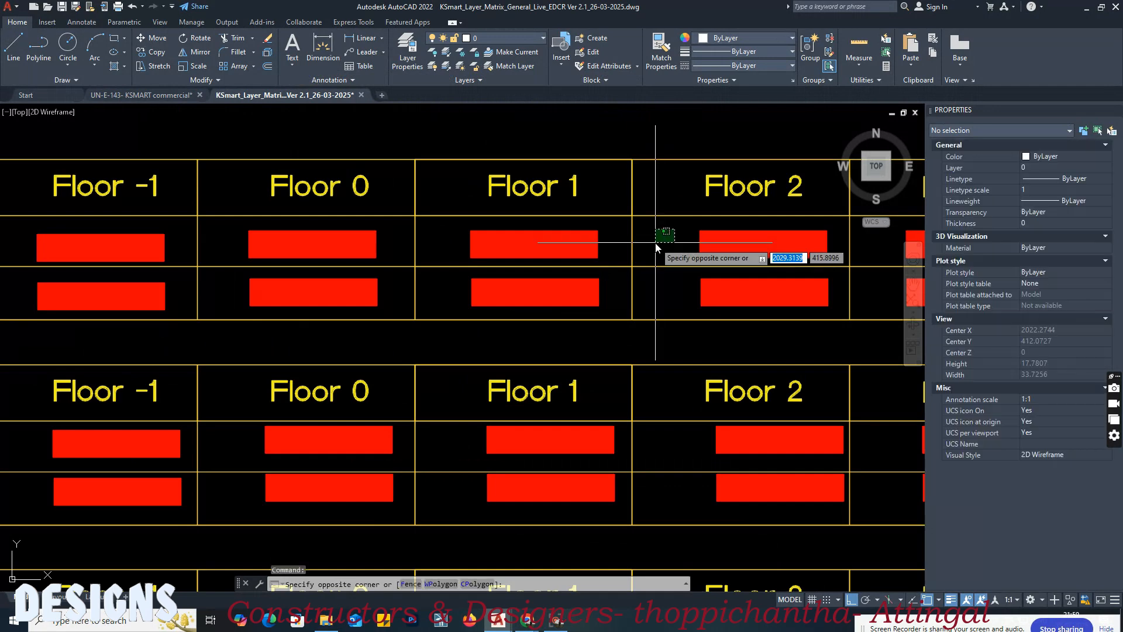
scroll(664, 244, "down", 4)
middle_click_drag(200, 349, 287, 348)
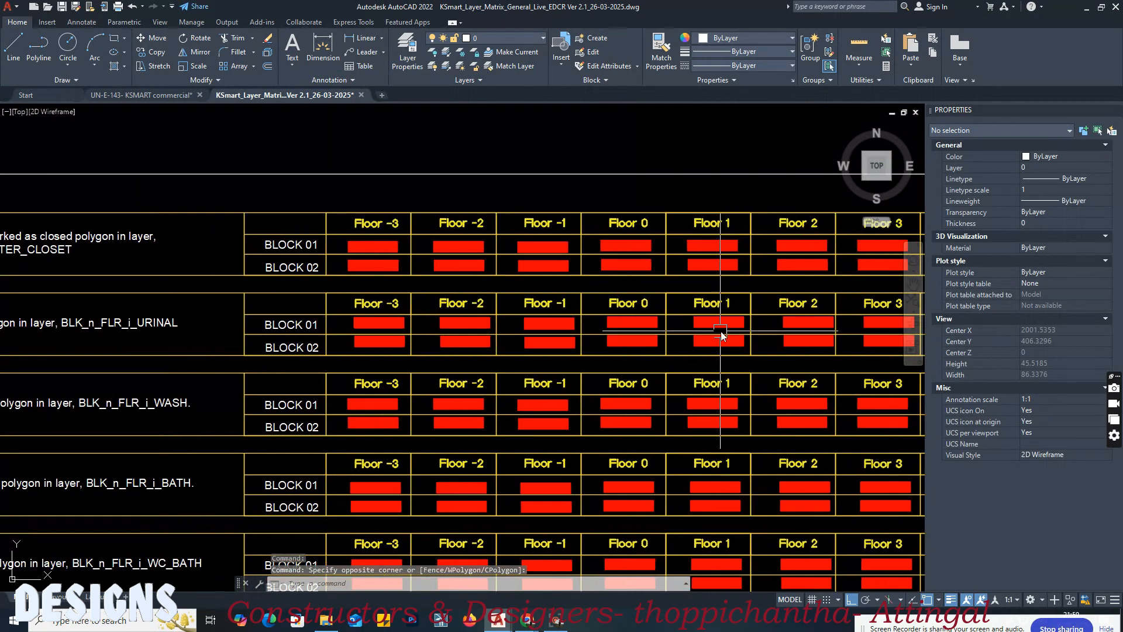
scroll(721, 331, "up", 4)
type("ma")
key("Return")
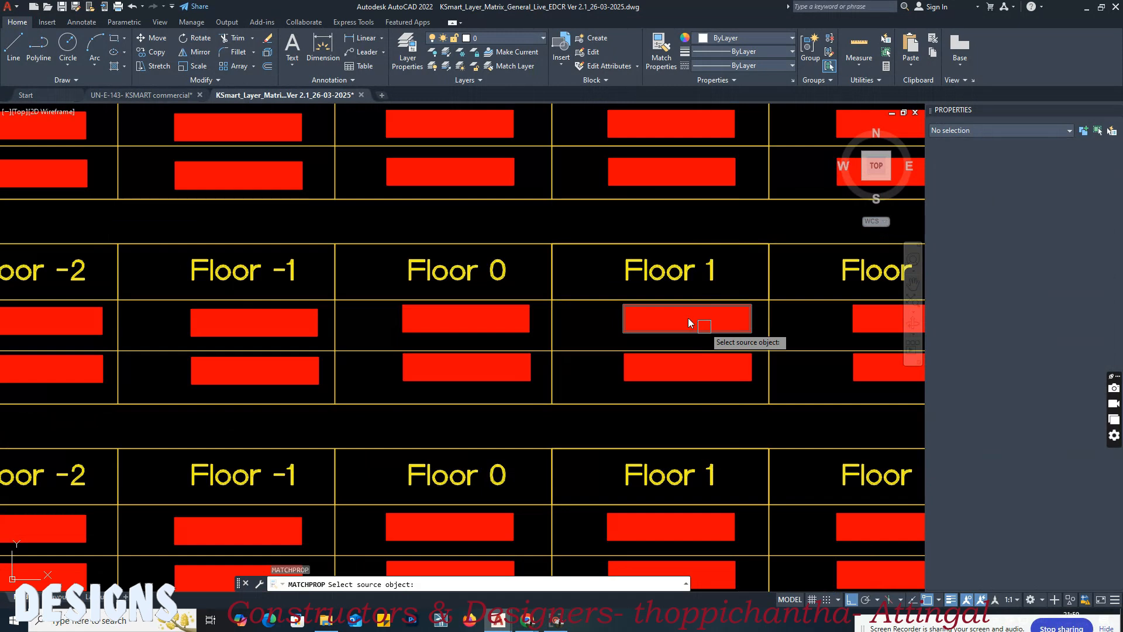
left_click(673, 318)
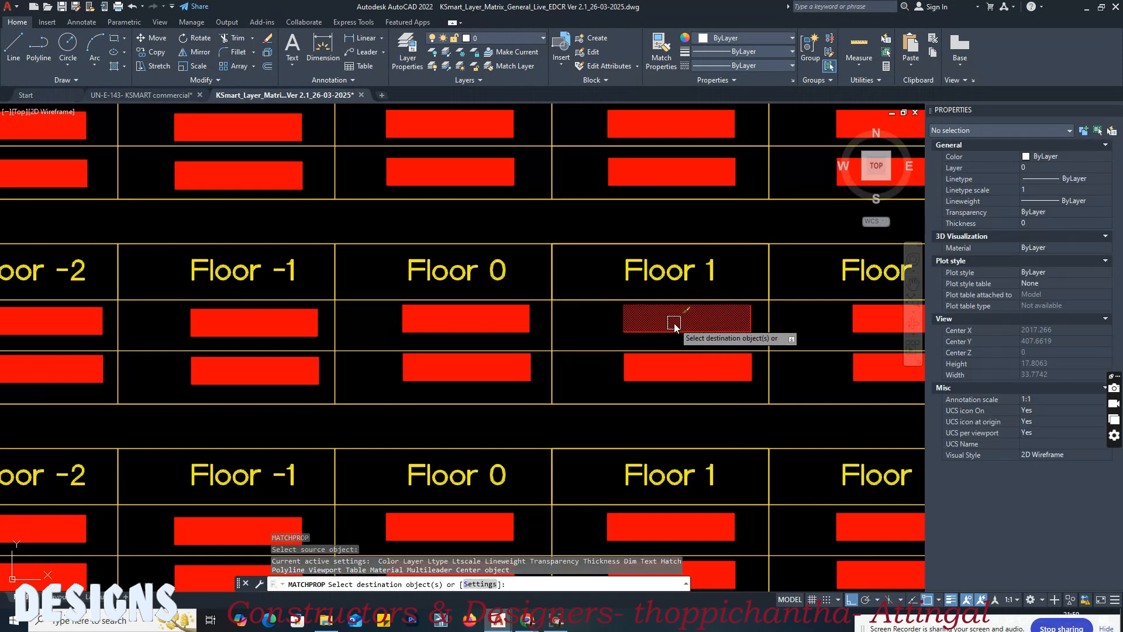
left_click(144, 95)
left_click(565, 226)
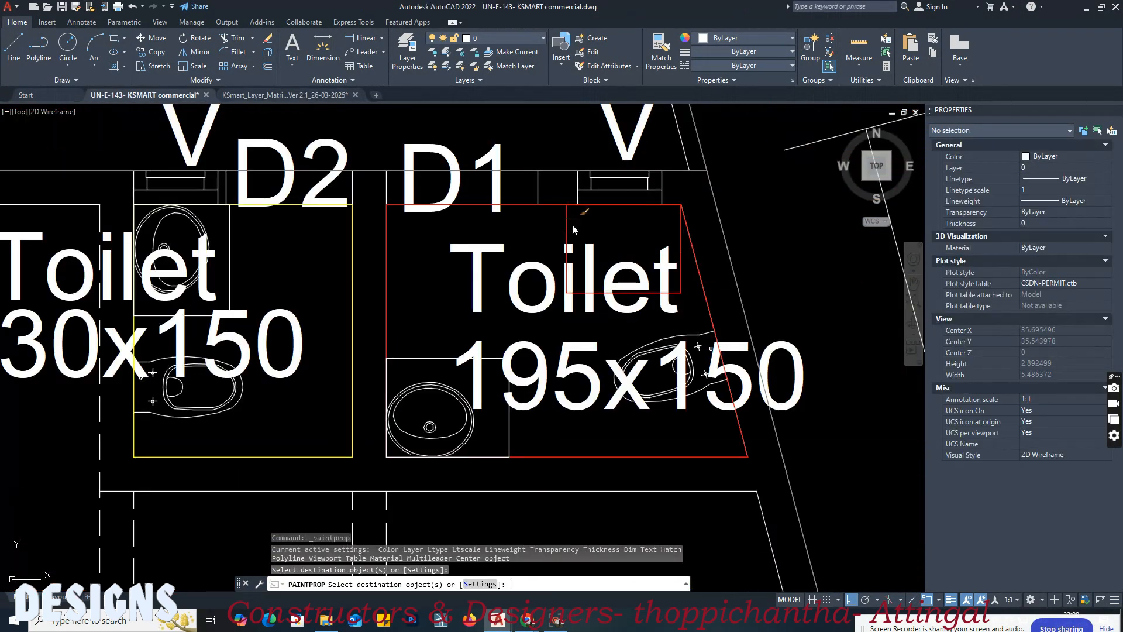
key("Return")
Step: Match both first-floor wash basin rectangles to the layer matrix's Block 01, Floor 1 swatch for BLK_n_FLR_i_WASH
left_click(275, 96)
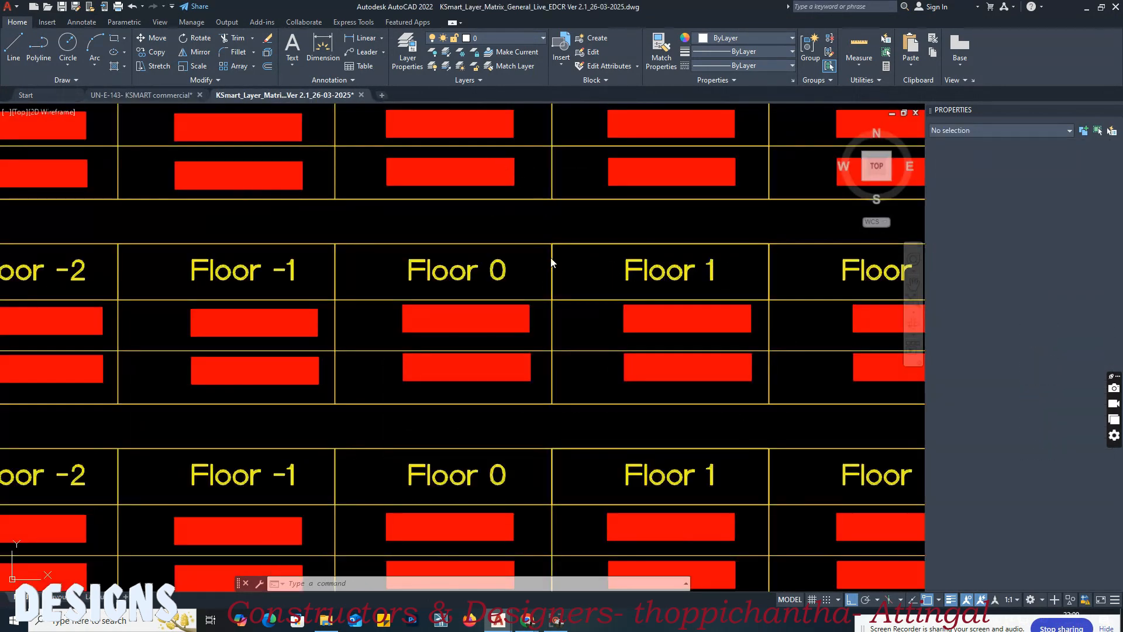
scroll(587, 296, "down", 5)
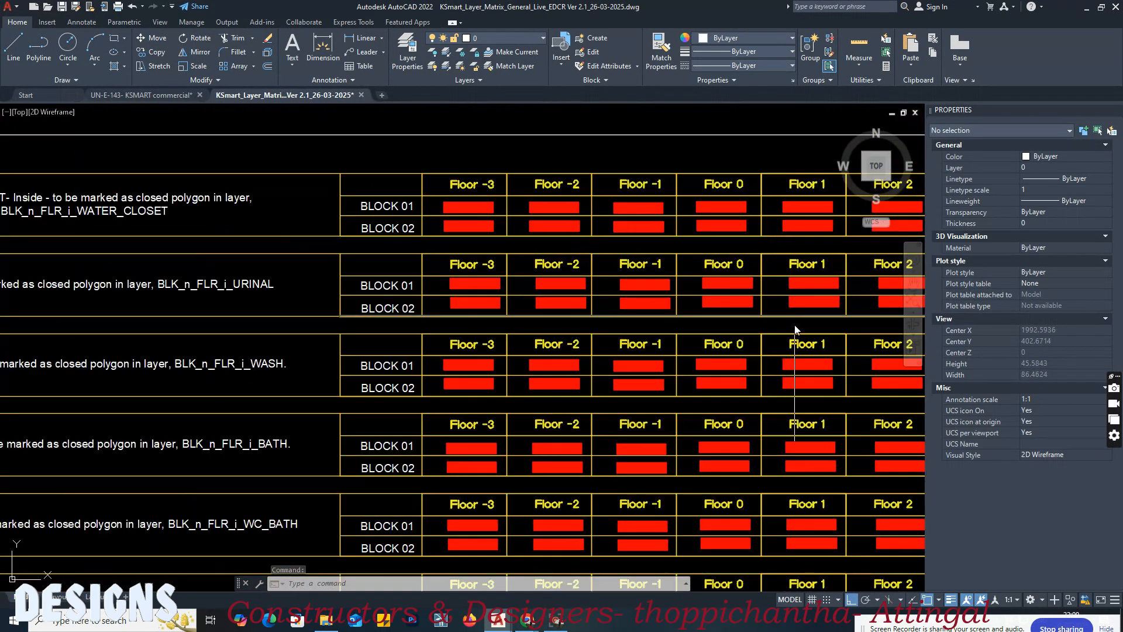
mouse_move(795, 325)
middle_mouse_down()
mouse_move(952, 334)
mouse_move(592, 337)
middle_mouse_up()
scroll(742, 381, "up", 4)
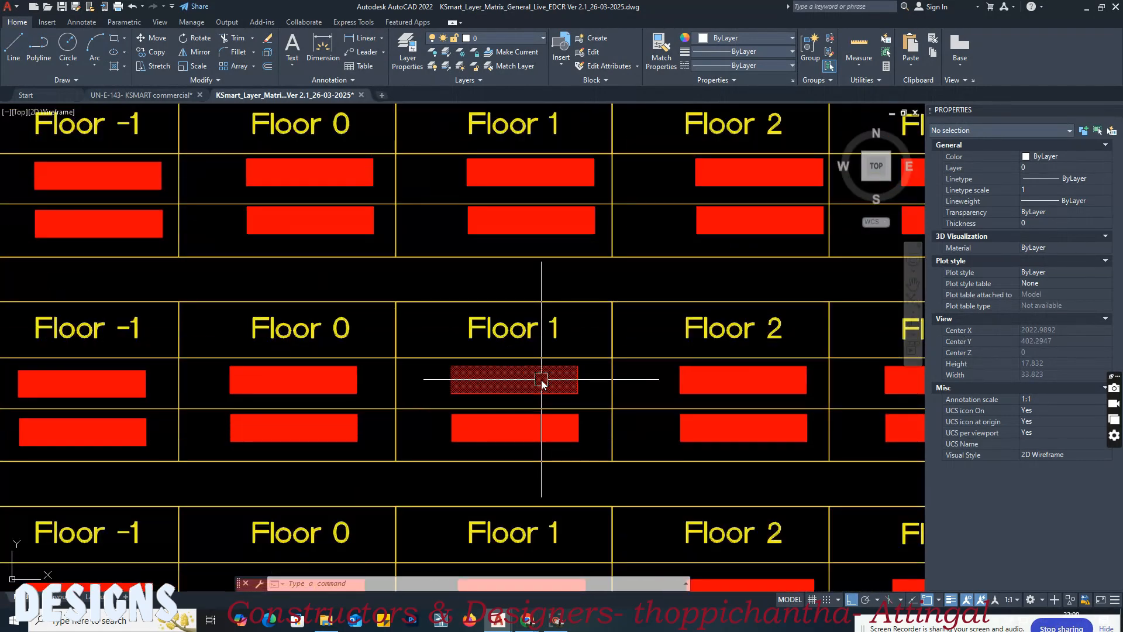
type("ma")
key("Return")
left_click(542, 380)
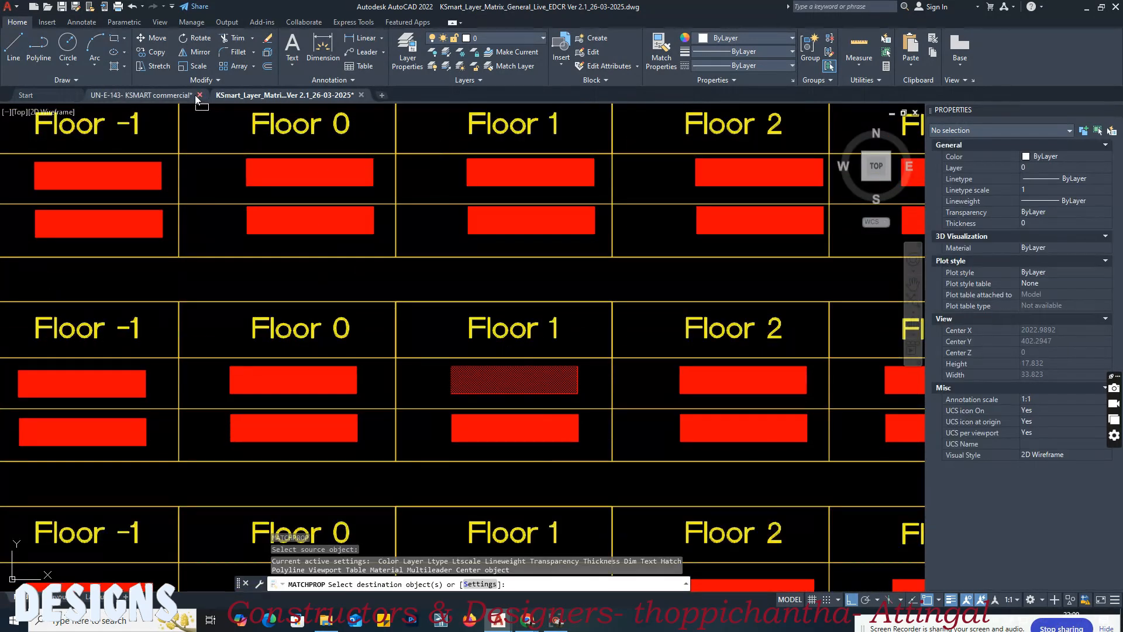
left_click(176, 96)
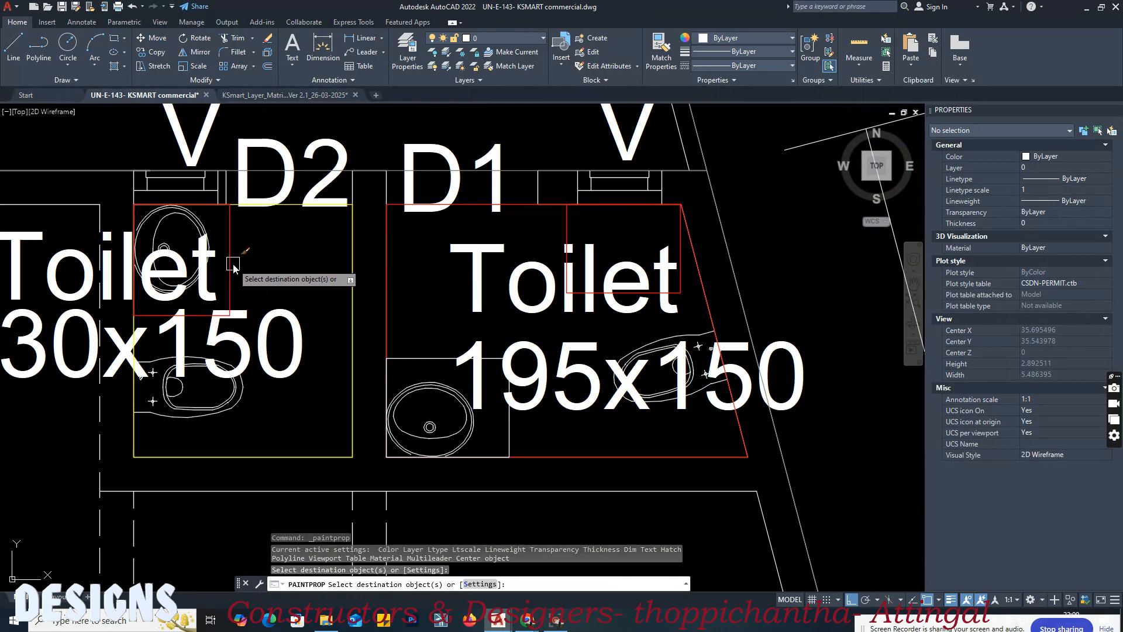
left_click(420, 359)
key("Return")
Step: Set the colour of the 130x150 toilet's wash basin rectangle to index colour 2
left_click(230, 241)
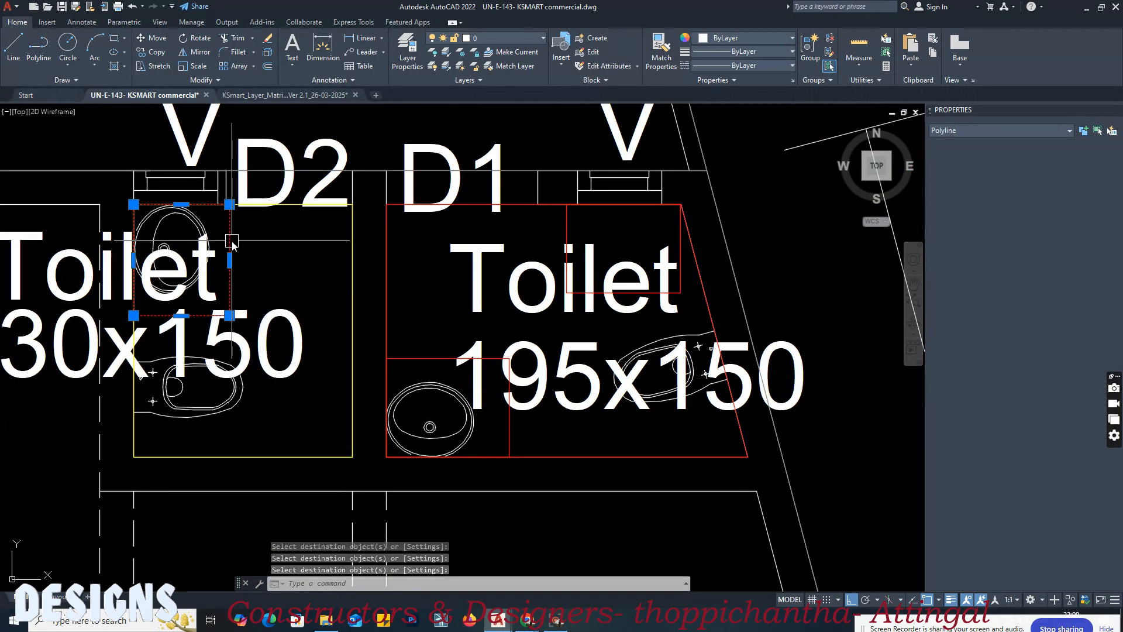
left_click(735, 40)
left_click(739, 172)
type("2")
key("Return")
key("Escape")
middle_click_drag(280, 302, 406, 298)
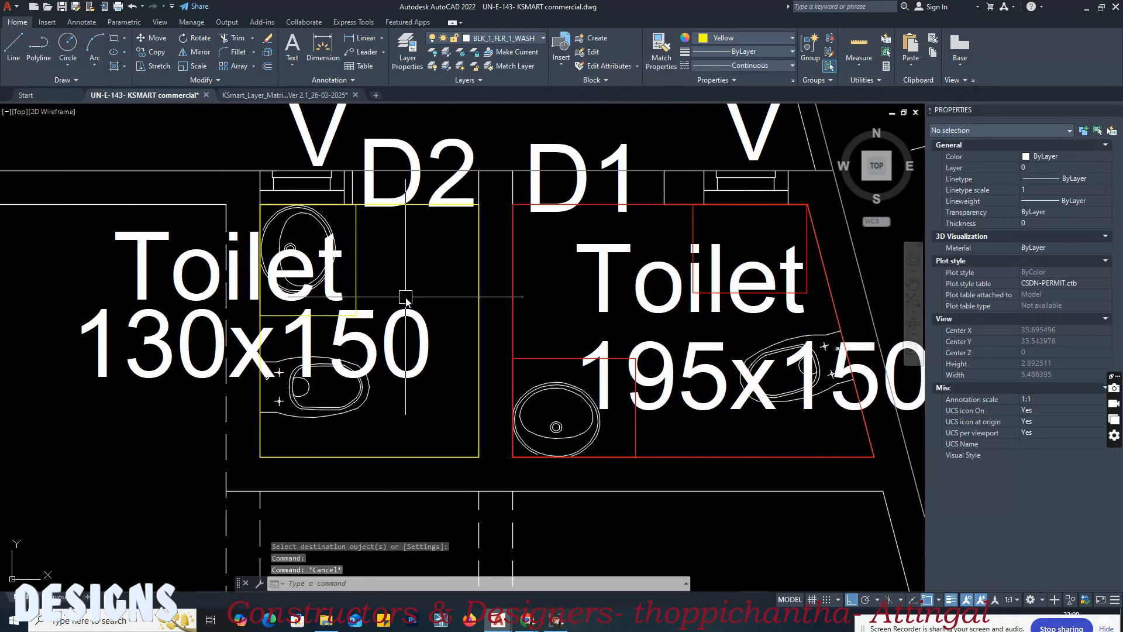
Step: Review the layer matrix's Sanitation rows for bath/shower, bath with WC and special water closet
left_click(262, 94)
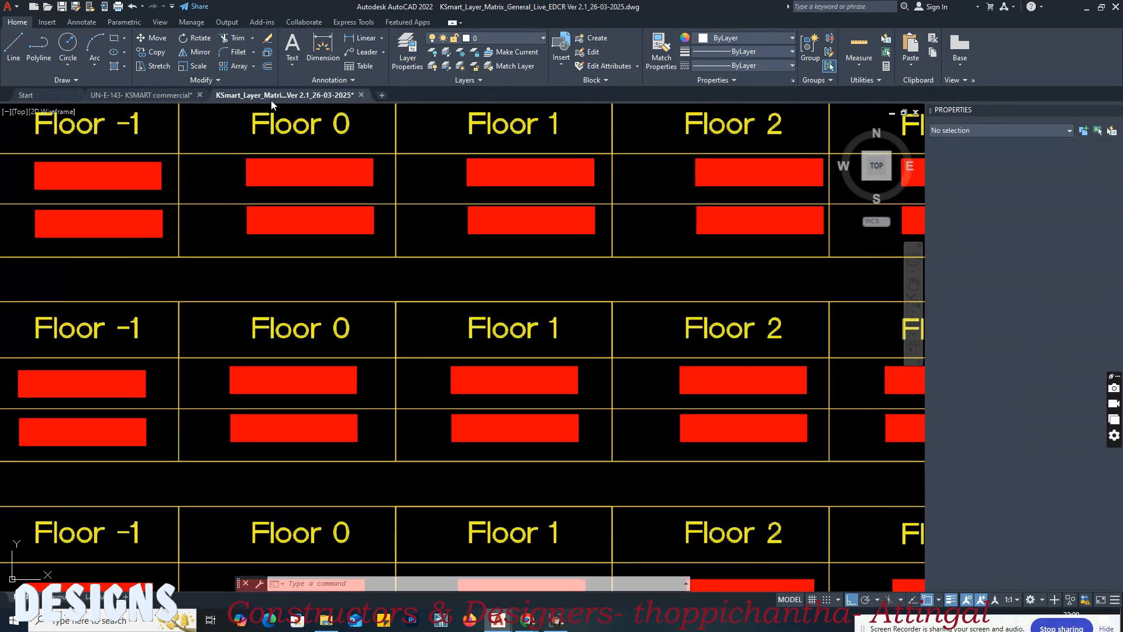
left_click(641, 280)
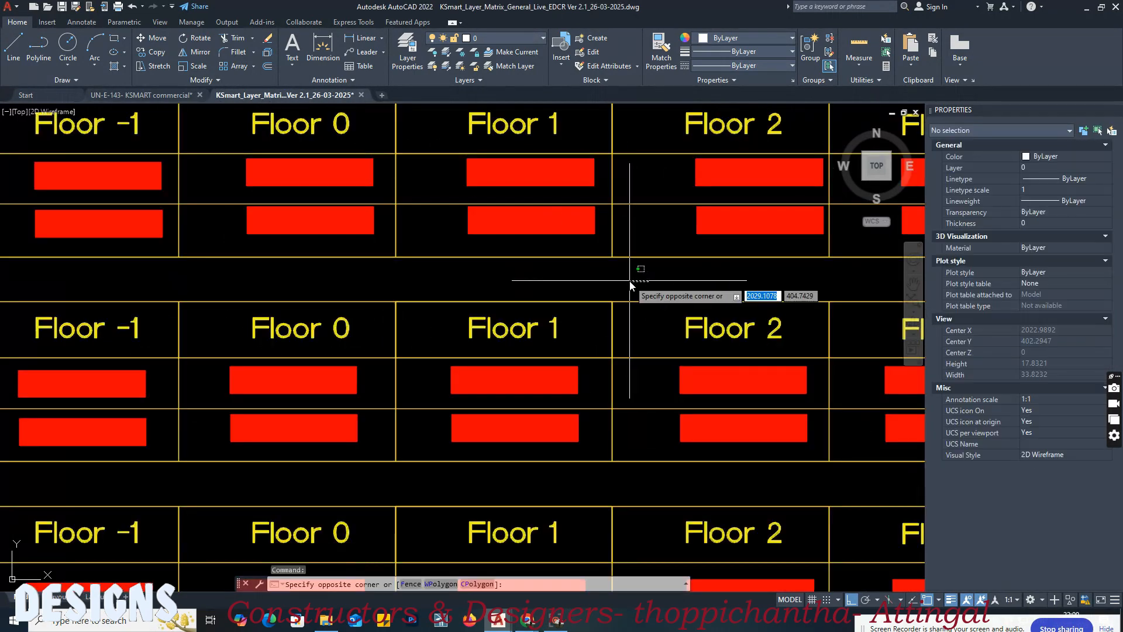
scroll(714, 289, "down", 8)
scroll(393, 333, "up", 4)
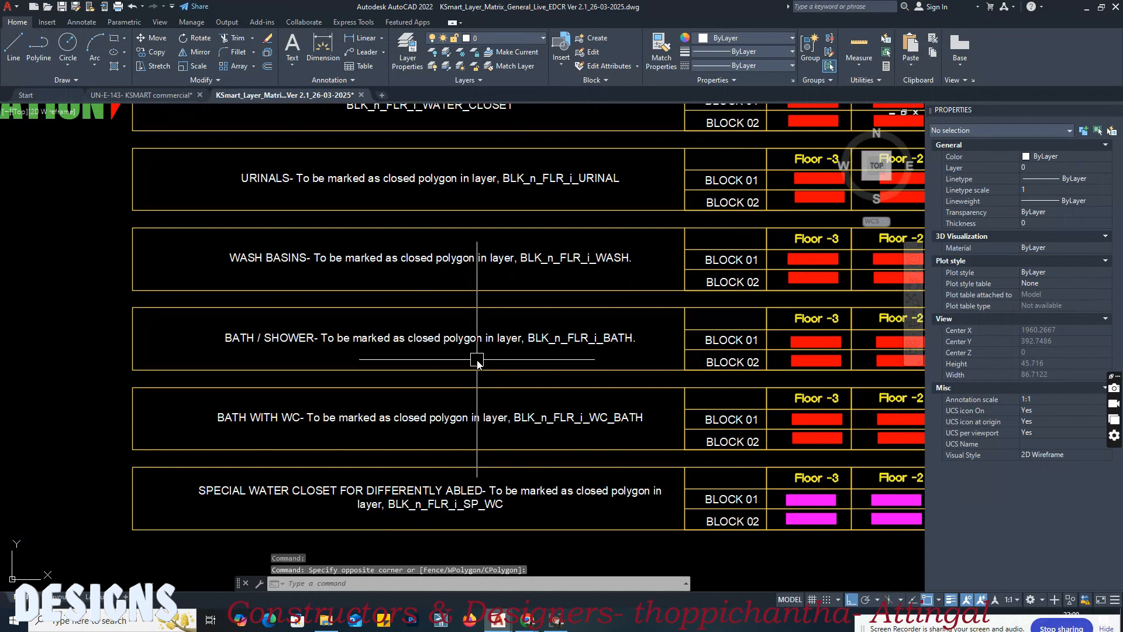
mouse_move(412, 402)
middle_mouse_down()
mouse_move(283, 375)
mouse_move(338, 372)
middle_mouse_up()
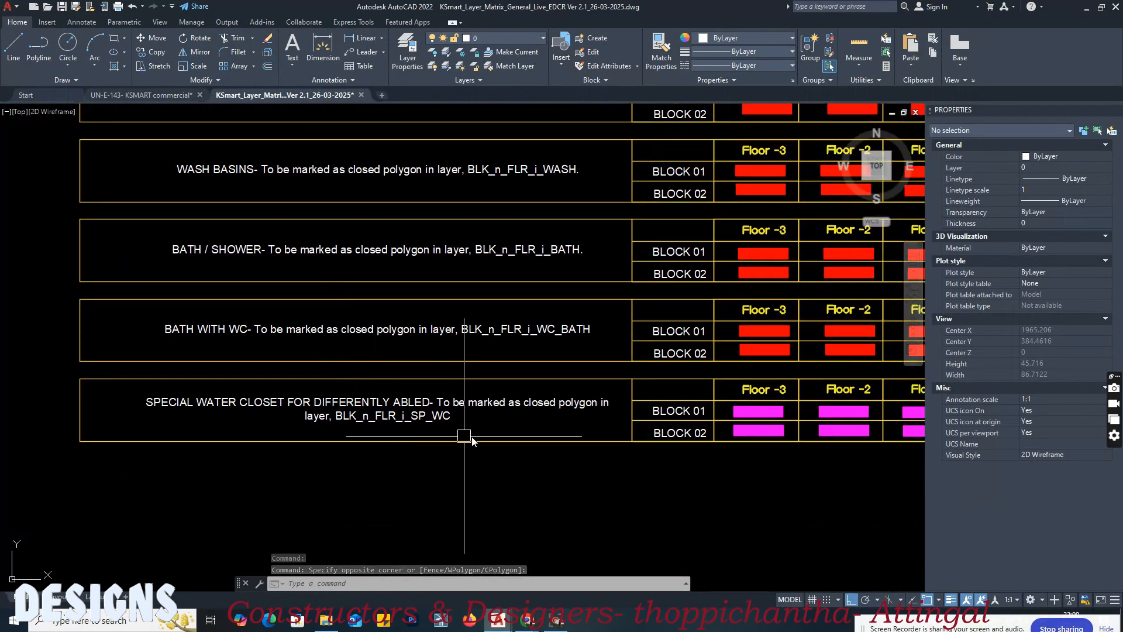
middle_click_drag(432, 439, 284, 437)
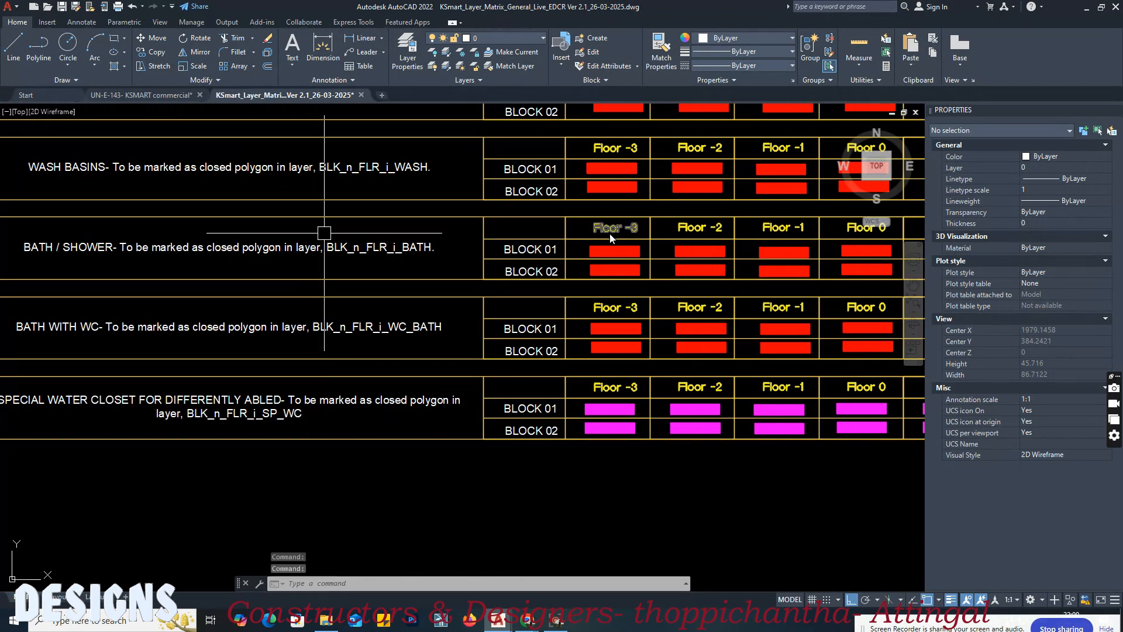
Step: Look over the layer matrix section below Sanitation, including the sheet roofing table for single family residential buildings
scroll(511, 270, "down", 6)
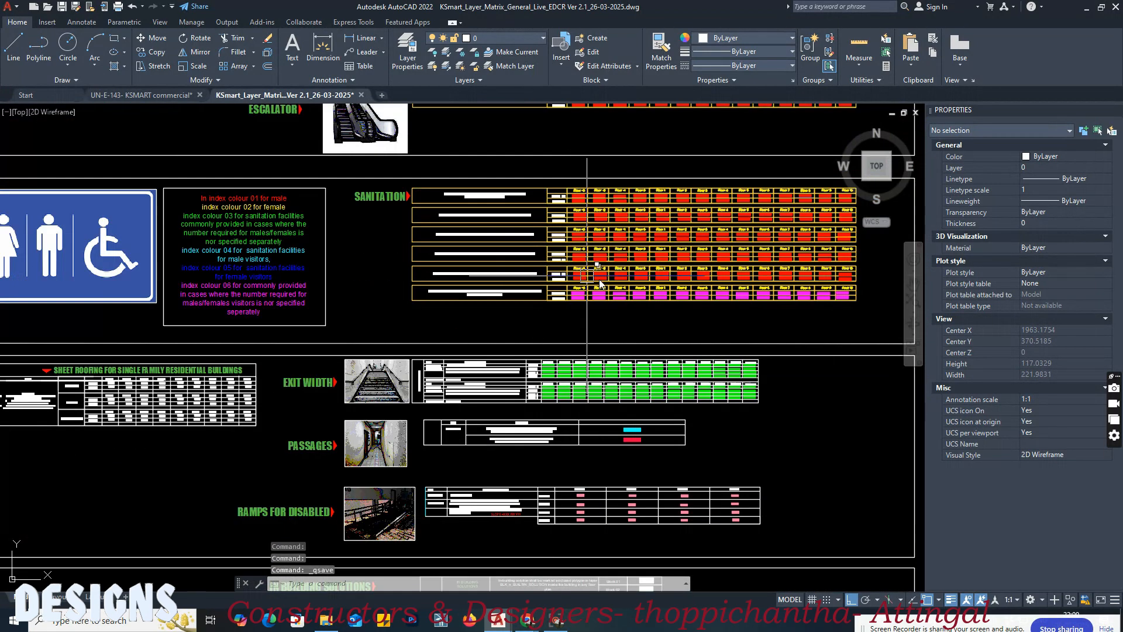
scroll(178, 386, "up", 2)
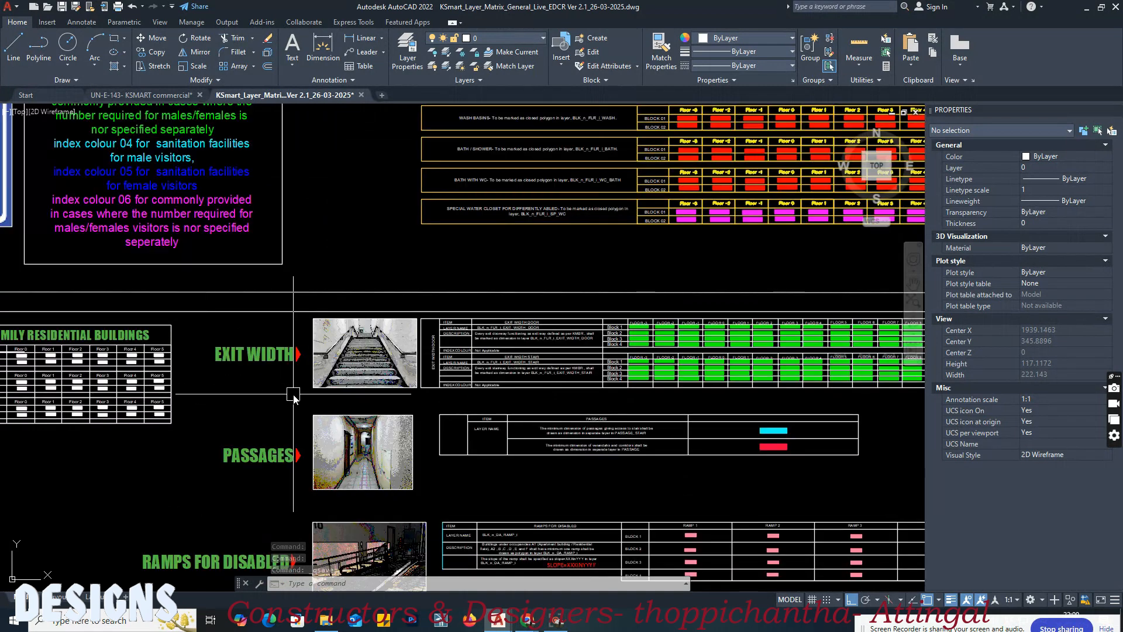
middle_click_drag(178, 394, 427, 376)
middle_click_drag(106, 332, 437, 348)
scroll(450, 348, "up", 6)
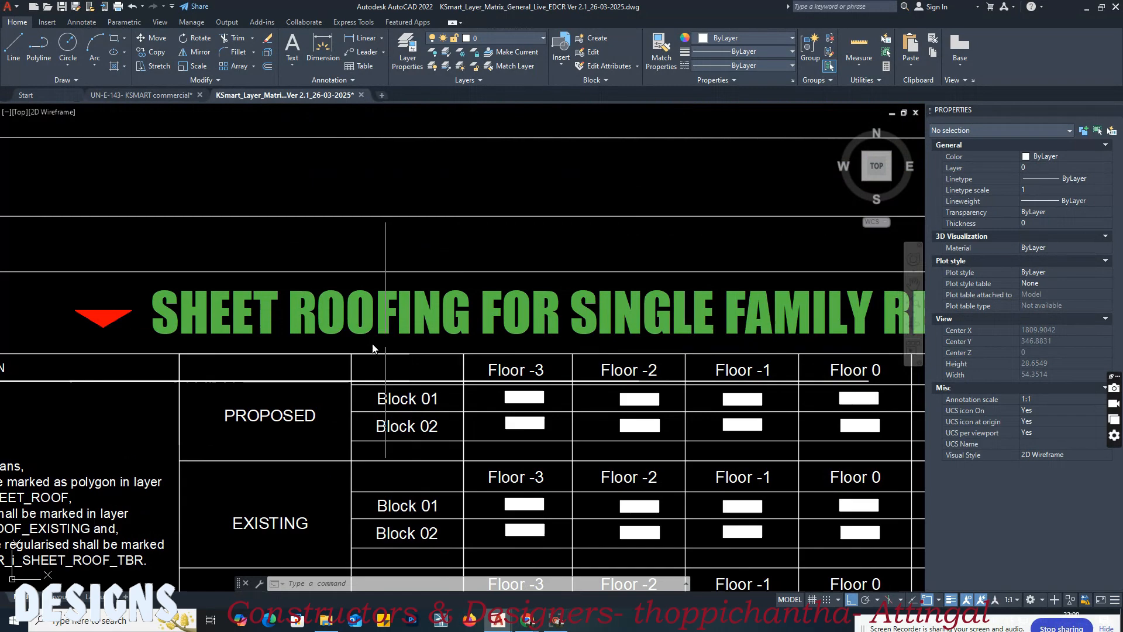
scroll(373, 348, "down", 4)
middle_click_drag(608, 355, 471, 346)
middle_click_drag(586, 372, 440, 355)
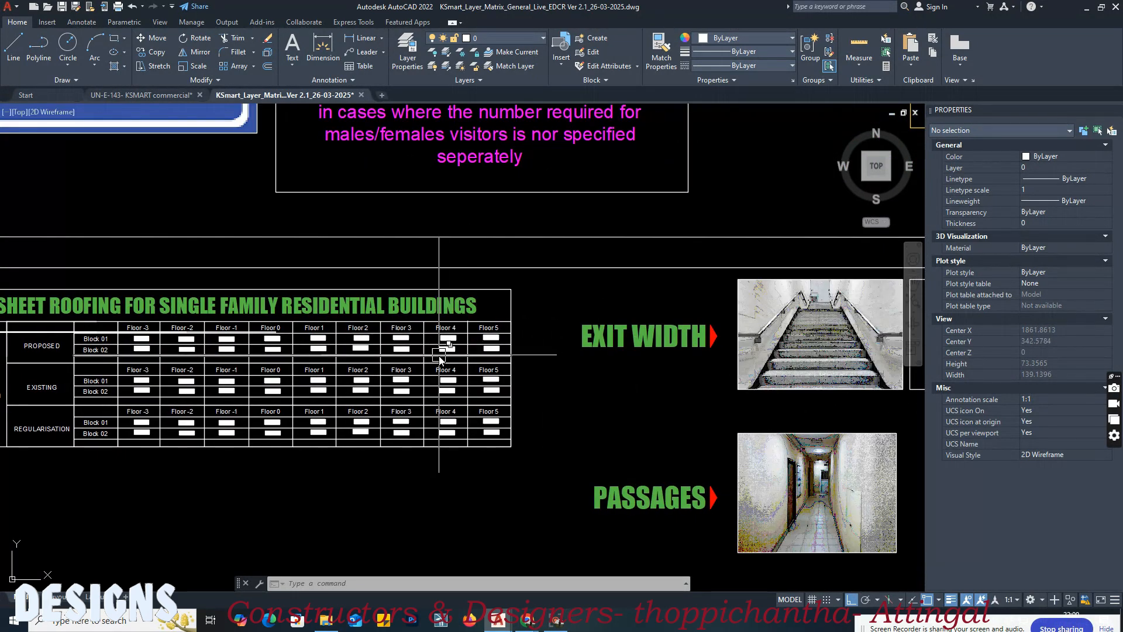
Step: Examine the Exit Width table's layer names and marking rules for exit doors and exit stairs
middle_click_drag(293, 348, 40, 304)
middle_click_drag(339, 351, 189, 365)
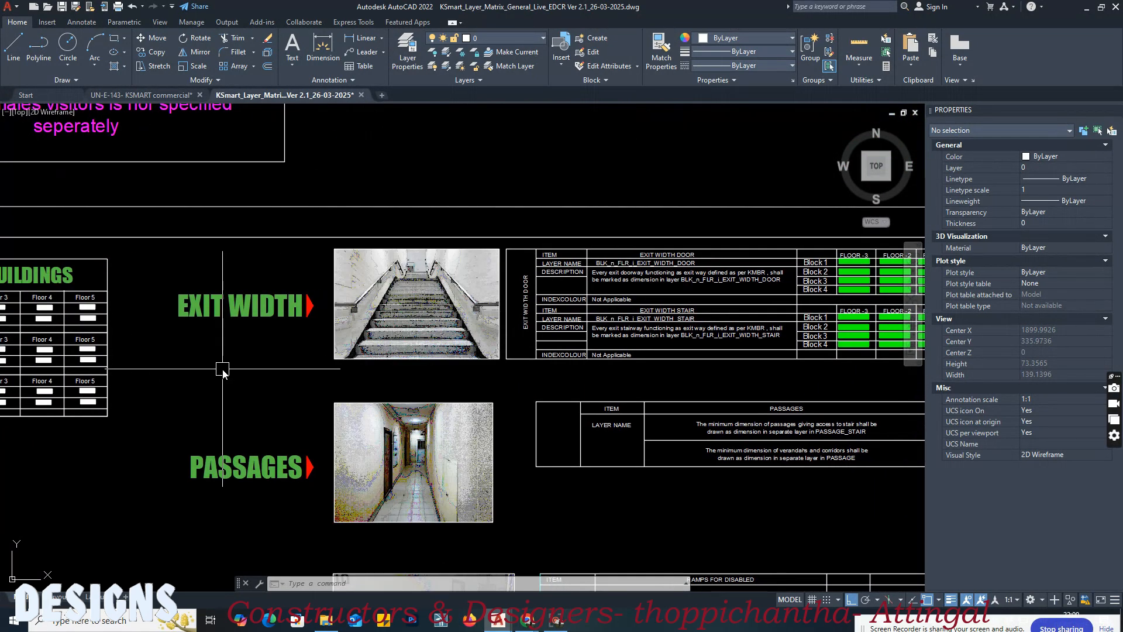
middle_click_drag(548, 343, 332, 354)
scroll(506, 261, "up", 4)
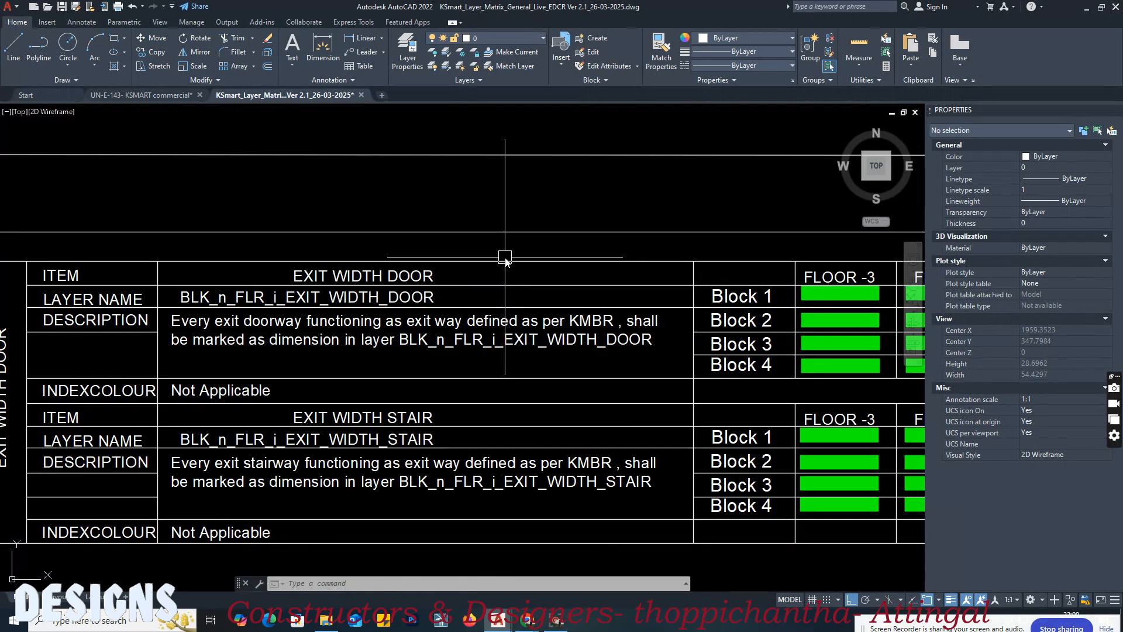
middle_click_drag(519, 279, 471, 286)
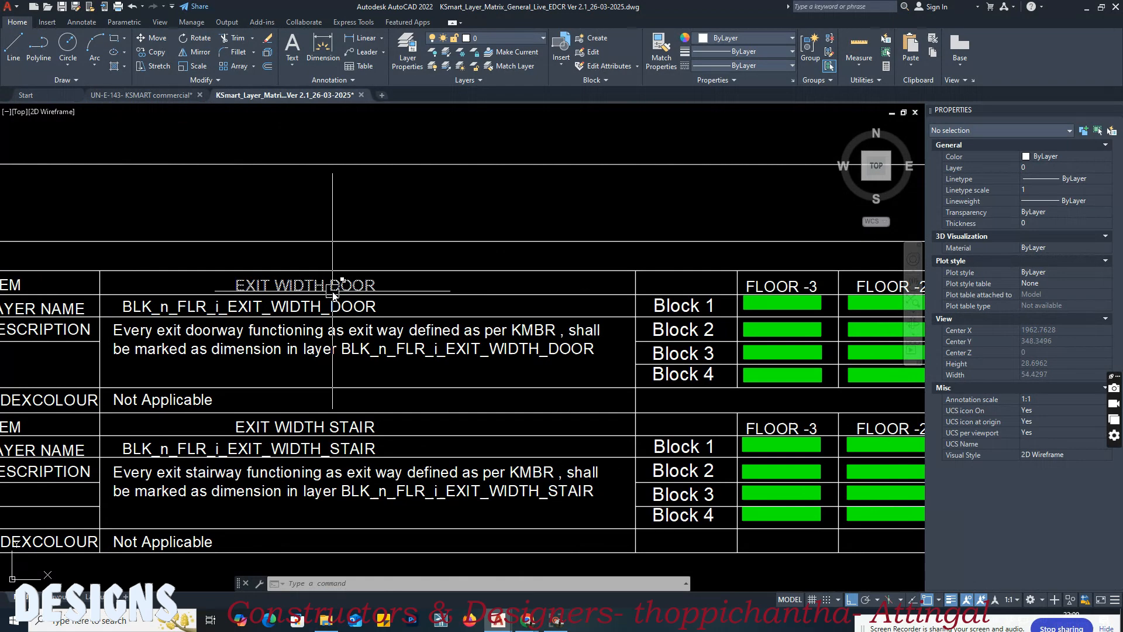
middle_click_drag(332, 292, 454, 303)
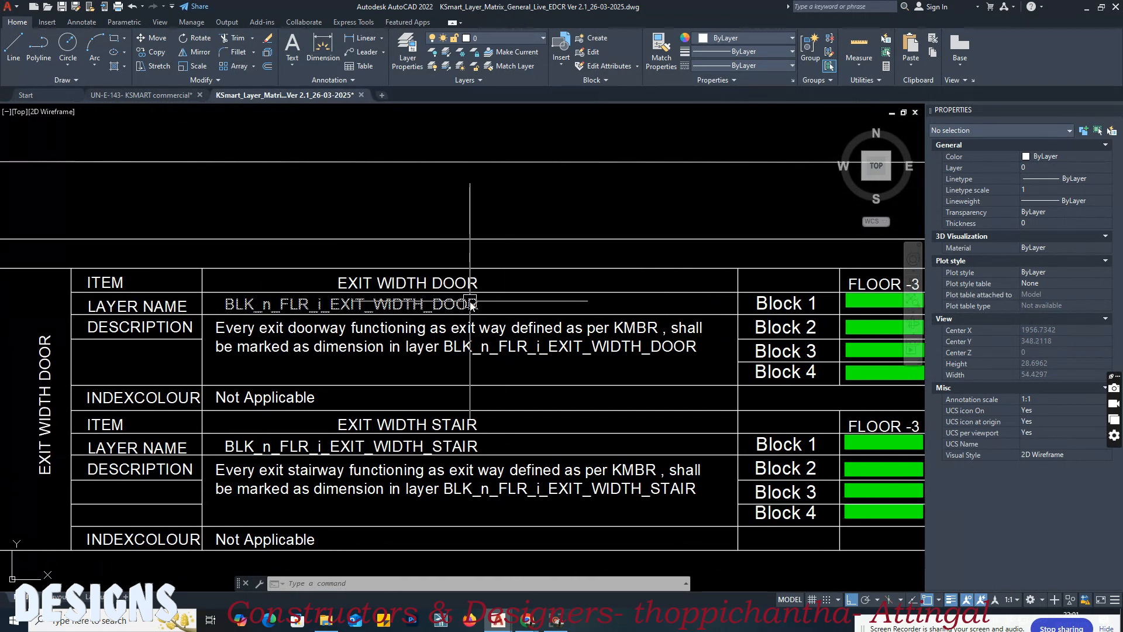
middle_click_drag(534, 304, 515, 304)
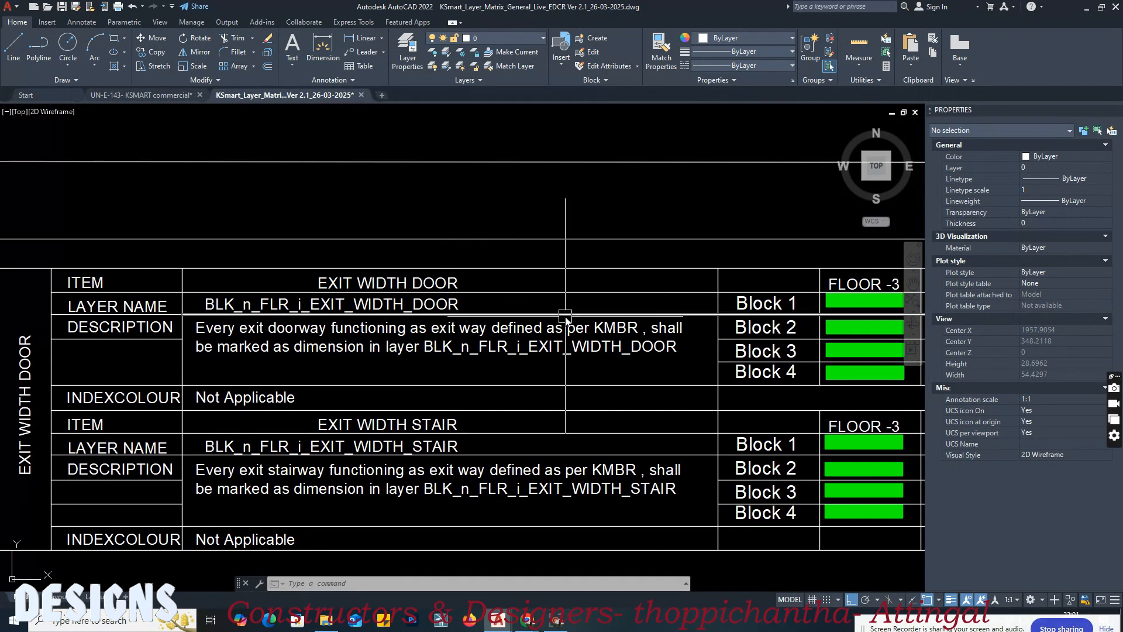
middle_click_drag(581, 320, 487, 330)
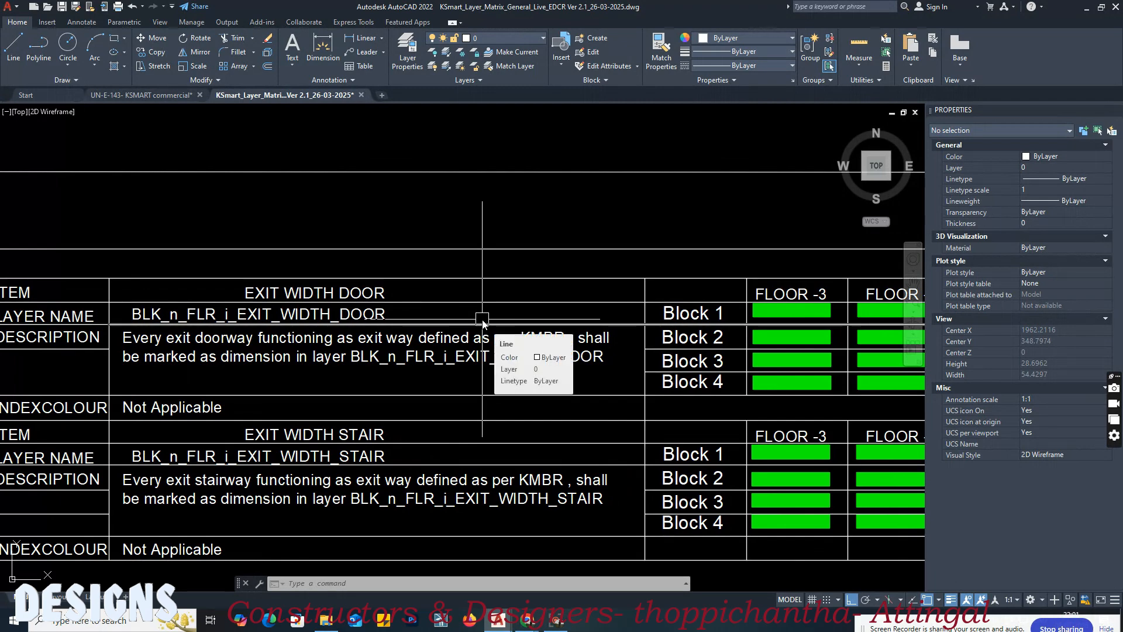
Step: Read the Exit Width Door entry's layer name and its rule for marking exit doorways as dimensions
middle_click_drag(562, 314, 349, 310)
scroll(348, 308, "down", 1)
middle_click_drag(212, 352, 252, 357)
scroll(253, 361, "up", 4)
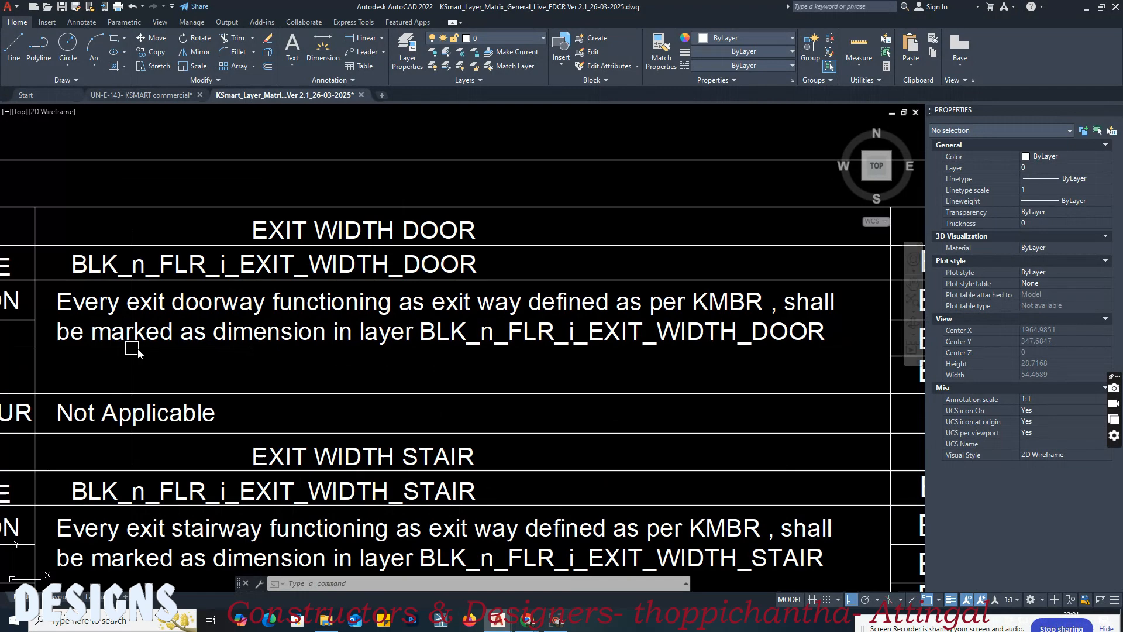
middle_click_drag(376, 357, 310, 361)
middle_click_drag(489, 357, 396, 356)
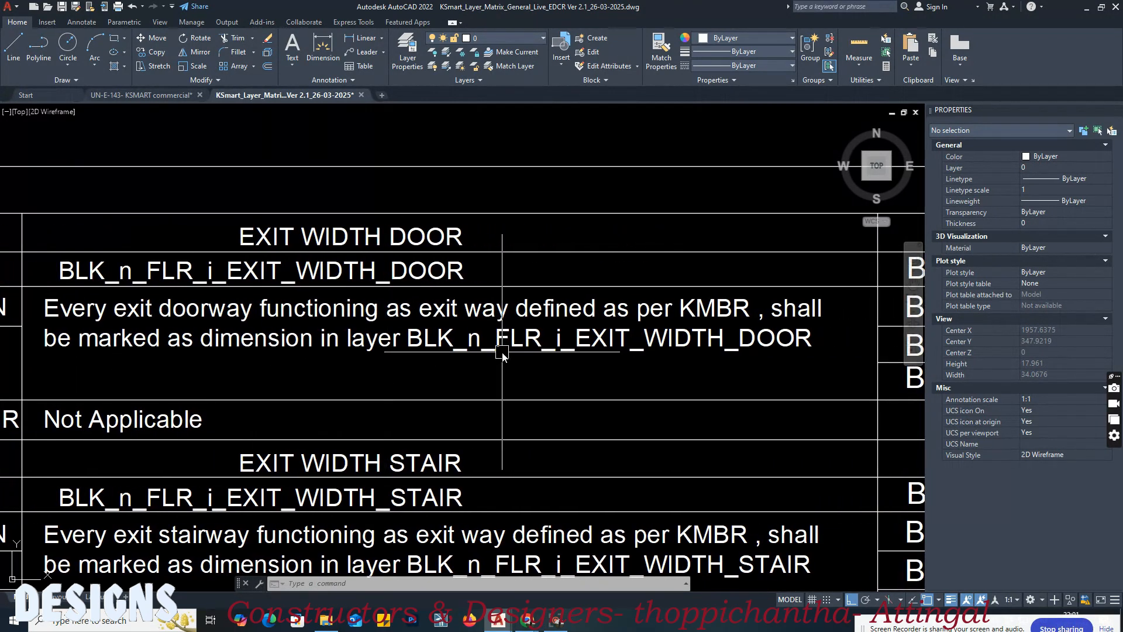
middle_click_drag(615, 339, 585, 343)
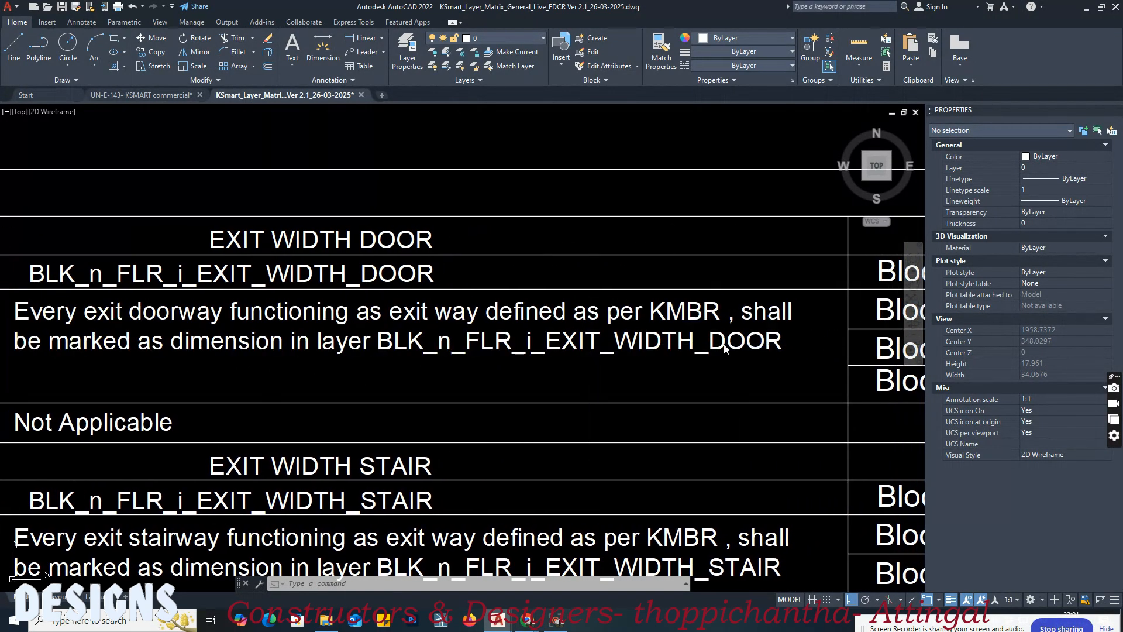
middle_click_drag(658, 343, 564, 347)
scroll(587, 345, "down", 2)
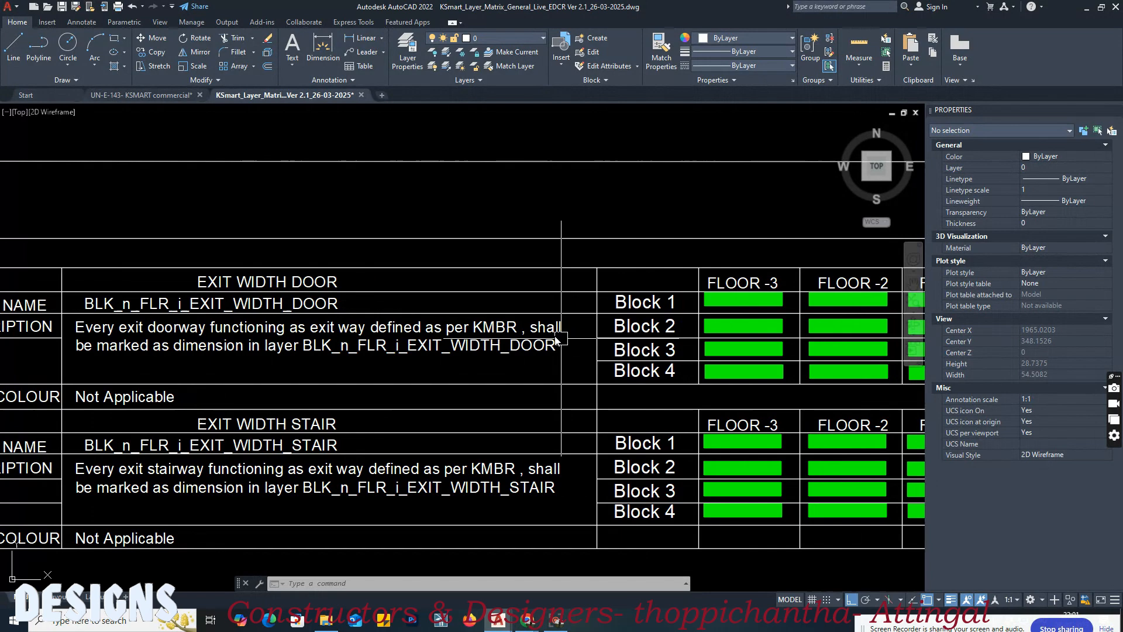
Step: In the UN-E-143 commercial drawing, add an aligned dimension across the RS opening at the first-floor staircase
left_click(165, 92)
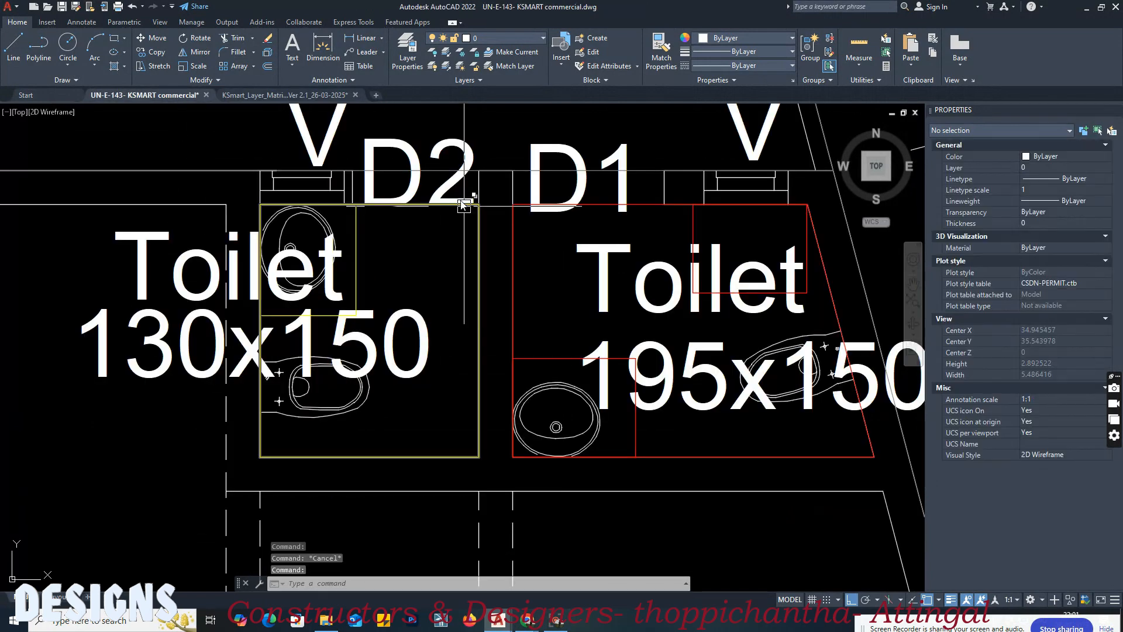
scroll(413, 339, "down", 2)
middle_click_drag(413, 374, 386, 303)
scroll(451, 440, "up", 4)
middle_click_drag(586, 461, 537, 438)
type("dal")
key("Return")
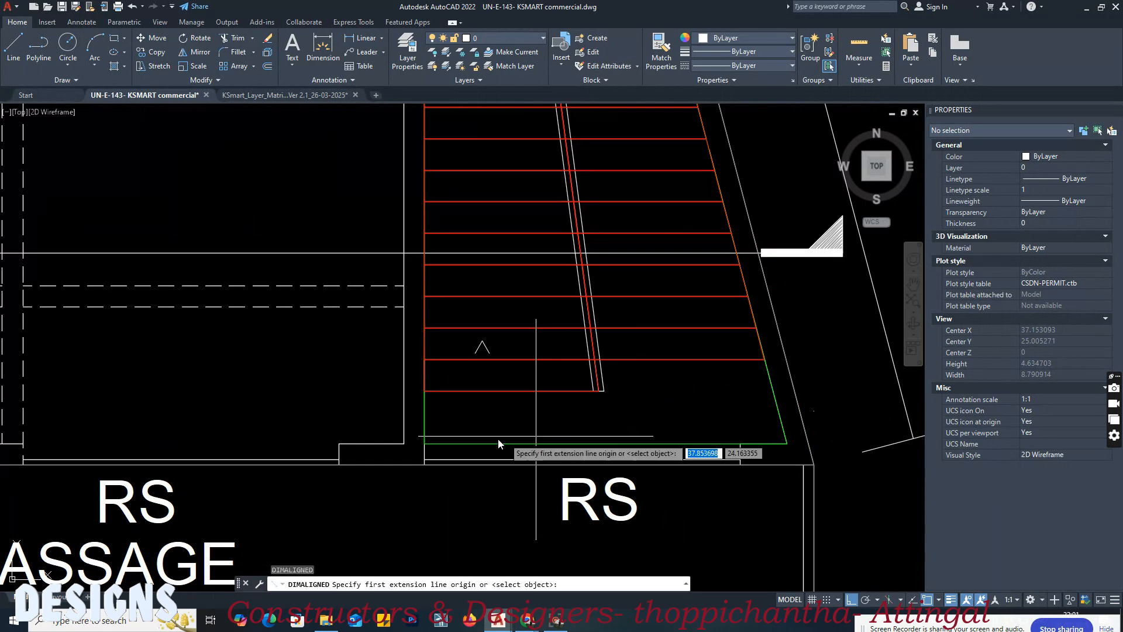
left_click(427, 443)
left_click(738, 446)
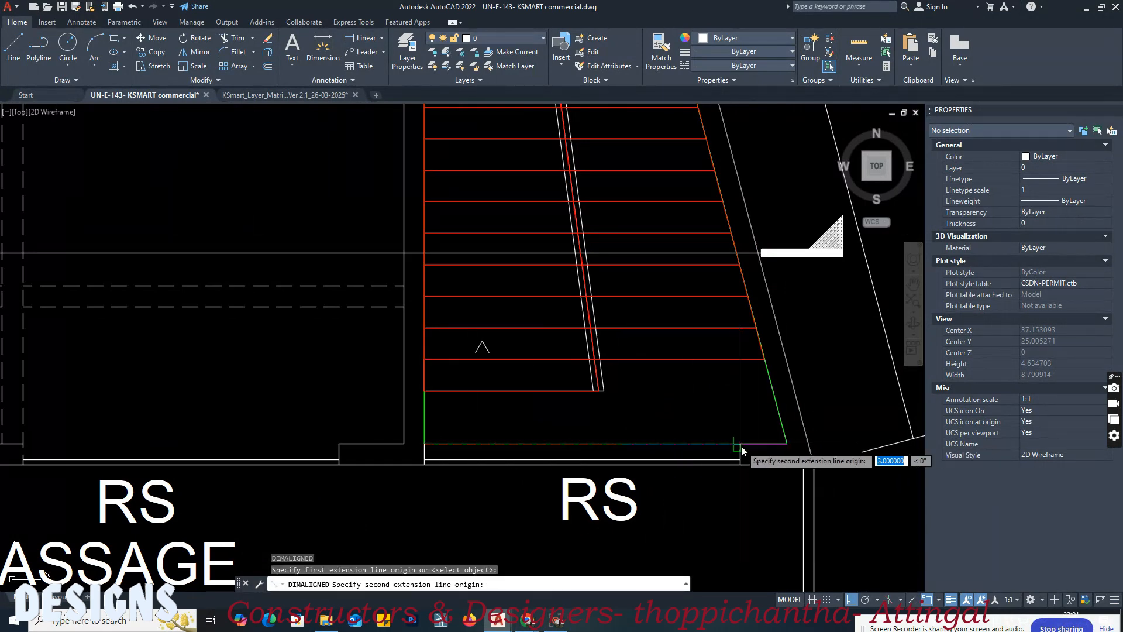
left_click(632, 412)
Step: Add an aligned dimension across the RS opening of the first-floor shop next to the staircase
scroll(620, 416, "down", 2)
scroll(346, 438, "up", 4)
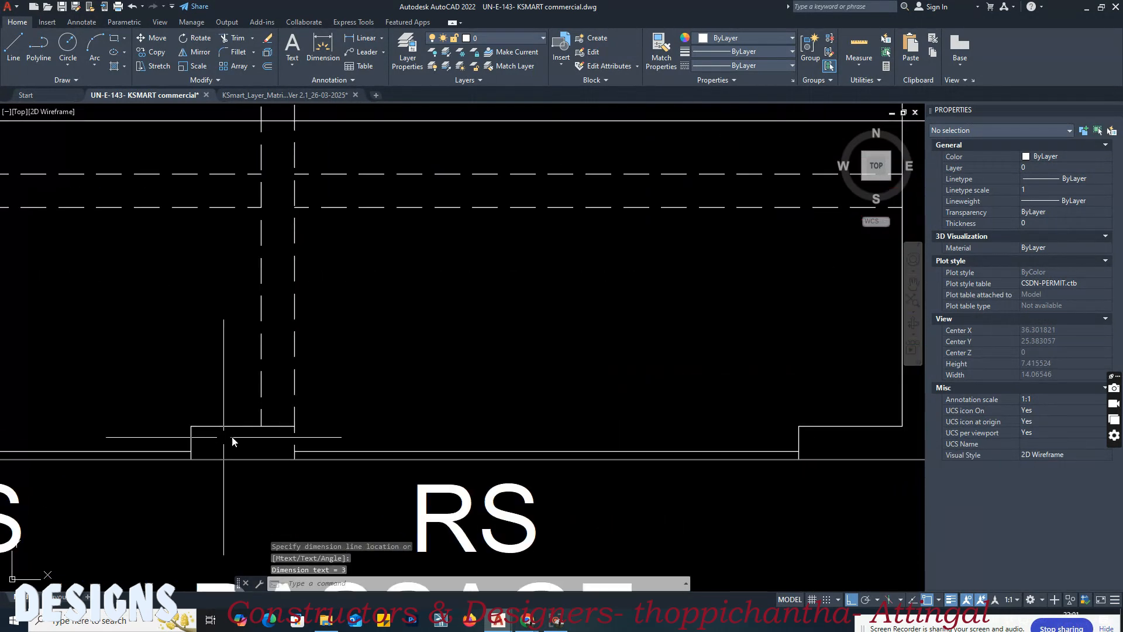
key("Return")
left_click(294, 426)
left_click(798, 426)
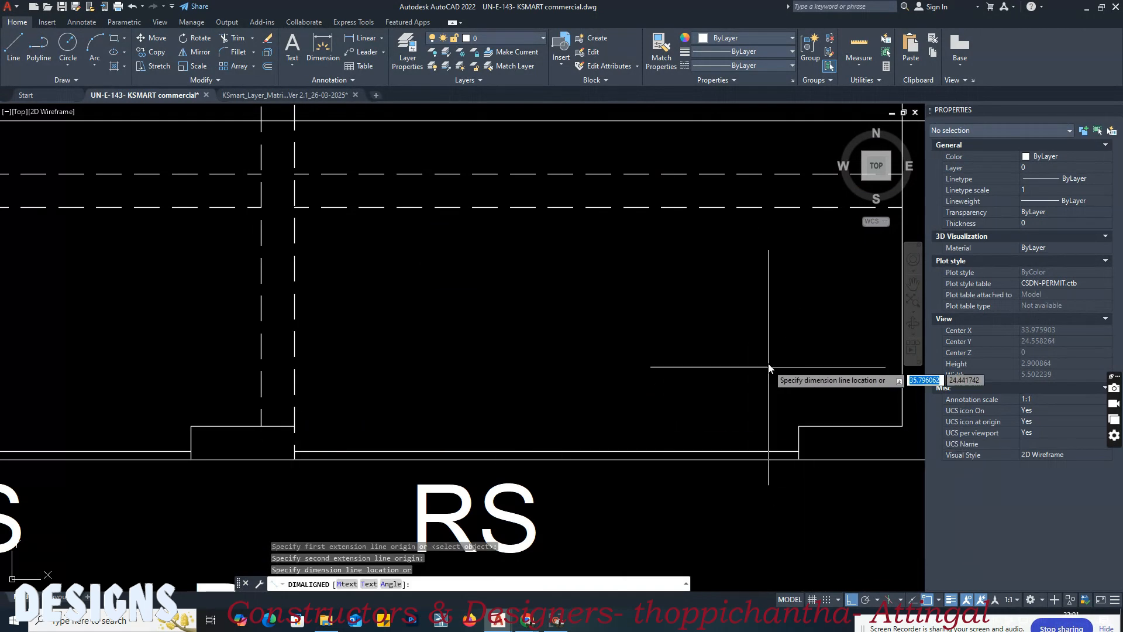
left_click(766, 342)
scroll(760, 351, "down", 5)
scroll(554, 404, "up", 1)
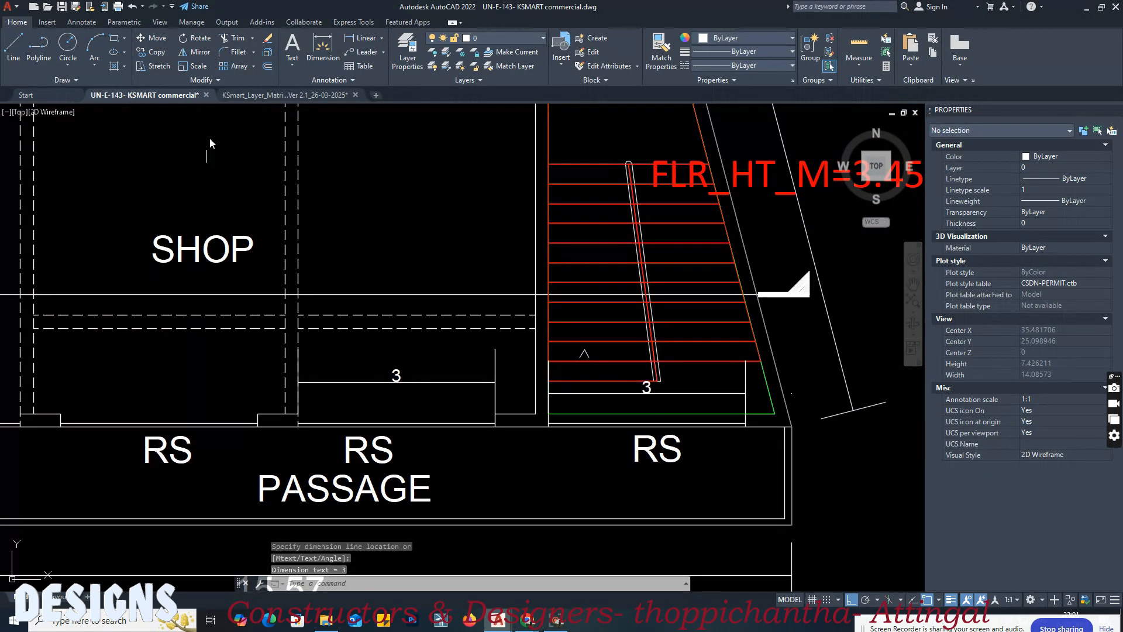
Step: Match both first-floor opening dimensions to the layer matrix's Block 1, Floor 0 exit width door sample and check their layer
left_click(279, 98)
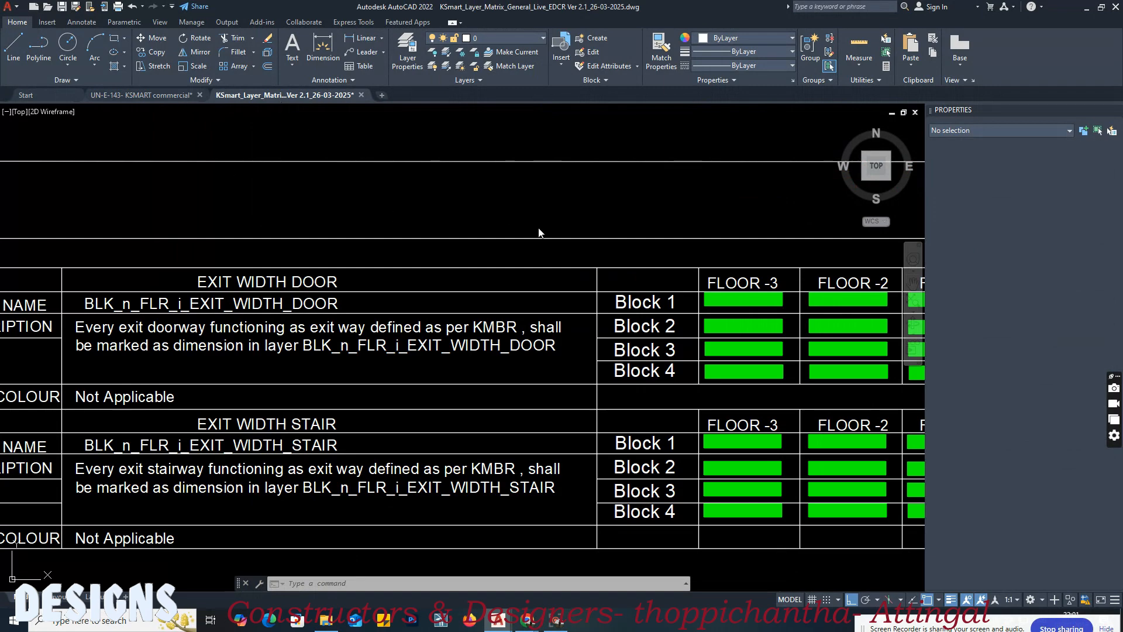
left_click(534, 200)
left_click(517, 203)
middle_click_drag(681, 227, 329, 236)
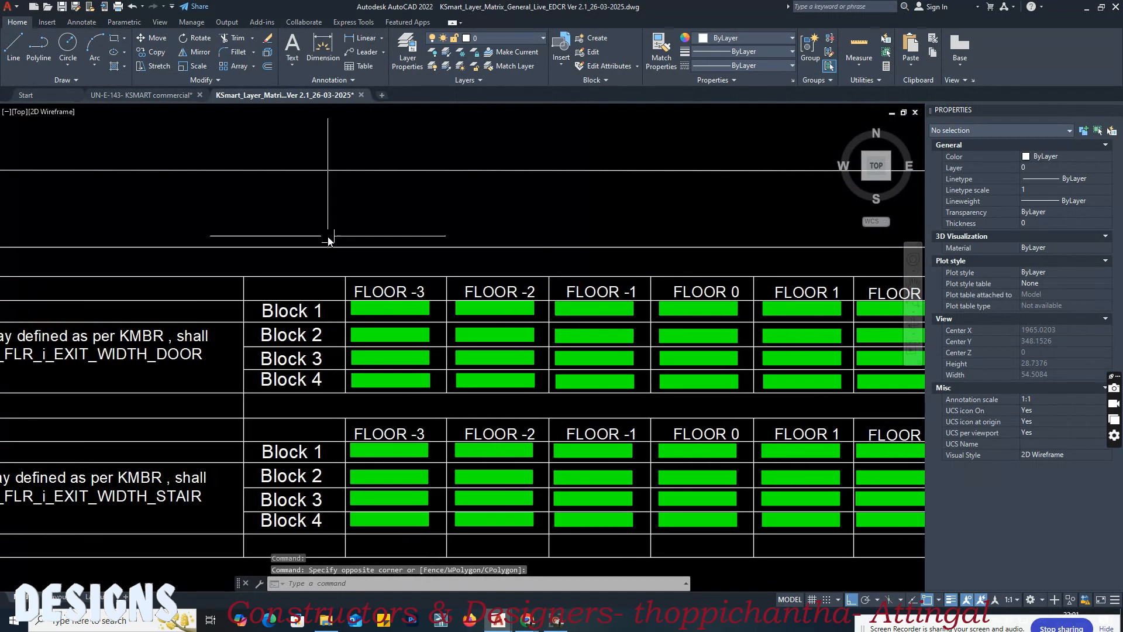
scroll(597, 325, "up", 4)
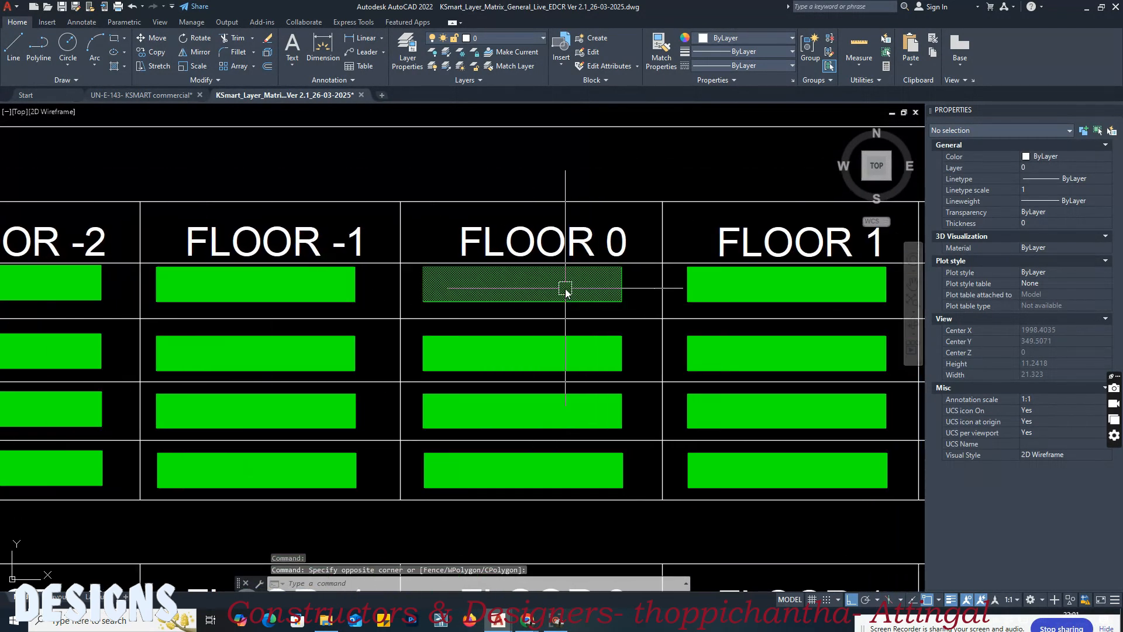
key("Return")
left_click(561, 289)
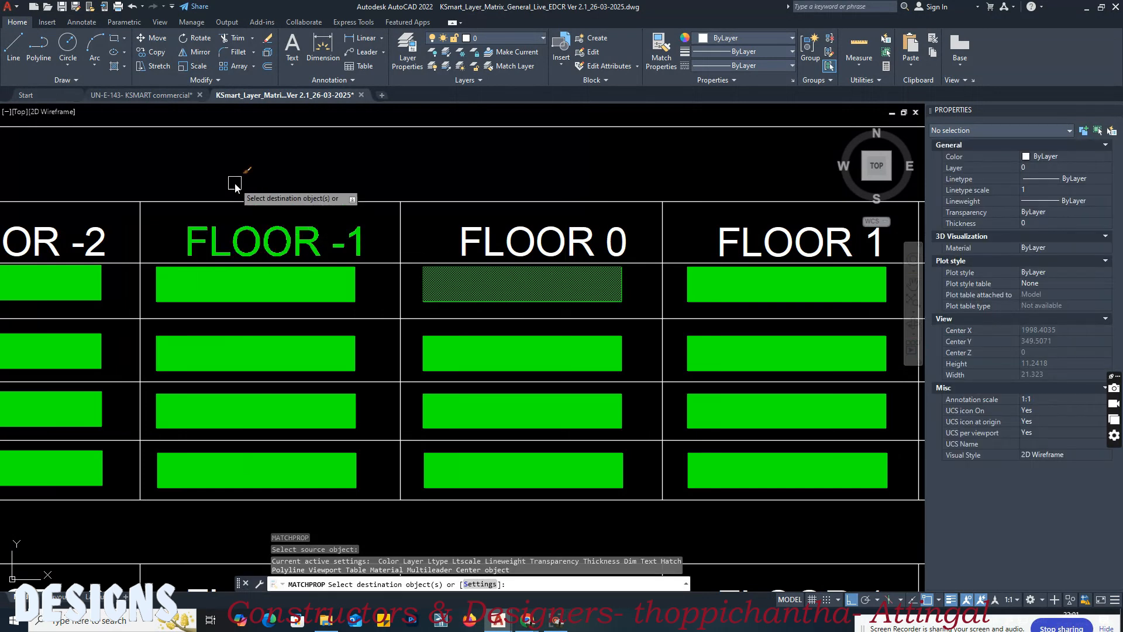
left_click(175, 96)
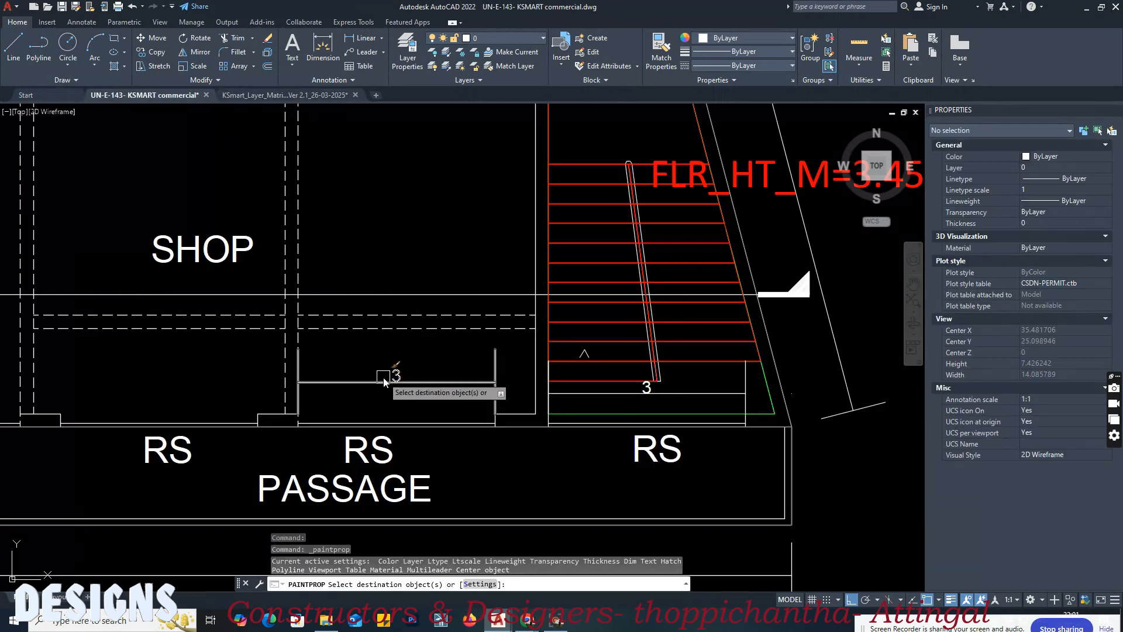
left_click(682, 393)
key("Return")
left_click(694, 393)
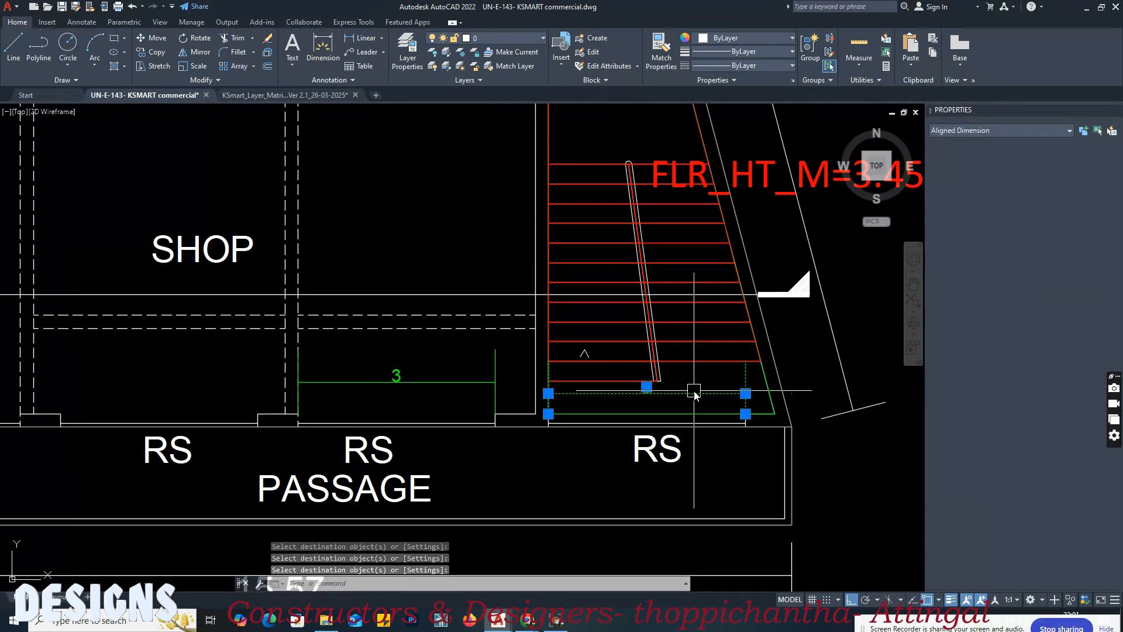
left_click(412, 391)
Step: Add an aligned dimension across the RS opening at the ground-floor staircase
scroll(351, 380, "down", 5)
scroll(138, 383, "up", 2)
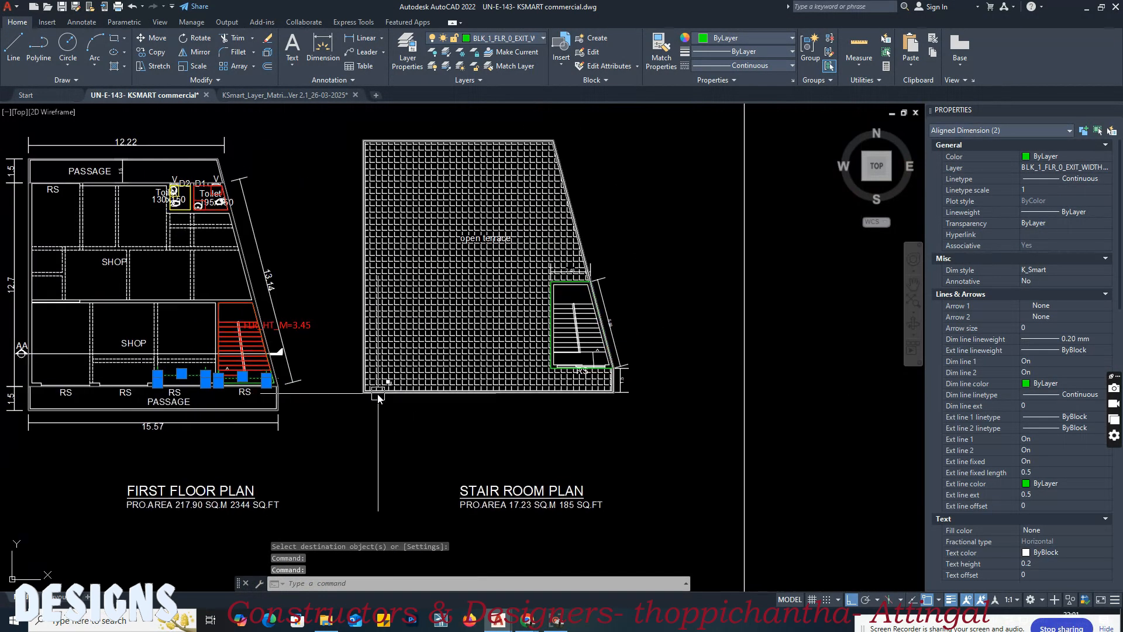
middle_click_drag(138, 383, 625, 384)
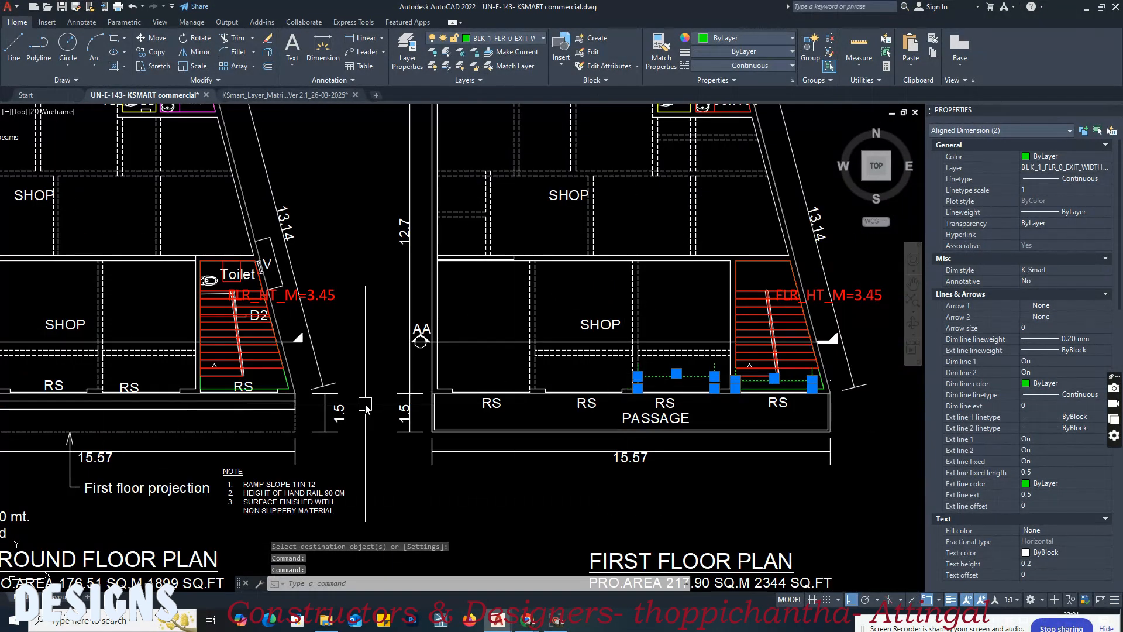
middle_click_drag(365, 407, 451, 409)
scroll(216, 389, "up", 3)
key("Escape")
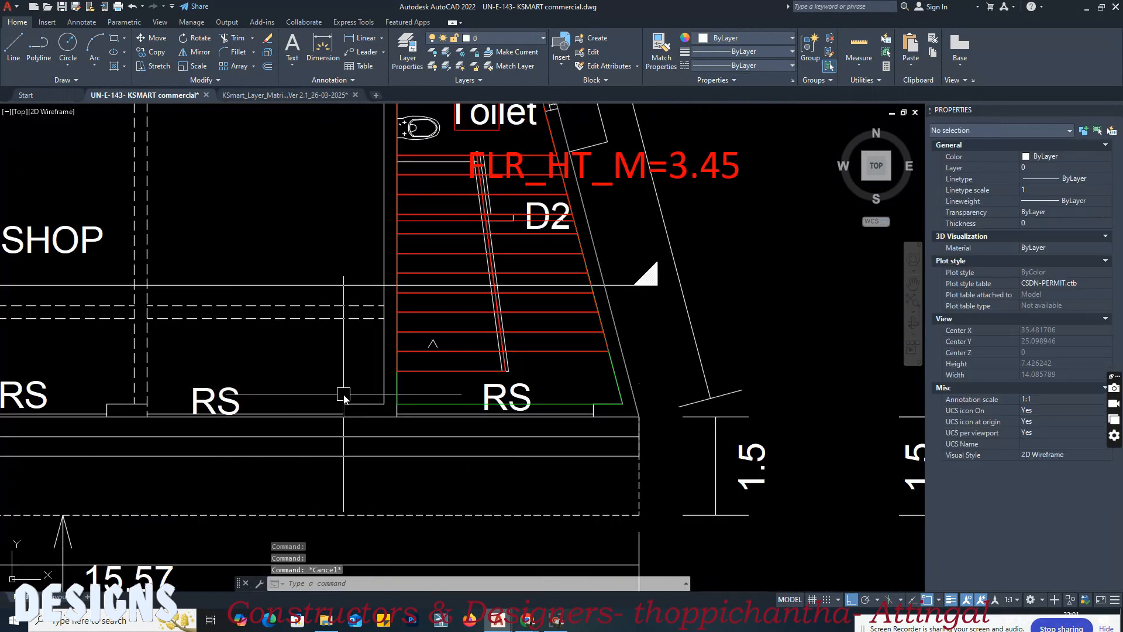
key("Return")
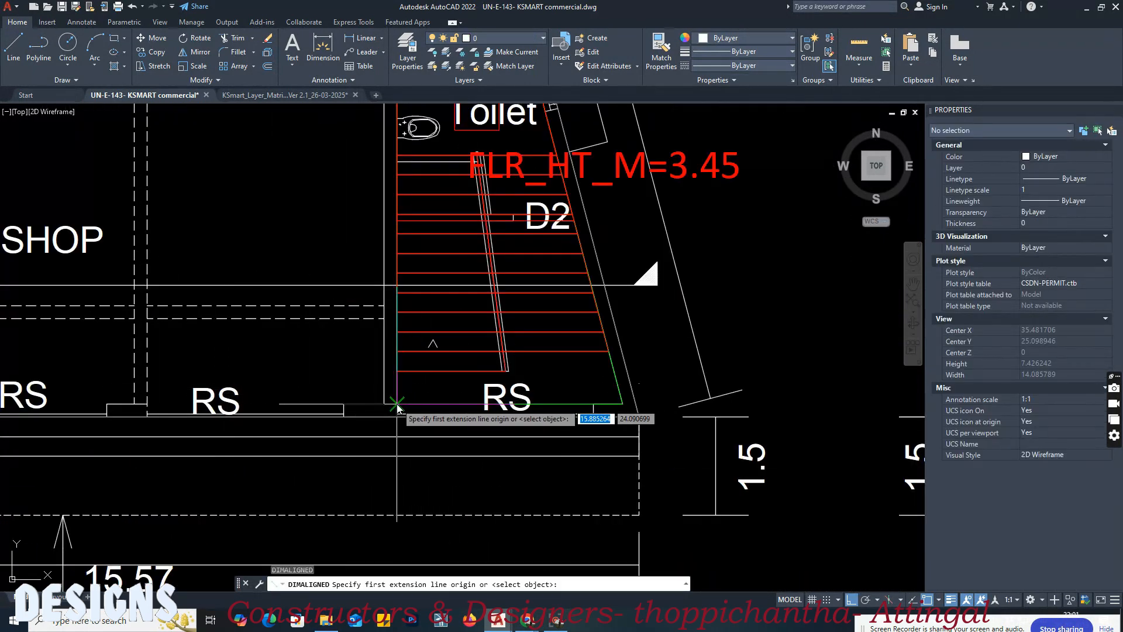
left_click(397, 404)
left_click(593, 404)
left_click(386, 384)
Step: Add an aligned dimension across the RS opening of the ground-floor shop next to the staircase
key("Return")
left_click(343, 404)
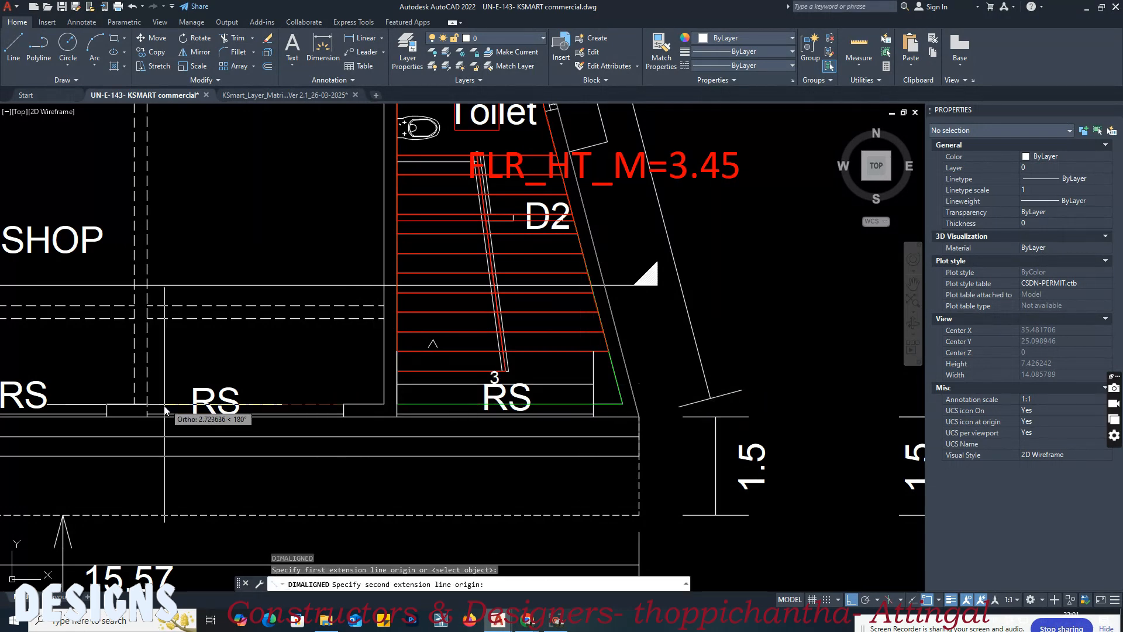
left_click(147, 404)
left_click(162, 392)
Step: Match both ground-floor opening dimensions to the first-floor plan's exit width dimension and check the shop dimension's layer
scroll(162, 392, "down", 4)
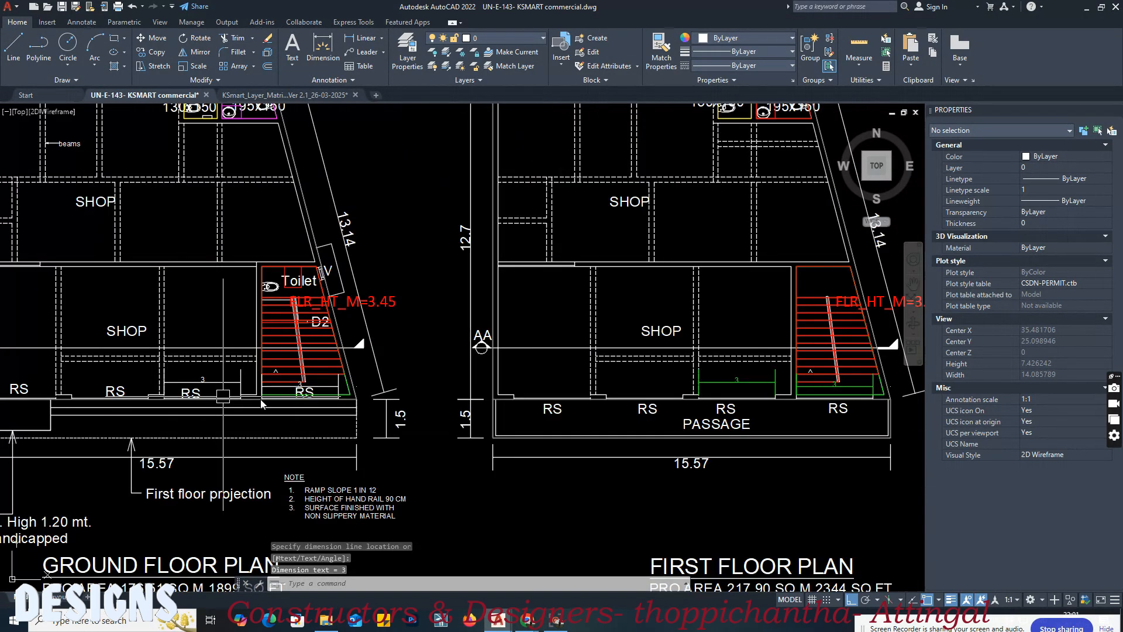
scroll(700, 395, "up", 3)
type("ma")
key("Return")
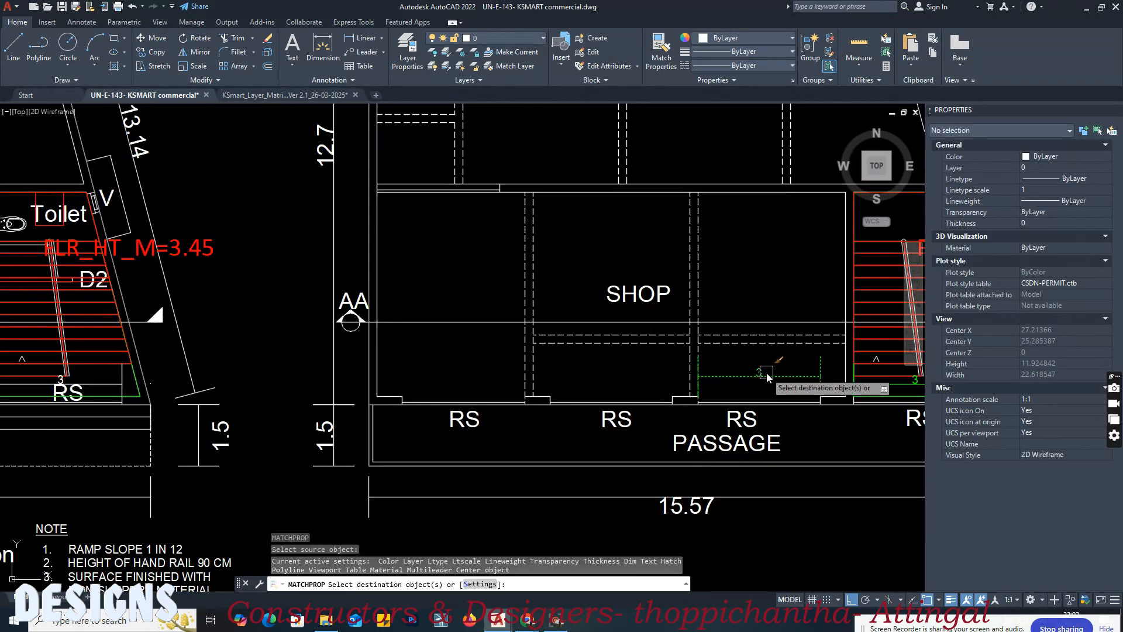
left_click(760, 376)
scroll(731, 381, "down", 4)
scroll(339, 396, "up", 4)
left_click(381, 385)
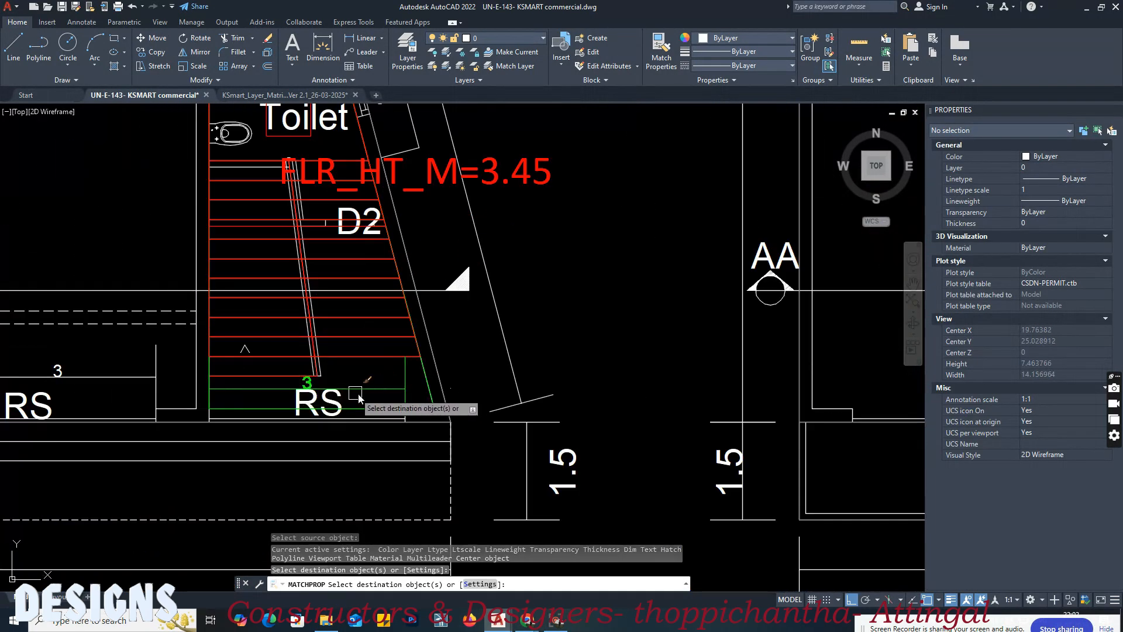
middle_click_drag(148, 392, 352, 393)
left_click(325, 380)
key("Return")
left_click(299, 377)
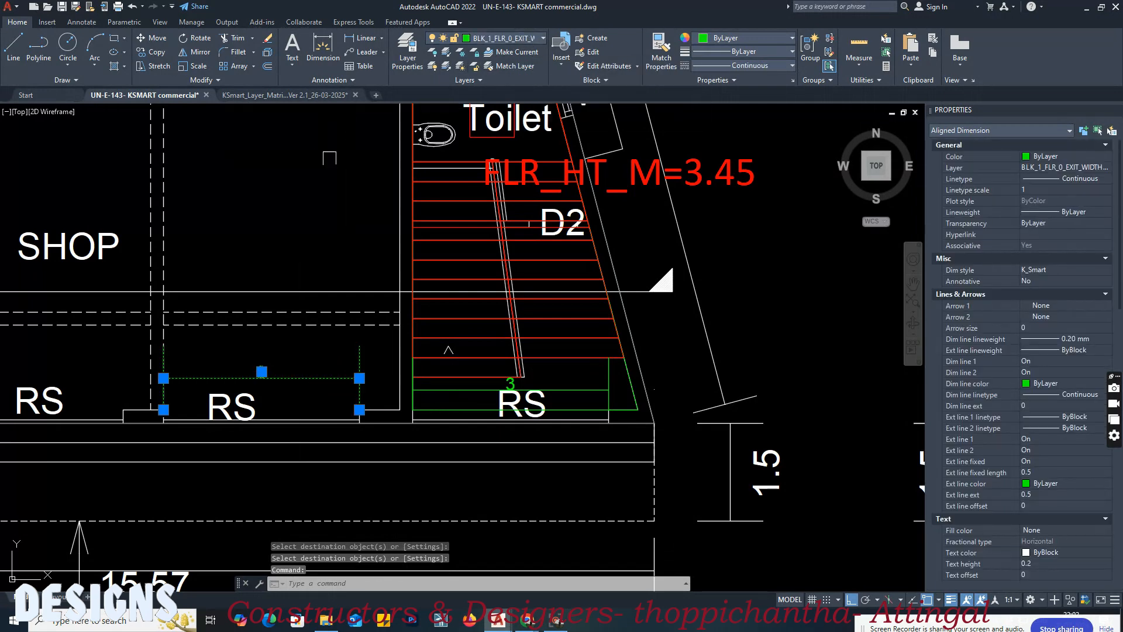
key("Escape")
key("Escape")
Step: Match the two first-floor opening dimensions to the matrix's Block 1, Floor 1 exit width door sample, check the layer and save the drawing
left_click(285, 95)
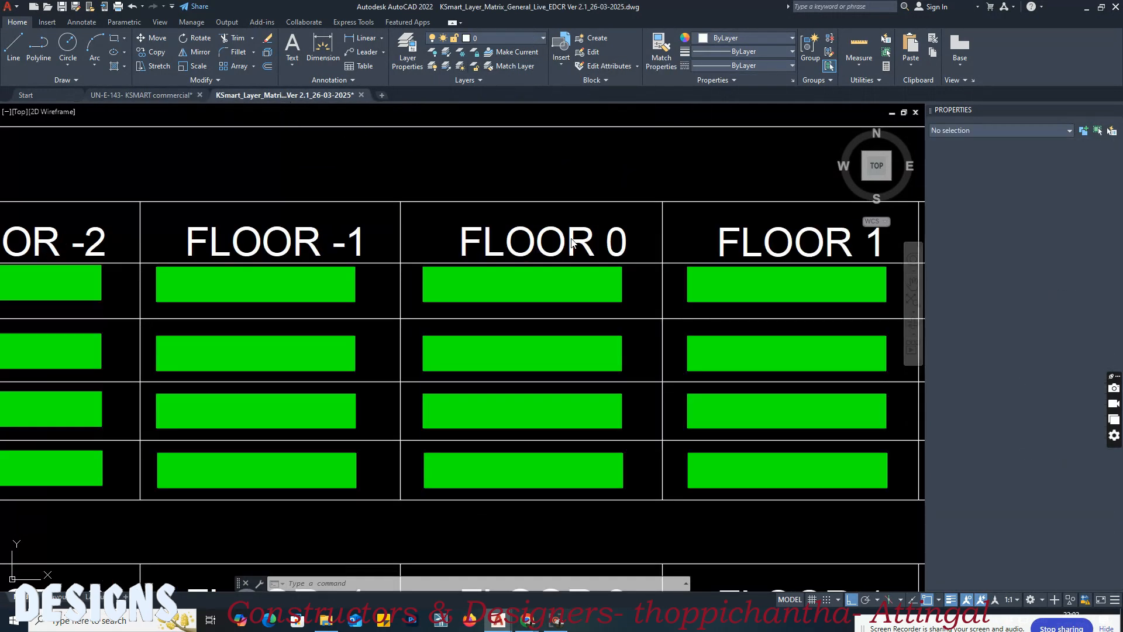
left_click(686, 237)
key("Return")
left_click(721, 286)
left_click(153, 95)
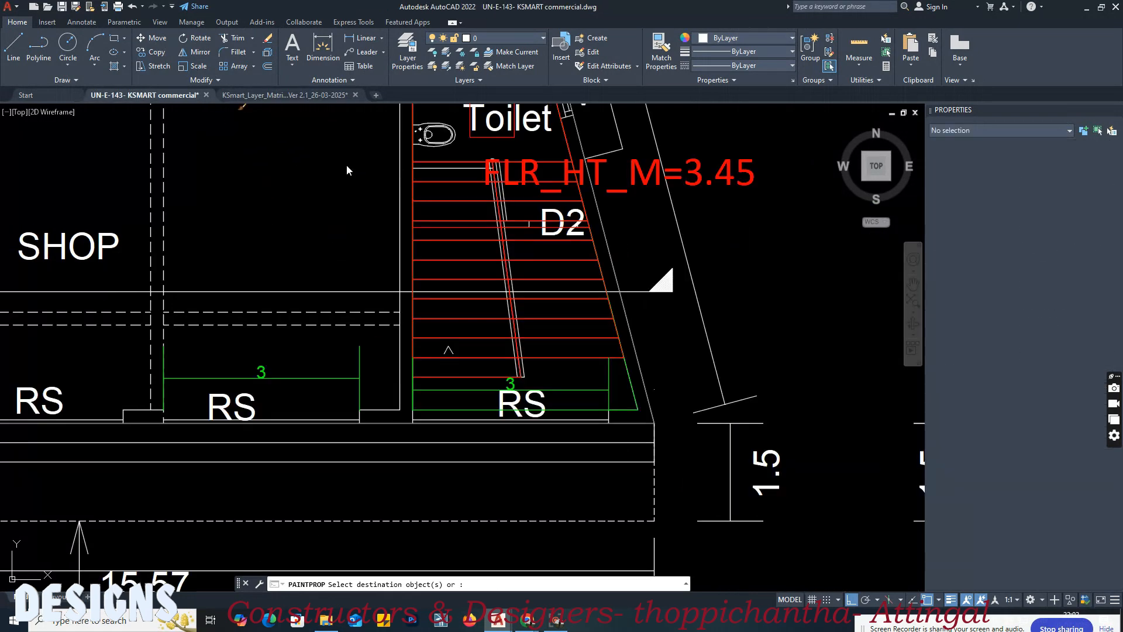
middle_click_drag(726, 390, 175, 374)
middle_click_drag(497, 379, 138, 378)
middle_click_drag(462, 400, 361, 405)
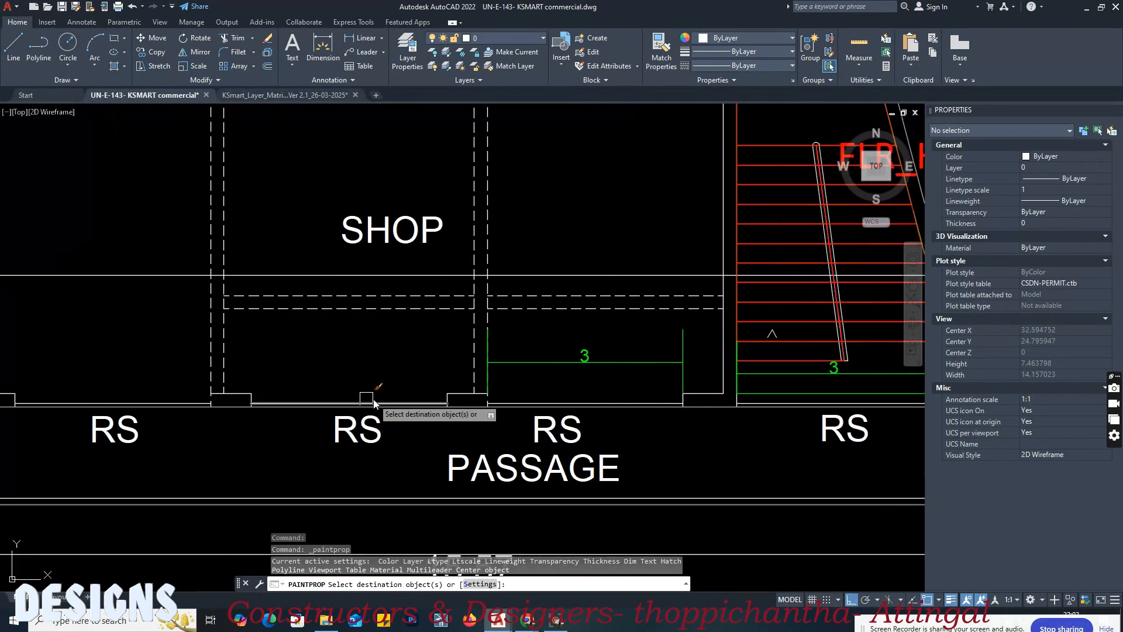
middle_click_drag(672, 381, 541, 381)
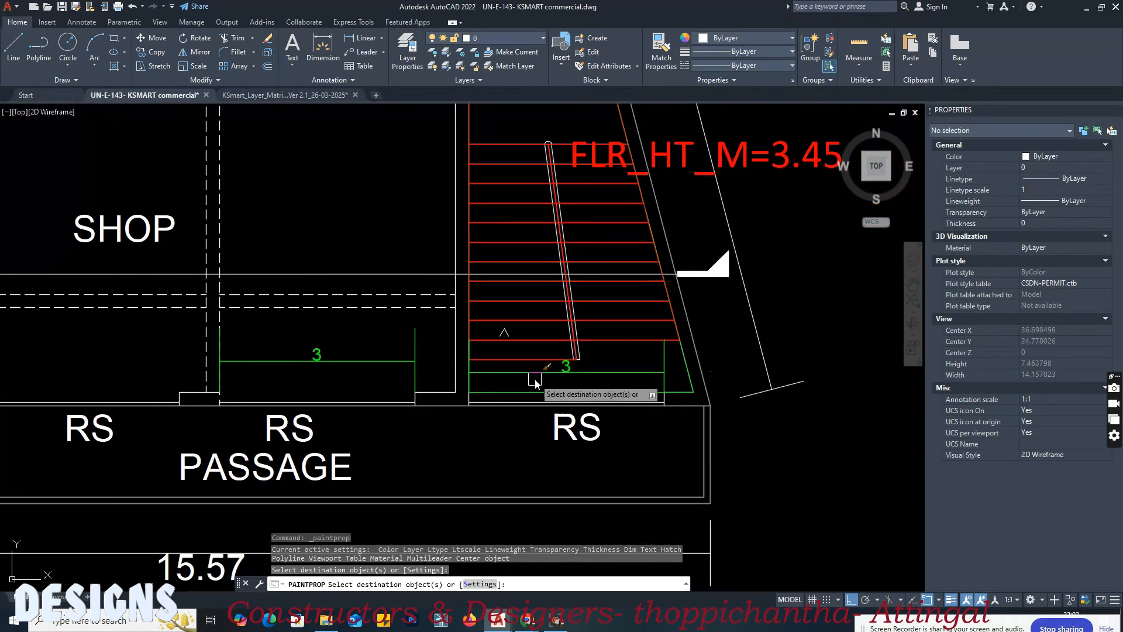
left_click(605, 374)
key("Return")
left_click(624, 374)
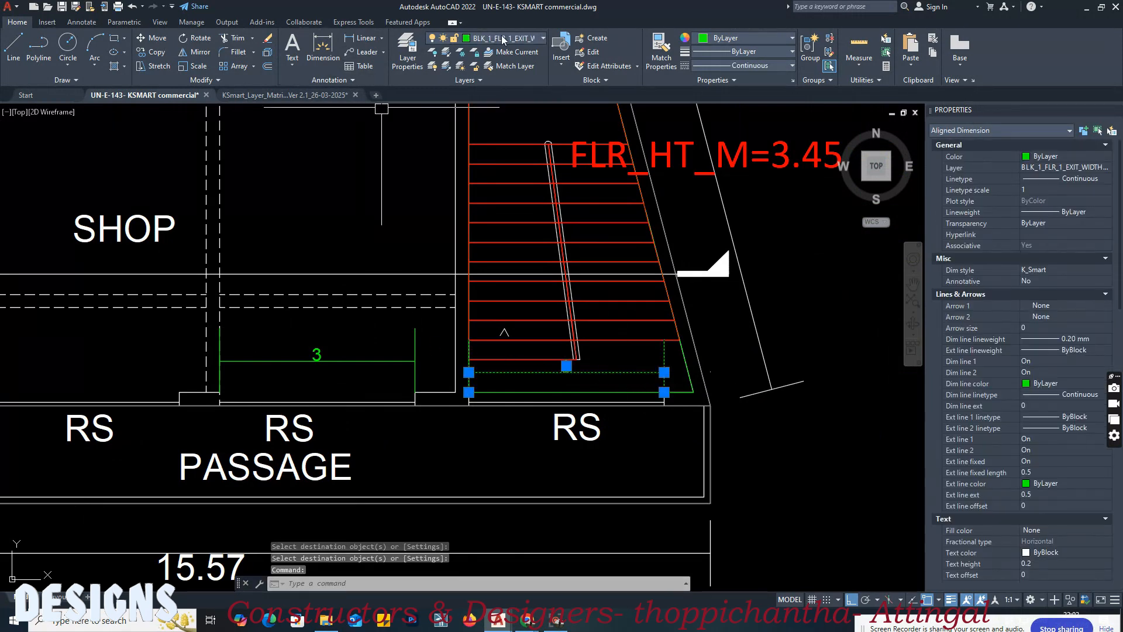
key("Escape")
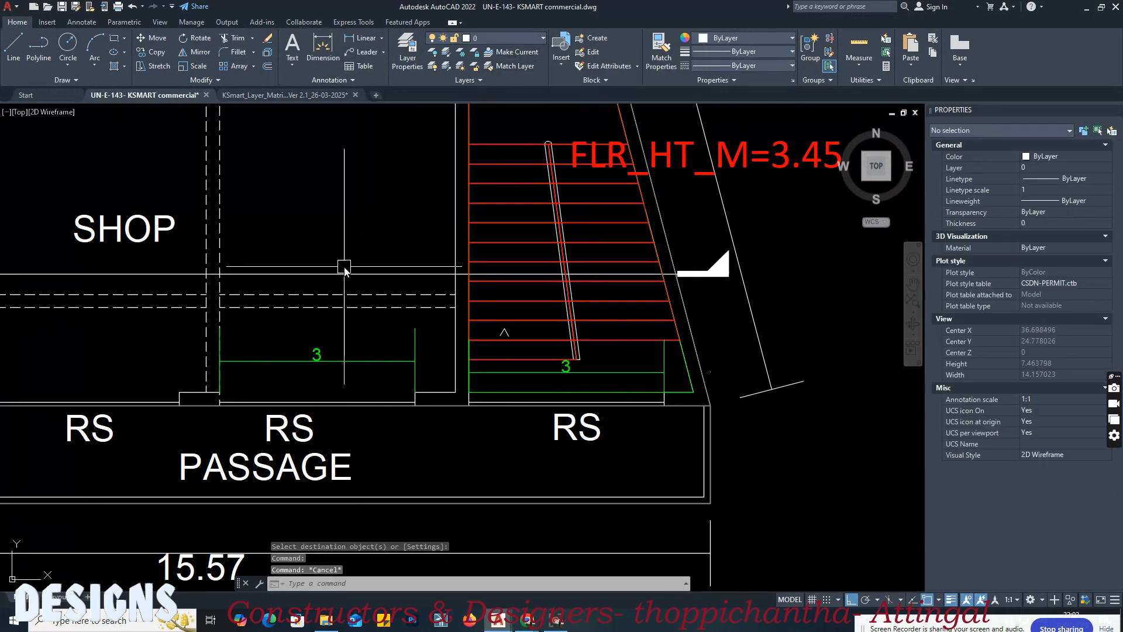
key("ctrl+s")
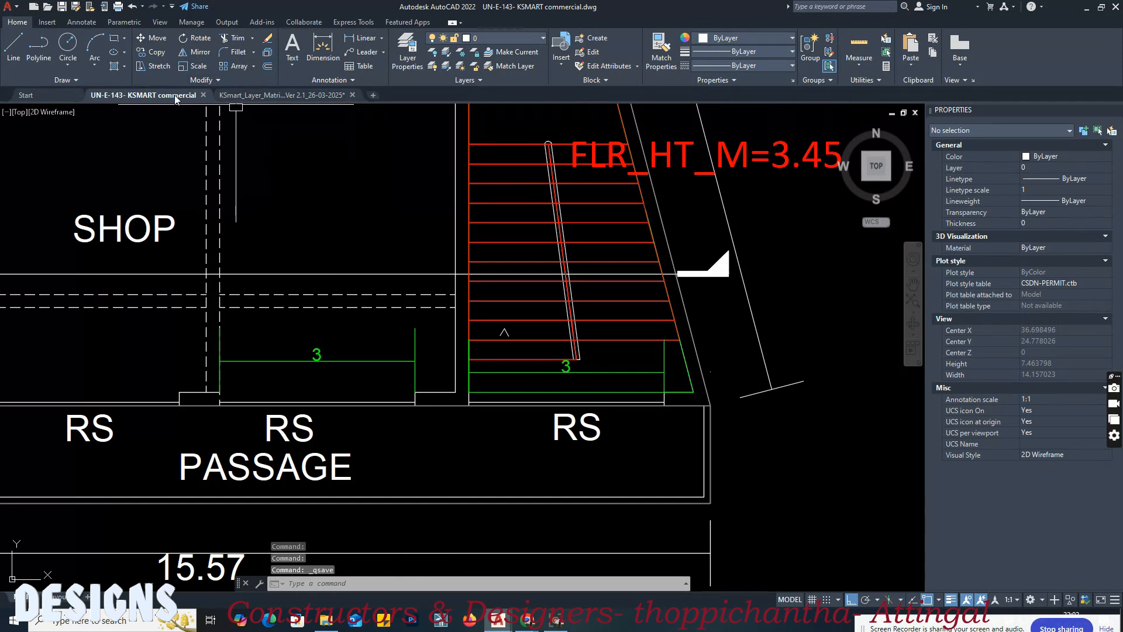
Step: Examine the EXIT WIDTH STAIR section of the layer matrix: its layer name, description and the block and floor samples
left_click(248, 96)
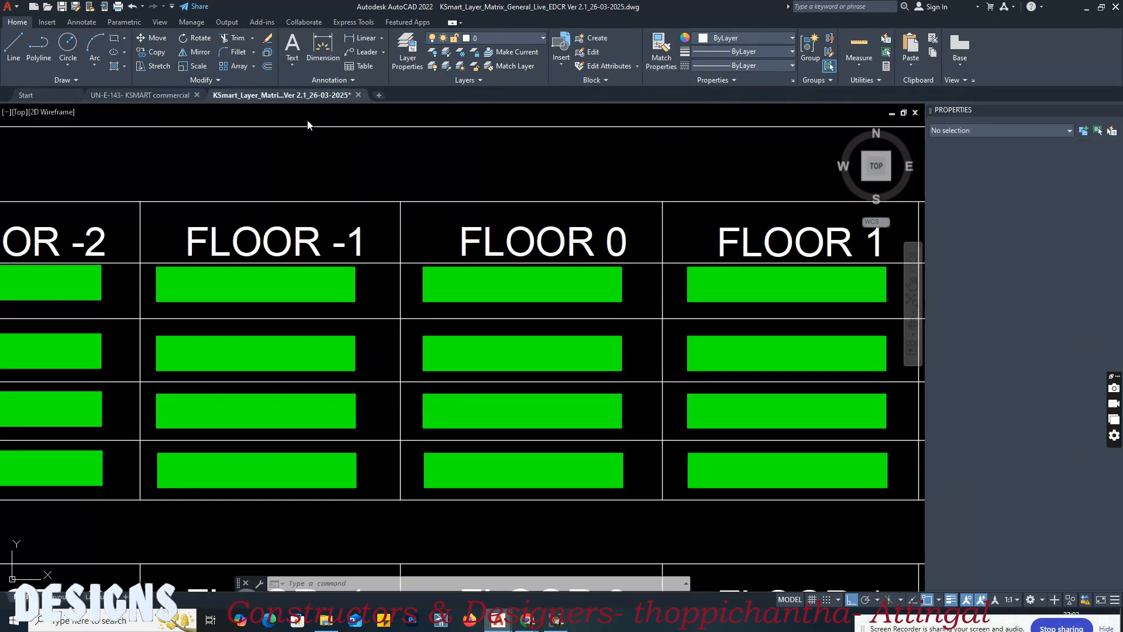
left_click(621, 166)
left_click(507, 175)
scroll(590, 172, "down", 5)
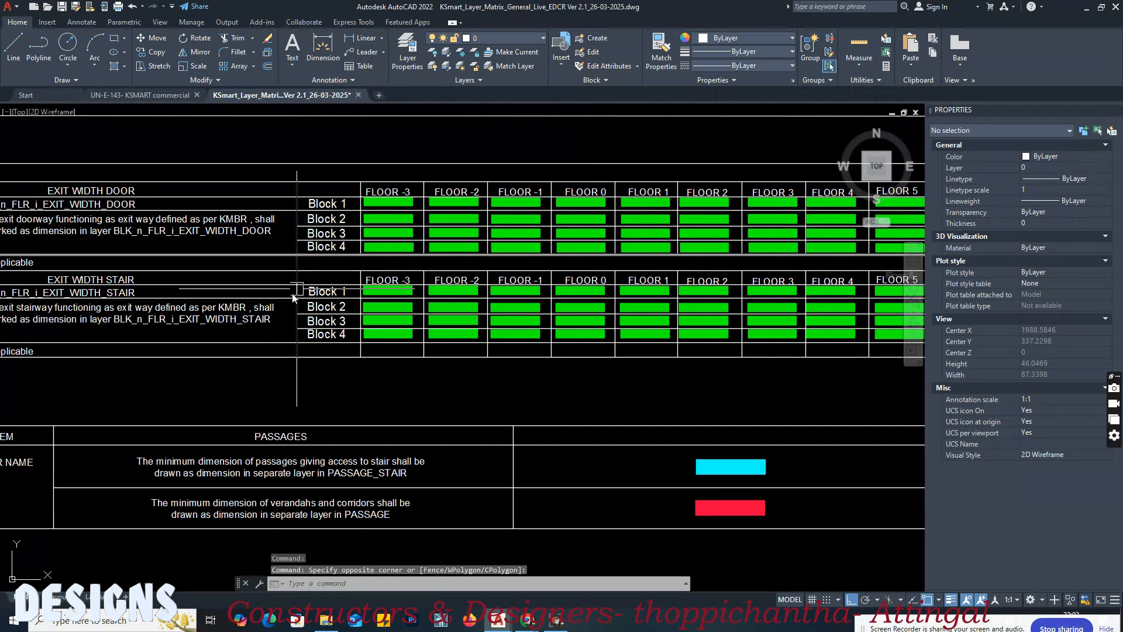
middle_click_drag(111, 293, 340, 308)
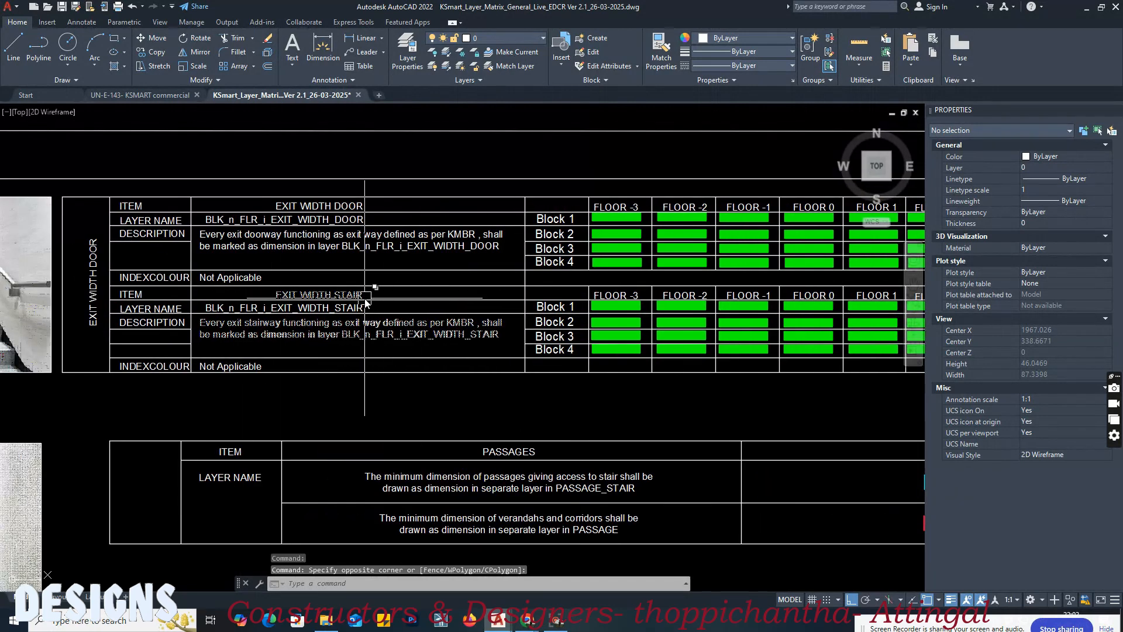
scroll(366, 302, "up", 2)
scroll(464, 329, "down", 2)
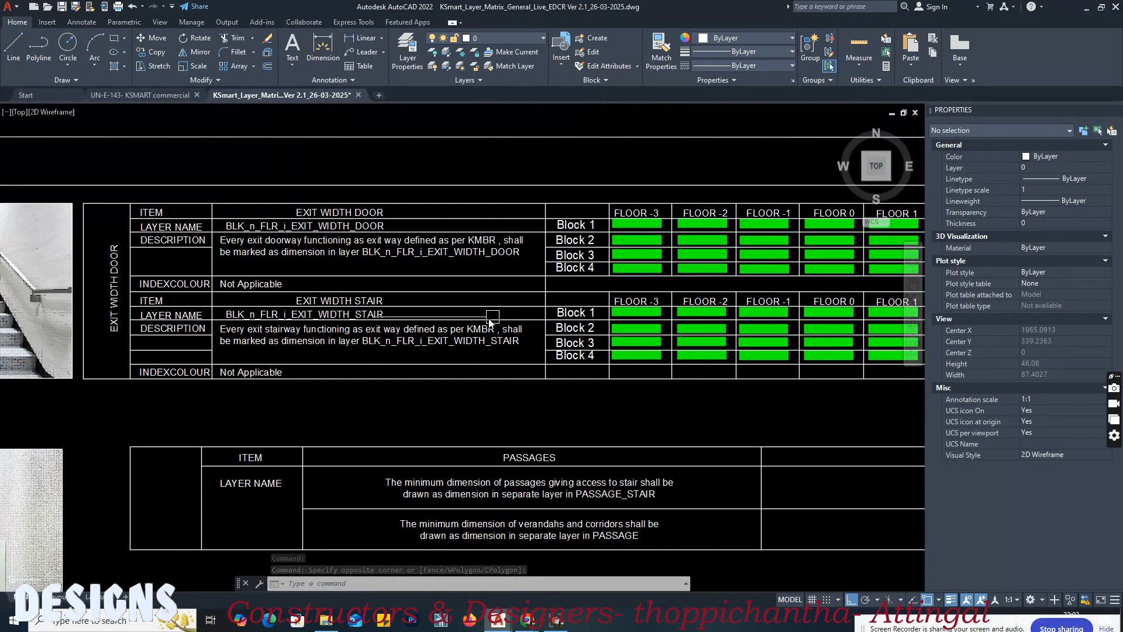
scroll(673, 345, "down", 2)
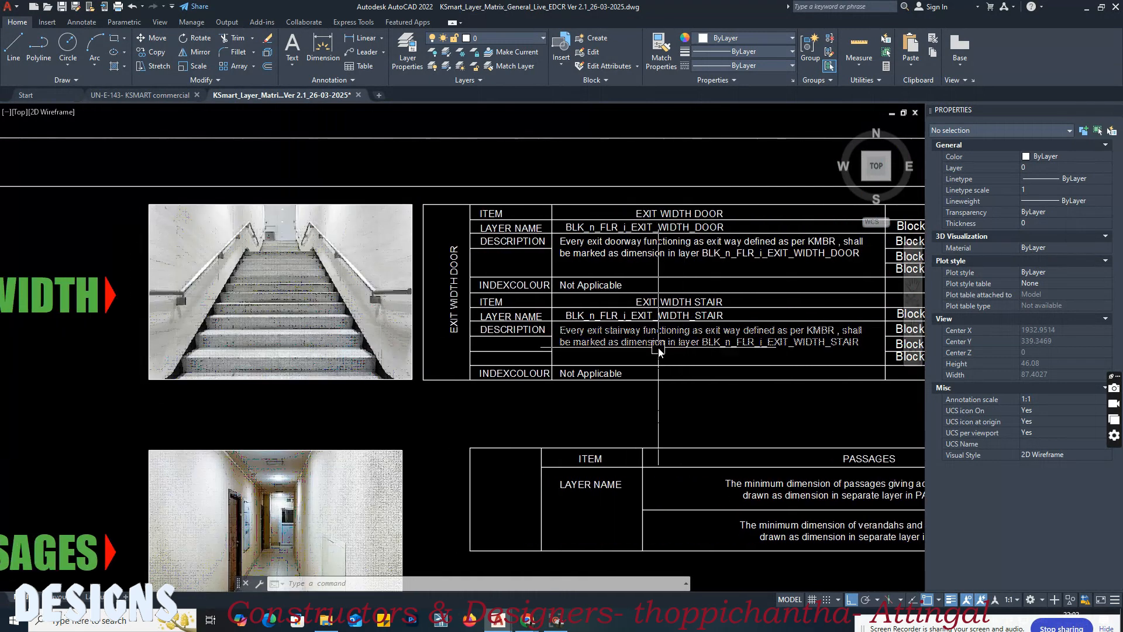
scroll(662, 345, "down", 2)
scroll(663, 346, "up", 1)
scroll(662, 345, "up", 5)
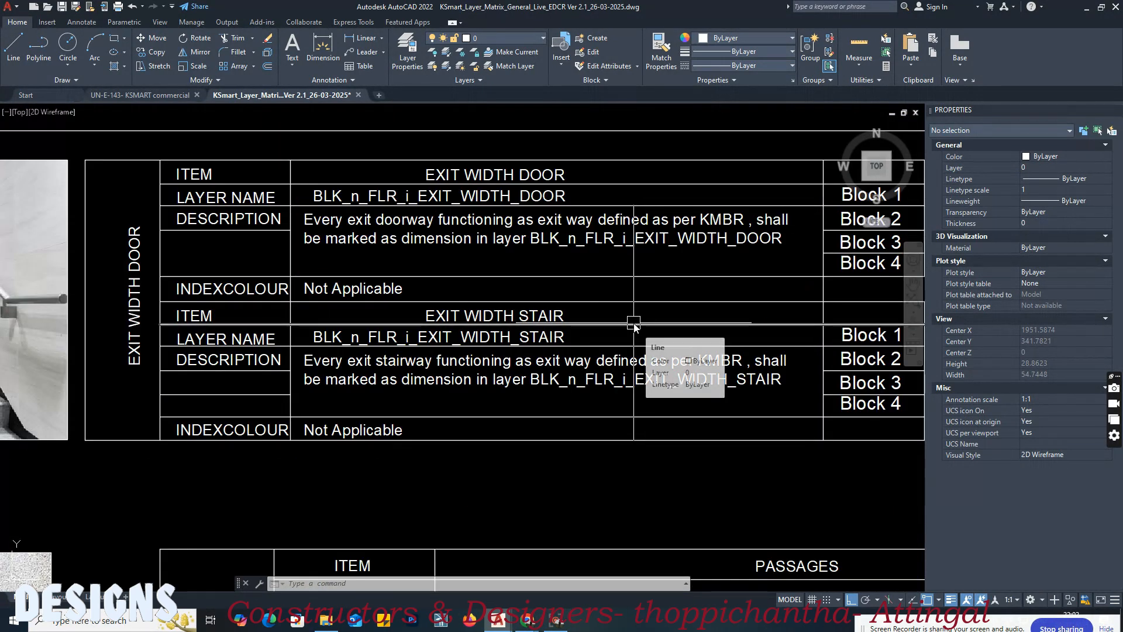
middle_click_drag(634, 325, 454, 326)
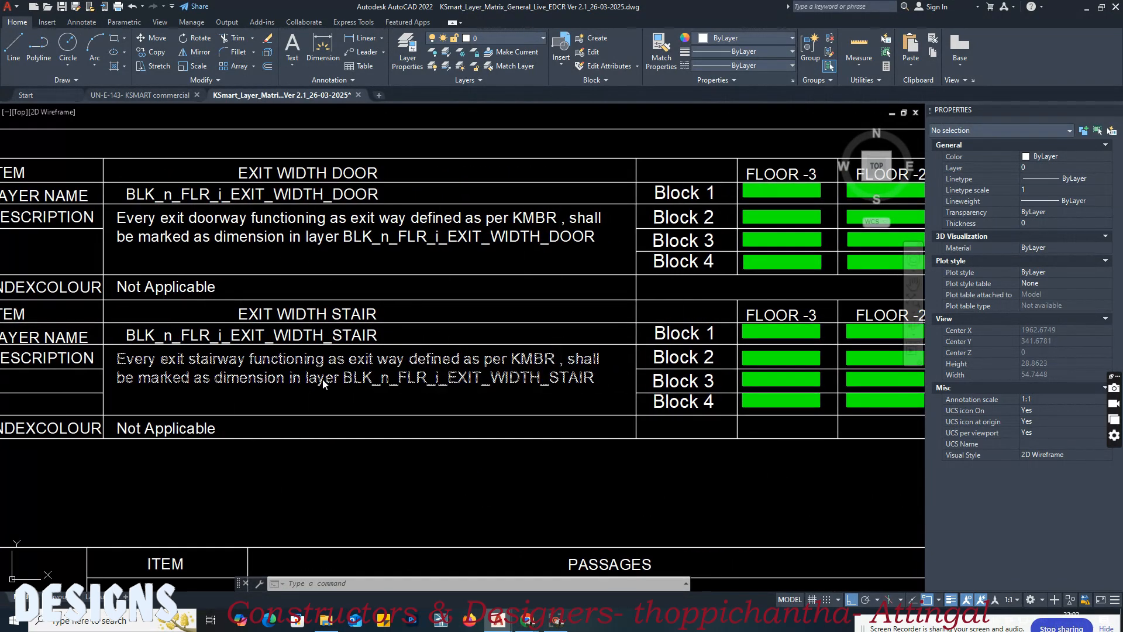
mouse_move(515, 384)
middle_mouse_down()
mouse_move(258, 386)
mouse_move(585, 400)
mouse_move(255, 413)
middle_mouse_up()
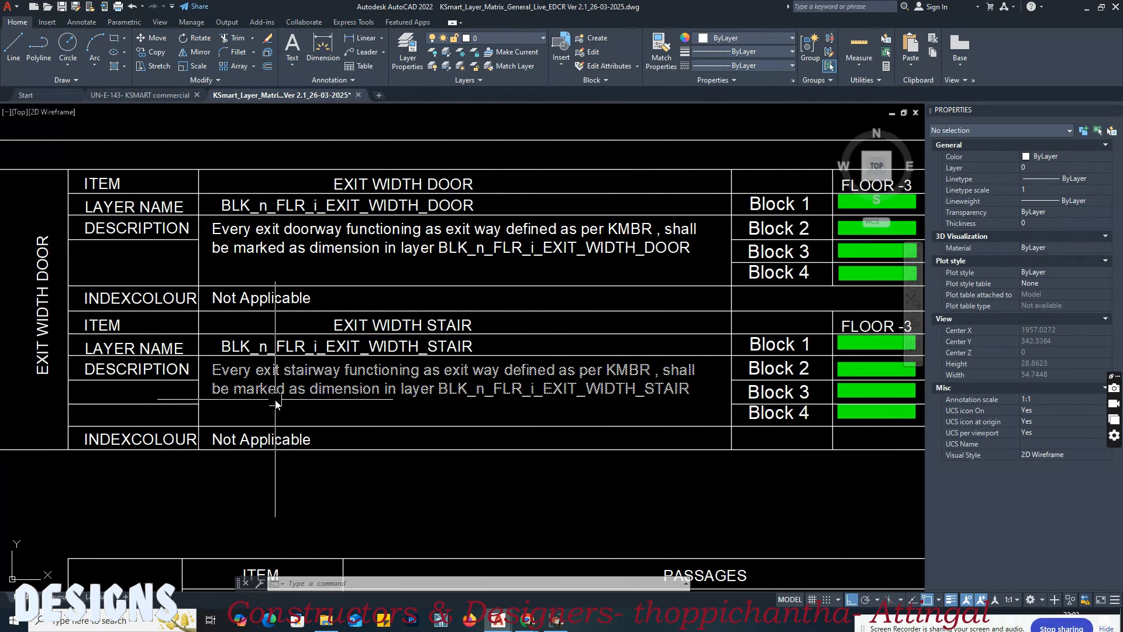
middle_click_drag(585, 405, 320, 412)
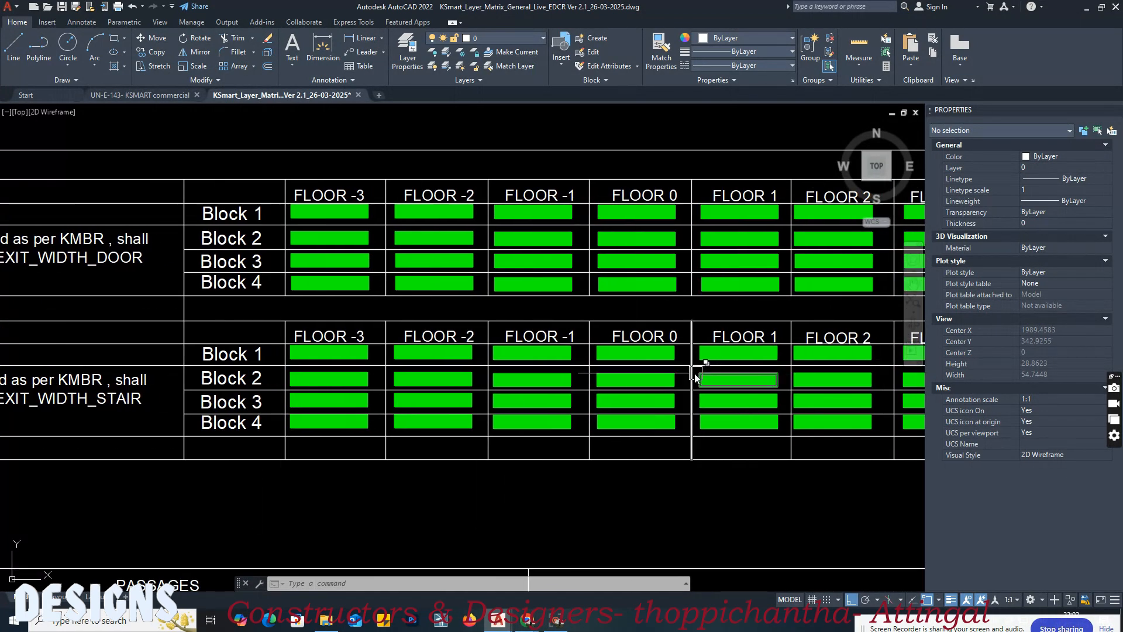
scroll(226, 390, "down", 3)
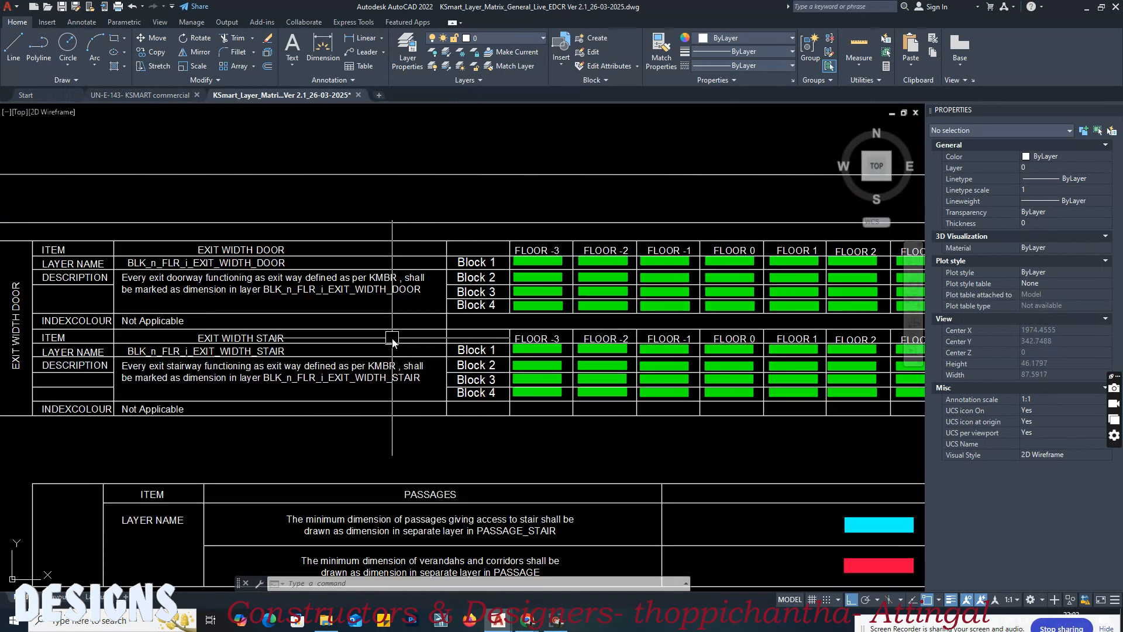
middle_click_drag(262, 296, 285, 307)
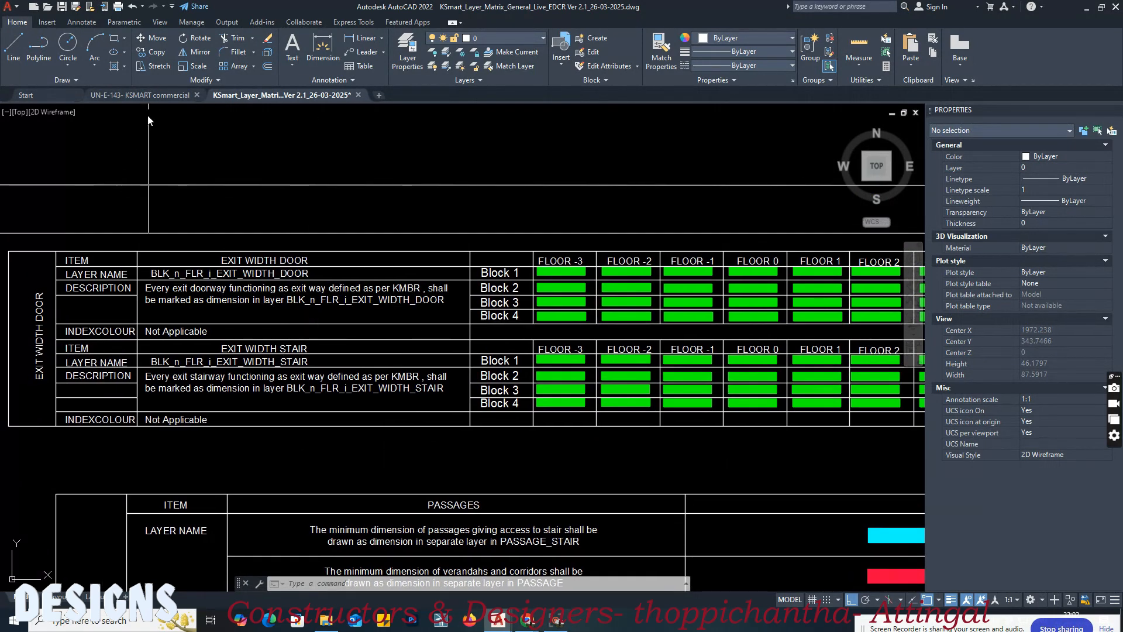
Step: In the commercial drawing, add an aligned dimension along the first-floor staircase's top tread, from the wall side to the handrail
left_click(146, 96)
scroll(527, 375, "up", 2)
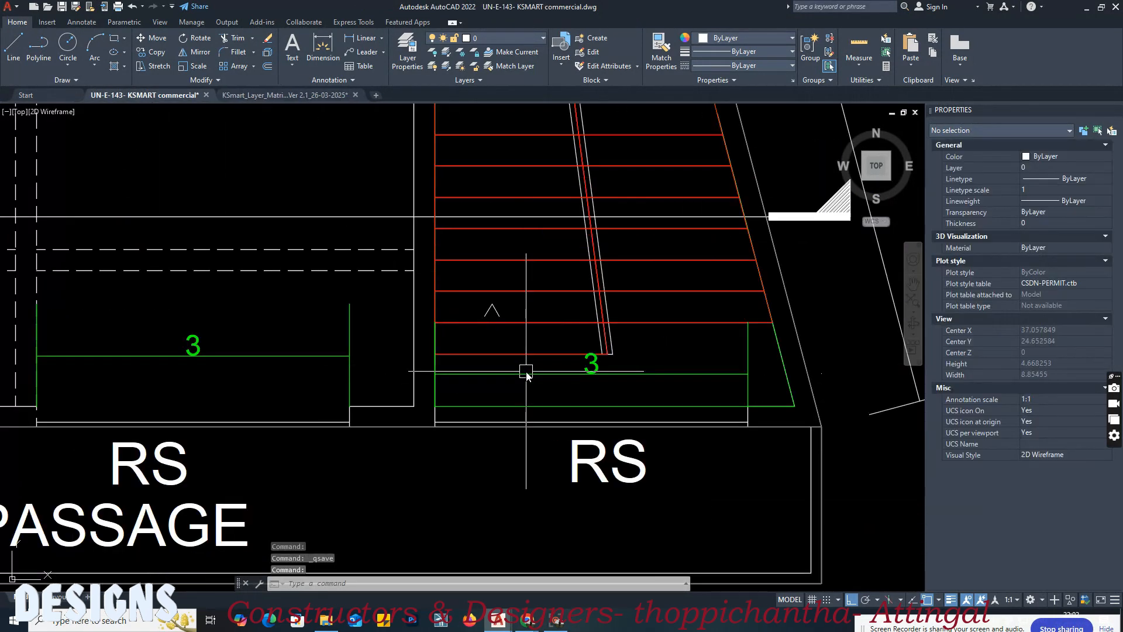
key("Return")
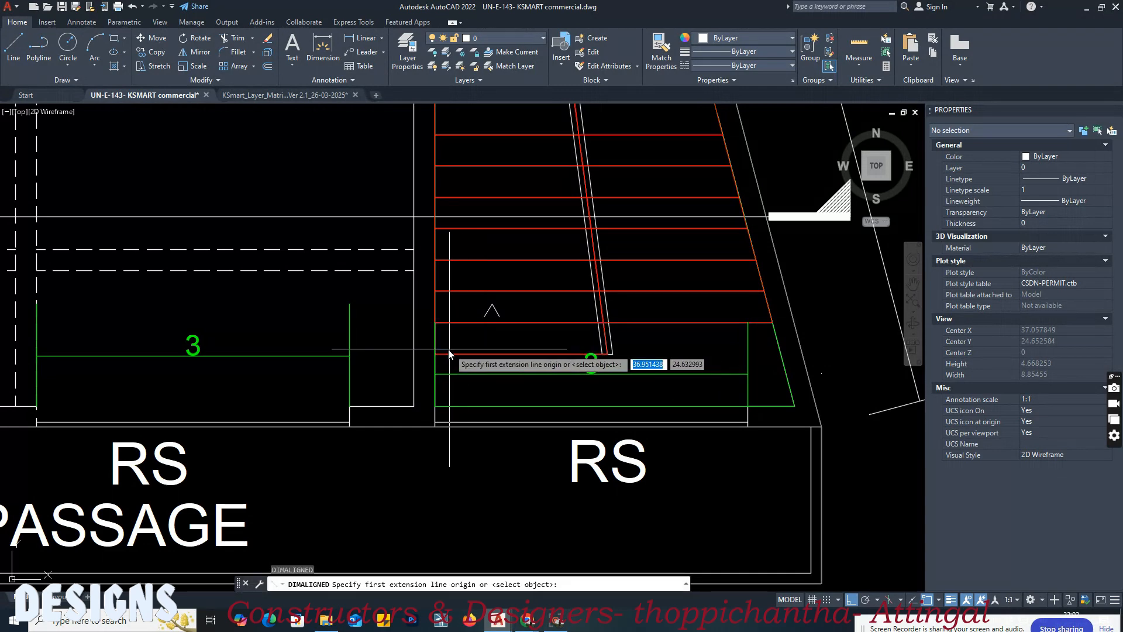
scroll(480, 376, "down", 2)
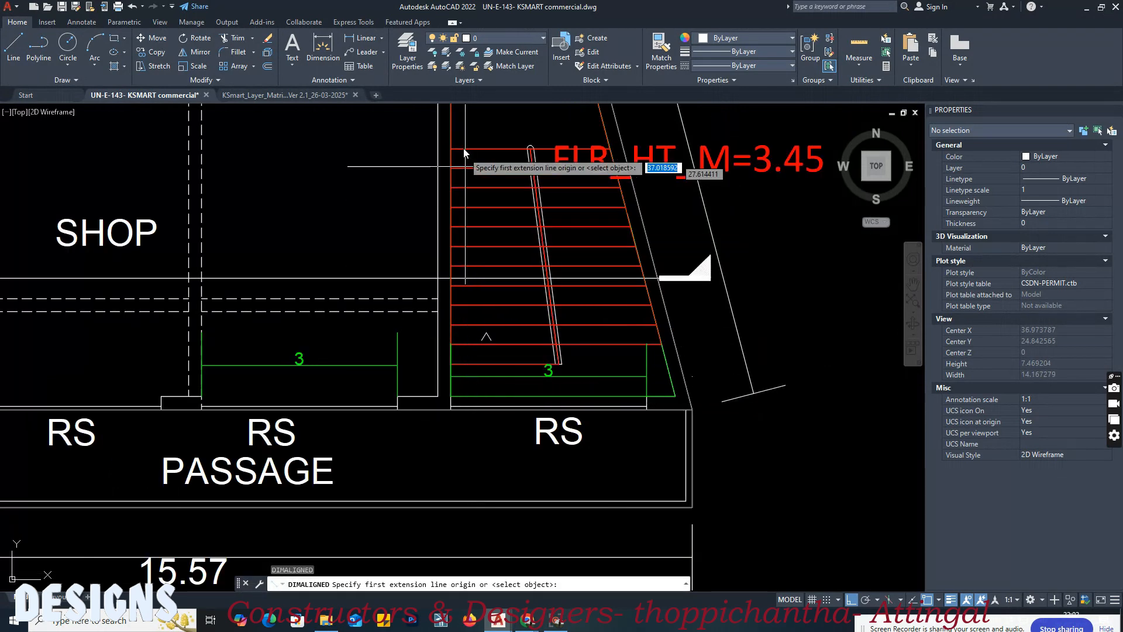
scroll(463, 161, "up", 4)
left_click(437, 180)
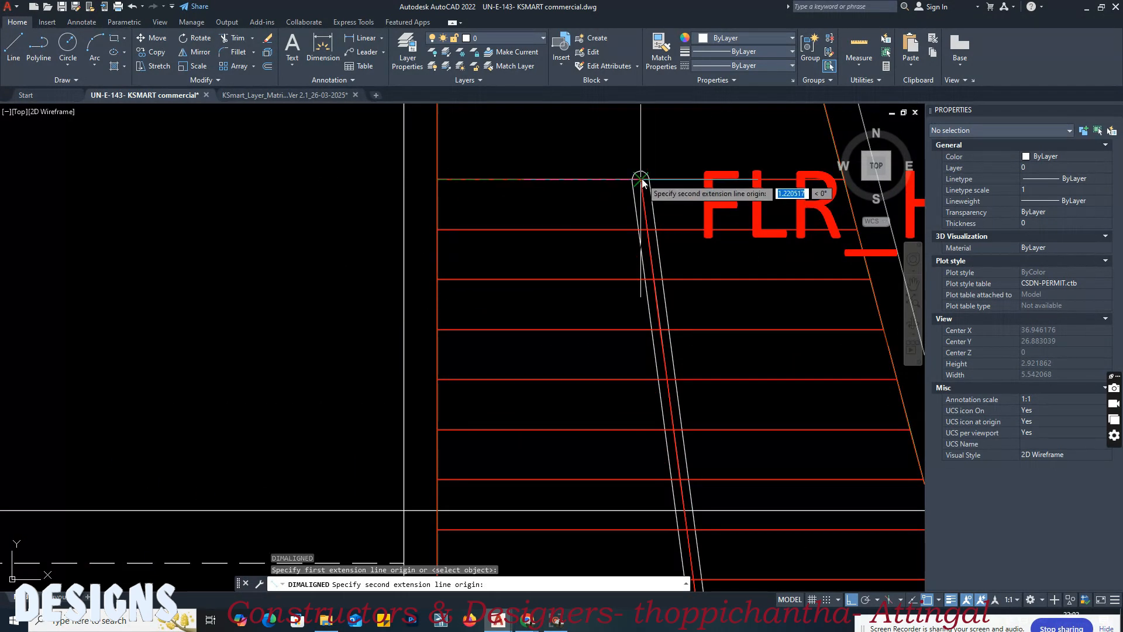
left_click(637, 180)
left_click(594, 158)
scroll(543, 326, "down", 2)
scroll(534, 400, "up", 4)
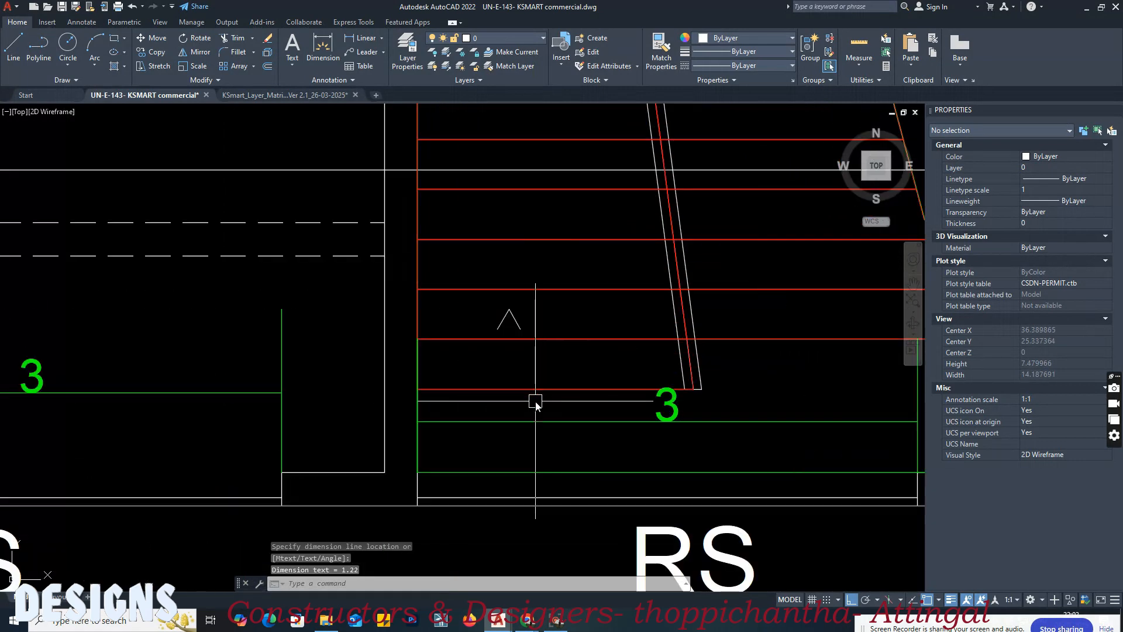
key("Return")
left_click(416, 388)
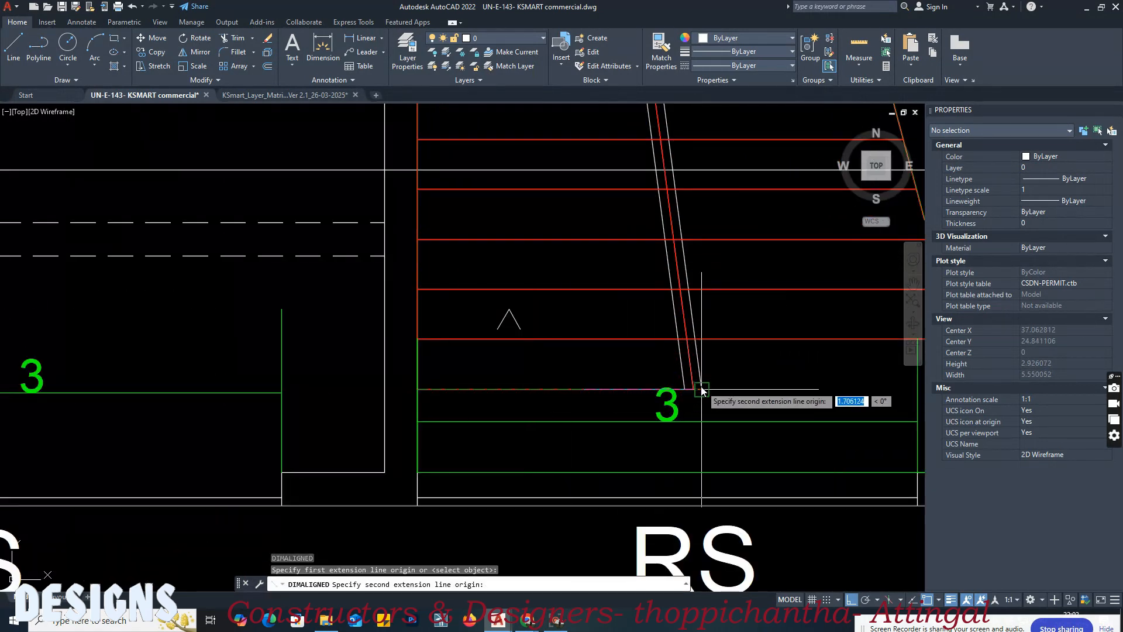
left_click(695, 390)
scroll(667, 436, "down", 5)
scroll(625, 193, "up", 5)
middle_click_drag(624, 193, 633, 269)
left_click(489, 240)
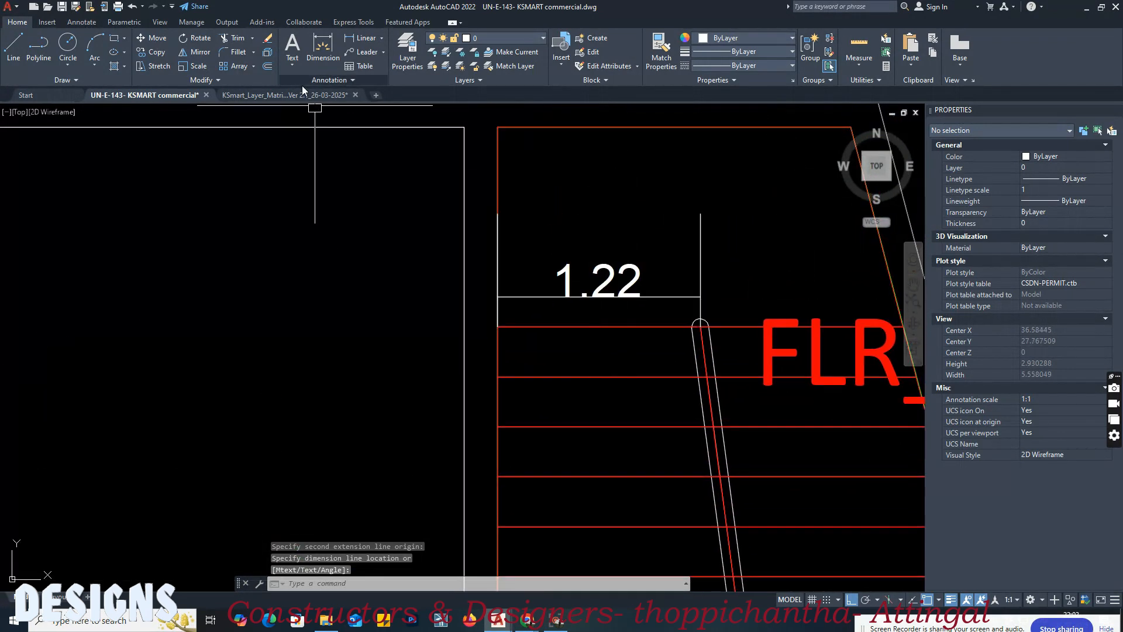
Step: Match the first-floor stair width dimension to the matrix's Block 1, Floor 0 exit width stair sample
left_click(292, 95)
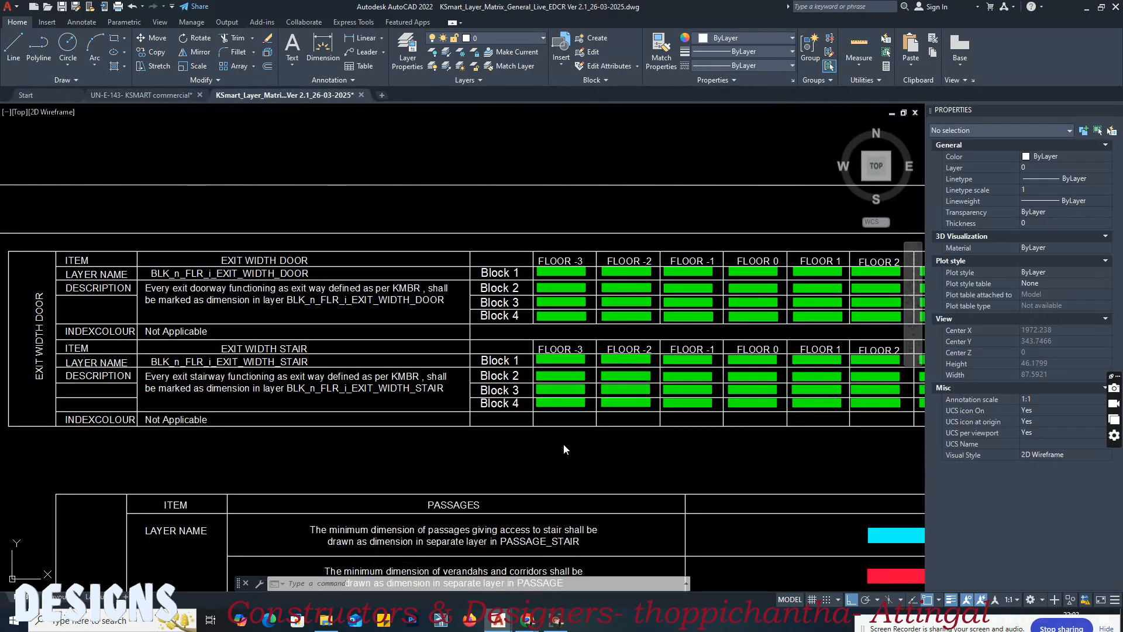
middle_click_drag(605, 442, 481, 432)
scroll(658, 354, "up", 4)
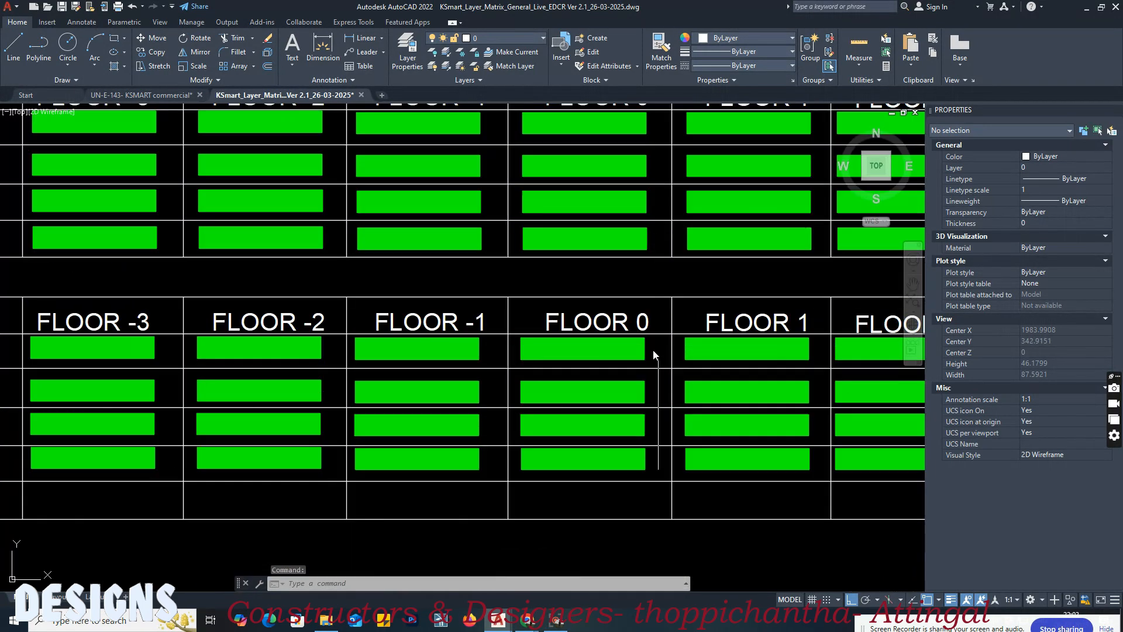
scroll(617, 342, "up", 2)
key("Return")
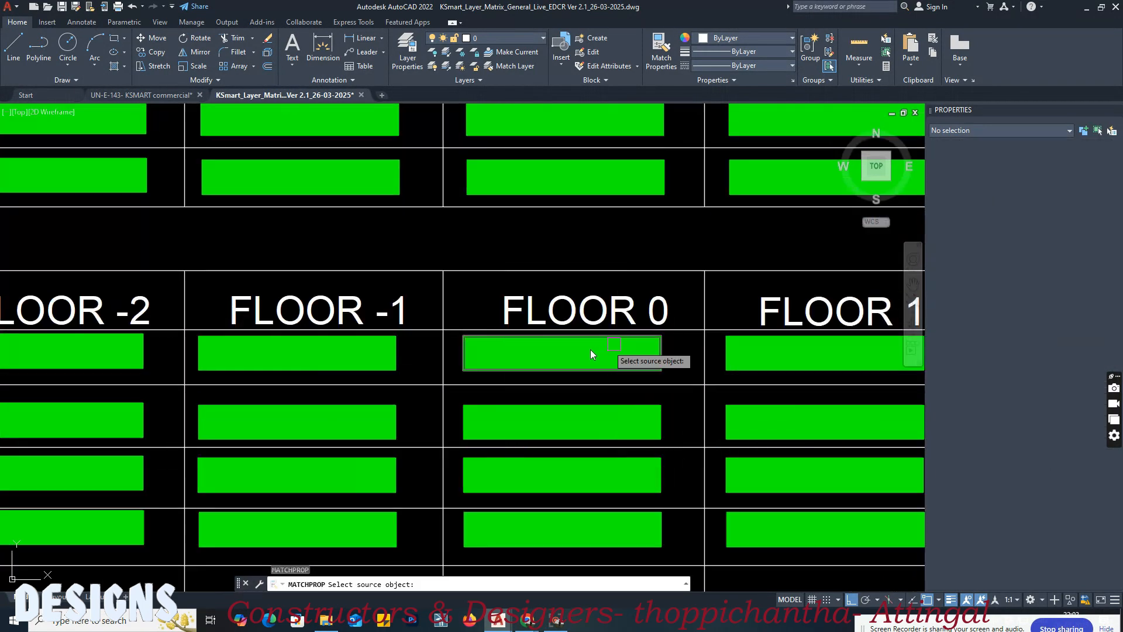
left_click(559, 354)
left_click(176, 96)
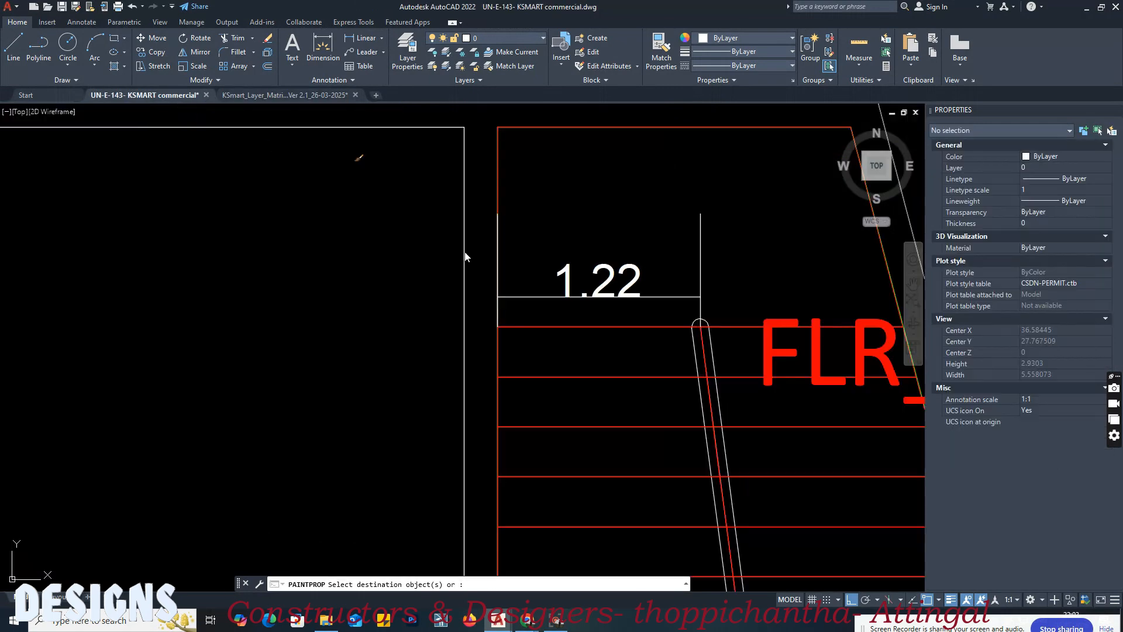
scroll(471, 299, "down", 6)
Step: Add an aligned dimension along the ground-floor staircase's top tread, from the wall side to the handrail
middle_click_drag(472, 299, 587, 291)
scroll(481, 304, "down", 2)
scroll(357, 281, "up", 4)
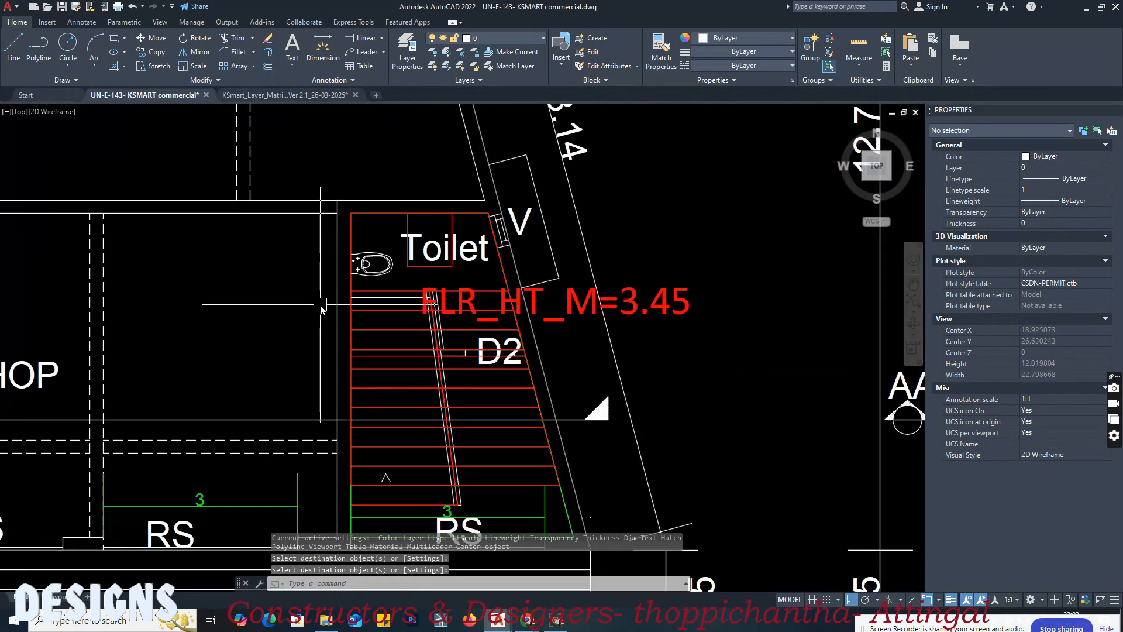
type("dal")
key("Return")
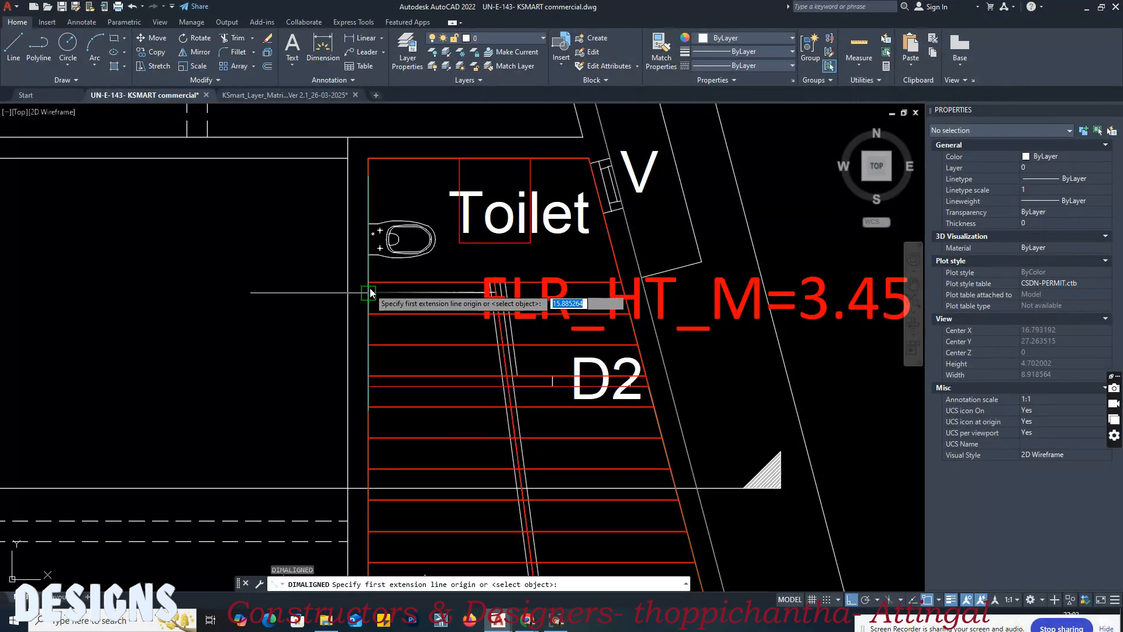
left_click(368, 288)
scroll(497, 288, "up", 2)
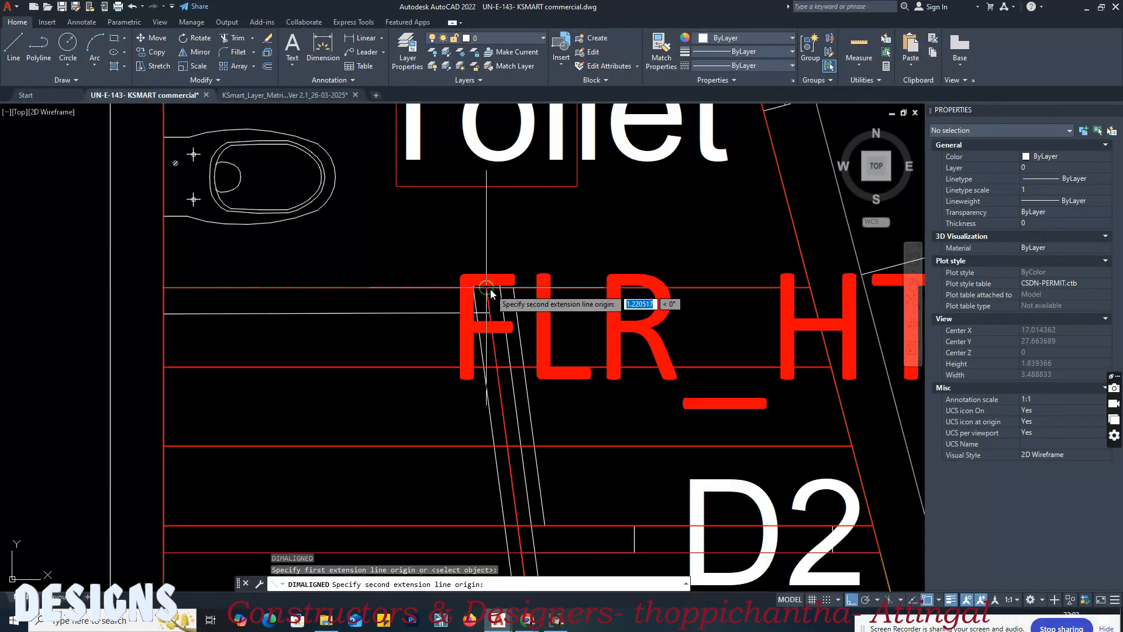
left_click(486, 287)
left_click(468, 245)
scroll(281, 271, "down", 3)
Step: Match the ground-floor stair width dimension to the first-floor plan's stair width dimension
middle_click_drag(741, 313, 423, 311)
middle_click_drag(772, 305, 445, 315)
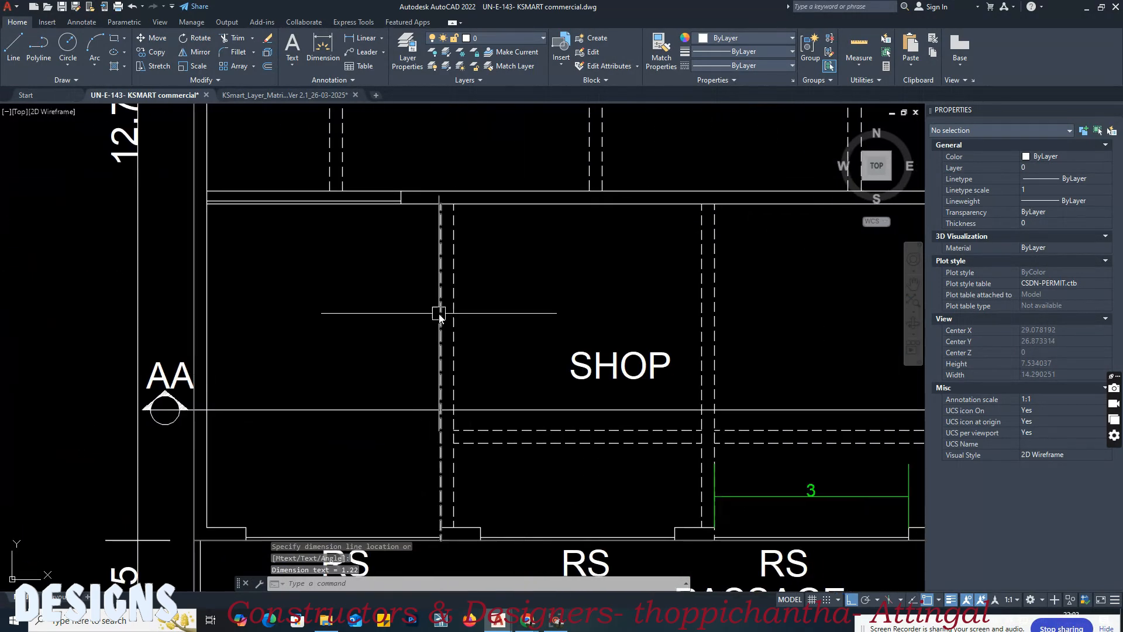
scroll(441, 313, "down", 2)
type("ma")
key("Return")
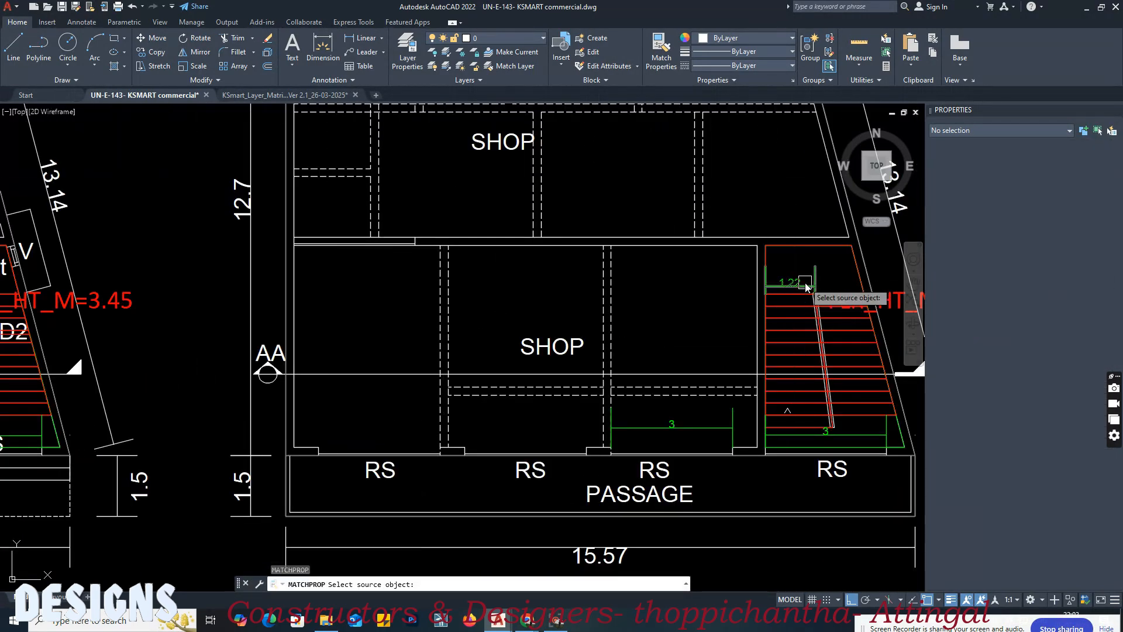
left_click(806, 284)
scroll(807, 283, "down", 1)
middle_click_drag(271, 285, 477, 286)
scroll(476, 285, "up", 3)
key("Escape")
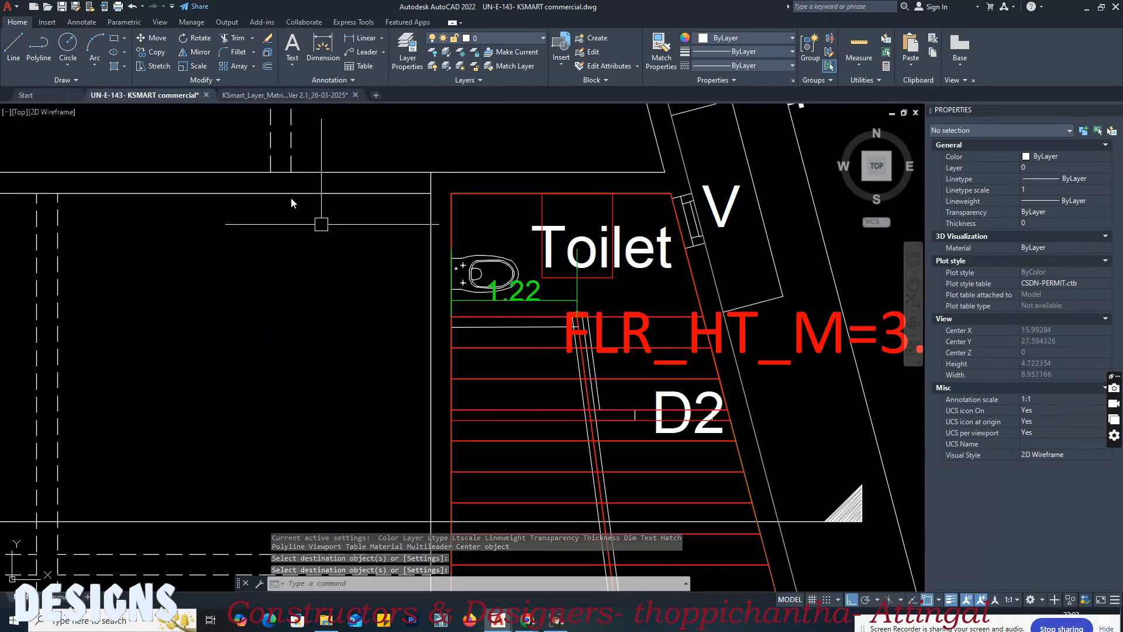
Step: Match the first-floor stair width dimension to the matrix's Block 1, Floor 1 exit width stair sample and check its layer
left_click(286, 95)
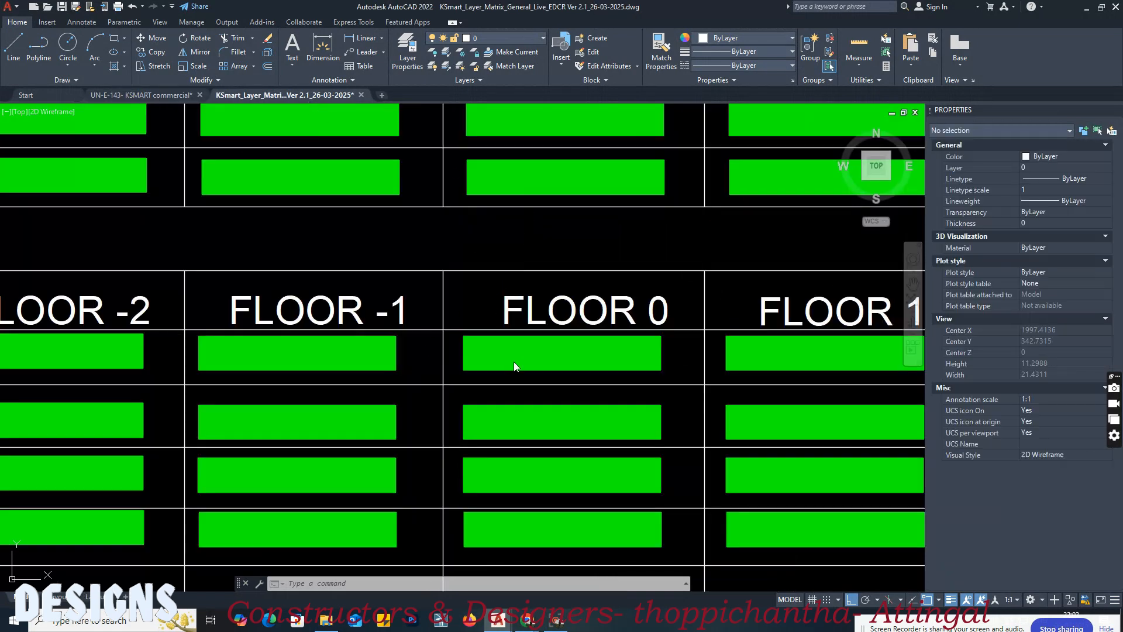
type("ma")
key("Return")
left_click(803, 354)
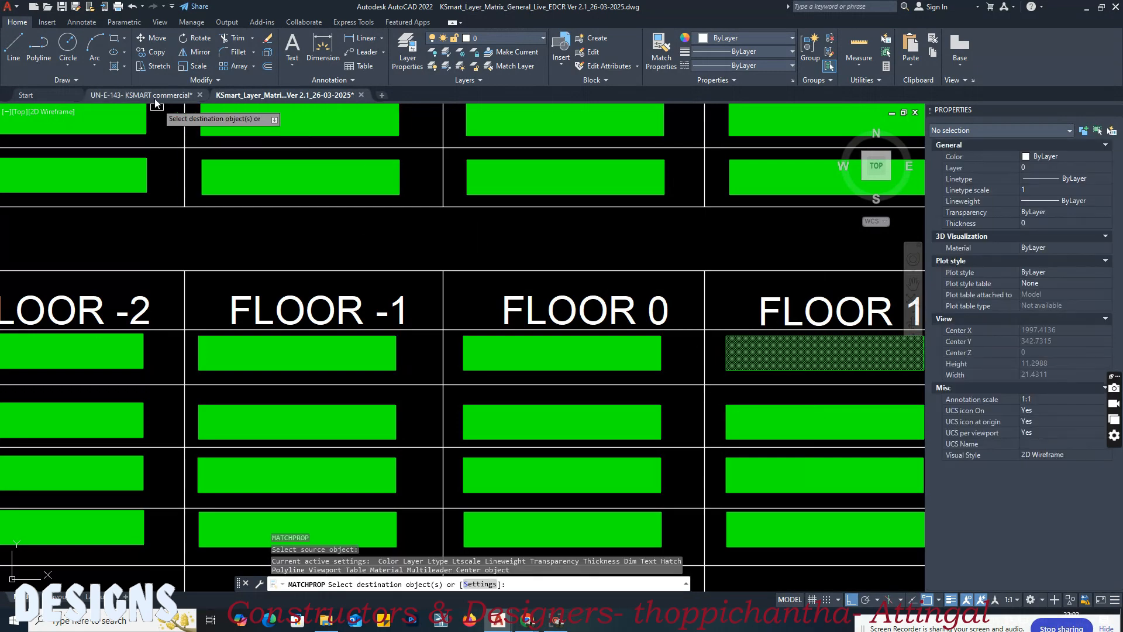
left_click(141, 95)
scroll(661, 322, "down", 4)
scroll(661, 322, "up", 2)
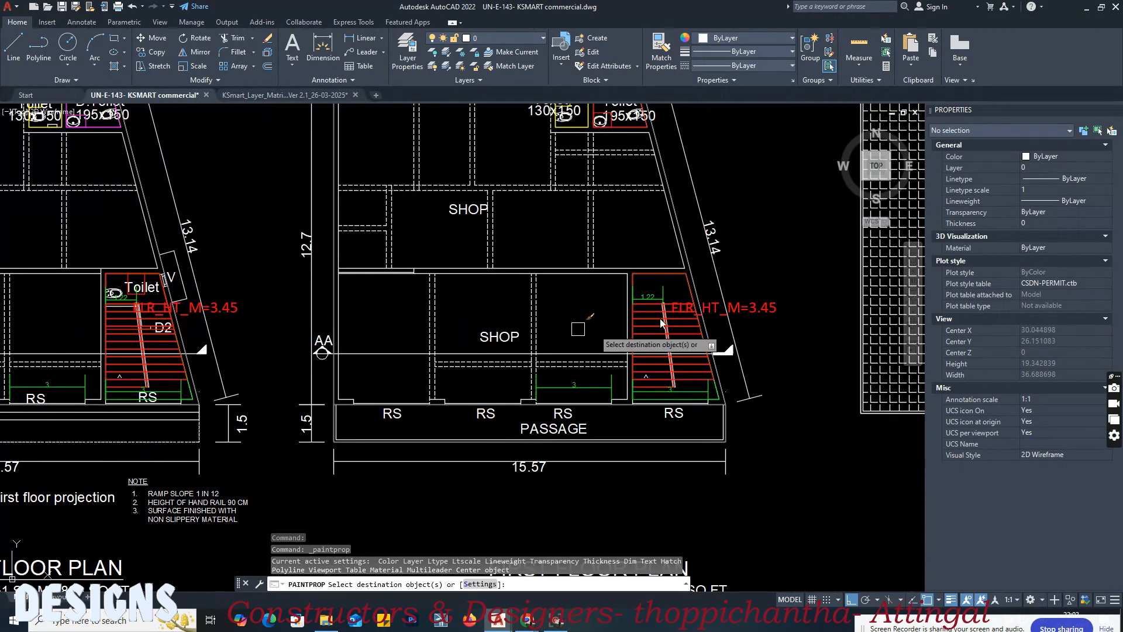
scroll(661, 319, "up", 2)
left_click(645, 285)
key("Return")
left_click(645, 287)
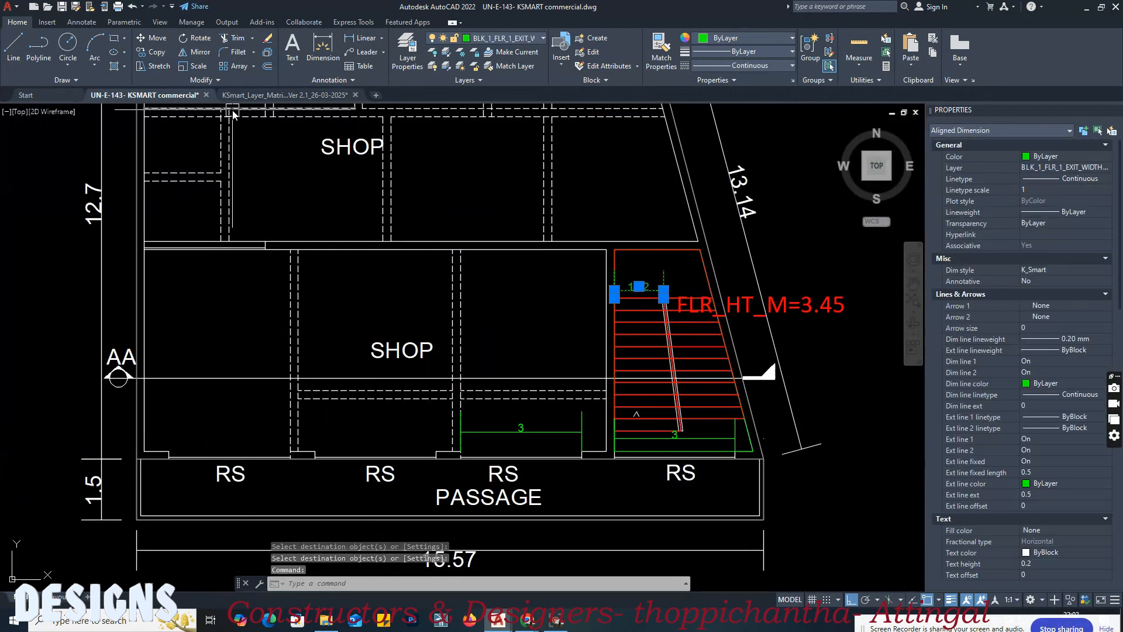
Step: Examine the layer matrix's passages section for the layers required for stair-access passages and for verandahs and corridors
left_click(237, 96)
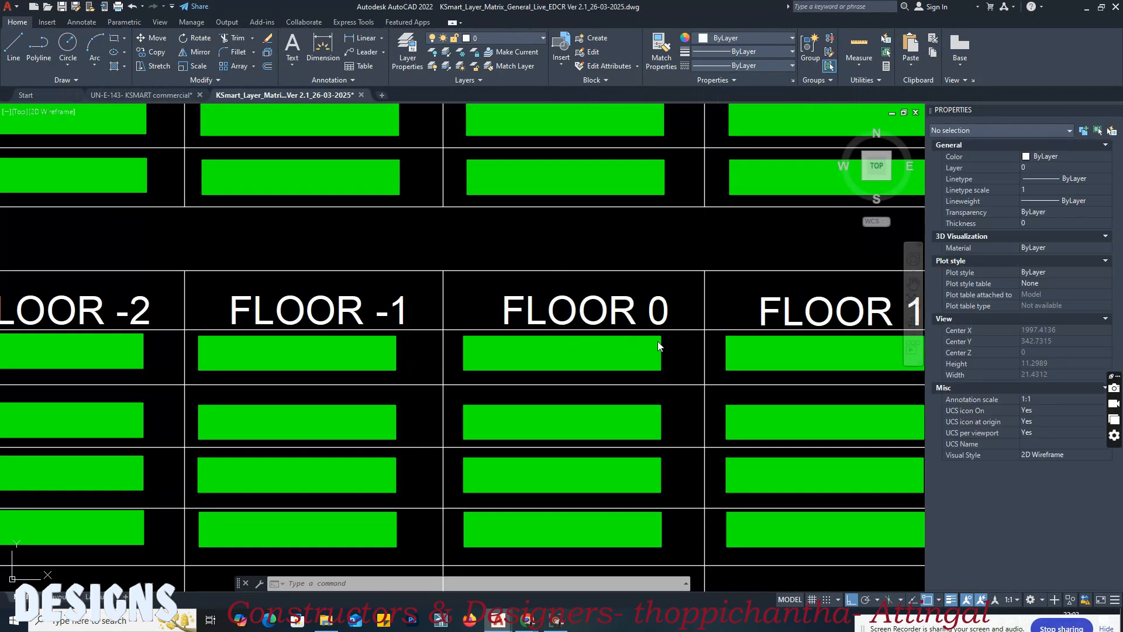
scroll(644, 335, "down", 5)
scroll(260, 318, "up", 4)
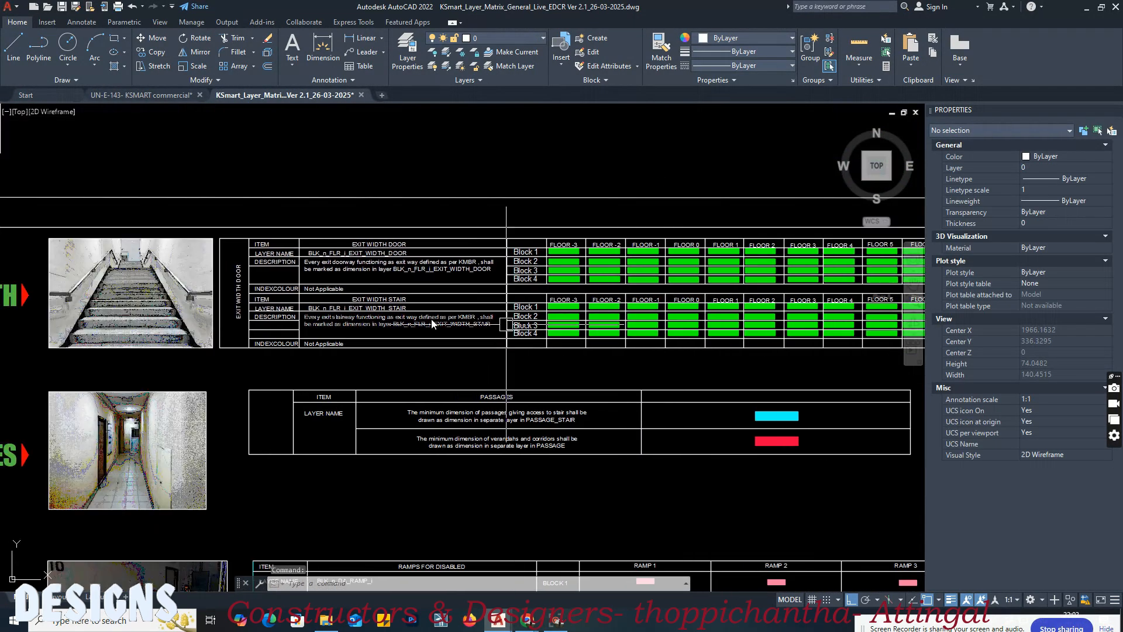
scroll(529, 294, "down", 3)
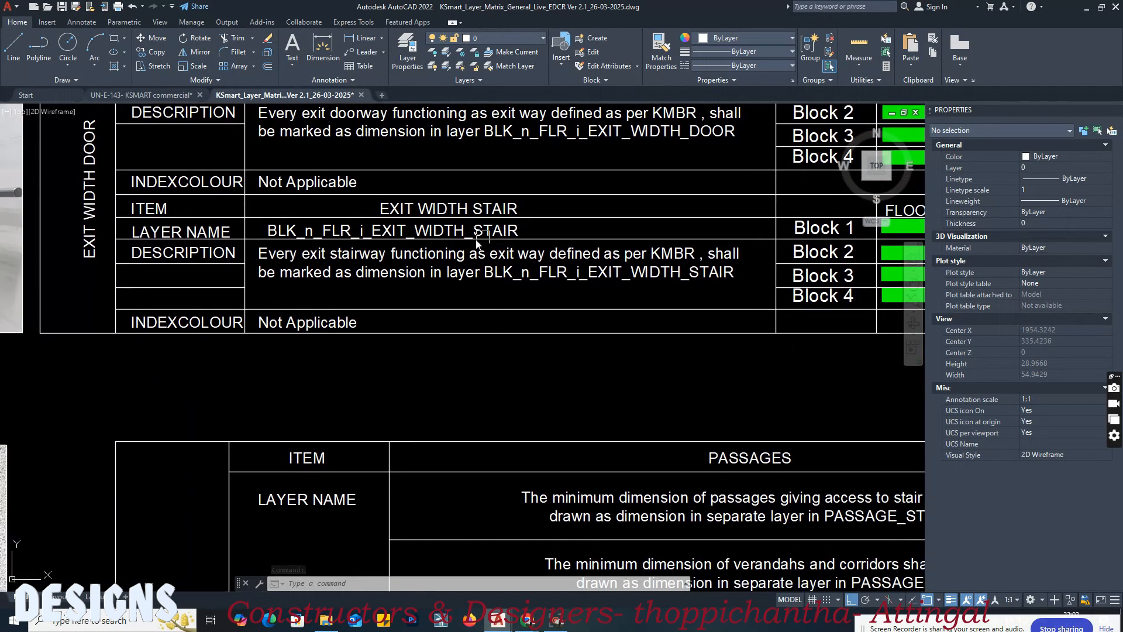
middle_click_drag(570, 319, 525, 296)
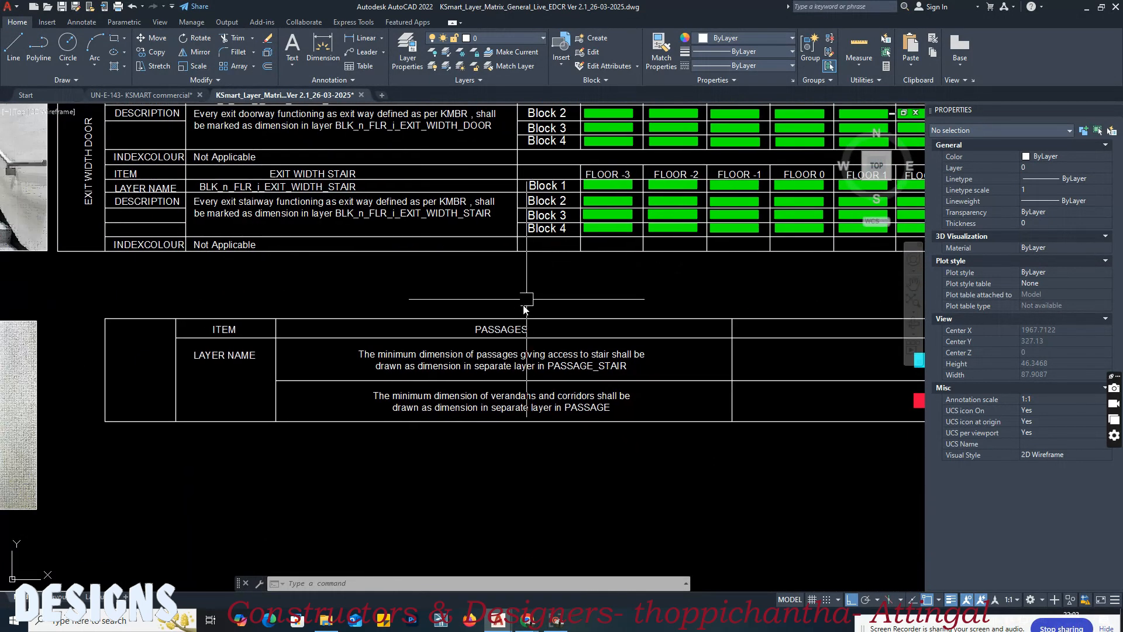
scroll(165, 330, "down", 4)
middle_click_drag(535, 359, 444, 361)
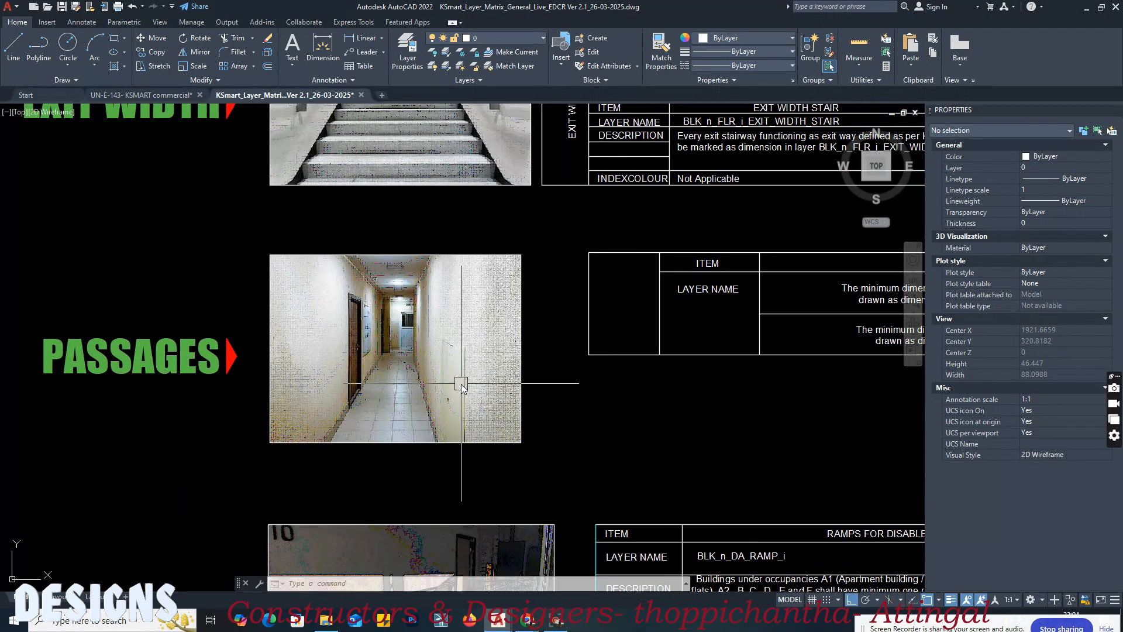
scroll(398, 381, "down", 3)
scroll(719, 328, "up", 3)
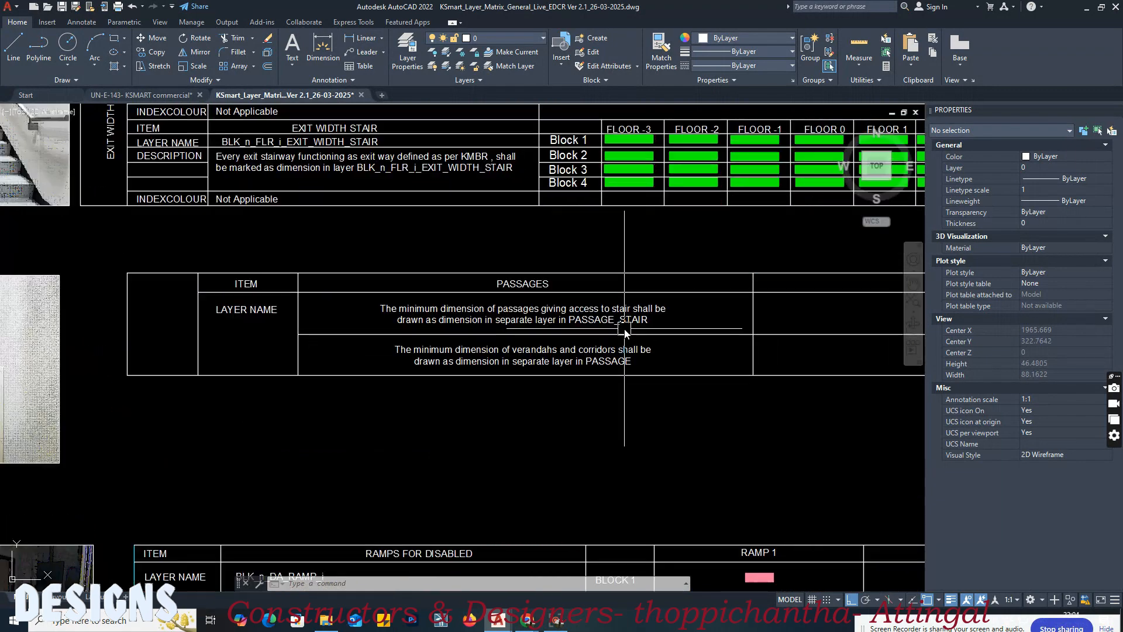
scroll(710, 326, "down", 5)
scroll(528, 410, "up", 3)
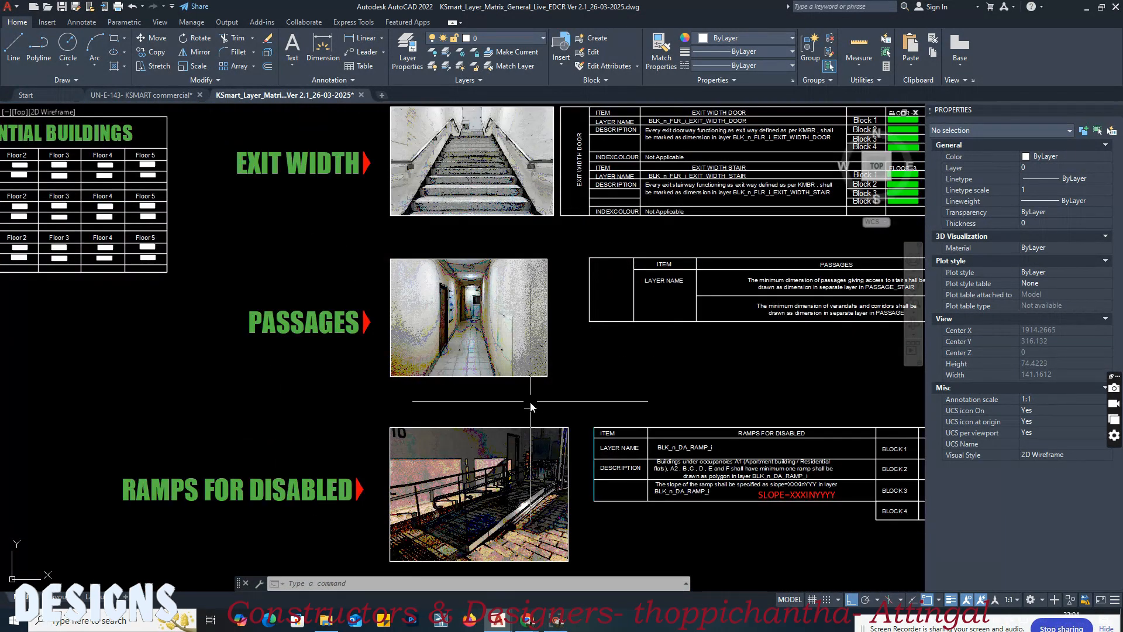
middle_click_drag(606, 360, 473, 355)
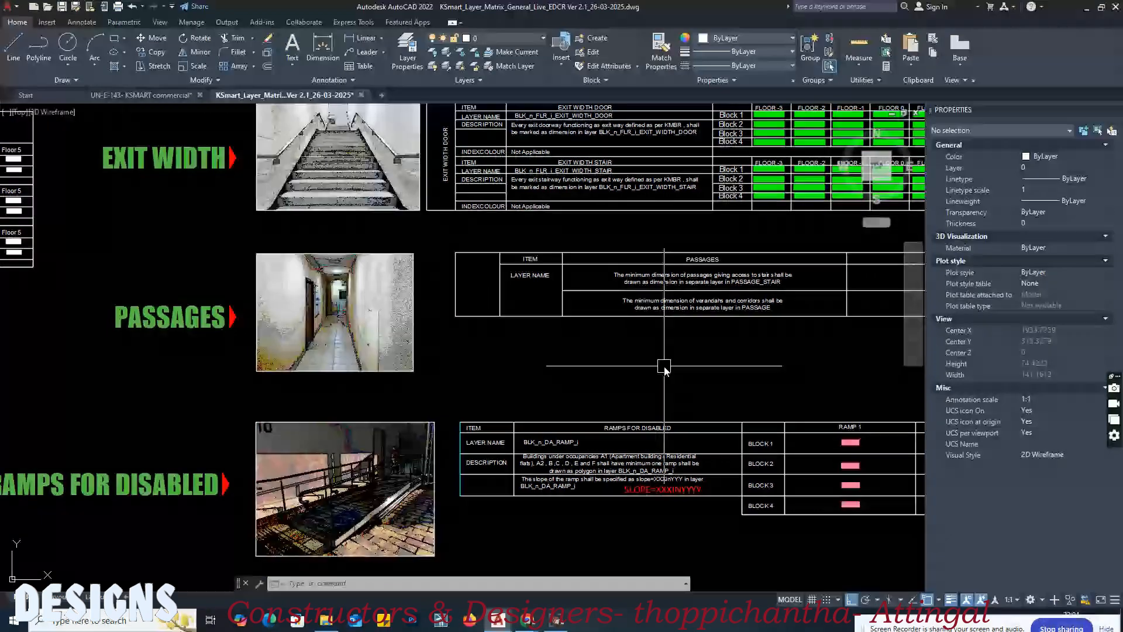
scroll(732, 275, "up", 2)
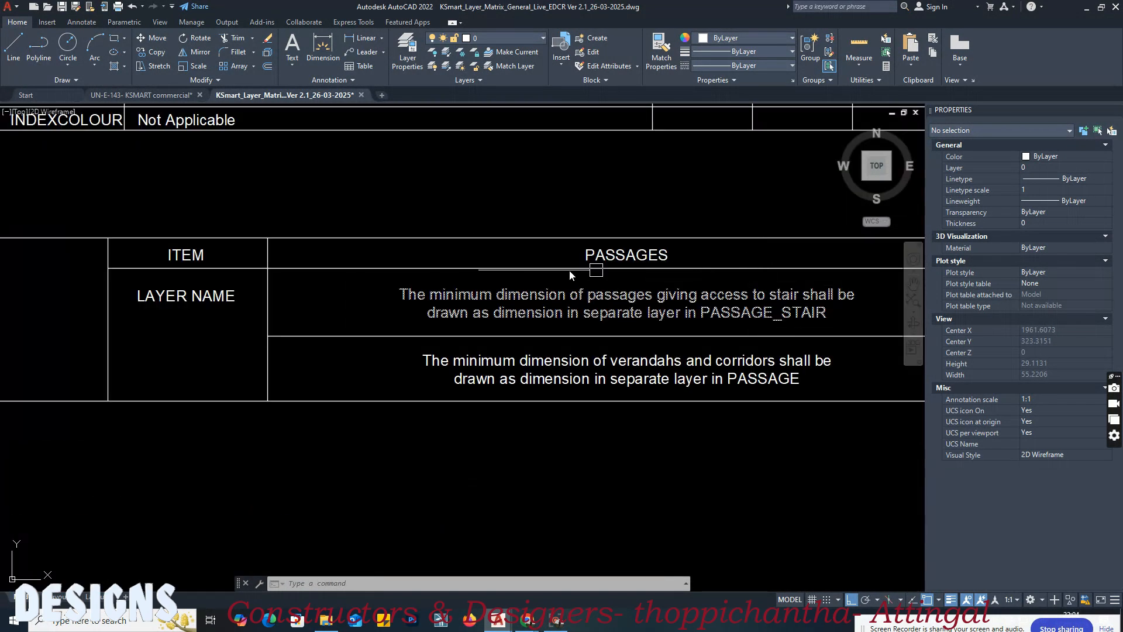
Step: Examine the matrix's Ramps for Disabled section for the required layer name, polygon and slope text format
scroll(659, 333, "down", 4)
scroll(206, 402, "down", 1)
scroll(136, 408, "up", 3)
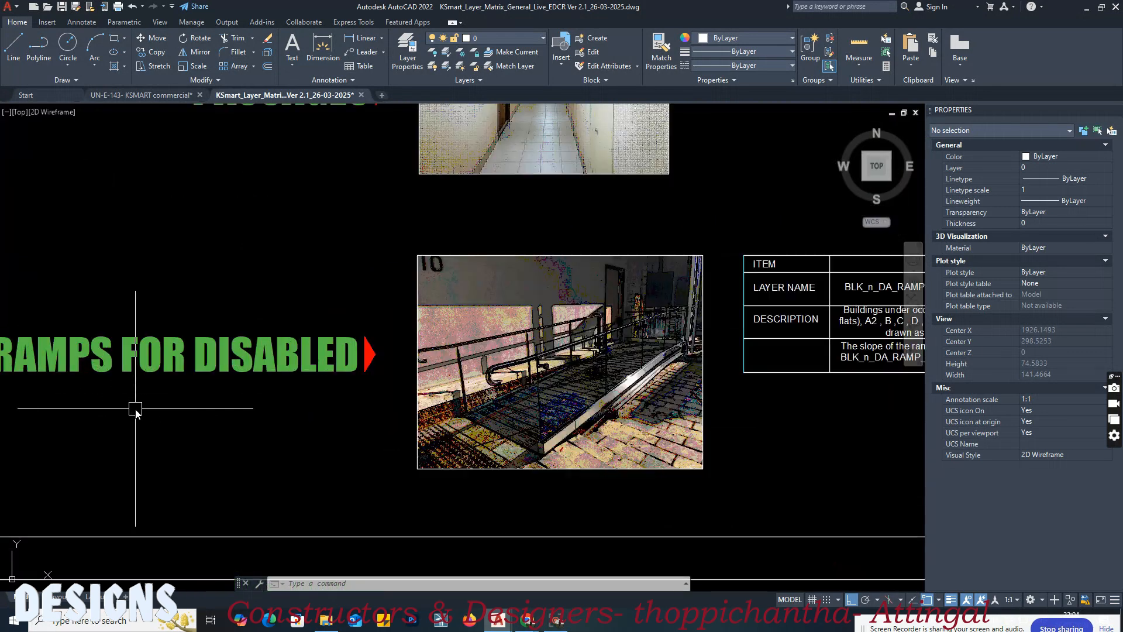
scroll(689, 451, "down", 3)
scroll(258, 314, "up", 3)
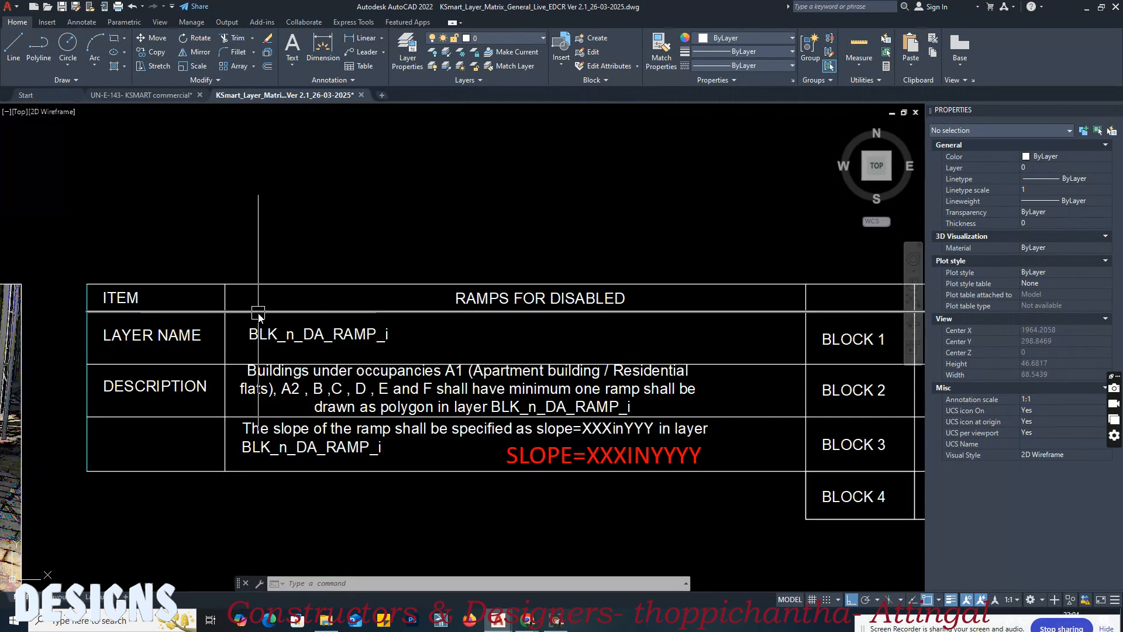
scroll(258, 314, "down", 3)
scroll(409, 427, "up", 1)
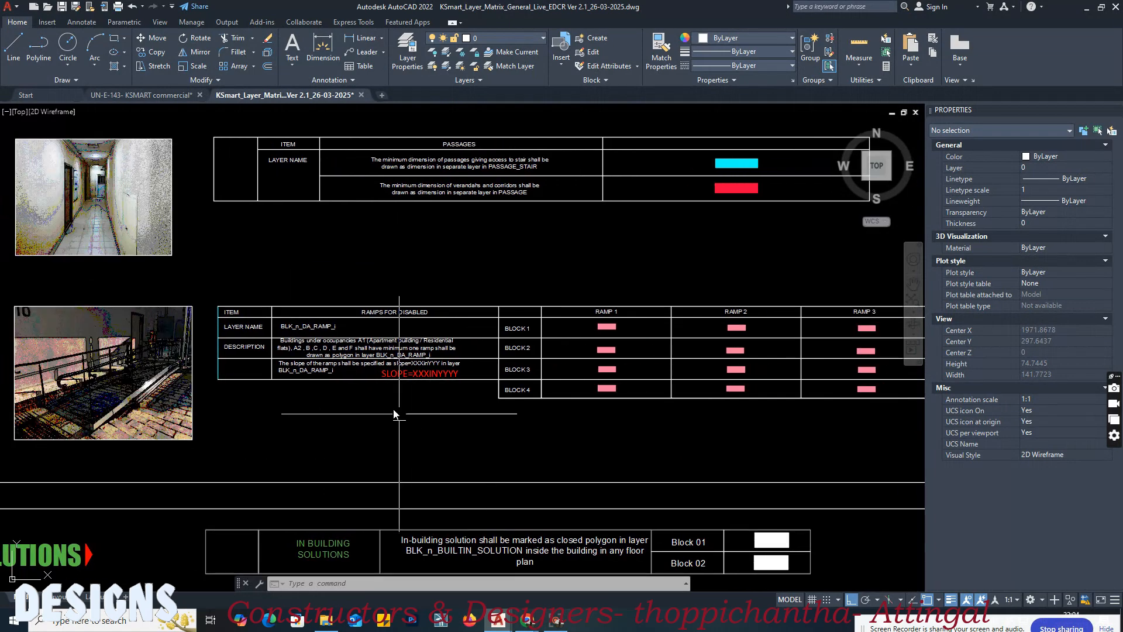
scroll(369, 335, "up", 3)
scroll(283, 326, "down", 3)
scroll(349, 326, "down", 1)
scroll(304, 345, "up", 2)
mouse_move(291, 340)
middle_mouse_down()
mouse_move(524, 350)
mouse_move(487, 350)
middle_mouse_up()
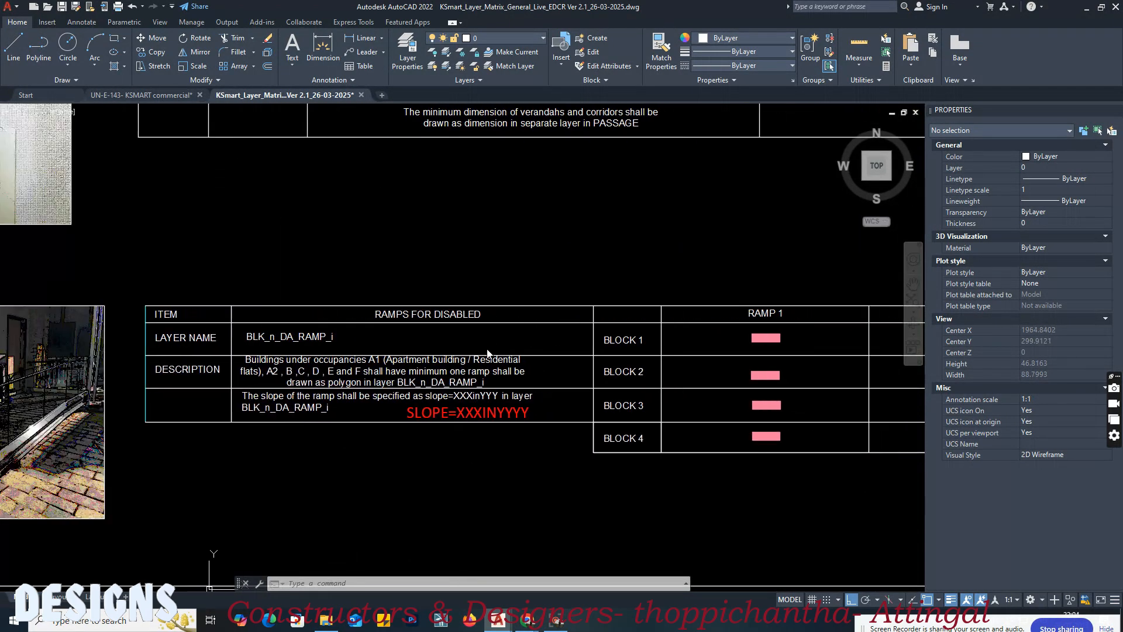
Step: Draw a 3.60 by 1.20 m rectangle around the handicapped ramp in the ground floor plan of the commercial drawing
left_click(159, 93)
scroll(556, 274, "down", 5)
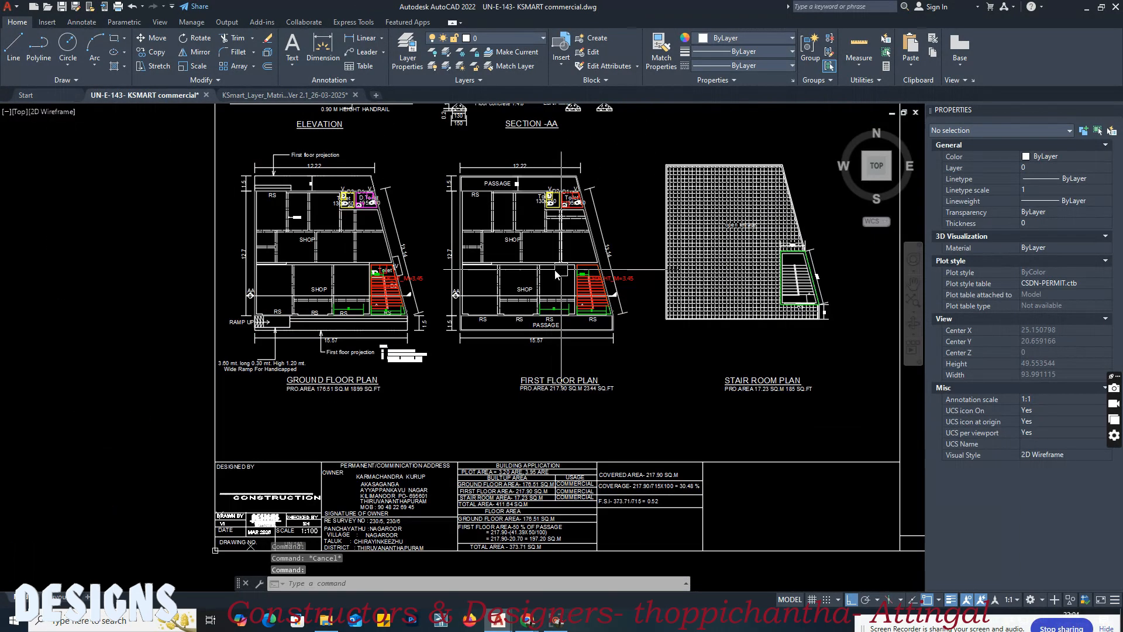
scroll(302, 302, "up", 10)
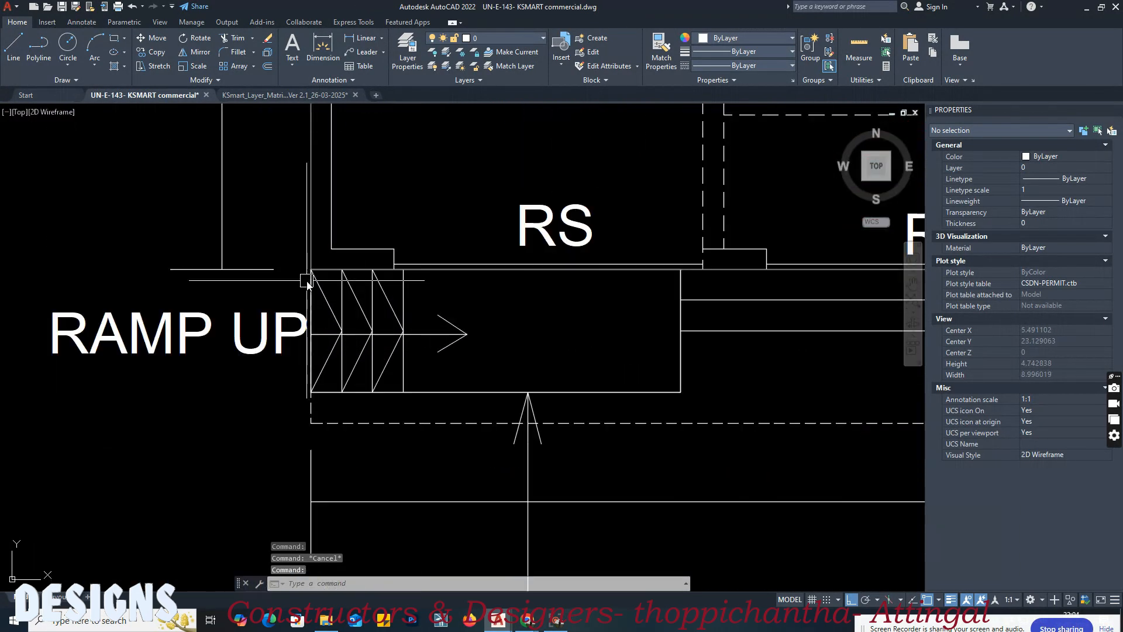
key("Return")
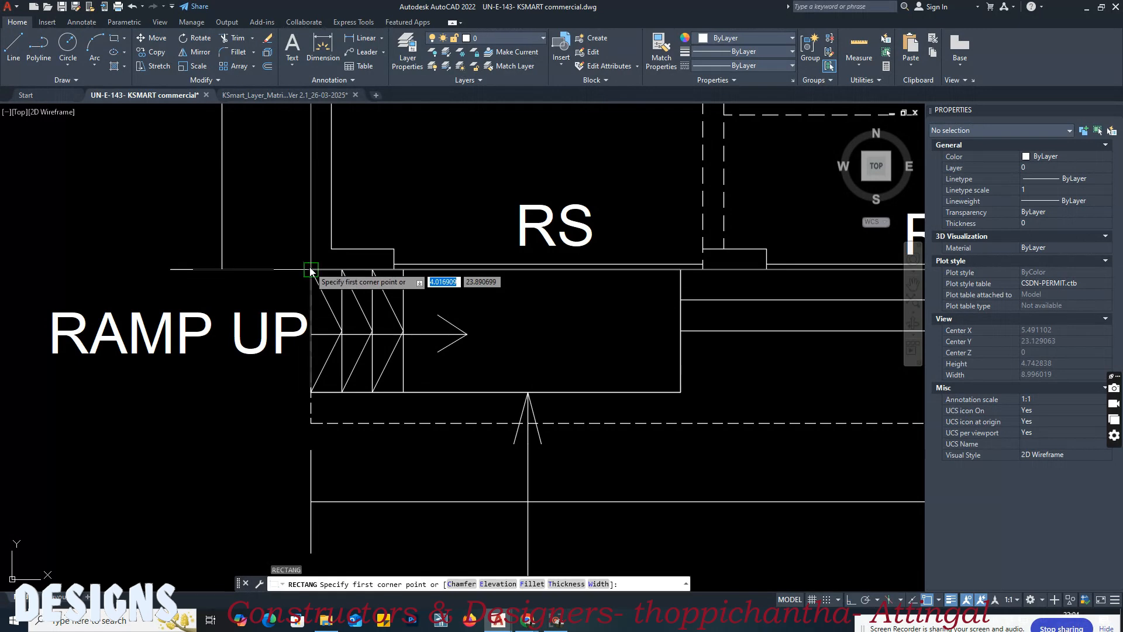
left_click(310, 270)
left_click(683, 392)
left_click(683, 392)
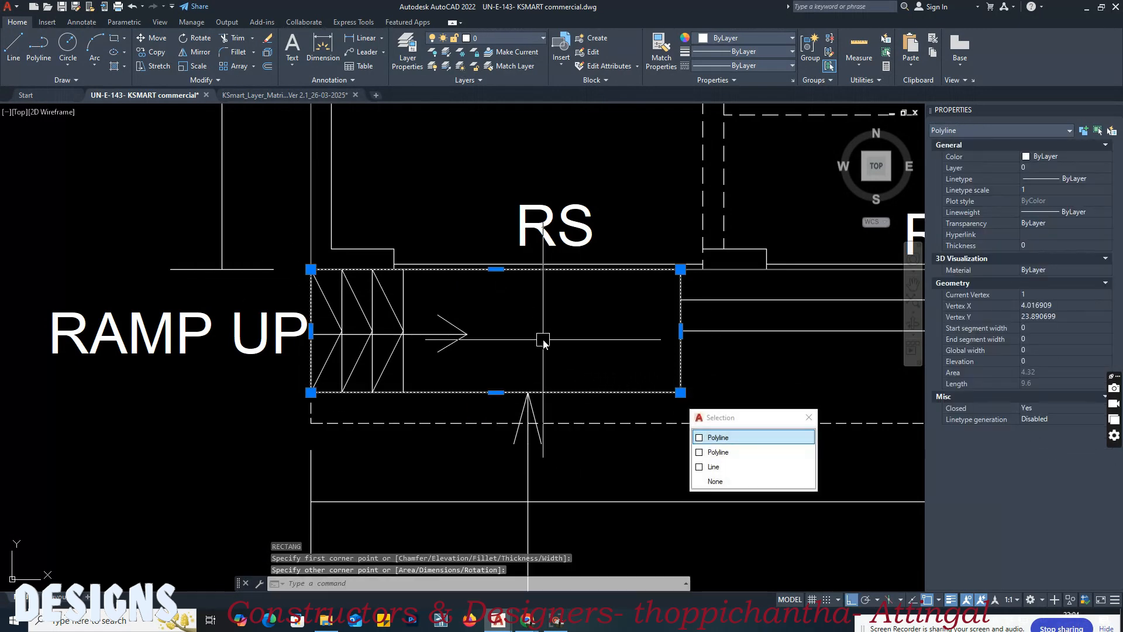
key("Escape")
Step: Match the ramp outline rectangle to the matrix's Block 1, Ramp 1 sample in the Ramps for Disabled table
left_click(286, 96)
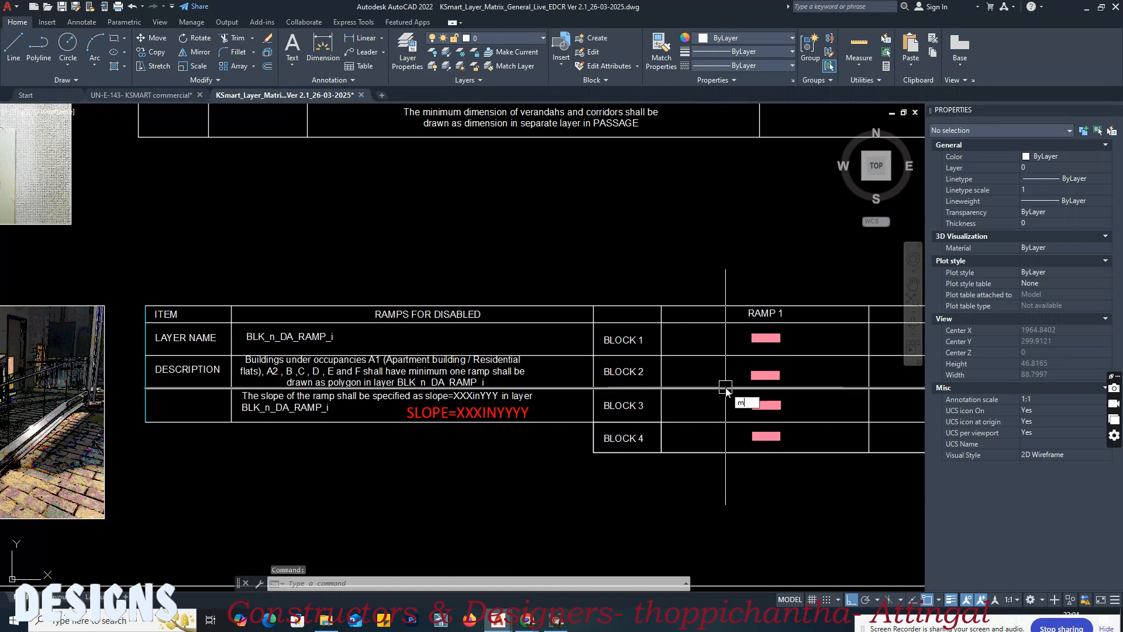
type("a")
key("Return")
scroll(766, 340, "up", 3)
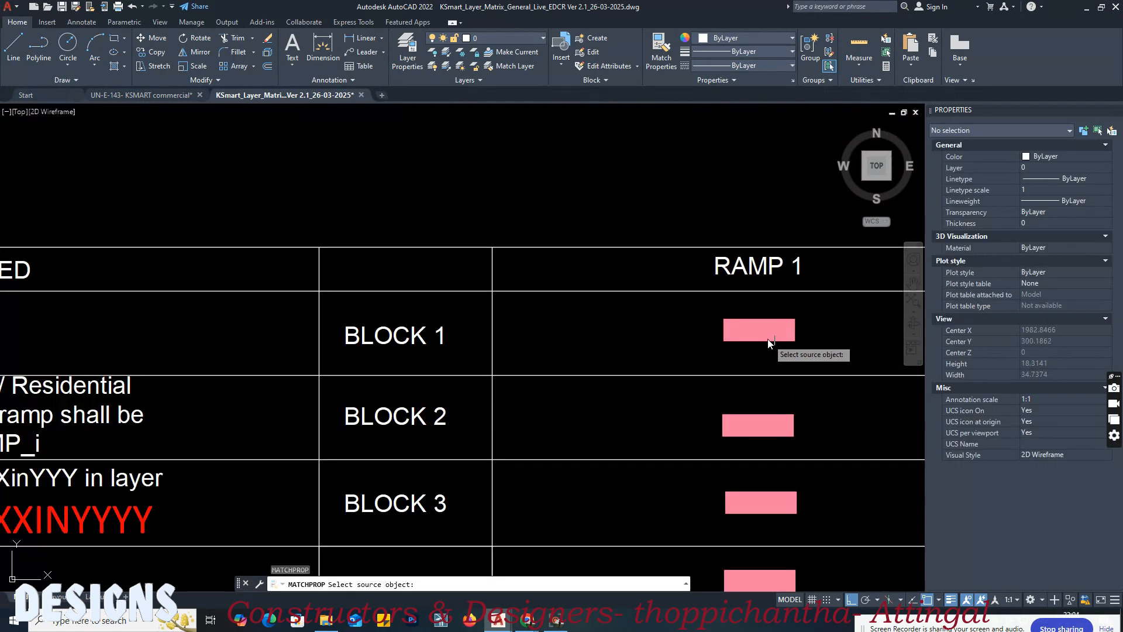
left_click(770, 336)
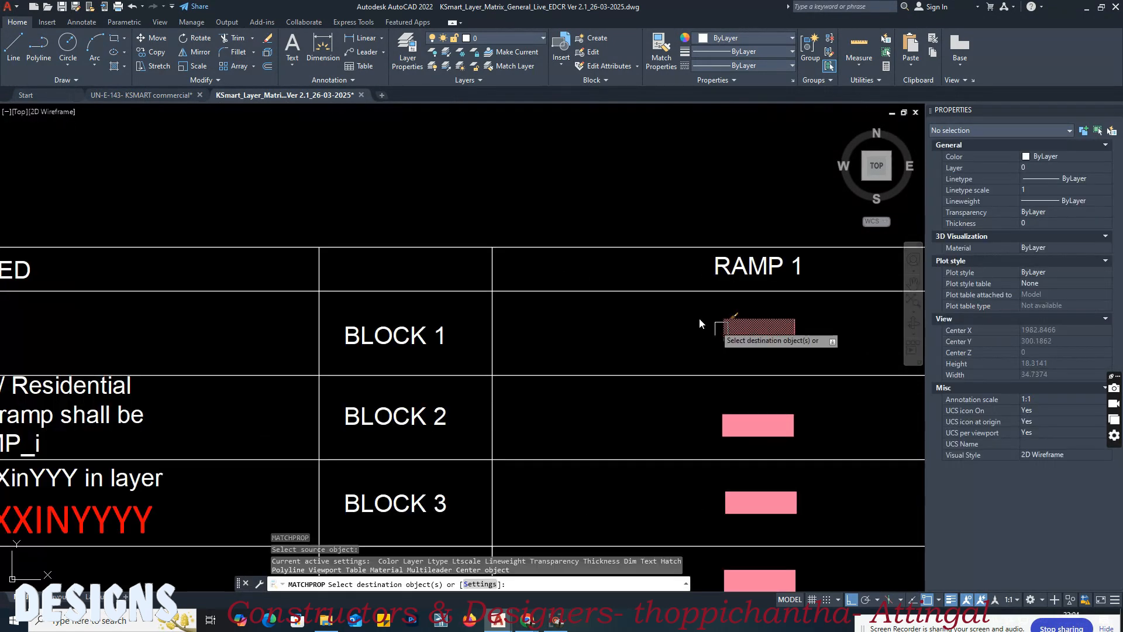
left_click(146, 96)
left_click(584, 379)
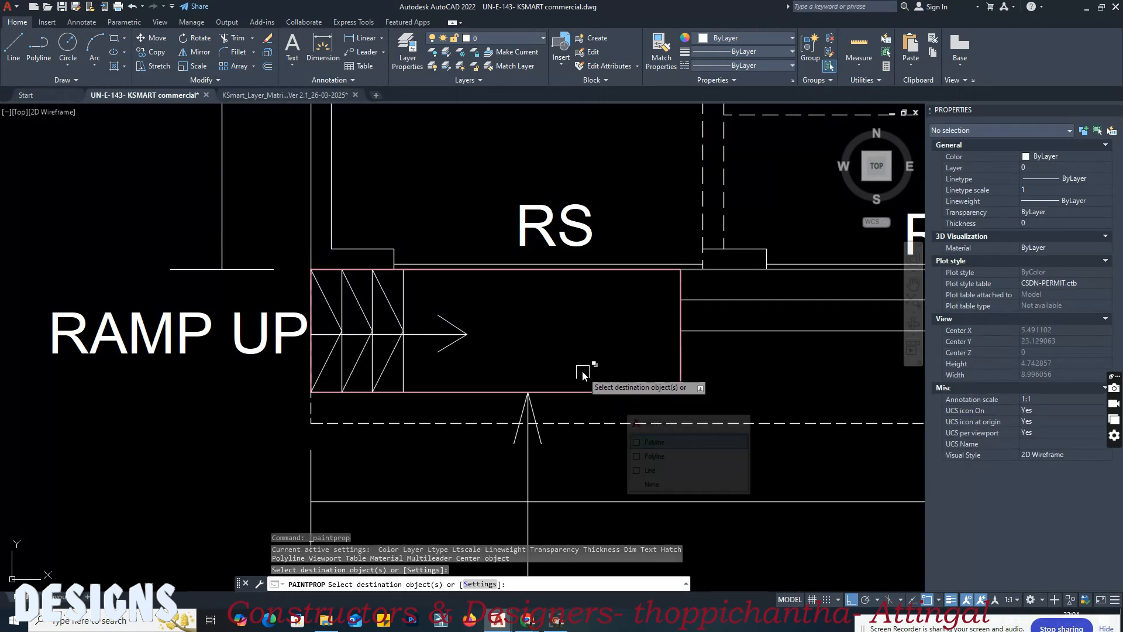
key("Return")
Step: Copy the SLOPE=XXXINYYYY text from the matrix's ramp section into the ground-floor ramp in the commercial drawing
left_click(272, 97)
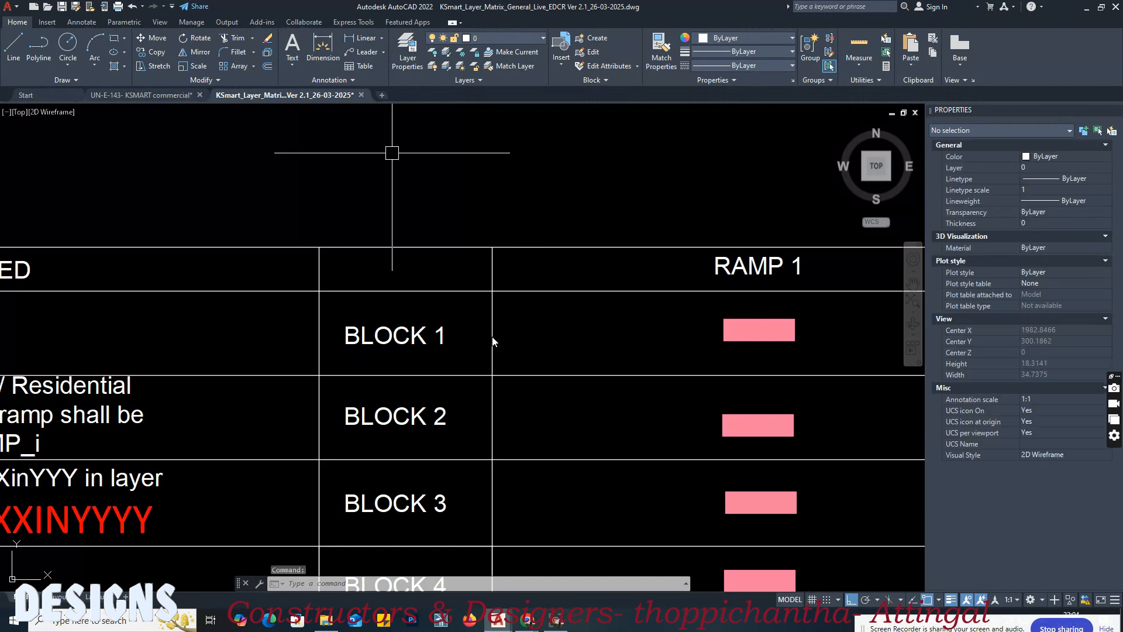
scroll(492, 337, "down", 1)
middle_click_drag(447, 389, 563, 338)
middle_click_drag(296, 404, 499, 391)
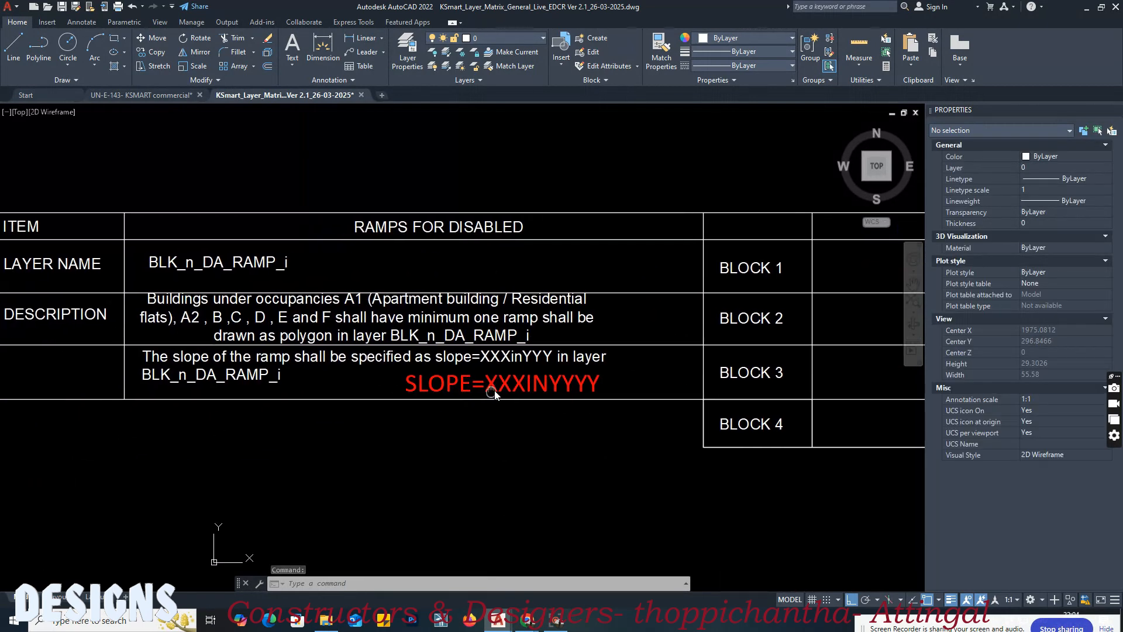
left_click(524, 386)
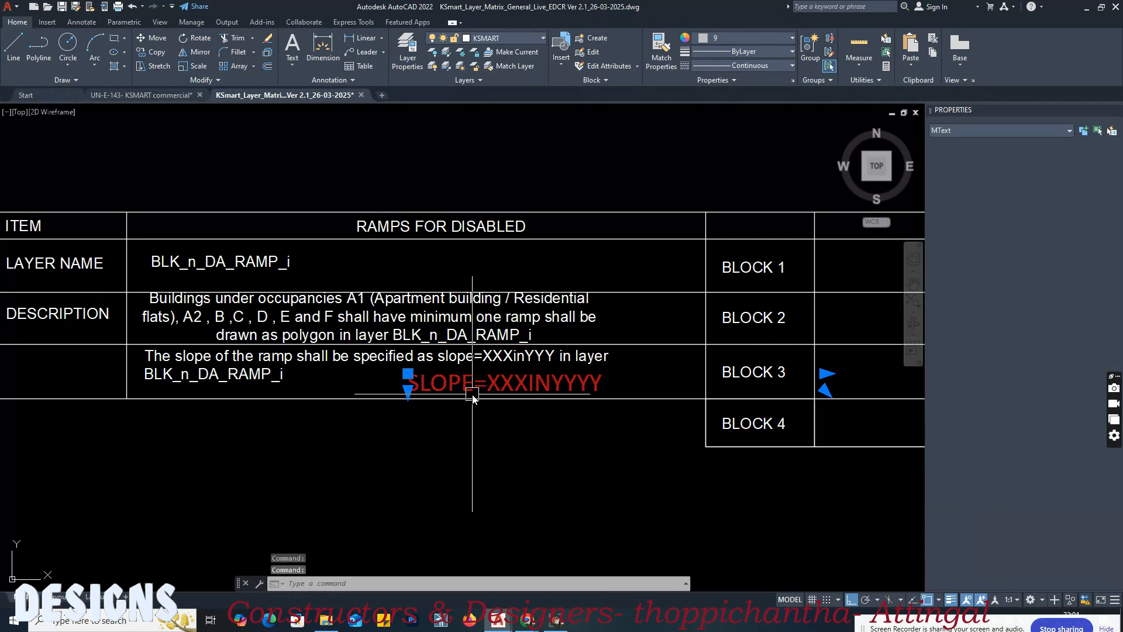
left_click(171, 94)
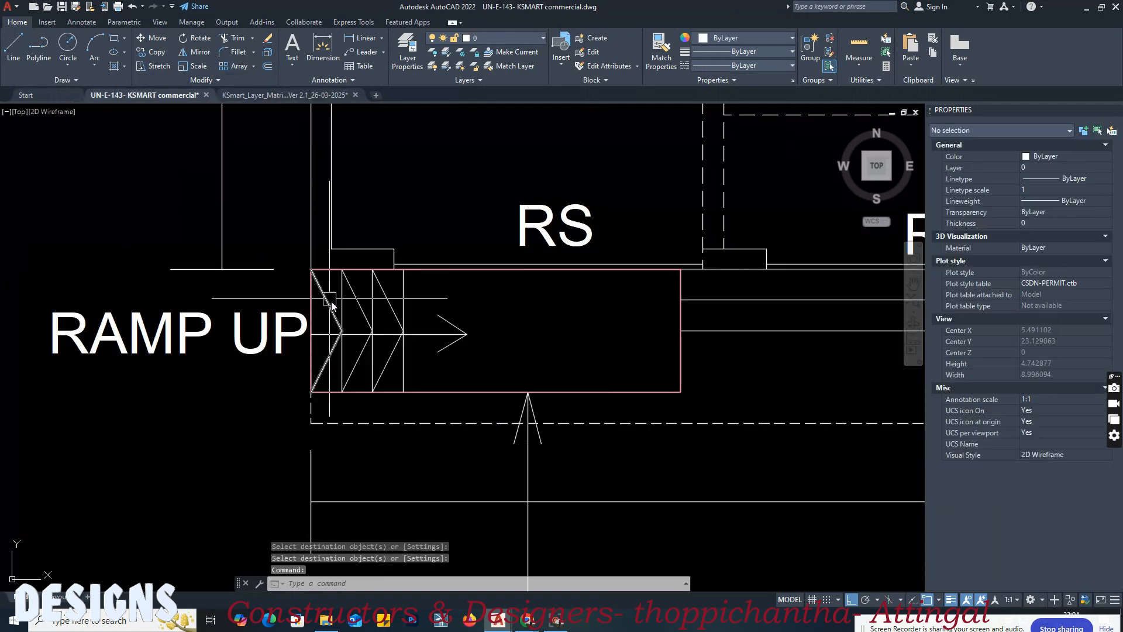
key("ctrl+v")
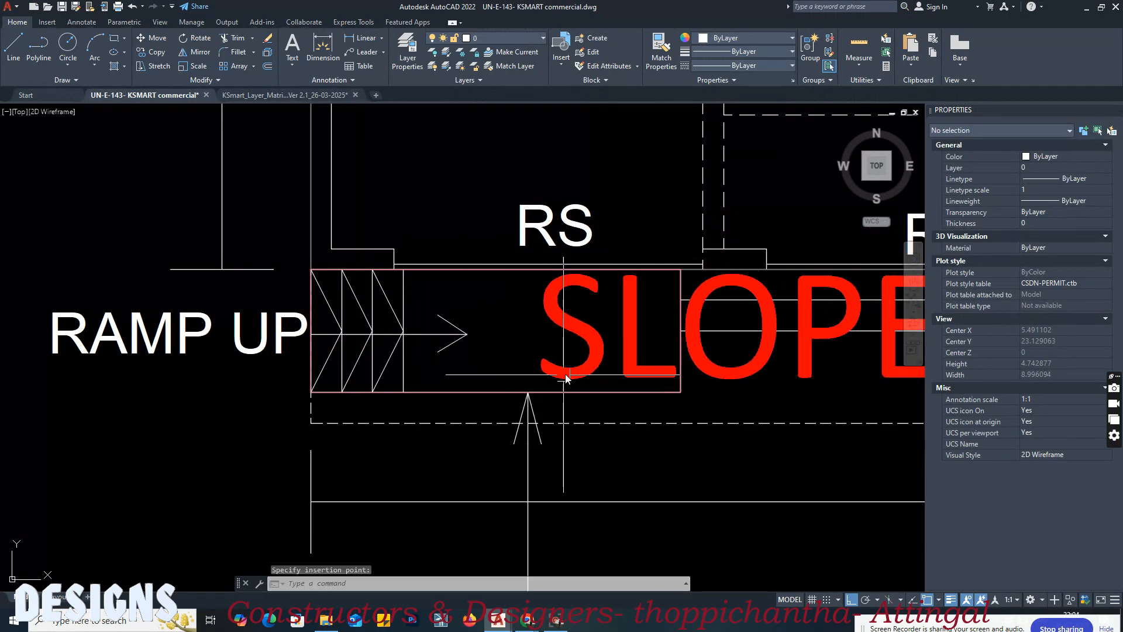
middle_click_drag(557, 376, 306, 369)
Step: Set the pasted slope text's height to 0.3
left_click(305, 370)
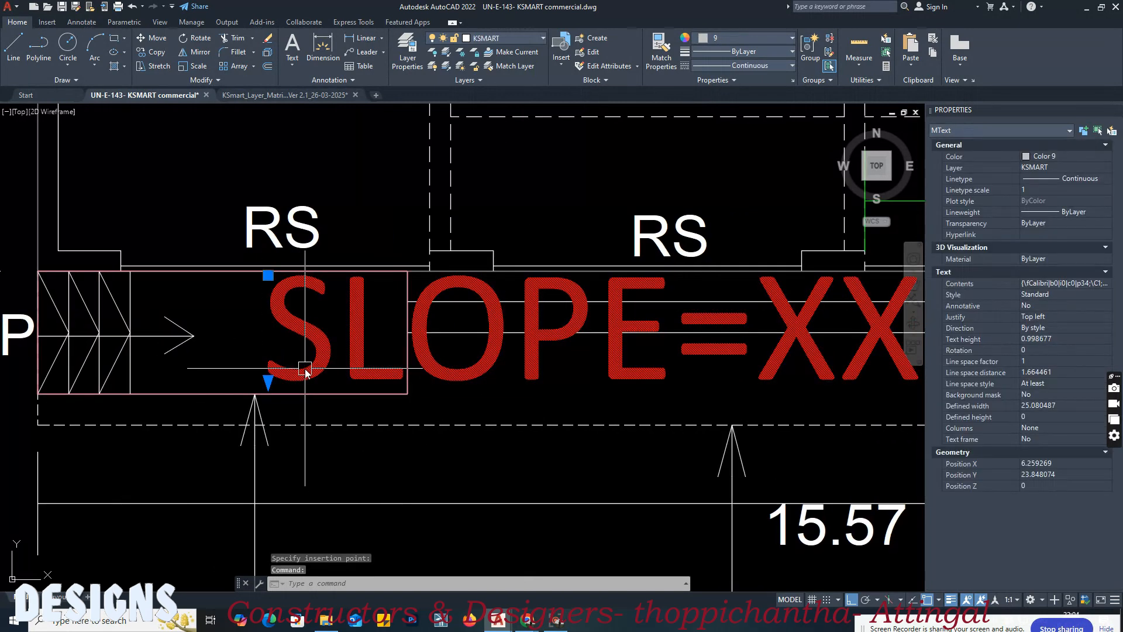
left_click(1059, 339)
type("0.3")
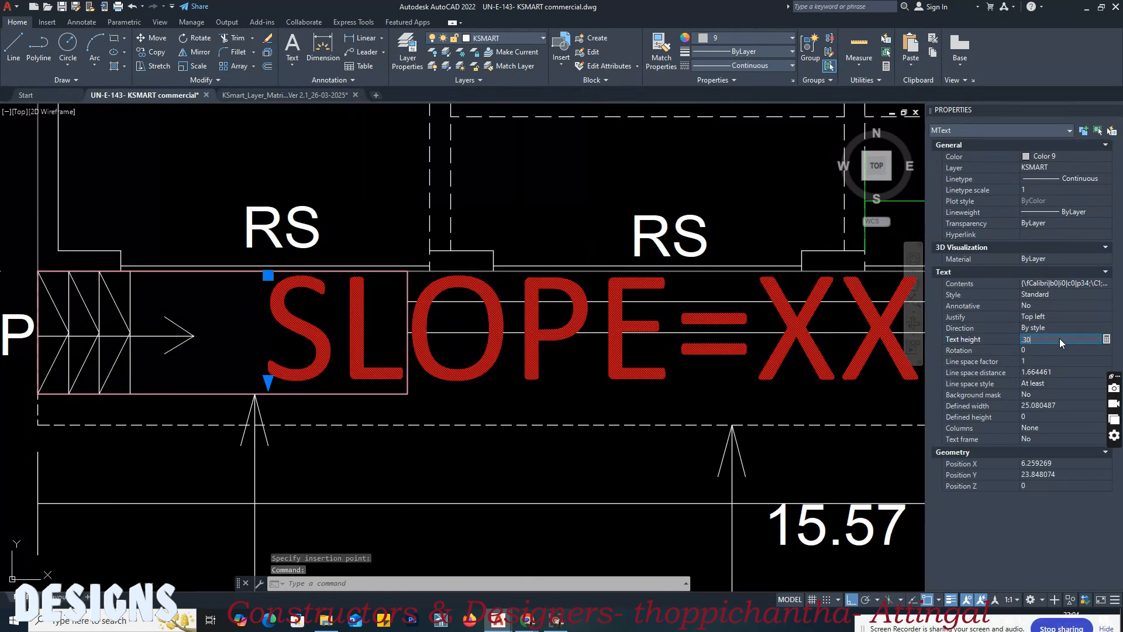
key("Tab")
Step: Move the slope text straight down so it starts inside the lower half of the ramp outline
middle_click_drag(334, 332, 382, 335)
type("m")
key("space")
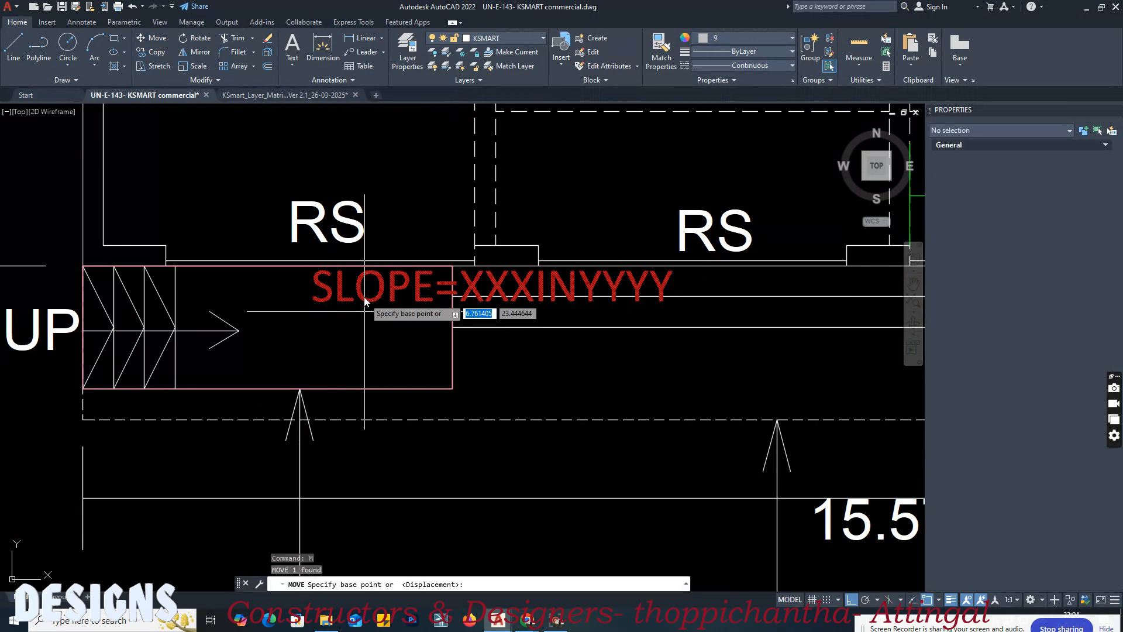
left_click(364, 292)
left_click(355, 354)
Step: Change the slope text's placeholders so that it reads SLOPE=1IN12
left_click(507, 361)
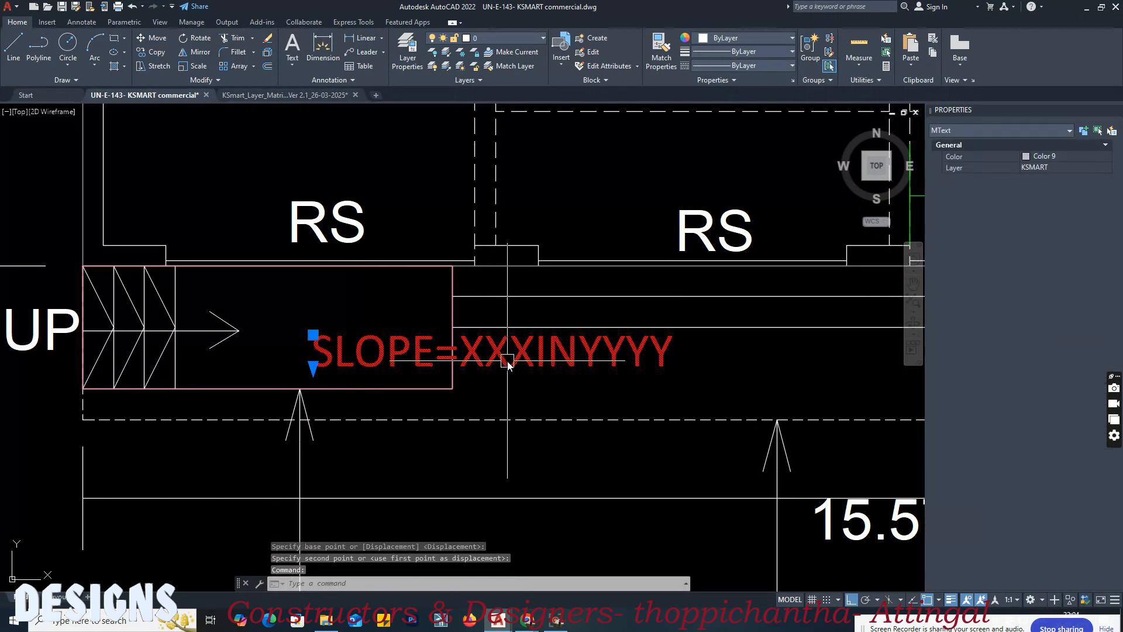
double_click(466, 358)
left_click_drag(469, 359, 525, 359)
type("1")
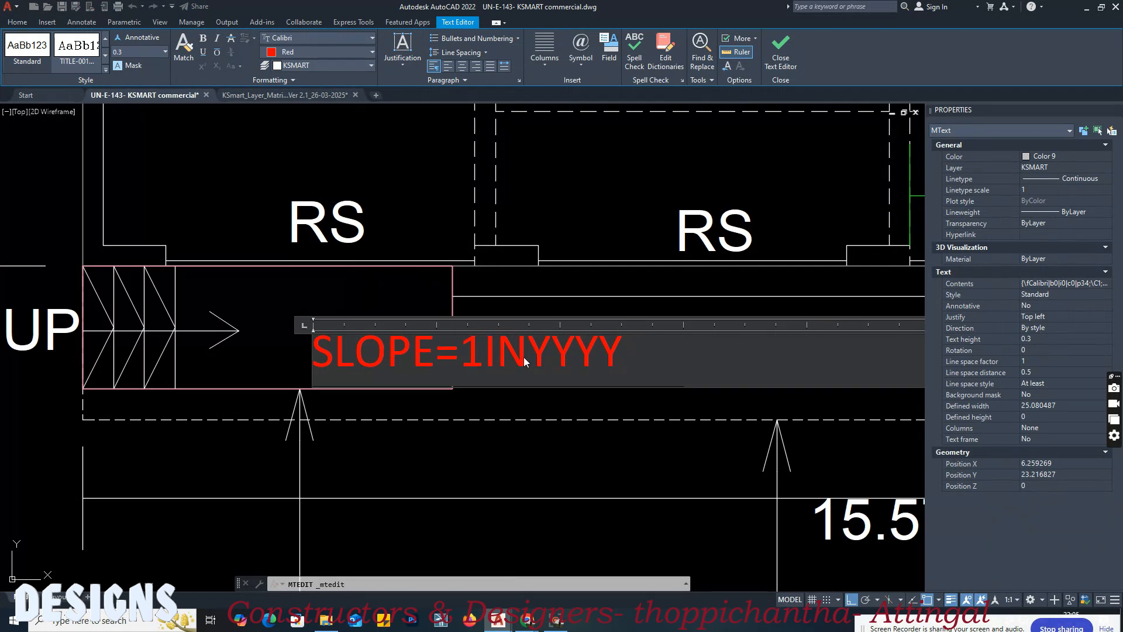
left_click_drag(526, 357, 647, 356)
type("12")
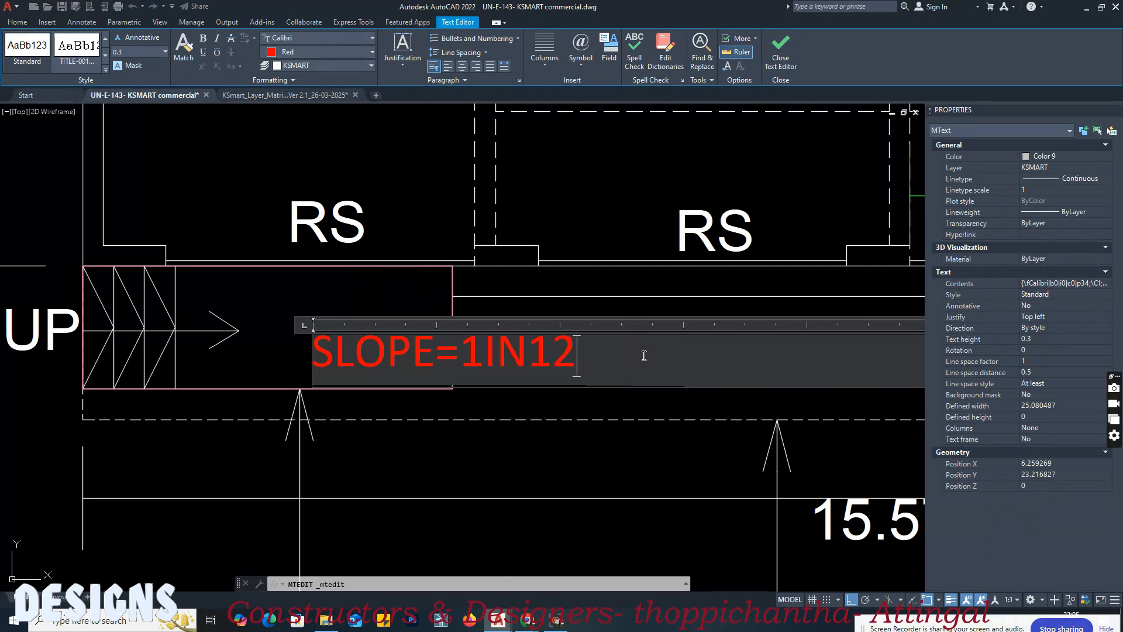
left_click(616, 423)
Step: Match the disabled ramp outline's properties onto the SLOPE=1IN12 text, putting the text on layer BLK_1_DA_RAMP_1
left_click(402, 348)
left_click(348, 351)
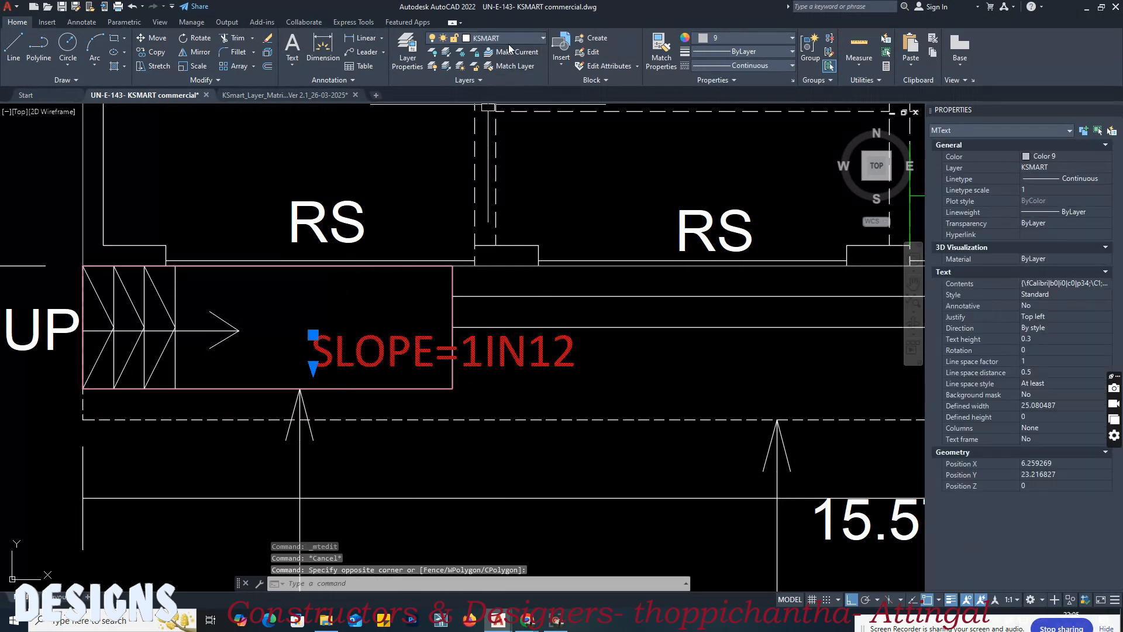
key("Escape")
left_click(381, 339)
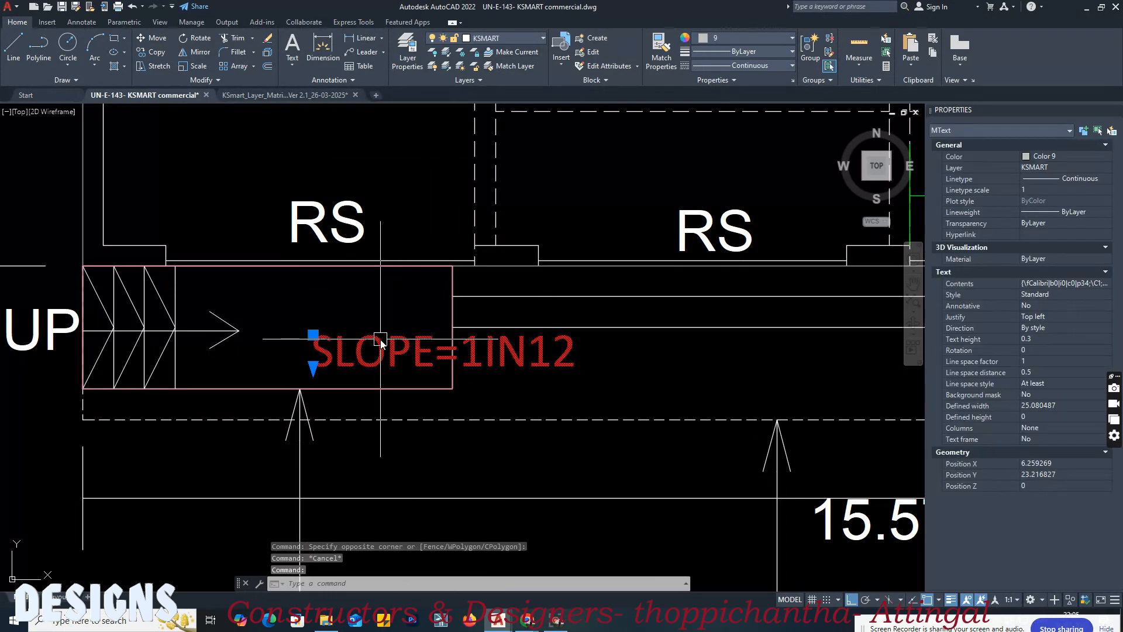
key("Escape")
key("Return")
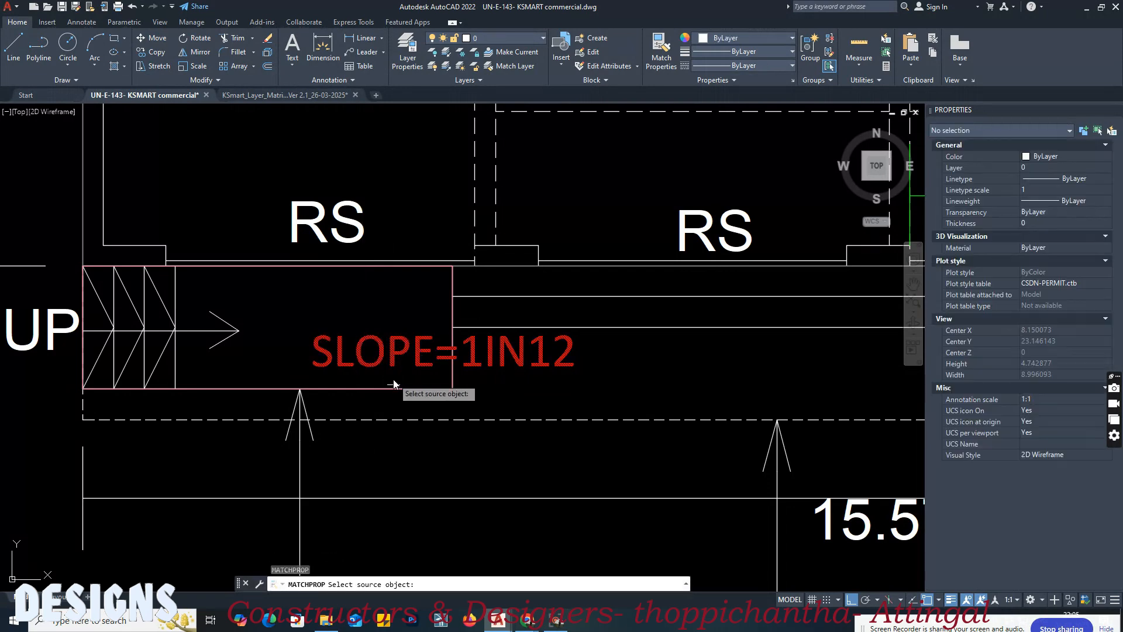
left_click(385, 389)
left_click(377, 352)
left_click(361, 356)
key("Return")
left_click(344, 357)
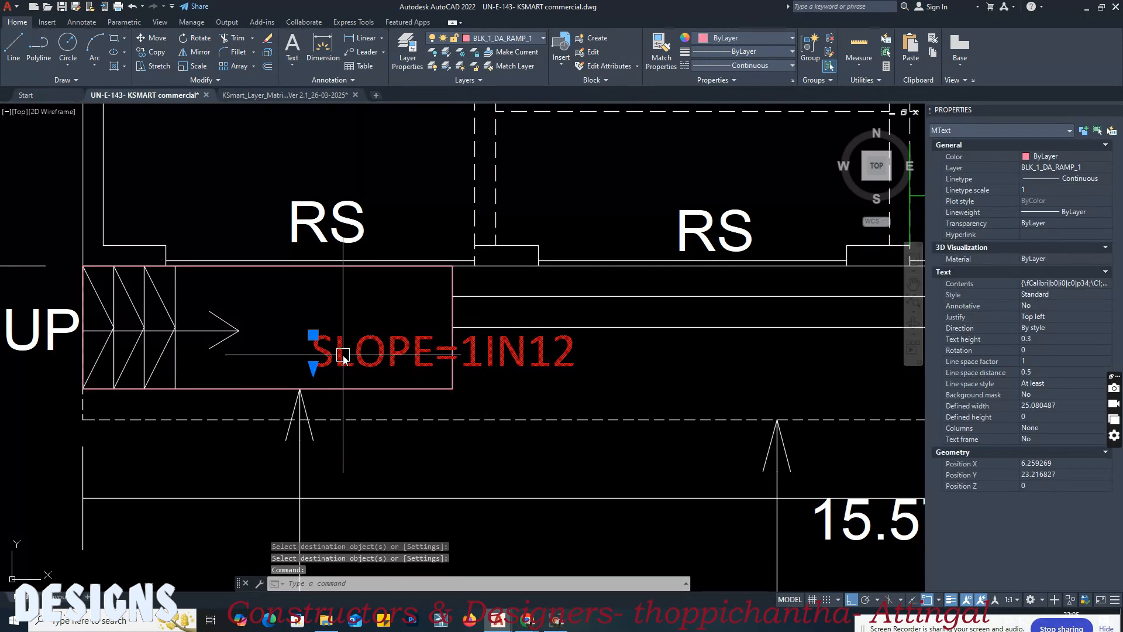
key("Escape")
key("Escape")
Step: Review the layer matrix's RAMPS FOR DISABLED requirements and the IN BUILDING SOLUTIONS section below them
left_click(282, 97)
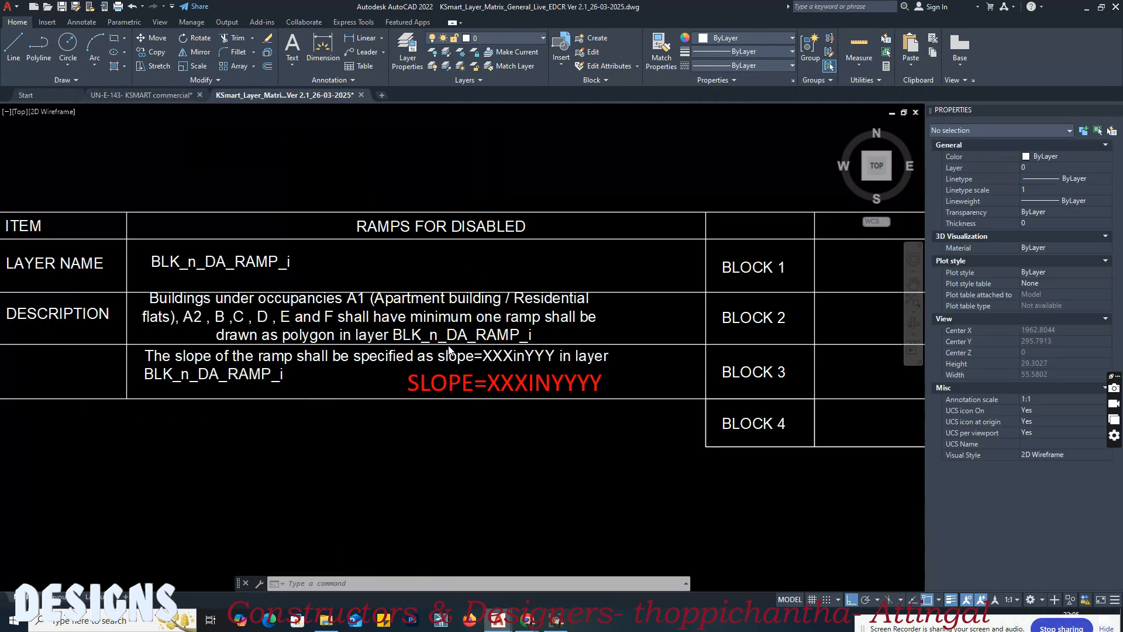
scroll(448, 348, "down", 4)
scroll(468, 389, "up", 2)
mouse_move(468, 391)
middle_mouse_down()
mouse_move(514, 394)
mouse_move(613, 350)
middle_mouse_up()
middle_click_drag(574, 390, 377, 366)
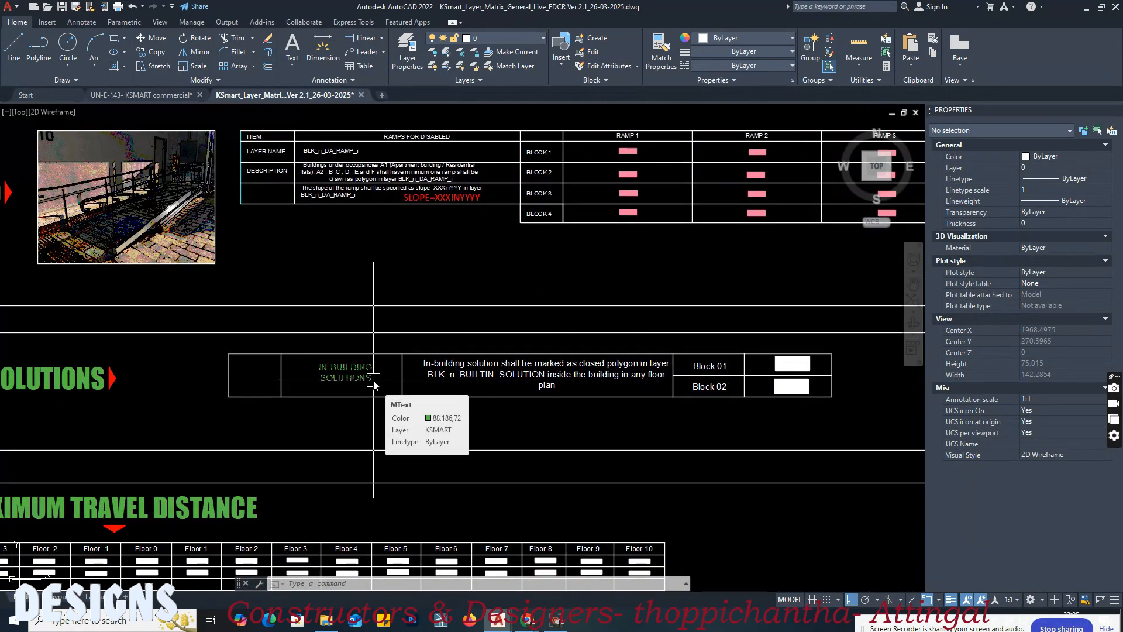
Step: In the commercial drawing, draw a rectangle about 0.45 by 0.20 in the upper-left corner of the ground-floor toilet beside the stair
left_click(140, 96)
scroll(479, 313, "down", 4)
scroll(480, 313, "up", 1)
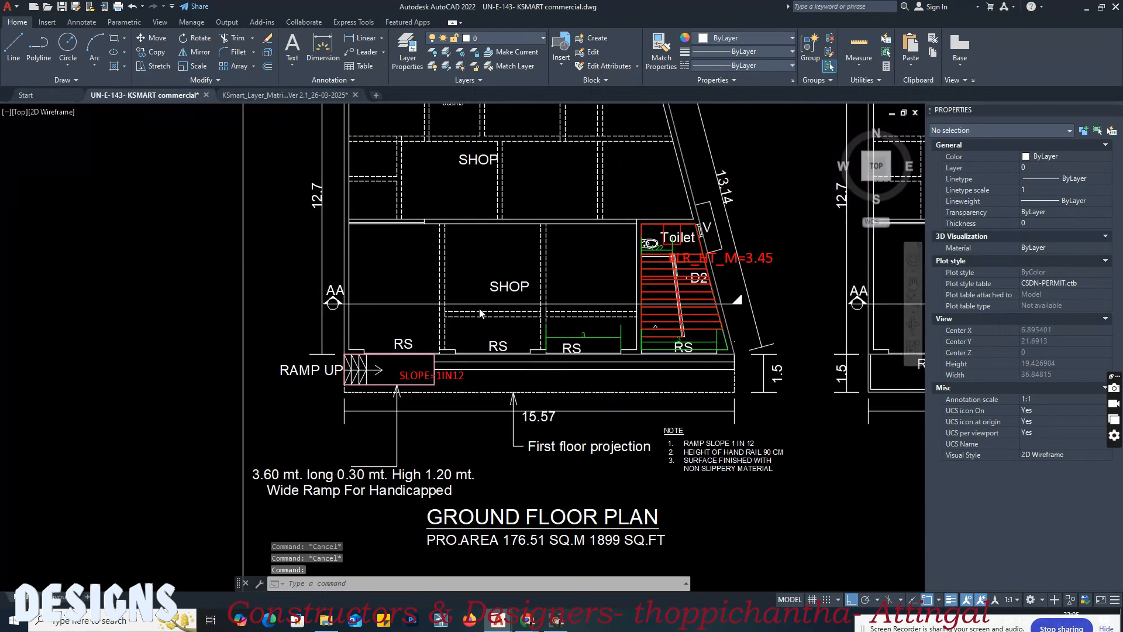
scroll(646, 239, "up", 5)
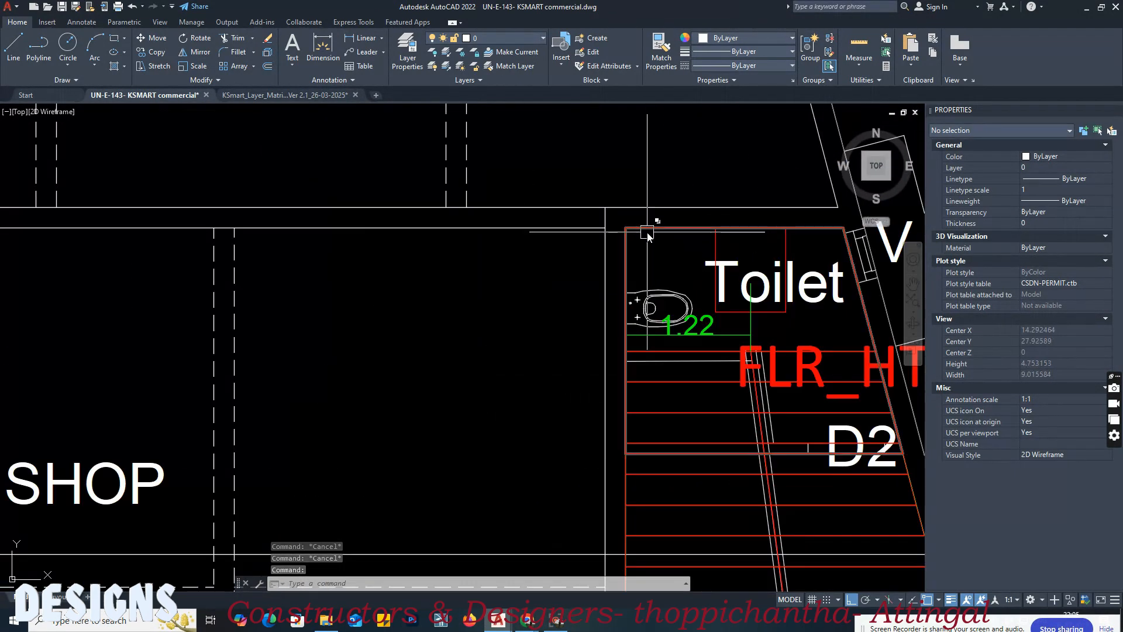
middle_click_drag(653, 243, 601, 248)
type("rec")
key("Return")
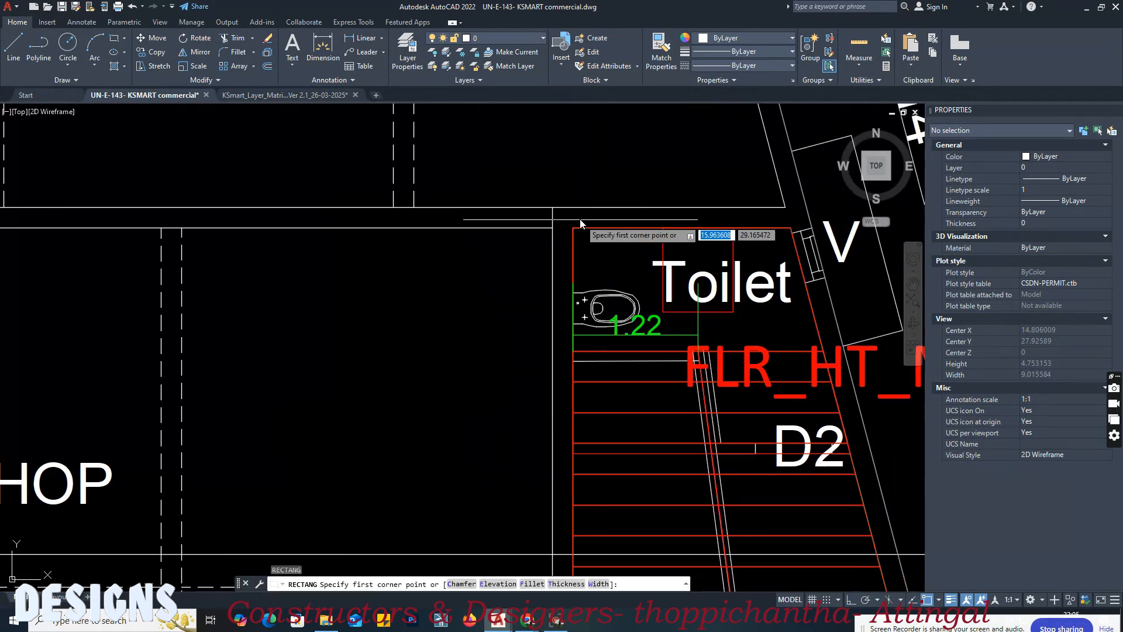
left_click(573, 228)
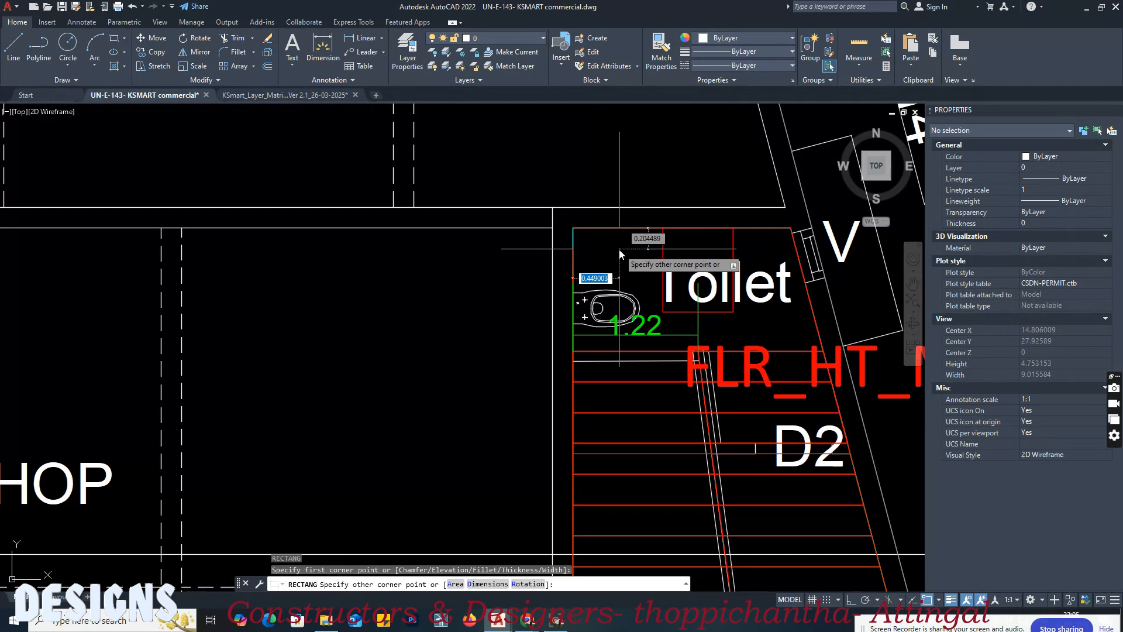
left_click(620, 252)
left_click(609, 253)
middle_click_drag(606, 240, 563, 315)
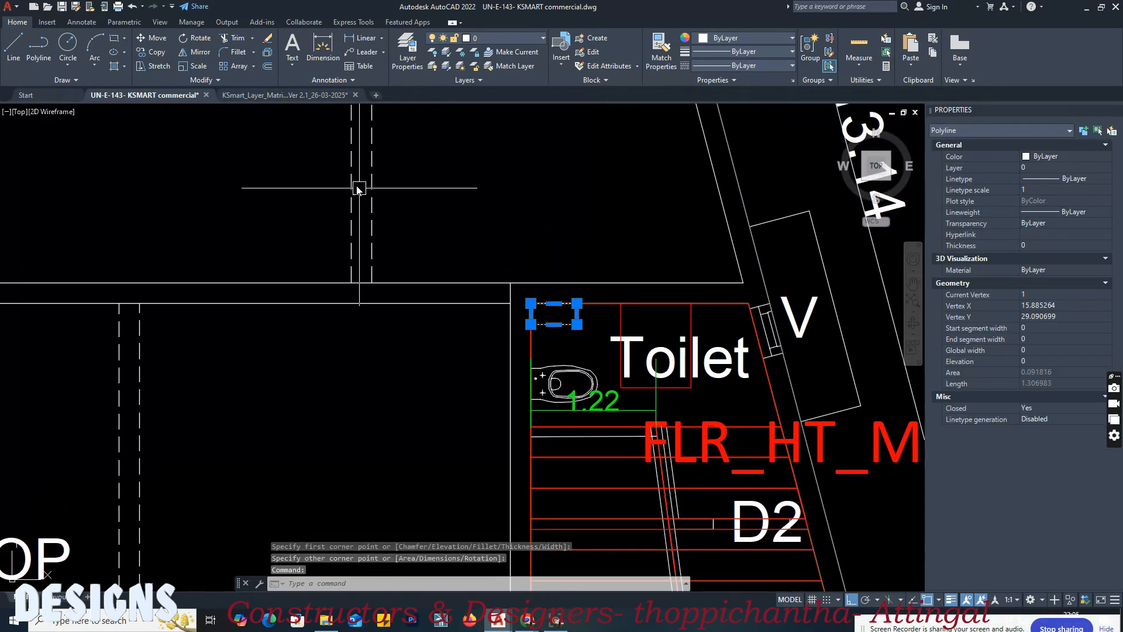
key("Escape")
Step: Match the matrix's Block 01 in-building solutions sample onto the toilet-corner rectangle, putting it on layer BLK_1_BUILTIN_SOLUTION
left_click(285, 95)
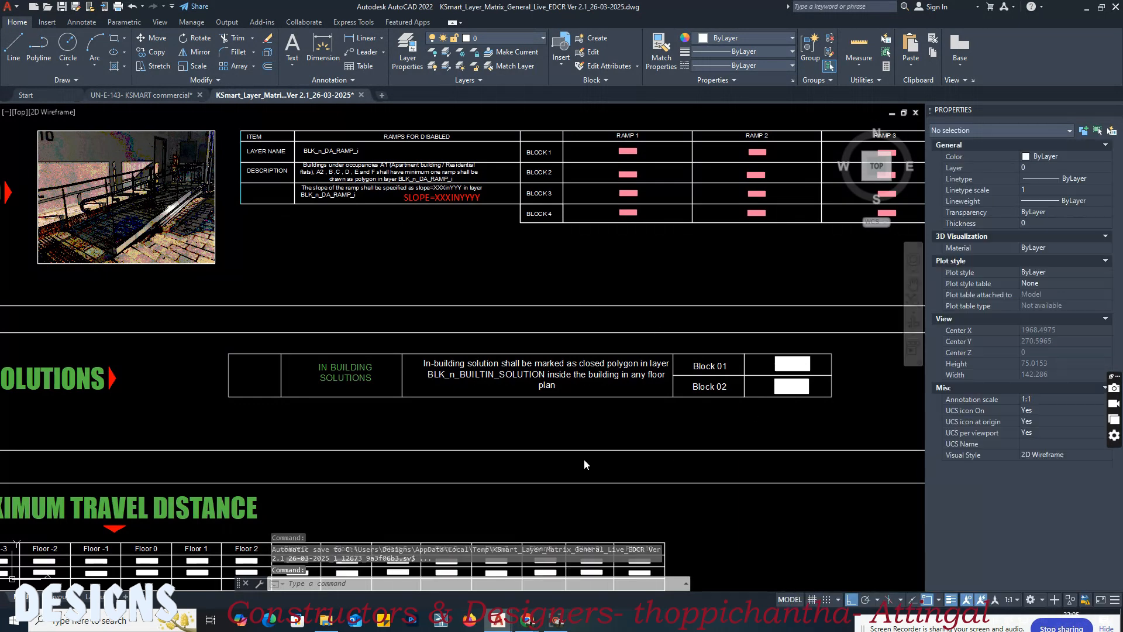
scroll(728, 388, "up", 4)
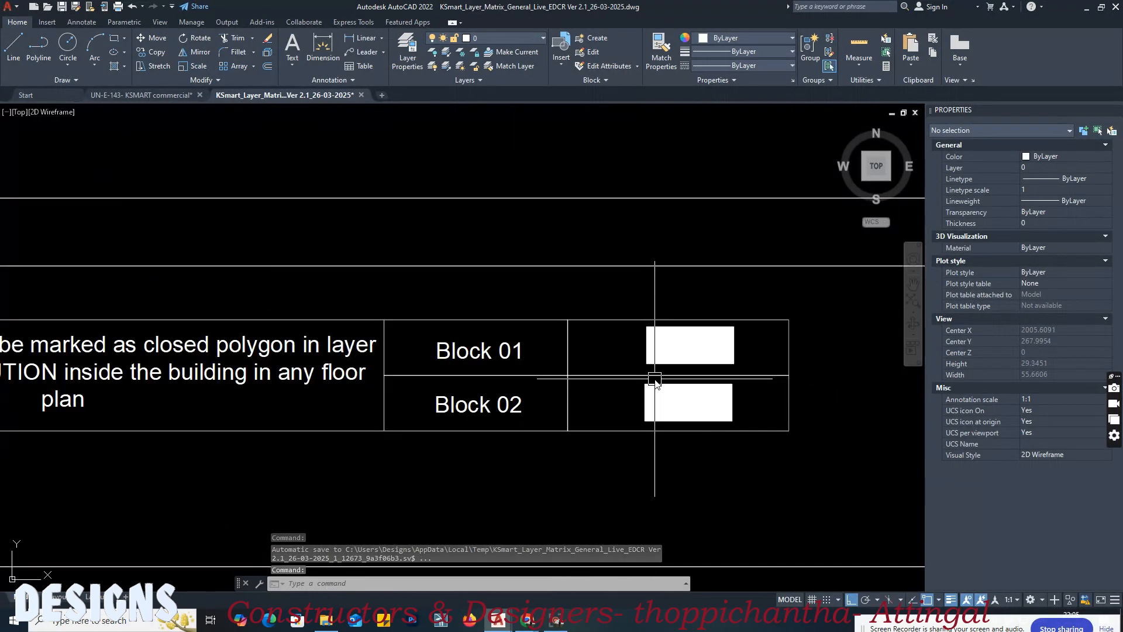
type("ma")
key("Return")
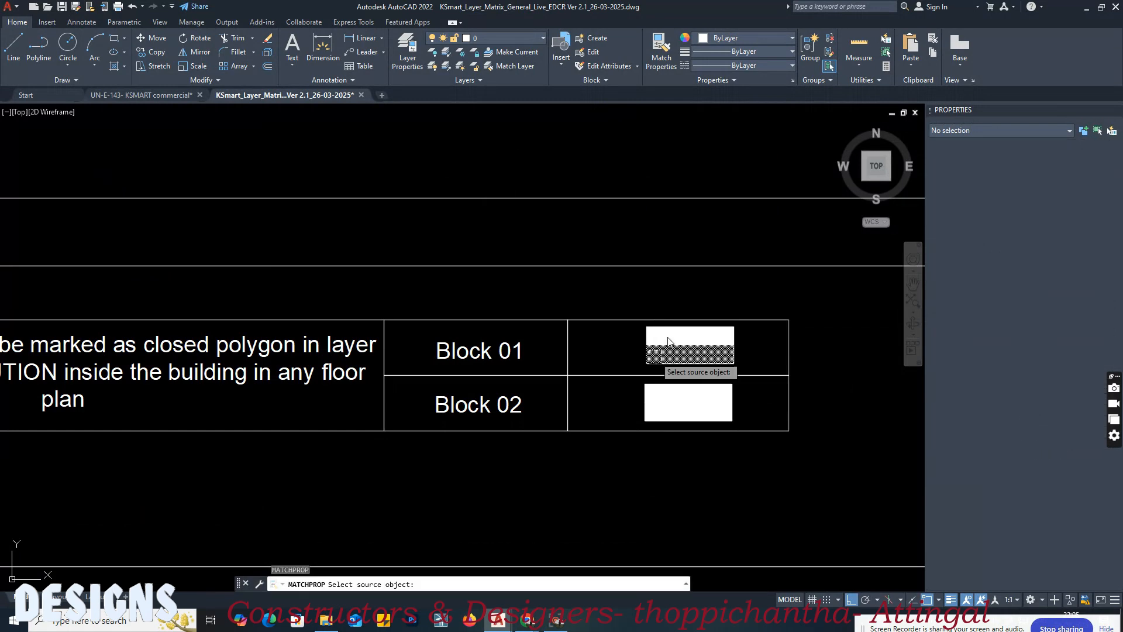
scroll(667, 341, "up", 2)
left_click(668, 341)
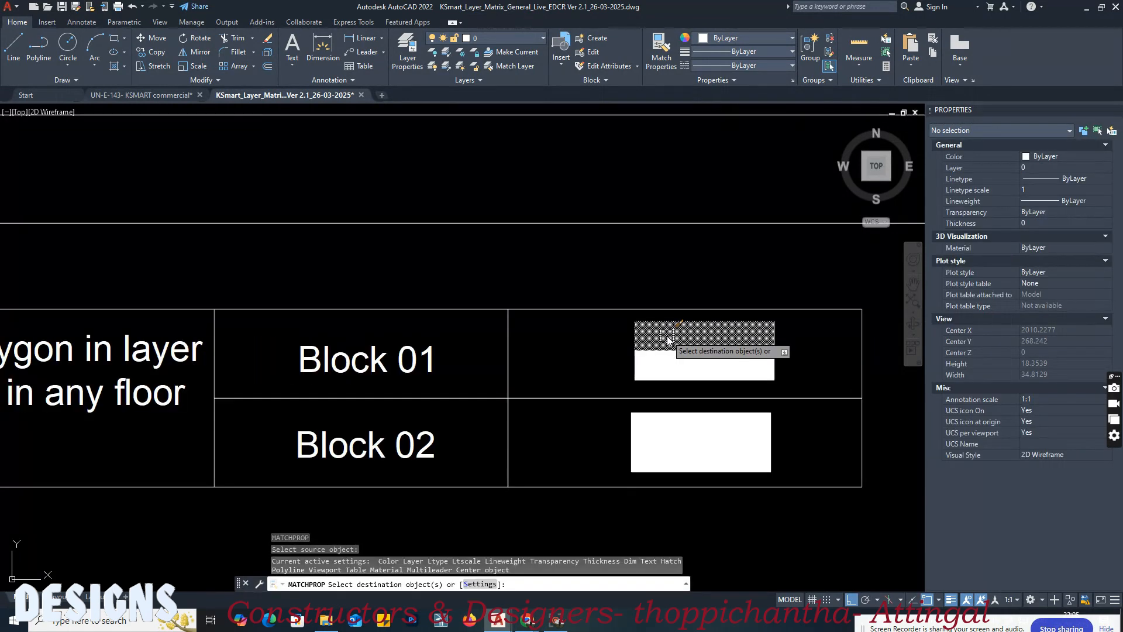
left_click(164, 92)
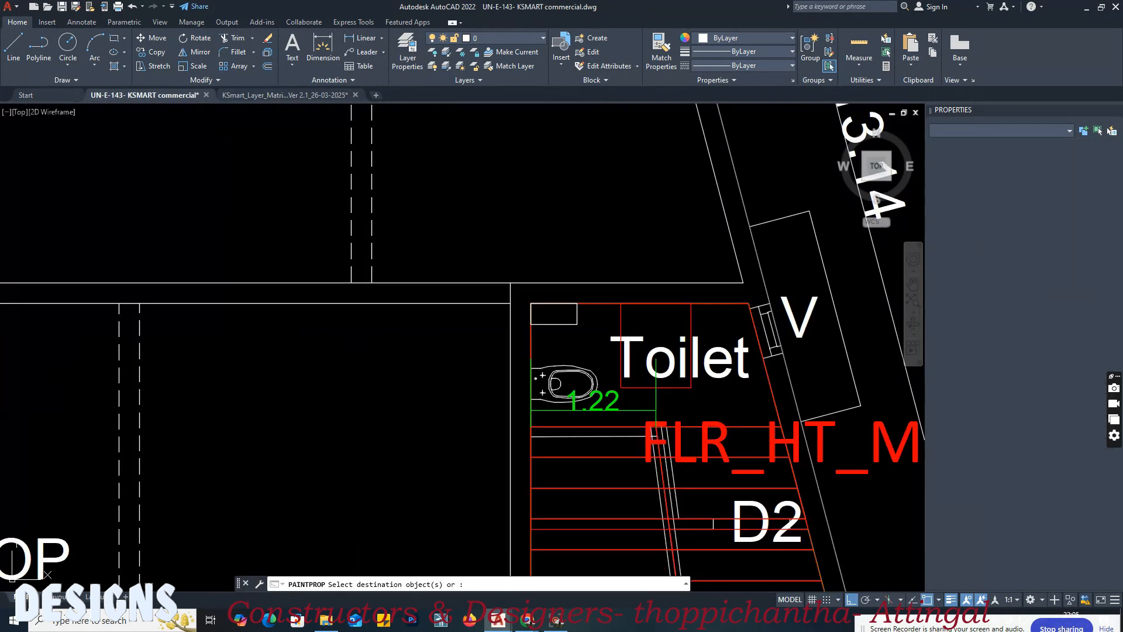
left_click(574, 324)
key("Return")
left_click(554, 324)
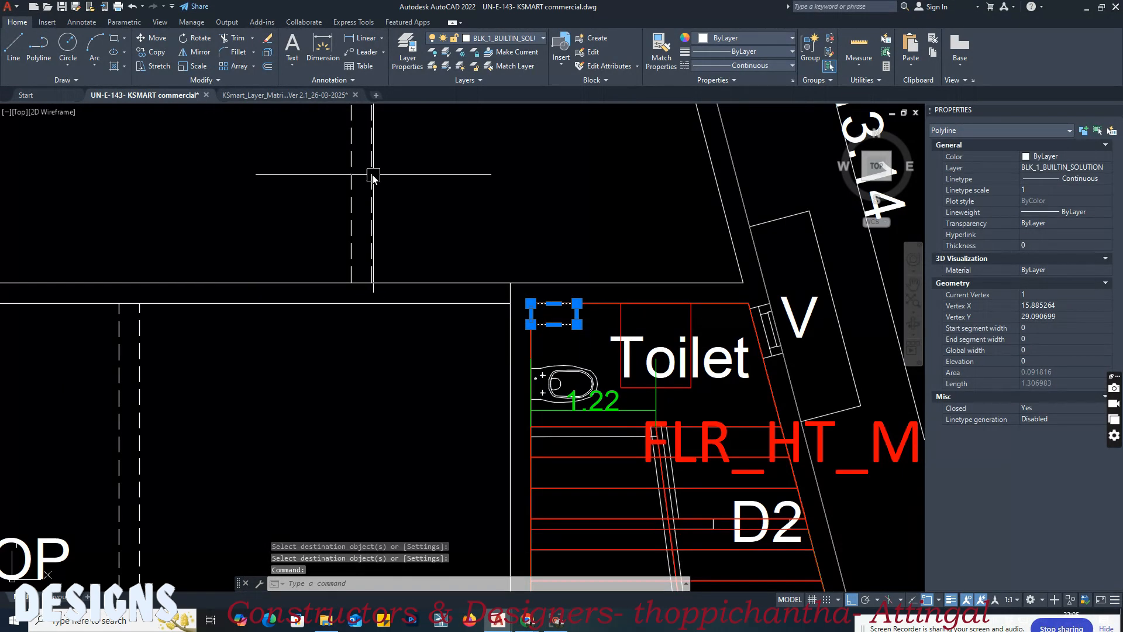
Step: Examine the matrix's MAXIMUM TRAVEL DISTANCE section for its polyline requirement, layer name and block and floor samples
left_click(274, 97)
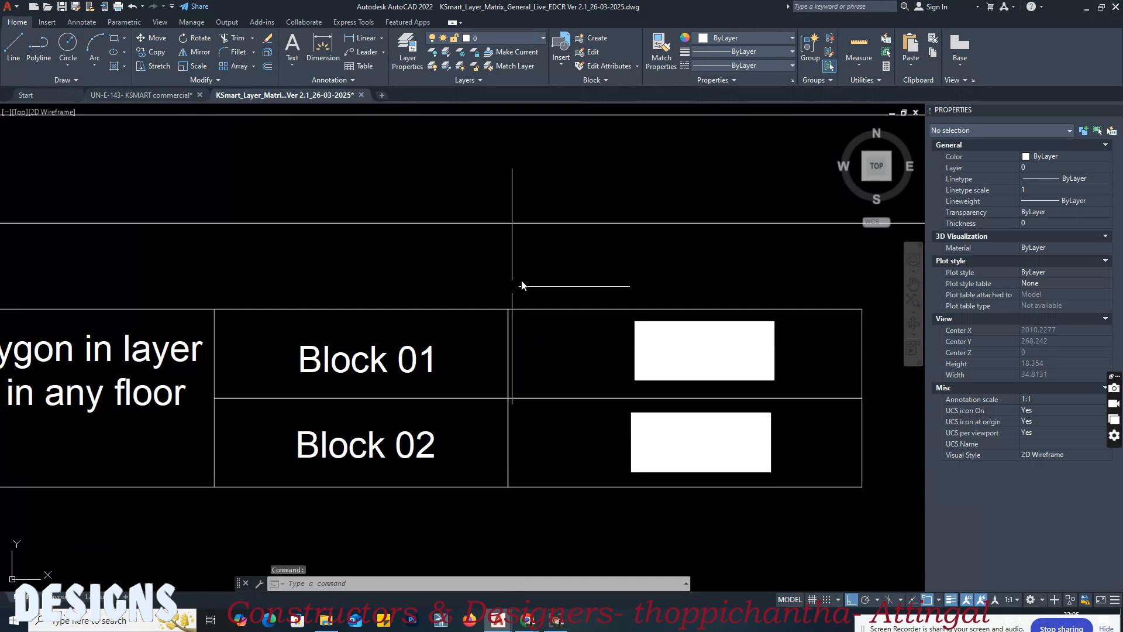
scroll(509, 286, "down", 8)
scroll(218, 320, "up", 4)
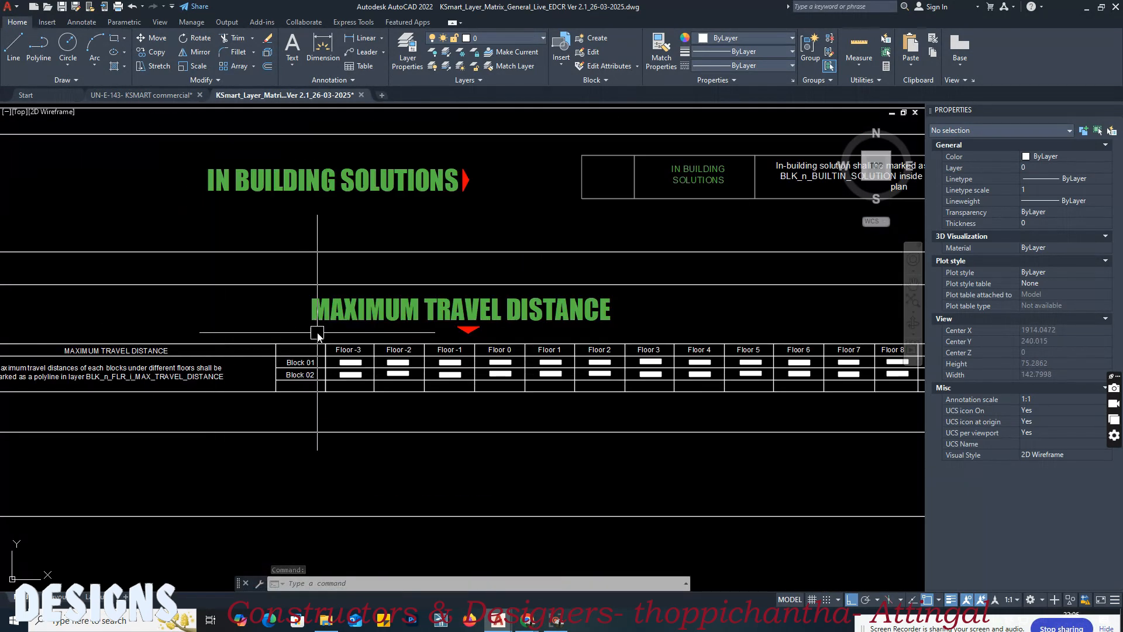
middle_click_drag(343, 349, 486, 351)
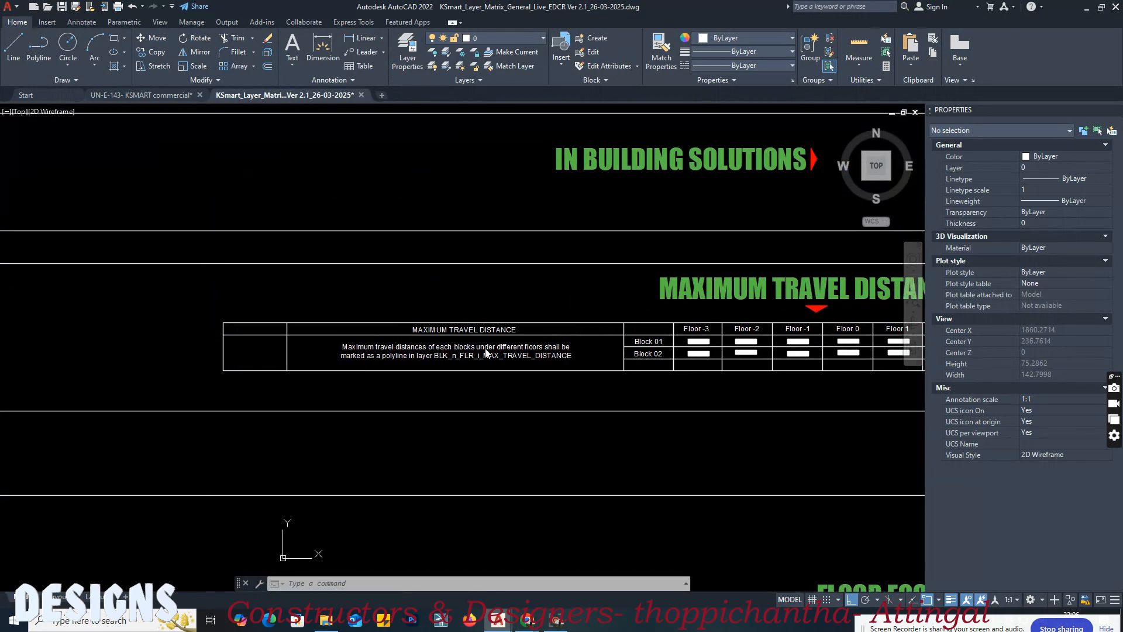
scroll(502, 369, "up", 4)
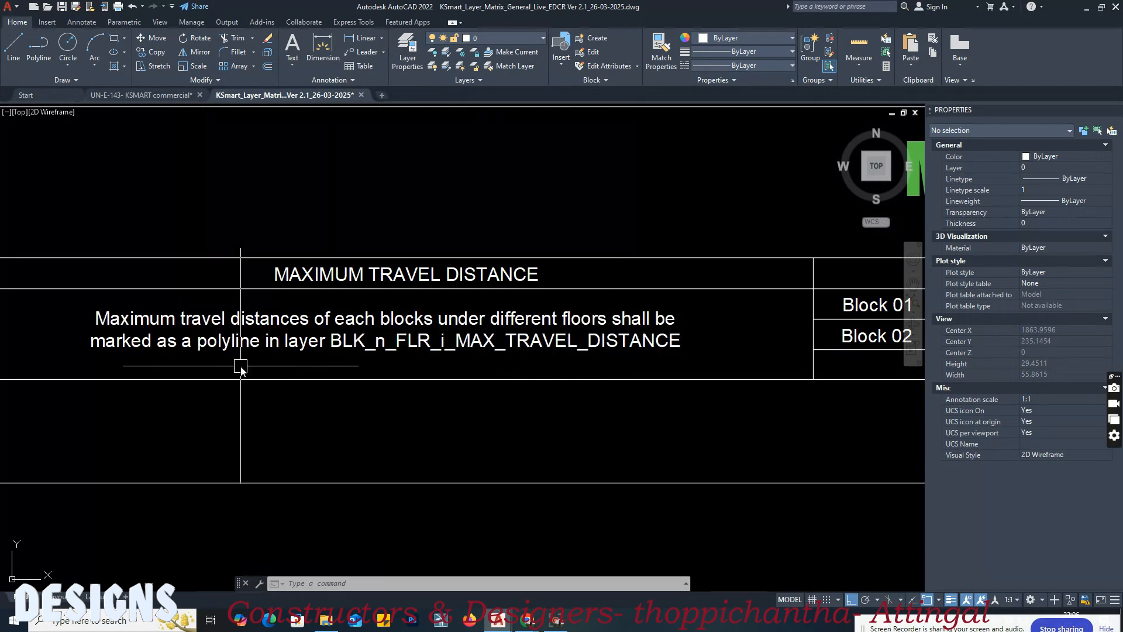
middle_click_drag(494, 357, 296, 357)
middle_click_drag(377, 351, 279, 351)
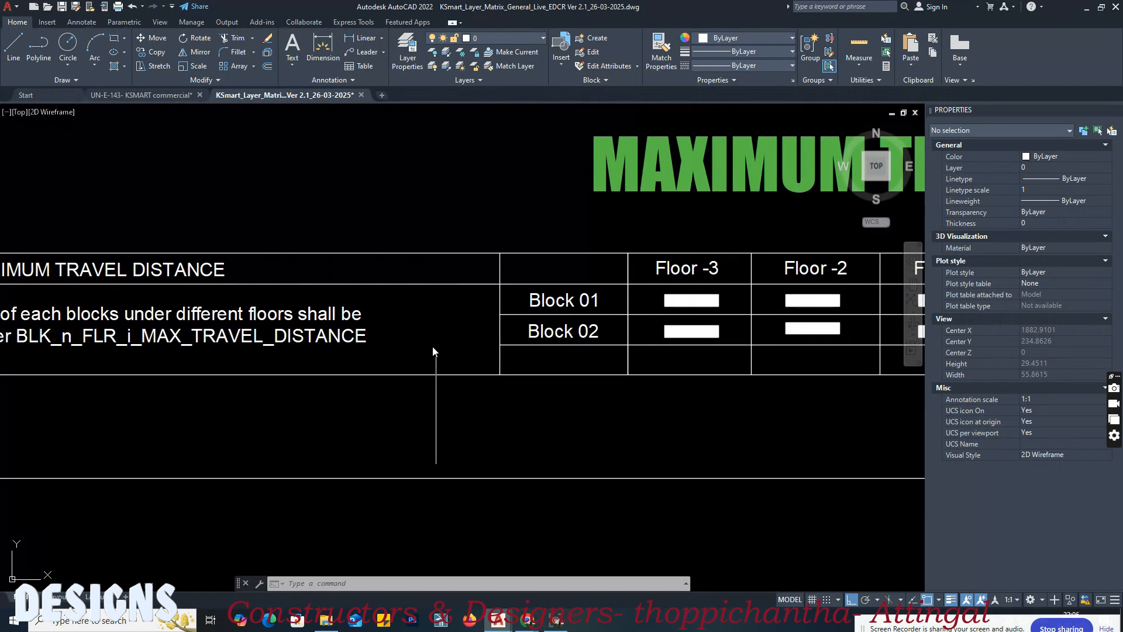
scroll(436, 351, "down", 8)
scroll(461, 403, "up", 4)
middle_click_drag(442, 344, 430, 444)
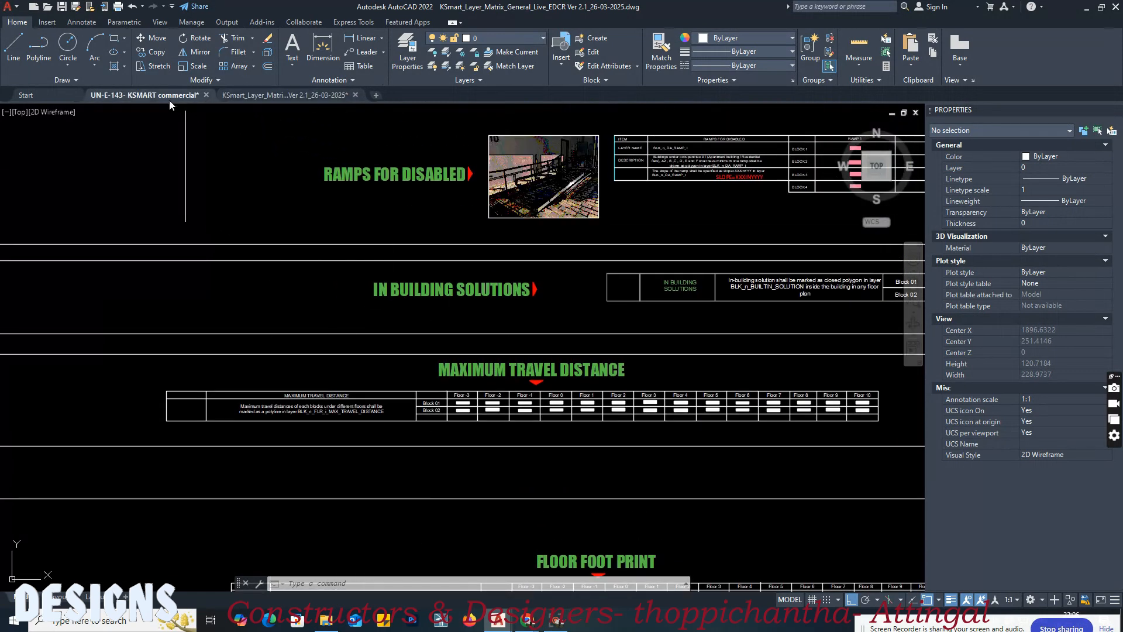
Step: Study the ground-floor shops for the maximum travel path and recheck the matrix's maximum travel distance requirement
left_click(170, 102)
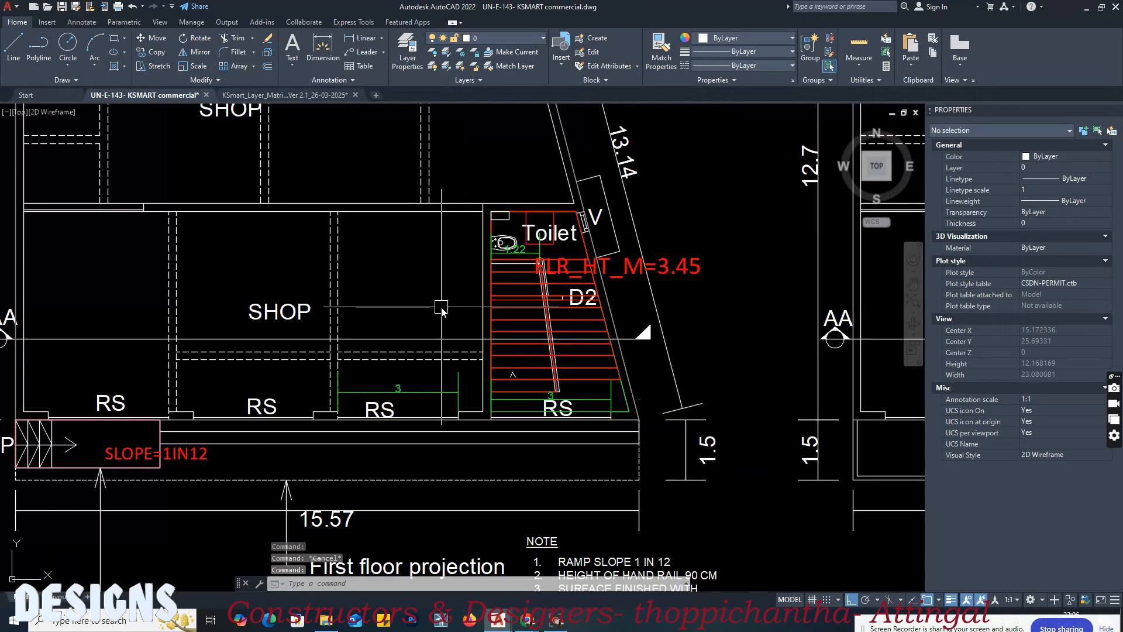
middle_click_drag(441, 311, 578, 305)
middle_click_drag(413, 312, 450, 398)
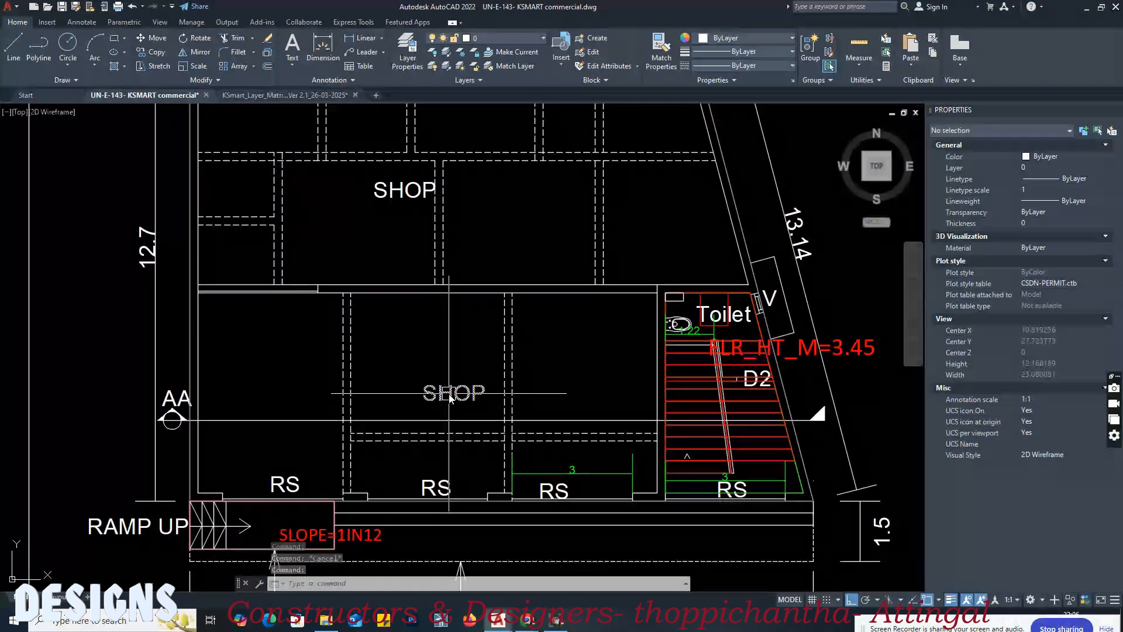
middle_click_drag(359, 321, 442, 310)
mouse_move(337, 279)
middle_mouse_down()
mouse_move(389, 351)
mouse_move(379, 445)
mouse_move(377, 376)
middle_mouse_up()
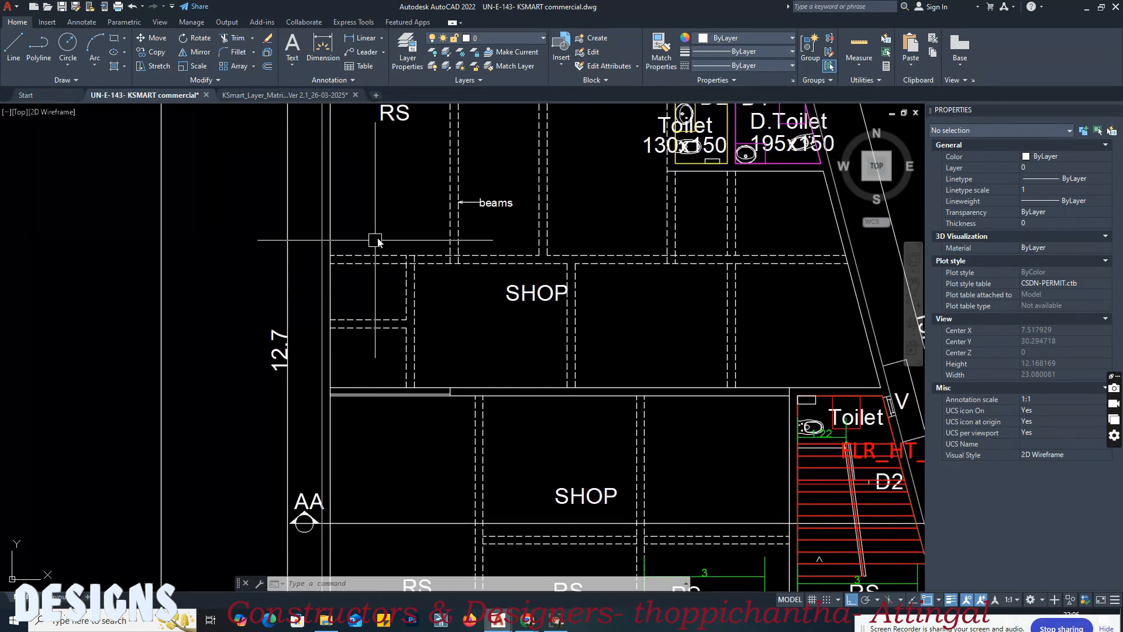
scroll(384, 193, "down", 2)
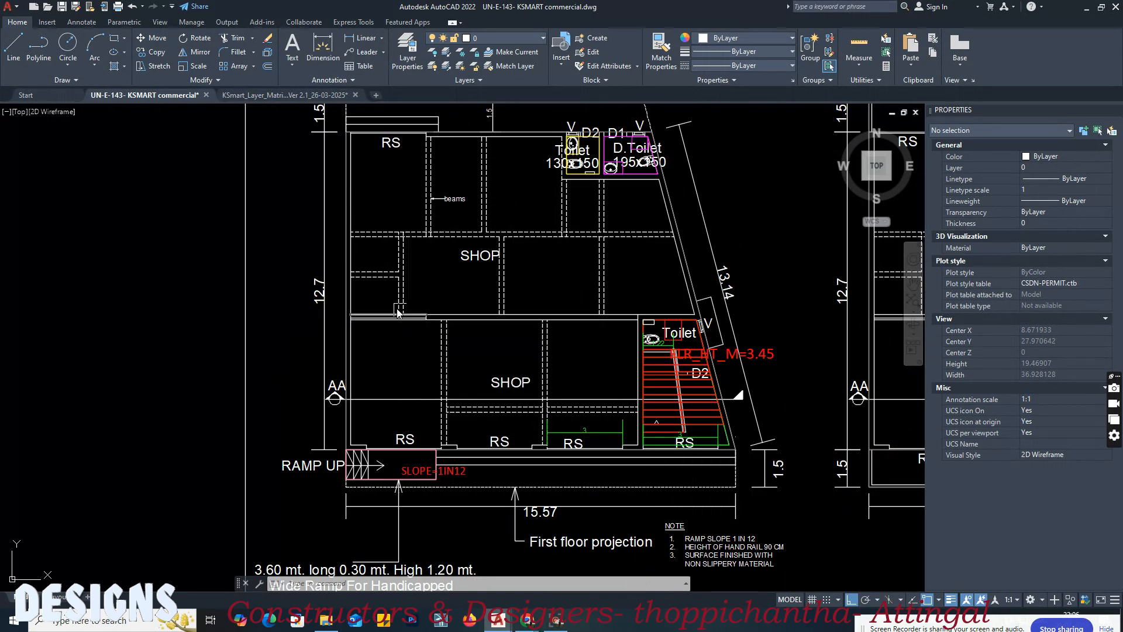
middle_click_drag(549, 187, 567, 295)
middle_click_drag(507, 393, 500, 339)
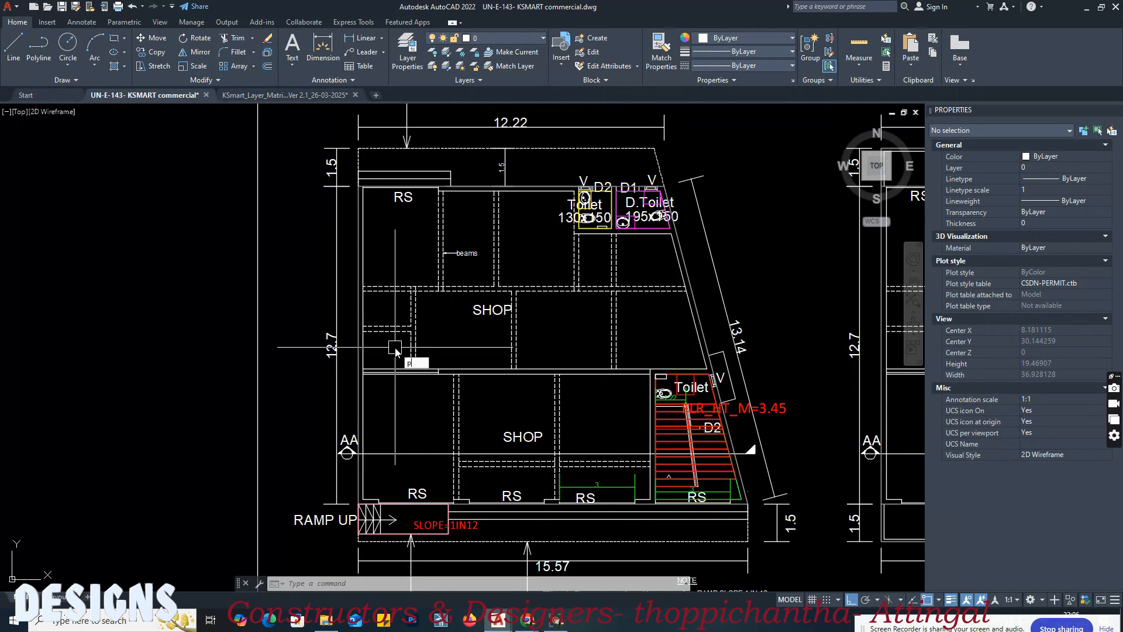
left_click(249, 96)
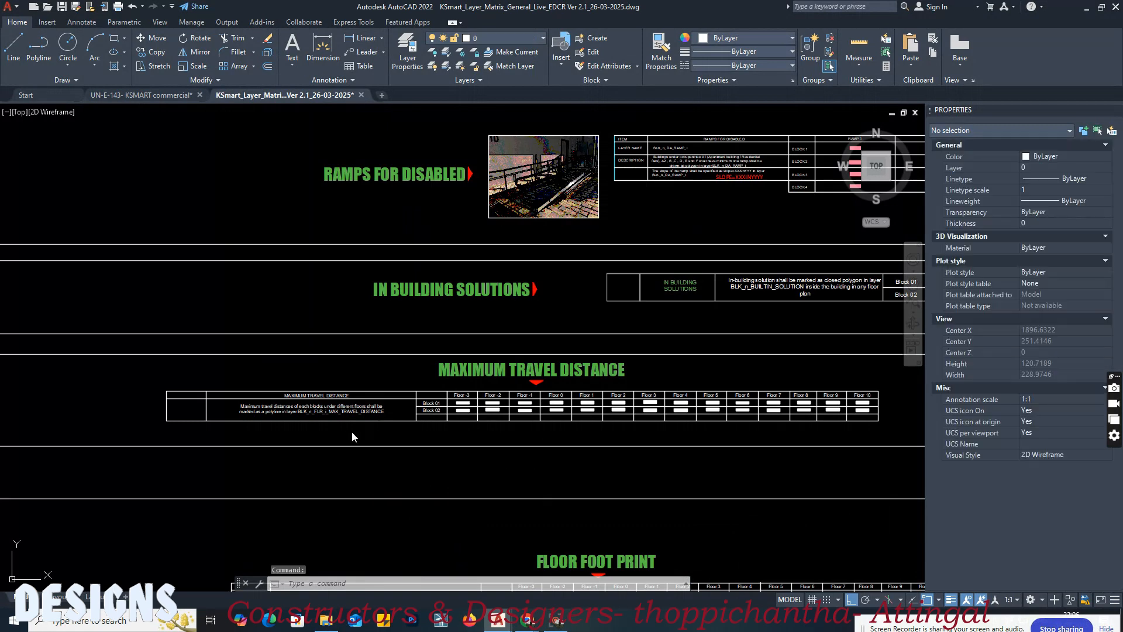
left_click(272, 431)
scroll(272, 433, "up", 3)
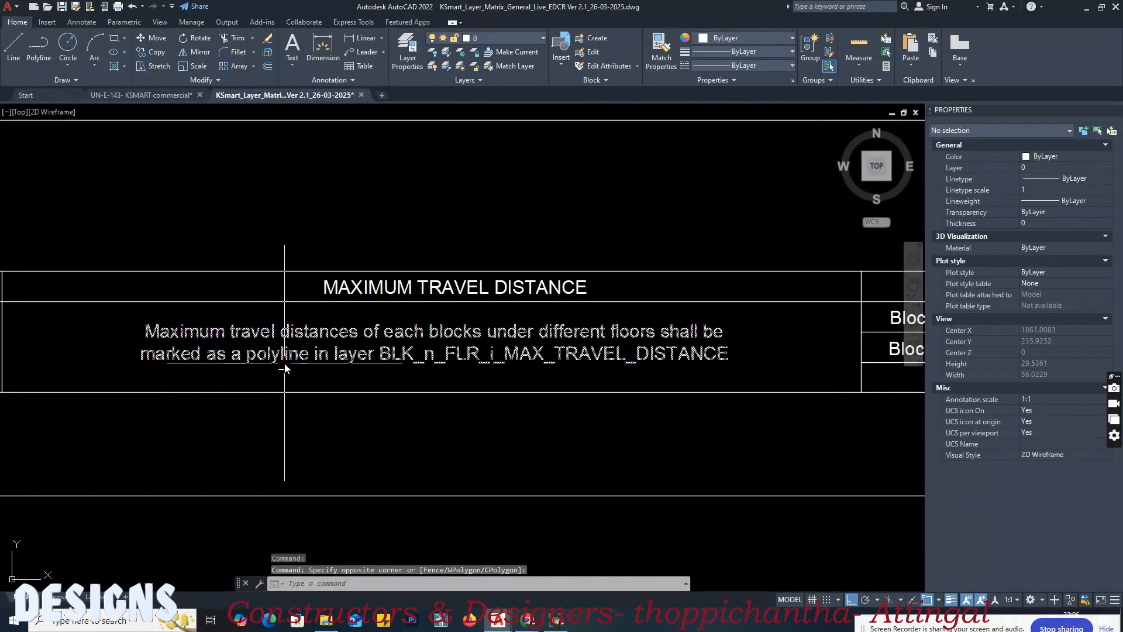
Step: Draw a straight polyline from the lower shop's upper-right corner to its rightmost RS opening, and return to the matrix's maximum travel distance section
left_click(142, 95)
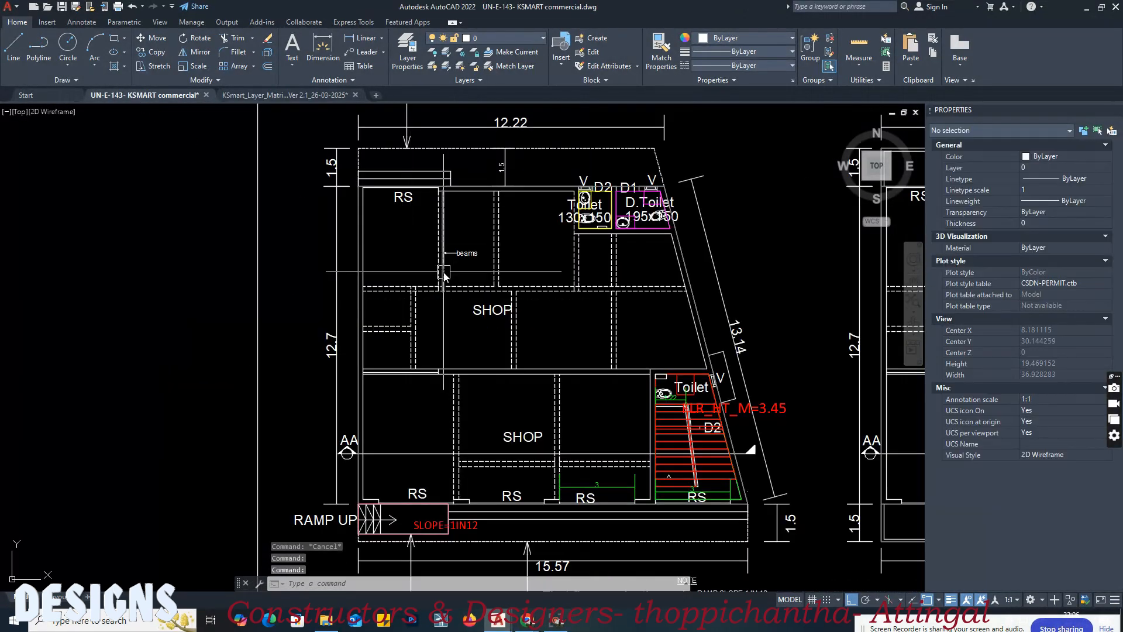
scroll(657, 344, "up", 2)
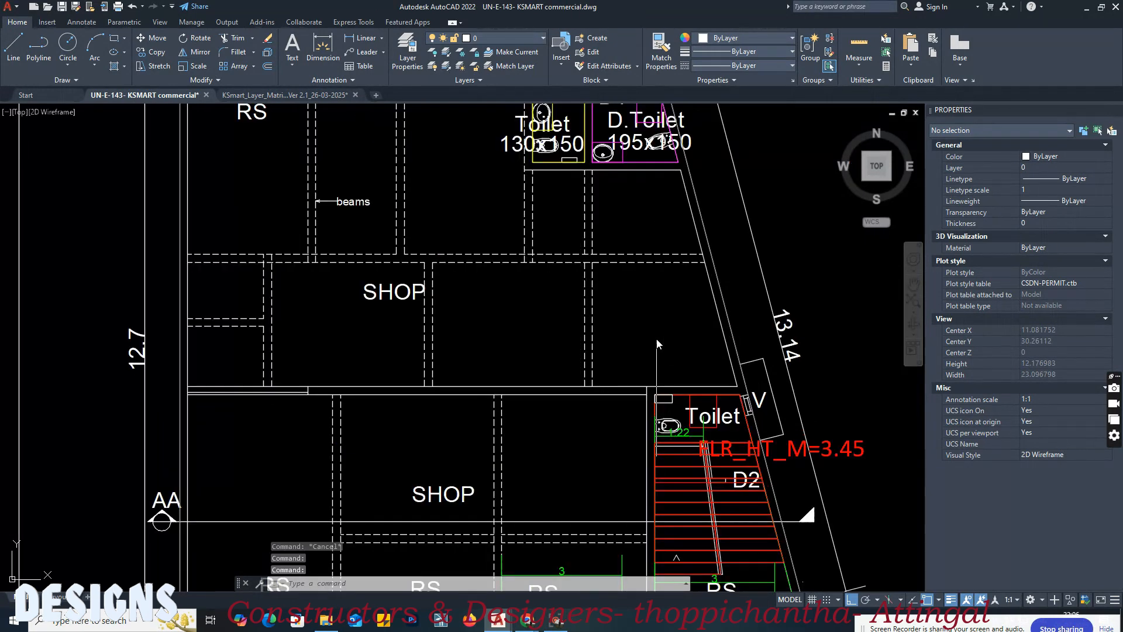
type("pl")
key("Return")
middle_click_drag(269, 415, 294, 315)
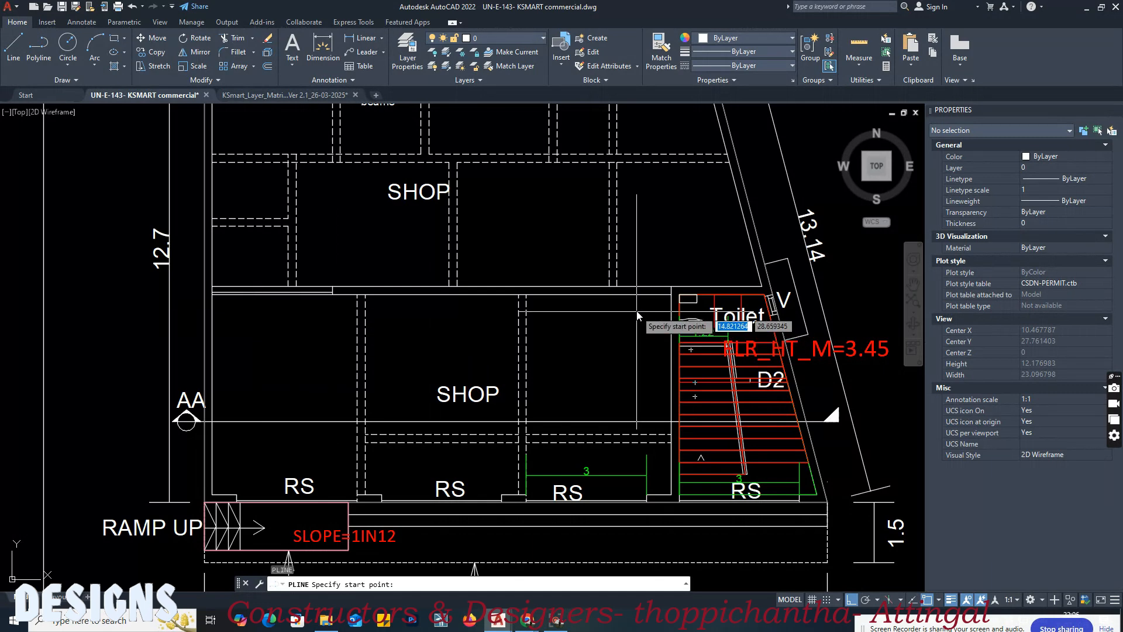
left_click(651, 303)
scroll(545, 487, "up", 2)
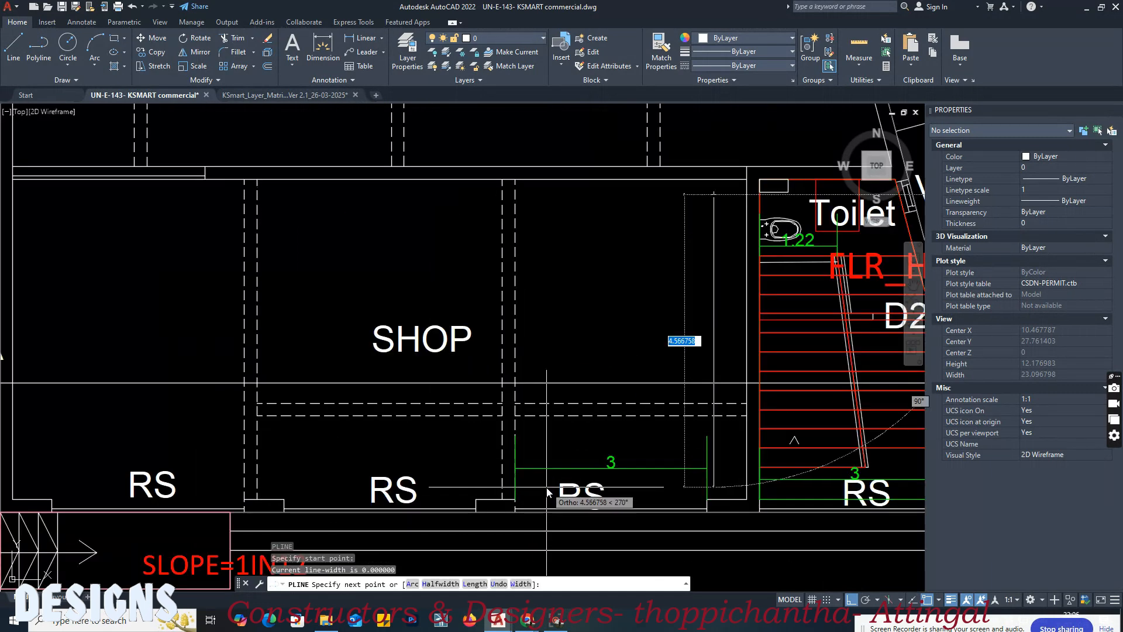
key("F8")
left_click(535, 508)
key("Escape")
left_click(635, 322)
key("ctrl+Tab")
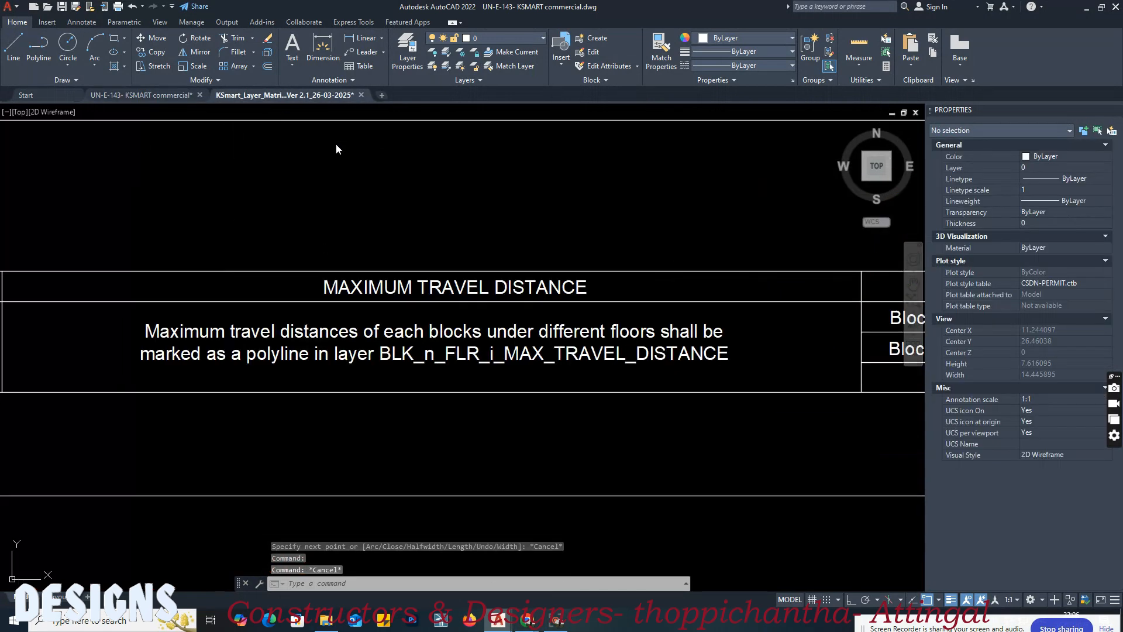
Step: Match the matrix's Block 01, Floor 0 maximum travel distance sample onto the ground-floor diagonal polyline, and check its assigned layer
middle_click_drag(663, 327, 155, 317)
middle_click_drag(726, 334, 546, 339)
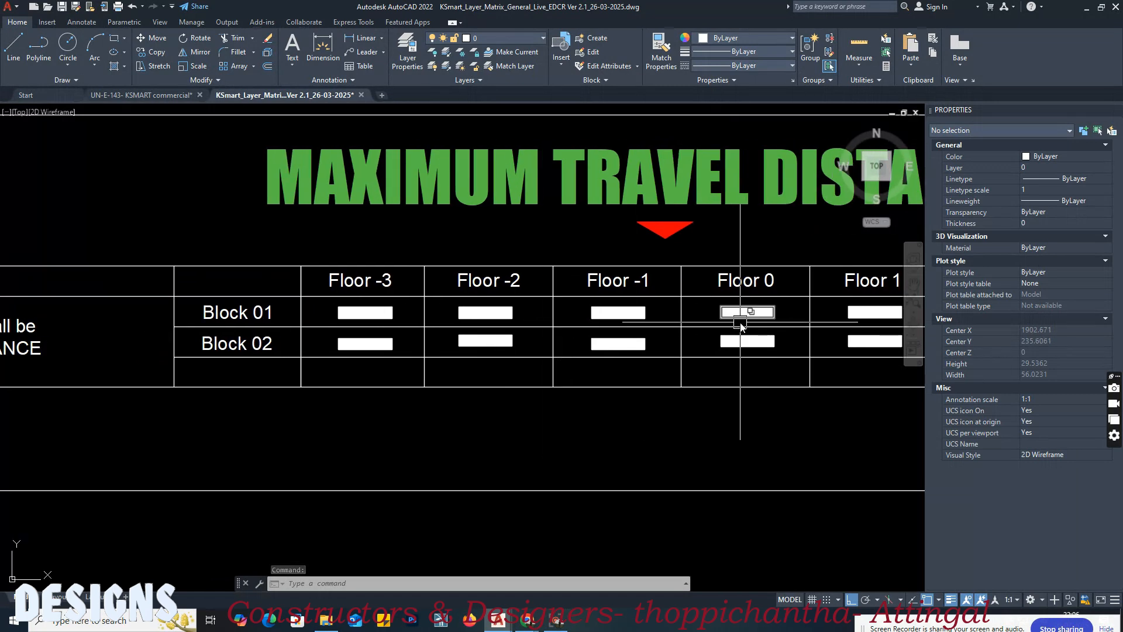
scroll(740, 326, "up", 2)
key("Return")
left_click(730, 305)
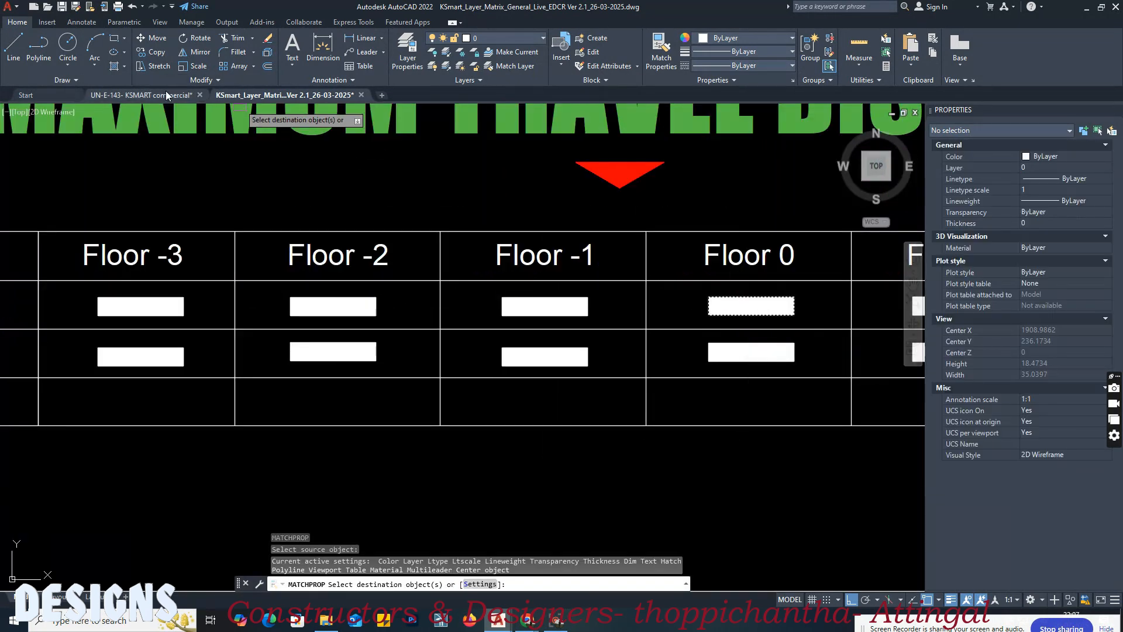
left_click(141, 95)
left_click(659, 288)
key("Return")
left_click(652, 301)
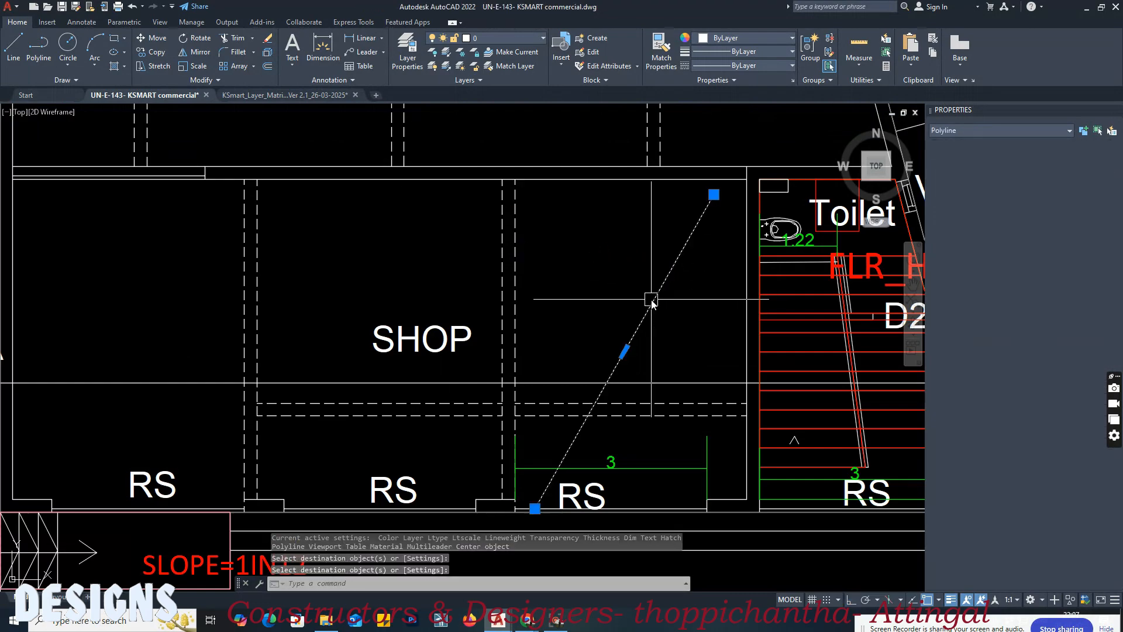
middle_click_drag(629, 318, 498, 269)
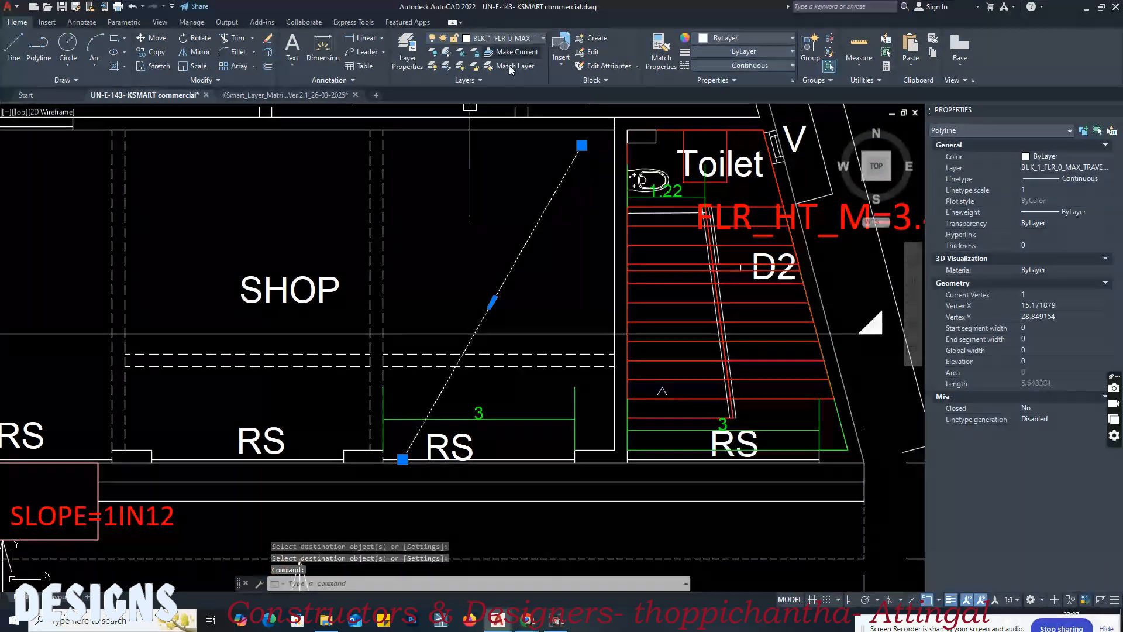
scroll(306, 284, "down", 8)
key("Escape")
Step: Draw a straight polyline across the first-floor plan's lower shop, from near its upper-left corner to just above the 3 m opening
scroll(485, 238, "up", 4)
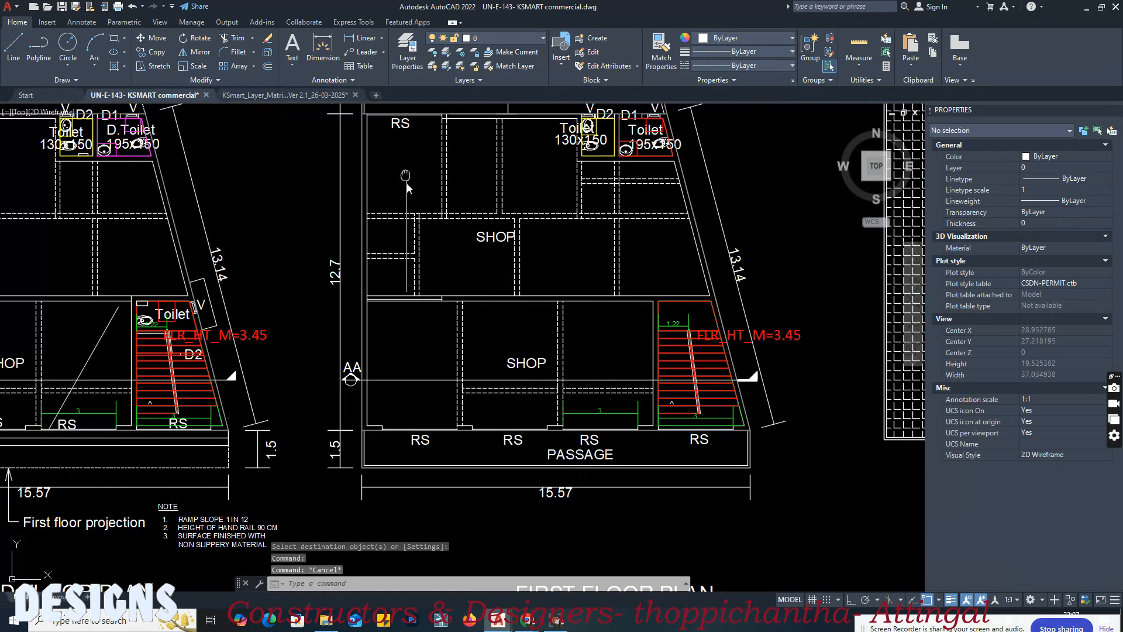
middle_click_drag(406, 179, 469, 267)
key("Return")
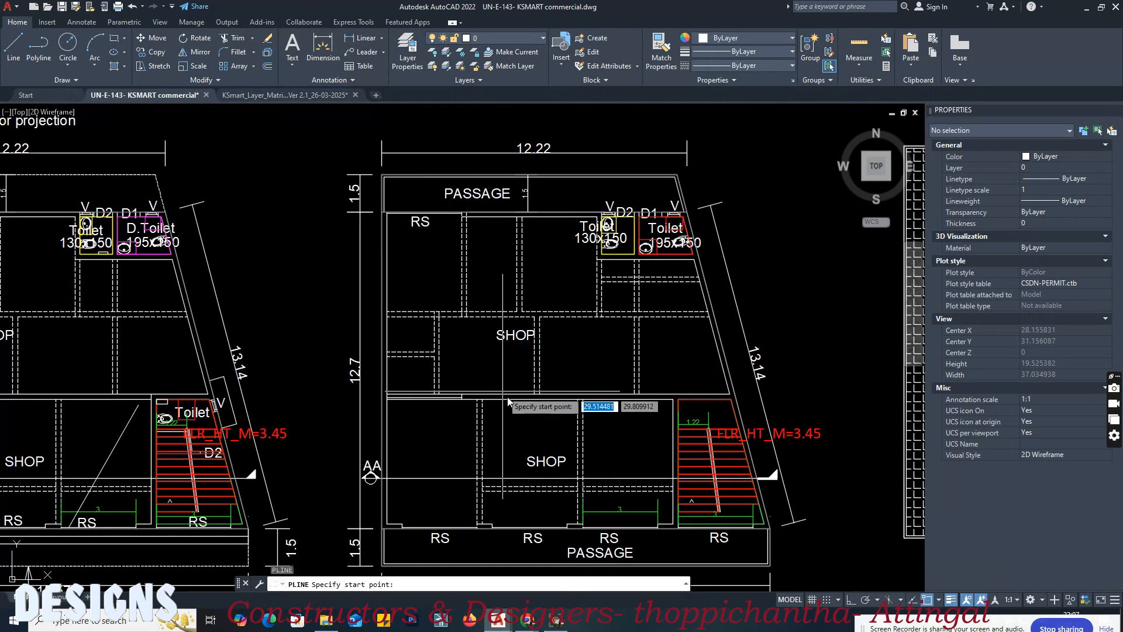
middle_click_drag(494, 408, 435, 301)
middle_click_drag(542, 332, 567, 381)
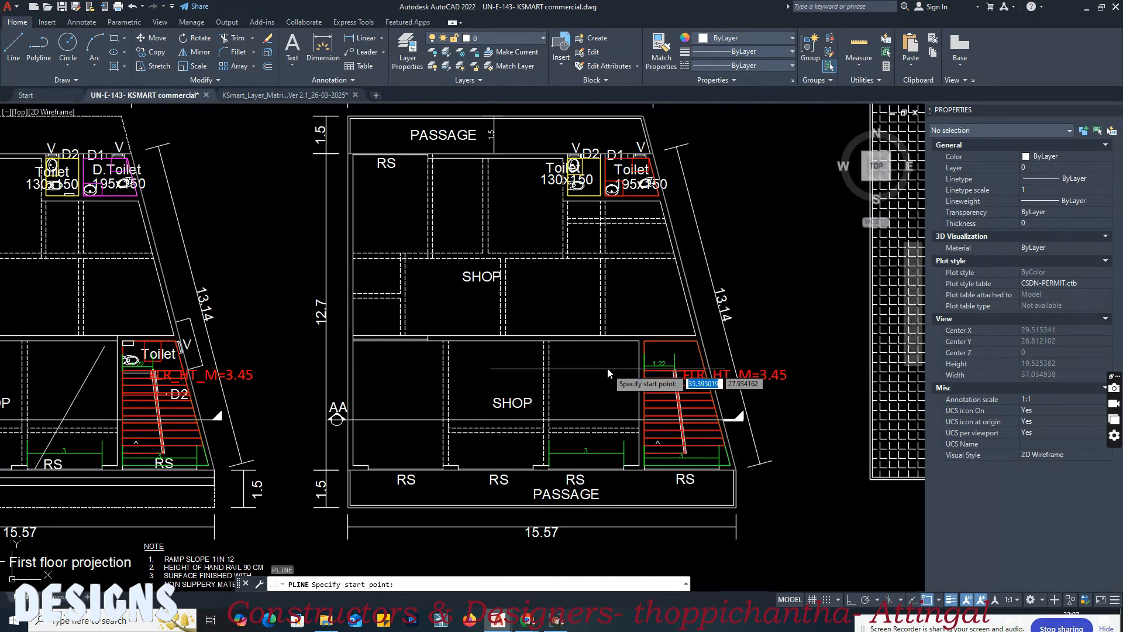
left_click(413, 352)
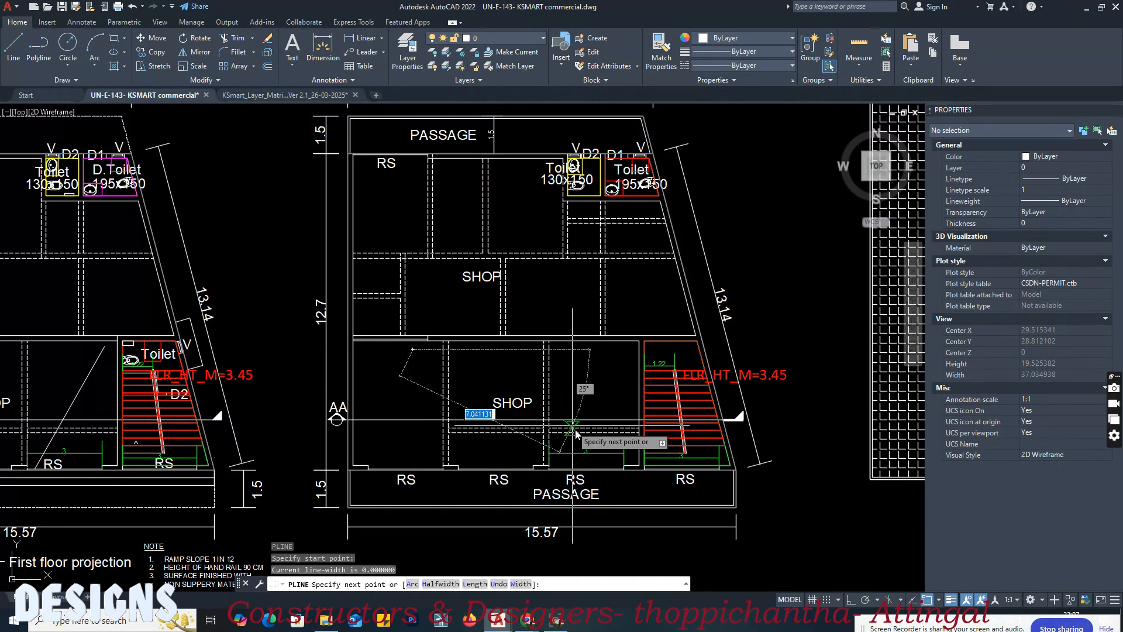
scroll(583, 438, "up", 2)
left_click(622, 450)
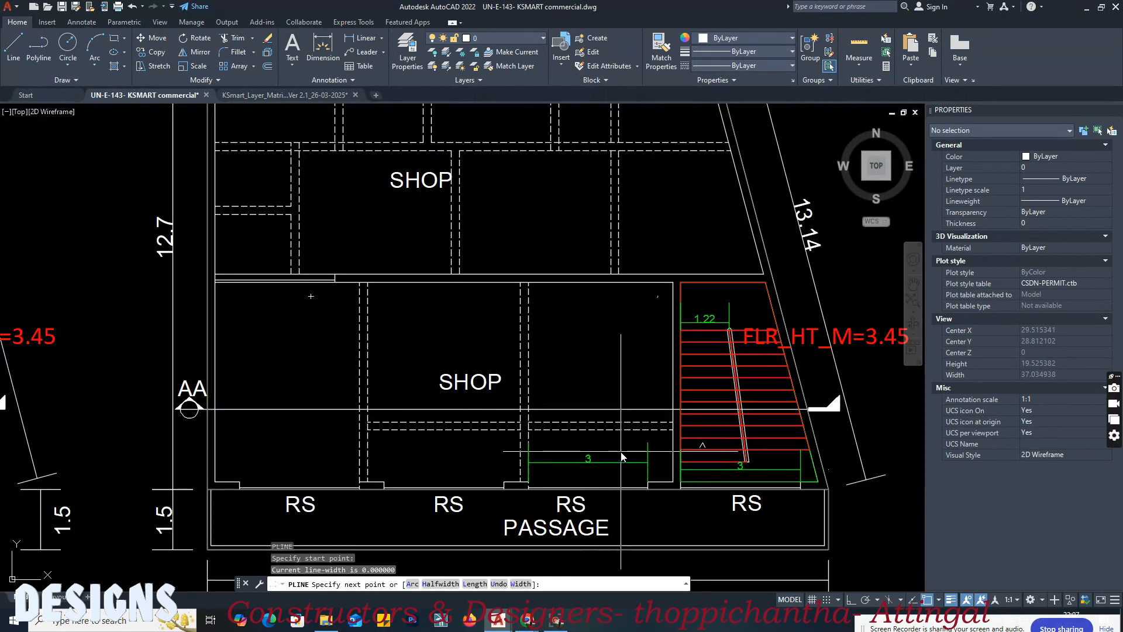
key("Return")
left_click(388, 335)
key("Escape")
Step: Match the matrix's Block 01, Floor 1 maximum travel distance sample onto the first-floor diagonal polyline
left_click(348, 80)
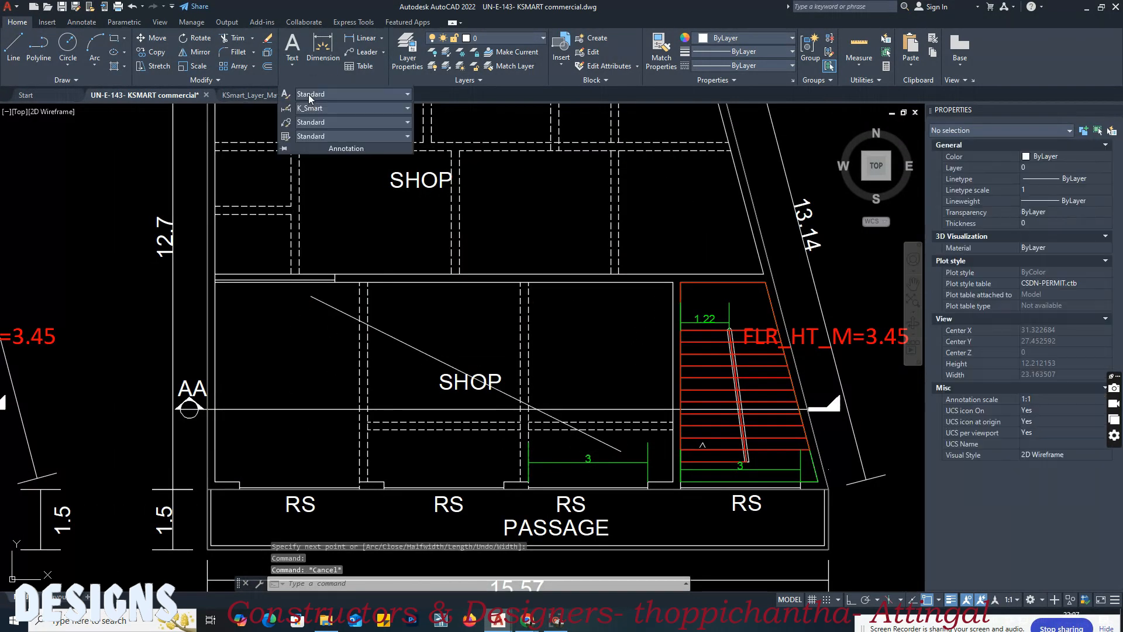
left_click(259, 94)
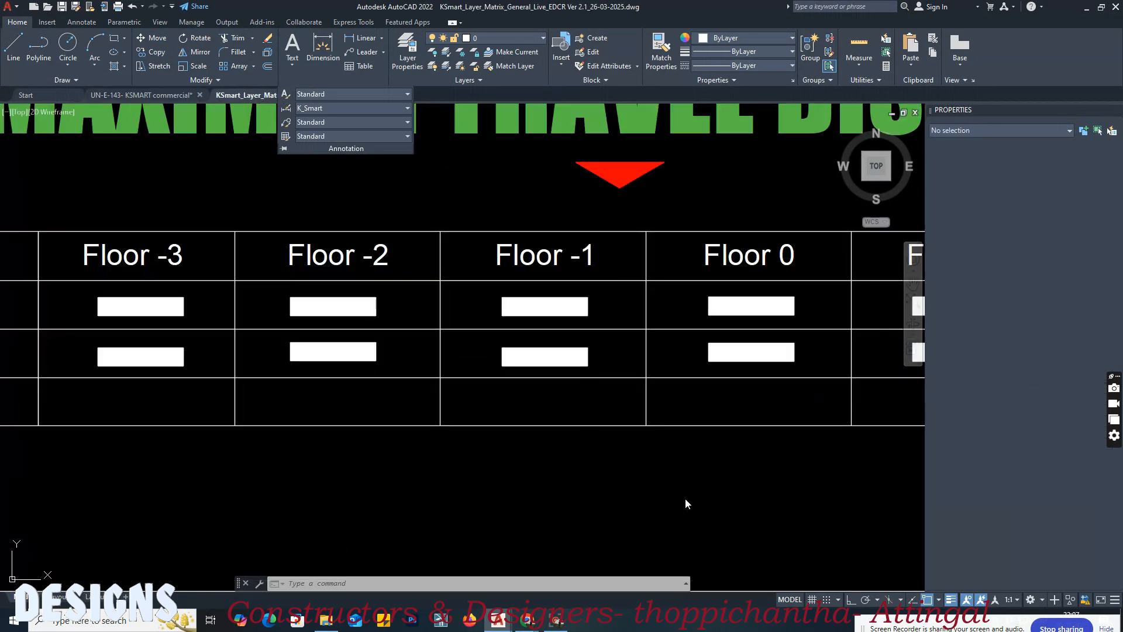
double_click(434, 478)
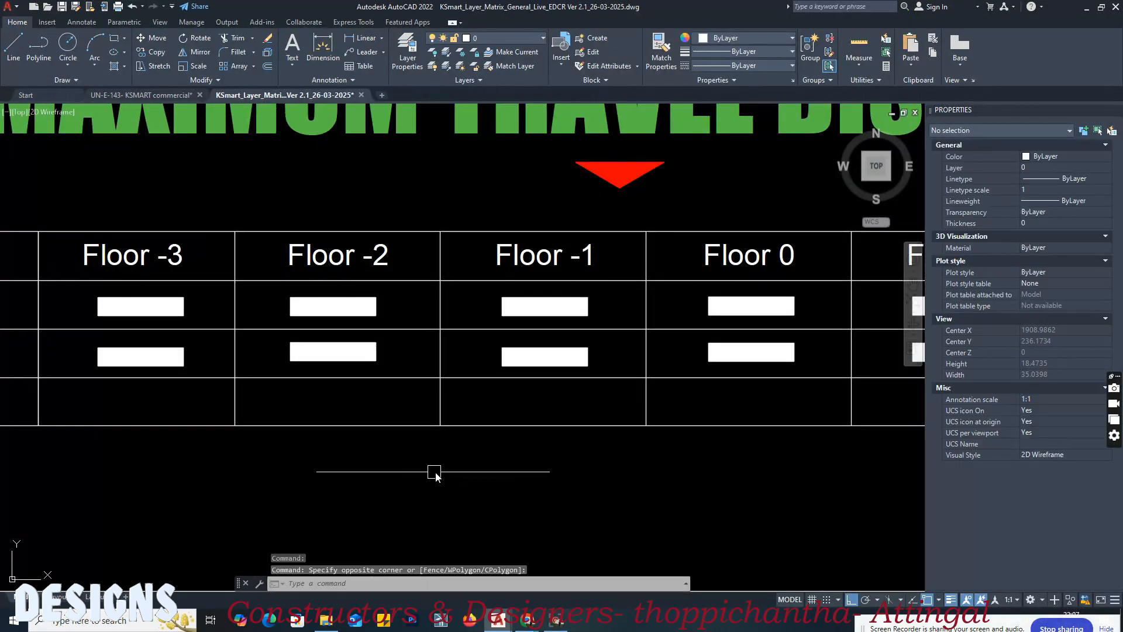
middle_click_drag(673, 445, 311, 454)
scroll(568, 305, "up", 2)
type("ma")
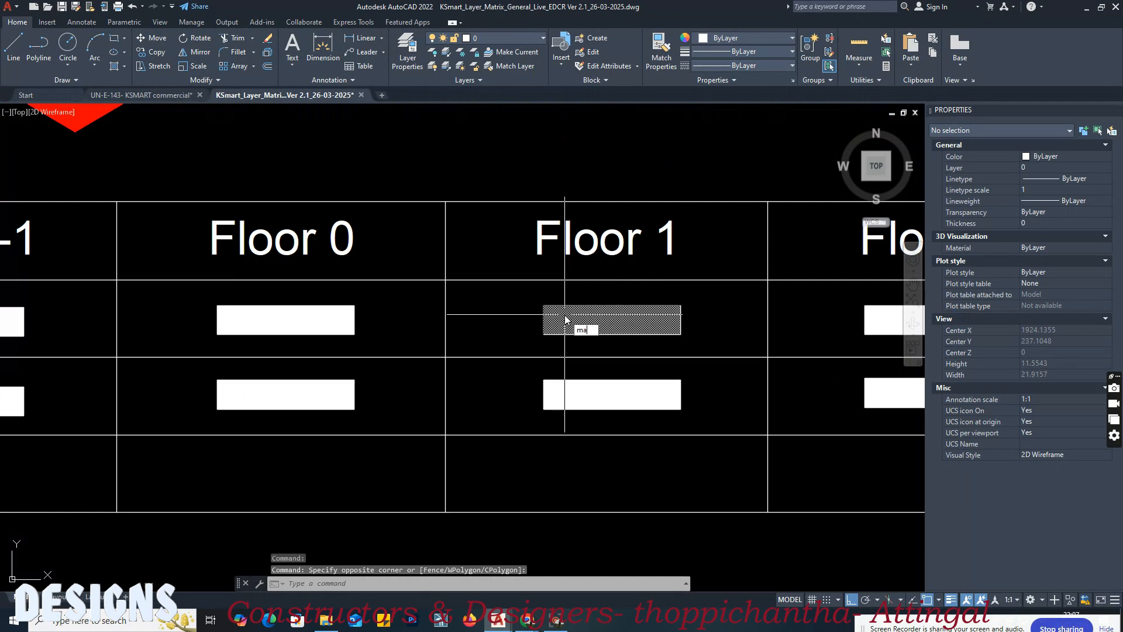
key("Return")
left_click(559, 328)
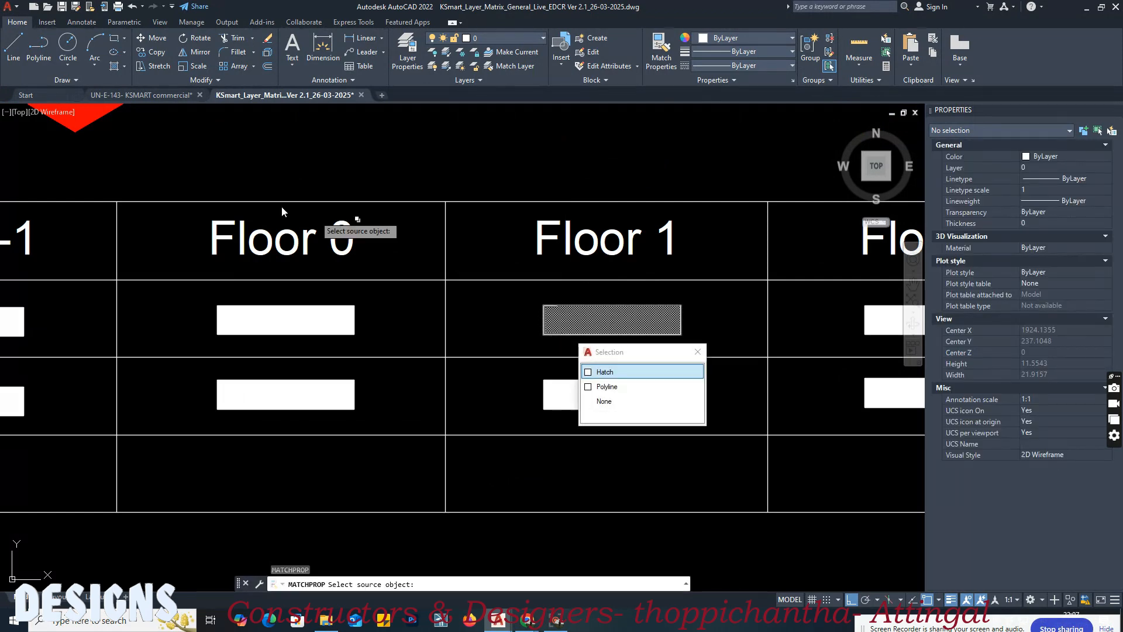
left_click(128, 96)
left_click(405, 347)
key("Return")
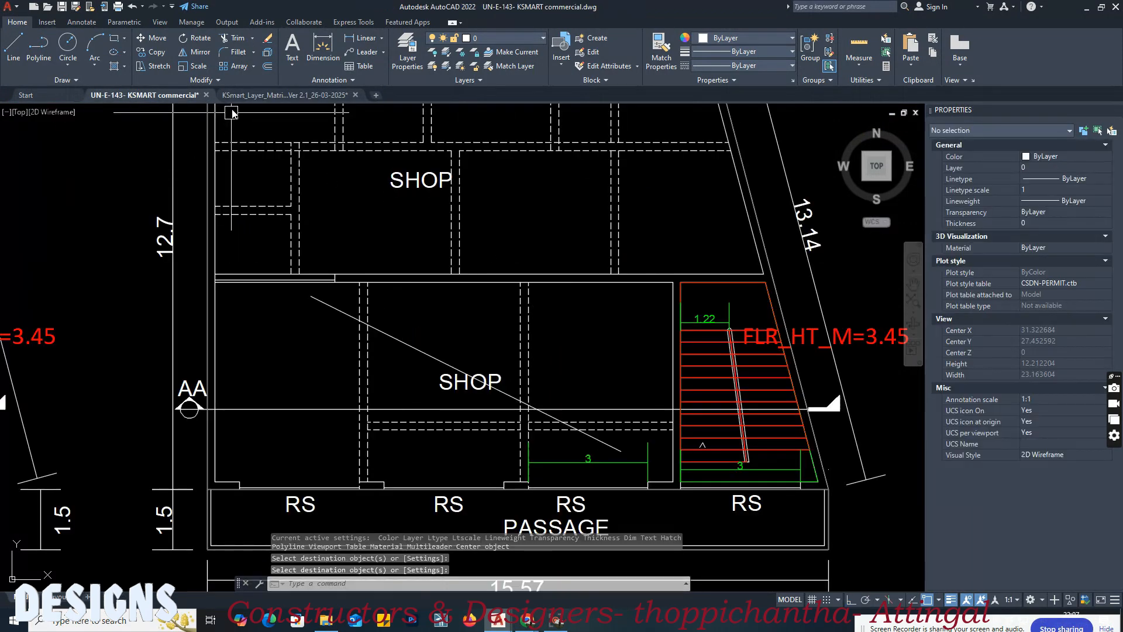
Step: Return to the layer matrix and find the FLOOR FOOT PRINT section with its layer requirement
left_click(246, 99)
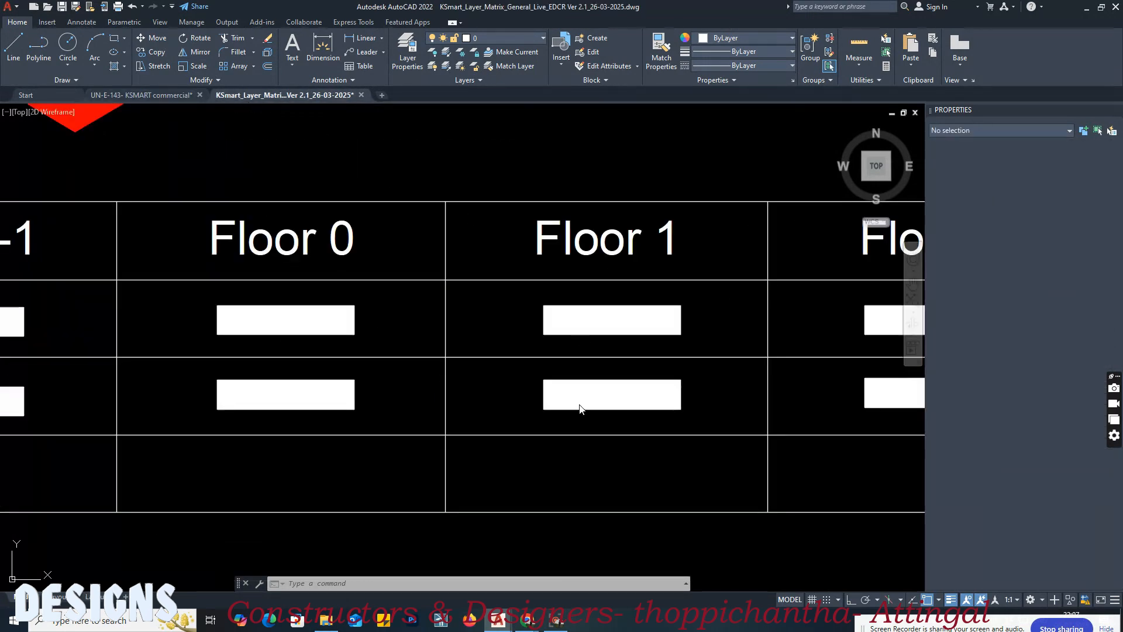
scroll(705, 370, "down", 10)
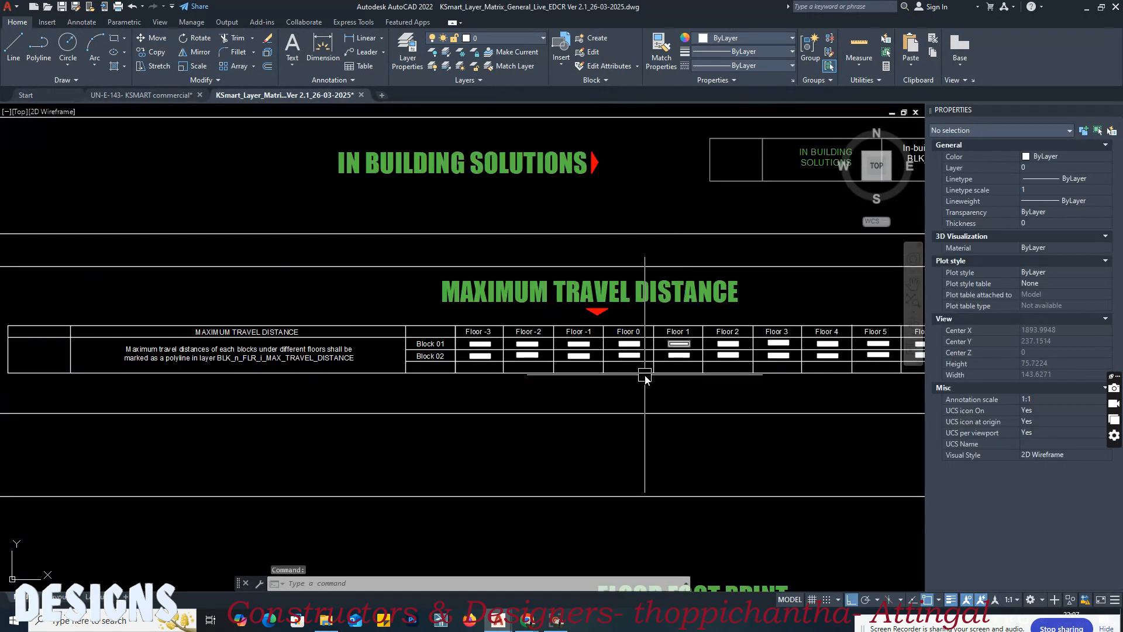
scroll(581, 367, "up", 4)
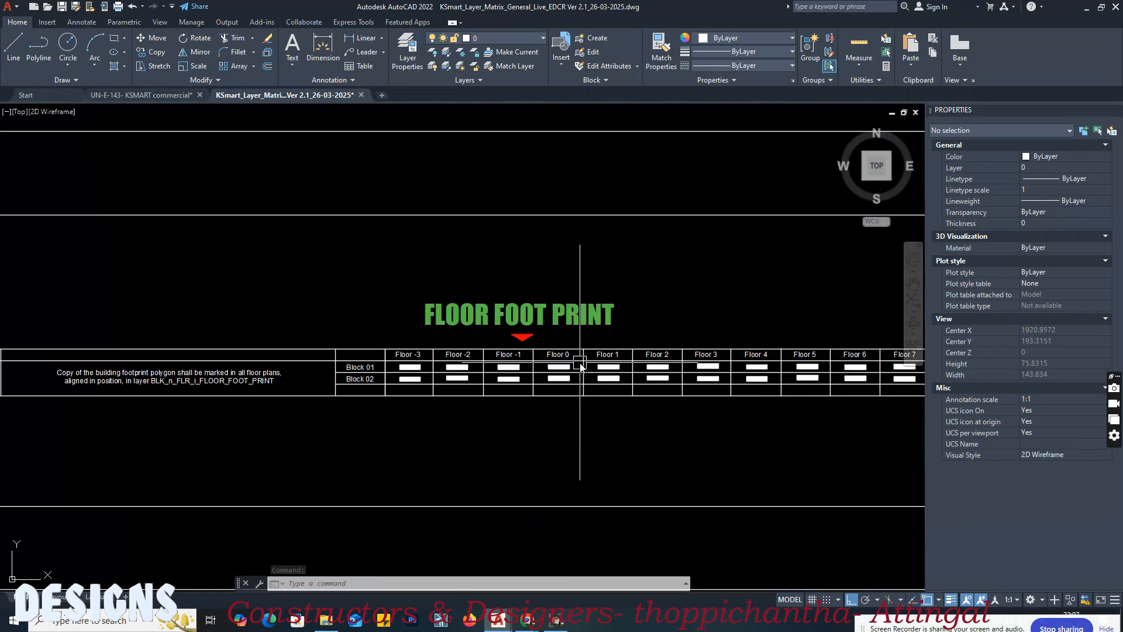
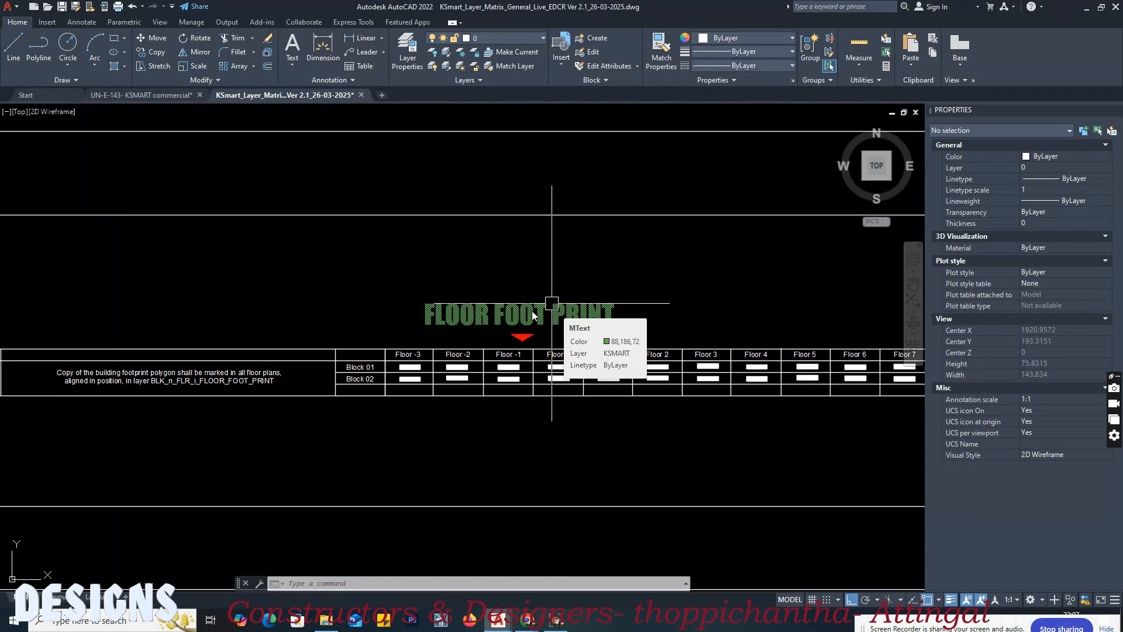
Step: Return to the commercial building drawing and delete the smaller, left-hand outline below the sheet
left_click(176, 96)
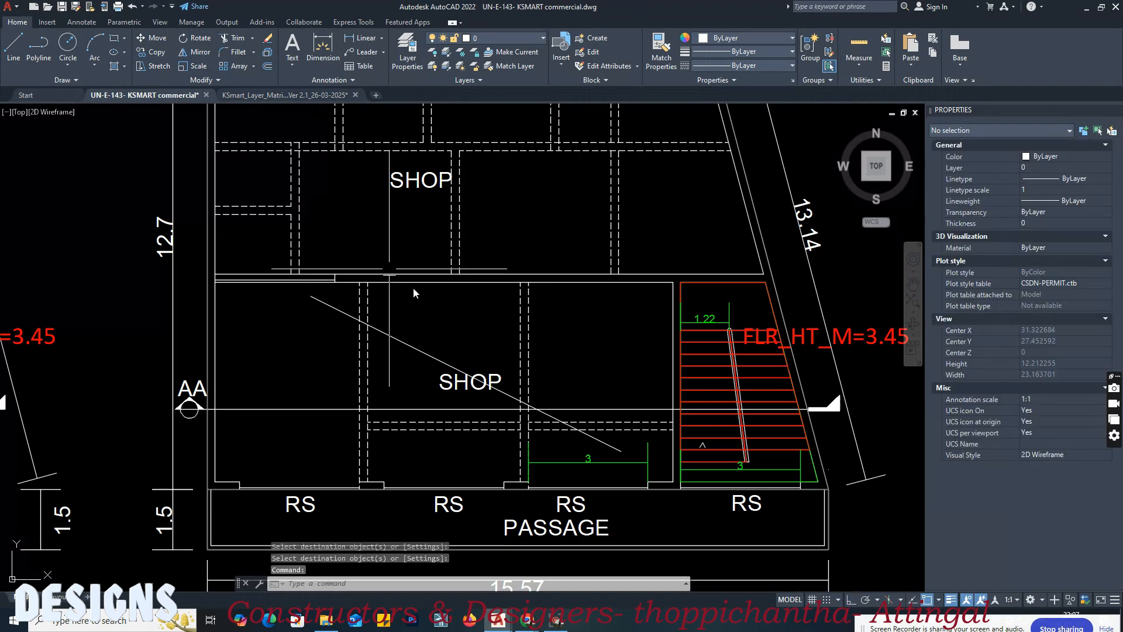
scroll(493, 385, "down", 5)
middle_click_drag(482, 394, 483, 175)
left_click(447, 464)
middle_click_drag(448, 464, 439, 374)
key("Escape")
left_click(398, 406)
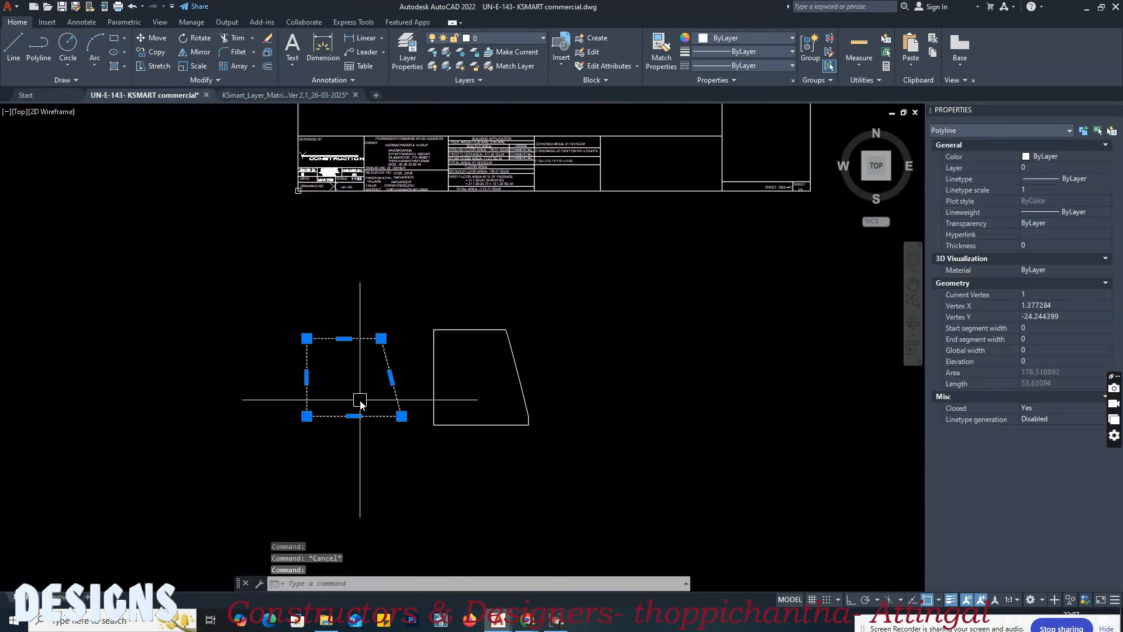
key("Delete")
Step: Copy the remaining footprint outline once beside the original and once near the lower-left projection corner of the ground-floor plan
scroll(458, 442, "up", 2)
type("c")
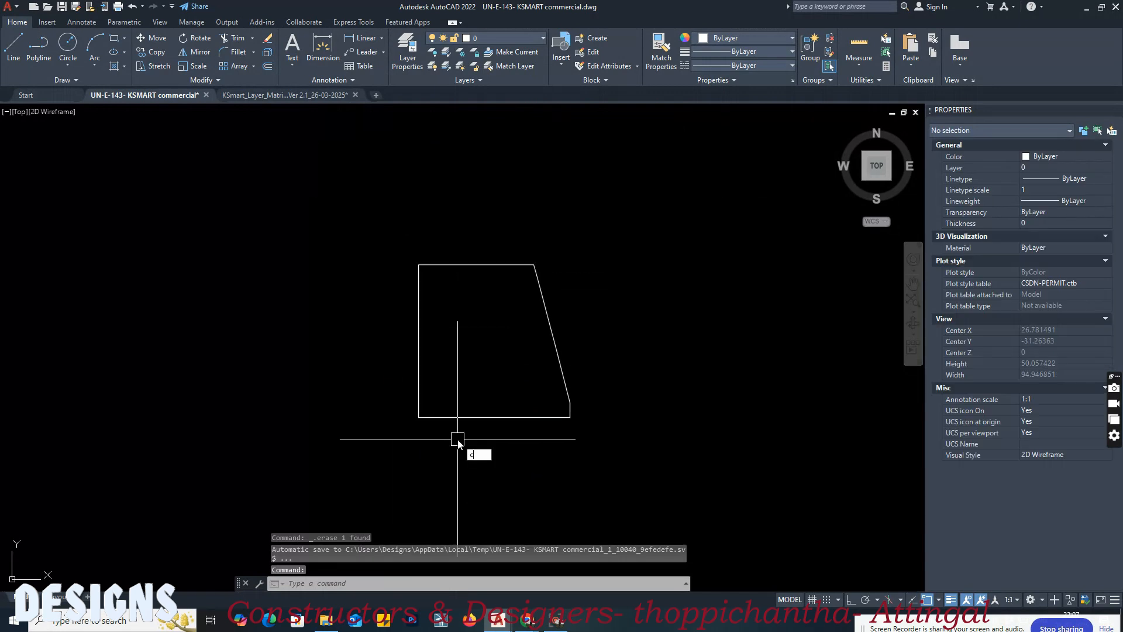
type("o")
key("Return")
left_click(446, 417)
key("Return")
left_click(419, 417)
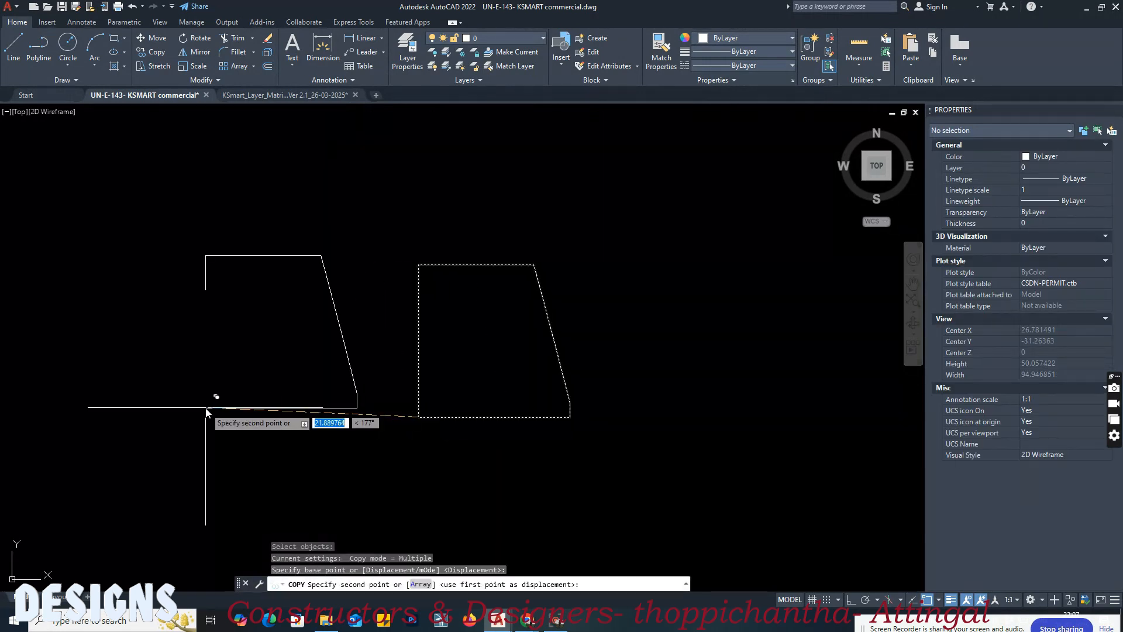
left_click(208, 409)
scroll(248, 449, "down", 3)
scroll(282, 379, "up", 8)
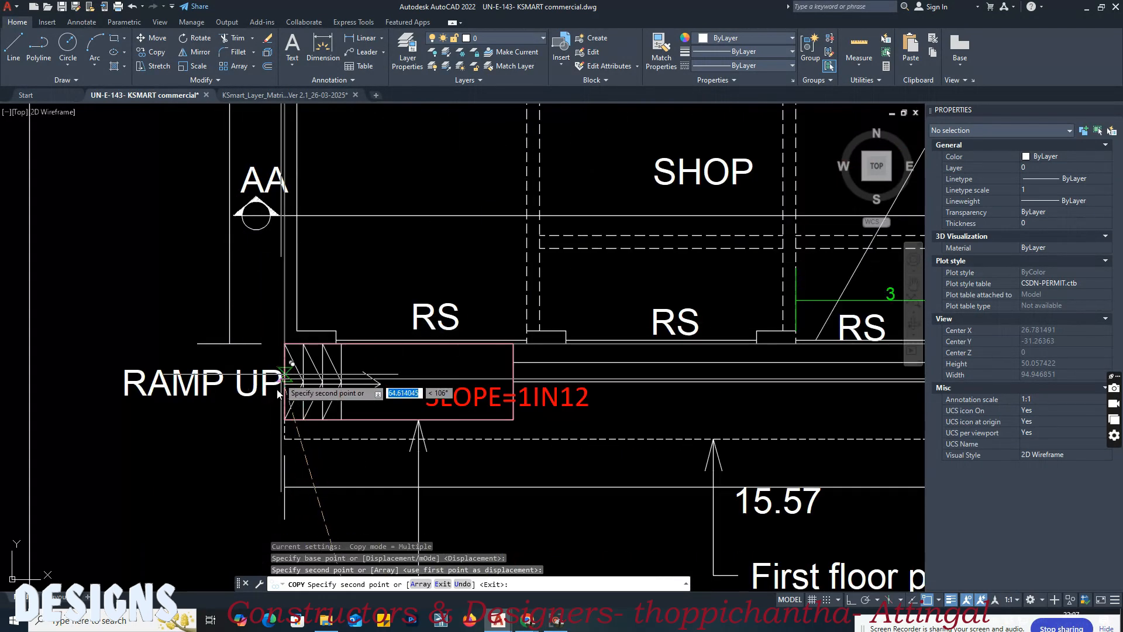
scroll(296, 425, "up", 4)
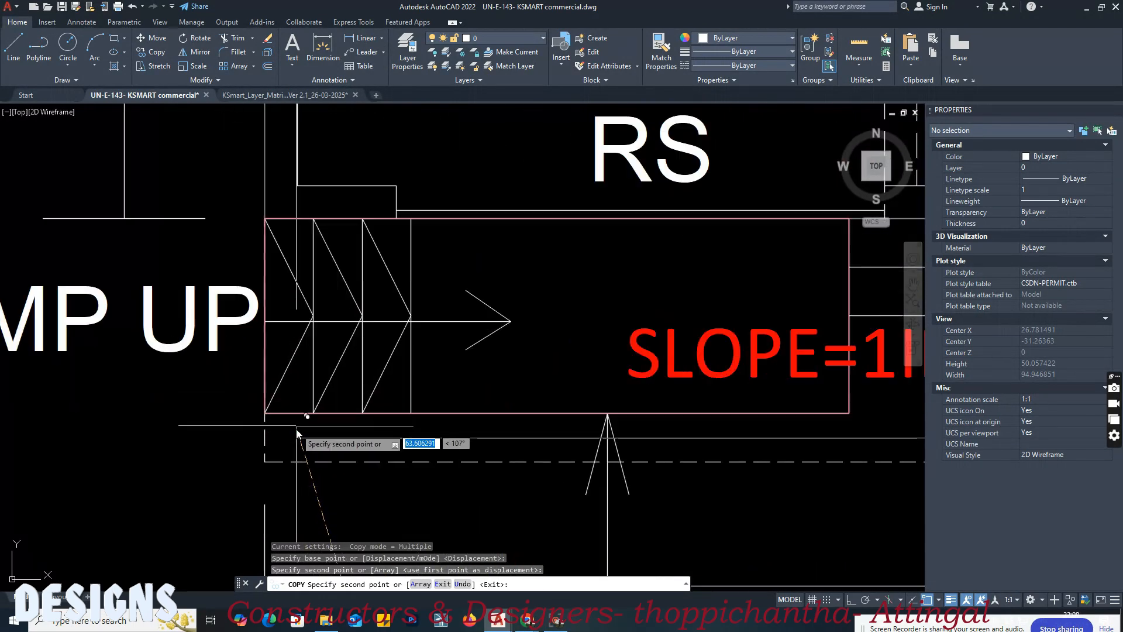
left_click(267, 461)
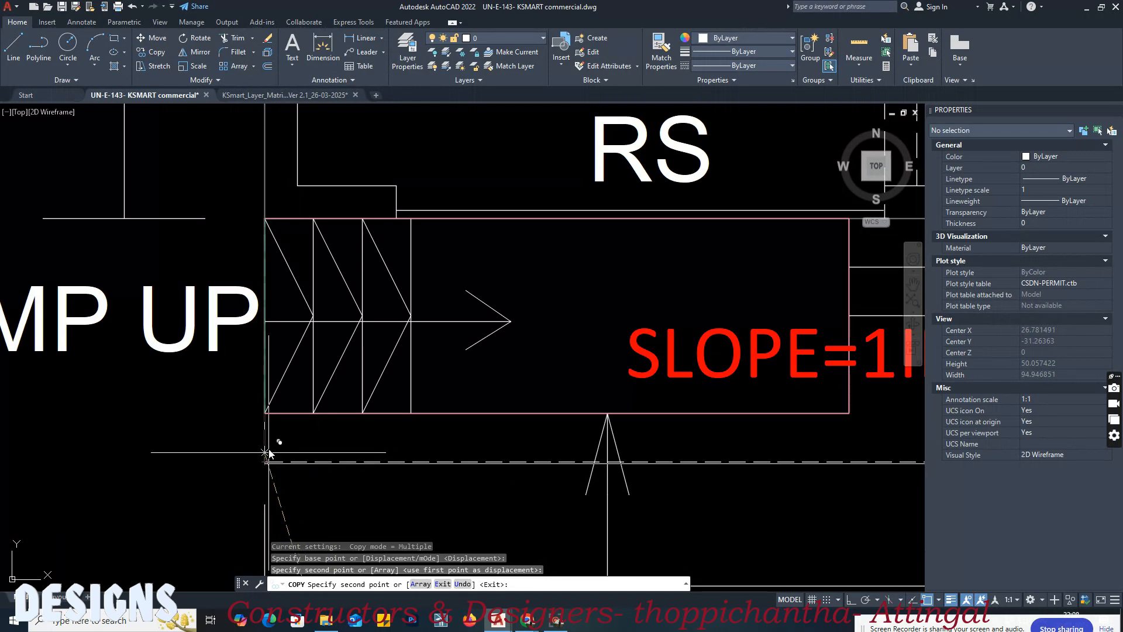
key("Escape")
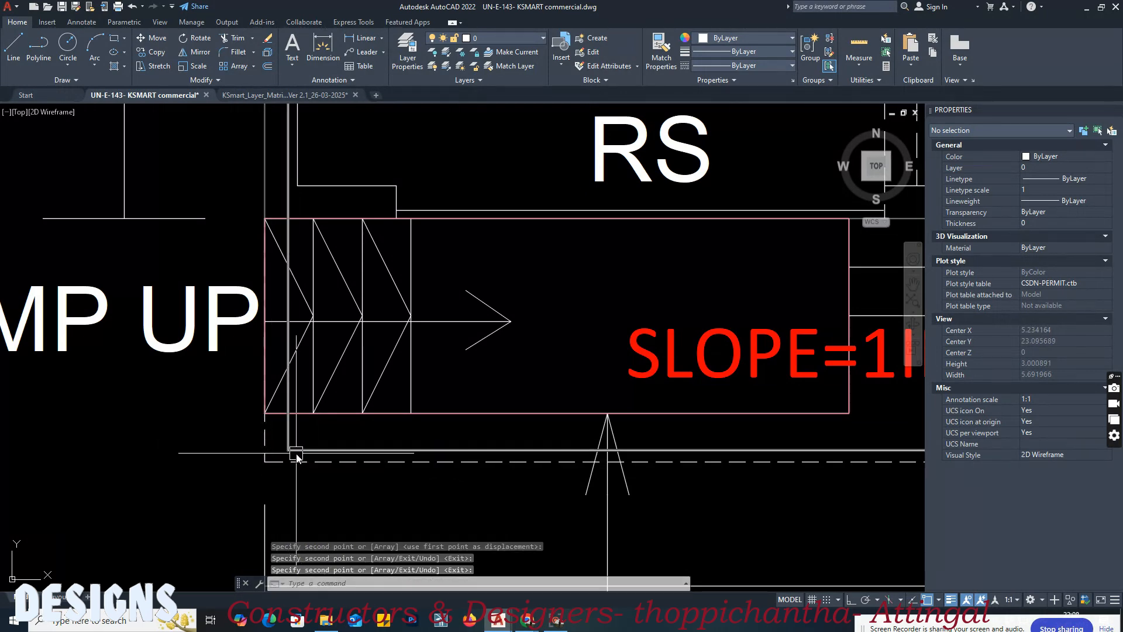
Step: Move the ground-floor footprint copy so its lower-left corner sits on the dashed first-floor projection's corner
scroll(298, 454, "up", 3)
type("m")
key("space")
left_click(298, 449)
key("space")
left_click(280, 447)
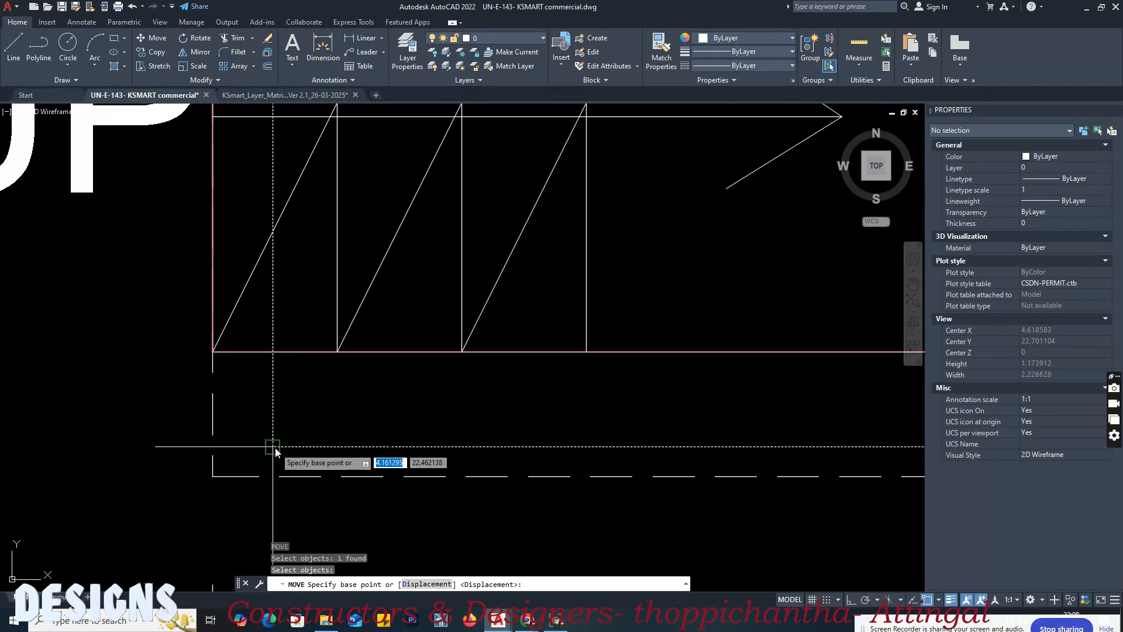
left_click(213, 477)
scroll(261, 480, "down", 15)
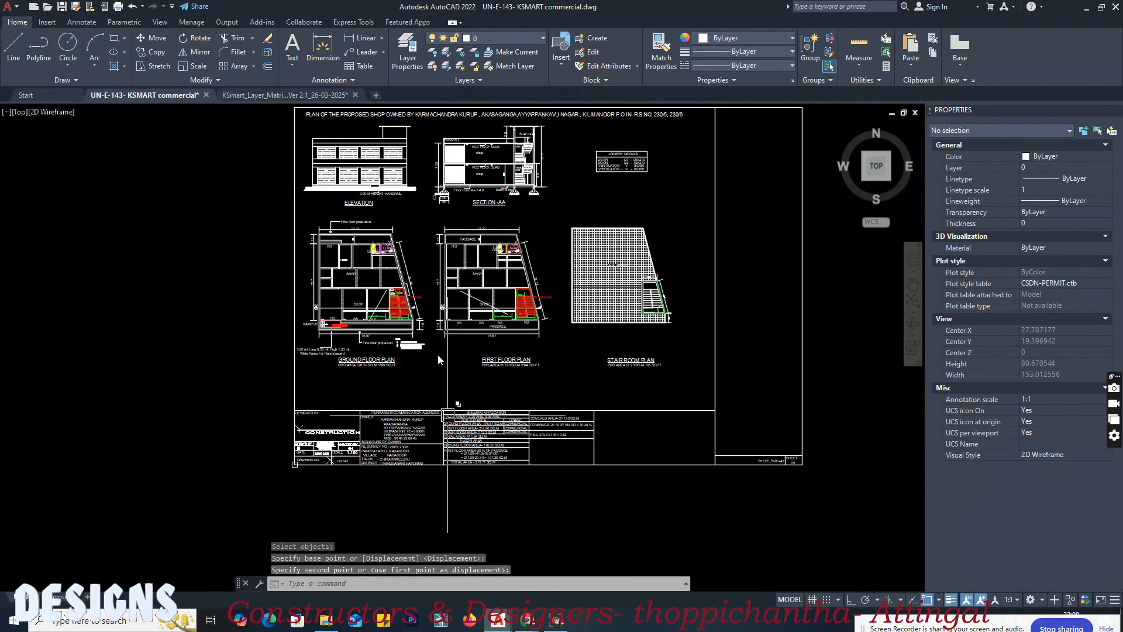
middle_click_drag(447, 415, 426, 224)
mouse_move(357, 310)
middle_mouse_down()
mouse_move(372, 483)
mouse_move(344, 314)
mouse_move(333, 419)
middle_mouse_up()
scroll(321, 243, "up", 8)
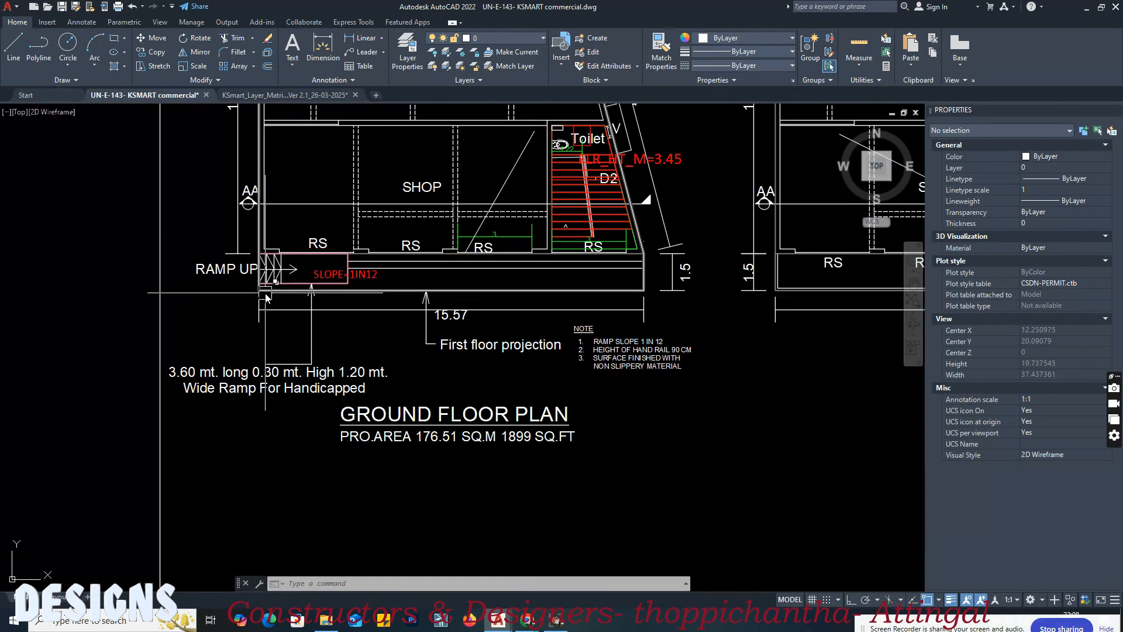
scroll(265, 296, "up", 5)
left_click(280, 290)
key("Escape")
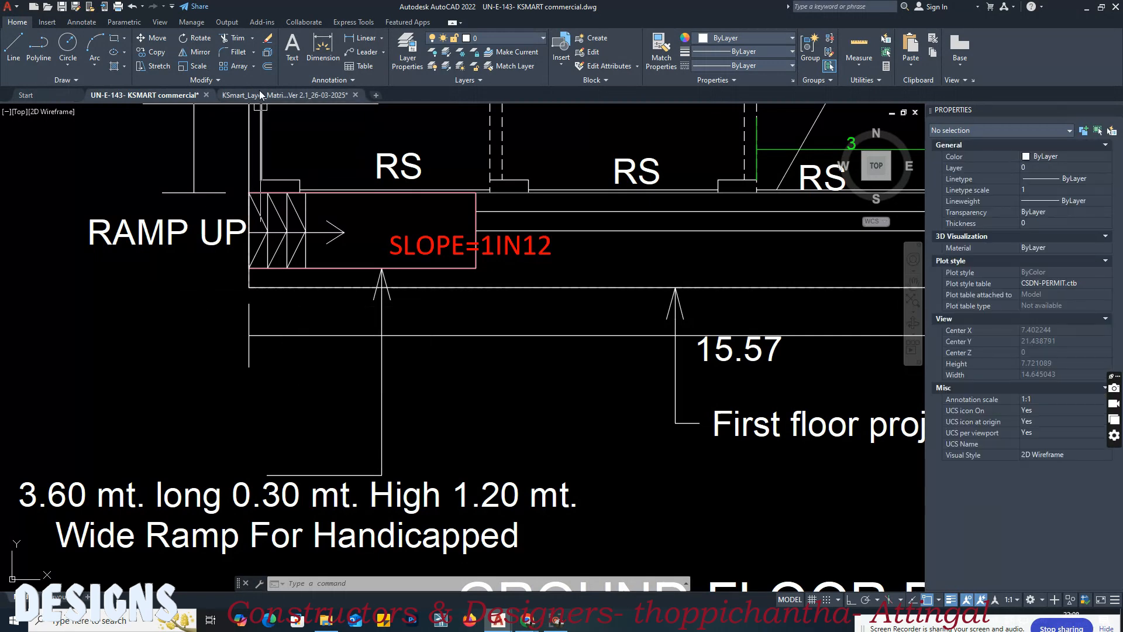
Step: Match the matrix's Block 01, Floor 0 floor footprint sample onto the outline placed on the ground-floor plan
left_click(258, 92)
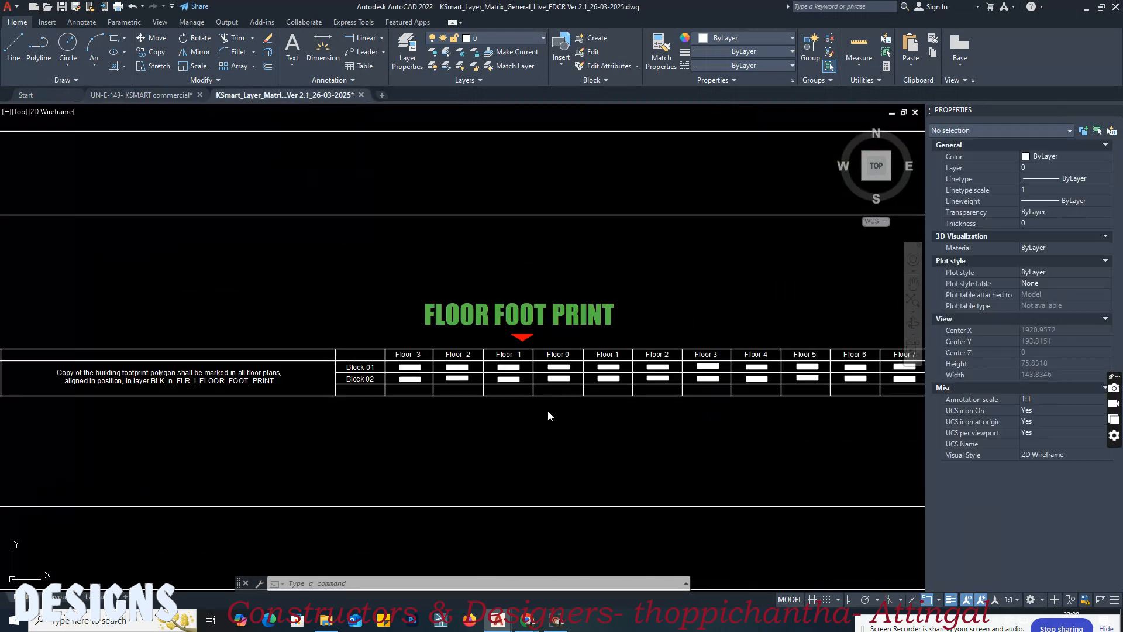
left_click(529, 418)
scroll(552, 376, "up", 7)
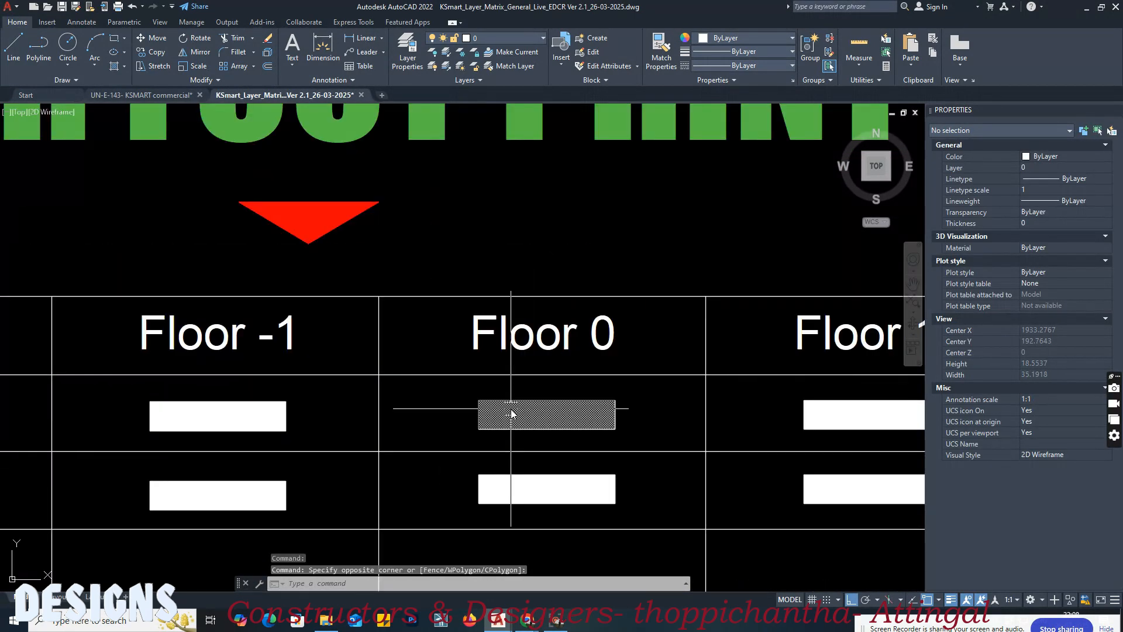
key("Return")
left_click(522, 413)
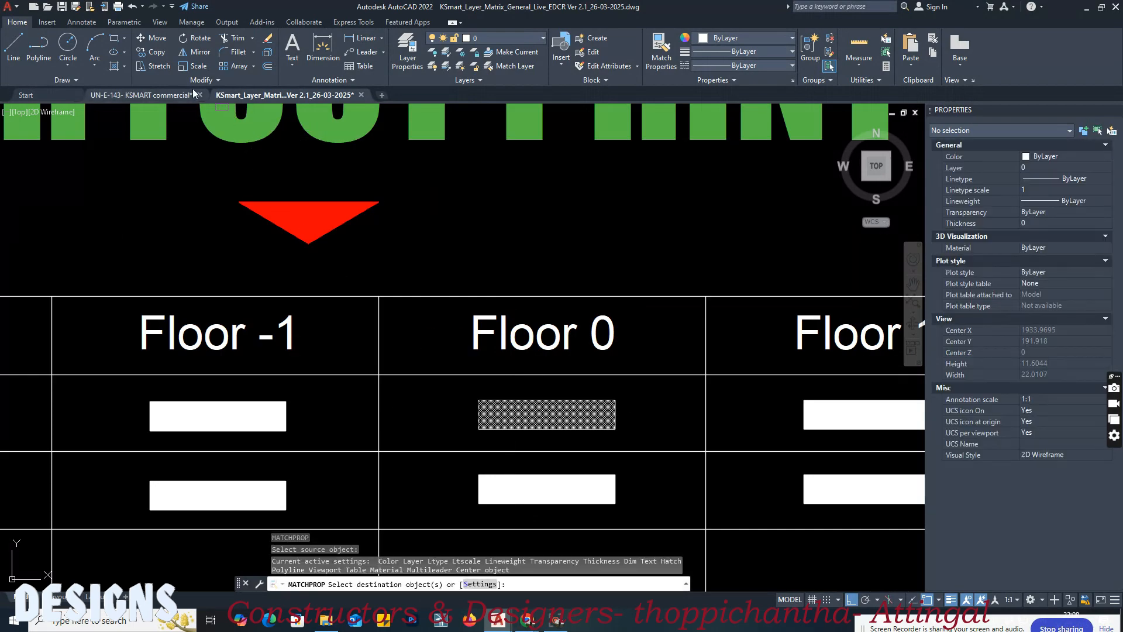
left_click(175, 95)
left_click(249, 289)
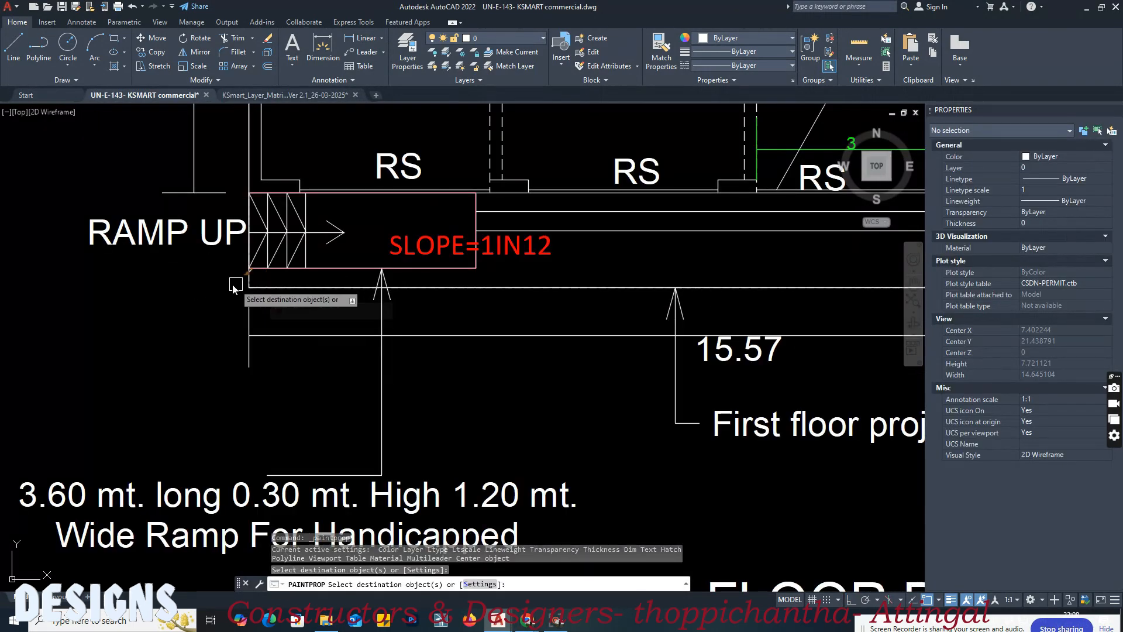
scroll(163, 310, "down", 8)
key("Return")
Step: Match the matrix's Block 01, Floor 1 floor footprint sample onto the left footprint outline below the sheet
left_click(310, 95)
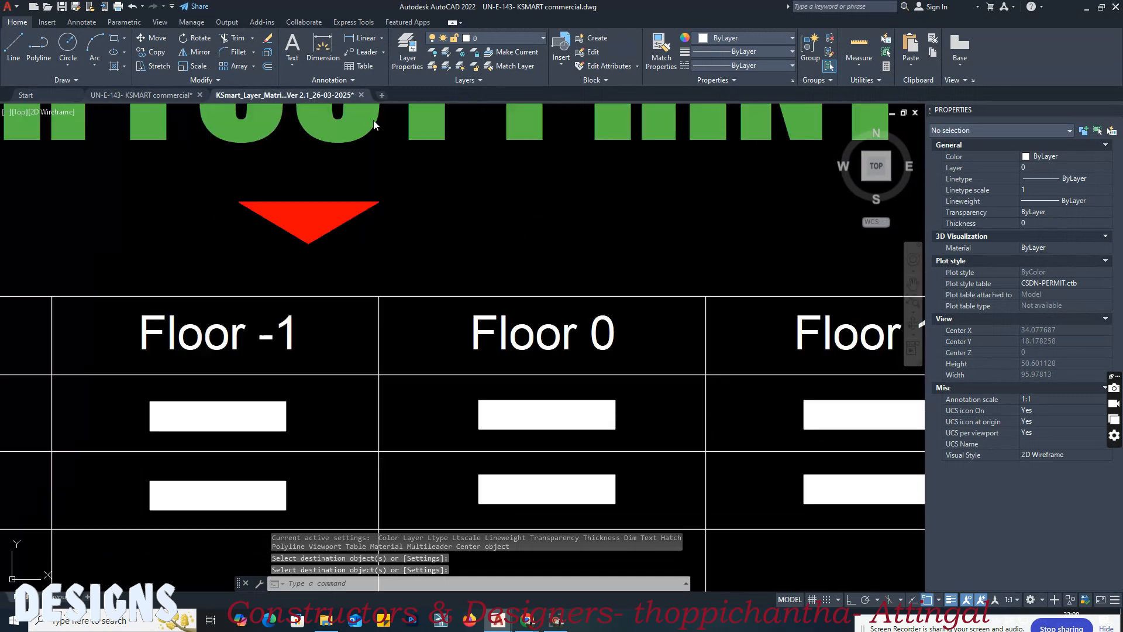
scroll(445, 370, "down", 2)
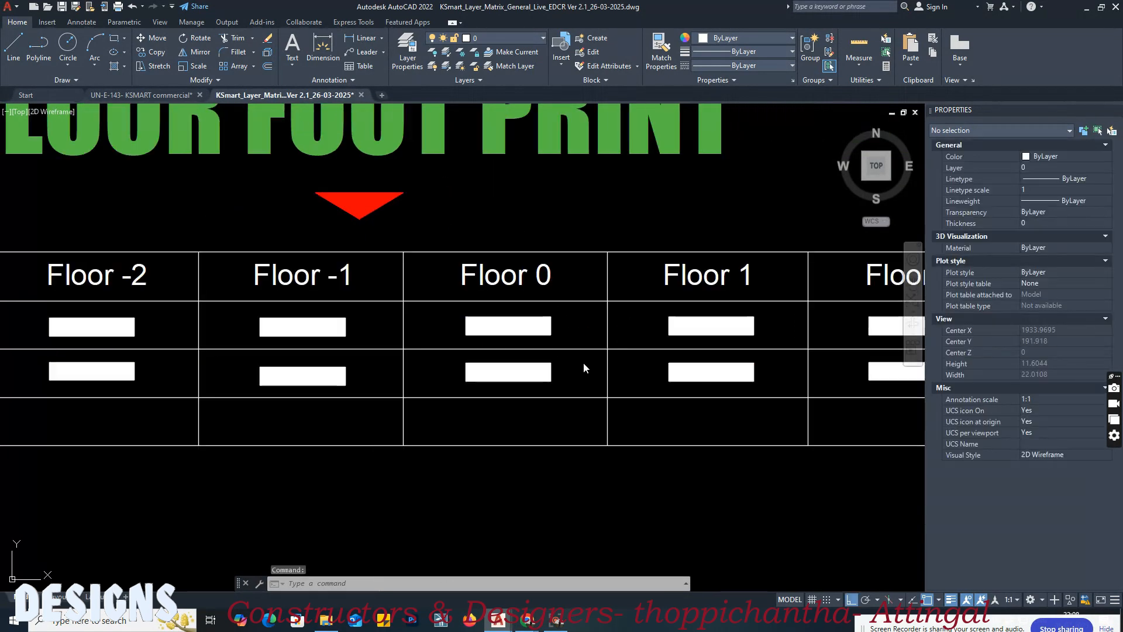
scroll(685, 346, "up", 2)
type("a")
key("Return")
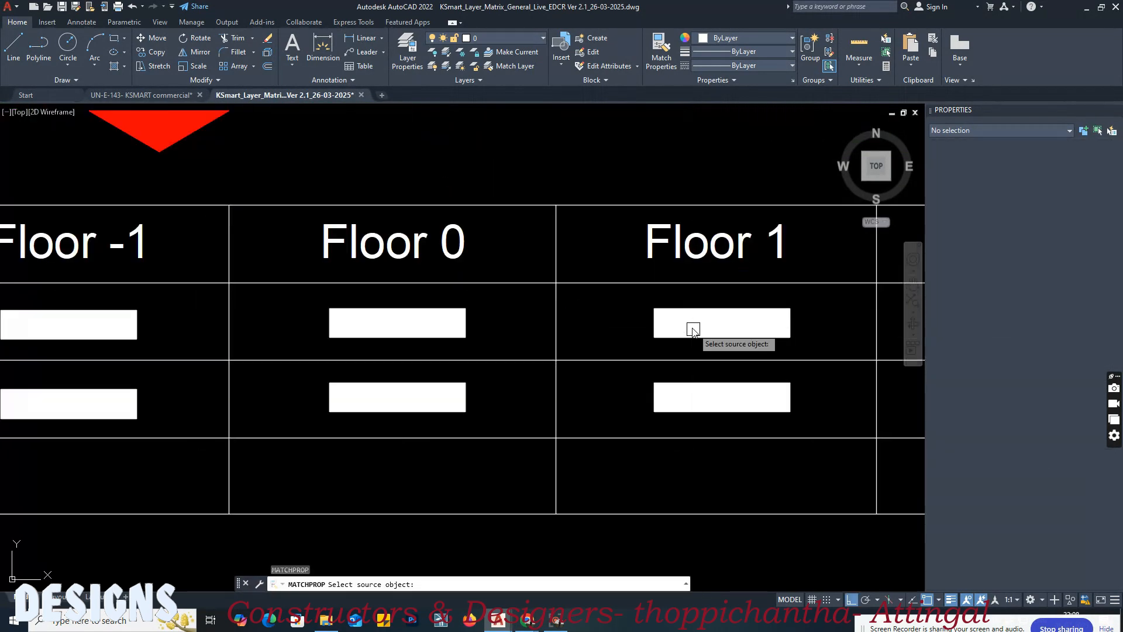
left_click(689, 322)
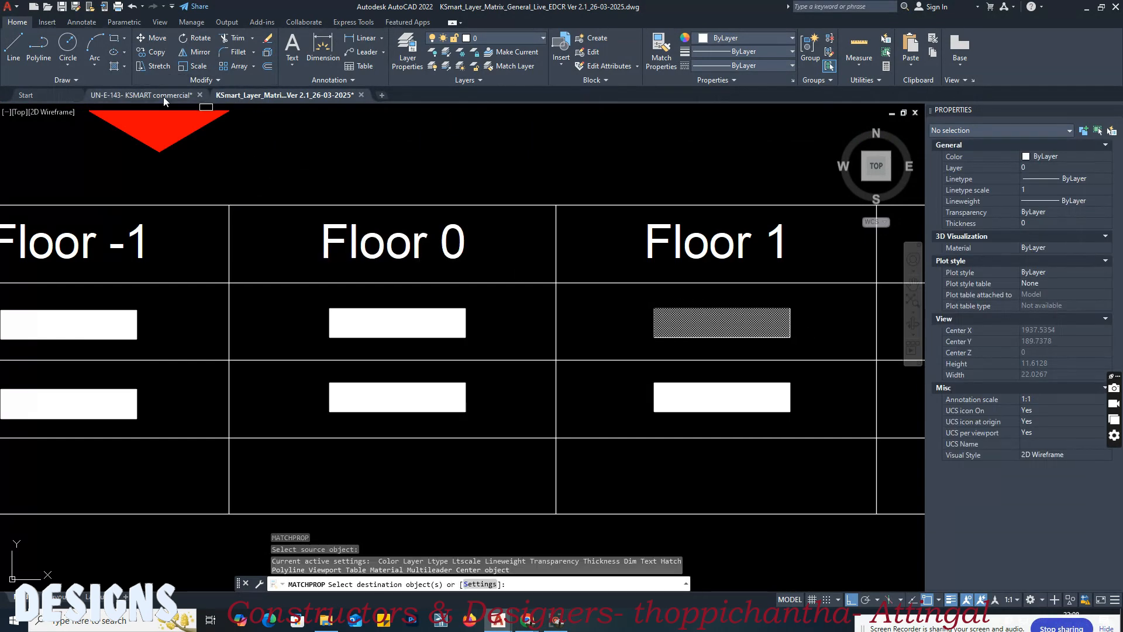
left_click(163, 96)
left_click(352, 408)
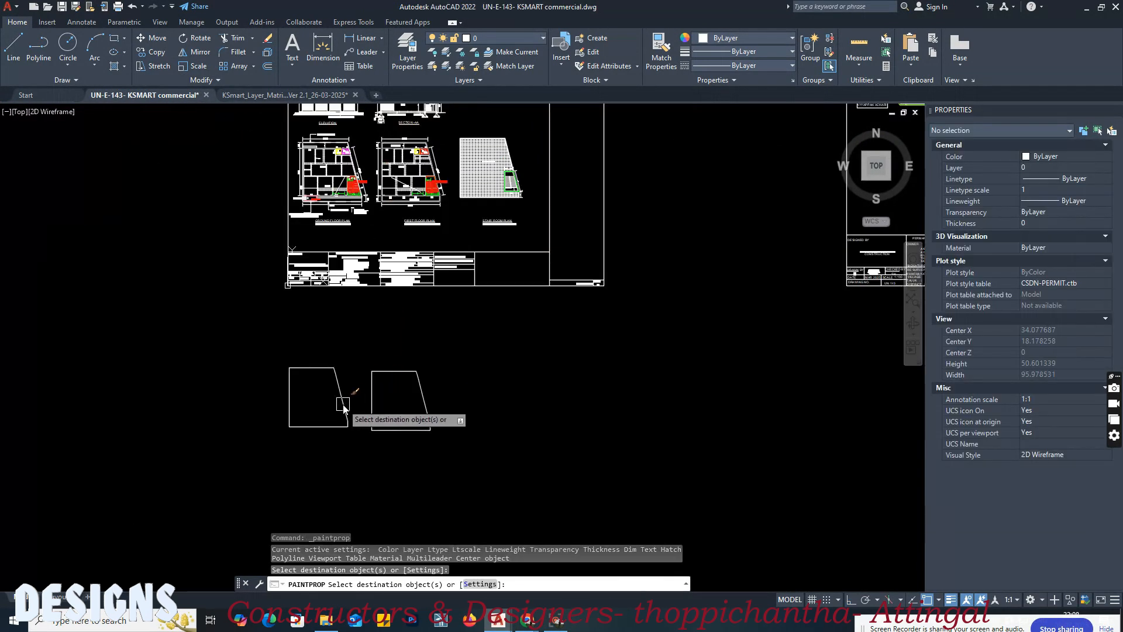
key("Return")
Step: Move the matched left outline by its lower-left corner onto the first-floor plan's outer lower-left corner
scroll(277, 437, "up", 4)
type("m")
key("Return")
left_click(313, 417)
key("Return")
left_click(301, 416)
scroll(295, 427, "down", 5)
scroll(288, 388, "up", 10)
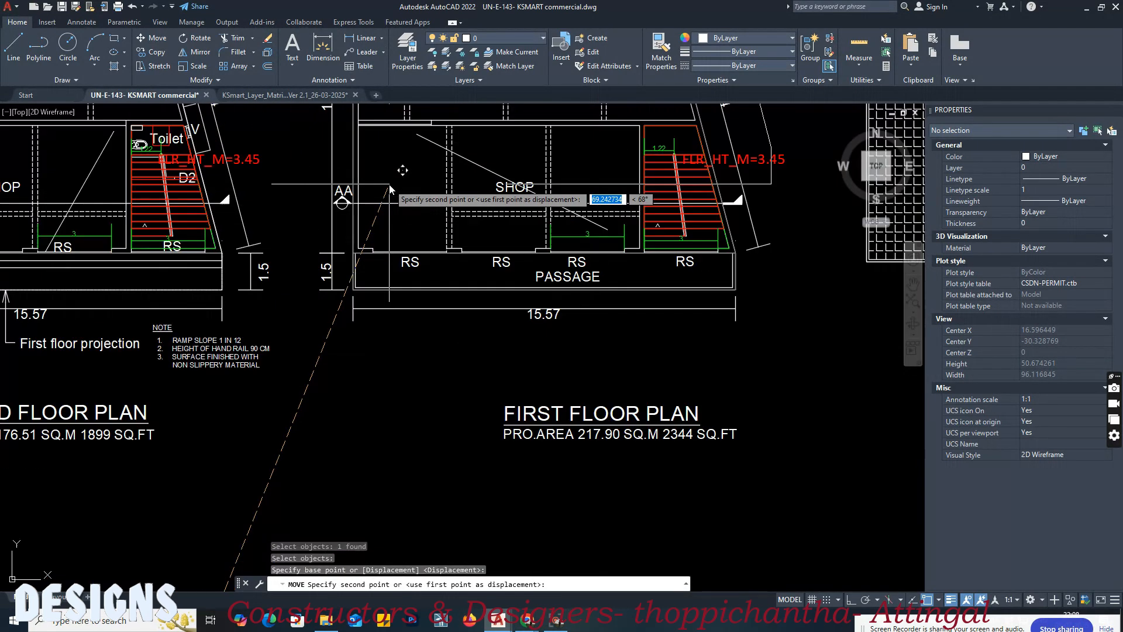
left_click(296, 386)
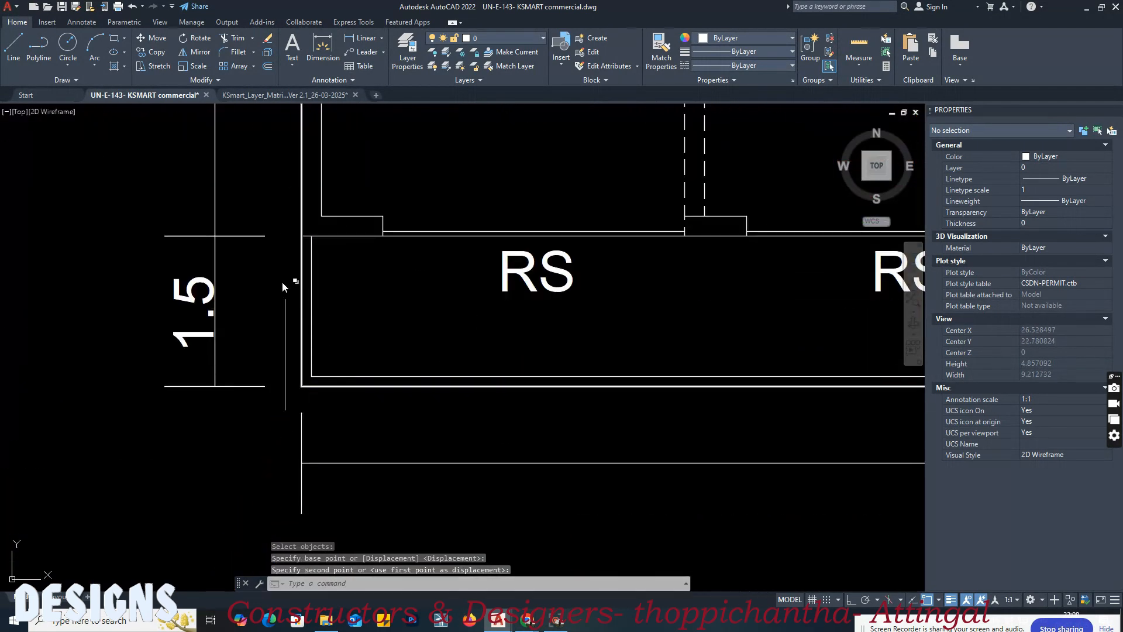
Step: Match the matrix's Block 01, Floor 2 floor footprint sample onto the last footprint outline below the sheet
left_click(318, 96)
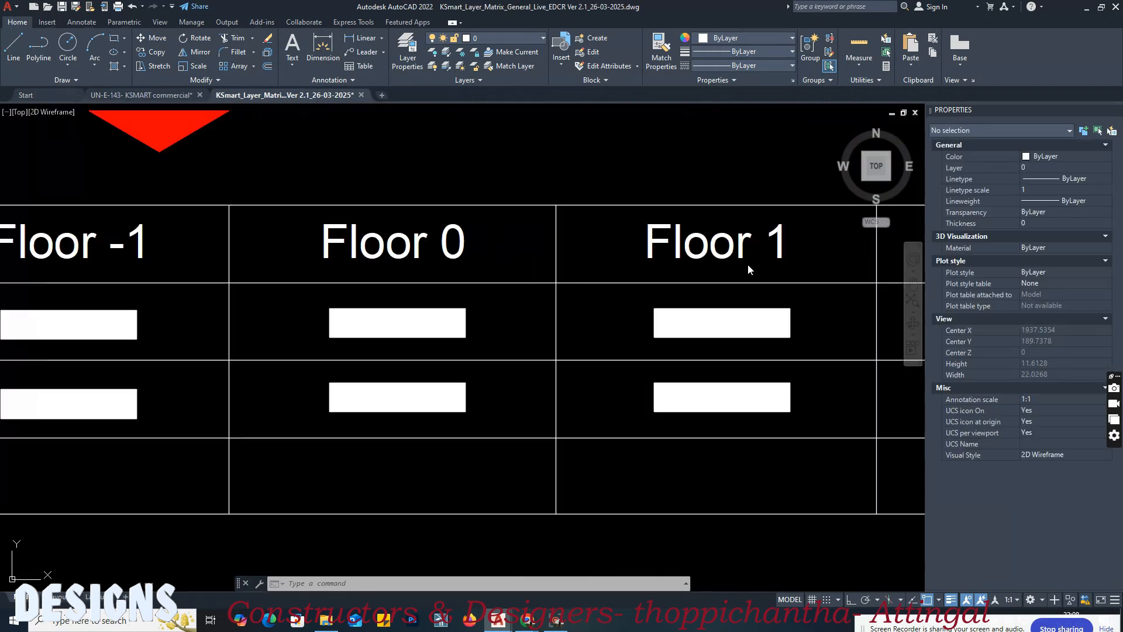
left_click(799, 254)
left_click(784, 263)
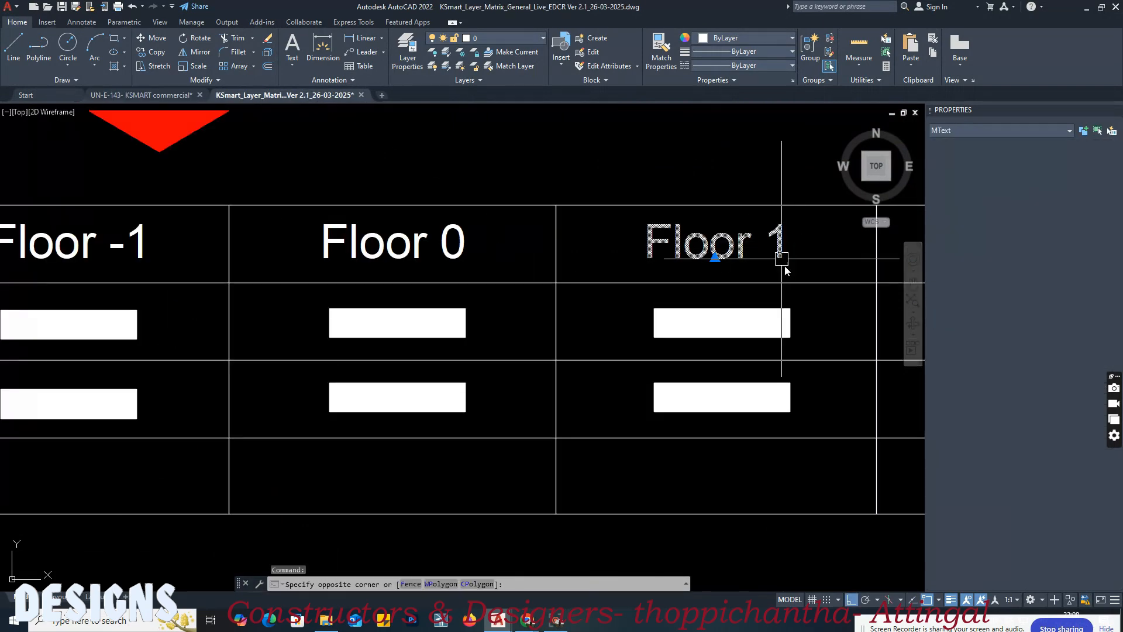
middle_click_drag(812, 275, 443, 275)
key("Escape")
type("ma")
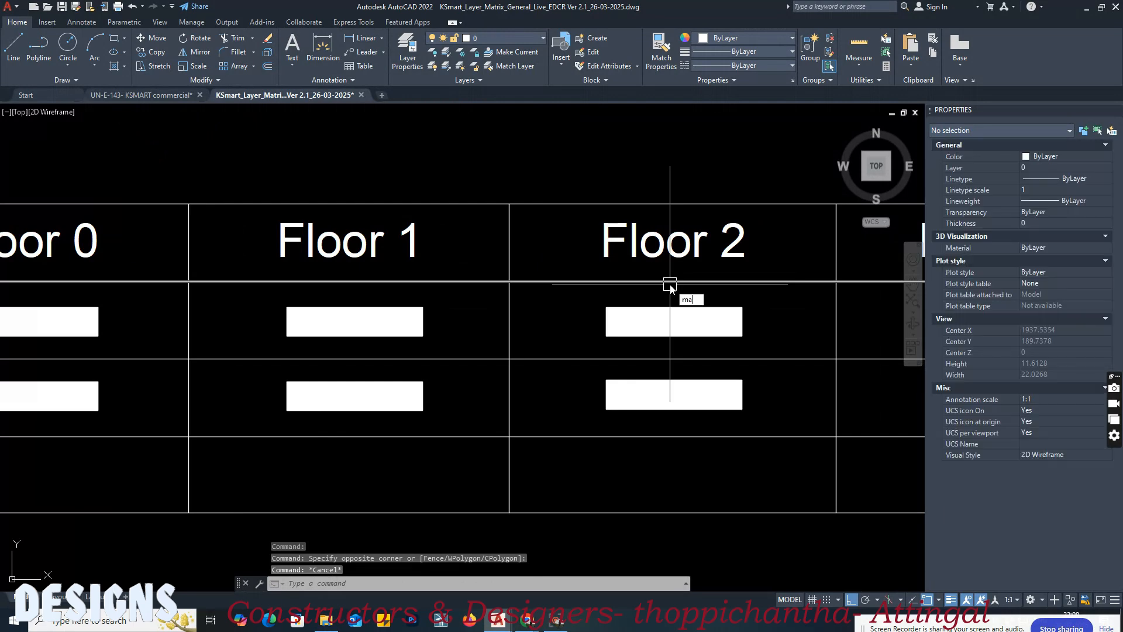
key("Return")
left_click(670, 283)
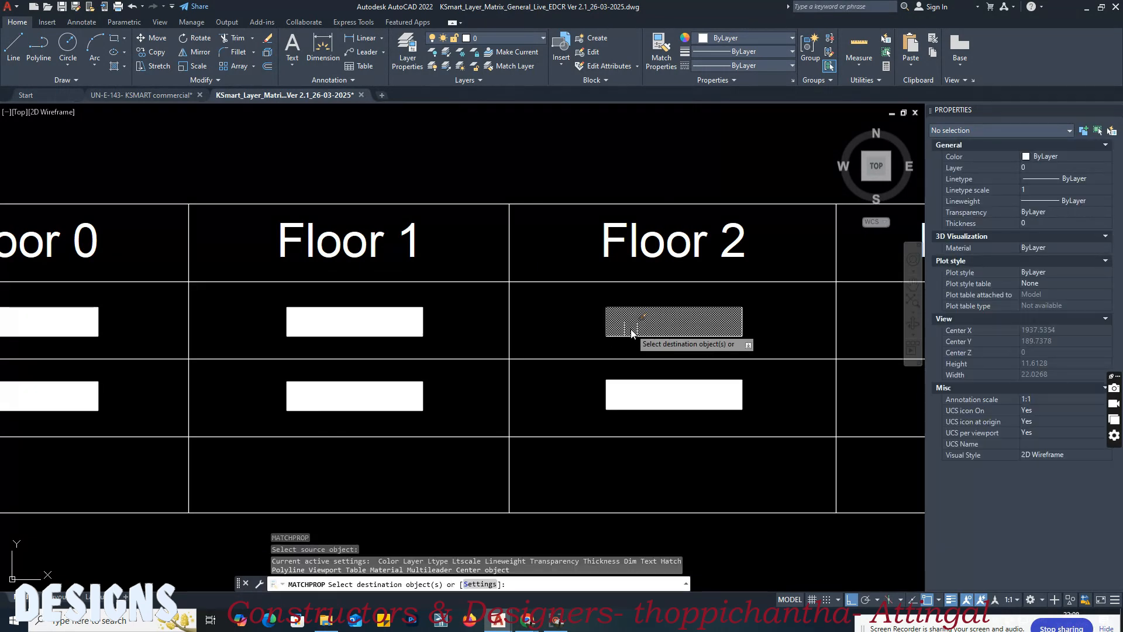
left_click(156, 97)
scroll(465, 274, "down", 8)
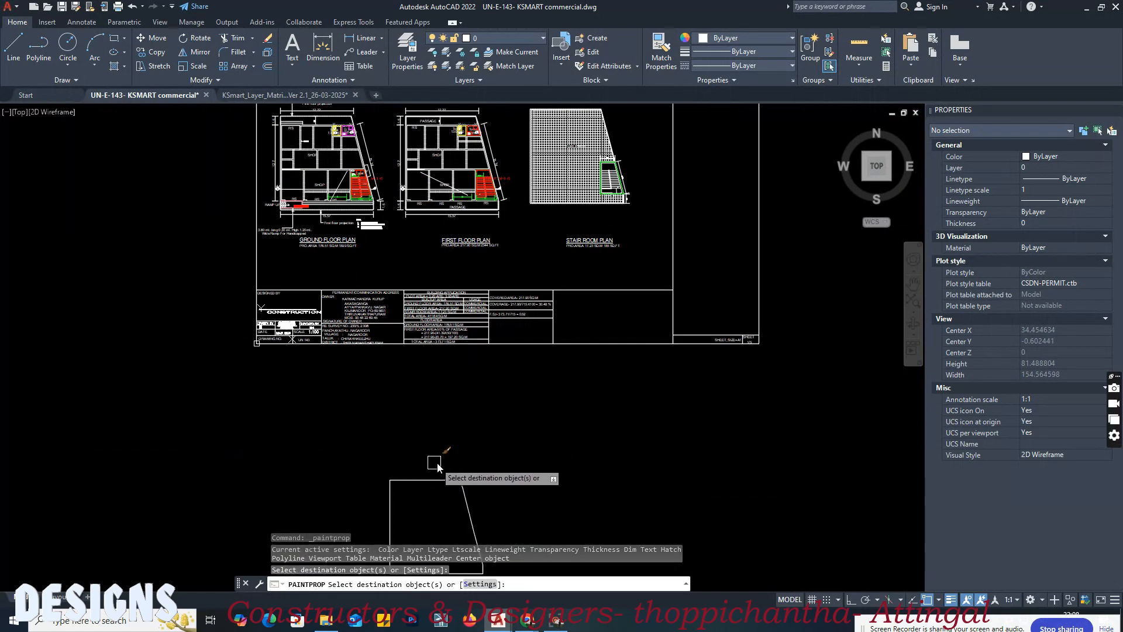
middle_click_drag(441, 459, 446, 253)
Step: Move the last outline by its lower-left corner onto the stair room plan's outer lower-left corner, and check its assigned layer
scroll(400, 402, "up", 5)
type("m")
key("space")
left_click(402, 296)
left_click(386, 310)
key("space")
left_click(376, 308)
scroll(331, 376, "down", 6)
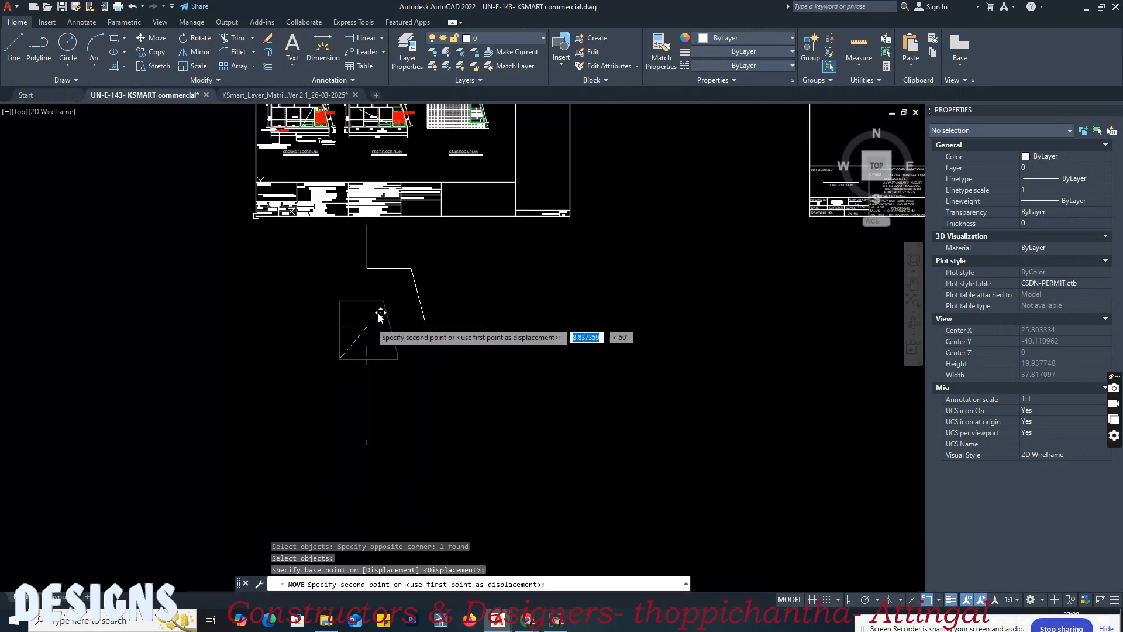
scroll(426, 113, "up", 6)
scroll(434, 306, "up", 5)
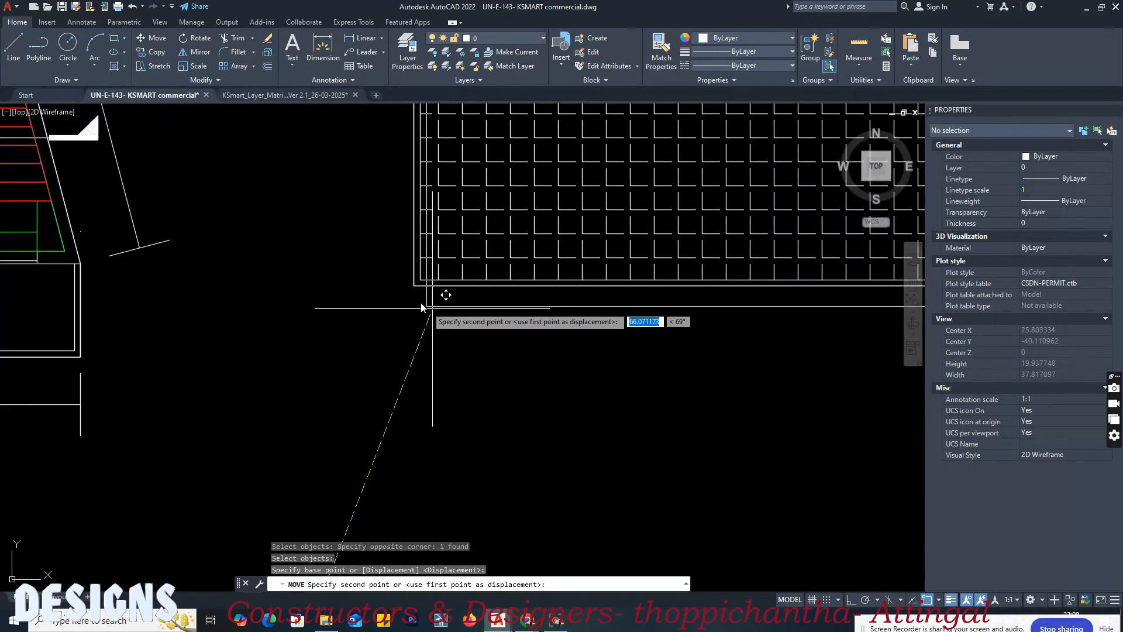
left_click(415, 286)
left_click(424, 286)
scroll(341, 344, "down", 4)
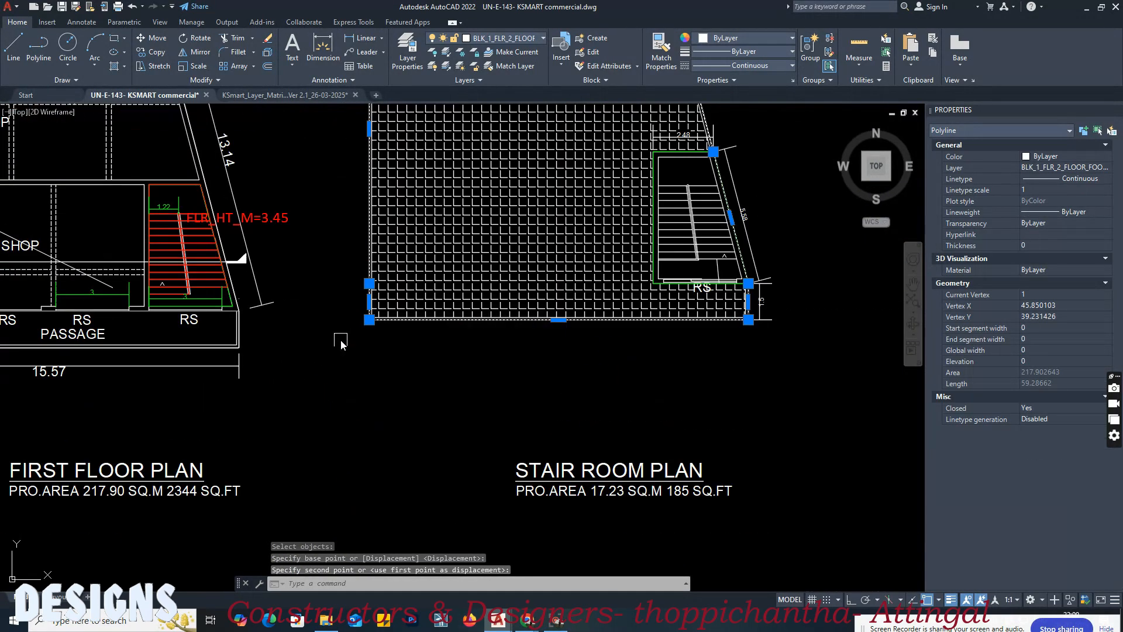
scroll(366, 311, "down", 3)
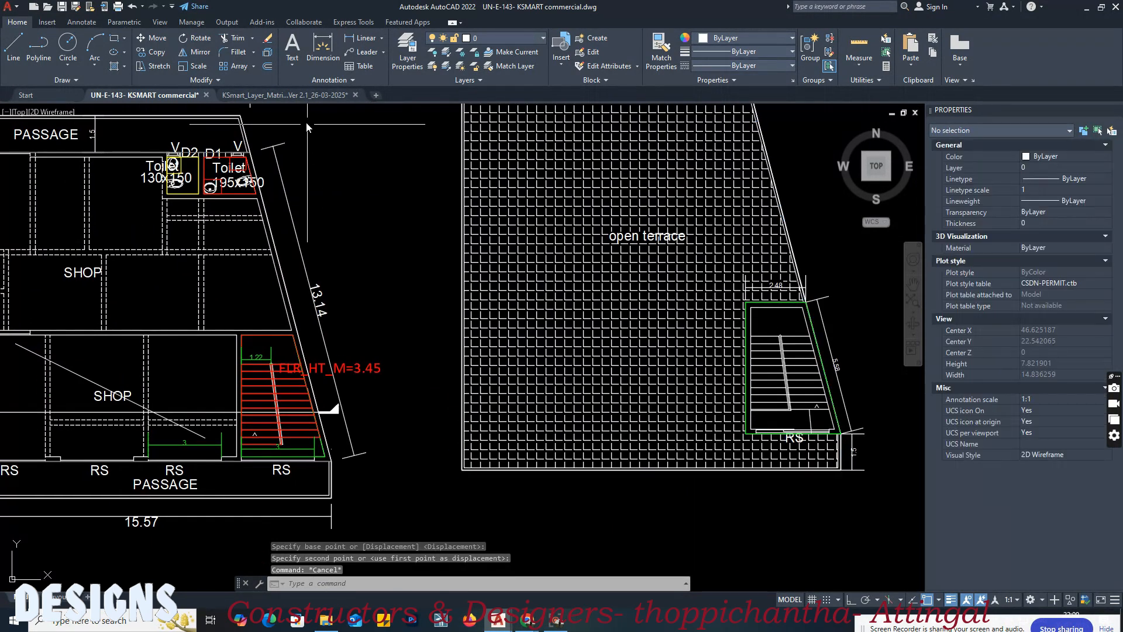
Step: Return to the layer matrix and examine the SPECIAL PROVISIONS section that follows the floor footprint table
left_click(286, 95)
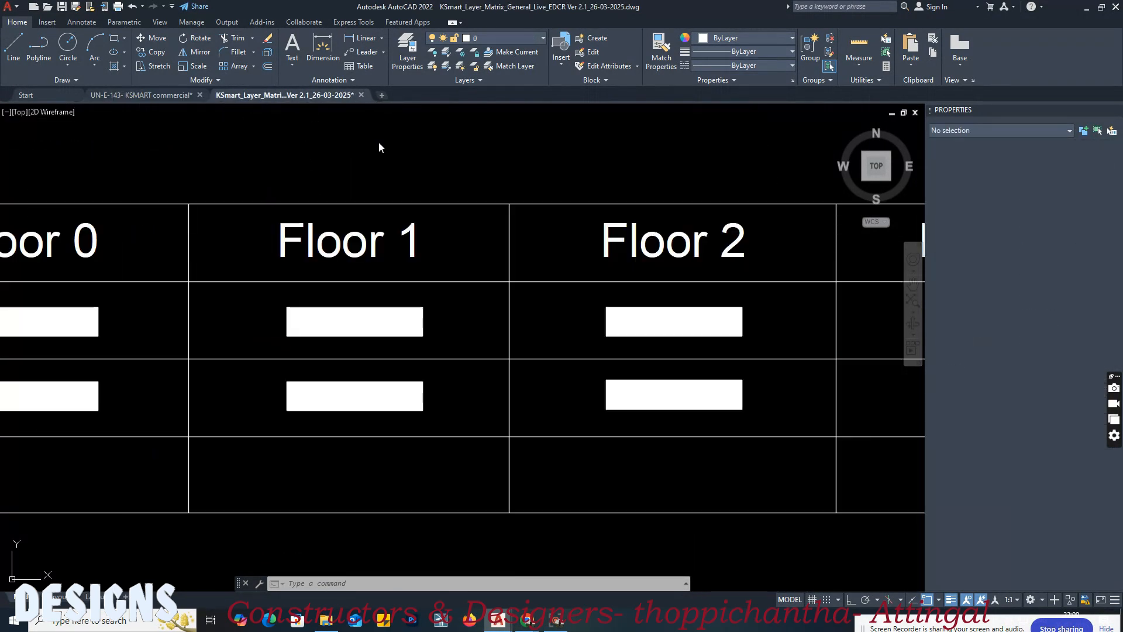
left_click(534, 312)
left_click(555, 308)
scroll(573, 272, "down", 7)
scroll(550, 317, "down", 5)
middle_click_drag(523, 398, 414, 243)
scroll(414, 244, "up", 5)
middle_click_drag(591, 263, 346, 209)
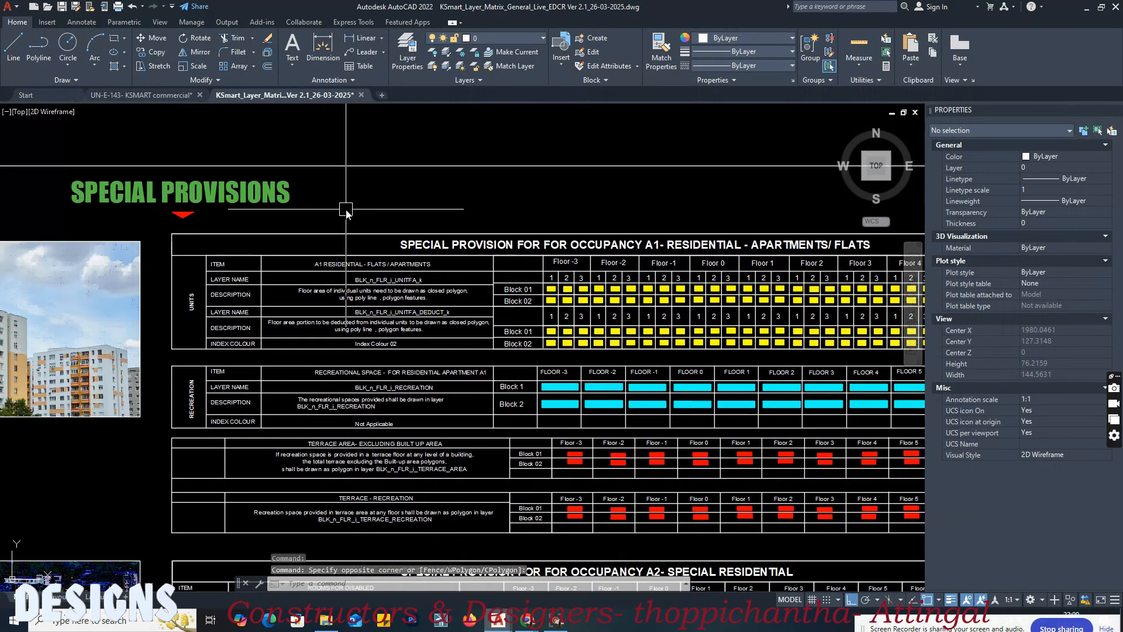
middle_click_drag(556, 211, 439, 188)
middle_click_drag(607, 211, 565, 190)
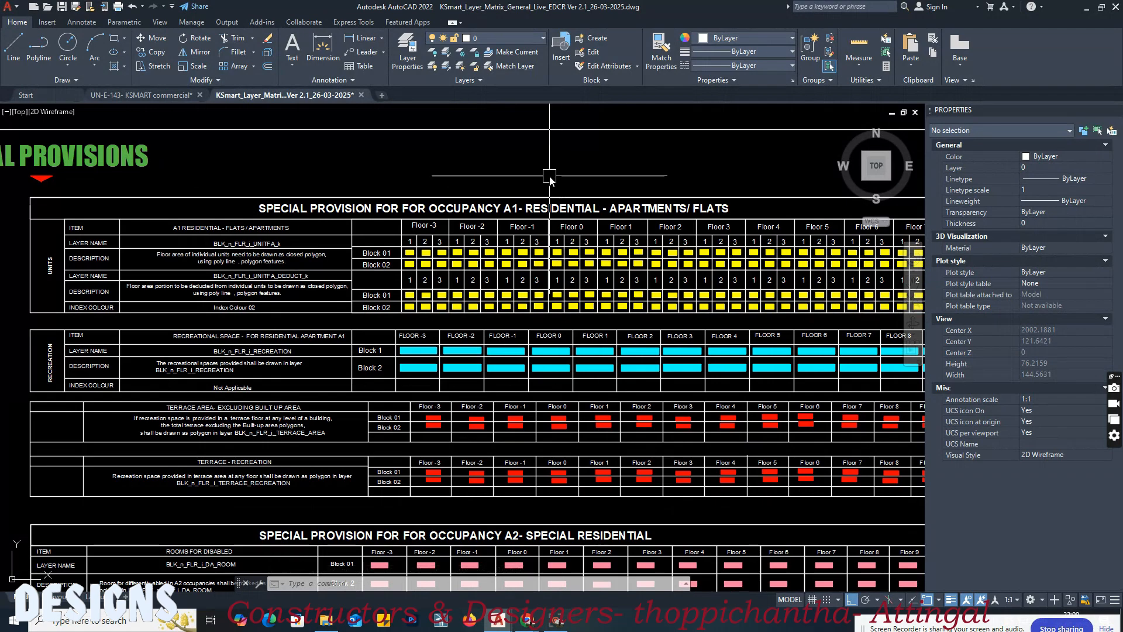
Step: Examine the special provision tables for occupancies A1, A2, D and I in the layer matrix
scroll(550, 177, "down", 2)
middle_click_drag(586, 416, 550, 255)
scroll(594, 358, "up", 2)
middle_click_drag(589, 357, 539, 244)
scroll(503, 194, "down", 4)
scroll(322, 225, "up", 6)
scroll(261, 213, "down", 6)
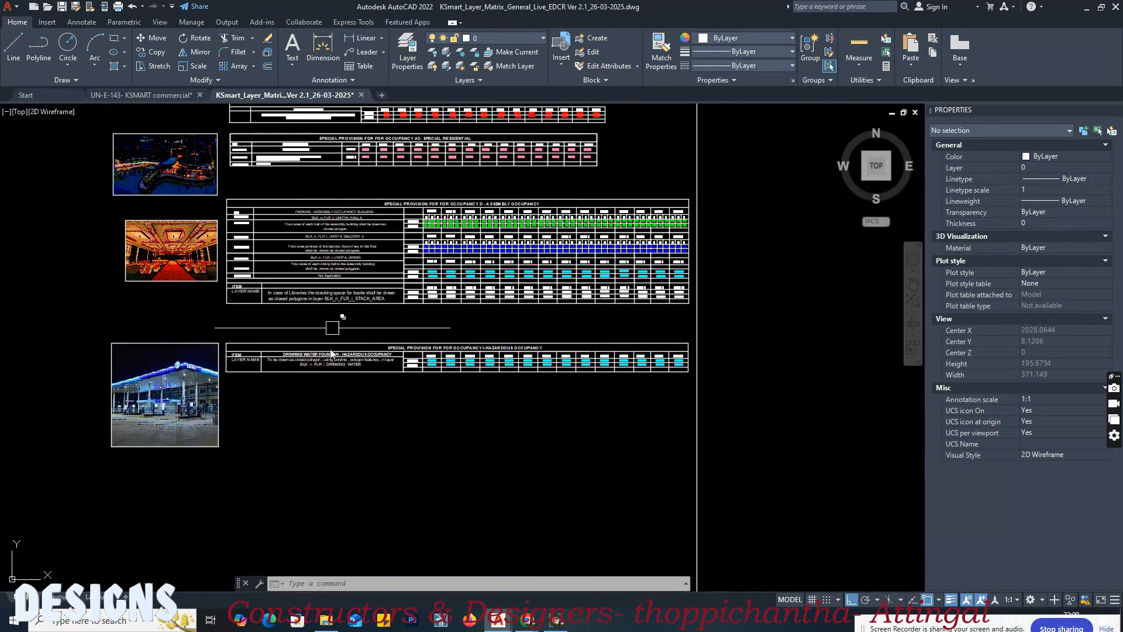
scroll(427, 376, "up", 4)
middle_click_drag(636, 403, 604, 393)
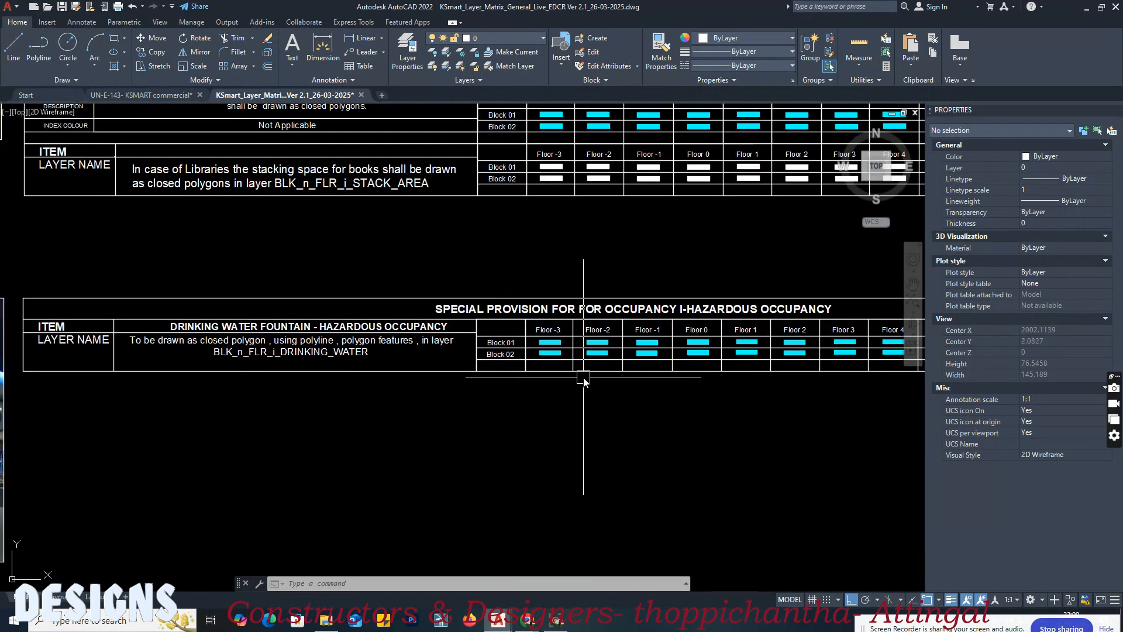
Step: Examine the matrix's section table with the layer rules for proposed average ground level and proposed roof level
scroll(583, 377, "down", 4)
middle_click_drag(480, 408, 378, 571)
scroll(325, 428, "down", 4)
scroll(338, 314, "down", 4)
middle_click_drag(511, 292, 469, 508)
scroll(452, 205, "up", 8)
scroll(537, 232, "up", 3)
middle_click_drag(316, 263, 628, 246)
scroll(388, 245, "up", 2)
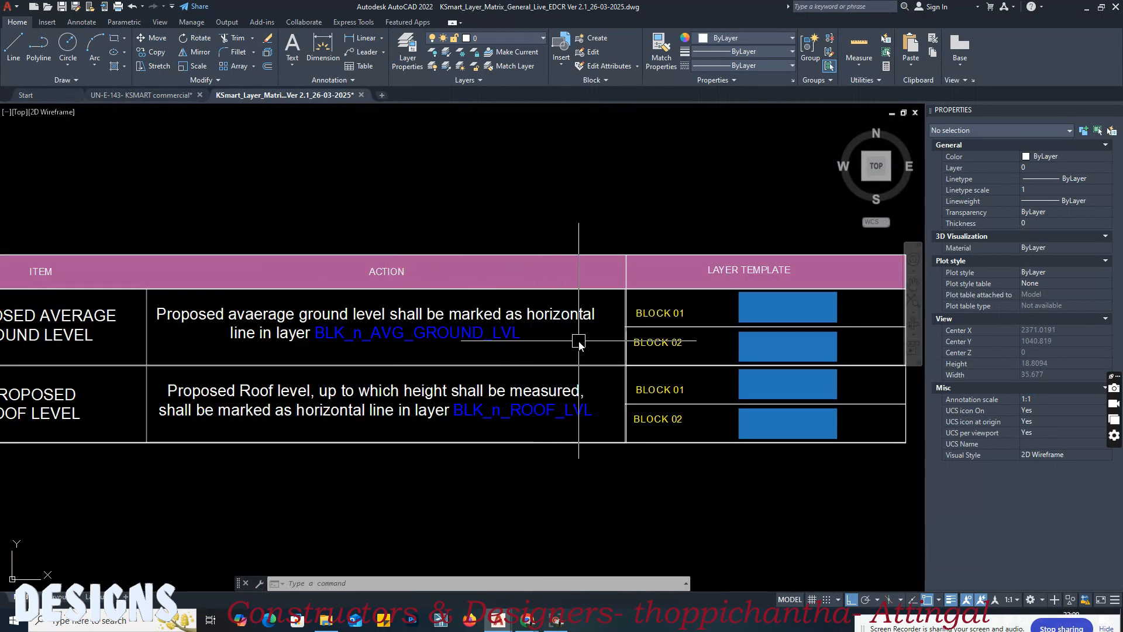
scroll(571, 348, "down", 3)
scroll(559, 354, "up", 3)
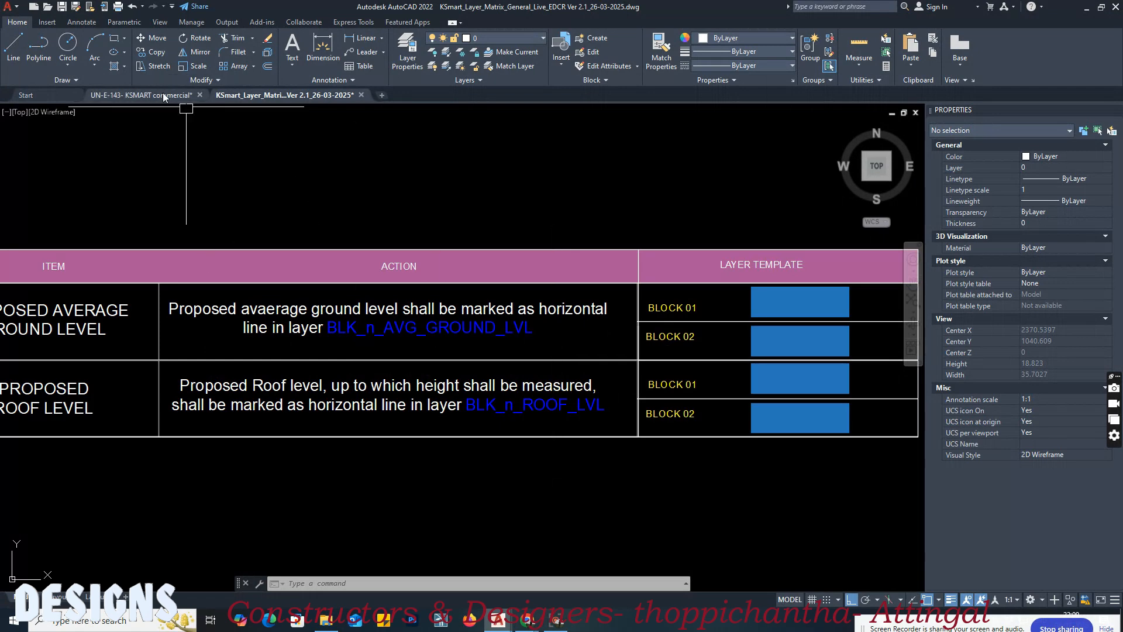
middle_click_drag(476, 345, 476, 346)
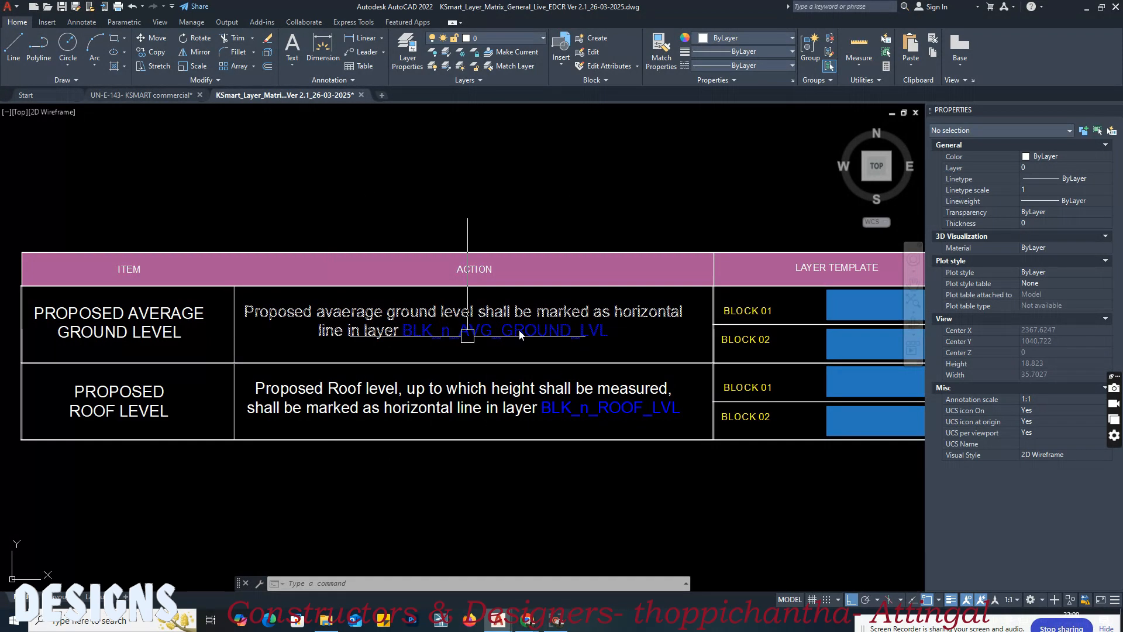
Step: In the commercial drawing, draw a horizontal line about 6.97 m long along Section AA's ground level, extending past the stair-side footing
left_click(161, 97)
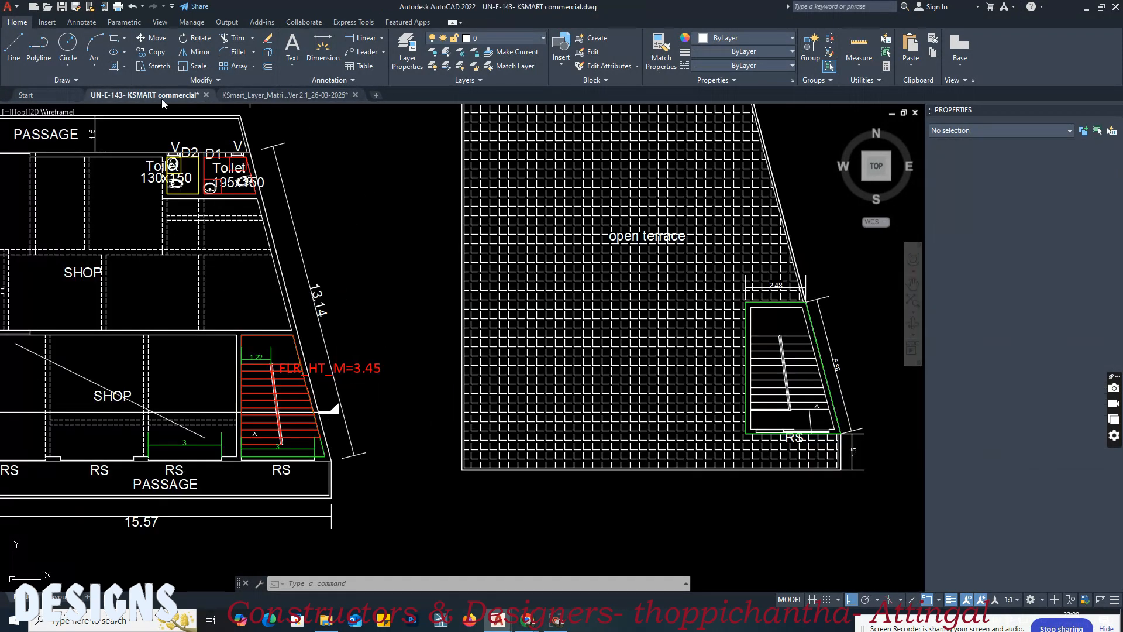
scroll(405, 342, "down", 5)
scroll(372, 189, "up", 5)
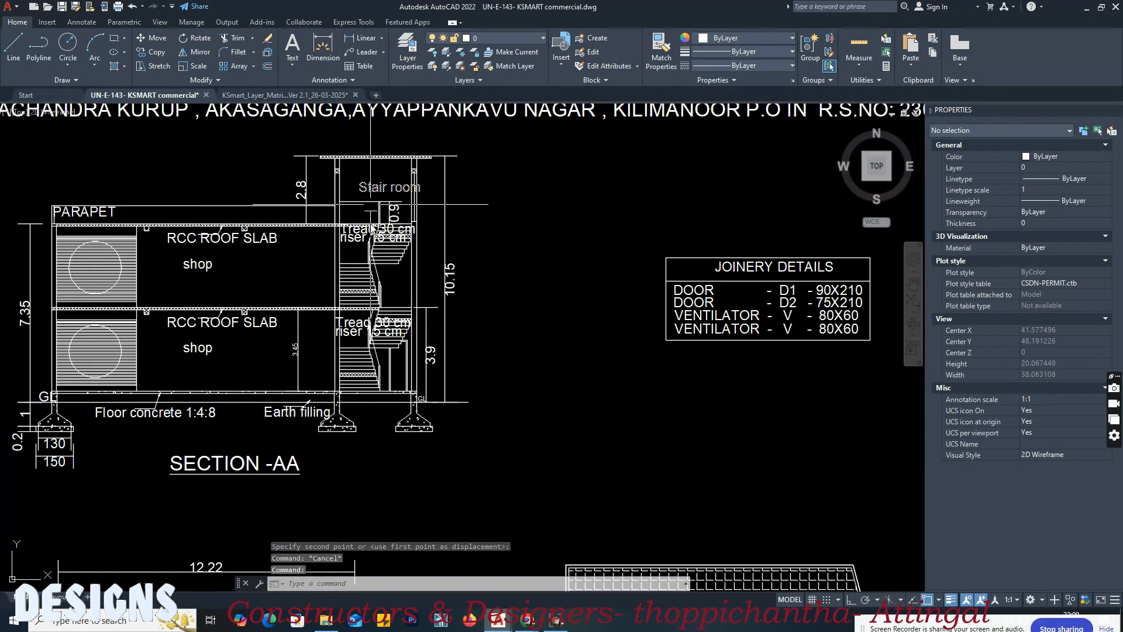
scroll(368, 443, "up", 2)
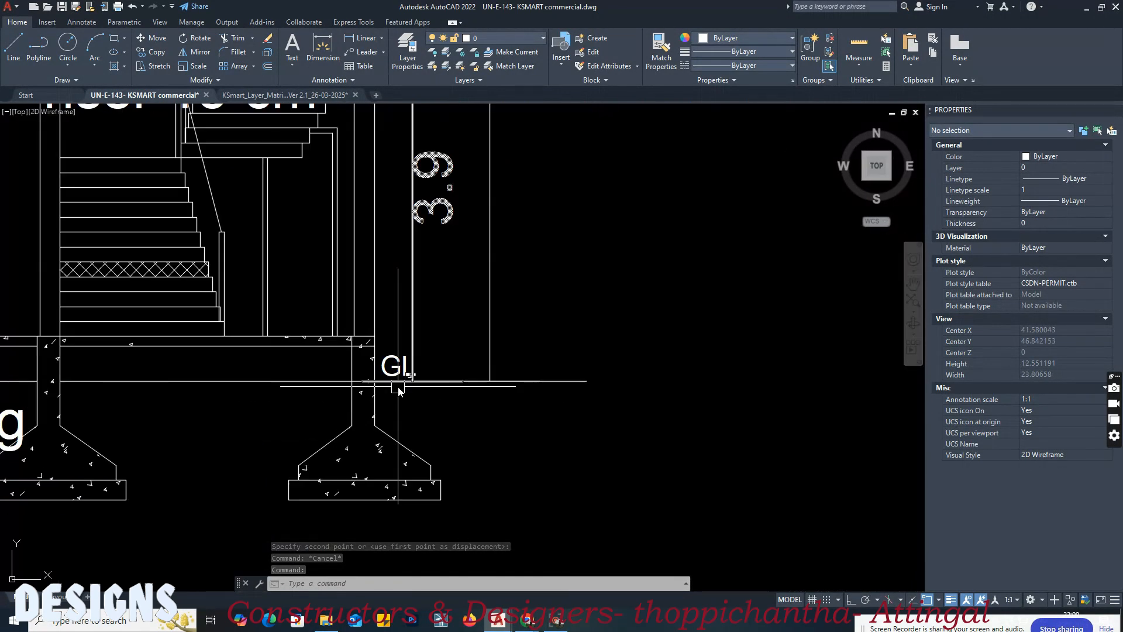
type("l")
key("Return")
left_click(250, 381)
scroll(439, 403, "down", 1)
key("F8")
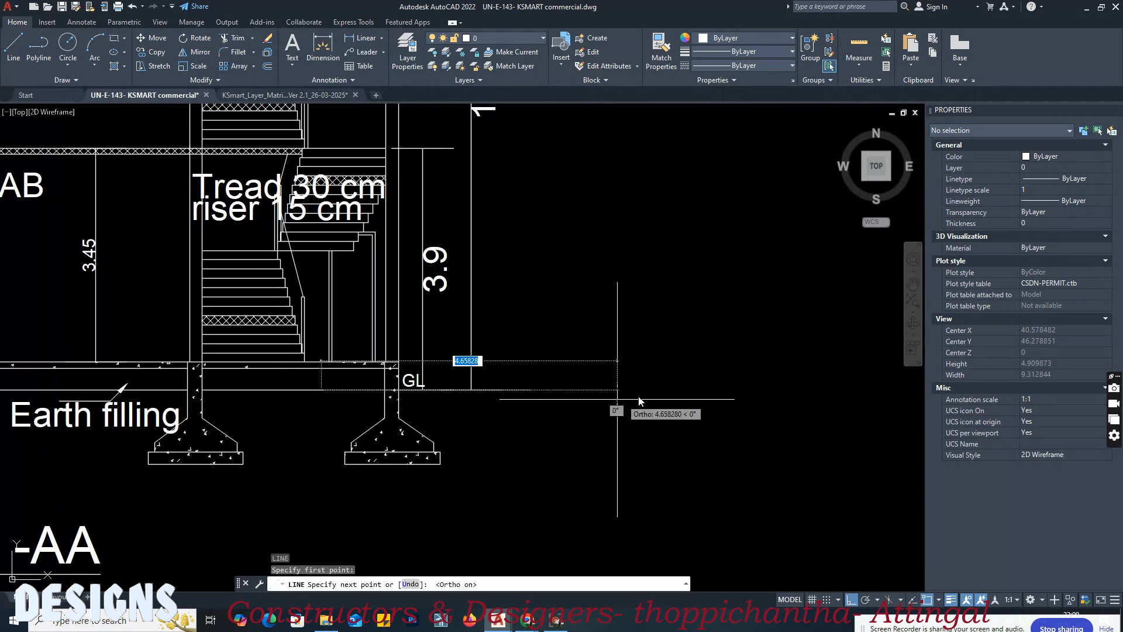
key("Escape")
scroll(642, 398, "down", 6)
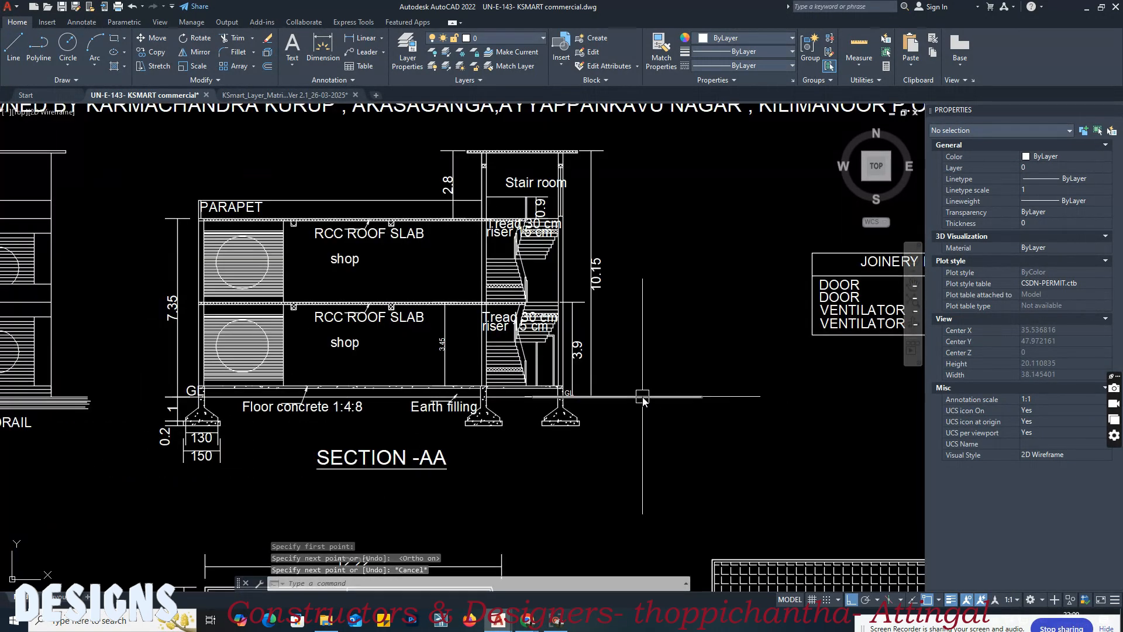
Step: Match the matrix's Block 01 average ground level sample onto Section AA's new ground level line
left_click(284, 94)
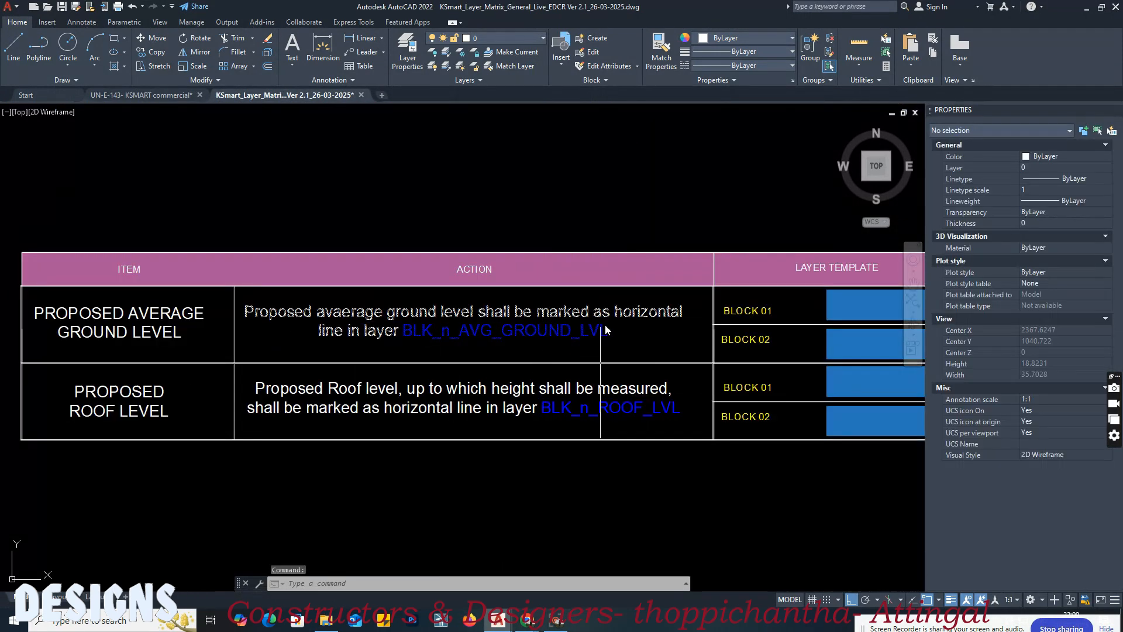
middle_click_drag(604, 332, 379, 331)
key("Return")
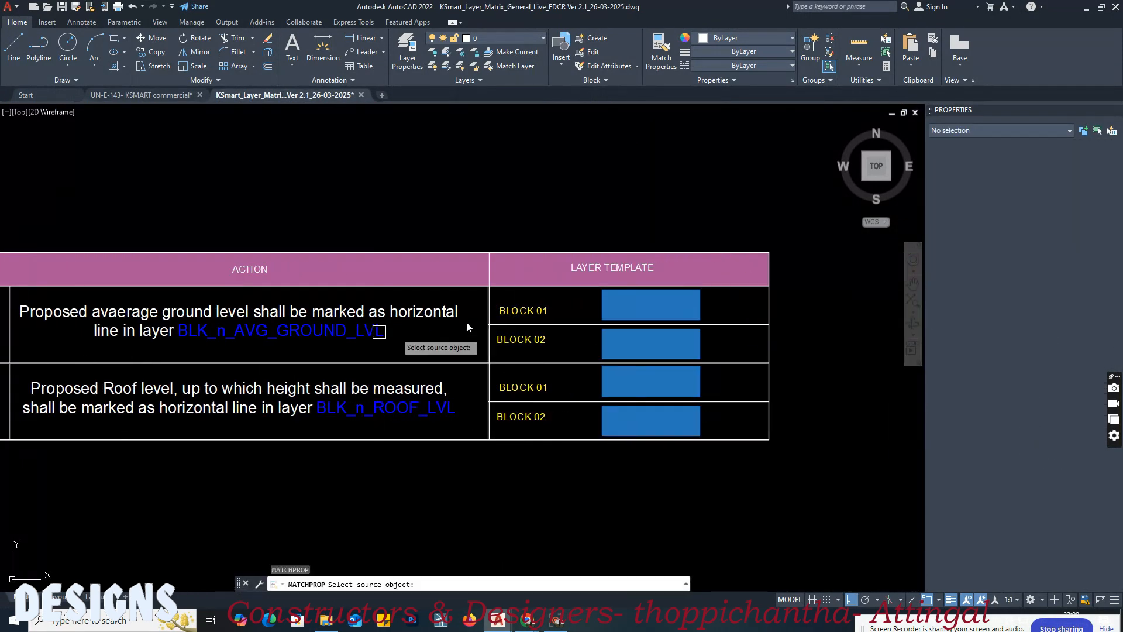
left_click(646, 305)
left_click(193, 97)
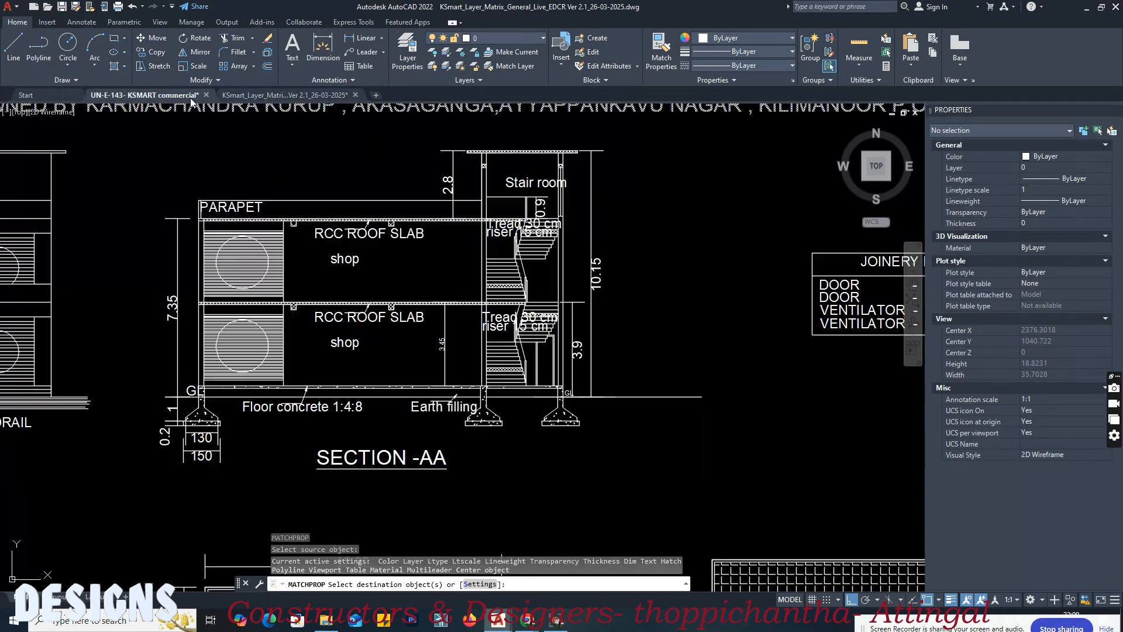
key("Return")
Step: Draw a horizontal line about 6.06 m long from the top of Section AA's upper roof slab, extending beyond the stair room
scroll(561, 217, "up", 8)
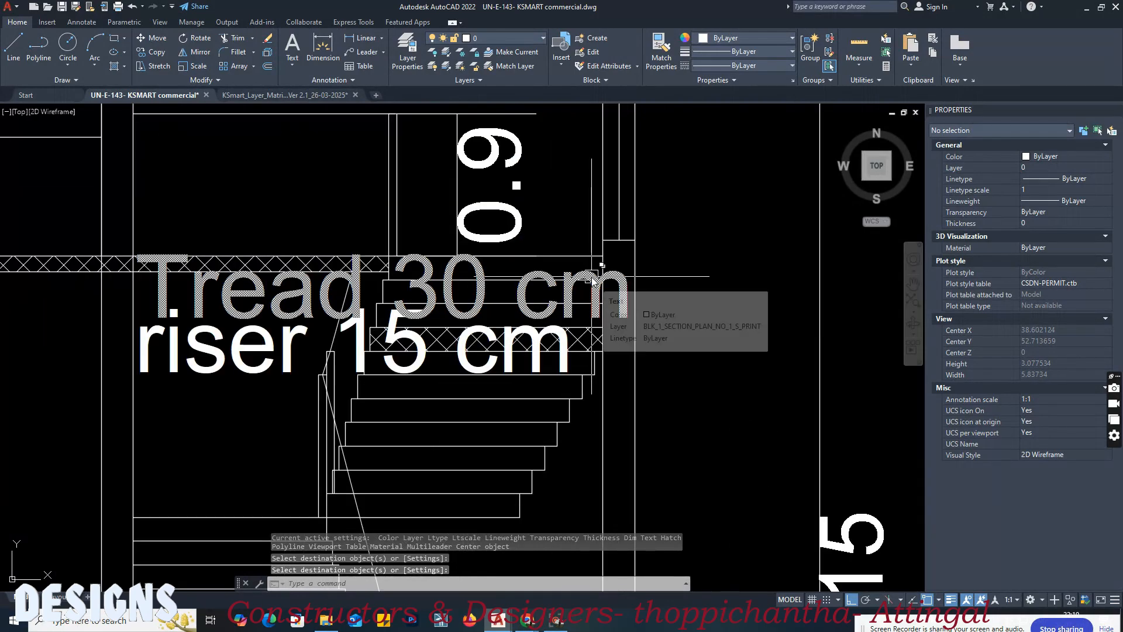
key("l")
key("Return")
scroll(372, 259, "up", 4)
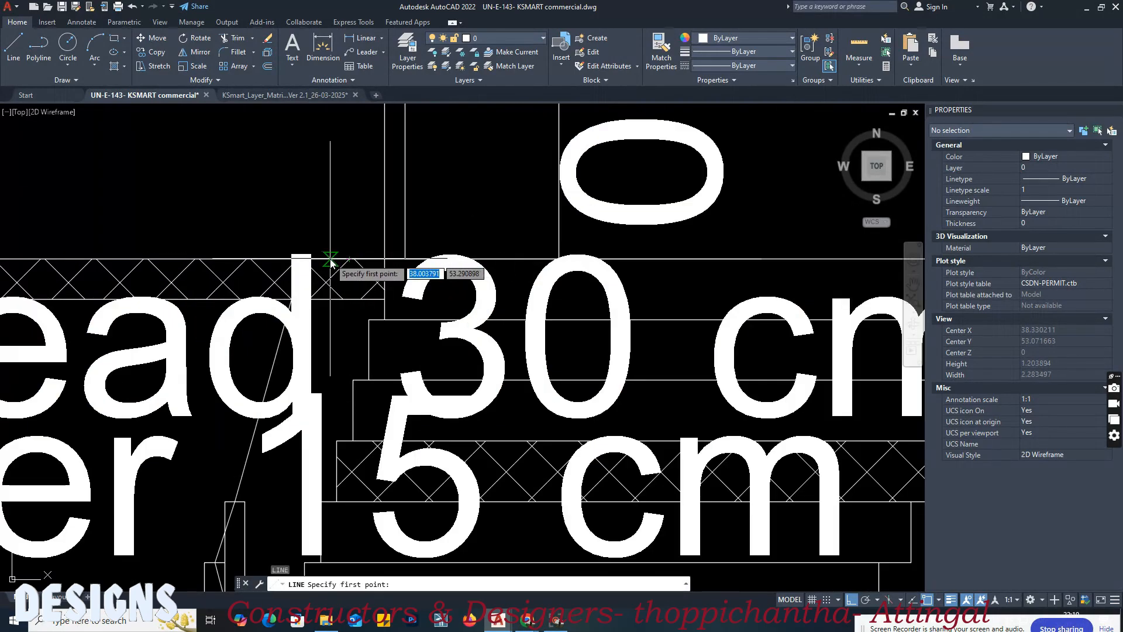
left_click(326, 263)
scroll(327, 263, "down", 9)
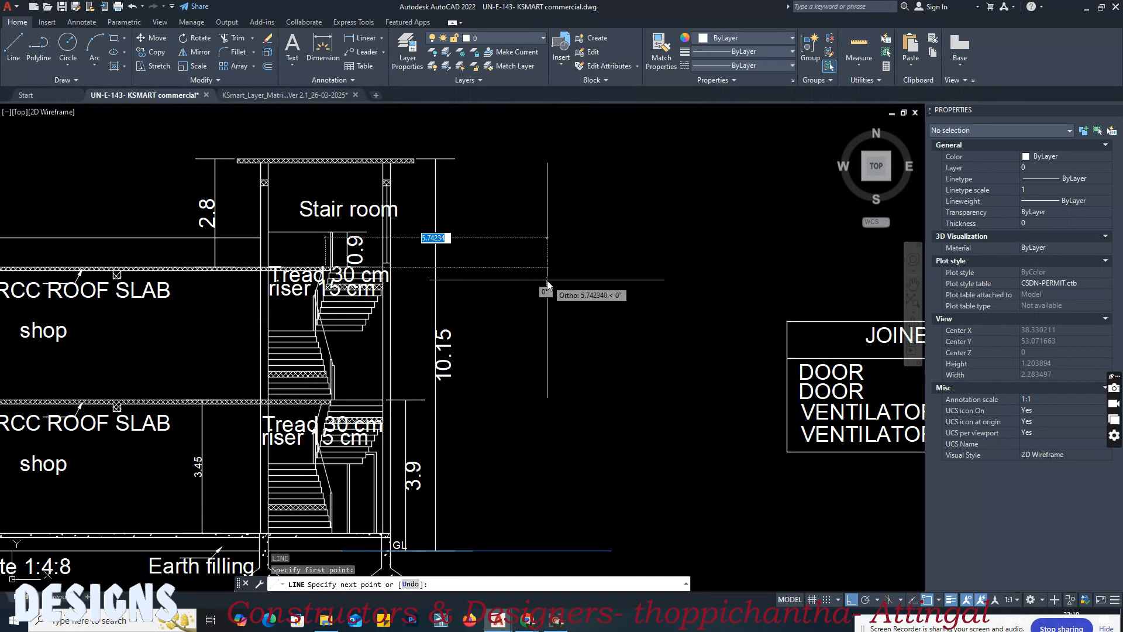
left_click(560, 282)
key("Return")
middle_click_drag(498, 281, 531, 246)
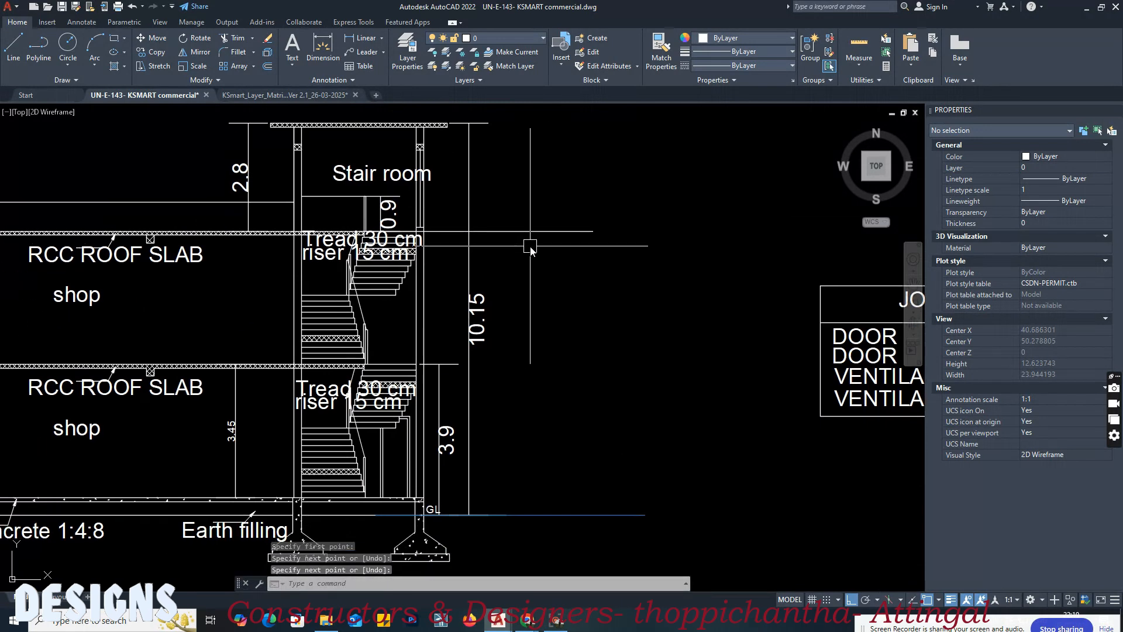
Step: Match the matrix's Block 01 roof level sample onto the new roof line in Section AA
left_click(516, 232)
key("Escape")
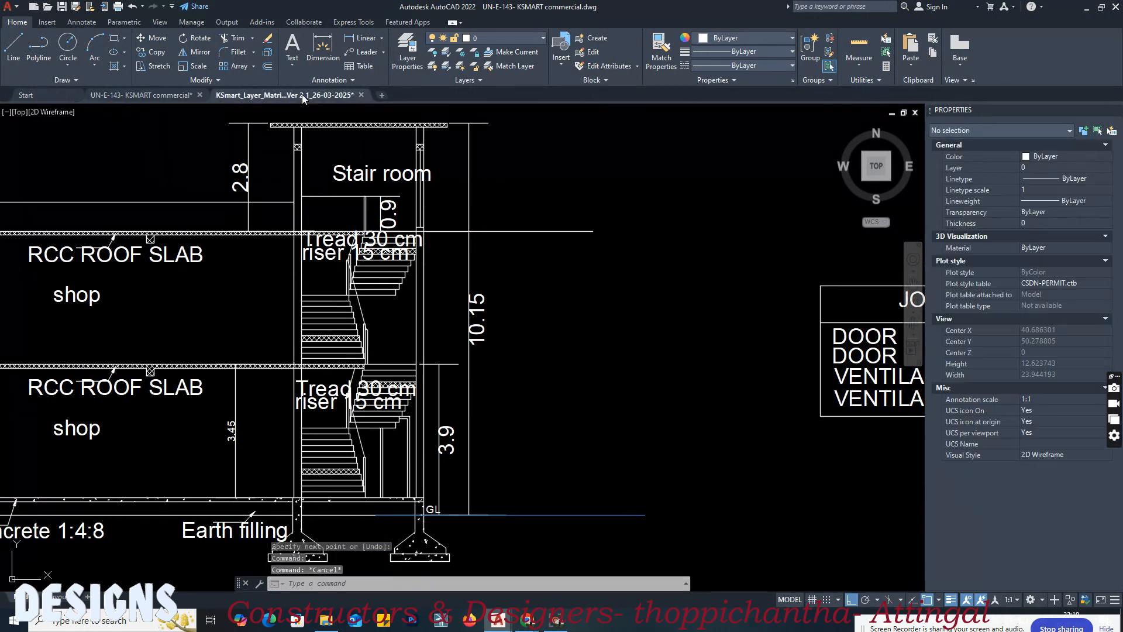
key("Return")
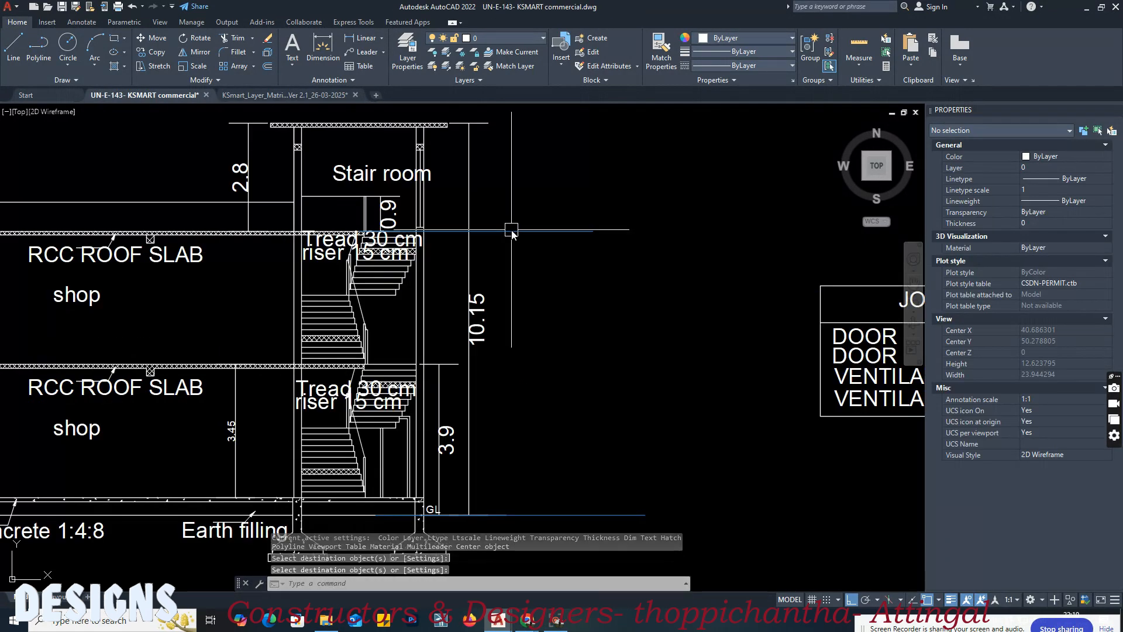
left_click(511, 231)
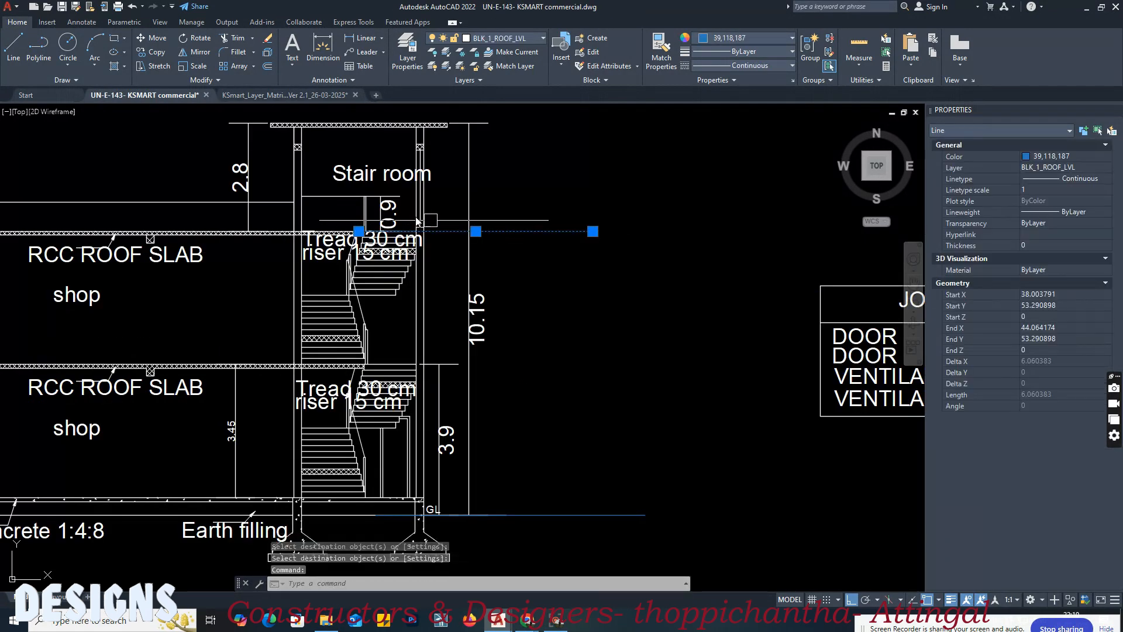
Step: Check the assigned layers of Section AA's ground level line and roof level line
middle_click_drag(562, 270, 605, 281)
key("Escape")
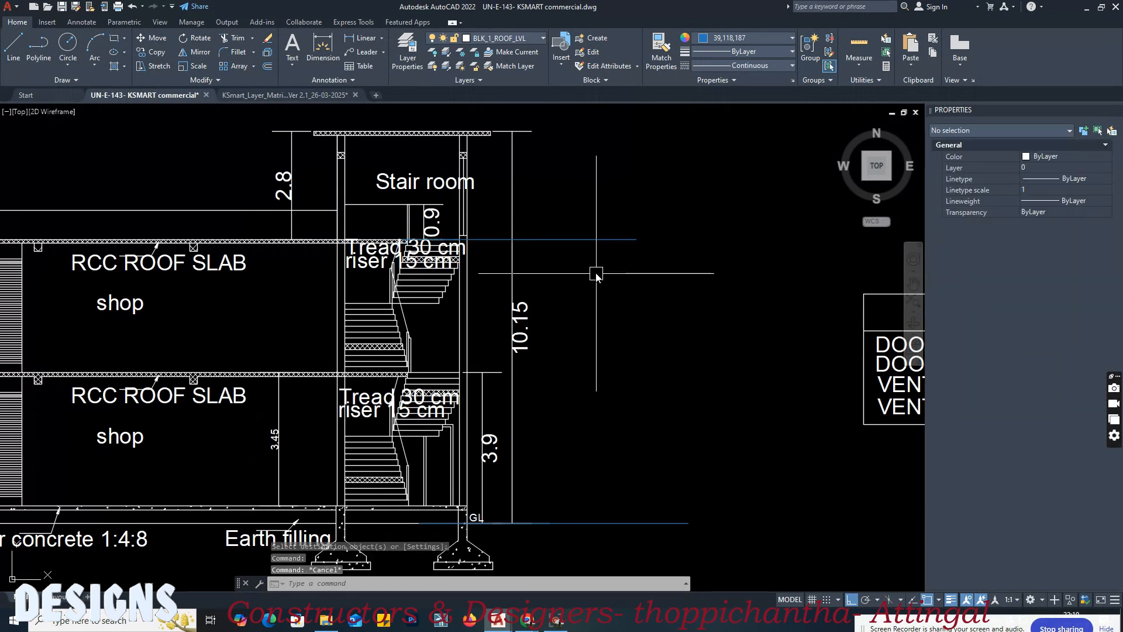
left_click(582, 523)
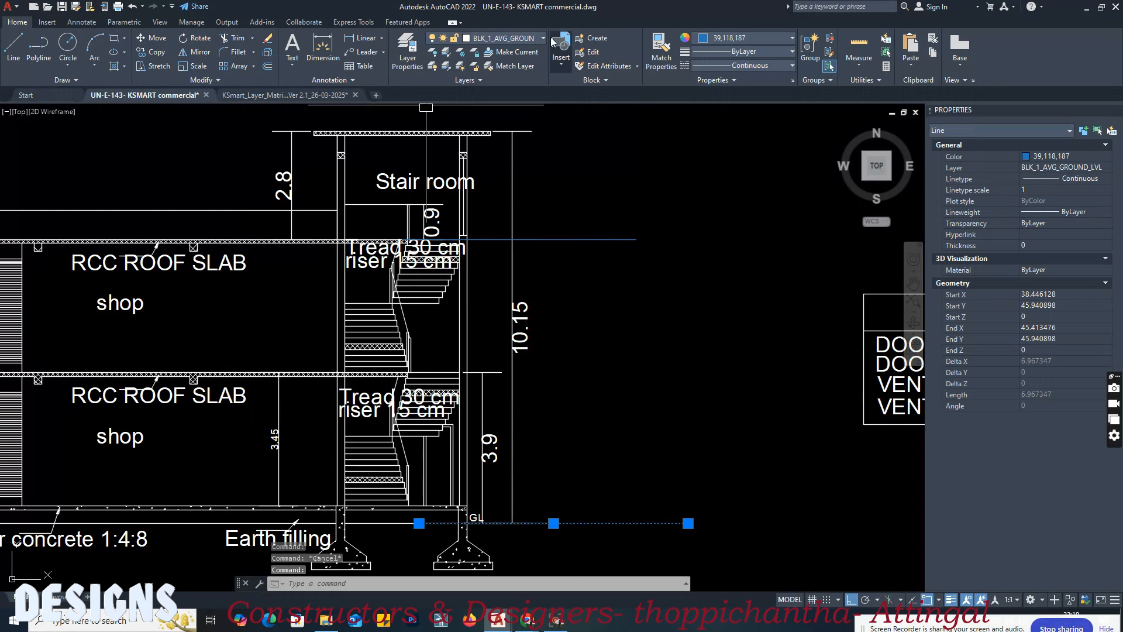
key("Escape")
left_click(589, 240)
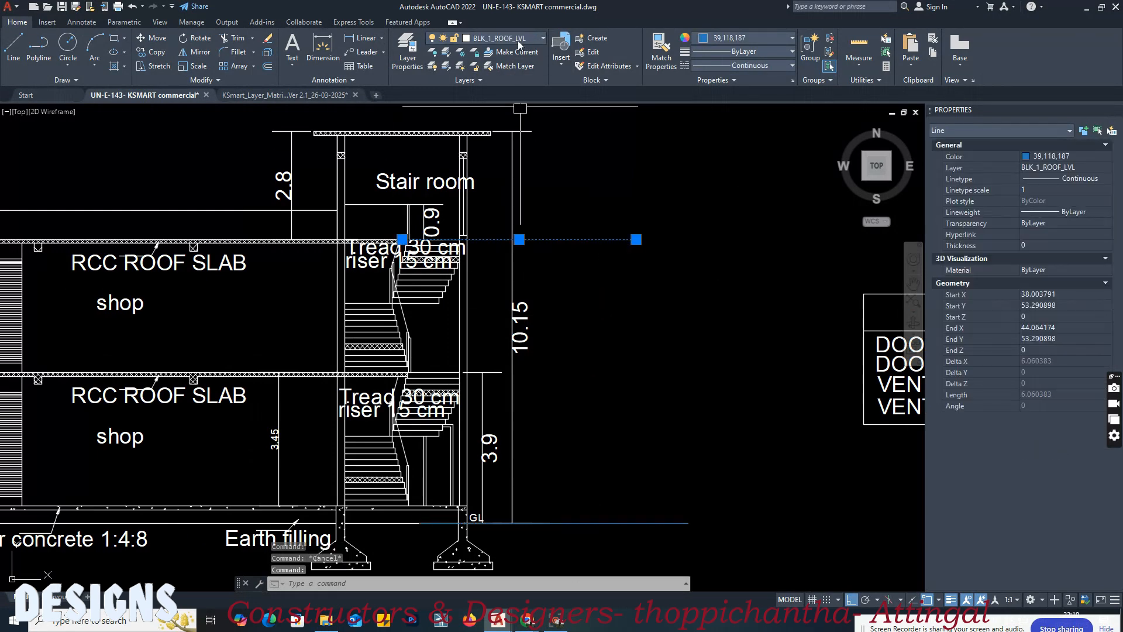
key("Escape")
Step: Return to the layer matrix and examine the overhead electric line table beside the ground and roof level table
left_click(320, 95)
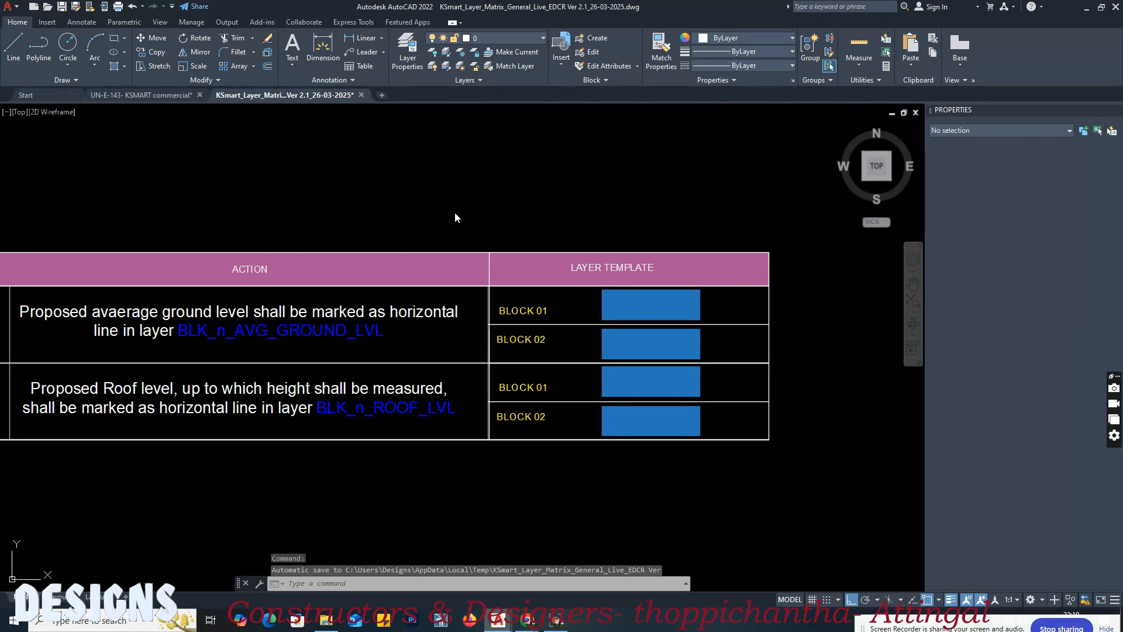
left_click(591, 246)
scroll(583, 267, "down", 1)
left_click(544, 241)
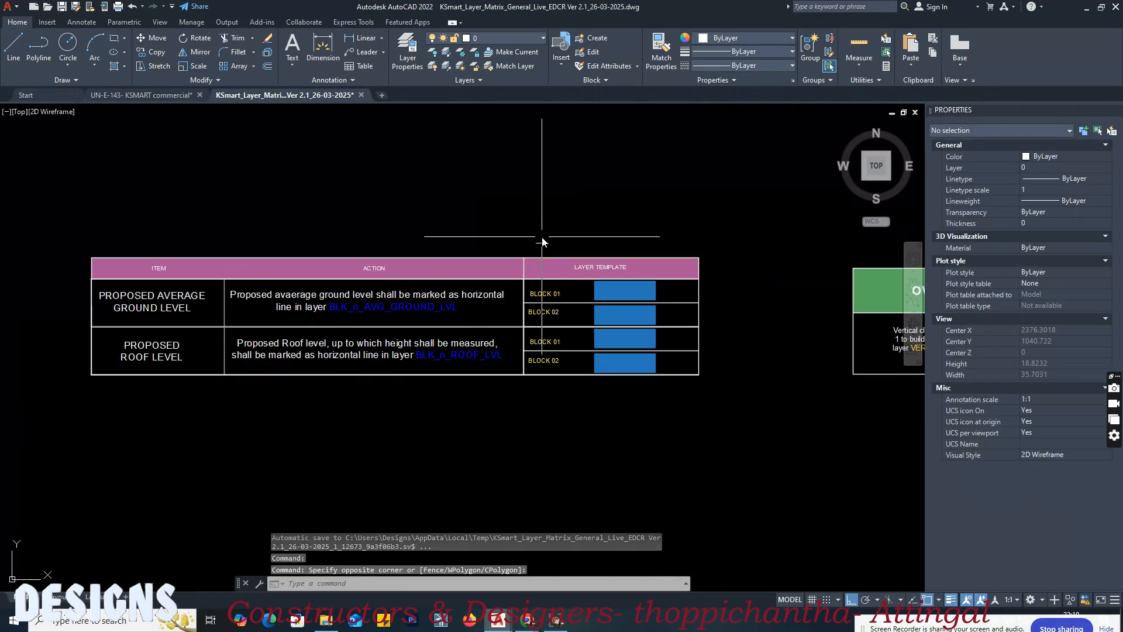
left_click(541, 238)
scroll(491, 224, "down", 2)
key("Escape")
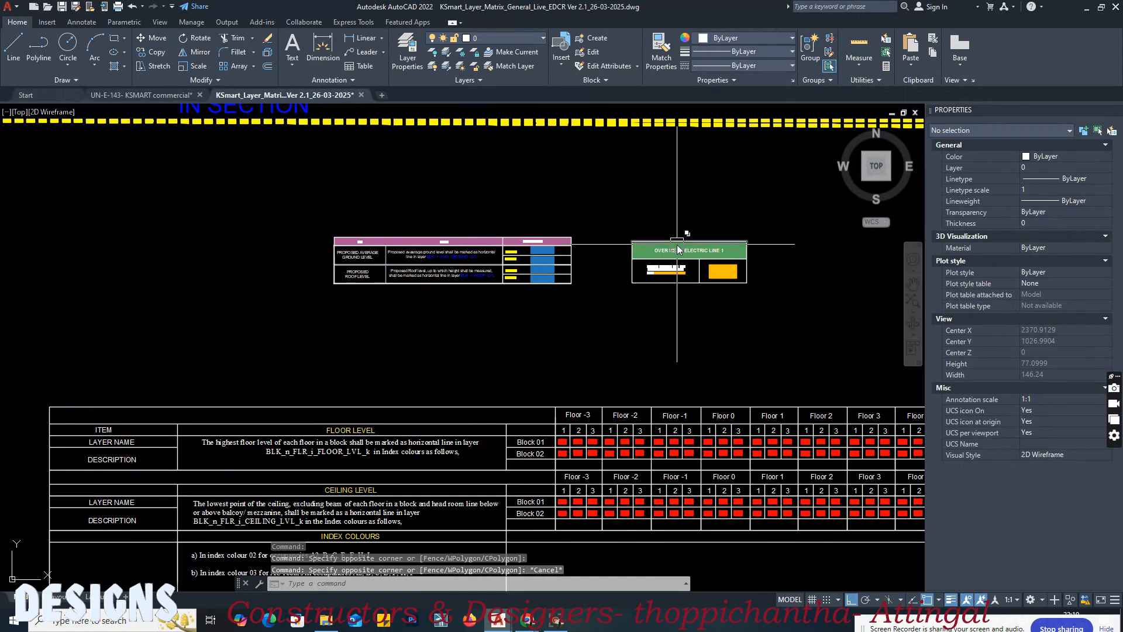
scroll(672, 243, "up", 3)
middle_click_drag(747, 274, 586, 246)
scroll(718, 241, "down", 3)
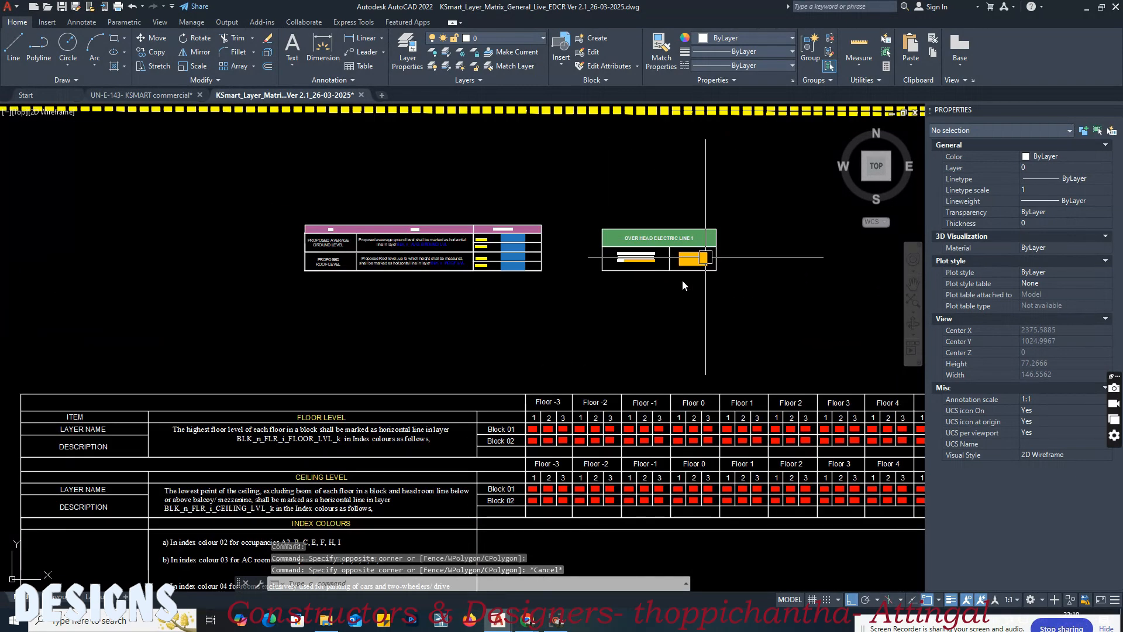
Step: Examine the matrix's FLOOR LEVEL and CEILING LEVEL layer rules and their index colours by occupancy
middle_click_drag(682, 281, 707, 206)
middle_click_drag(433, 292, 409, 246)
scroll(316, 351, "up", 4)
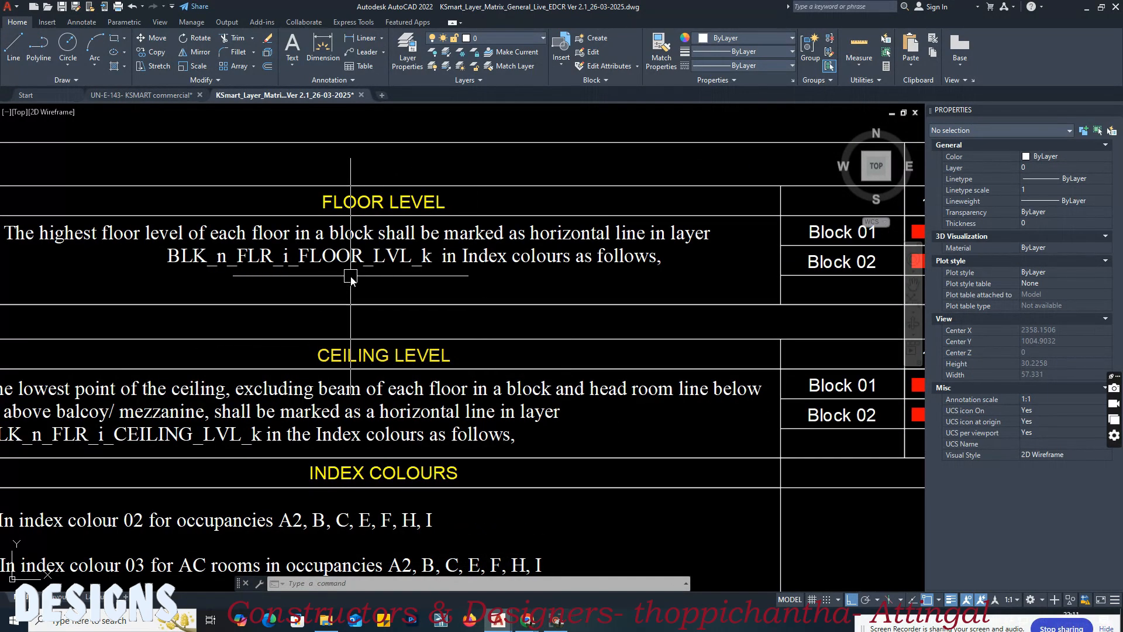
scroll(351, 278, "down", 2)
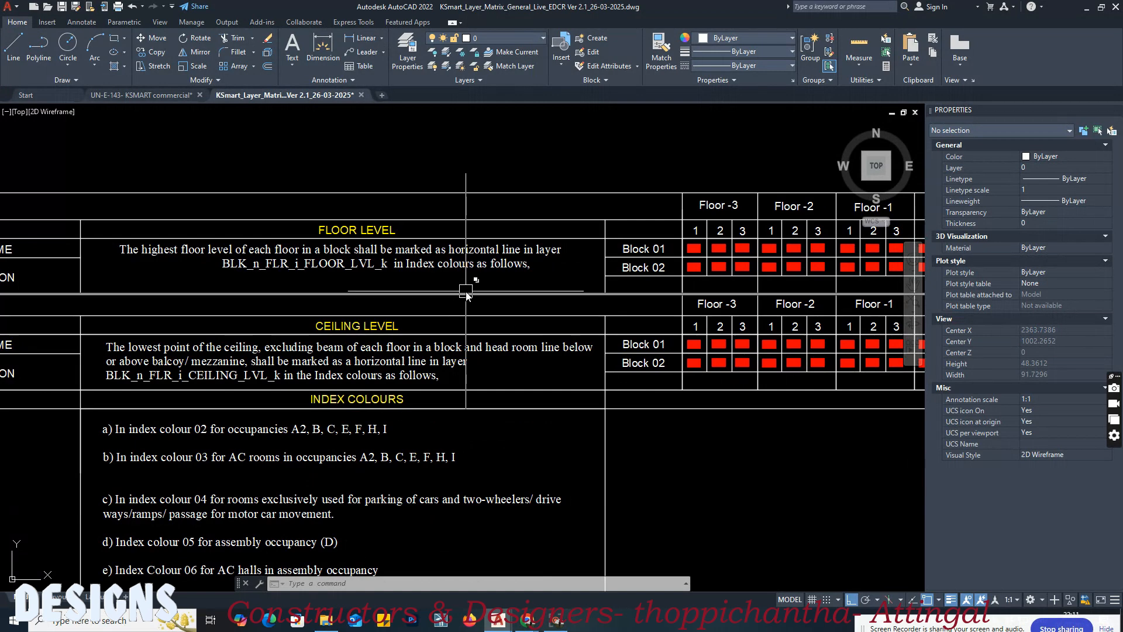
middle_click_drag(317, 288, 532, 300)
middle_click_drag(628, 287, 600, 291)
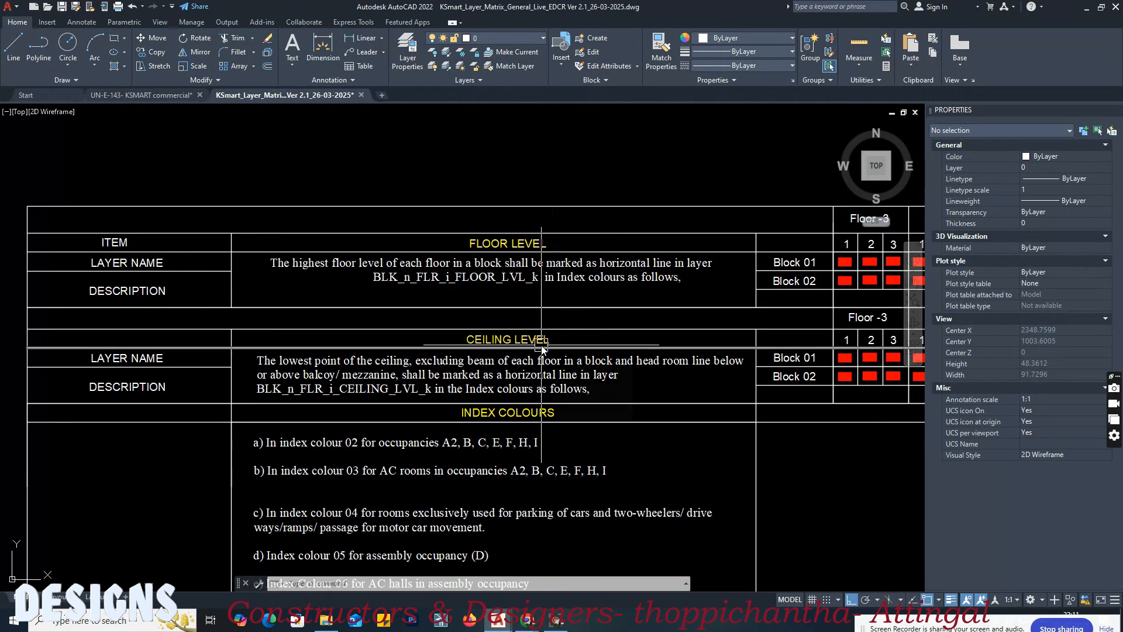
middle_click_drag(660, 335, 593, 328)
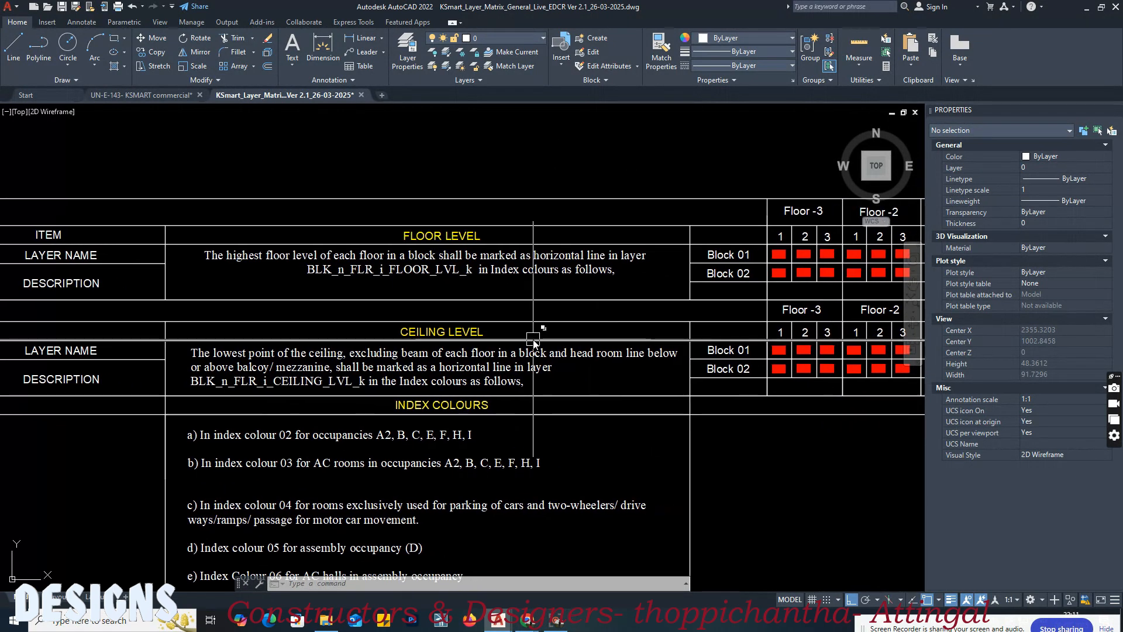
middle_click_drag(562, 323, 523, 327)
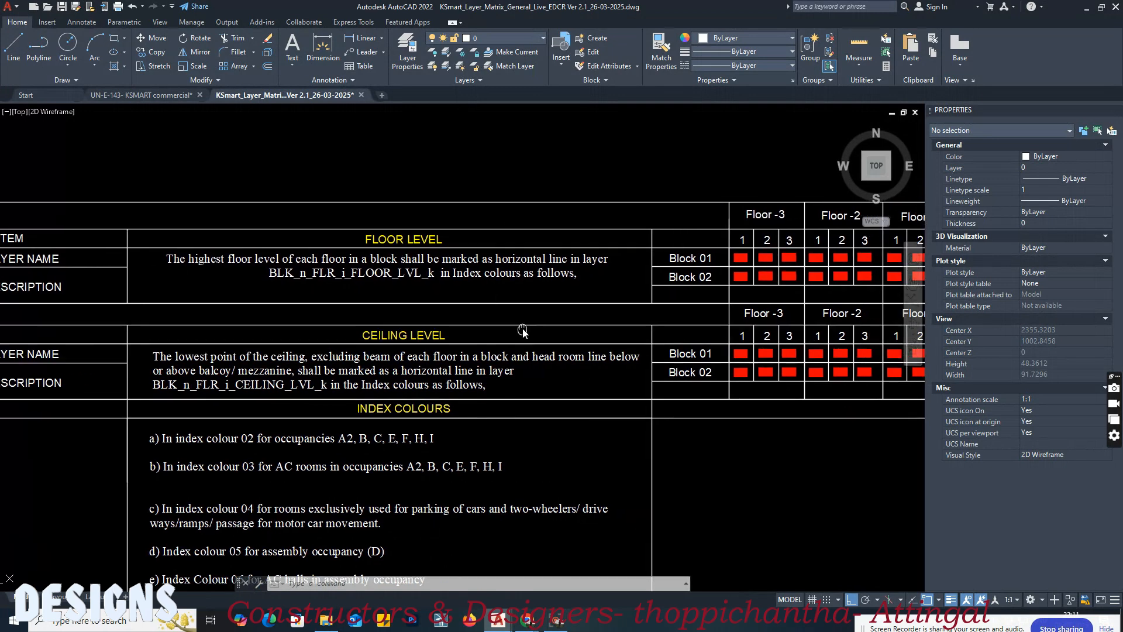
Step: Draw a horizontal line about 4.4 m long along the top of the ground floor concrete in Section AA
left_click(159, 95)
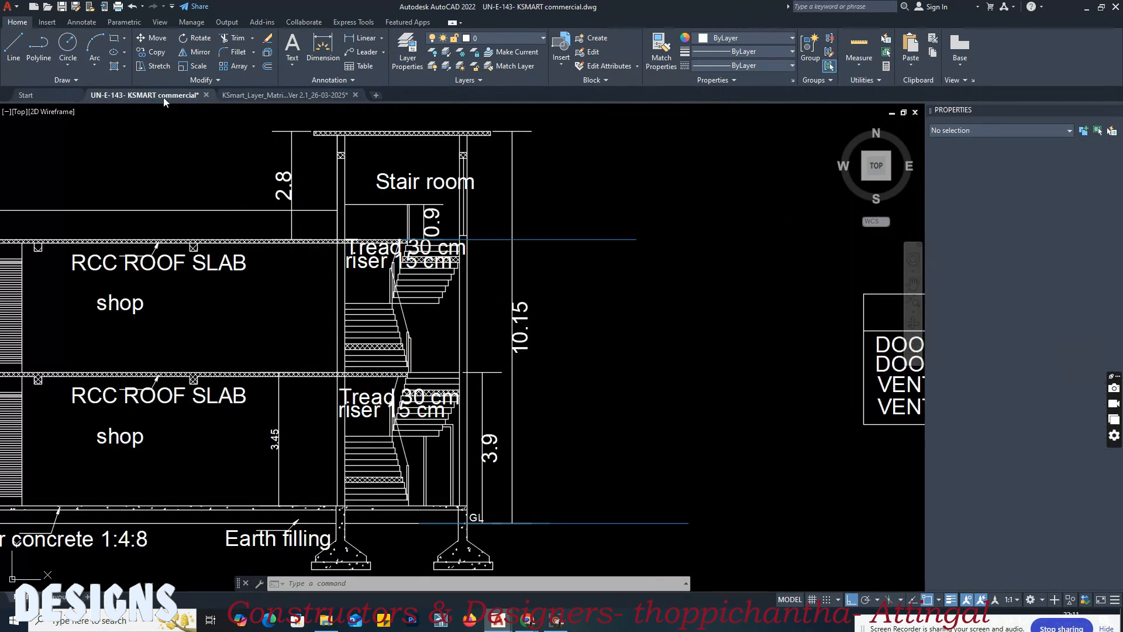
left_click(287, 95)
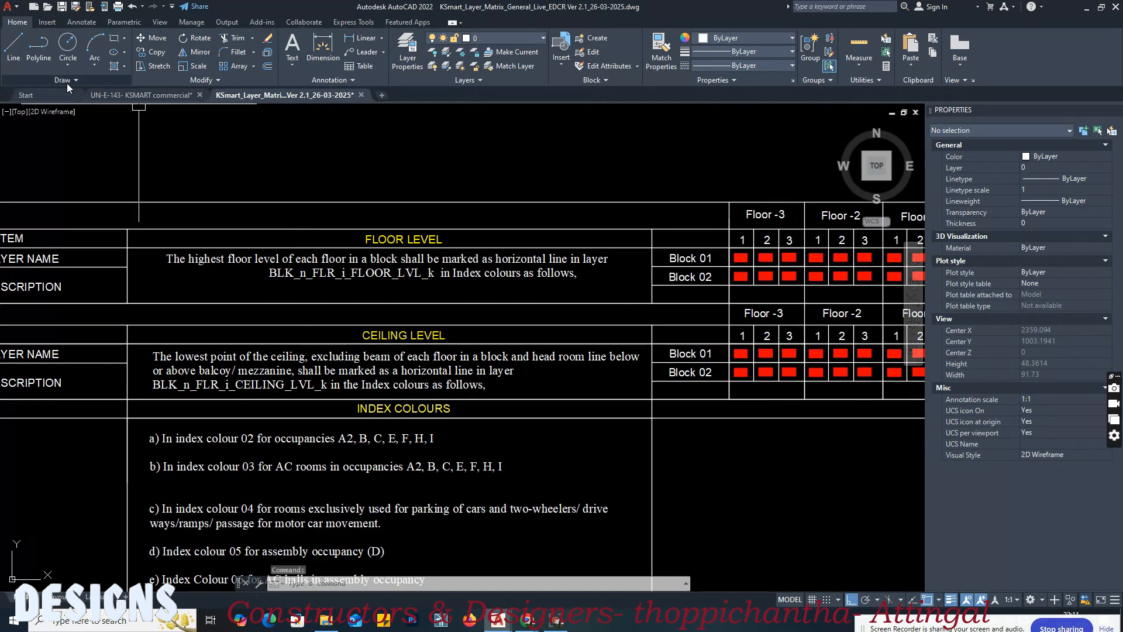
left_click(134, 95)
middle_click_drag(116, 505, 391, 439)
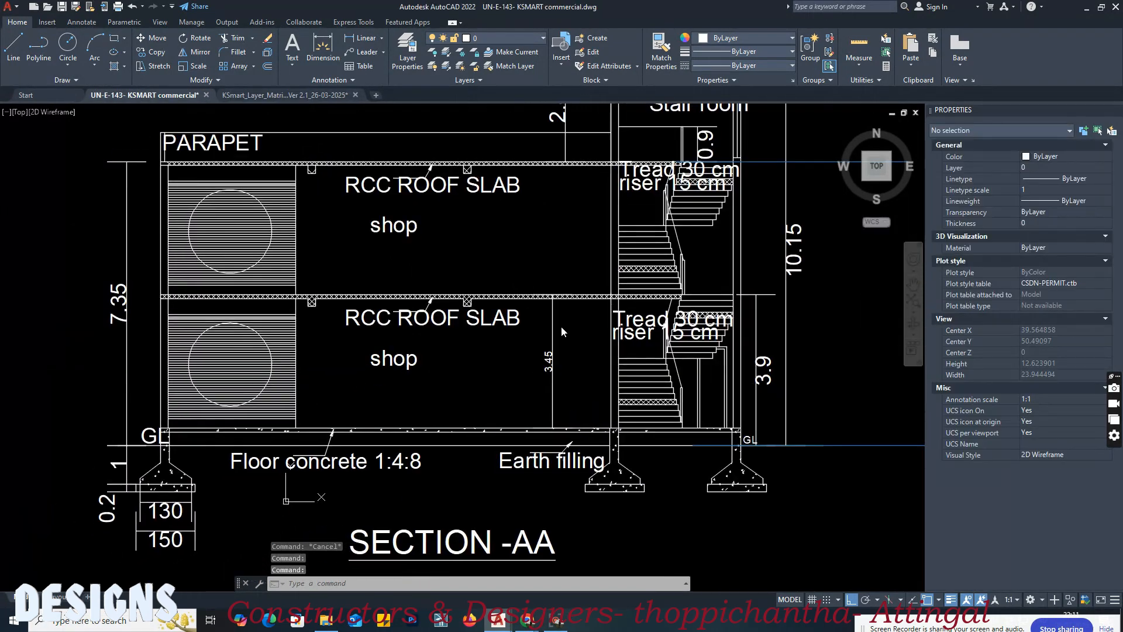
scroll(391, 439, "up", 7)
scroll(381, 414, "down", 5)
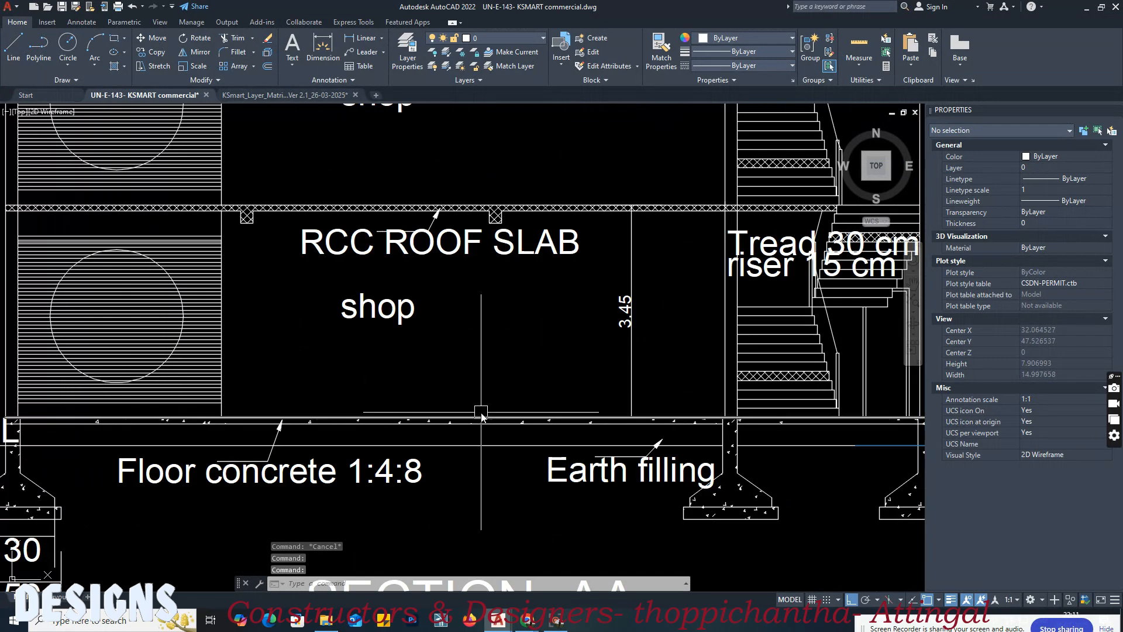
type("l")
key("Return")
scroll(481, 413, "up", 4)
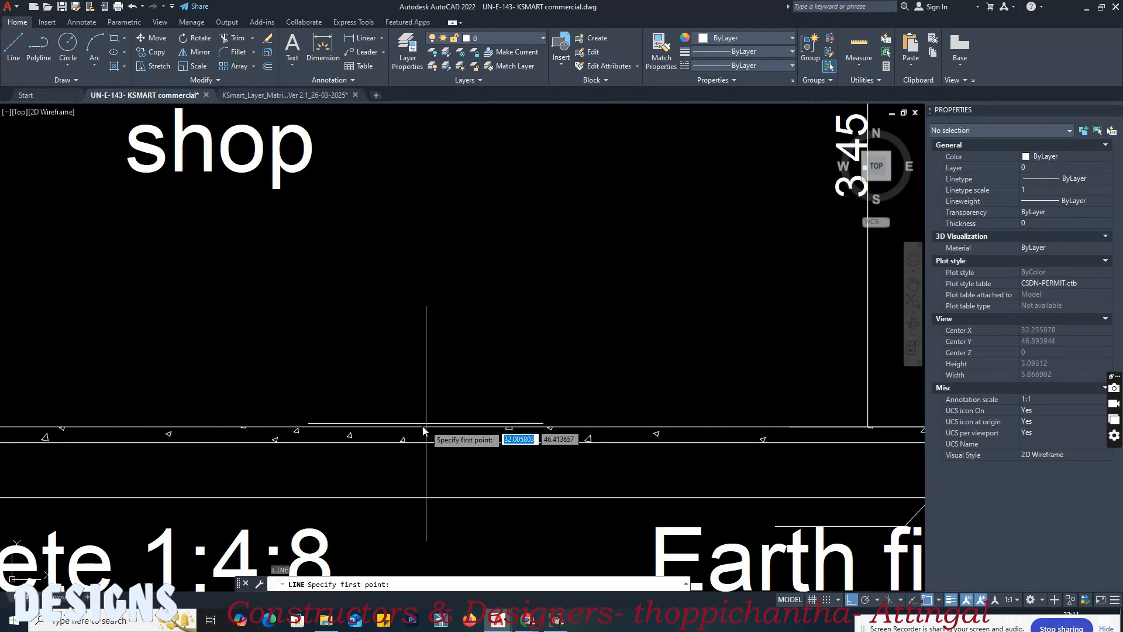
left_click(392, 436)
scroll(380, 440, "down", 2)
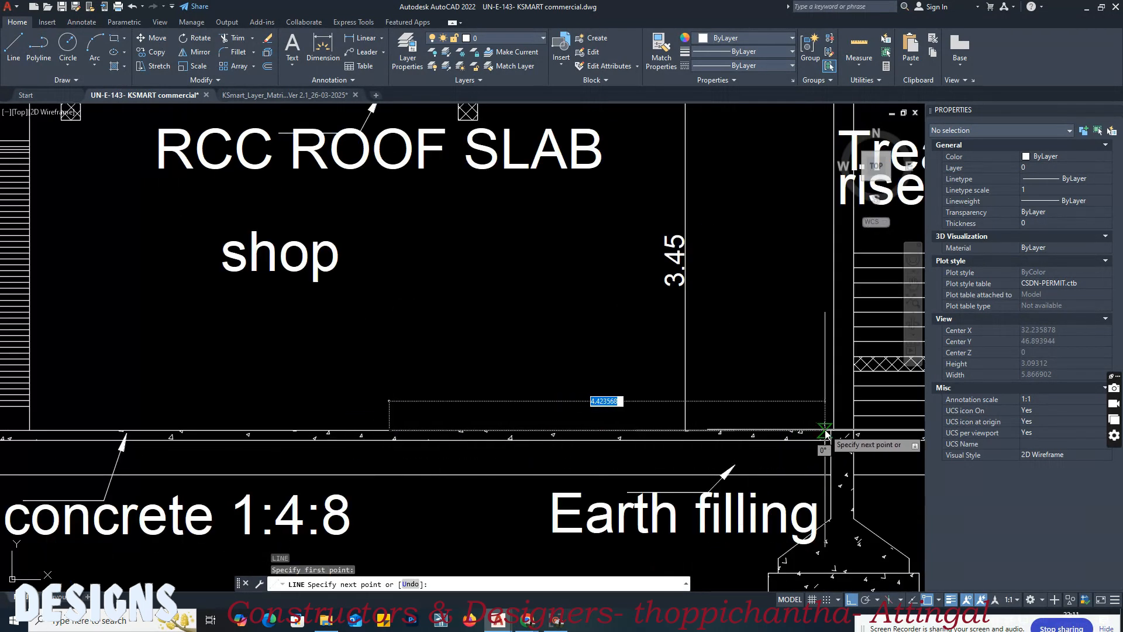
left_click(831, 432)
key("Return")
scroll(630, 373, "down", 3)
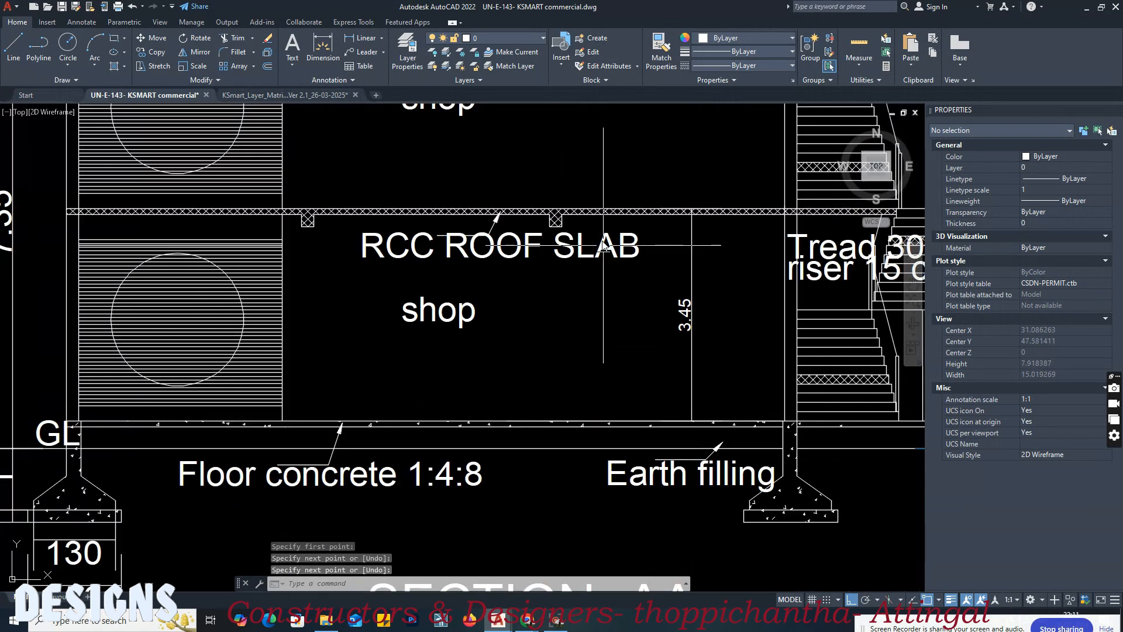
scroll(580, 217, "up", 5)
key("Return")
left_click(520, 236)
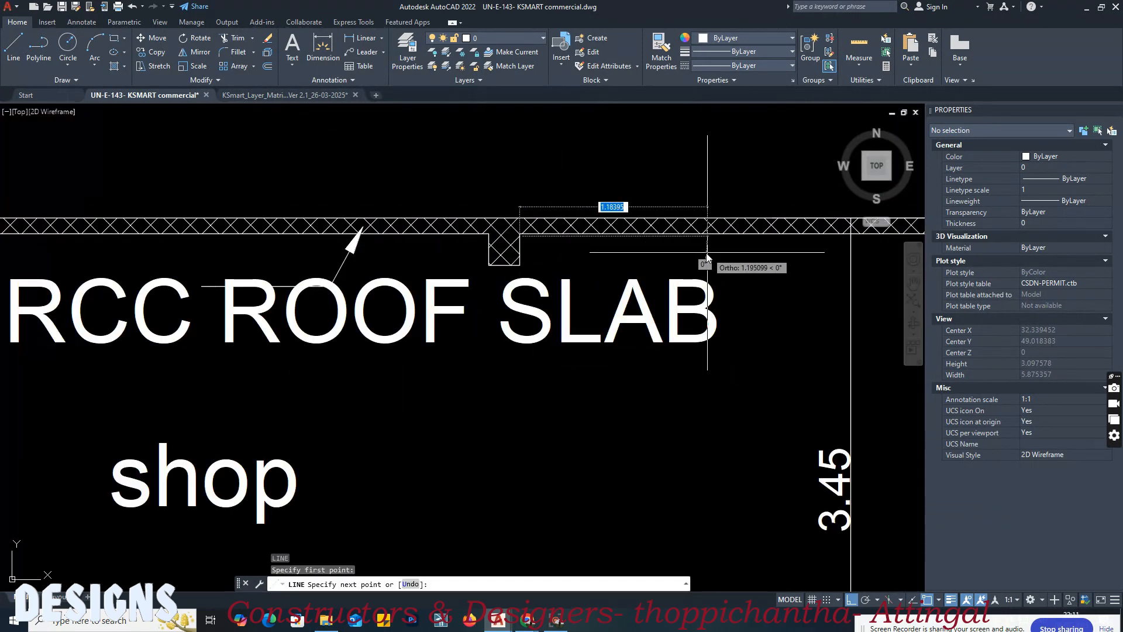
key("Return")
scroll(529, 237, "up", 5)
key("Return")
left_click(371, 231)
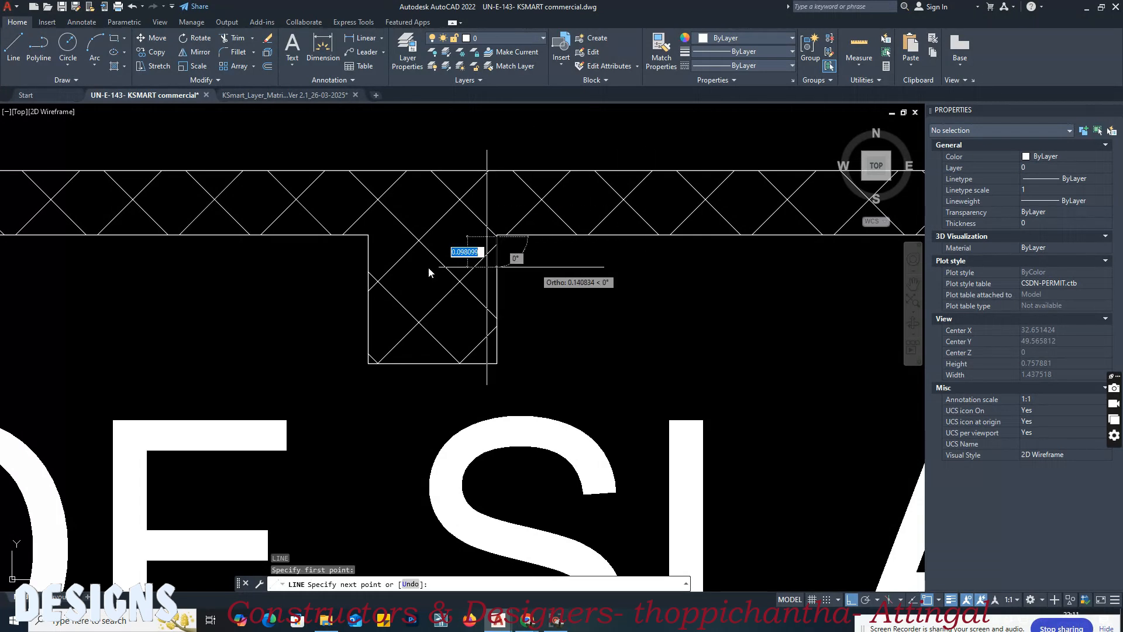
scroll(431, 267, "down", 5)
scroll(476, 313, "up", 10)
key("Escape")
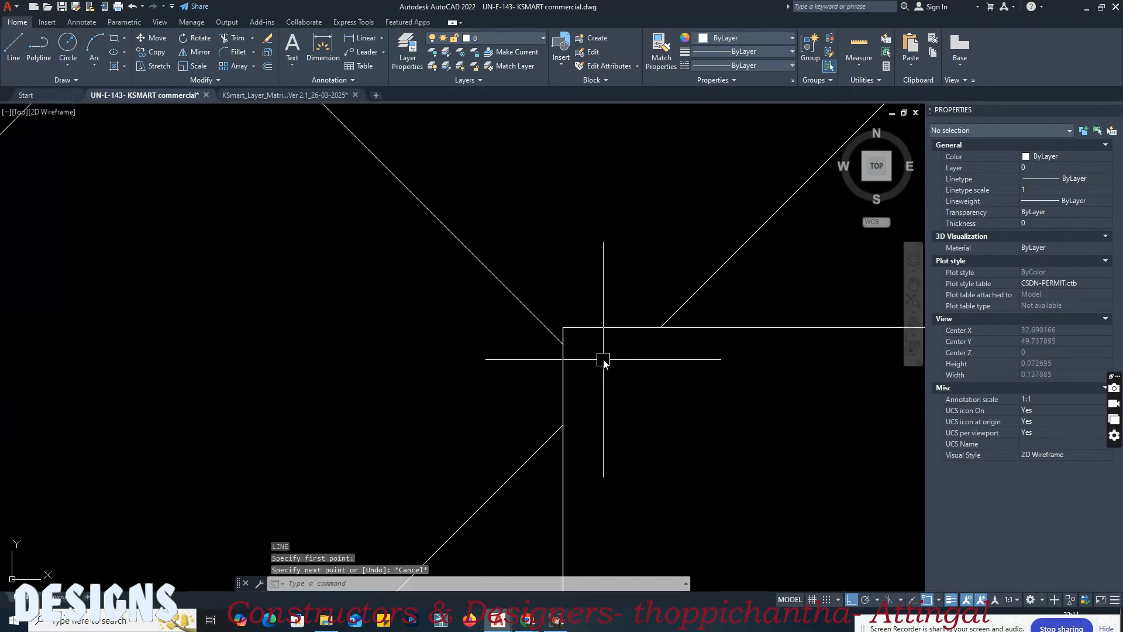
Step: Draw a horizontal ceiling level line along the underside of the ground floor's roof slab, starting at the beam's inner corner
key("Return")
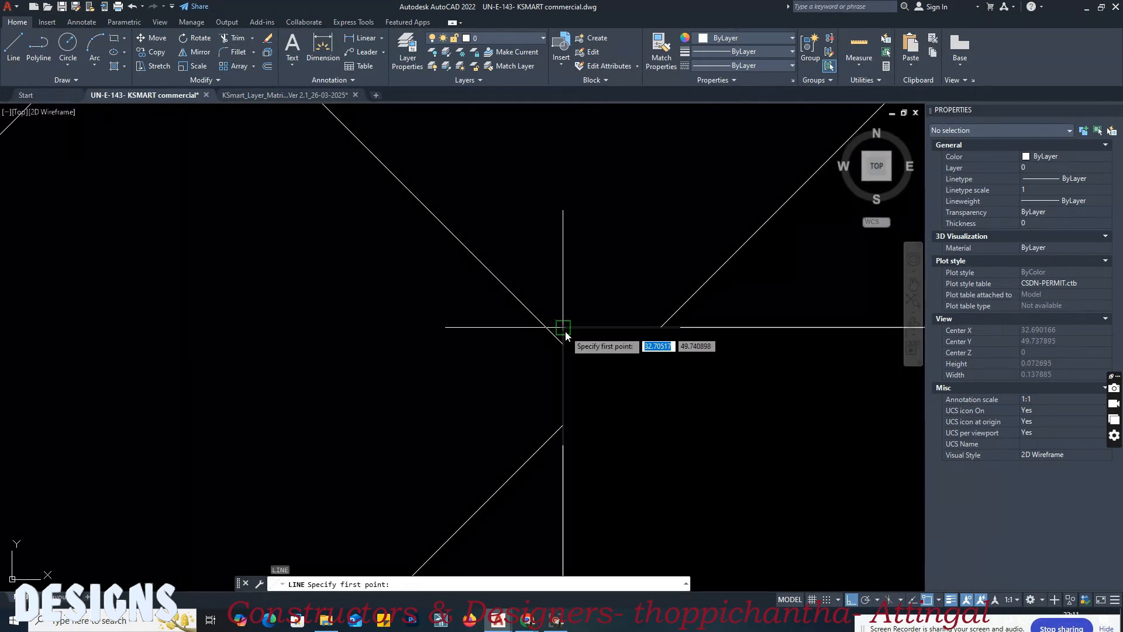
left_click(564, 329)
scroll(342, 327, "down", 5)
scroll(571, 313, "up", 1)
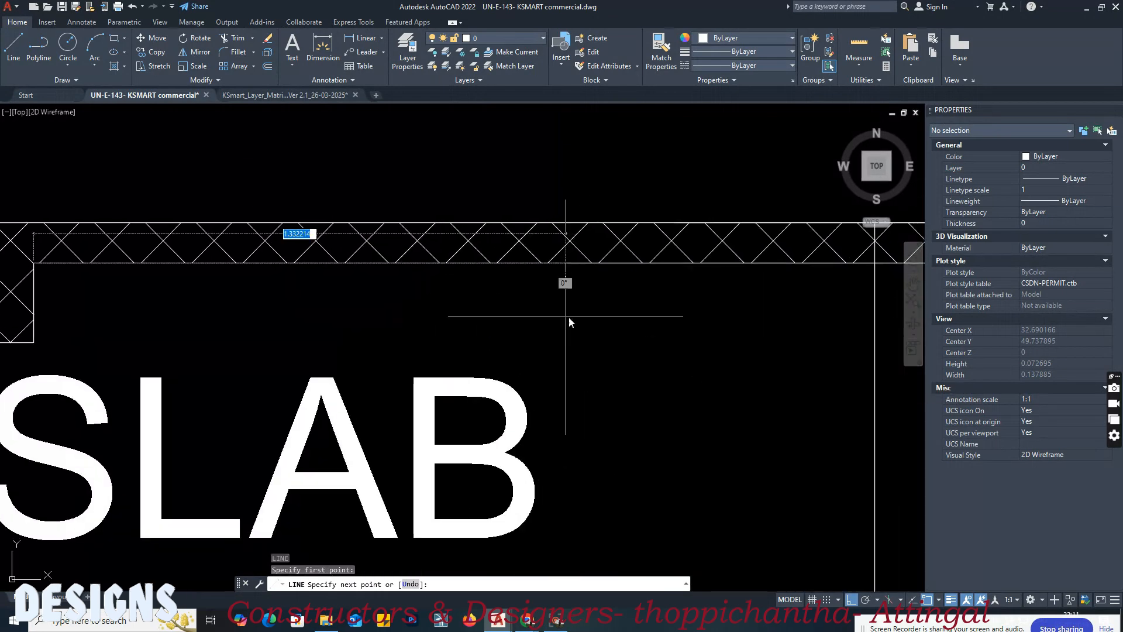
left_click(754, 332)
key("Return")
Step: Draw a horizontal floor level line along the top of the slab between the two shop floors in Section AA
scroll(641, 307, "down", 2)
scroll(470, 276, "up", 1)
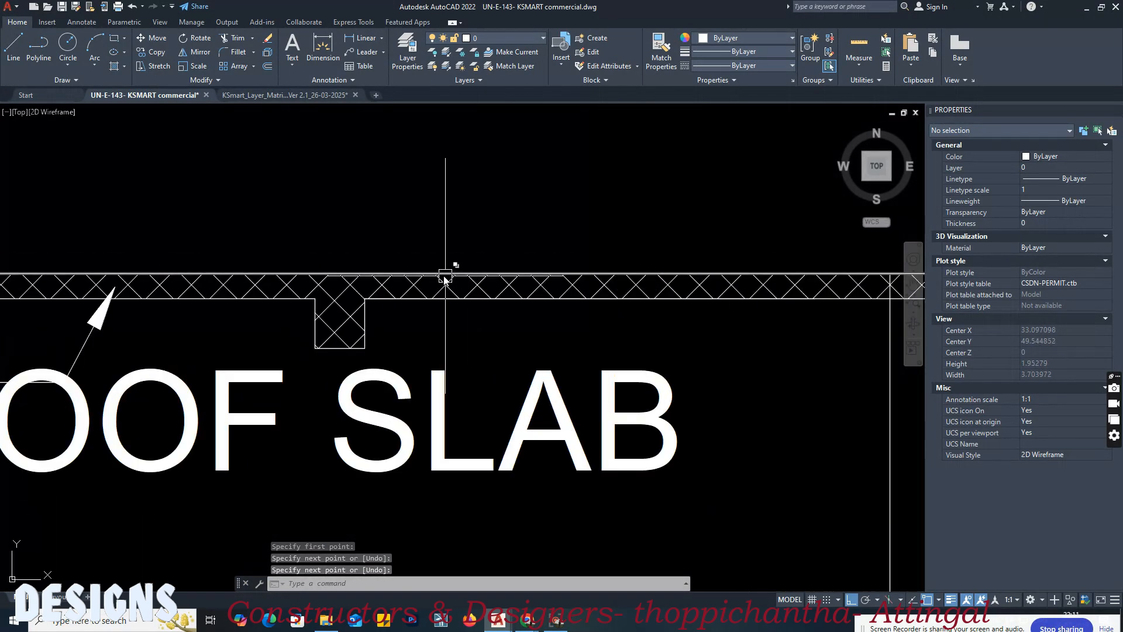
key("Return")
scroll(440, 279, "up", 4)
left_click(442, 273)
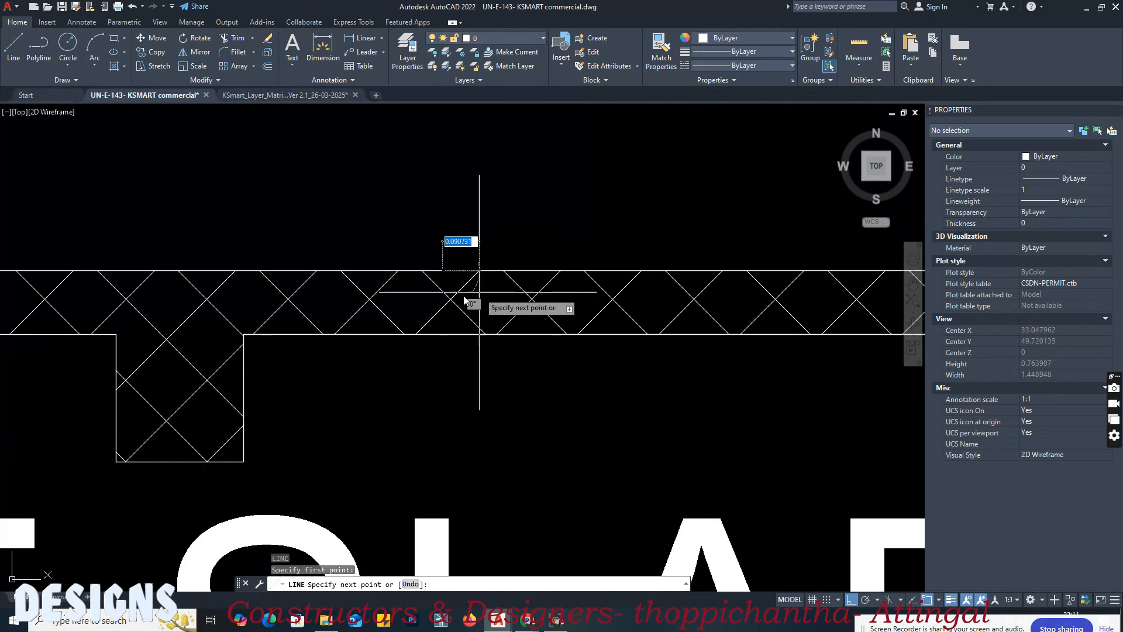
scroll(514, 296, "down", 8)
left_click(649, 295)
key("Return")
Step: Draw a horizontal ceiling level line along the underside of the upper shop's roof slab, starting beside the beam
scroll(585, 241, "down", 3)
scroll(574, 241, "up", 3)
scroll(574, 241, "up", 8)
key("Return")
left_click(354, 209)
scroll(618, 250, "down", 6)
left_click(626, 244)
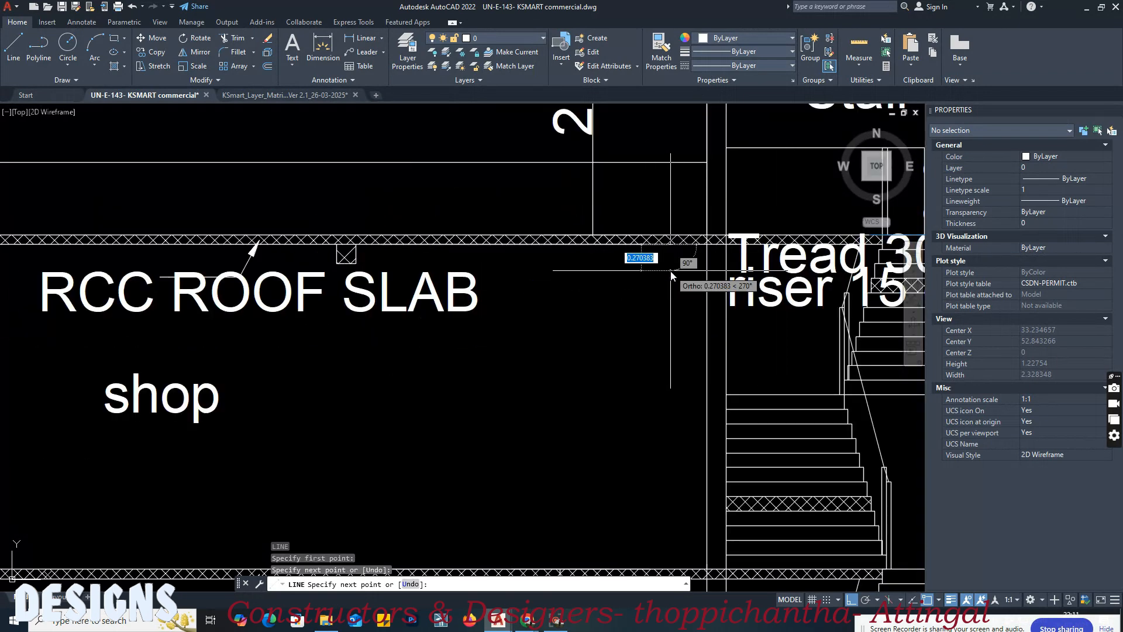
key("Return")
Step: Match the matrix's FLOOR LEVEL sample for Block 01, Floor 0, column 1 onto the ground floor line in Section AA
left_click(284, 96)
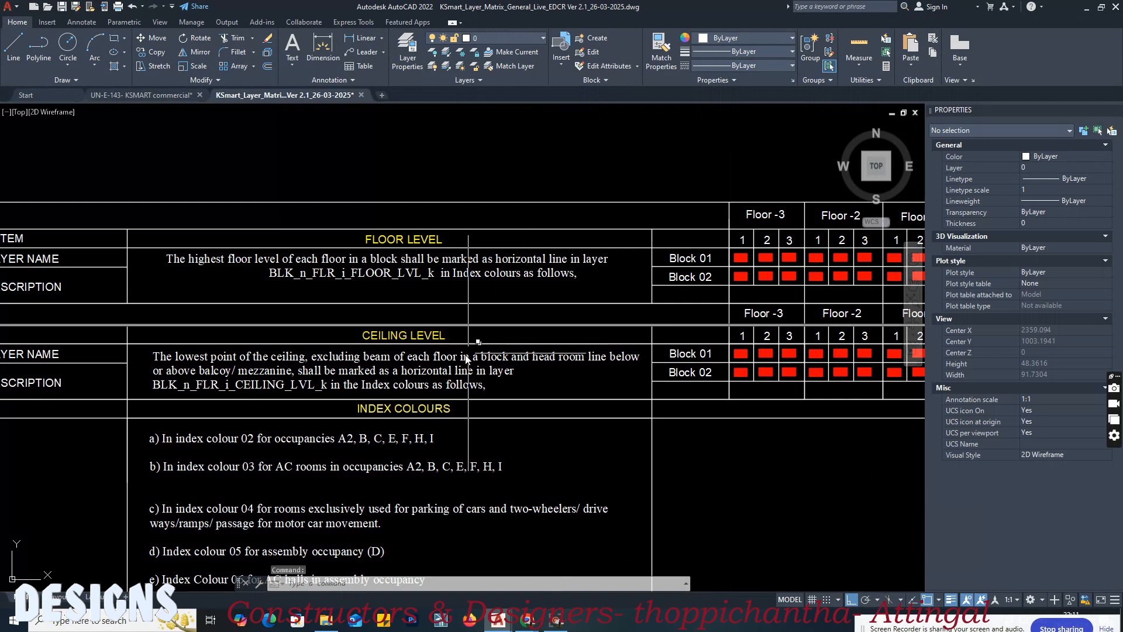
scroll(488, 348, "down", 3)
scroll(571, 278, "up", 5)
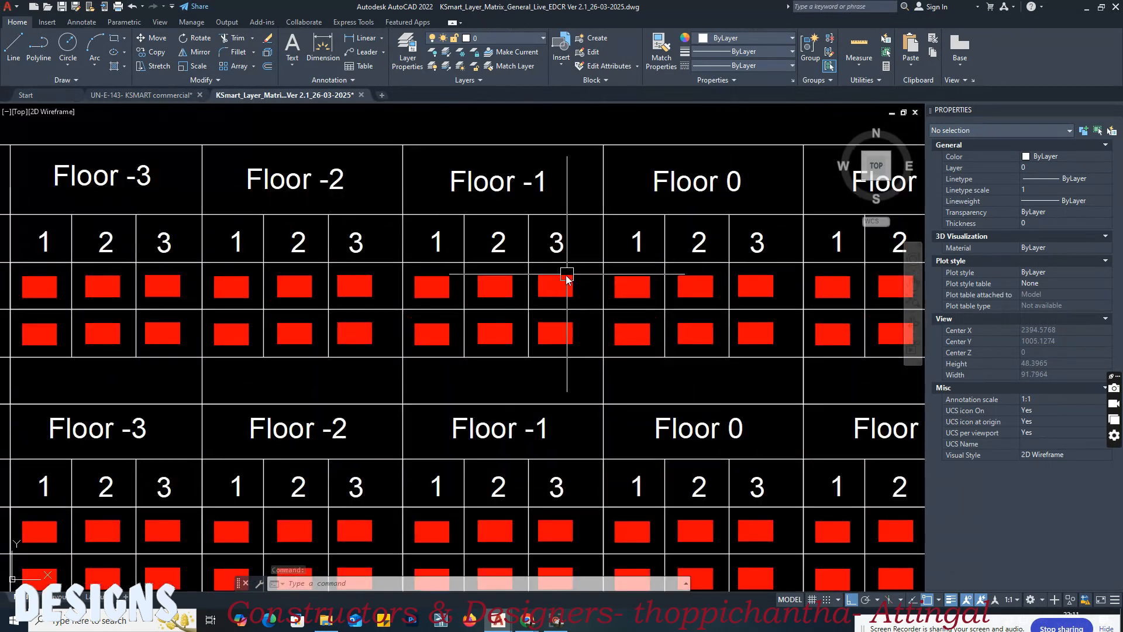
middle_click_drag(601, 275, 419, 296)
scroll(427, 293, "up", 2)
type("a")
key("Return")
left_click(414, 306)
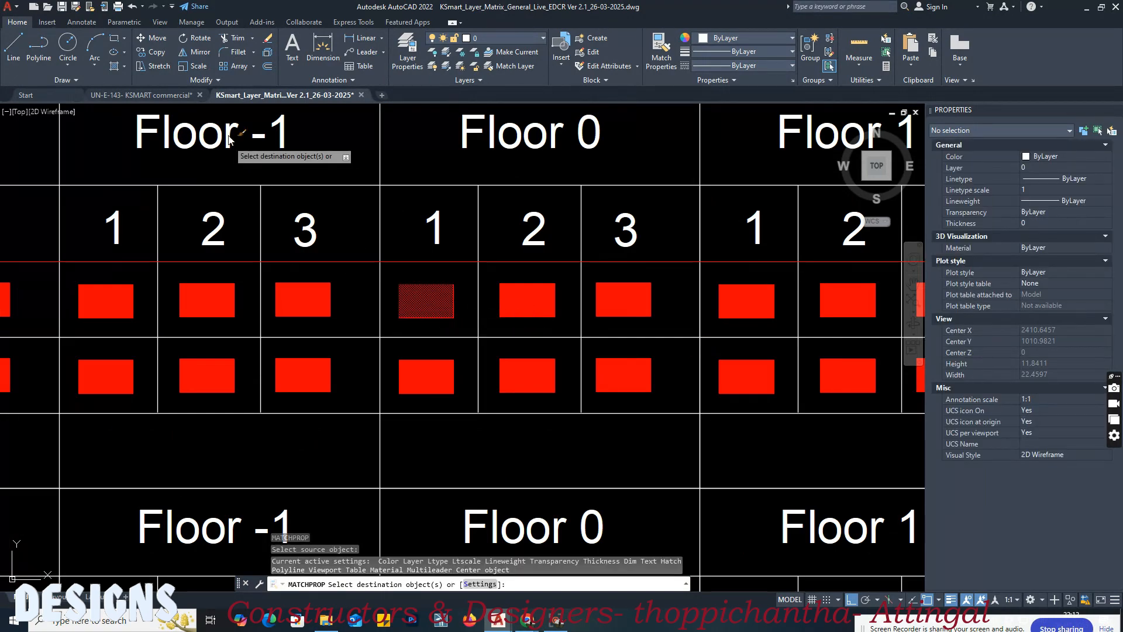
left_click(170, 96)
scroll(455, 195, "down", 8)
scroll(456, 195, "up", 8)
left_click(496, 247)
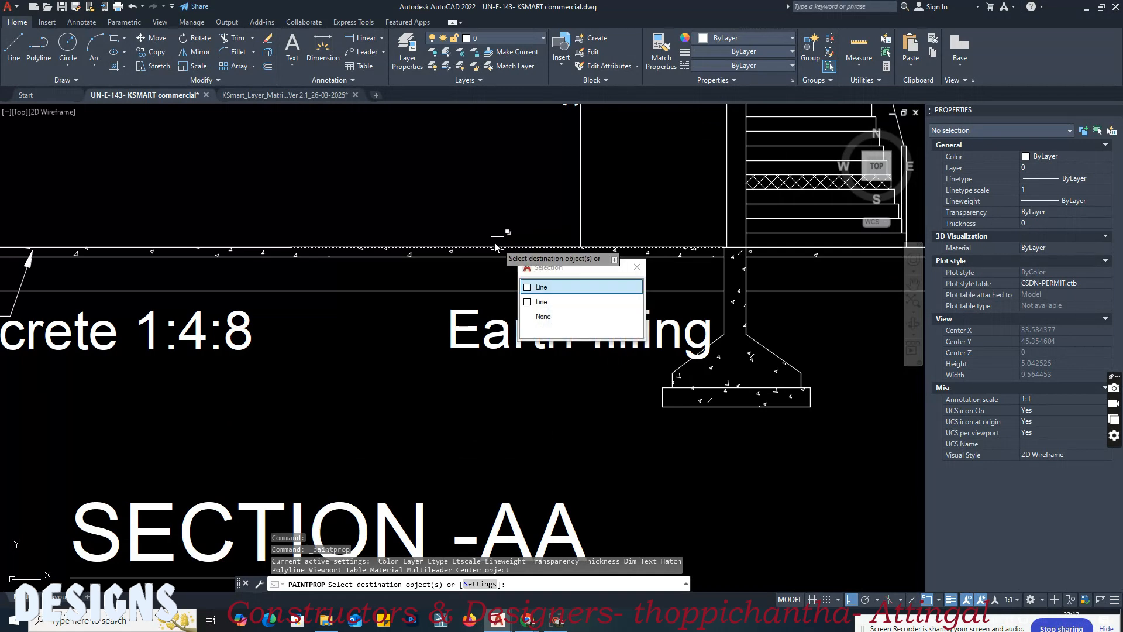
left_click(541, 287)
scroll(444, 348, "down", 2)
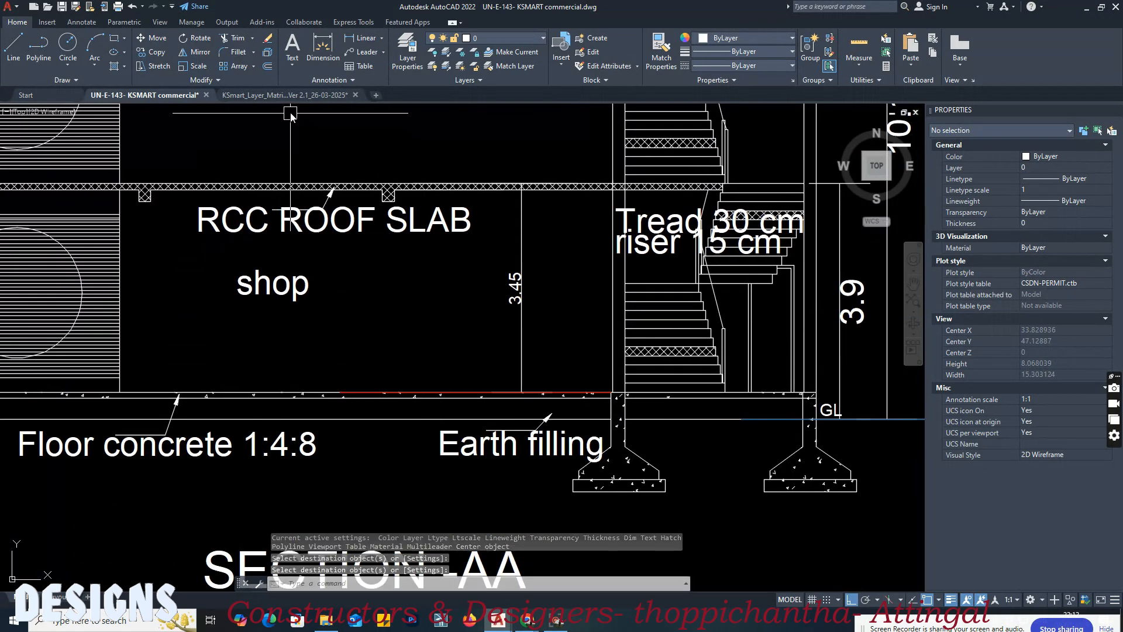
Step: Match the matrix's FLOOR LEVEL sample for Block 01, Floor 1, column 1 onto the line on top of Section AA's intermediate slab
left_click(286, 94)
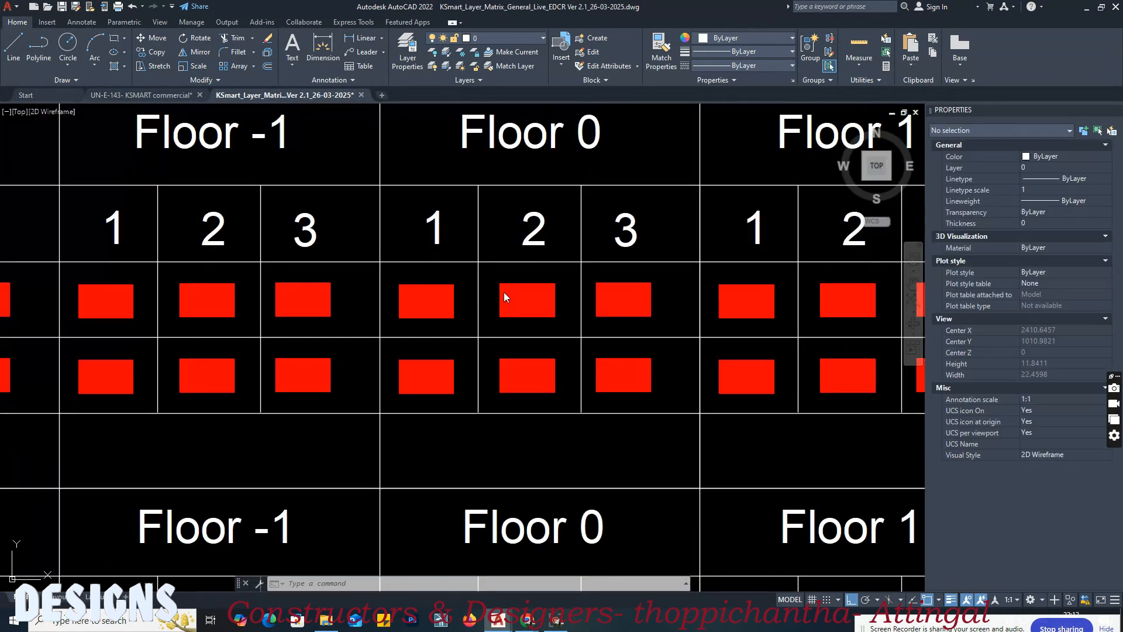
middle_click_drag(733, 310, 602, 318)
scroll(615, 317, "up", 2)
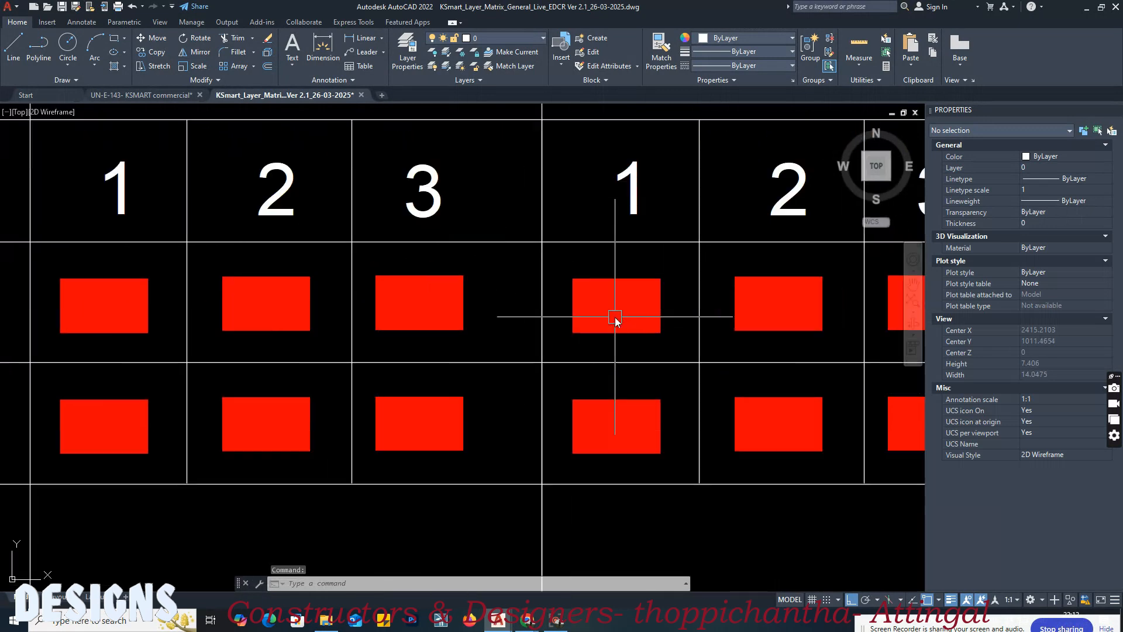
key("Return")
left_click(615, 318)
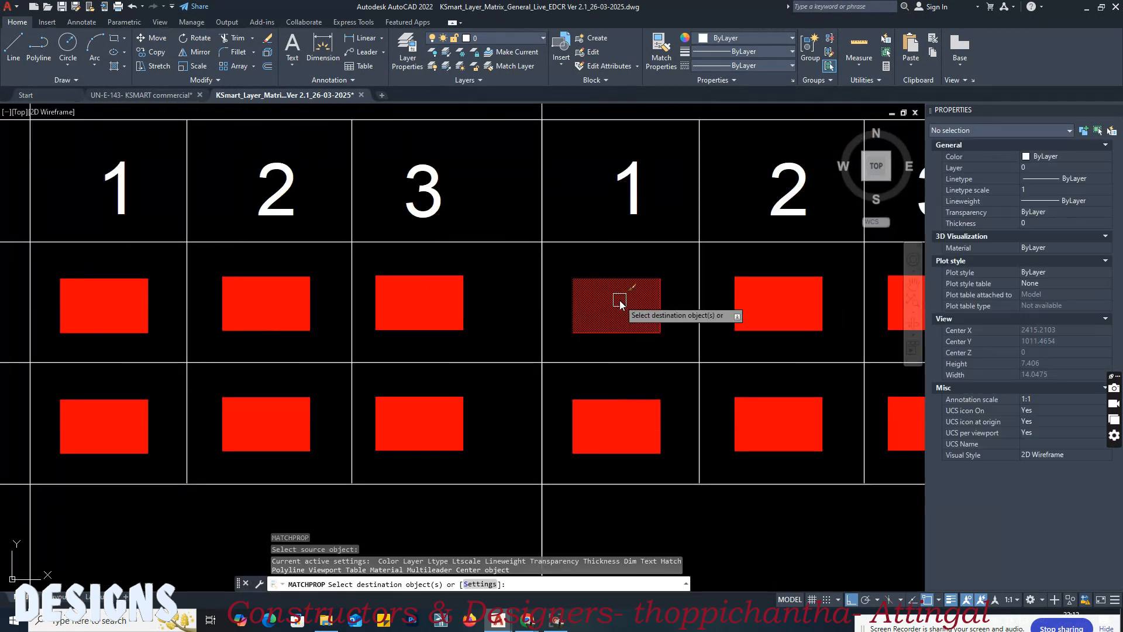
left_click(170, 96)
left_click(479, 186)
left_click(479, 184)
scroll(453, 158, "down", 2)
middle_click_drag(452, 156, 447, 179)
key("Return")
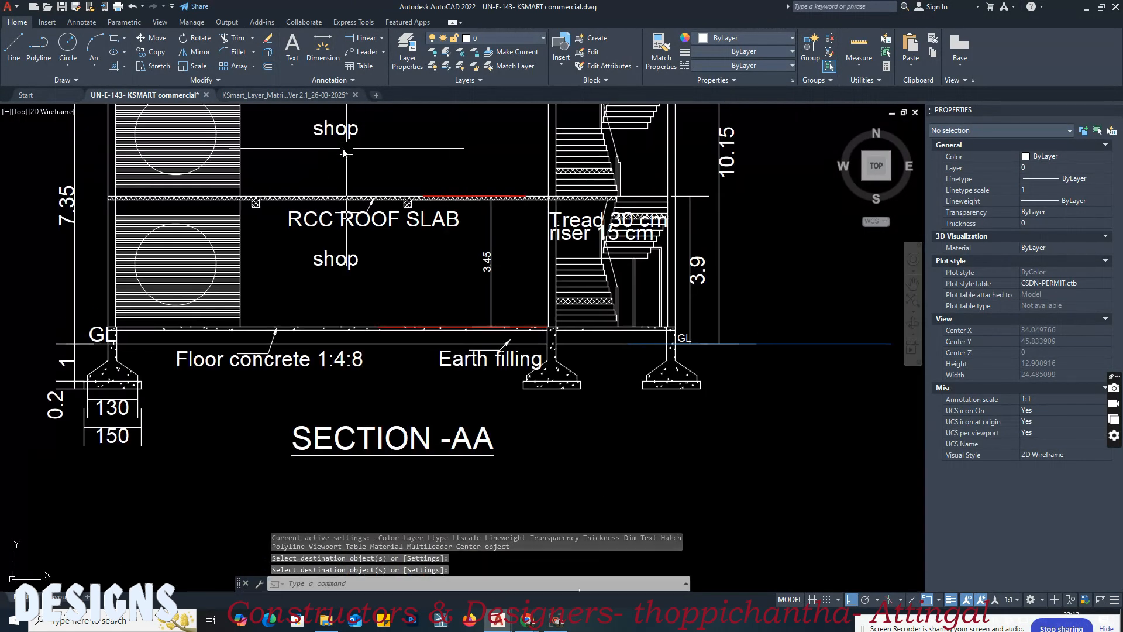
Step: Match the matrix's CEILING LEVEL sample for Block 01, Floor 0, column 1 onto the line under Section AA's intermediate slab
left_click(309, 96)
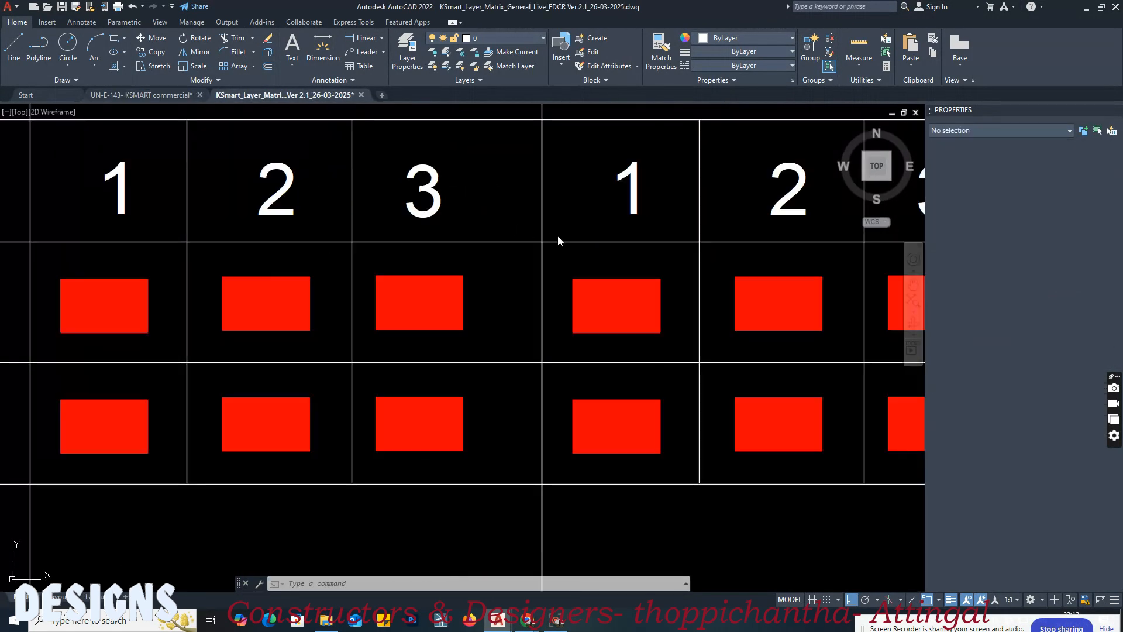
scroll(551, 237, "down", 5)
mouse_move(204, 345)
middle_mouse_down()
mouse_move(556, 333)
mouse_move(425, 331)
middle_mouse_up()
middle_click_drag(611, 343, 538, 344)
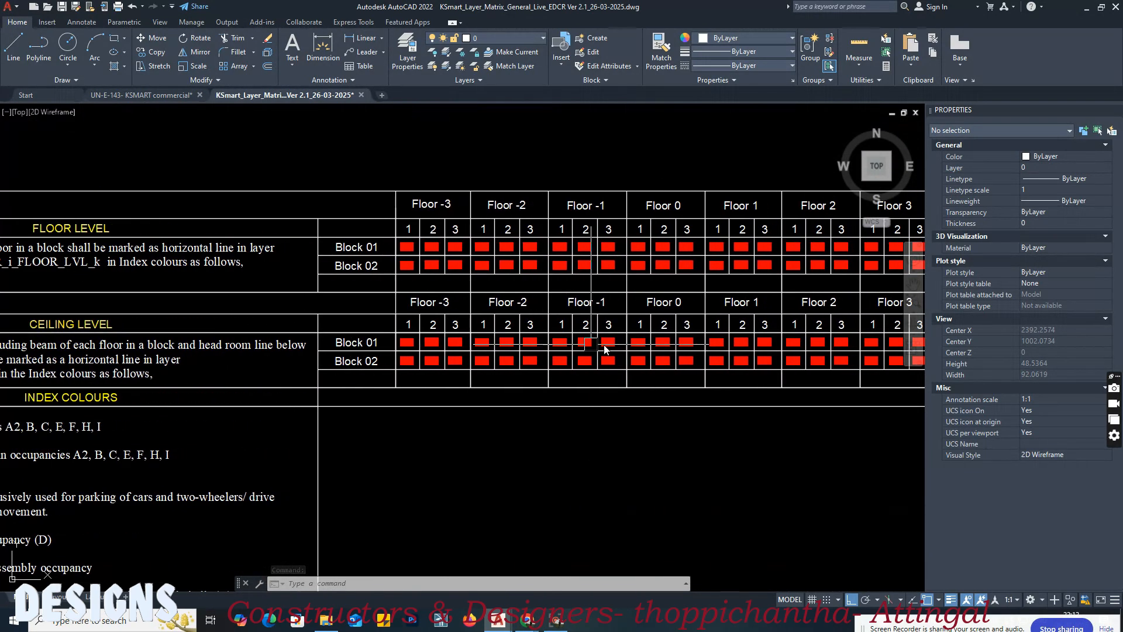
scroll(557, 350, "up", 4)
type("m")
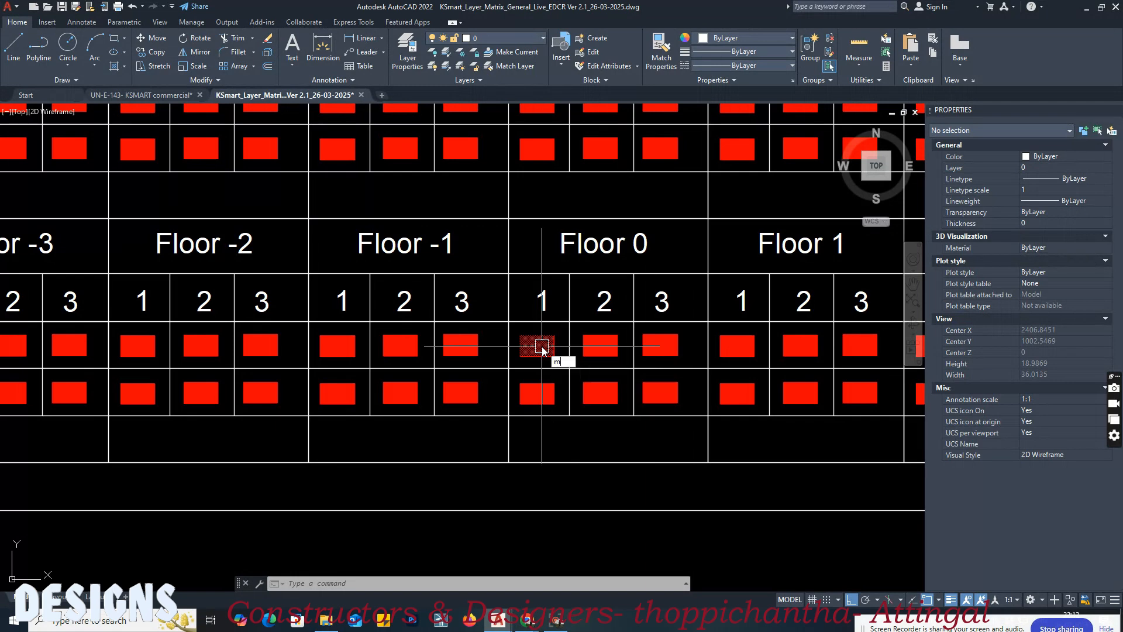
type("a")
key("Return")
left_click(541, 348)
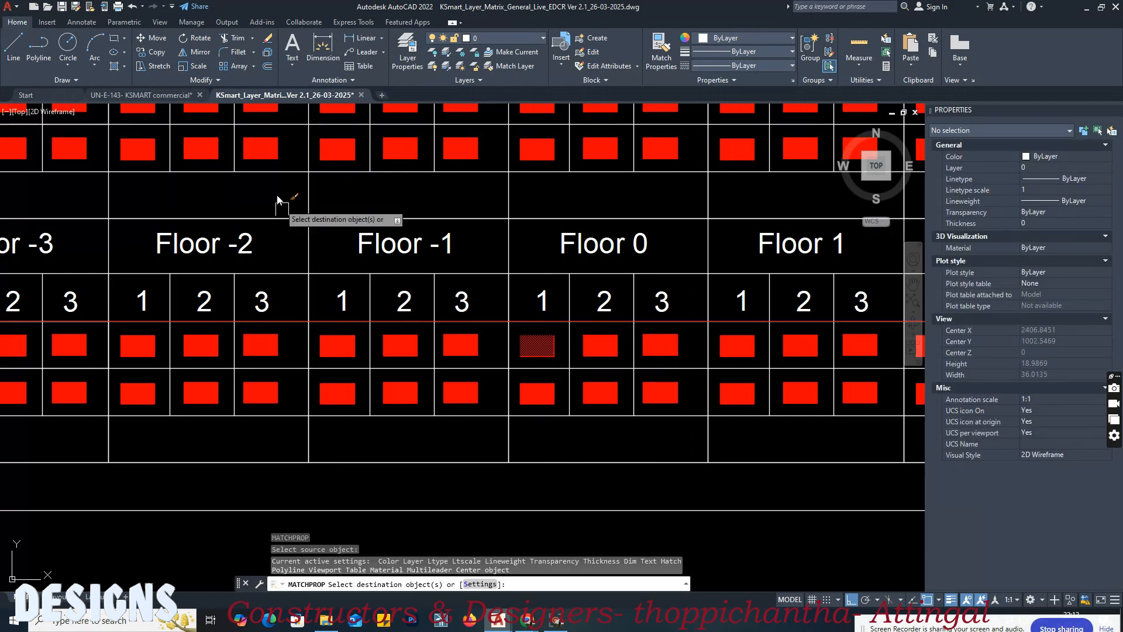
left_click(173, 95)
scroll(414, 345, "up", 5)
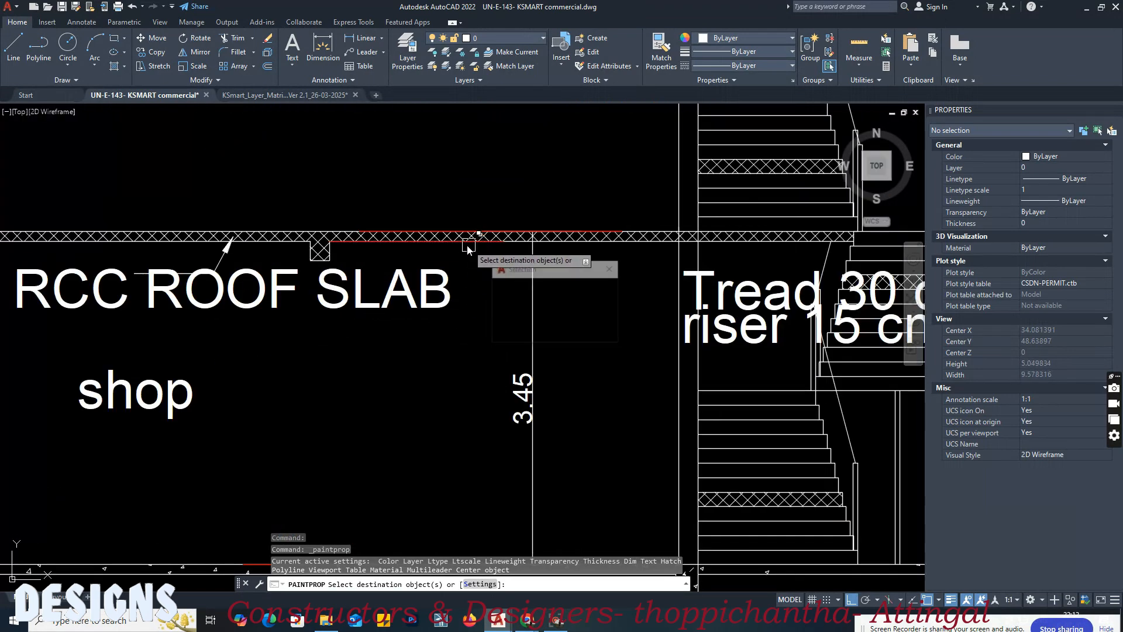
scroll(468, 278, "down", 2)
middle_click_drag(440, 201, 458, 358)
key("Return")
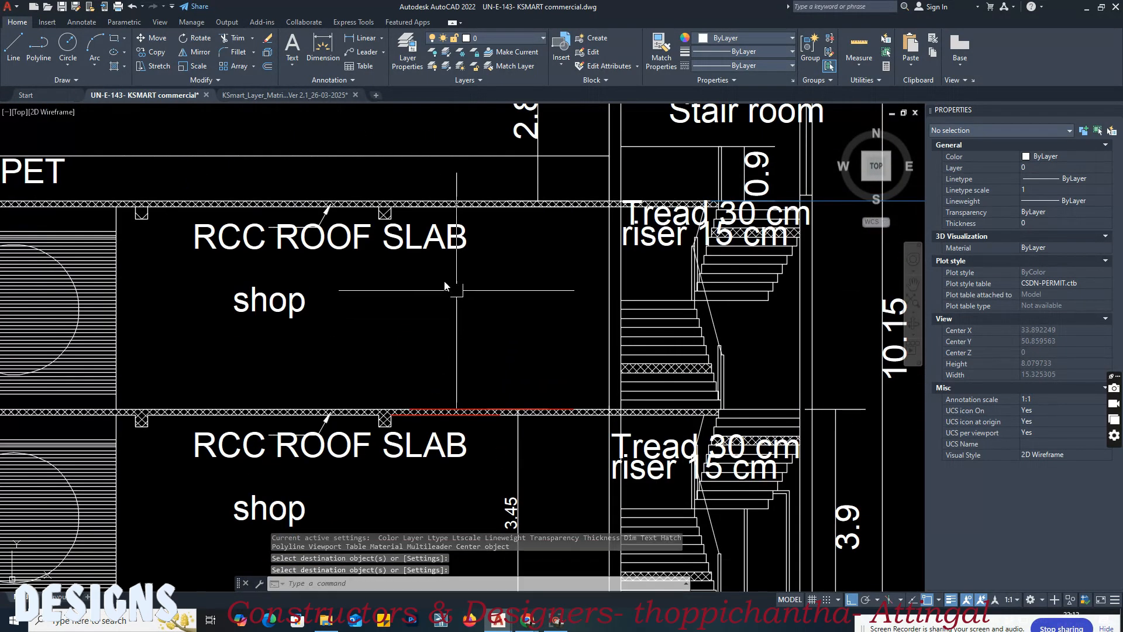
Step: Match the matrix's CEILING LEVEL sample for Block 01, Floor 1, column 1 onto the line under Section AA's upper roof slab
left_click(269, 95)
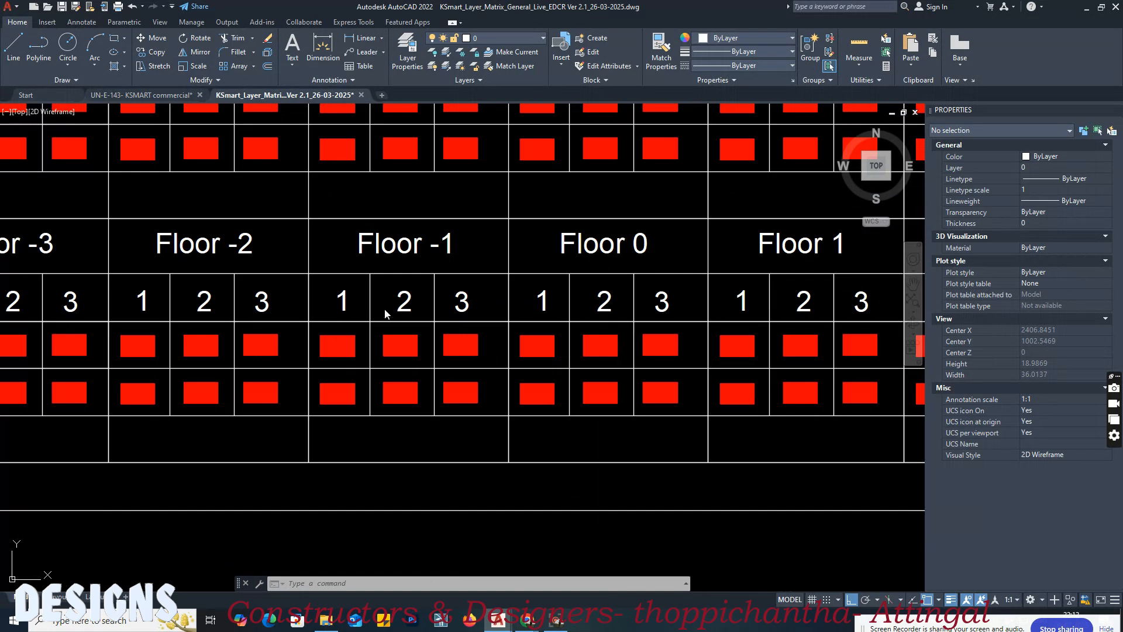
middle_click_drag(750, 310, 643, 310)
scroll(642, 337, "up", 2)
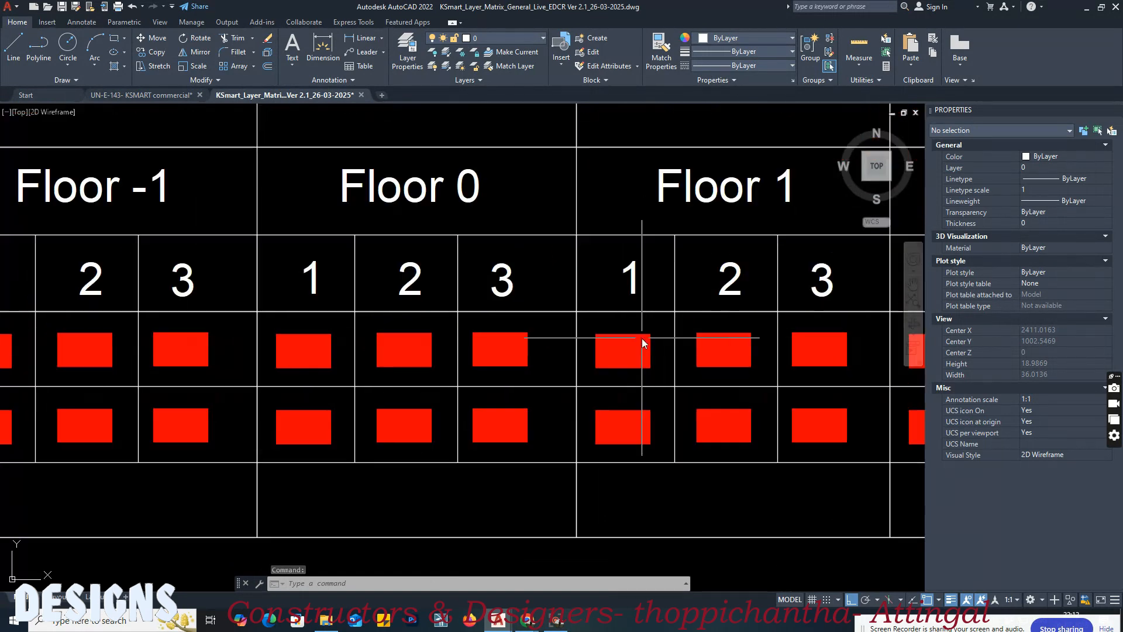
key("Return")
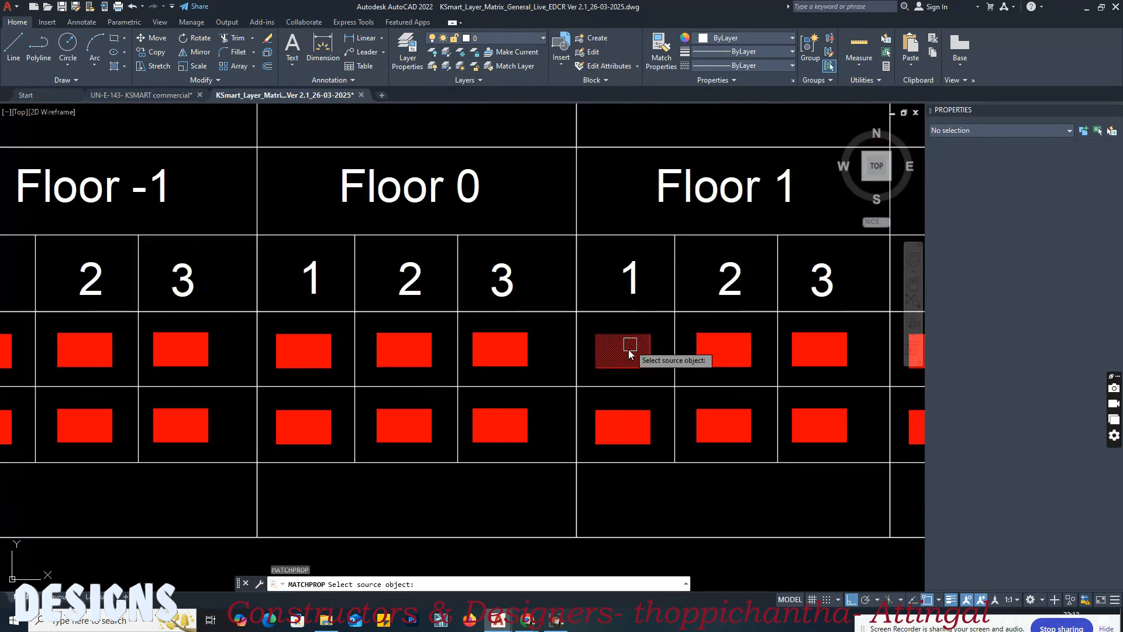
left_click(630, 351)
left_click(189, 96)
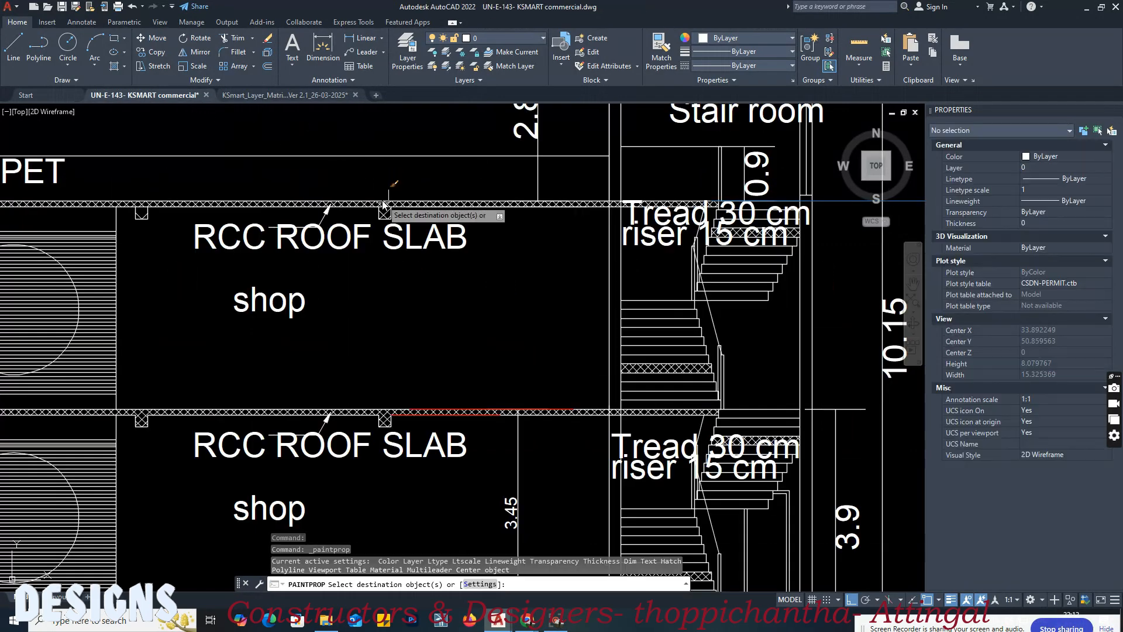
scroll(441, 200, "up", 4)
left_click(429, 196)
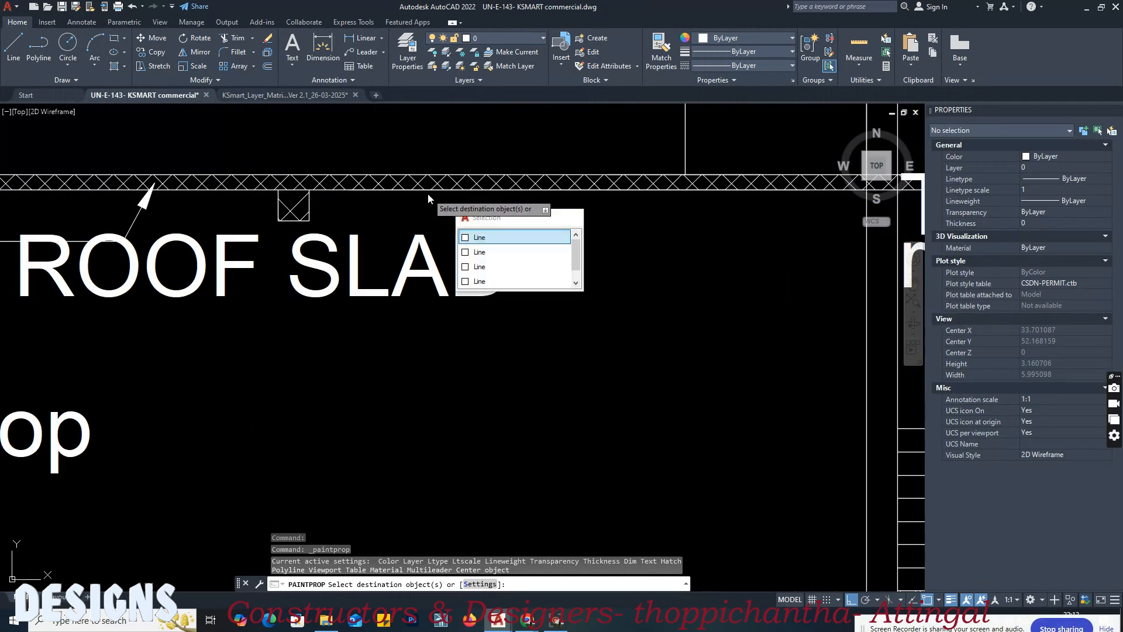
key("Return")
scroll(406, 192, "down", 8)
key("Return")
Step: Check the layer matrix's ceiling level index colour rules for the different occupancies
left_click(298, 95)
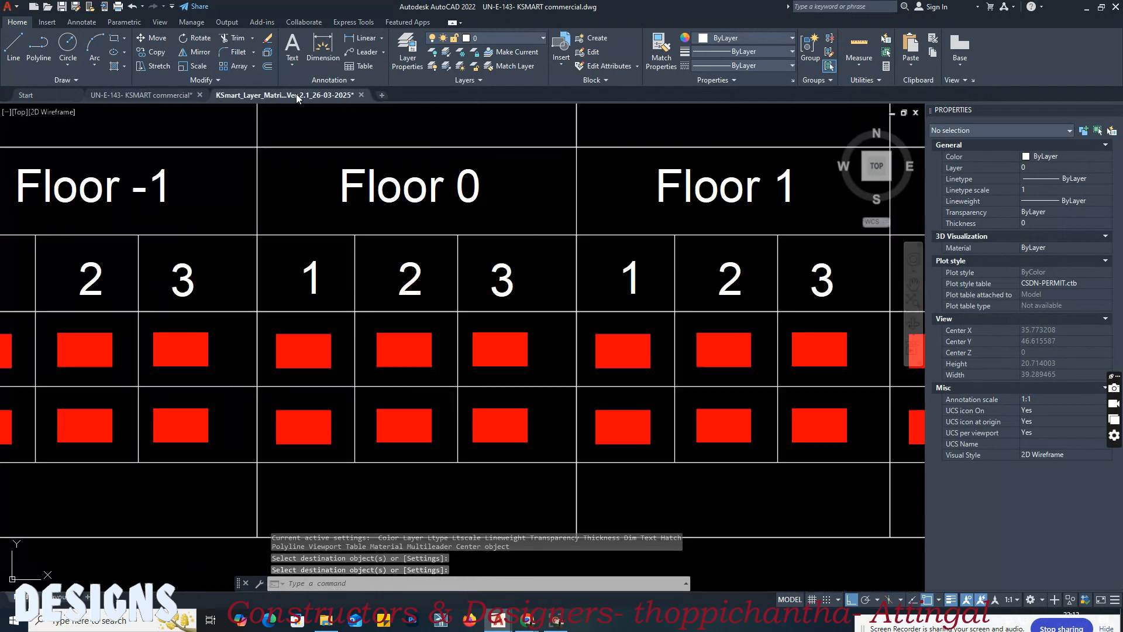
scroll(562, 242, "down", 10)
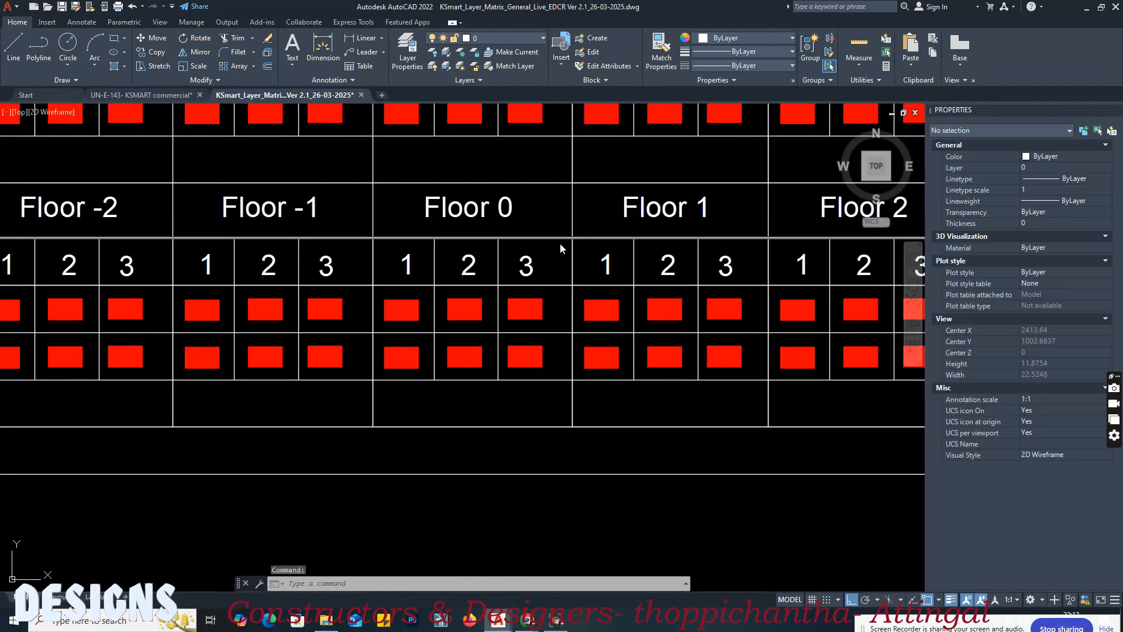
scroll(342, 275, "up", 3)
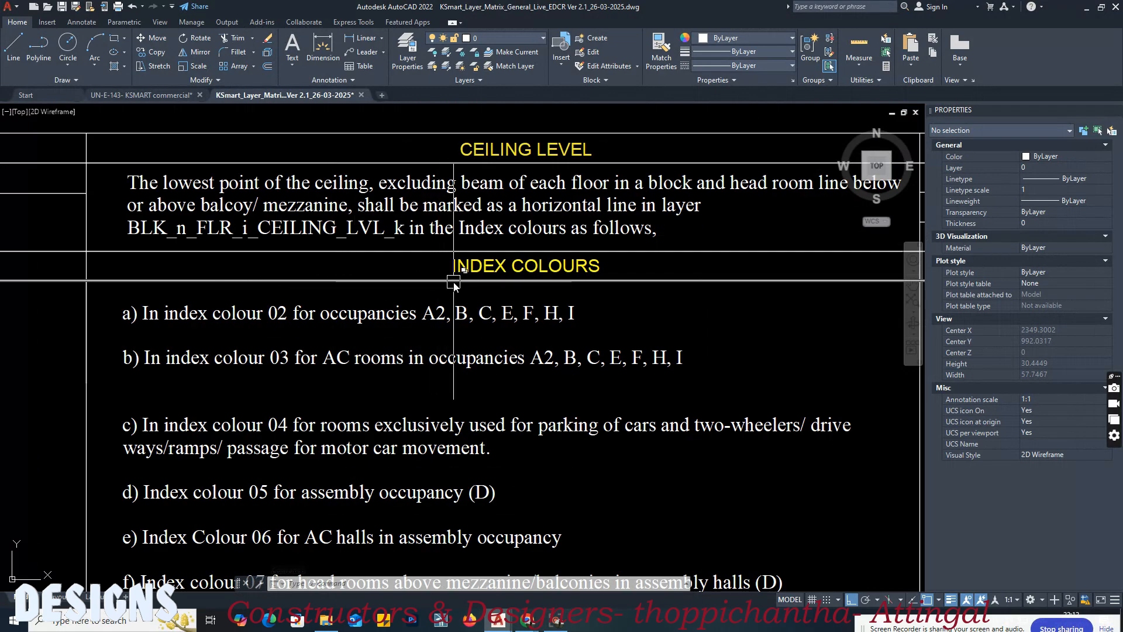
middle_click_drag(196, 330, 260, 309)
scroll(260, 308, "up", 2)
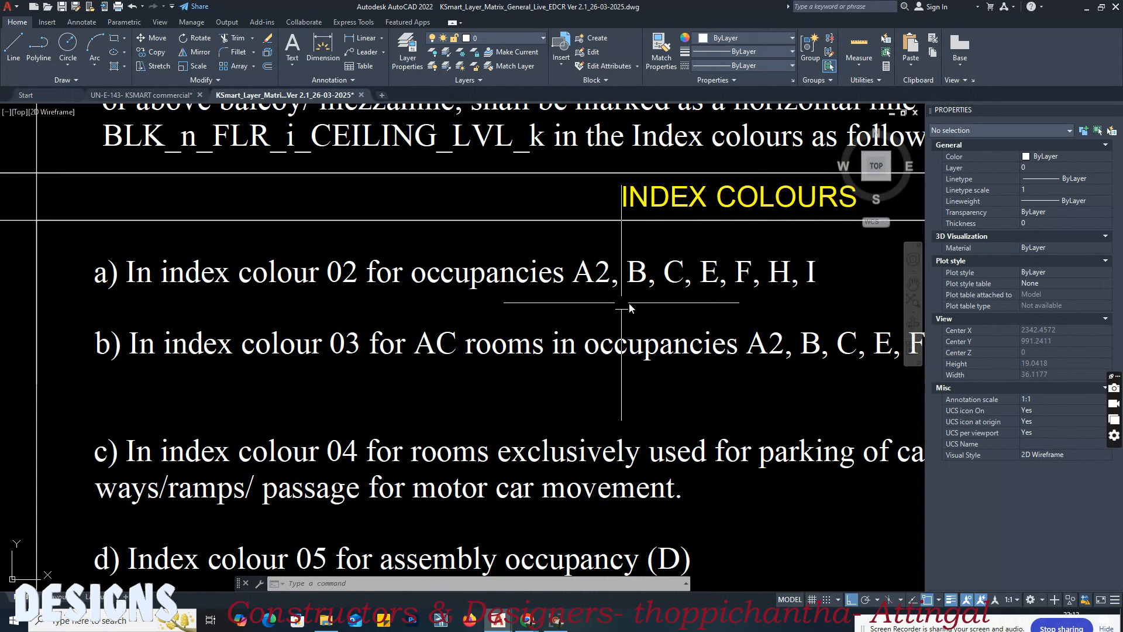
middle_click_drag(787, 296, 713, 286)
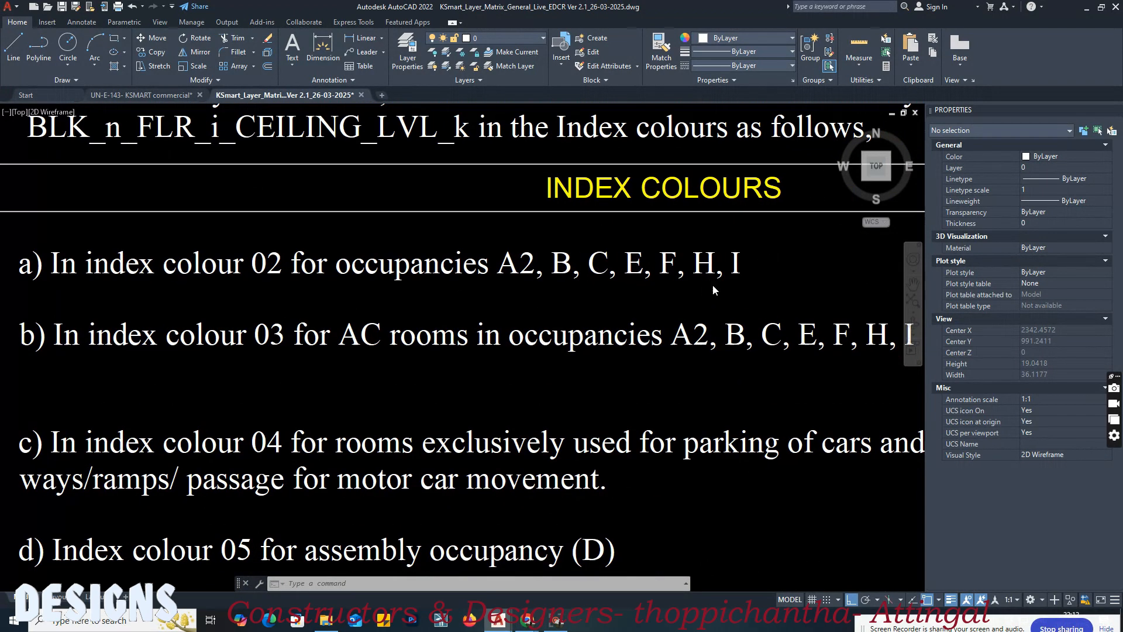
scroll(685, 295, "down", 2)
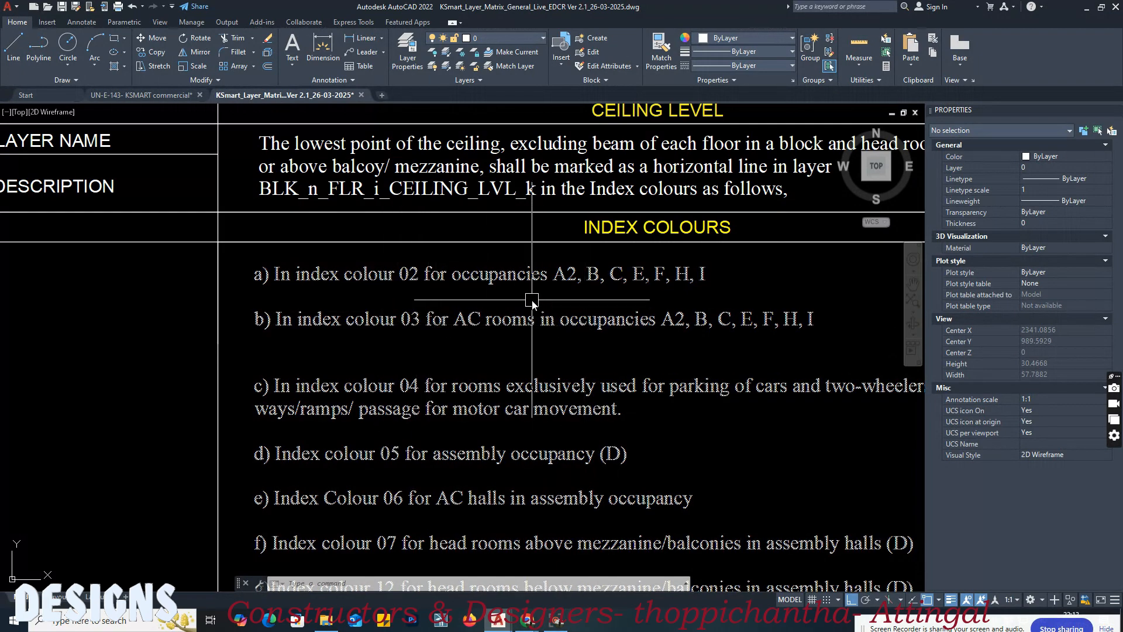
scroll(531, 299, "down", 5)
scroll(713, 305, "up", 7)
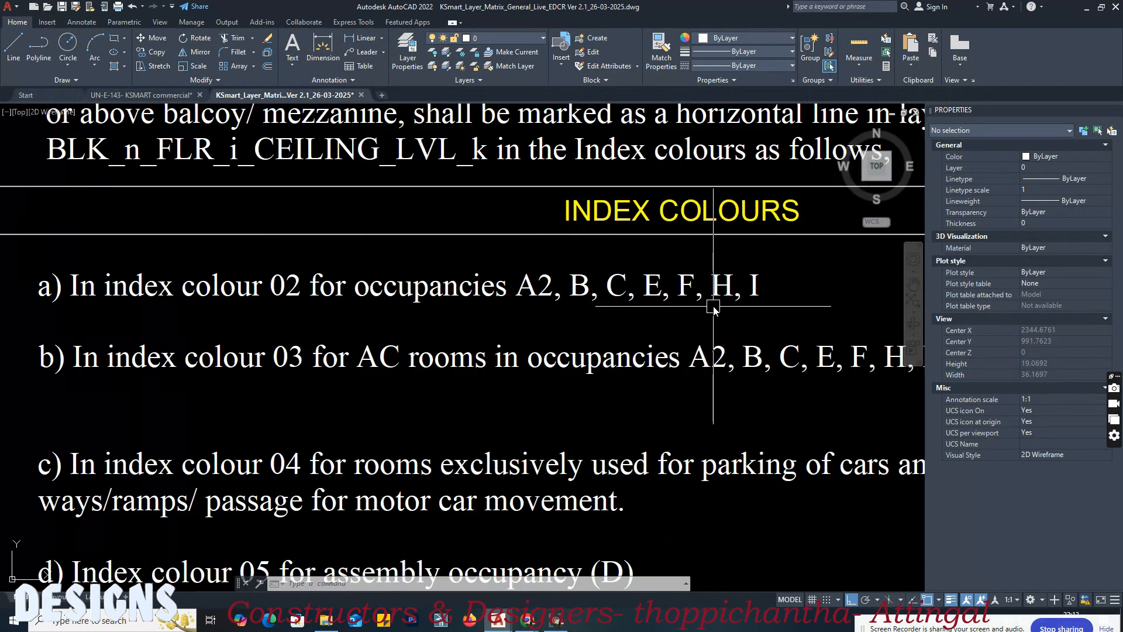
Step: Set the four floor and ceiling level lines in Section AA to Yellow and save the commercial drawing
left_click(176, 97)
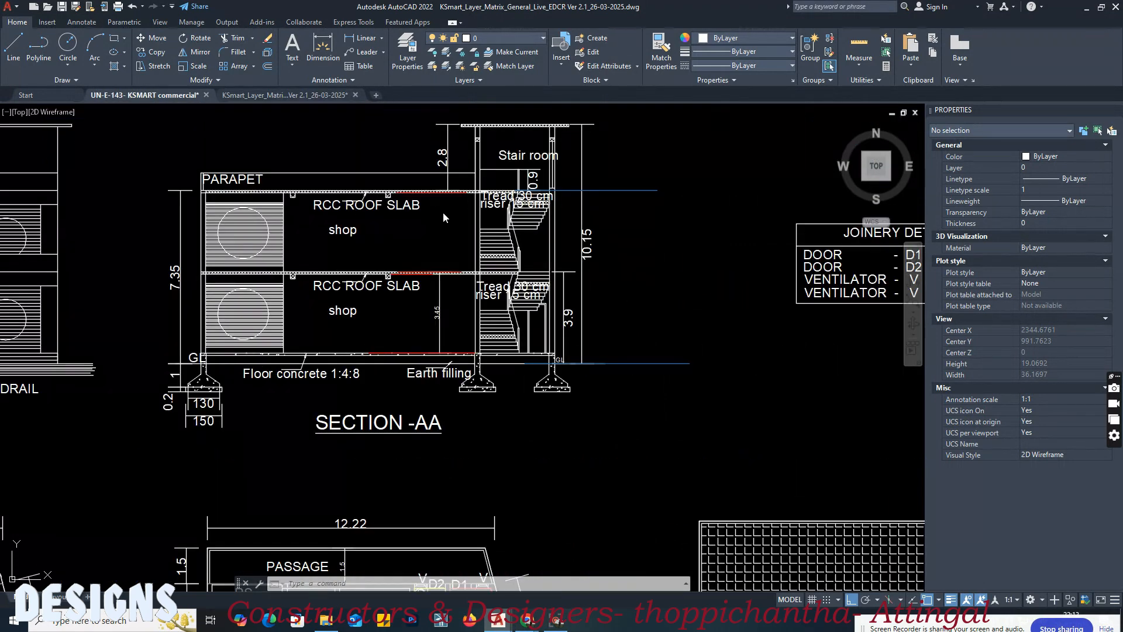
left_click(443, 217)
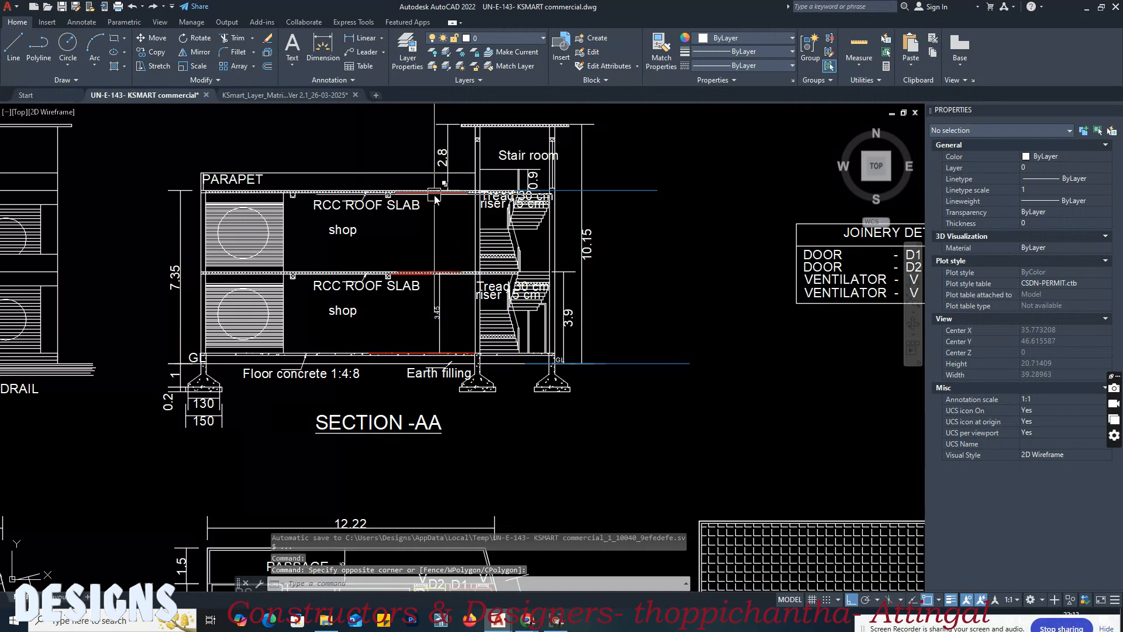
left_click(436, 199)
scroll(436, 199, "up", 4)
left_click(406, 278)
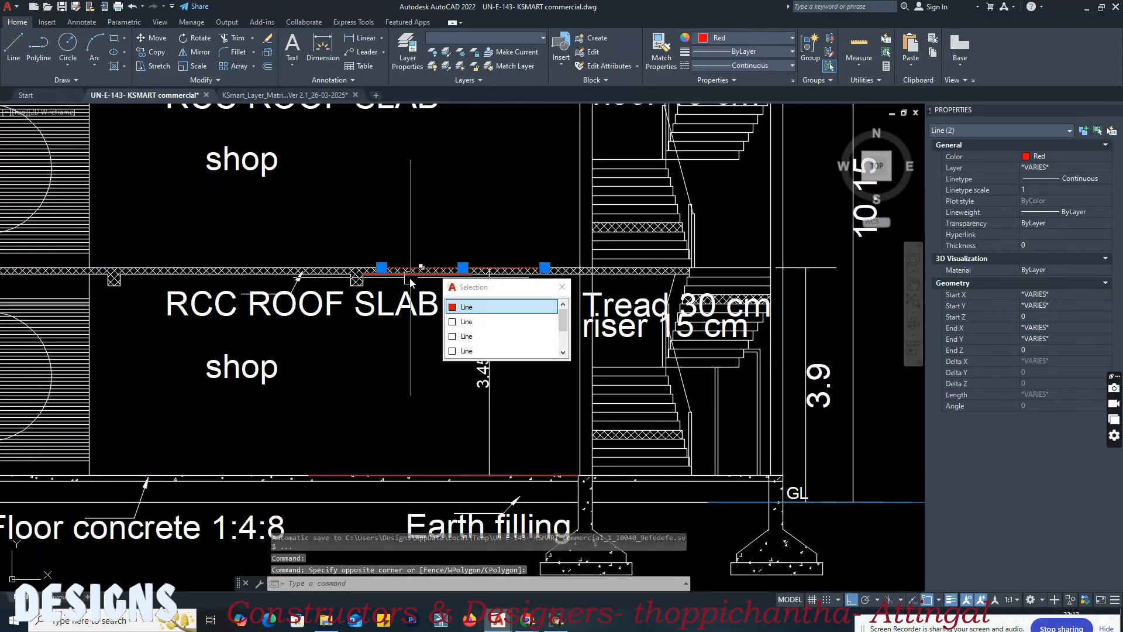
left_click(419, 474)
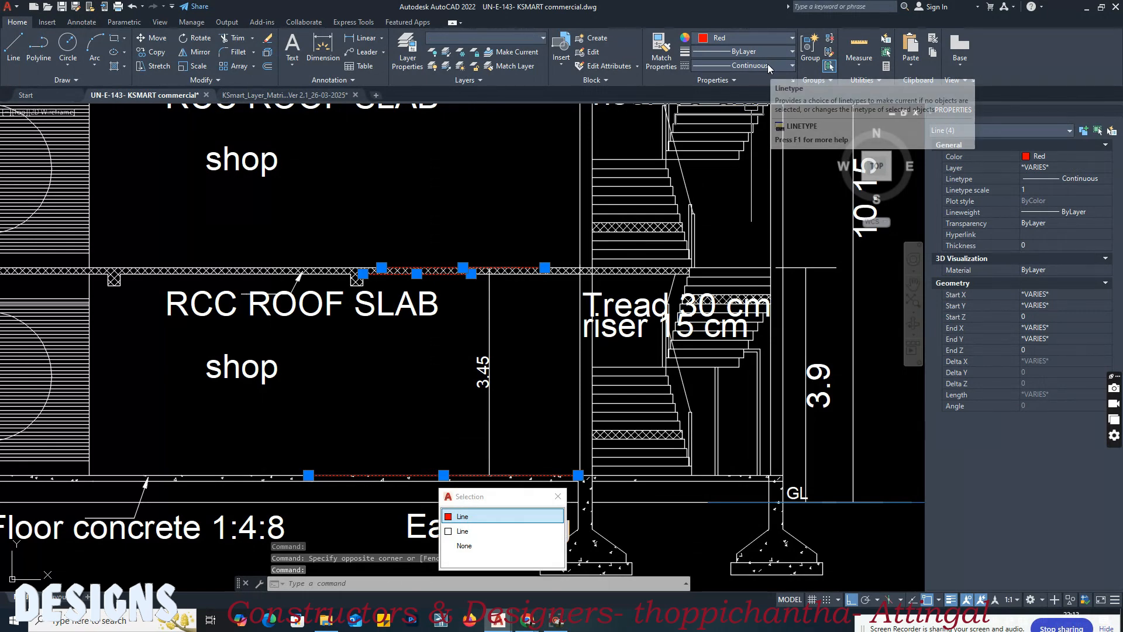
left_click(761, 38)
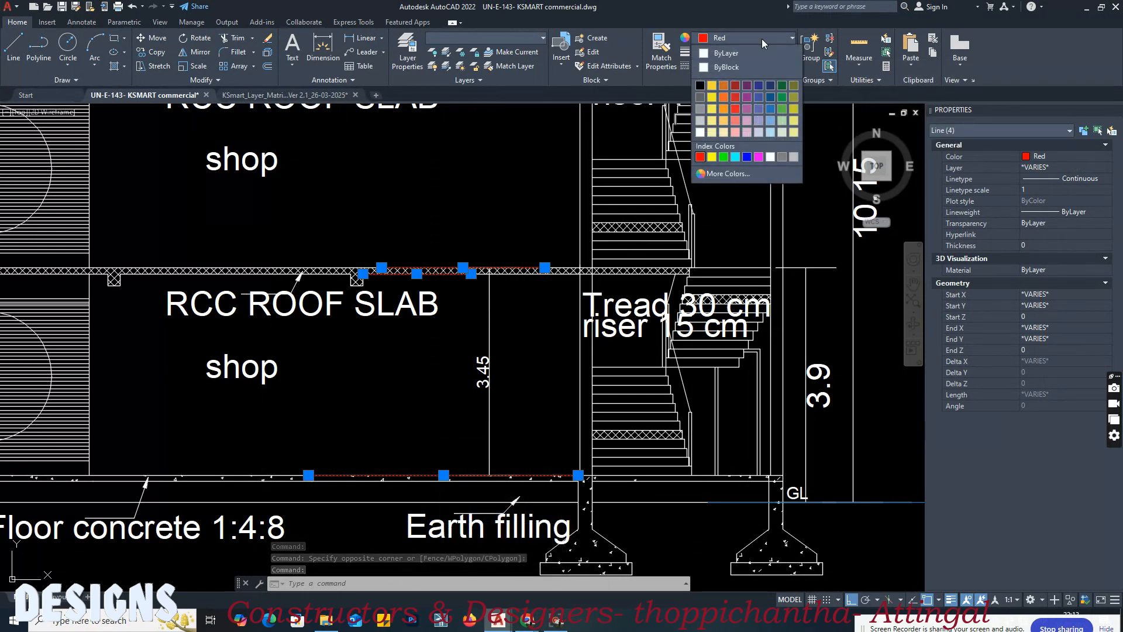
left_click(734, 170)
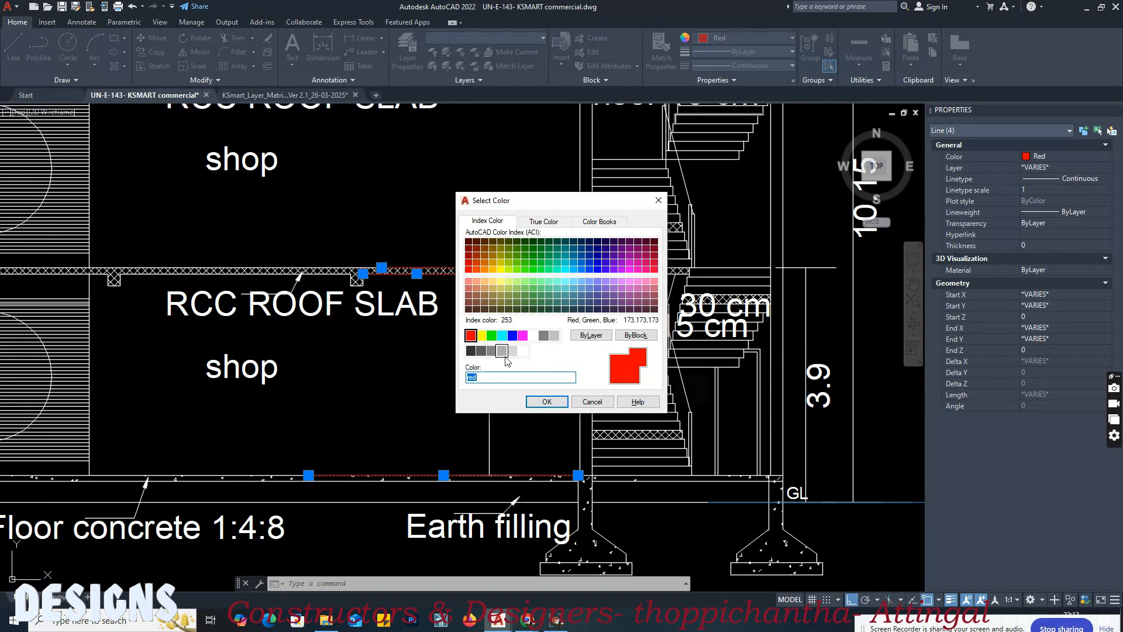
double_click(482, 335)
middle_click_drag(399, 216, 431, 305)
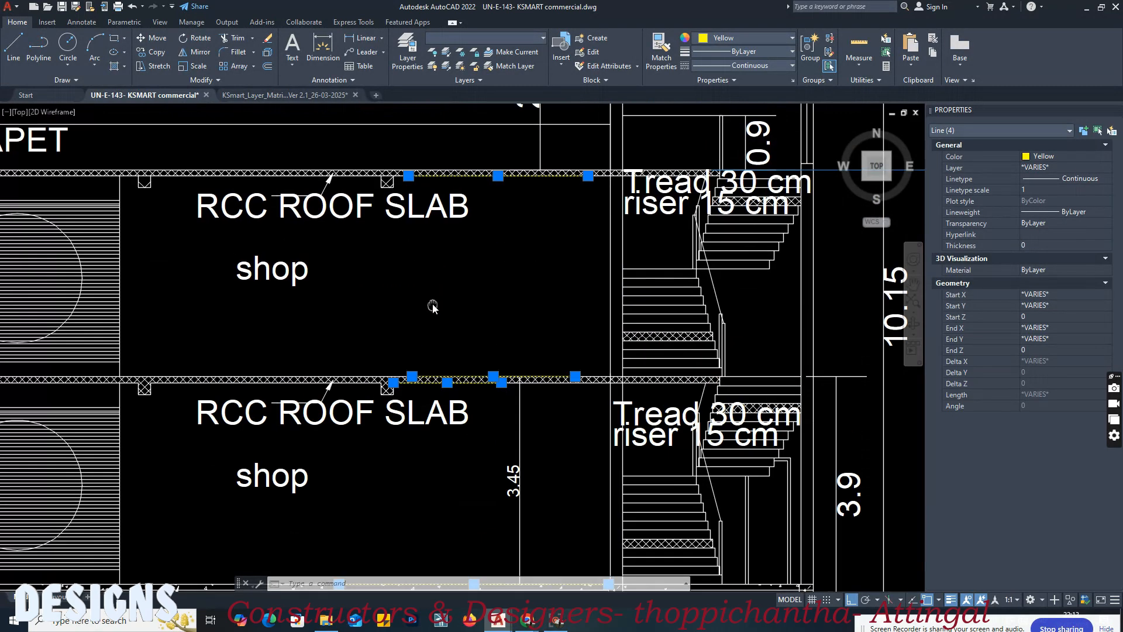
key("Escape")
key("ctrl+s")
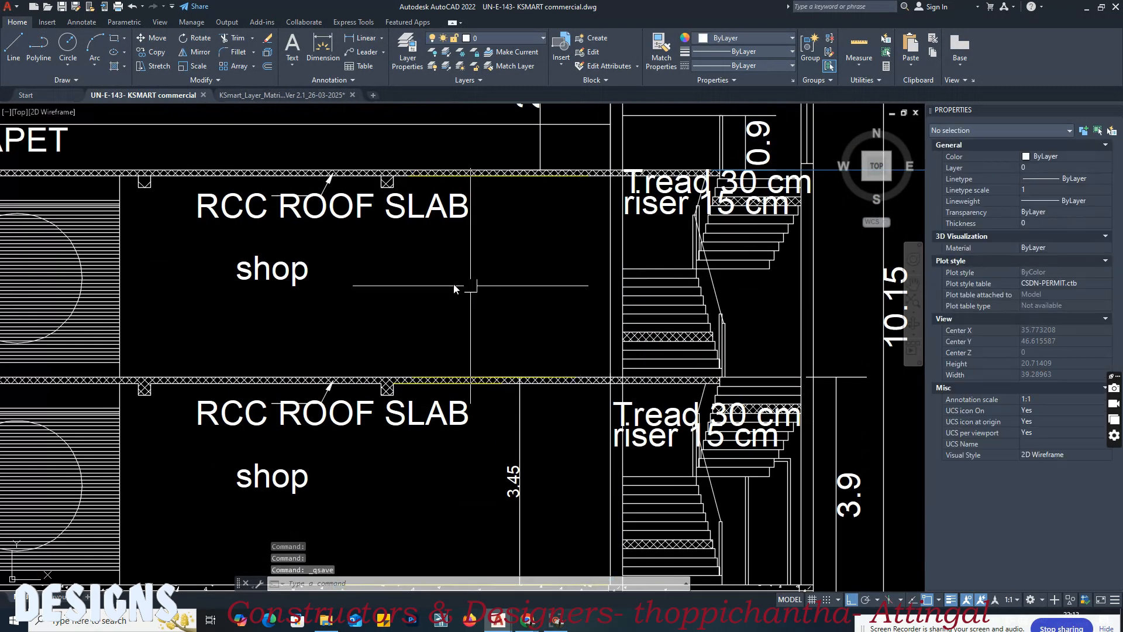
Step: Review the layer matrix's numbered sections, from the section level tables out to the whole sheet
key("ctrl+Tab")
left_click(476, 251)
scroll(478, 244, "down", 8)
scroll(482, 237, "down", 8)
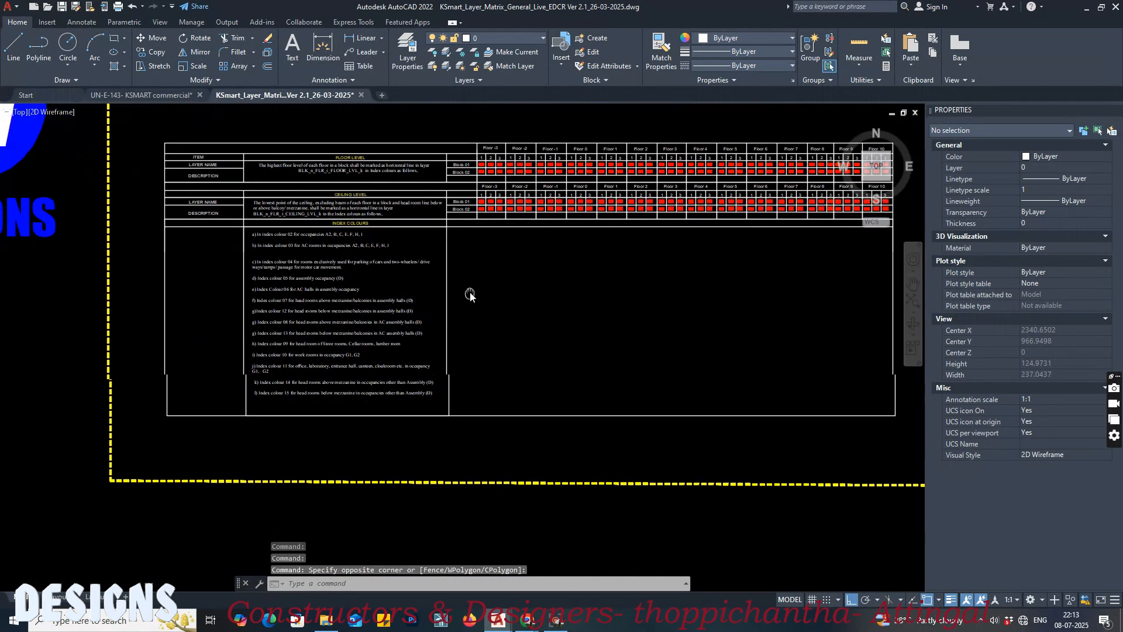
scroll(677, 296, "down", 3)
scroll(684, 283, "up", 2)
scroll(697, 268, "down", 3)
scroll(653, 252, "up", 6)
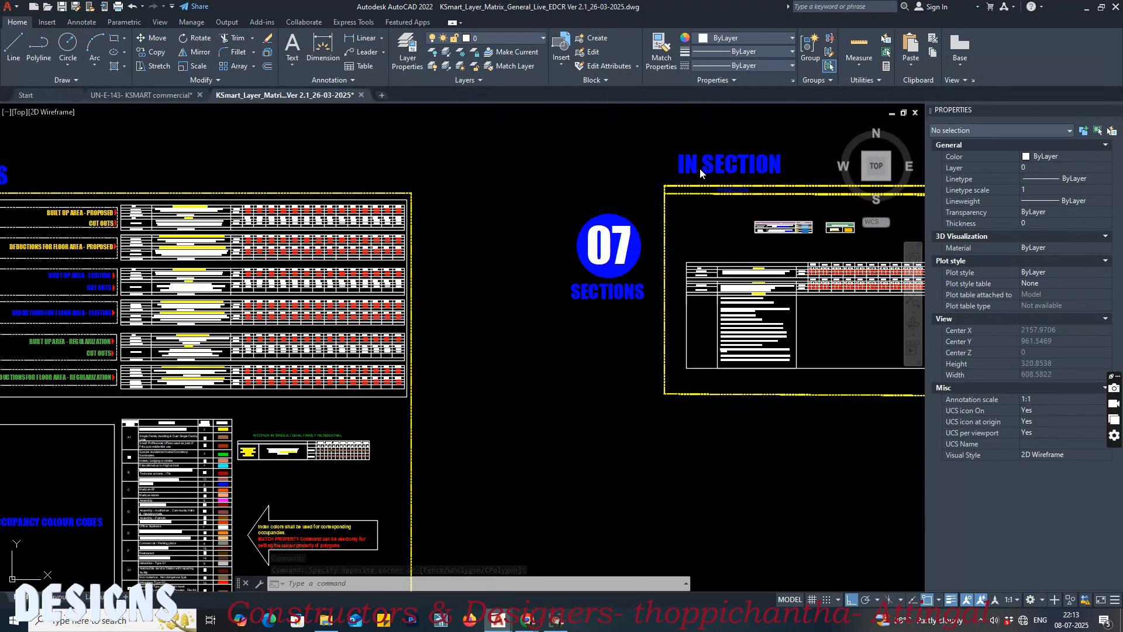
scroll(673, 257, "down", 3)
mouse_move(413, 329)
middle_mouse_down()
mouse_move(674, 263)
mouse_move(659, 310)
mouse_move(337, 279)
middle_mouse_up()
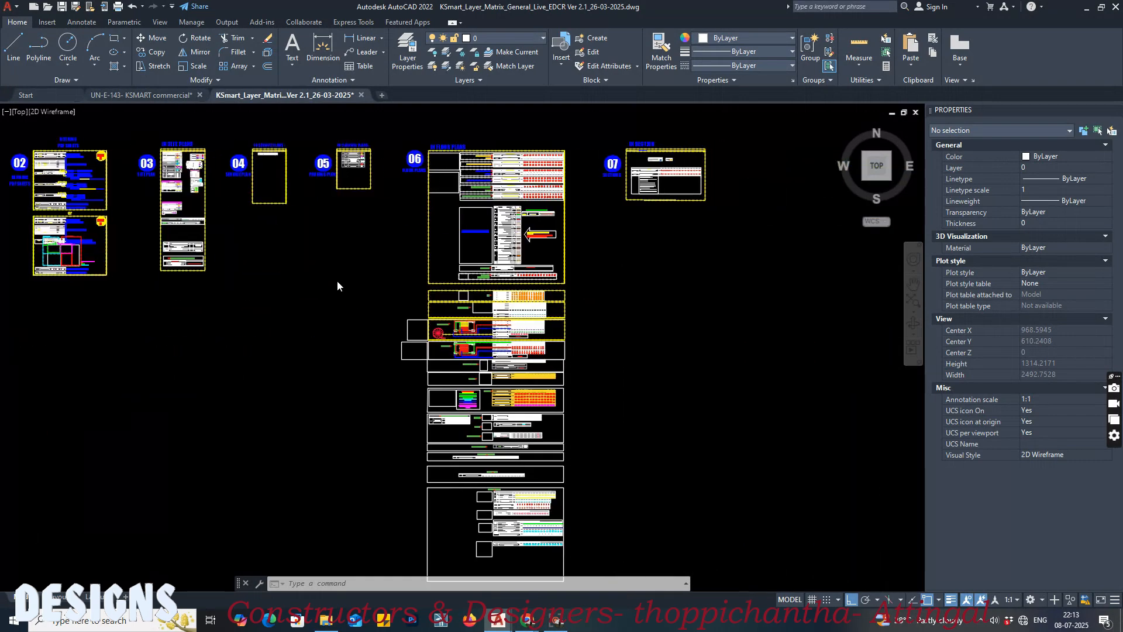
Step: Purge all unused named items from the commercial drawing and save it
left_click(144, 92)
scroll(639, 281, "down", 3)
middle_click_drag(673, 297, 523, 308)
middle_click_drag(614, 313, 480, 341)
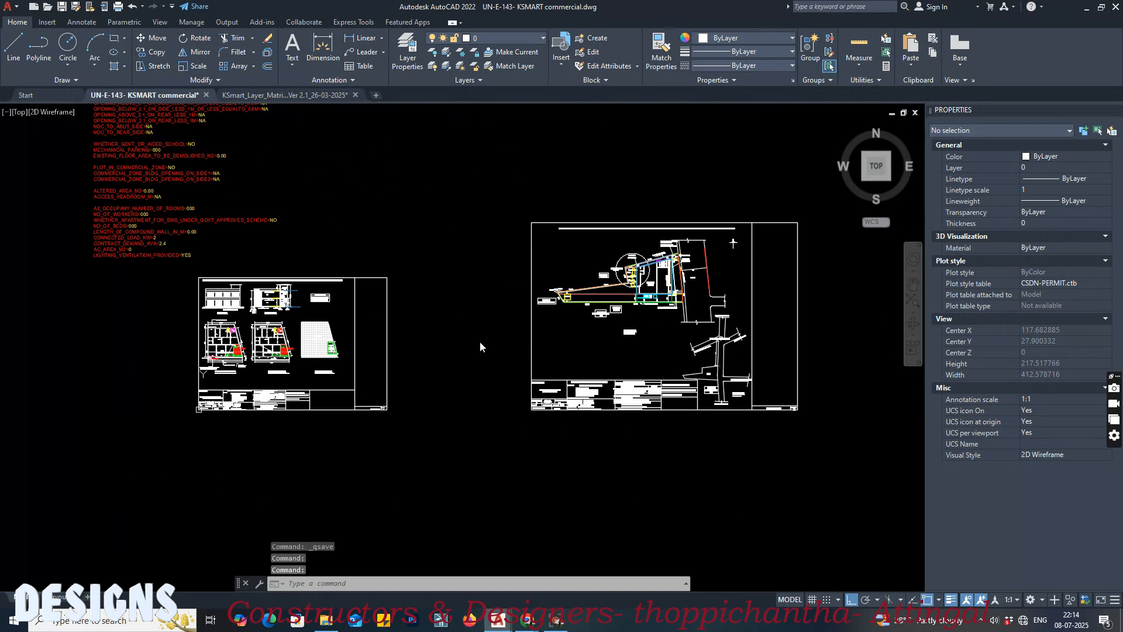
key("ctrl+s")
type("purge")
key("Return")
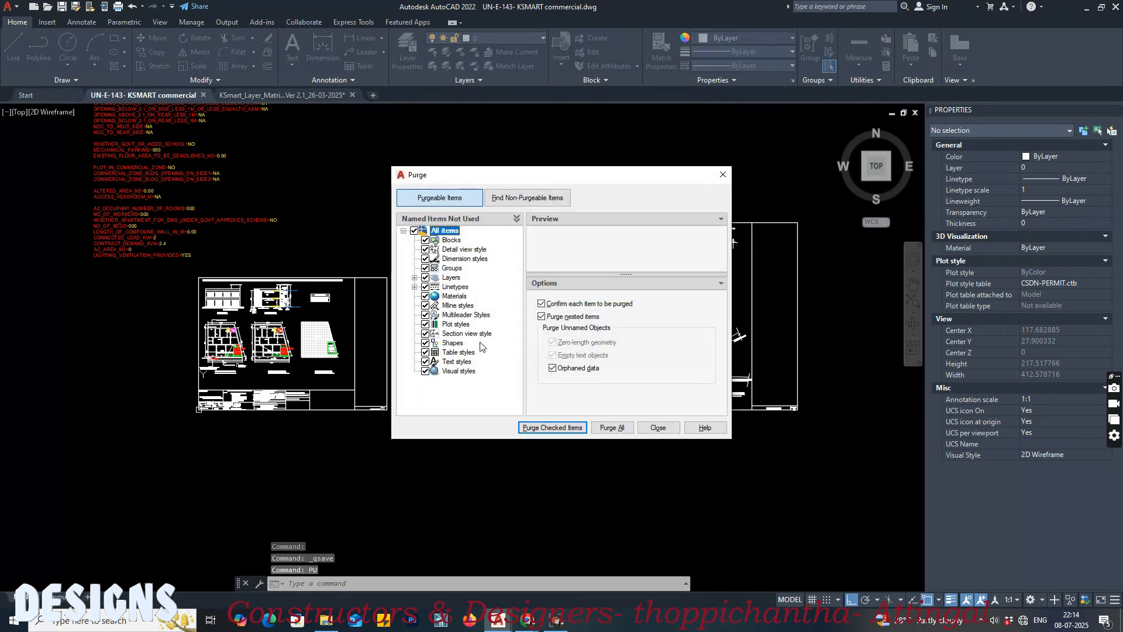
left_click(612, 427)
left_click(532, 296)
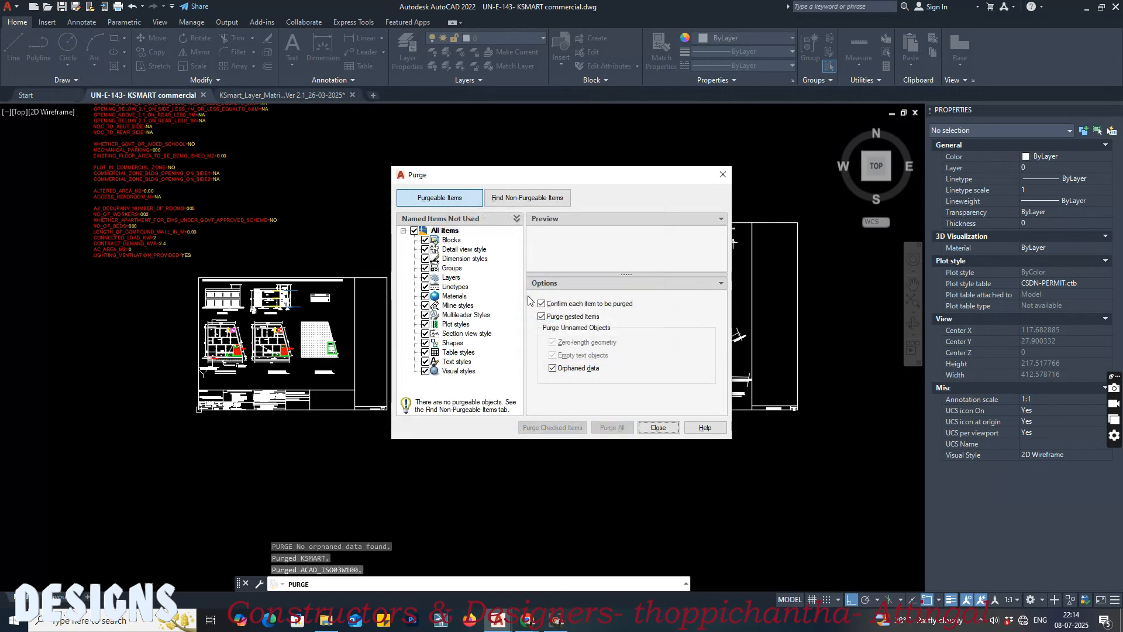
left_click(644, 428)
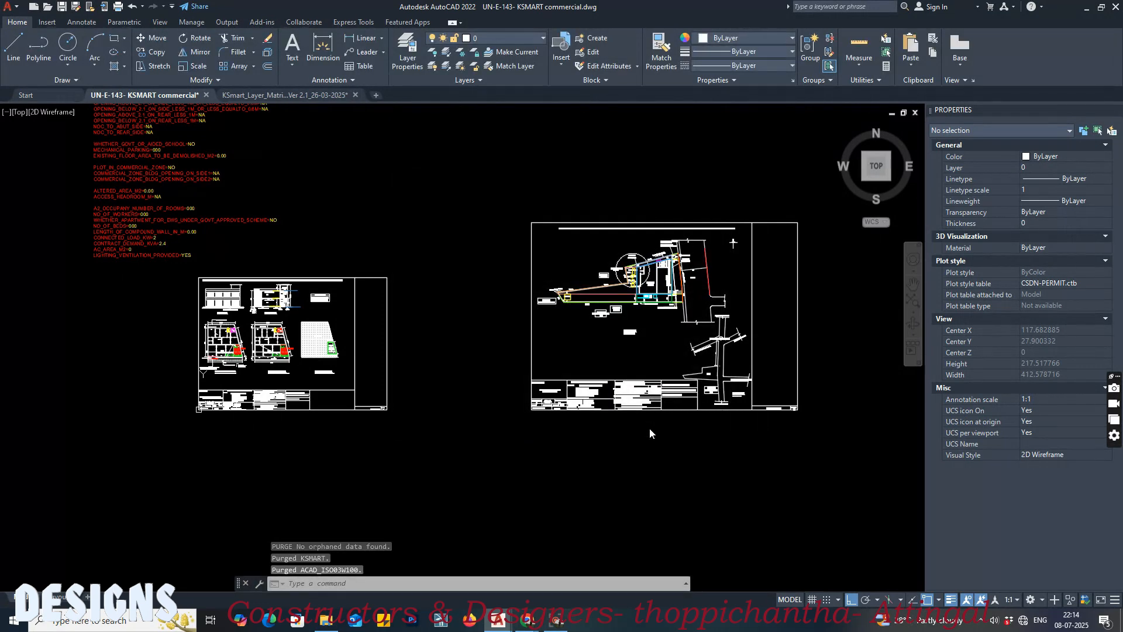
key("ctrl+s")
Step: Save the drawing as UN-E-143- KSMART commercial.dxf in AutoCAD 2010/LT2010 DXF format in the for class folder
middle_click_drag(463, 359, 459, 395)
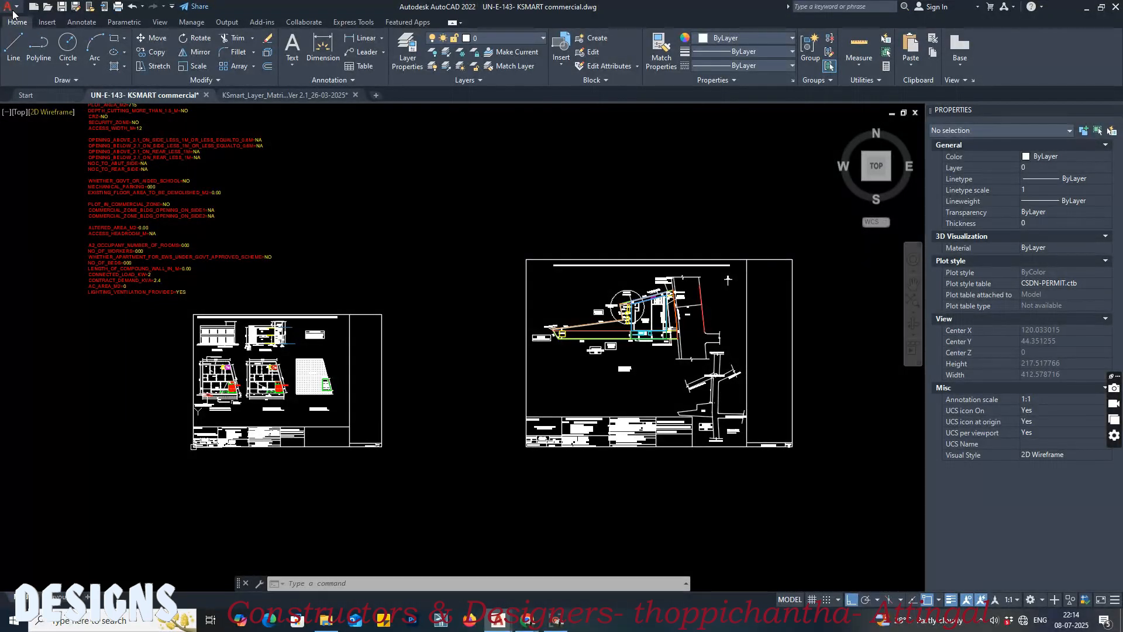
left_click(8, 7)
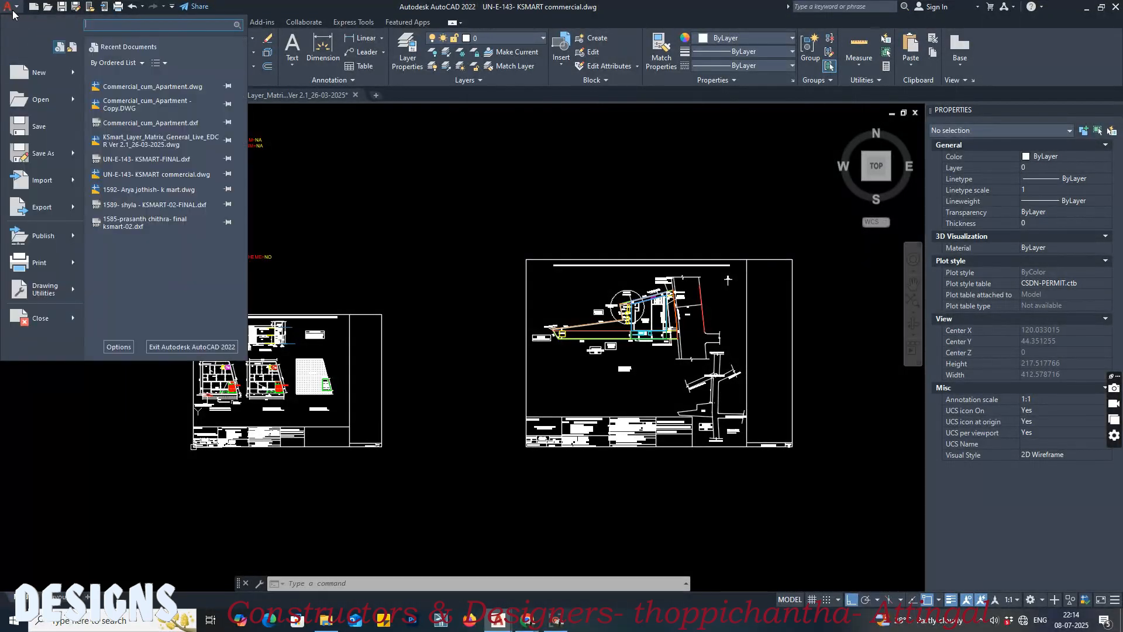
left_click(51, 156)
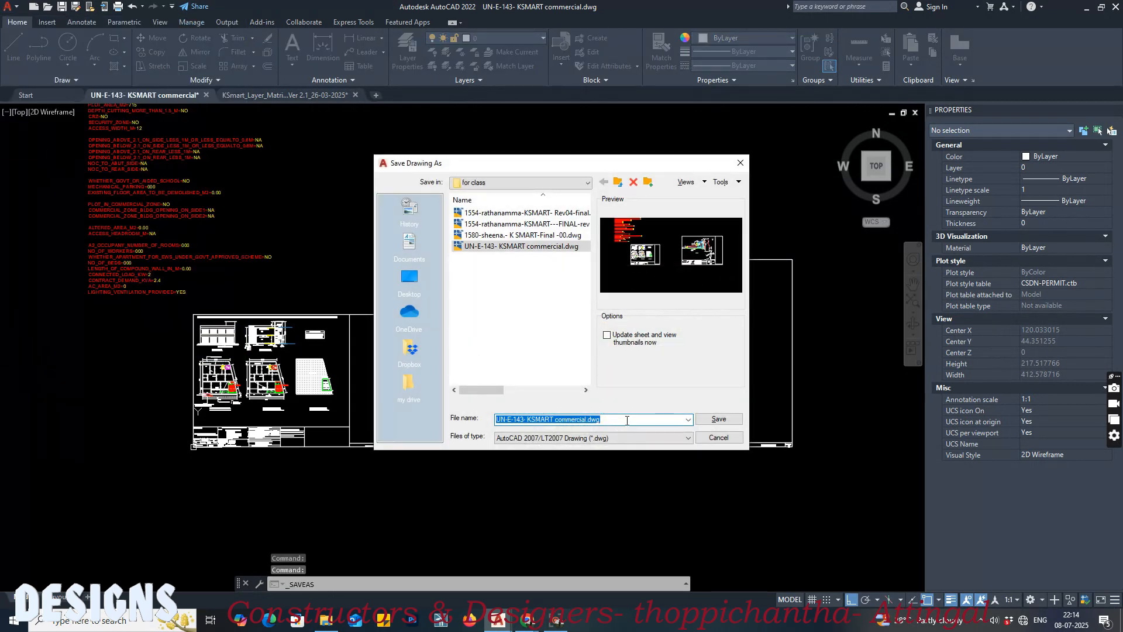
left_click(643, 439)
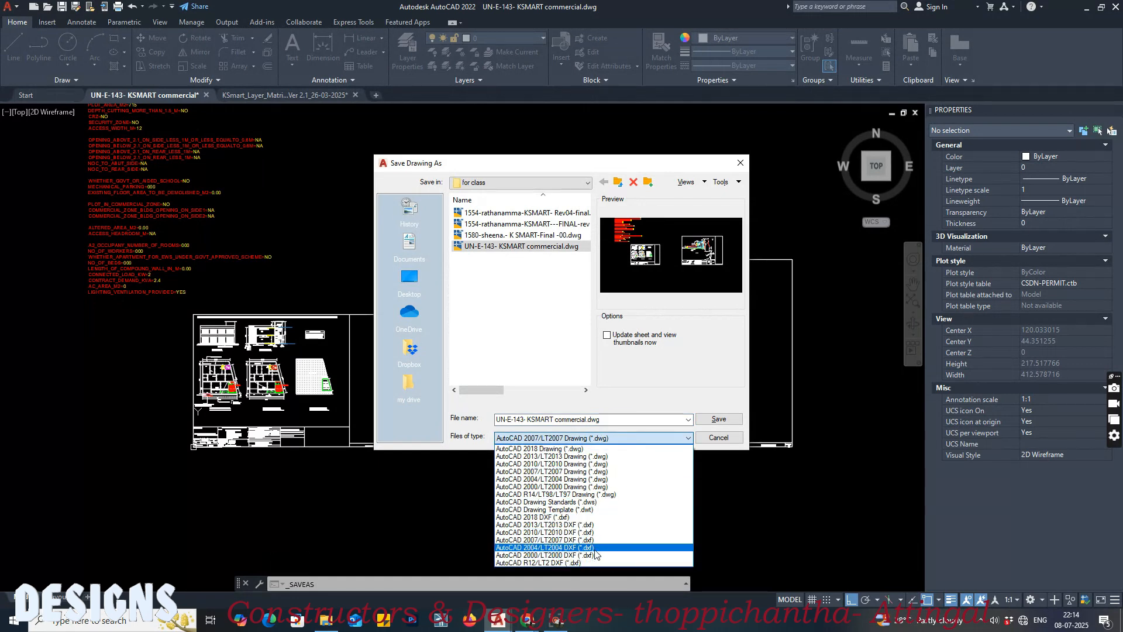
left_click(585, 532)
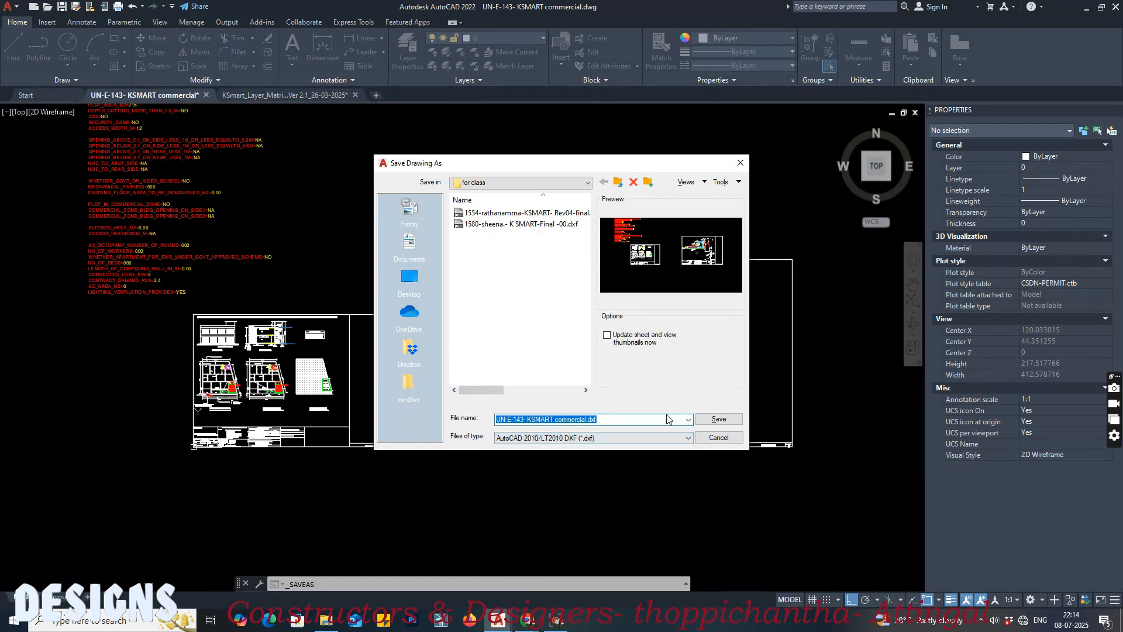
left_click(719, 419)
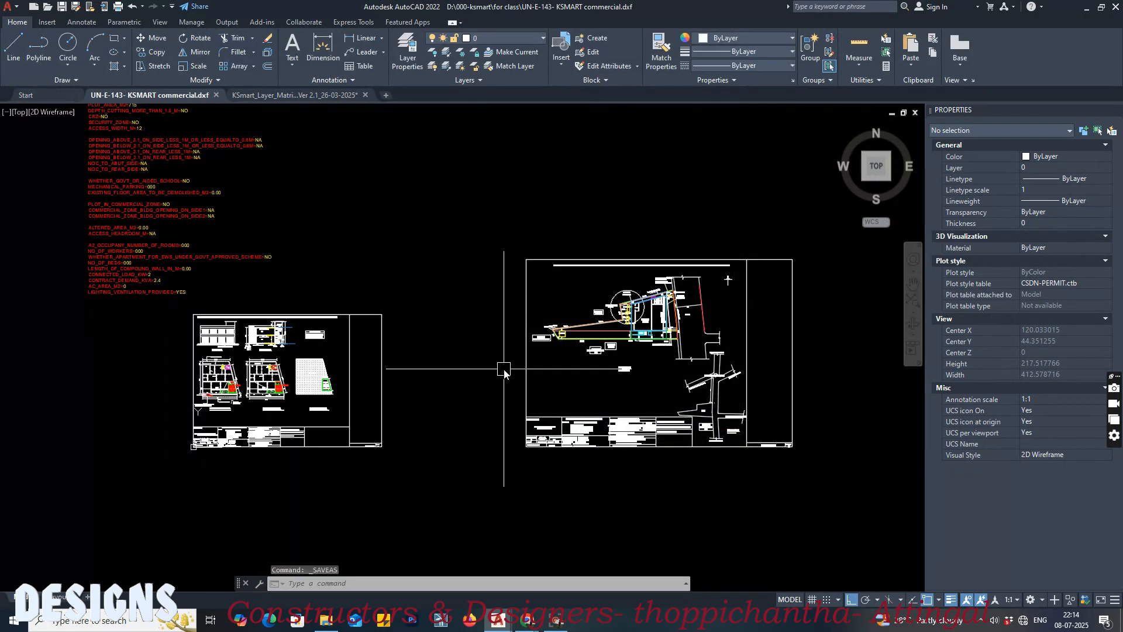
Step: Switch to the browser window with the KSmart portal's New Application page for building permissions
middle_click_drag(501, 371, 463, 384)
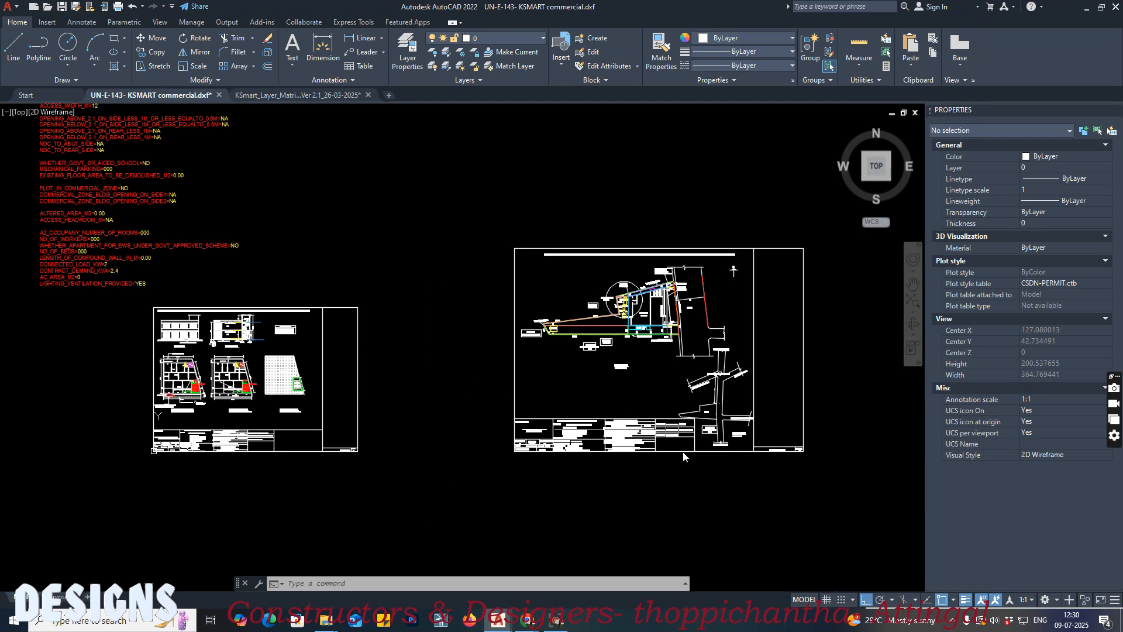
left_click(525, 626)
left_click(463, 561)
mouse_move(459, 313)
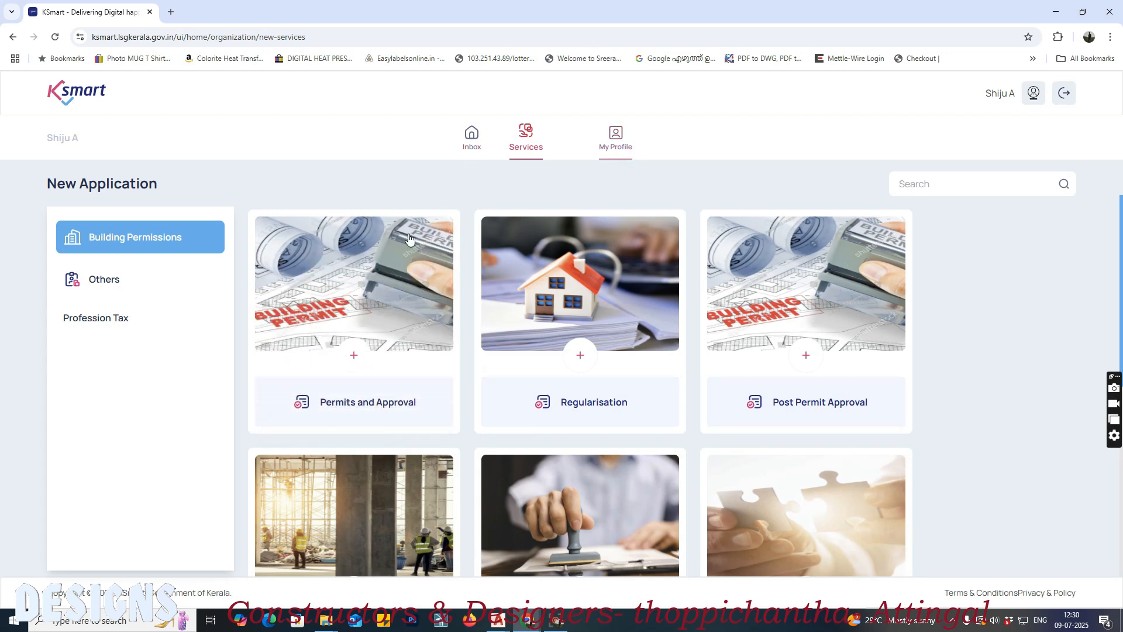
Step: Open the Scrutinize Your Building Plans service and set Thiruvananthapuram district, Grama Panchayat local body type and Nagaroor local body
scroll(993, 328, "down", 6)
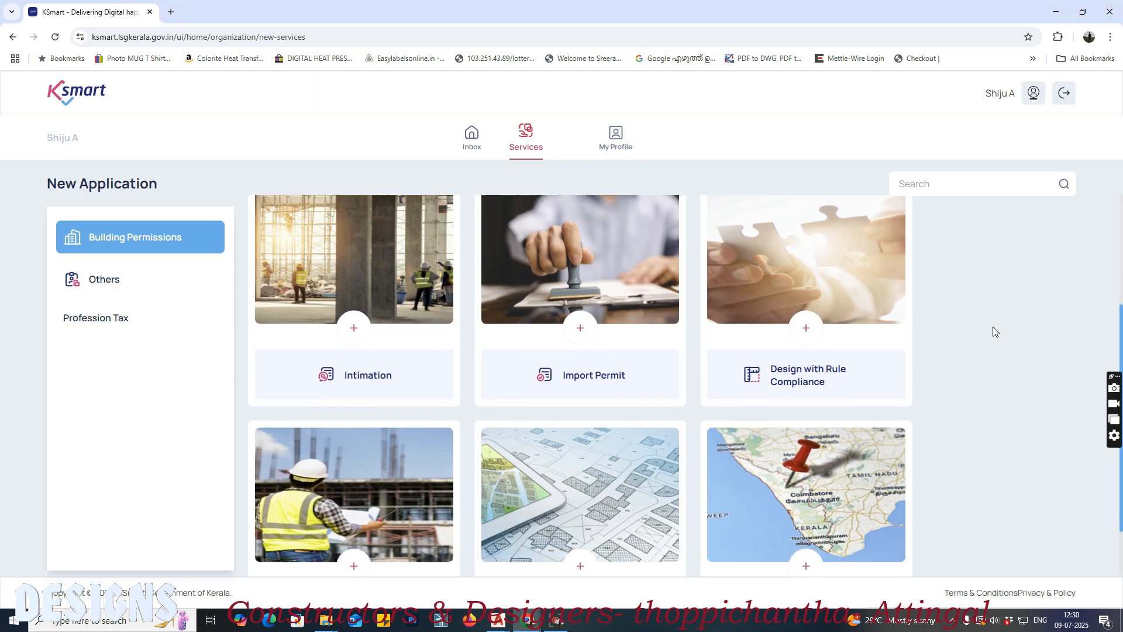
left_click(356, 400)
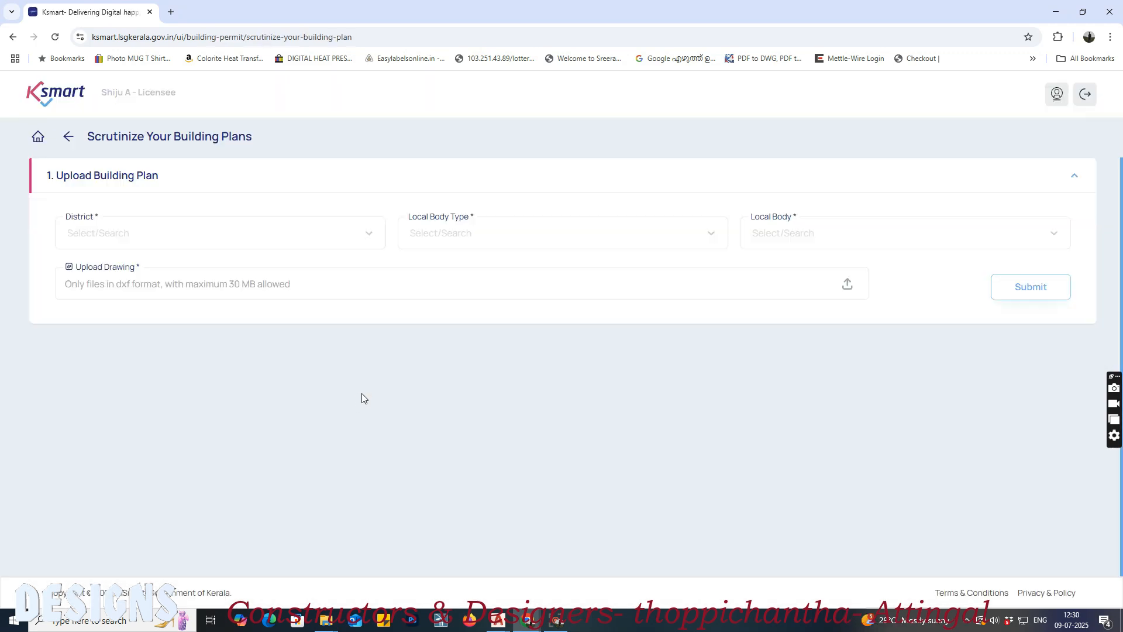
left_click(216, 234)
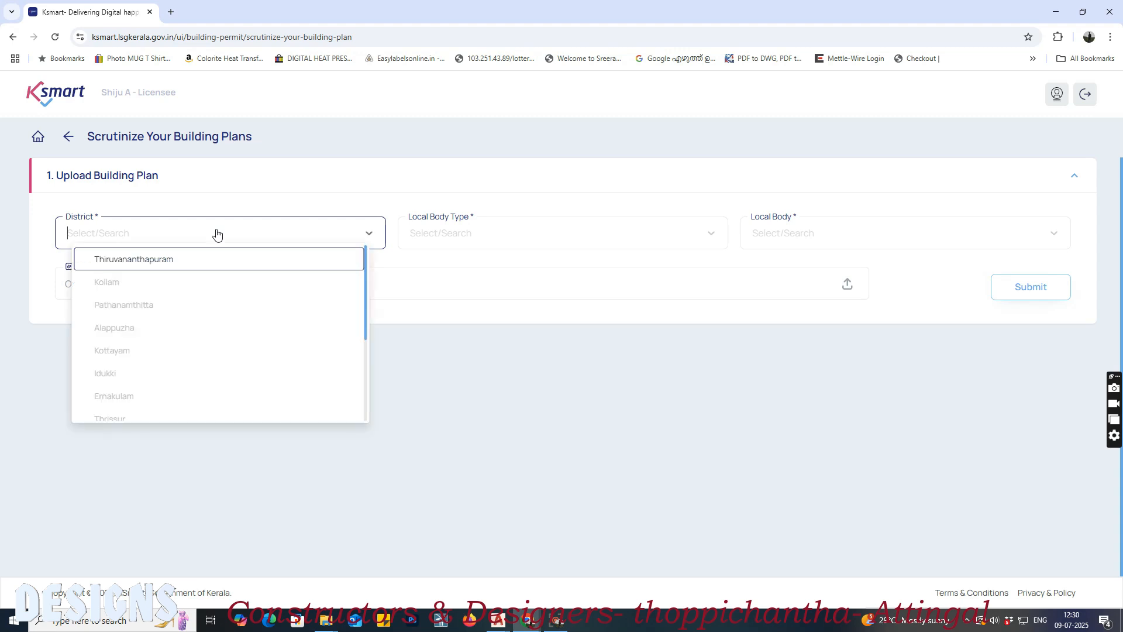
left_click(196, 257)
left_click(497, 233)
left_click(484, 303)
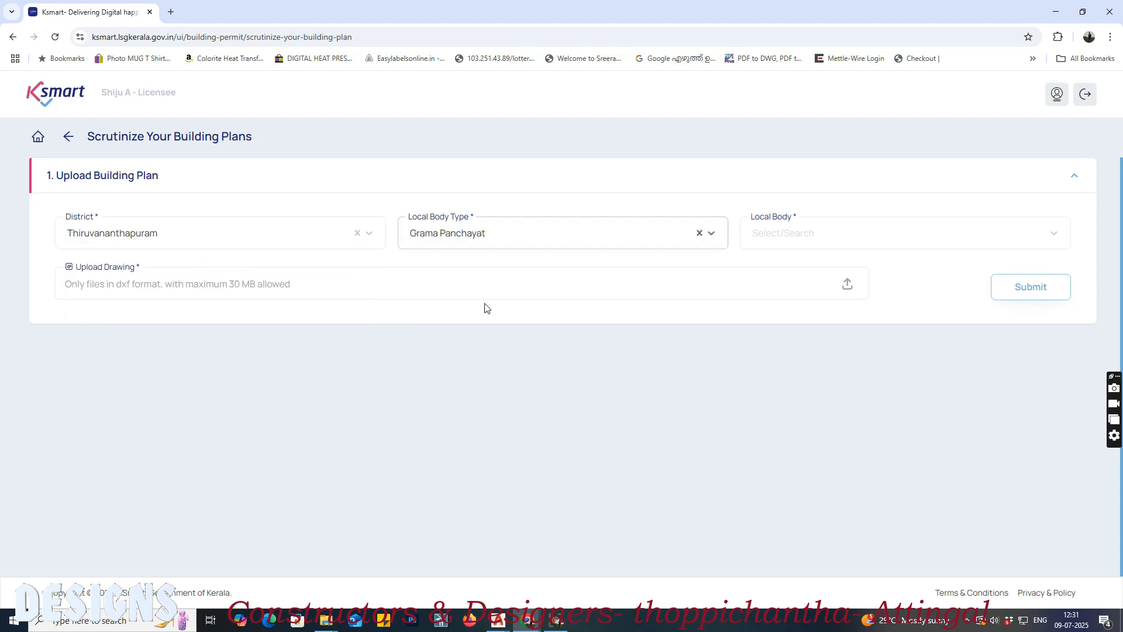
left_click(899, 245)
type("Nag")
left_click(819, 267)
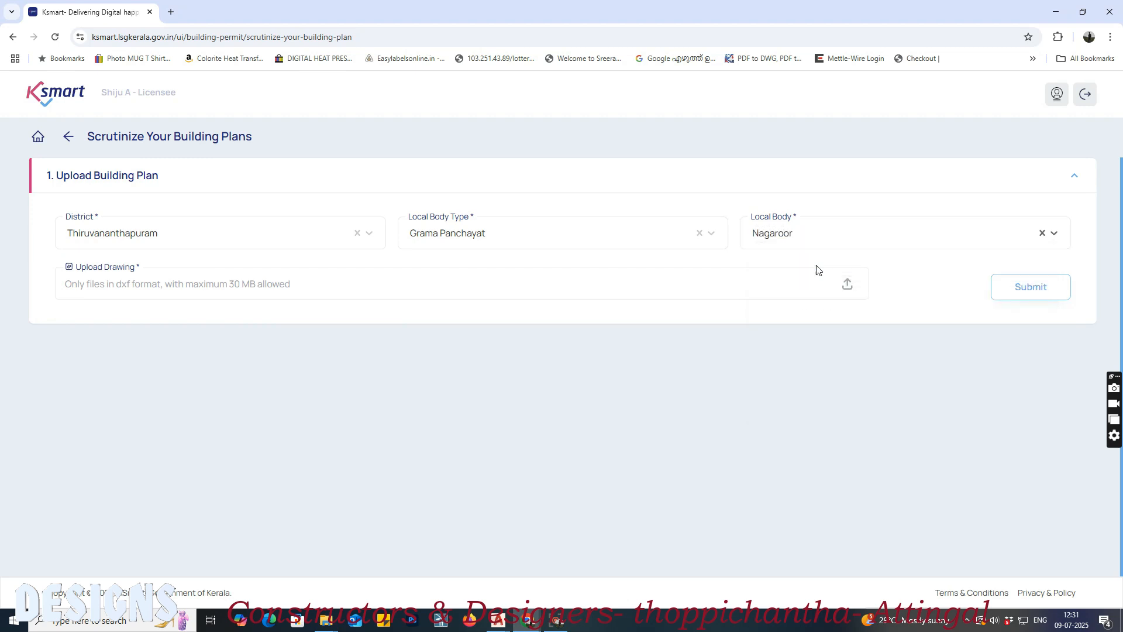
Step: Upload UN-E-143- KSMART commercial.dxf from the for class folder and submit it for scrutiny, completing the robot check
left_click(728, 285)
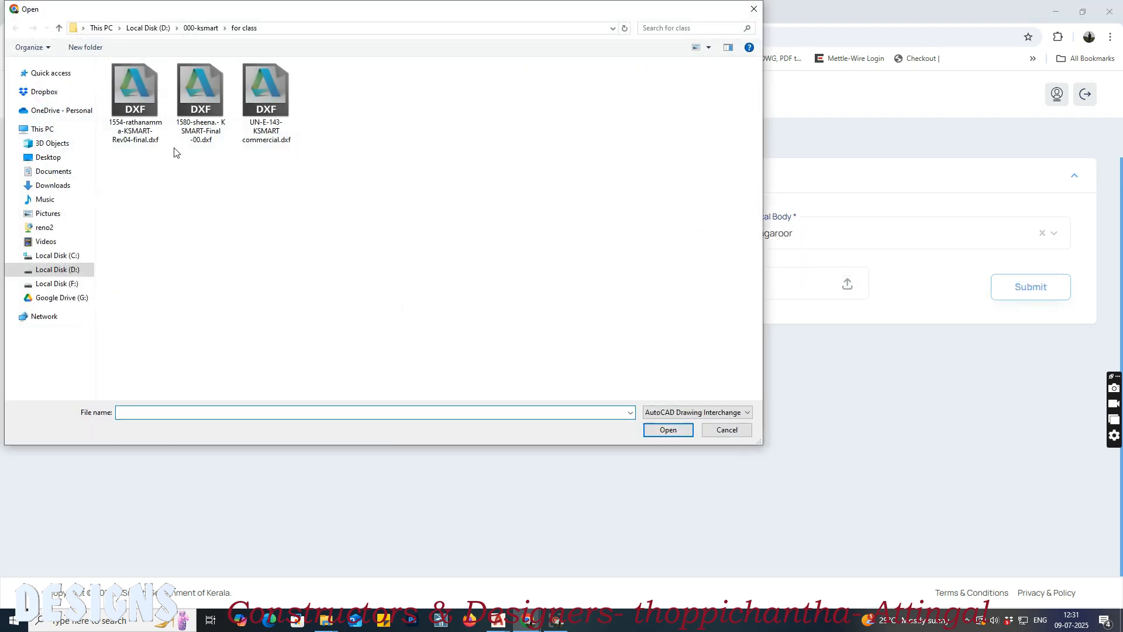
left_click(266, 96)
left_click(668, 430)
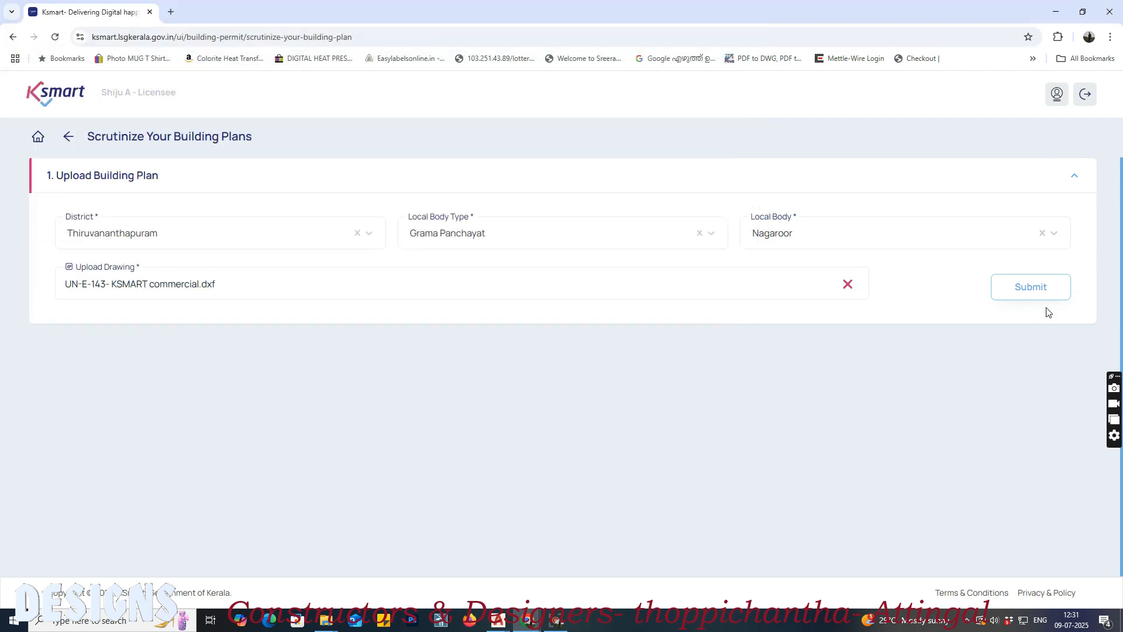
left_click(1047, 291)
left_click(590, 460)
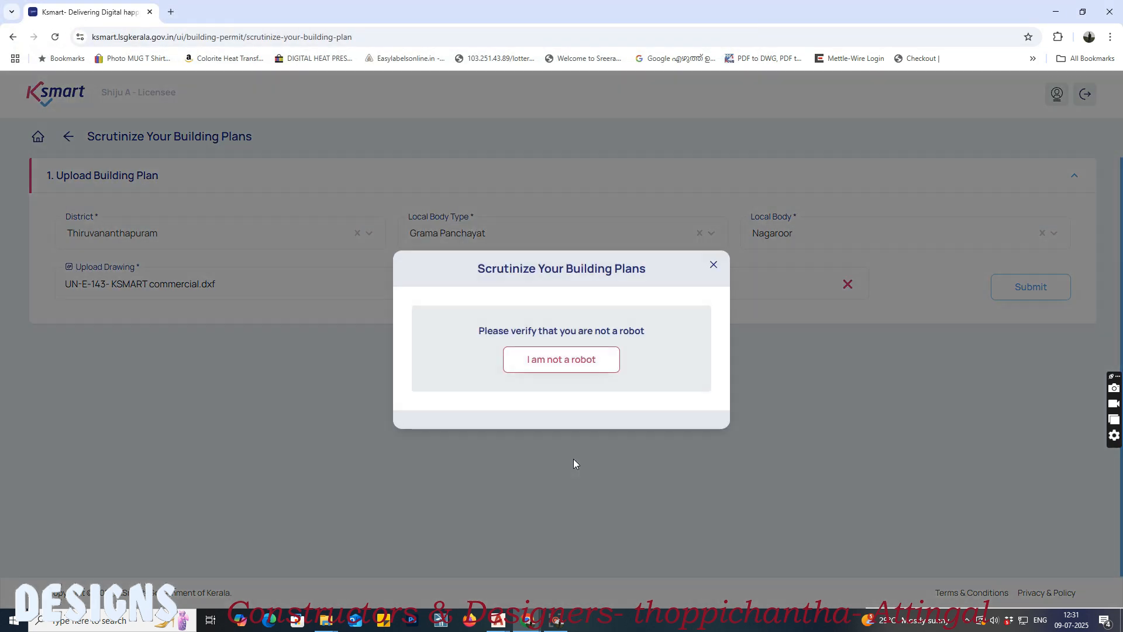
left_click(563, 362)
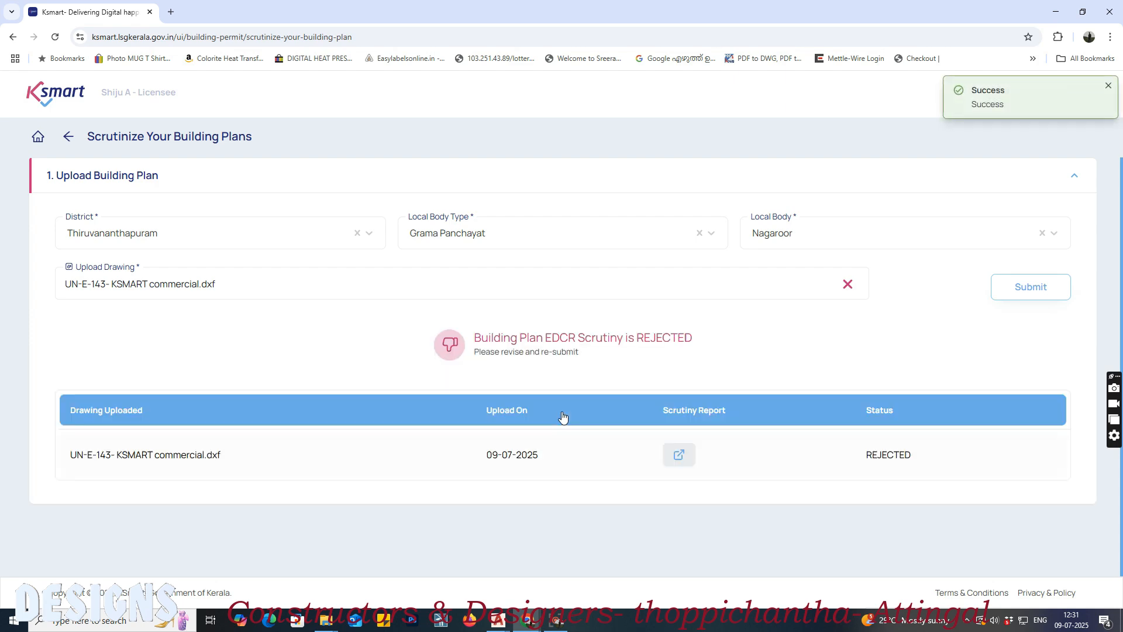
Step: Open the drawing's EDCR scrutiny report and examine each entry in the errors list
left_click(679, 455)
scroll(644, 437, "down", 3)
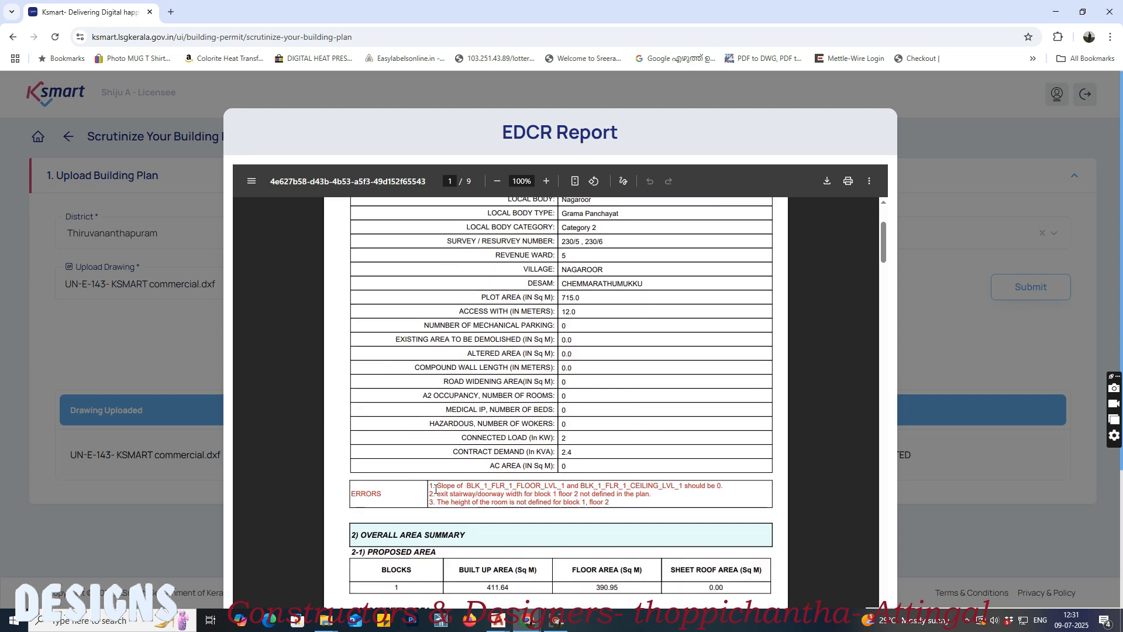
left_click_drag(466, 489, 773, 489)
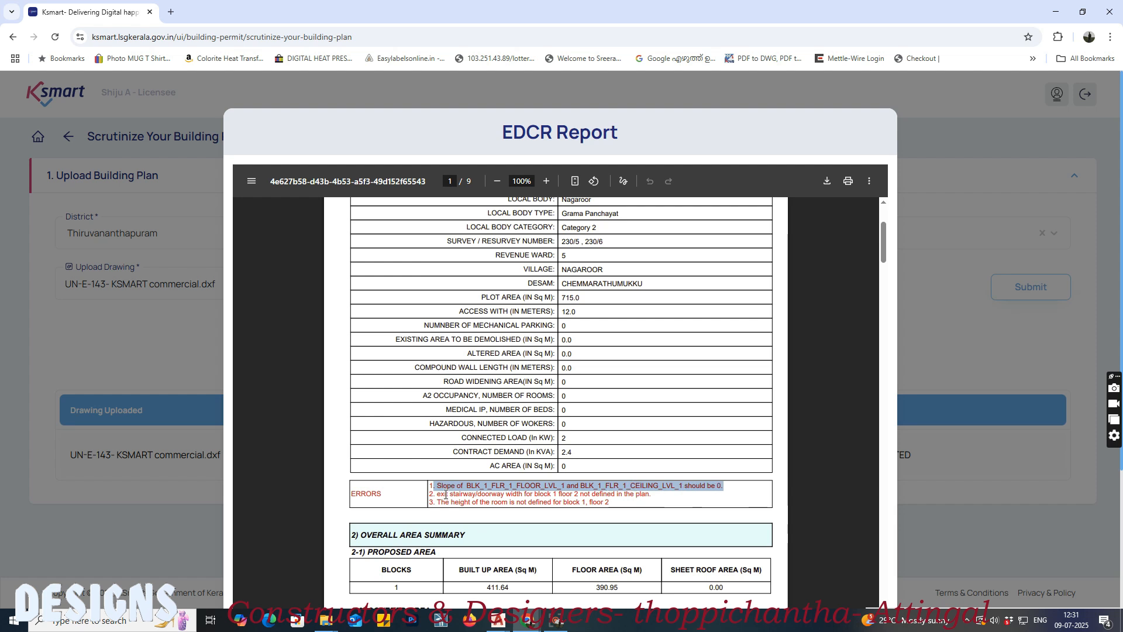
left_click_drag(439, 493, 649, 495)
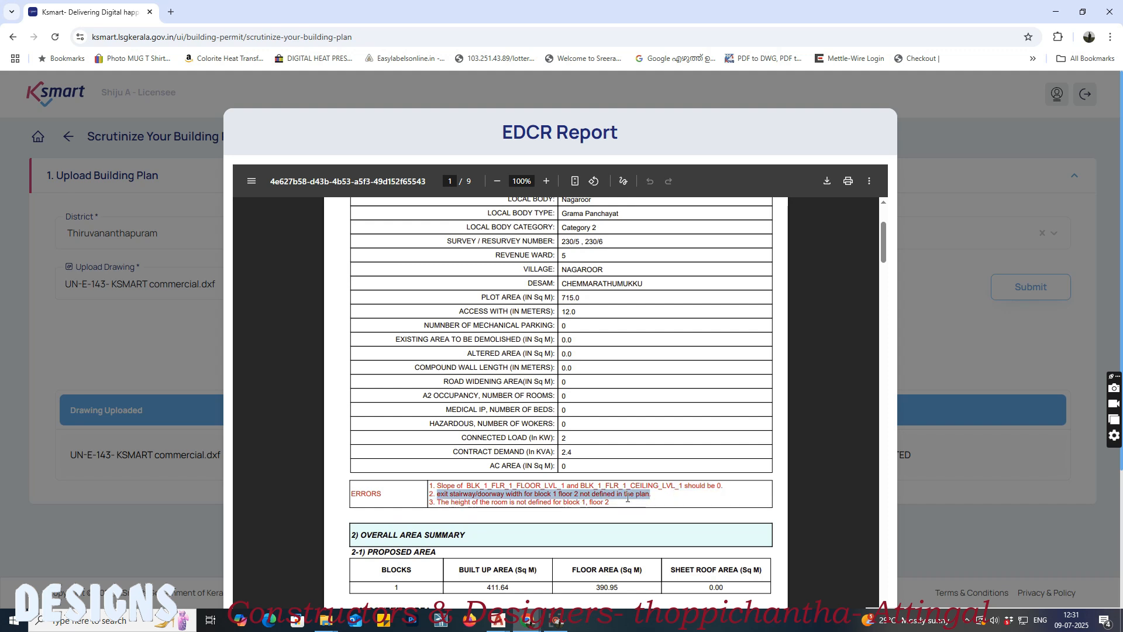
left_click_drag(441, 501, 616, 505)
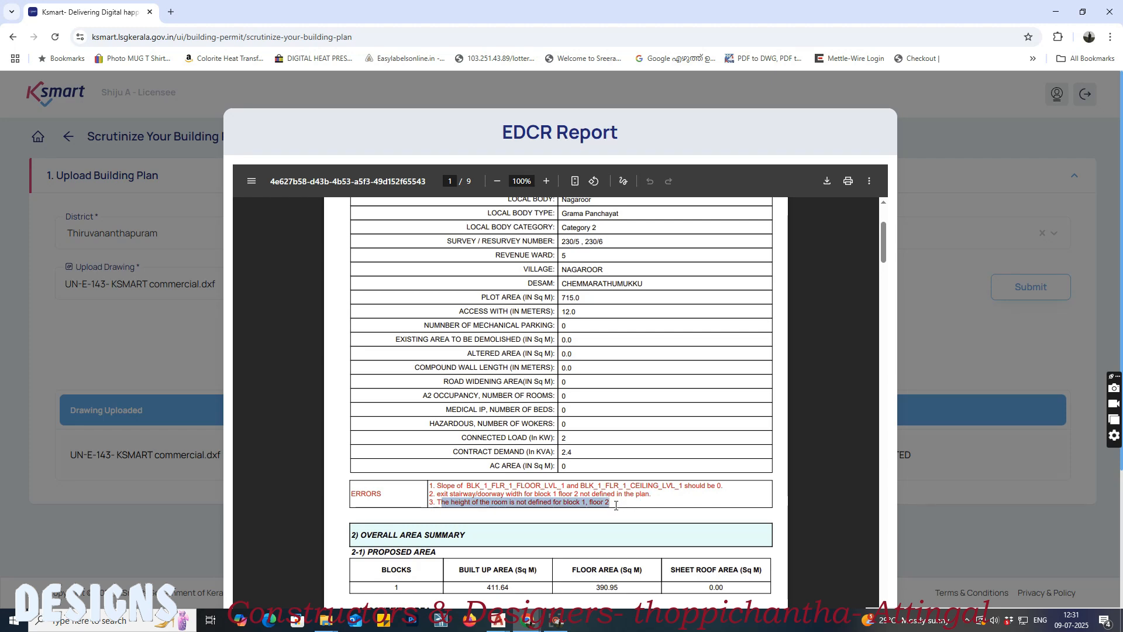
scroll(560, 451, "down", 3)
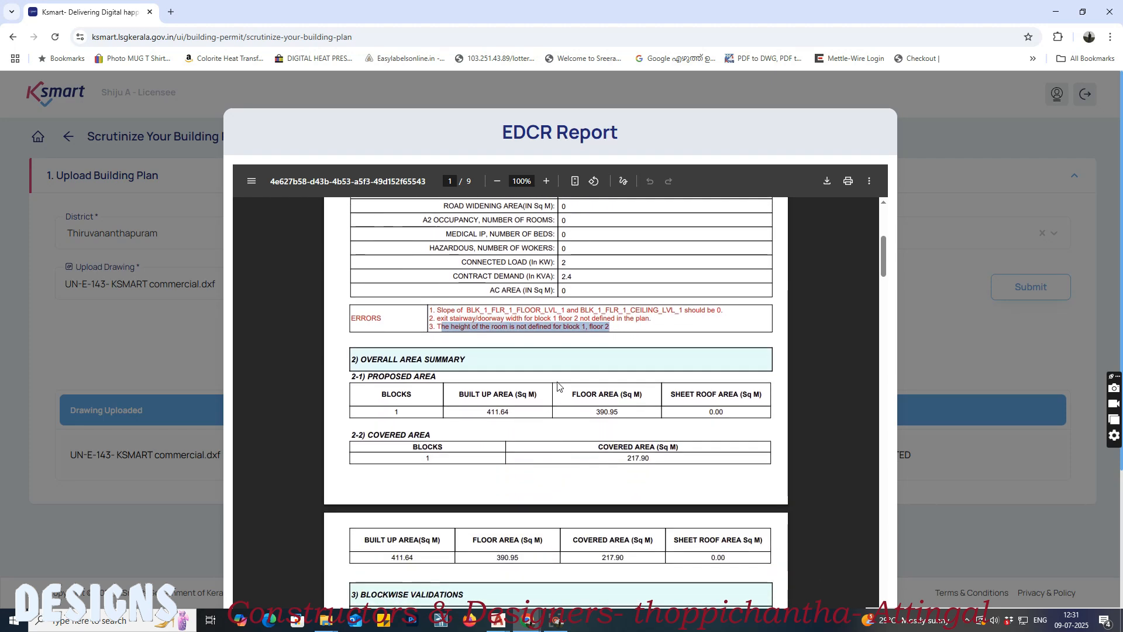
Step: Review the report's Block 1 validations, checking the floor 2 exit width and maximum travel distance entries
scroll(555, 387, "down", 6)
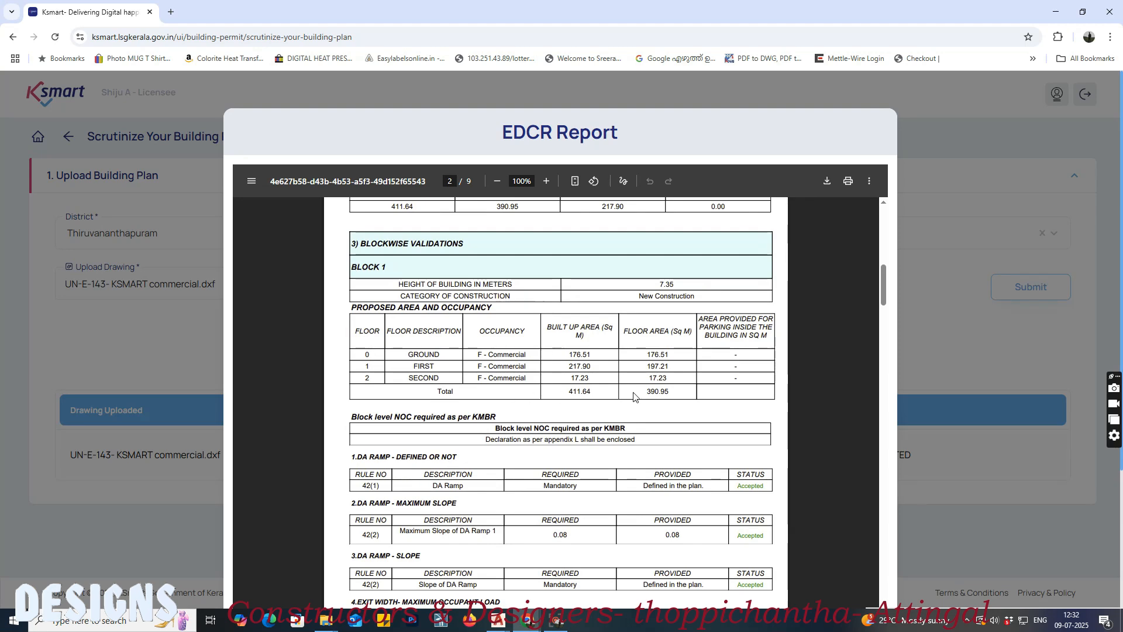
scroll(633, 397, "down", 9)
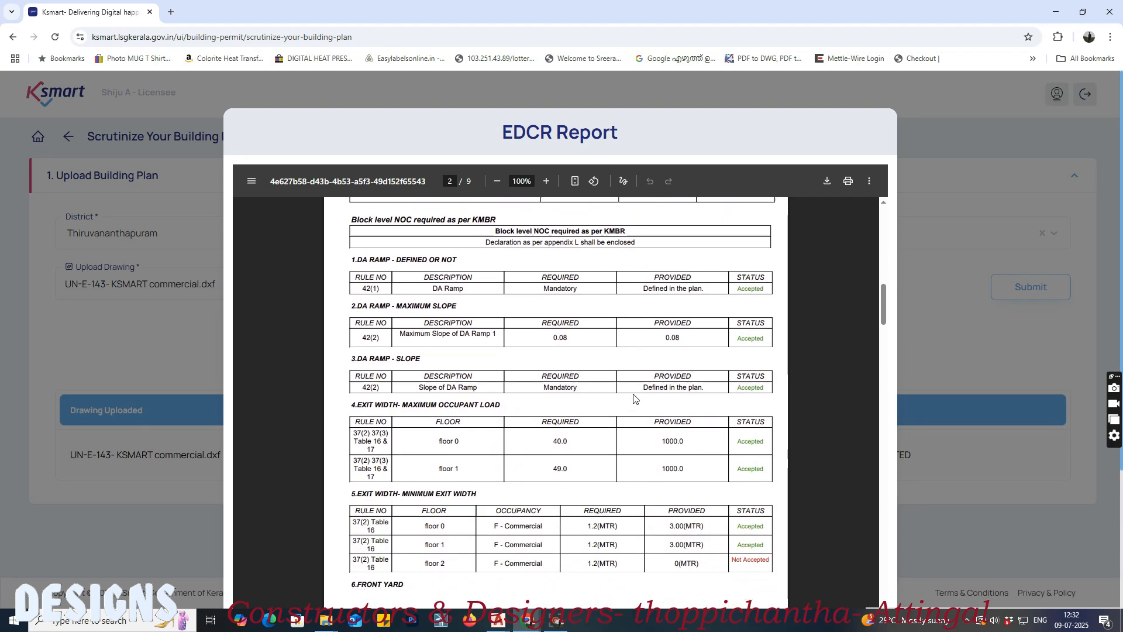
scroll(435, 347, "up", 1)
left_click_drag(427, 351, 818, 352)
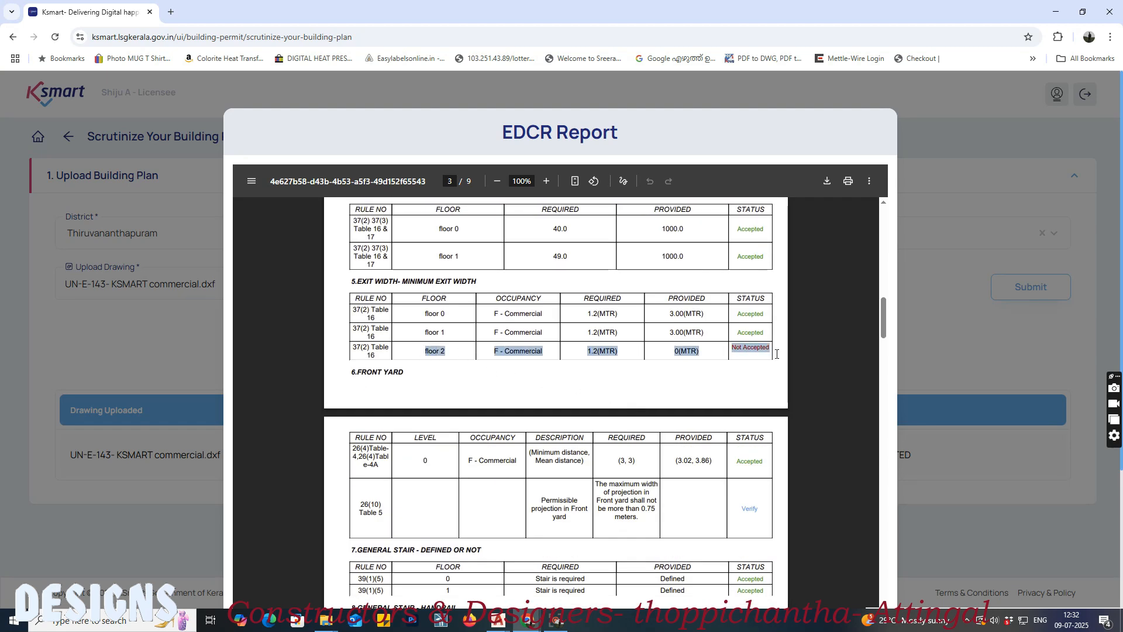
scroll(460, 383, "down", 5)
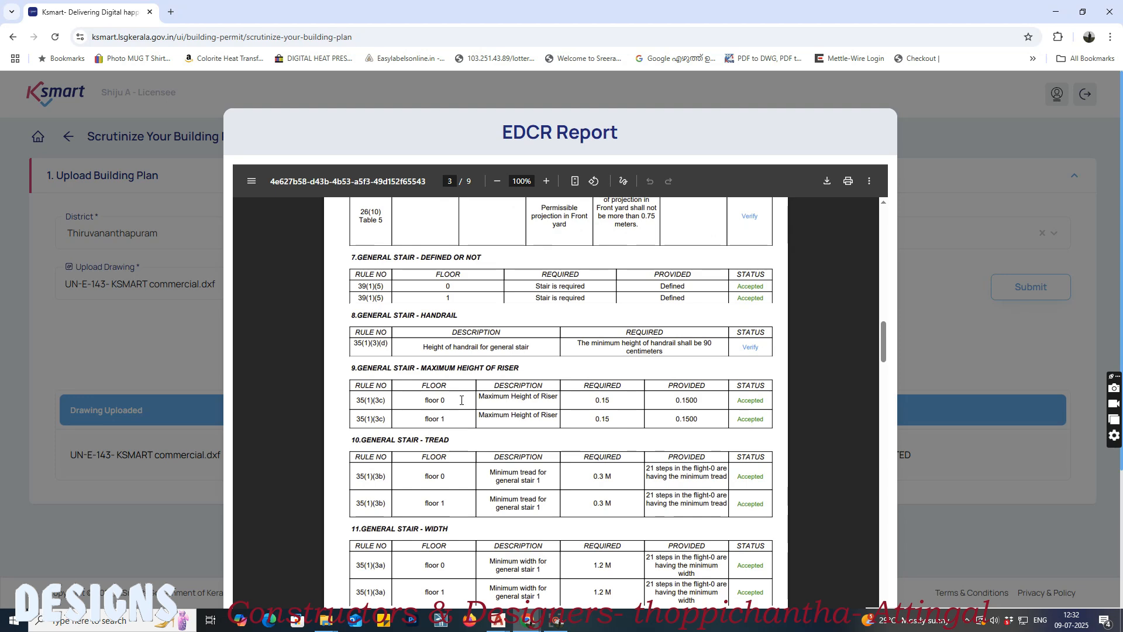
scroll(461, 406, "down", 4)
scroll(462, 405, "down", 7)
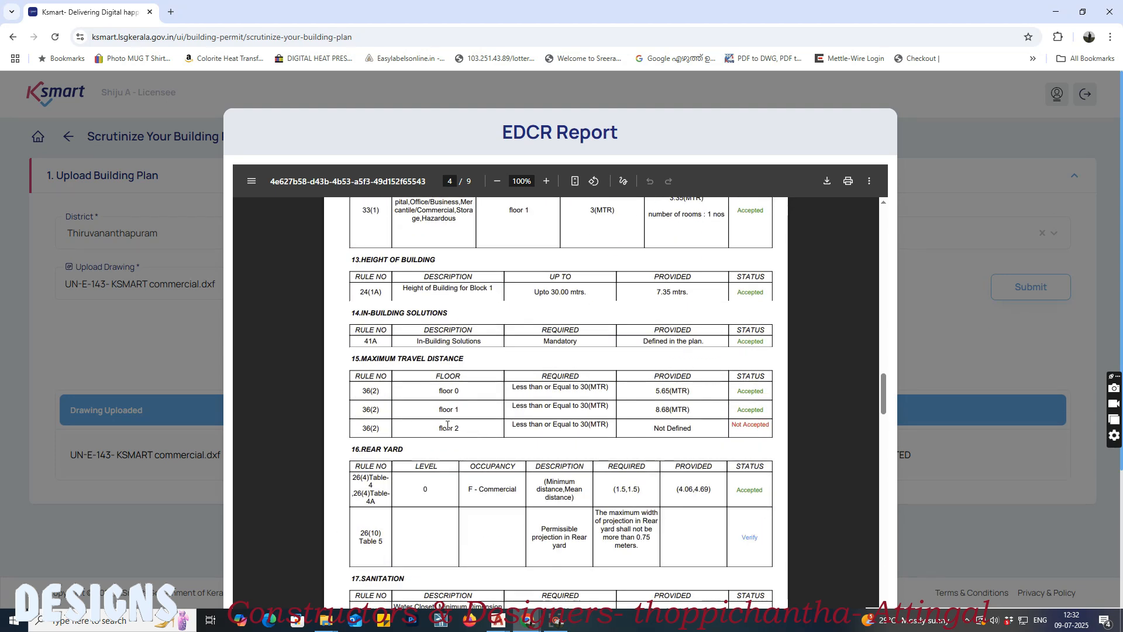
left_click_drag(439, 429, 801, 430)
scroll(536, 413, "down", 6)
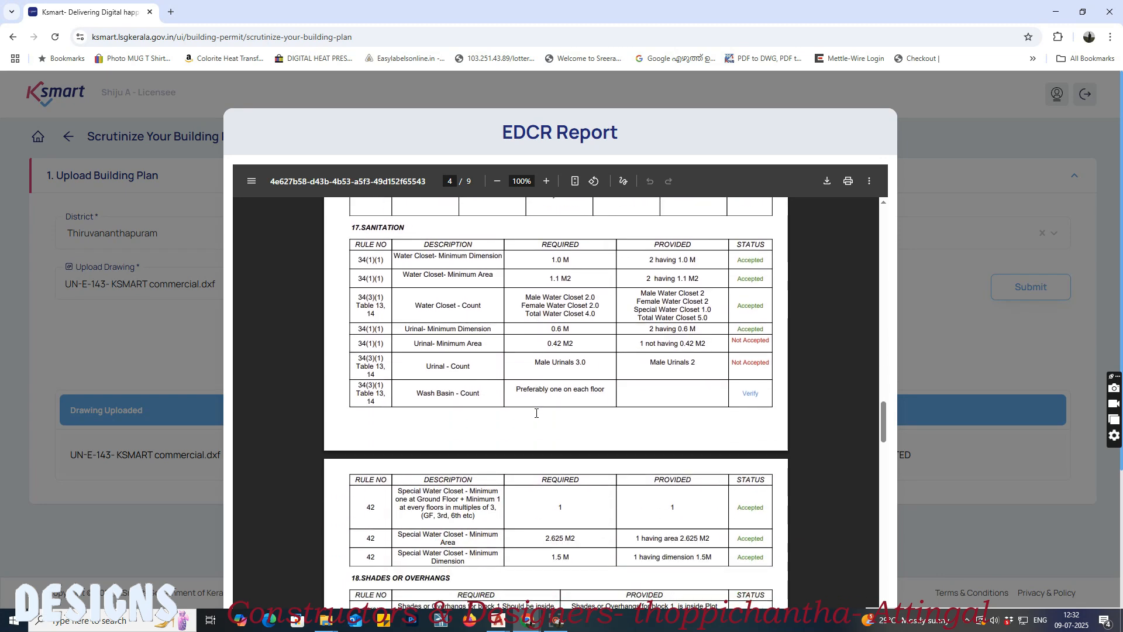
Step: Compare the required and provided urinal area and urinal count in the report's Sanitation table
left_click_drag(474, 341, 712, 346)
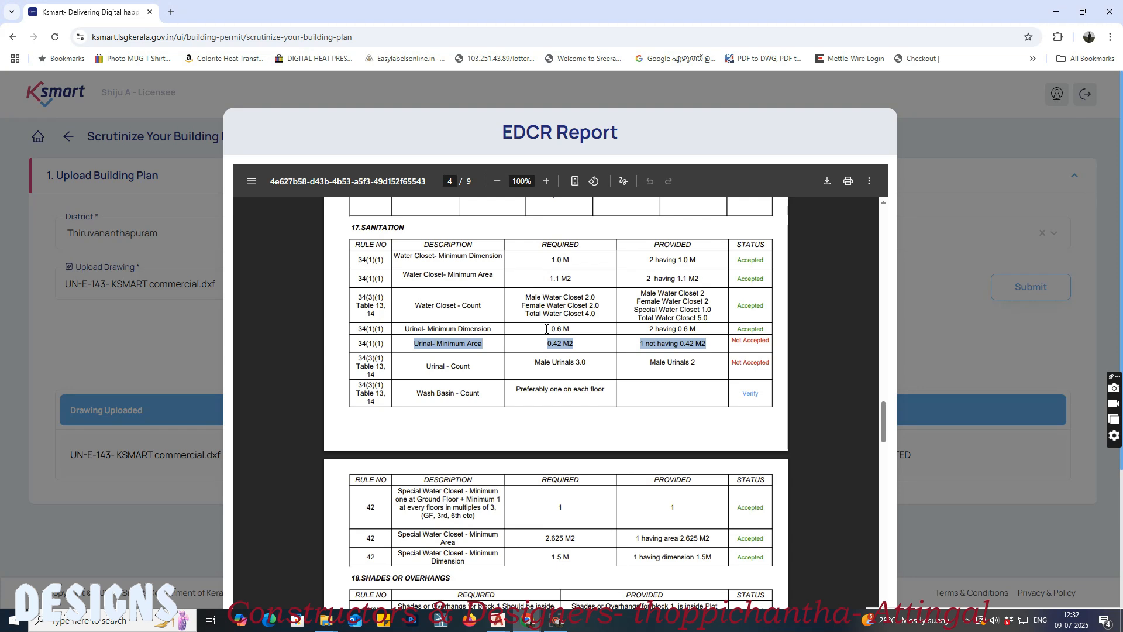
left_click_drag(546, 329, 571, 329)
left_click(539, 350)
left_click_drag(544, 346, 584, 346)
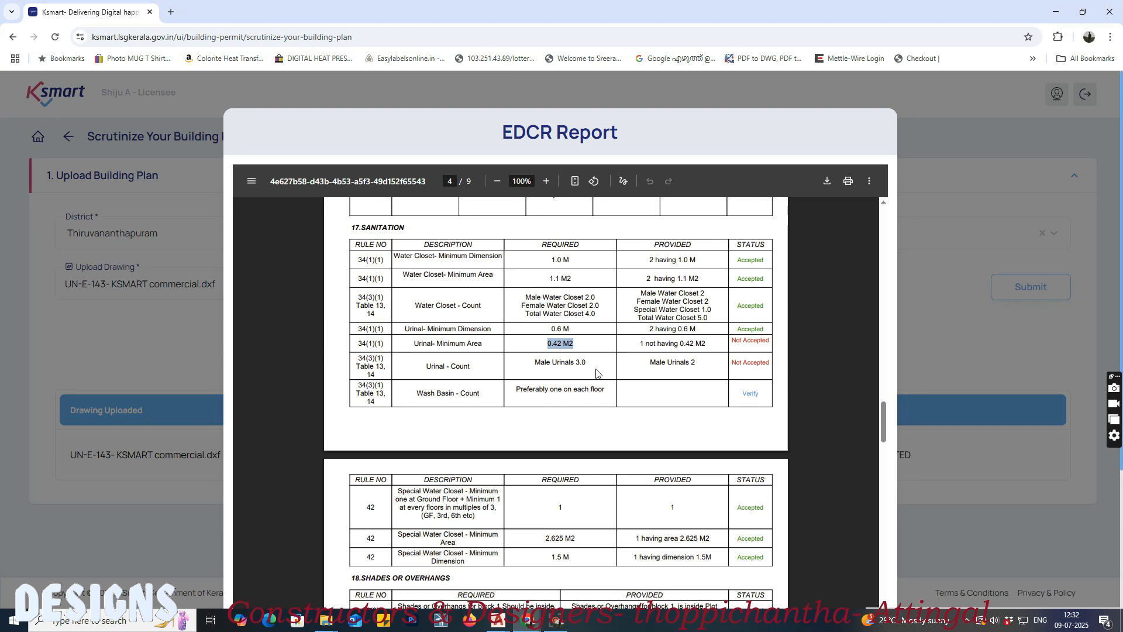
left_click(597, 370)
left_click_drag(532, 363, 592, 363)
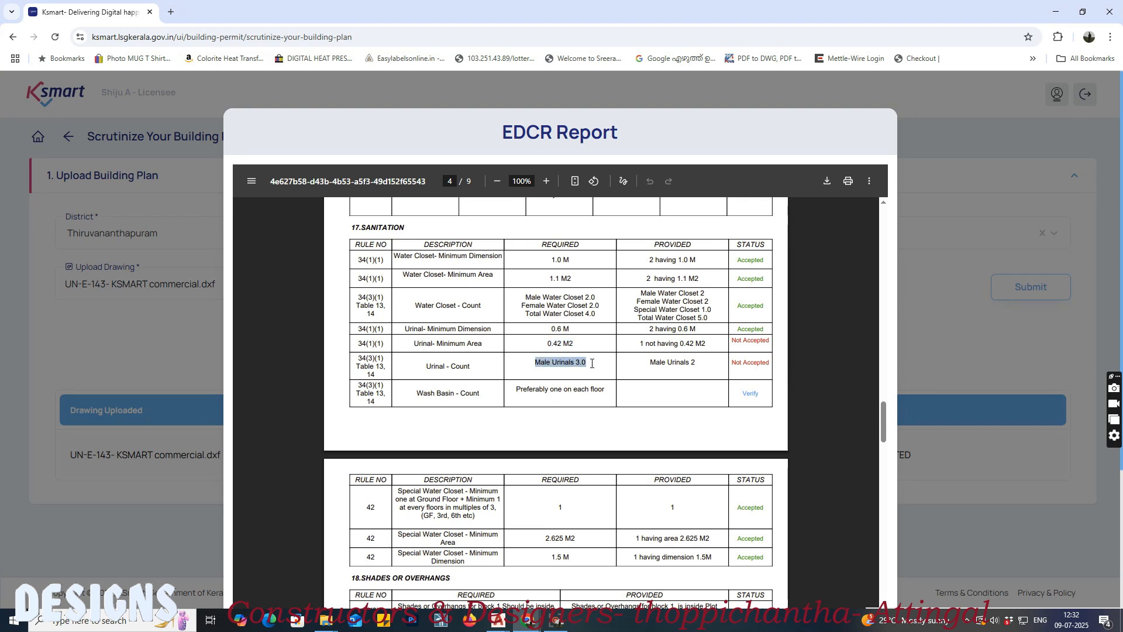
left_click_drag(662, 365, 698, 366)
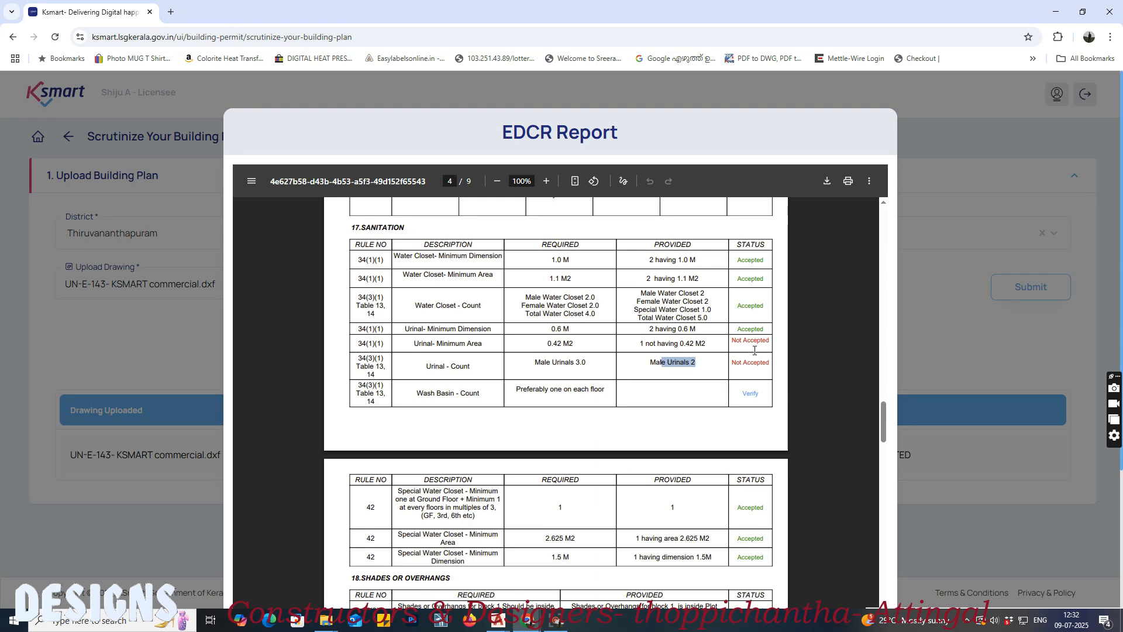
scroll(683, 317, "down", 1)
scroll(689, 319, "down", 1)
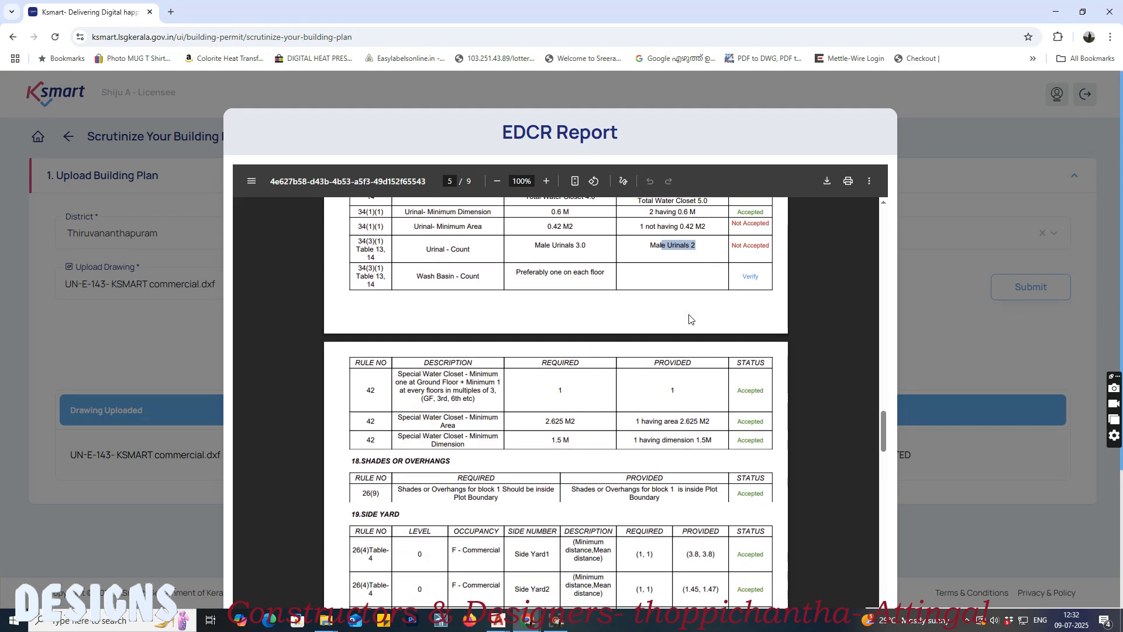
scroll(690, 319, "down", 4)
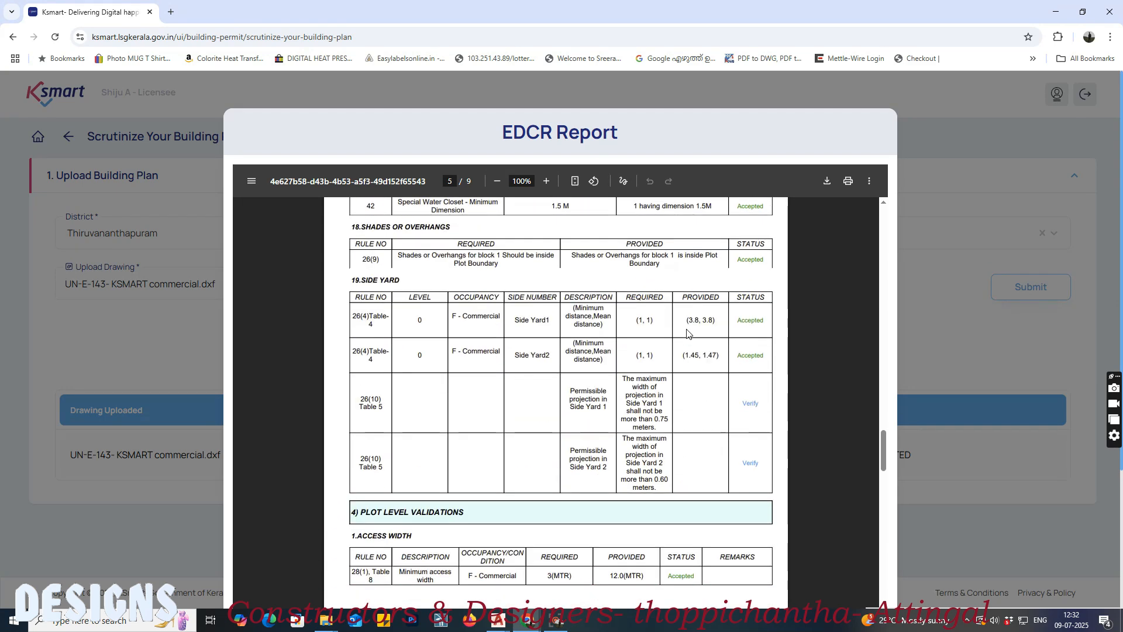
scroll(688, 334, "up", 5)
left_click_drag(651, 304, 703, 305)
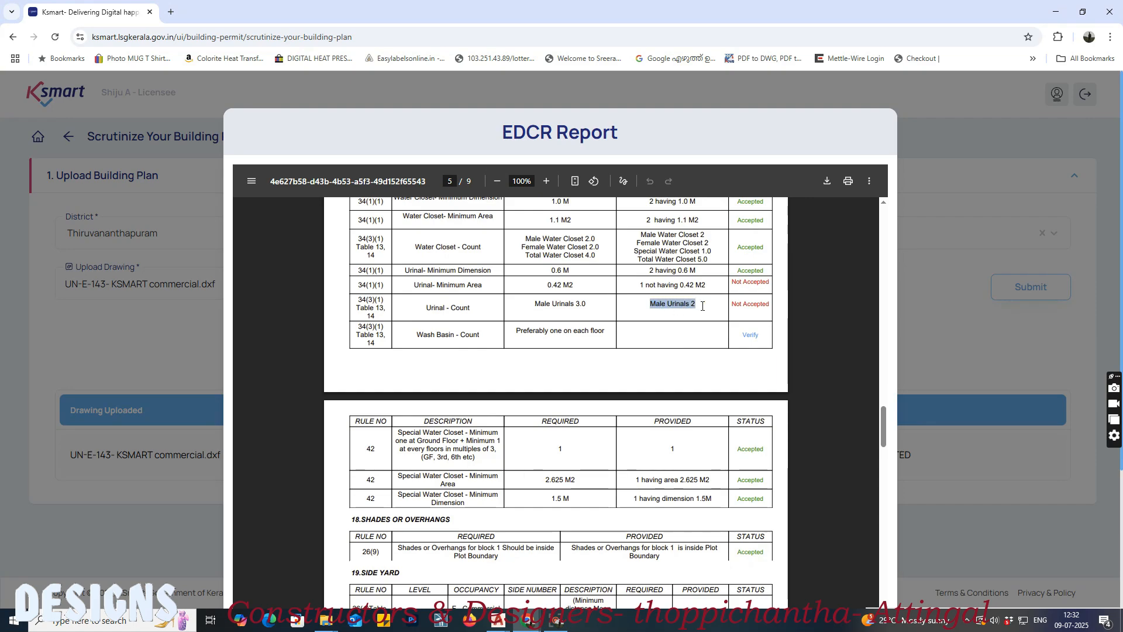
Step: Read through the plot level validations to the end of the EDCR report and close it
scroll(673, 351, "down", 15)
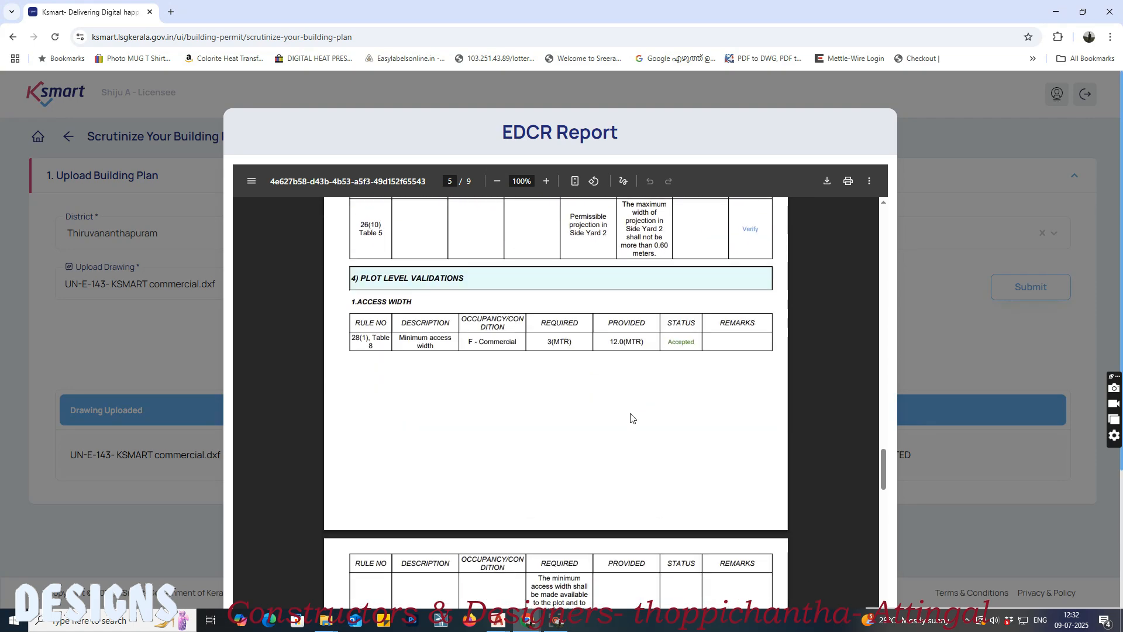
scroll(630, 422, "down", 20)
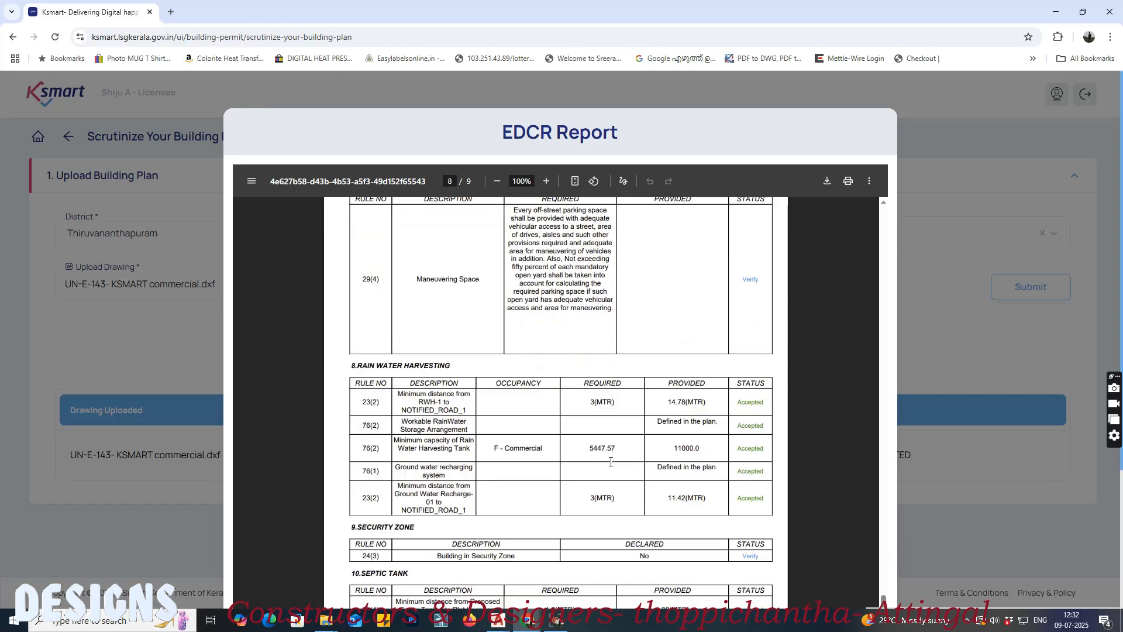
scroll(613, 471, "down", 6)
left_click(852, 547)
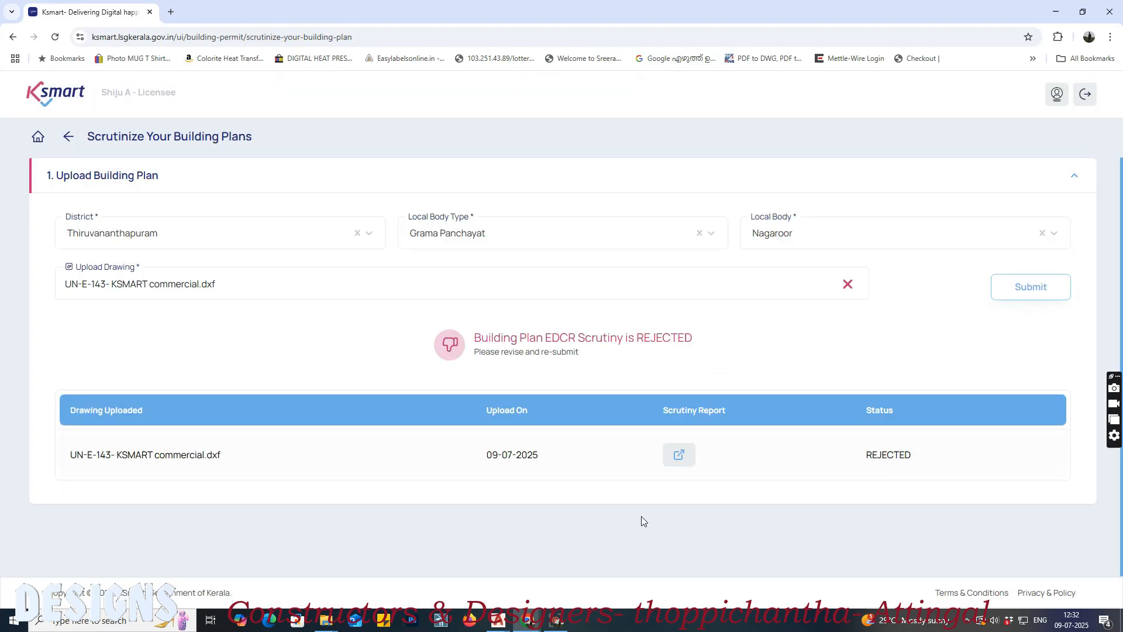
Step: Reopen the EDCR report and recheck its errors list
left_click(680, 456)
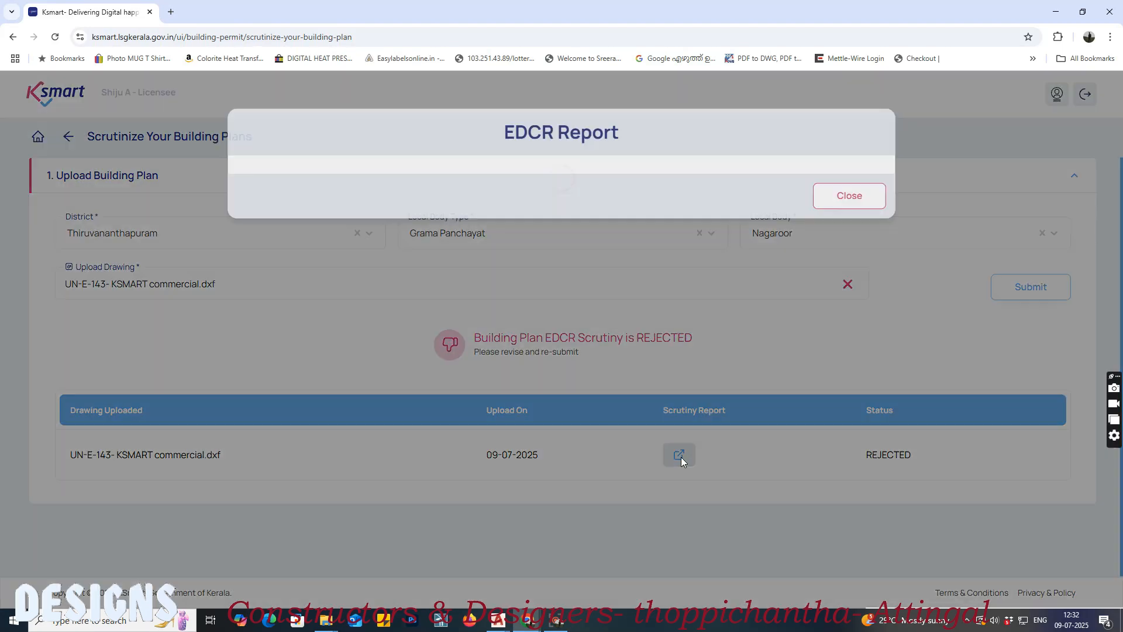
left_click(842, 199)
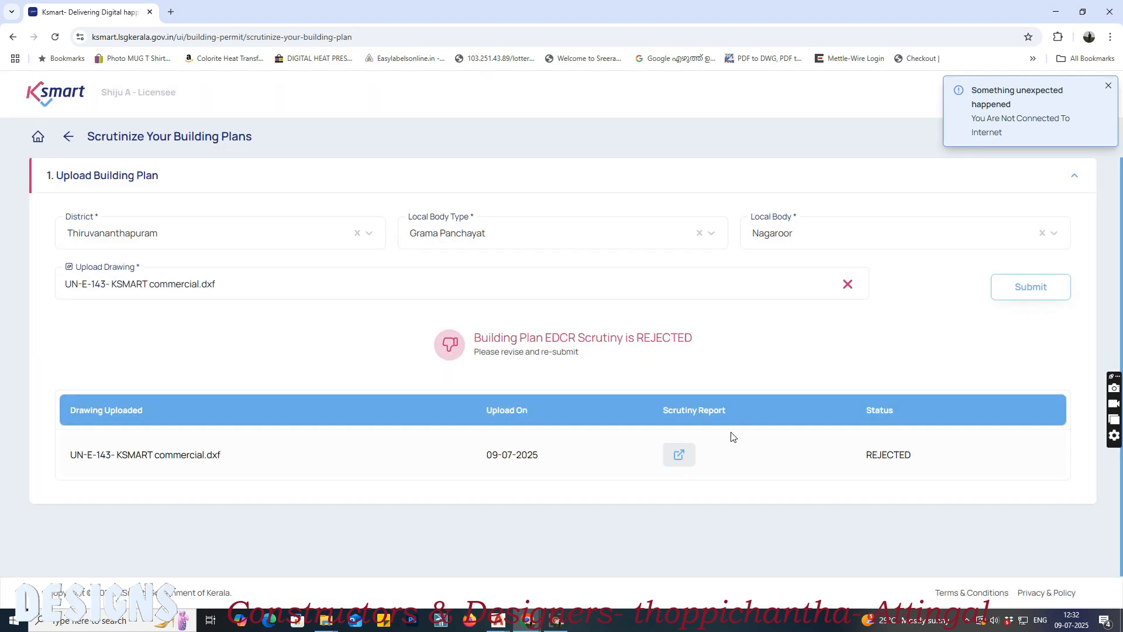
left_click(680, 455)
scroll(605, 476, "down", 10)
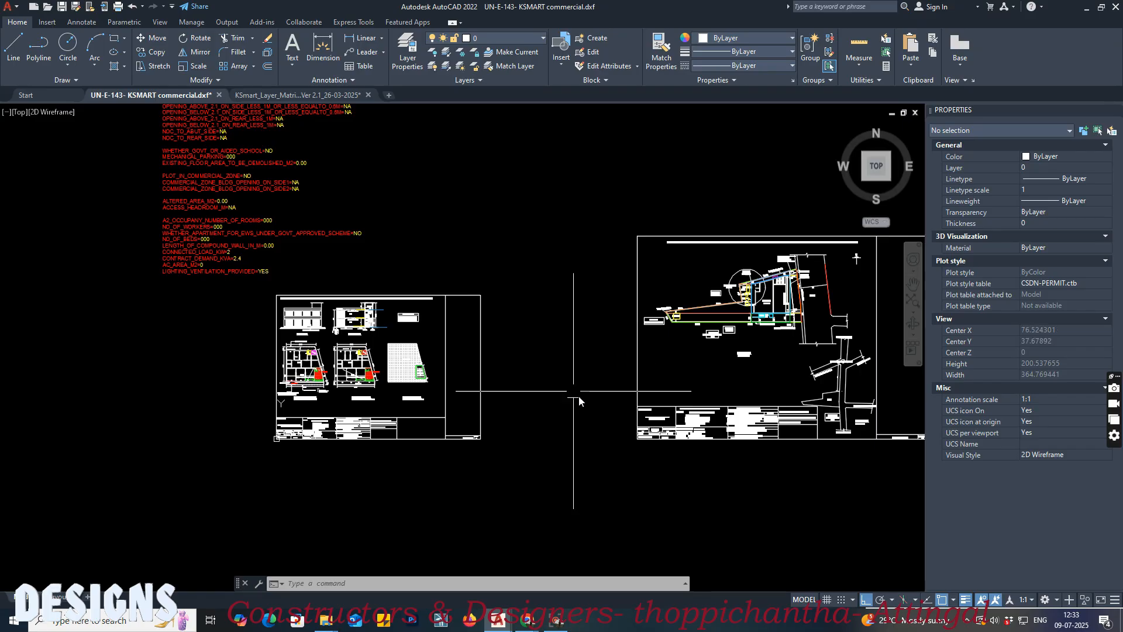
scroll(579, 395, "up", 5)
Step: Switch to AutoCAD and add a linear dimension across the RS door opening at the stair room's front wall
middle_click_drag(718, 273, 462, 306)
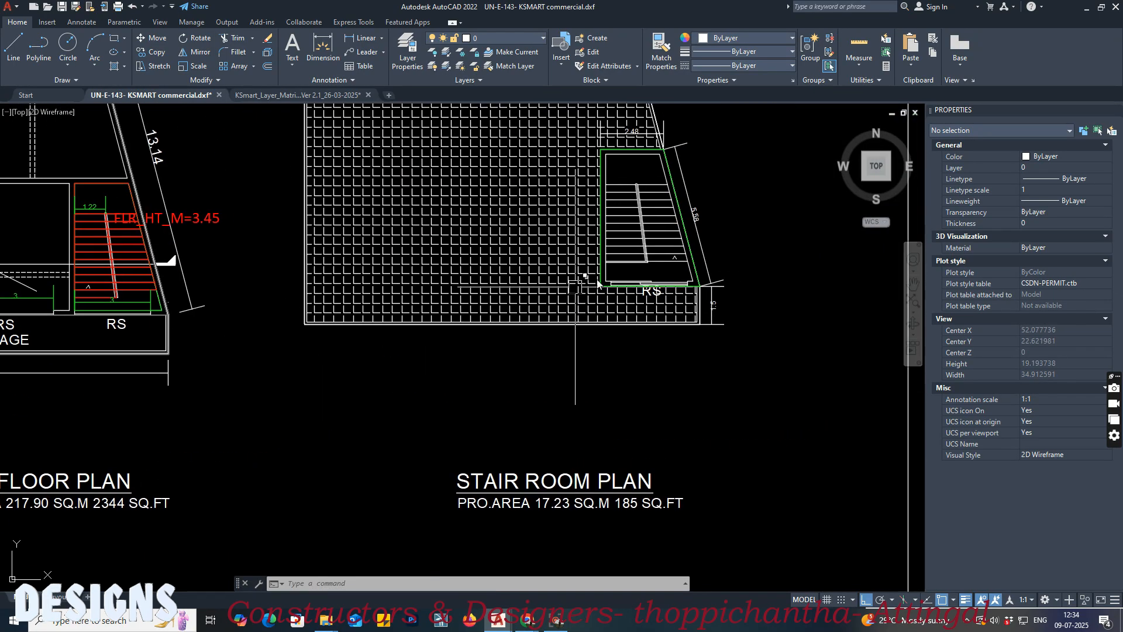
scroll(688, 238, "up", 6)
middle_click_drag(520, 360, 533, 345)
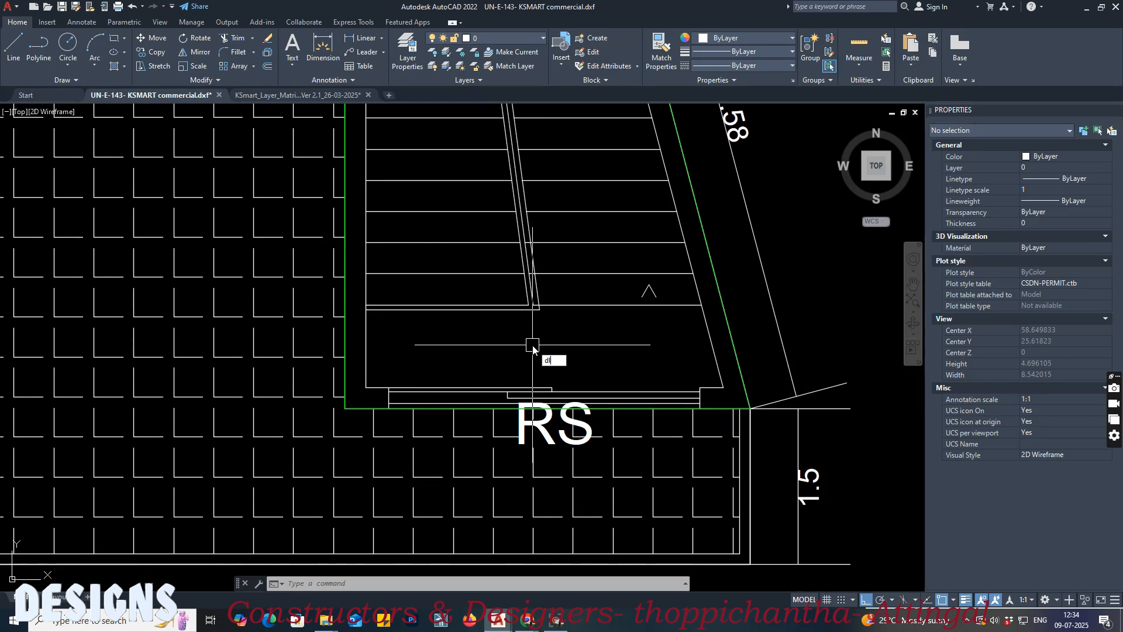
key("Return")
left_click(389, 388)
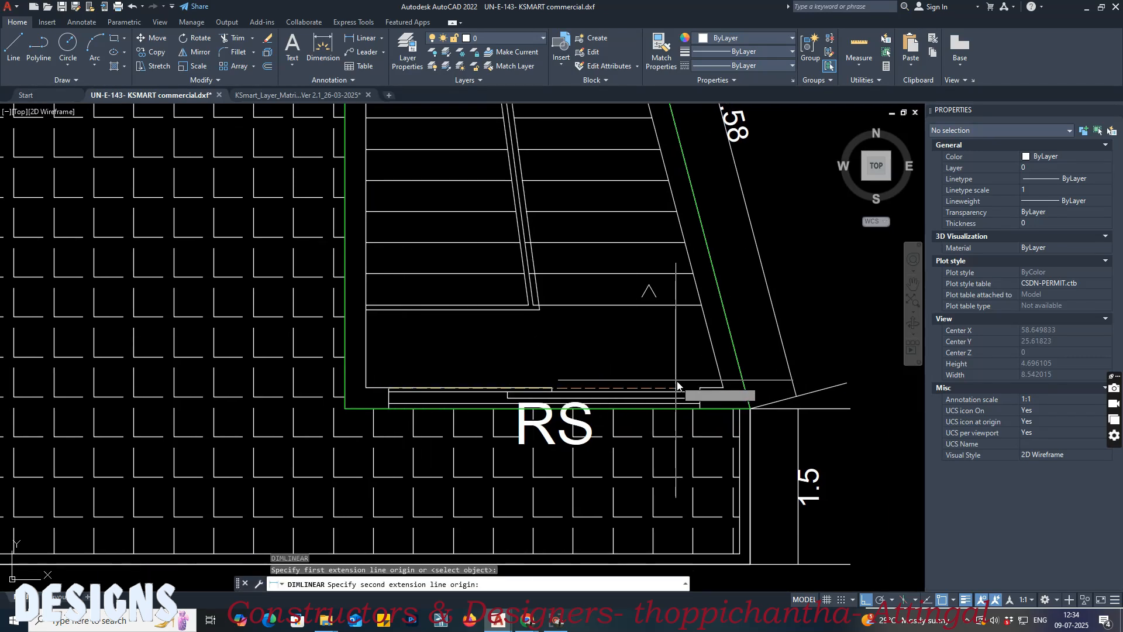
left_click(696, 388)
left_click(585, 372)
Step: Add a linear dimension for the width of the stair room's outer stair flight, along its lowest step
scroll(532, 319, "up", 4)
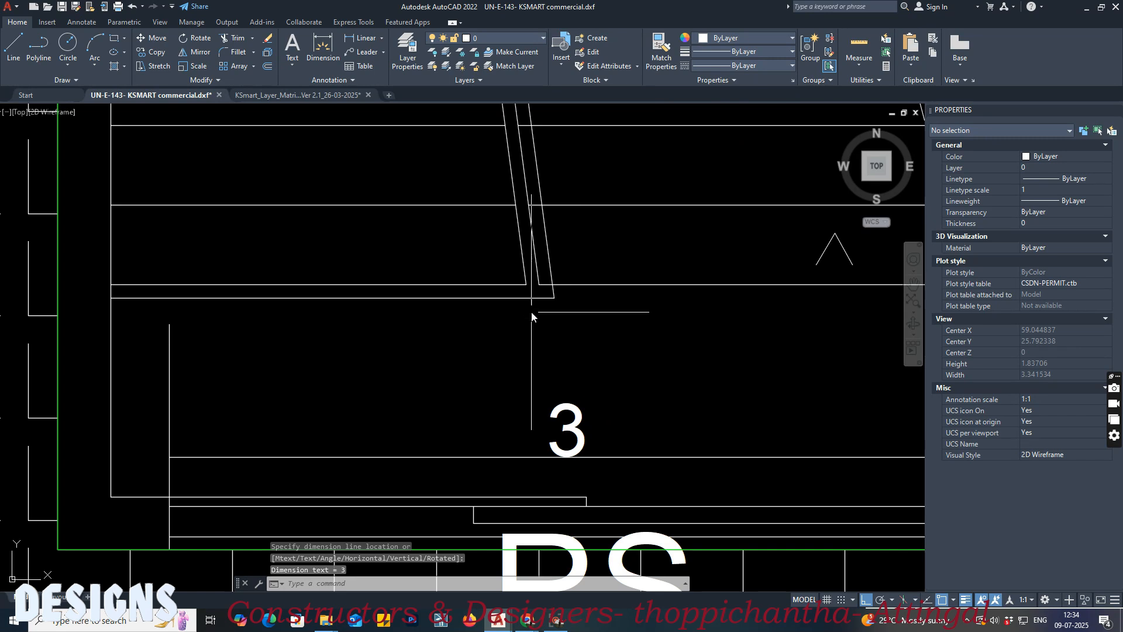
key("Return")
left_click(539, 284)
middle_click_drag(588, 316, 400, 316)
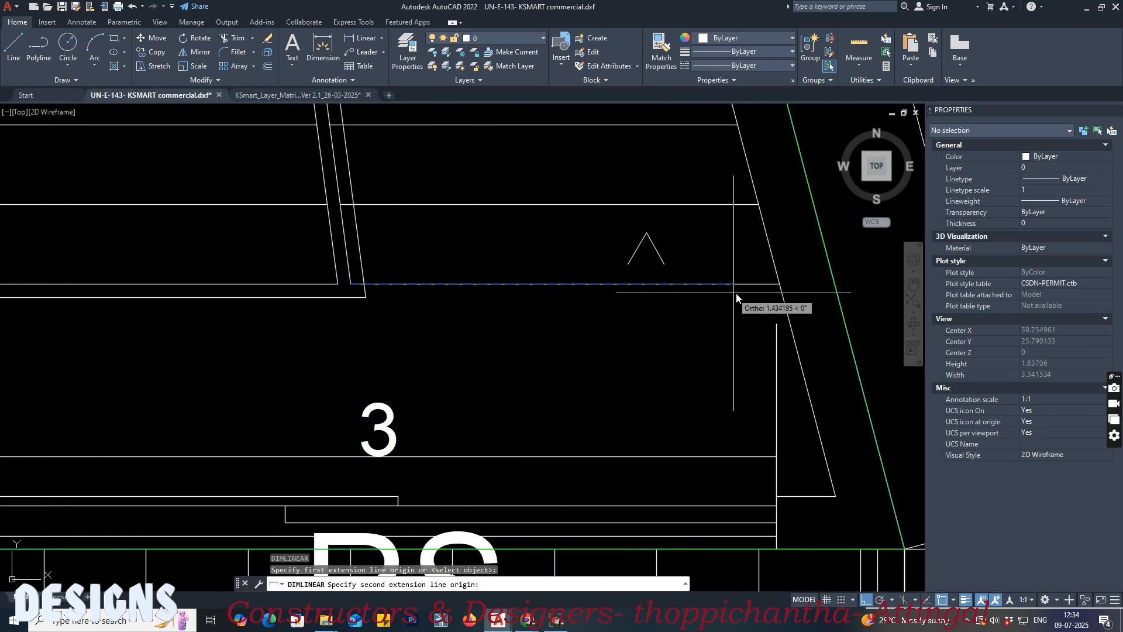
left_click(780, 285)
scroll(731, 304, "down", 3)
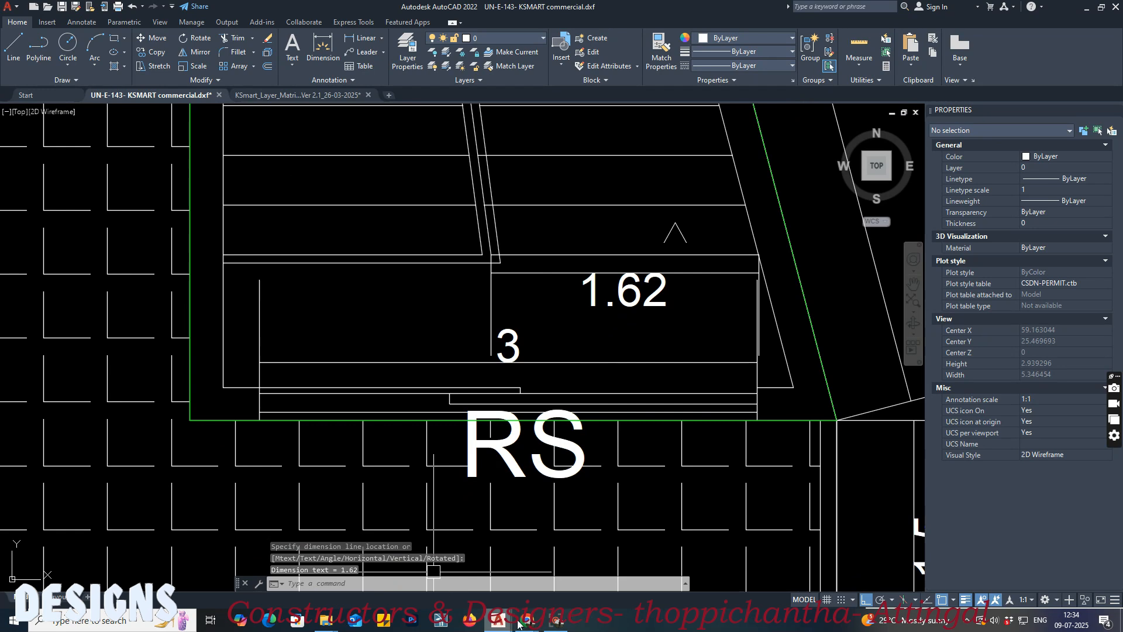
Step: Check the EDCR report's Block 1 validations again in the browser and return to the AutoCAD drawing
mouse_move(533, 621)
left_click(492, 595)
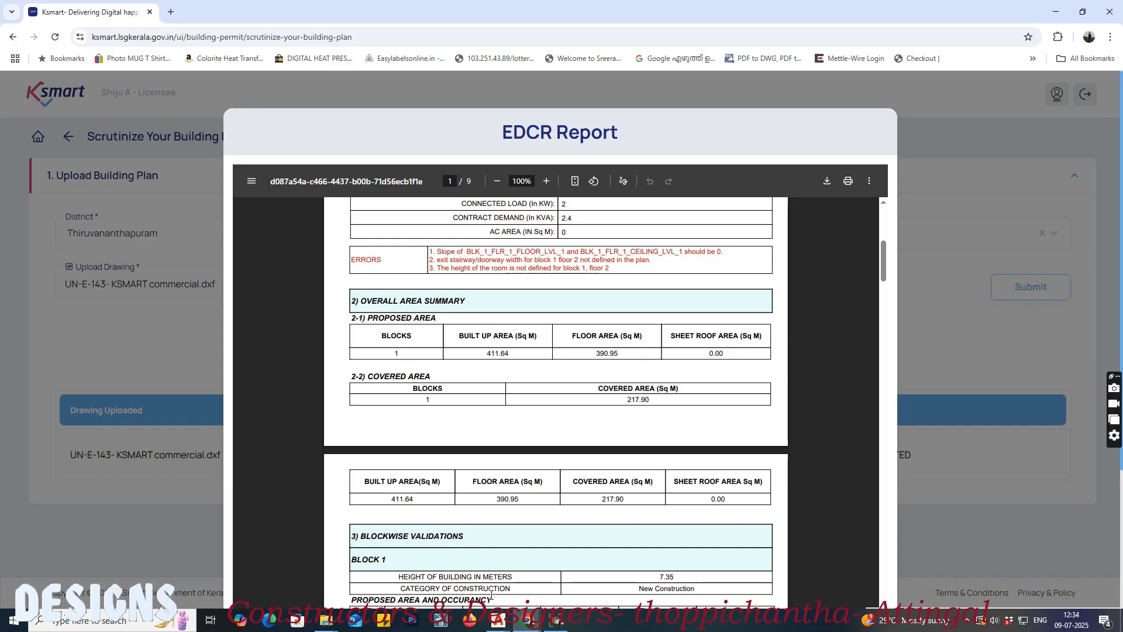
scroll(513, 391, "down", 6)
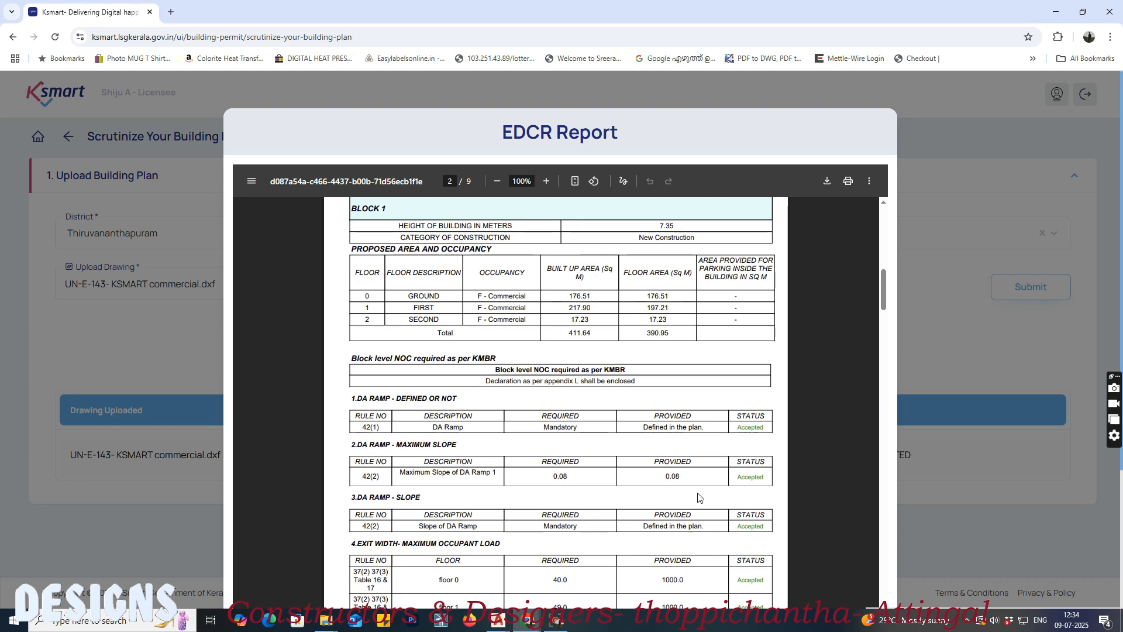
mouse_move(497, 620)
left_click(513, 529)
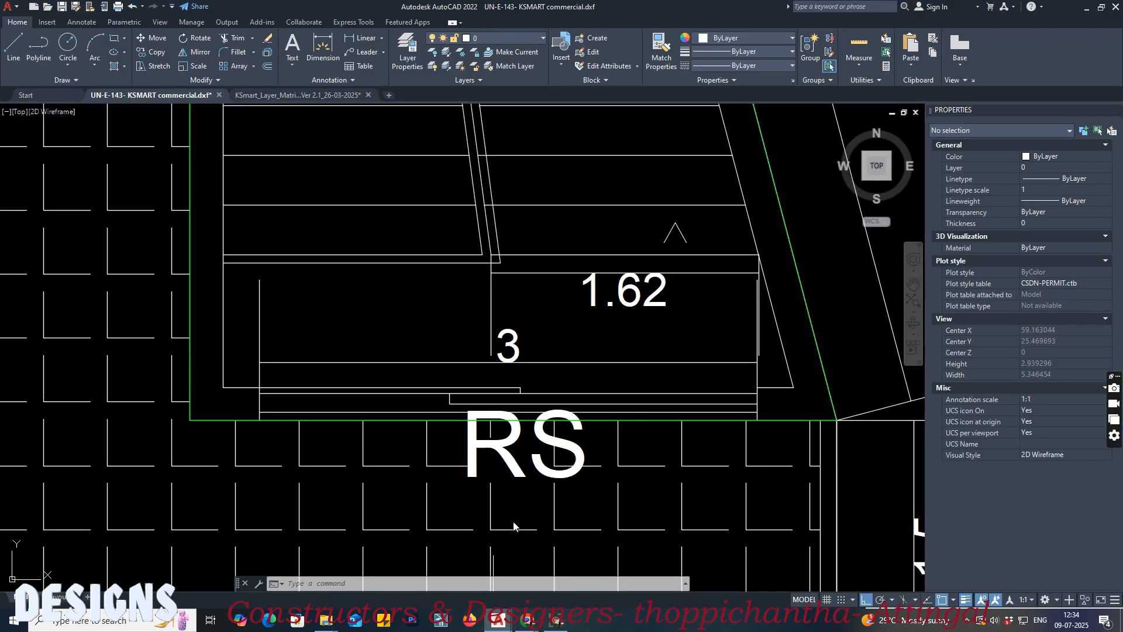
type("l")
key("Return")
key("Escape")
key("Escape")
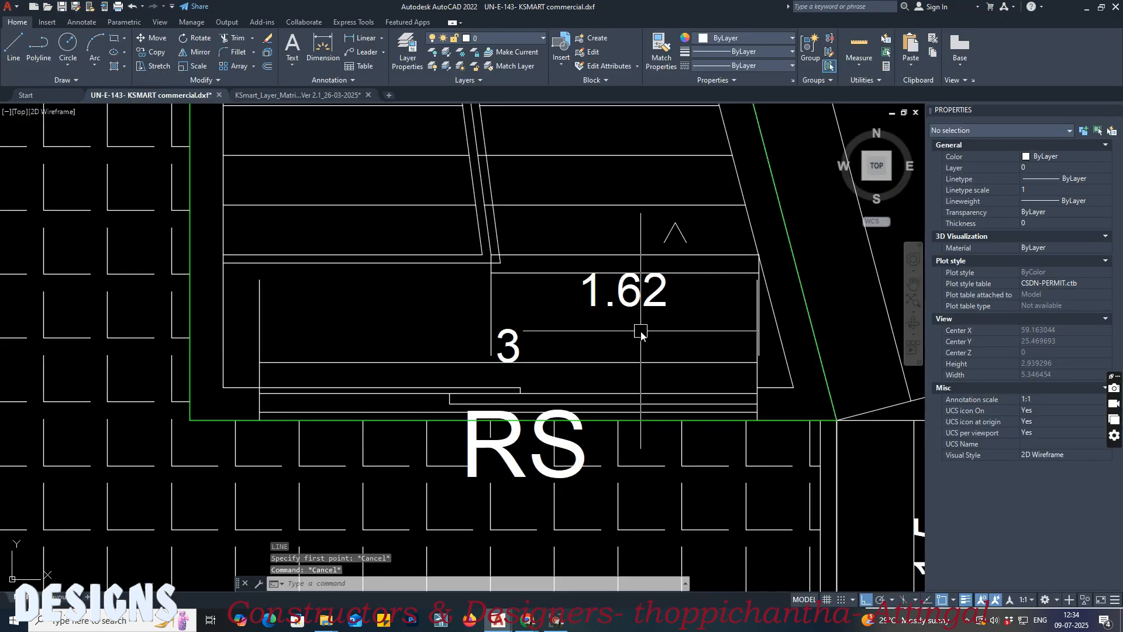
Step: Draw a polyline from outside the stair room's RS door to the lowest step of the outer flight
key("Return")
left_click(638, 437)
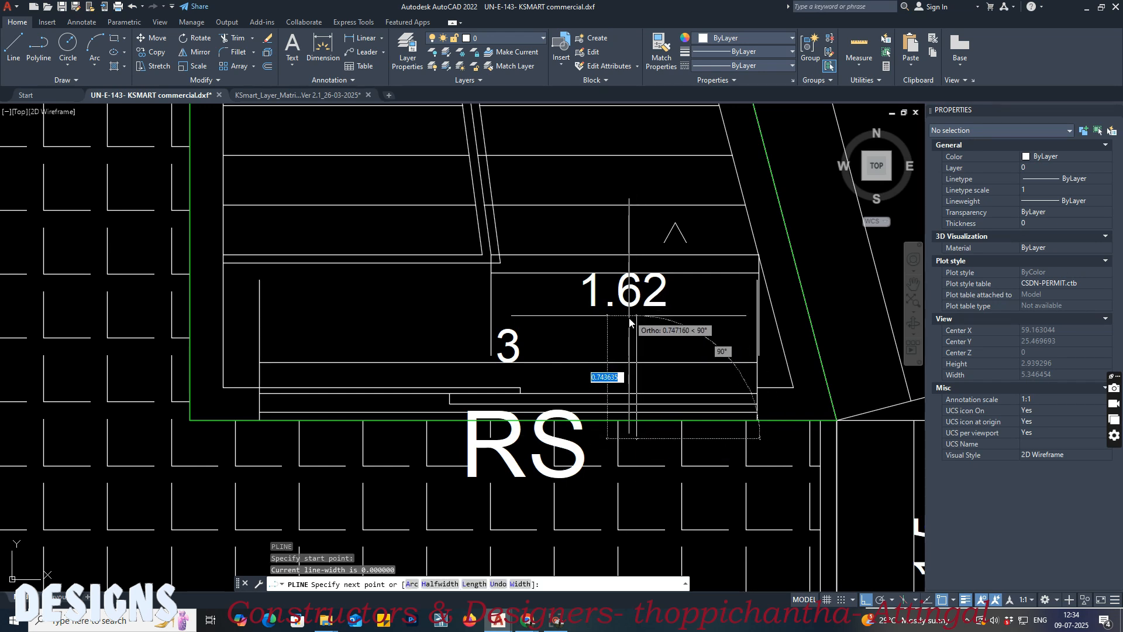
left_click(644, 257)
key("Return")
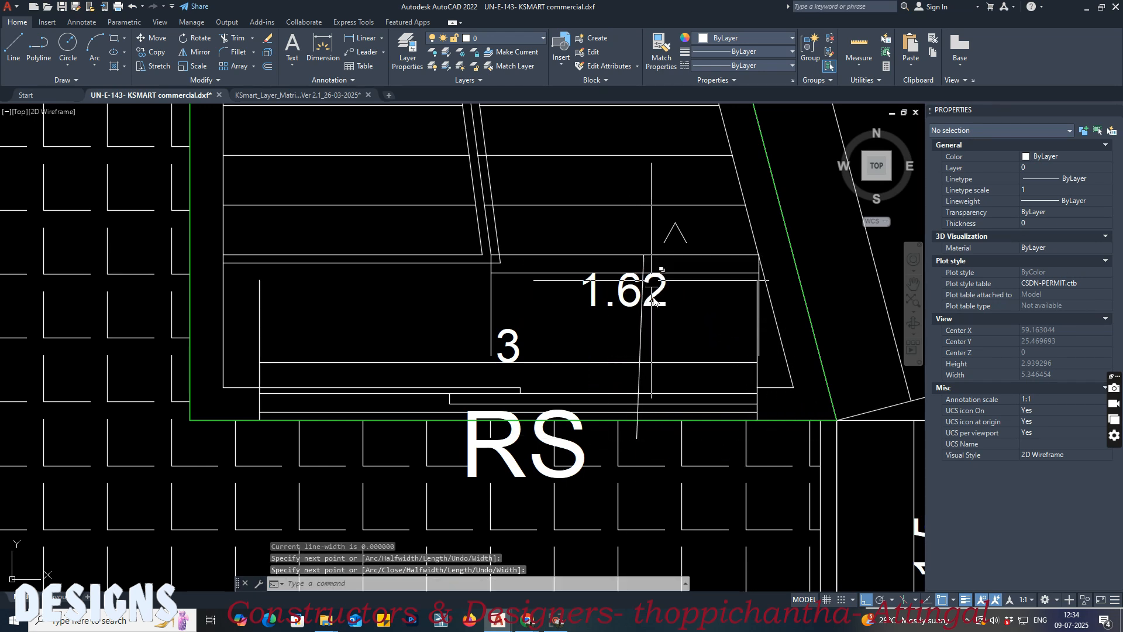
scroll(642, 358, "down", 1)
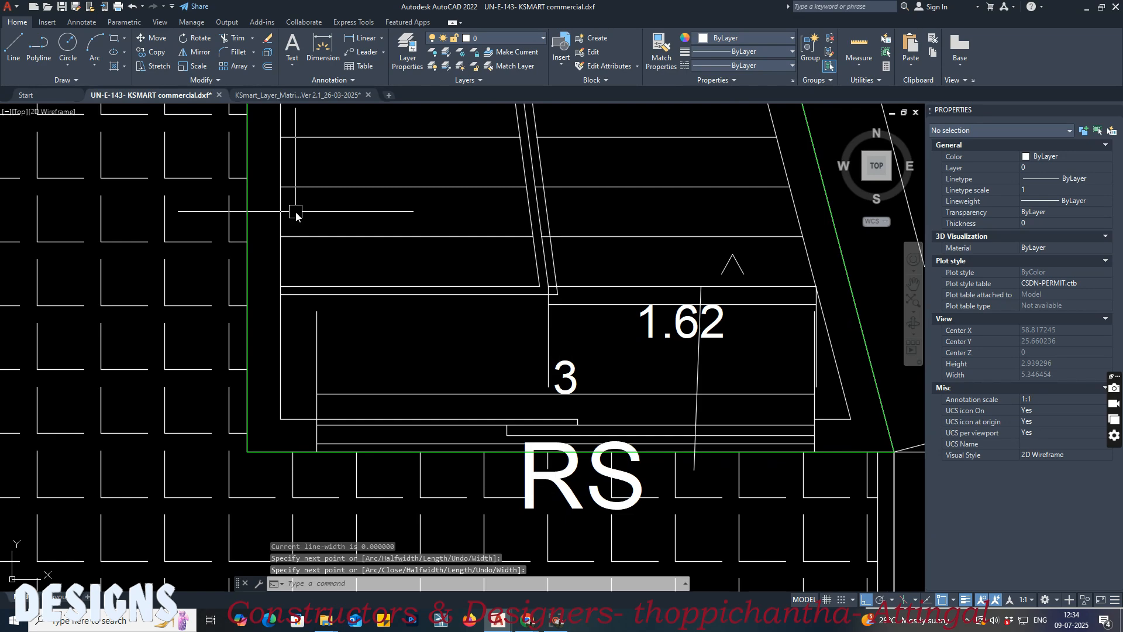
Step: Match the RS door dimension's properties to the Block 1, Floor 2 sample of EXIT_WIDTH_DOOR in the KSmart layer matrix
left_click(293, 93)
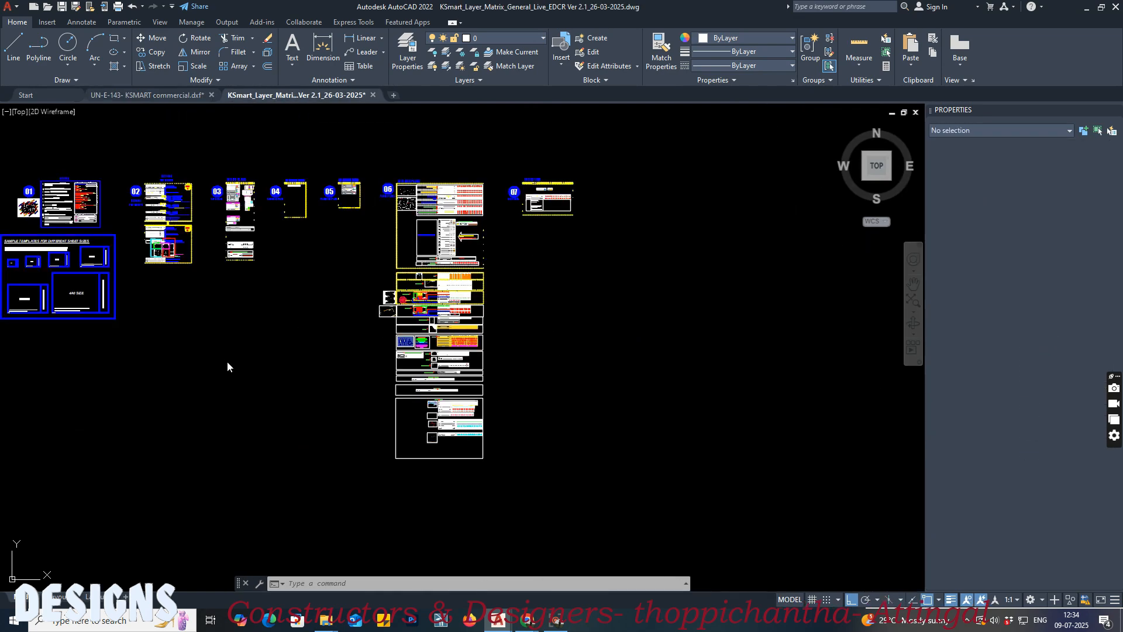
scroll(386, 251, "up", 6)
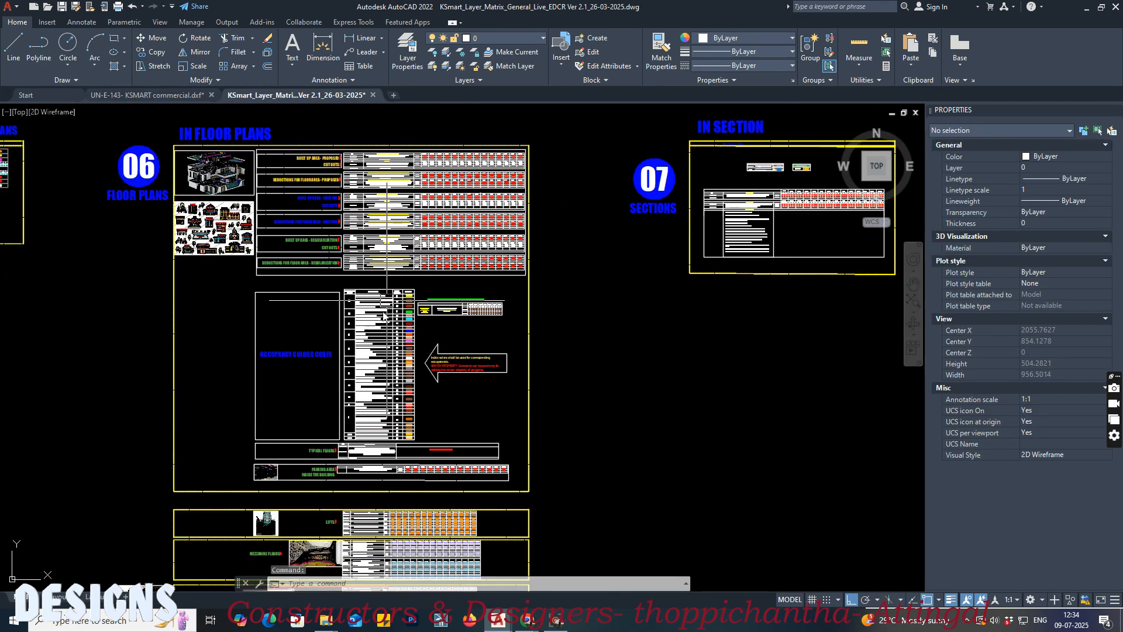
scroll(321, 443, "up", 8)
scroll(285, 204, "down", 6)
scroll(305, 334, "up", 1)
scroll(398, 392, "up", 3)
middle_click_drag(395, 392, 409, 190)
middle_click_drag(401, 372, 402, 216)
scroll(708, 262, "up", 6)
mouse_move(265, 347)
middle_mouse_down()
mouse_move(509, 323)
mouse_move(270, 312)
middle_mouse_up()
scroll(588, 302, "up", 6)
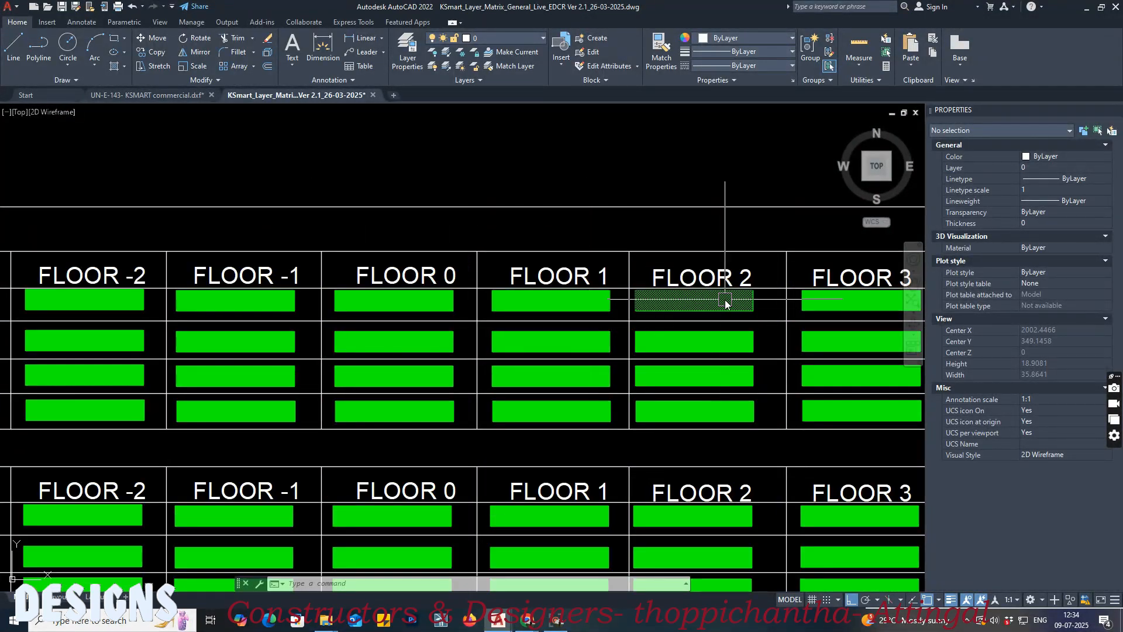
type("ma")
key("space")
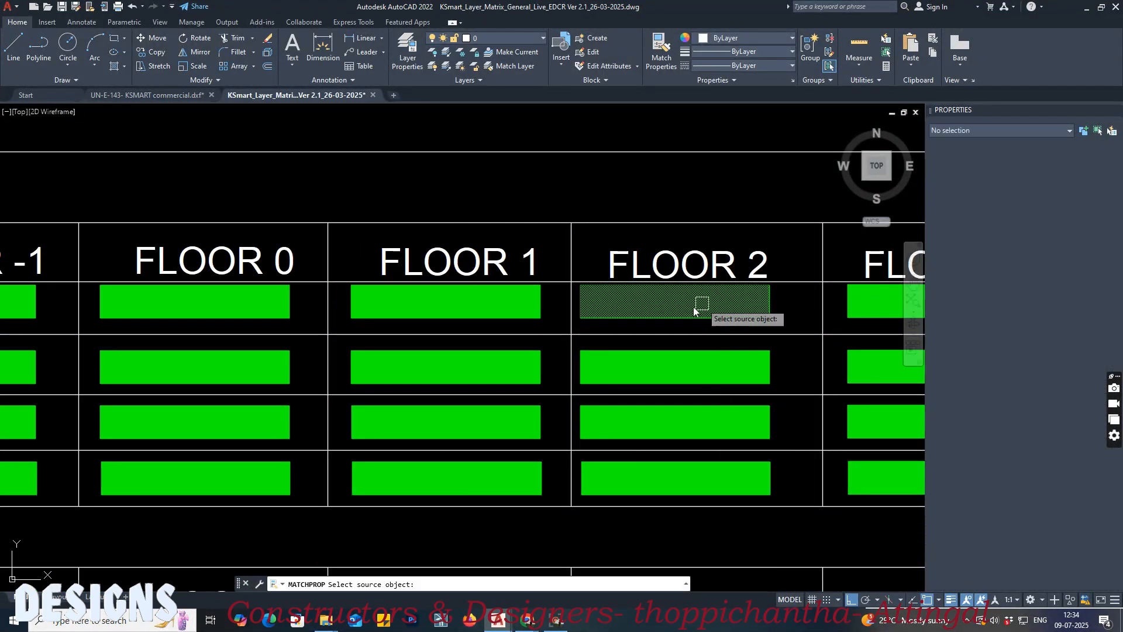
left_click(700, 307)
left_click(176, 96)
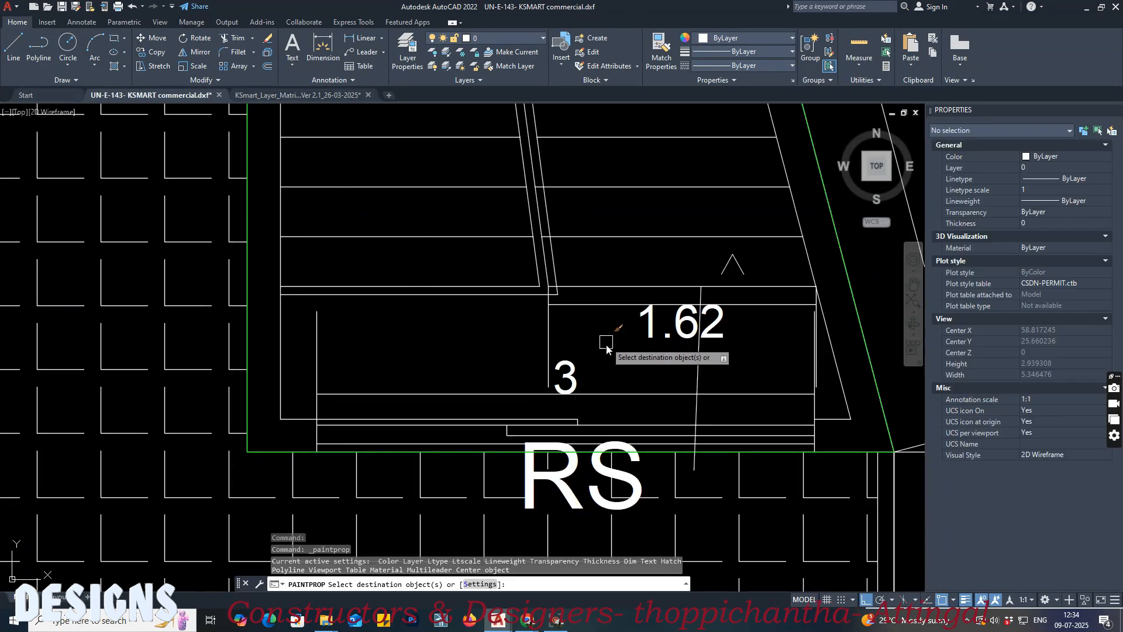
left_click(616, 398)
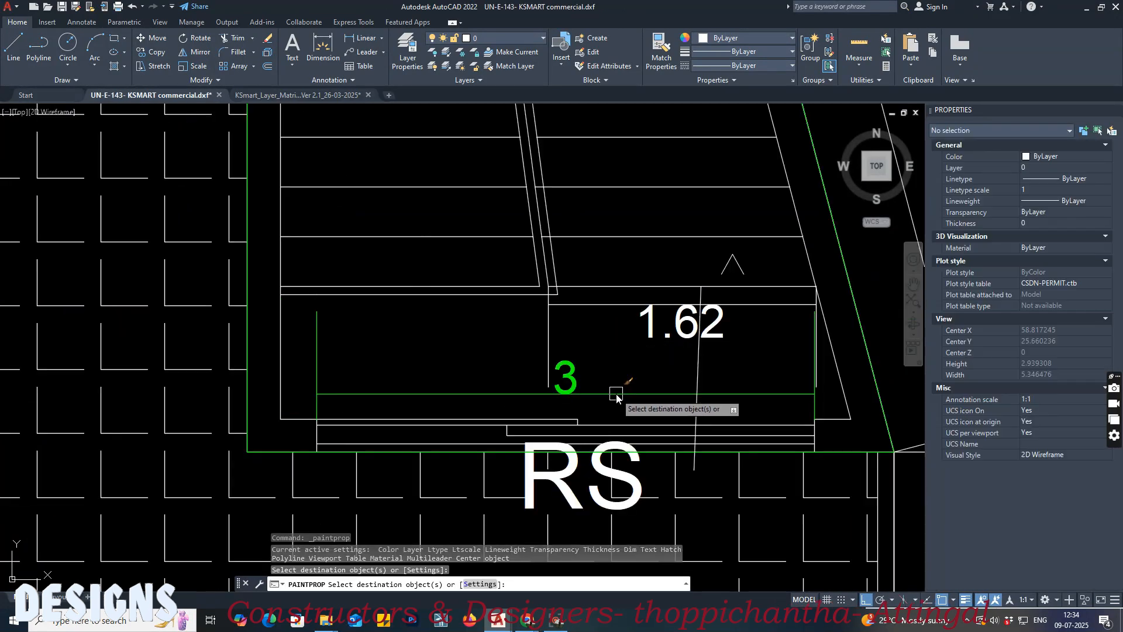
key("space")
Step: Match the stair flight dimension's properties to the Block 1, Floor 2 sample of EXIT_WIDTH_STAIR in the layer matrix
left_click(295, 86)
left_click(257, 93)
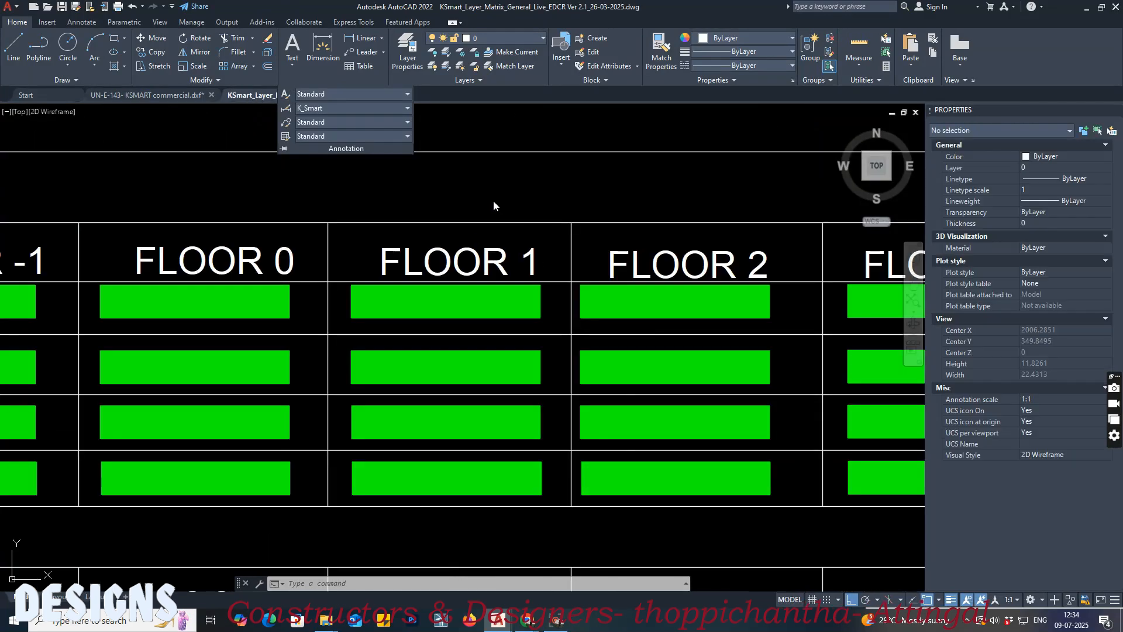
left_click(408, 202)
left_click(435, 202)
scroll(526, 219, "down", 5)
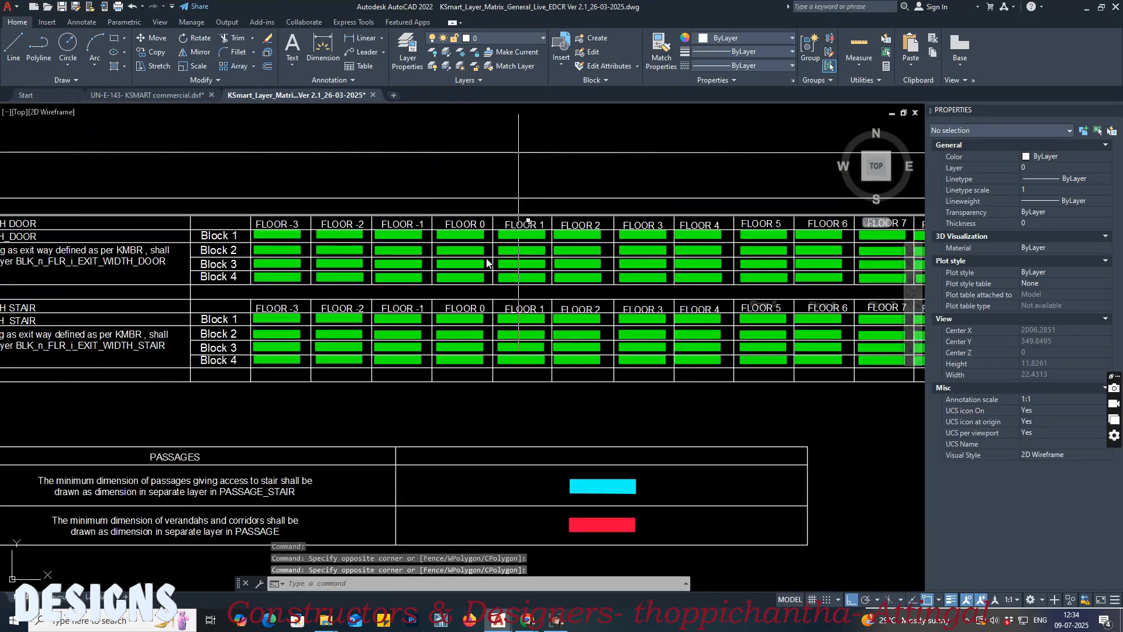
scroll(107, 337, "down", 2)
scroll(702, 334, "up", 6)
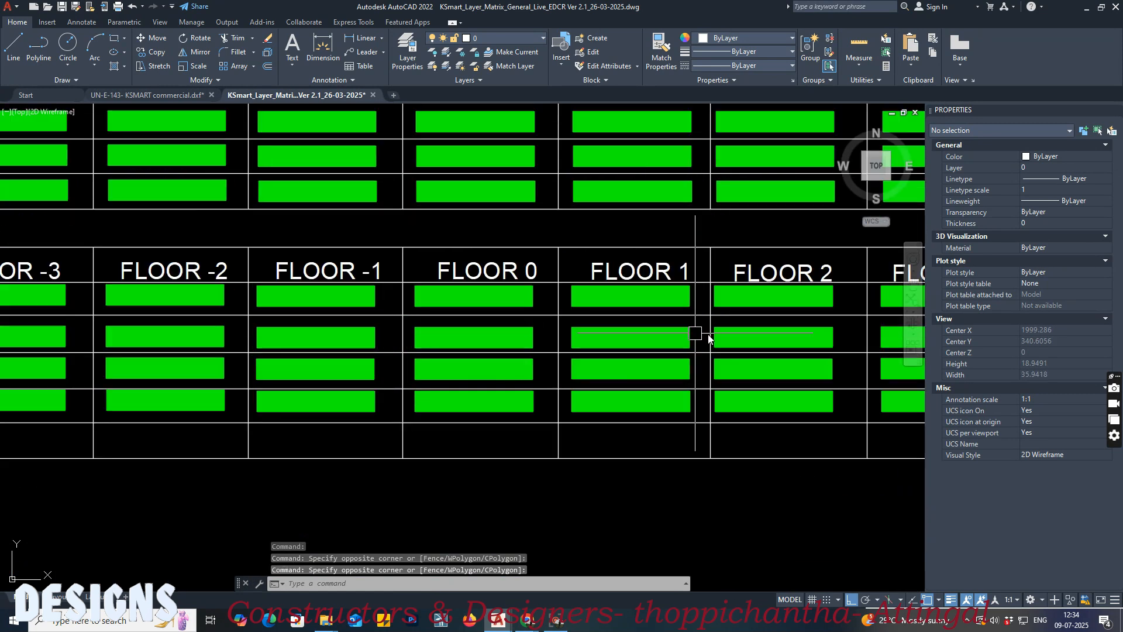
type("ma")
key("Return")
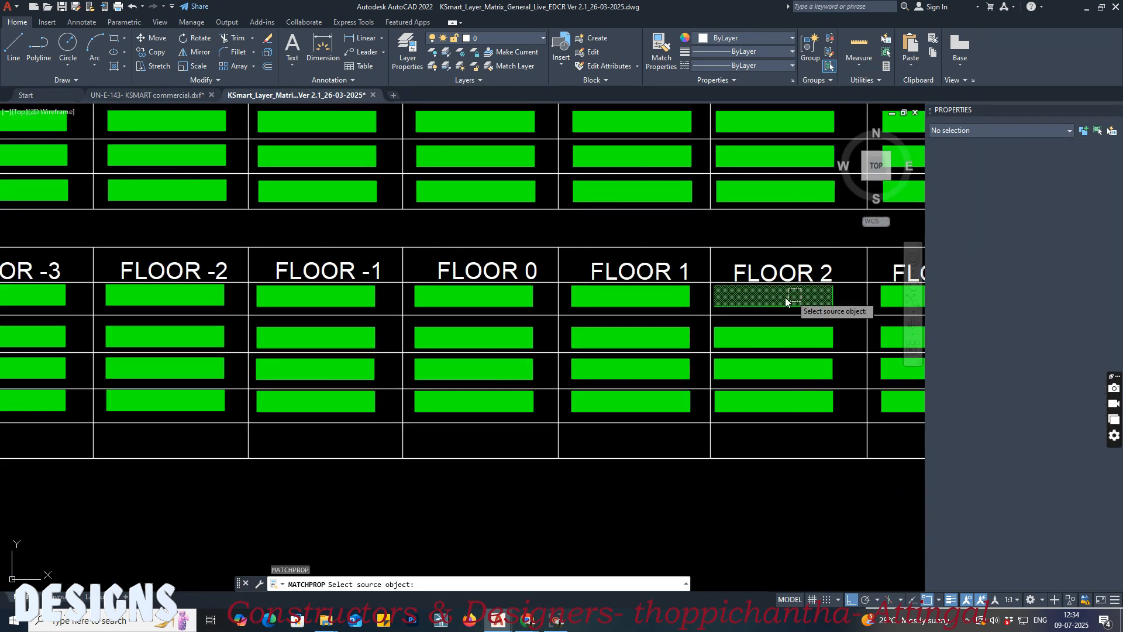
left_click(786, 301)
left_click(183, 94)
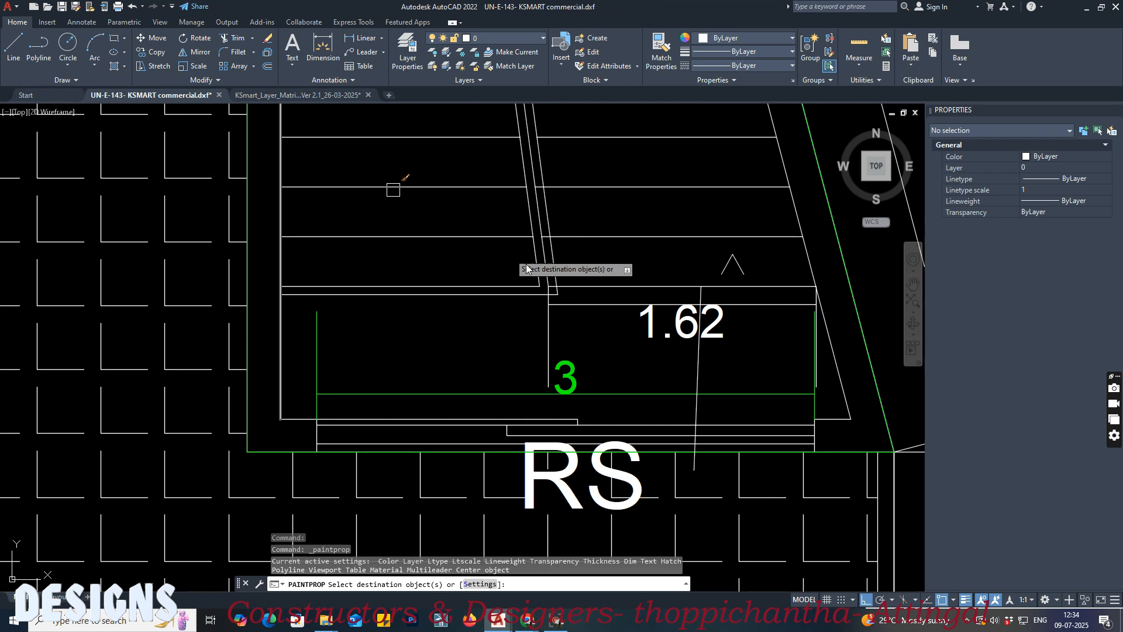
left_click(659, 317)
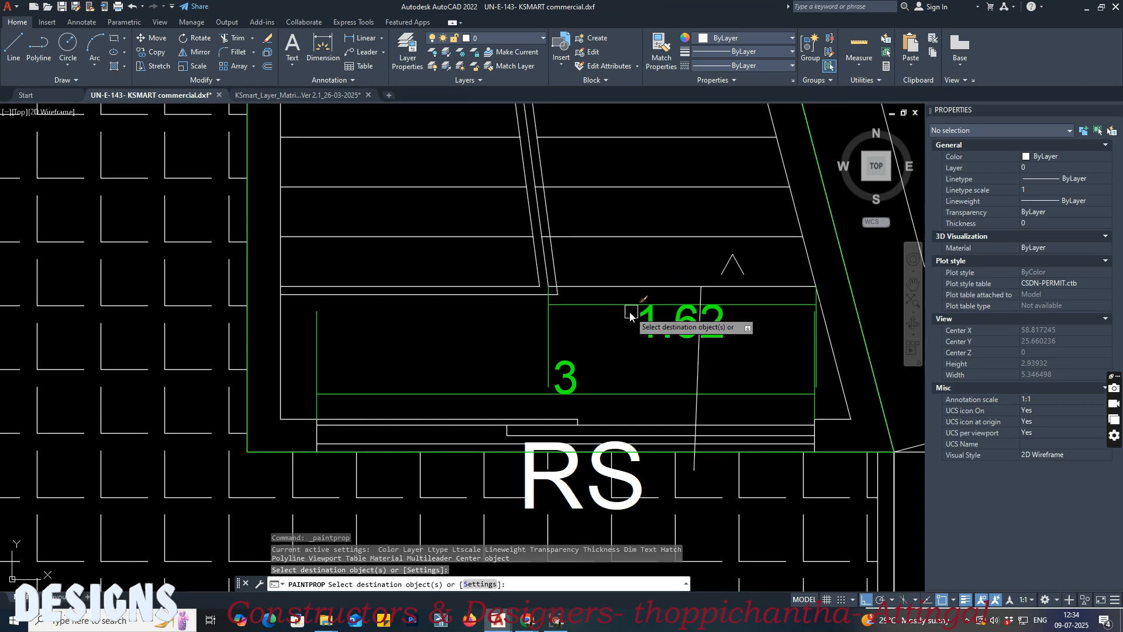
key("Return")
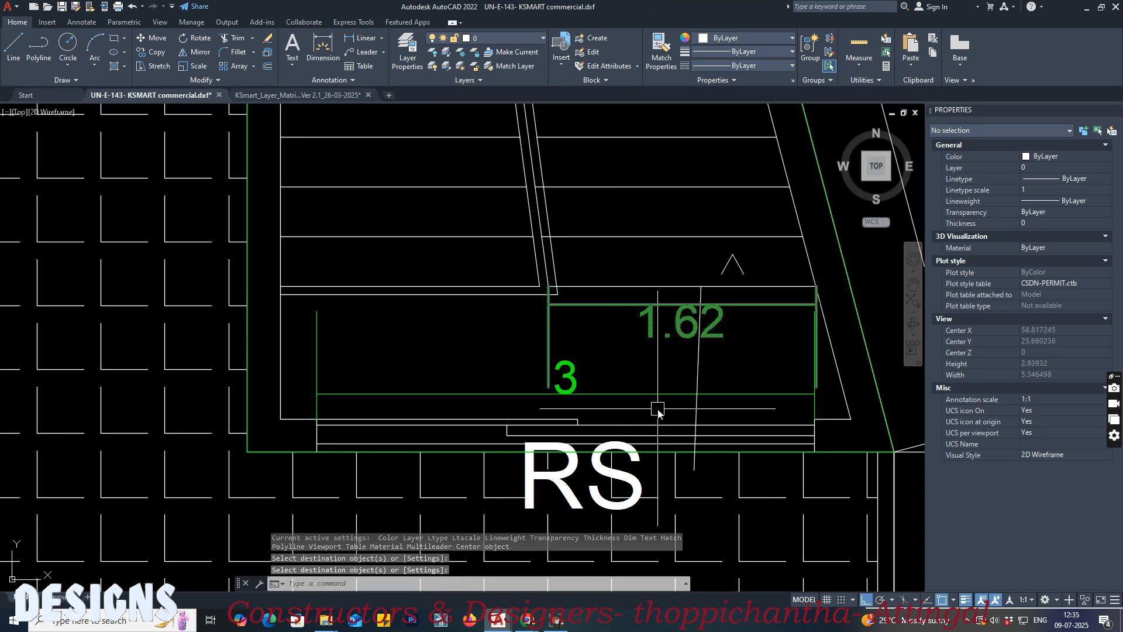
Step: Match the travel polyline's properties to the Block 01, Floor 2 maximum travel distance sample in the layer matrix and save the drawing
left_click(296, 95)
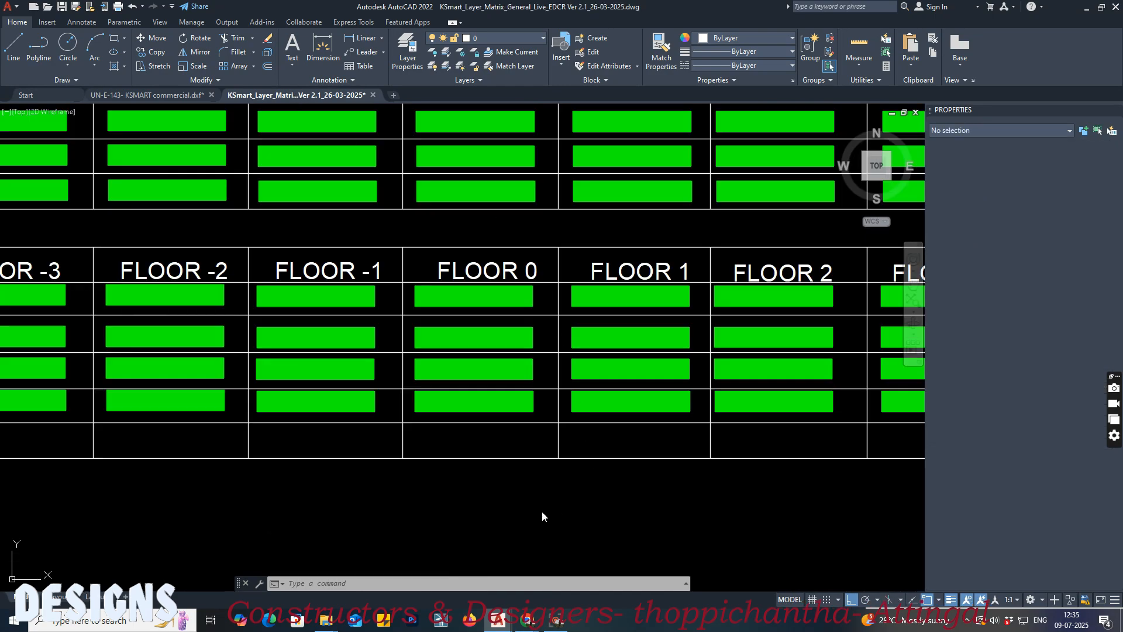
scroll(707, 323, "down", 4)
middle_click_drag(575, 416, 636, 291)
scroll(409, 397, "down", 2)
mouse_move(430, 427)
middle_mouse_down()
mouse_move(552, 287)
mouse_move(474, 296)
middle_mouse_up()
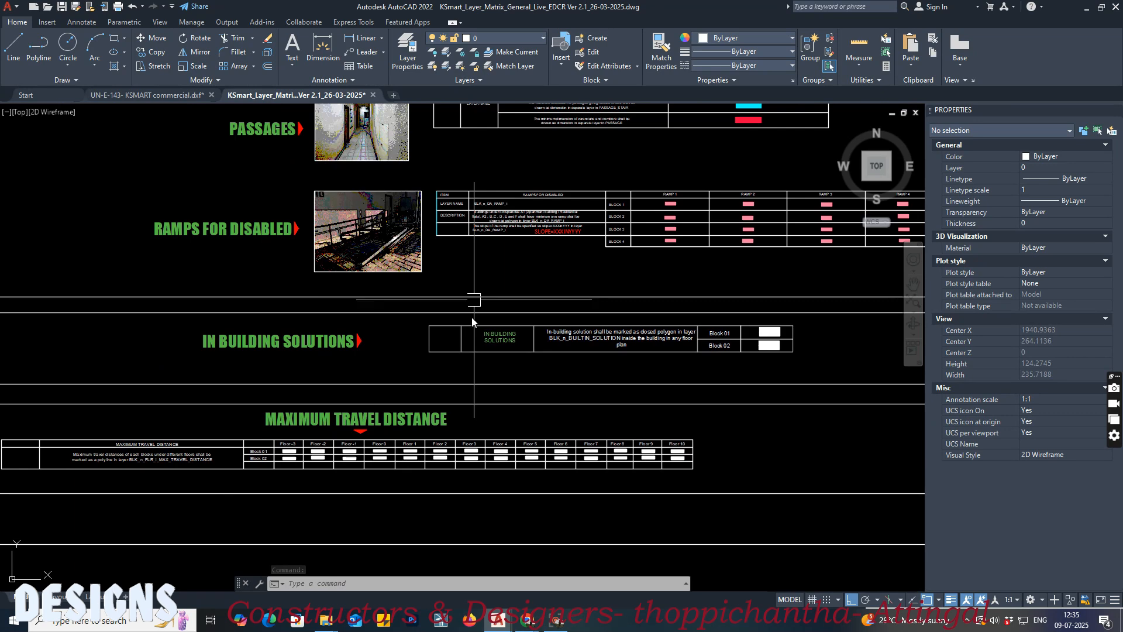
middle_click_drag(484, 480, 592, 424)
scroll(419, 398, "up", 2)
scroll(709, 413, "up", 3)
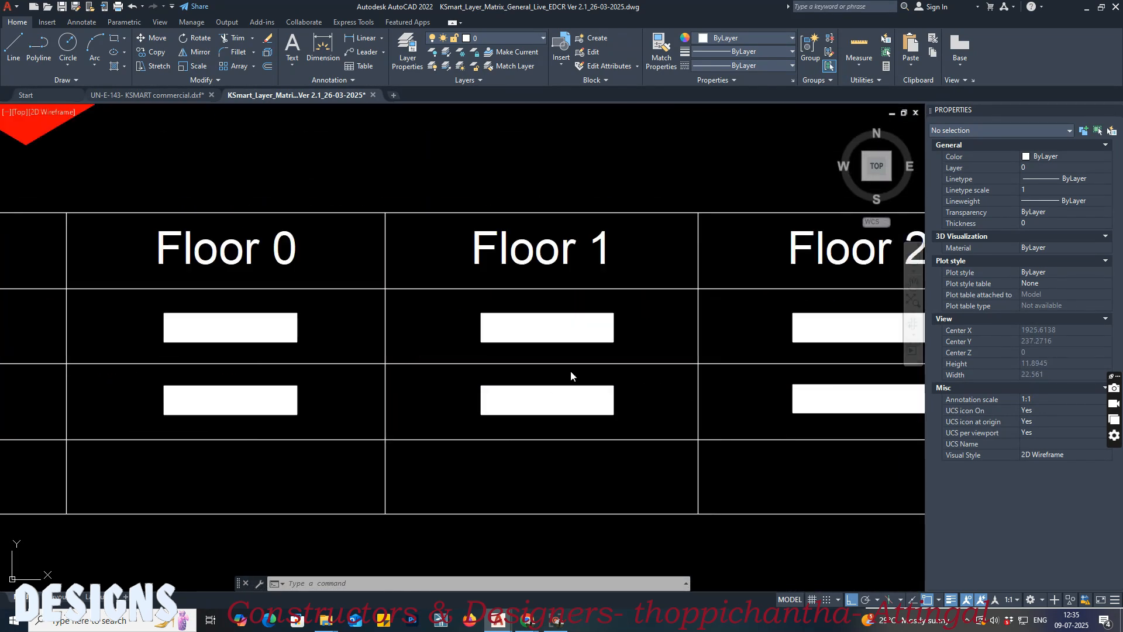
middle_click_drag(865, 333, 581, 339)
scroll(585, 341, "up", 1)
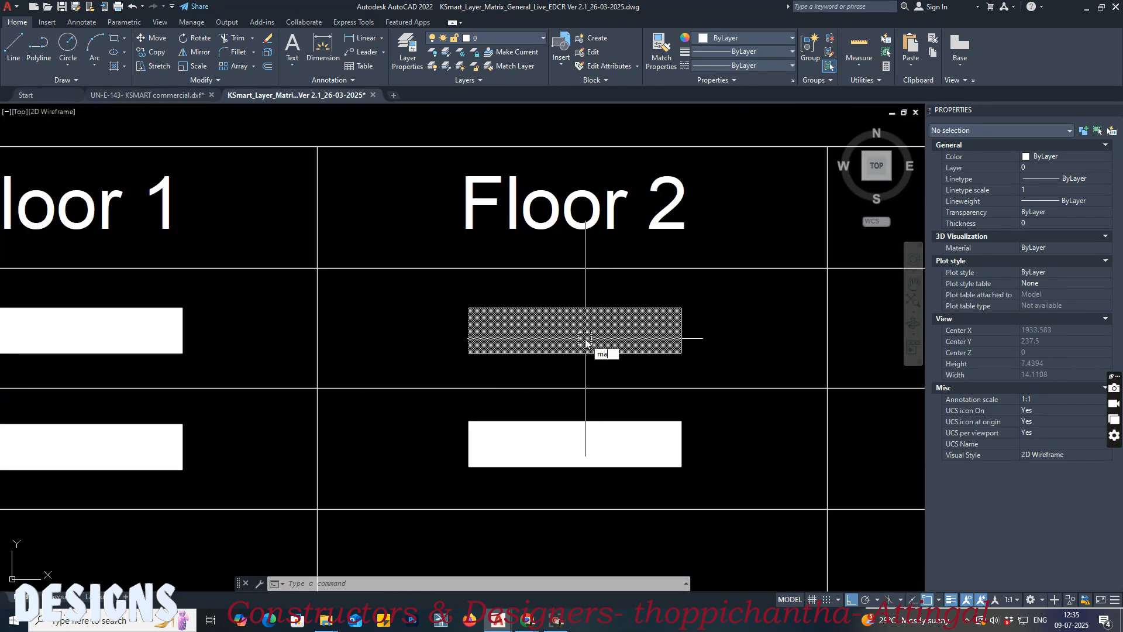
key("Return")
left_click(577, 334)
left_click(162, 100)
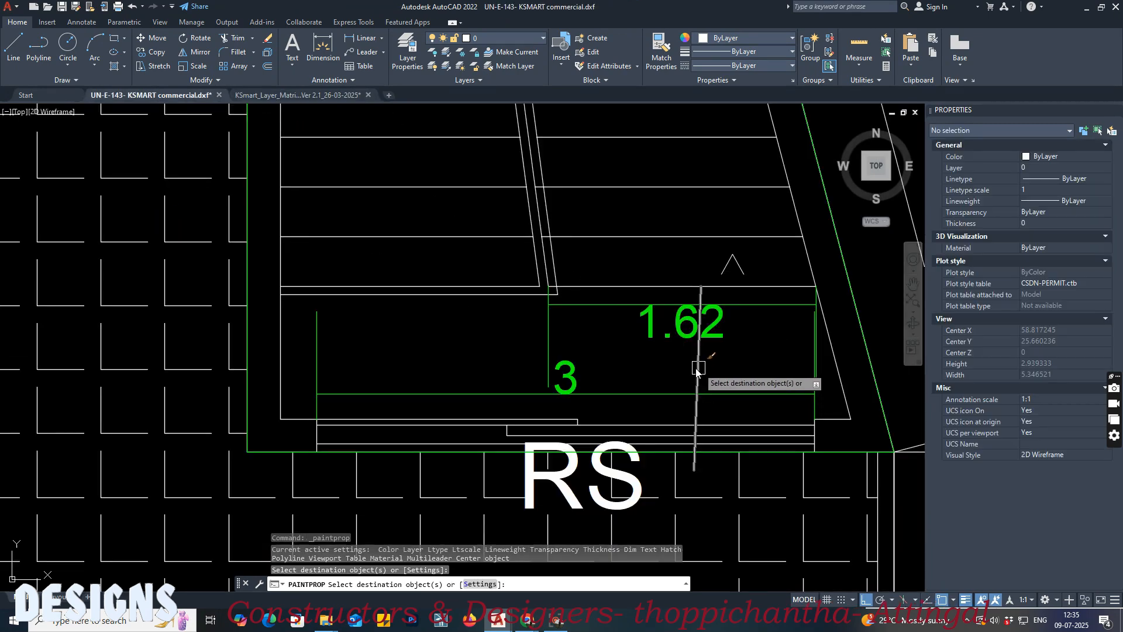
key("Escape")
scroll(594, 349, "down", 1)
key("ctrl+s")
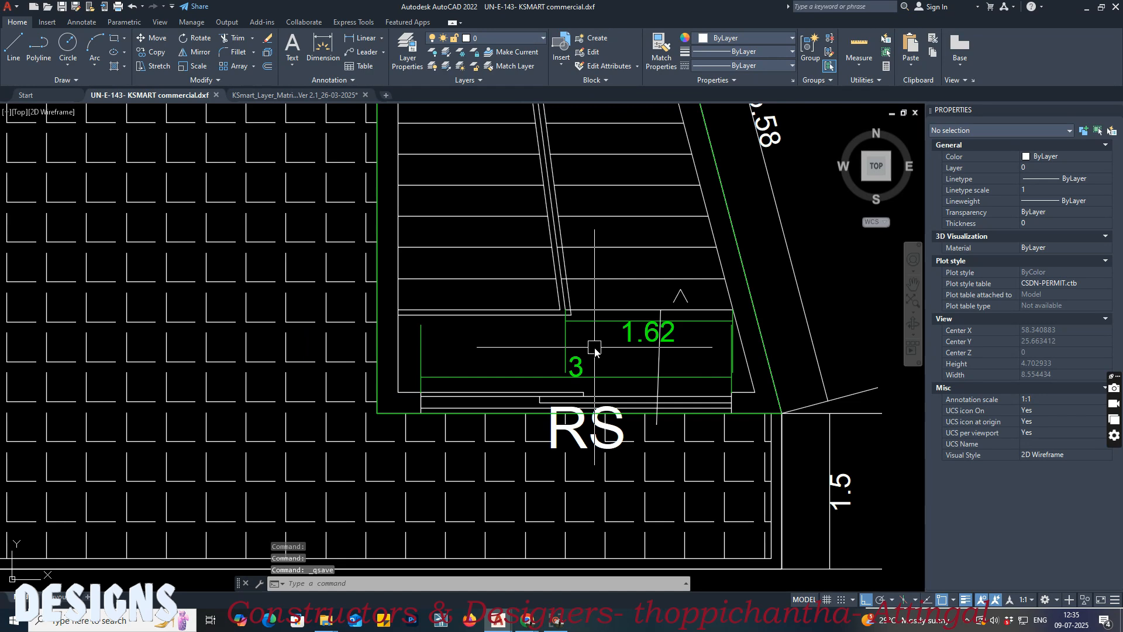
Step: Check the area of the urinal outline in the ground floor plan's D.Toilet
scroll(595, 349, "down", 1)
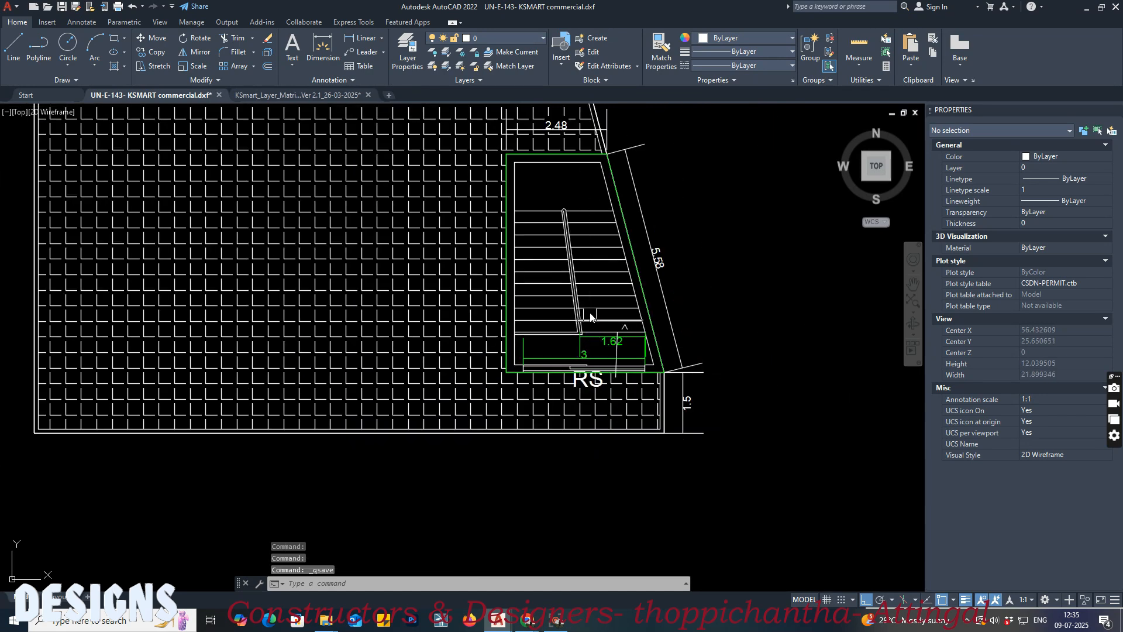
middle_click_drag(588, 290, 627, 389)
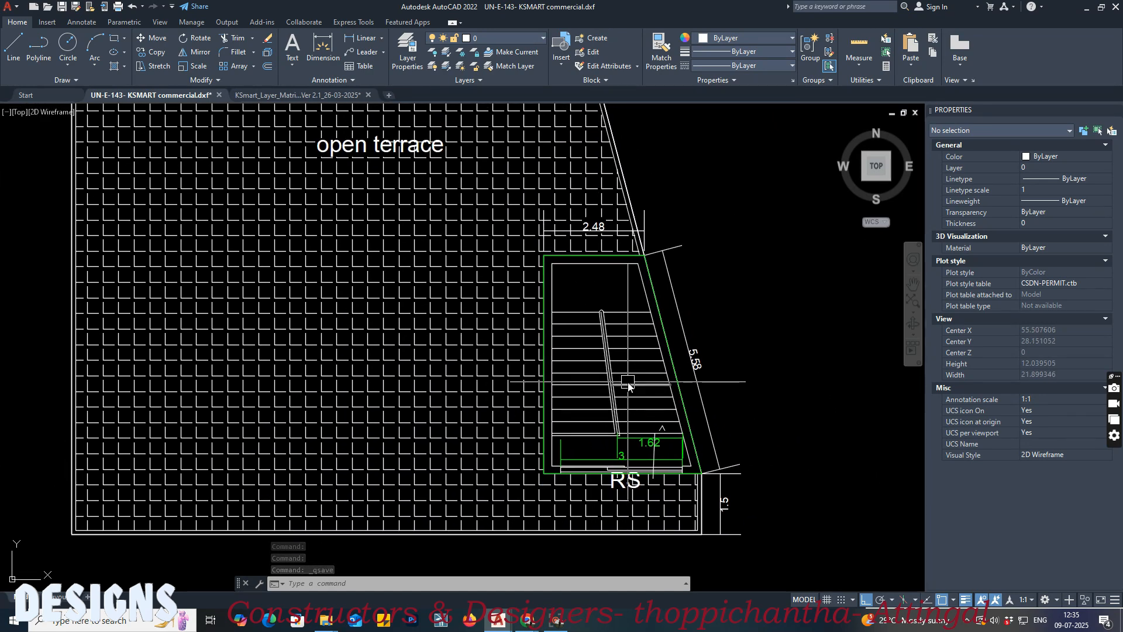
scroll(628, 386, "down", 4)
scroll(308, 350, "up", 4)
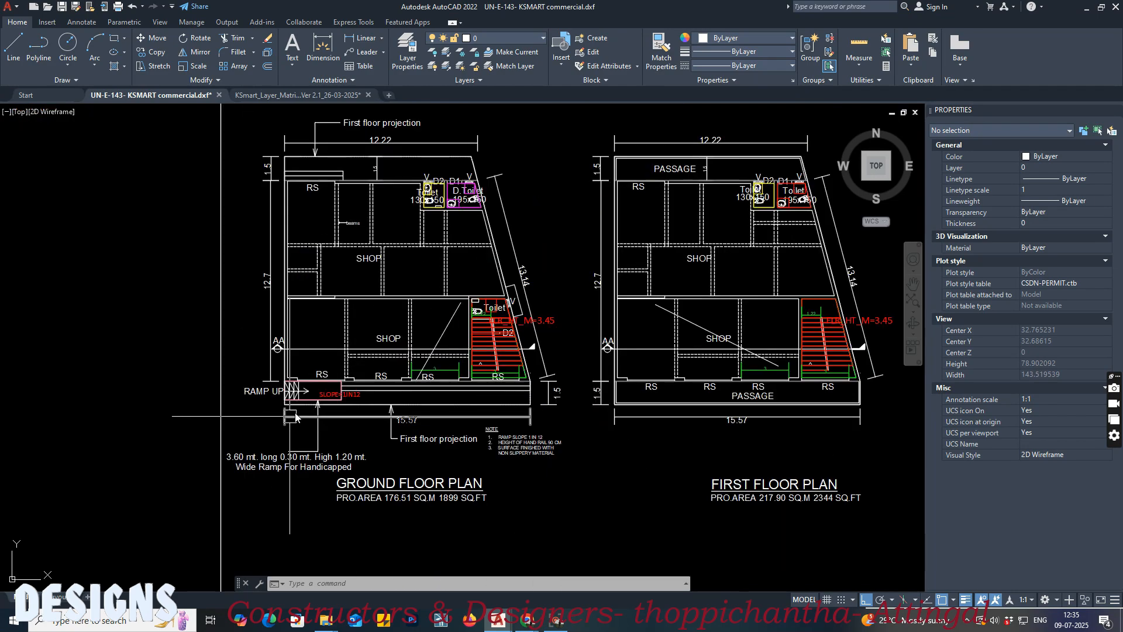
middle_click_drag(366, 370, 330, 276)
scroll(437, 401, "up", 3)
scroll(424, 362, "down", 3)
middle_click_drag(387, 243, 438, 402)
scroll(436, 293, "up", 2)
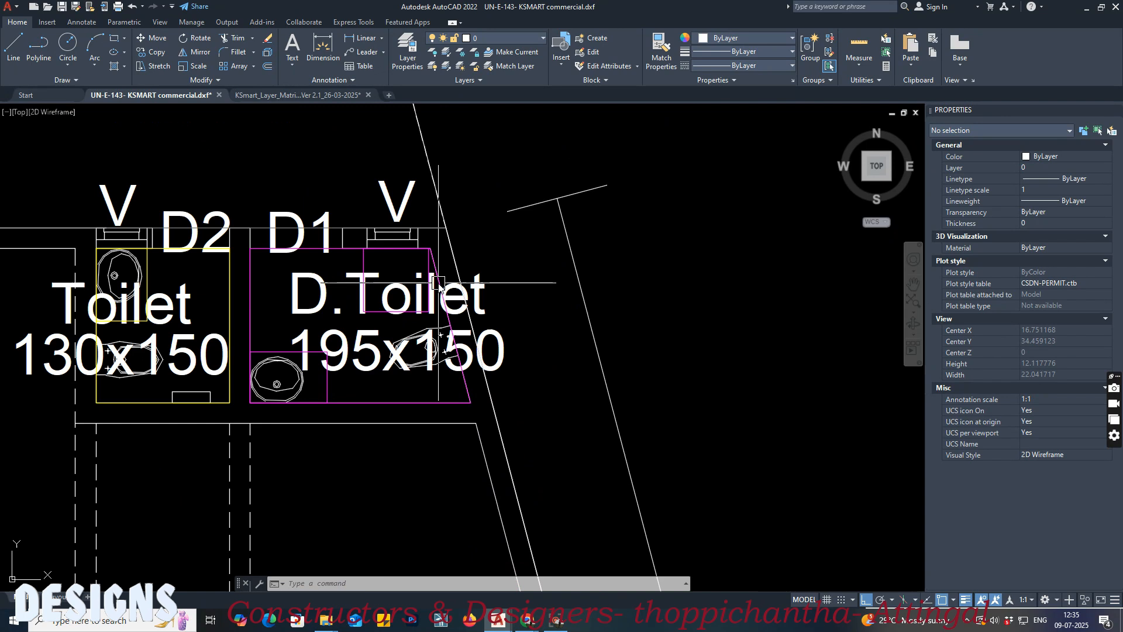
left_click(364, 261)
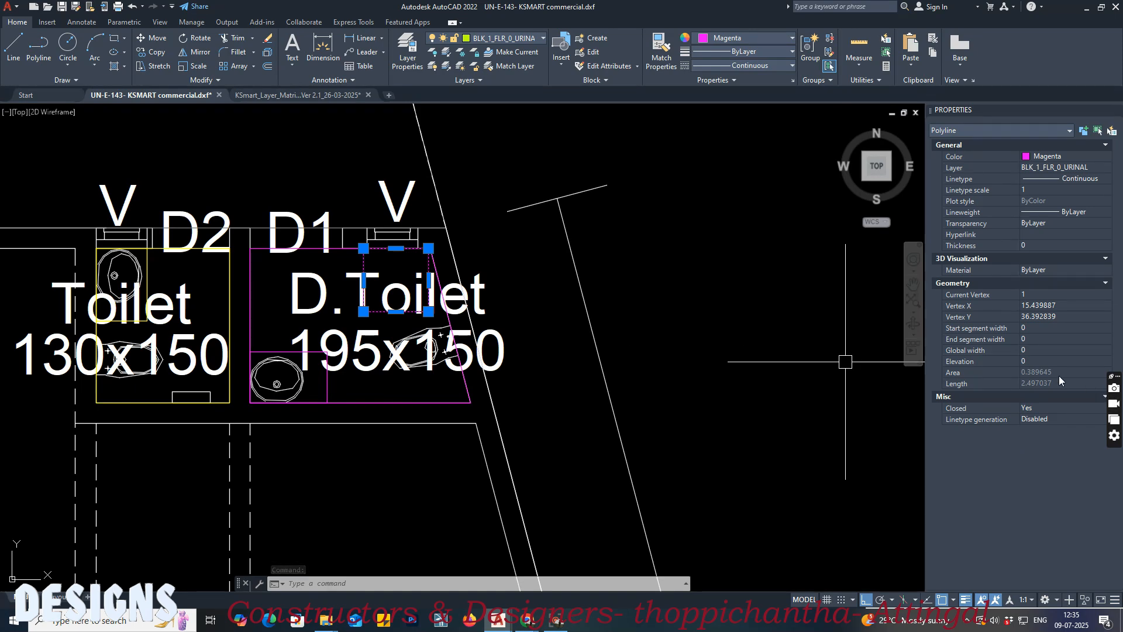
Step: Check the area of the urinal outline in the first floor plan's 195x150 toilet
scroll(254, 311, "down", 1)
middle_click_drag(626, 344, 226, 344)
middle_click_drag(560, 357, 210, 355)
scroll(210, 360, "down", 6)
scroll(558, 172, "up", 6)
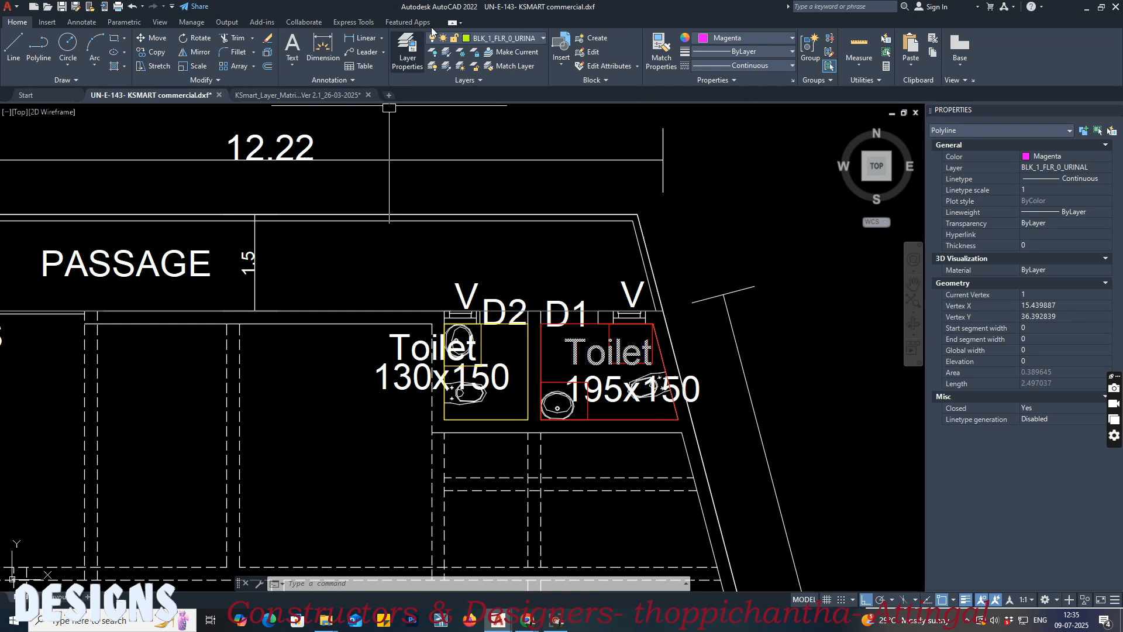
scroll(583, 293, "up", 2)
key("Escape")
left_click(623, 355)
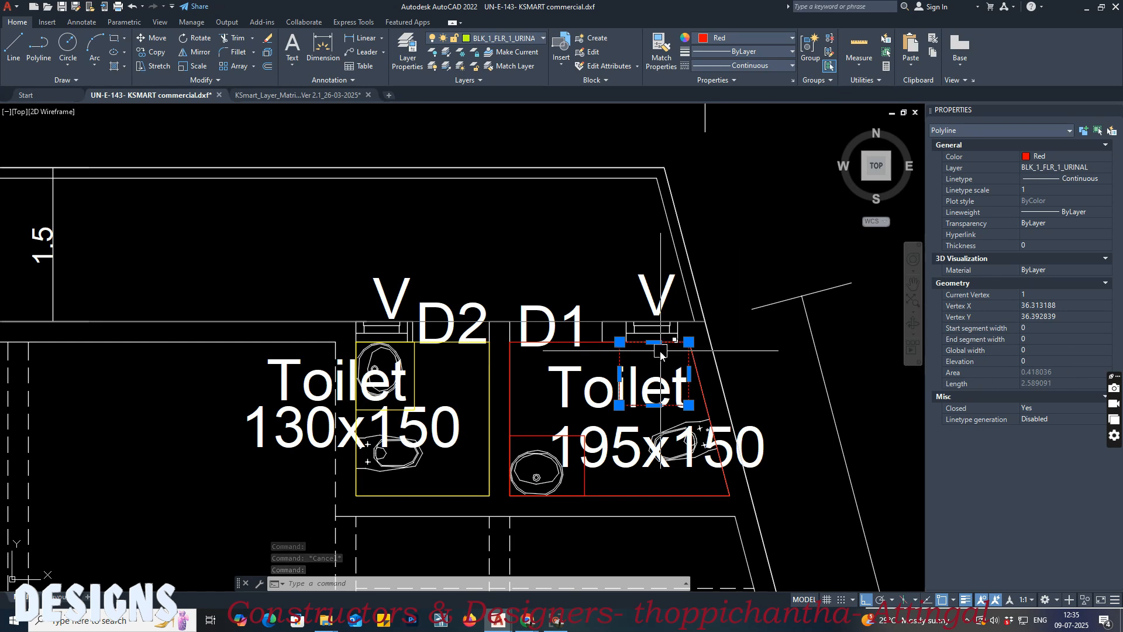
Step: Switch to the EDCR report in Chrome and review the Sanitation section's urinal area and count requirements
mouse_move(525, 624)
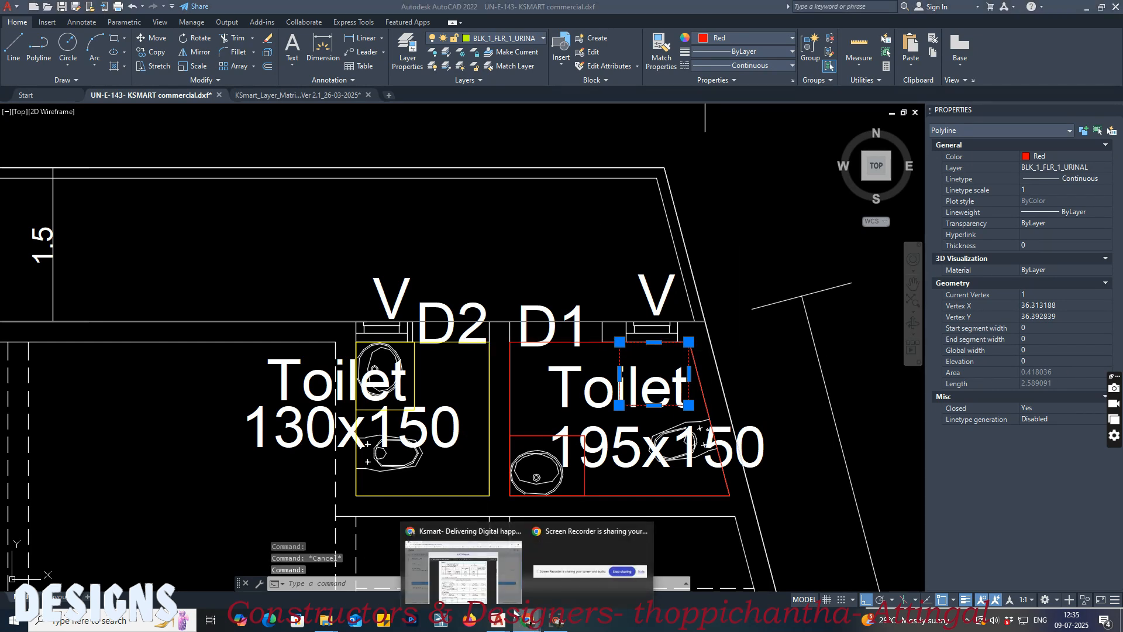
left_click(462, 565)
scroll(533, 303, "down", 5)
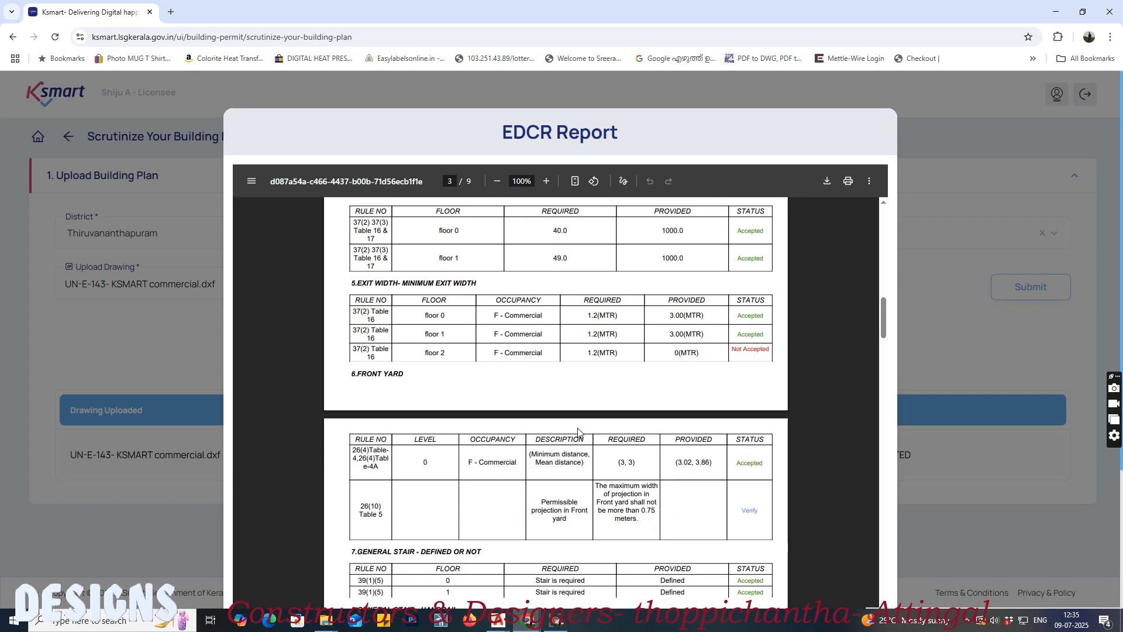
scroll(551, 419, "down", 18)
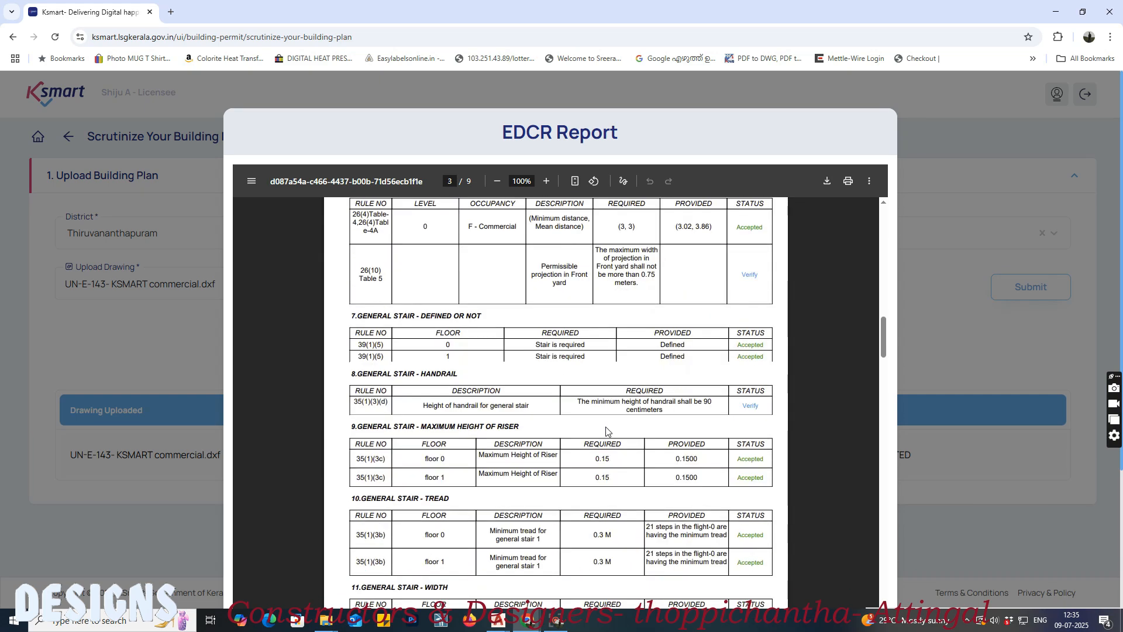
scroll(607, 430, "down", 3)
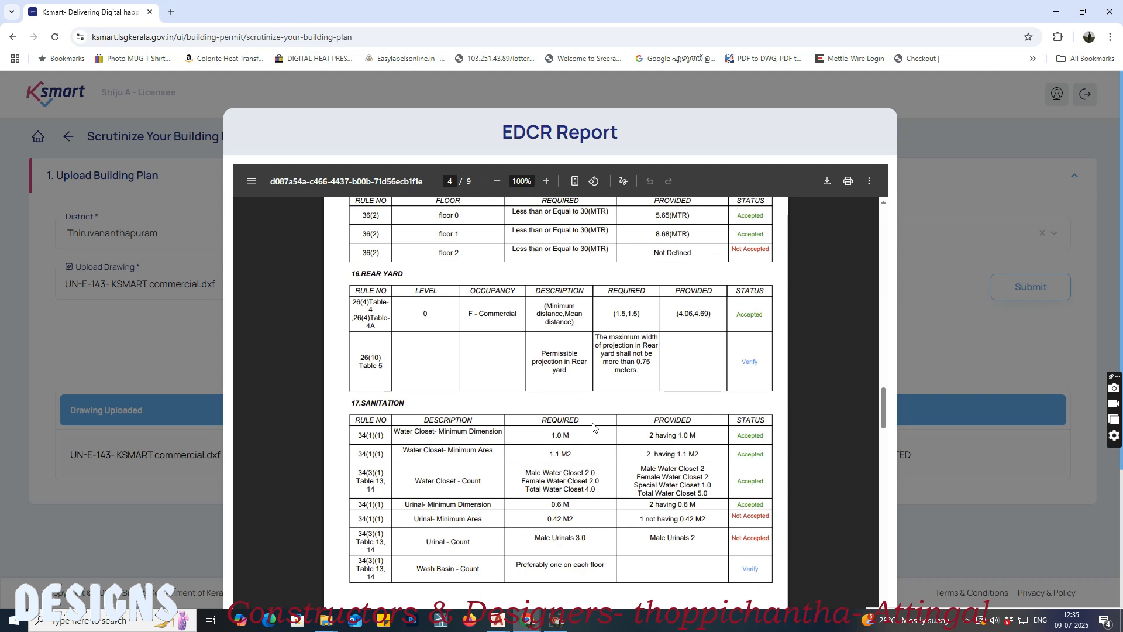
scroll(593, 427, "down", 1)
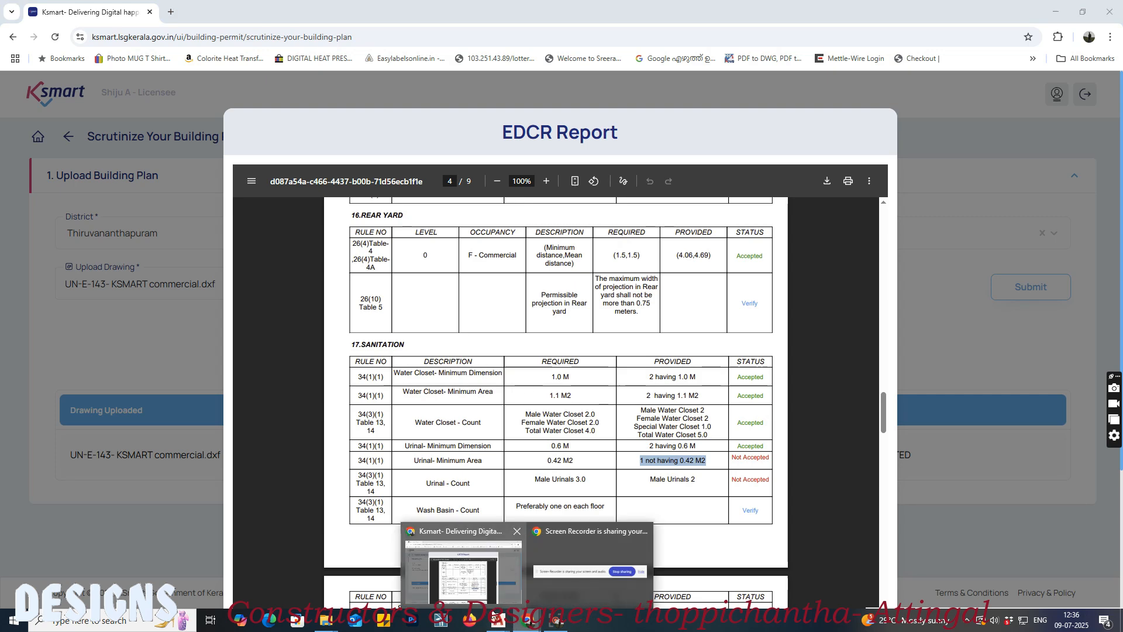
Step: Return to the AutoCAD drawing and measure the width and depth of the first-floor urinal outline without placing dimensions
mouse_move(497, 620)
left_click(460, 586)
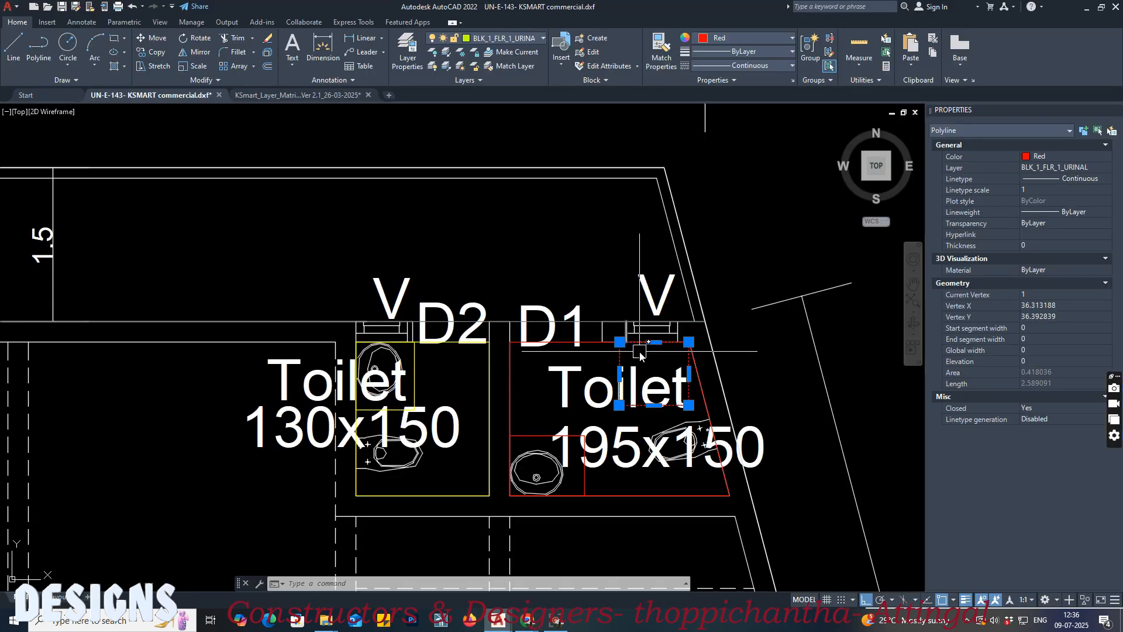
scroll(639, 354, "up", 5)
key("Escape")
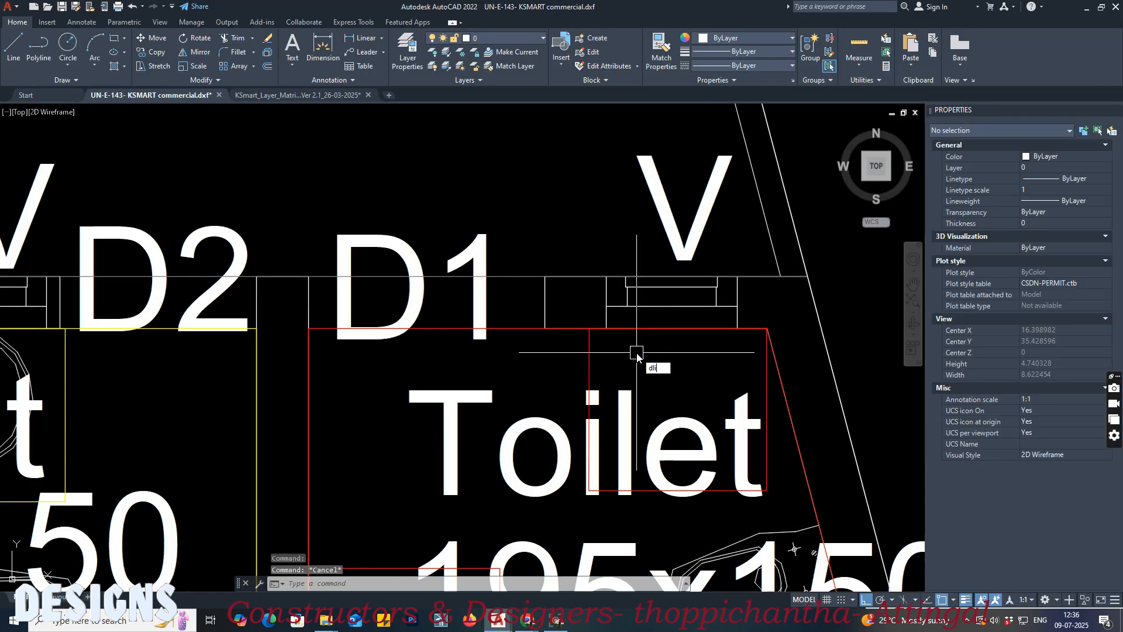
key("Return")
left_click(590, 329)
left_click(767, 330)
key("Escape")
key("Return")
left_click(589, 330)
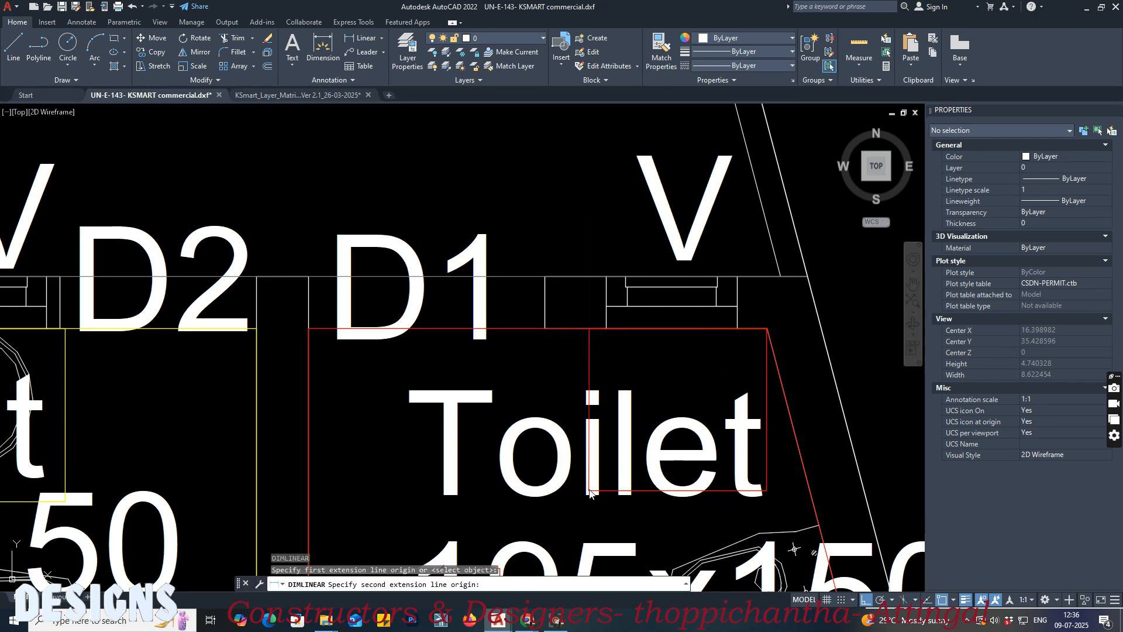
left_click(589, 493)
key("Escape")
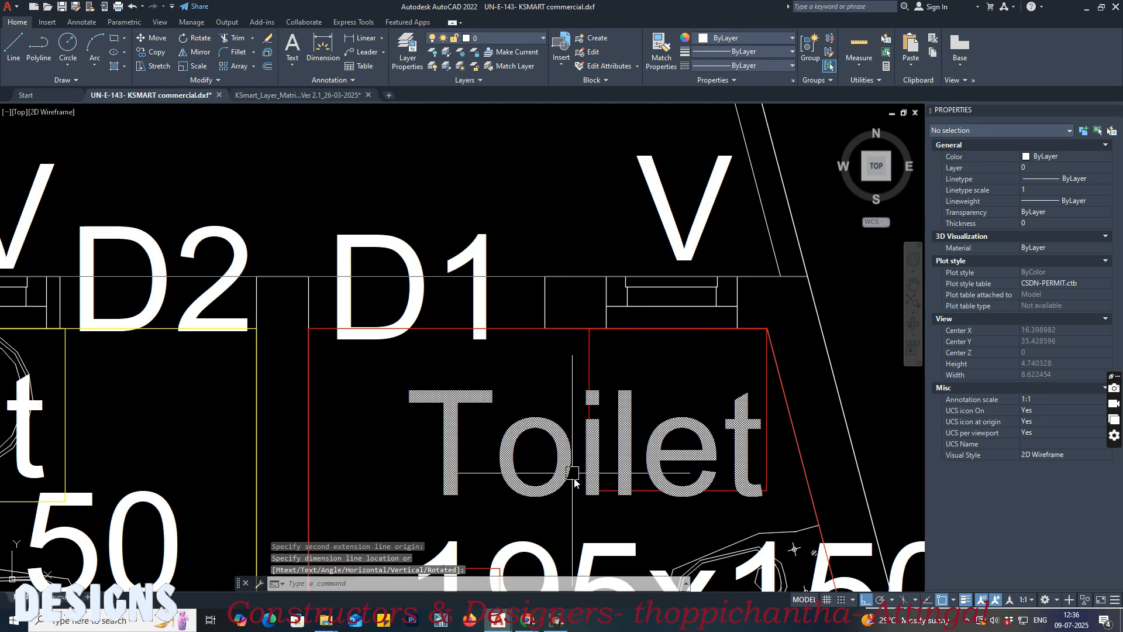
Step: Draw a horizontal construction line just below the lower edge of the first-floor urinal outline
scroll(740, 523, "up", 2)
type("xl")
key("Return")
type("h")
key("Return")
left_click(590, 486)
key("Return")
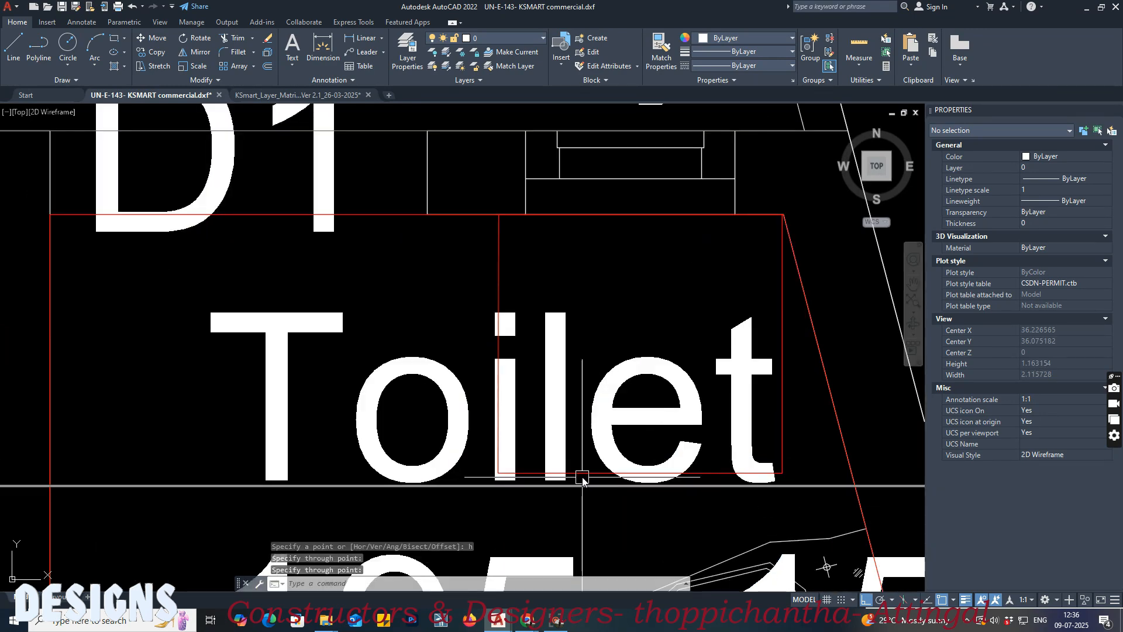
Step: Stretch both lower corners of the first-floor urinal outline down to the construction line and check its area
left_click(516, 474)
left_click(498, 473)
left_click(496, 486)
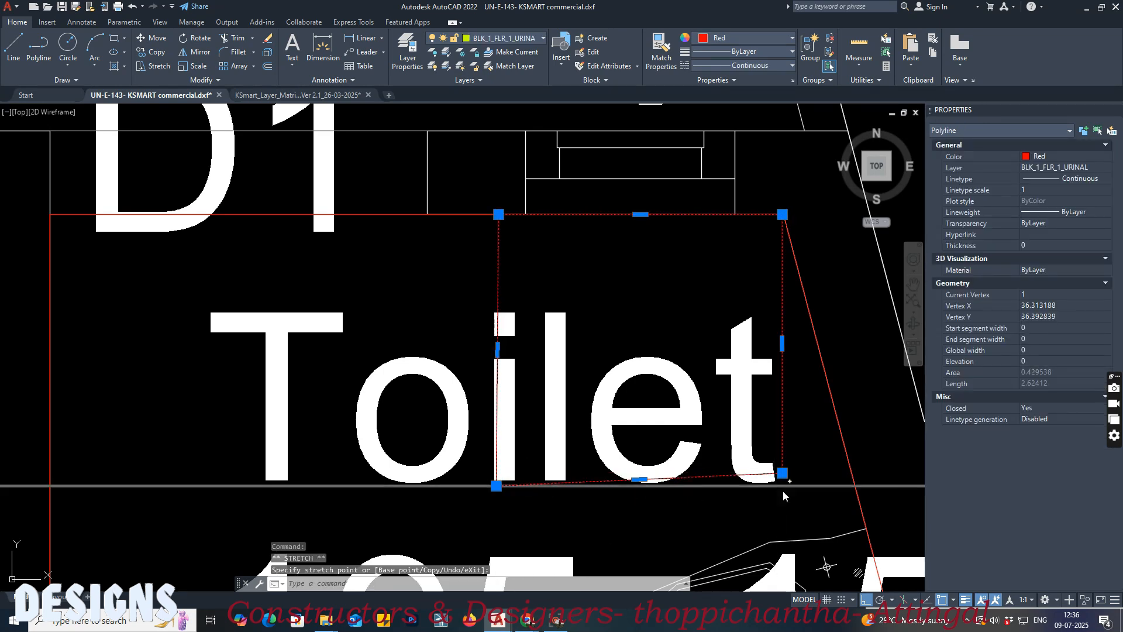
left_click(782, 473)
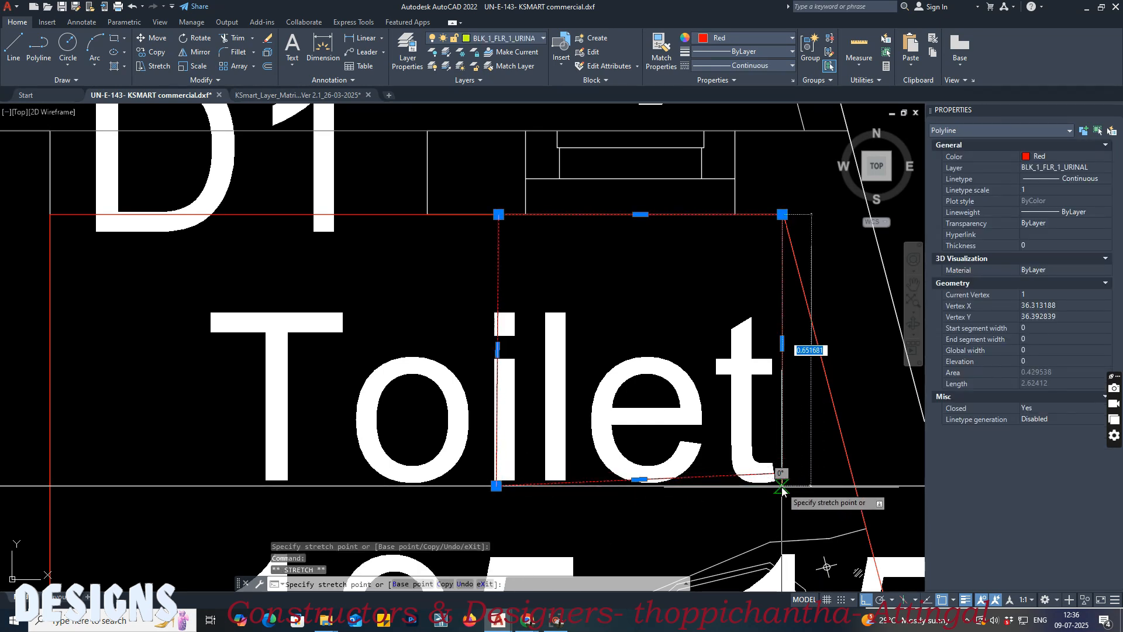
left_click(782, 486)
key("Escape")
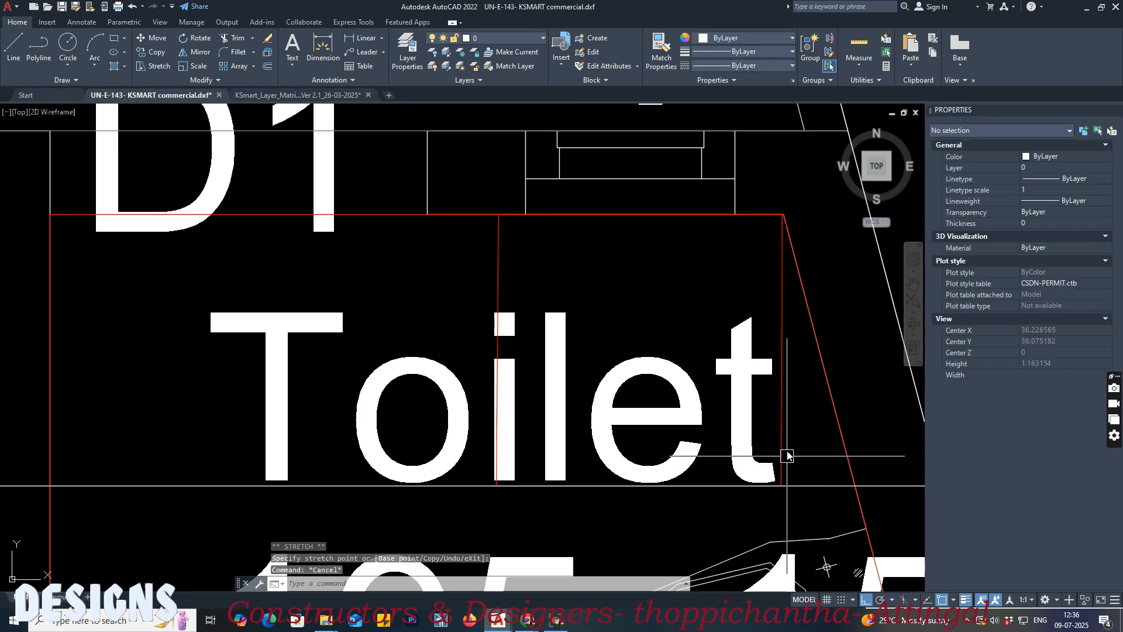
left_click(782, 443)
Step: Stretch both lower corners of the ground-floor D.Toilet urinal outline down to the same construction line
scroll(704, 425, "down", 3)
middle_click_drag(474, 425, 895, 430)
middle_click_drag(444, 436, 868, 434)
scroll(868, 436, "down", 6)
scroll(409, 468, "up", 12)
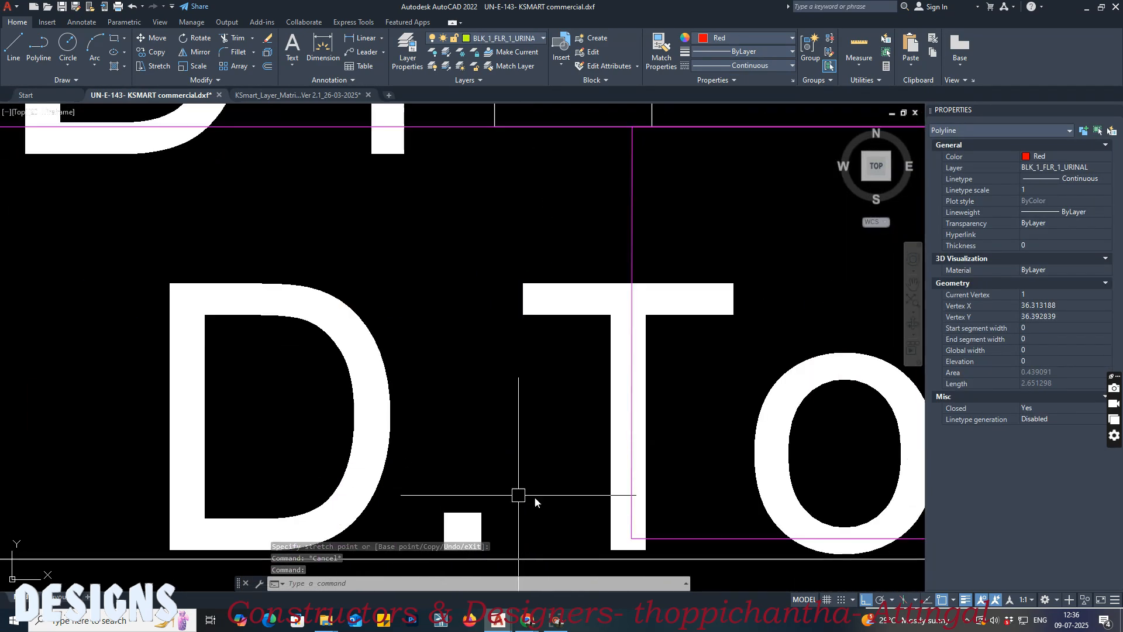
middle_click_drag(592, 451, 589, 448)
left_click(613, 439)
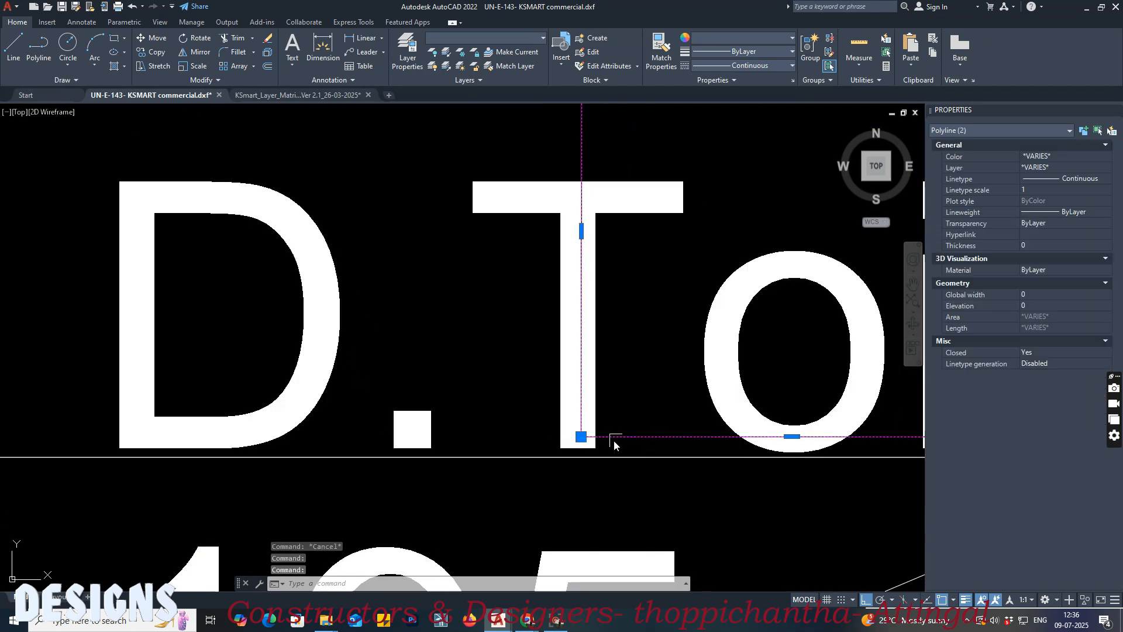
left_click(580, 437)
scroll(509, 451, "down", 4)
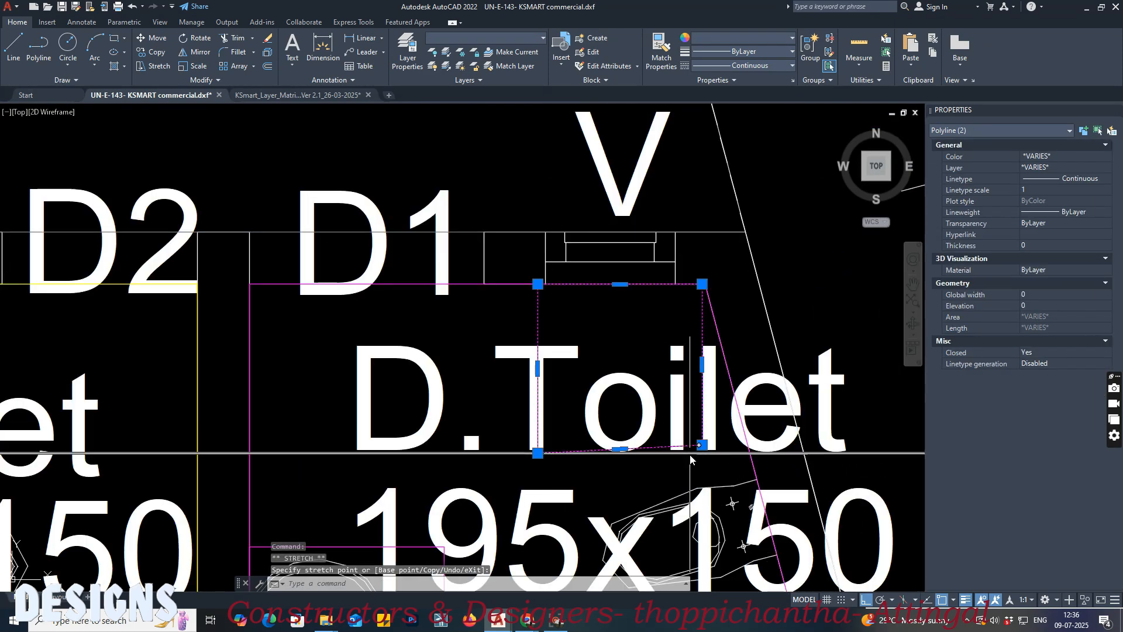
scroll(692, 457, "up", 4)
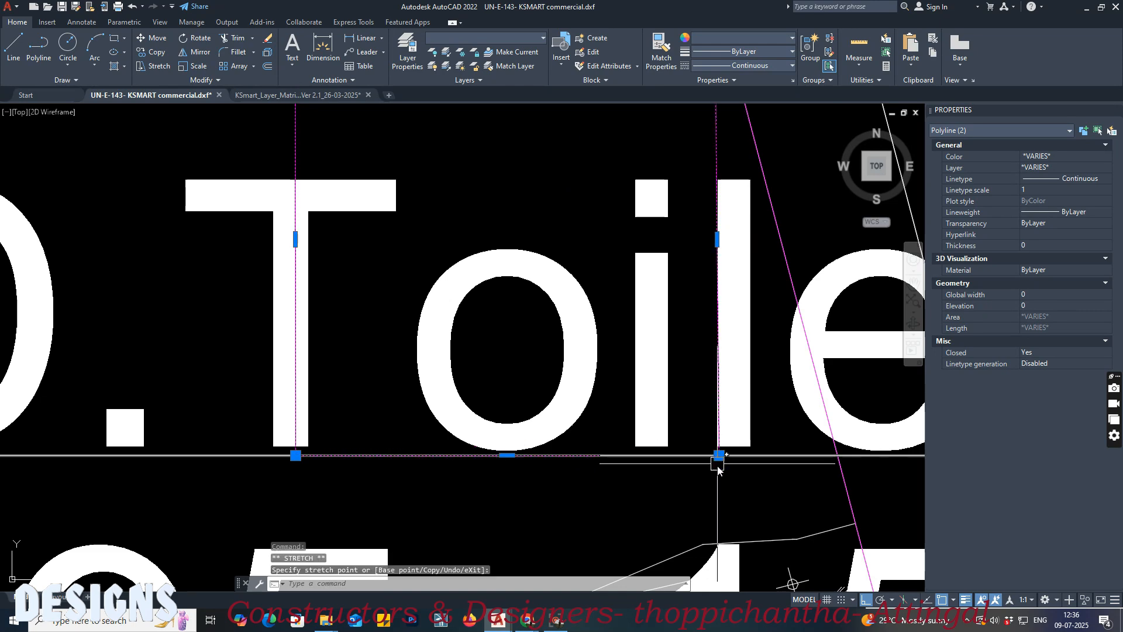
scroll(649, 487, "down", 4)
key("Escape")
Step: Measure the depth and width of the urinal outline in the ground-floor toilet beside the stair, without placing dimensions
left_click(848, 476)
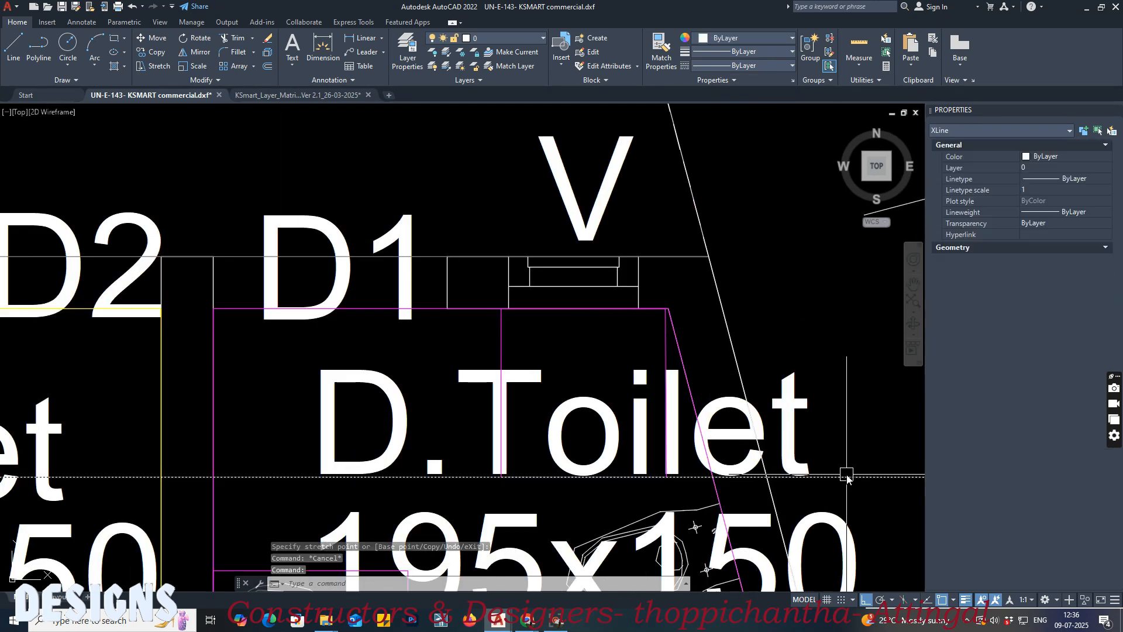
scroll(494, 353, "down", 6)
middle_click_drag(640, 453, 485, 286)
scroll(485, 286, "down", 10)
scroll(395, 320, "up", 13)
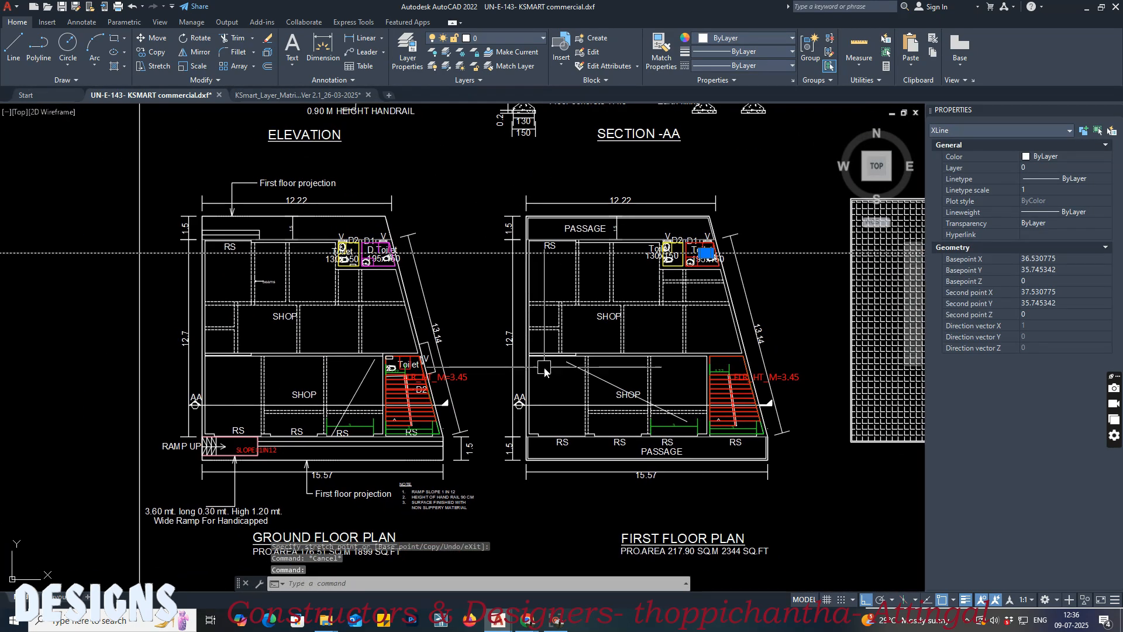
key("Escape")
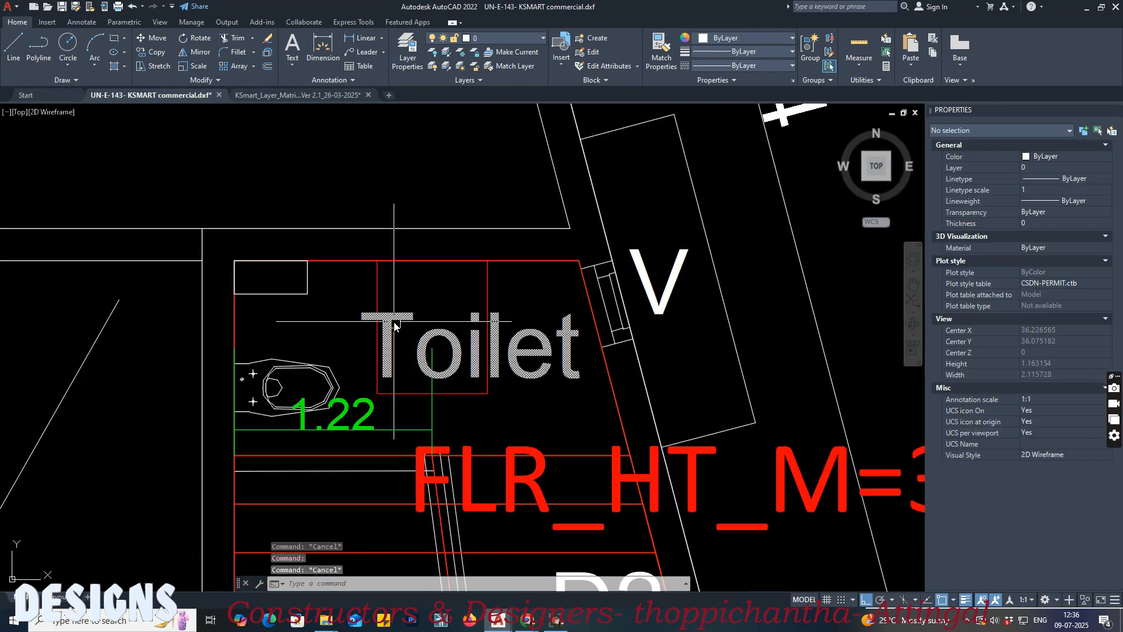
key("Return")
left_click(377, 262)
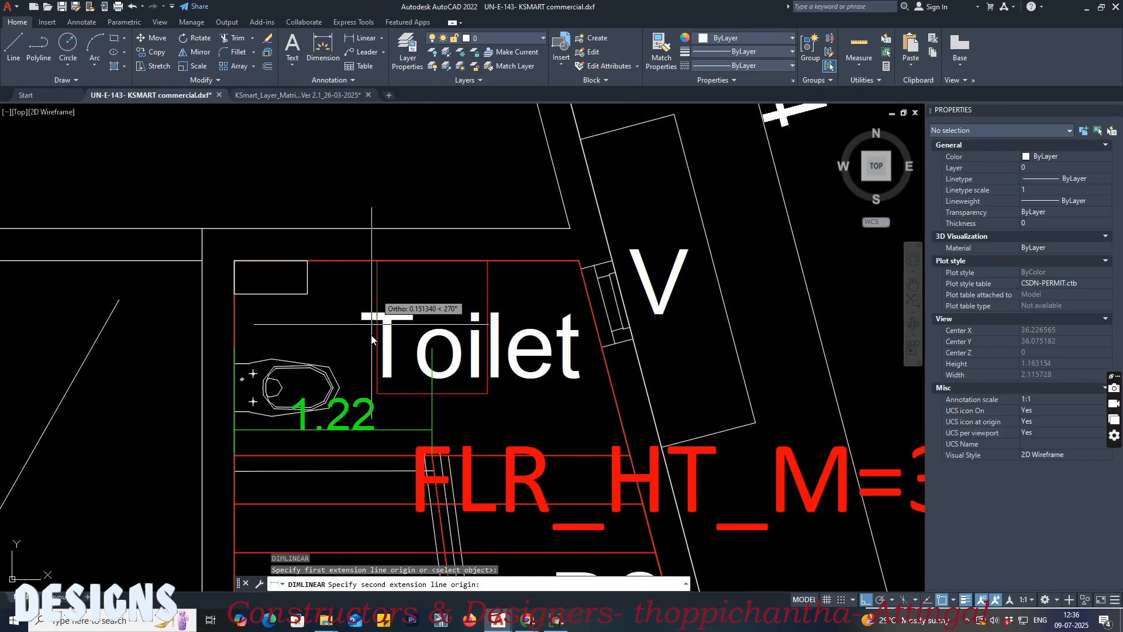
left_click(374, 396)
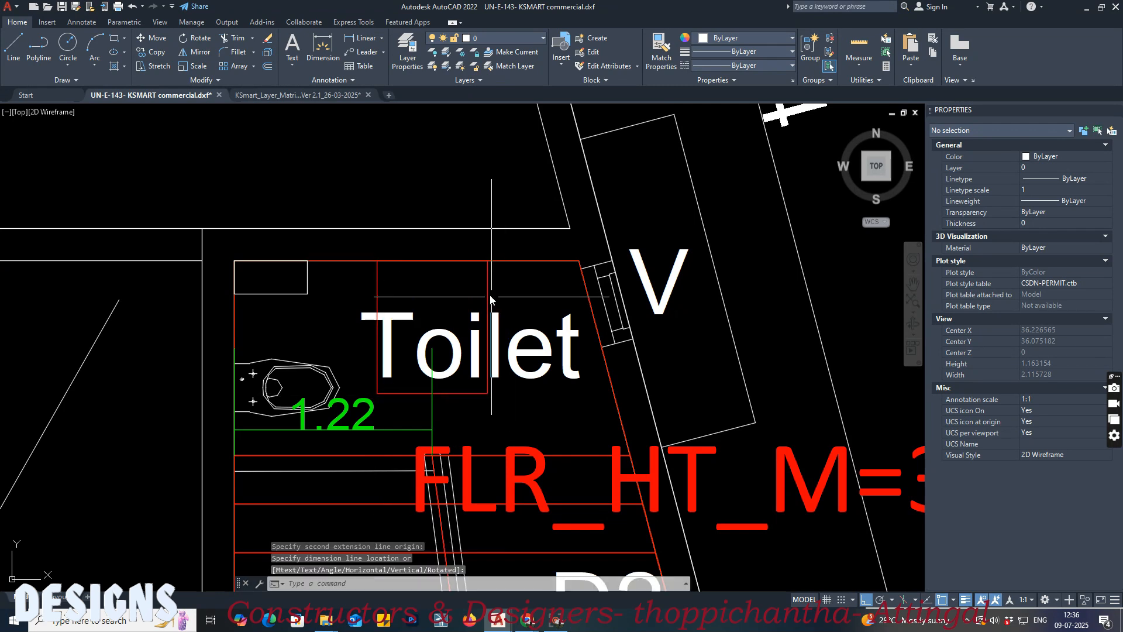
key("Return")
left_click(378, 262)
left_click(486, 261)
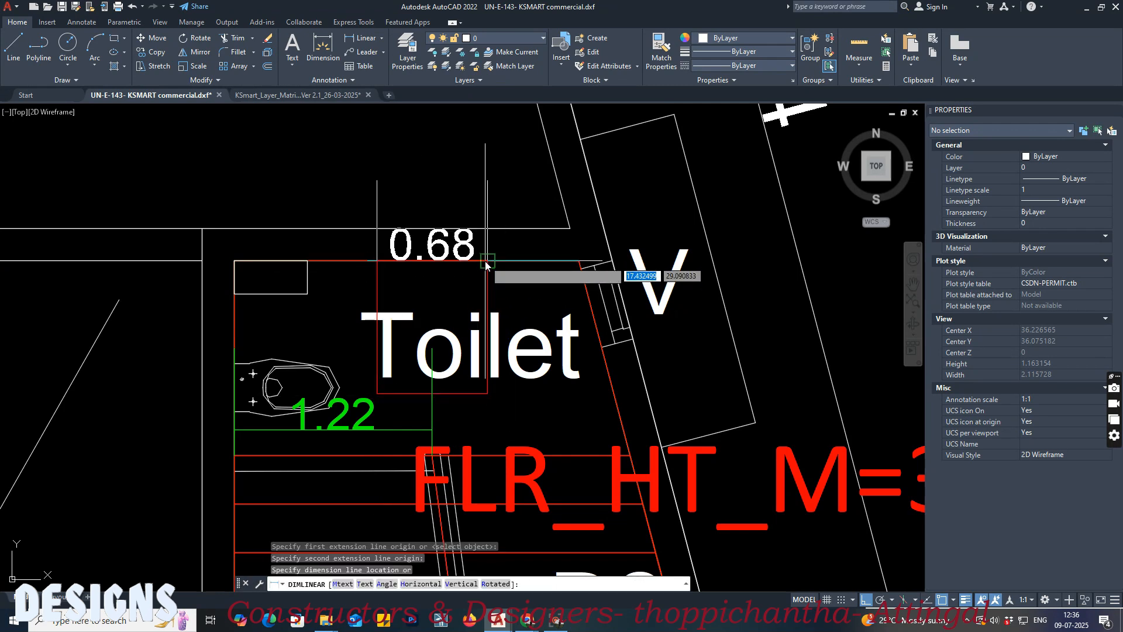
key("Escape")
Step: Check the area of the urinal outline in the ground-floor stair toilet and clear the selection
left_click(487, 261)
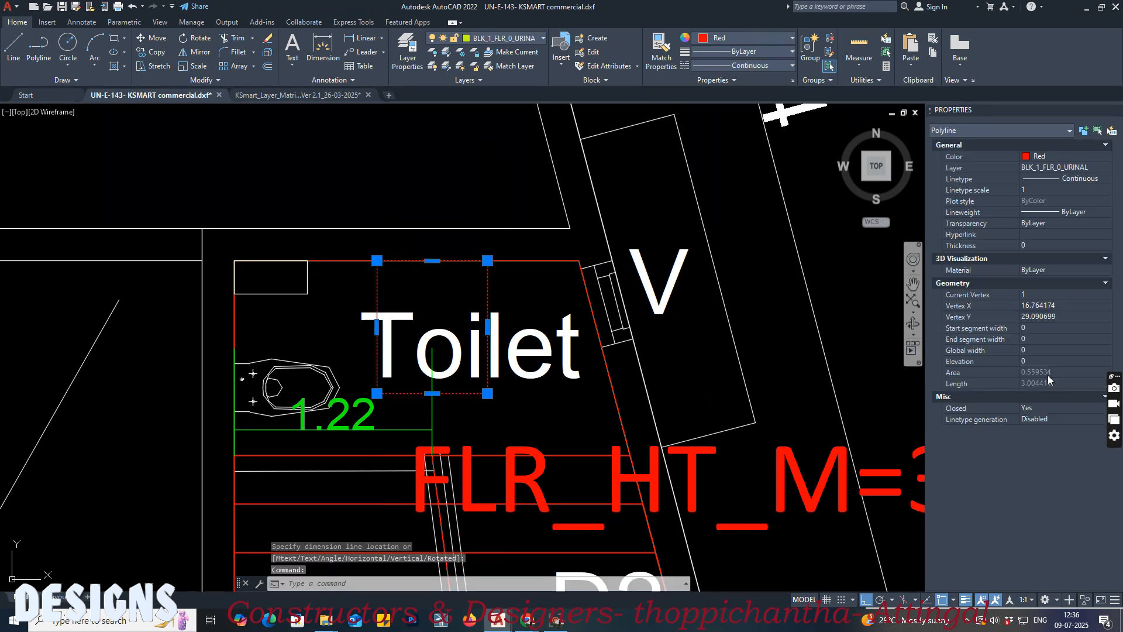
scroll(478, 343, "down", 8)
scroll(526, 325, "up", 5)
scroll(527, 325, "up", 3)
scroll(396, 283, "down", 5)
key("Escape")
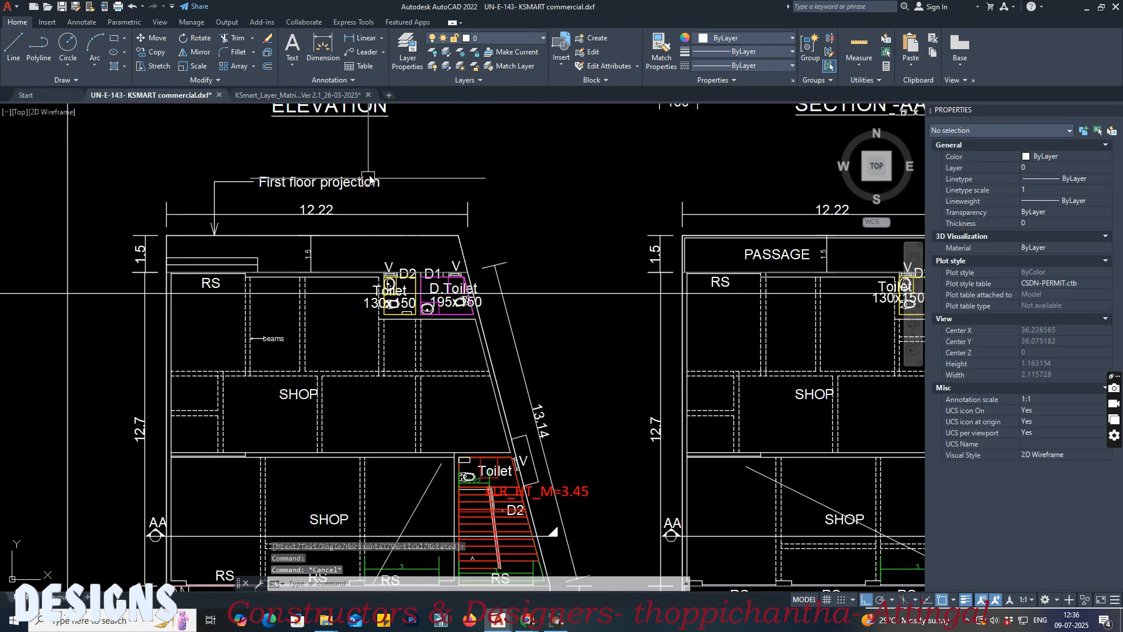
Step: Switch back to the EDCR report in Chrome and review the remaining Sanitation entries
mouse_move(530, 622)
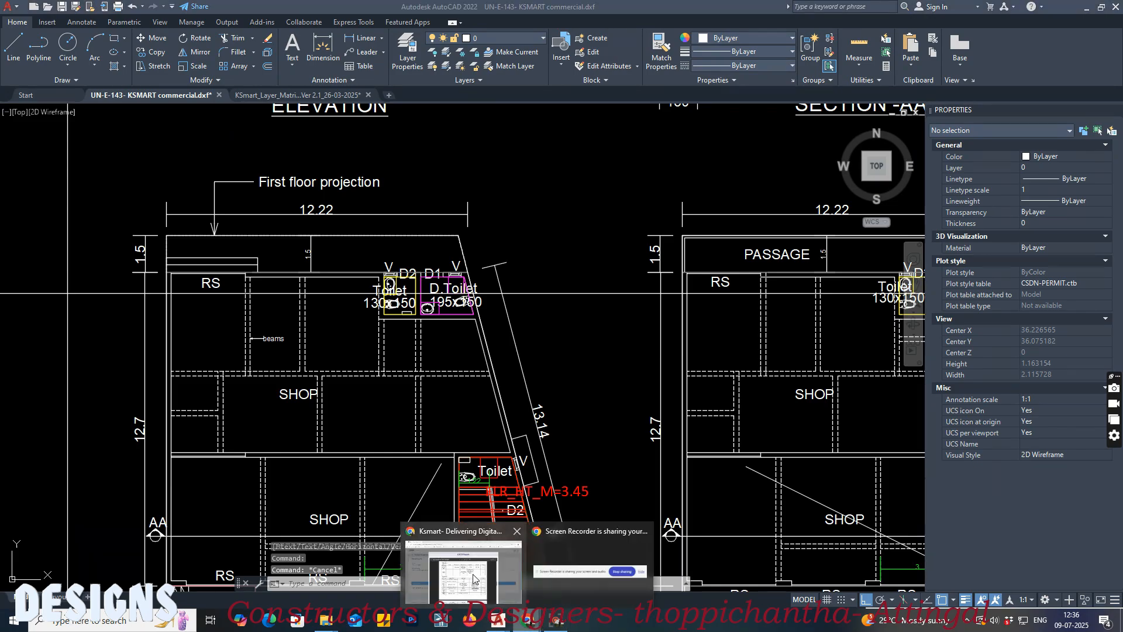
left_click(480, 579)
scroll(647, 423, "down", 2)
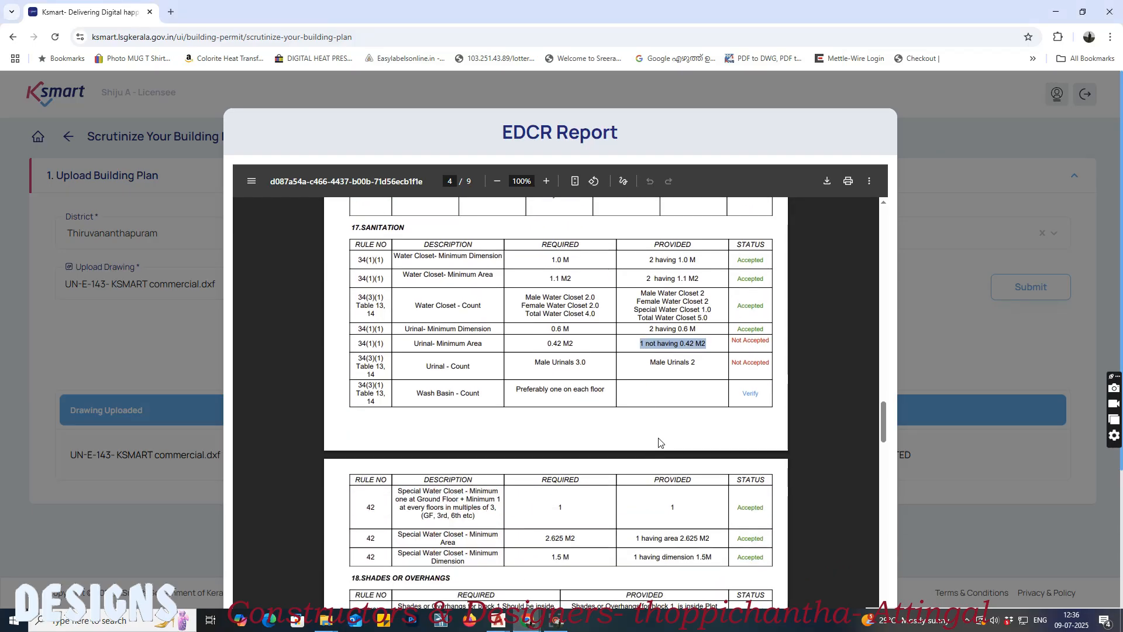
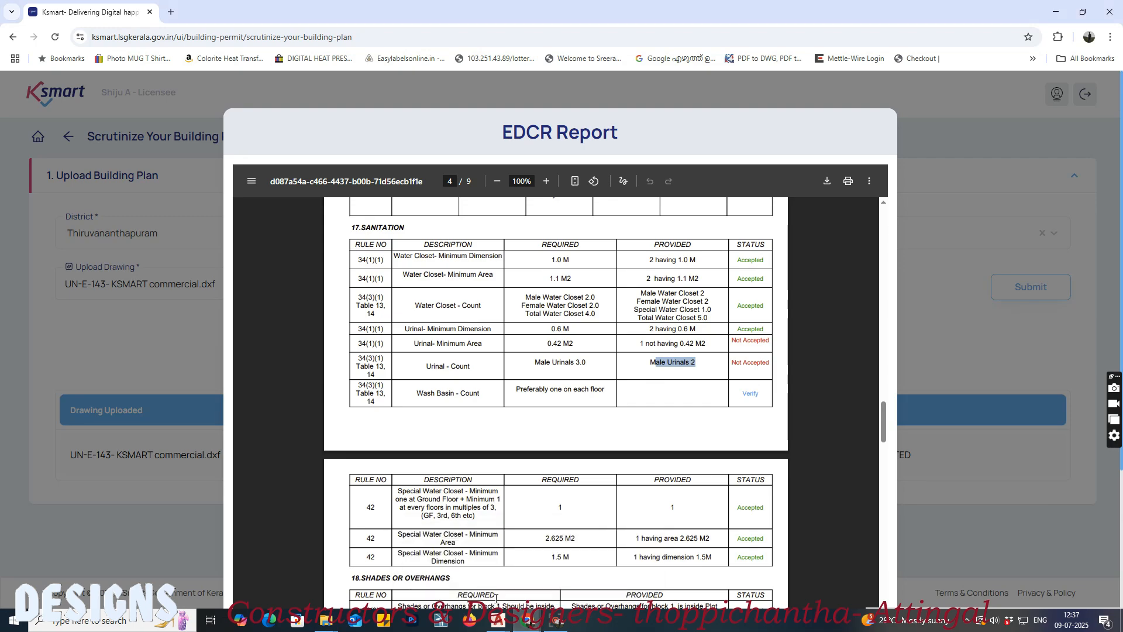
Step: Switch to the AutoCAD drawing and examine the D.Toilet and the adjacent toilet in the ground floor plan
mouse_move(502, 622)
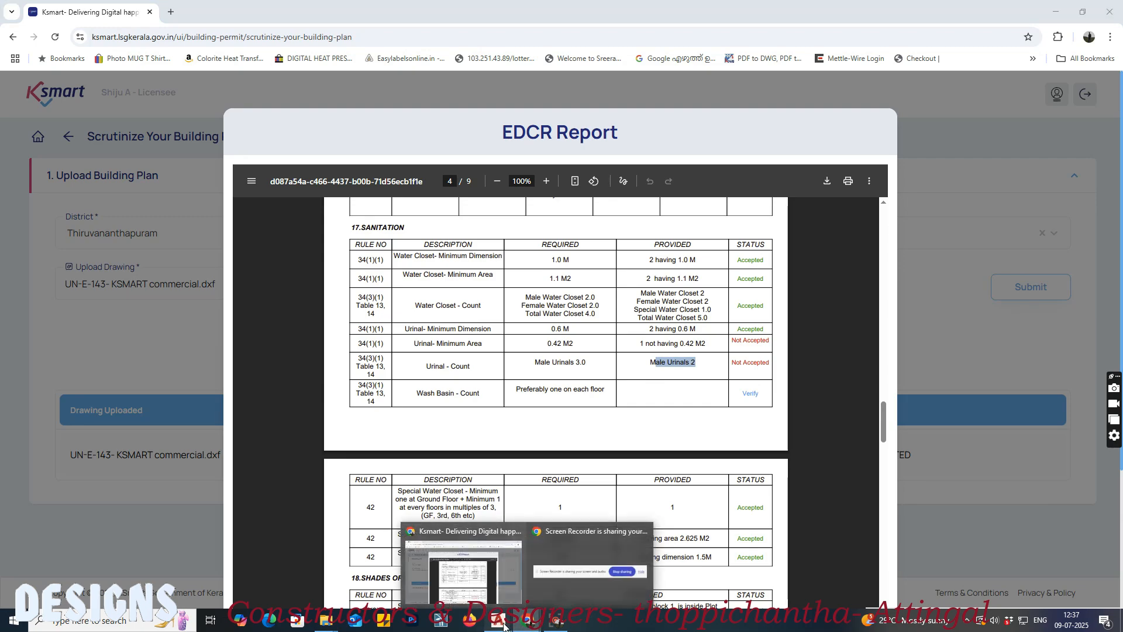
left_click(460, 601)
scroll(510, 398, "down", 6)
scroll(511, 416, "up", 8)
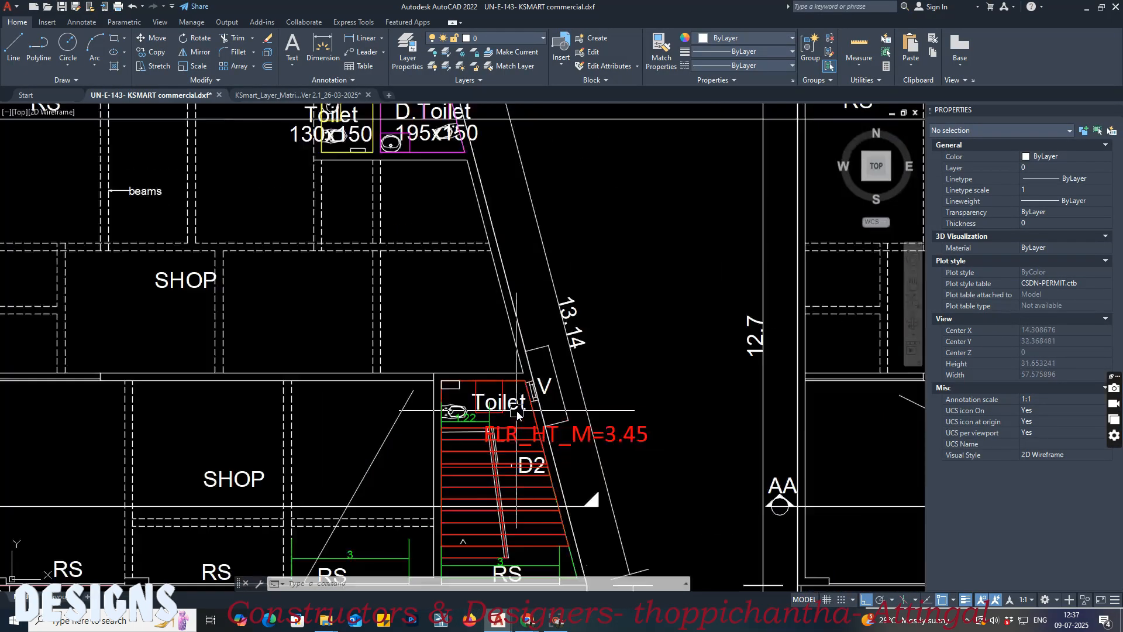
scroll(499, 421, "down", 3)
scroll(261, 338, "up", 6)
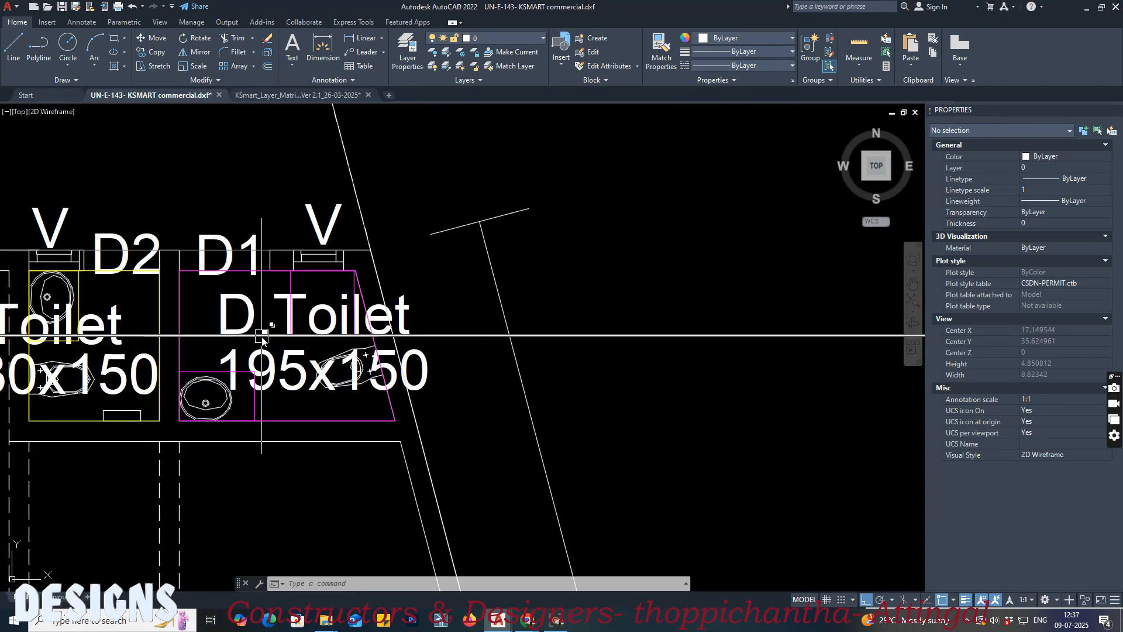
middle_click_drag(209, 337, 268, 377)
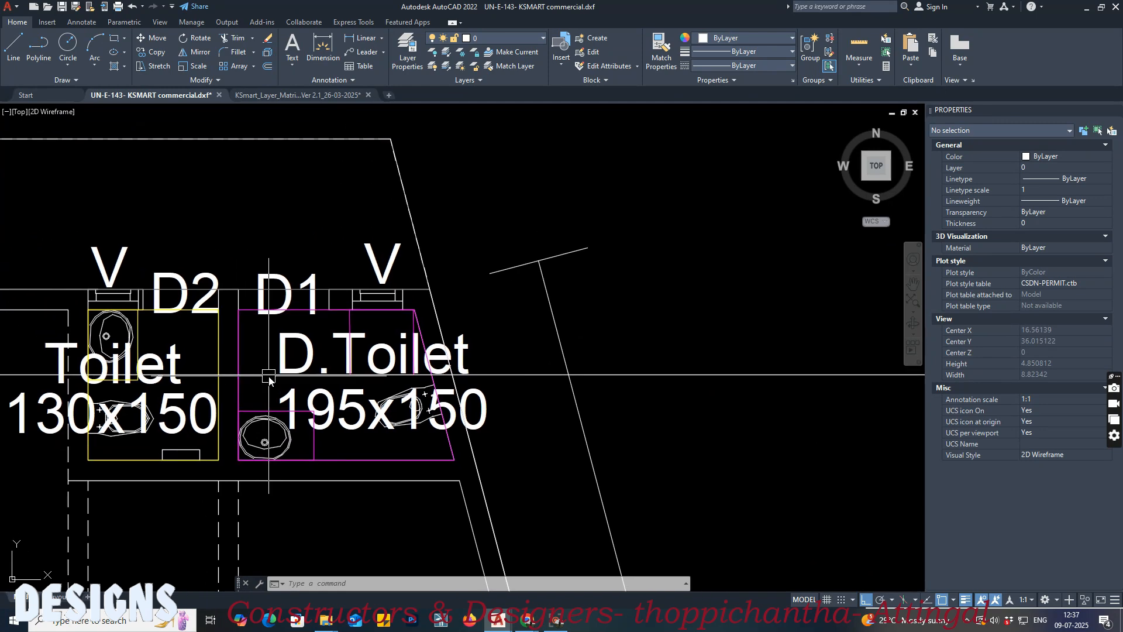
key("Escape")
key("Escape")
scroll(239, 327, "up", 3)
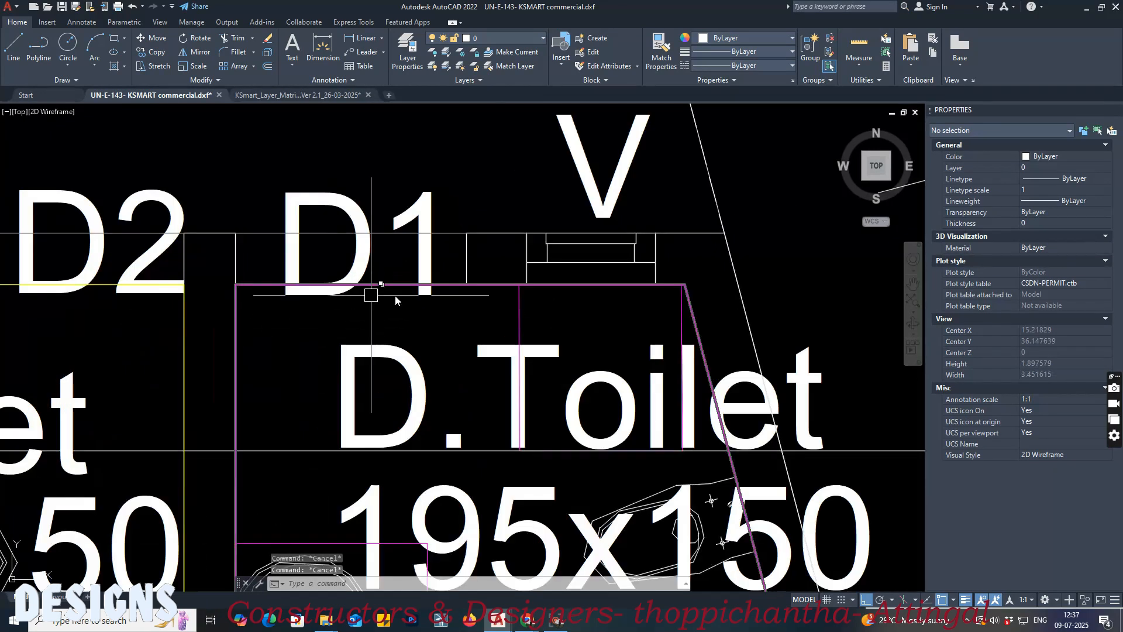
scroll(471, 318, "down", 3)
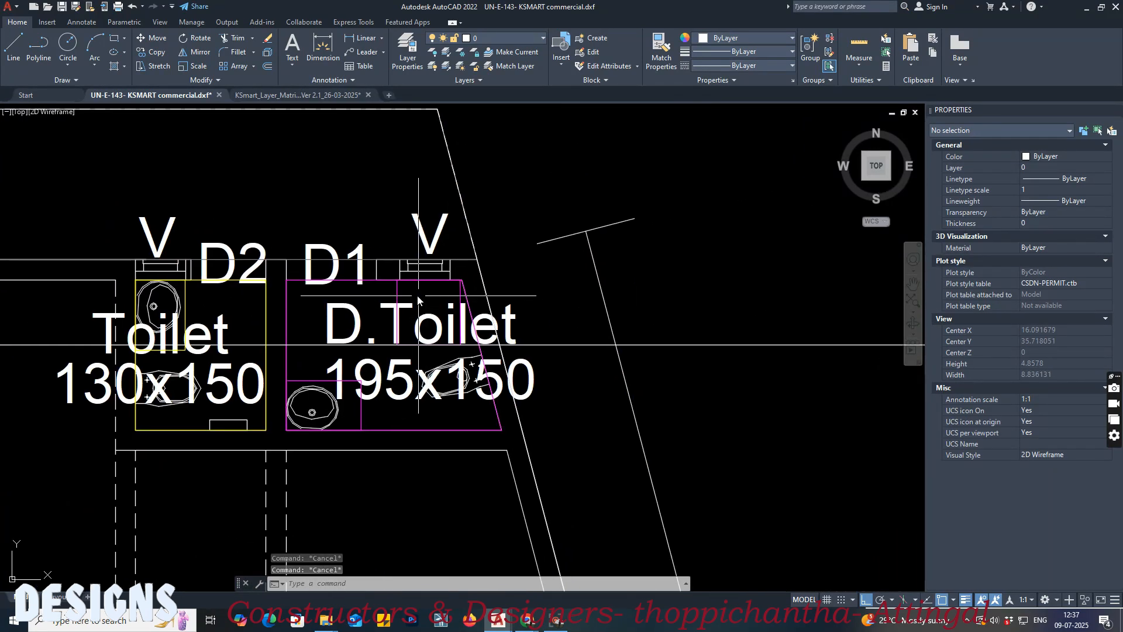
Step: Select the urinal outlines in the D.Toilet, the first-floor toilet and the ground-floor stair toilet to compare their layers
left_click(418, 300)
scroll(418, 300, "down", 5)
middle_click_drag(761, 351, 523, 343)
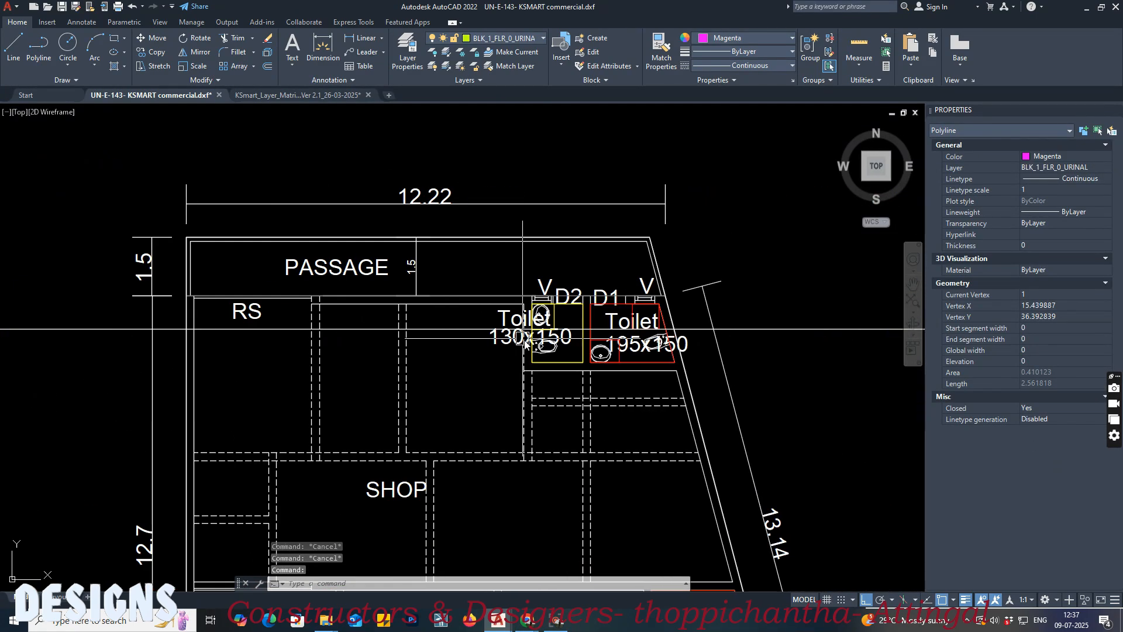
scroll(673, 319, "up", 4)
left_click(549, 285)
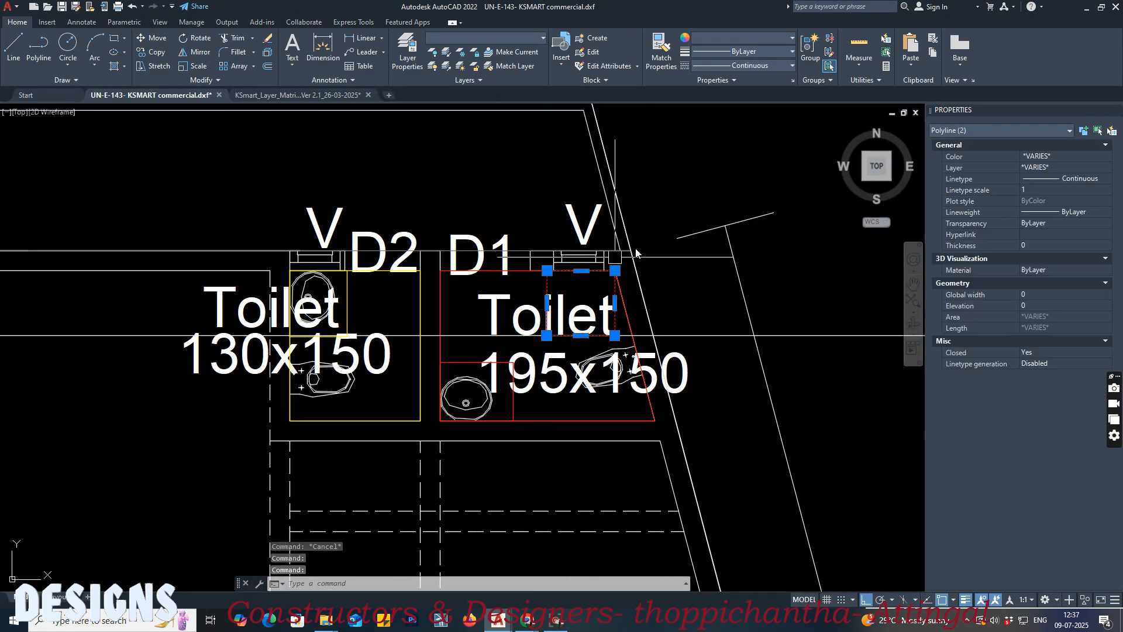
scroll(601, 269, "down", 5)
middle_click_drag(251, 363, 248, 271)
scroll(248, 270, "up", 5)
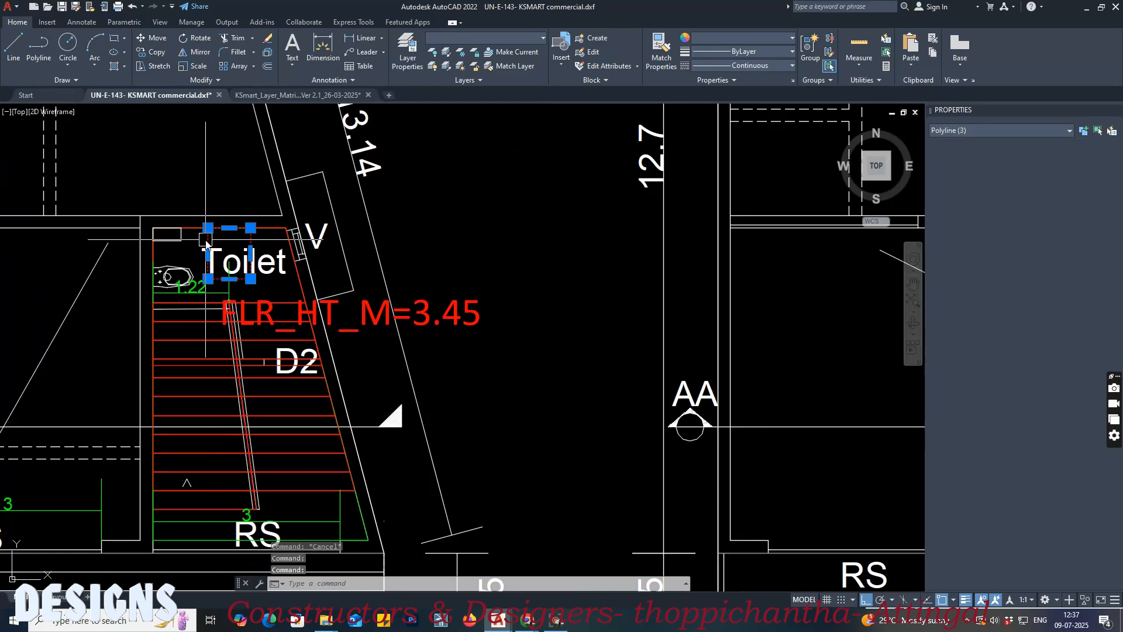
scroll(204, 275, "down", 5)
key("Escape")
Step: Check the layer and color of the D.Toilet's urinal rectangle and compare it with the stair toilet's rectangle
scroll(474, 382, "up", 6)
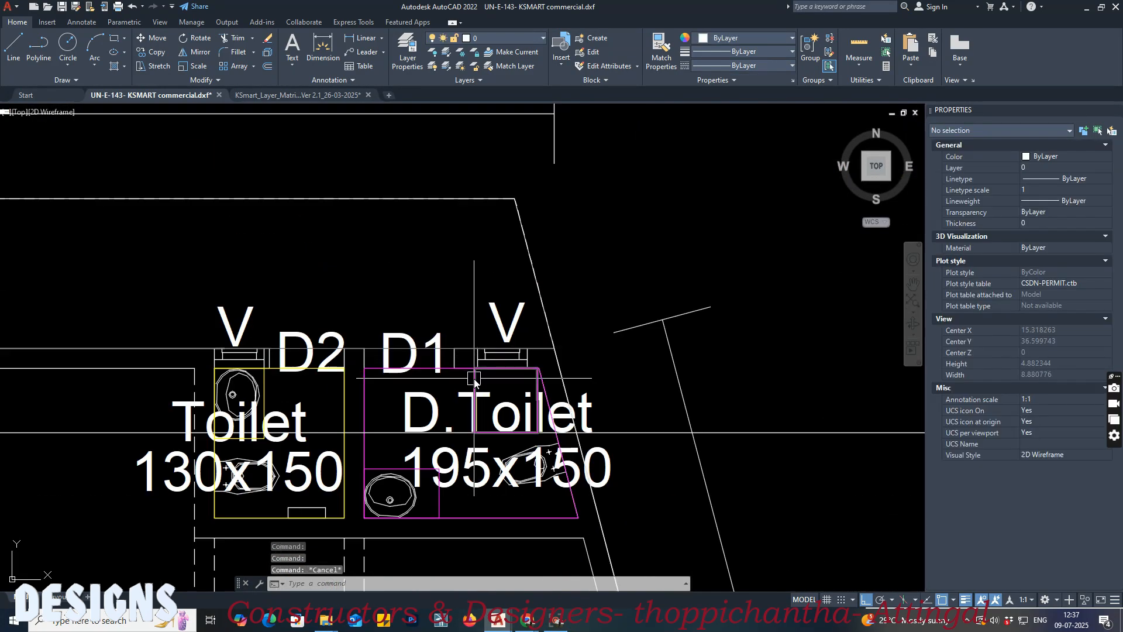
left_click(475, 382)
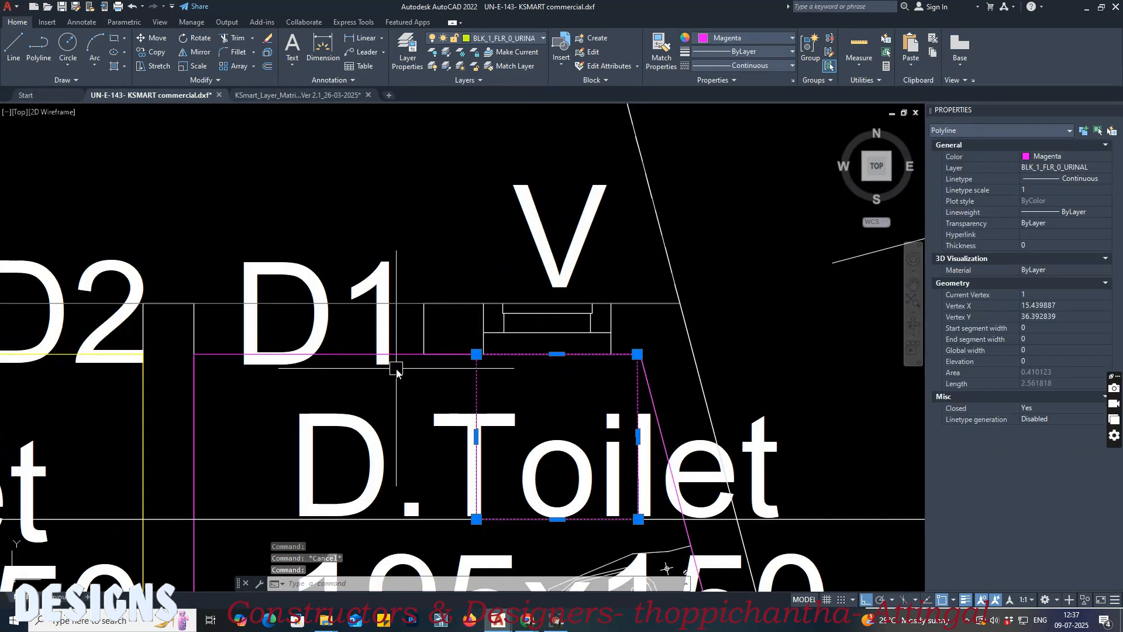
scroll(353, 355, "down", 6)
middle_click_drag(378, 396, 368, 226)
middle_click_drag(415, 349, 415, 290)
left_click_drag(414, 291, 410, 270)
scroll(410, 270, "down", 2)
middle_click_drag(405, 375, 401, 336)
scroll(435, 434, "up", 7)
key("Escape")
key("Escape")
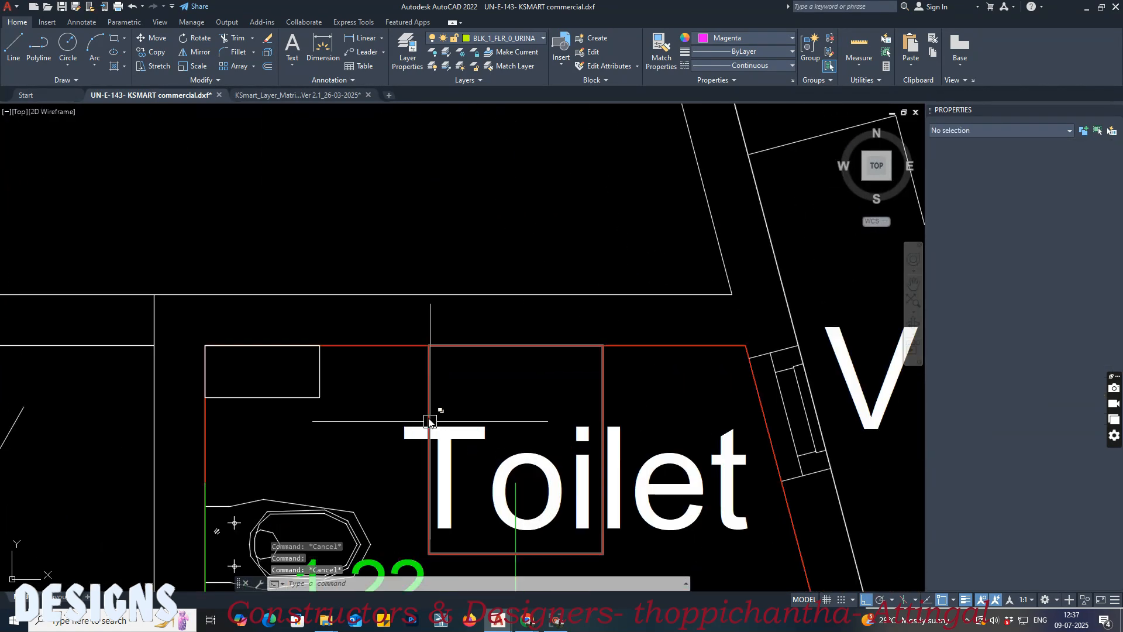
Step: Match the properties of the stair toilet's urinal rectangle onto the D.Toilet's urinal rectangle and check its layer
type("ma")
key("space")
left_click(428, 378)
scroll(464, 507, "down", 8)
middle_click_drag(456, 295, 463, 406)
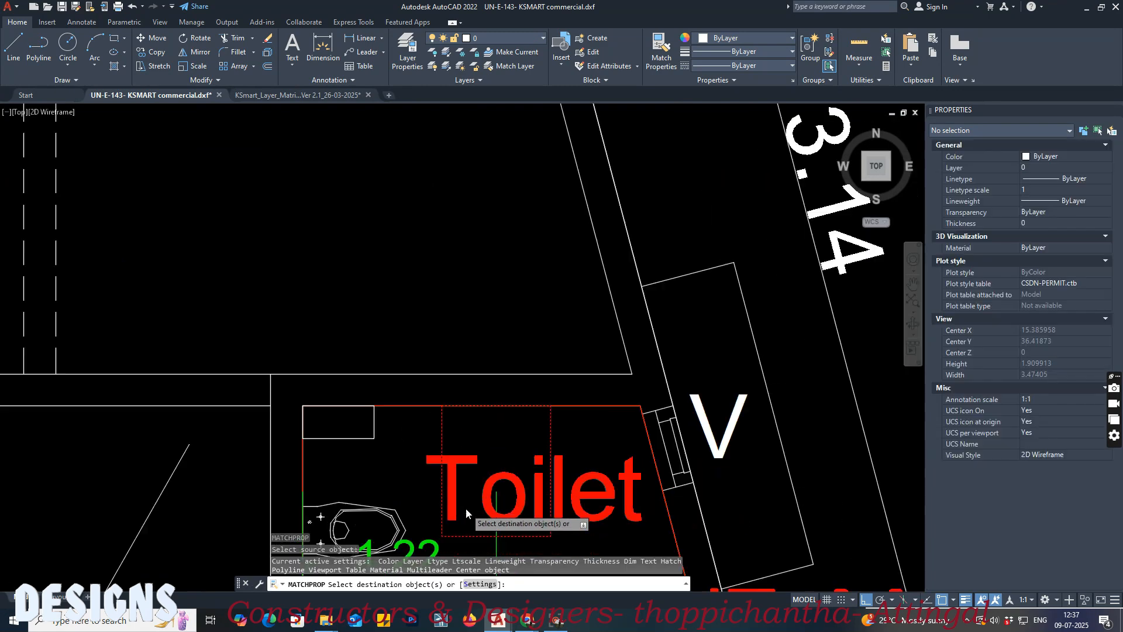
scroll(431, 303, "up", 8)
key("Escape")
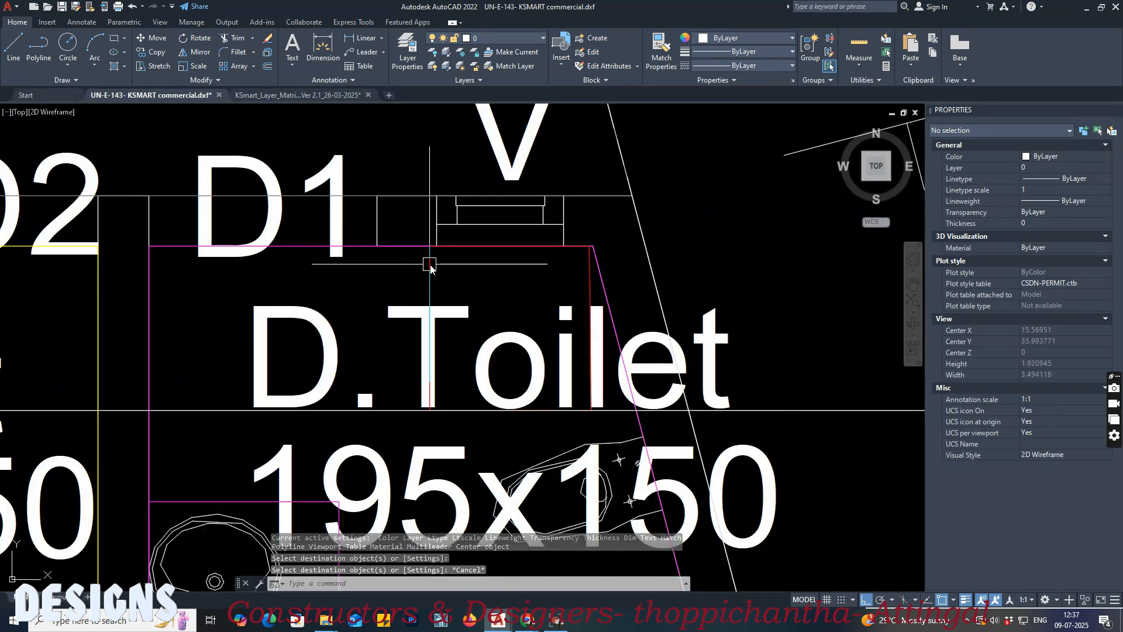
left_click(430, 281)
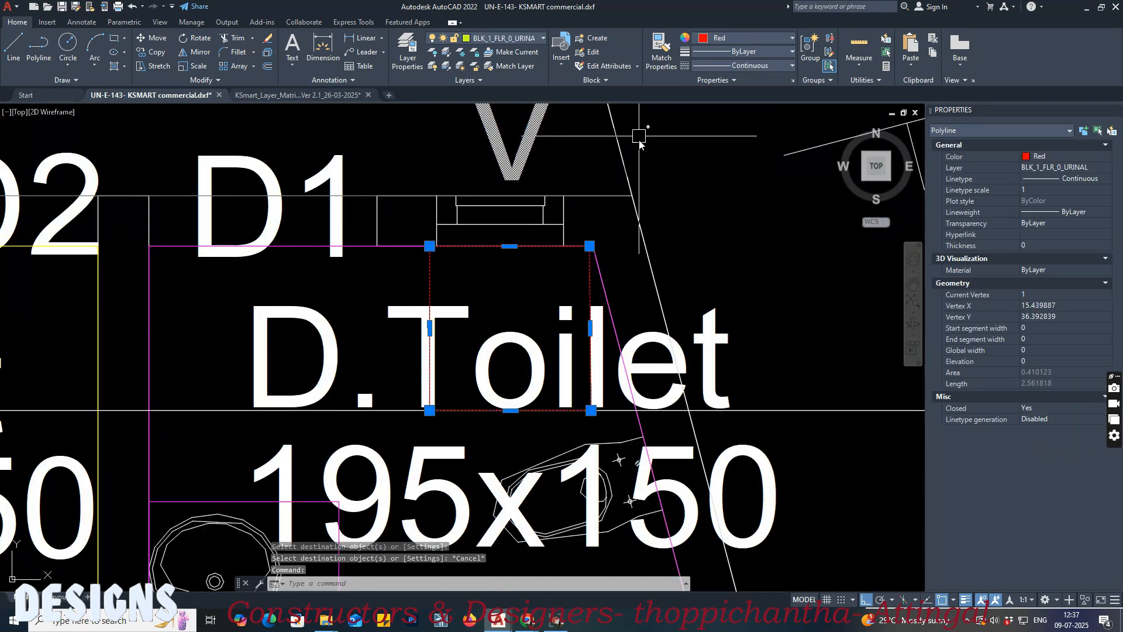
scroll(640, 141, "down", 4)
scroll(460, 184, "up", 6)
scroll(459, 186, "down", 4)
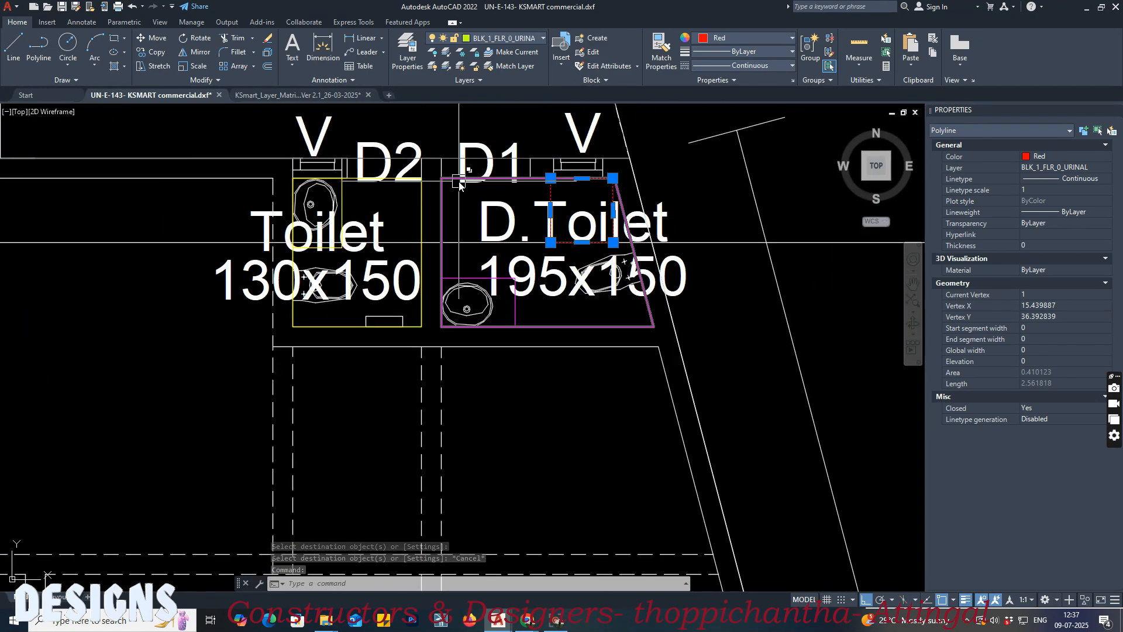
key("Escape")
Step: Erase the stray horizontal line running across the ground-floor toilets
left_click(737, 245)
key("Delete")
scroll(508, 263, "down", 8)
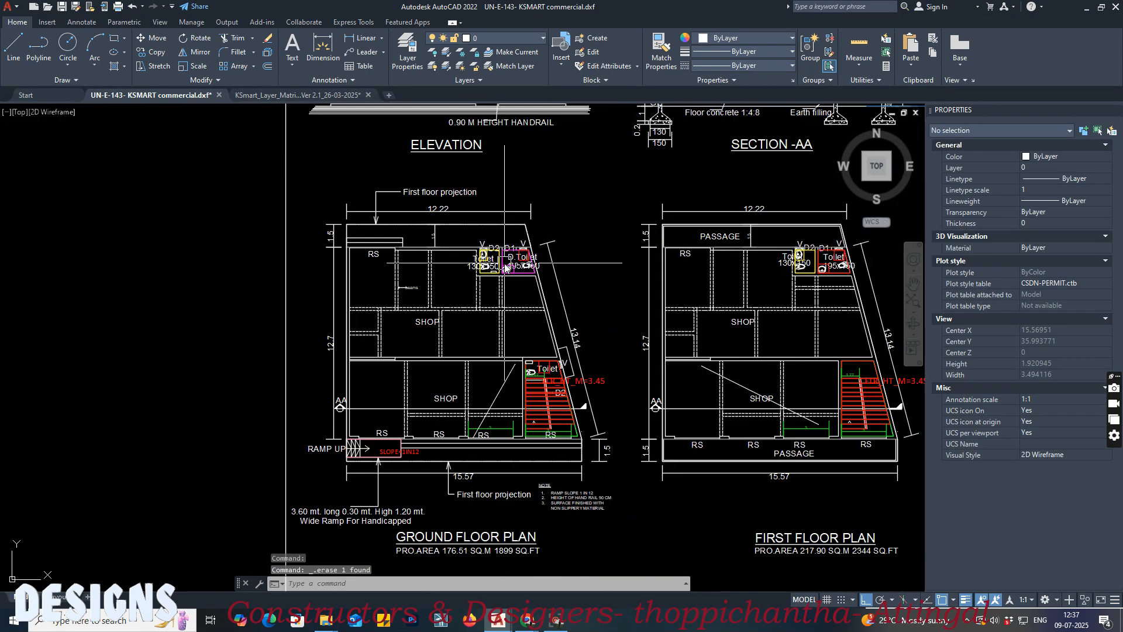
scroll(506, 268, "down", 10)
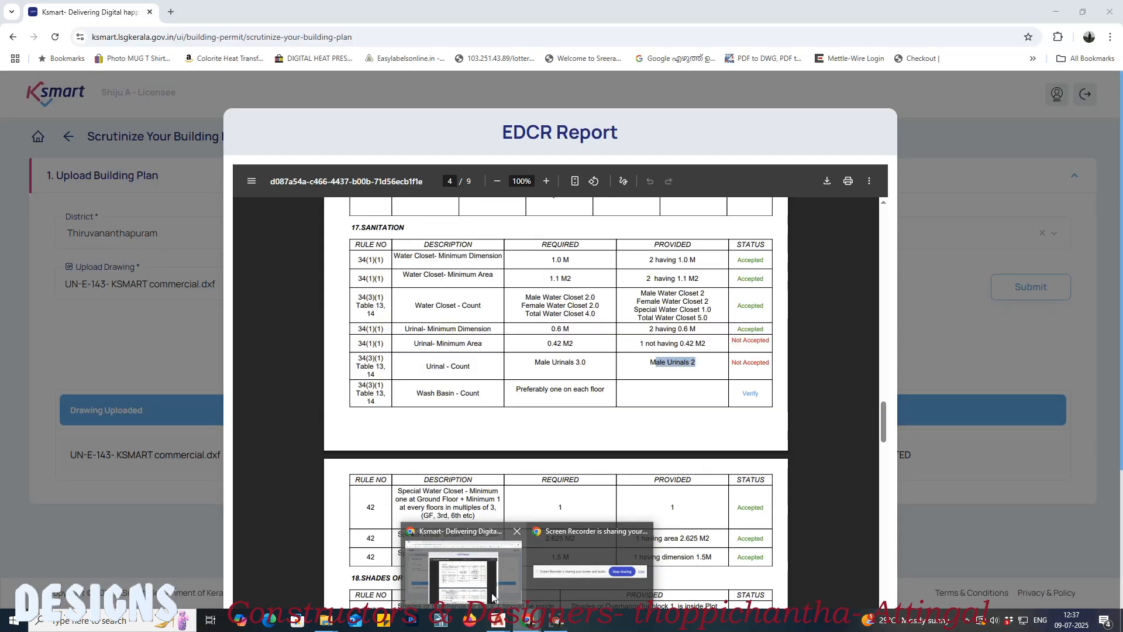
Step: Switch to the EDCR report in Chrome, review its validation tables and highlight the entries in the ERRORS row
left_click(497, 587)
scroll(612, 436, "down", 10)
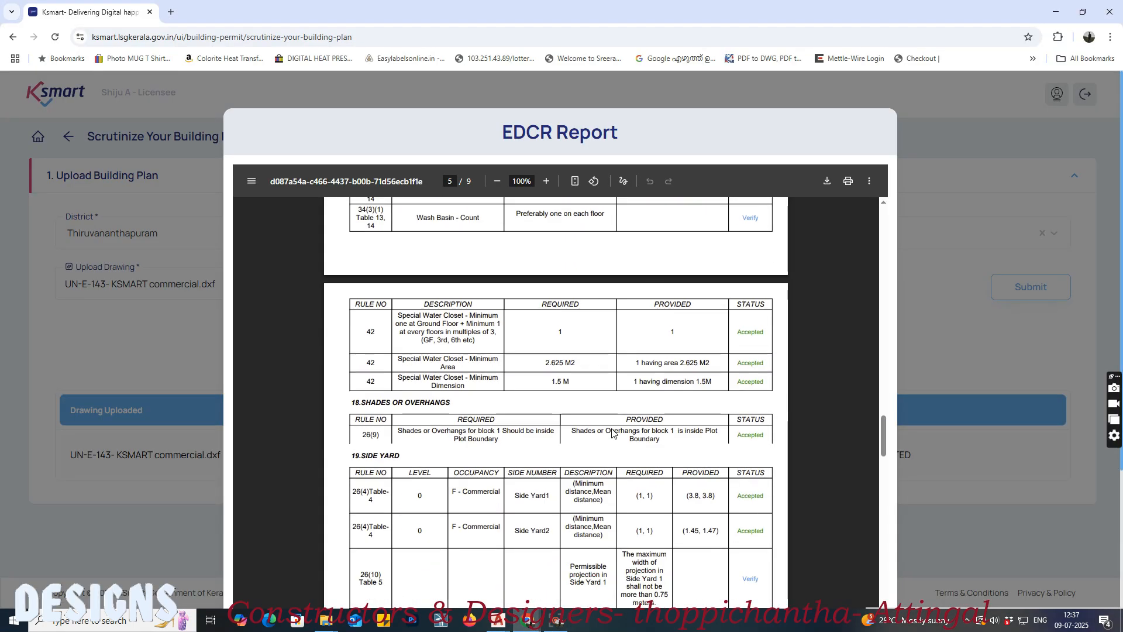
scroll(613, 436, "down", 20)
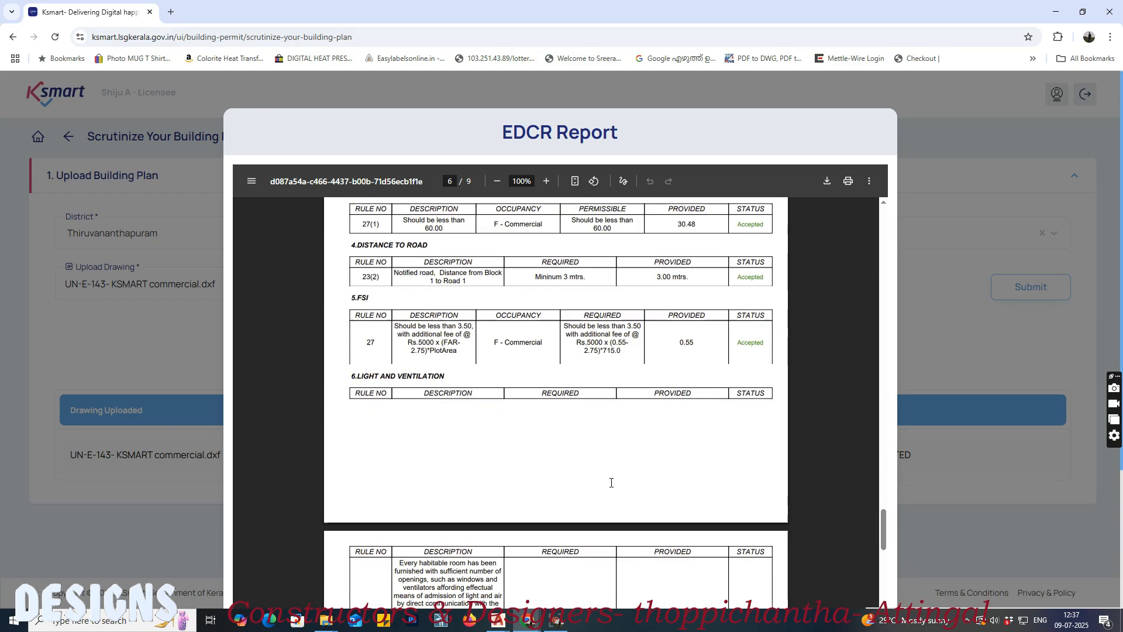
scroll(613, 494, "down", 8)
scroll(611, 491, "up", 14)
scroll(611, 491, "up", 20)
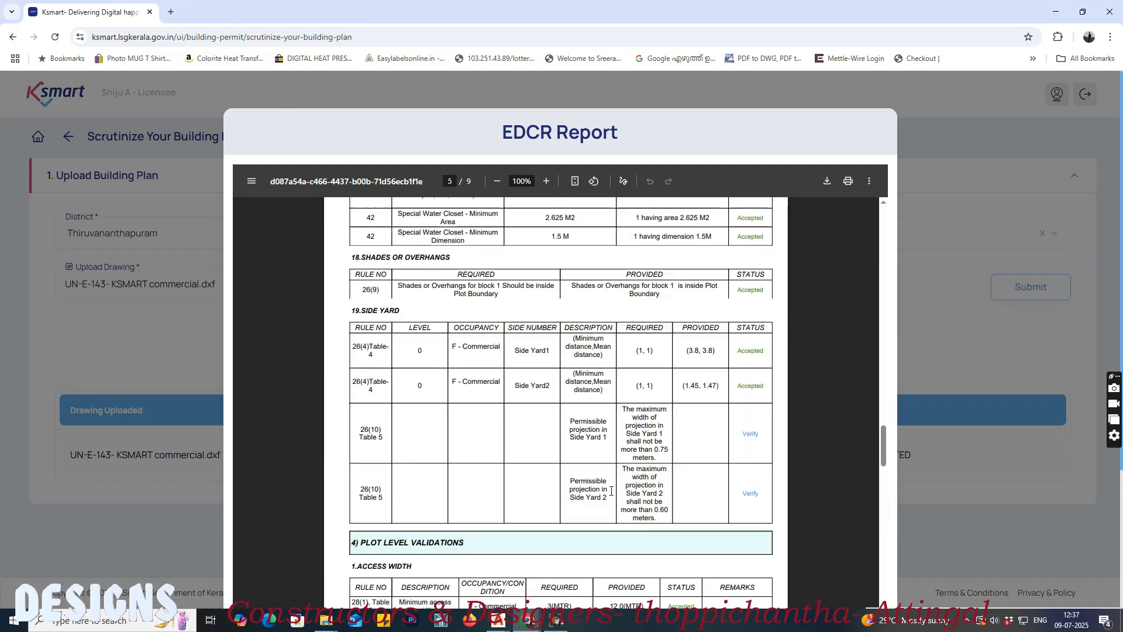
scroll(611, 491, "up", 20)
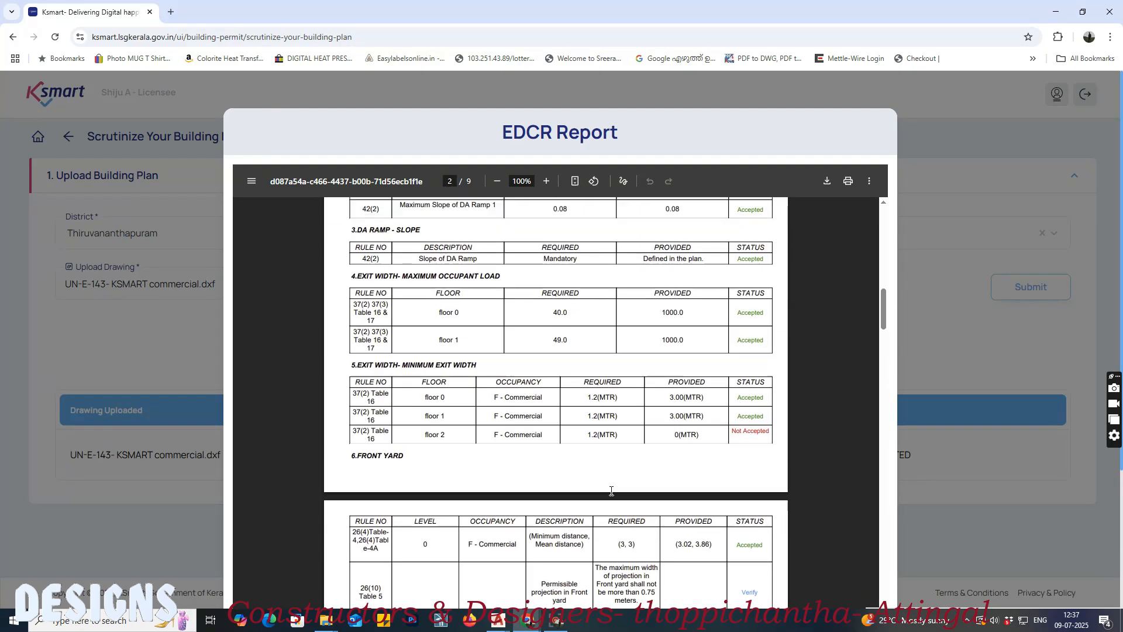
scroll(611, 491, "up", 2)
scroll(511, 417, "down", 5)
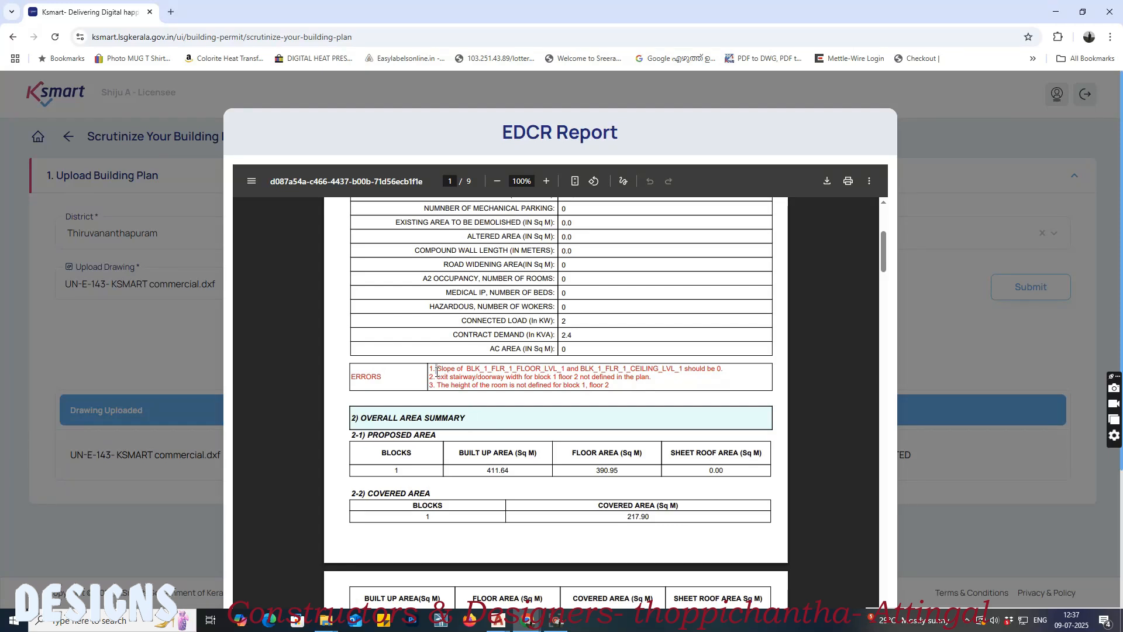
left_click_drag(438, 371, 533, 381)
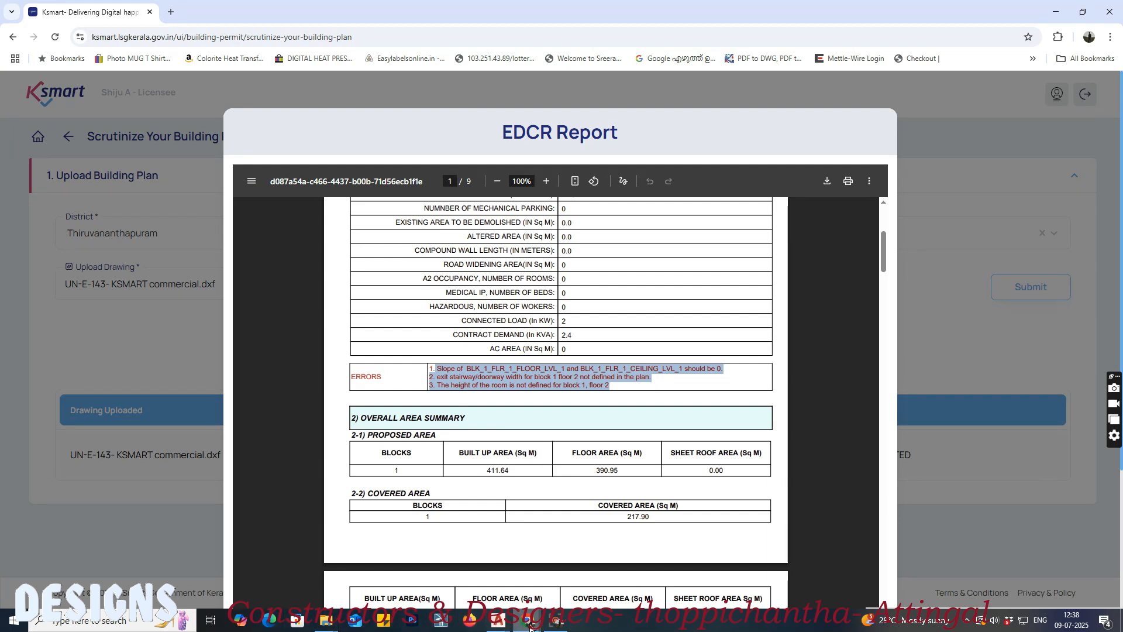
Step: Switch back to the AutoCAD drawing and inspect the FLR_HT_M floor height texts at the ground-floor and first-floor stairs
mouse_move(530, 626)
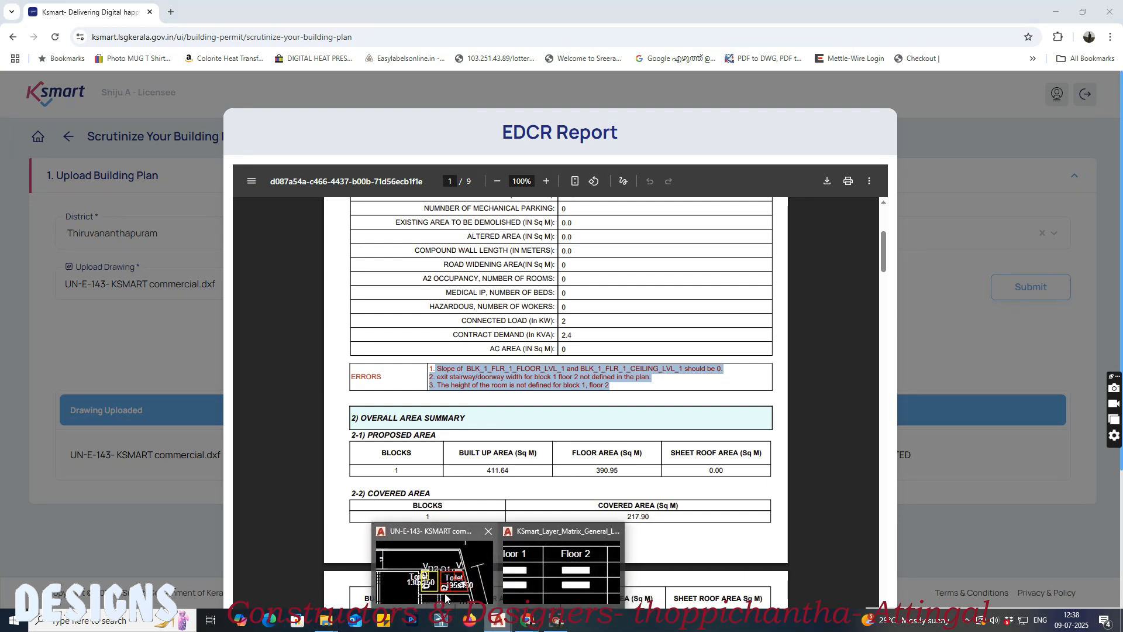
left_click(445, 597)
scroll(492, 366, "up", 5)
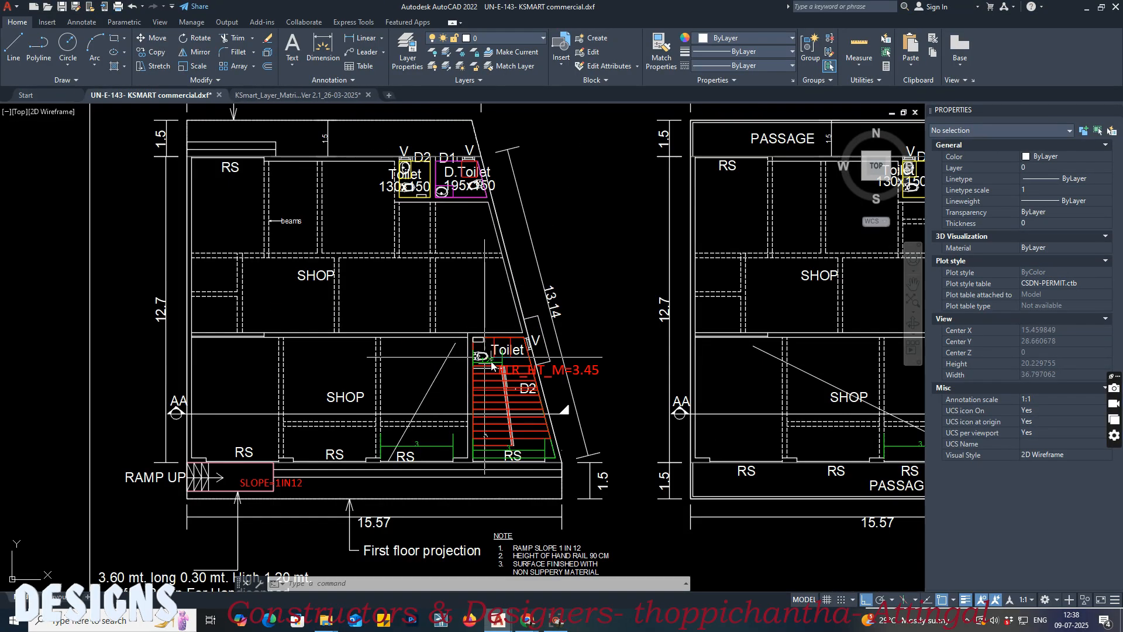
scroll(520, 369, "up", 6)
left_click(669, 390)
scroll(661, 397, "down", 2)
middle_click_drag(640, 401, 292, 364)
scroll(292, 365, "down", 2)
scroll(780, 366, "up", 1)
key("Escape")
left_click(871, 365)
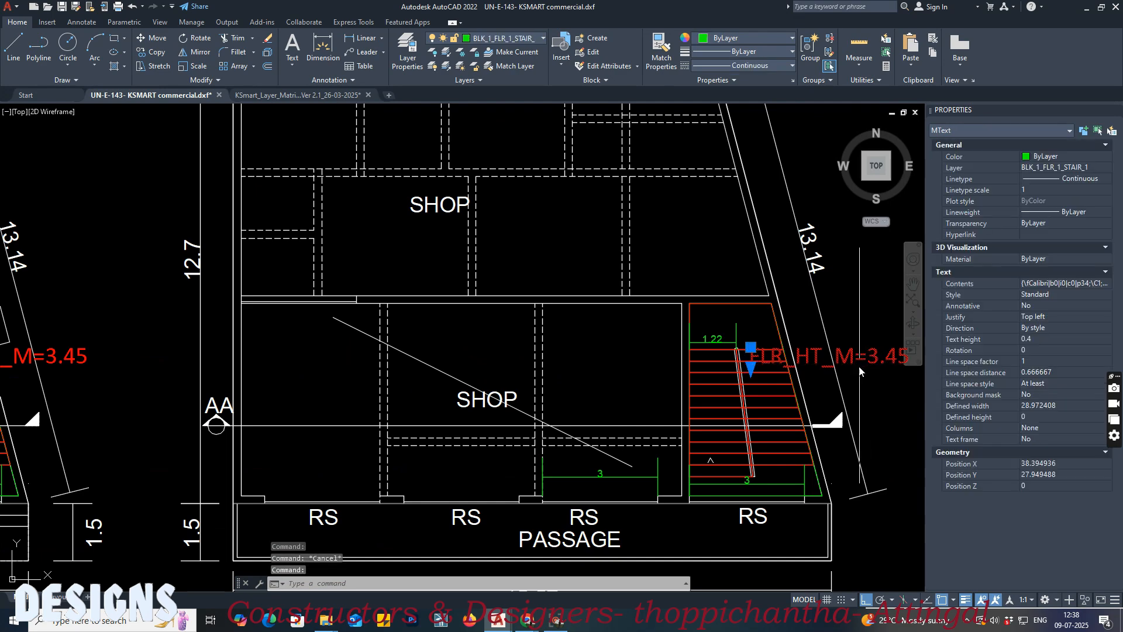
middle_click_drag(860, 372, 628, 371)
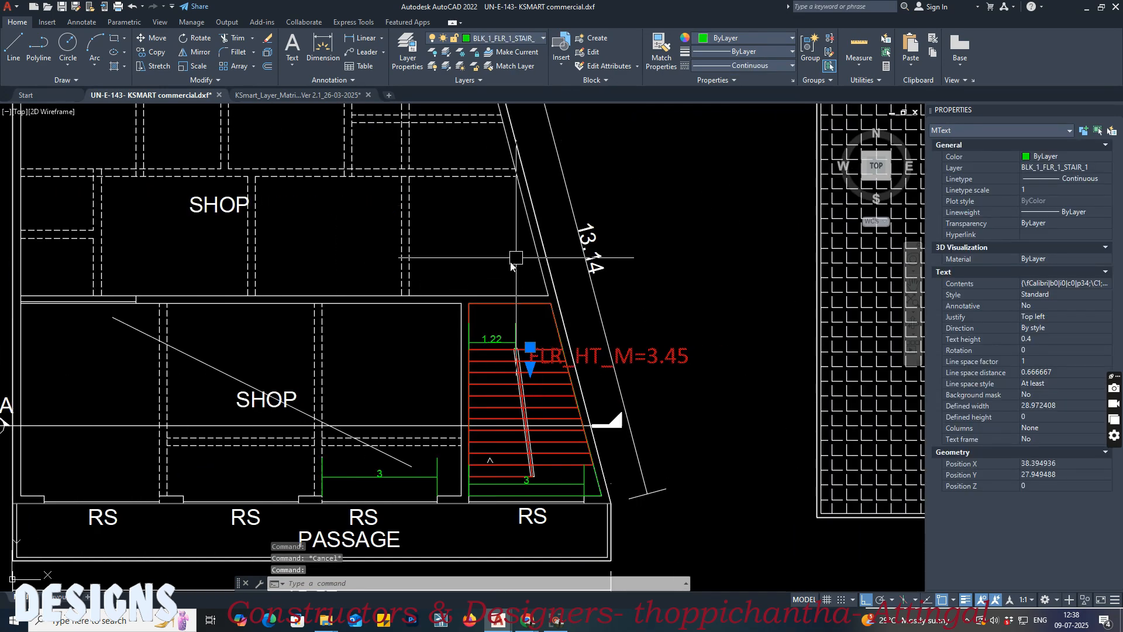
scroll(443, 287, "down", 4)
scroll(461, 342, "up", 2)
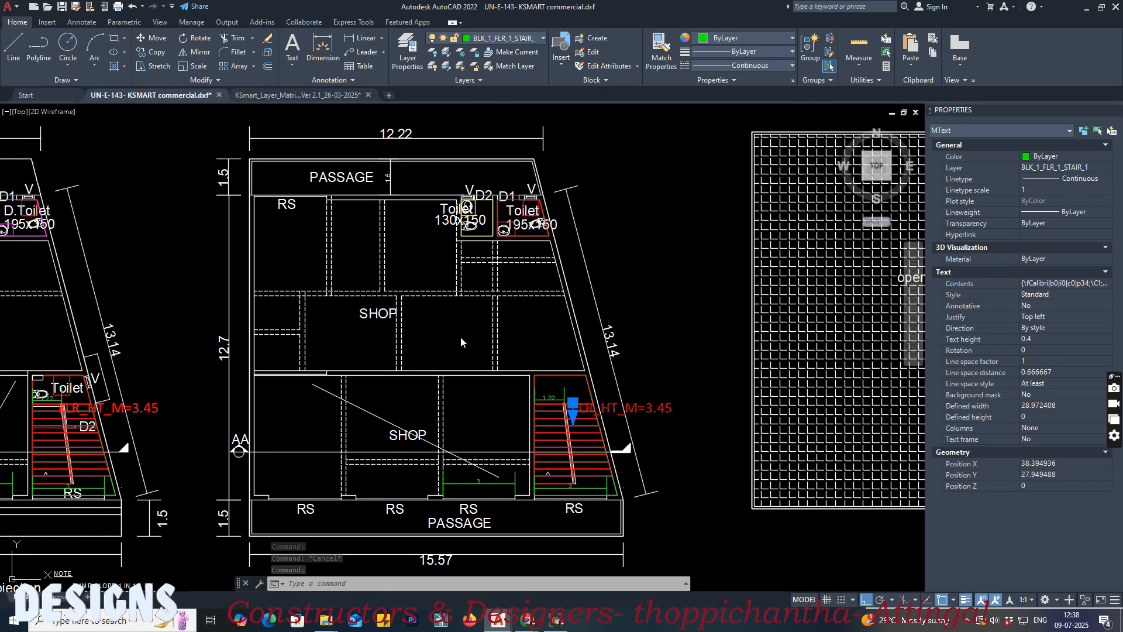
scroll(493, 338, "down", 3)
middle_click_drag(401, 261, 353, 328)
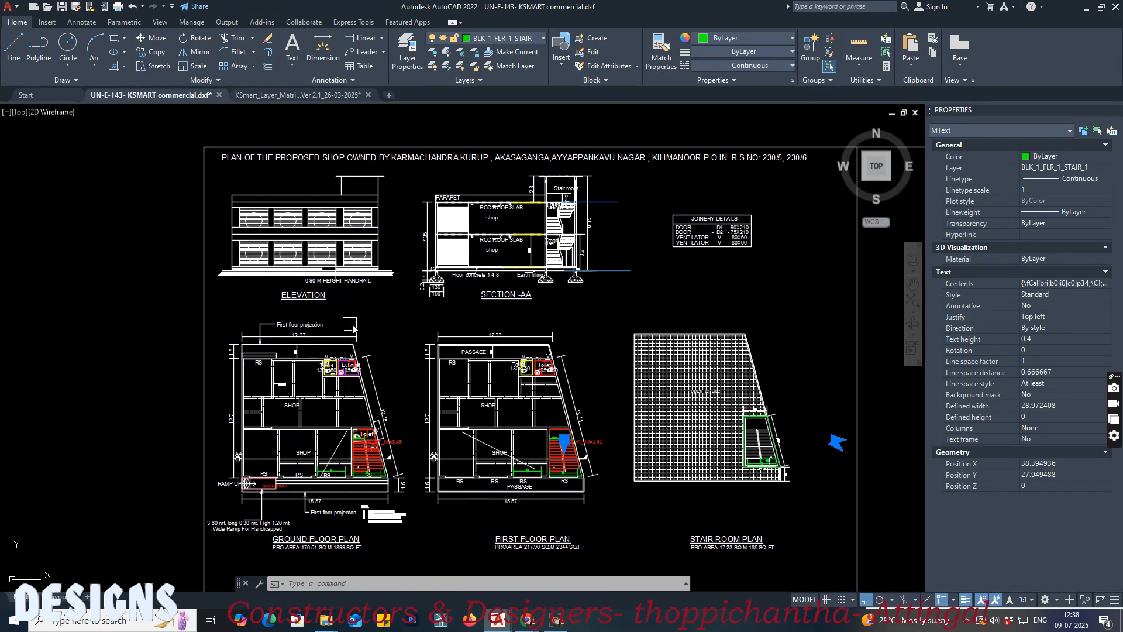
key("Escape")
Step: Erase the ground-floor floor-level line and the two yellow level lines along the middle slab in Section AA
scroll(506, 242, "up", 10)
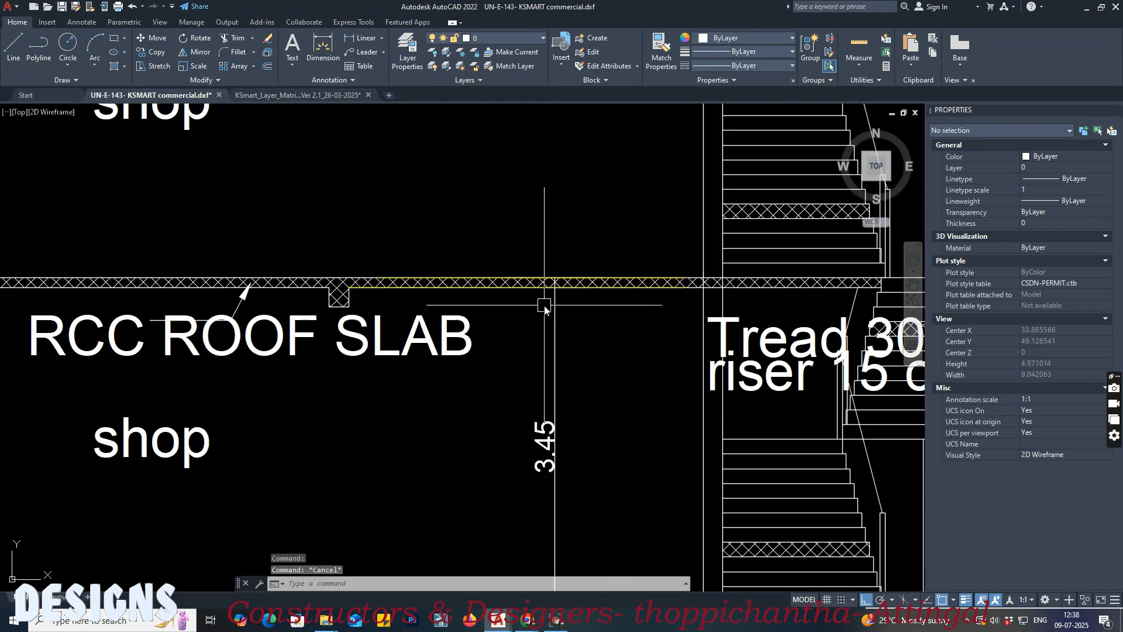
scroll(501, 256, "down", 3)
scroll(491, 404, "up", 3)
left_click(482, 407)
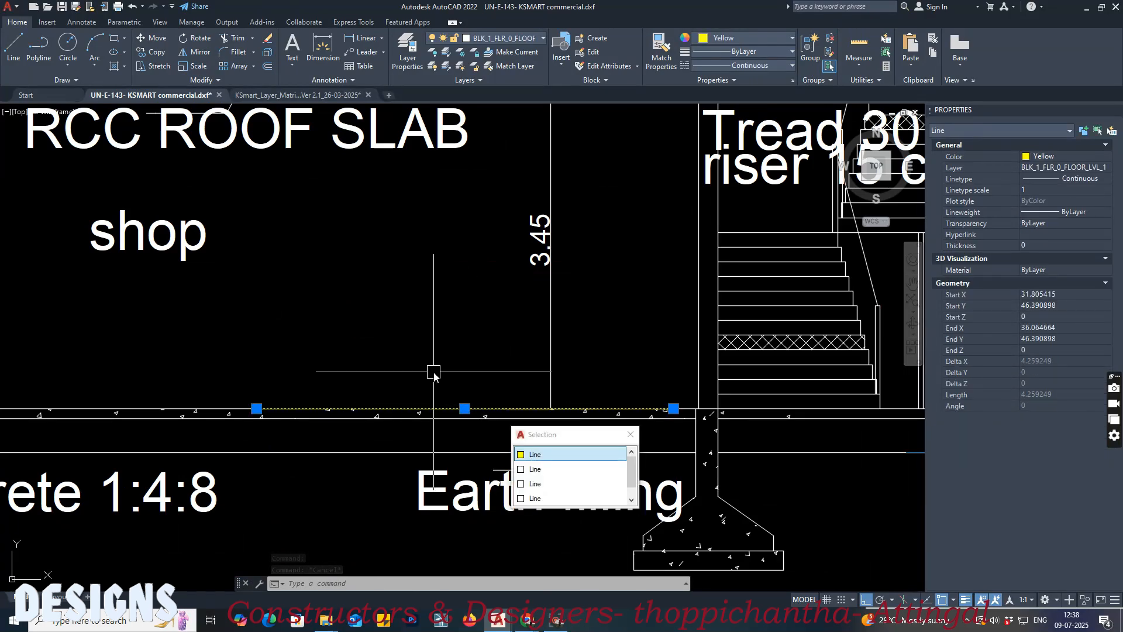
middle_click_drag(433, 374, 273, 401)
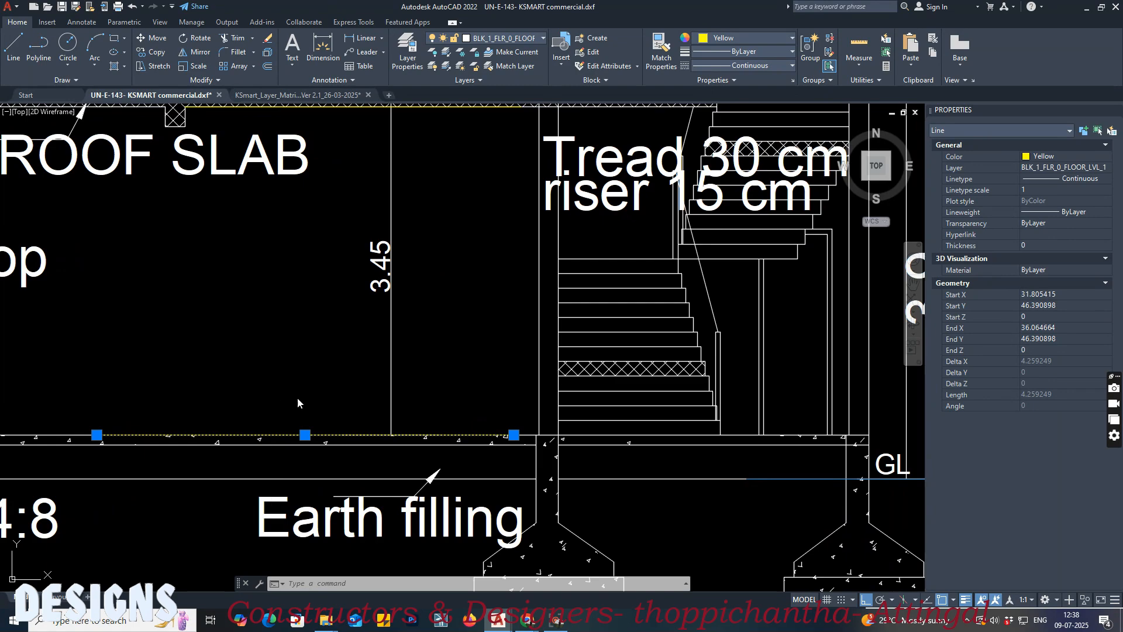
scroll(282, 402, "down", 2)
scroll(418, 240, "up", 4)
left_click(414, 194)
left_click(411, 176)
scroll(396, 293, "down", 4)
key("Delete")
scroll(383, 233, "down", 4)
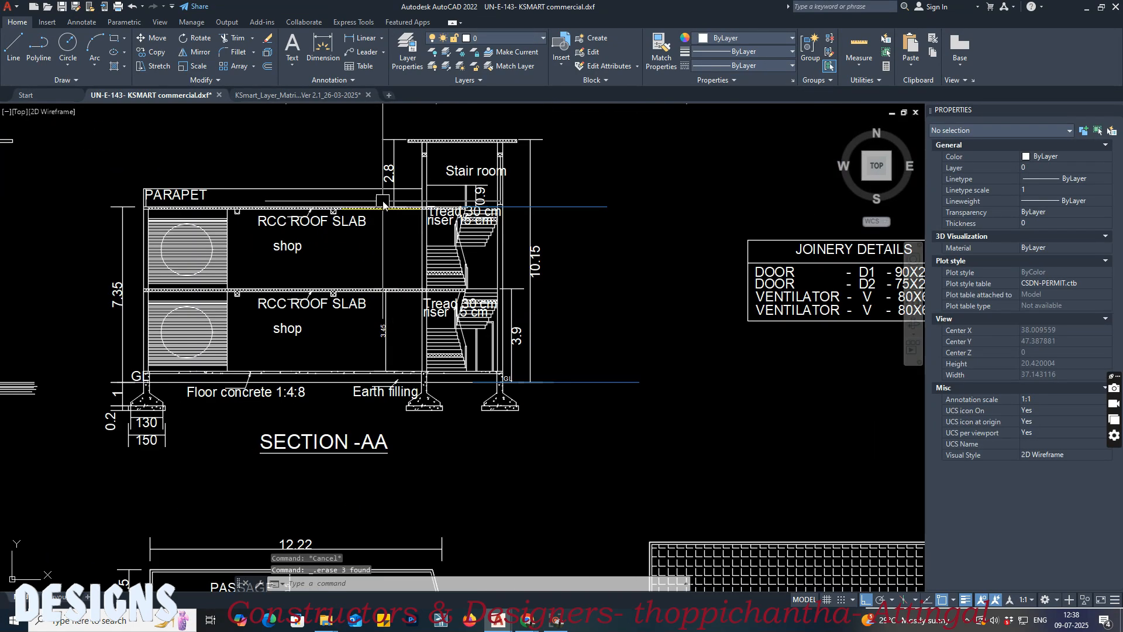
Step: Erase the yellow first-floor ceiling-level line along the upper roof slab in Section AA
scroll(451, 251, "up", 4)
left_click(457, 264)
key("Delete")
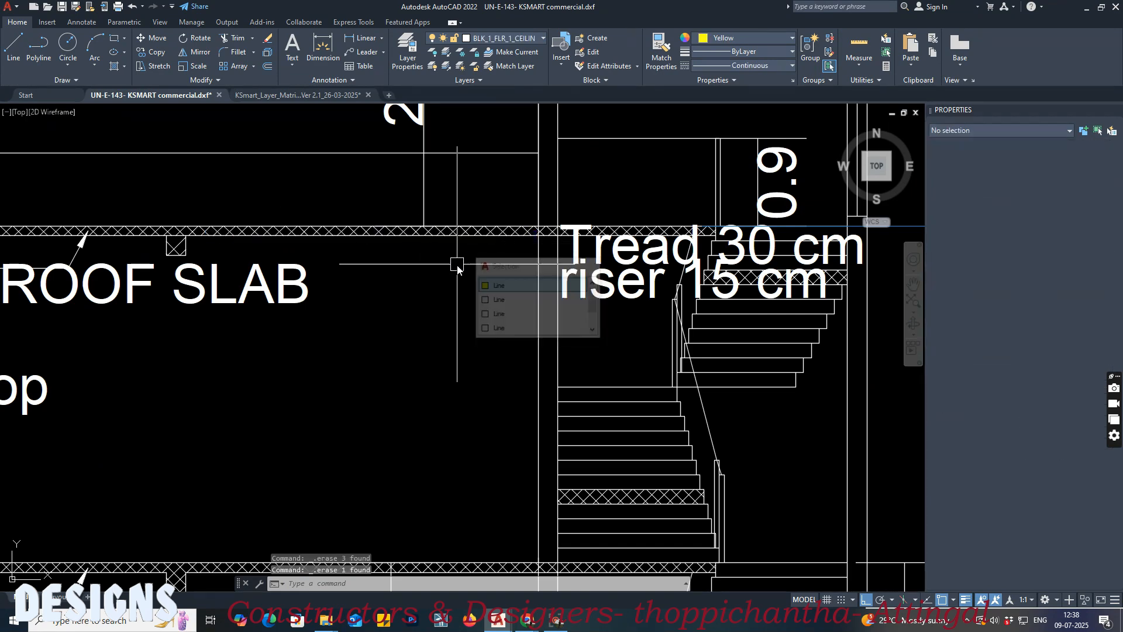
Step: Draw a horizontal line about 1.7 m long along the top of the ground-floor slab beside the stair wall in Section AA
scroll(445, 261, "down", 3)
scroll(460, 447, "up", 5)
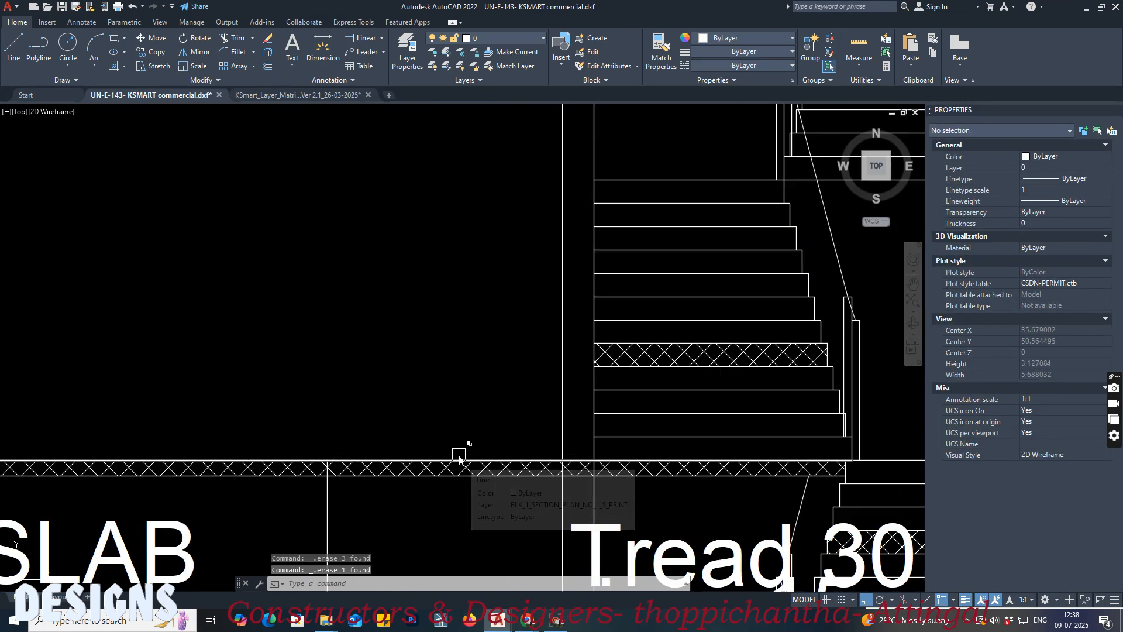
scroll(498, 249, "down", 5)
scroll(491, 430, "up", 6)
type("l")
scroll(585, 444, "up", 2)
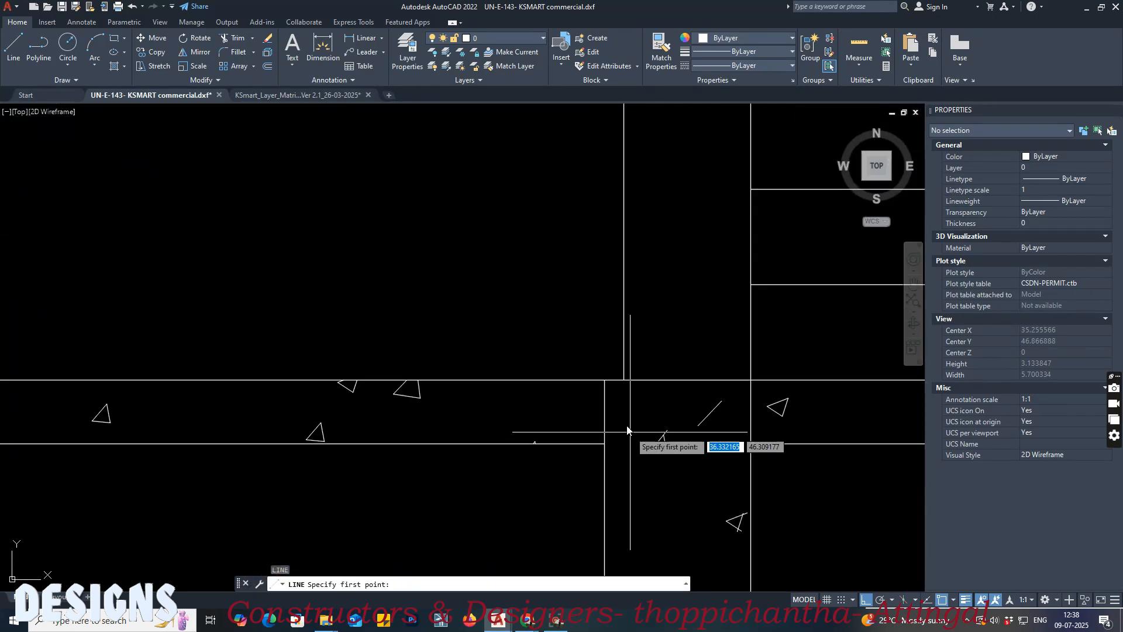
key("Return")
left_click(628, 421)
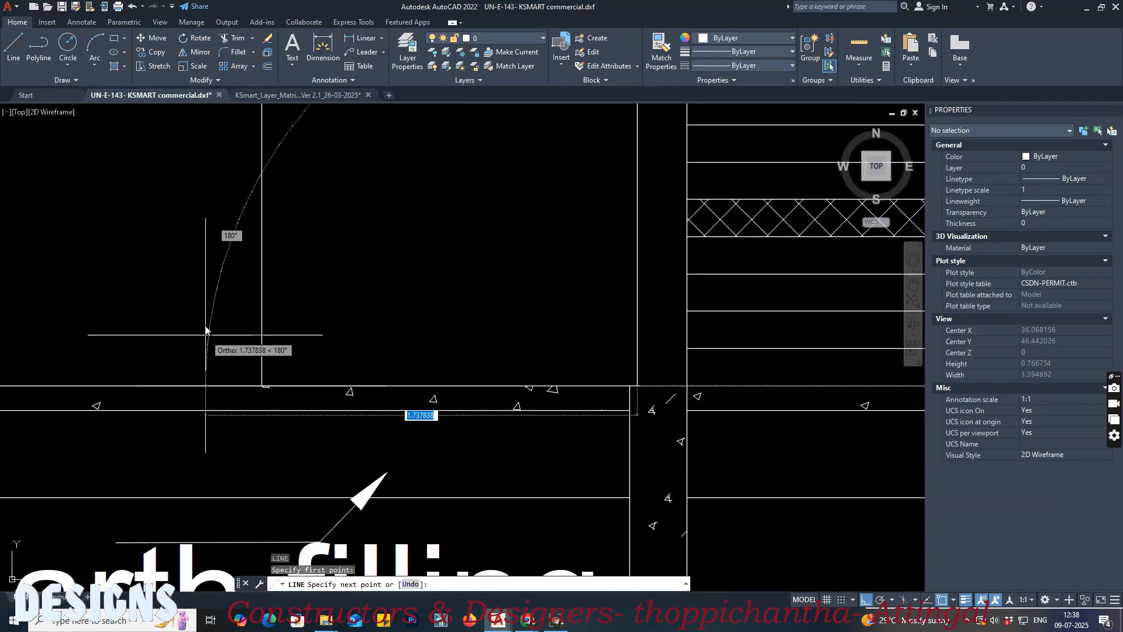
key("Escape")
scroll(476, 313, "down", 5)
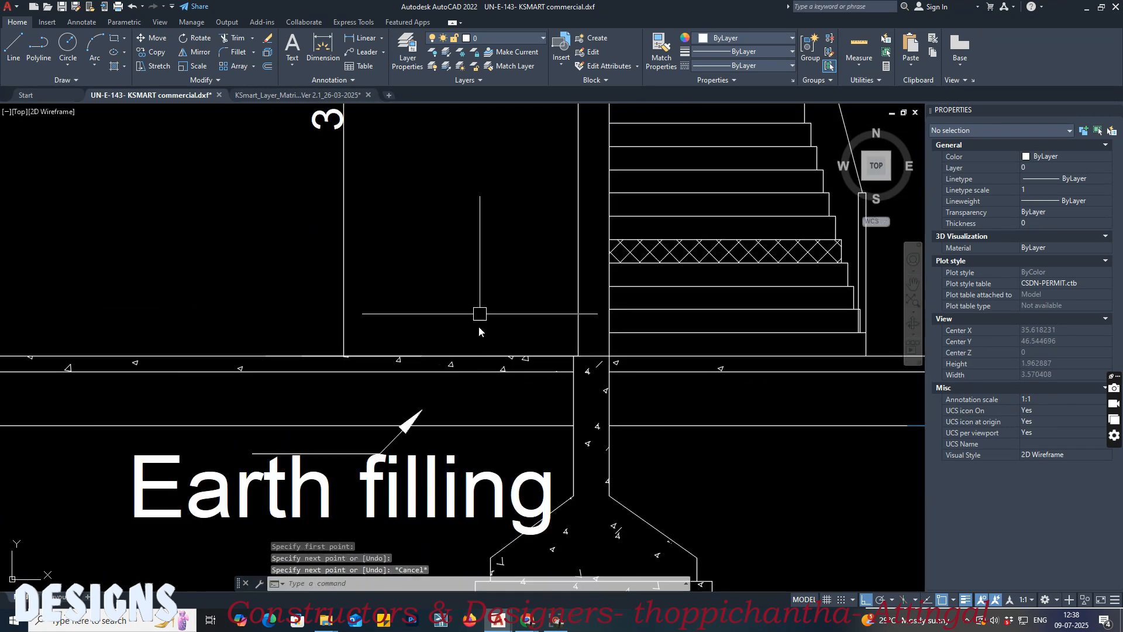
Step: Draw a horizontal ceiling-level line along the underside of the middle slab, starting at the stair wall
scroll(500, 250, "up", 3)
type("l")
key("Return")
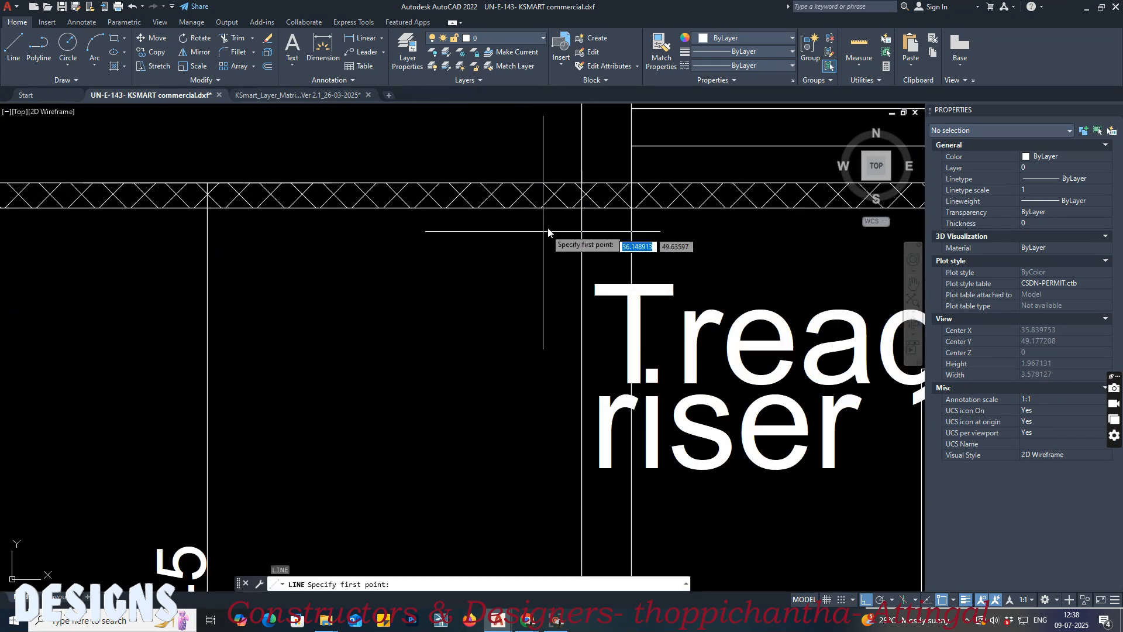
scroll(633, 183, "up", 3)
left_click(617, 190)
scroll(201, 243, "down", 5)
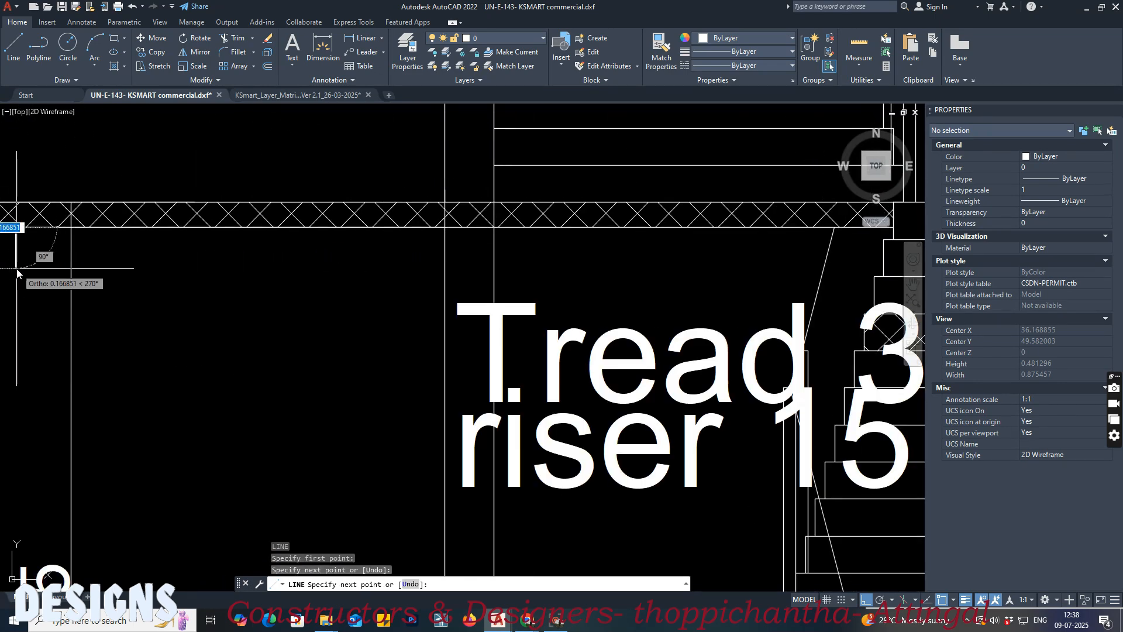
key("Escape")
Step: Draw a horizontal floor-level line along the top of the middle slab, starting at the stair wall
scroll(464, 301, "up", 4)
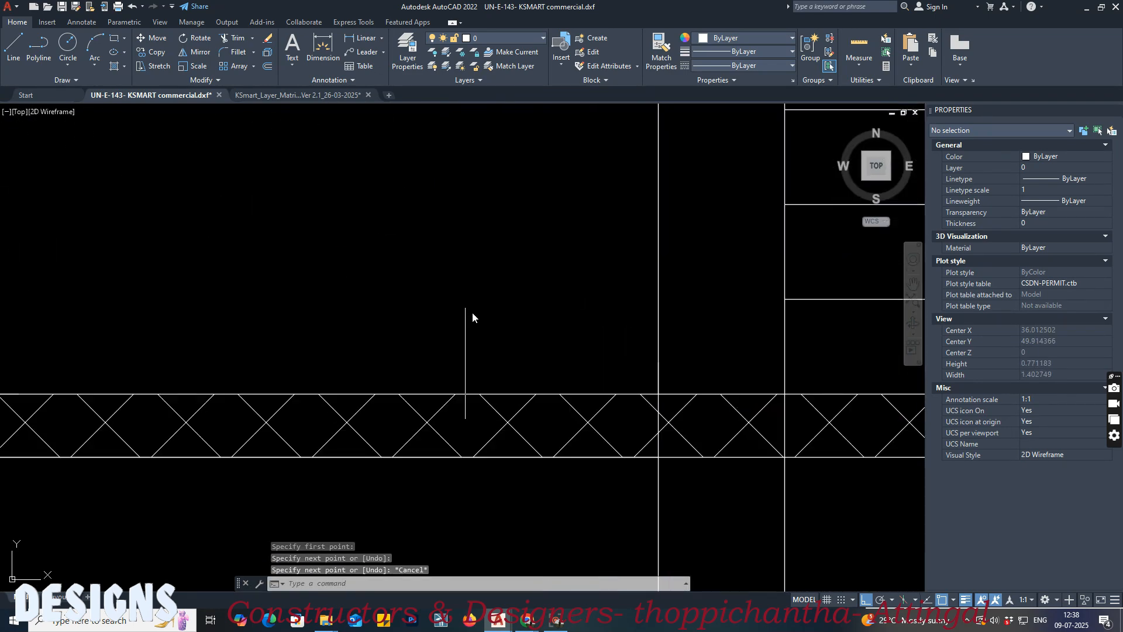
type("l")
key("Return")
scroll(640, 373, "up", 4)
left_click(715, 460)
scroll(632, 410, "down", 4)
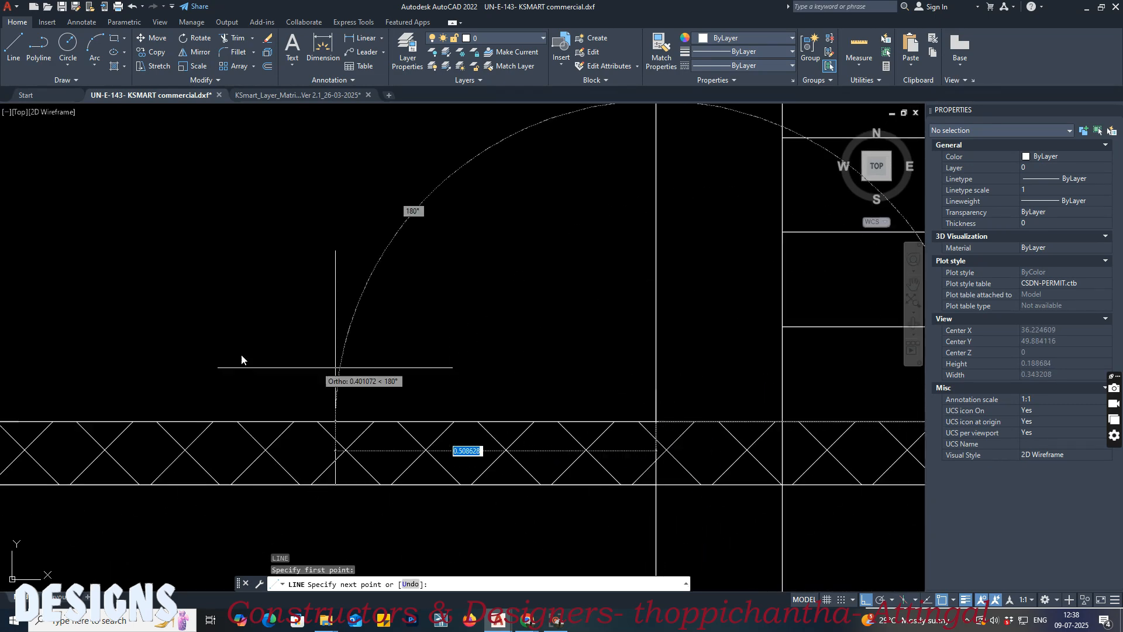
scroll(378, 325, "down", 6)
left_click(182, 307)
key("Return")
Step: Draw a horizontal line about 1.4 m long along the underside of the upper roof slab, starting at the stair wall
middle_click_drag(398, 284, 411, 448)
middle_click_drag(429, 310, 440, 446)
scroll(475, 195, "up", 6)
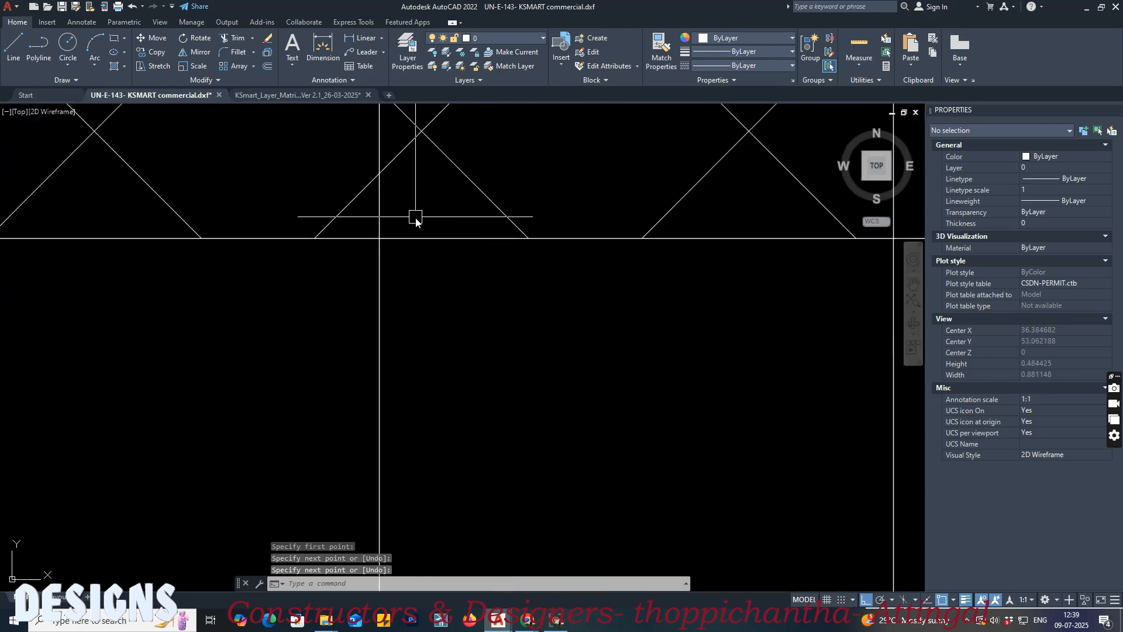
type("l")
key("Return")
left_click(380, 239)
scroll(646, 292, "down", 8)
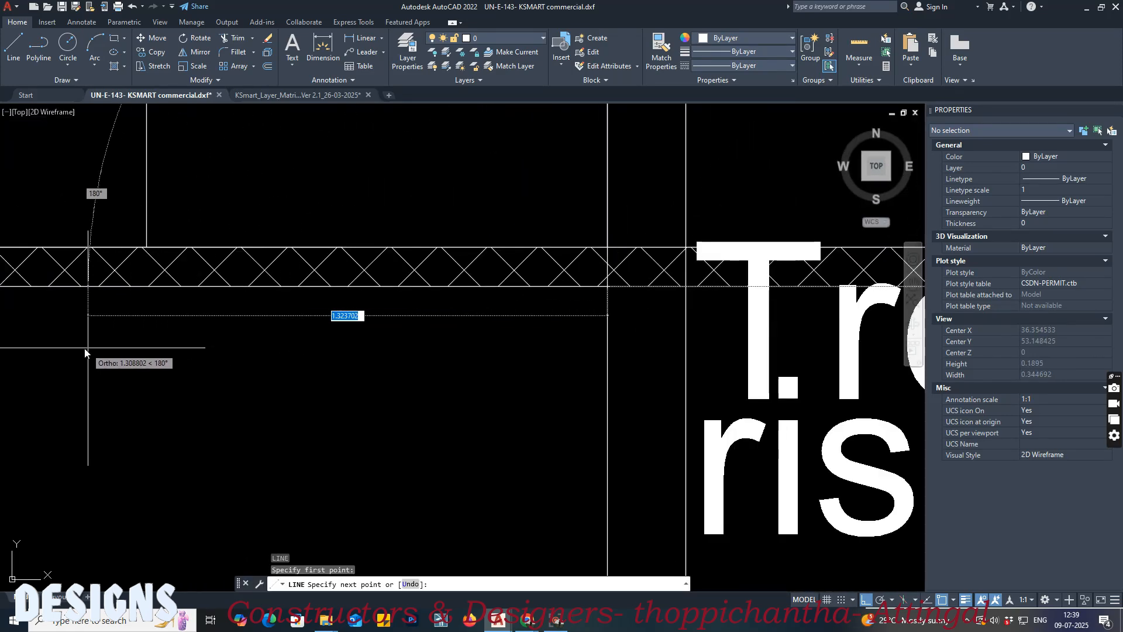
left_click(61, 348)
key("Return")
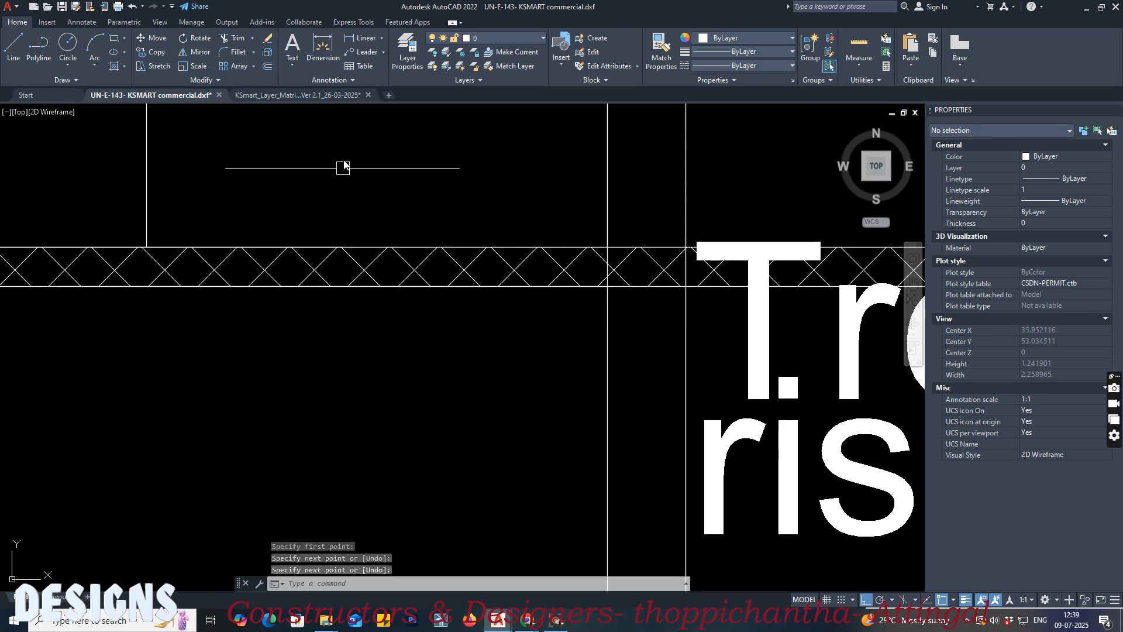
Step: Switch to the KSmart layer matrix drawing and pick the FLOOR LEVEL swatch for Block 01, Floor 0, column 1 as the Match Properties source
left_click(315, 99)
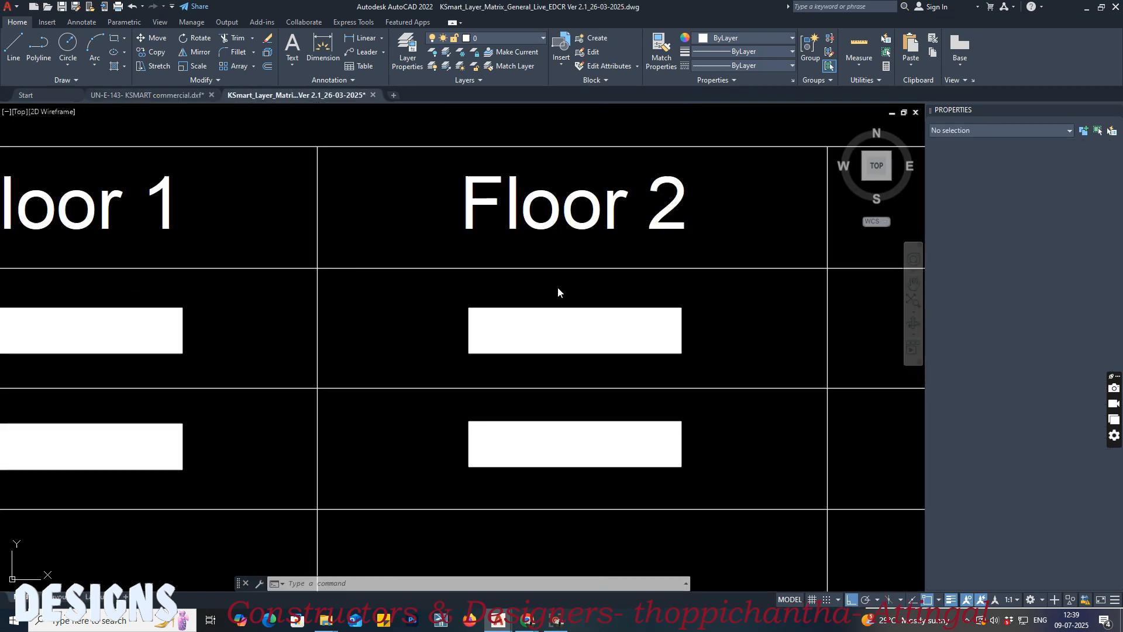
left_click(439, 286)
scroll(356, 328, "down", 8)
scroll(355, 328, "down", 10)
scroll(521, 304, "up", 5)
scroll(528, 206, "up", 15)
scroll(188, 287, "up", 2)
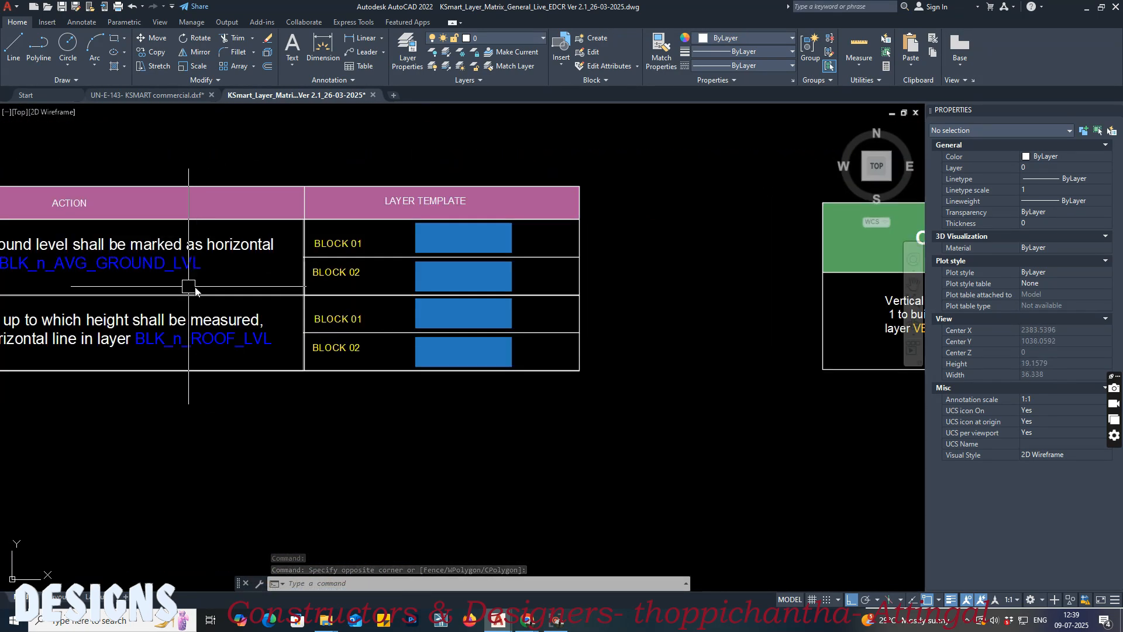
middle_click_drag(188, 287, 468, 243)
scroll(477, 211, "down", 8)
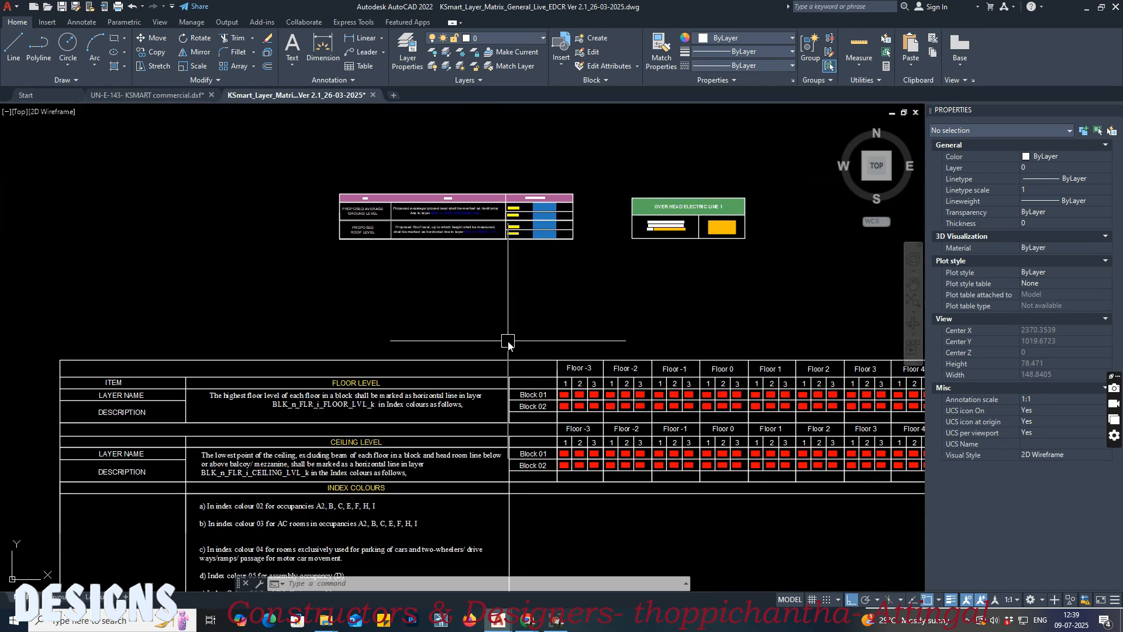
scroll(494, 260, "up", 2)
scroll(672, 322, "up", 4)
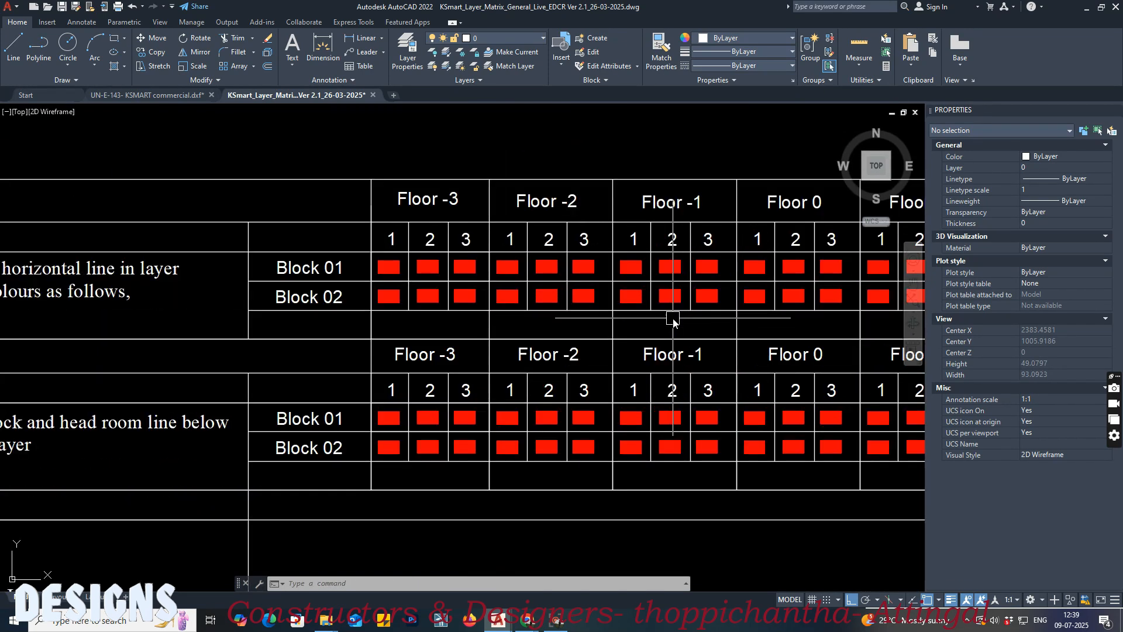
scroll(643, 281, "down", 2)
scroll(501, 312, "up", 5)
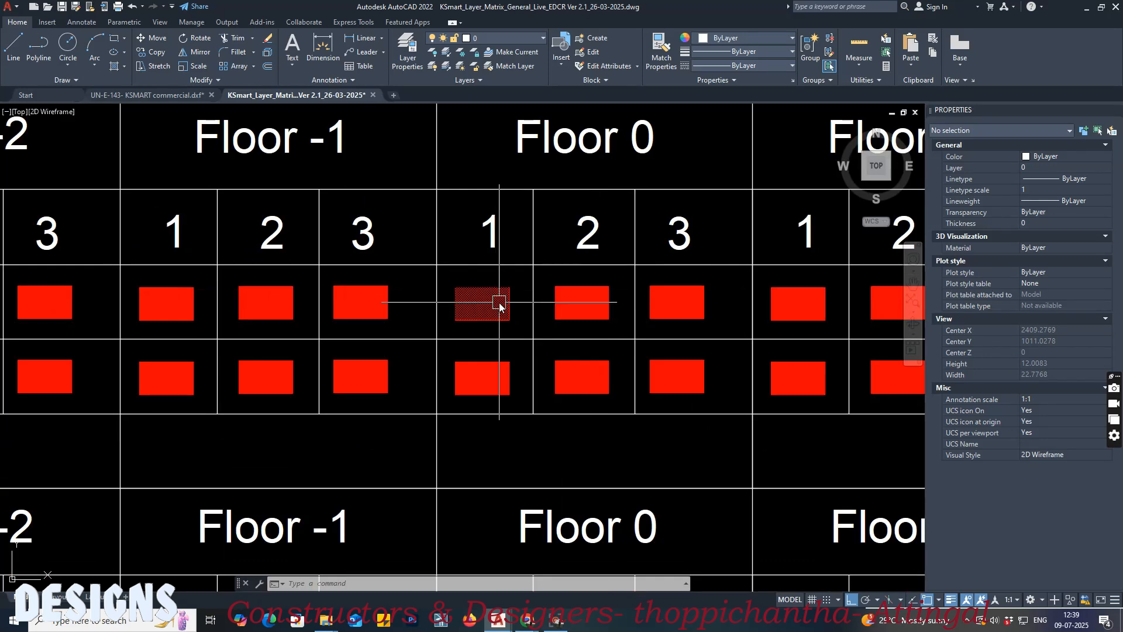
type("a")
key("Return")
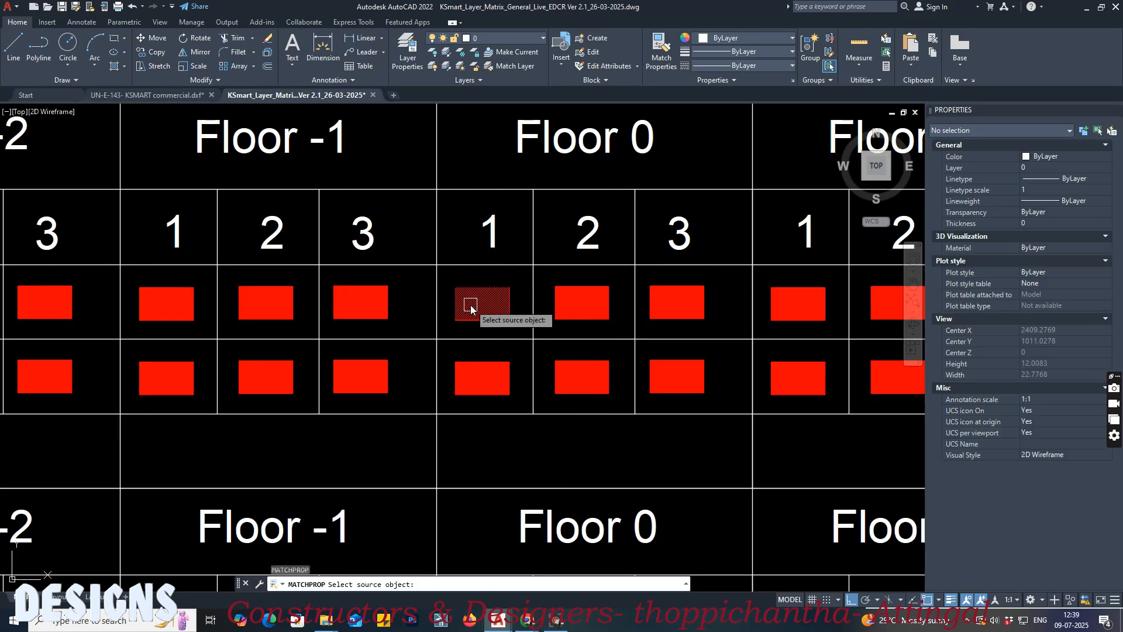
left_click(479, 306)
scroll(479, 306, "down", 8)
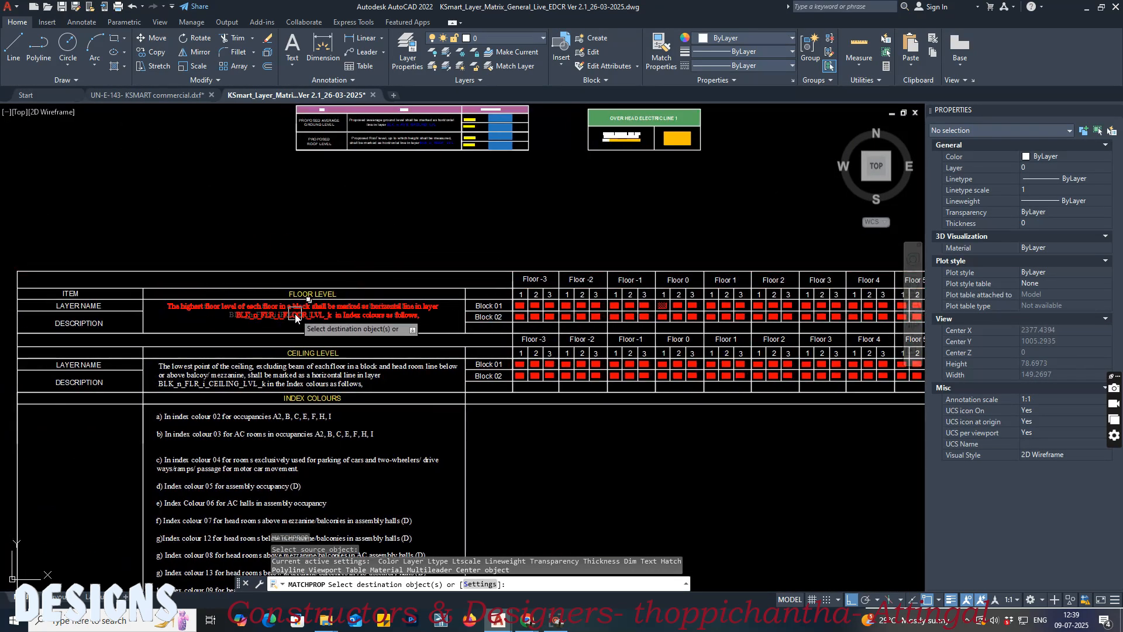
scroll(289, 327, "up", 2)
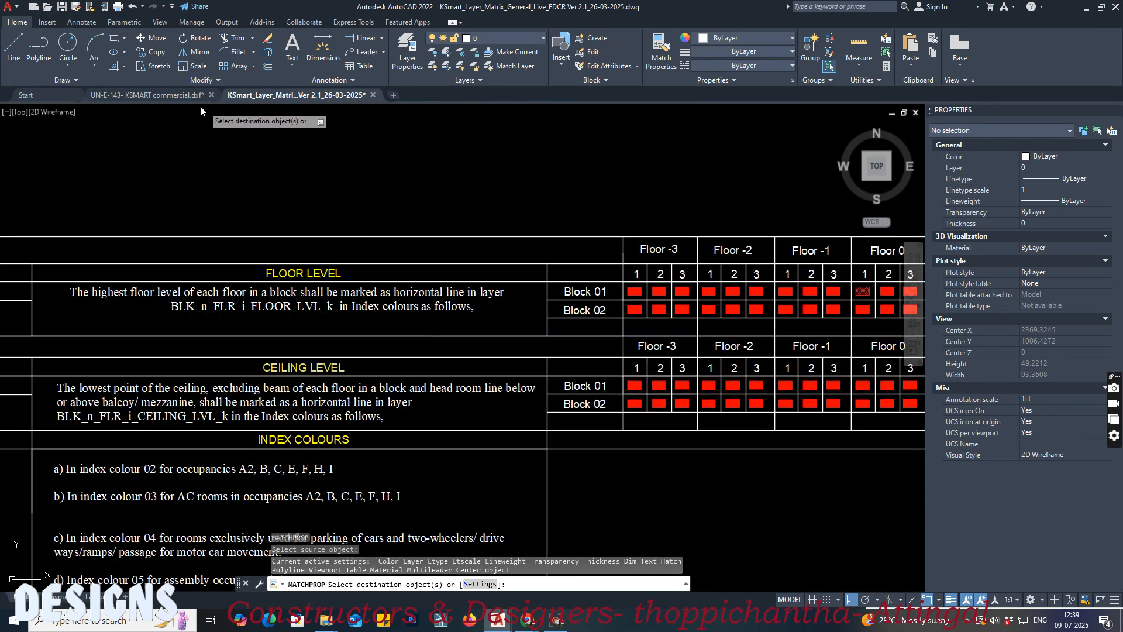
Step: Apply the matched Floor 0 floor-level properties to the line on top of the ground-floor slab in the commercial building drawing
left_click(177, 98)
scroll(477, 209, "down", 6)
middle_click_drag(483, 338, 474, 119)
scroll(474, 120, "down", 4)
scroll(437, 285, "up", 6)
left_click(457, 276)
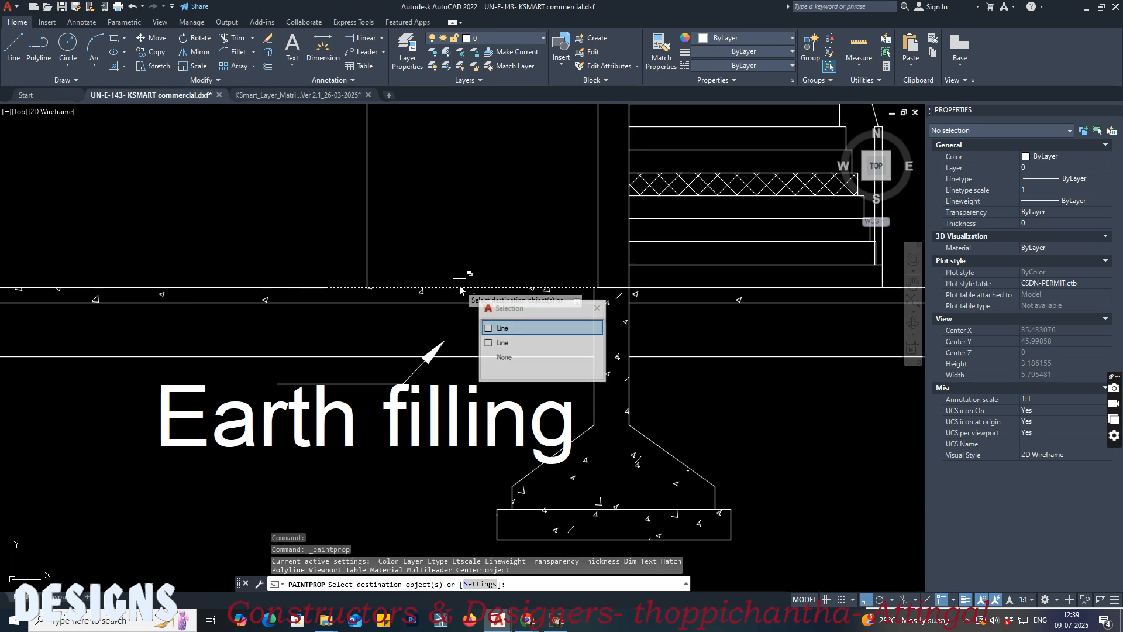
left_click(458, 276)
key("Return")
Step: Return to the layer matrix and pick the FLOOR LEVEL swatch for Block 01, Floor 1, column 1 as the Match Properties source
middle_click_drag(462, 182, 452, 386)
middle_click_drag(456, 328, 457, 404)
scroll(457, 304, "up", 2)
left_click(314, 95)
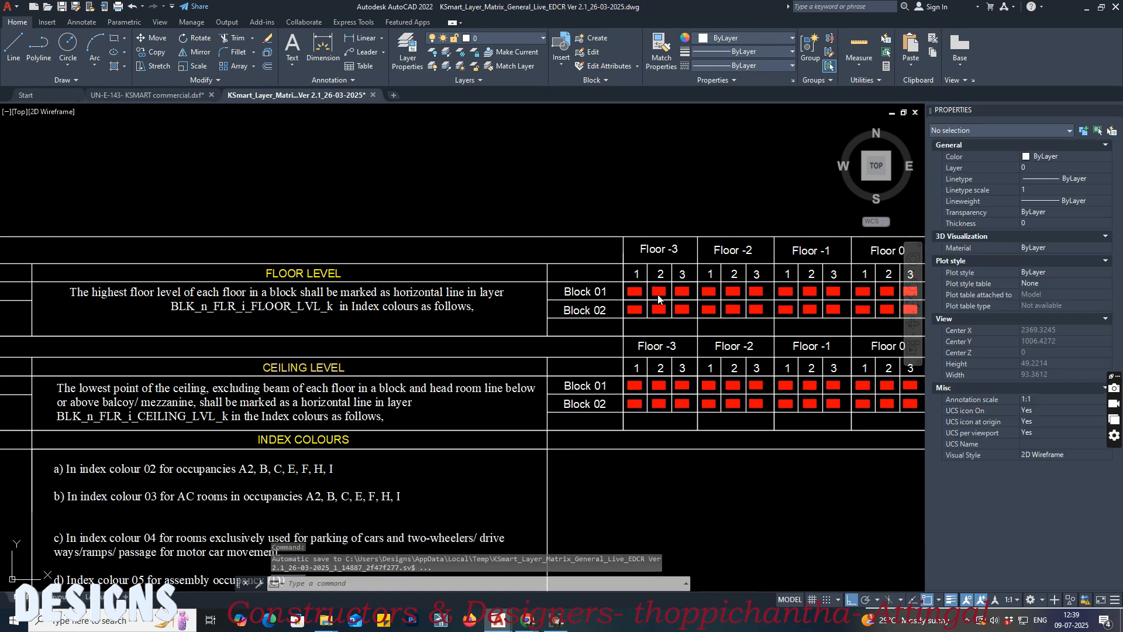
middle_click_drag(654, 292, 374, 293)
scroll(611, 287, "up", 6)
type("ma")
key("Return")
left_click(609, 284)
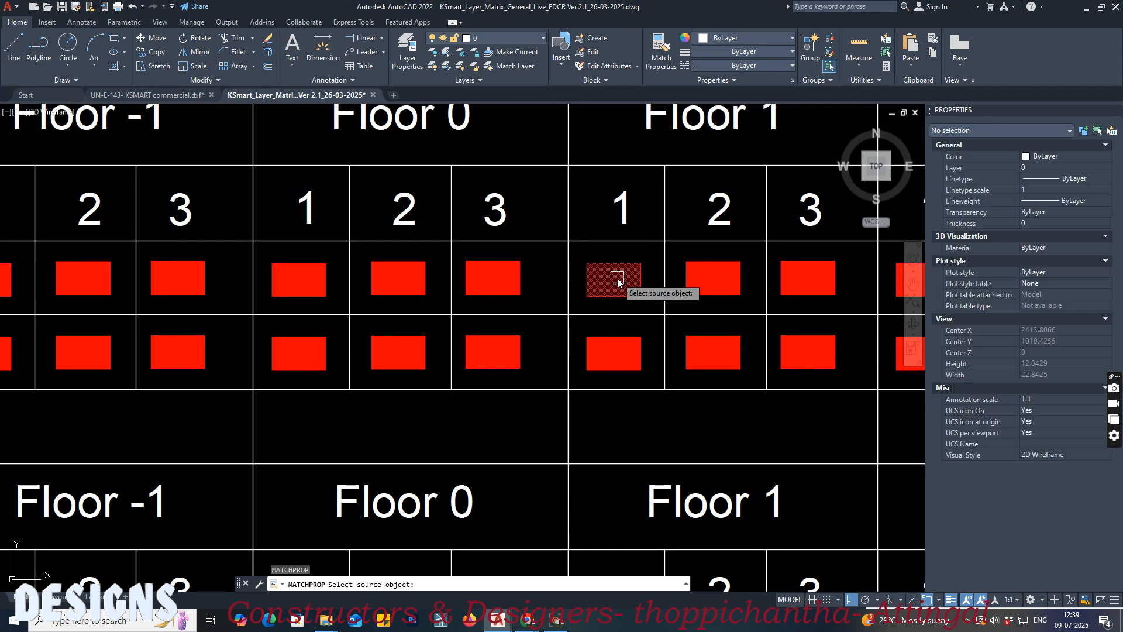
Step: Apply the matched Floor 1 floor-level properties to the line on top of the middle slab in Section AA
left_click(146, 95)
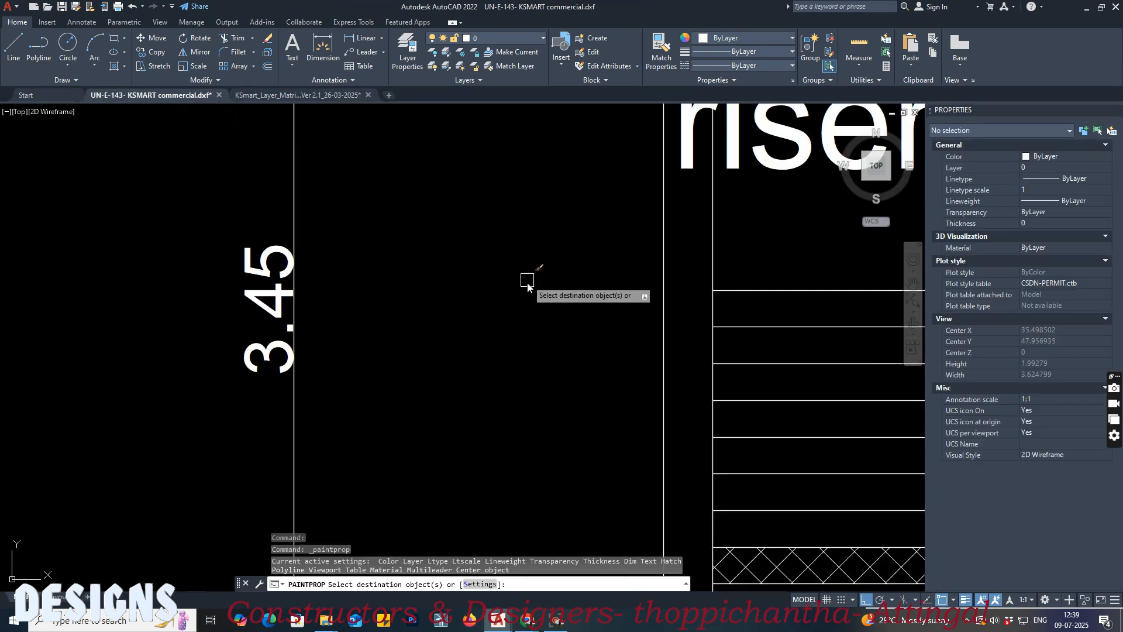
scroll(502, 195, "up", 6)
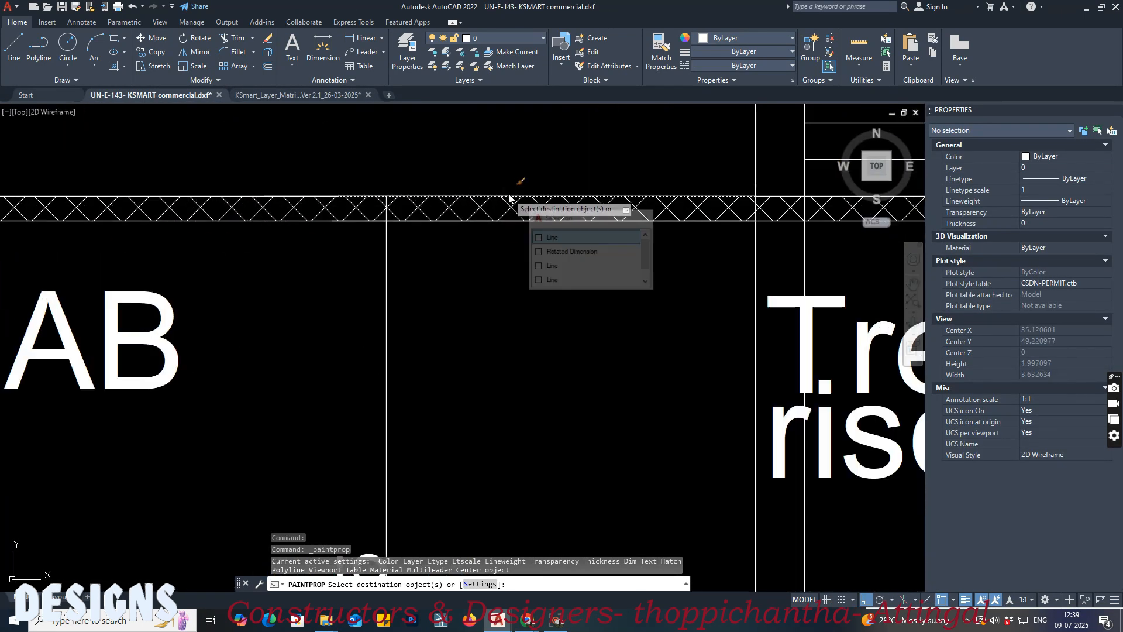
left_click(508, 194)
middle_click_drag(478, 157, 470, 305)
scroll(490, 284, "down", 4)
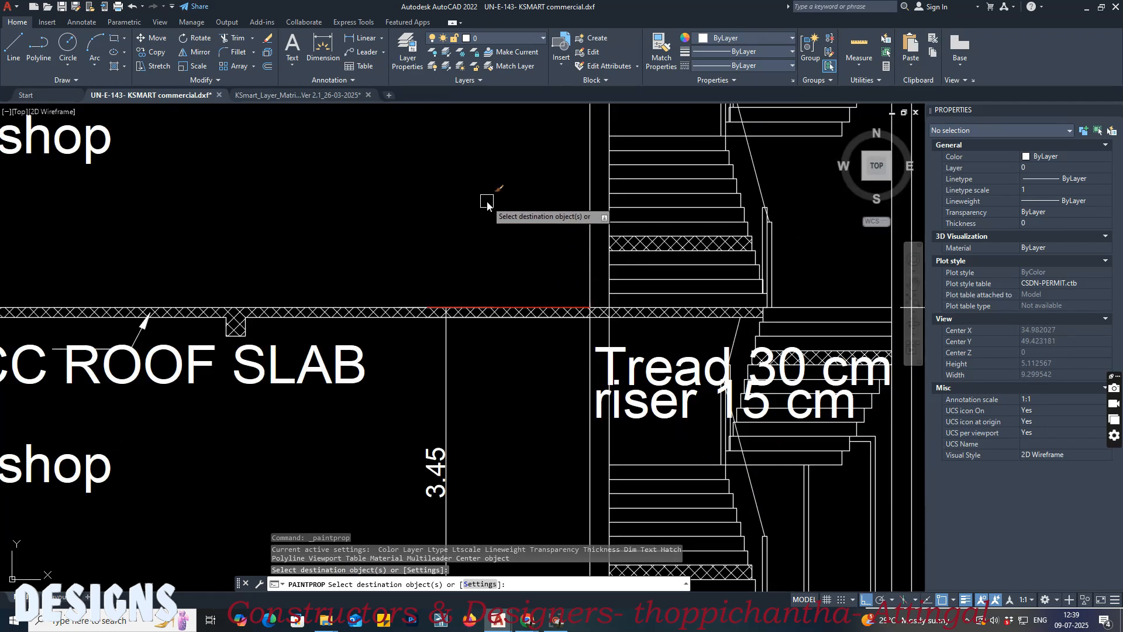
scroll(486, 225, "down", 4)
middle_click_drag(484, 229, 489, 283)
key("Return")
Step: Return to the layer matrix and pick the CEILING LEVEL swatch for Block 01, Floor 0, column 1 as the Match Properties source
left_click(332, 97)
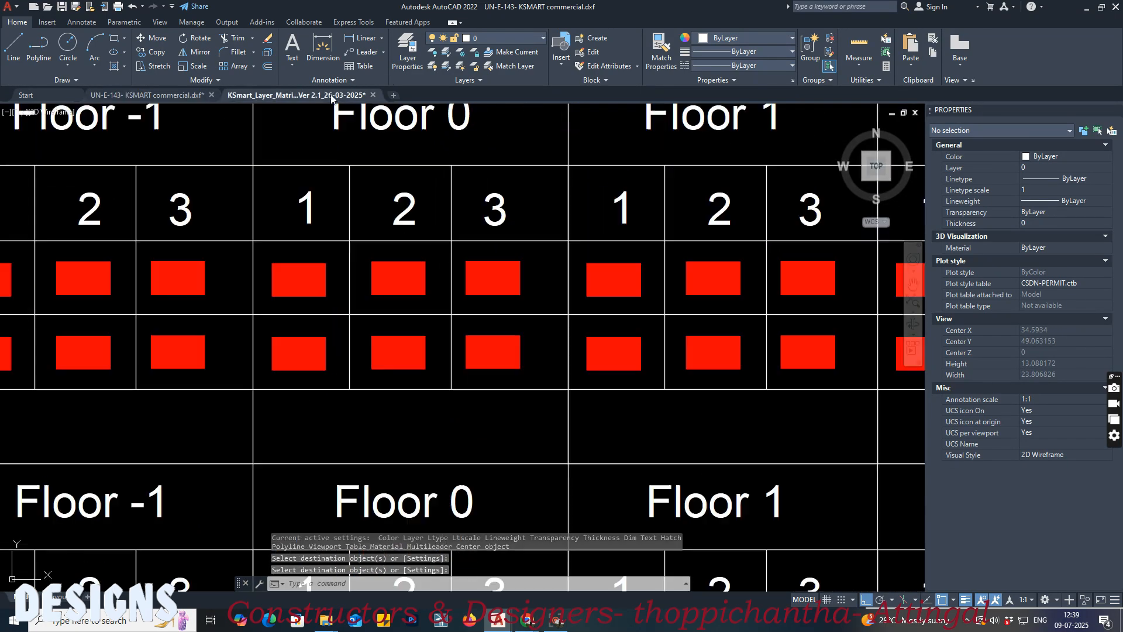
left_click(380, 427)
scroll(576, 319, "down", 6)
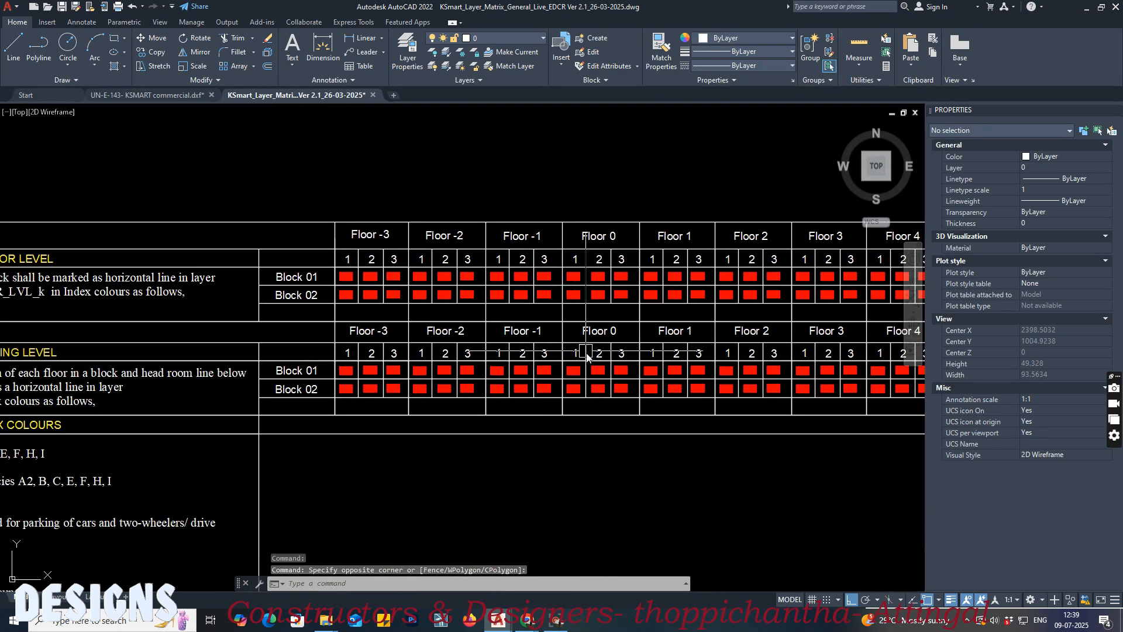
scroll(592, 369, "up", 6)
type("ma")
key("Return")
left_click(508, 372)
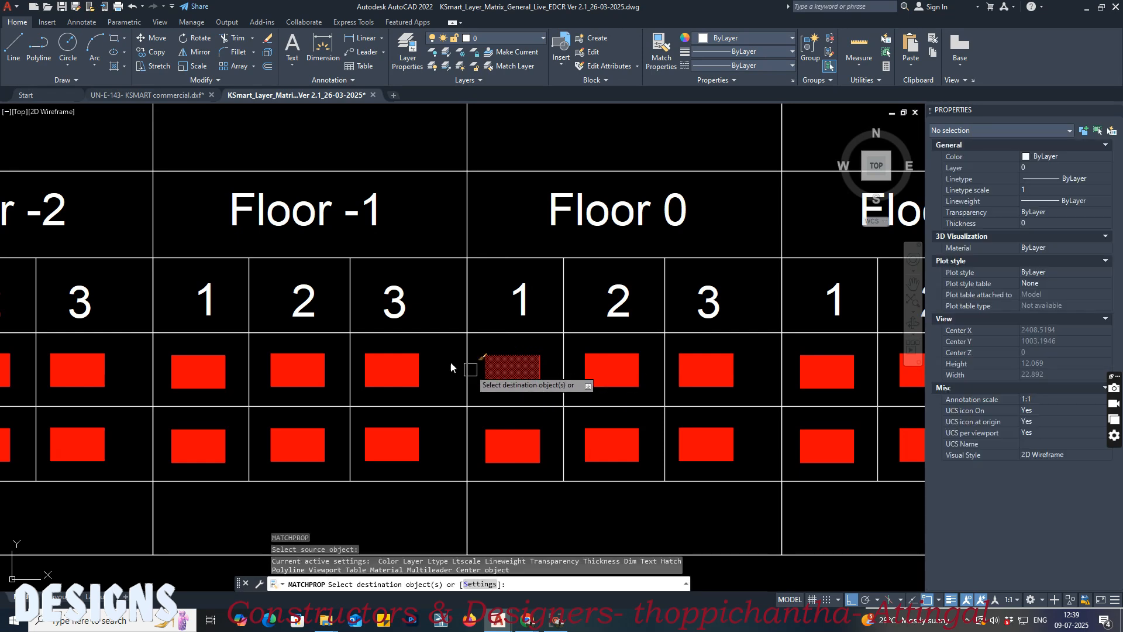
Step: Apply the matched Floor 0 ceiling-level properties to the line on the underside of the middle slab in Section AA
left_click(167, 91)
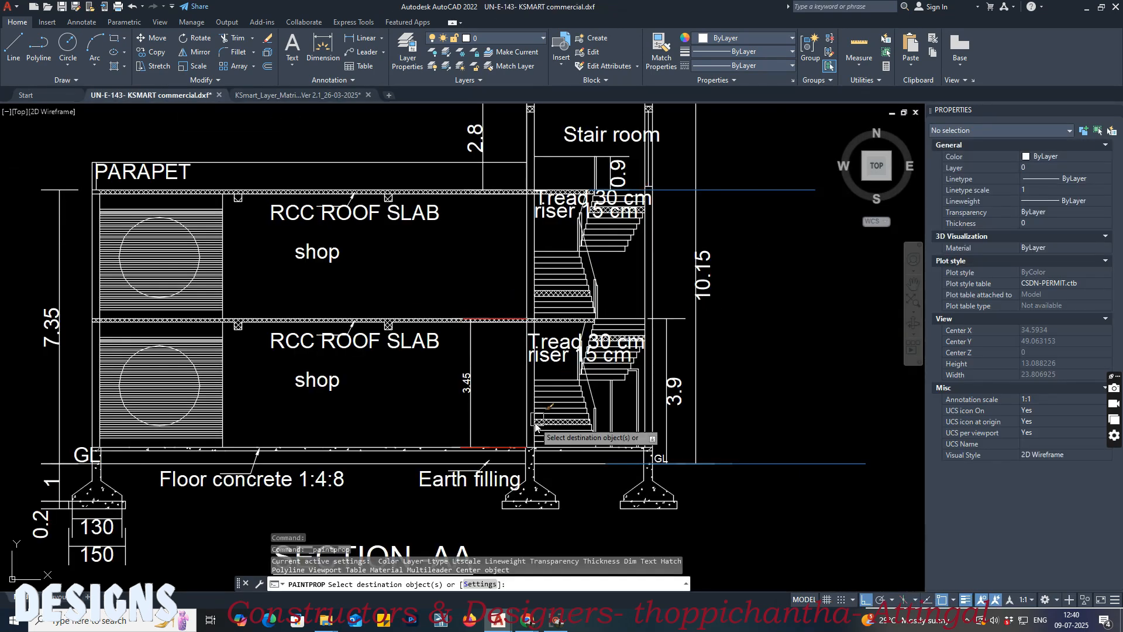
scroll(491, 334, "up", 6)
left_click(495, 301)
left_click(497, 302)
scroll(486, 382, "down", 4)
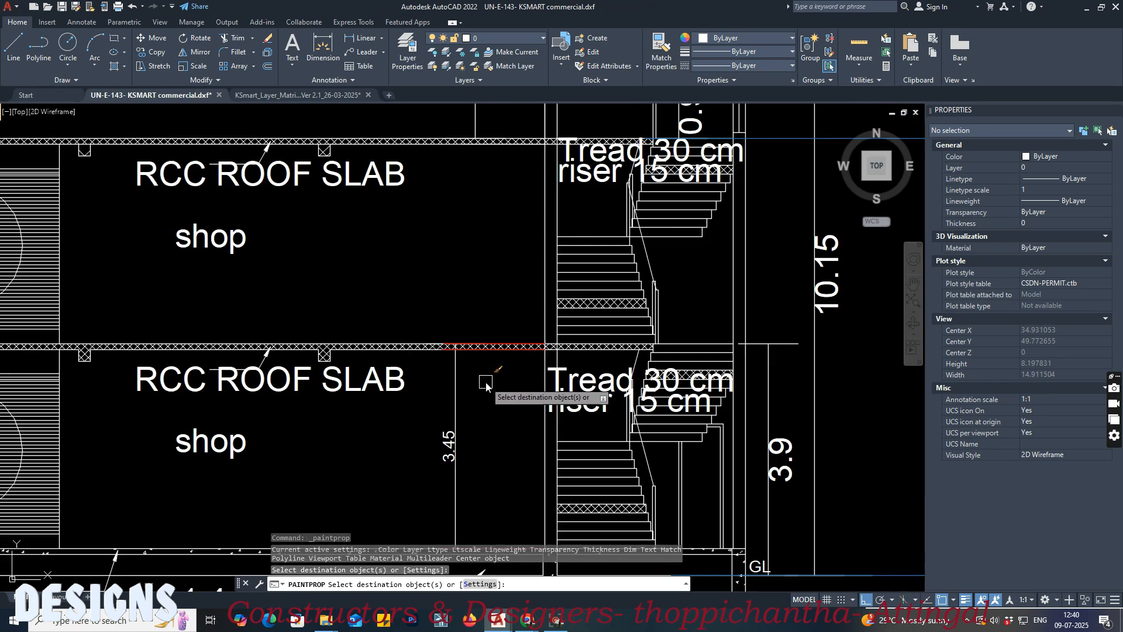
middle_click_drag(493, 289, 486, 380)
key("Return")
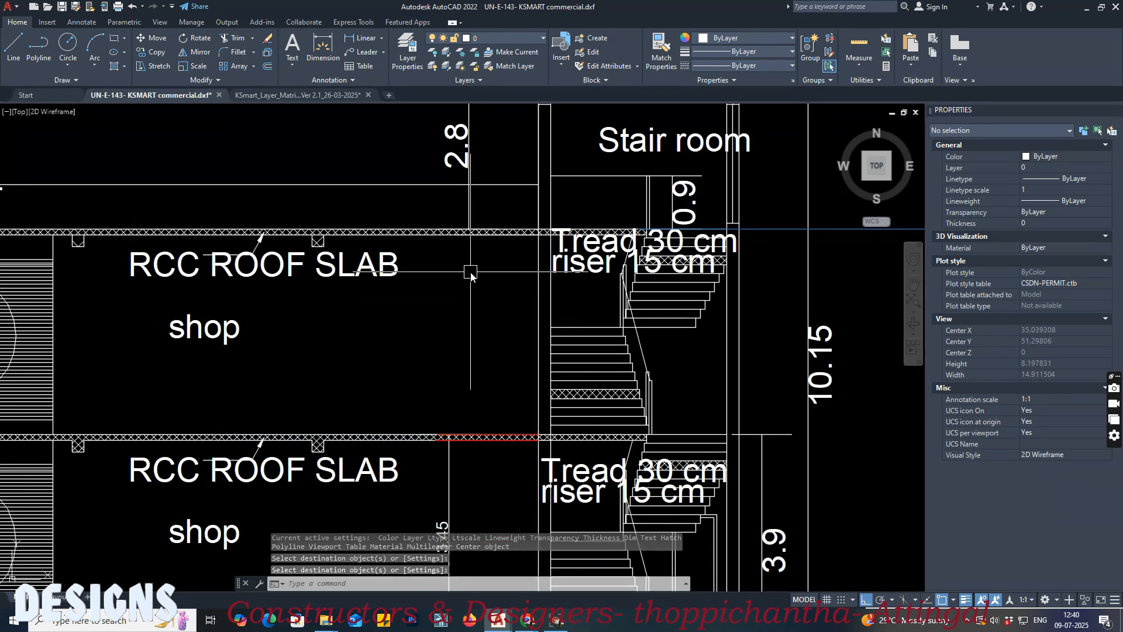
Step: Return to the layer matrix and pick the CEILING LEVEL swatch for Block 01, Floor 1, column 1 as the Match Properties source
left_click(280, 98)
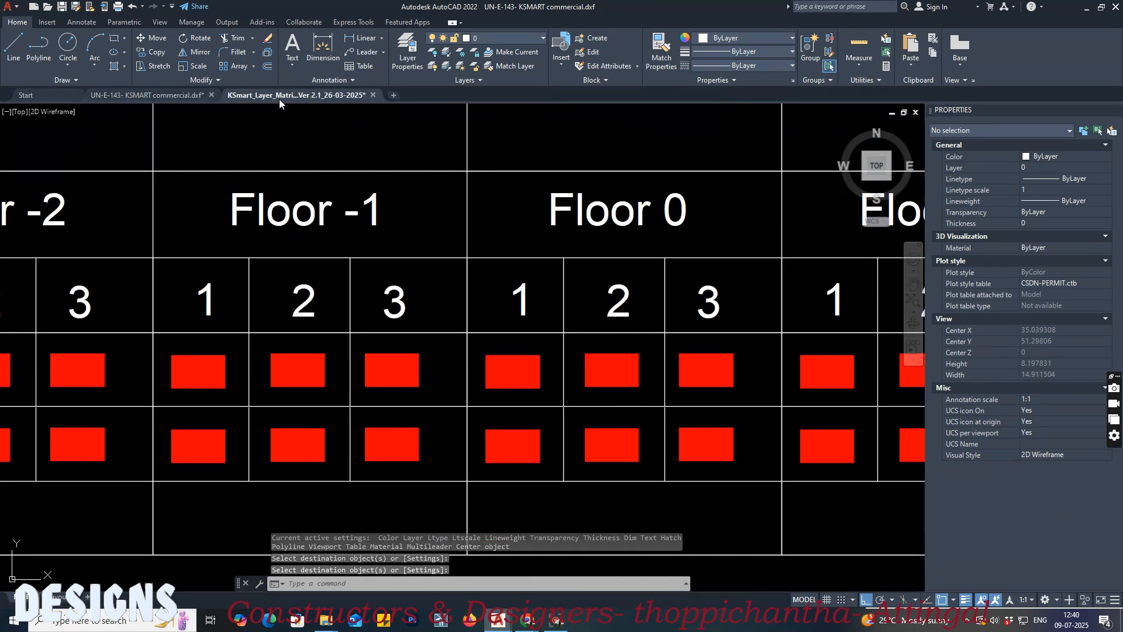
left_click(443, 217)
middle_click_drag(723, 266, 411, 270)
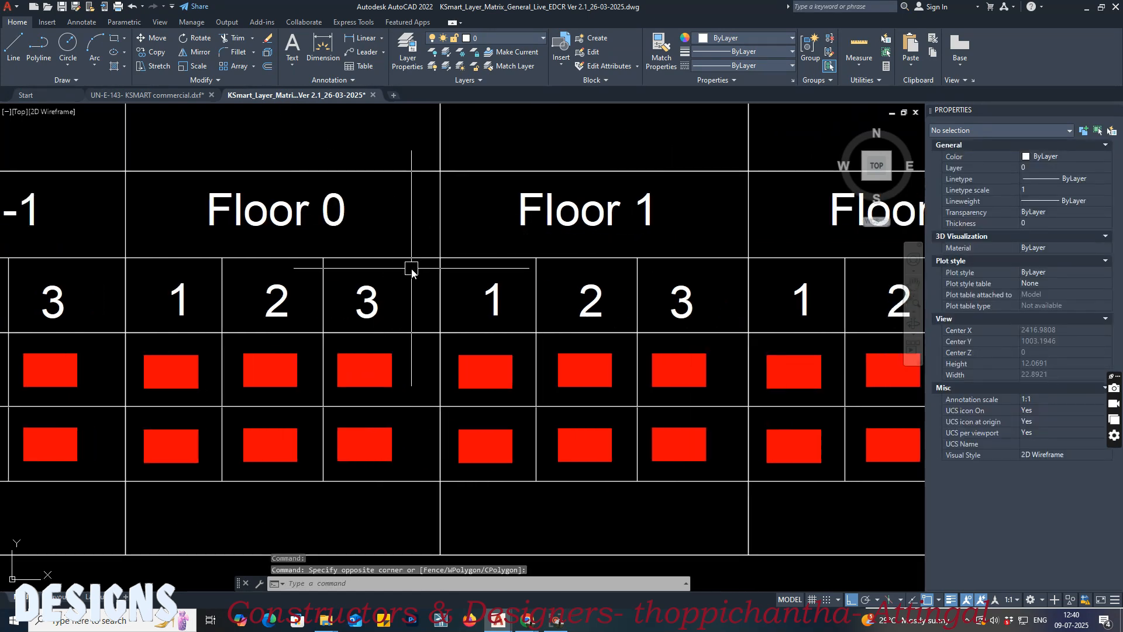
key("Return")
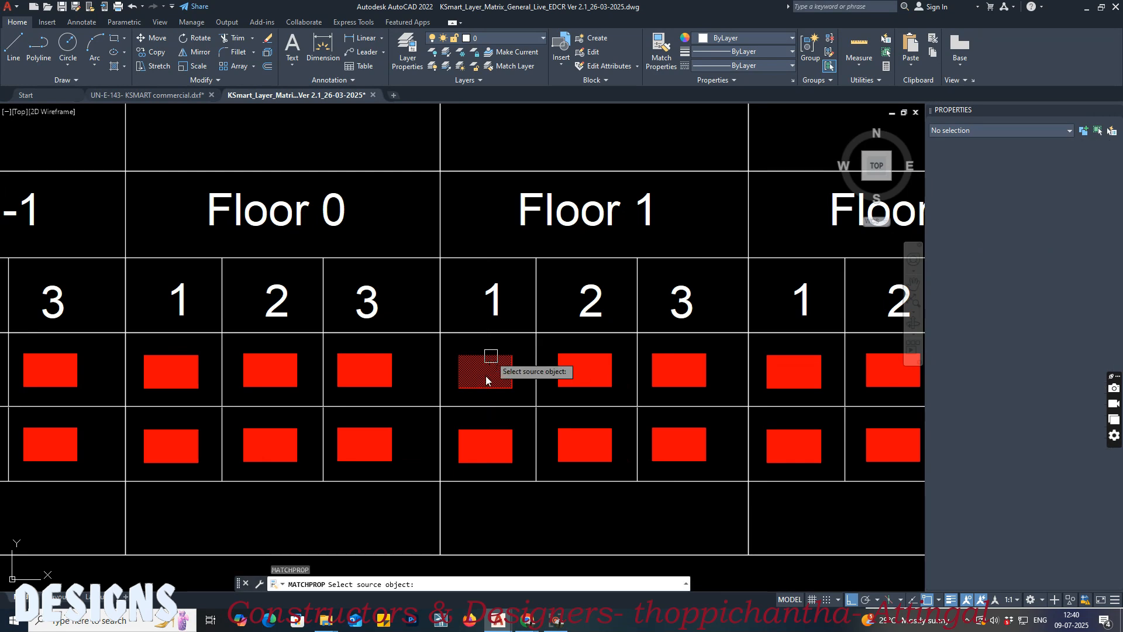
left_click(482, 377)
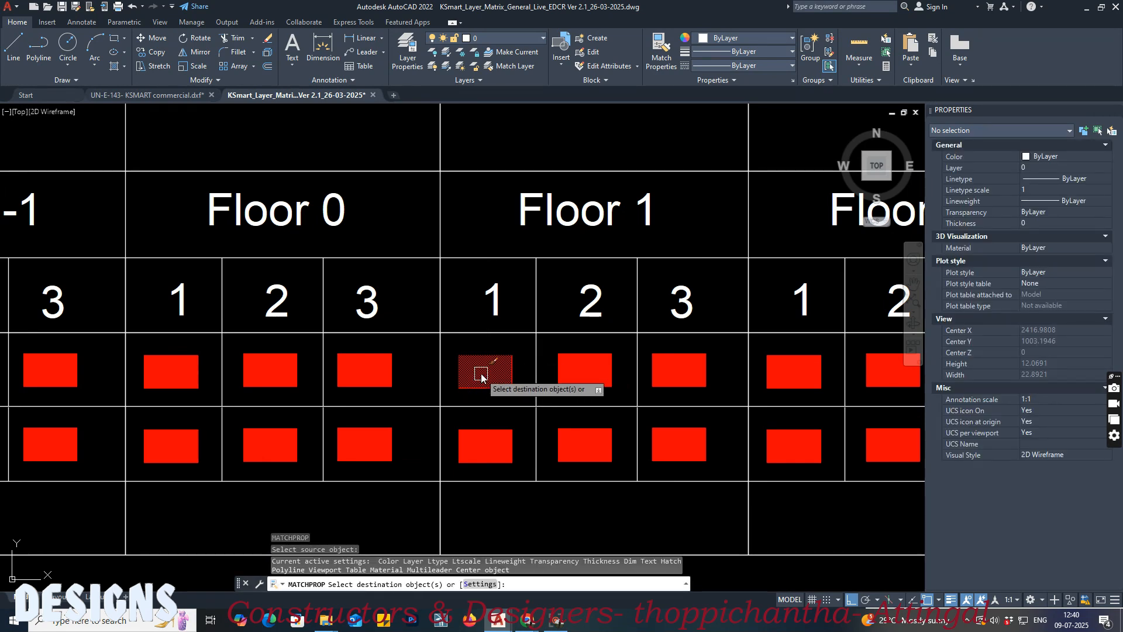
Step: Return to the building drawing and apply the matched Floor 1 ceiling-level properties to the line on the underside of the upper slab in Section AA
left_click(177, 94)
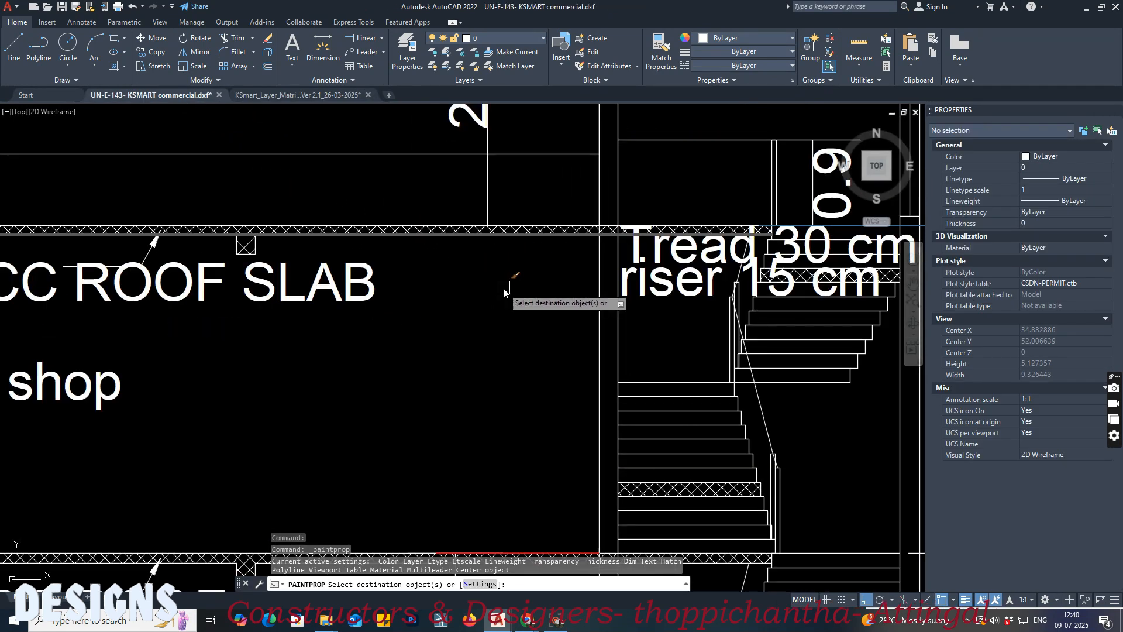
scroll(495, 290, "down", 5)
scroll(493, 269, "up", 5)
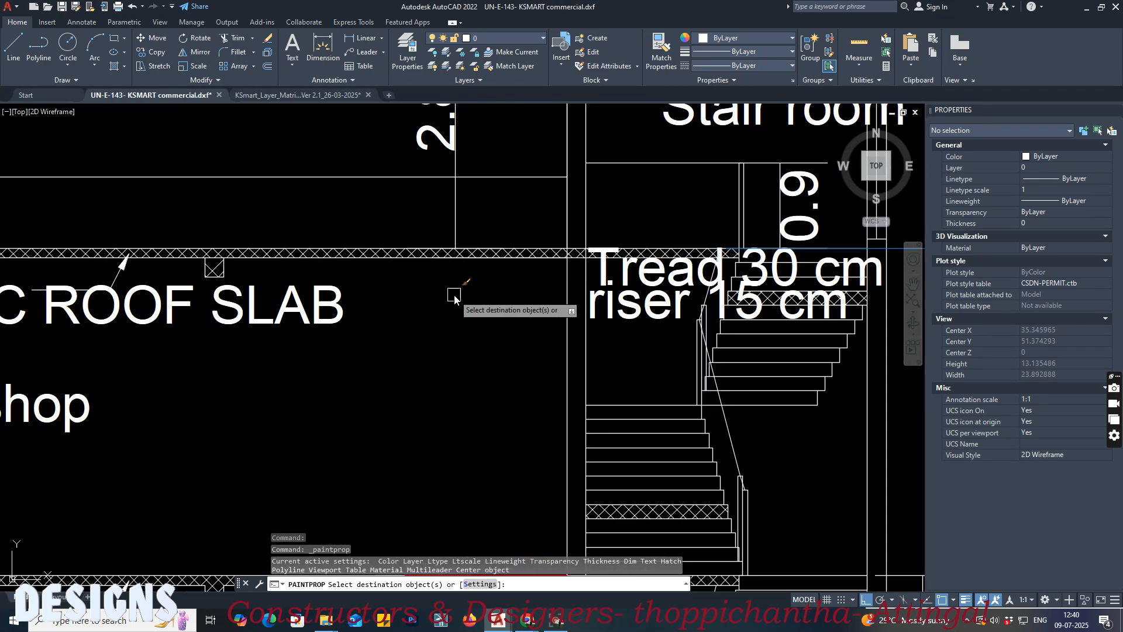
left_click(493, 264)
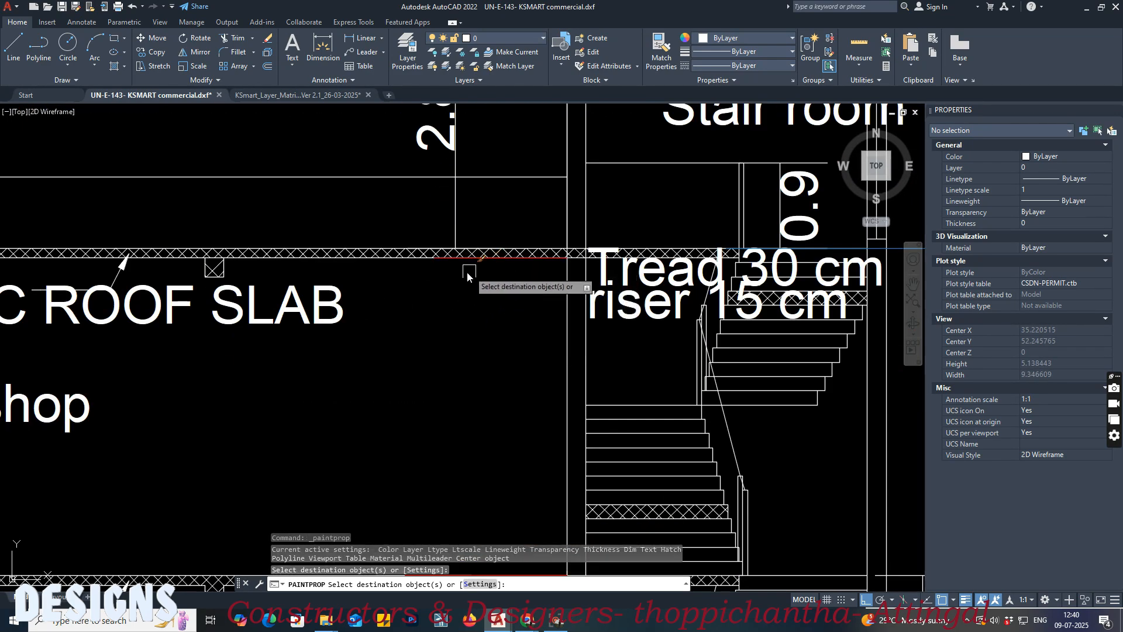
scroll(419, 299, "down", 4)
scroll(458, 291, "up", 6)
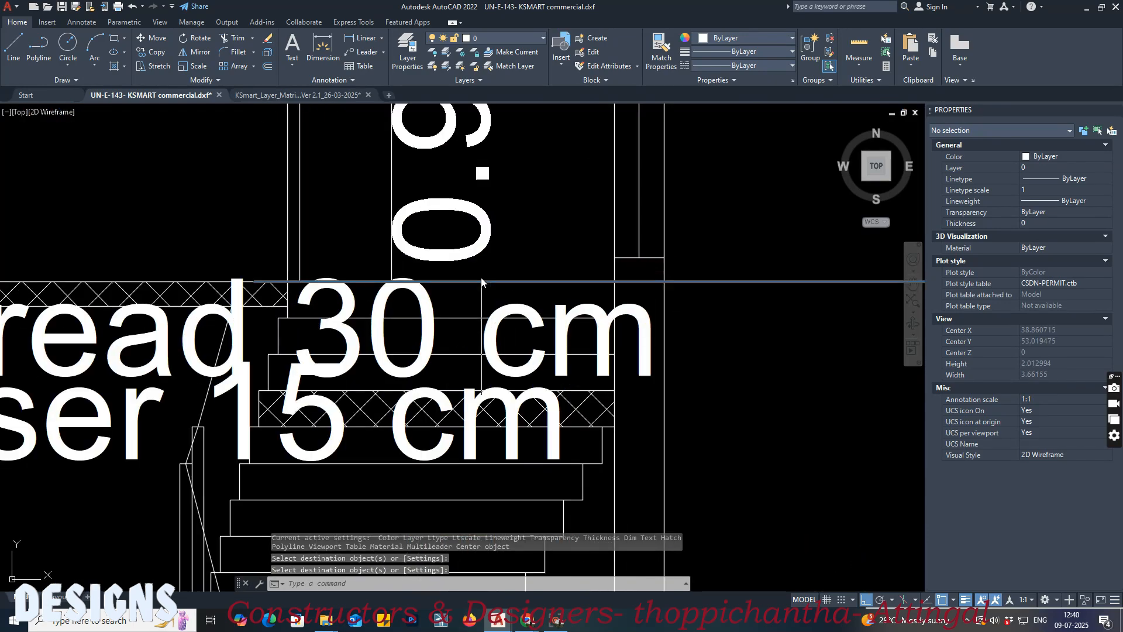
Step: Check the layer properties of the long blue line level with the top of the upper slab in Section AA
left_click(357, 288)
middle_click_drag(213, 273, 622, 273)
scroll(367, 278, "up", 3)
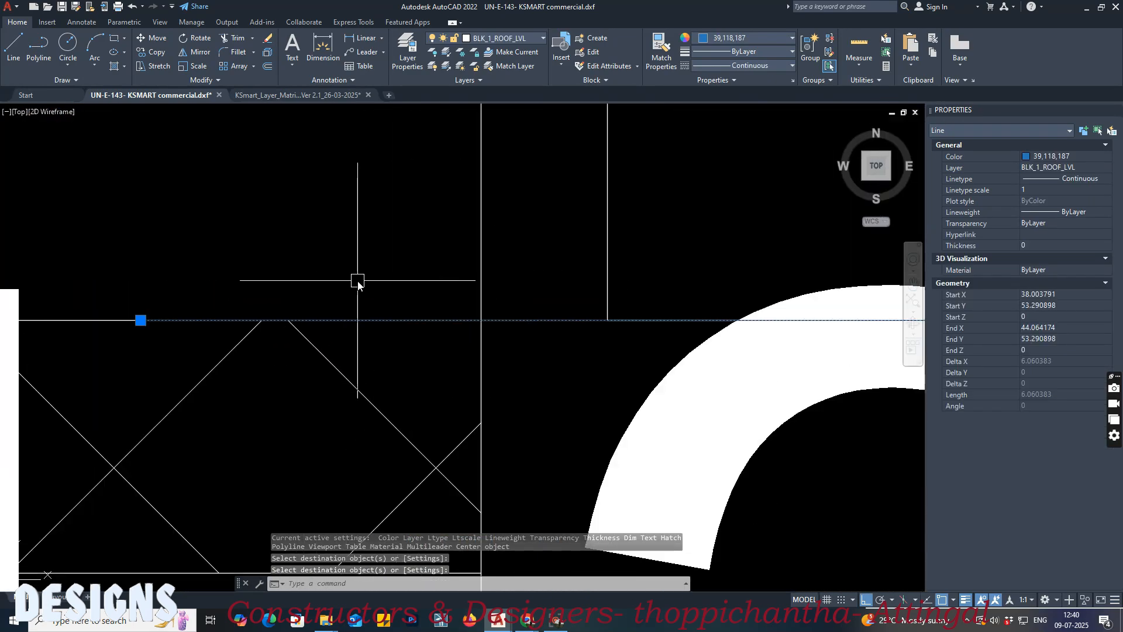
scroll(361, 283, "down", 1)
scroll(480, 272, "down", 5)
scroll(480, 273, "down", 5)
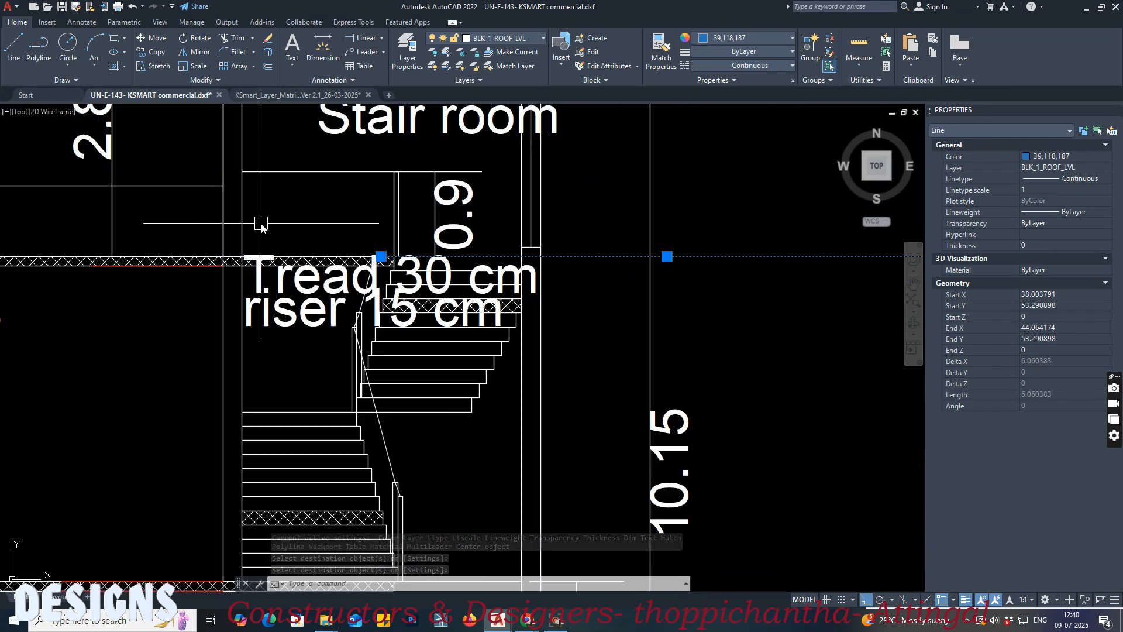
middle_click_drag(572, 313, 567, 207)
scroll(571, 212, "down", 2)
key("Escape")
middle_click_drag(278, 237, 370, 286)
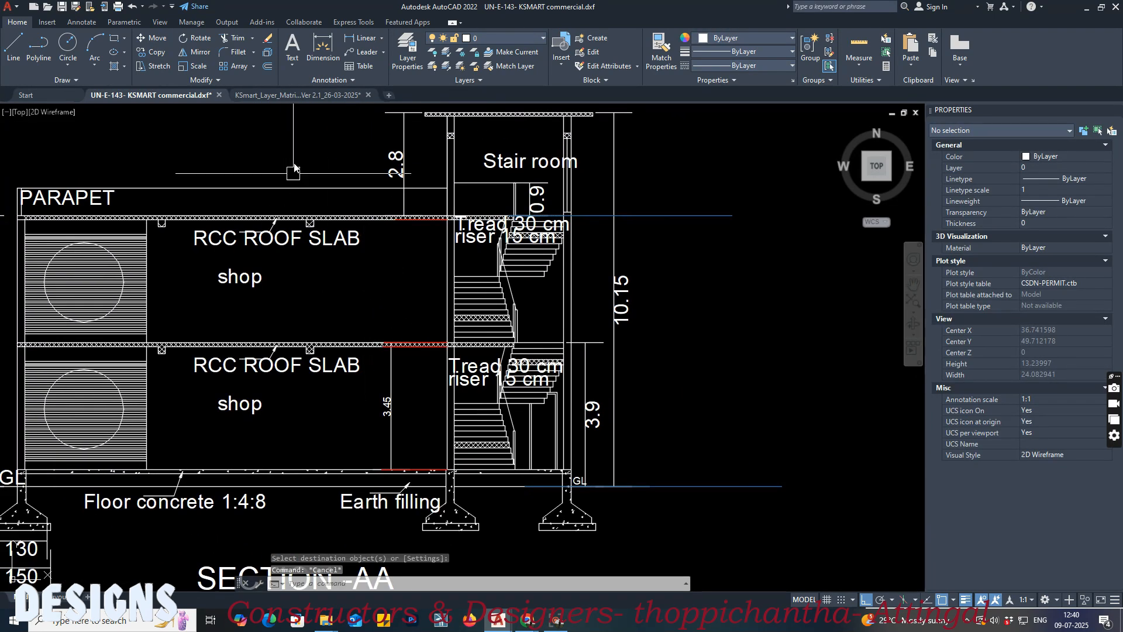
Step: Look up the index colour rules for the CEILING LEVEL layer in the KSmart layer matrix
left_click(293, 96)
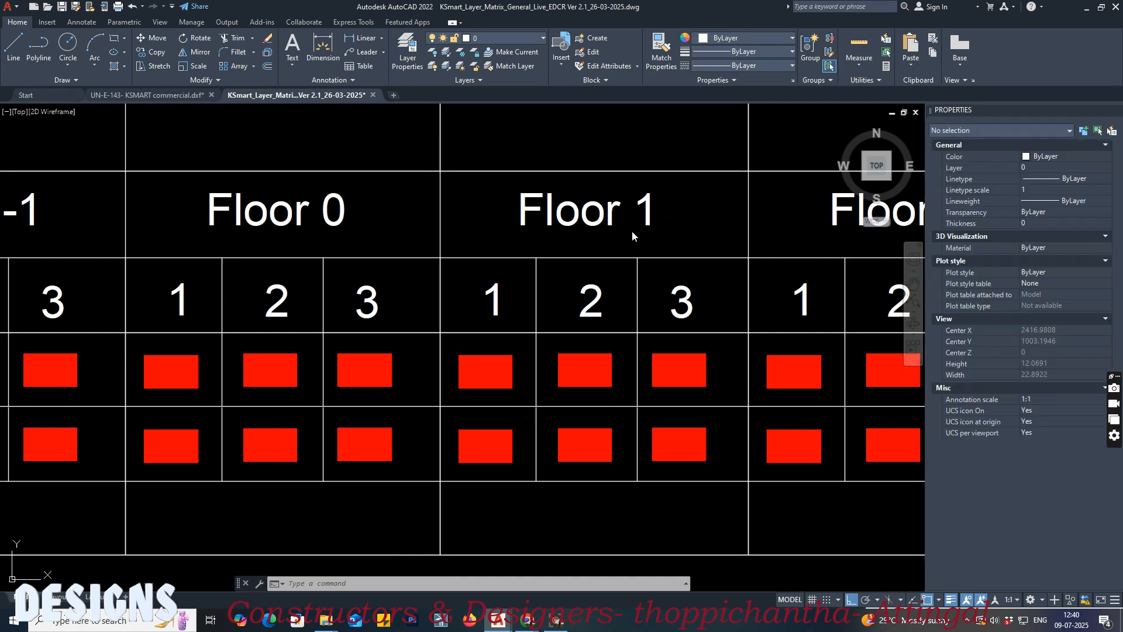
scroll(550, 262, "down", 5)
scroll(388, 314, "up", 10)
scroll(367, 330, "down", 3)
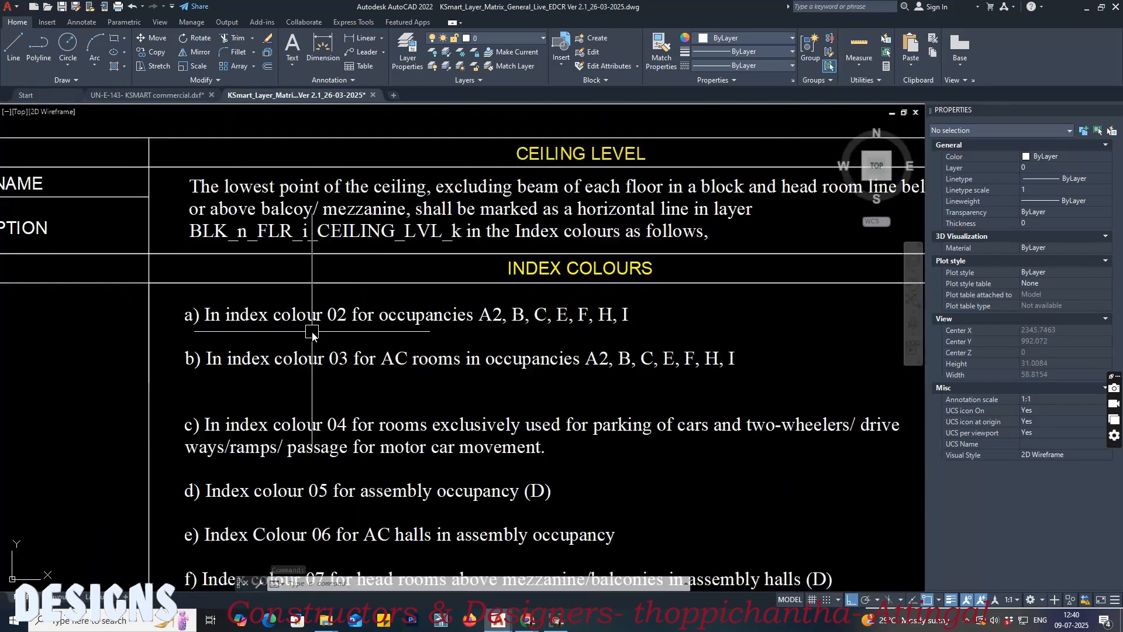
Step: Set the four red floor and ceiling level lines in Section AA of the building drawing to index colour 2
left_click(178, 96)
scroll(432, 240, "up", 5)
left_click(432, 240)
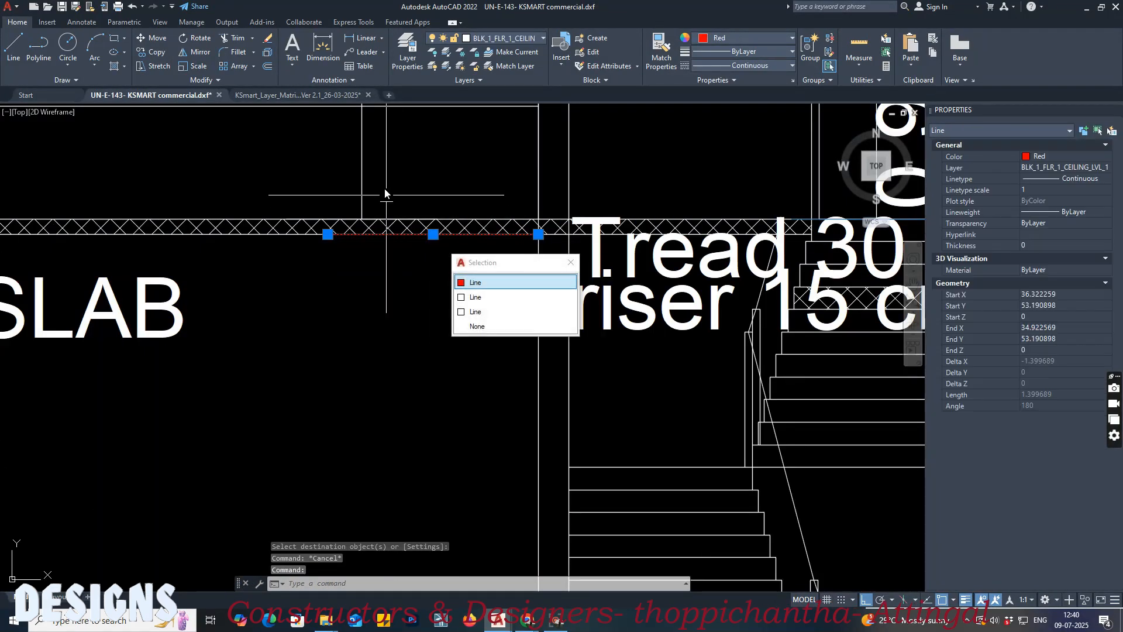
scroll(386, 351, "down", 3)
scroll(411, 397, "up", 2)
left_click(412, 386)
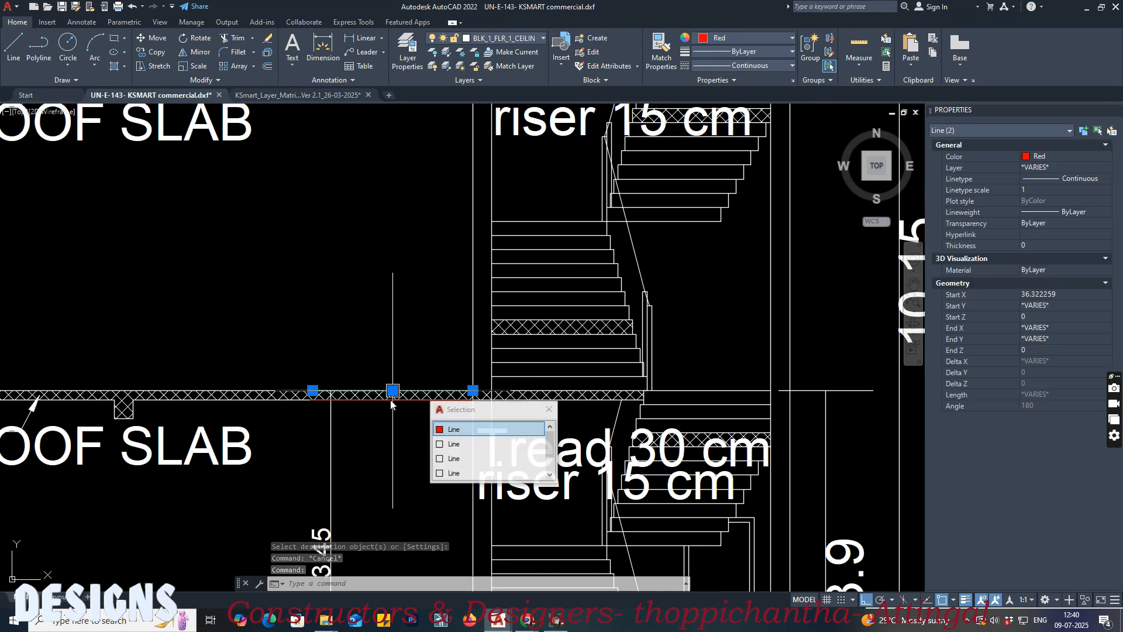
left_click(386, 402)
scroll(374, 231, "down", 2)
scroll(396, 511, "up", 2)
left_click(403, 558)
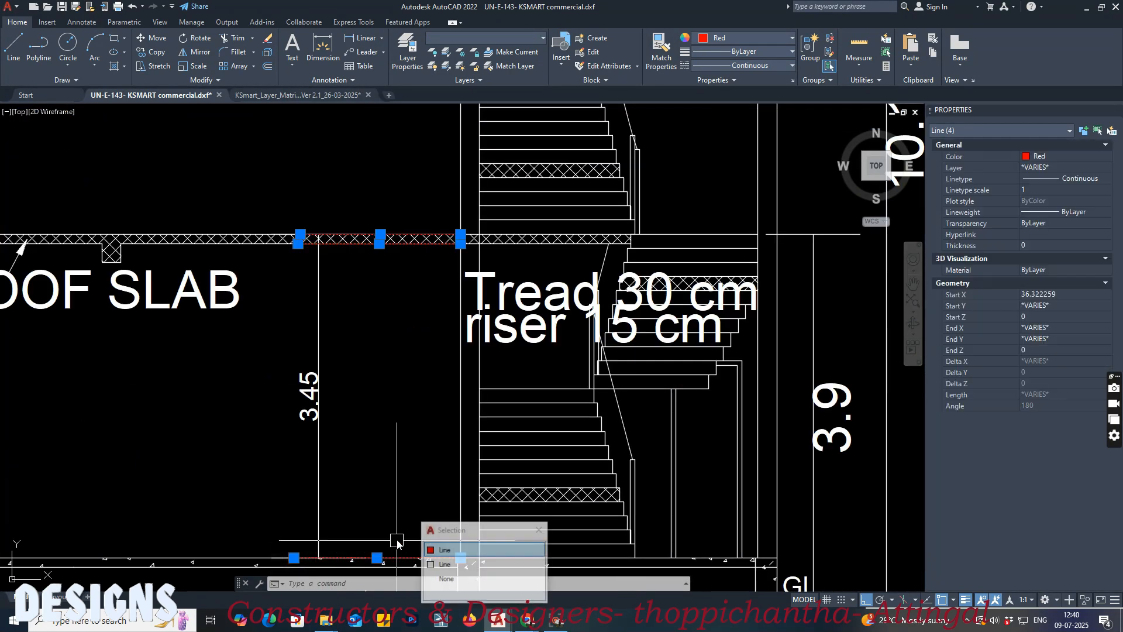
left_click(753, 36)
left_click(725, 170)
type("2")
key("Return")
key("Escape")
Step: Save the DXF drawing with the recoloured level lines
scroll(291, 265, "down", 4)
middle_click_drag(298, 207, 360, 296)
key("ctrl+s")
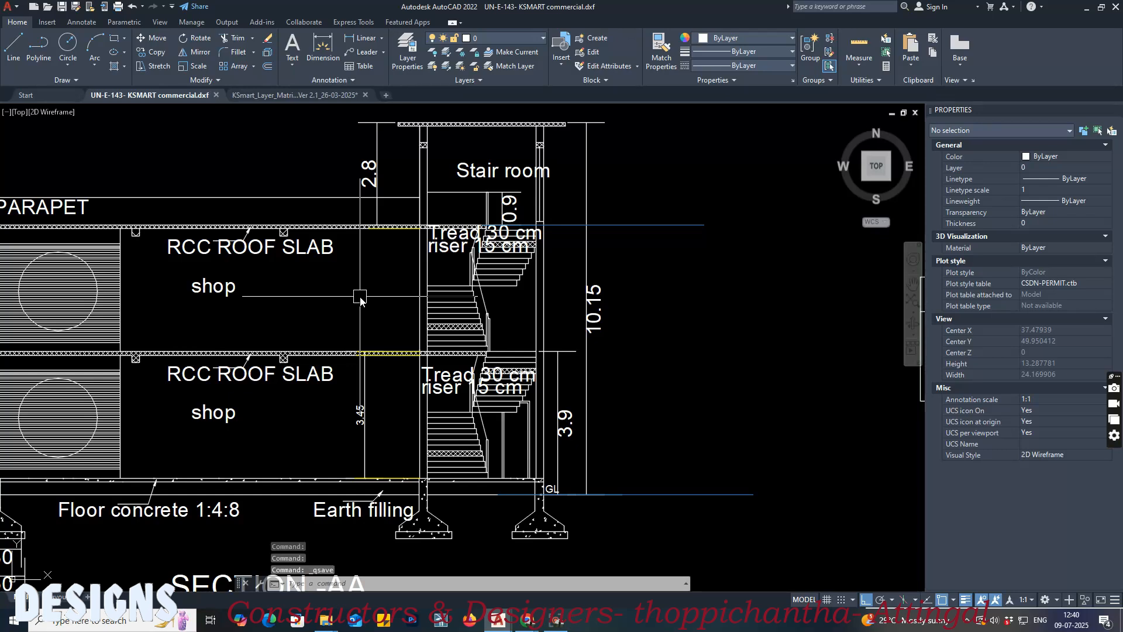
Step: Purge all unused items from the drawing and save the DXF again
scroll(361, 298, "down", 6)
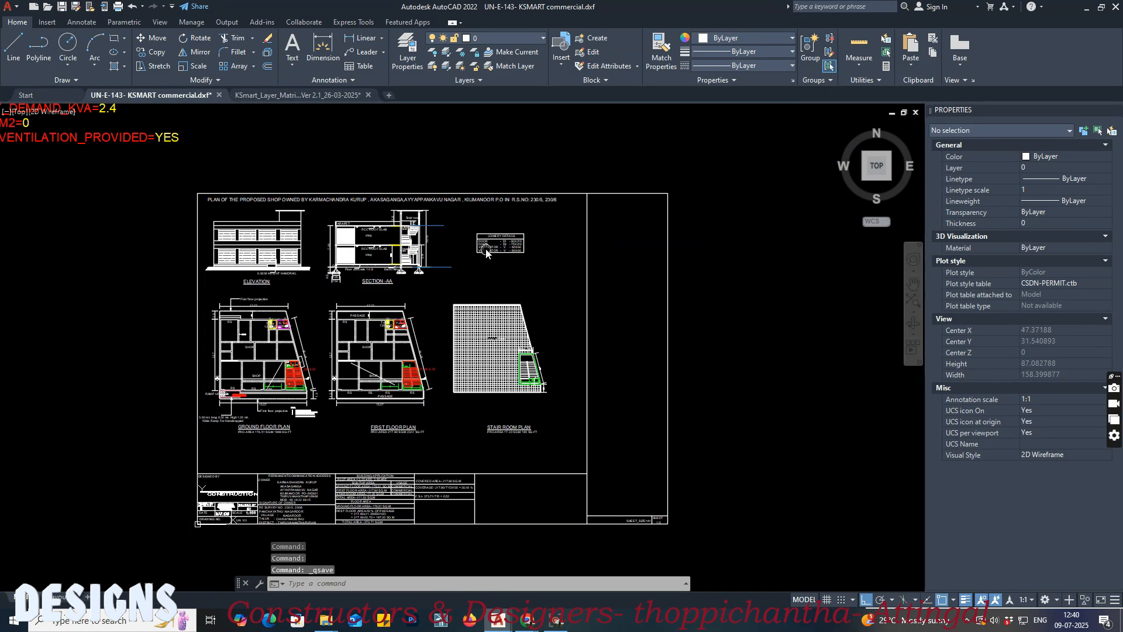
scroll(453, 205, "up", 2)
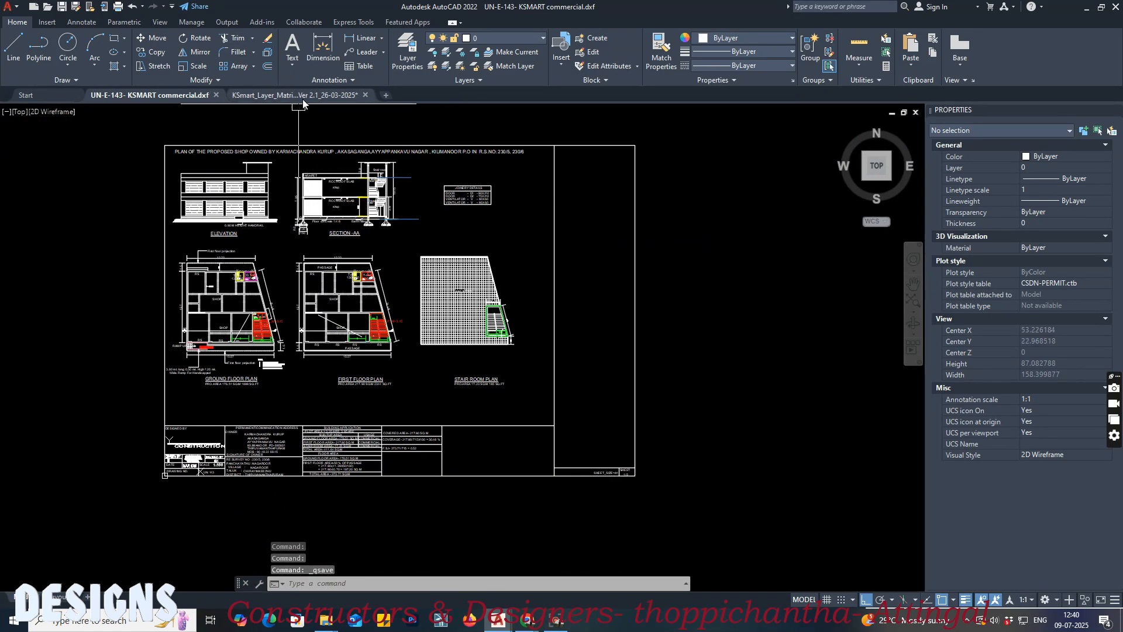
type("pu")
key("Return")
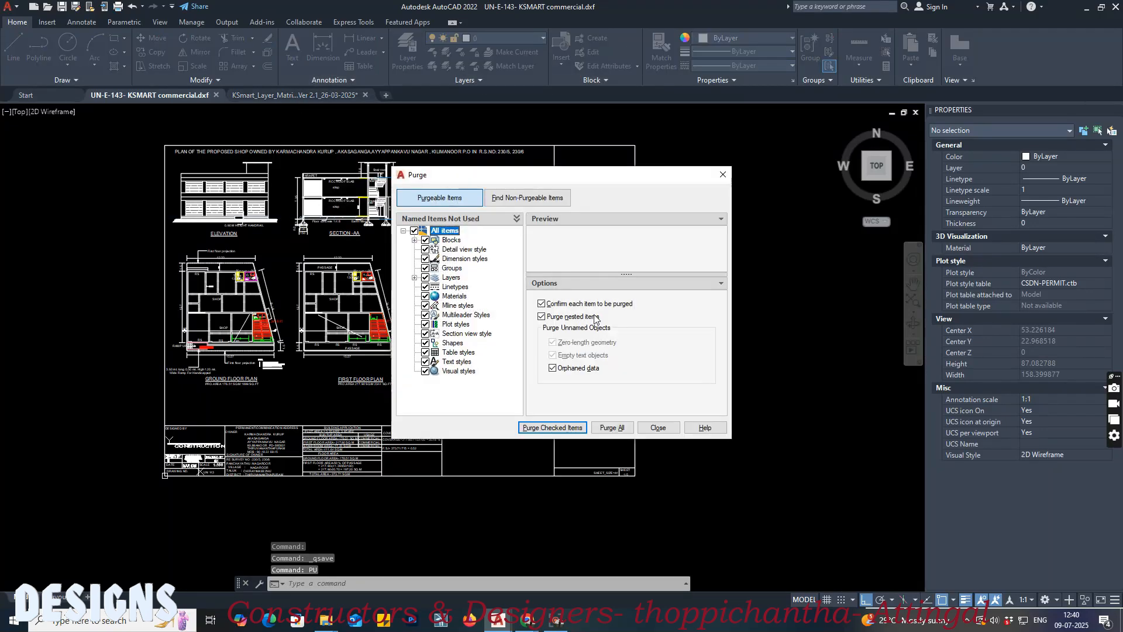
left_click(610, 428)
left_click(561, 295)
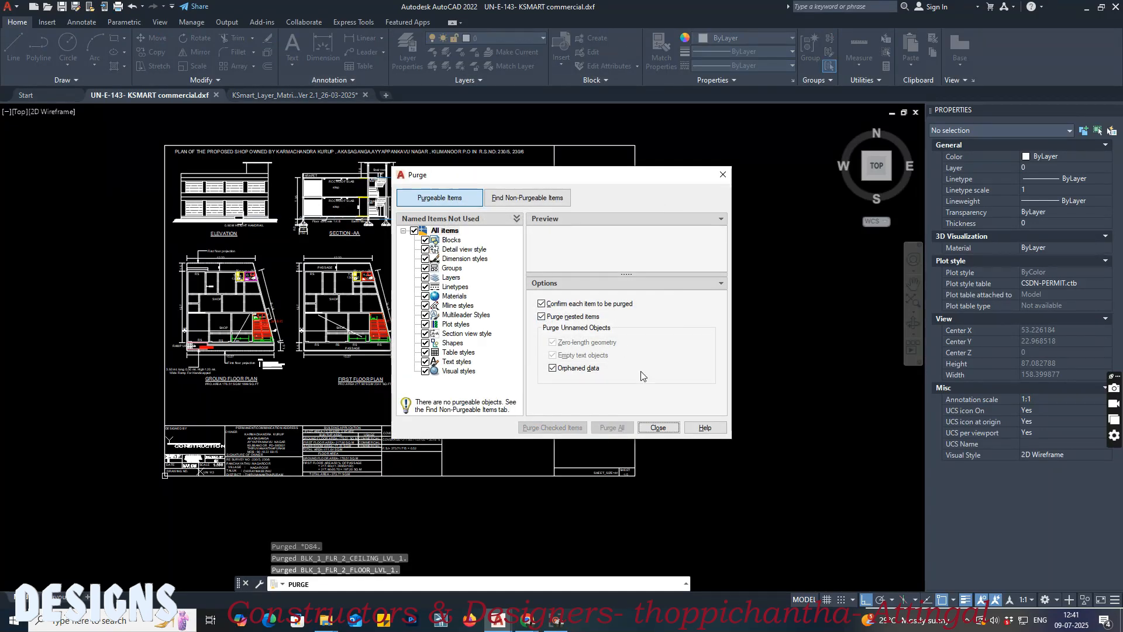
left_click(658, 428)
key("ctrl+s")
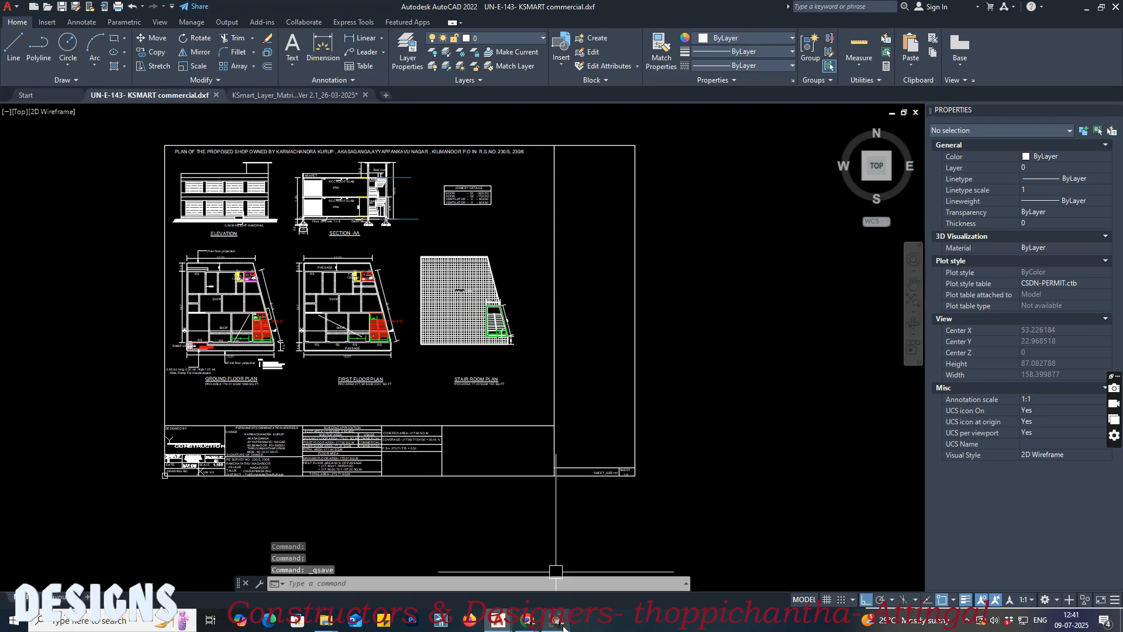
Step: Switch to the KSmart page in Chrome and close the previous EDCR report
mouse_move(541, 626)
left_click(468, 562)
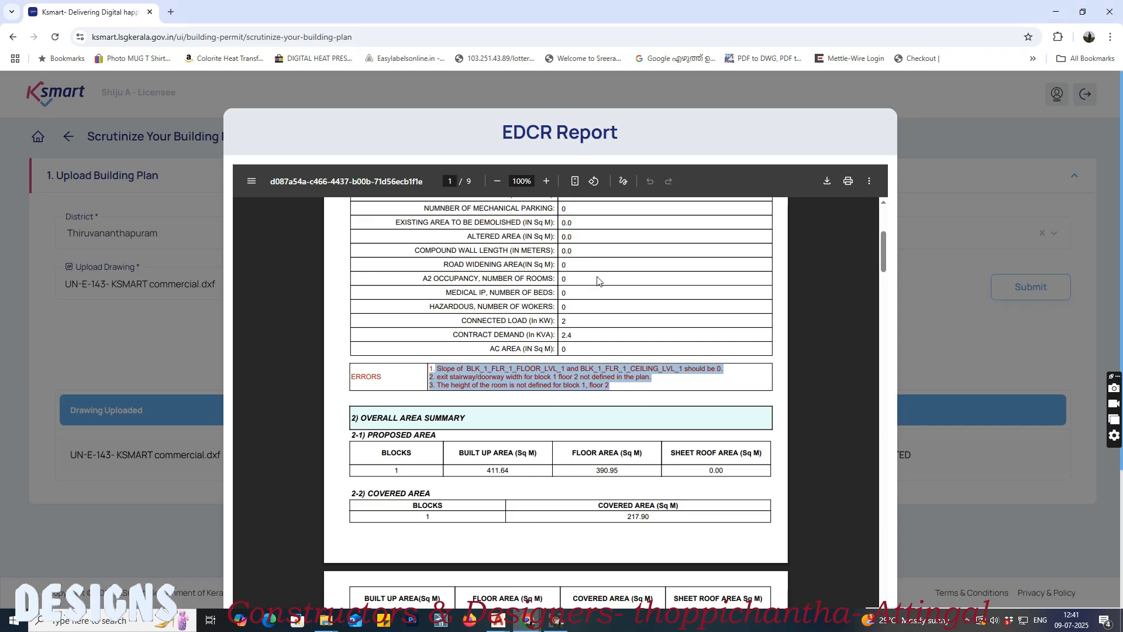
scroll(901, 294, "down", 3)
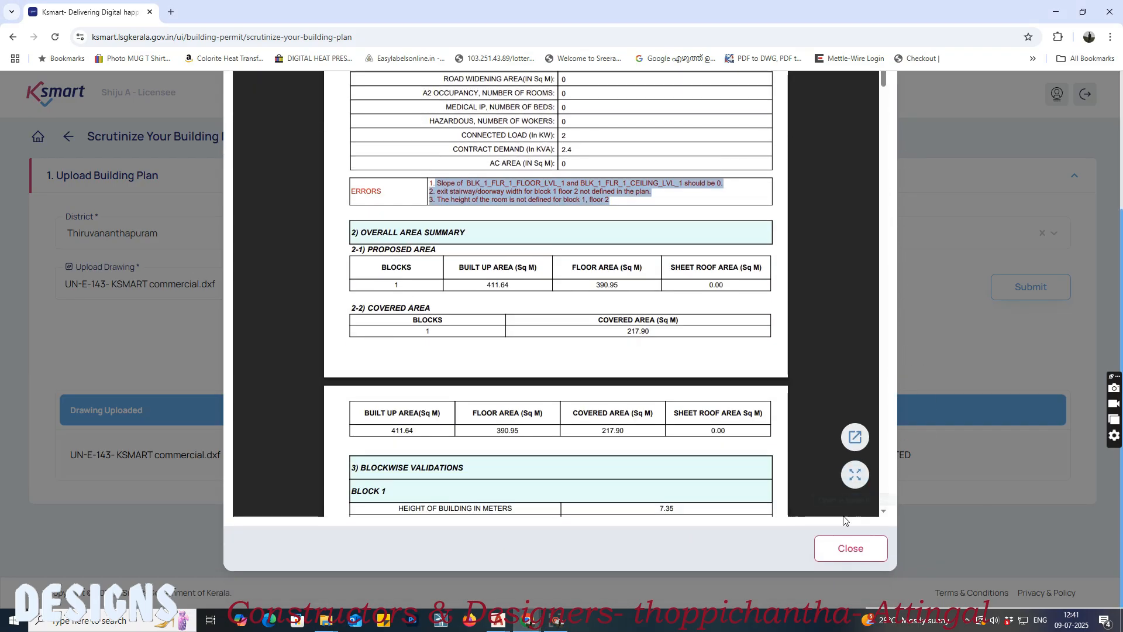
left_click(851, 548)
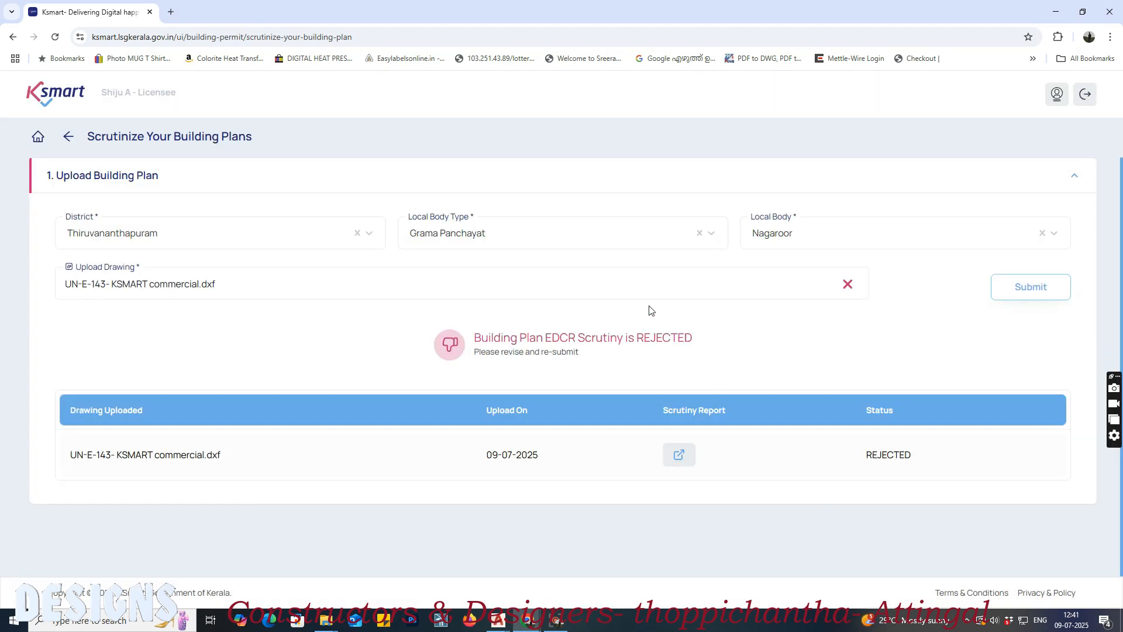
Step: Replace the uploaded drawing with the updated UN-E-143- KSMART commercial.dxf from the "for class" folder
left_click(845, 286)
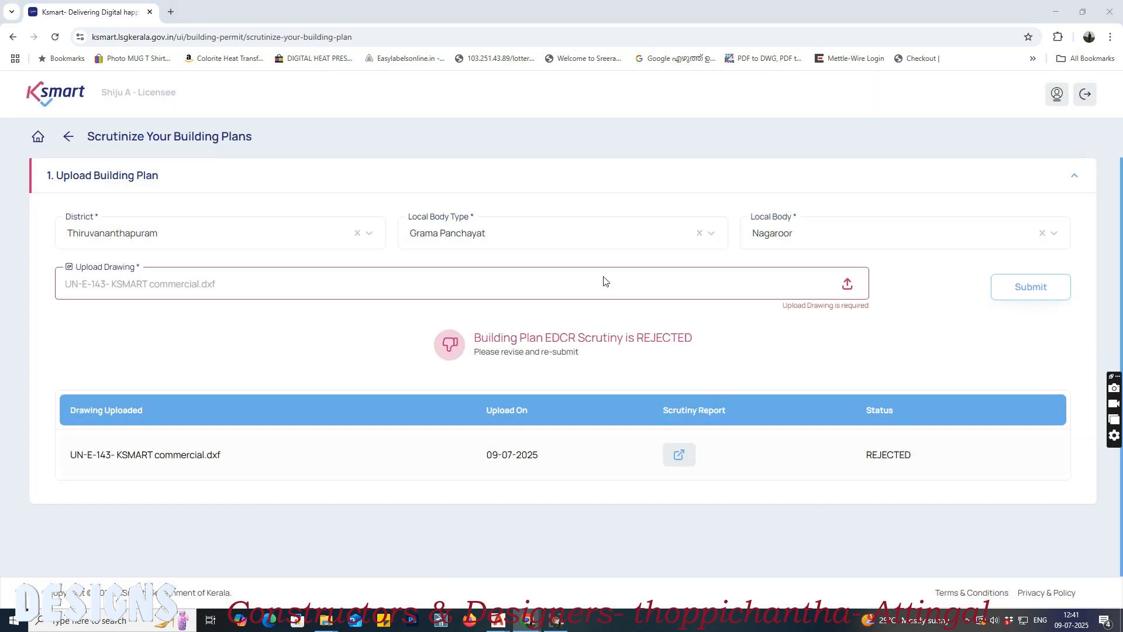
left_click(605, 281)
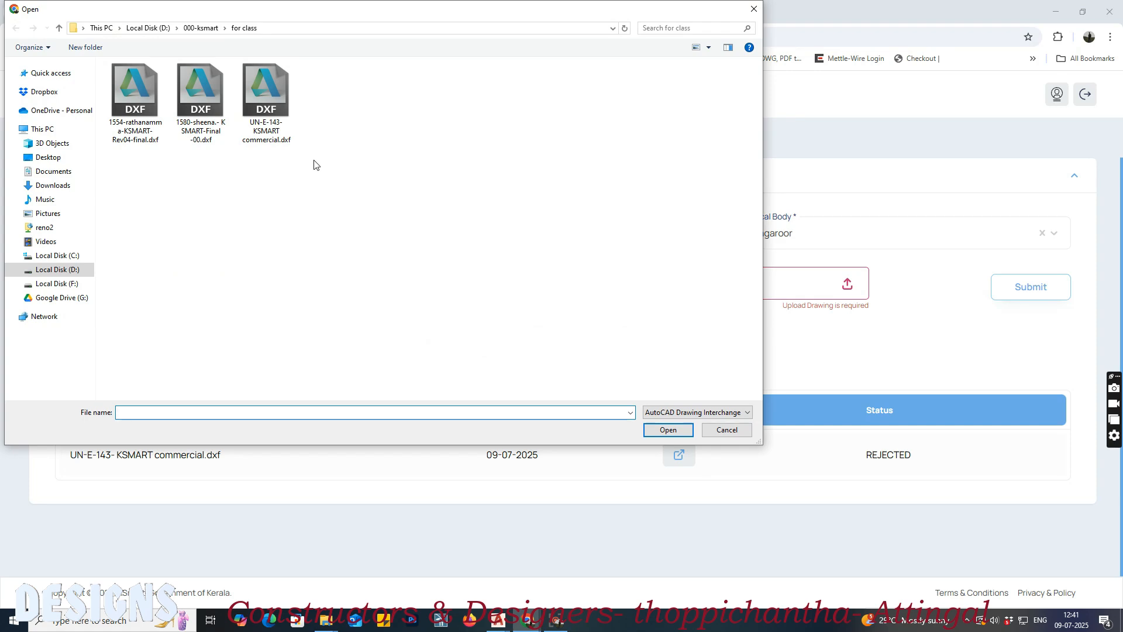
left_click(293, 130)
left_click(669, 430)
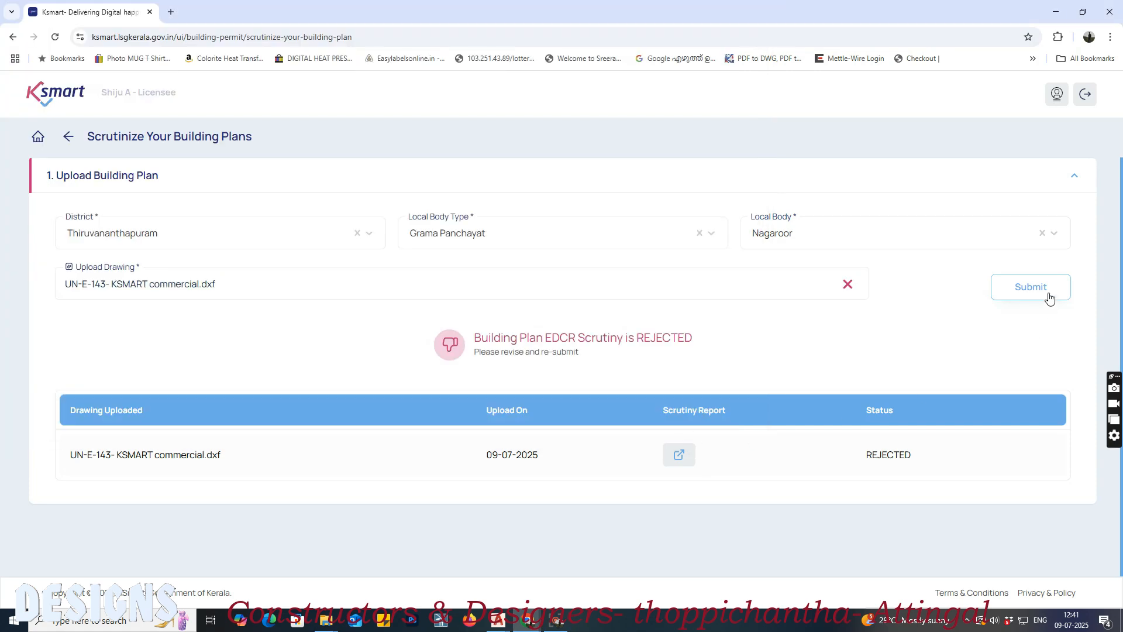
Step: Submit the drawing for EDCR scrutiny and agree to the DXF preparation conditions
left_click(1030, 287)
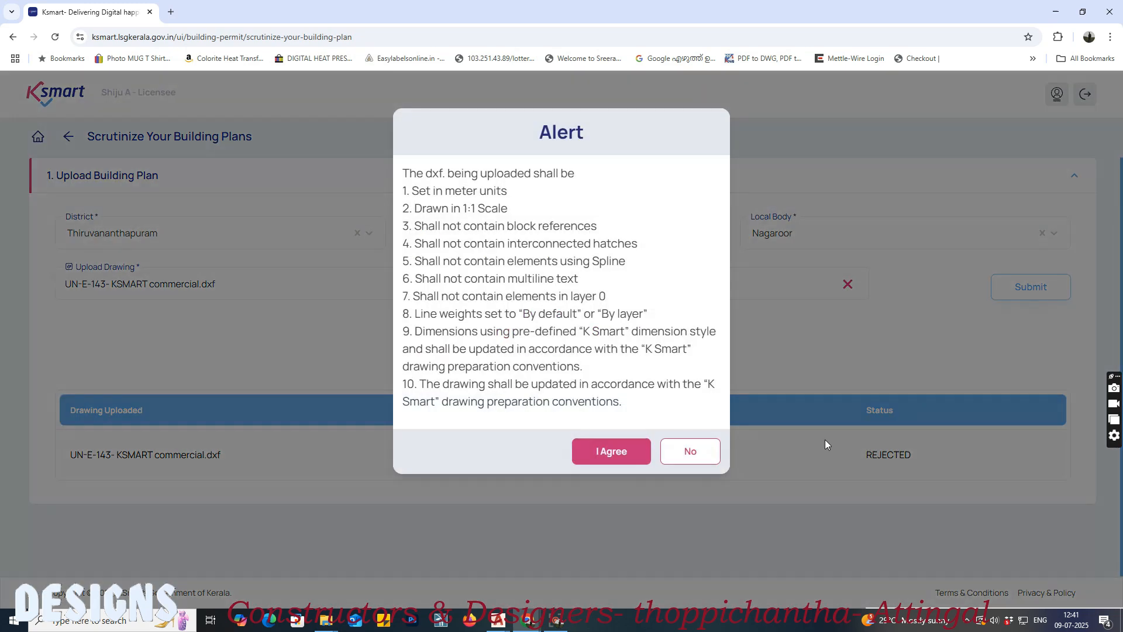
left_click(617, 465)
left_click(576, 369)
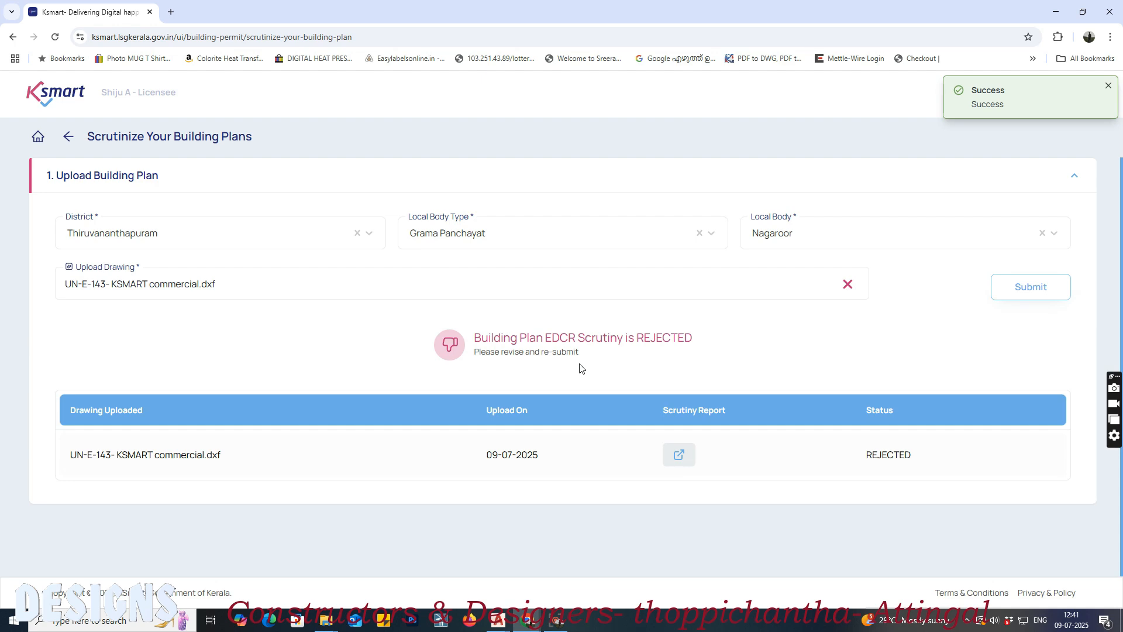
Step: Open the new scrutiny report and review its errors and the block-level and plot-level validation statuses
left_click(680, 460)
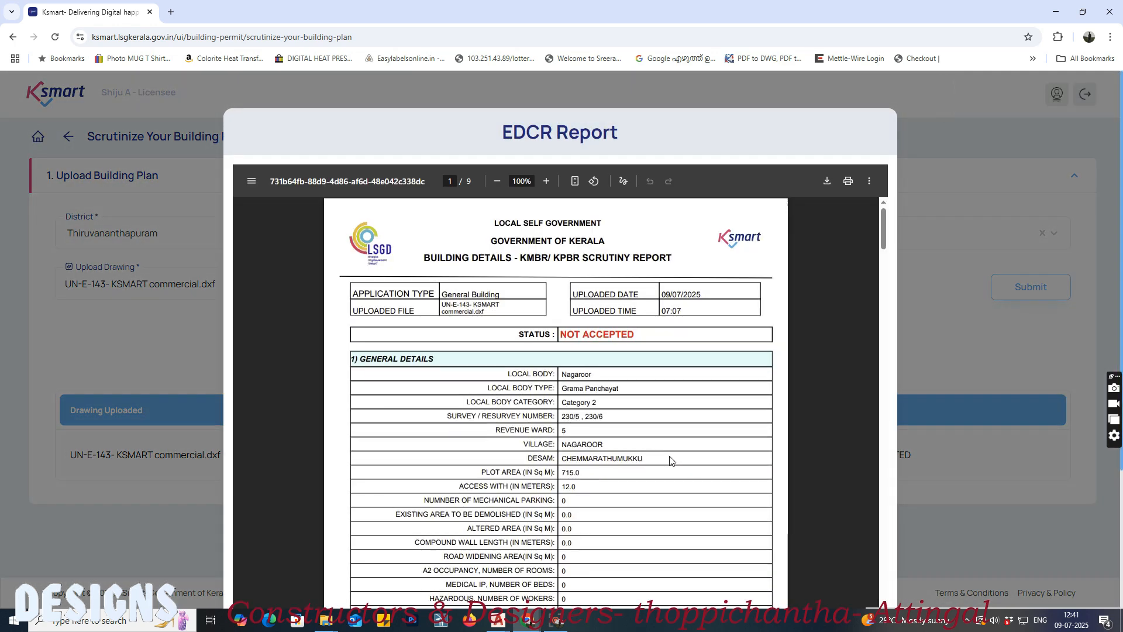
scroll(671, 461, "down", 5)
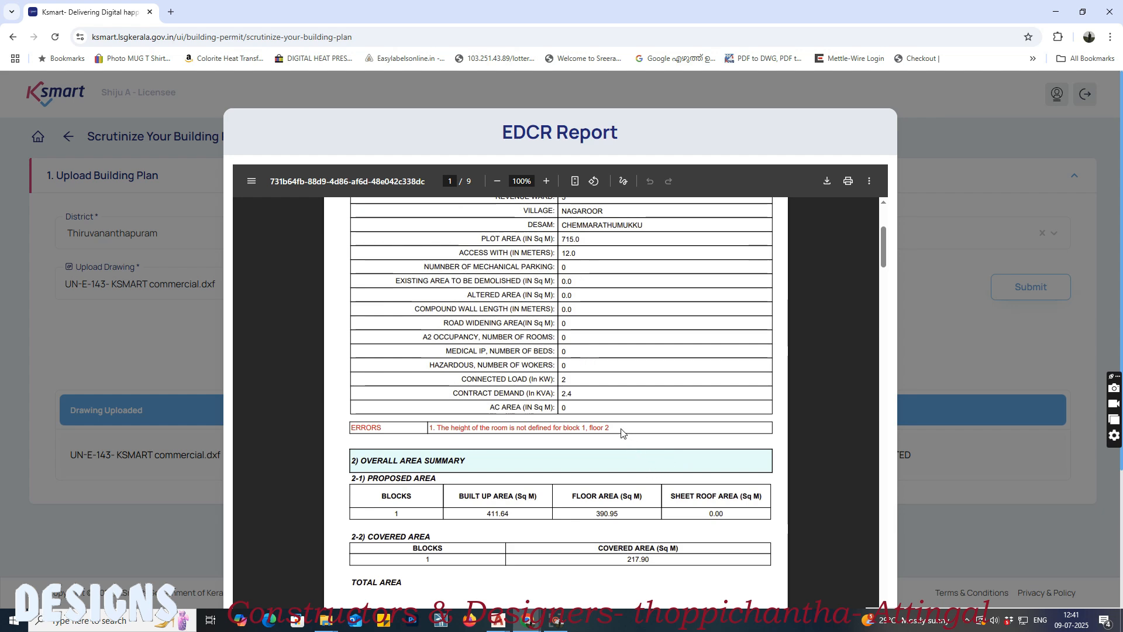
left_click_drag(443, 427, 645, 425)
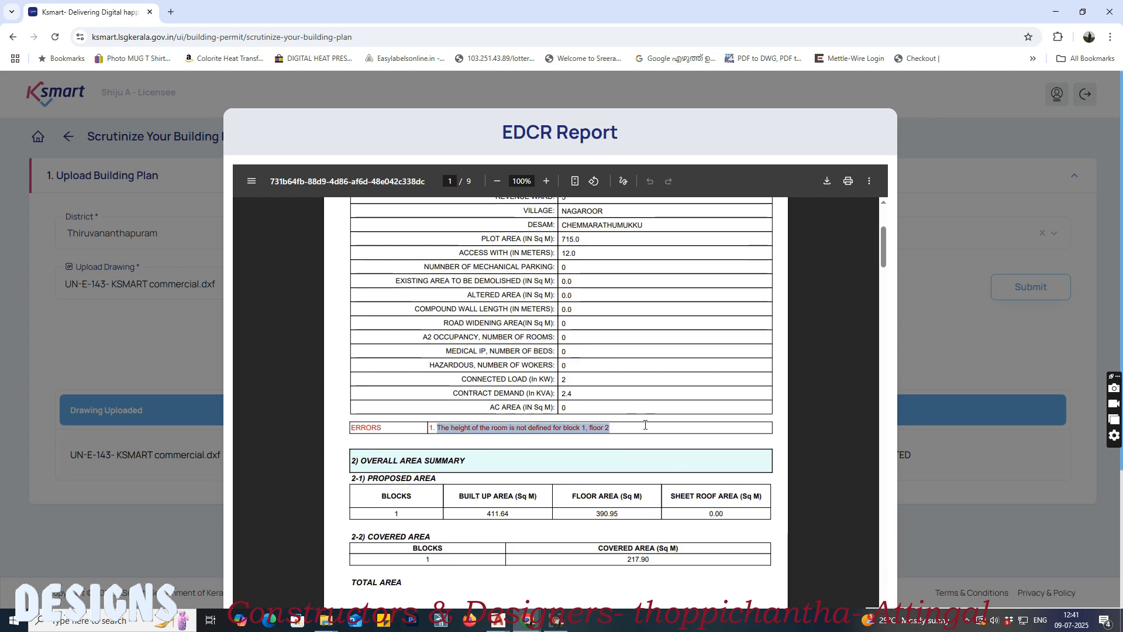
scroll(632, 394, "down", 15)
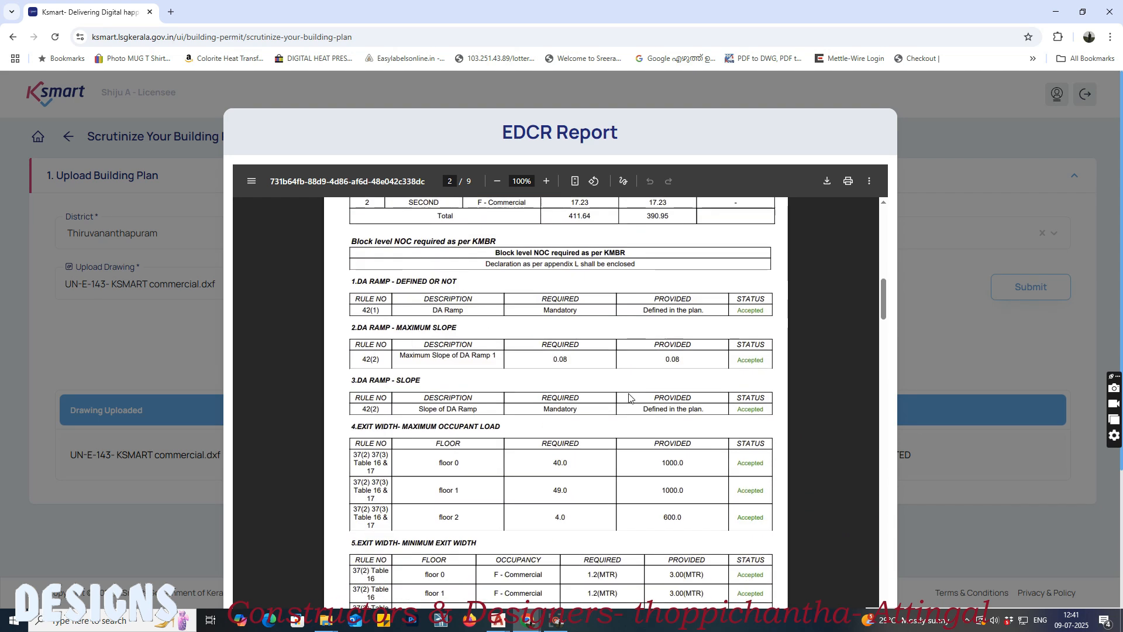
scroll(630, 397, "down", 15)
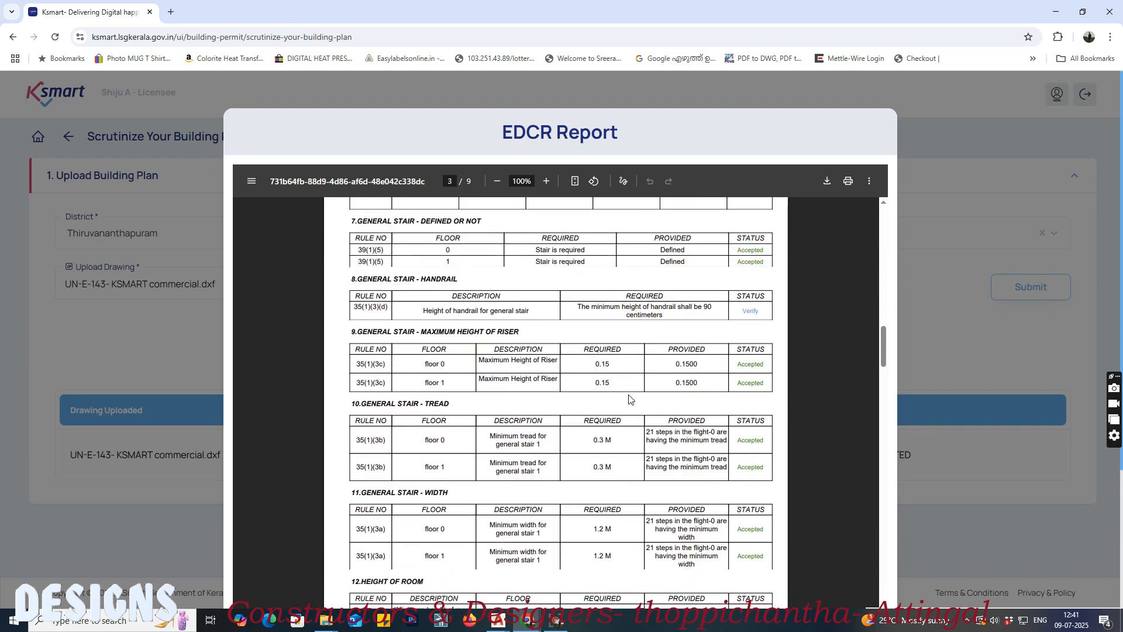
scroll(630, 399, "down", 8)
scroll(626, 426, "down", 15)
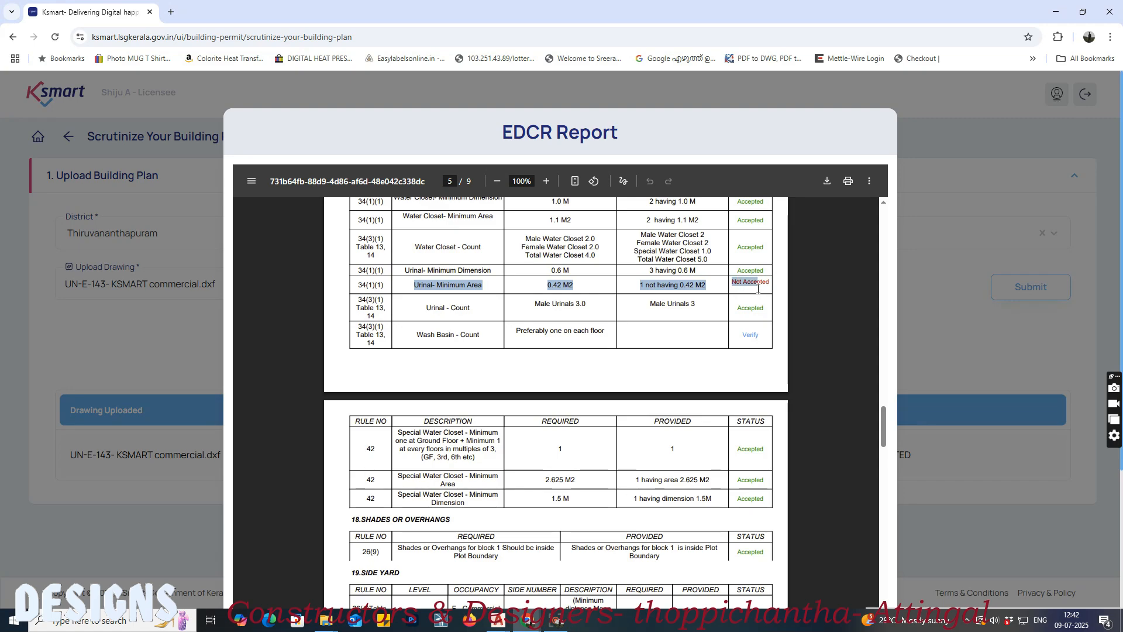
scroll(667, 358, "down", 15)
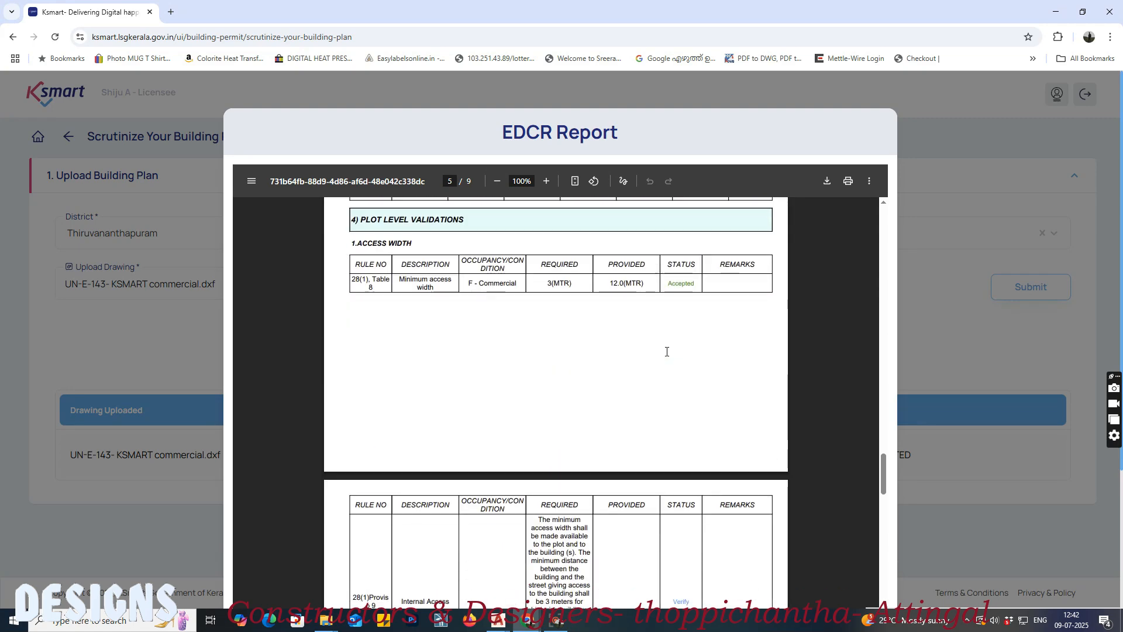
scroll(667, 358, "down", 20)
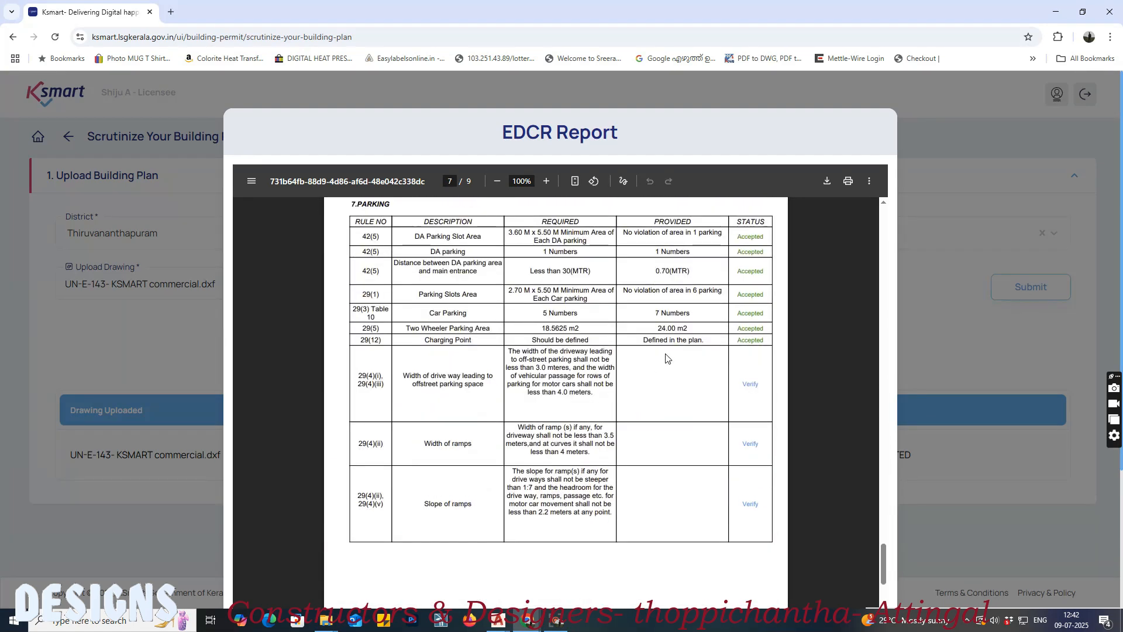
scroll(667, 358, "down", 10)
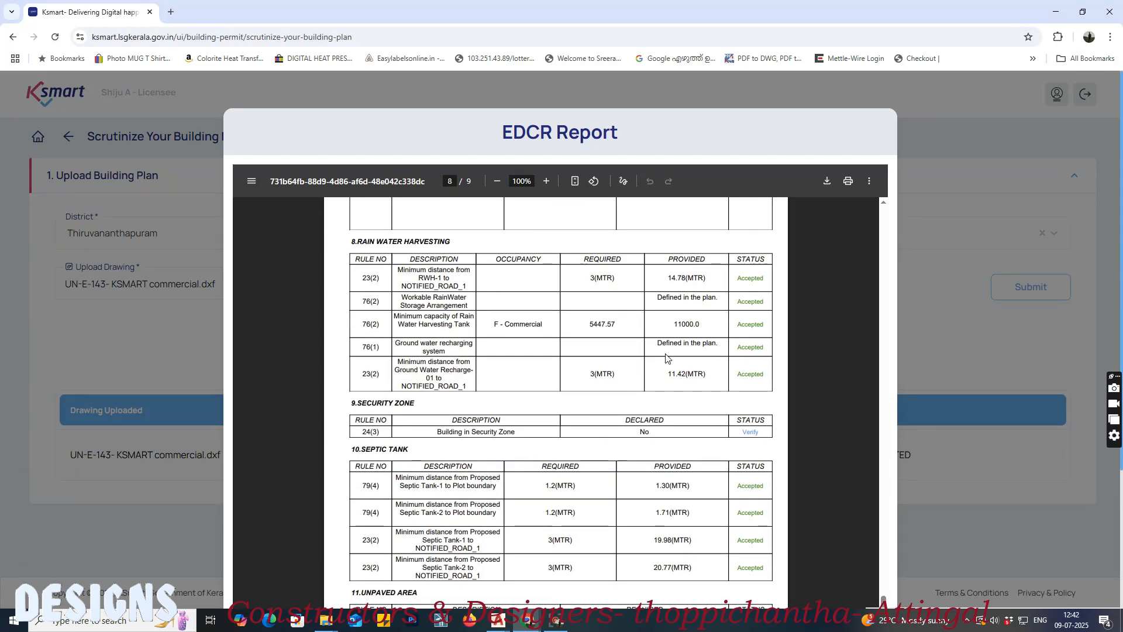
Step: Review the plot-level validation statuses and applicant declarations in the EDCR report and close it
scroll(667, 358, "down", 15)
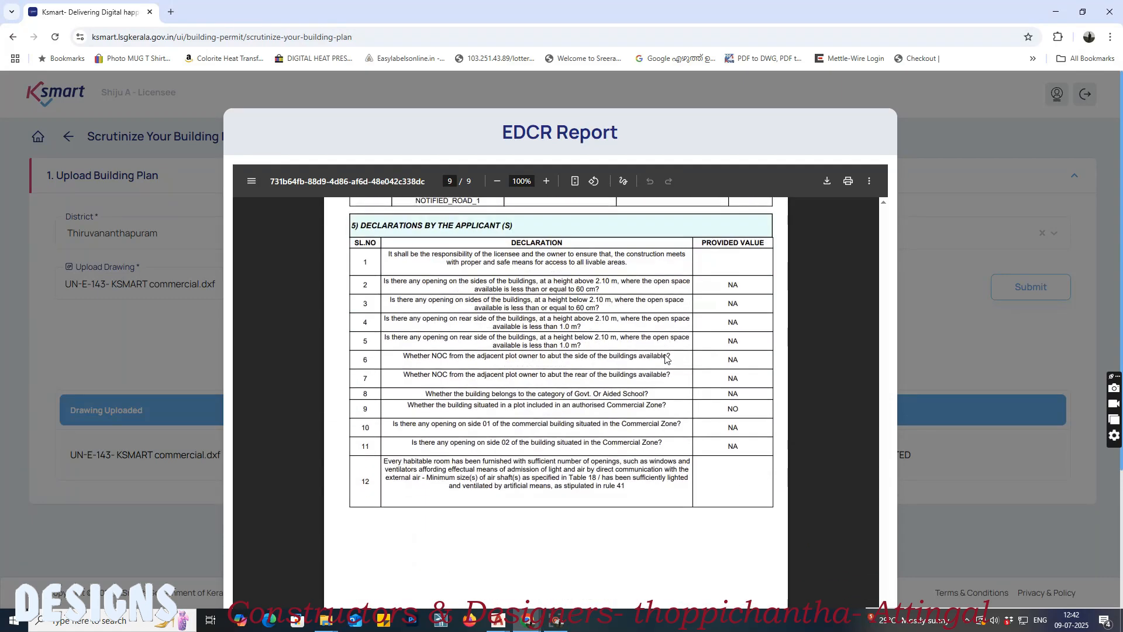
scroll(667, 358, "up", 20)
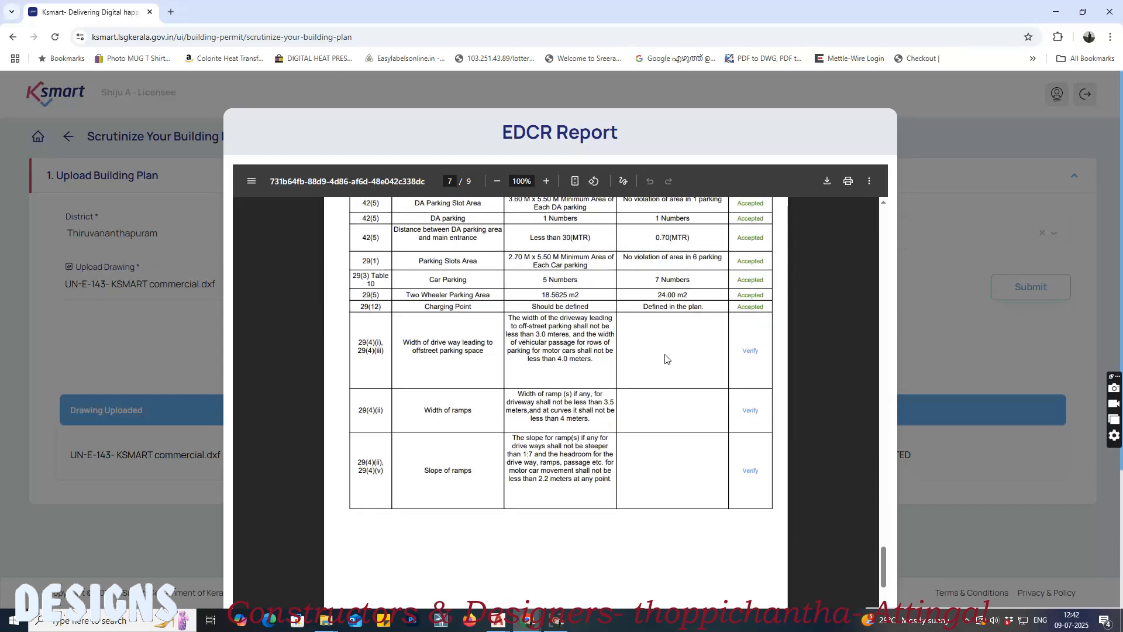
scroll(667, 358, "up", 20)
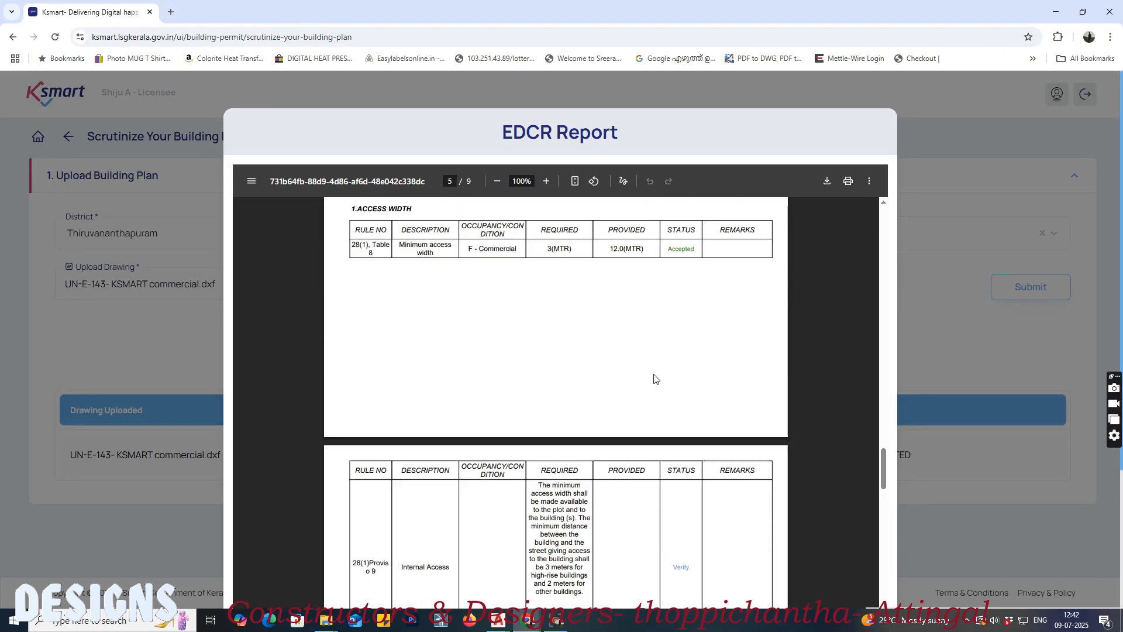
left_click(955, 329)
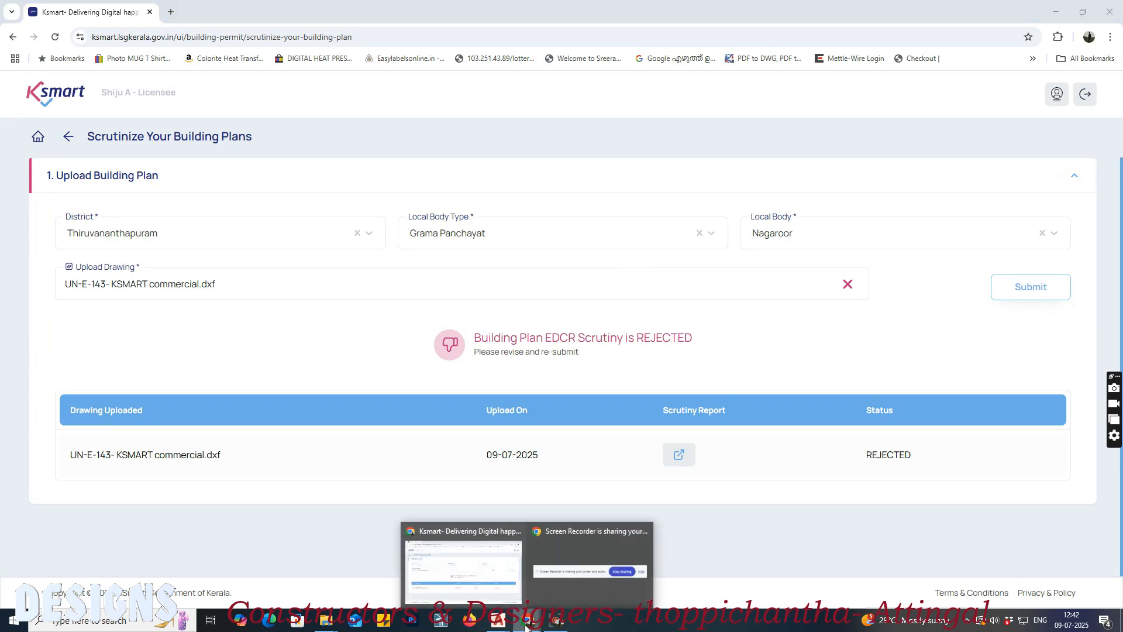
Step: Switch to the UN-E-143- KSMART commercial.dxf drawing in AutoCAD and inspect the ground floor stair's floor height text
mouse_move(497, 626)
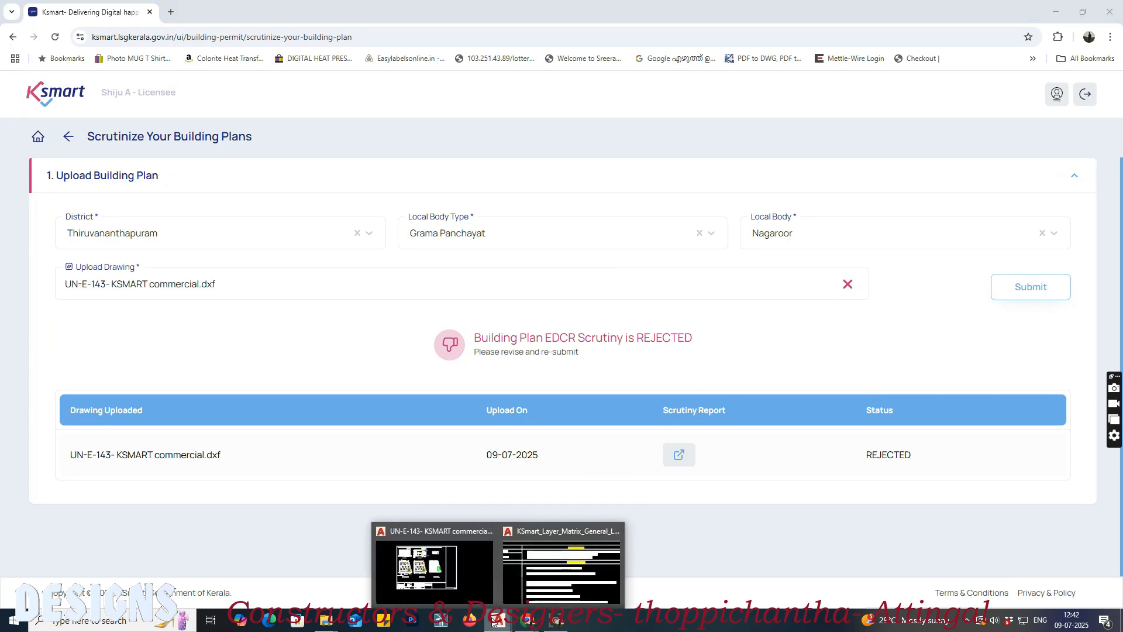
left_click(461, 567)
scroll(306, 349, "up", 5)
scroll(306, 350, "up", 2)
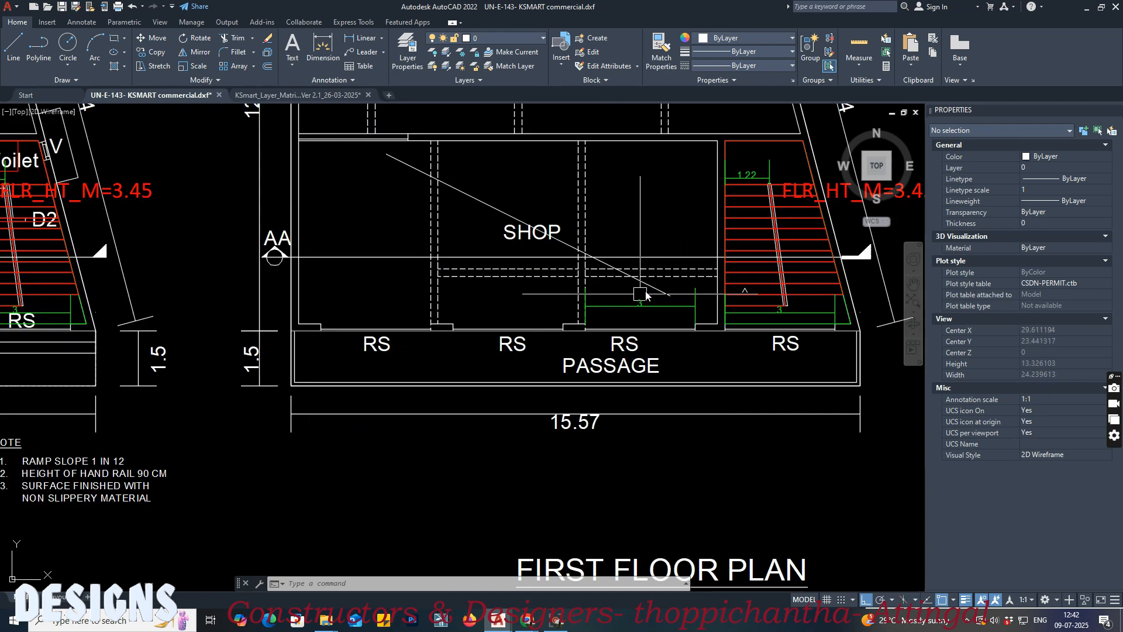
middle_click_drag(634, 296, 466, 366)
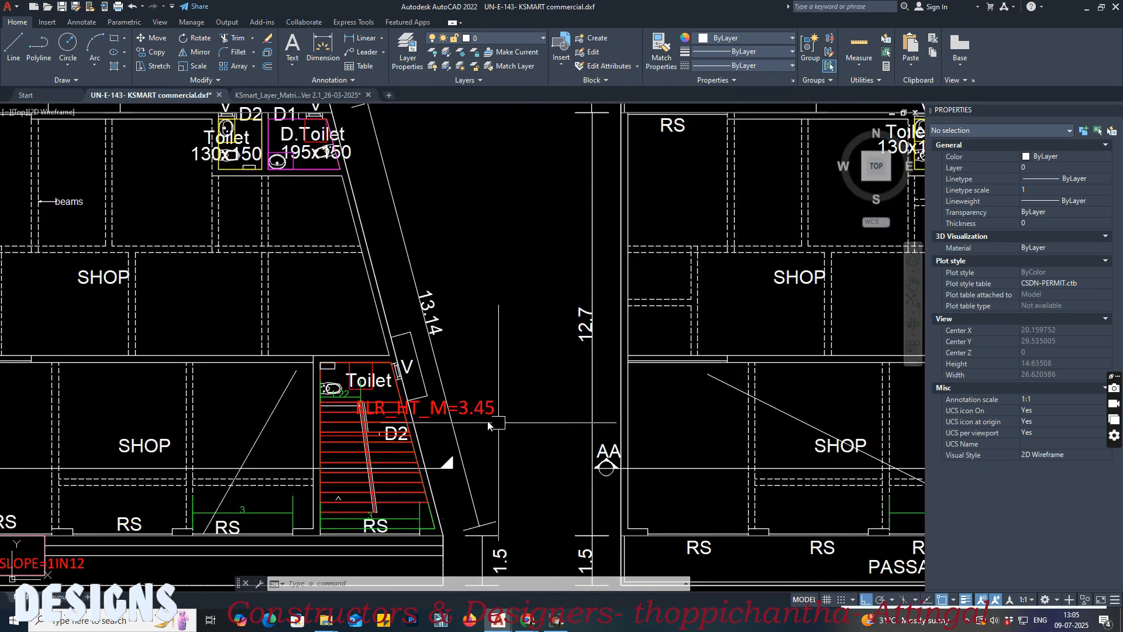
left_click(474, 413)
scroll(385, 429, "down", 2)
middle_click_drag(760, 439, 439, 493)
mouse_move(484, 170)
middle_mouse_down()
mouse_move(483, 409)
mouse_move(506, 497)
middle_mouse_up()
scroll(451, 394, "up", 4)
key("Escape")
Step: Select the overlapping floor and ceiling level lines at the first floor slab in Section AA to examine their properties
left_click(468, 445)
middle_click_drag(478, 302, 482, 376)
key("Escape")
left_click(469, 353)
left_click(470, 352)
left_click(476, 346)
left_click(470, 331)
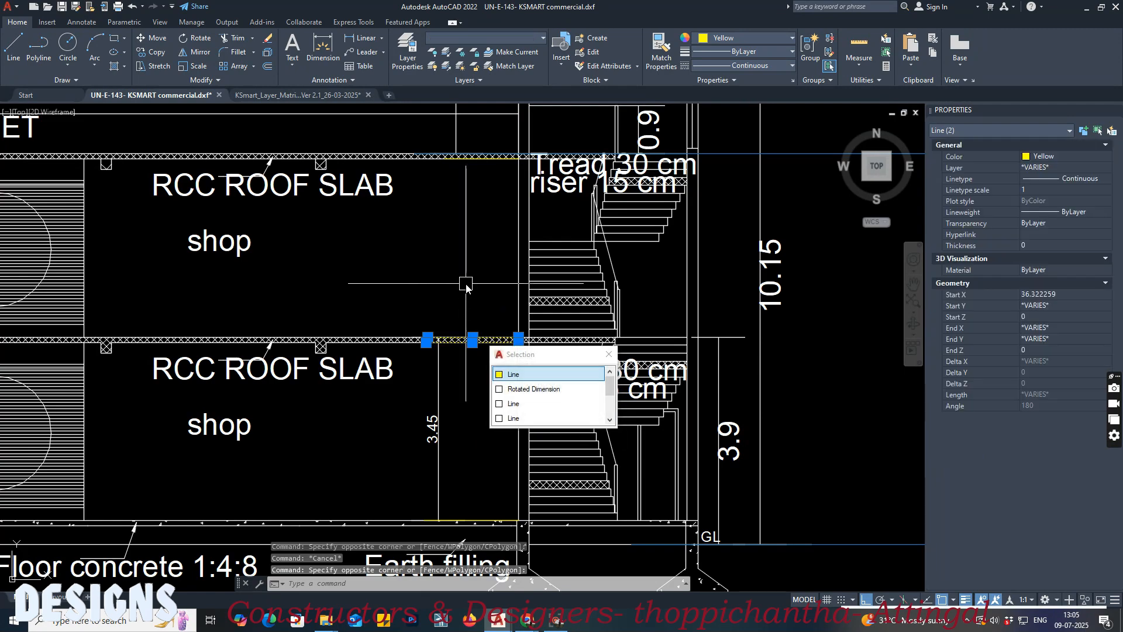
middle_click_drag(474, 225, 481, 288)
left_click(481, 222)
scroll(427, 224, "down", 6)
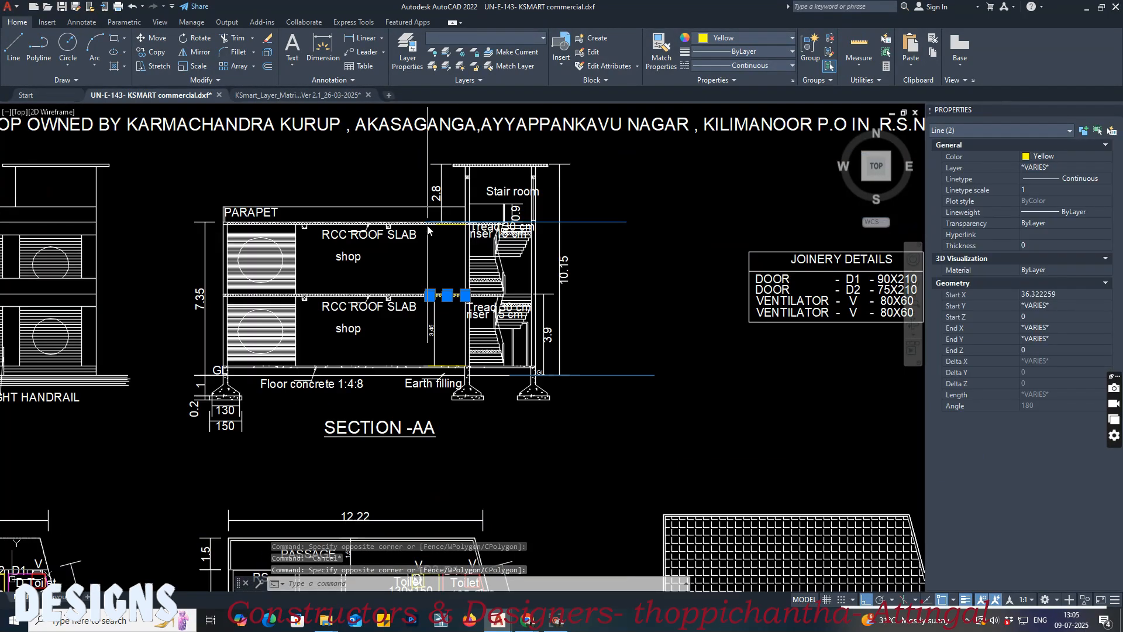
key("Escape")
Step: Check the properties of the average ground level line beside Section AA and save the drawing
left_click(509, 319)
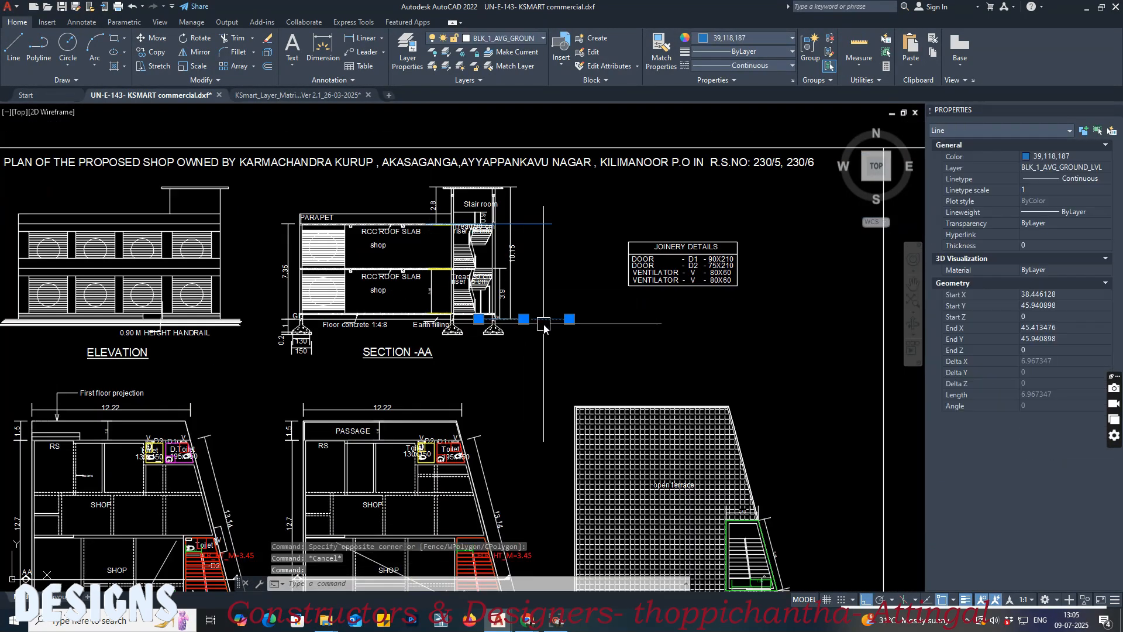
scroll(445, 271, "up", 6)
scroll(503, 288, "down", 6)
key("Escape")
middle_click_drag(558, 460, 523, 302)
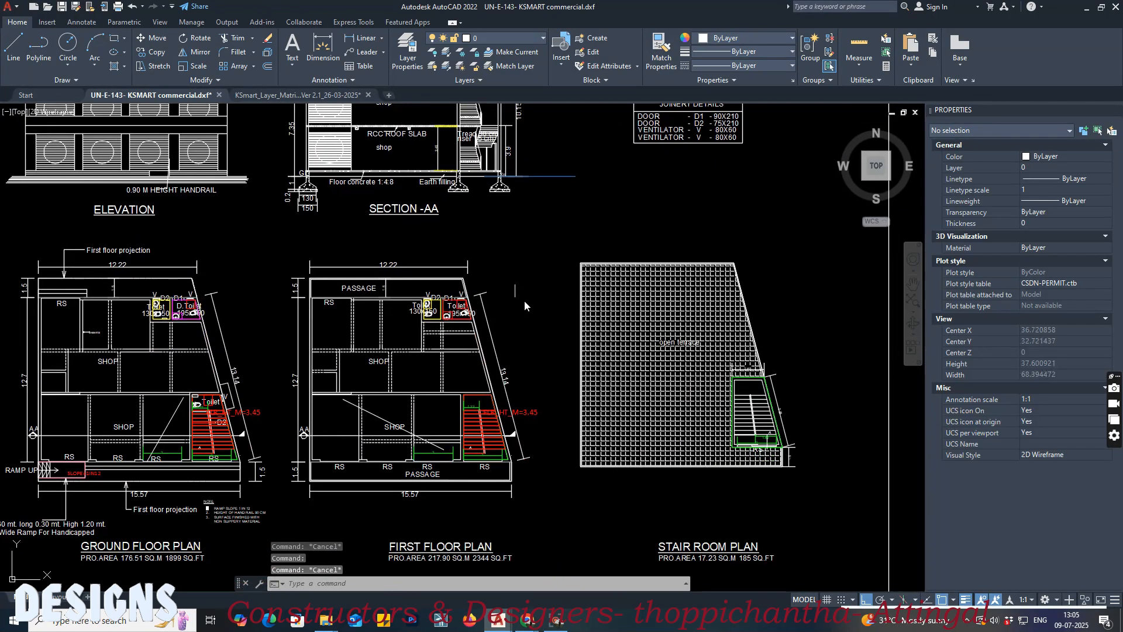
scroll(572, 450, "up", 2)
key("ctrl+s")
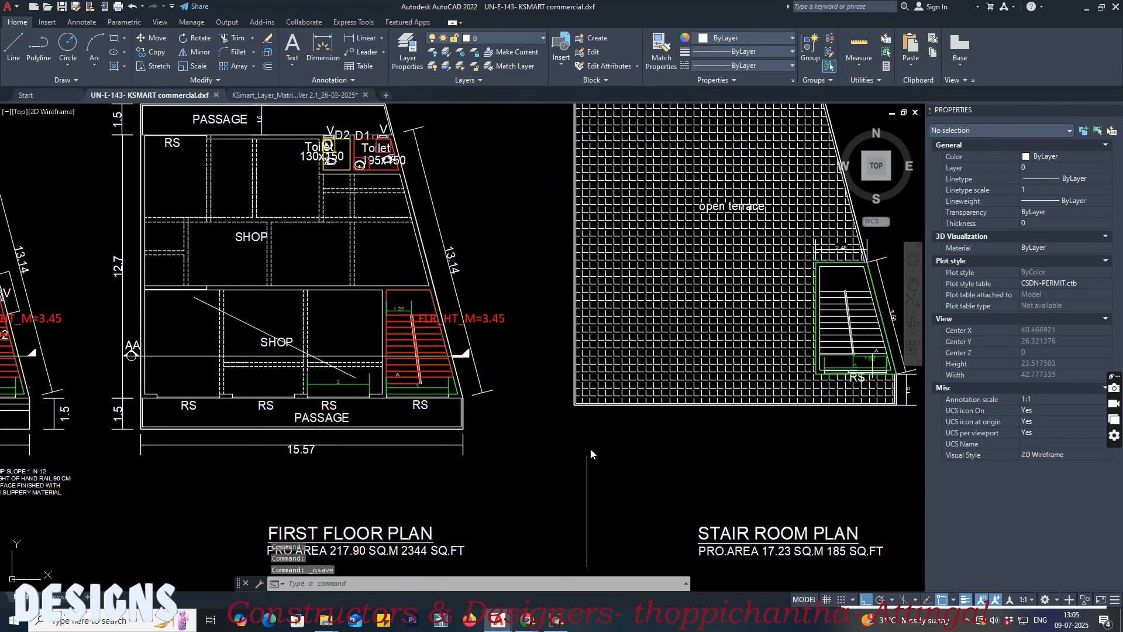
Step: Switch to the EDCR report in Chrome and examine Block 1's building height and its floor-wise area and occupancy table
middle_click_drag(591, 449, 437, 443)
left_click(526, 620)
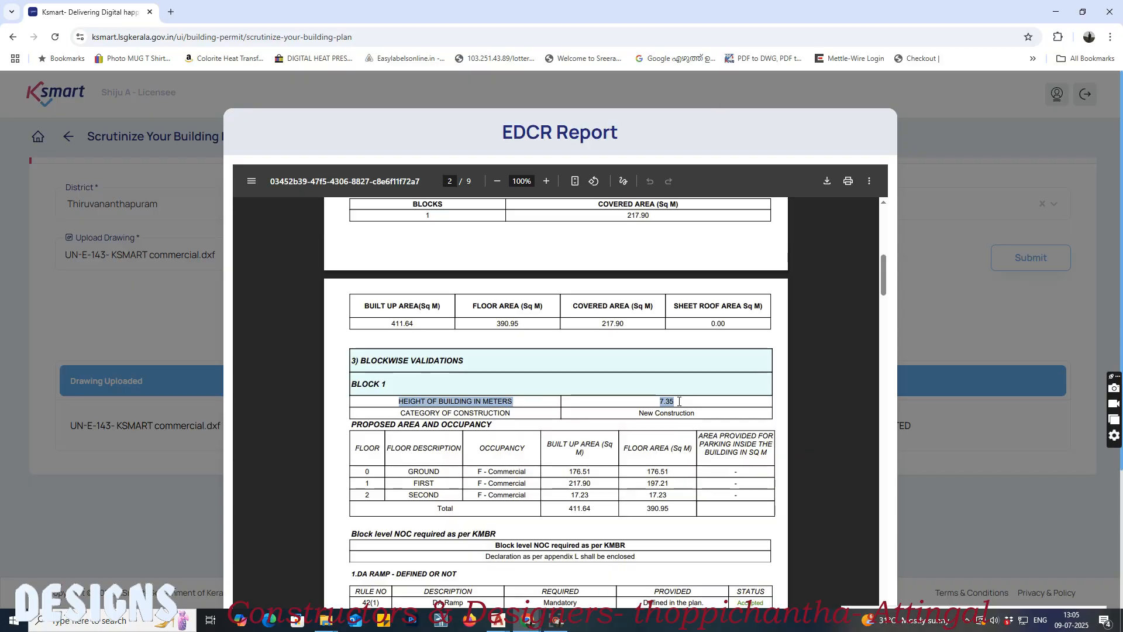
scroll(401, 441, "down", 1)
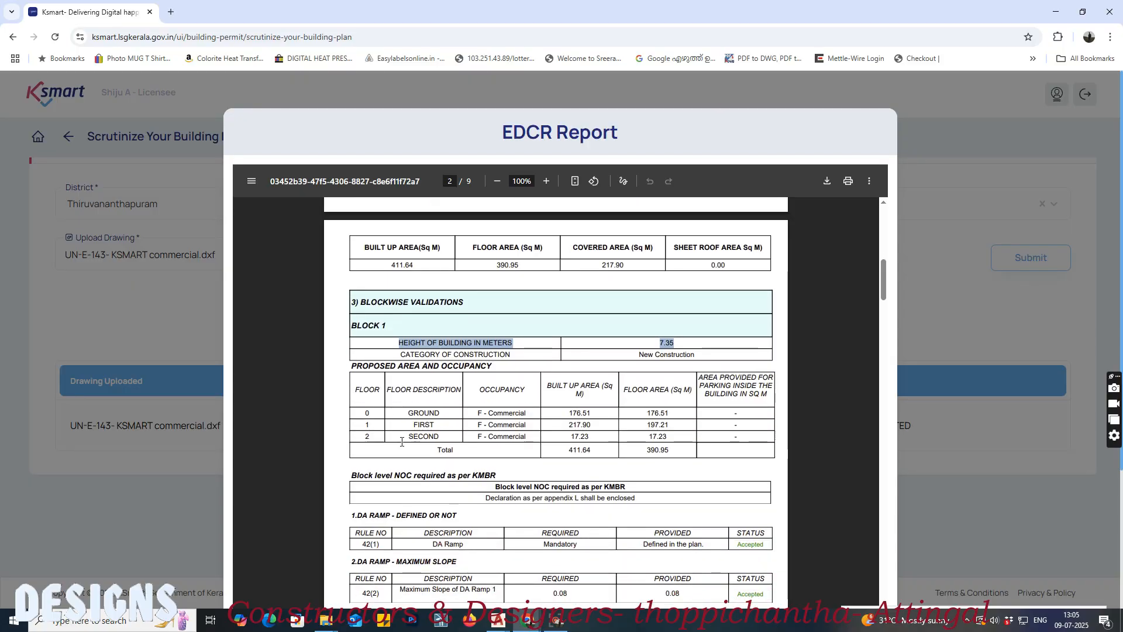
left_click_drag(406, 413, 478, 501)
left_click_drag(485, 449, 484, 423)
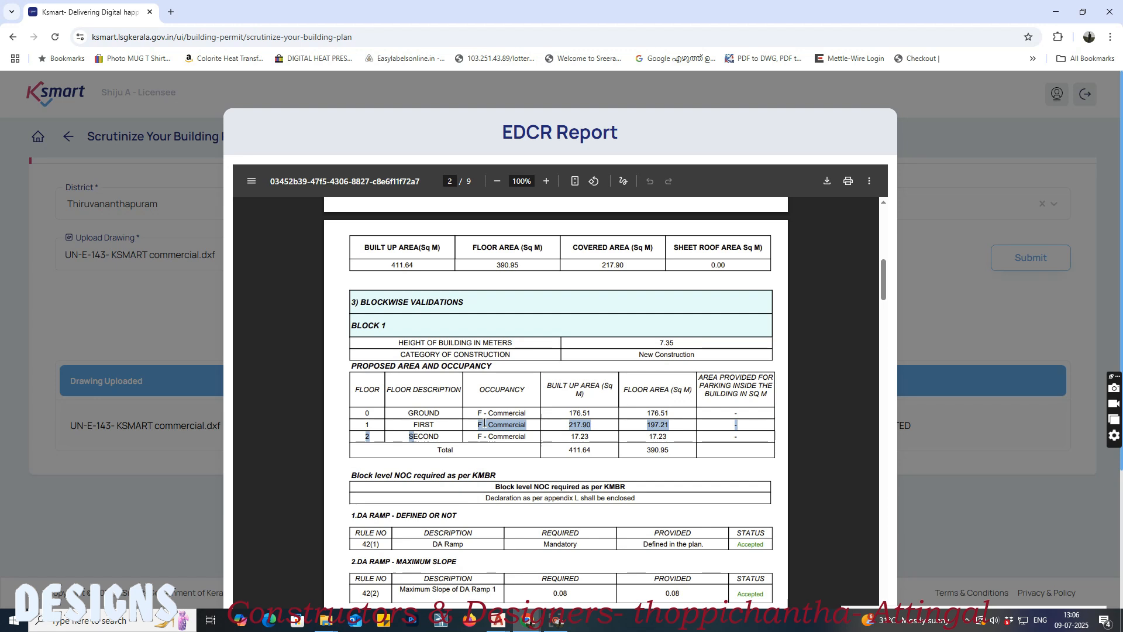
left_click(439, 438)
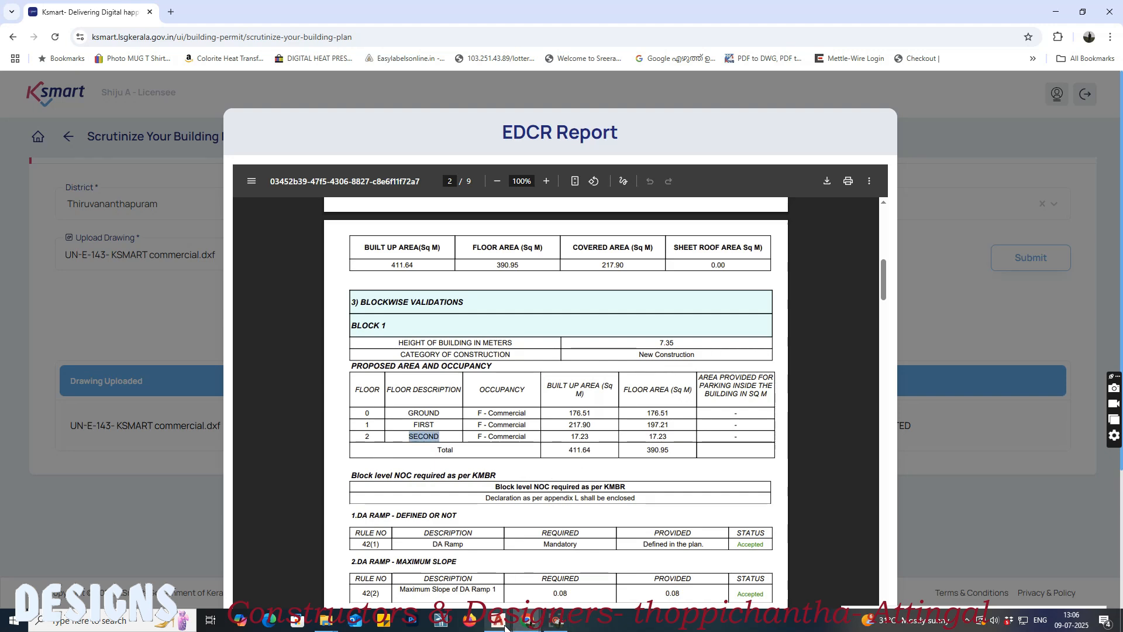
Step: Return to the AutoCAD drawing and inspect the properties of the green outline polyline around the stair room plan
mouse_move(504, 624)
left_click(433, 562)
scroll(668, 280, "up", 3)
scroll(668, 279, "up", 4)
left_click(596, 276)
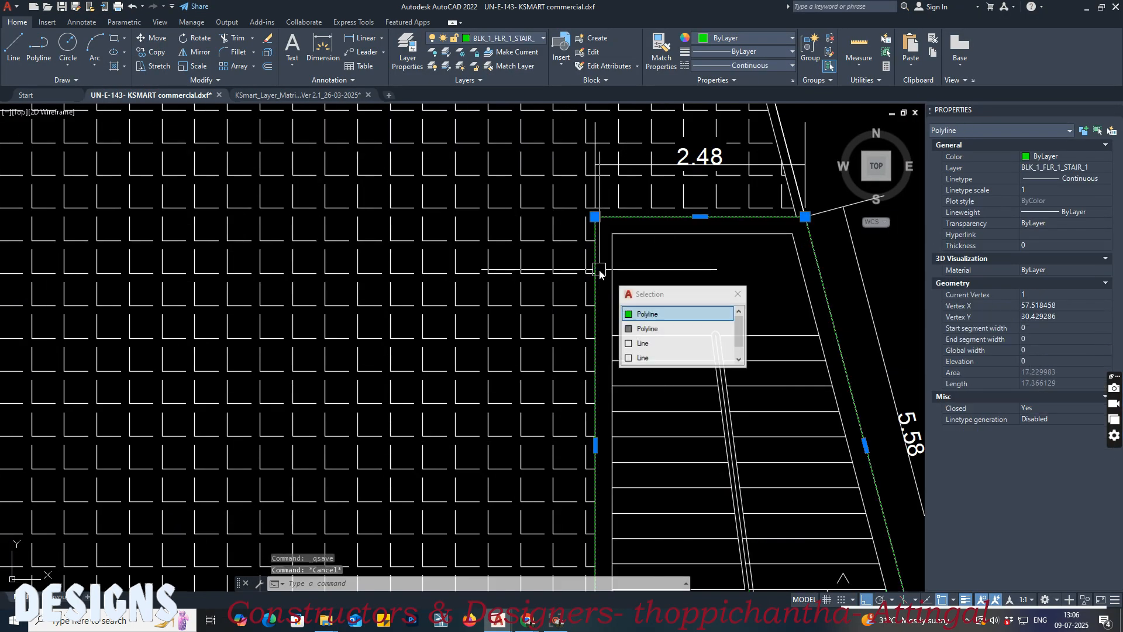
scroll(409, 251, "down", 2)
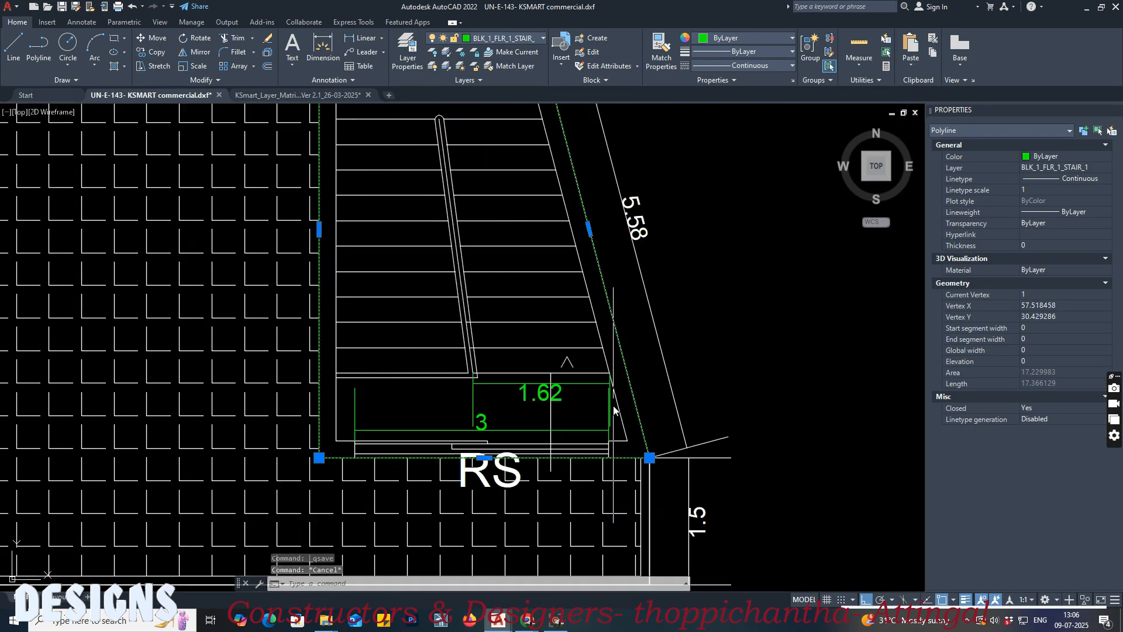
scroll(650, 395, "up", 4)
scroll(666, 406, "down", 2)
middle_click_drag(434, 267, 494, 409)
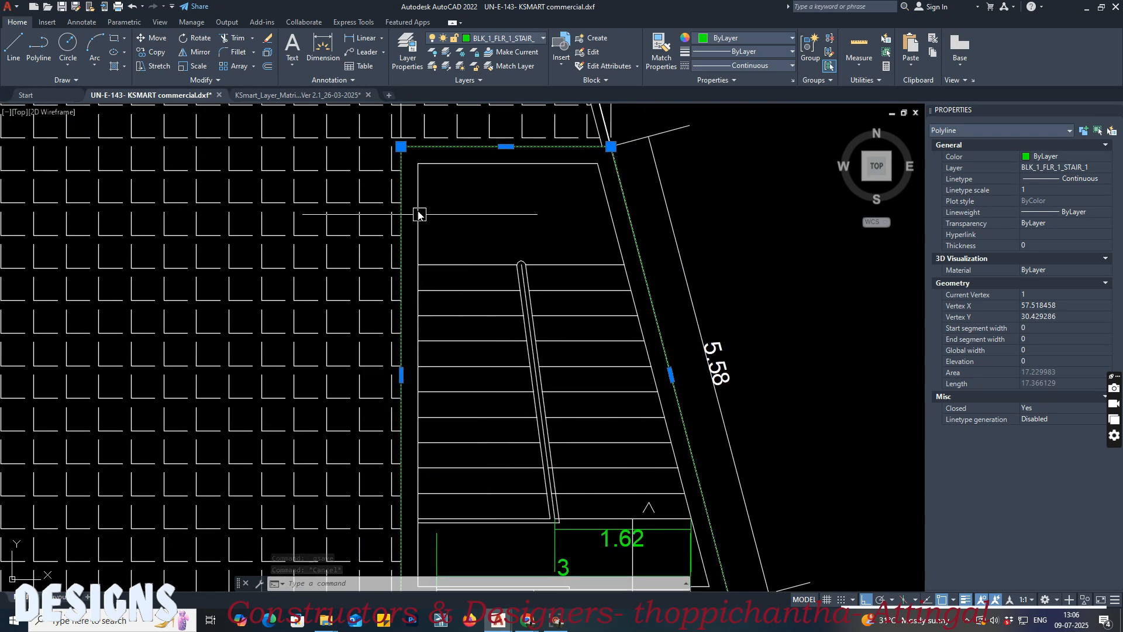
scroll(670, 333, "down", 2)
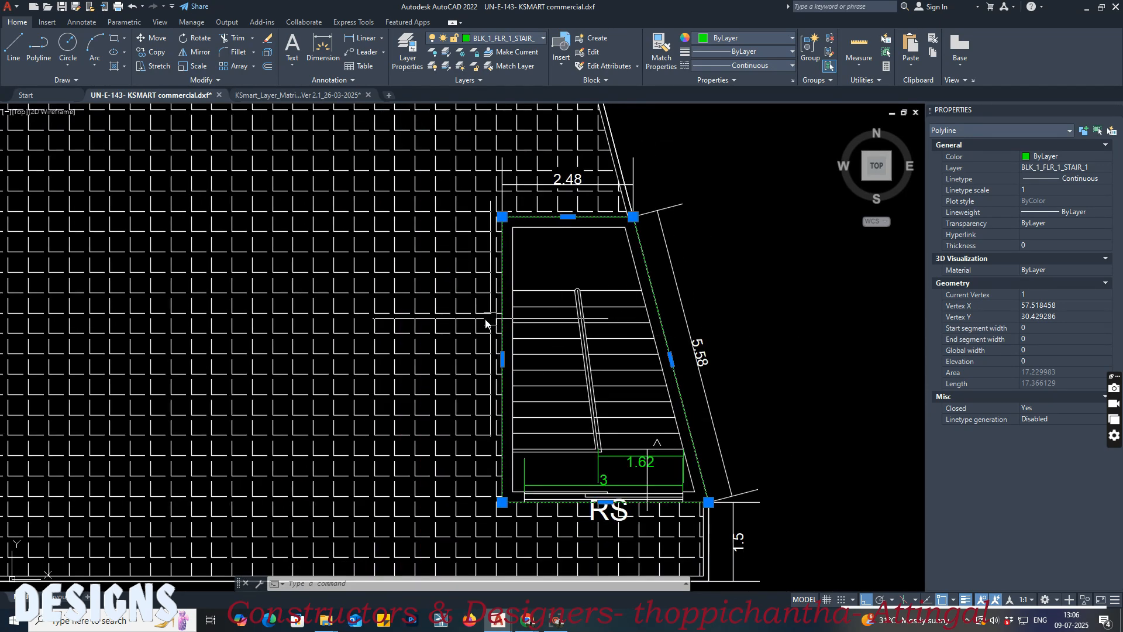
middle_click_drag(368, 332, 463, 334)
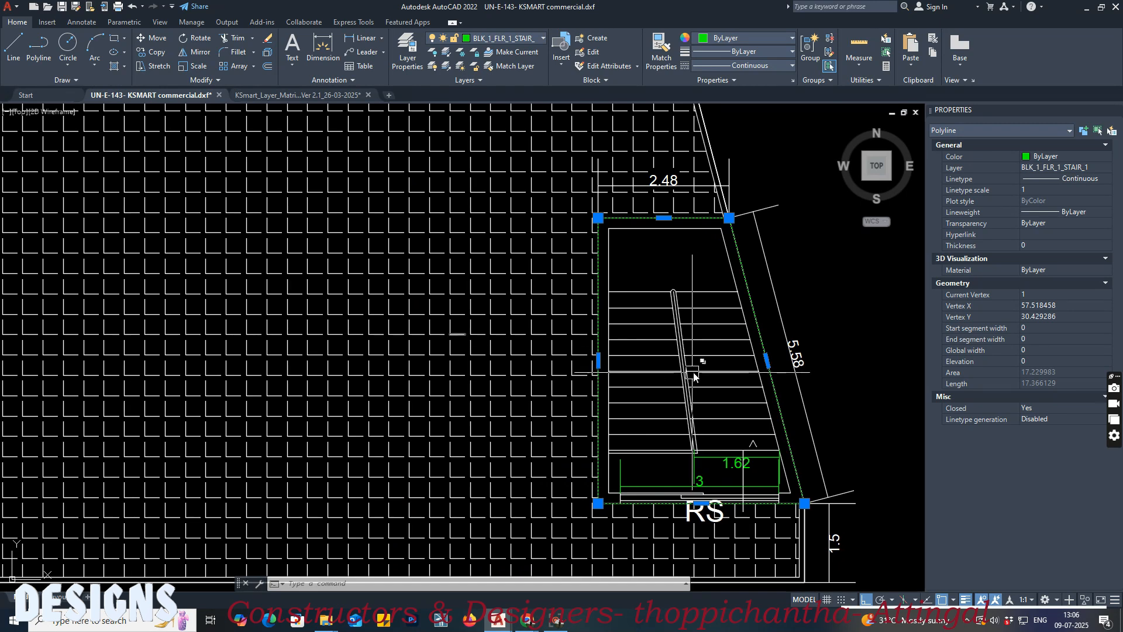
Step: Reselect the stair room outline and check its layer assignment against the drawing's layer list
key("Escape")
key("Escape")
left_click(639, 218)
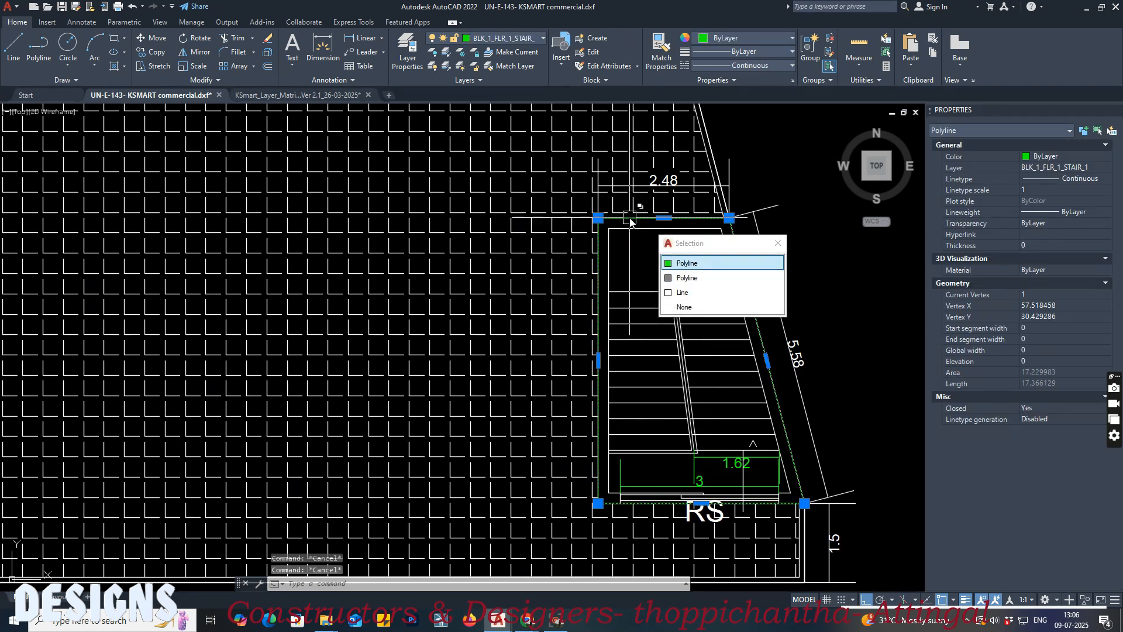
left_click(542, 40)
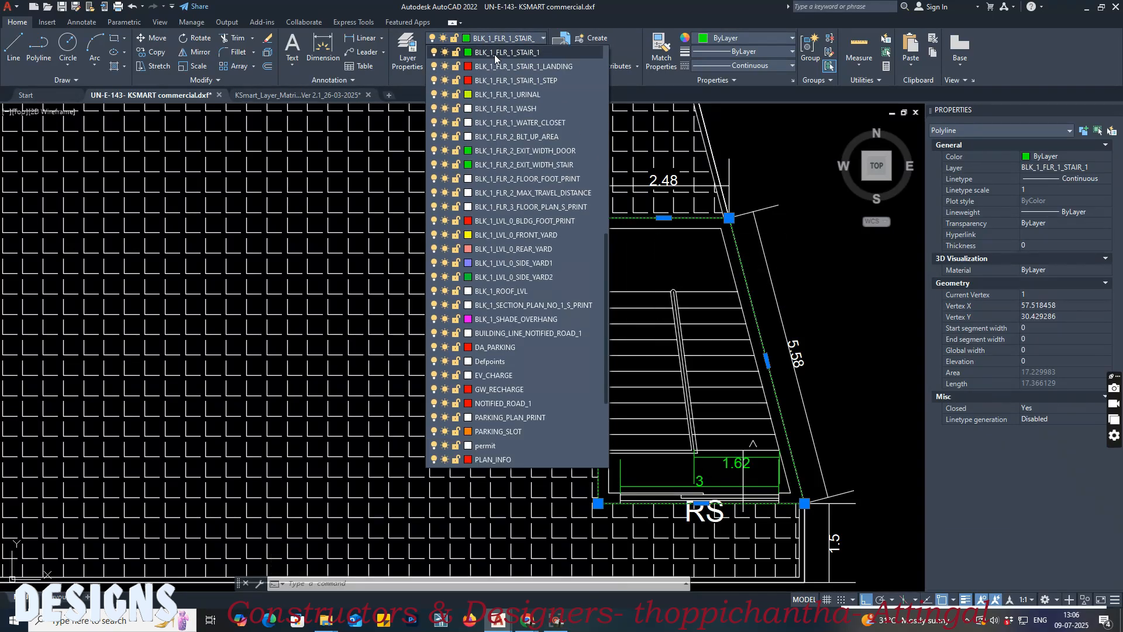
left_click(511, 54)
scroll(842, 285, "down", 5)
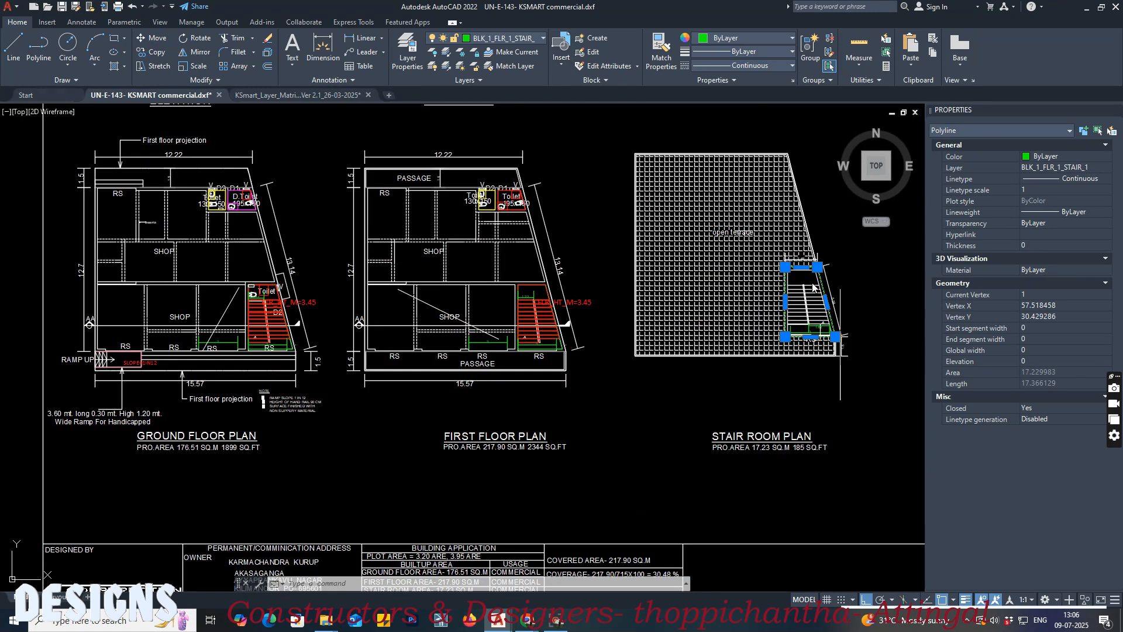
key("Escape")
key("Escape")
Step: Inspect the layer of the green staircase outline in the first floor plan for comparison
scroll(546, 312, "up", 6)
left_click(438, 217)
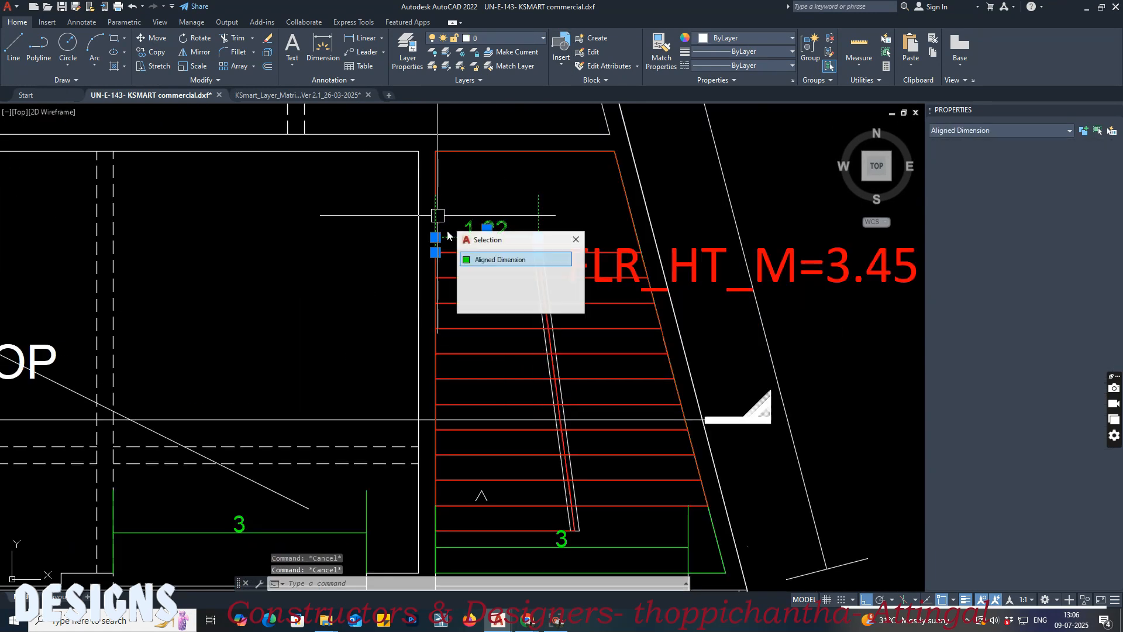
key("Escape")
key("Escape")
scroll(459, 283, "down", 2)
scroll(462, 480, "up", 4)
left_click(468, 431)
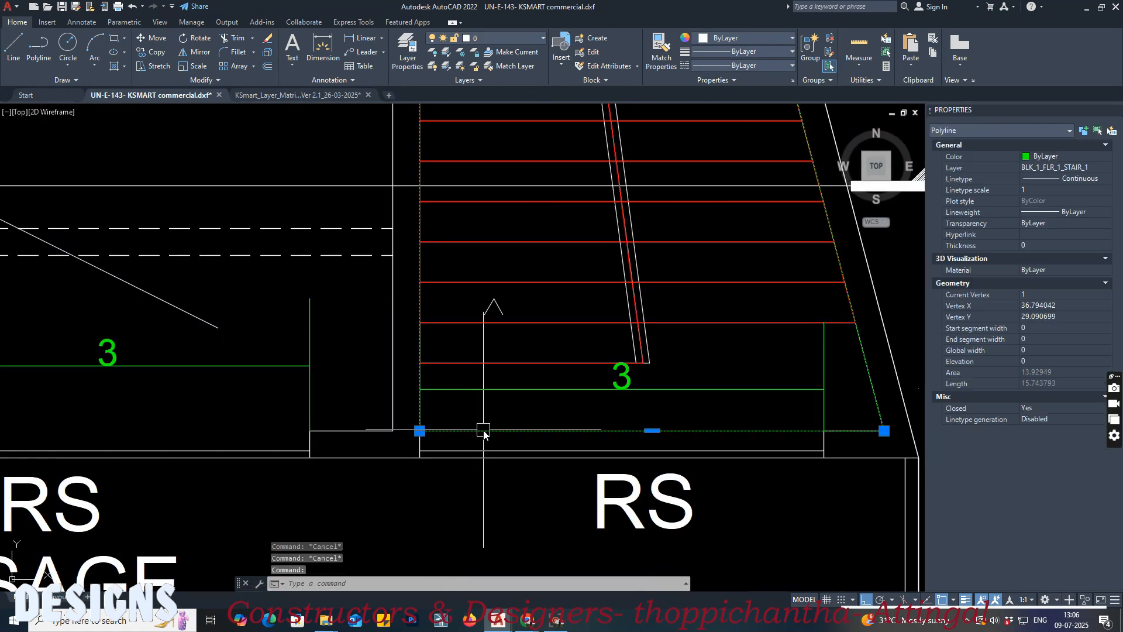
key("Escape")
Step: Examine the stair room outline again to compare its layer with the first floor staircase outline
scroll(316, 289, "down", 6)
middle_click_drag(561, 319, 270, 369)
middle_click_drag(595, 337, 462, 380)
scroll(650, 226, "up", 5)
left_click(568, 202)
middle_click_drag(572, 321, 561, 359)
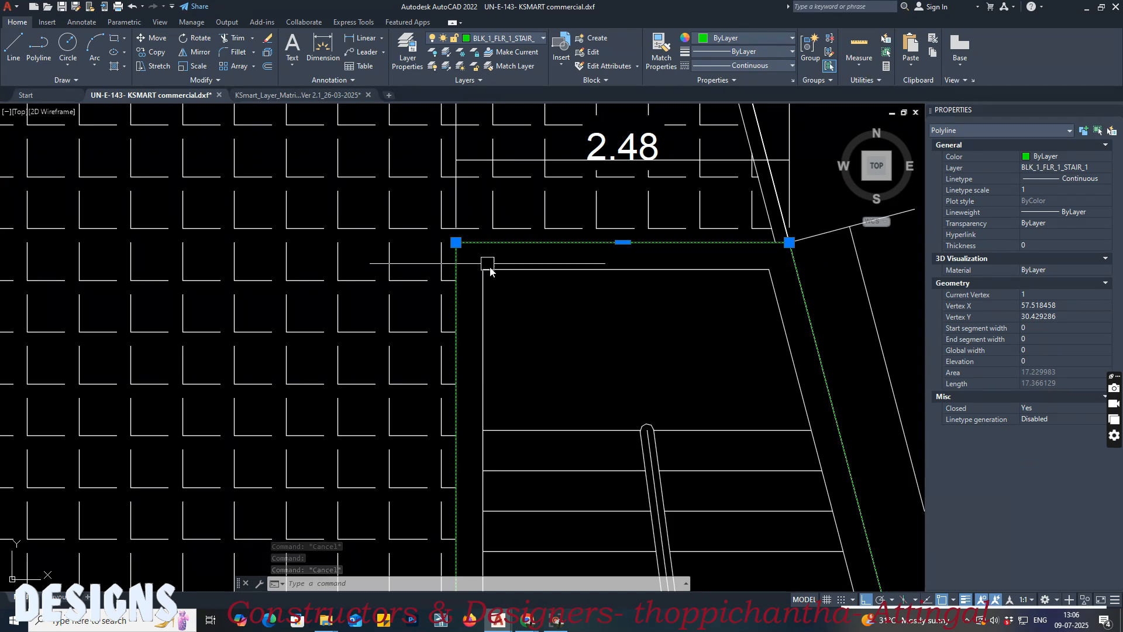
scroll(631, 252, "down", 4)
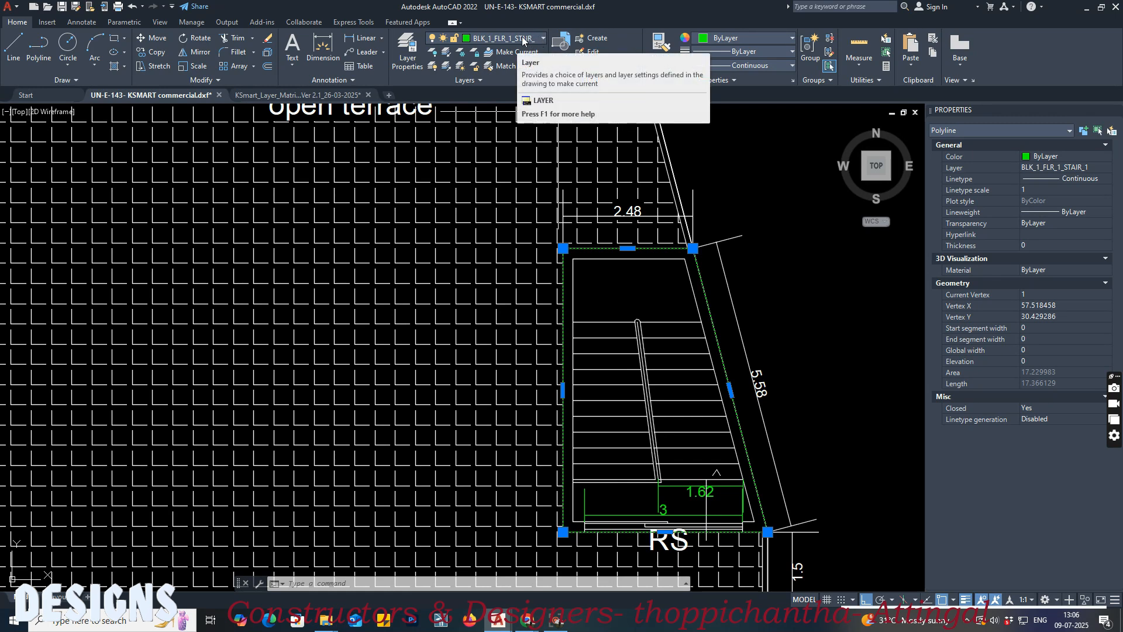
key("Escape")
key("Escape")
scroll(643, 328, "down", 4)
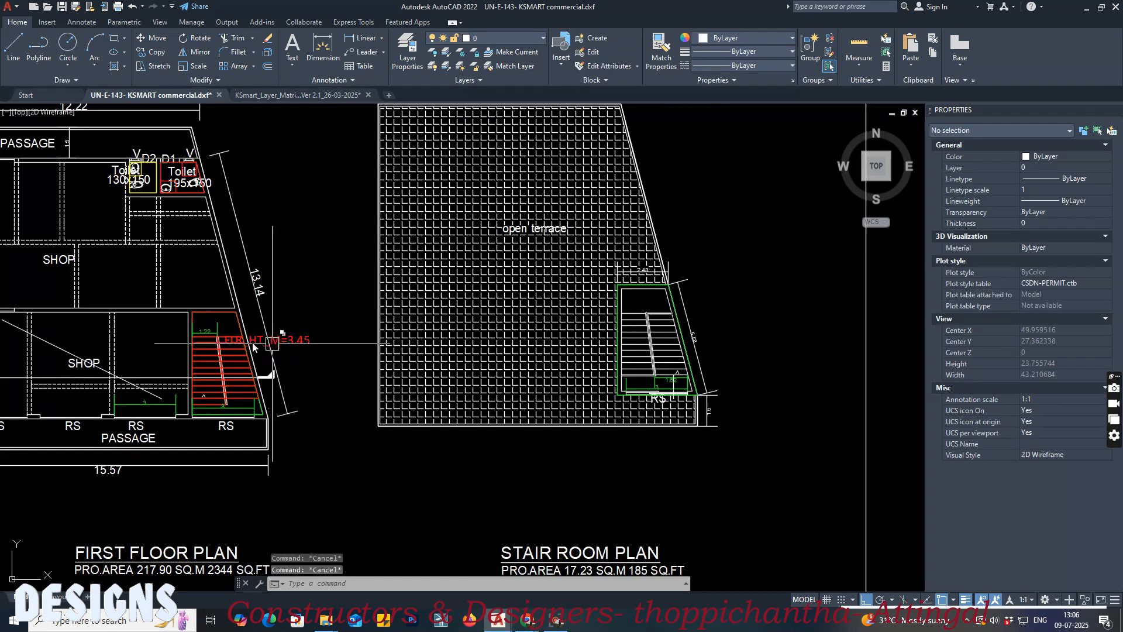
middle_click_drag(272, 343, 318, 342)
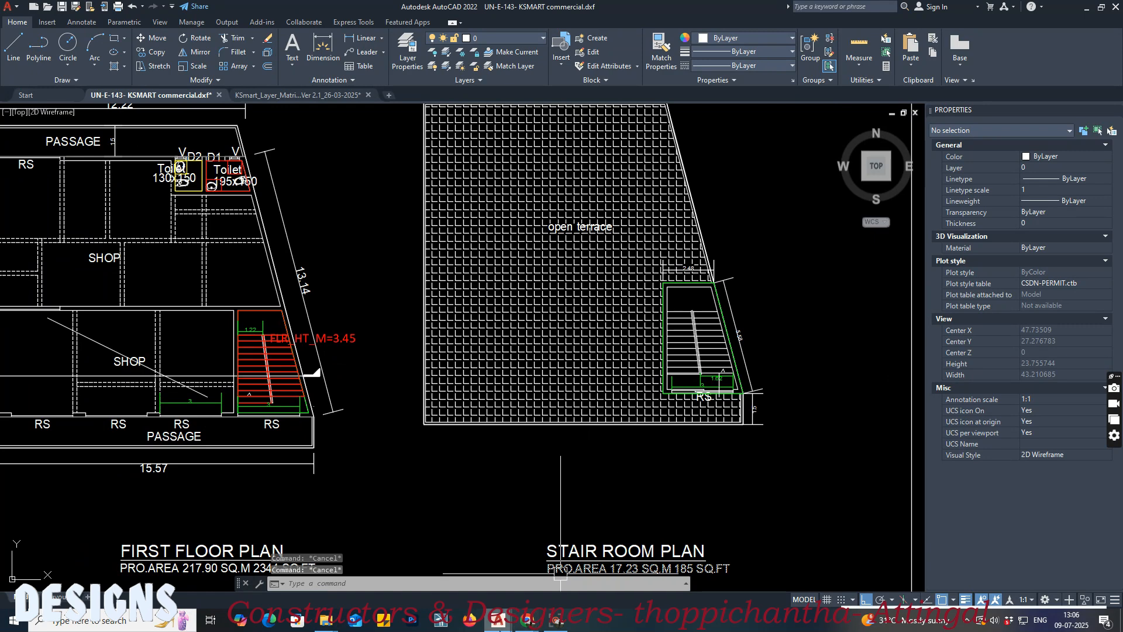
Step: Open the KSmart layer matrix drawing and locate the floor-wise layer samples for the general stair
left_click(296, 98)
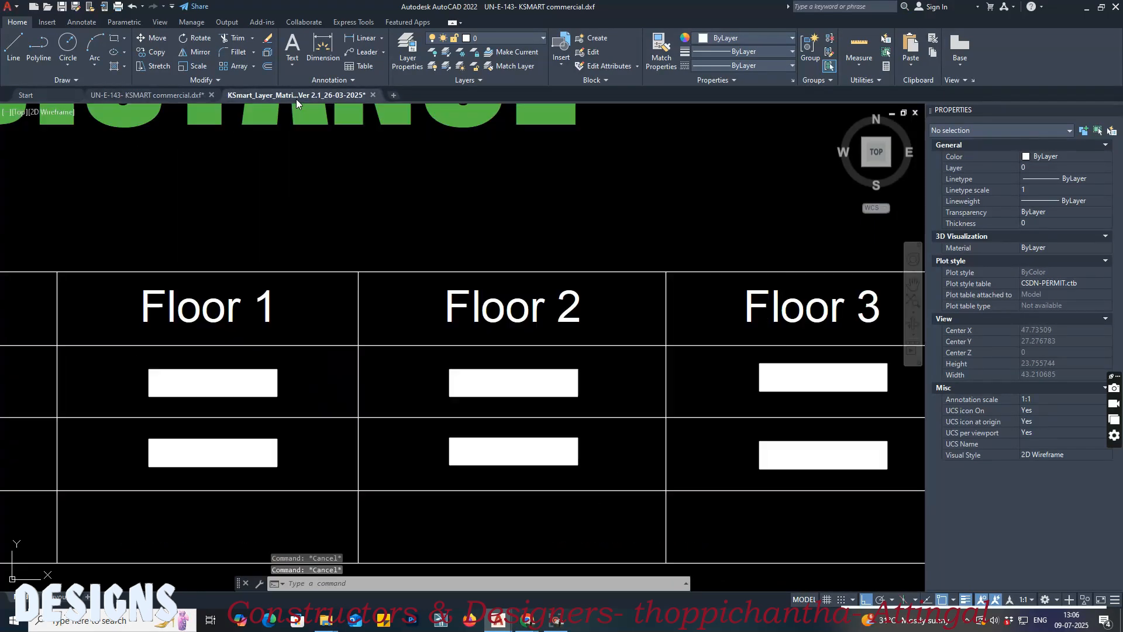
left_click(556, 209)
left_click(372, 221)
scroll(565, 257, "down", 8)
scroll(450, 296, "down", 2)
scroll(451, 296, "down", 2)
middle_click_drag(444, 204, 544, 467)
mouse_move(552, 257)
middle_mouse_down()
mouse_move(539, 427)
mouse_move(553, 483)
middle_mouse_up()
scroll(549, 250, "up", 2)
middle_click_drag(549, 155, 515, 398)
scroll(511, 376, "down", 2)
scroll(345, 263, "up", 2)
middle_click_drag(707, 262, 461, 266)
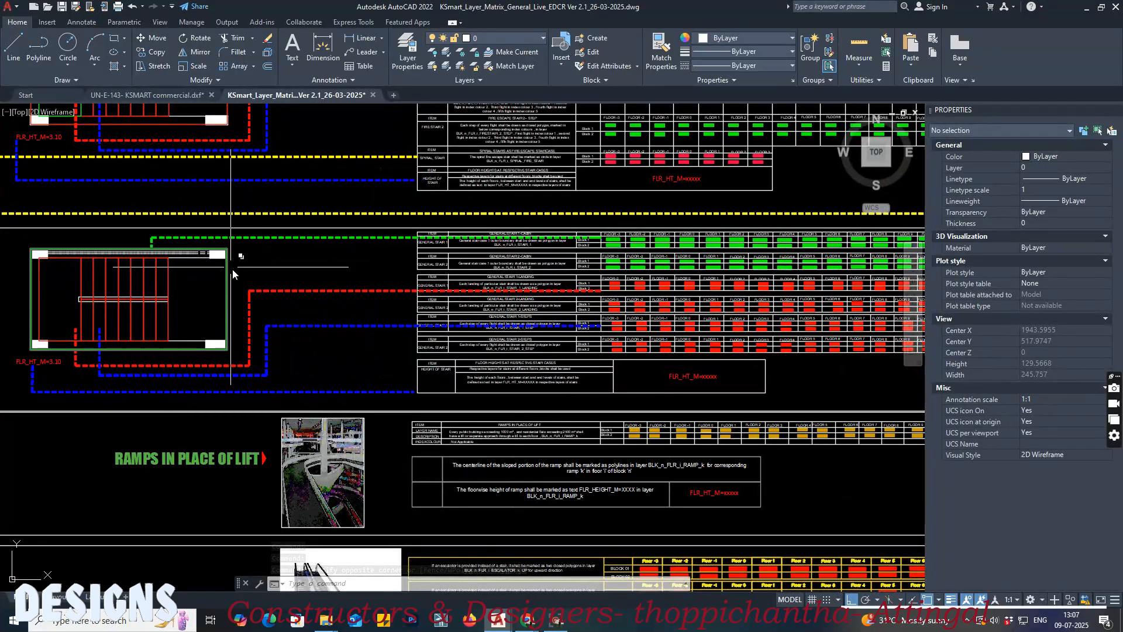
scroll(770, 243, "up", 6)
scroll(654, 226, "up", 4)
Step: Match the properties of the FLOOR 2 general stair sample in the layer matrix onto the stair room outline in the commercial drawing
type("ma")
key("Return")
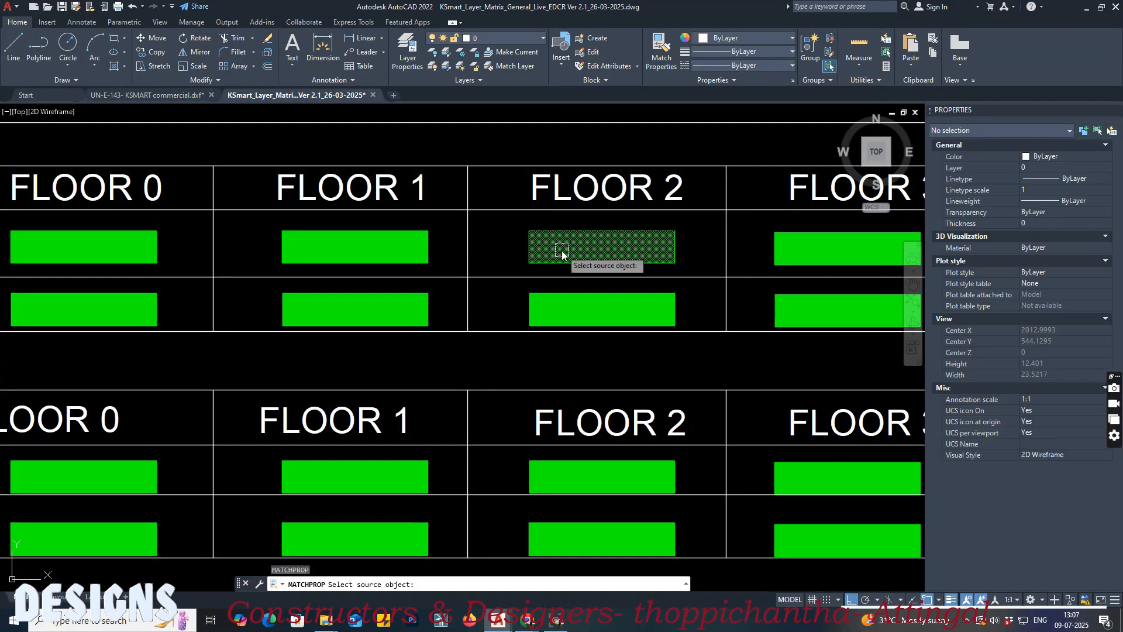
left_click(561, 251)
left_click(176, 94)
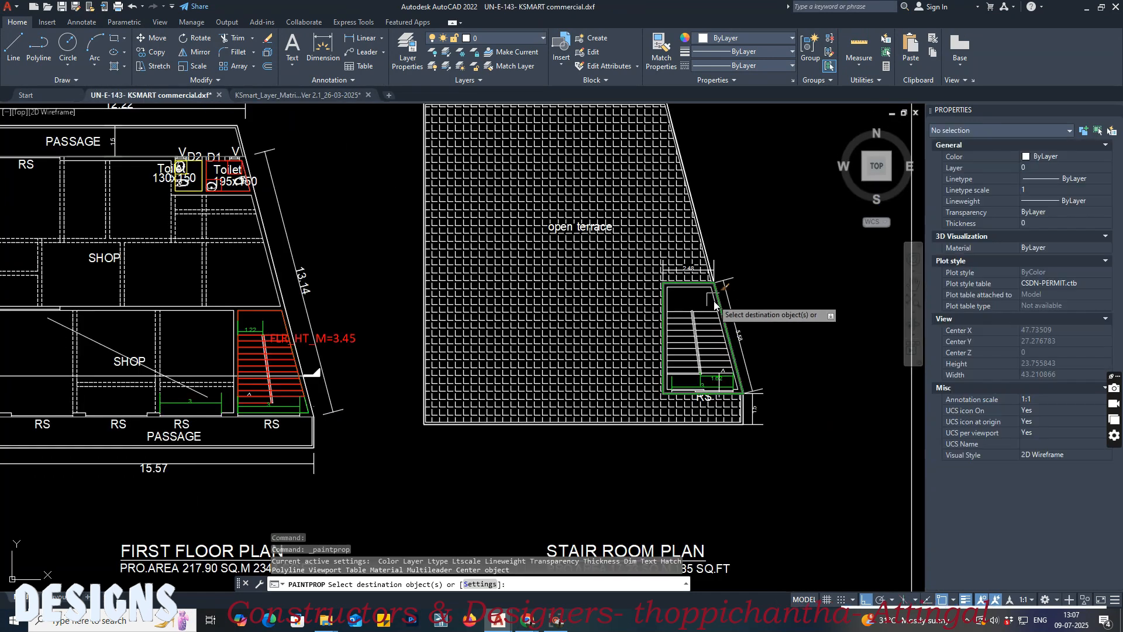
scroll(705, 309, "up", 3)
left_click(704, 306)
left_click(700, 295)
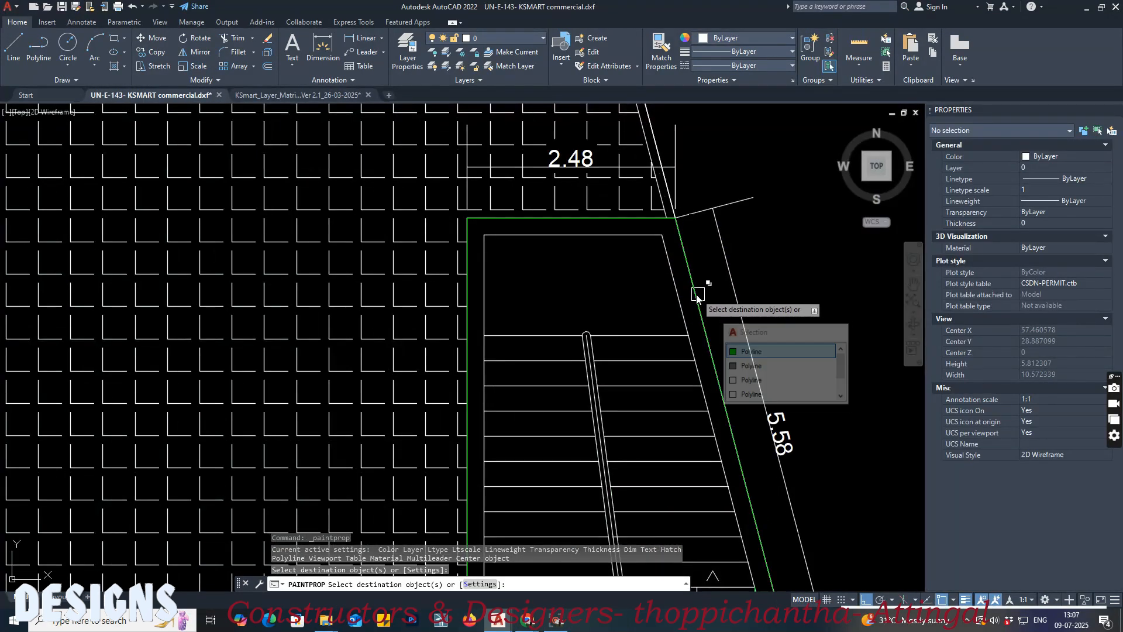
key("Return")
Step: Check the layer of the stair room outline and save the commercial building DXF
left_click(700, 283)
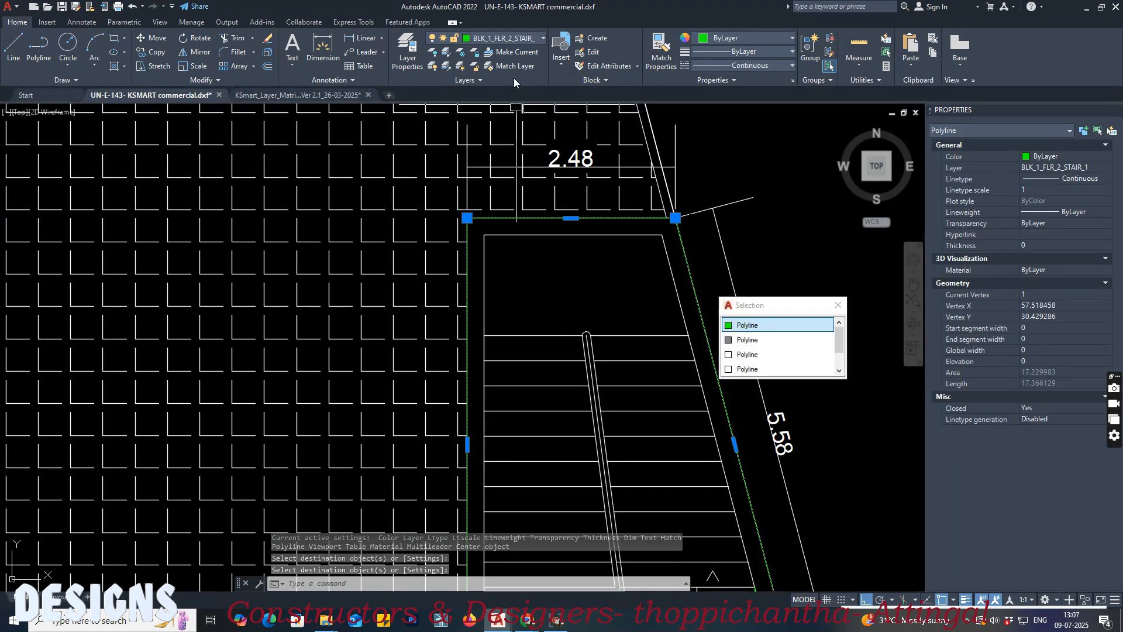
key("Escape")
scroll(562, 222, "down", 6)
middle_click_drag(566, 292, 583, 293)
key("ctrl+s")
scroll(566, 393, "down", 4)
middle_click_drag(504, 426, 535, 424)
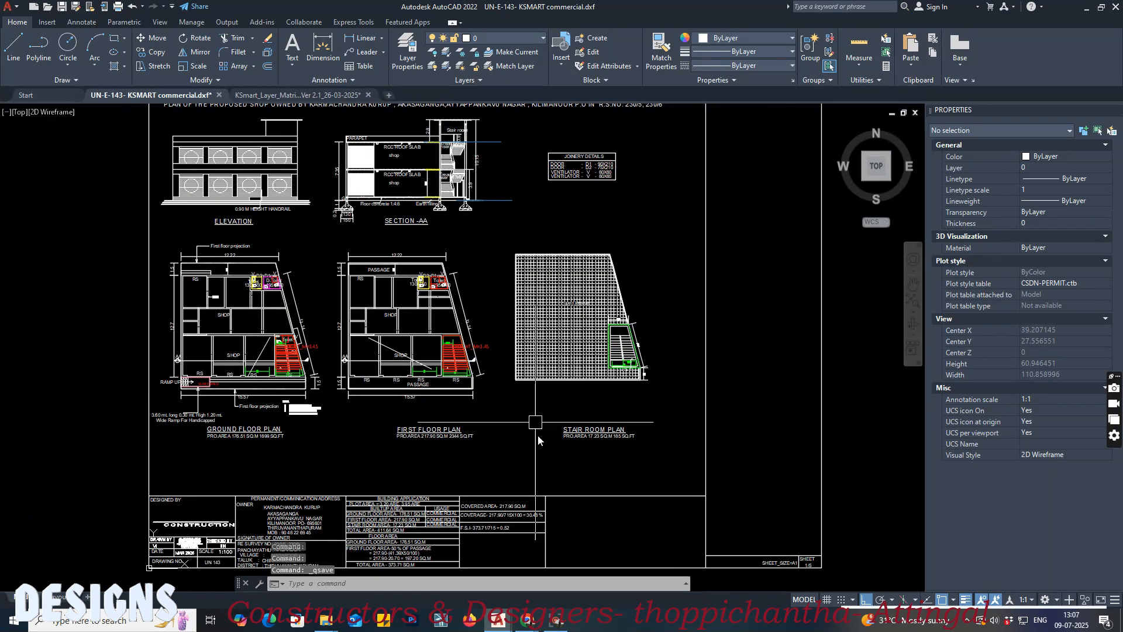
Step: Switch to the KSmart scrutiny page in the browser and close the earlier EDCR report
mouse_move(528, 620)
left_click(484, 589)
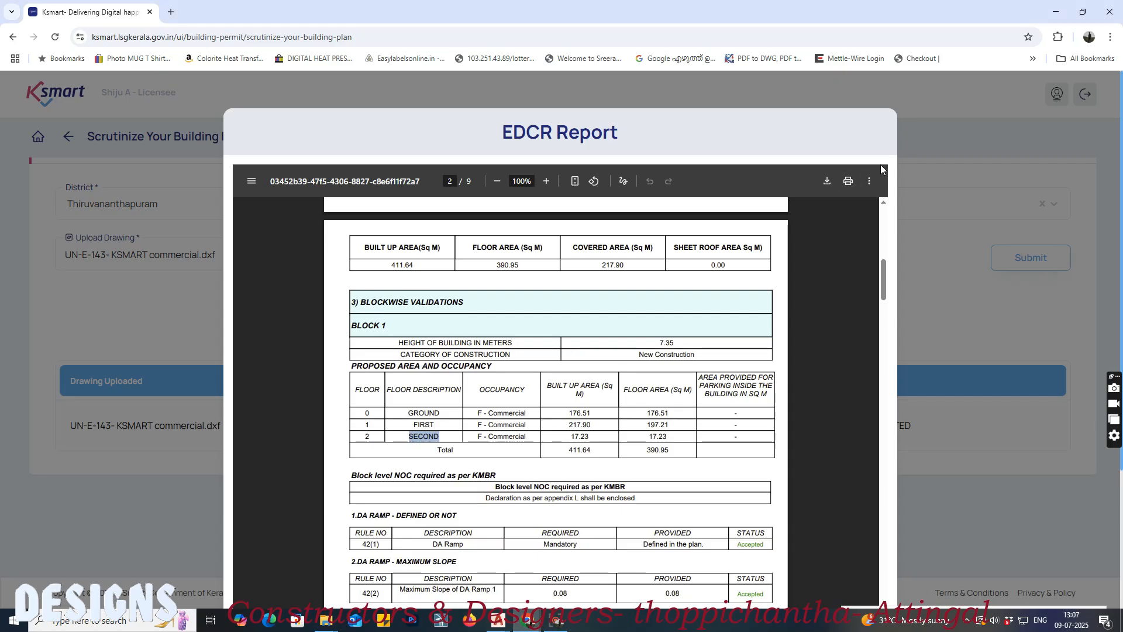
scroll(907, 354, "down", 3)
left_click(851, 549)
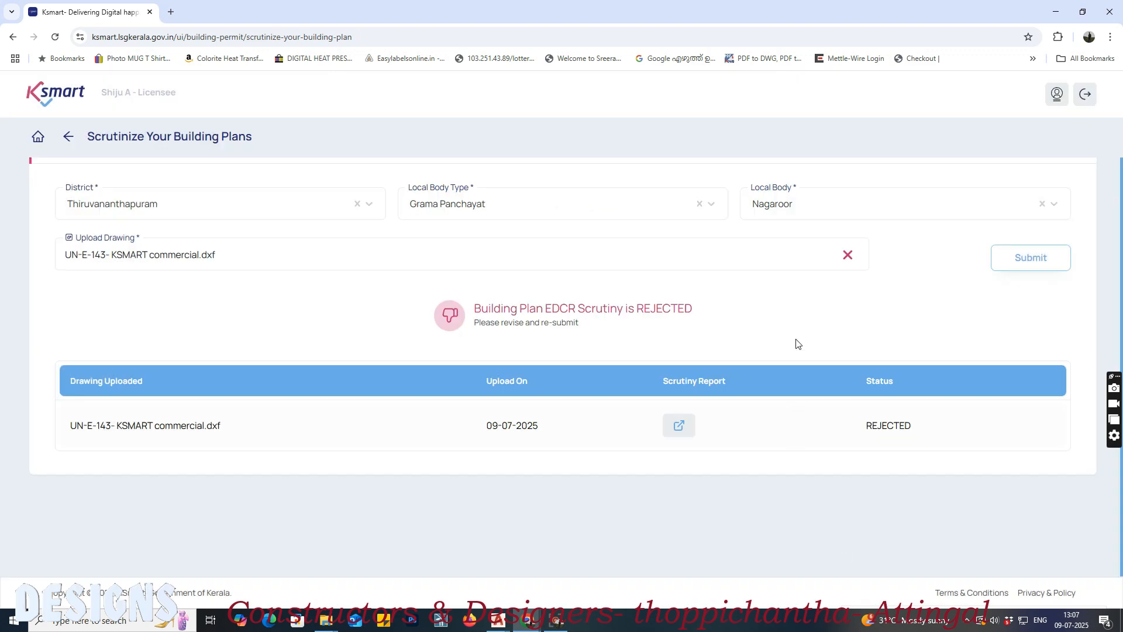
Step: Replace the uploaded drawing with UN-E-143- KSMART commercial.dxf and submit it for scrutiny, completing the robot verification
left_click(851, 255)
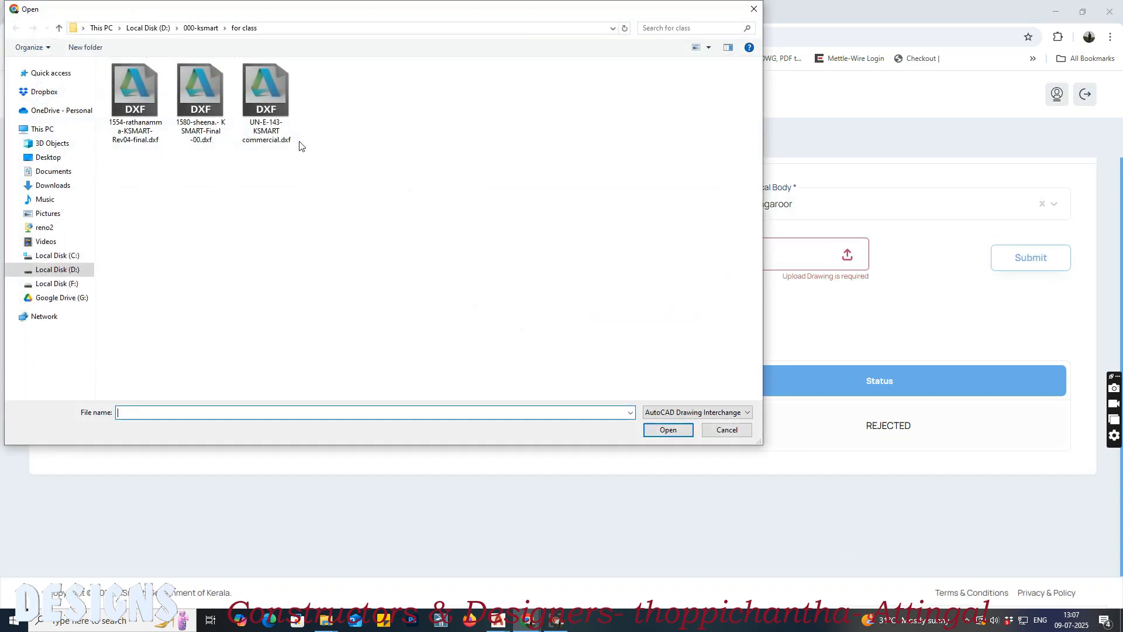
left_click(266, 97)
left_click(668, 430)
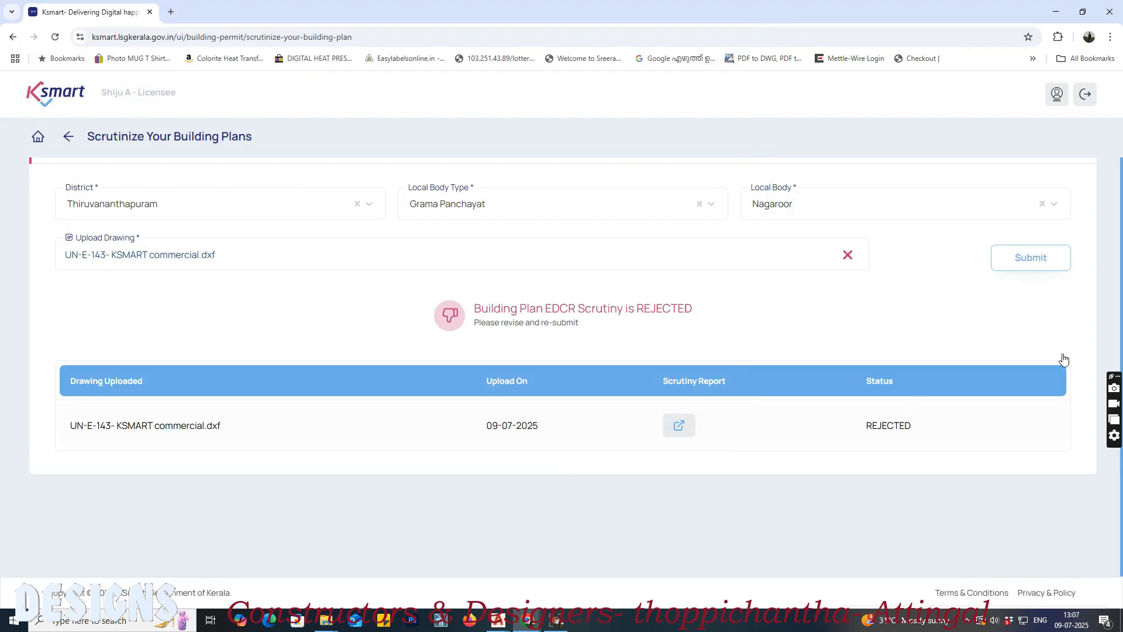
left_click(1040, 259)
left_click(603, 451)
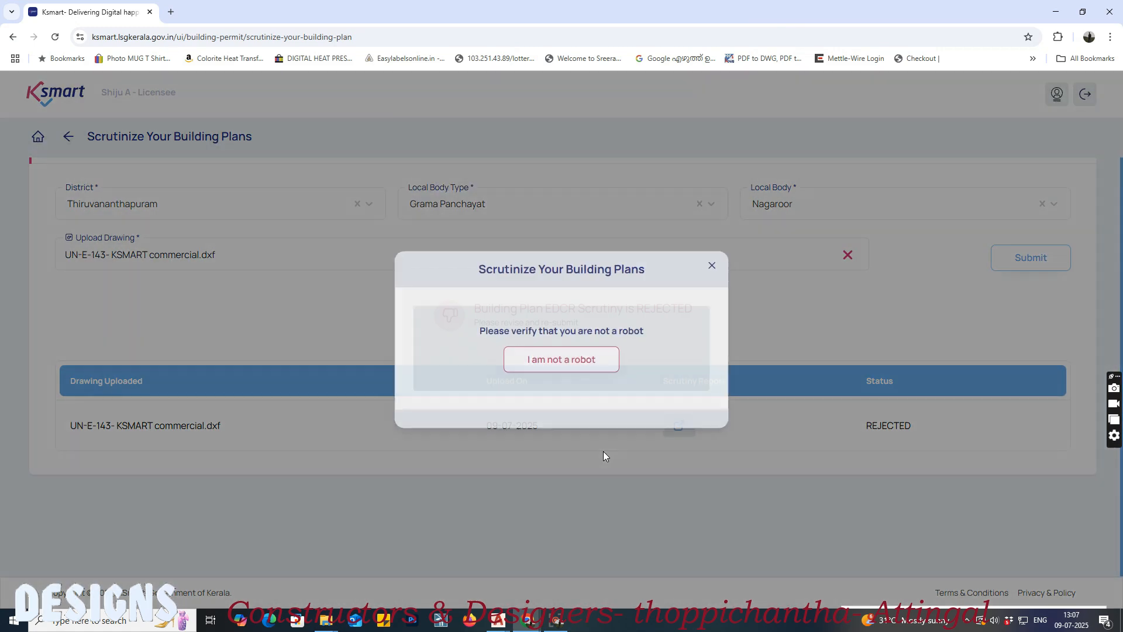
left_click(563, 356)
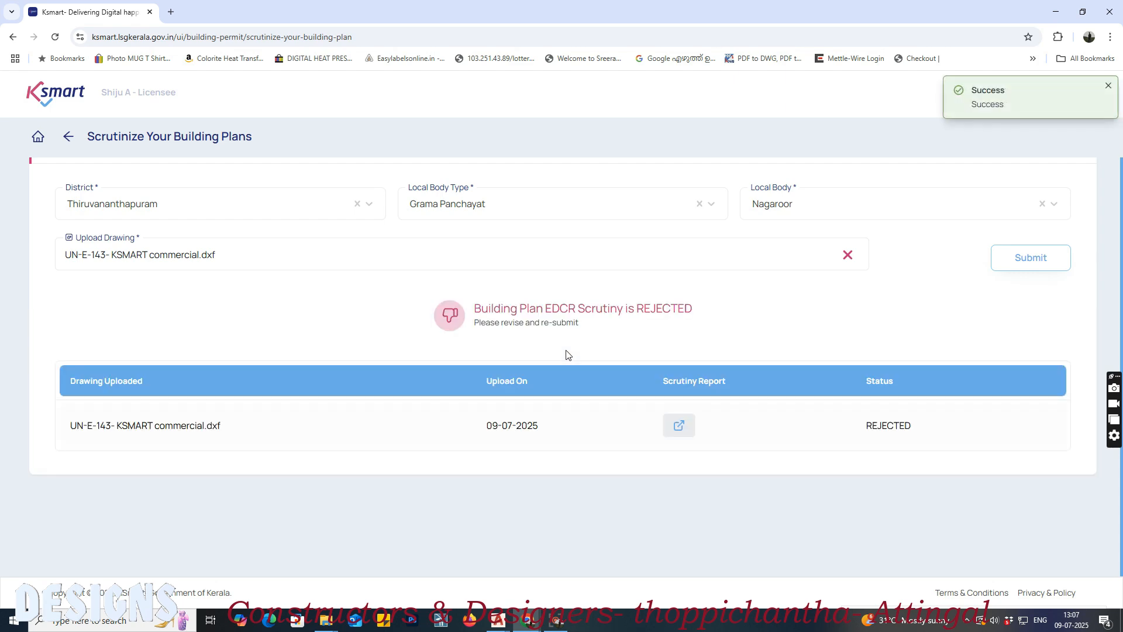
Step: Open the new EDCR scrutiny report and read its errors row
left_click(690, 426)
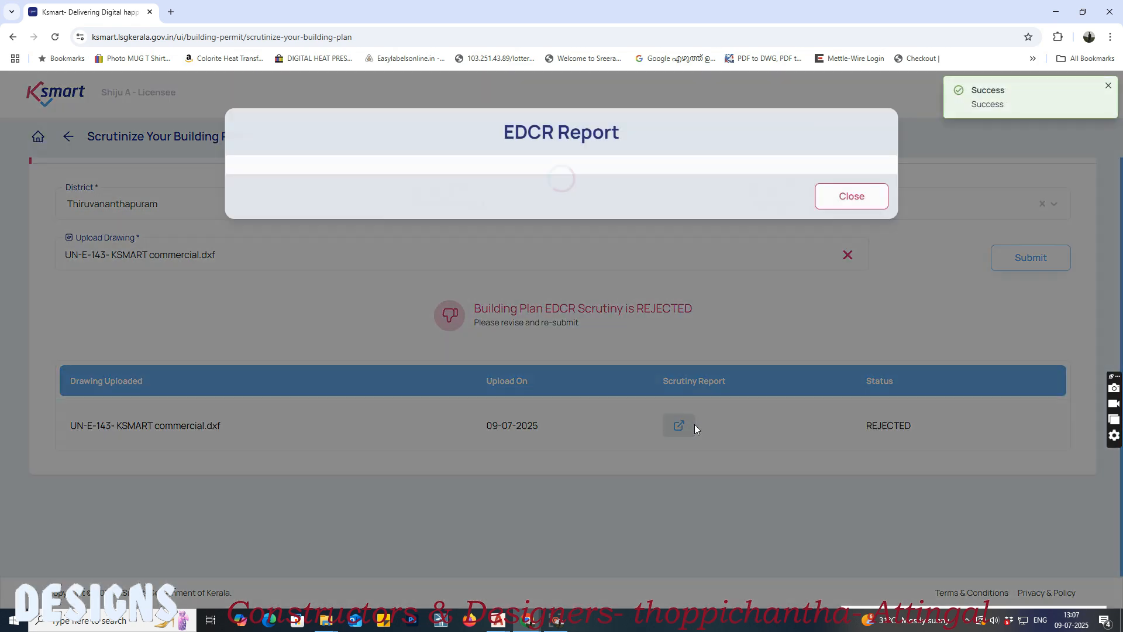
scroll(697, 427, "down", 4)
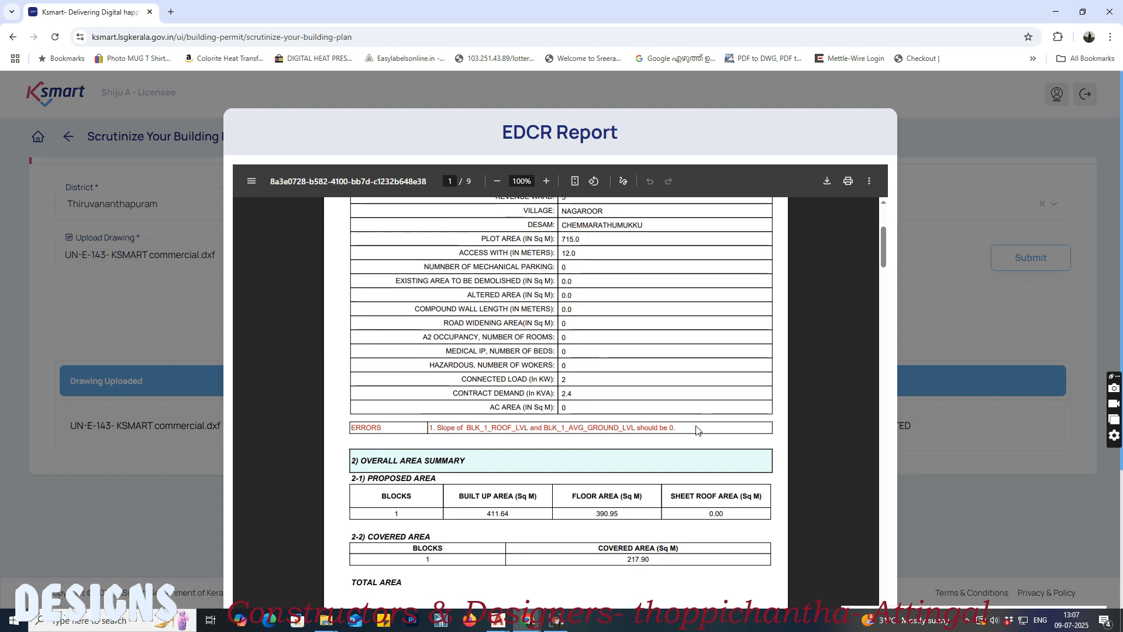
left_click_drag(438, 431, 700, 431)
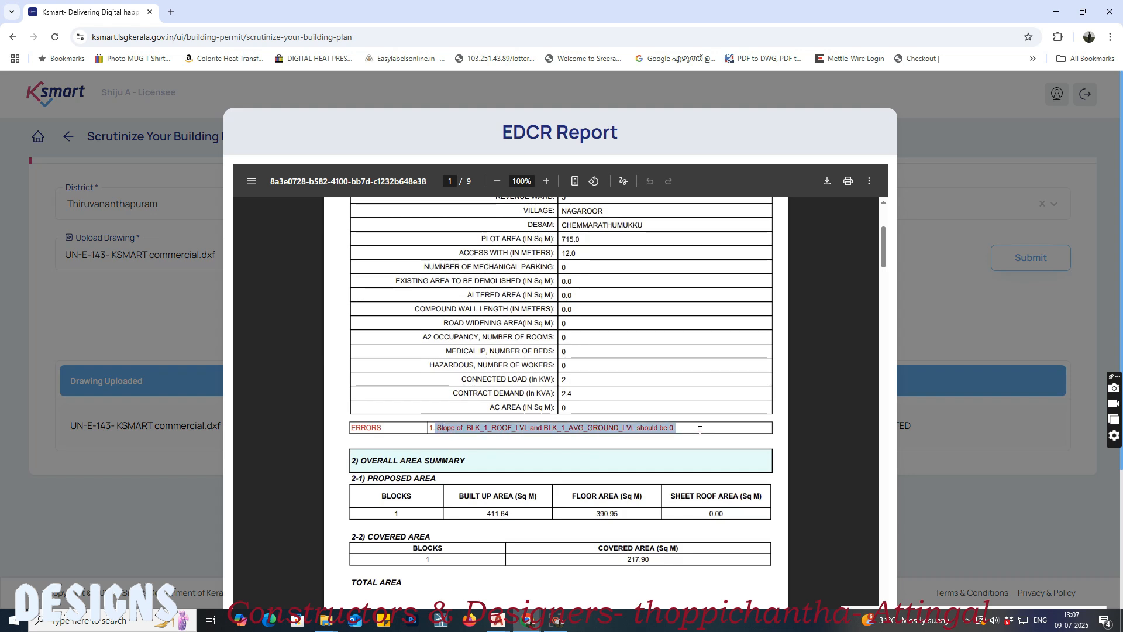
Step: Examine the report's blockwise and plot level validations through to the applicant's declarations
scroll(697, 435, "down", 15)
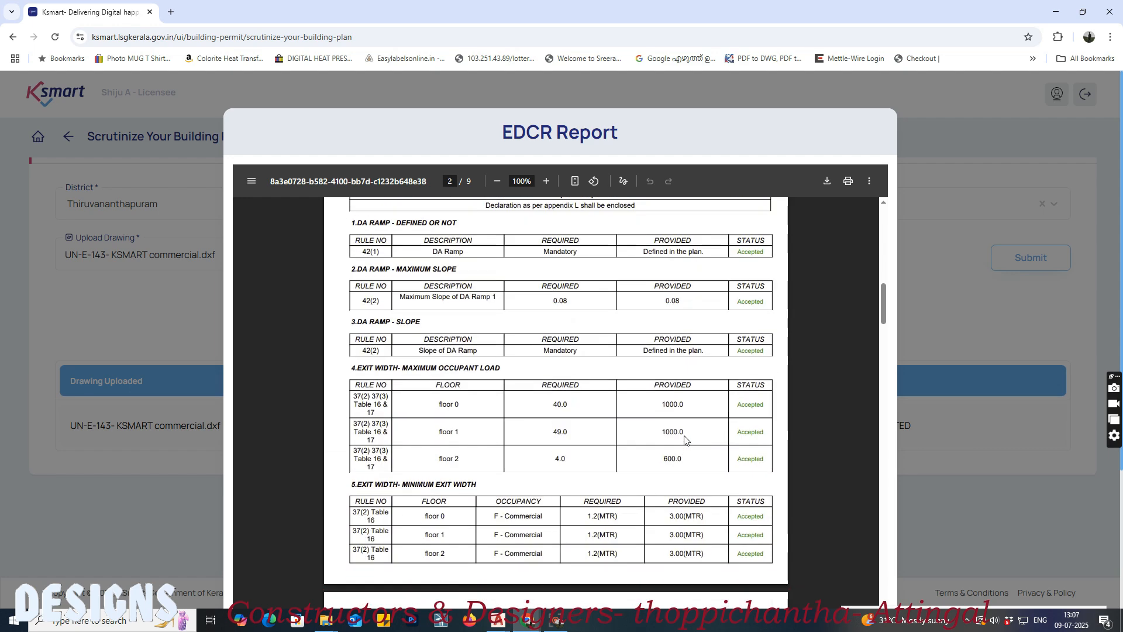
scroll(687, 436, "down", 12)
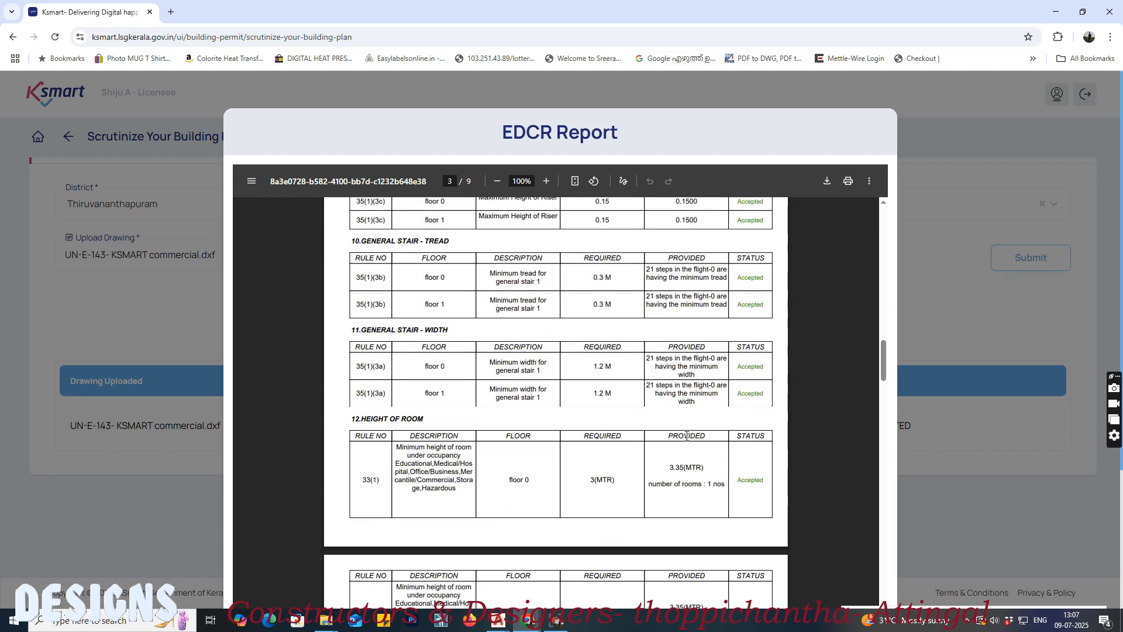
scroll(687, 436, "down", 10)
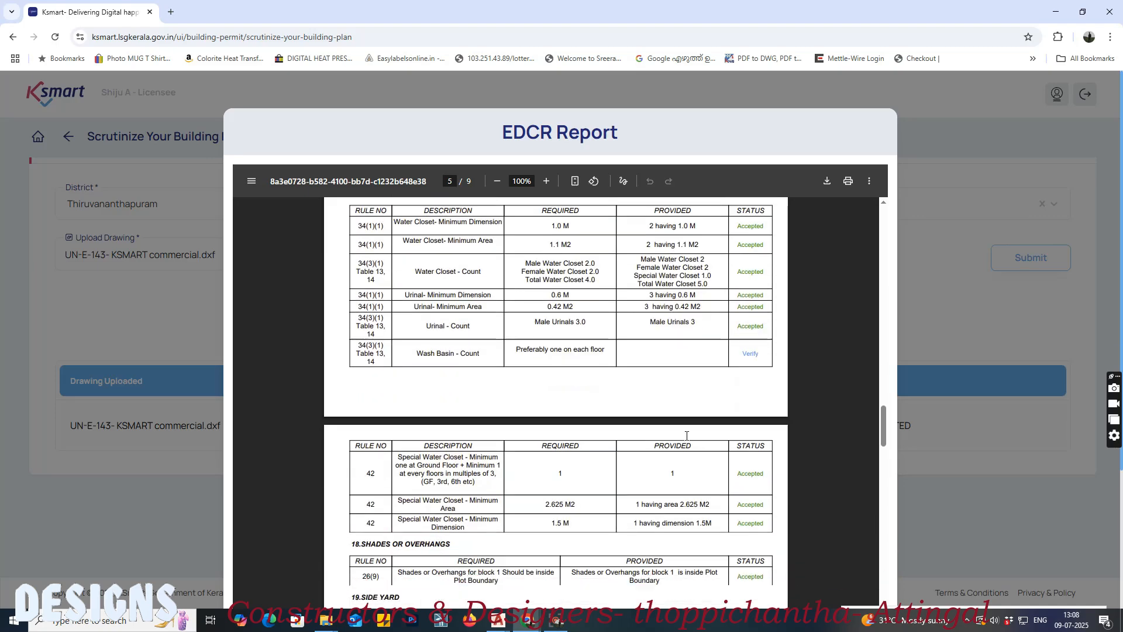
scroll(687, 436, "down", 4)
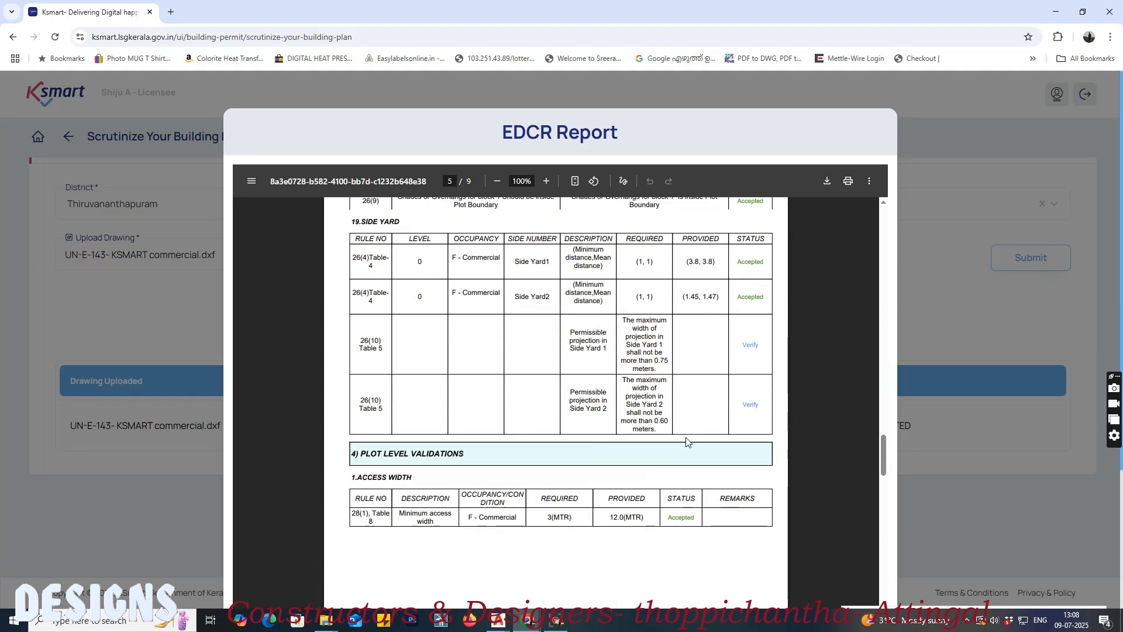
scroll(687, 442, "down", 12)
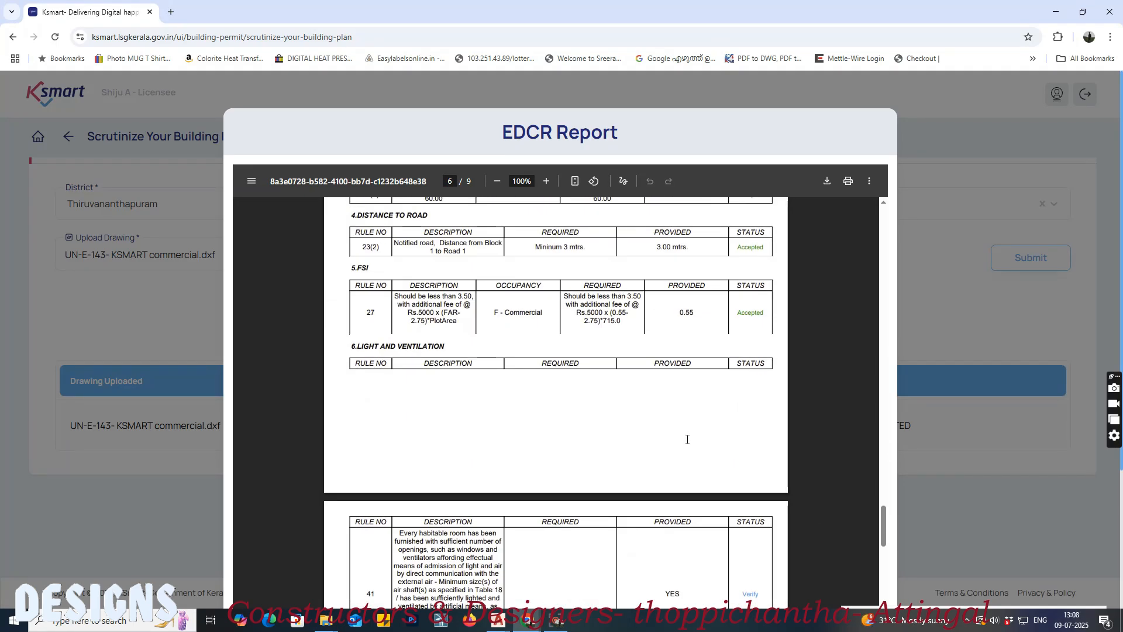
scroll(687, 439, "down", 5)
scroll(688, 439, "down", 13)
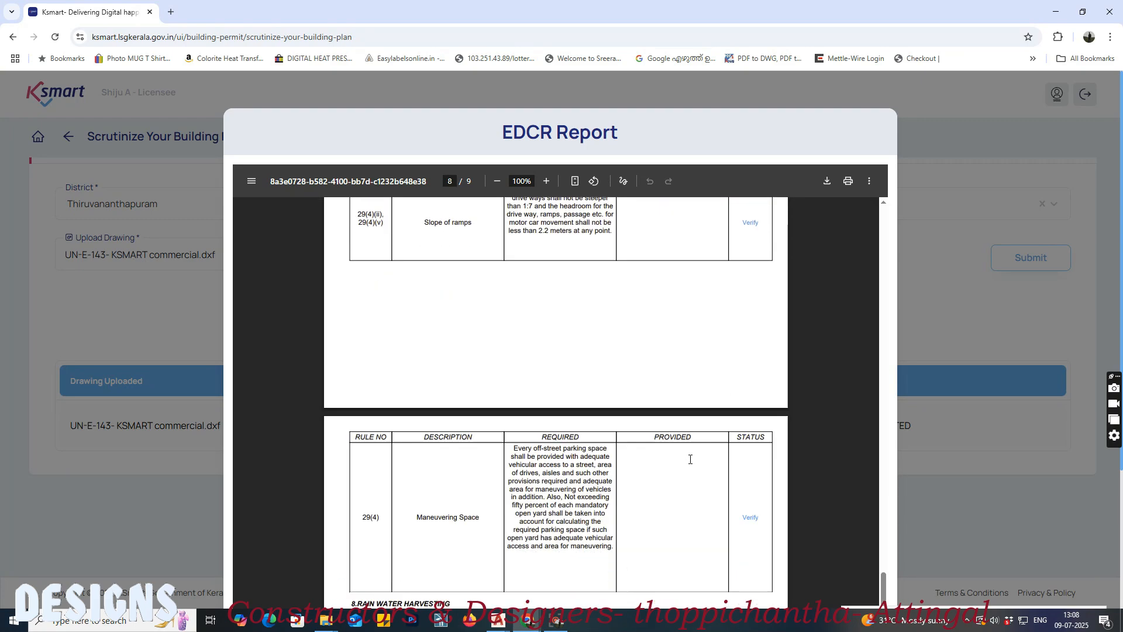
scroll(692, 458, "down", 7)
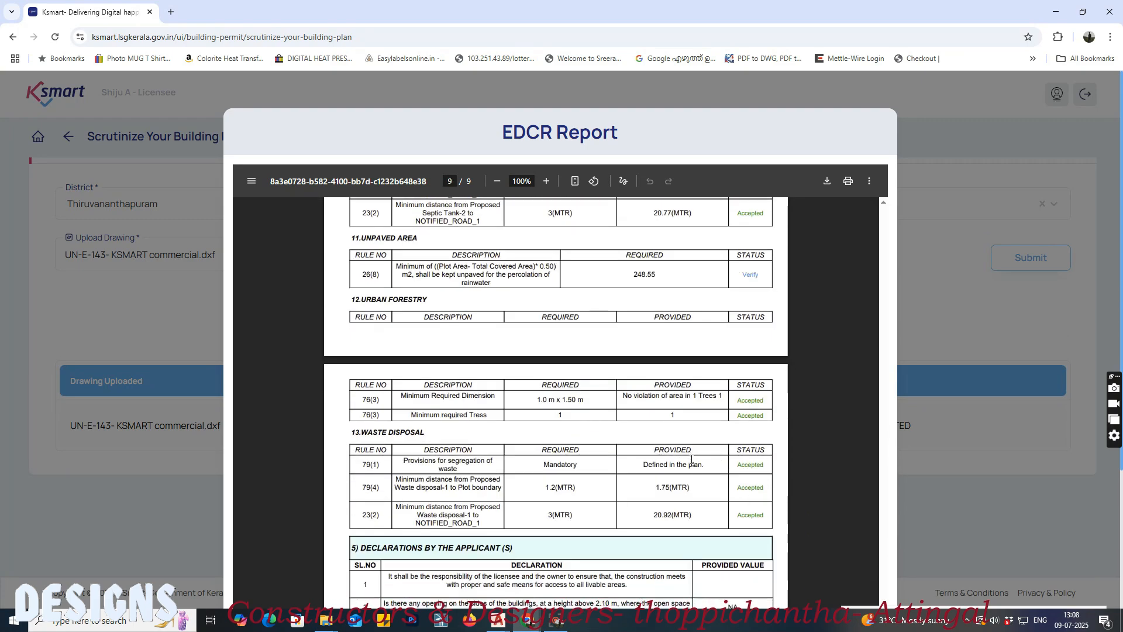
Step: Review the floor descriptions in the proposed area and occupancy table, and reread the report's errors row
scroll(694, 456, "up", 20)
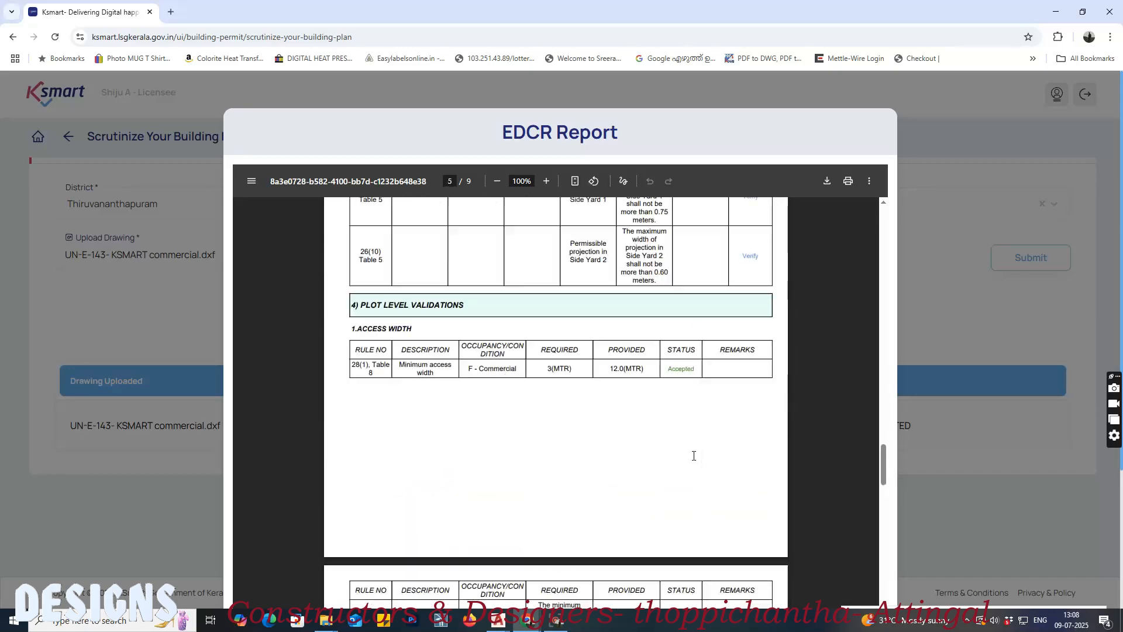
scroll(690, 456, "up", 20)
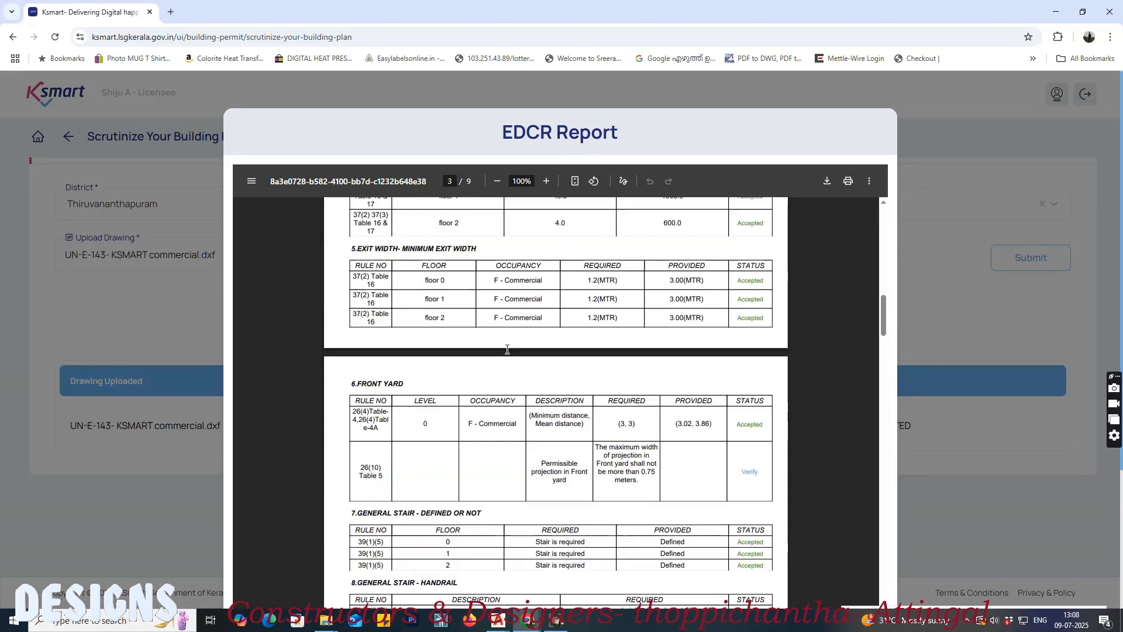
scroll(507, 349, "up", 5)
scroll(488, 359, "down", 4)
scroll(484, 365, "down", 2)
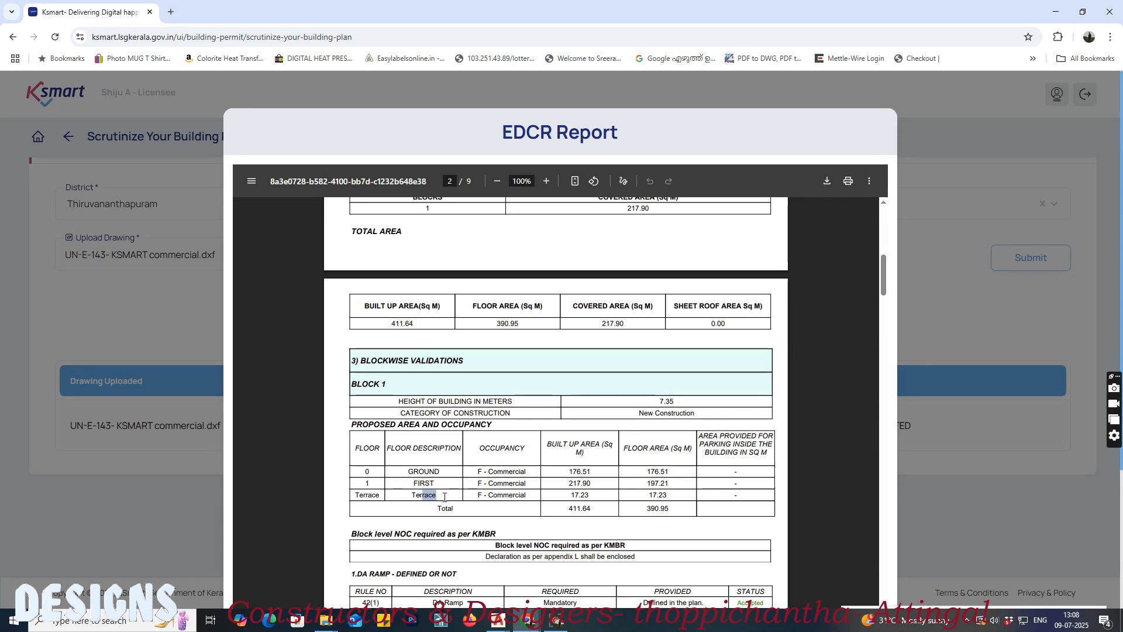
scroll(463, 497, "up", 5)
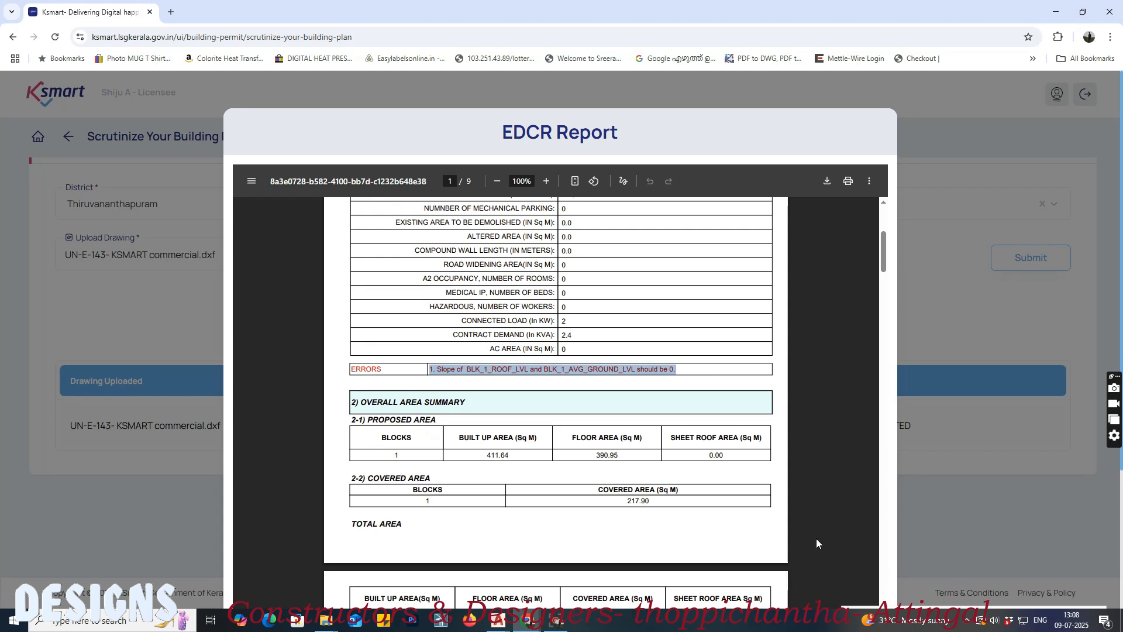
Step: Switch back to the AutoCAD drawing and delete the yellow level line at the ground floor surface in Section AA
mouse_move(532, 627)
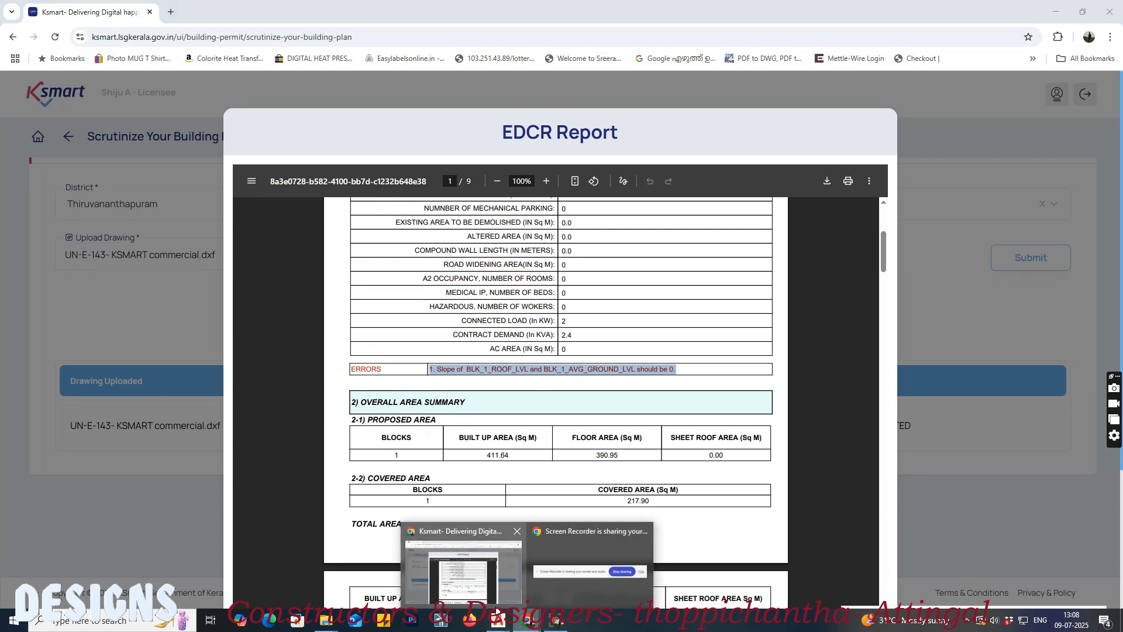
mouse_move(497, 625)
left_click(456, 577)
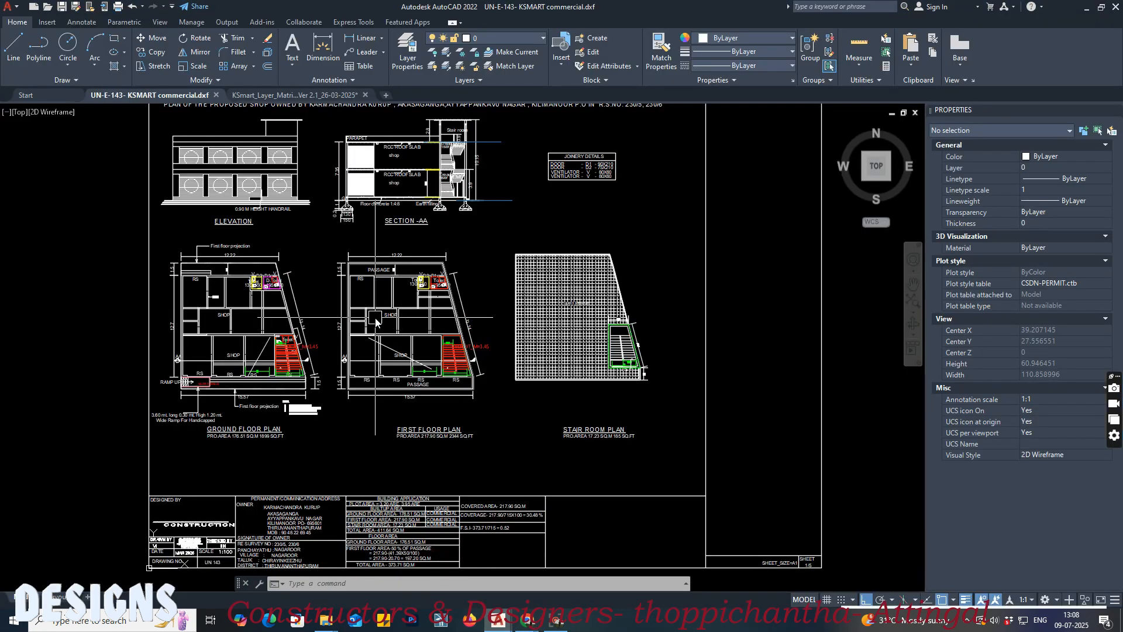
scroll(435, 175, "up", 12)
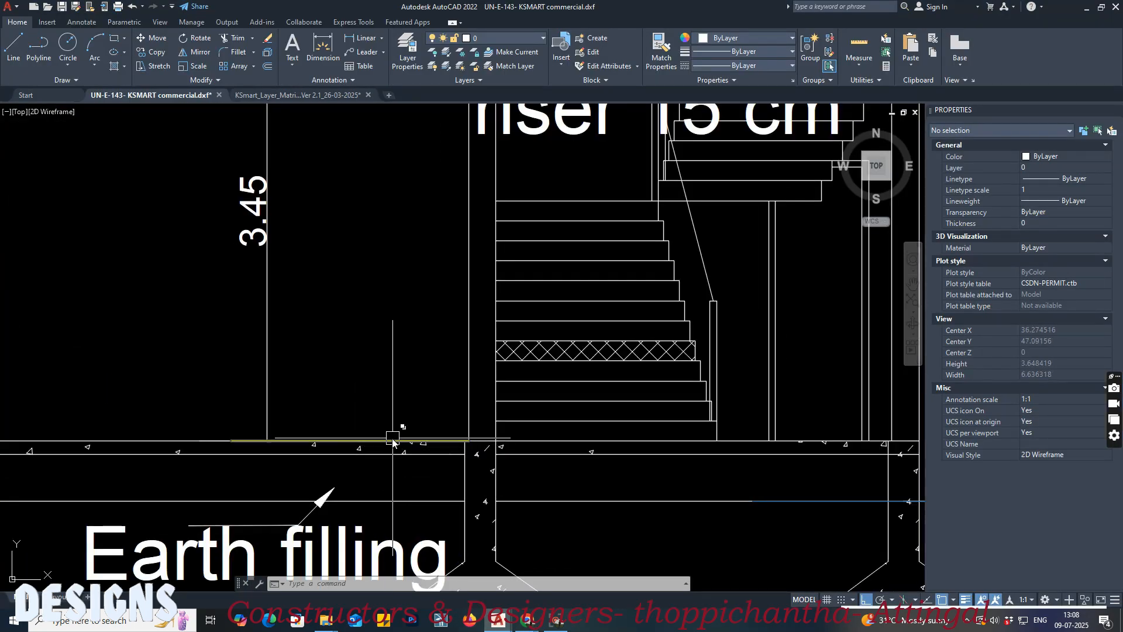
left_click(393, 441)
key("Delete")
Step: Delete the two yellow level lines along the top and underside of the slab above the ground floor in Section AA
middle_click_drag(397, 276, 462, 564)
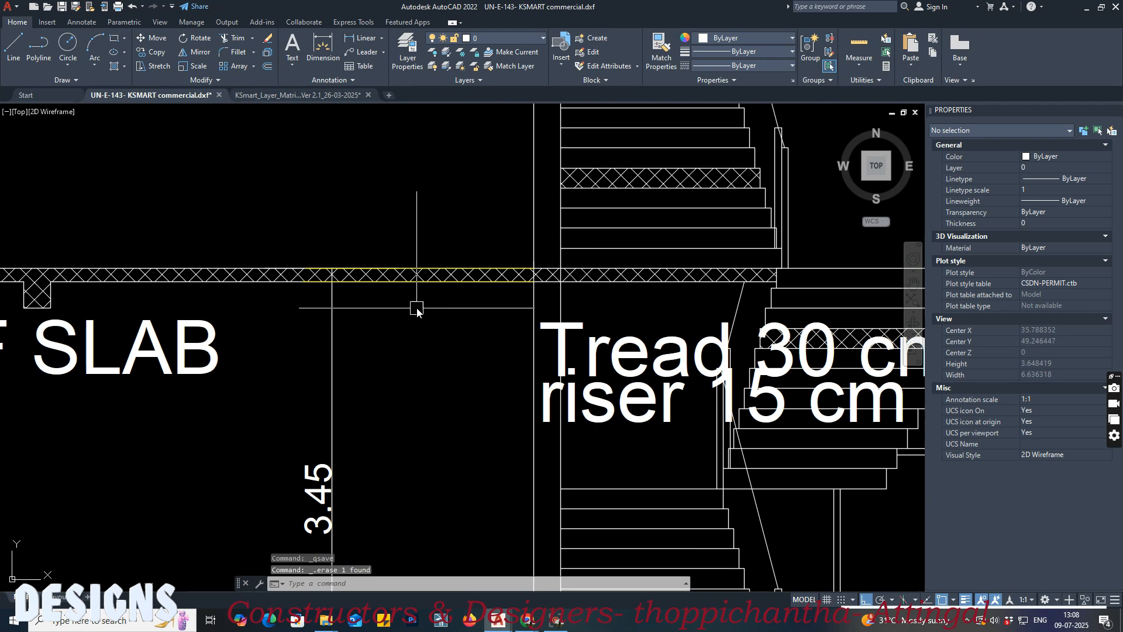
left_click(411, 282)
key("Delete")
left_click(399, 264)
key("Delete")
scroll(430, 351, "down", 4)
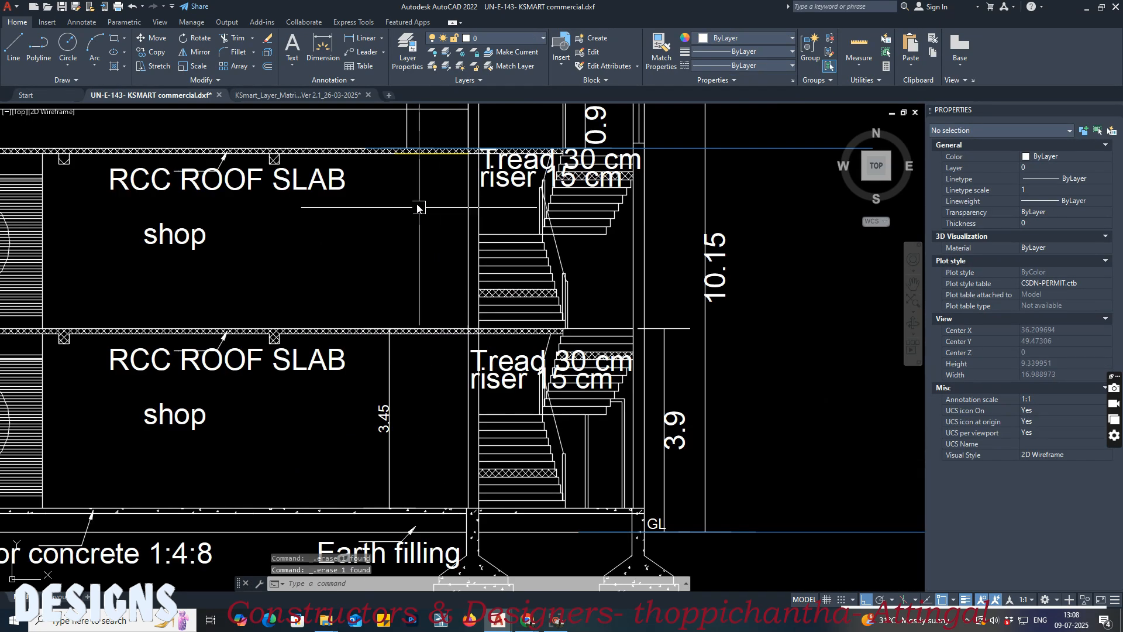
Step: Delete the coloured level lines along the upper roof slab in Section AA
scroll(430, 164, "up", 4)
left_click(430, 136)
key("Delete")
middle_click_drag(431, 135, 431, 243)
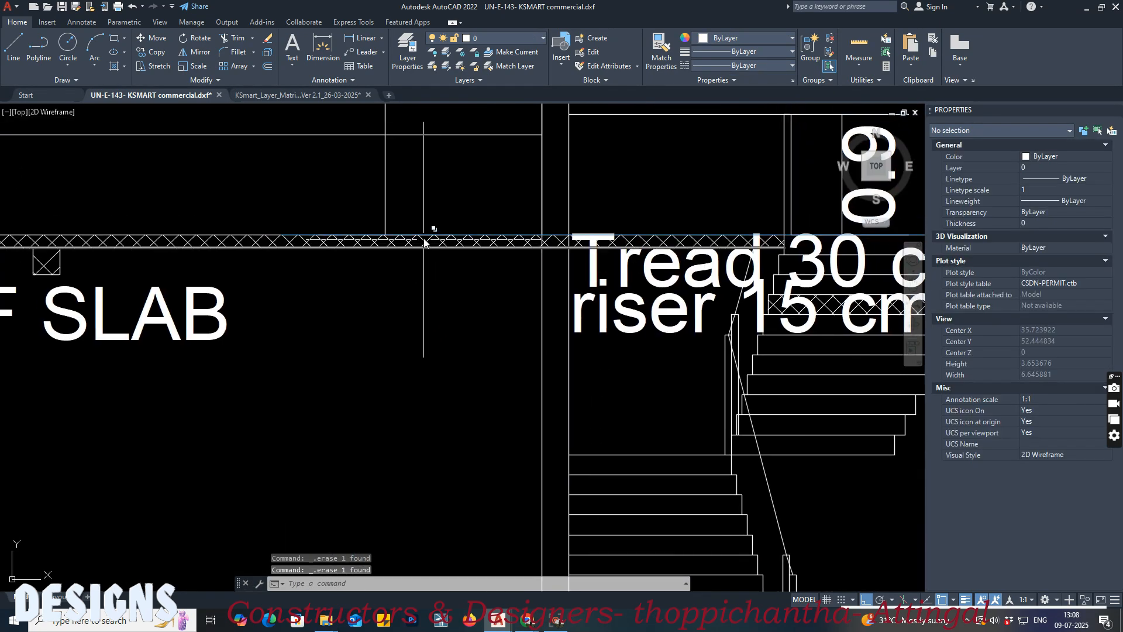
Step: Delete the blue ground level line at the GL mark of Section AA and save the drawing
scroll(421, 236, "down", 4)
middle_click_drag(729, 549, 654, 349)
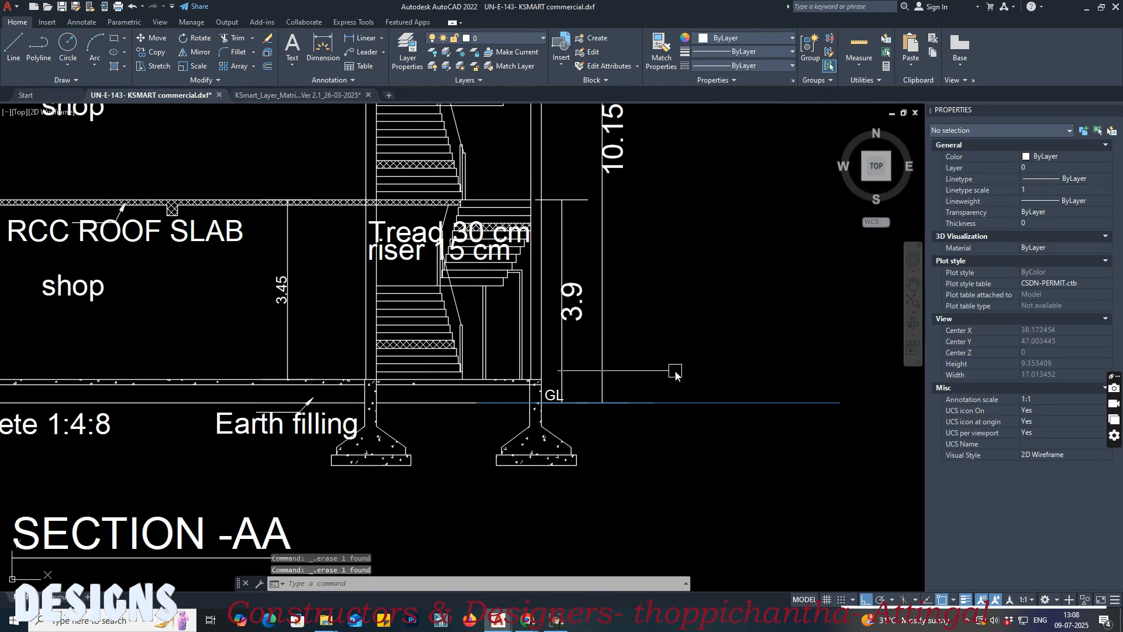
left_click(696, 411)
left_click(692, 395)
key("Delete")
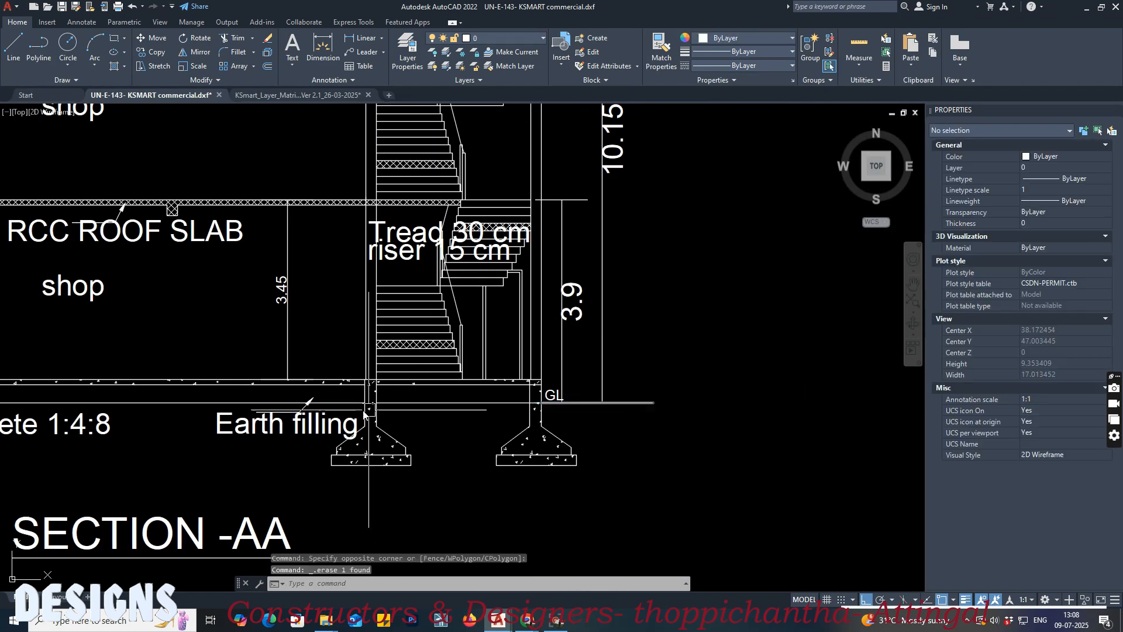
middle_click_drag(337, 415, 613, 433)
key("ctrl+s")
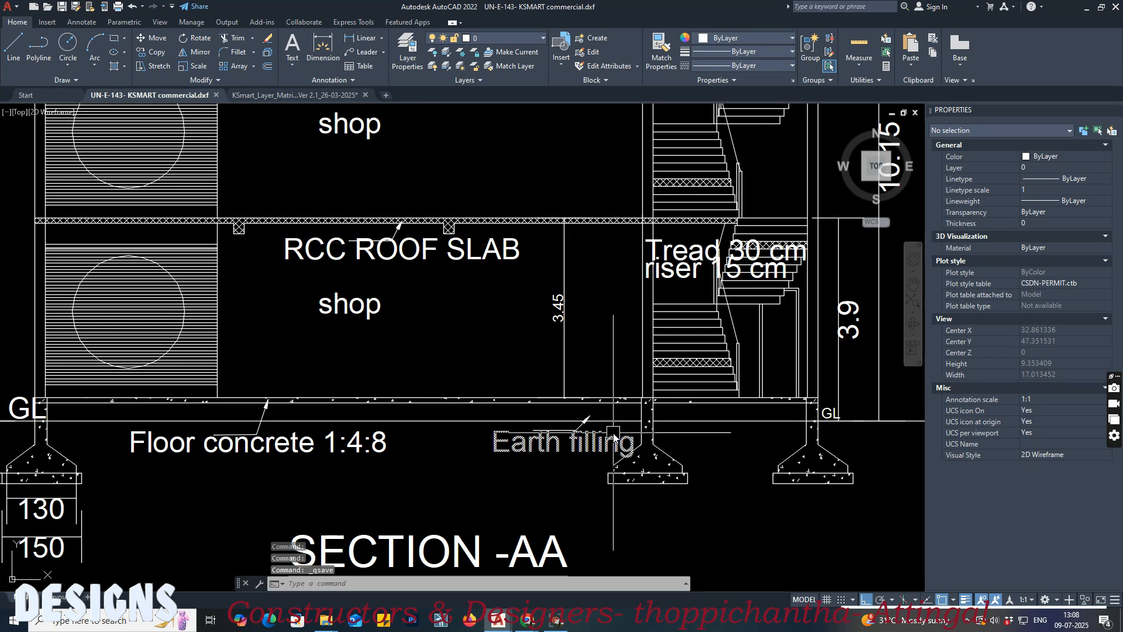
Step: Purge all unused items, including the empty level layers, from the commercial building drawing and save it
scroll(611, 435, "down", 2)
type("pu")
key("Return")
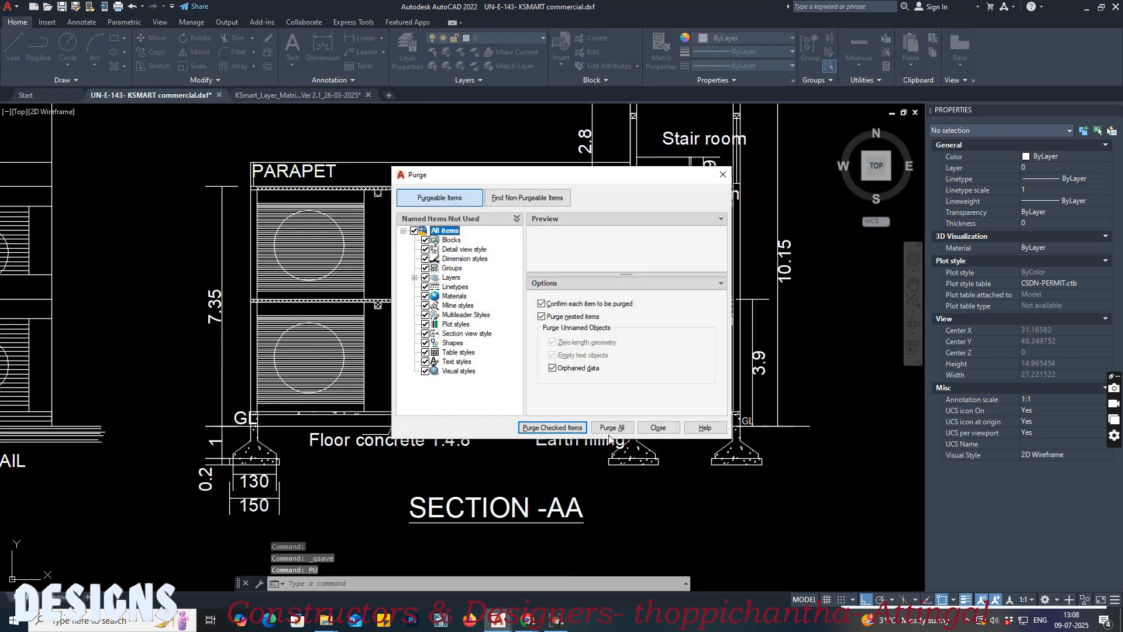
left_click(610, 430)
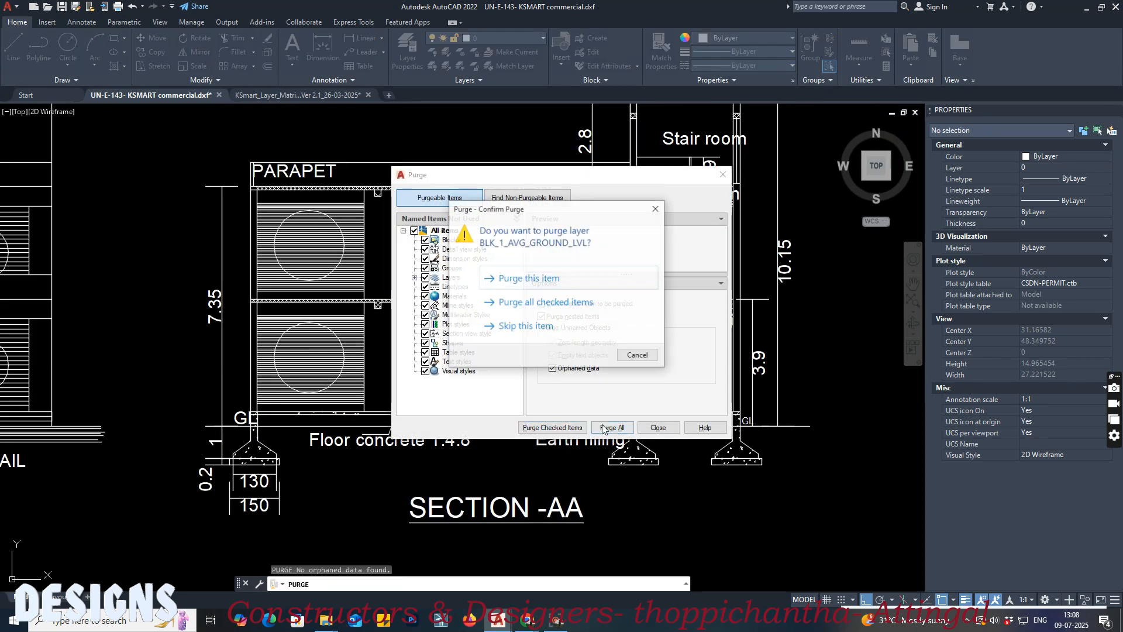
left_click(556, 301)
left_click(656, 430)
middle_click_drag(733, 460, 522, 493)
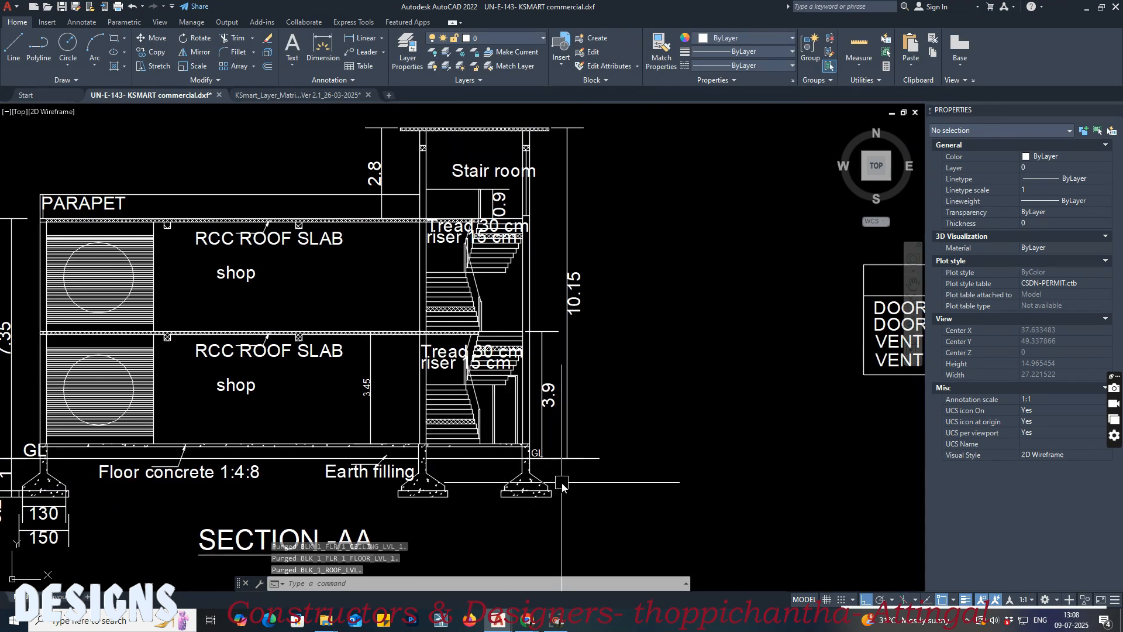
key("ctrl+s")
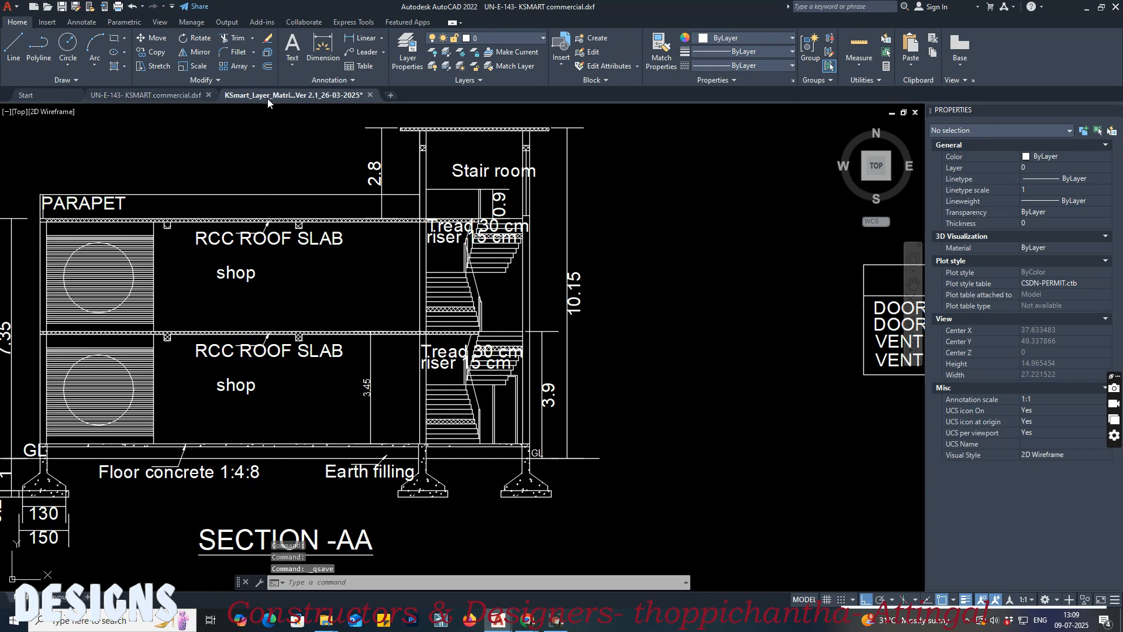
Step: Switch to the layer matrix drawing and examine the average ground level and roof level layer templates for sections
left_click(289, 94)
scroll(473, 355, "down", 3)
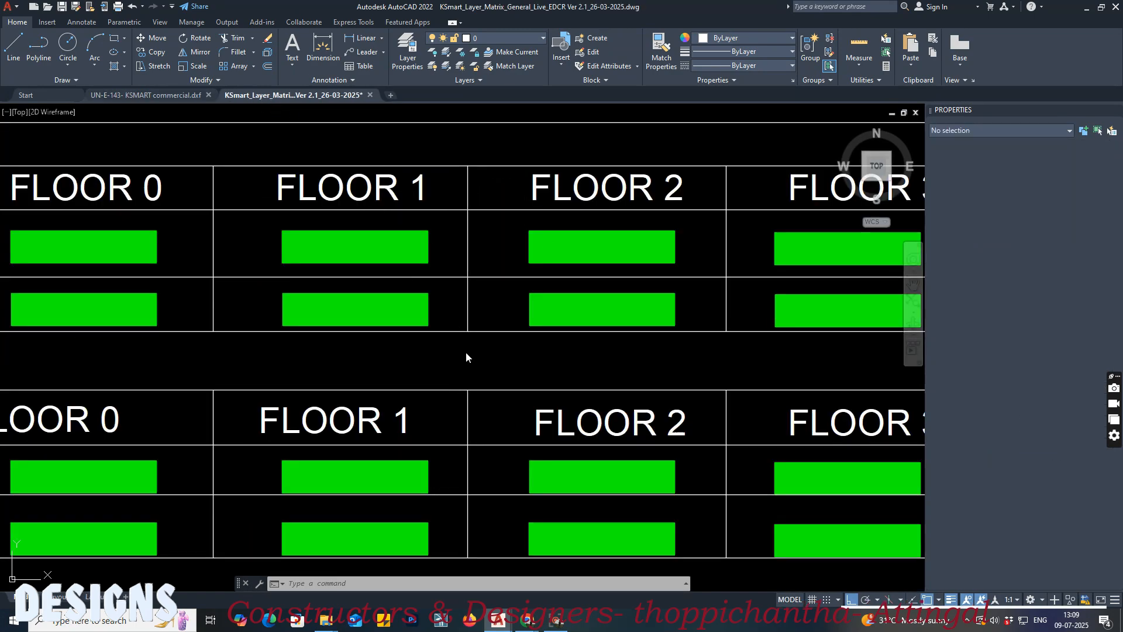
left_click(468, 354)
scroll(527, 346, "down", 7)
scroll(468, 342, "down", 12)
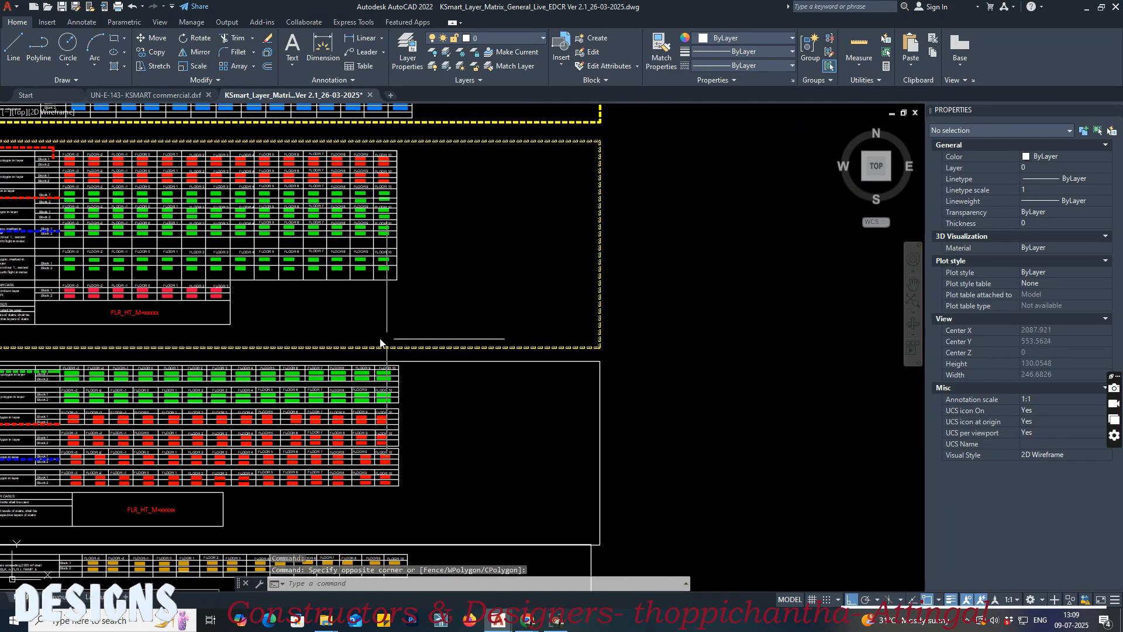
middle_click_drag(441, 339, 546, 513)
scroll(542, 234, "up", 13)
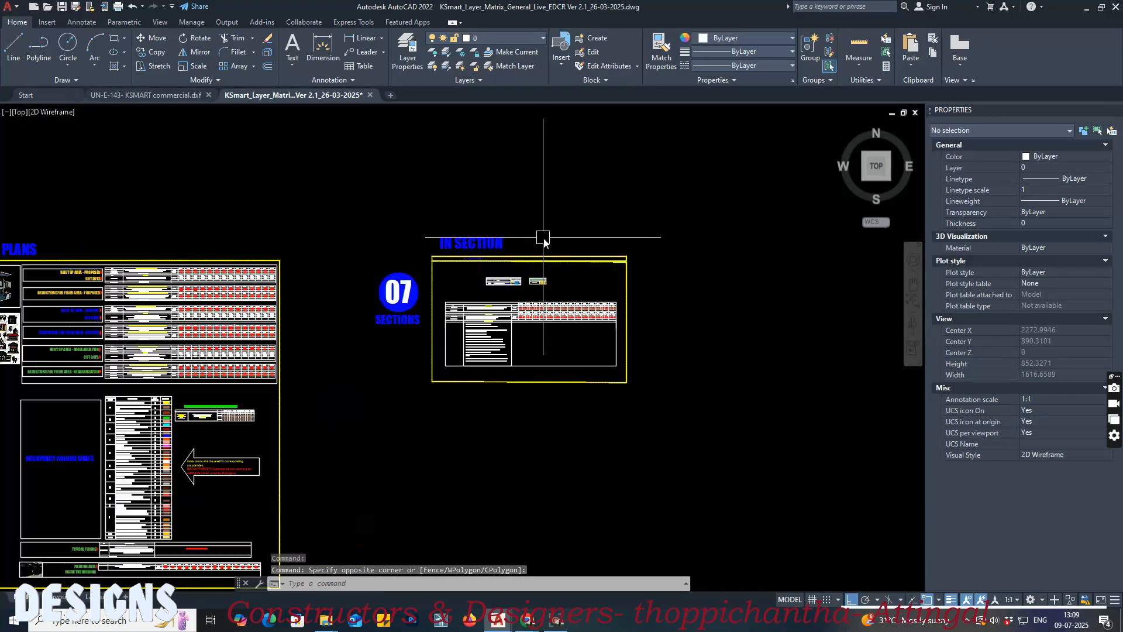
middle_click_drag(399, 393, 550, 267)
scroll(558, 264, "down", 2)
mouse_move(480, 281)
middle_mouse_down()
mouse_move(582, 276)
mouse_move(534, 269)
middle_mouse_up()
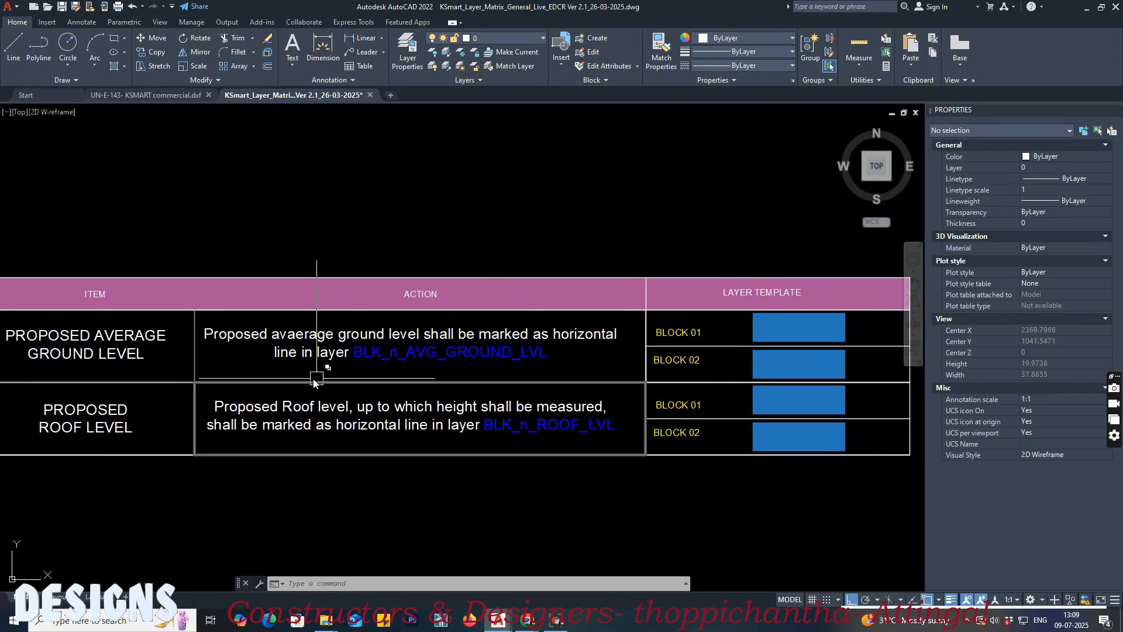
Step: Return to the commercial building drawing and draw a horizontal ground level line at the GL mark, extending beyond the stair in Section AA
left_click(147, 95)
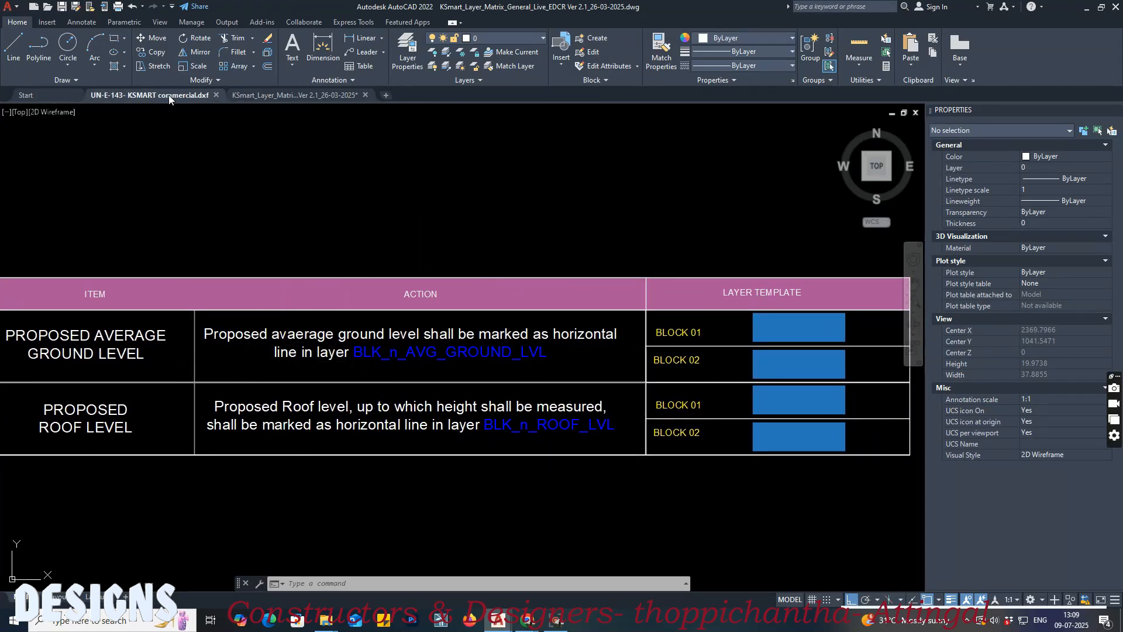
scroll(468, 477, "up", 5)
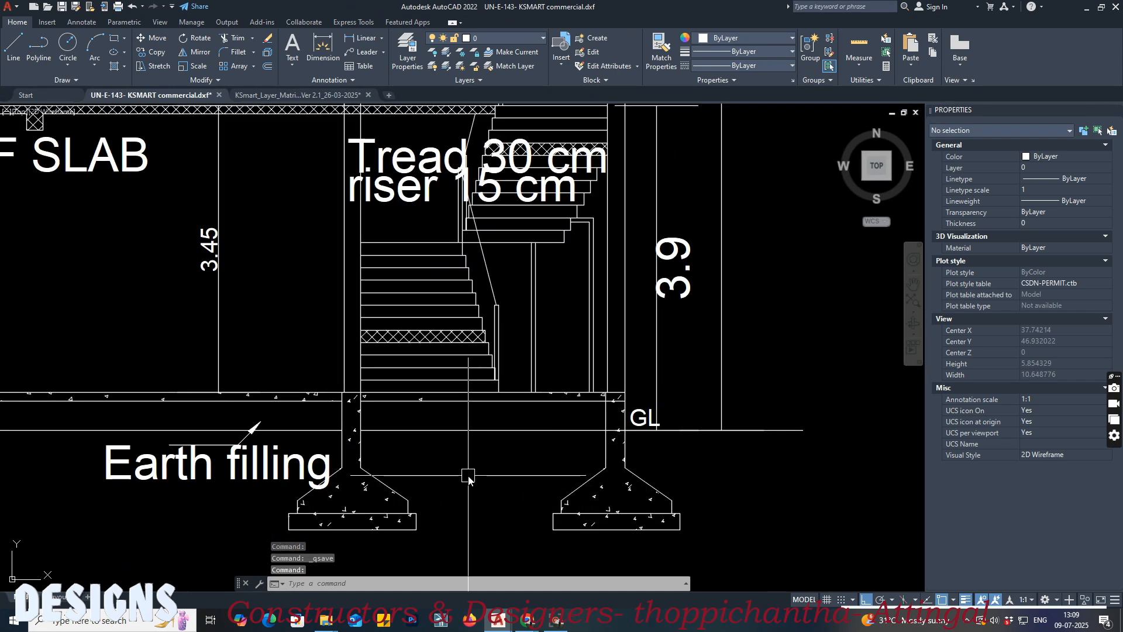
type("l")
key("Return")
middle_click_drag(362, 432, 268, 429)
left_click(892, 427)
key("Escape")
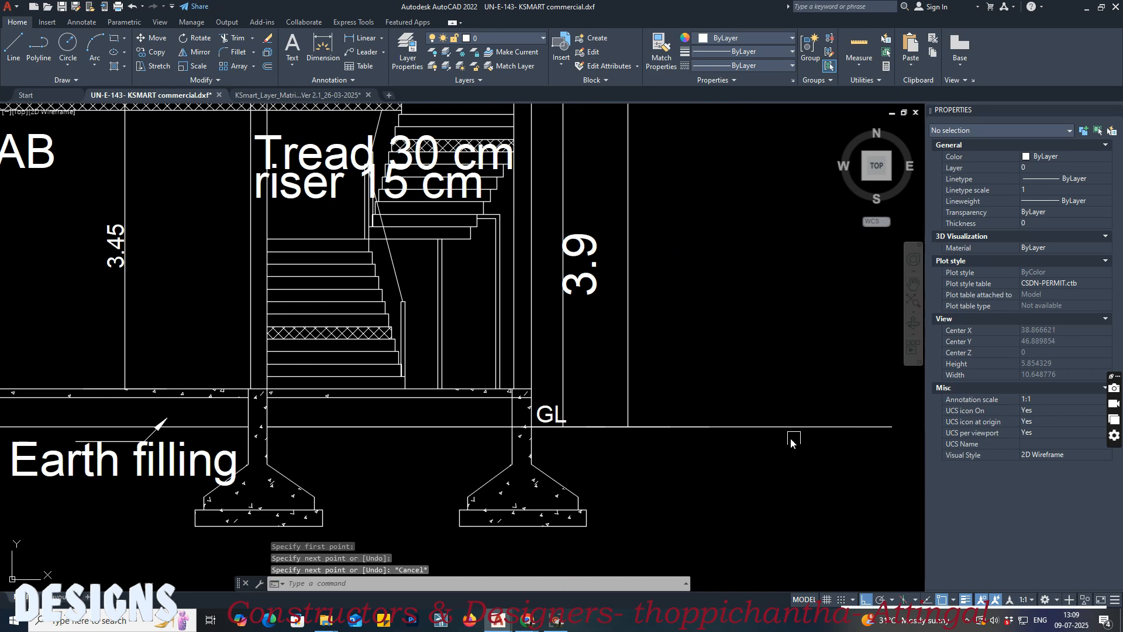
Step: Draw a horizontal roof level line from the stair wall along the top of the upper roof slab in Section AA
scroll(815, 444, "down", 5)
scroll(471, 201, "up", 12)
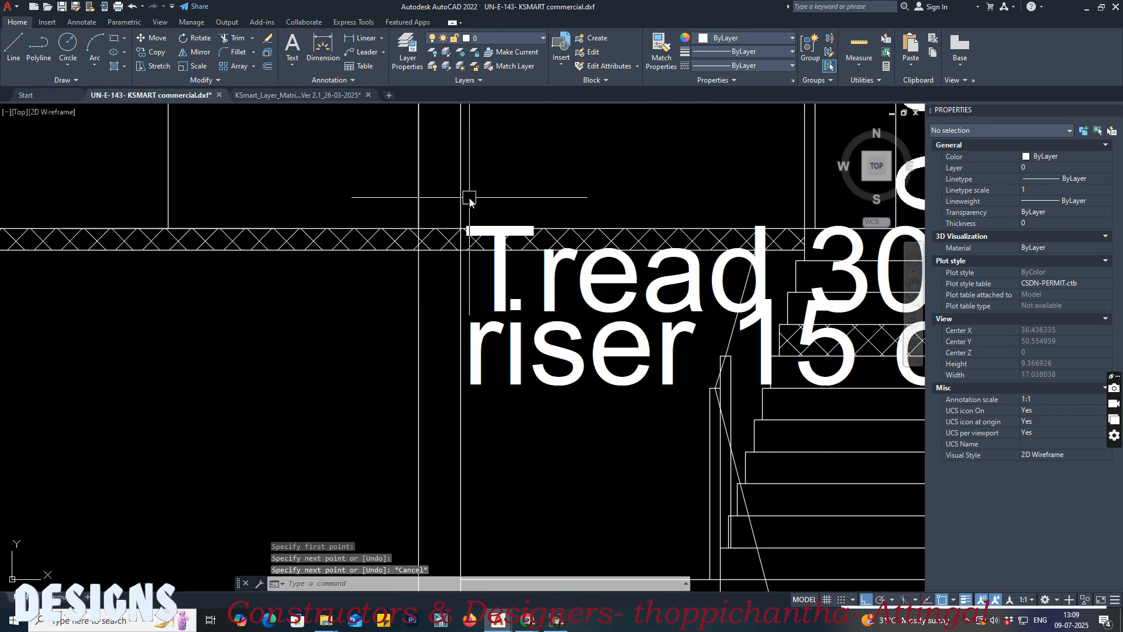
type("l")
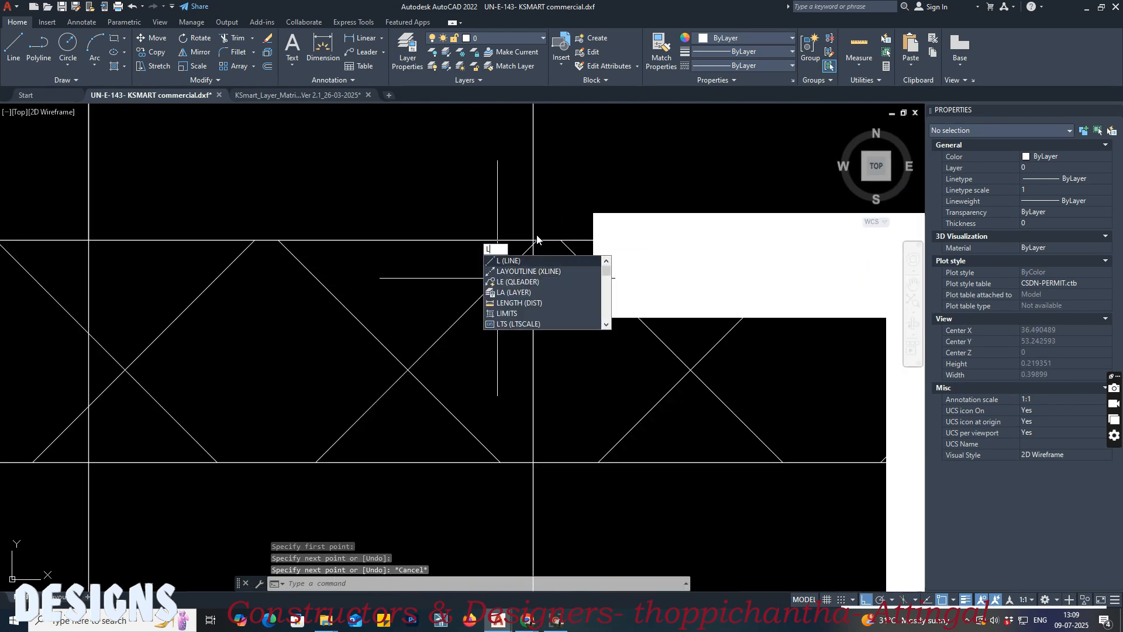
scroll(535, 235, "up", 4)
key("Return")
scroll(531, 255, "up", 4)
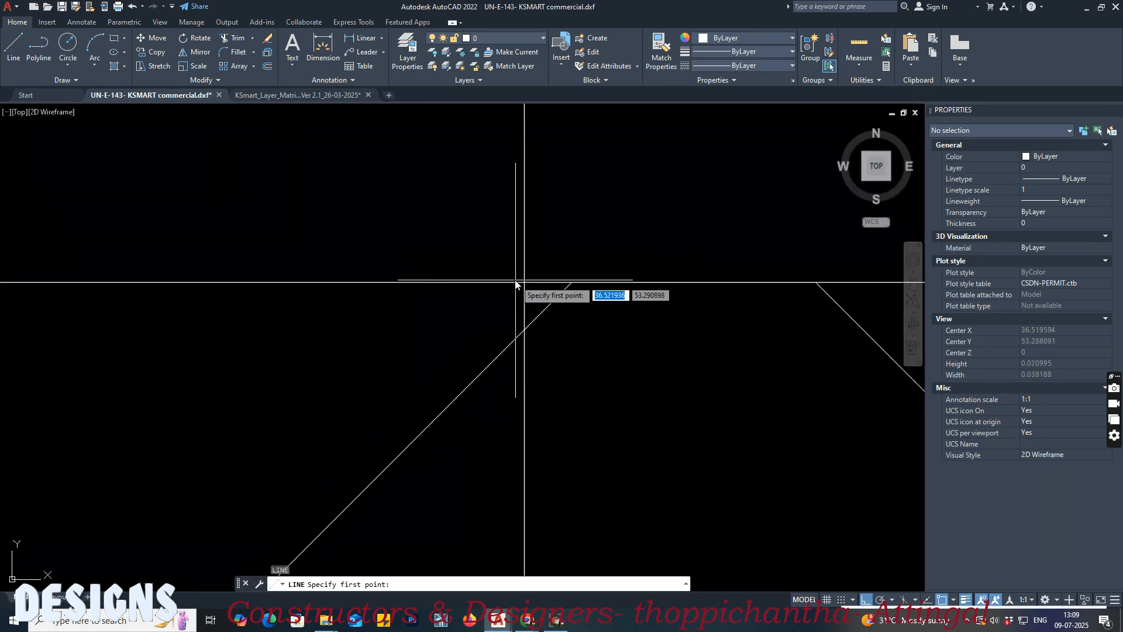
left_click(524, 282)
scroll(525, 282, "down", 2)
scroll(271, 281, "down", 6)
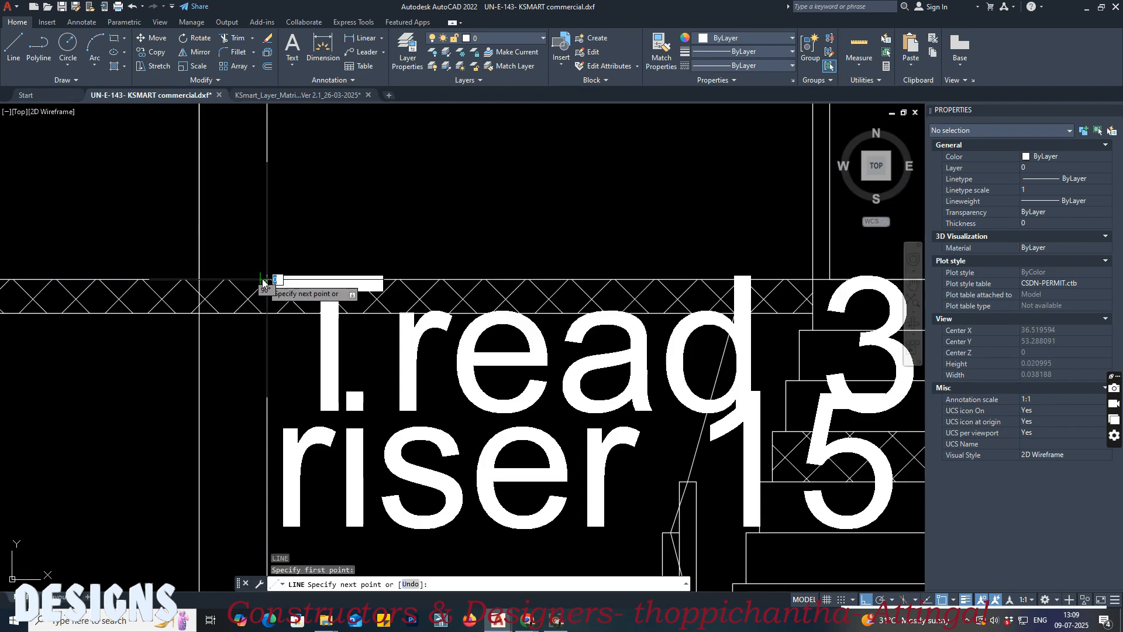
key("Escape")
scroll(682, 237, "down", 6)
Step: Match the GL line in Section AA to the matrix drawing's Block 01 average ground level template
left_click(342, 95)
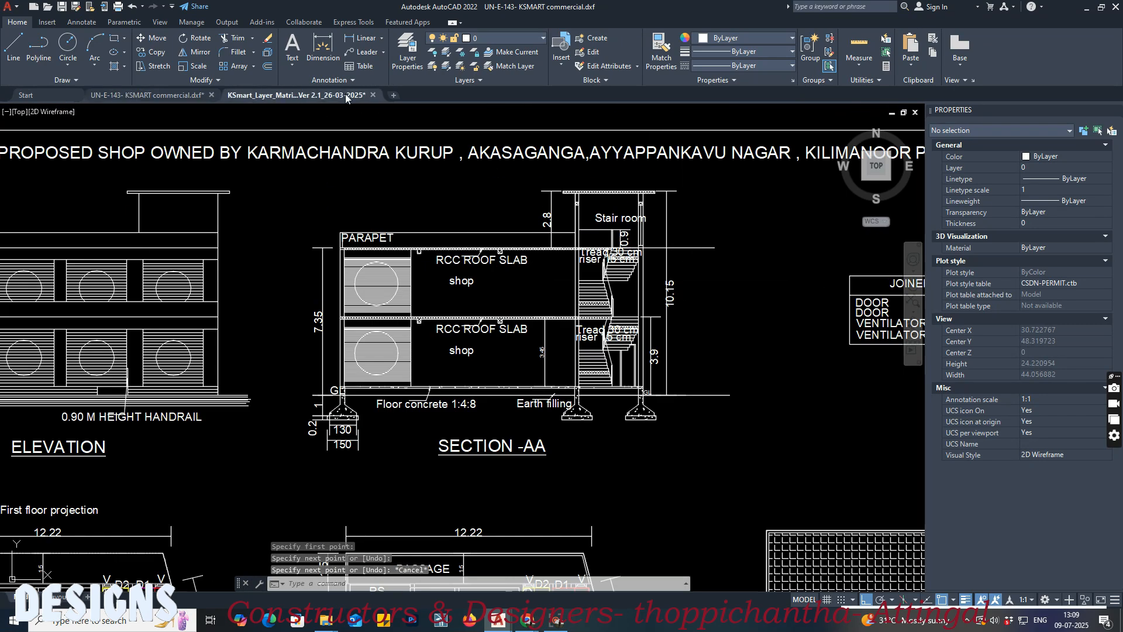
left_click(695, 252)
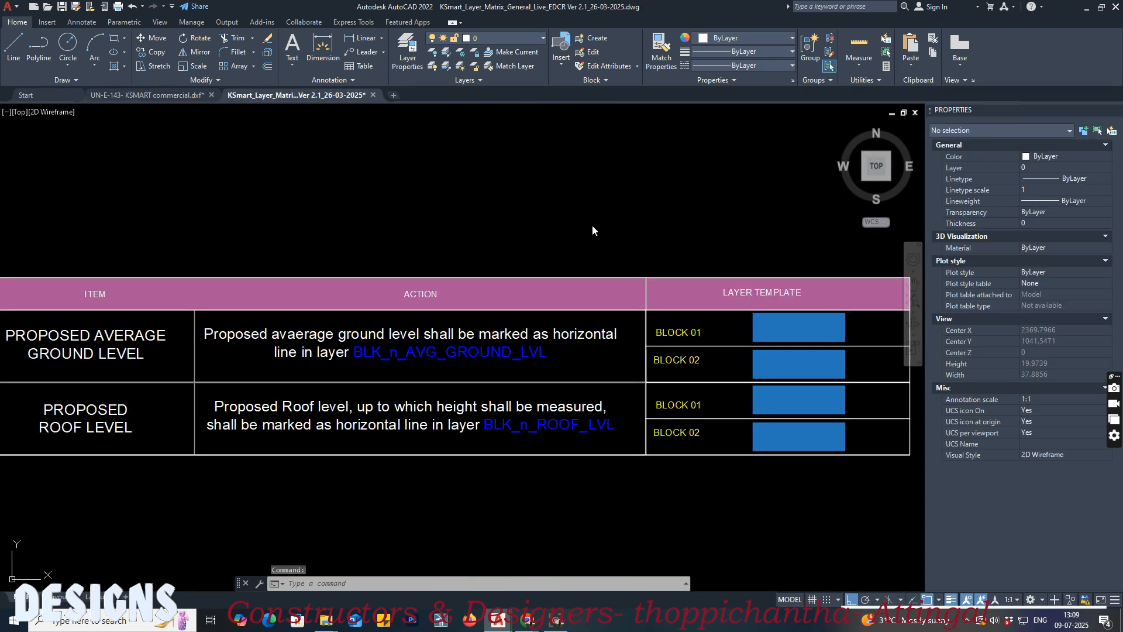
left_click(576, 220)
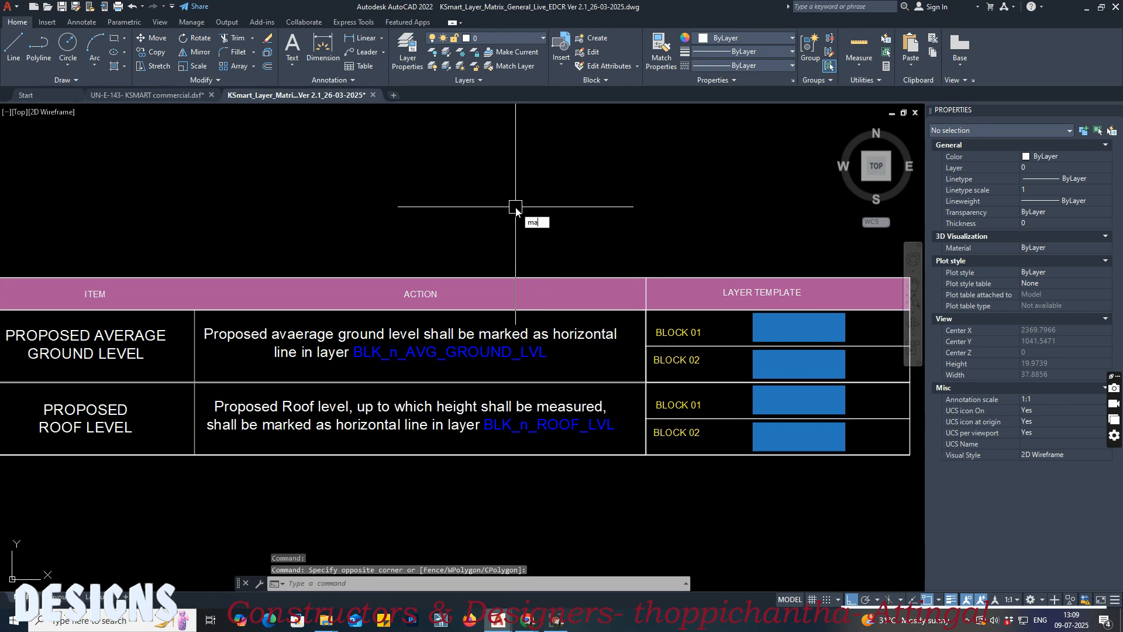
type("ma")
key("Return")
left_click(786, 326)
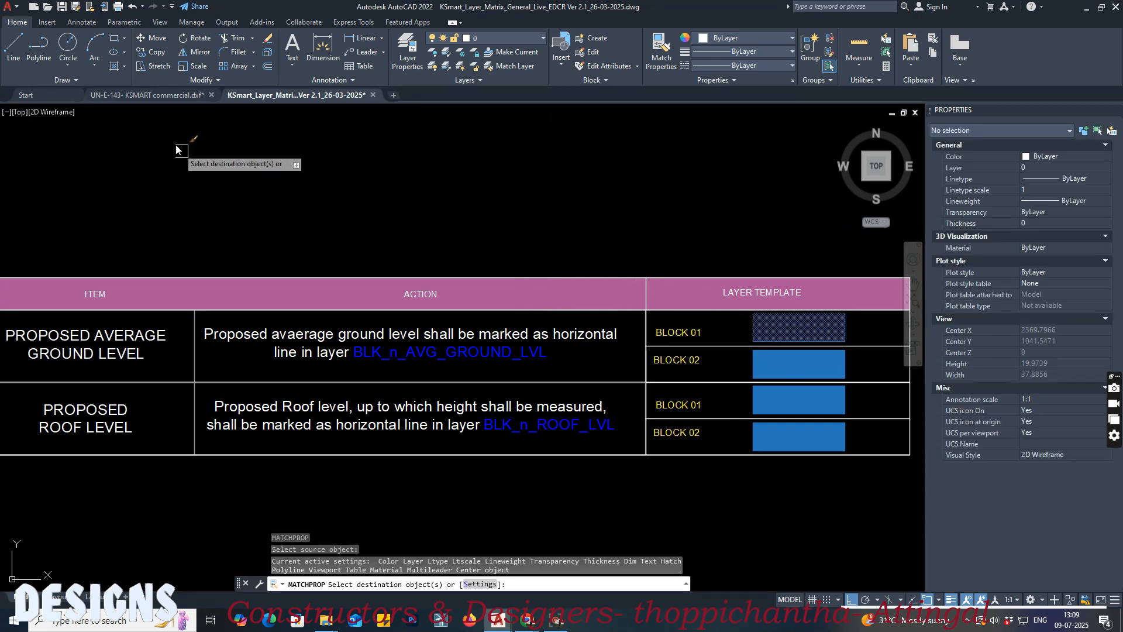
left_click(146, 94)
left_click(722, 404)
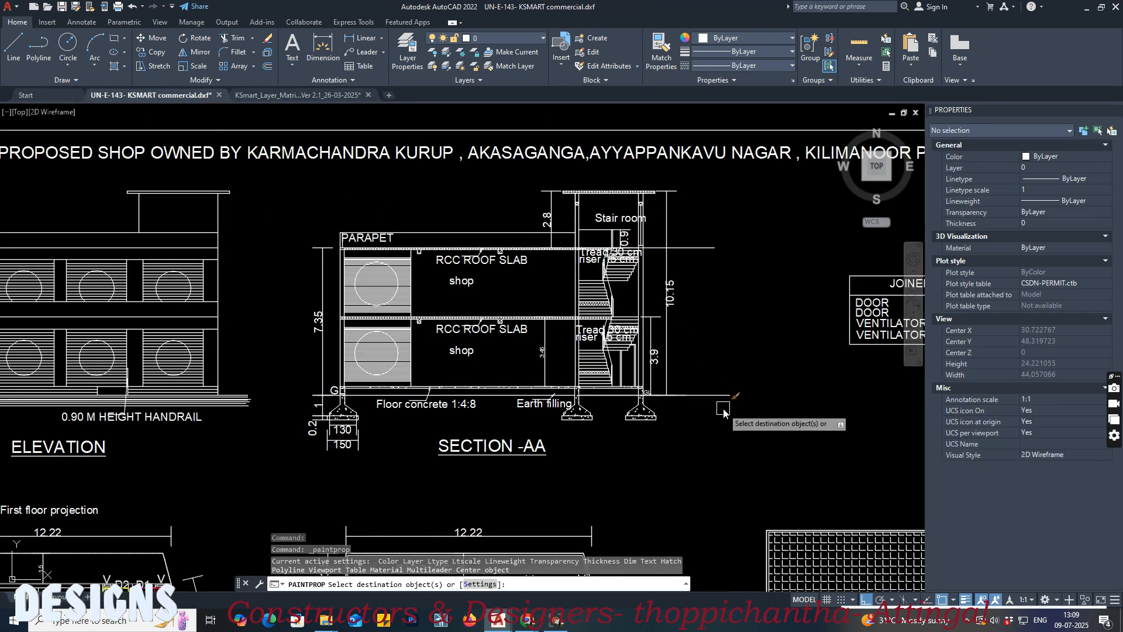
left_click(715, 373)
Step: Match the upper roof slab line to the matrix drawing's Block 01 roof level template and save the building drawing
left_click(295, 95)
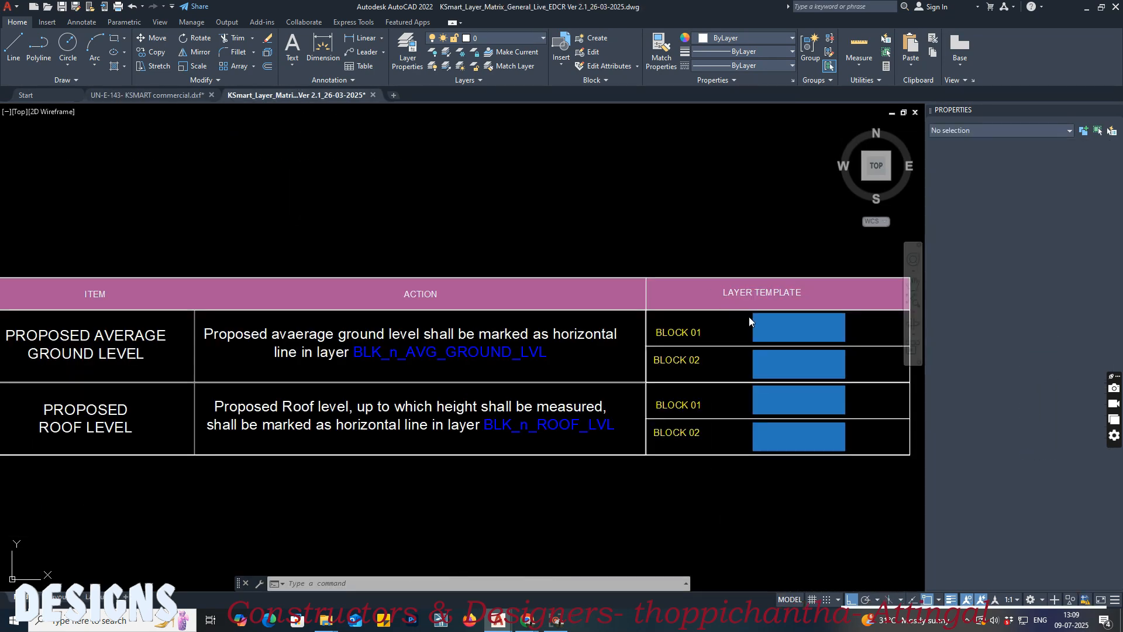
type("a")
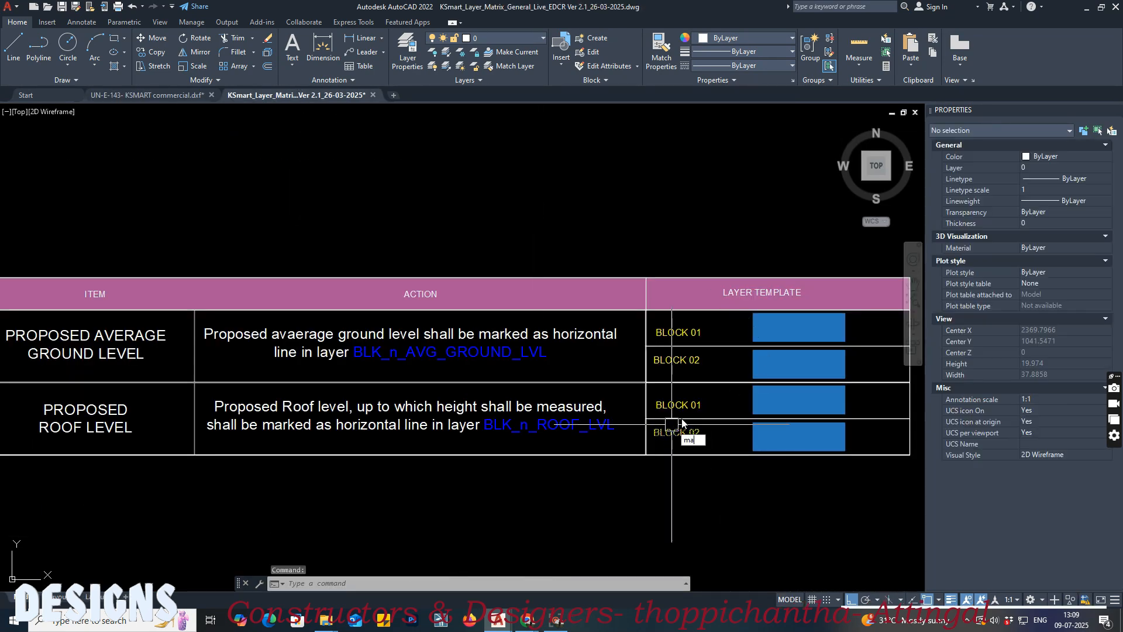
key("Return")
left_click(802, 402)
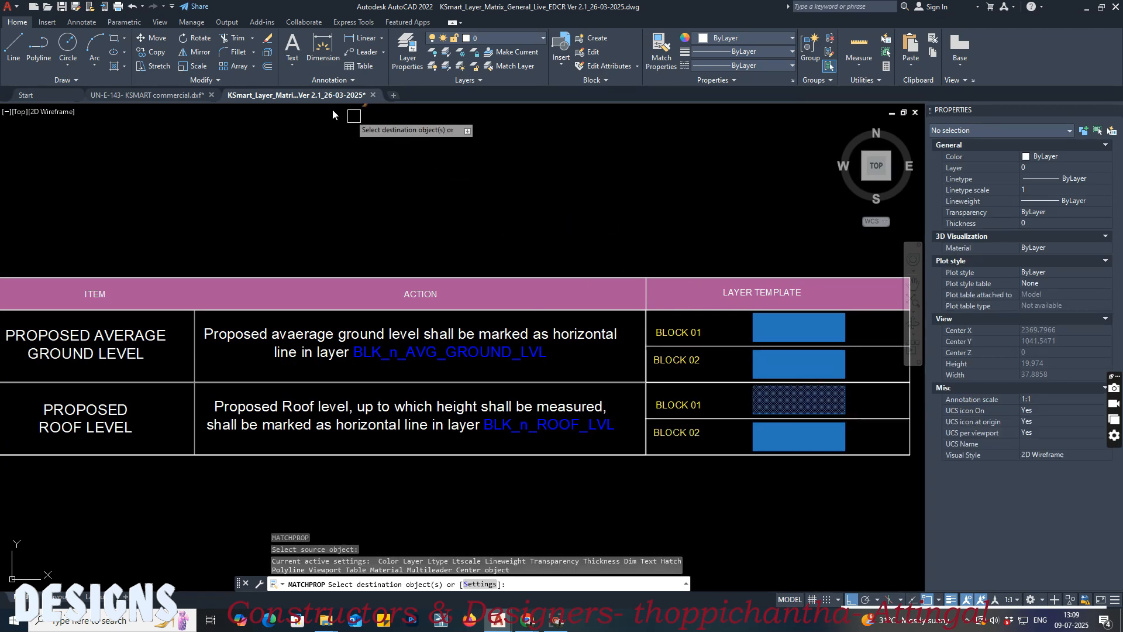
left_click(188, 96)
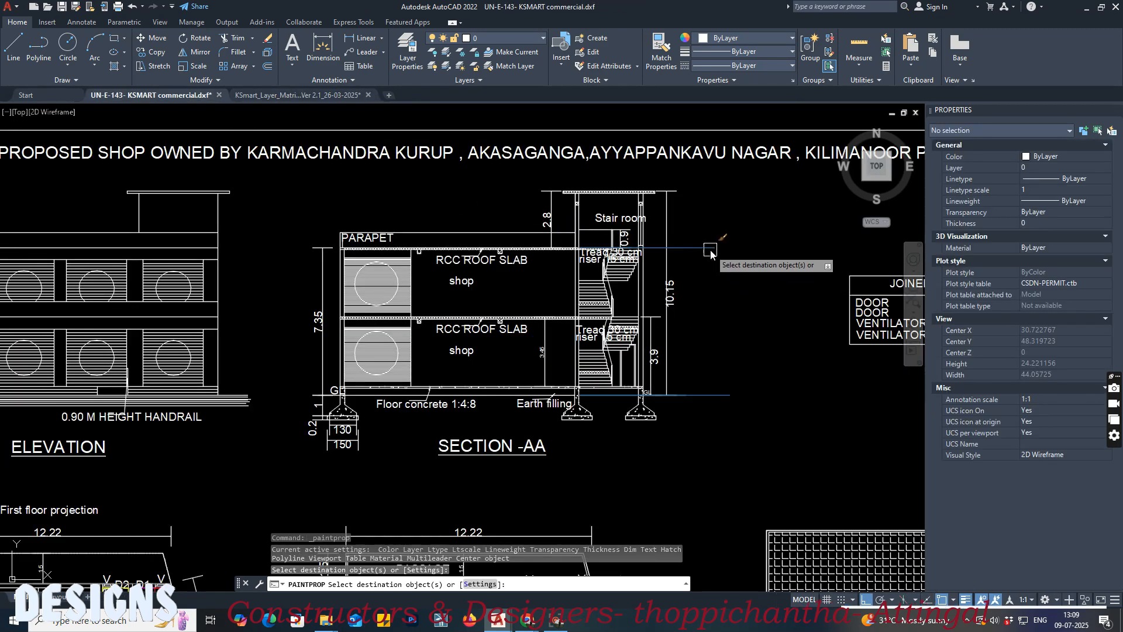
middle_click_drag(718, 296, 647, 290)
key("ctrl+s")
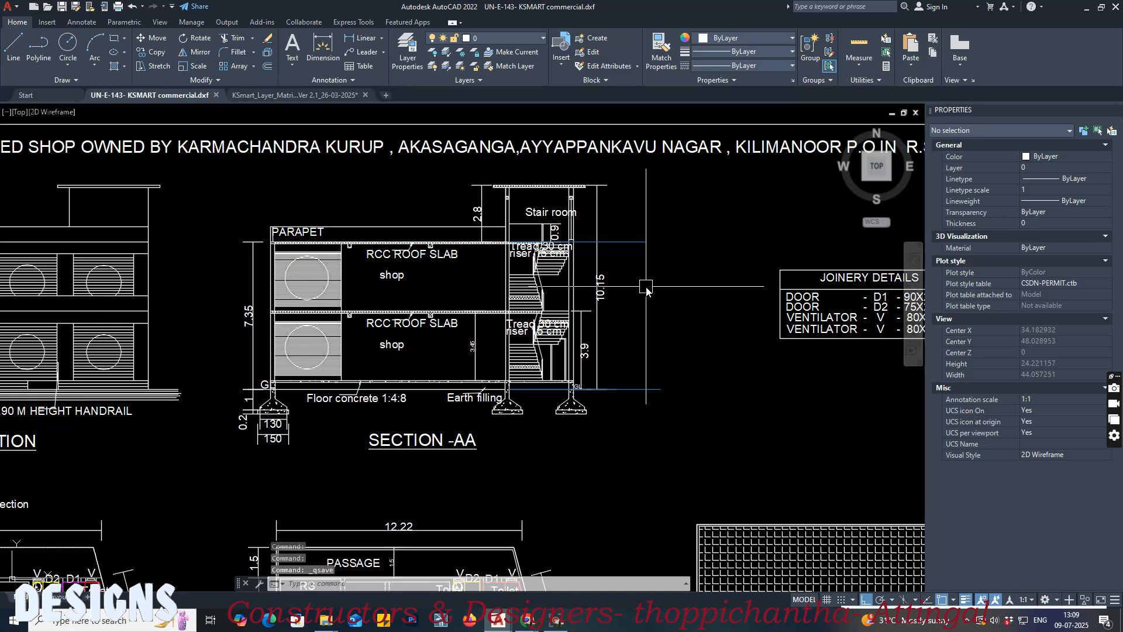
Step: Draw a horizontal line from the stair wall along the ground floor surface, extending past the building in Section AA
scroll(492, 401, "up", 8)
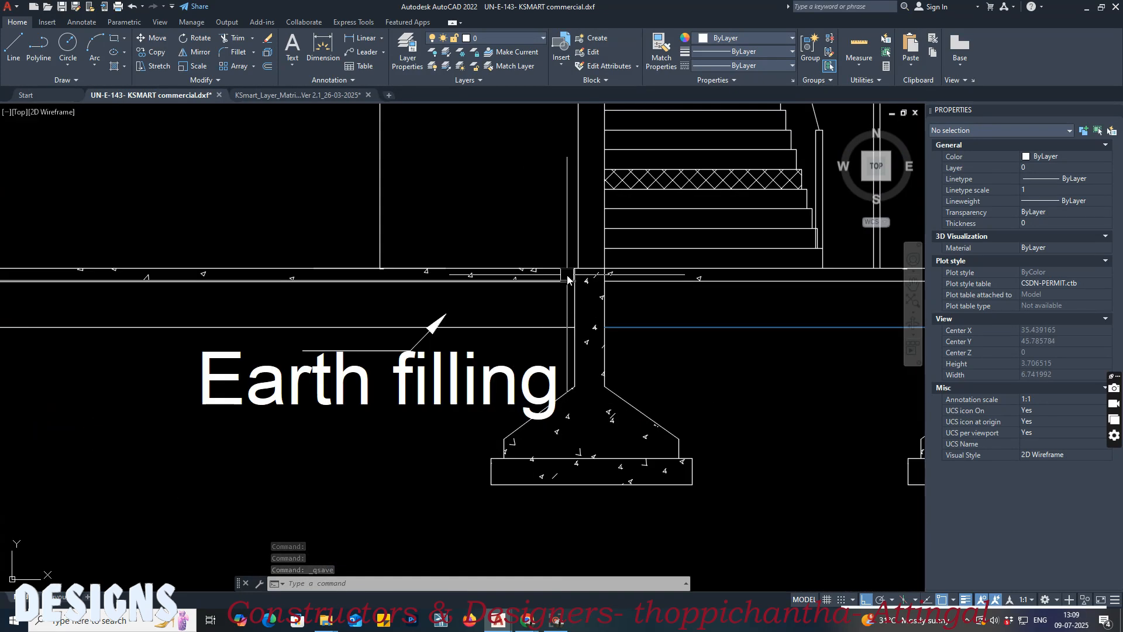
middle_click_drag(553, 280, 345, 332)
key("Return")
scroll(364, 316, "up", 6)
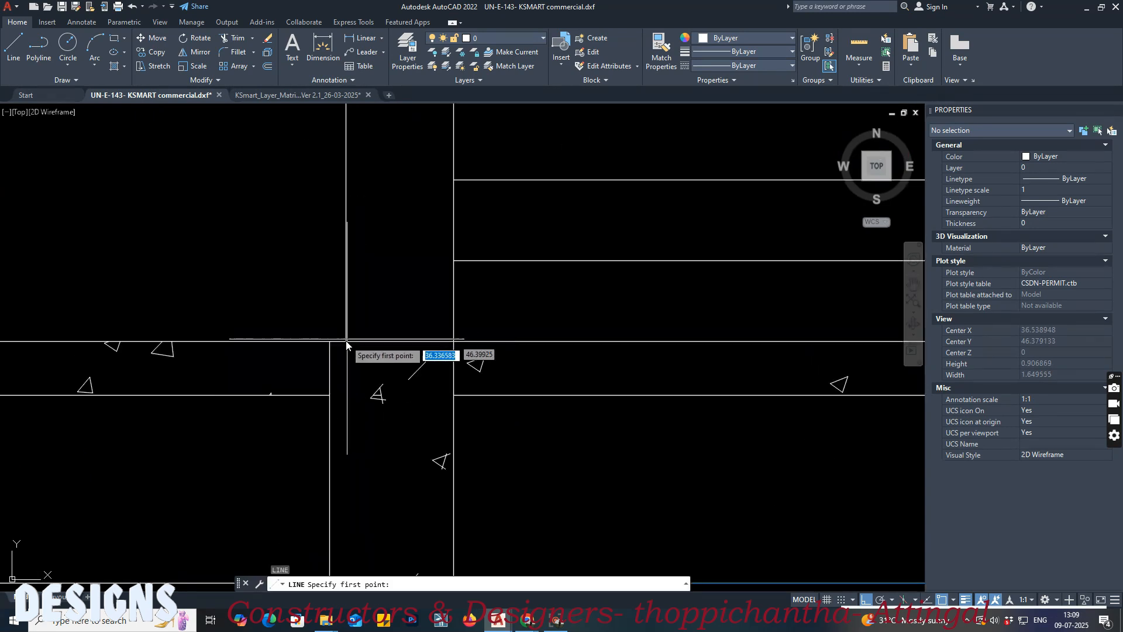
scroll(352, 354, "up", 10)
scroll(293, 228, "up", 8)
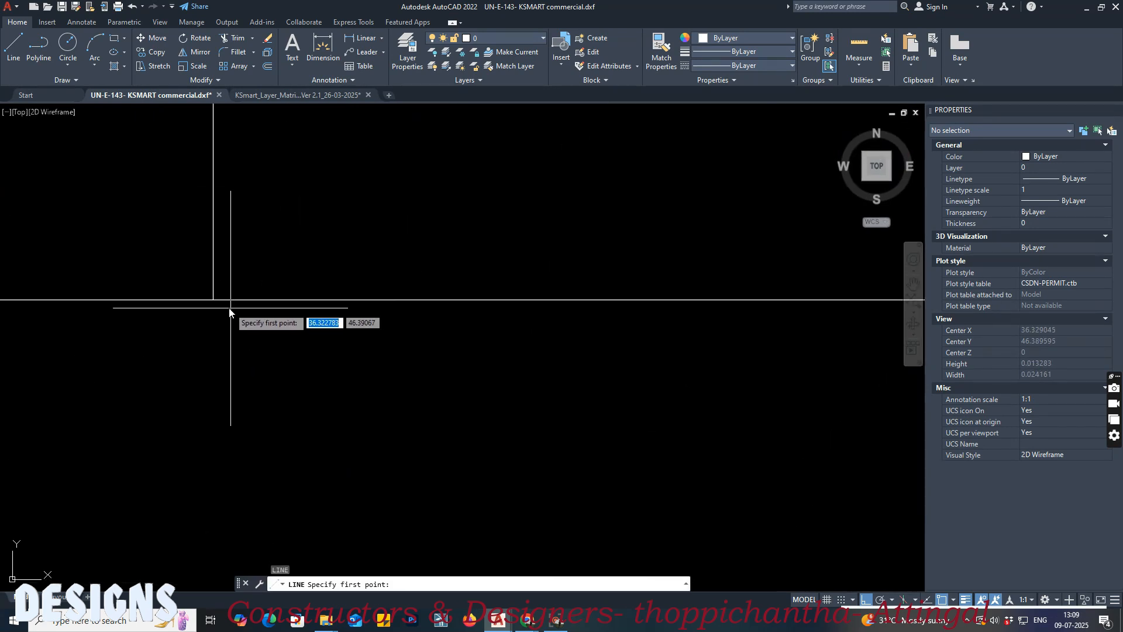
left_click(213, 300)
scroll(257, 328, "down", 15)
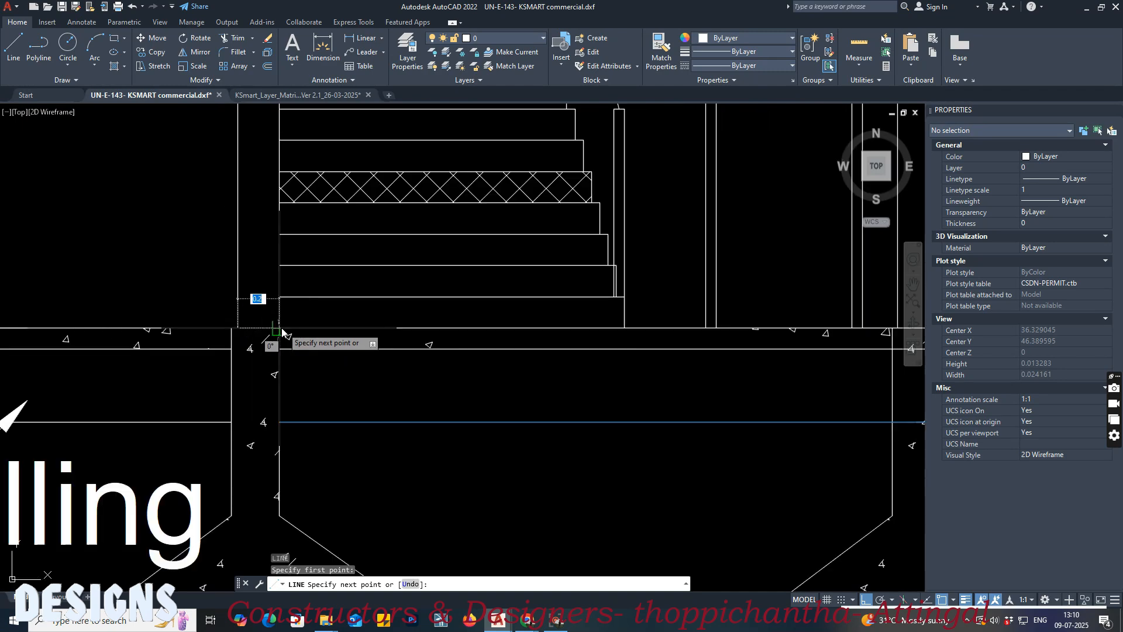
scroll(544, 331, "up", 5)
left_click(552, 332)
key("Escape")
scroll(515, 351, "down", 5)
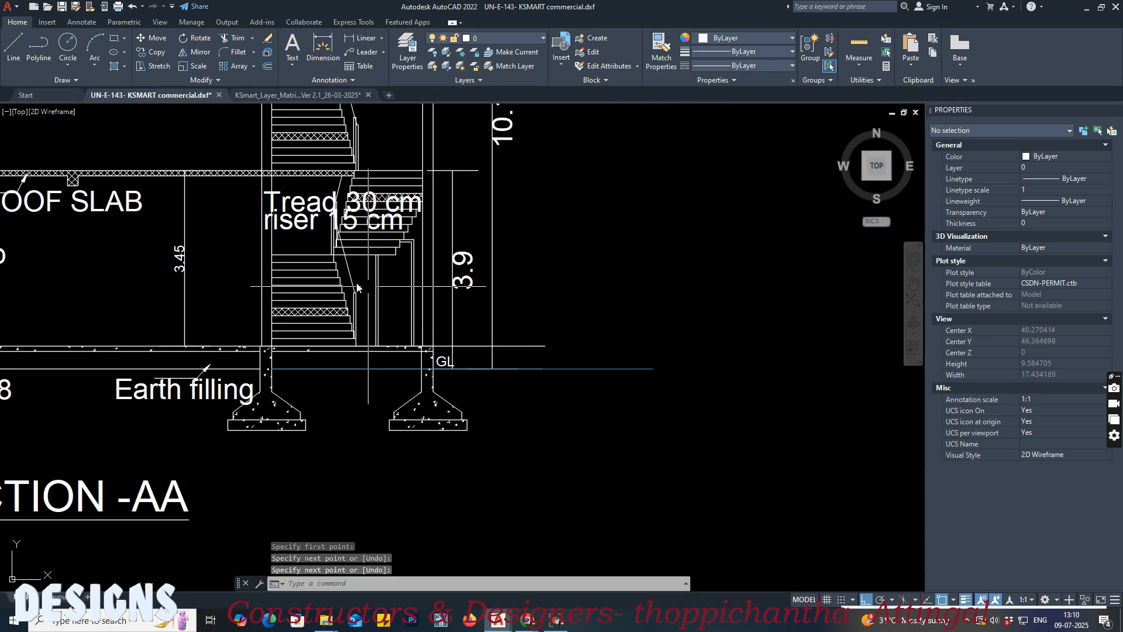
Step: Draw a horizontal line from the stair wall along the underside of the slab above the ground floor
scroll(246, 171, "up", 20)
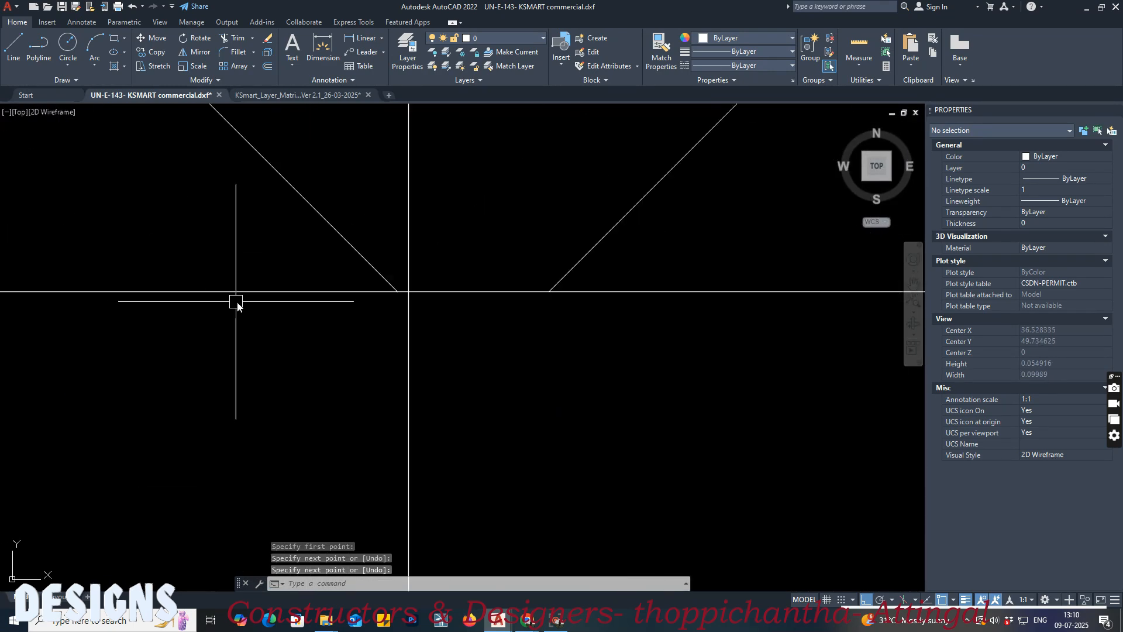
key("space")
scroll(418, 239, "up", 5)
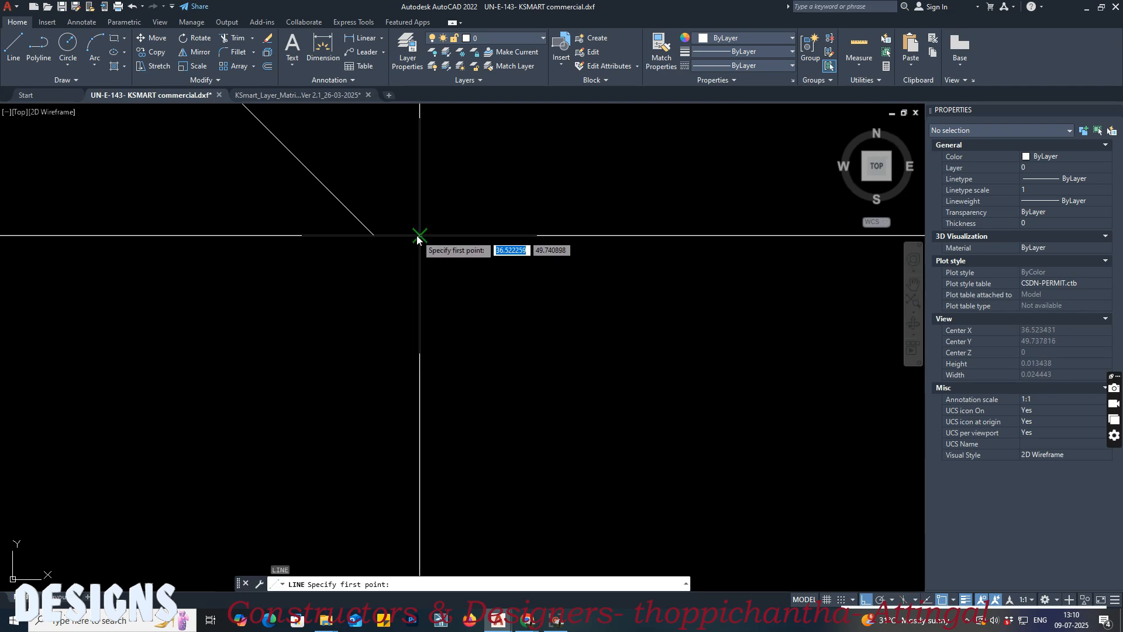
left_click(417, 236)
scroll(298, 275, "down", 8)
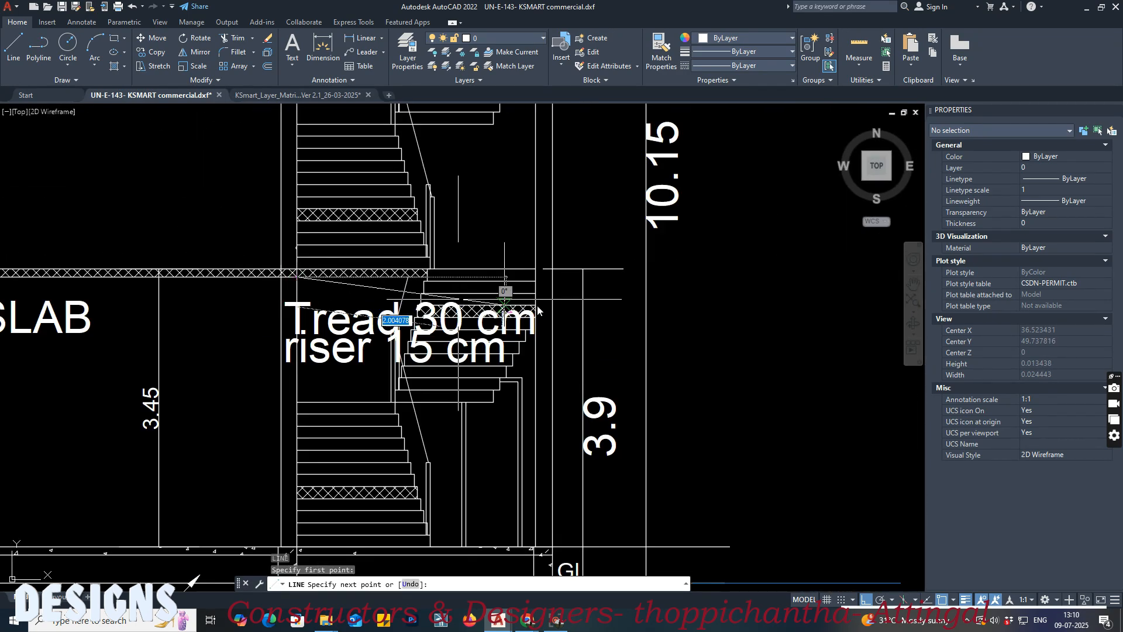
left_click(682, 313)
key("space")
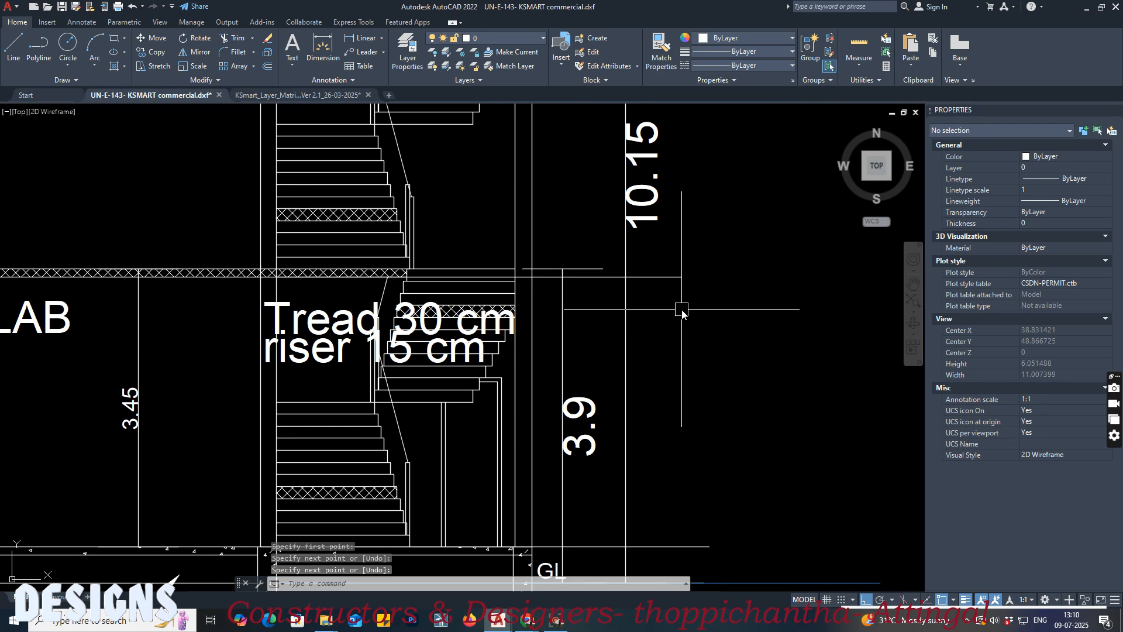
Step: Draw a horizontal line about 5.43 long from the stair wall along the underside of the upper roof slab in Section AA
scroll(583, 276, "down", 4)
scroll(584, 276, "up", 20)
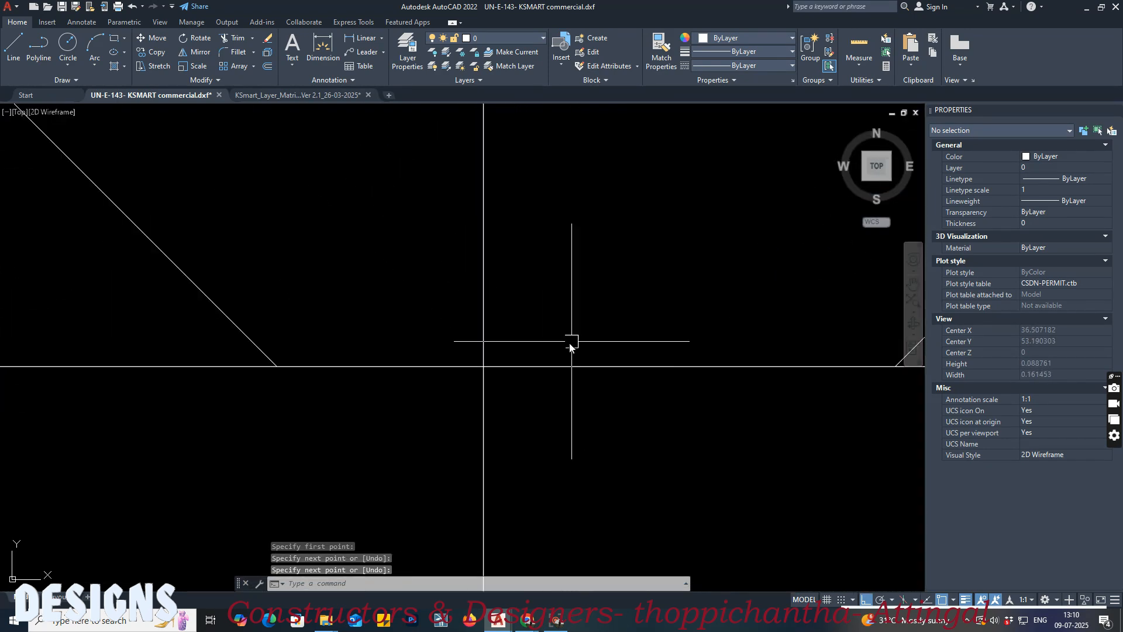
key("space")
left_click(451, 371)
scroll(308, 372, "down", 15)
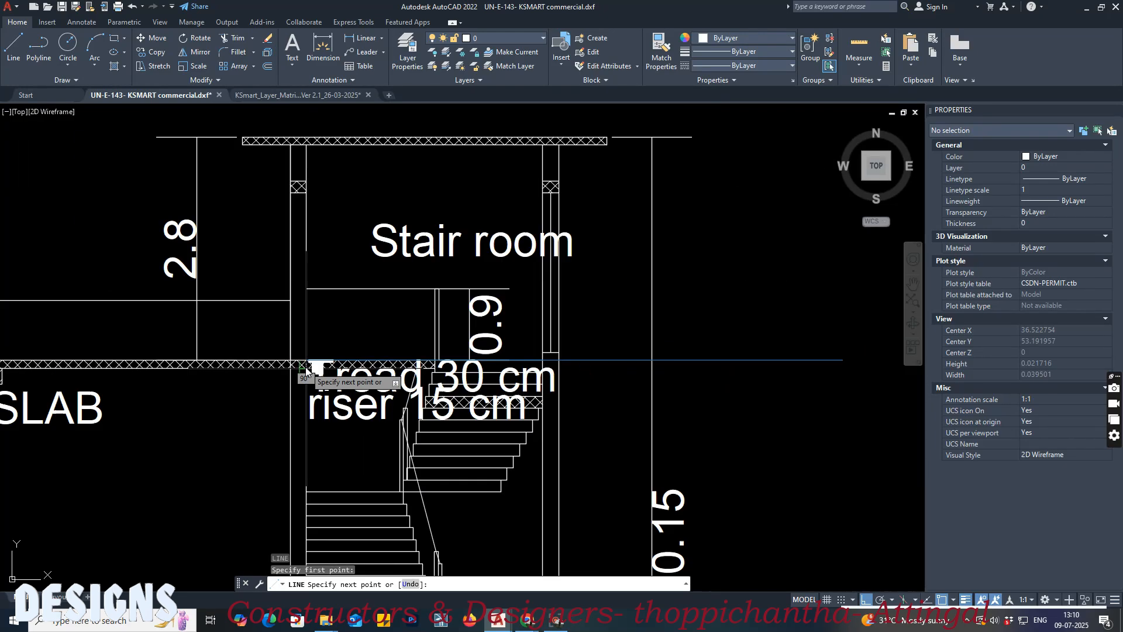
left_click(740, 404)
key("space")
Step: Draw a horizontal line from the stair wall along the first floor surface, extending past the building in Section AA
middle_click_drag(645, 407, 684, 186)
scroll(286, 418, "up", 2)
middle_click_drag(491, 444, 295, 430)
scroll(216, 400, "up", 4)
scroll(196, 393, "up", 6)
scroll(125, 336, "up", 8)
middle_click_drag(134, 334, 457, 336)
key("space")
left_click(346, 319)
scroll(293, 339, "down", 6)
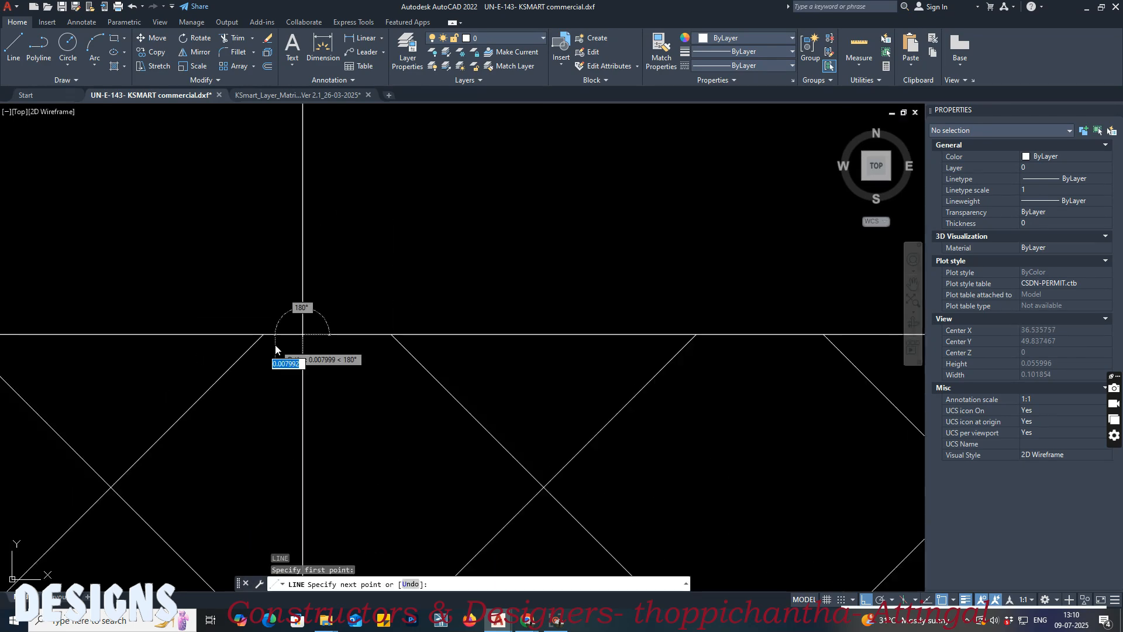
scroll(450, 351, "up", 2)
left_click(450, 349)
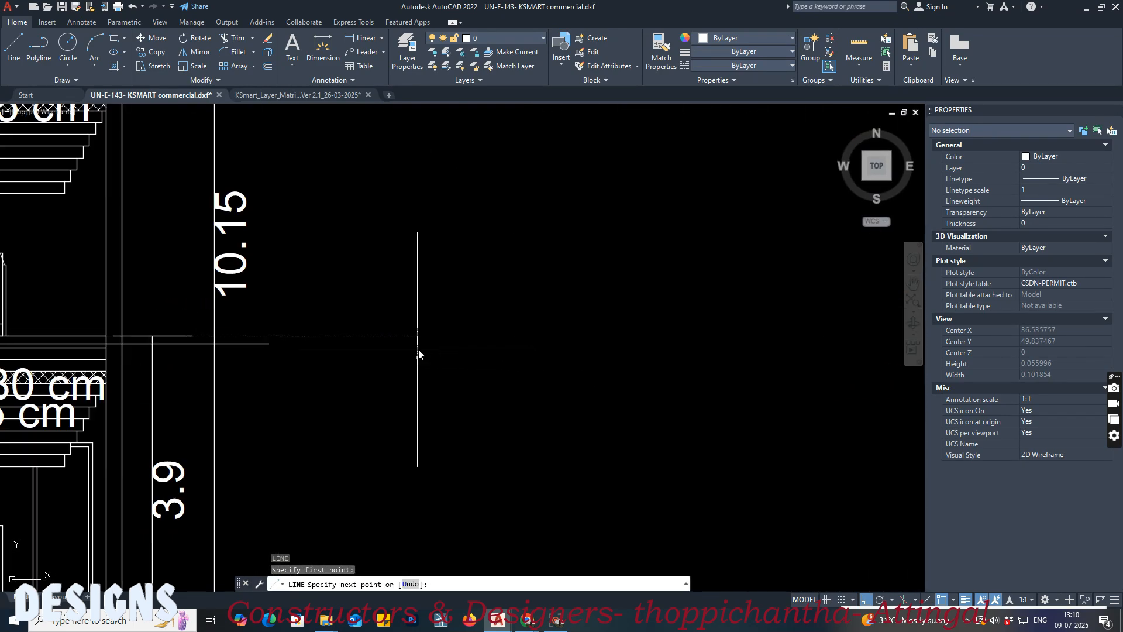
key("Return")
scroll(582, 351, "down", 10)
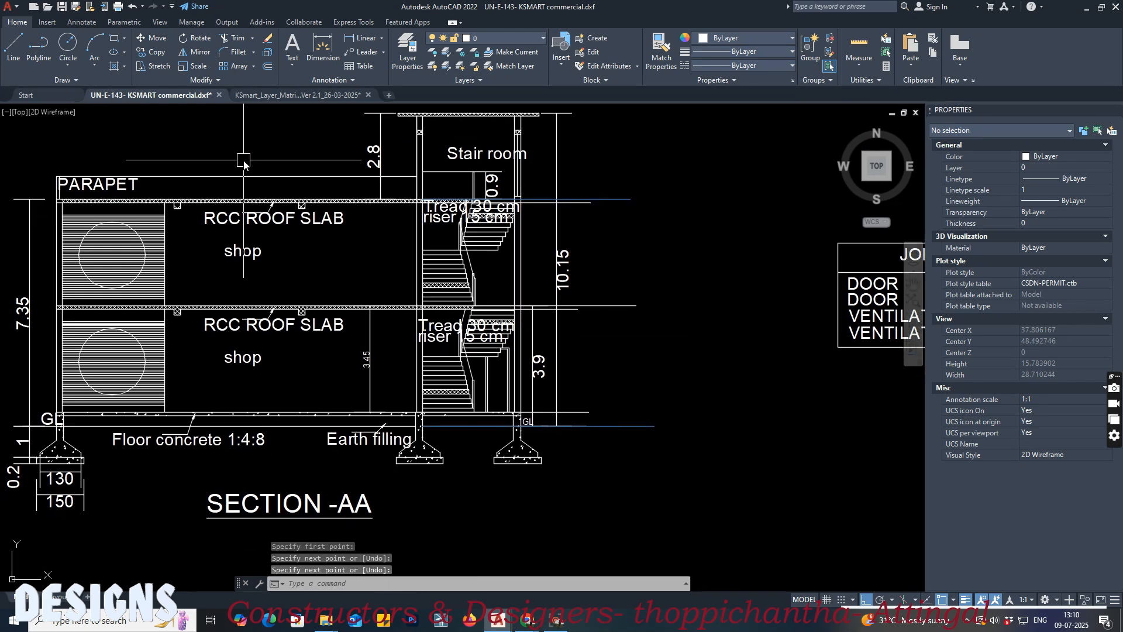
Step: Match the ground floor surface line to the matrix drawing's floor level template for Floor 0, Block 01, number 1
left_click(271, 94)
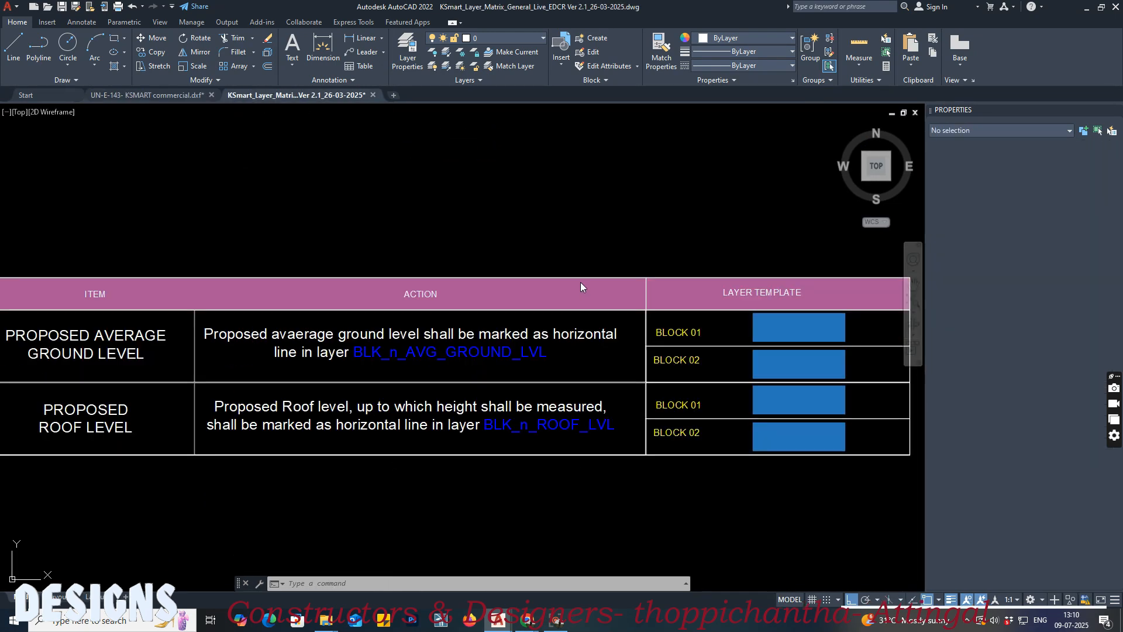
scroll(557, 261, "down", 8)
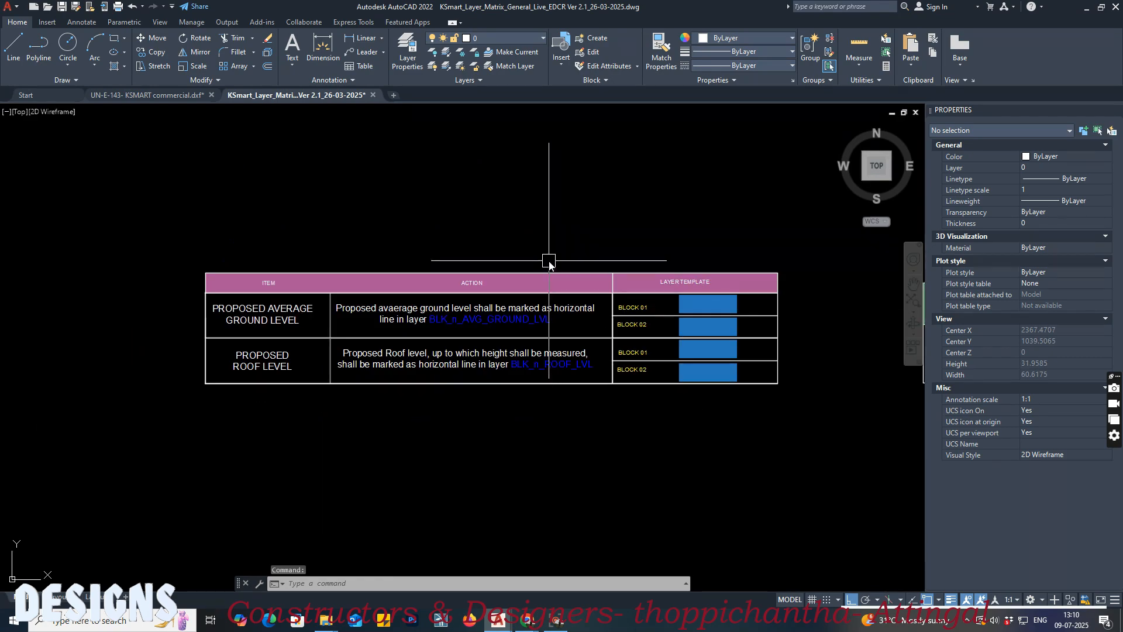
scroll(467, 422, "up", 5)
middle_click_drag(637, 333, 232, 332)
middle_click_drag(579, 301, 296, 301)
middle_click_drag(647, 251, 436, 322)
scroll(592, 314, "up", 5)
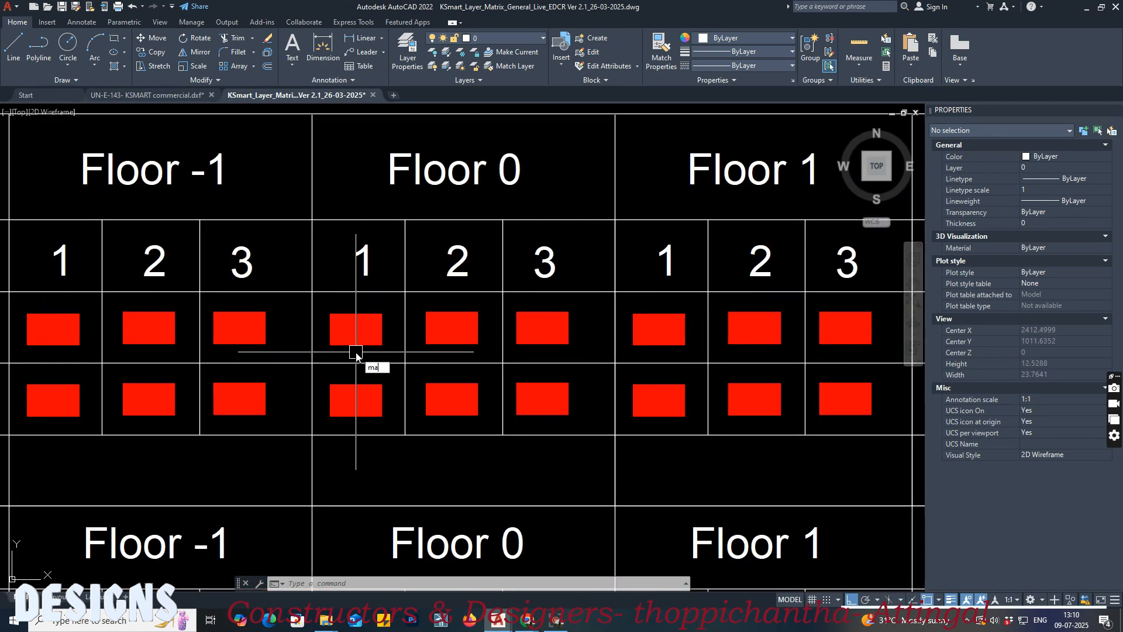
key("Return")
left_click(363, 328)
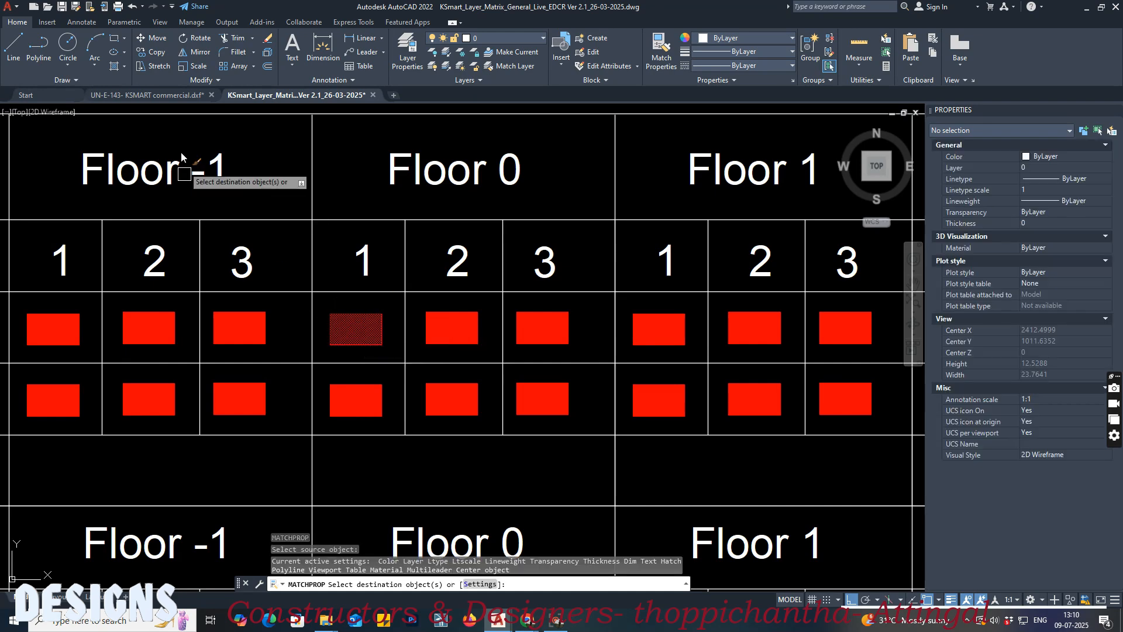
left_click(167, 95)
scroll(573, 411, "up", 3)
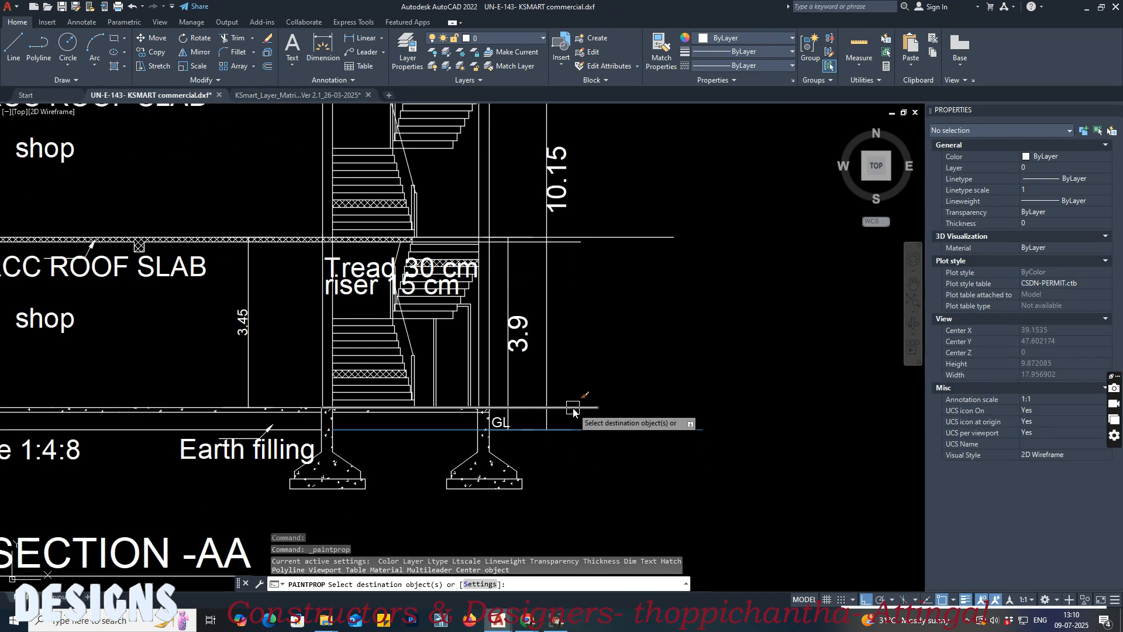
left_click(573, 407)
key("Return")
Step: Match the first floor surface line to the matrix drawing's floor level template for Floor 1, Block 01, number 1
left_click(299, 95)
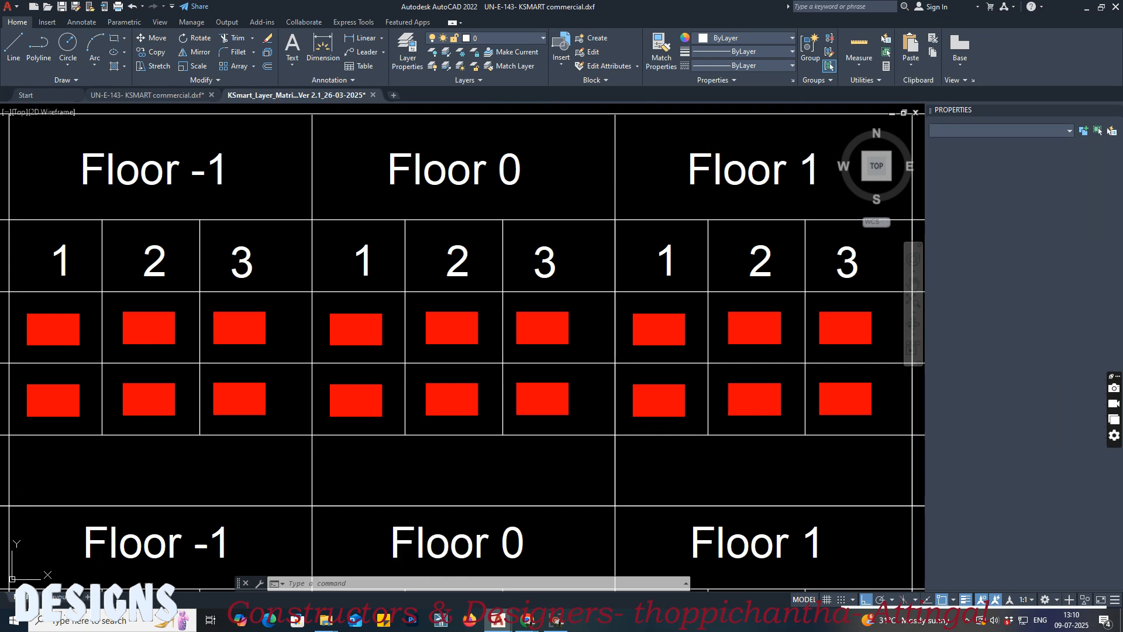
type("m")
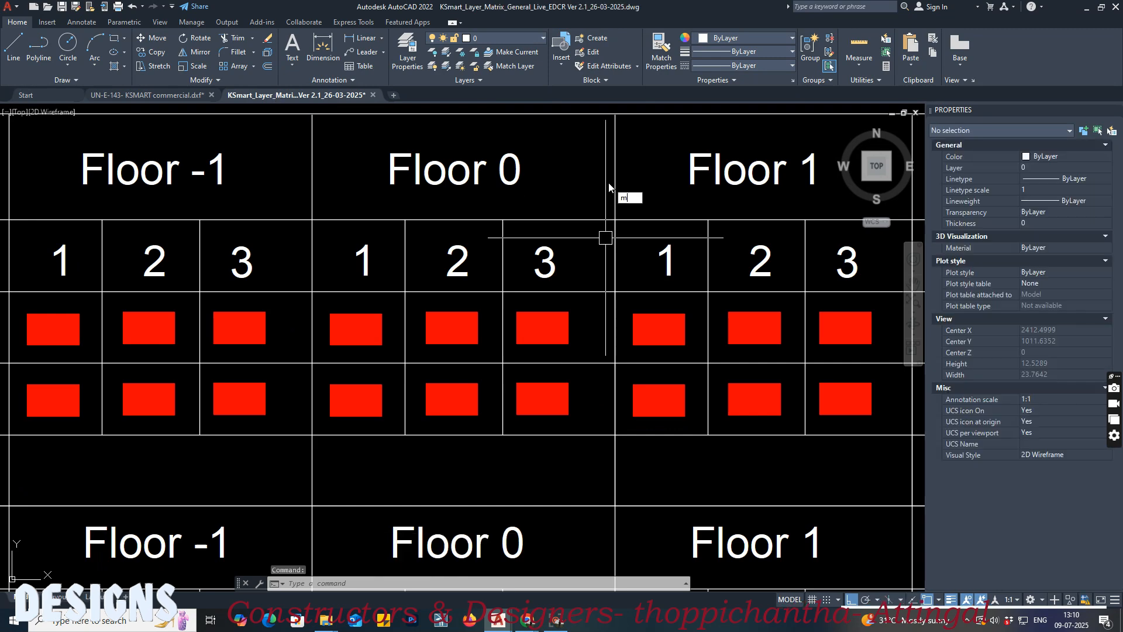
type("a")
key("Return")
left_click(661, 329)
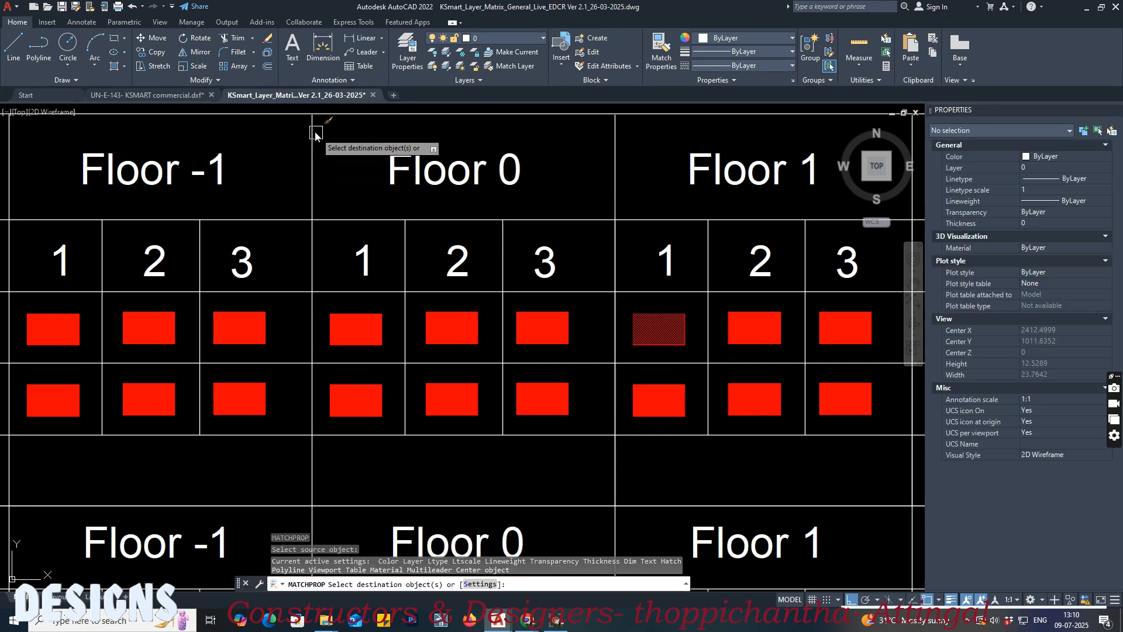
left_click(180, 97)
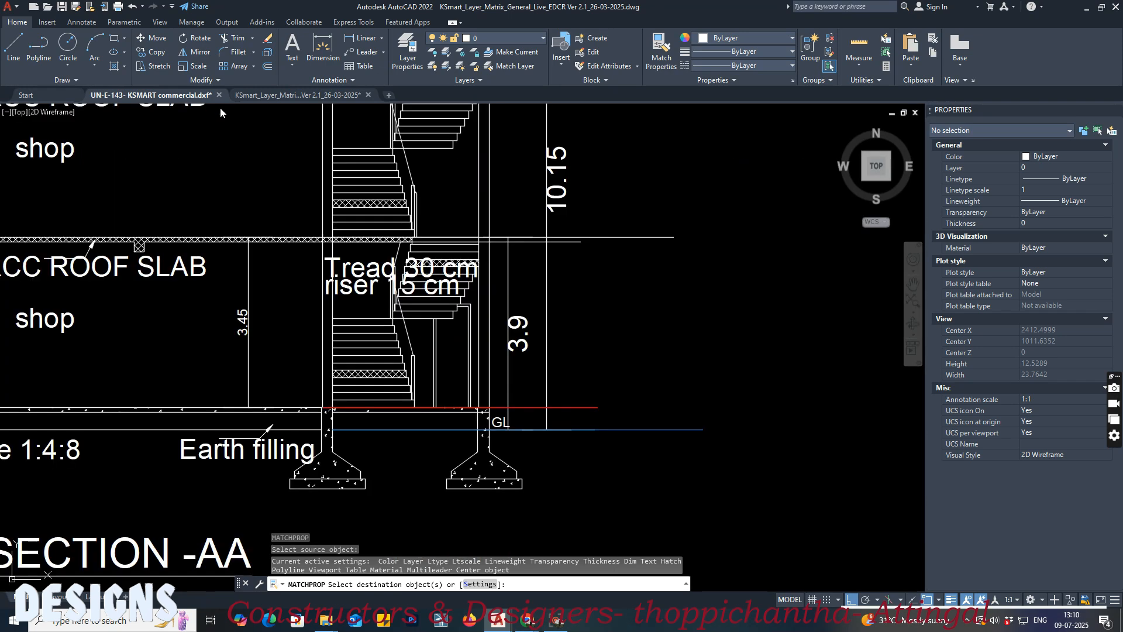
left_click(598, 237)
key("Return")
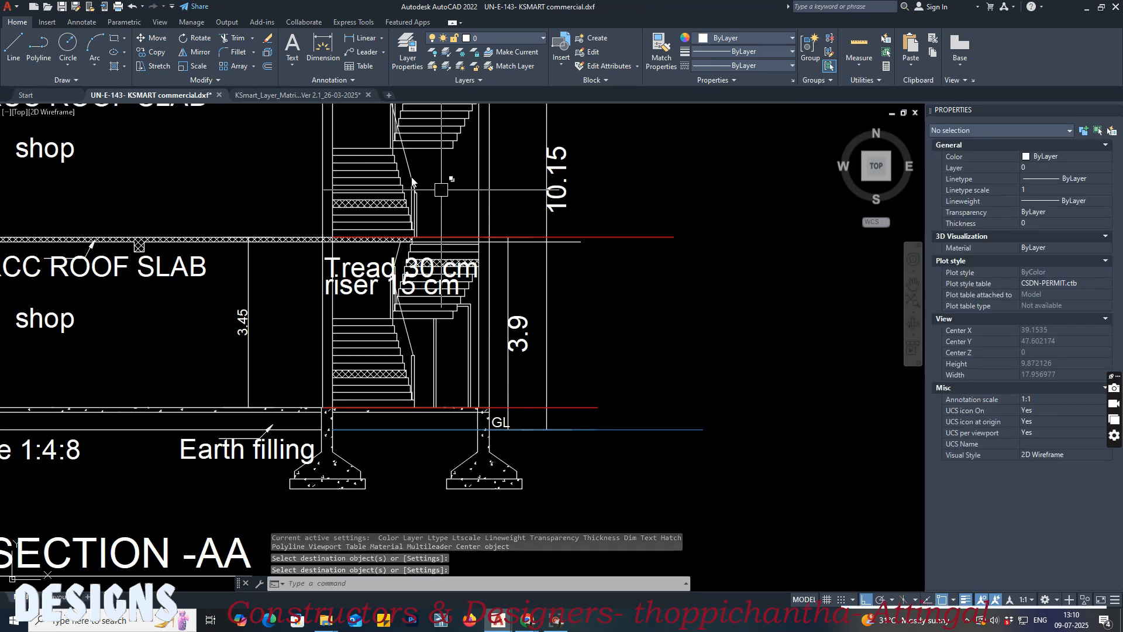
Step: Match the line under the slab above the ground floor to the matrix's ceiling level template for Floor 0, Block 01, number 1
left_click(297, 95)
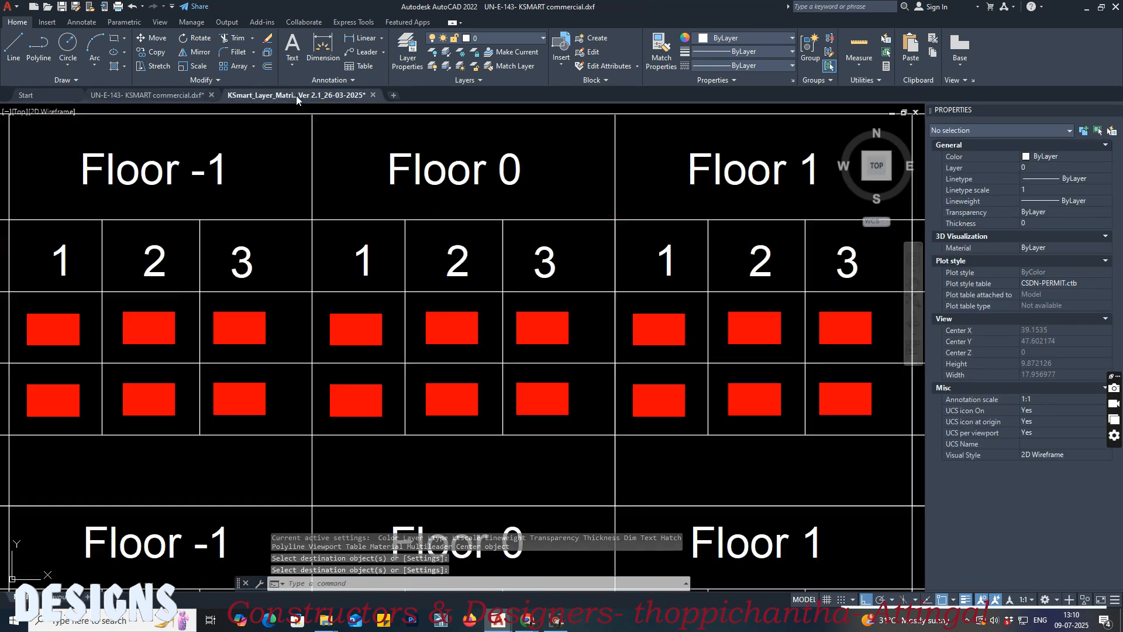
left_click(588, 200)
left_click(563, 176)
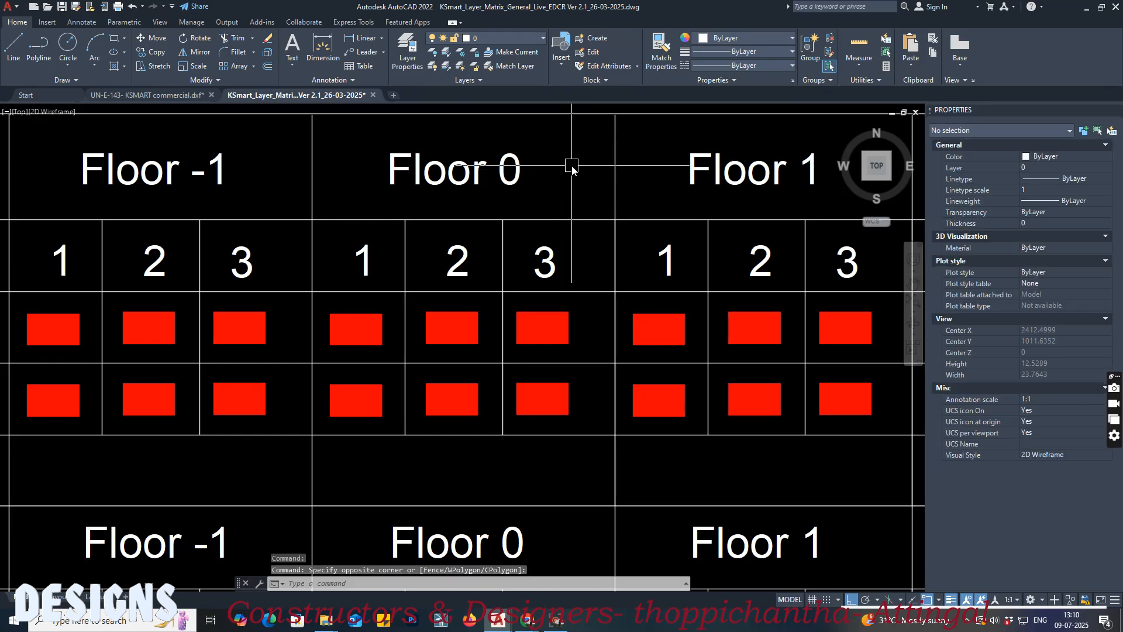
scroll(572, 167, "down", 4)
mouse_move(501, 393)
middle_mouse_down()
mouse_move(915, 338)
mouse_move(661, 337)
middle_mouse_up()
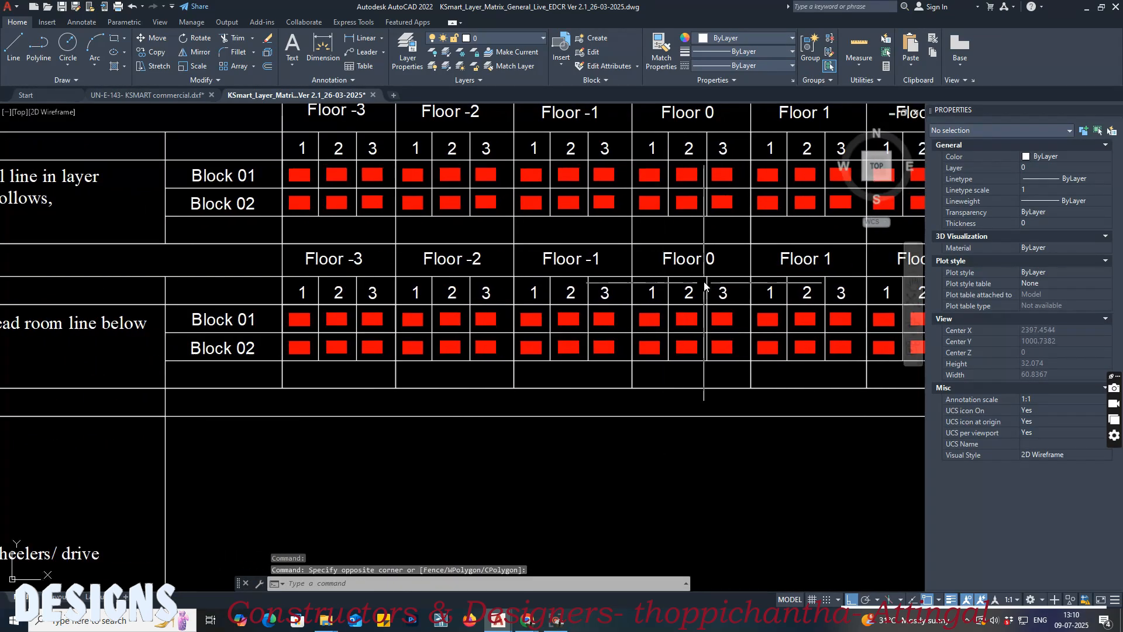
scroll(704, 283, "up", 3)
type("ma")
key("Return")
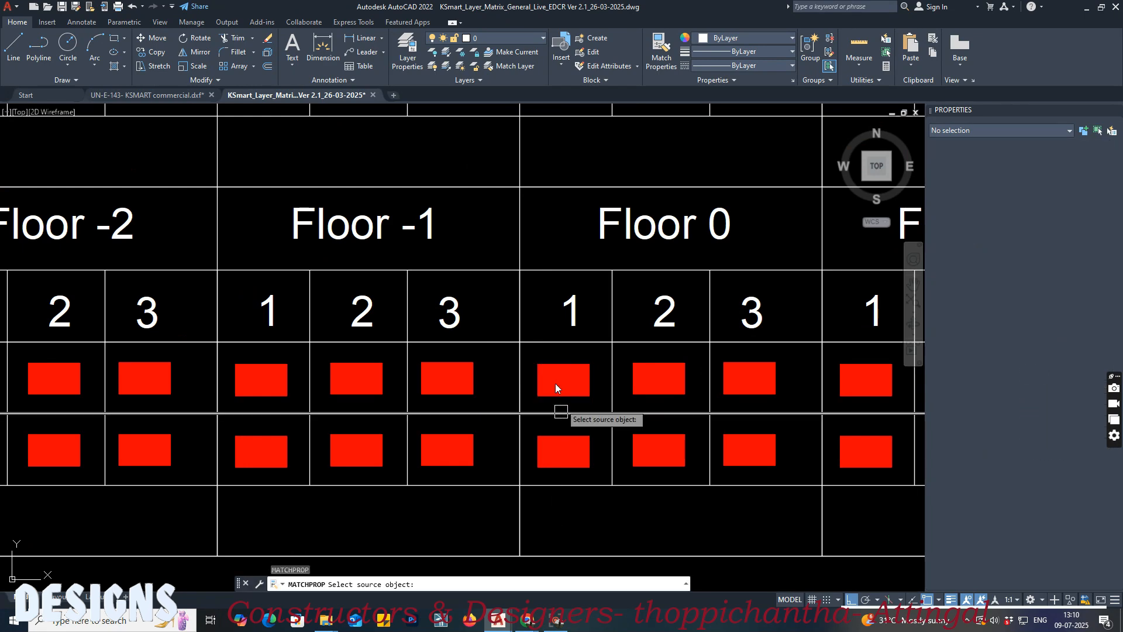
left_click(555, 373)
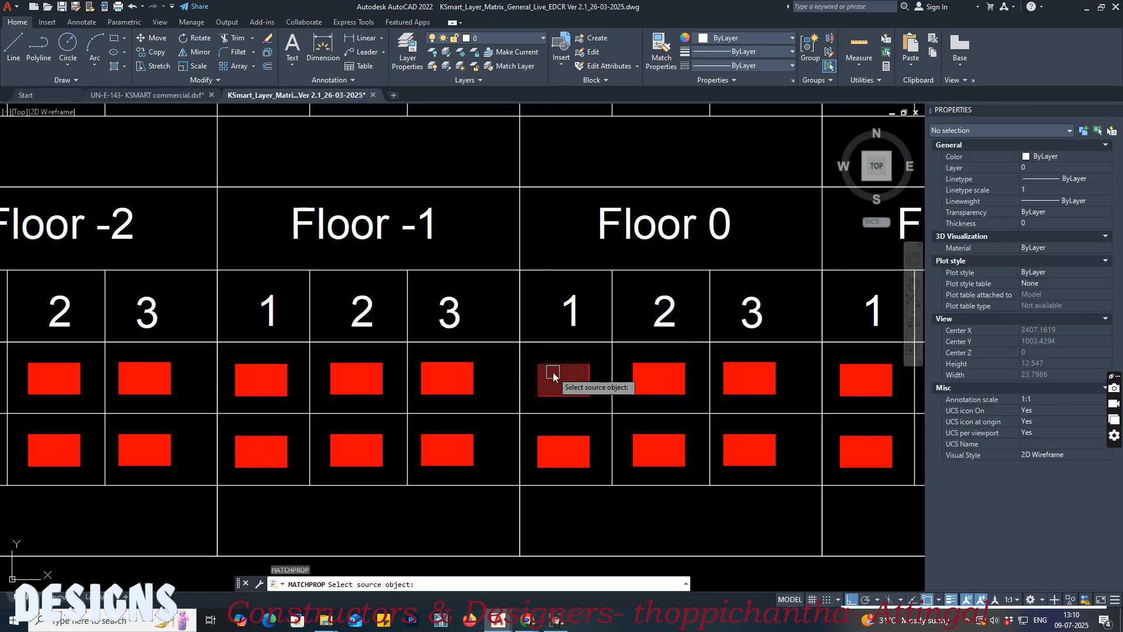
left_click(177, 96)
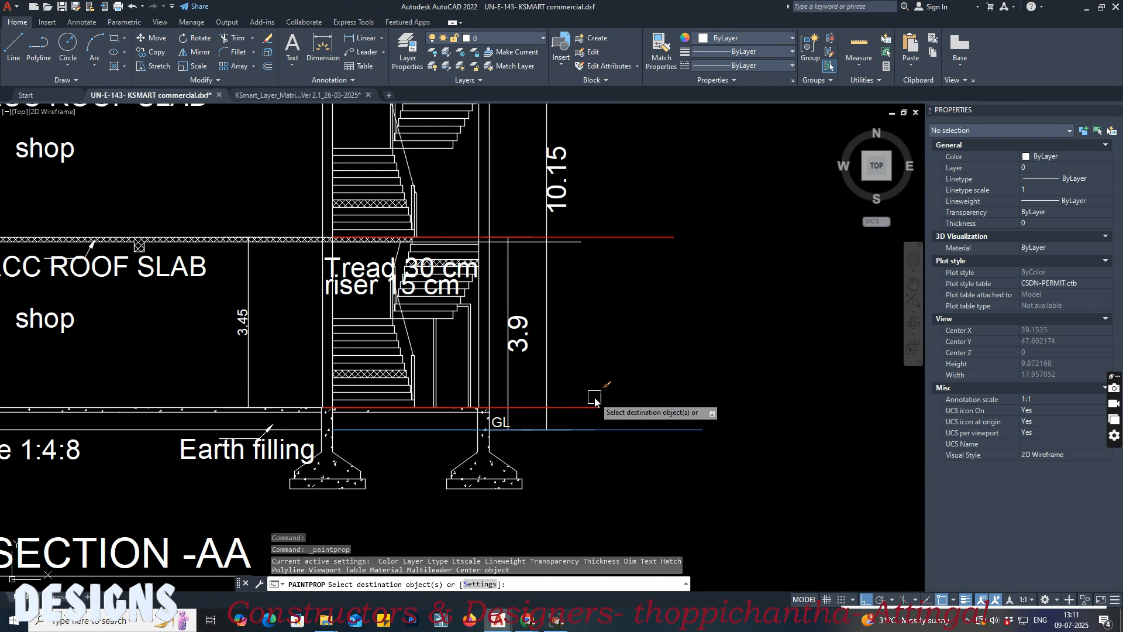
left_click(576, 243)
middle_click_drag(596, 185, 596, 270)
key("Return")
Step: Match the line under the upper roof slab to the matrix's ceiling level template for Floor 1, Block 01, number 1
left_click(285, 95)
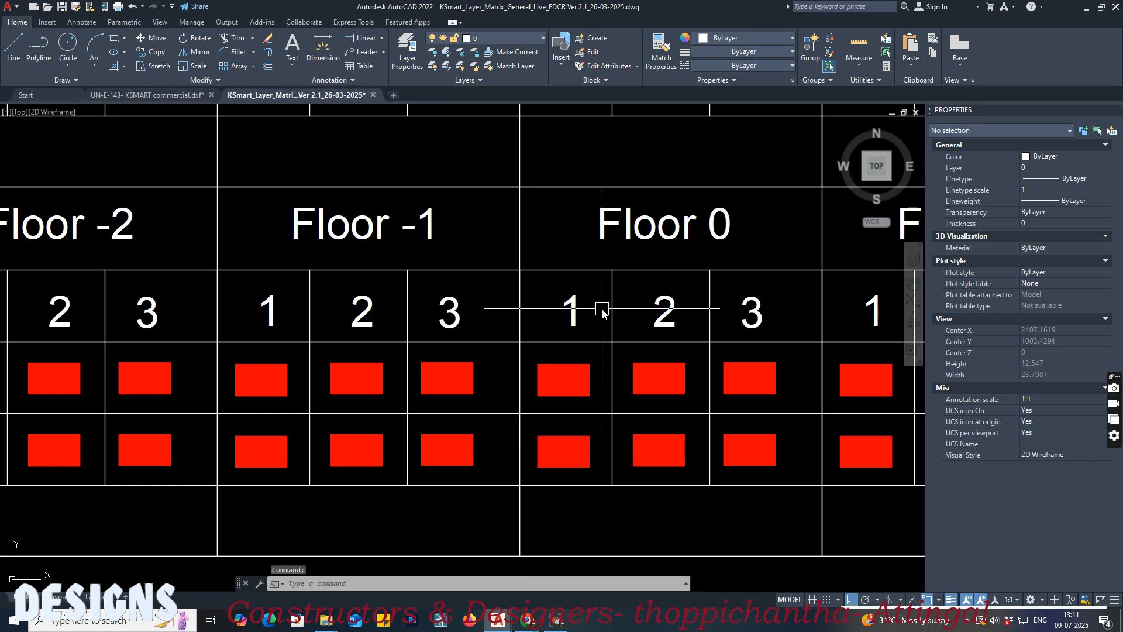
middle_click_drag(629, 325, 431, 376)
type("ma")
key("Return")
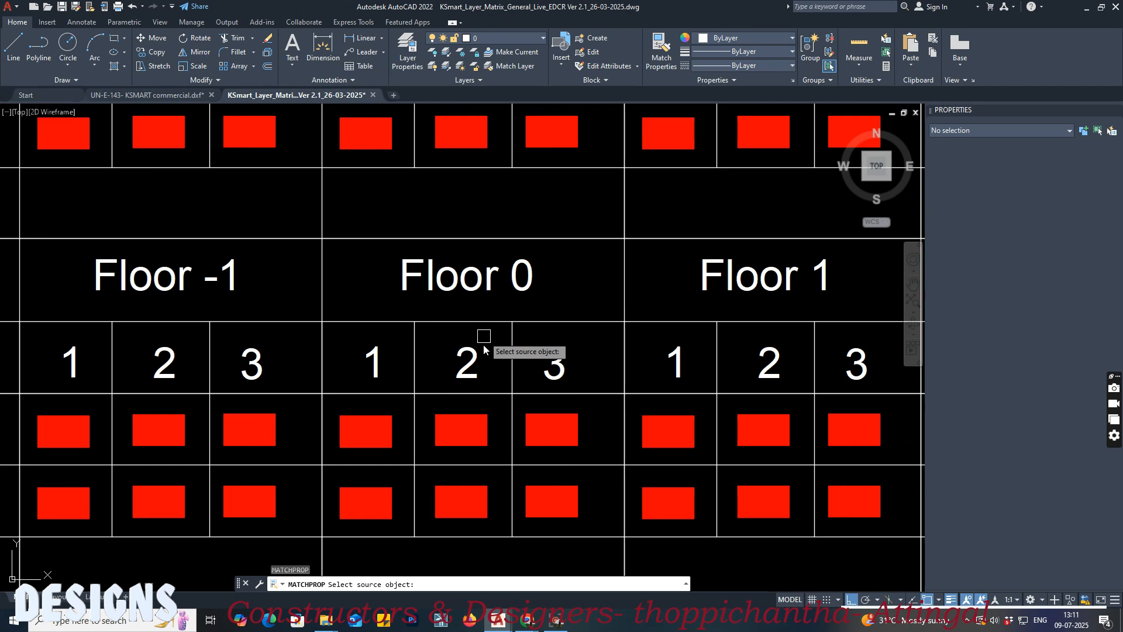
left_click(677, 436)
left_click(164, 95)
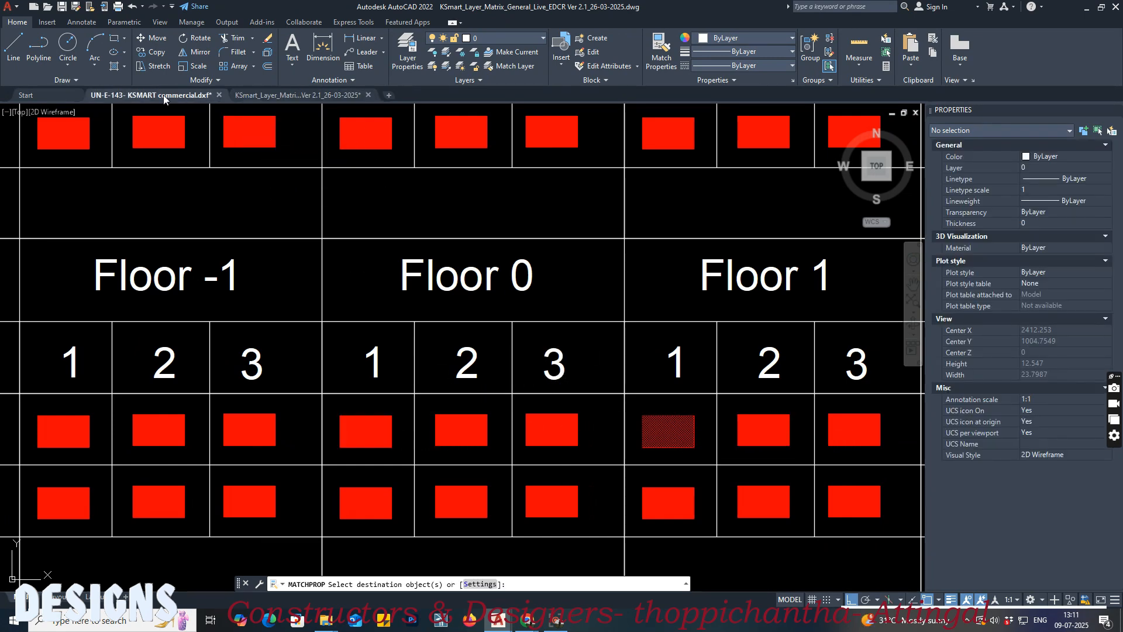
left_click(587, 159)
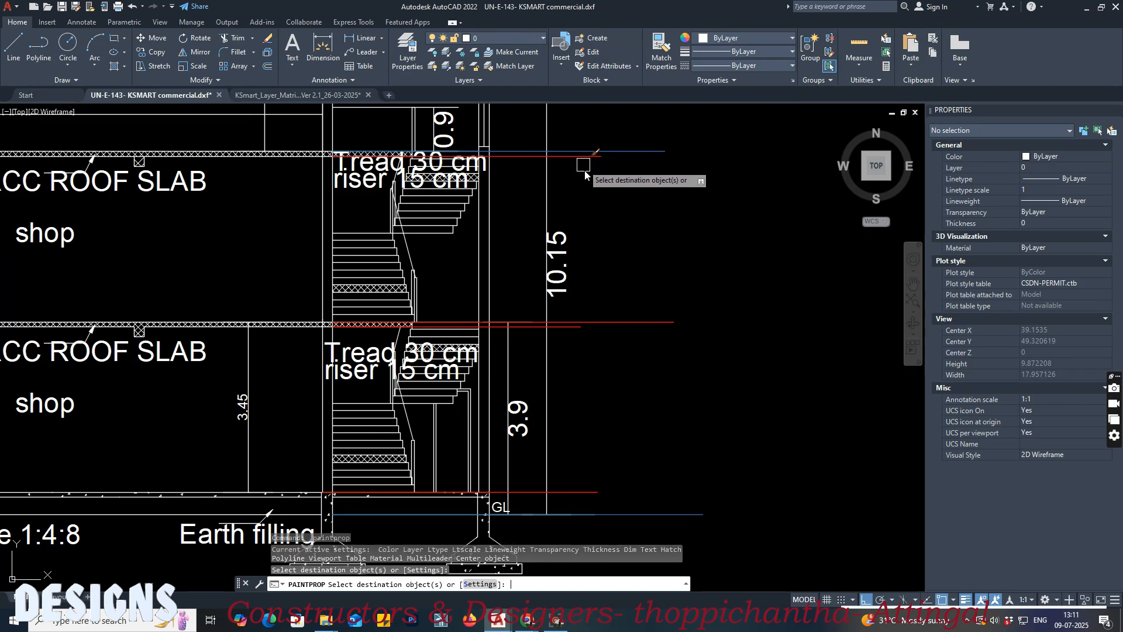
key("Return")
Step: Change the color of the four red floor and ceiling level lines in Section AA to yellow and save the drawing
left_click(586, 157)
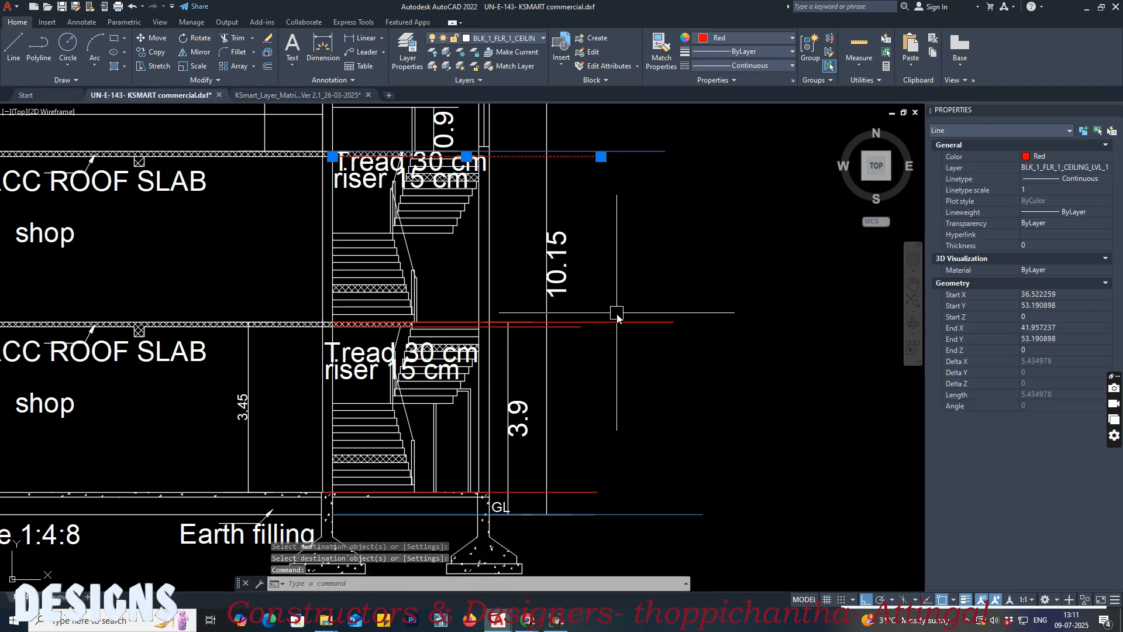
left_click(583, 323)
left_click(582, 331)
left_click(589, 493)
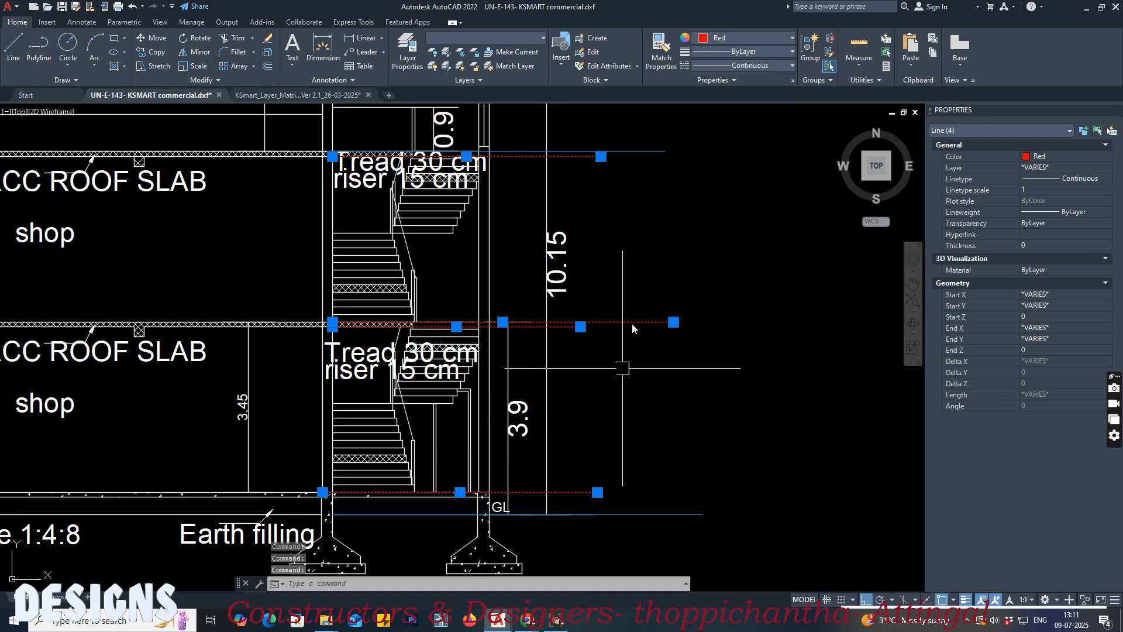
left_click(760, 39)
left_click(723, 174)
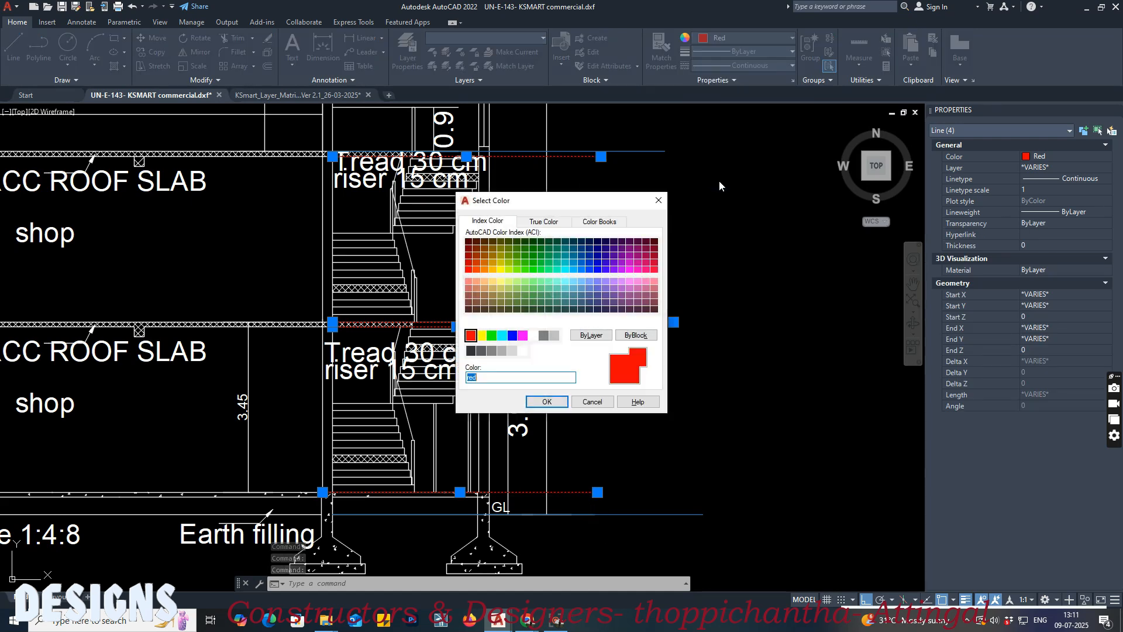
left_click(547, 402)
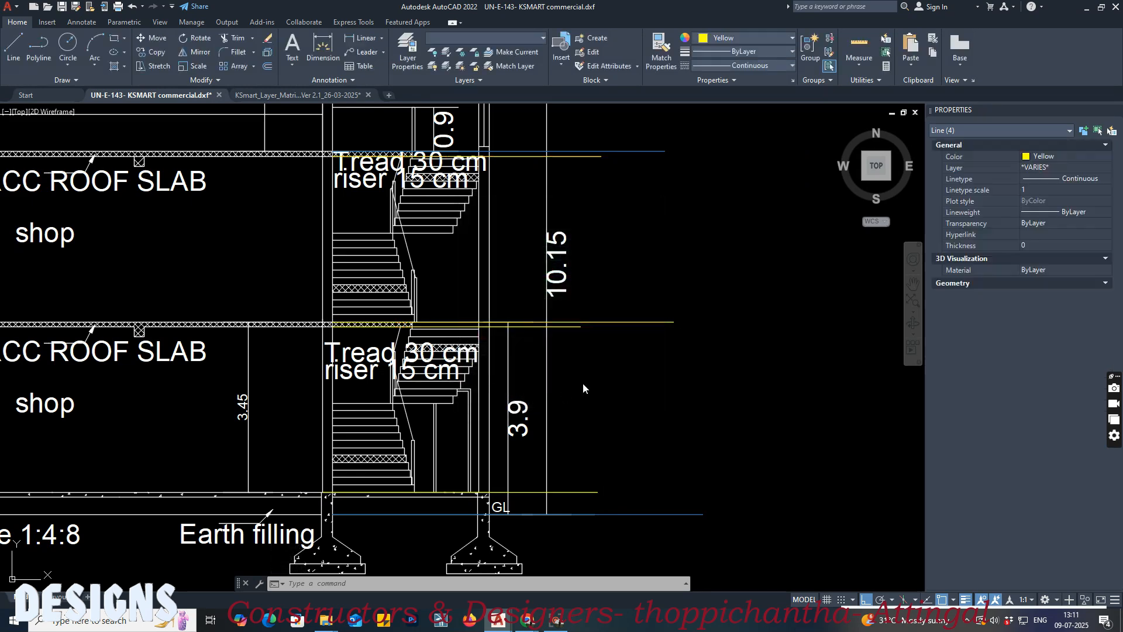
scroll(583, 384, "down", 8)
key("Escape")
key("ctrl+s")
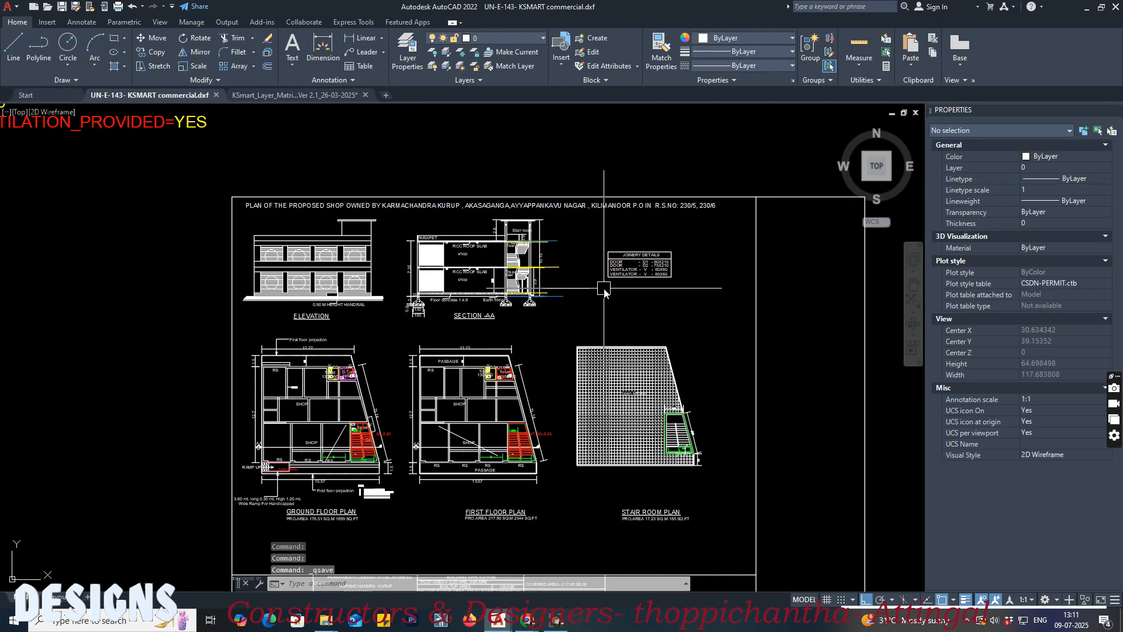
Step: Check the building drawing for unused items with Purge and save the DXF again
type("pu")
key("Return")
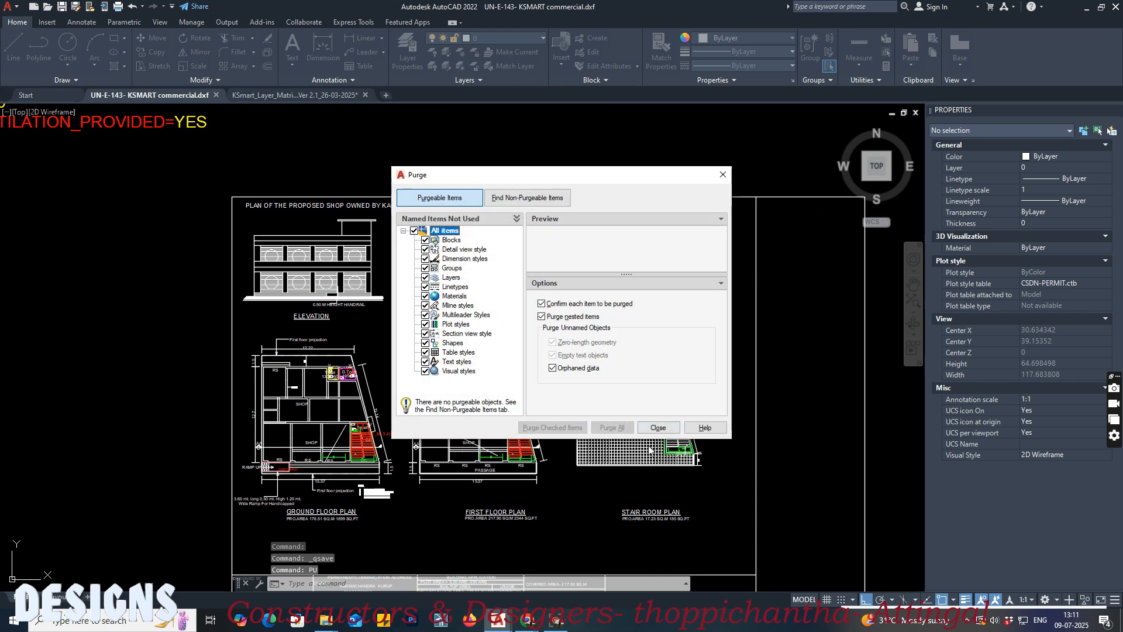
left_click(659, 431)
middle_click_drag(673, 383, 410, 225)
scroll(468, 334, "down", 9)
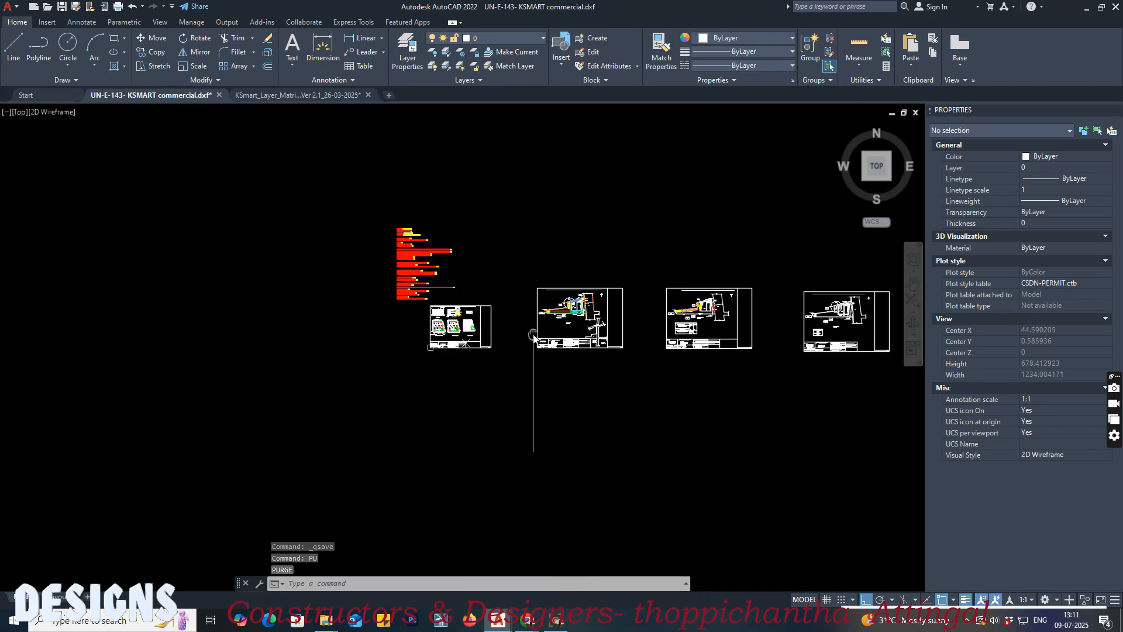
middle_click_drag(532, 333, 438, 337)
key("ctrl+s")
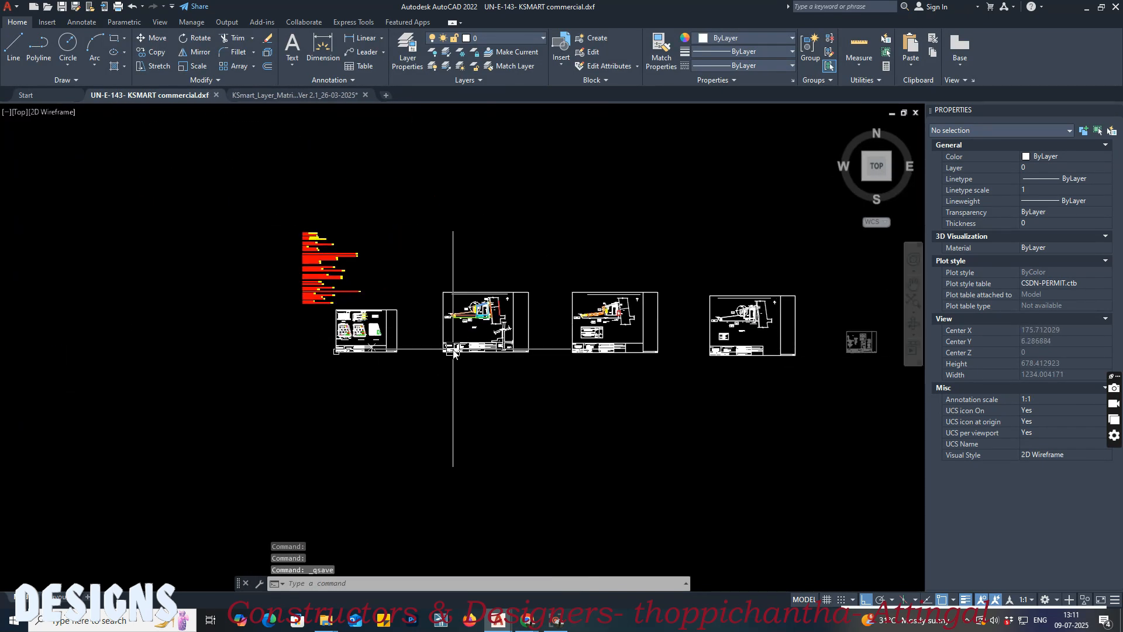
Step: Switch to the KSmart scrutiny page in the browser, close the old EDCR report and remove the previously uploaded drawing
mouse_move(526, 625)
left_click(462, 561)
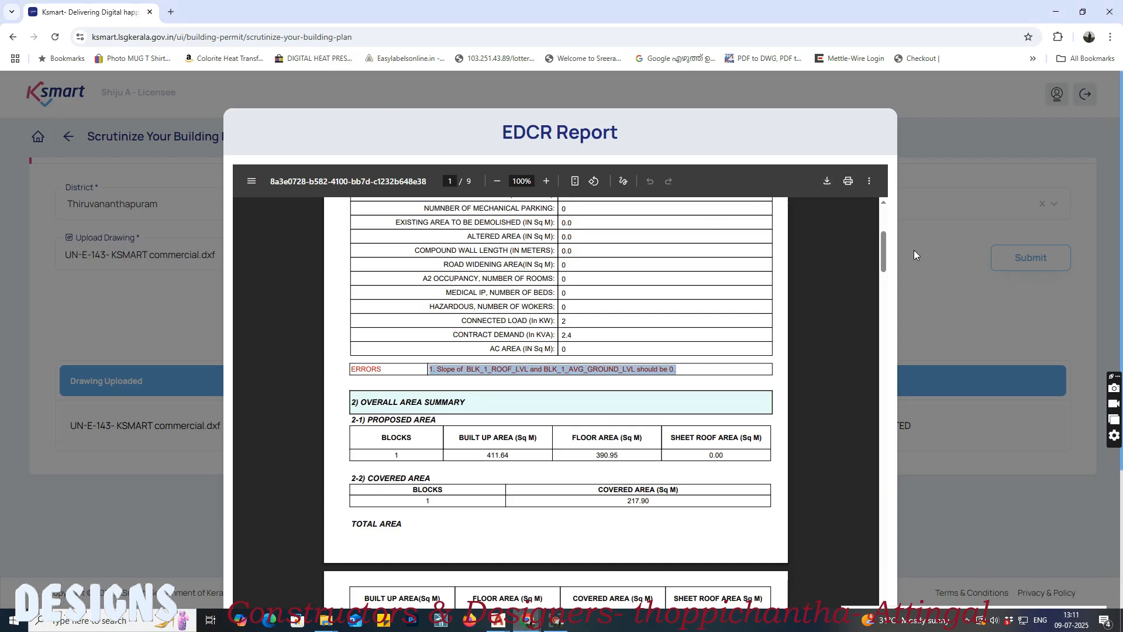
scroll(861, 532, "down", 6)
scroll(858, 585, "down", 1)
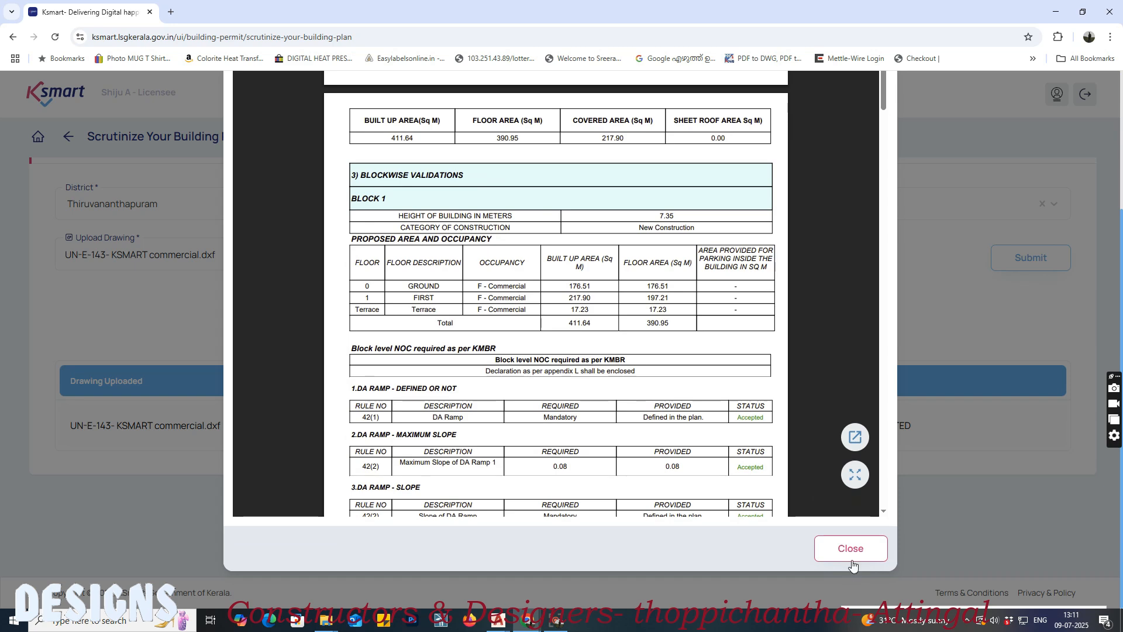
left_click(845, 546)
left_click(847, 256)
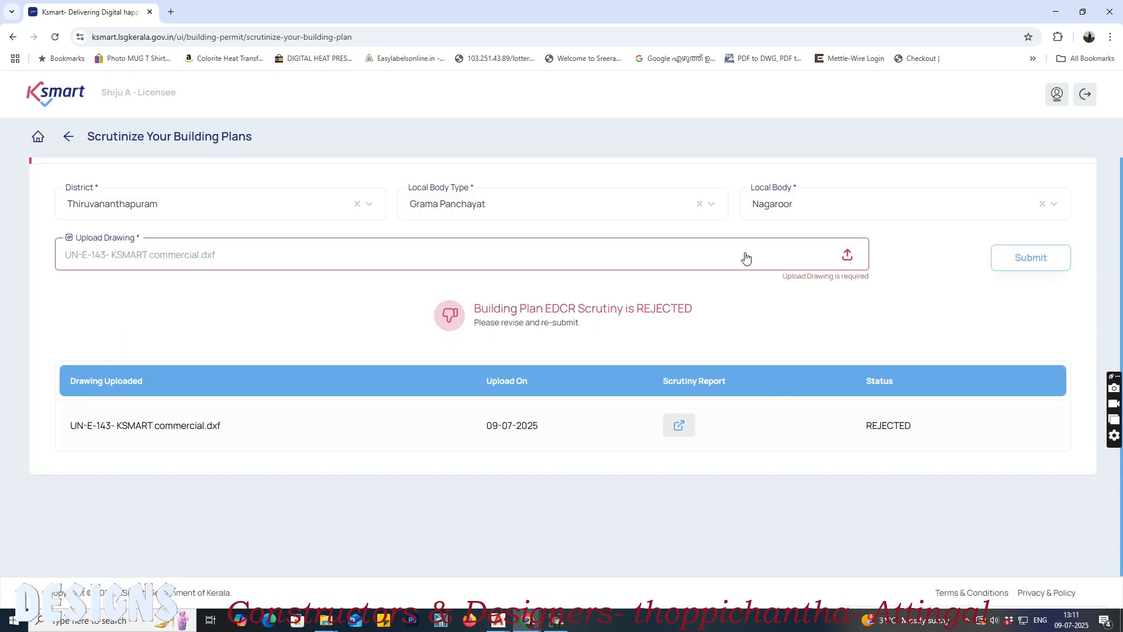
Step: Upload the resaved UN-E-143- KSMART commercial.dxf and submit it for scrutiny, completing the robot verification
left_click(746, 258)
left_click(266, 96)
left_click(668, 430)
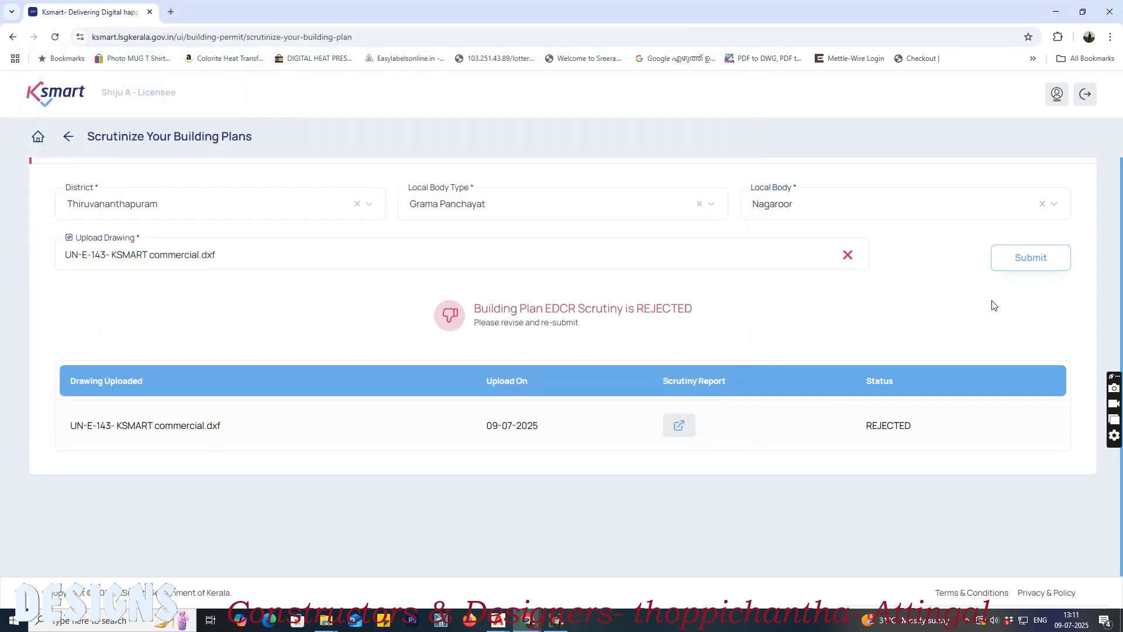
left_click(1013, 264)
left_click(606, 449)
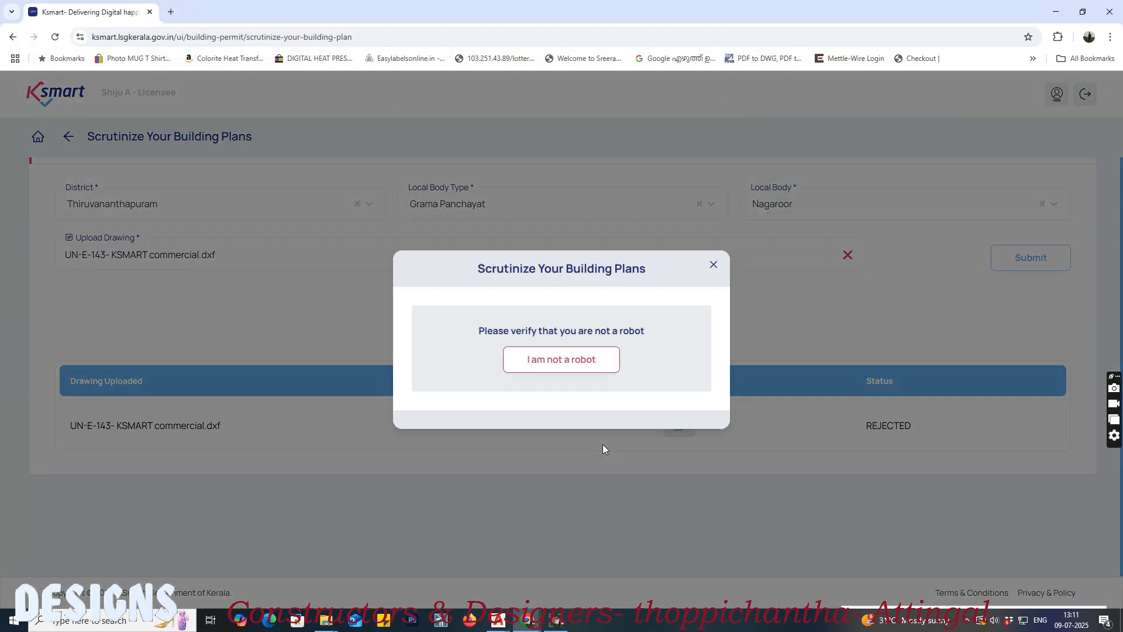
left_click(589, 361)
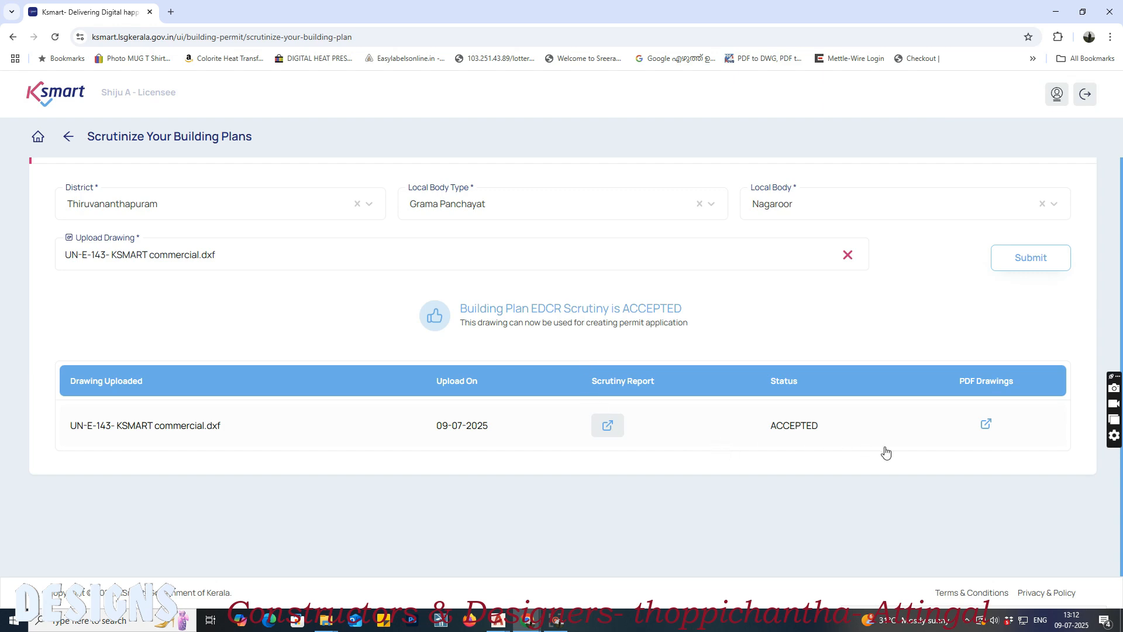
Step: Open the new scrutiny report and examine its status, application type and whether any errors are listed
left_click(620, 433)
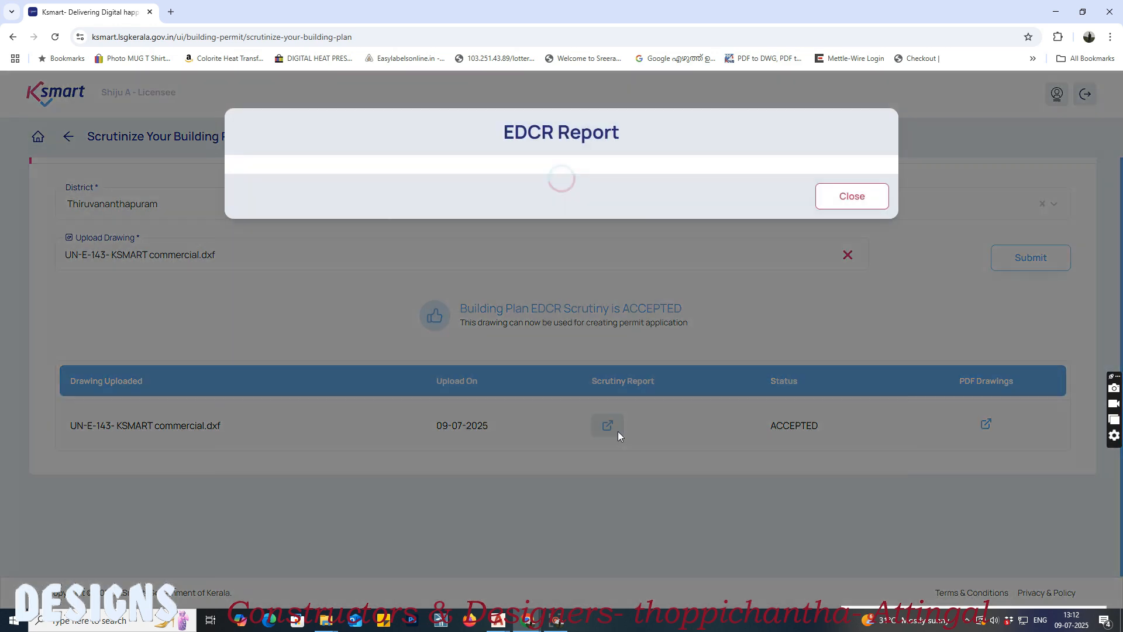
scroll(556, 341, "down", 3)
scroll(556, 341, "down", 1)
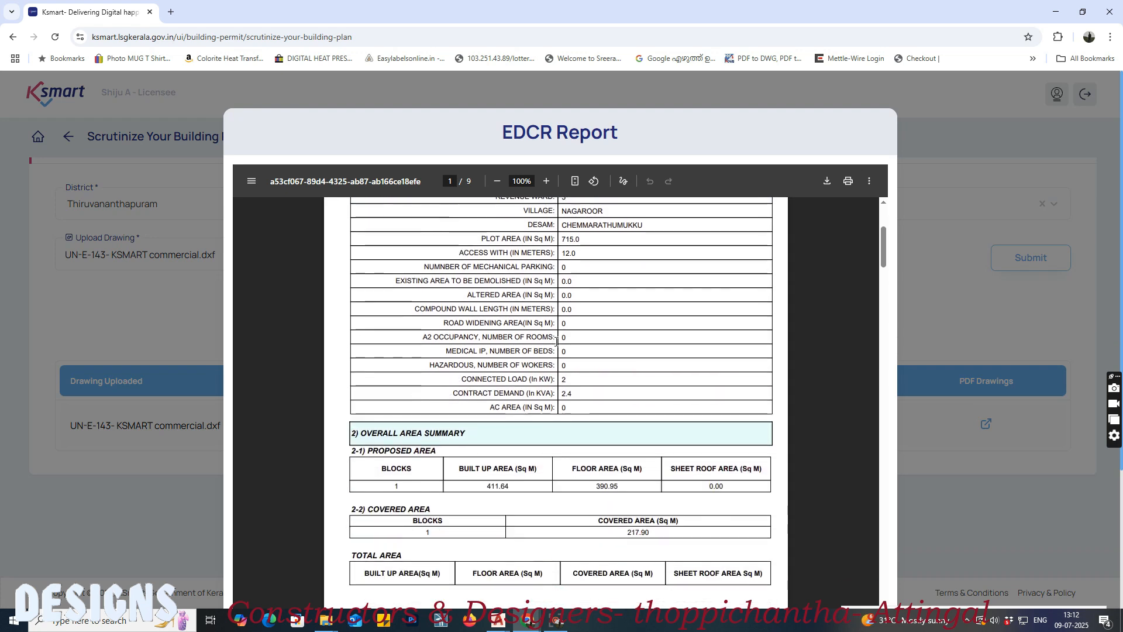
scroll(553, 340, "up", 4)
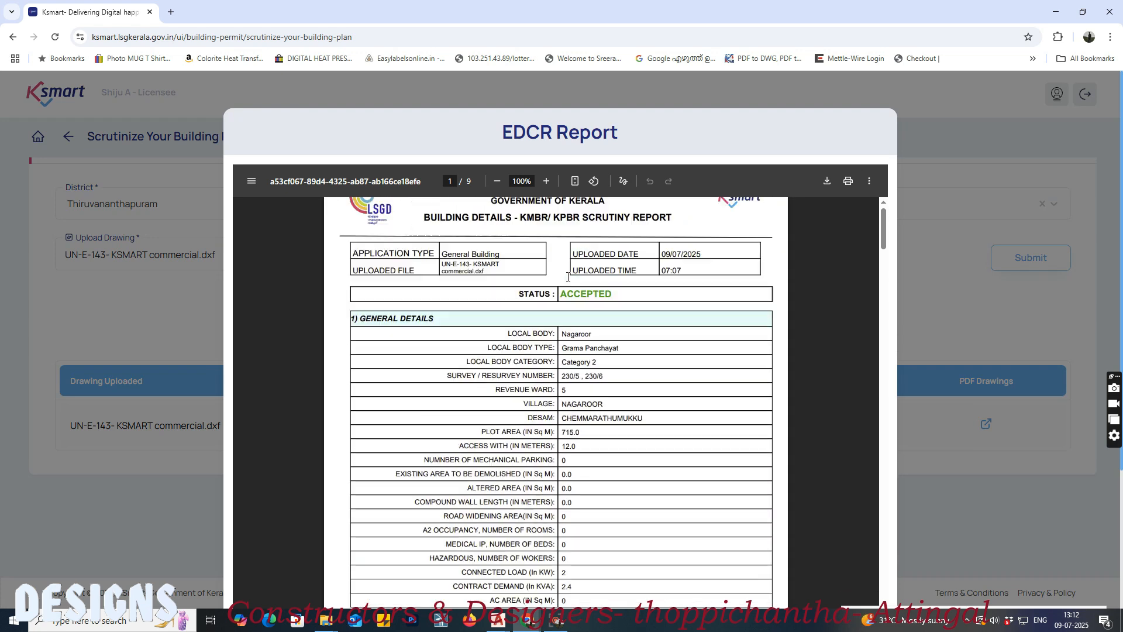
scroll(599, 277, "down", 3)
scroll(592, 280, "up", 2)
scroll(421, 275, "up", 1)
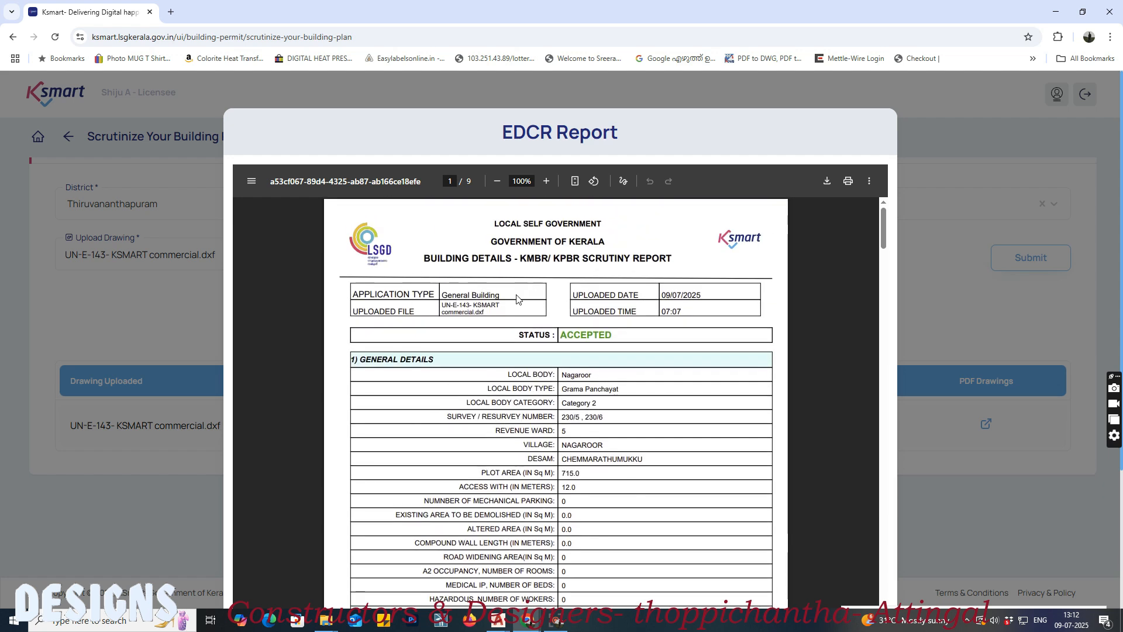
left_click_drag(500, 296, 449, 296)
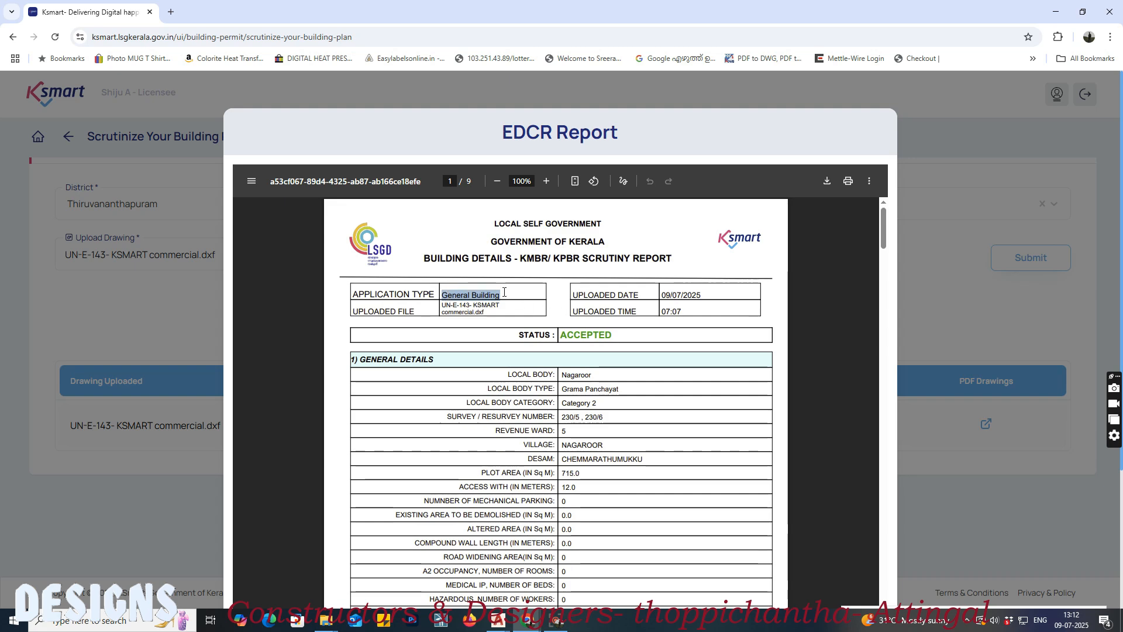
Step: Read through the report's general details and overall area summary, including the proposed built-up area
scroll(514, 305, "down", 1)
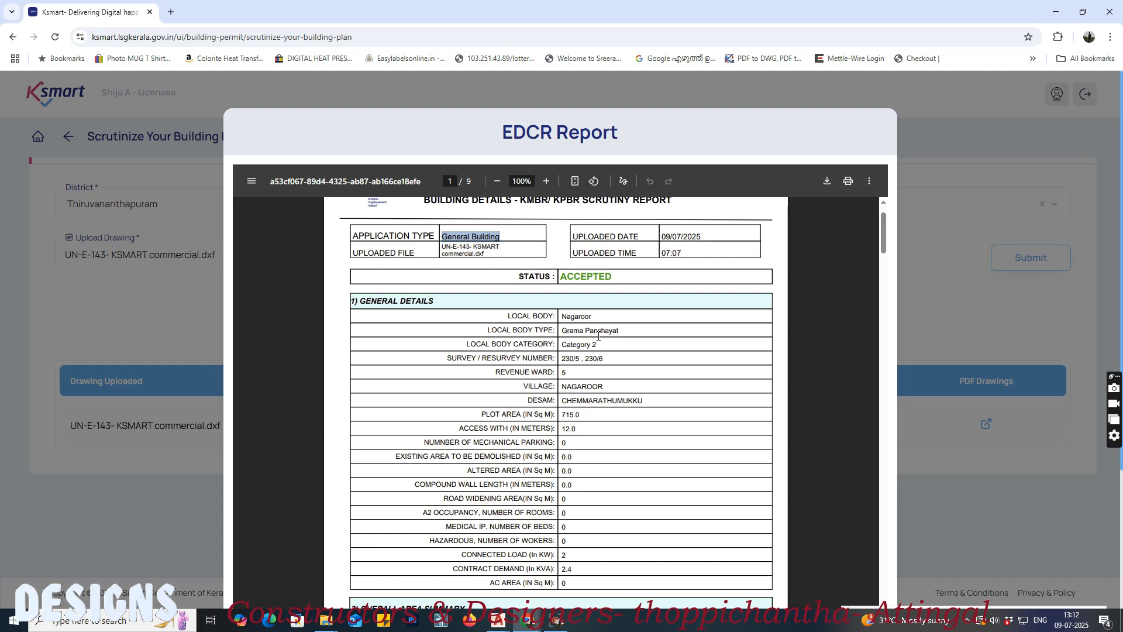
scroll(598, 336, "down", 1)
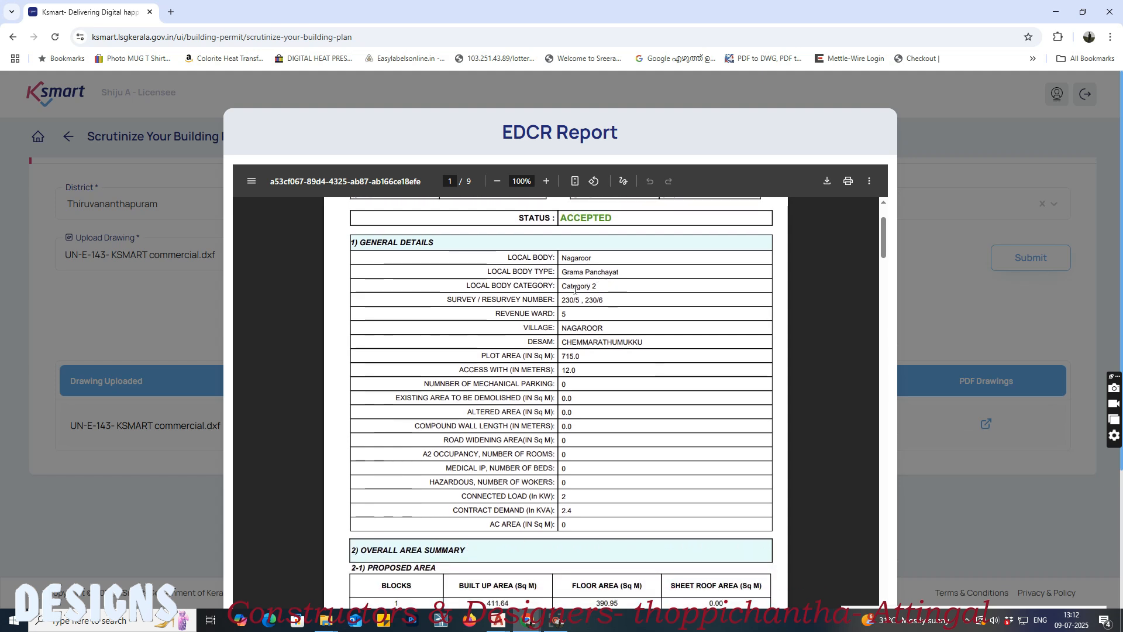
scroll(642, 329, "down", 2)
scroll(501, 265, "up", 1)
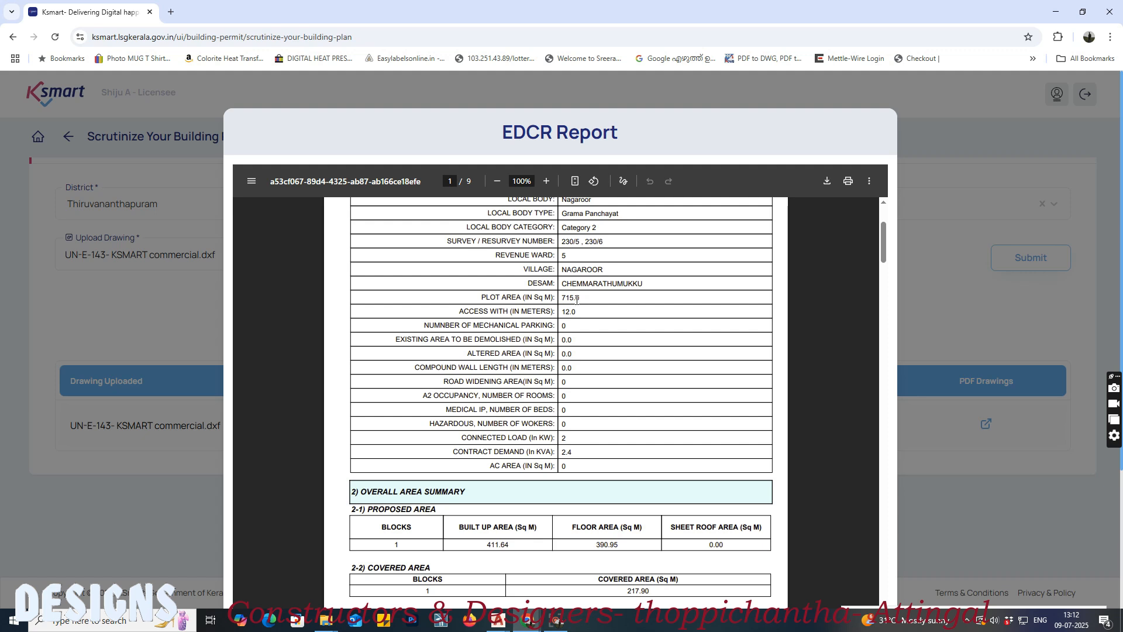
scroll(594, 310, "down", 1)
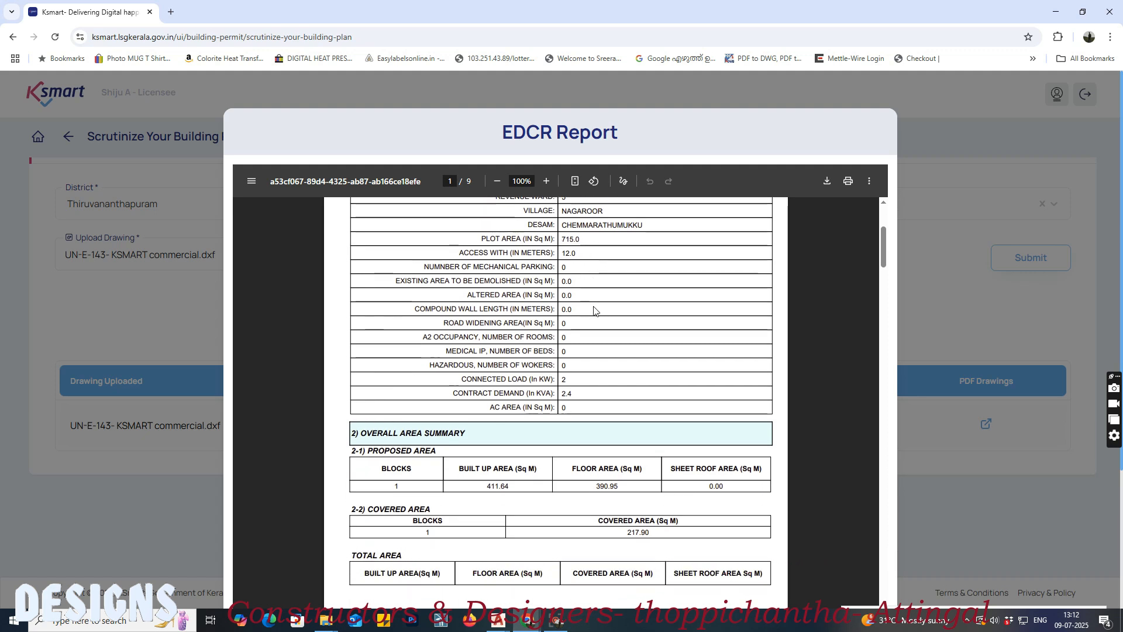
scroll(593, 311, "down", 3)
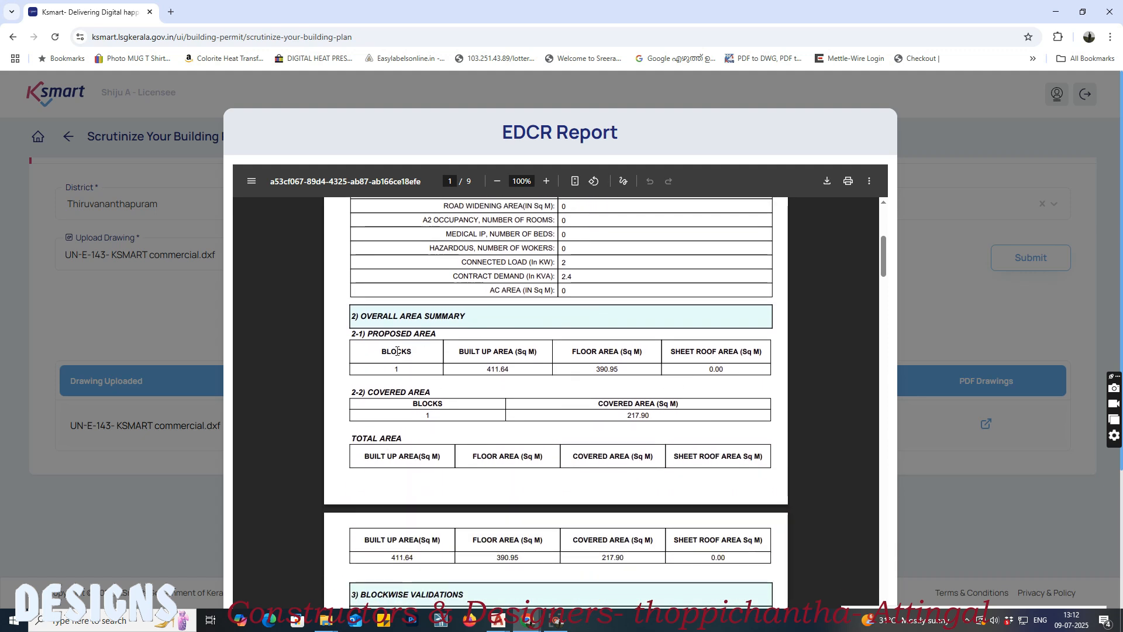
scroll(544, 388, "down", 1)
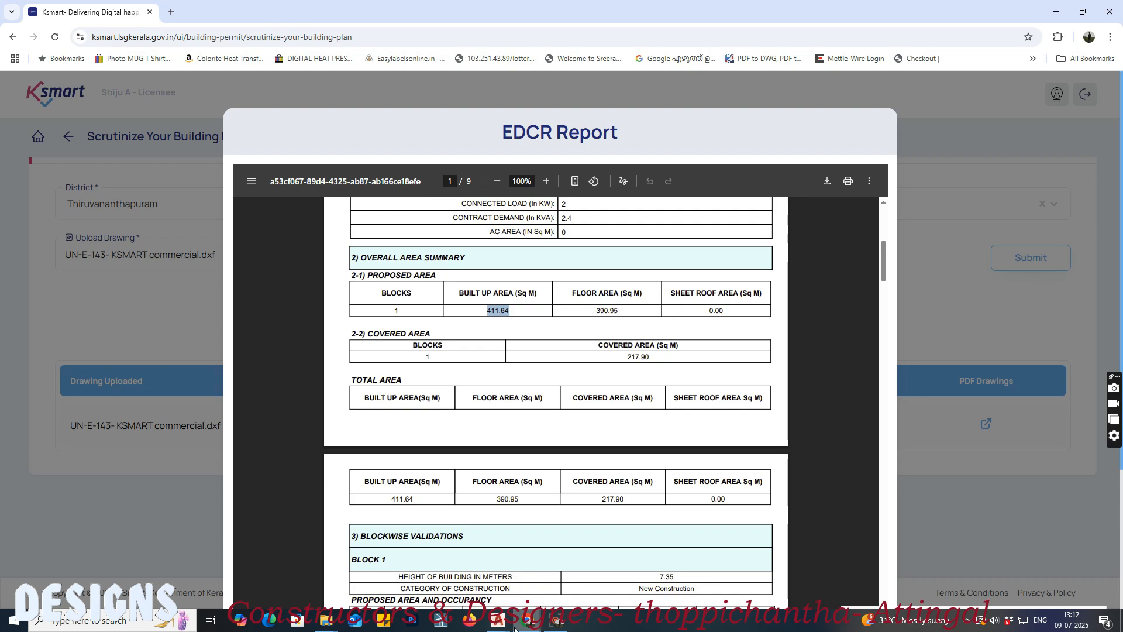
Step: Switch to the AutoCAD building drawing and check the built-up area entries in the building application table
left_click(491, 627)
left_click(468, 581)
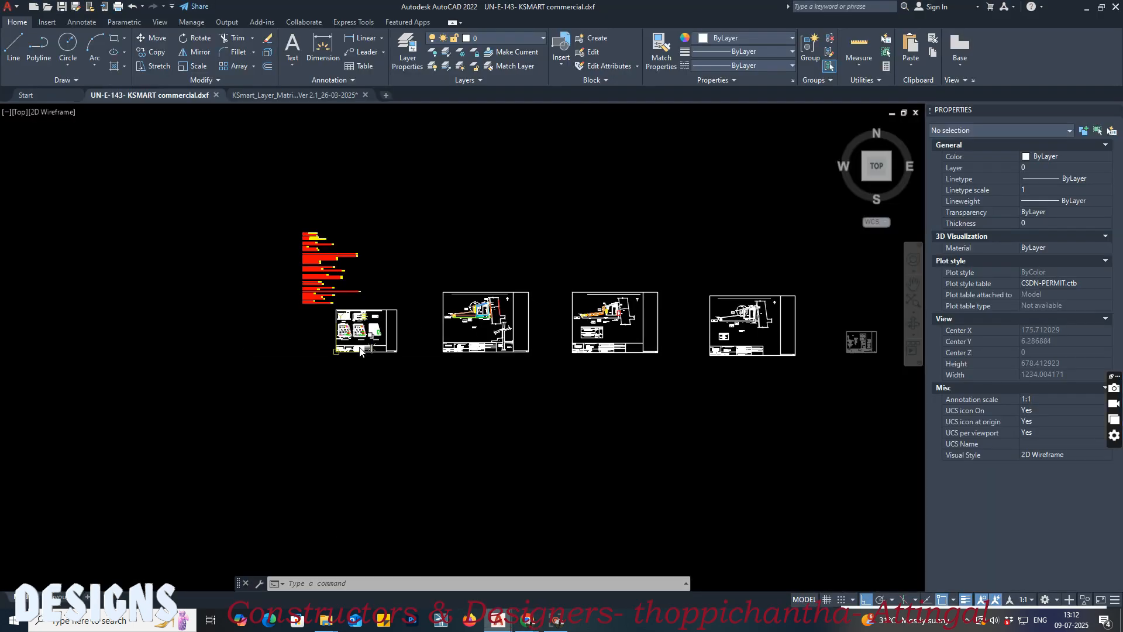
scroll(361, 350, "up", 8)
scroll(299, 354, "up", 5)
scroll(449, 404, "up", 2)
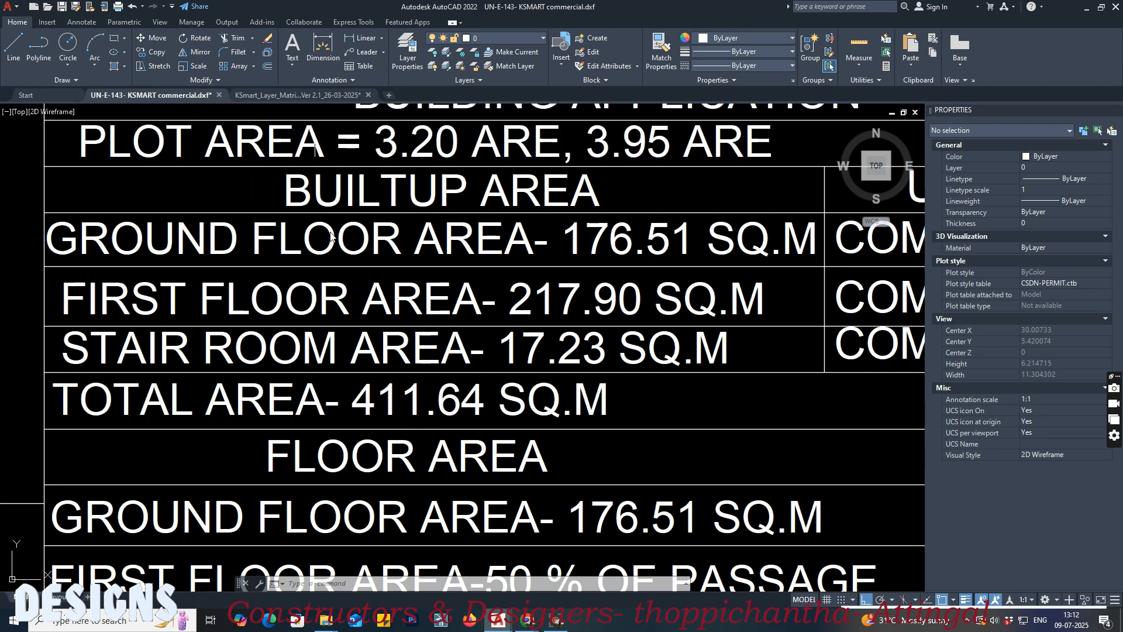
Step: Return to the EDCR report in the browser, check the proposed floor area and close the report
left_click(526, 621)
left_click(490, 581)
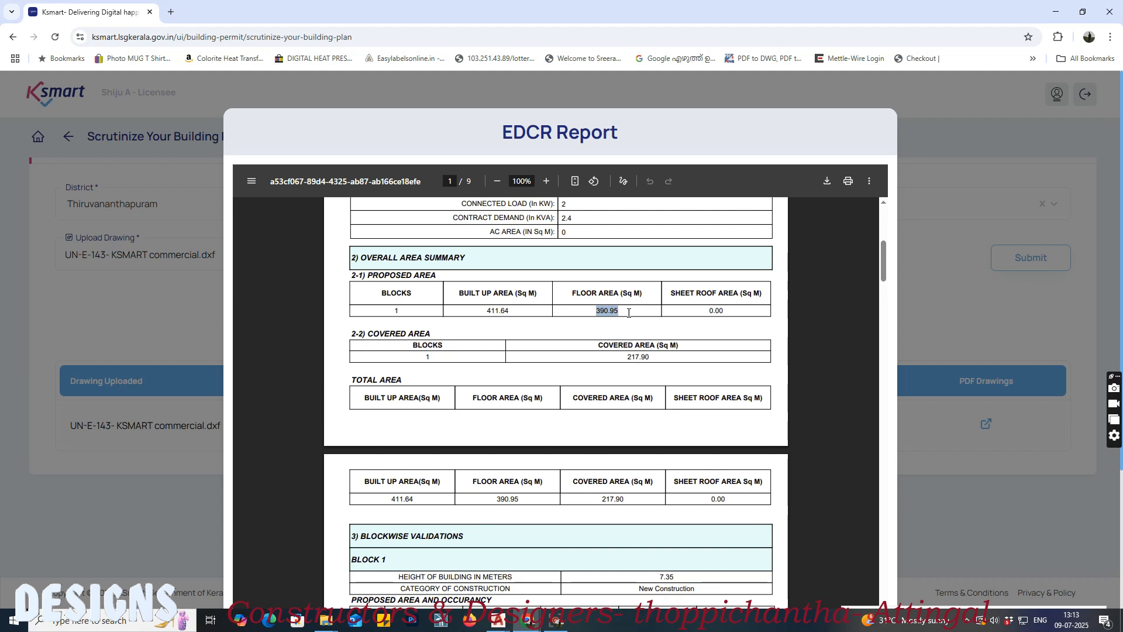
left_click(939, 491)
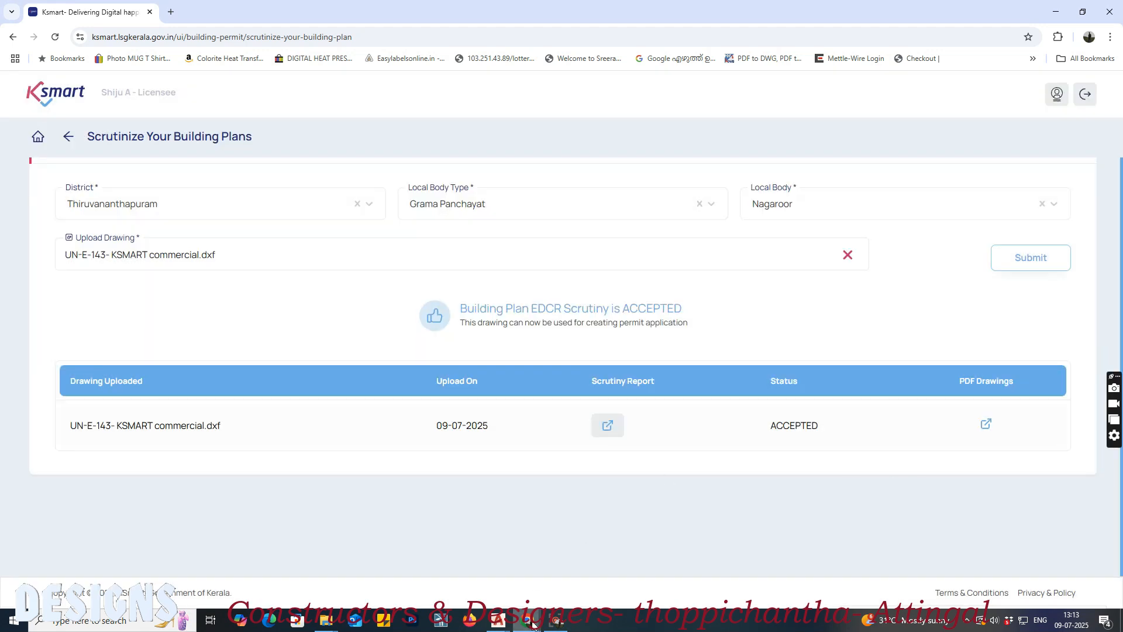
Step: Switch back to the AutoCAD building drawing and examine how the area table calculates the total floor area and whether the stair room is included
mouse_move(498, 620)
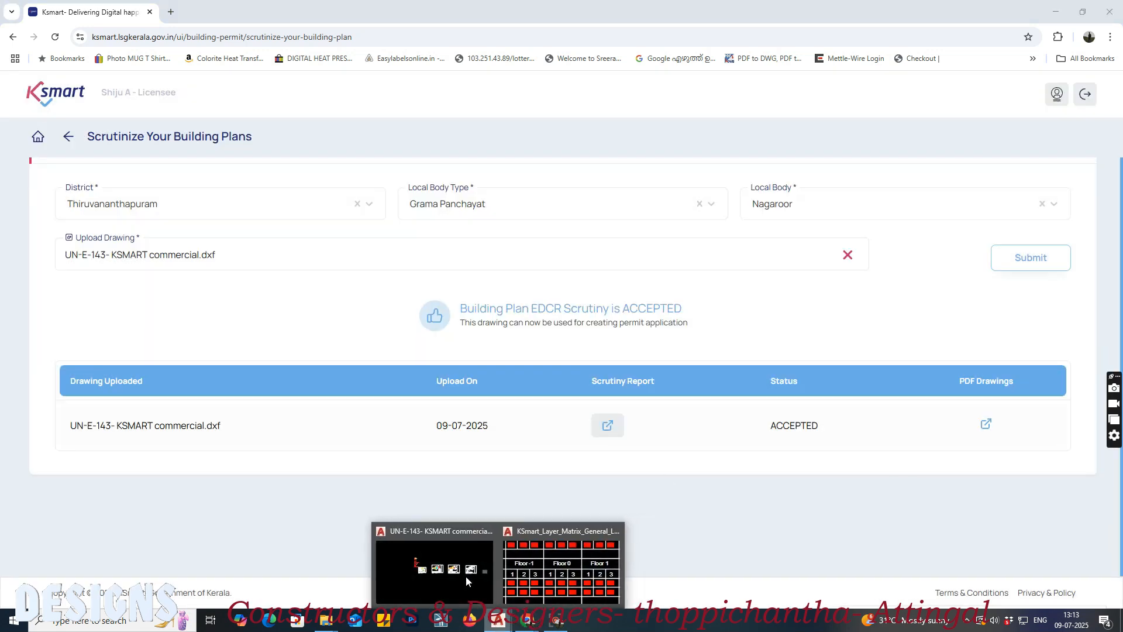
left_click(465, 576)
scroll(493, 427, "down", 5)
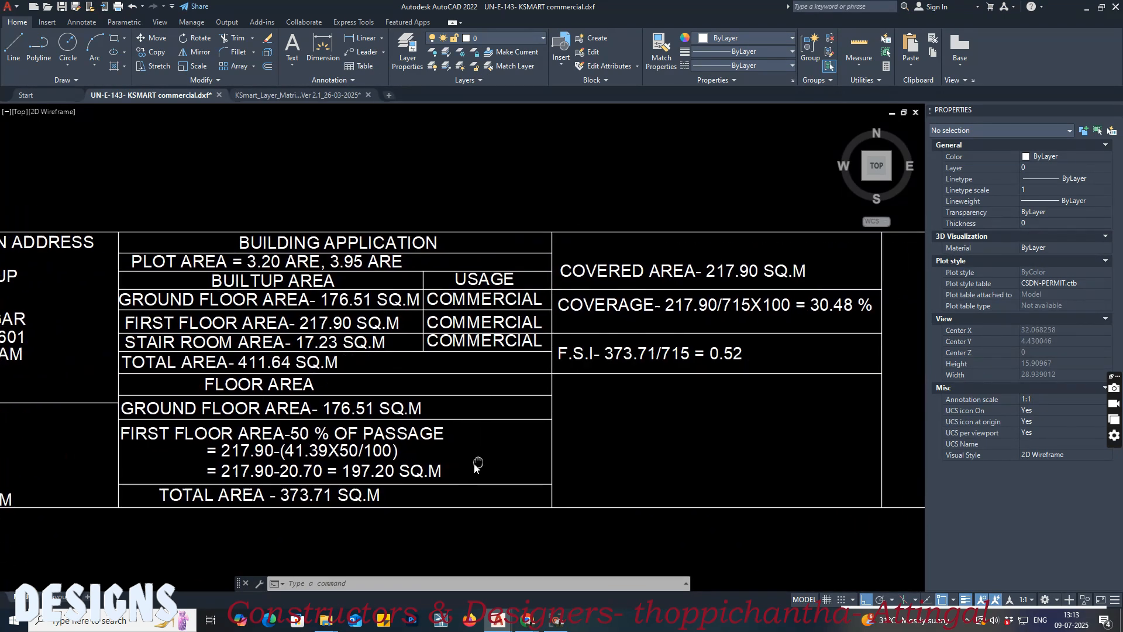
middle_click_drag(606, 472, 641, 535)
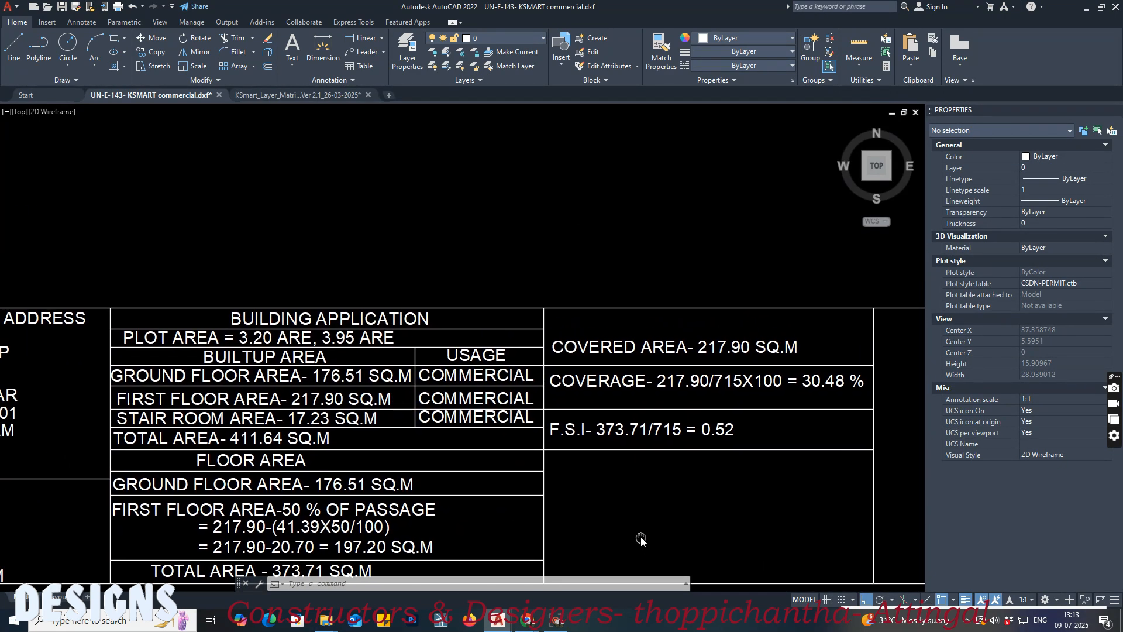
middle_click_drag(613, 527, 678, 478)
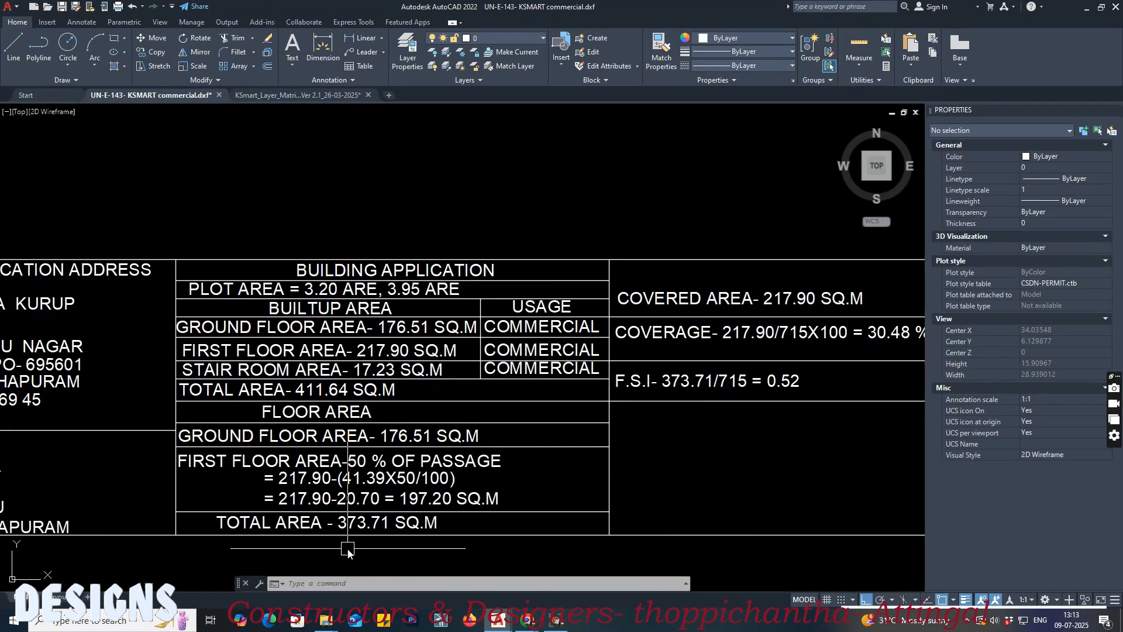
scroll(347, 546, "up", 2)
scroll(349, 525, "down", 2)
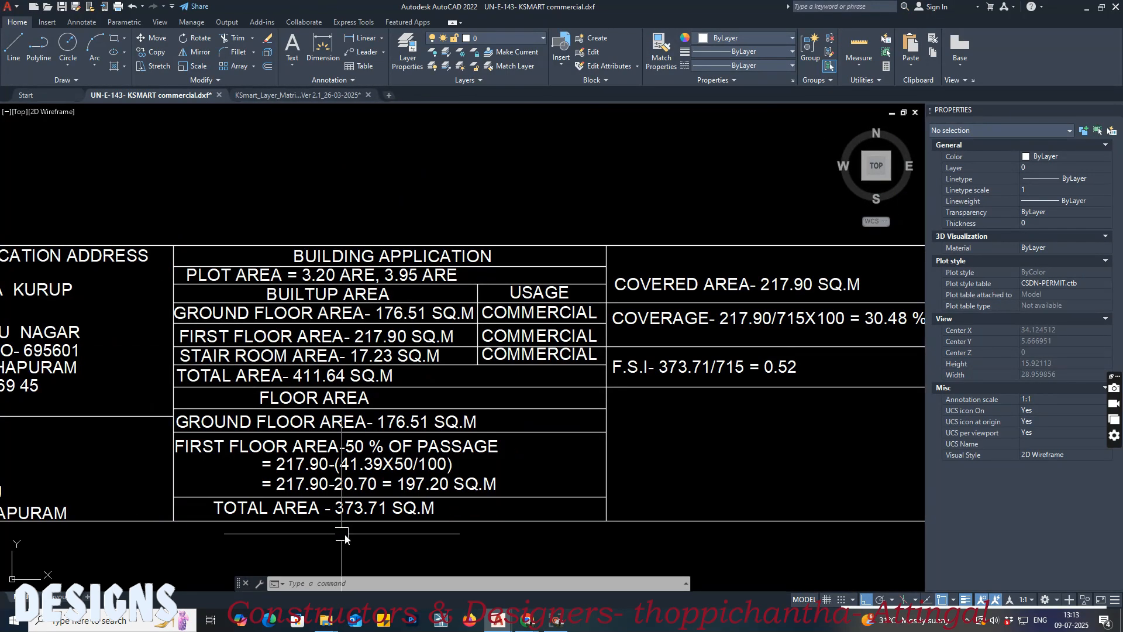
scroll(347, 526, "up", 2)
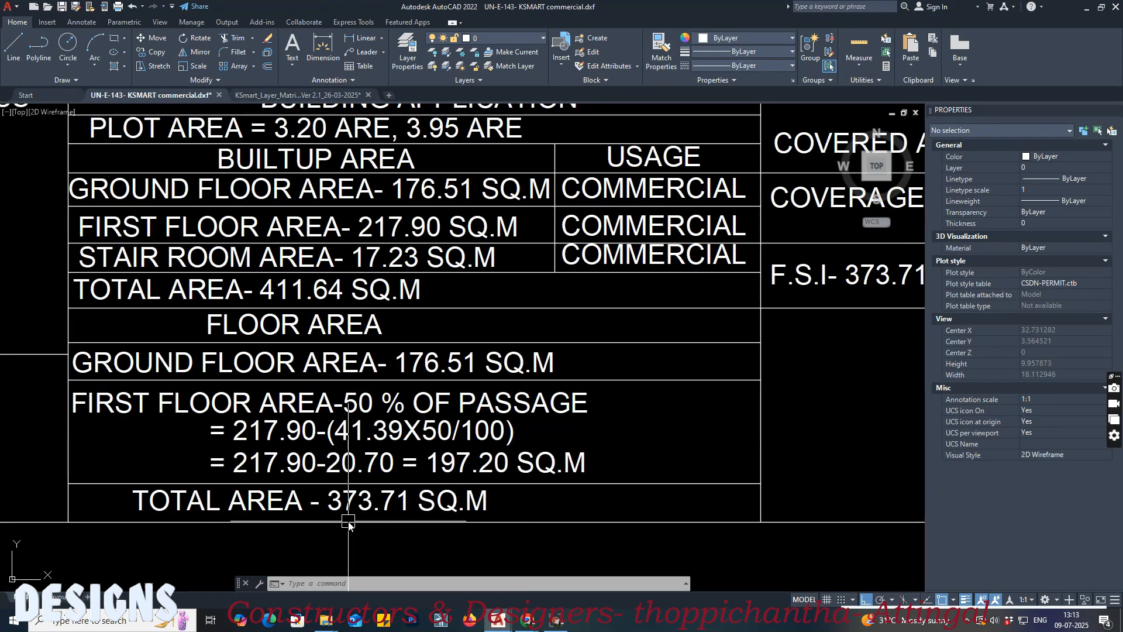
middle_click_drag(338, 516, 381, 515)
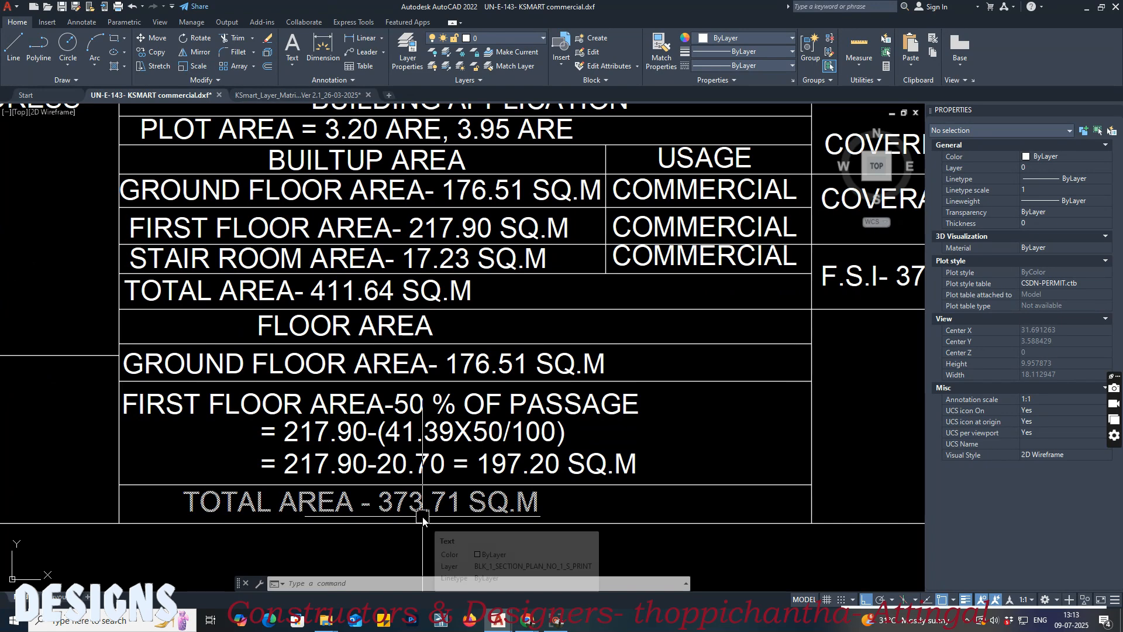
scroll(416, 516, "up", 2)
scroll(423, 519, "down", 4)
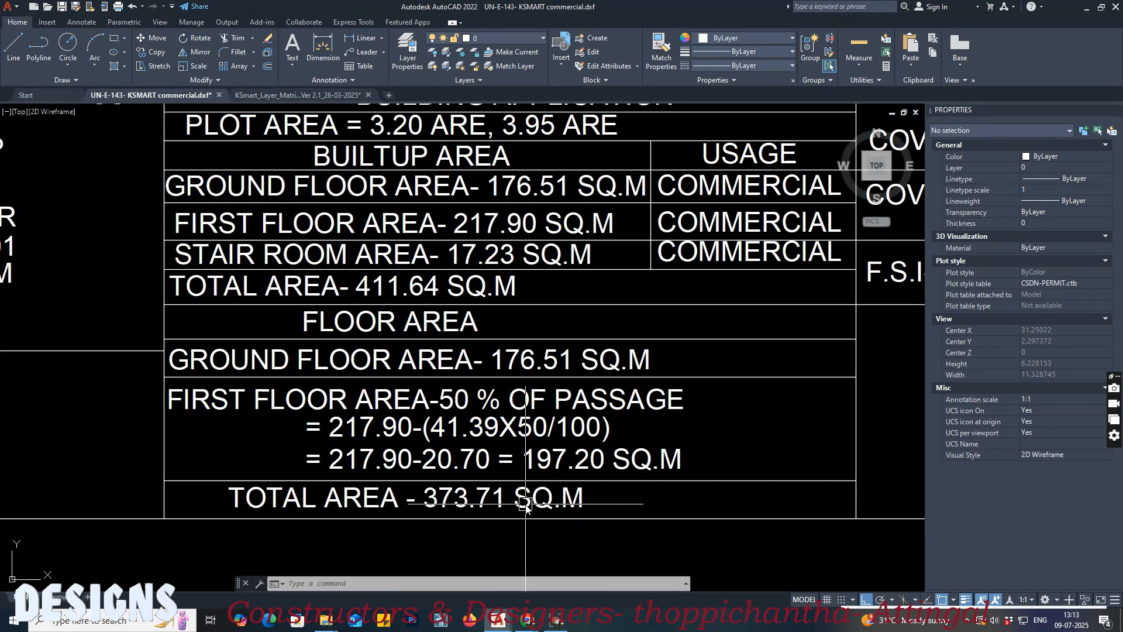
middle_click_drag(452, 514, 476, 511)
scroll(537, 503, "down", 2)
middle_click_drag(476, 373, 509, 521)
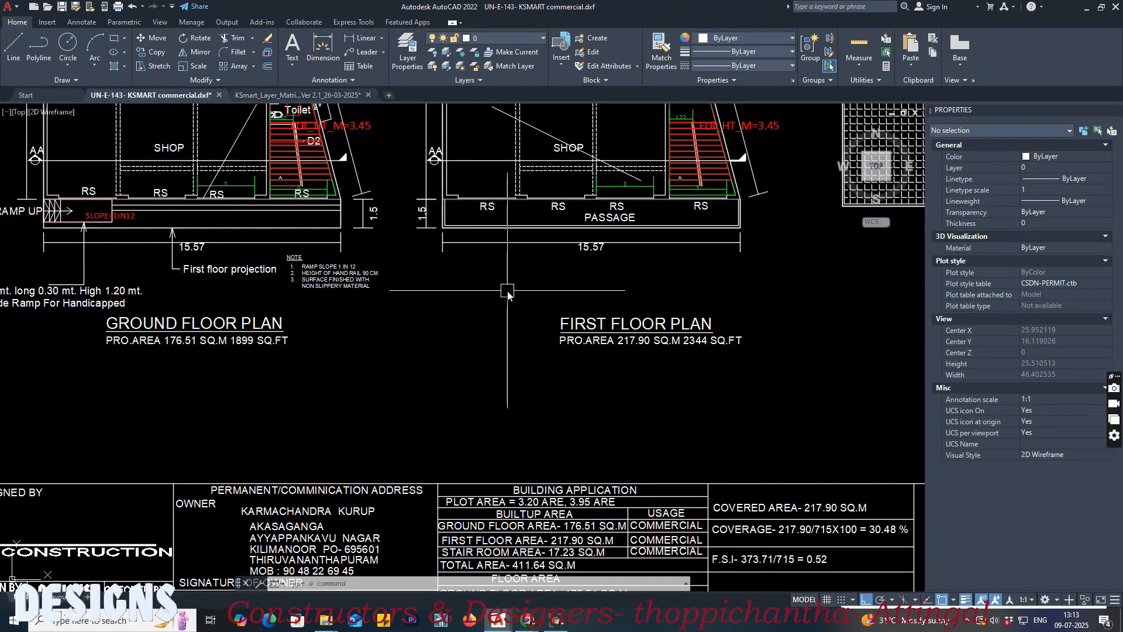
middle_click_drag(502, 396, 461, 358)
scroll(392, 438, "up", 2)
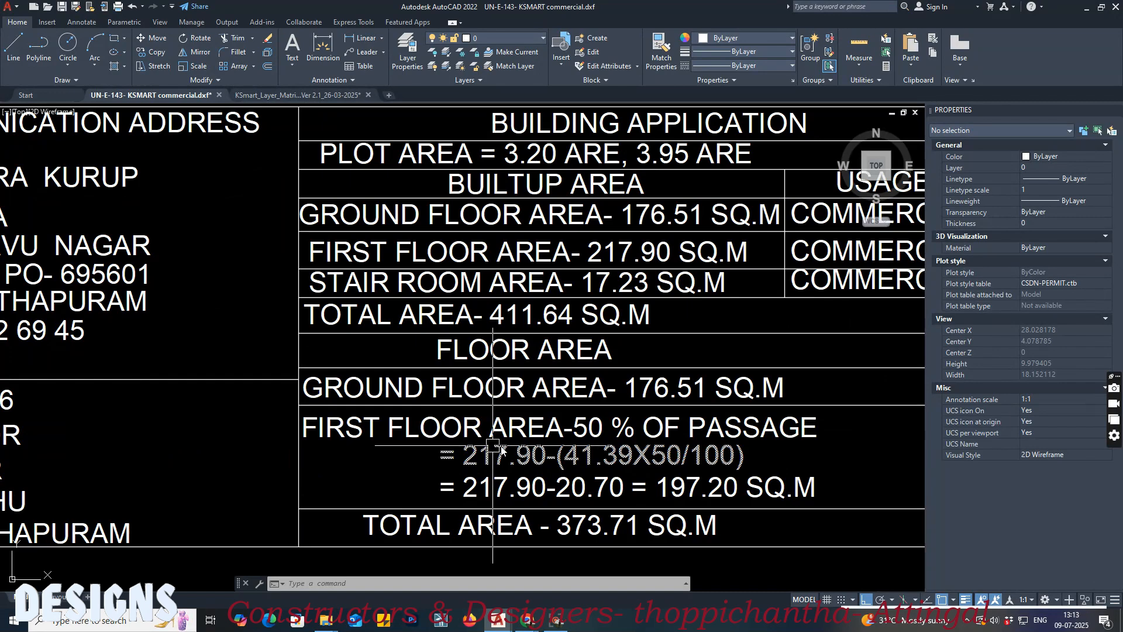
middle_click_drag(409, 297, 428, 457)
left_click(327, 98)
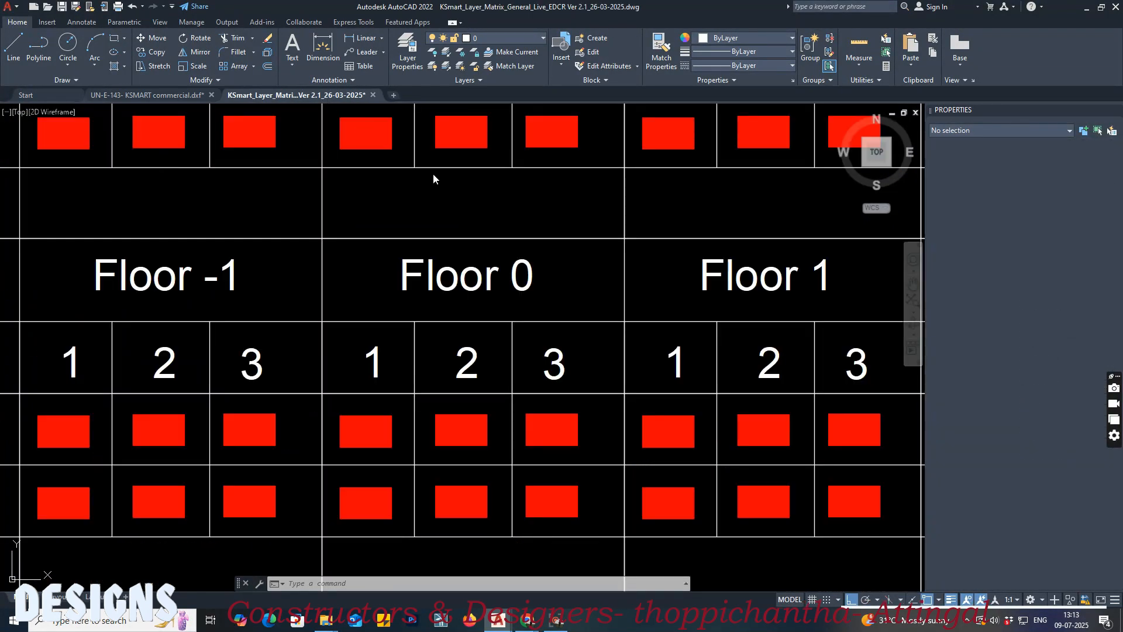
Step: Switch to the KSmart page, reopen the scrutiny report and check the floor area under Proposed Area
mouse_move(529, 625)
left_click(497, 582)
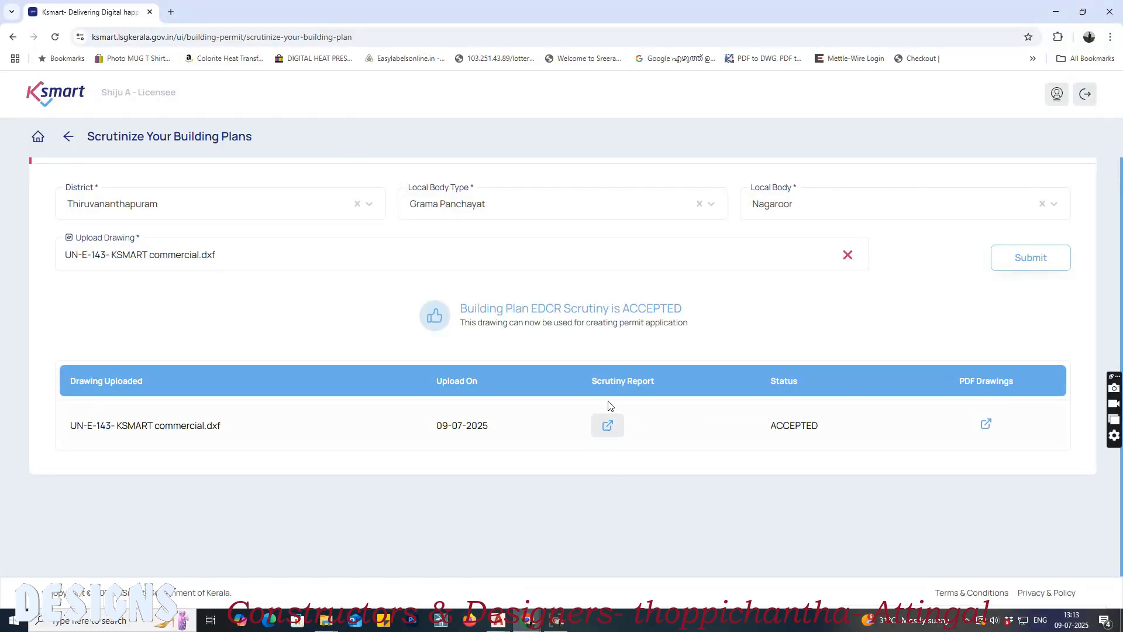
left_click(605, 434)
scroll(606, 435, "down", 5)
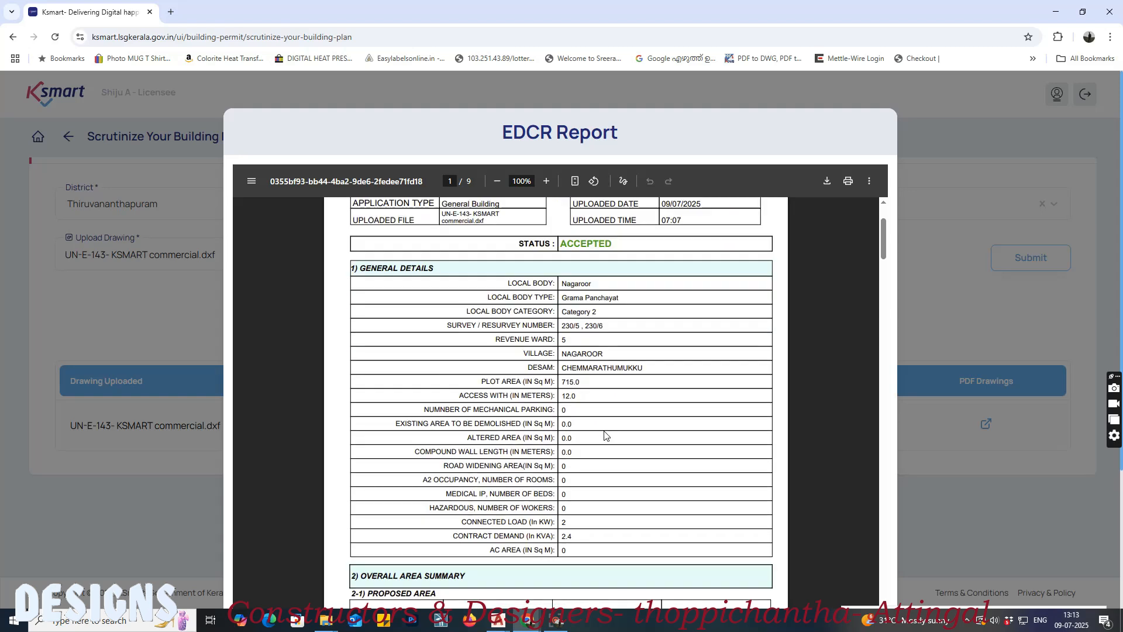
left_click_drag(592, 494, 620, 493)
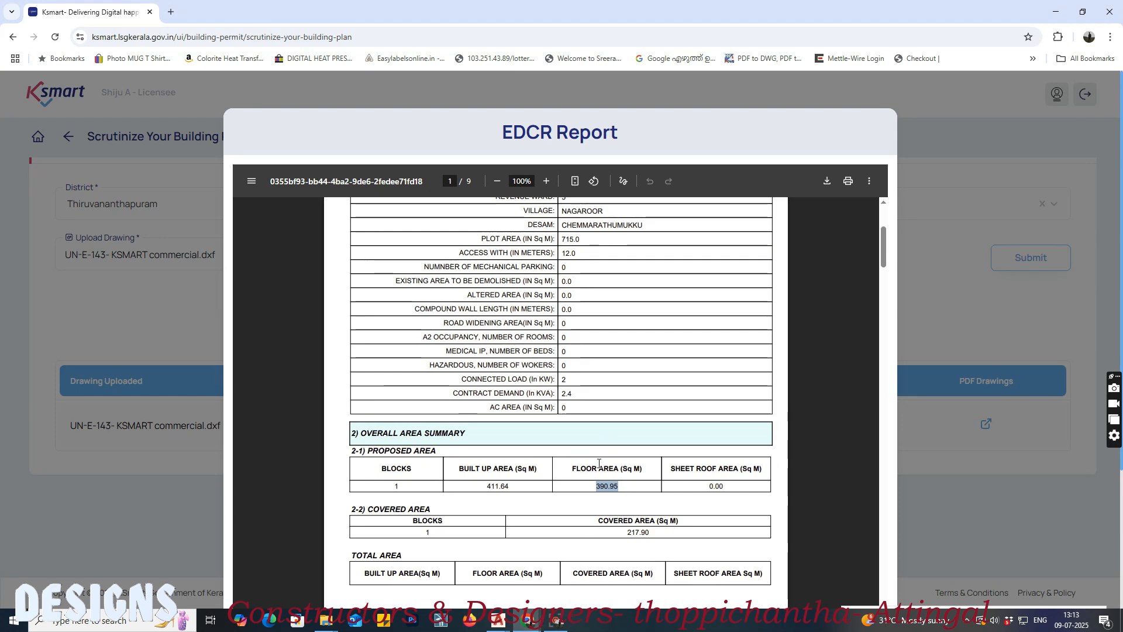
Step: Switch to the AutoCAD building drawing and inspect the outline of the passage along the 15.57 m side of the first floor plan
mouse_move(481, 611)
left_click(445, 570)
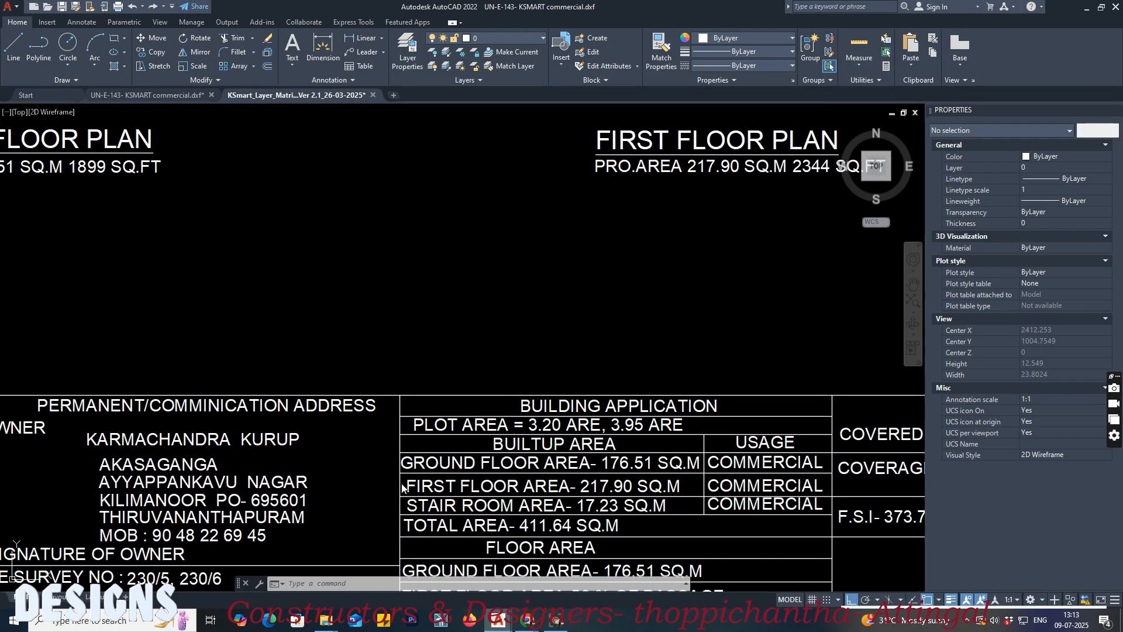
scroll(493, 474, "up", 4)
middle_click_drag(552, 468, 573, 516)
scroll(573, 517, "down", 4)
scroll(471, 332, "up", 5)
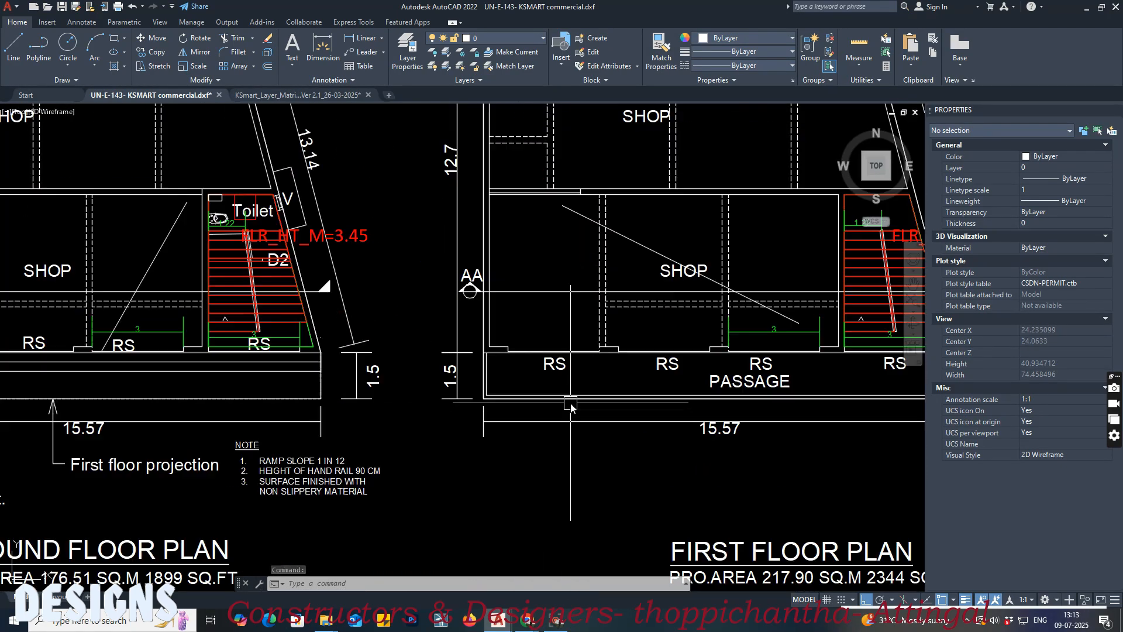
left_click(476, 380)
scroll(494, 389, "up", 3)
key("Escape")
left_click(496, 411)
key("Escape")
scroll(428, 395, "down", 4)
scroll(702, 409, "up", 4)
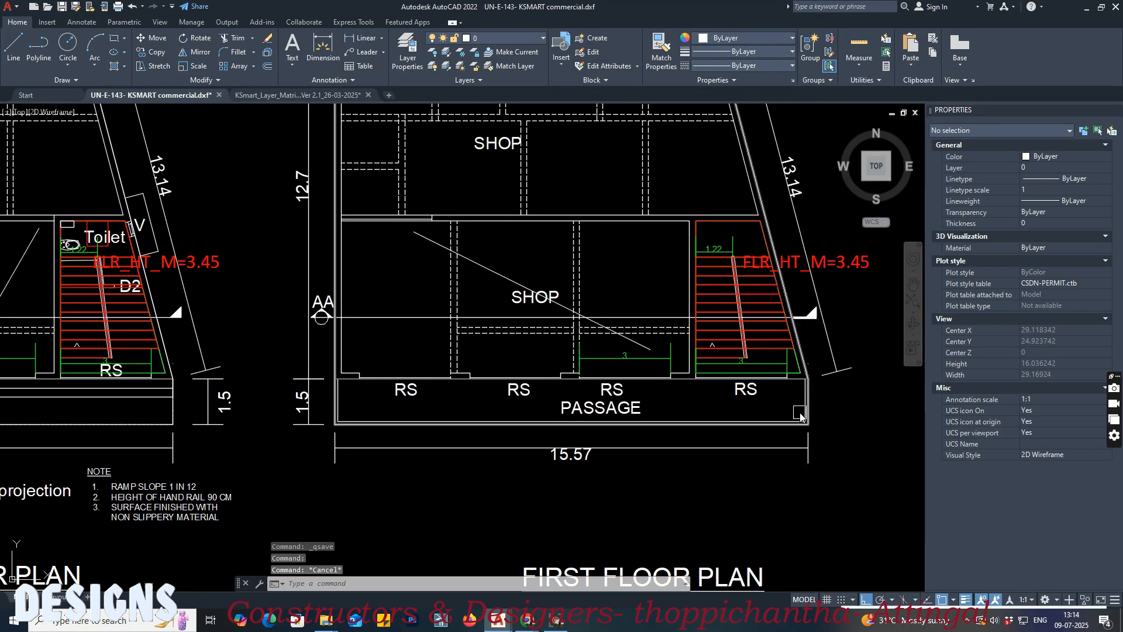
left_click(821, 404)
key("Escape")
scroll(747, 434, "down", 5)
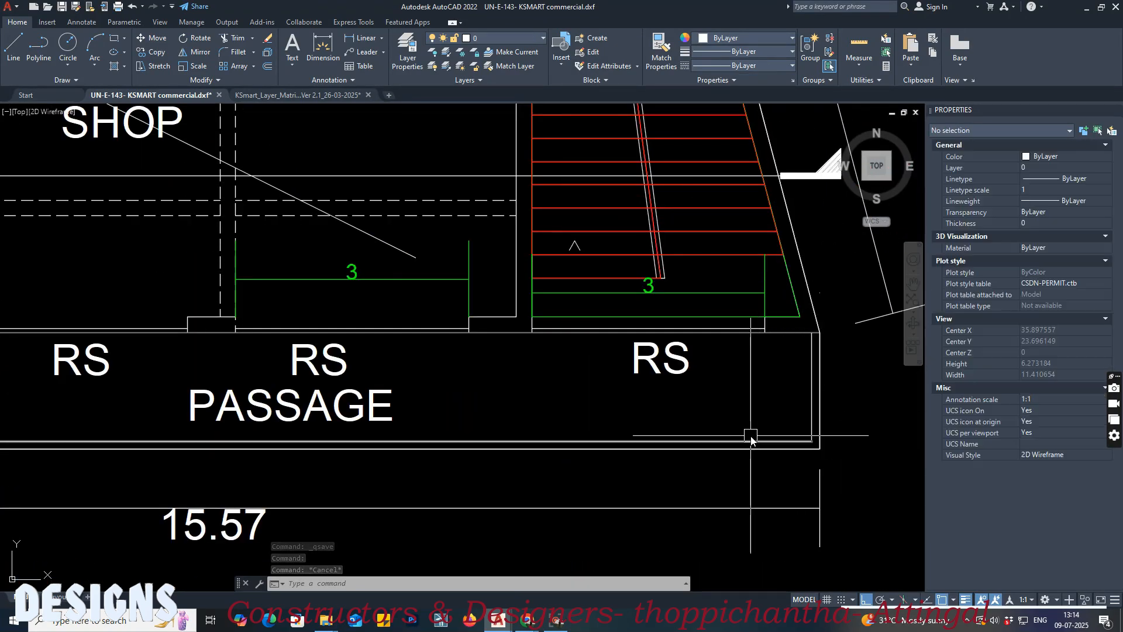
Step: Select the built-up area polylines around both 1.5 m wide passages on the first floor plan
scroll(585, 292, "up", 5)
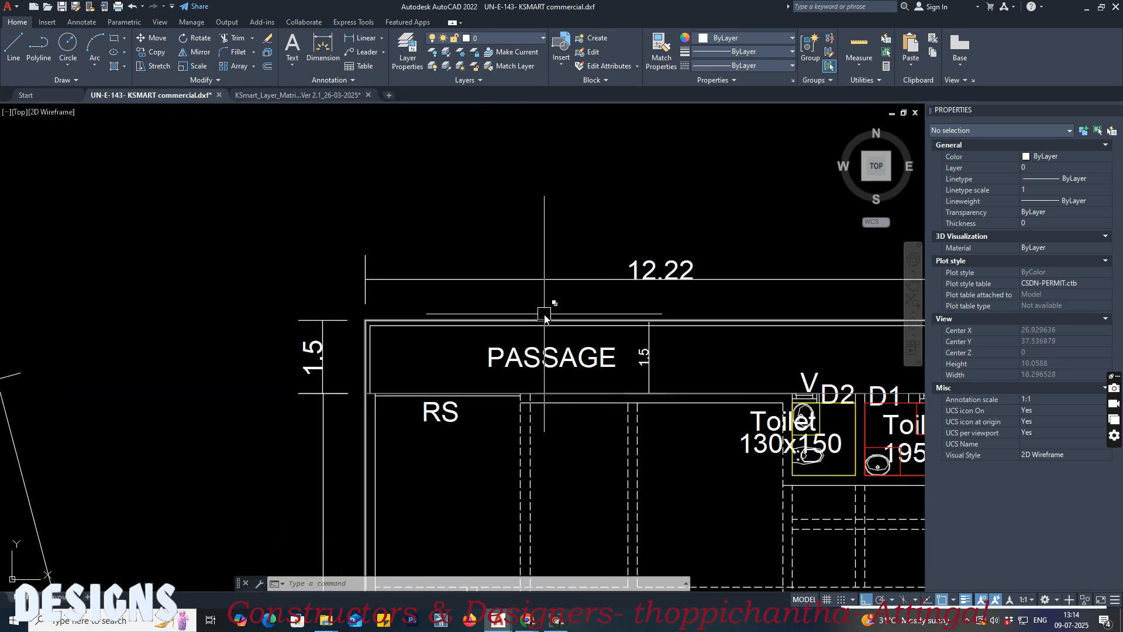
left_click(544, 319)
key("Escape")
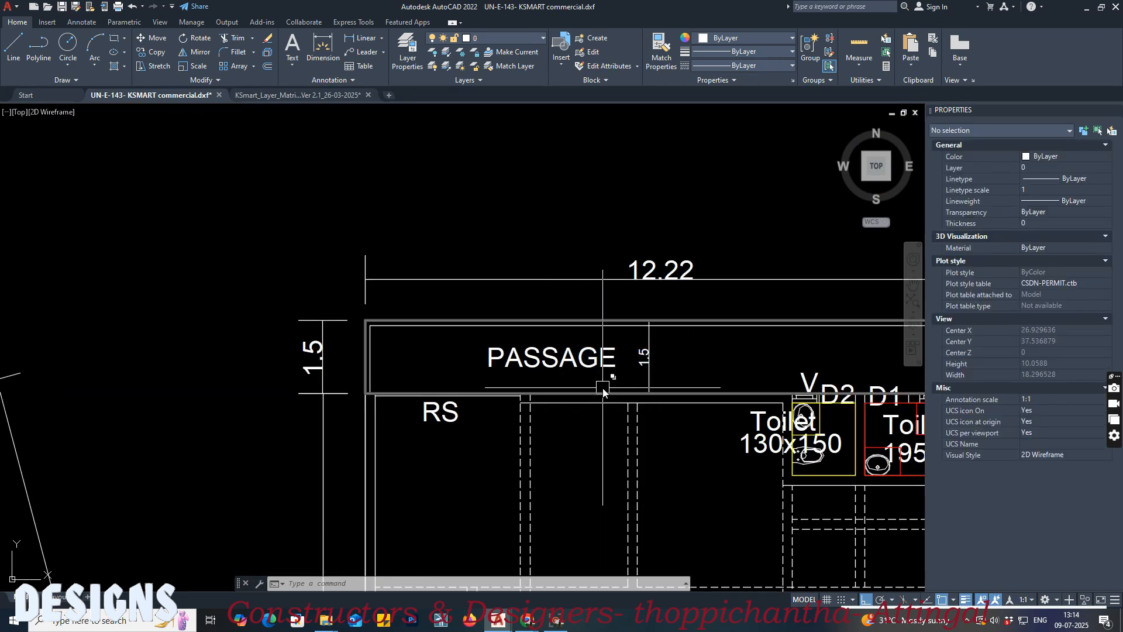
left_click(602, 391)
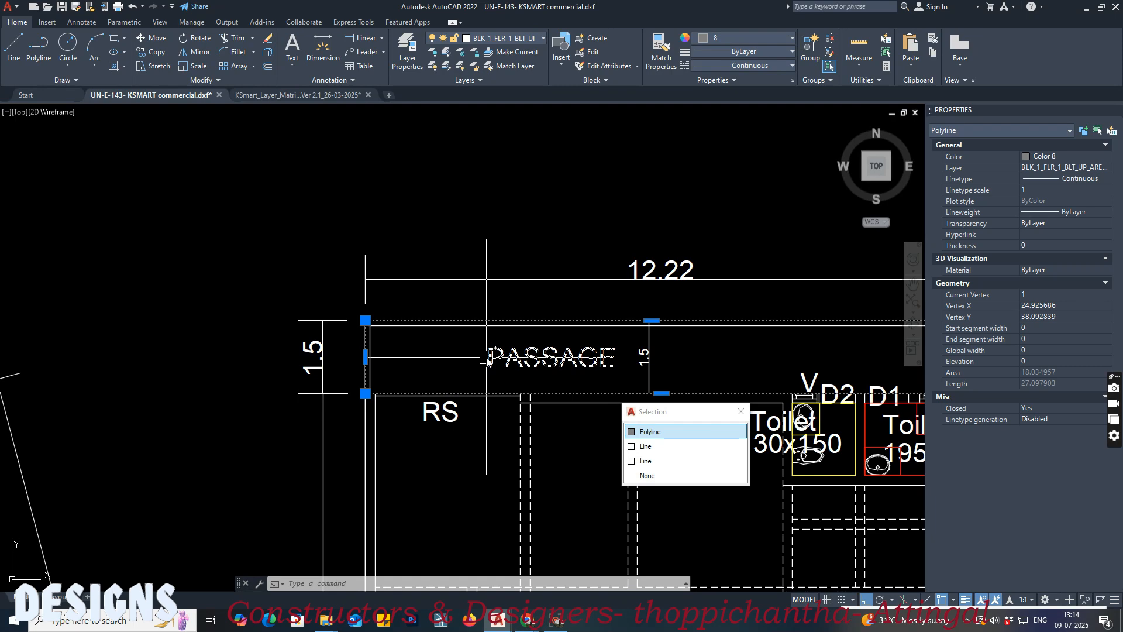
scroll(420, 264, "down", 4)
scroll(430, 368, "up", 2)
middle_click_drag(430, 367, 439, 273)
middle_click_drag(426, 501, 406, 459)
scroll(398, 510, "up", 2)
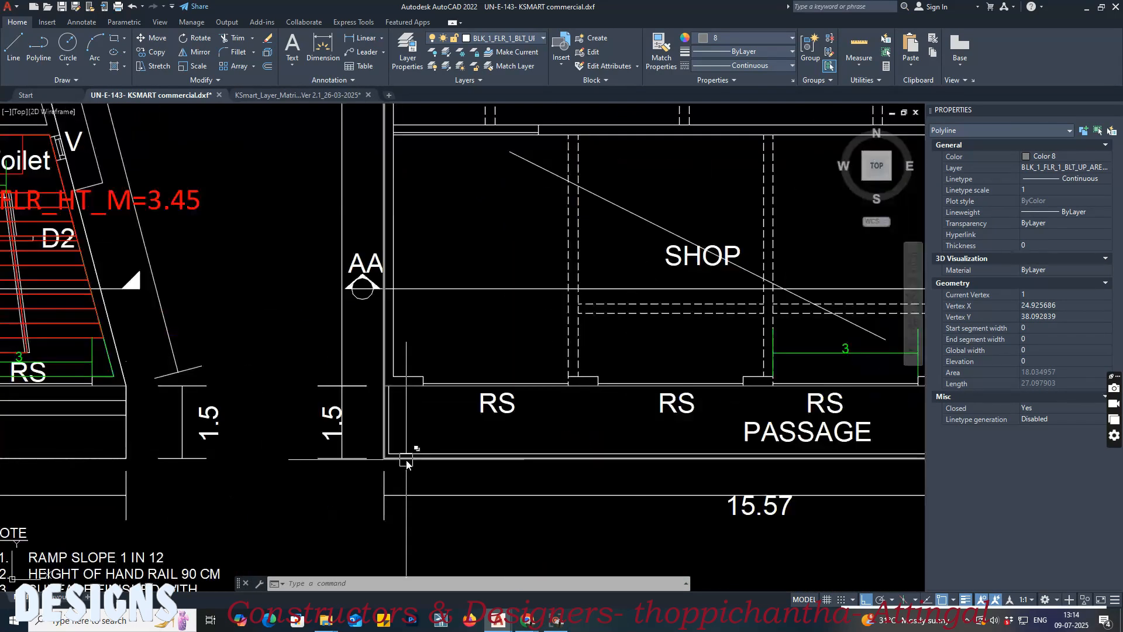
left_click(384, 396)
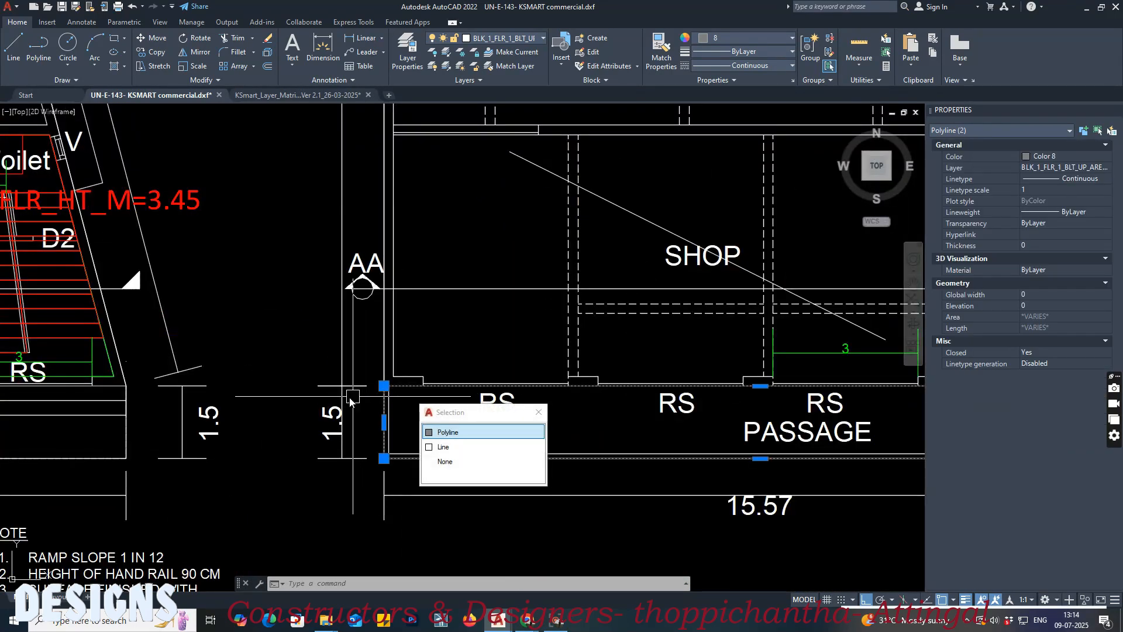
middle_click_drag(572, 413, 329, 413)
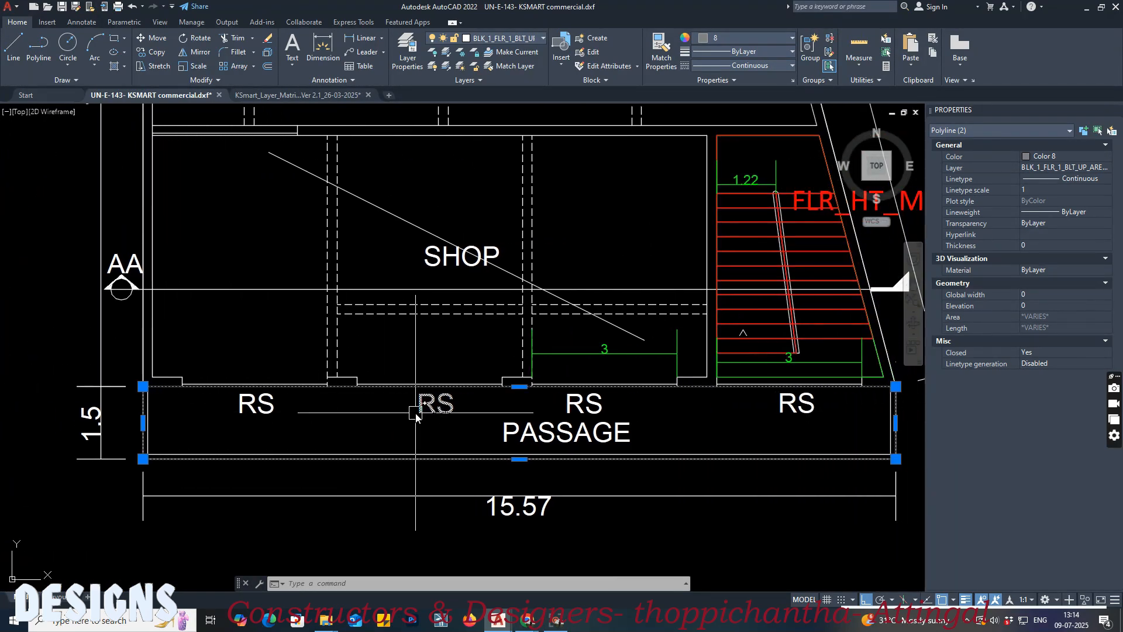
Step: Check both selected passages against the whole first floor plan, clear the selection and recheck their outlines
scroll(328, 464, "down", 1)
middle_click_drag(370, 341, 373, 419)
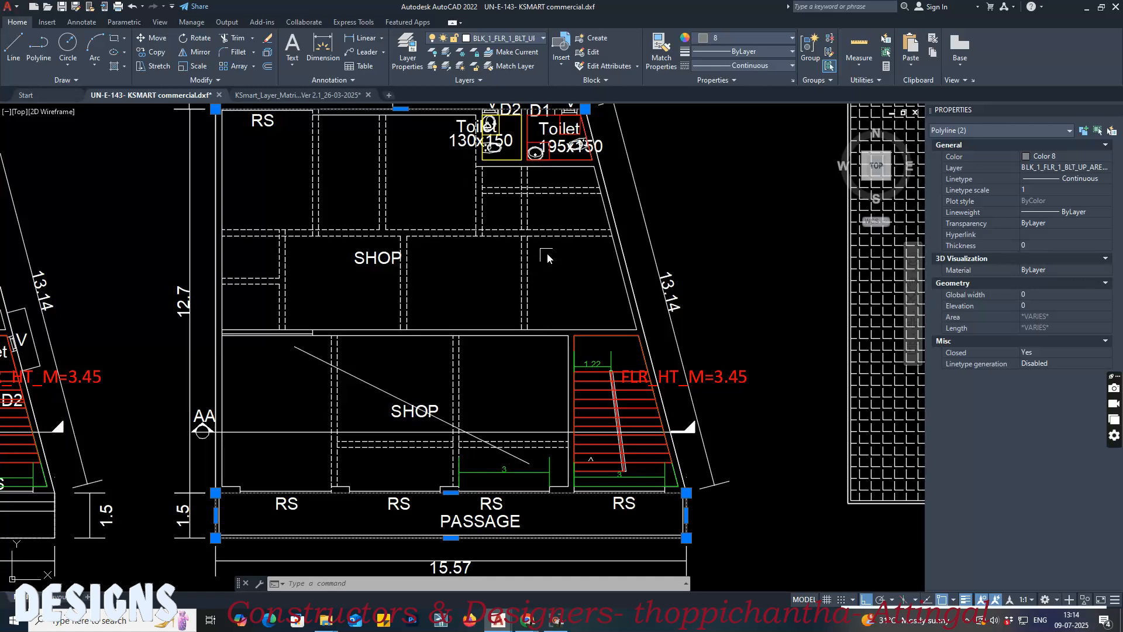
scroll(543, 268, "down", 3)
scroll(514, 289, "up", 1)
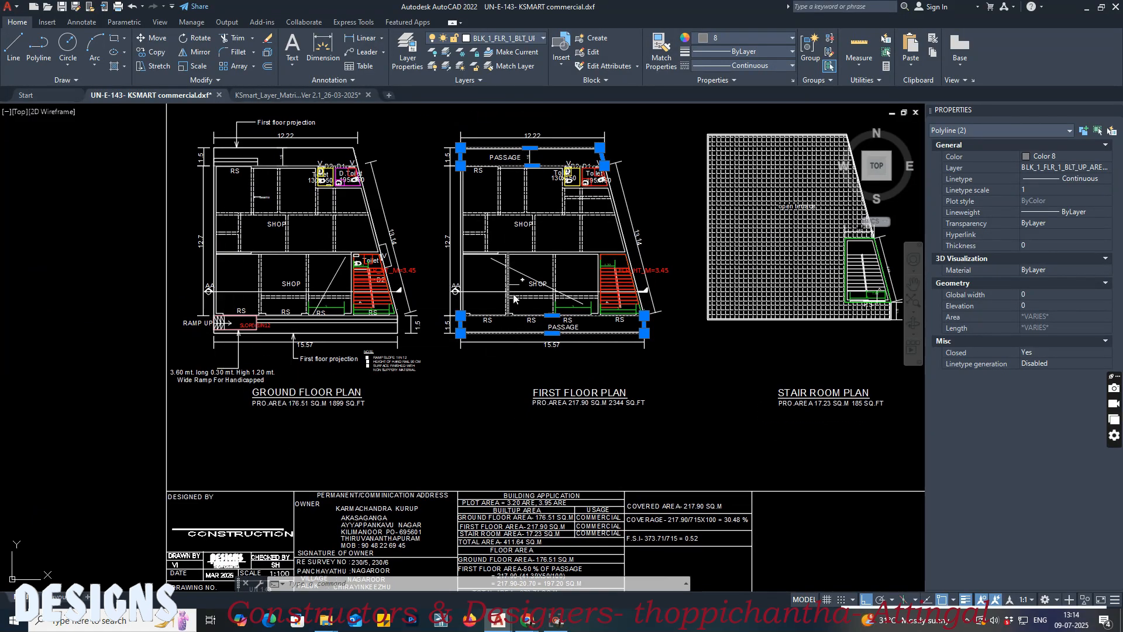
key("Escape")
key("Escape")
scroll(515, 153, "up", 3)
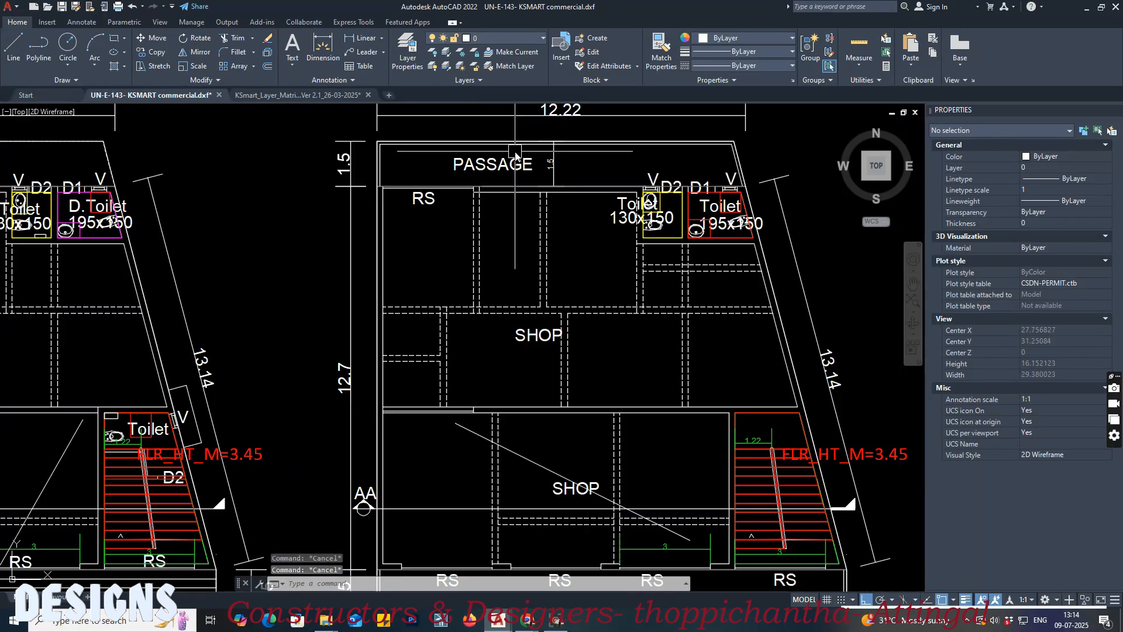
left_click(507, 148)
key("Escape")
middle_click_drag(525, 387, 446, 193)
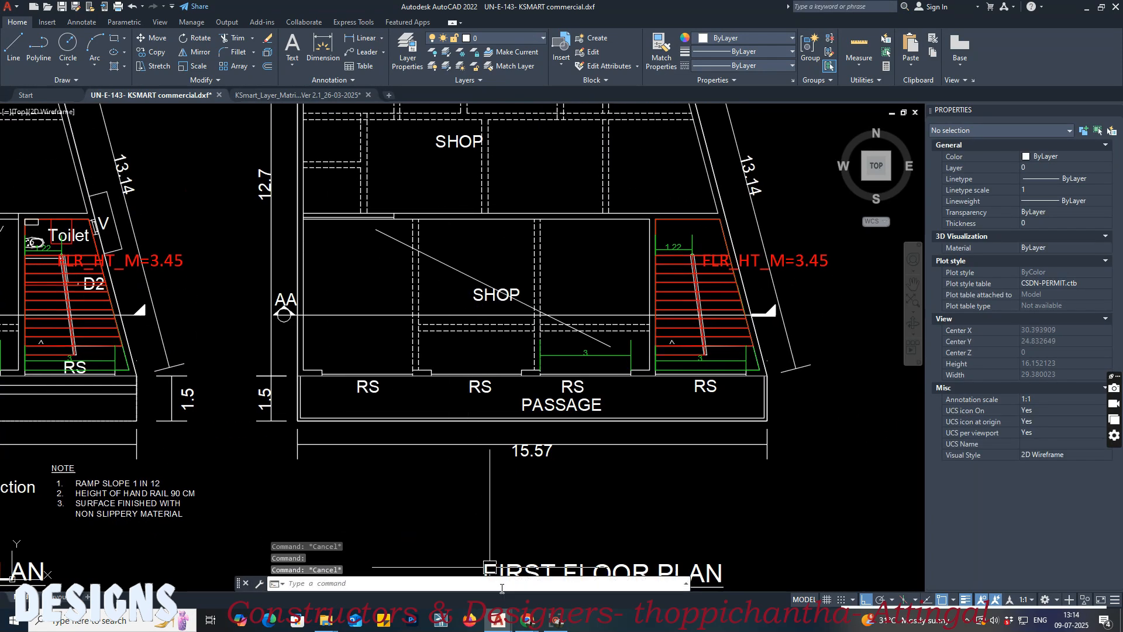
Step: Return to the EDCR report in the browser and check the terrace row's floor area under Block 1's Proposed Area and Occupancy
left_click(525, 628)
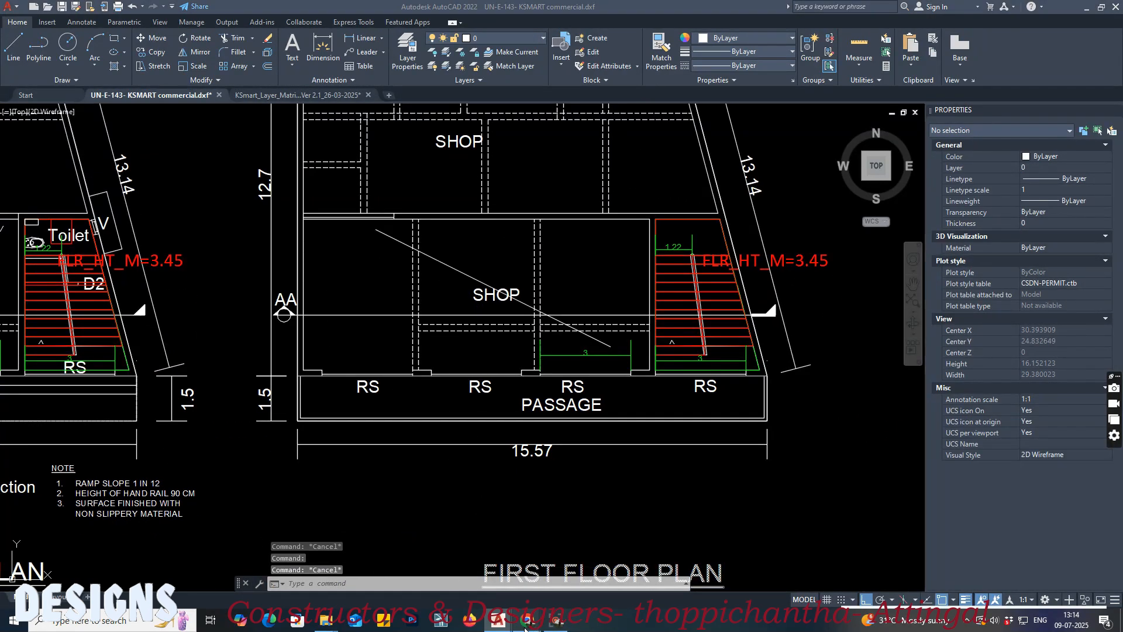
left_click(497, 592)
scroll(690, 445, "down", 2)
scroll(690, 446, "down", 2)
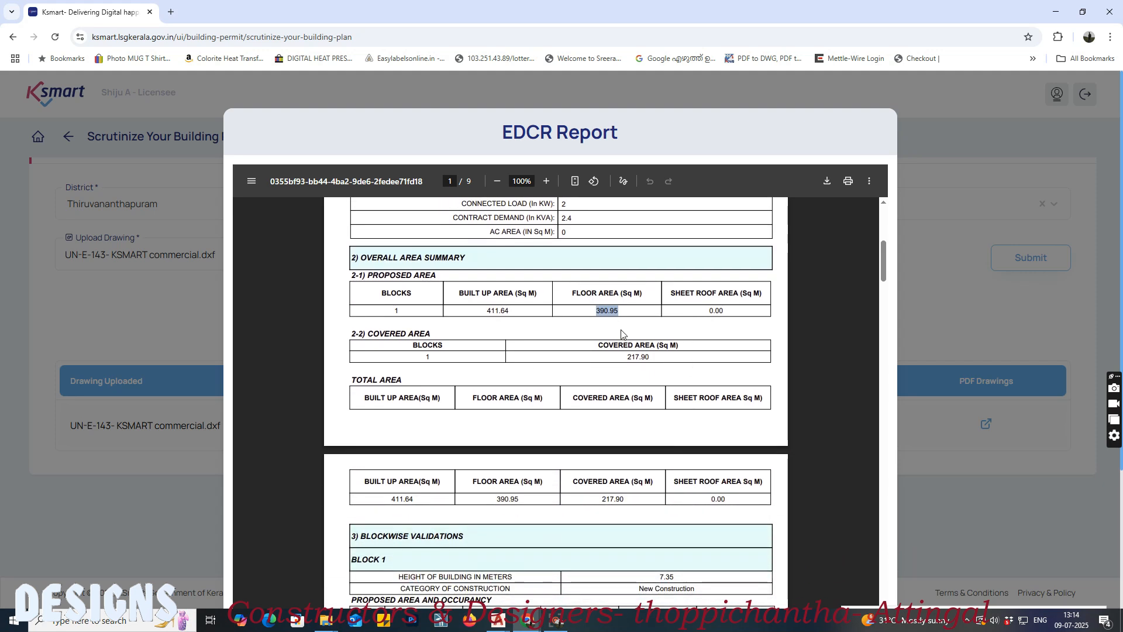
scroll(553, 358, "down", 3)
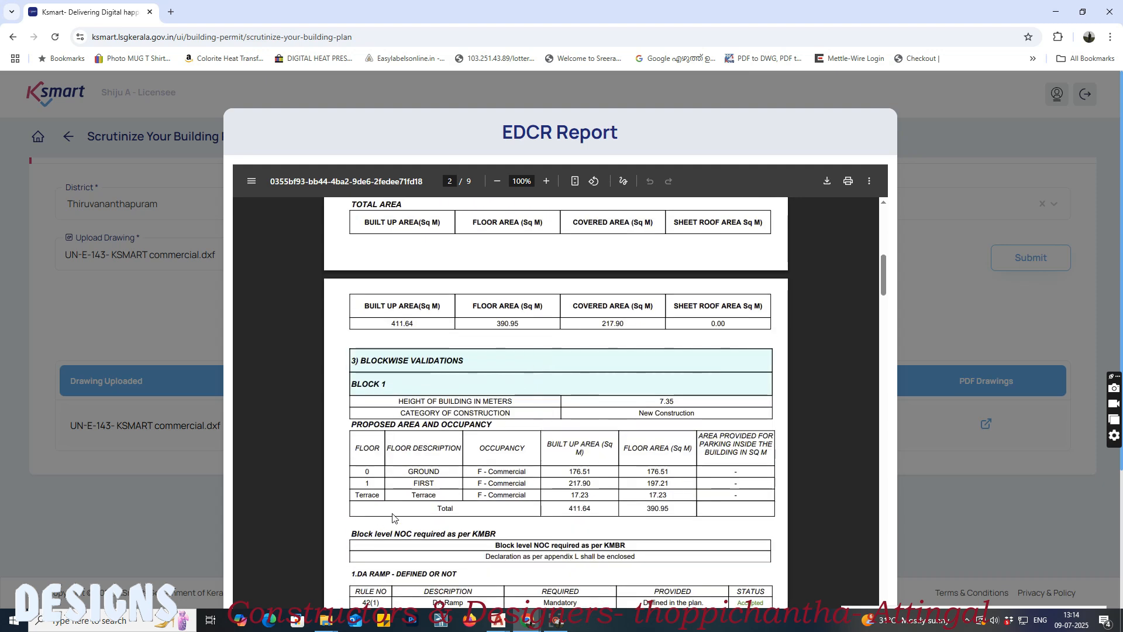
left_click_drag(446, 499, 355, 499)
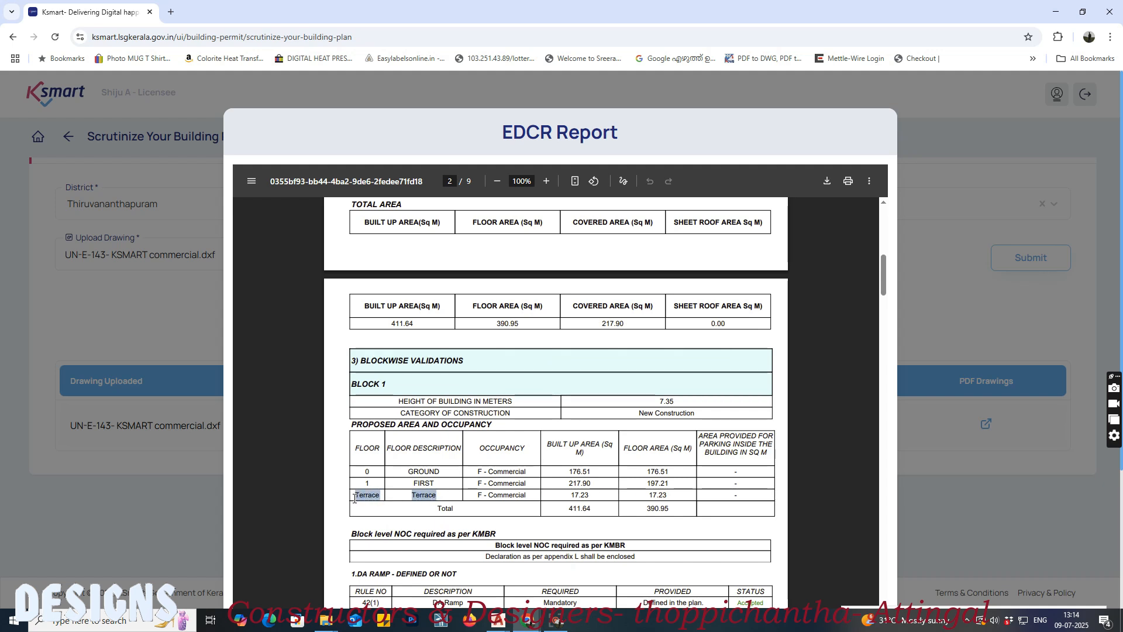
scroll(404, 497, "down", 1)
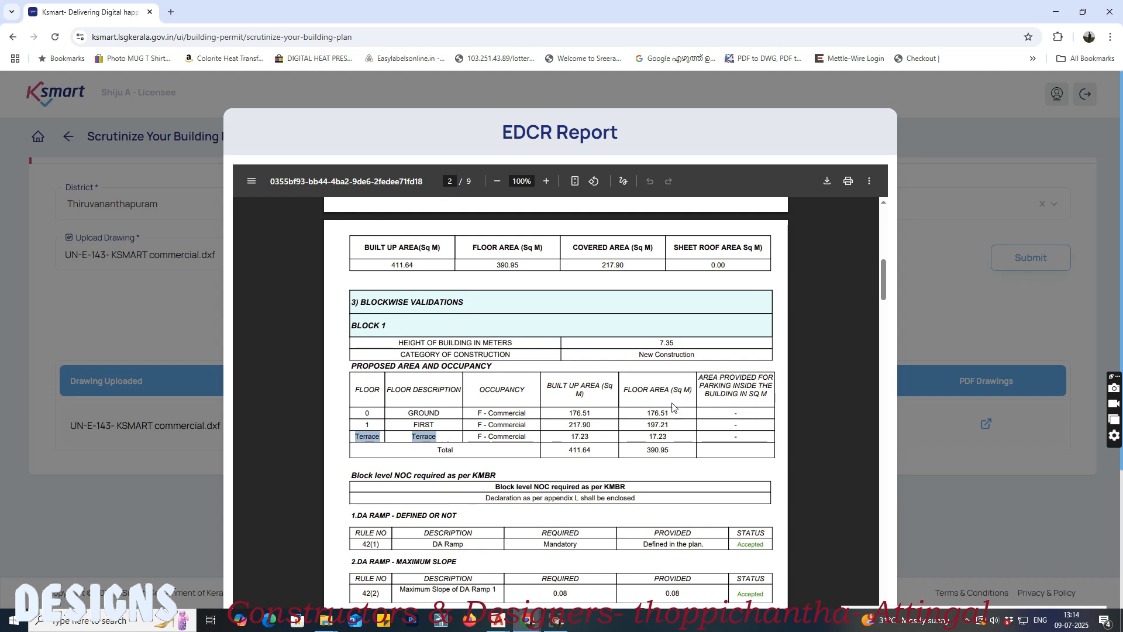
left_click_drag(670, 413, 646, 437)
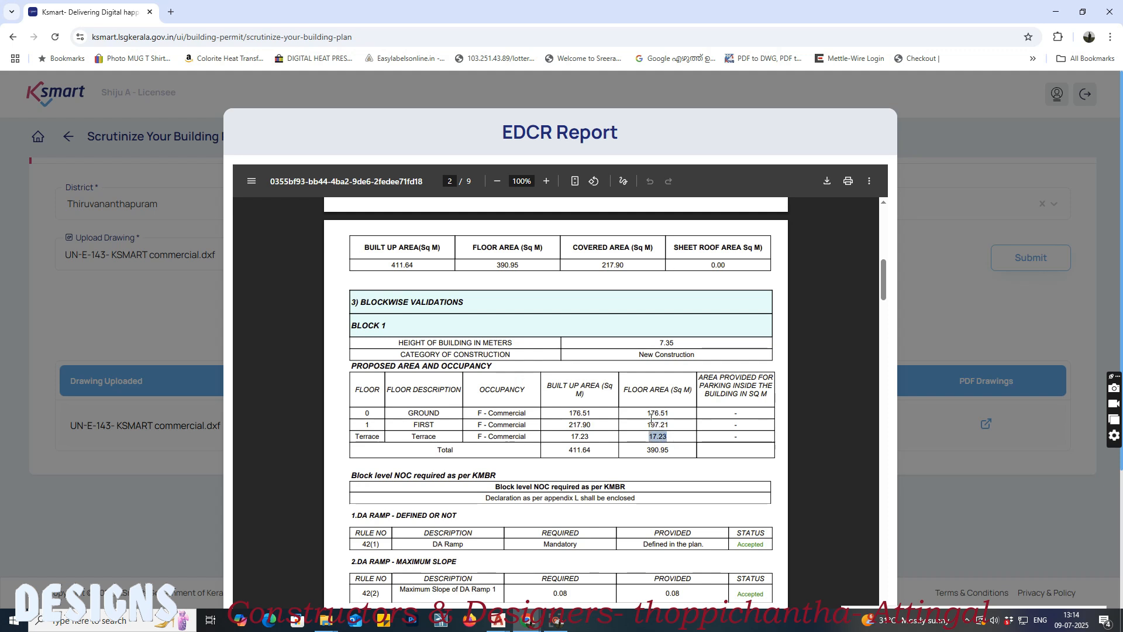
Step: Review the remaining rule checks, from DA ramp and exit width to the closing checklist, and close the EDCR report
scroll(651, 418, "down", 2)
scroll(528, 422, "down", 1)
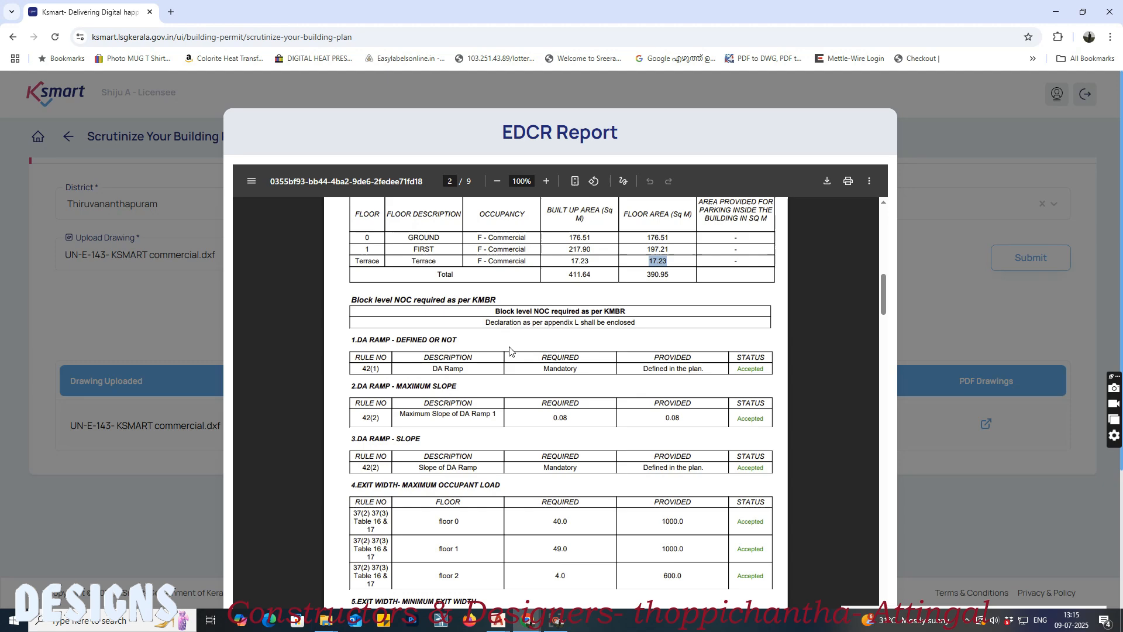
scroll(474, 368, "down", 2)
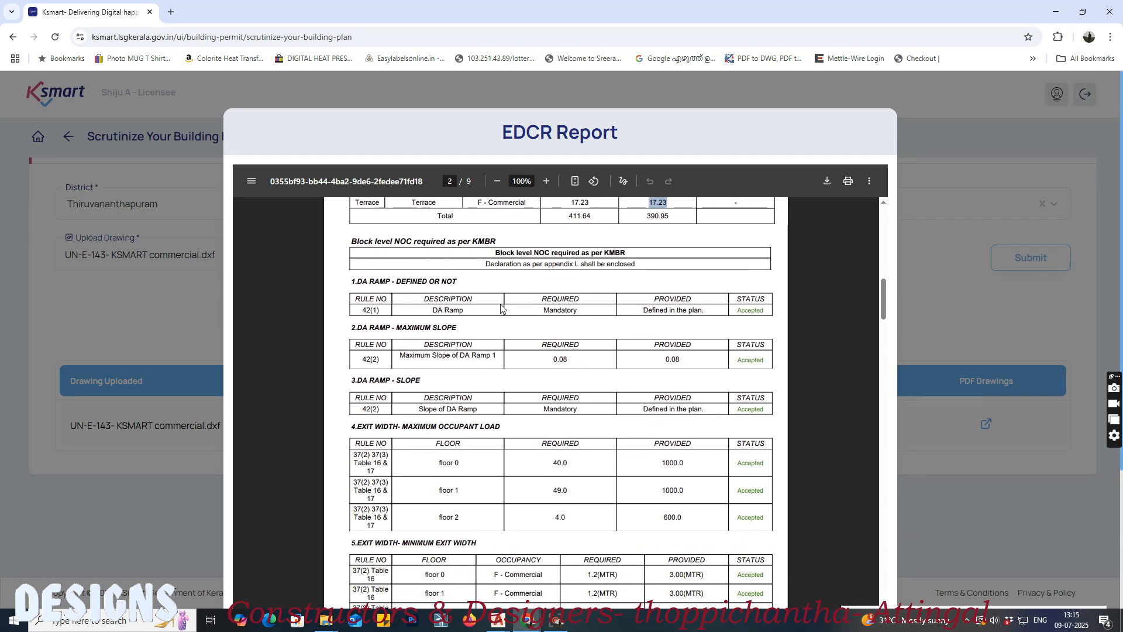
scroll(734, 355, "down", 6)
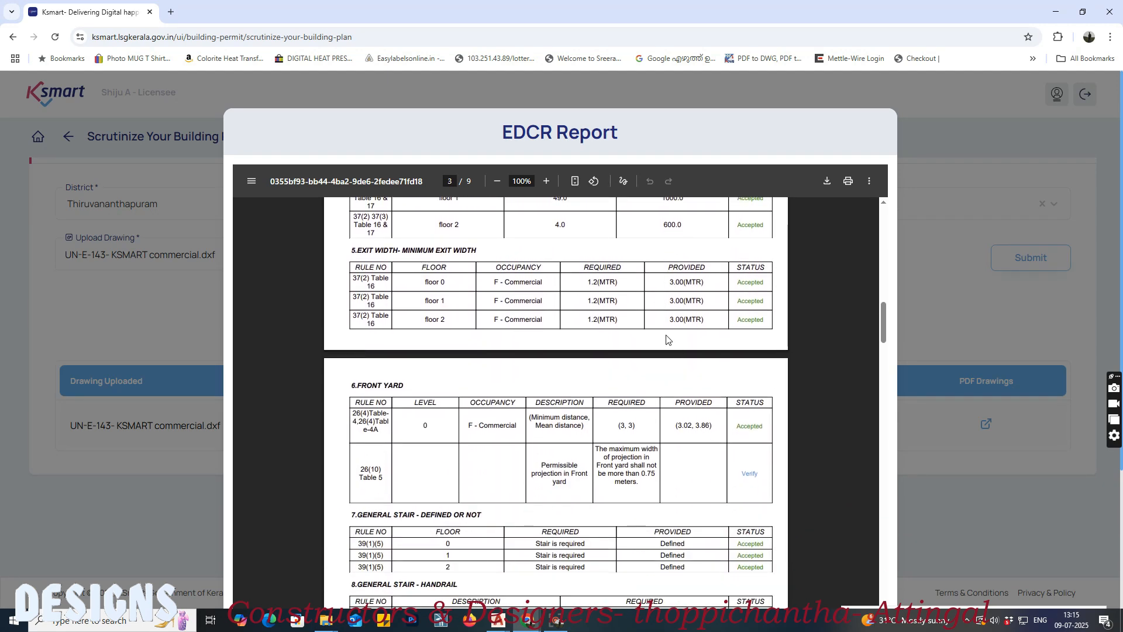
scroll(643, 351, "down", 4)
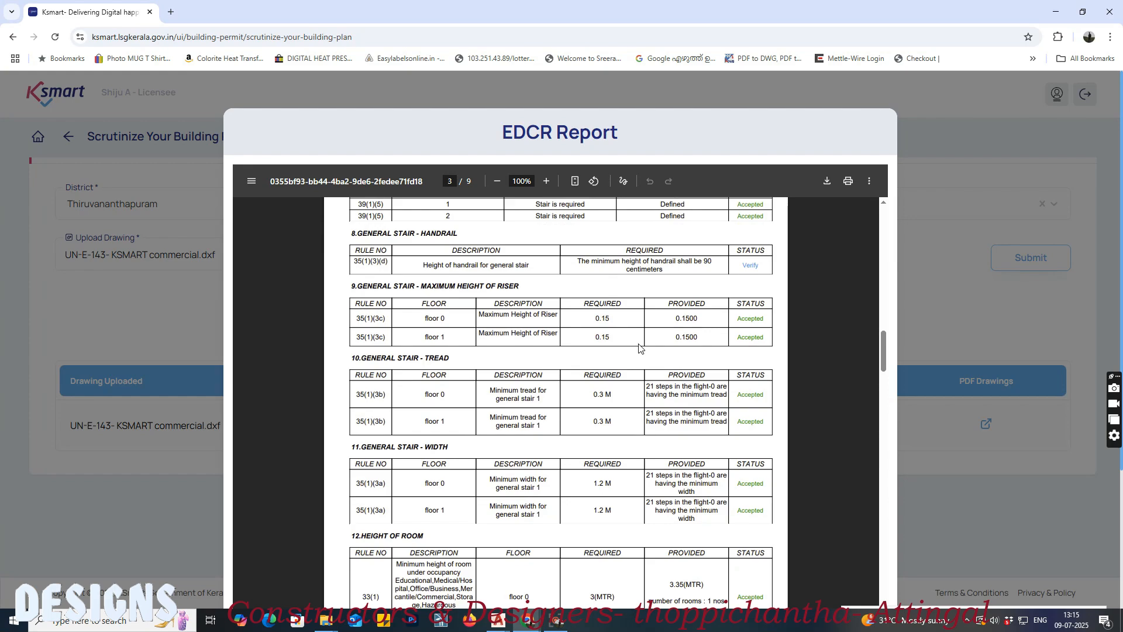
scroll(638, 351, "down", 8)
scroll(609, 363, "down", 15)
scroll(608, 354, "down", 15)
scroll(610, 349, "down", 15)
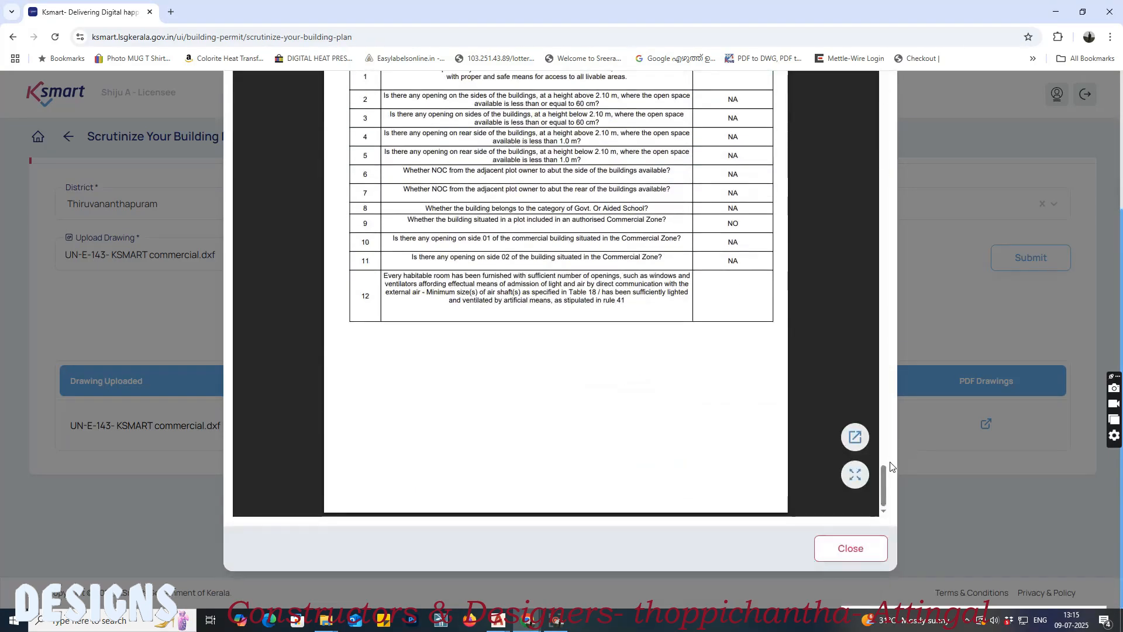
left_click(861, 550)
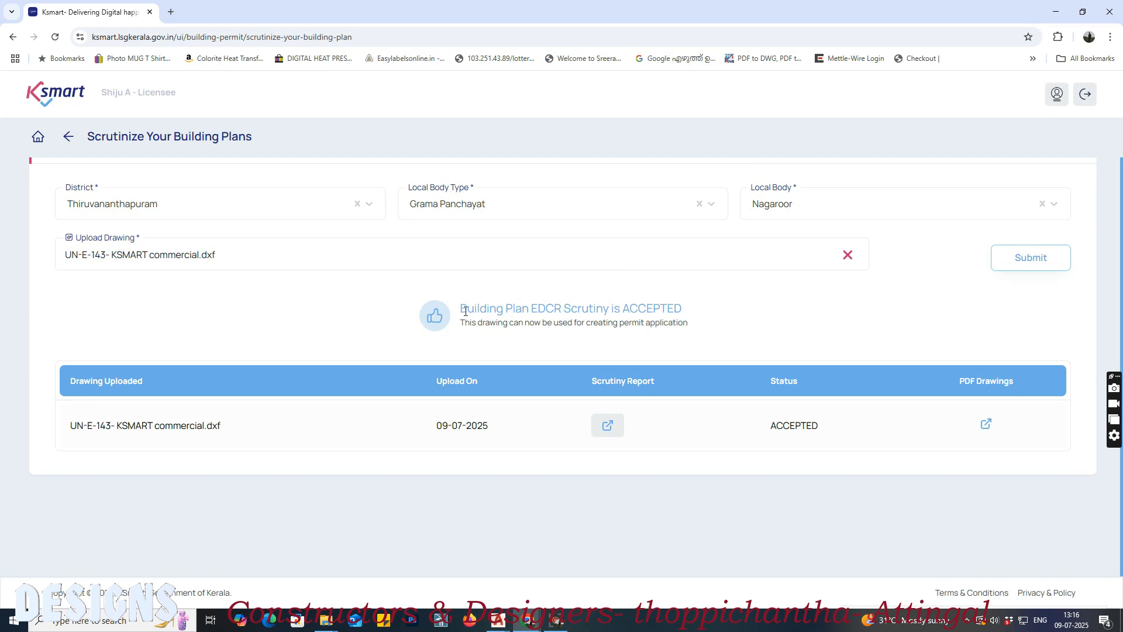
Step: Highlight the EDCR scrutiny result message and its permit application note above the uploaded drawing's table
left_click_drag(462, 309, 695, 330)
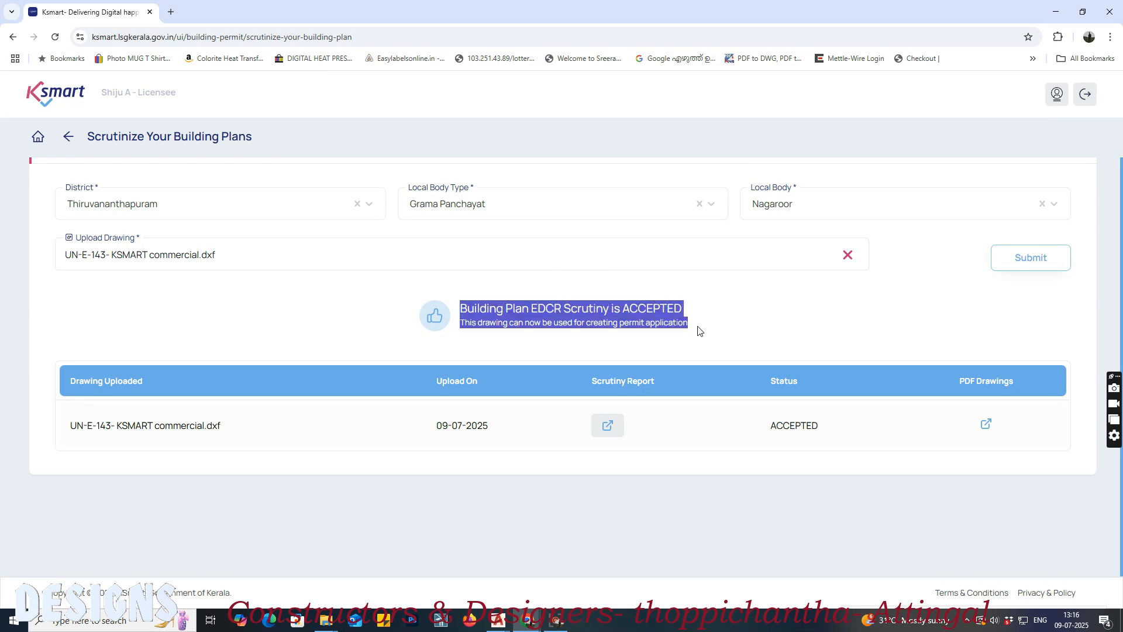